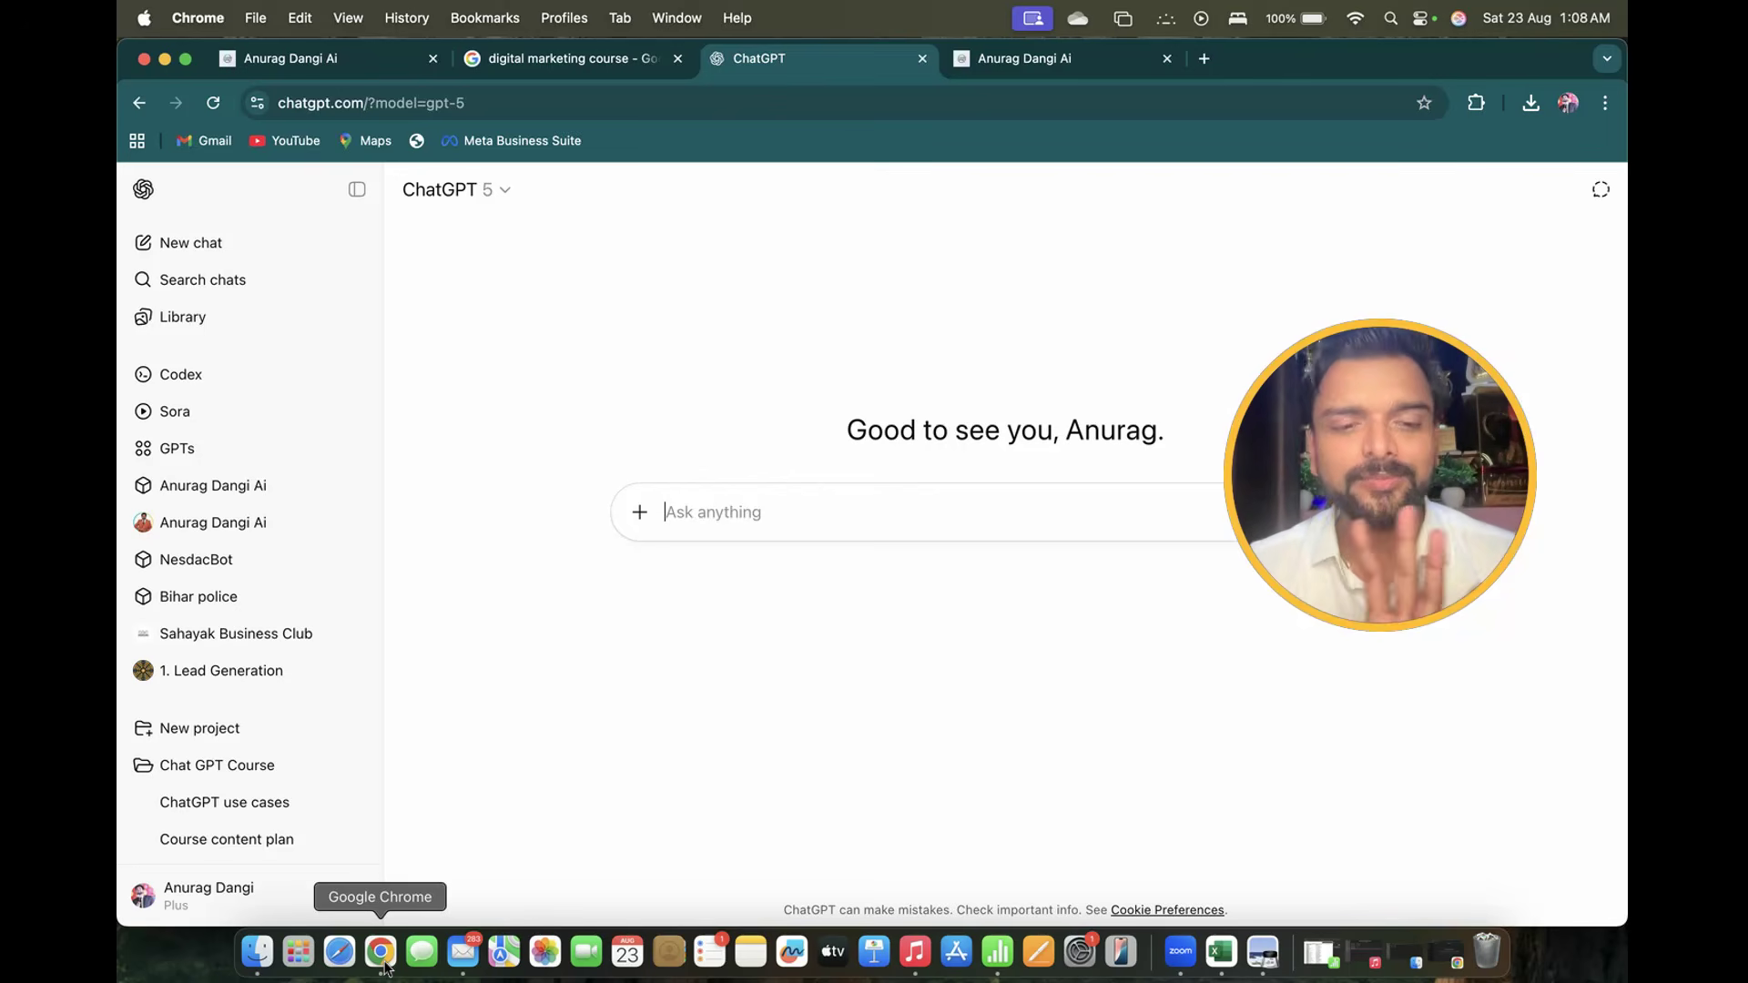
# Switch to the other ChatGPT window and reach ChatGPT's home page via a Google search for 'chat gpt'
pyautogui.rightClick(382, 952)
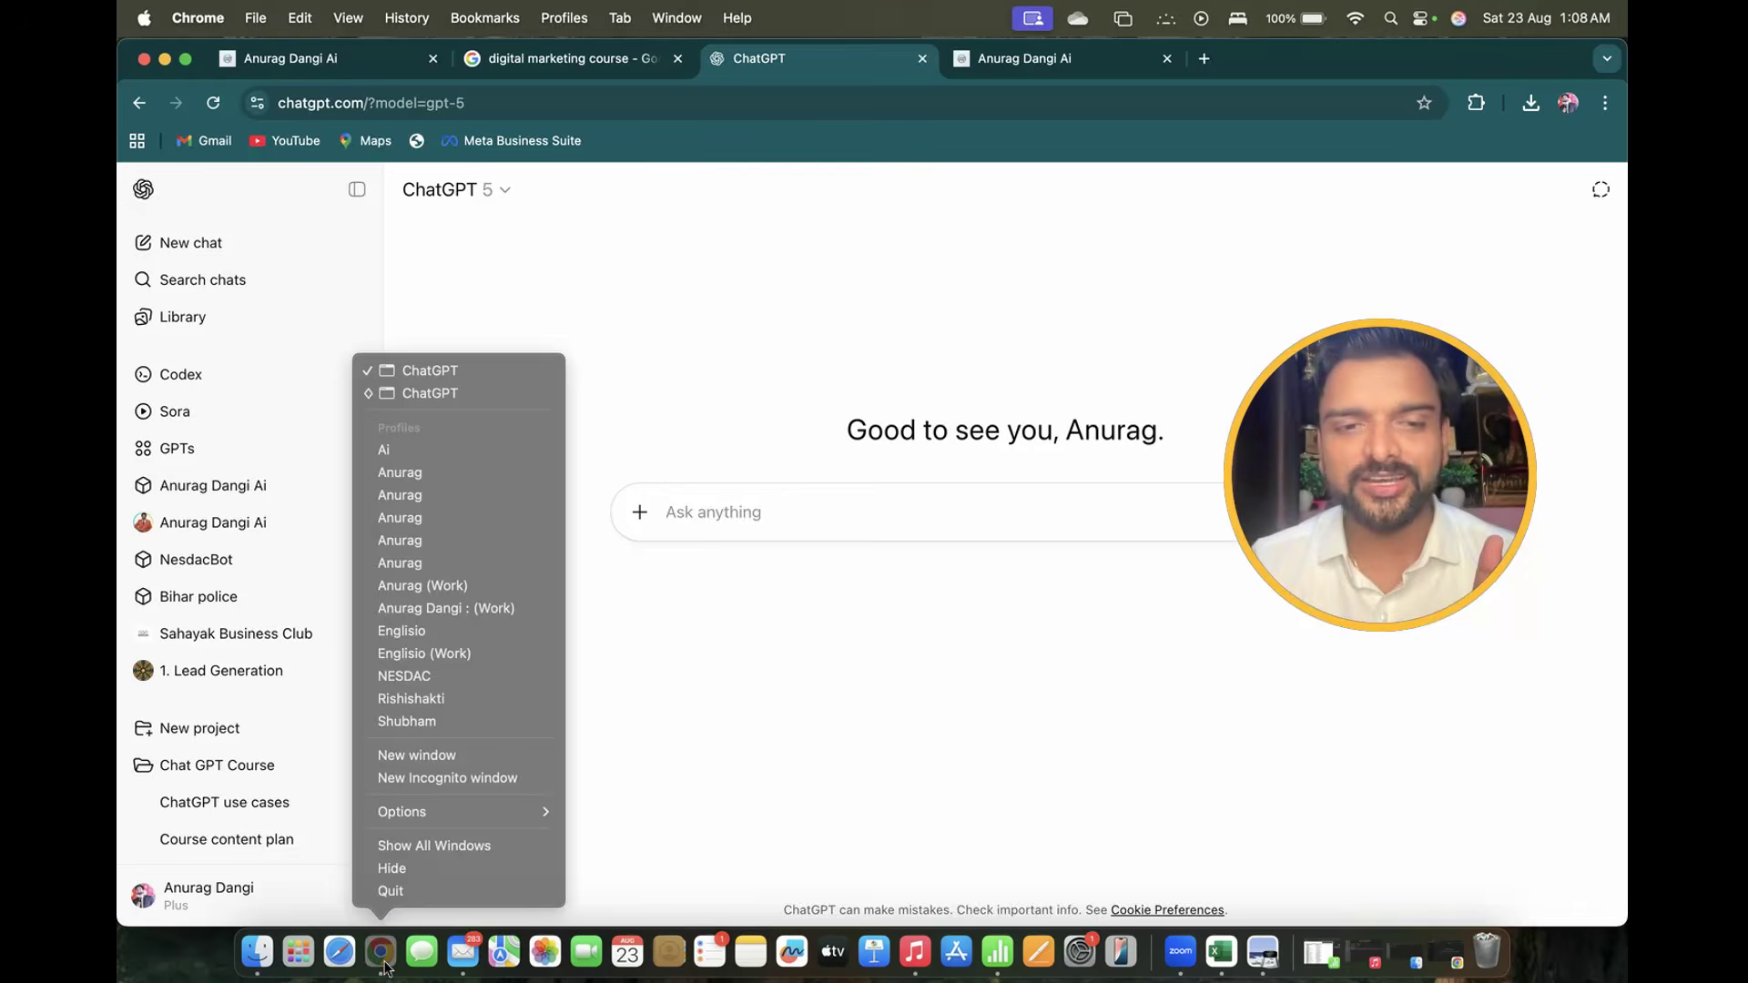
pyautogui.click(419, 393)
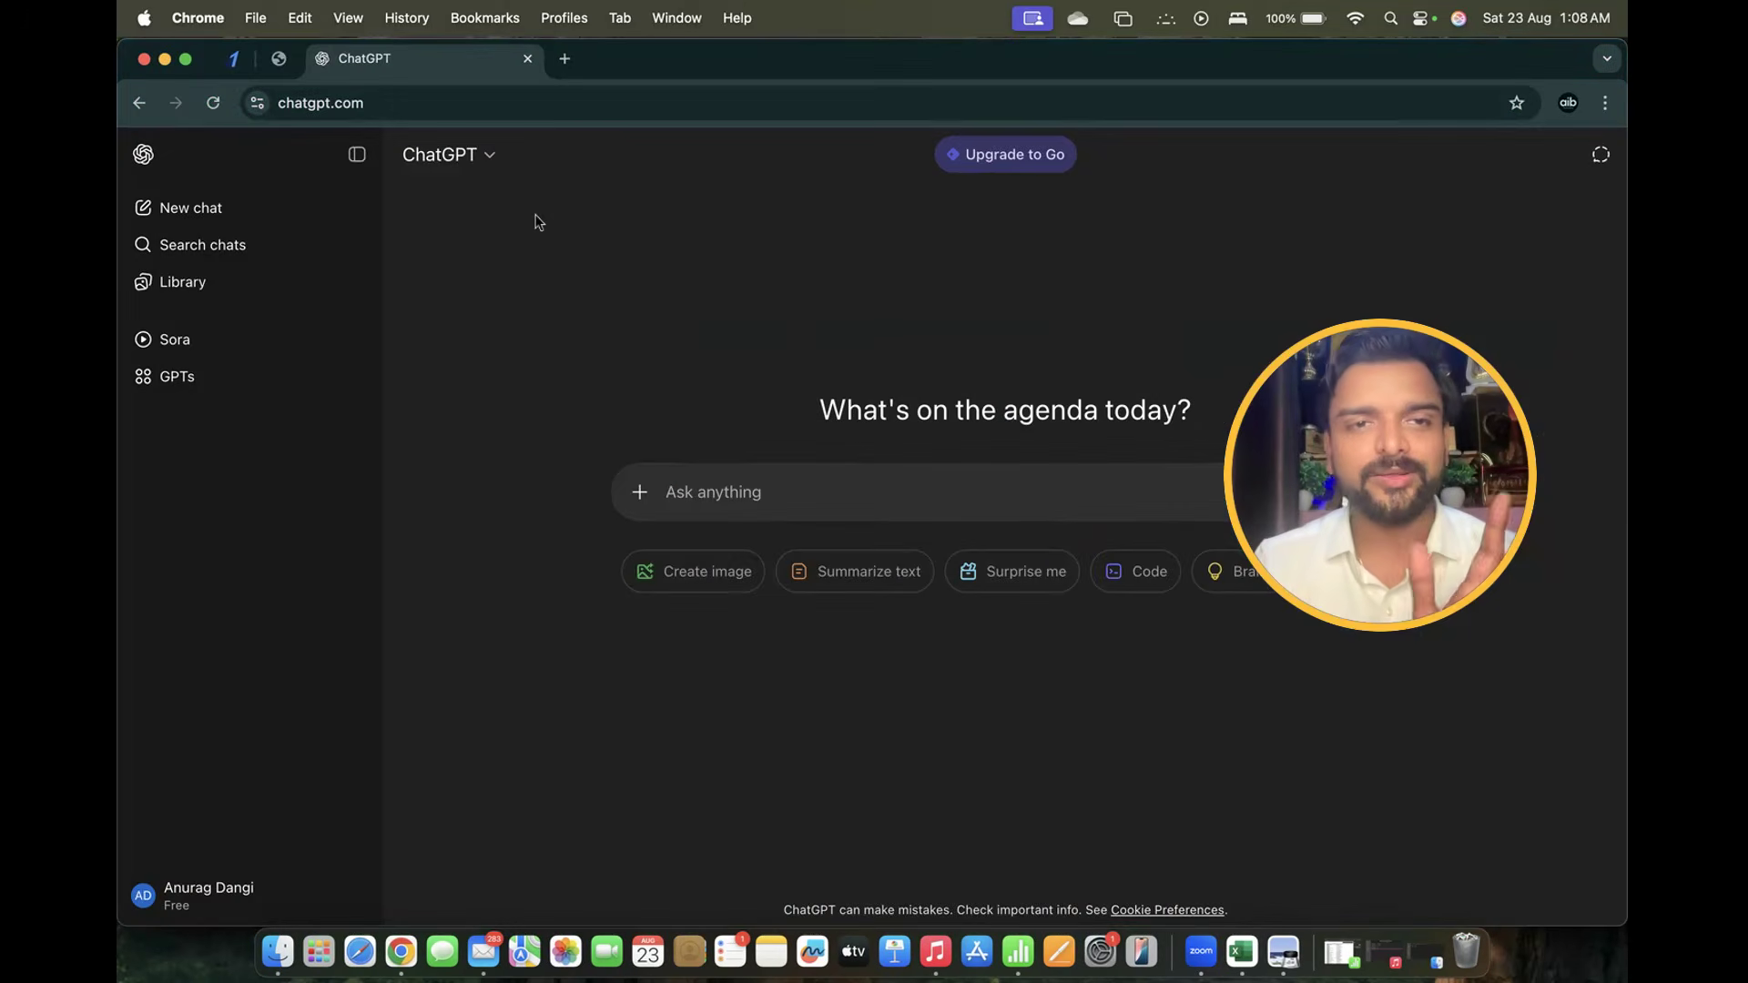
pyautogui.click(565, 59)
pyautogui.write('chat gpt')
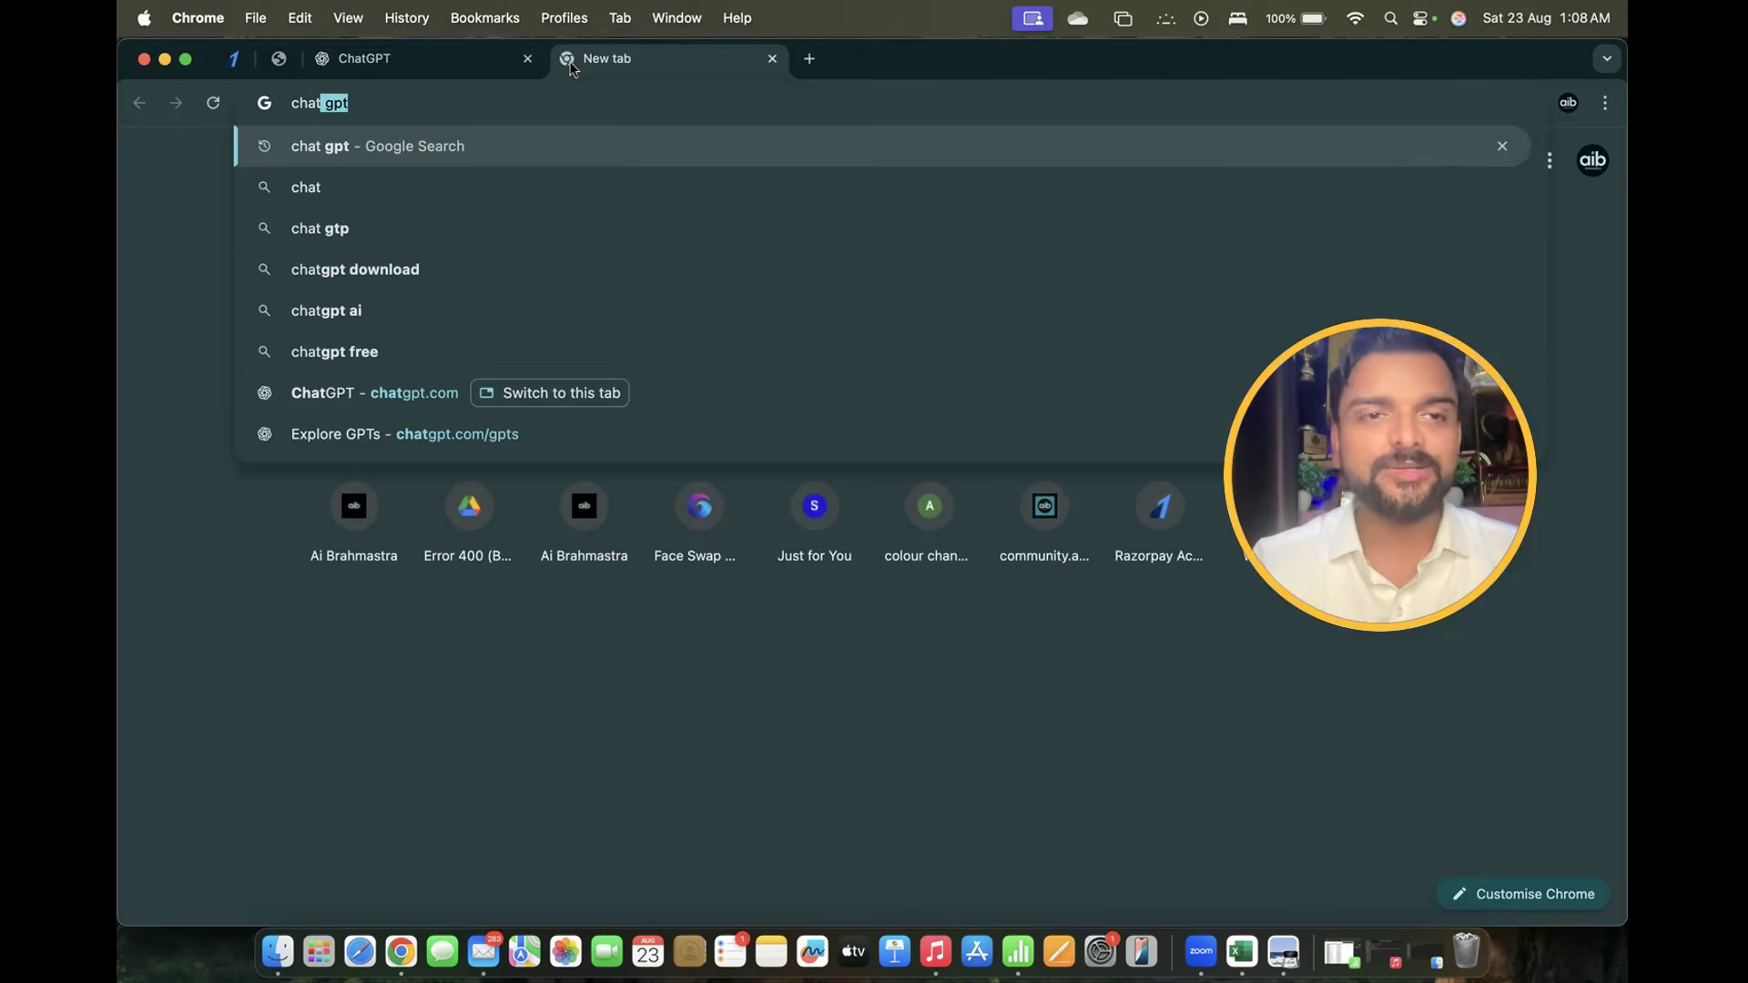
pyautogui.press('Return')
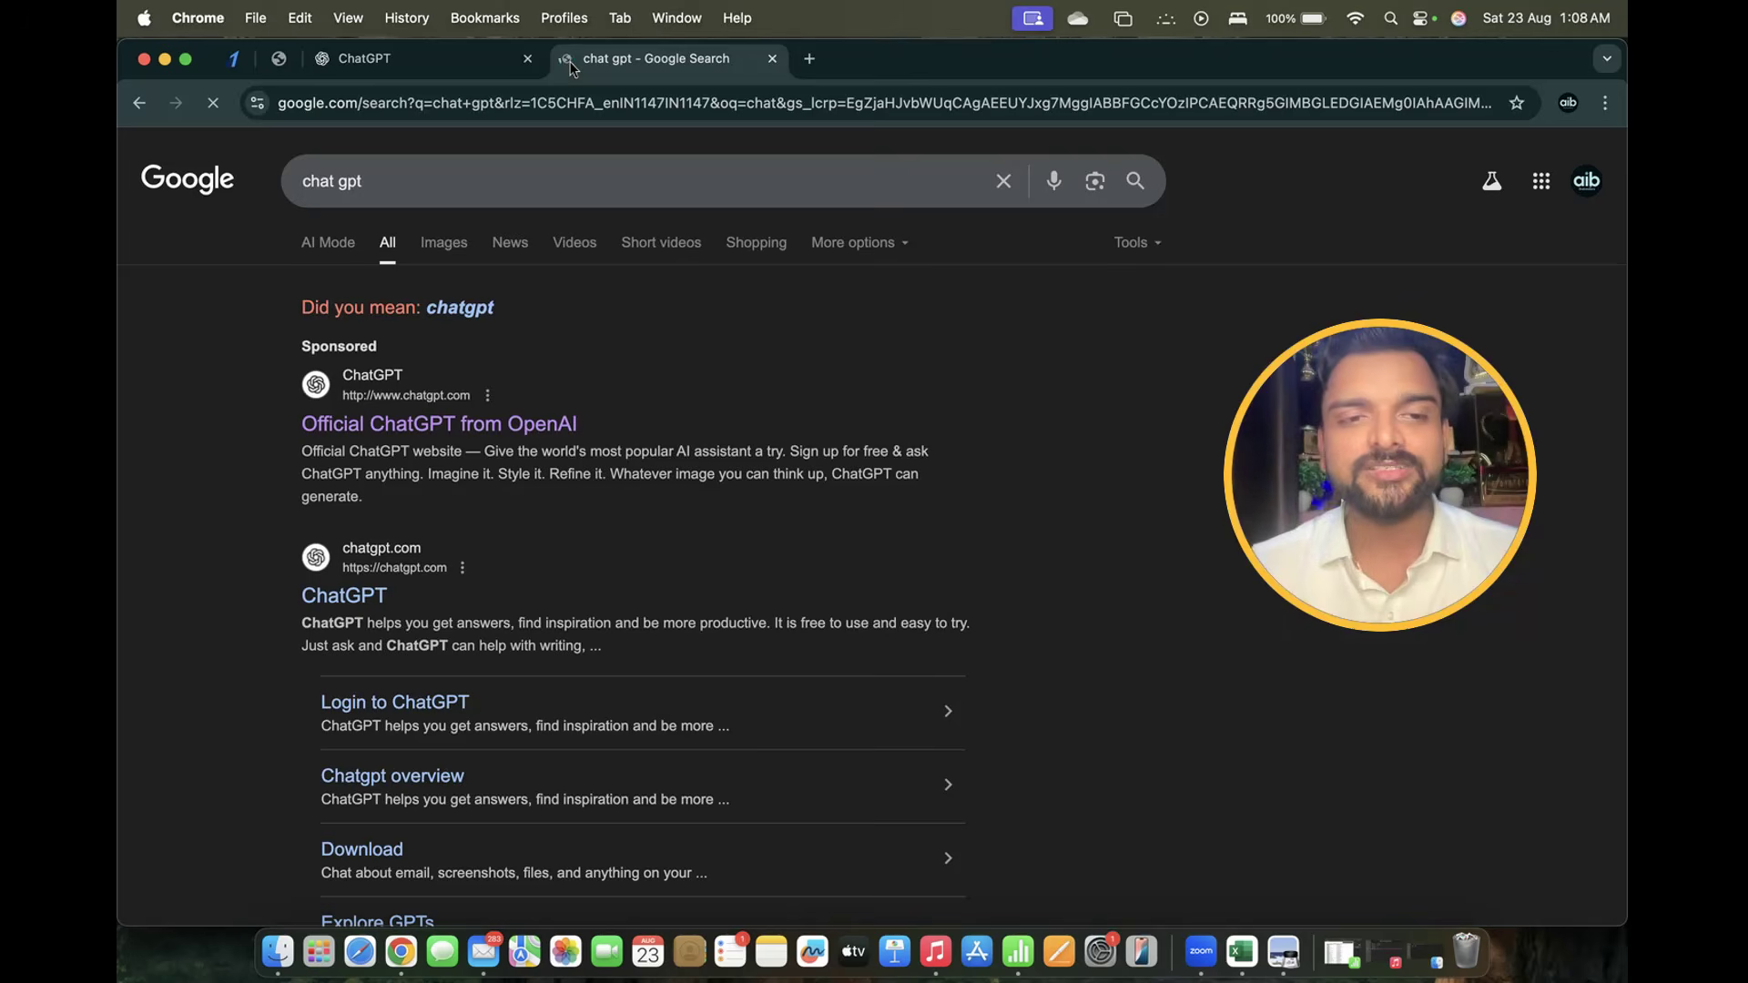
pyautogui.click(393, 423)
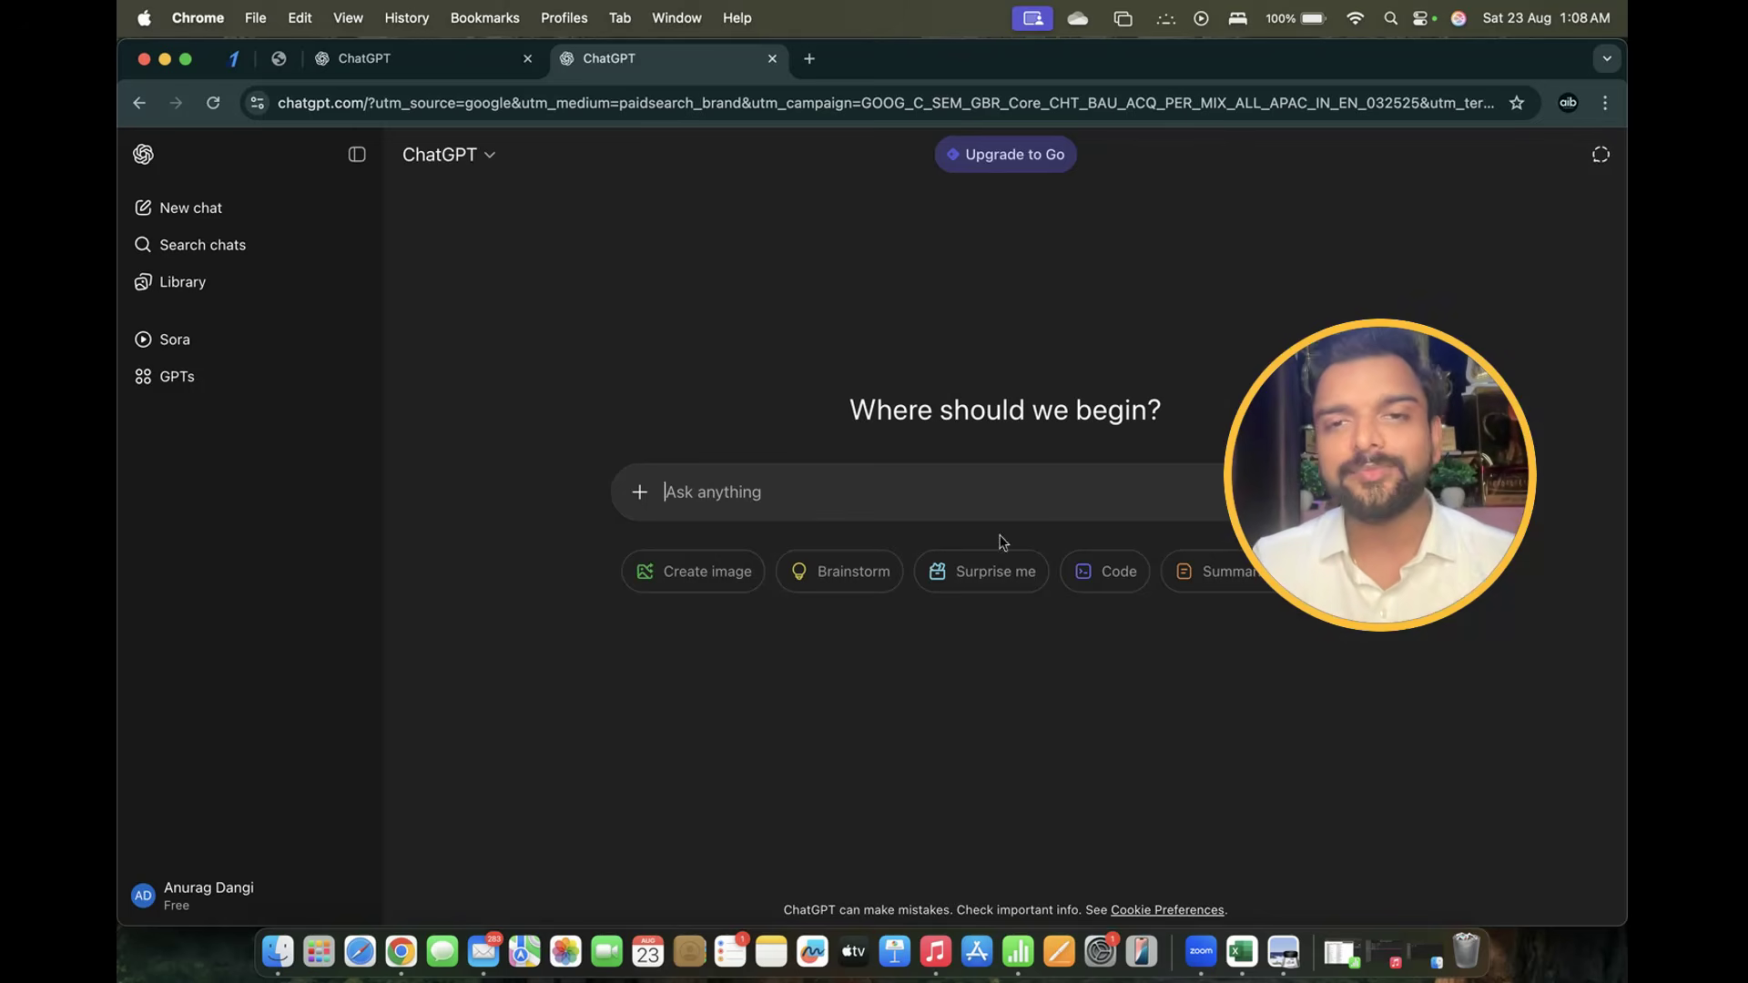
# Open the upgrade plans and highlight the Go ₹399 and Plus ₹1,999 prices and the Free tagline
pyautogui.click(997, 161)
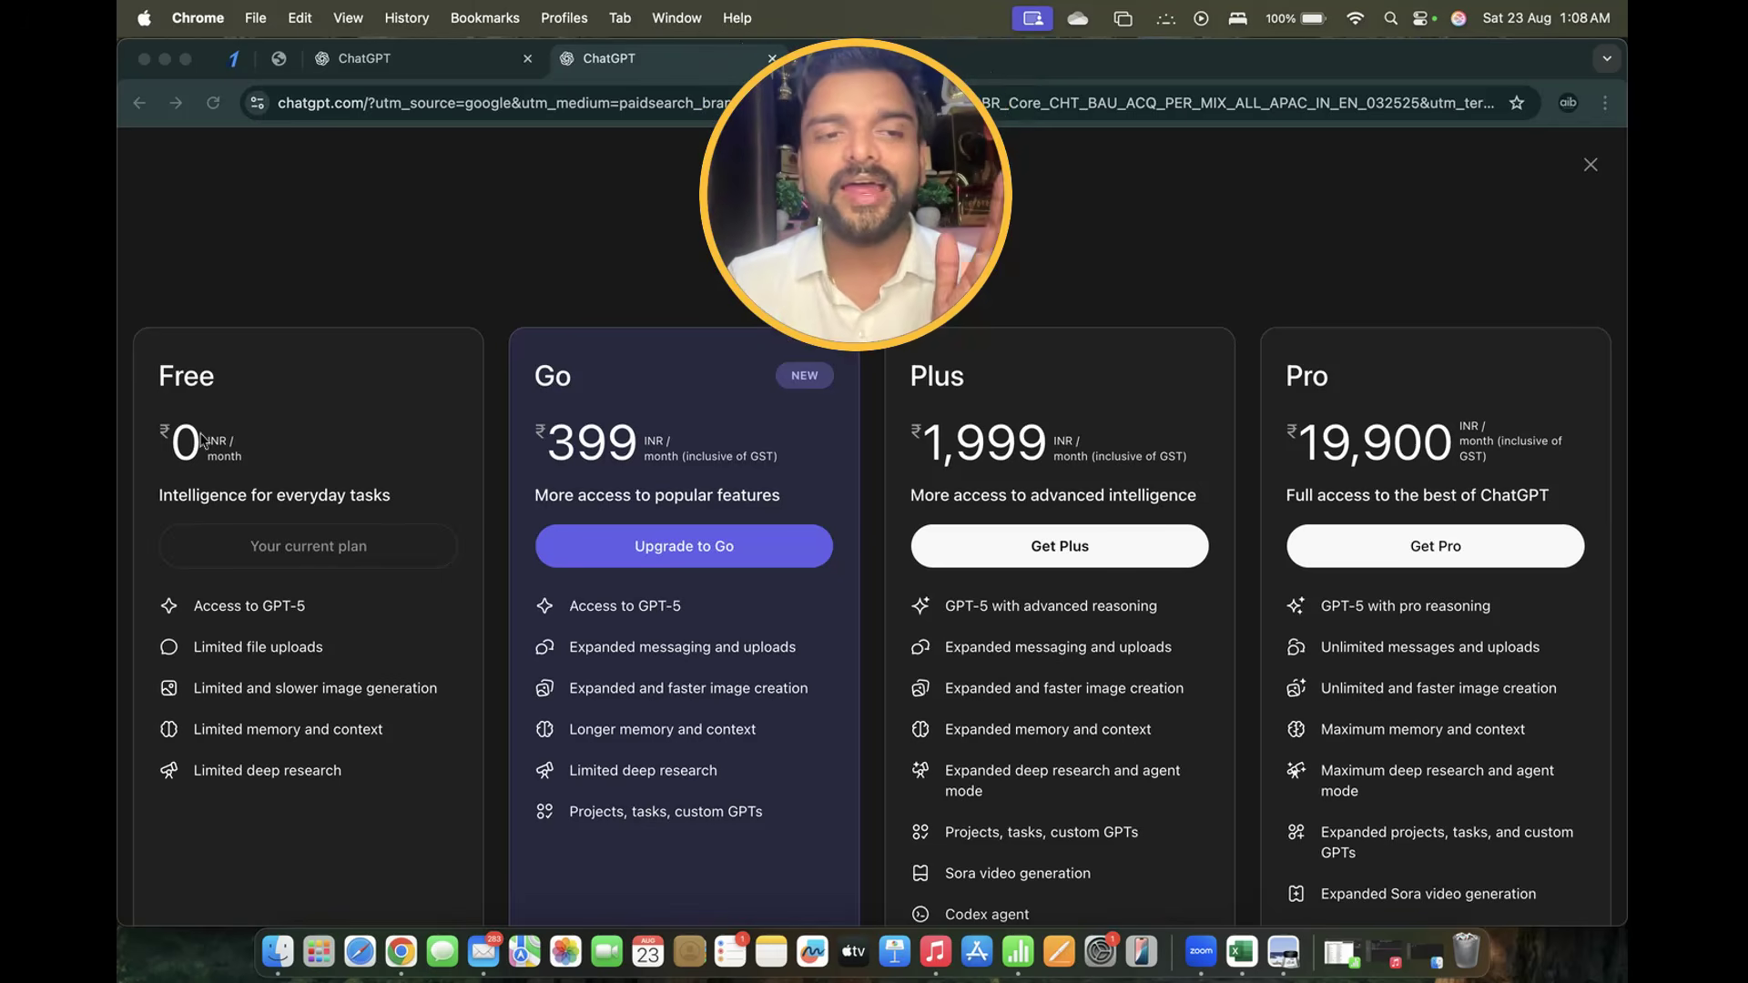
pyautogui.click(171, 448)
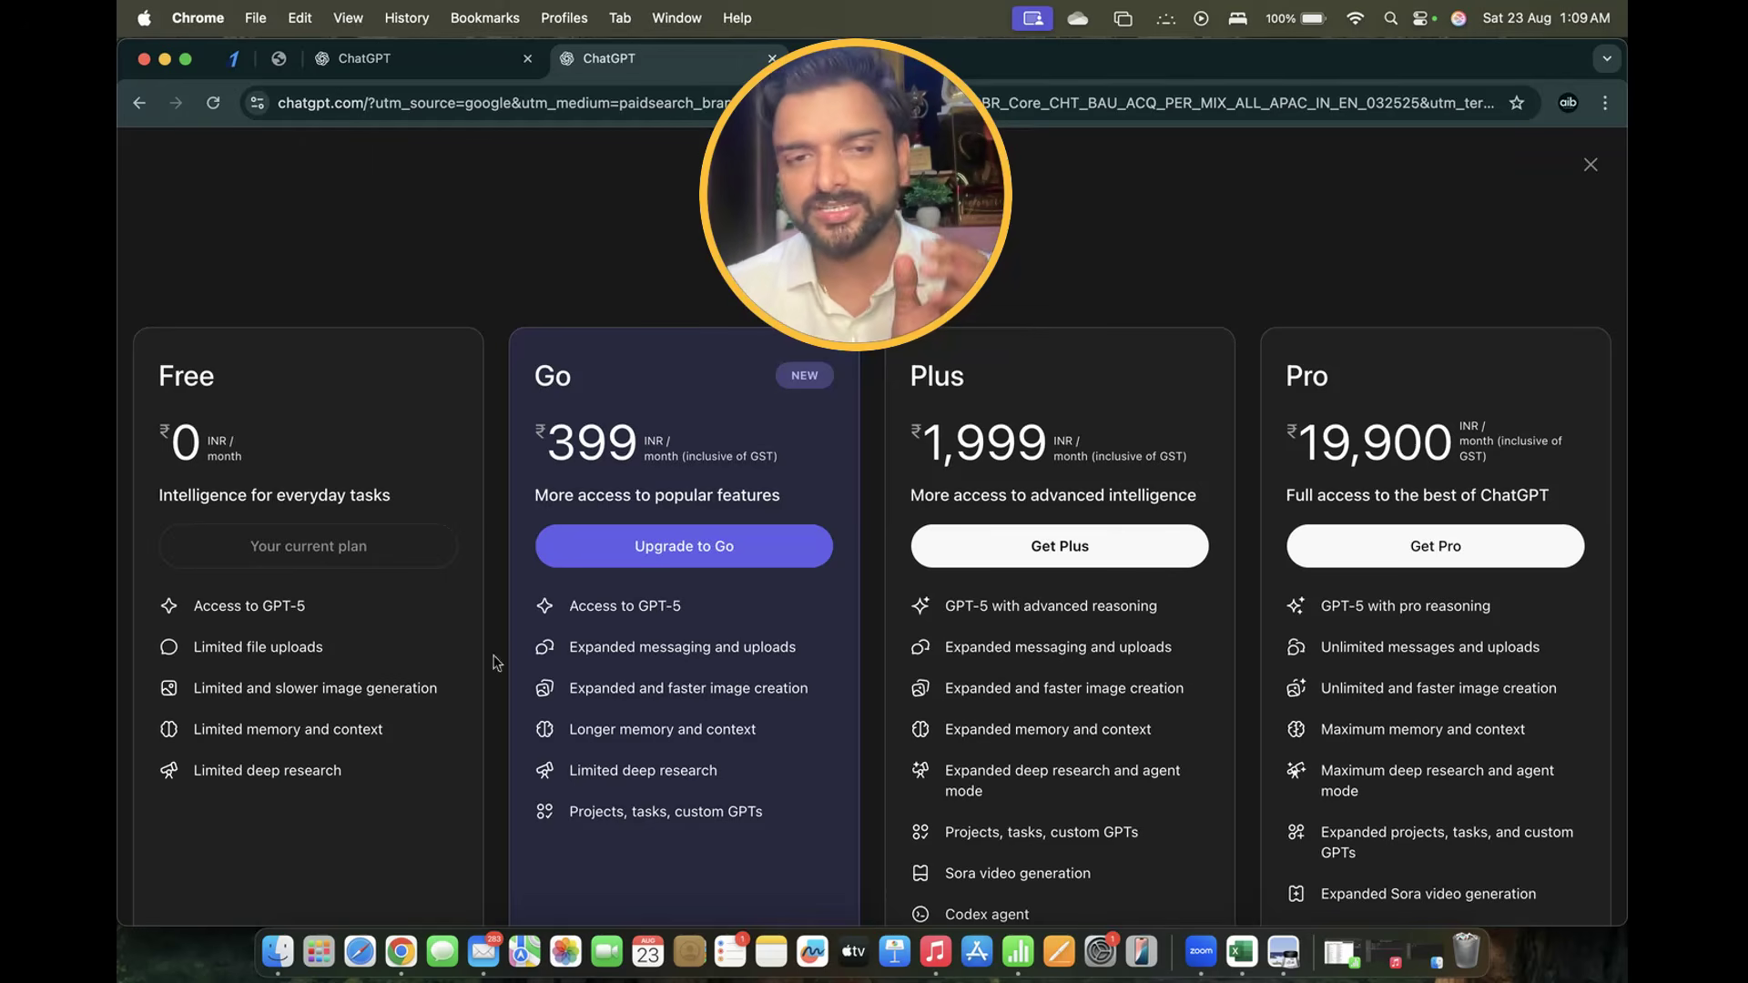
pyautogui.moveTo(544, 444); pyautogui.dragTo(667, 444)
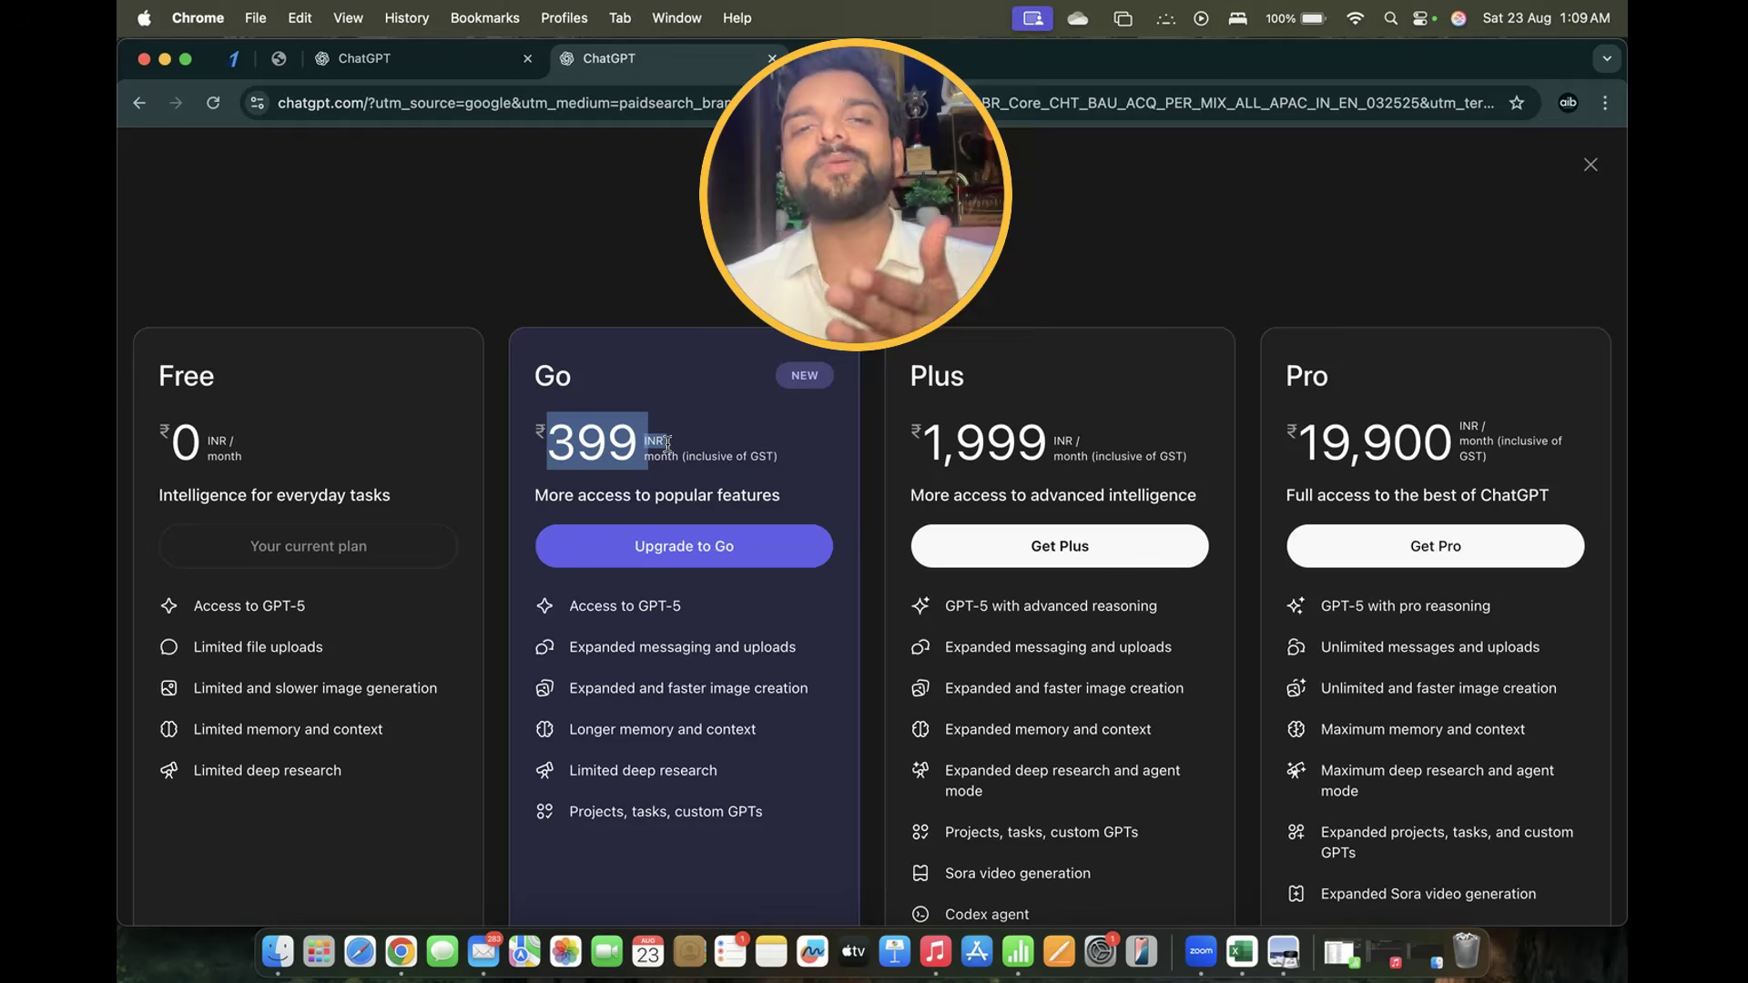
pyautogui.click(189, 494)
pyautogui.moveTo(189, 495); pyautogui.dragTo(393, 494)
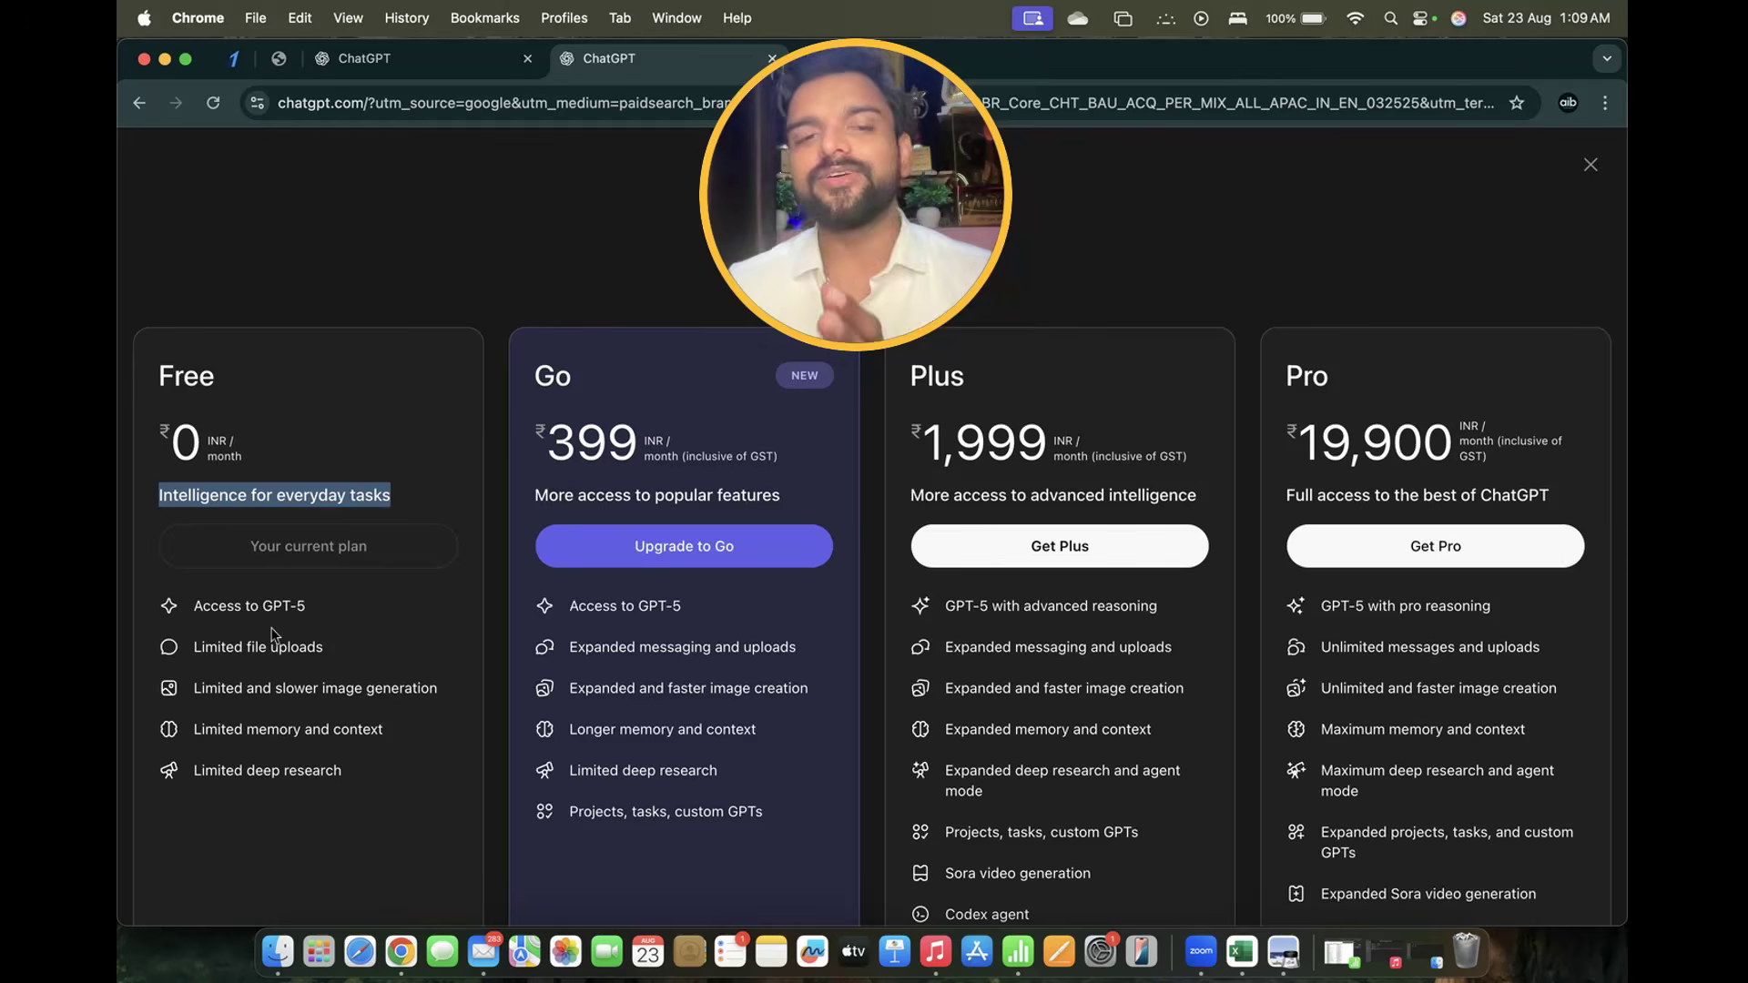
pyautogui.moveTo(535, 435); pyautogui.dragTo(640, 441)
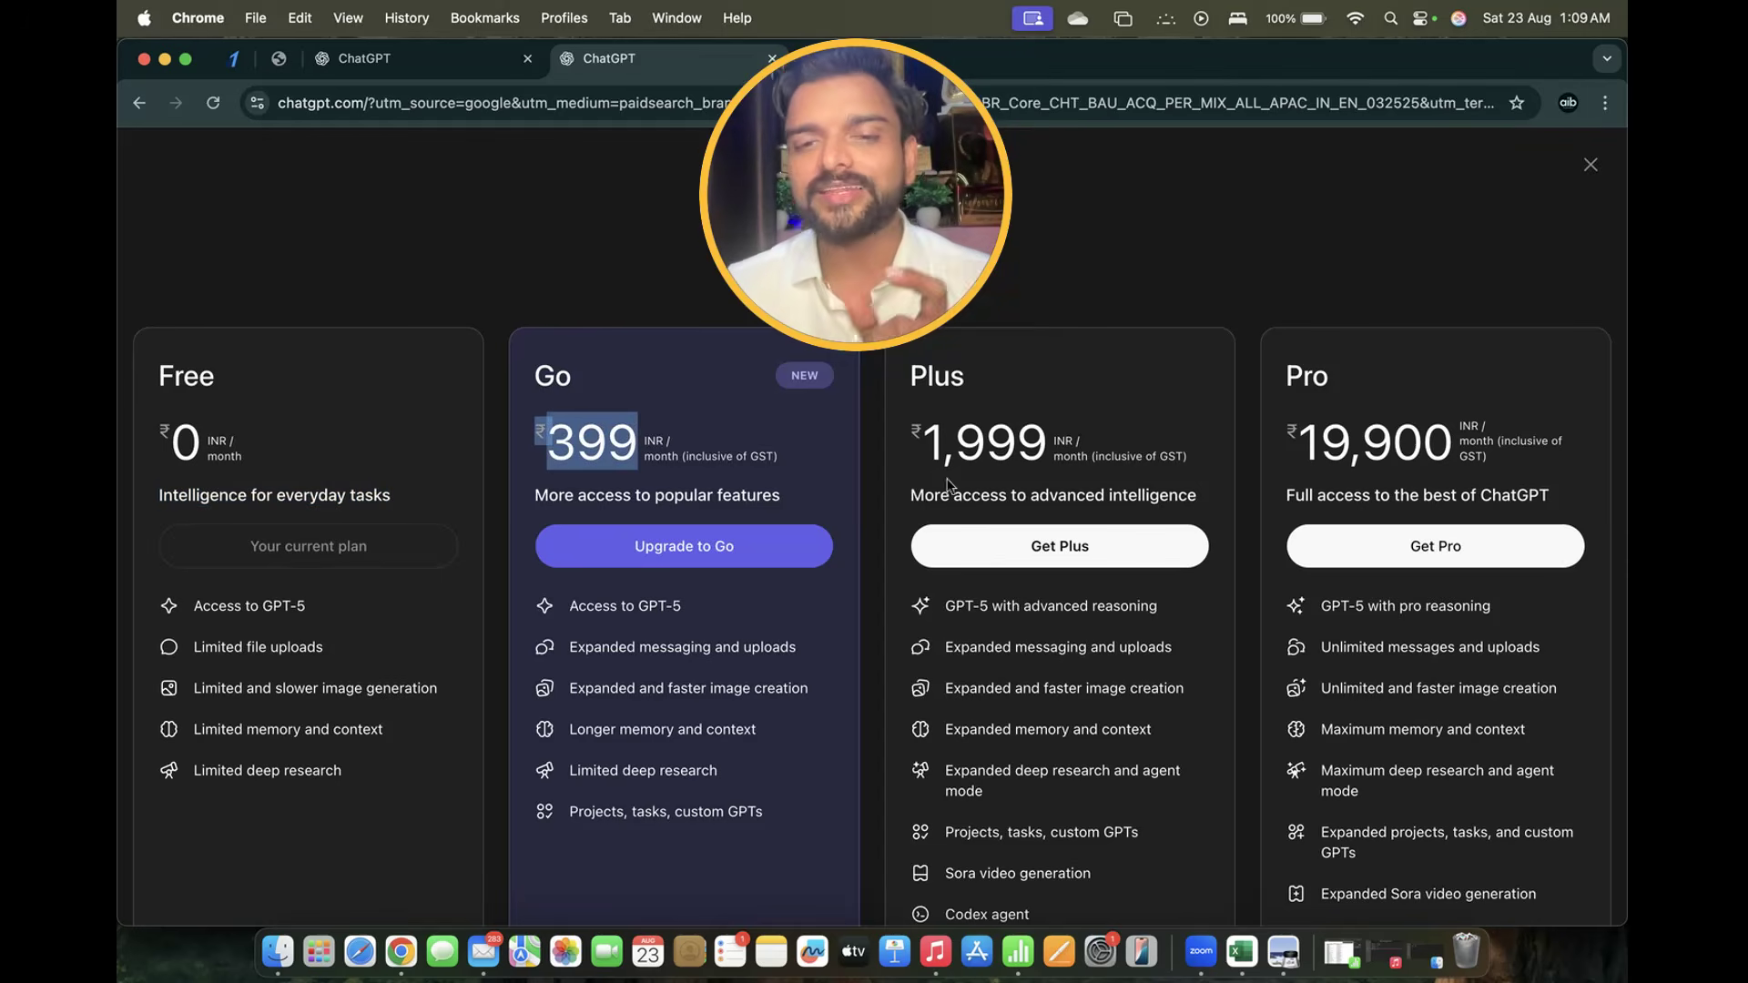
pyautogui.moveTo(922, 444); pyautogui.dragTo(1056, 452)
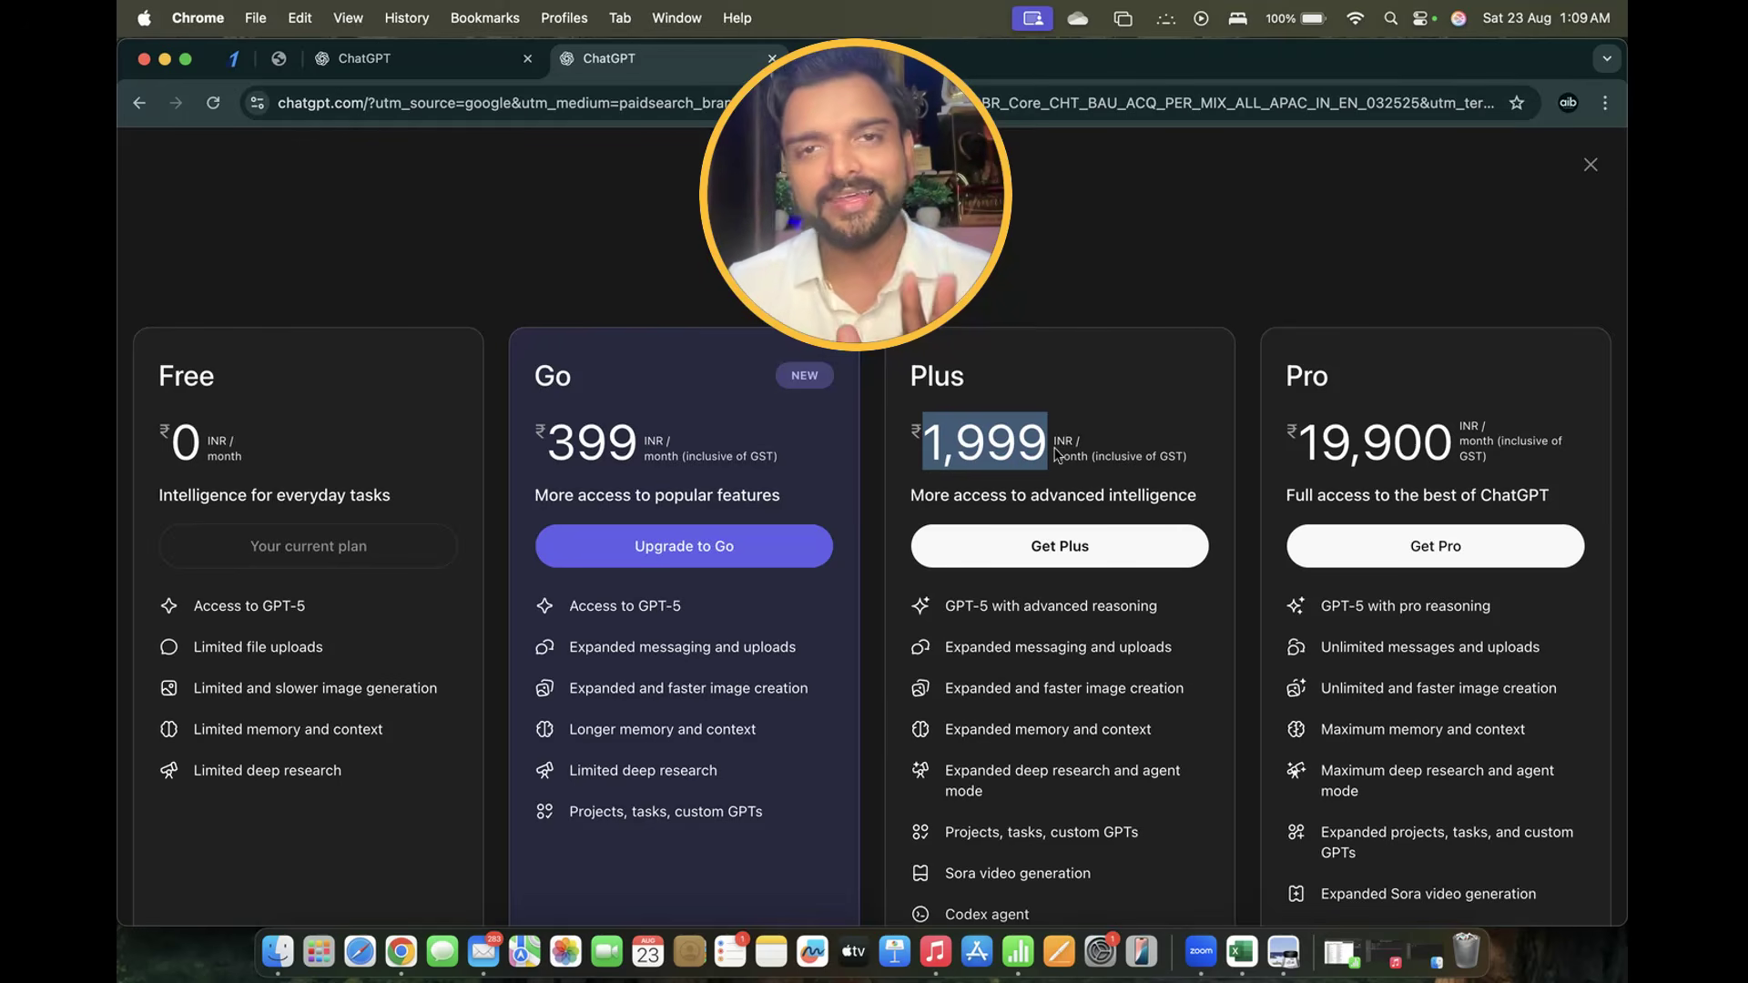
pyautogui.click(1056, 452)
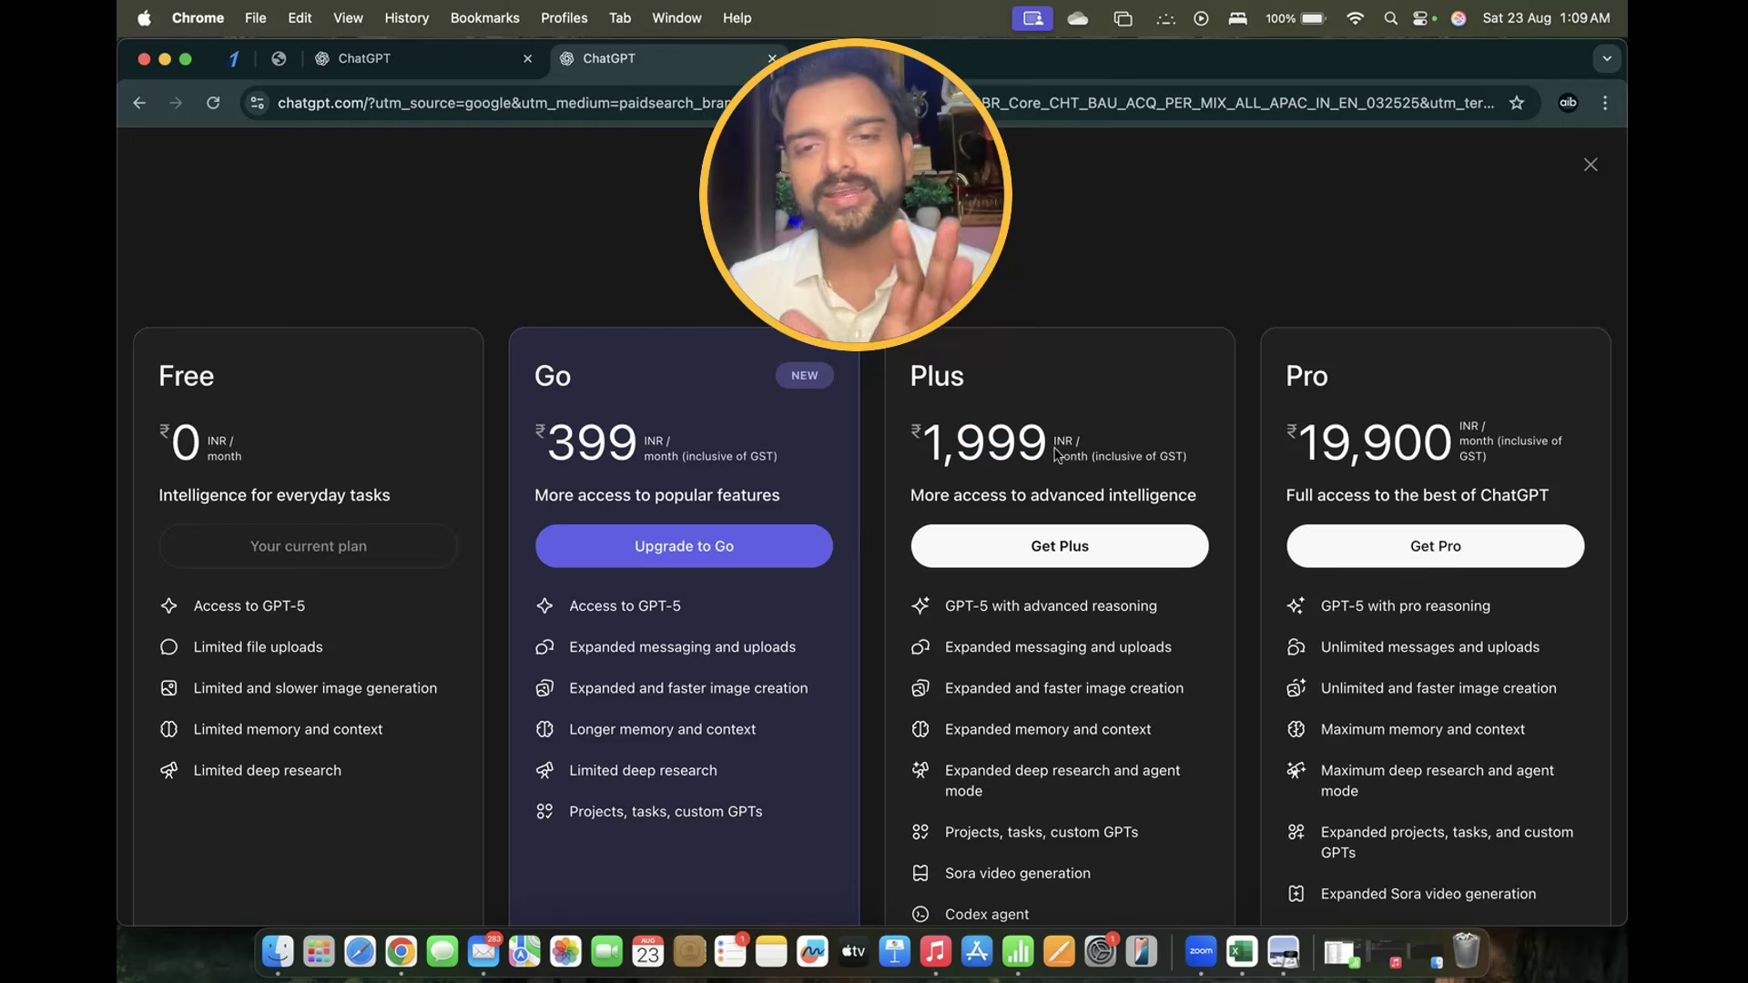
# Highlight the Pro plan's ₹19,900 monthly price, then re-mark the Go ₹399 and Plus ₹1,999 prices
pyautogui.scroll(-5, 1056, 453)
pyautogui.scroll(3, 1065, 598)
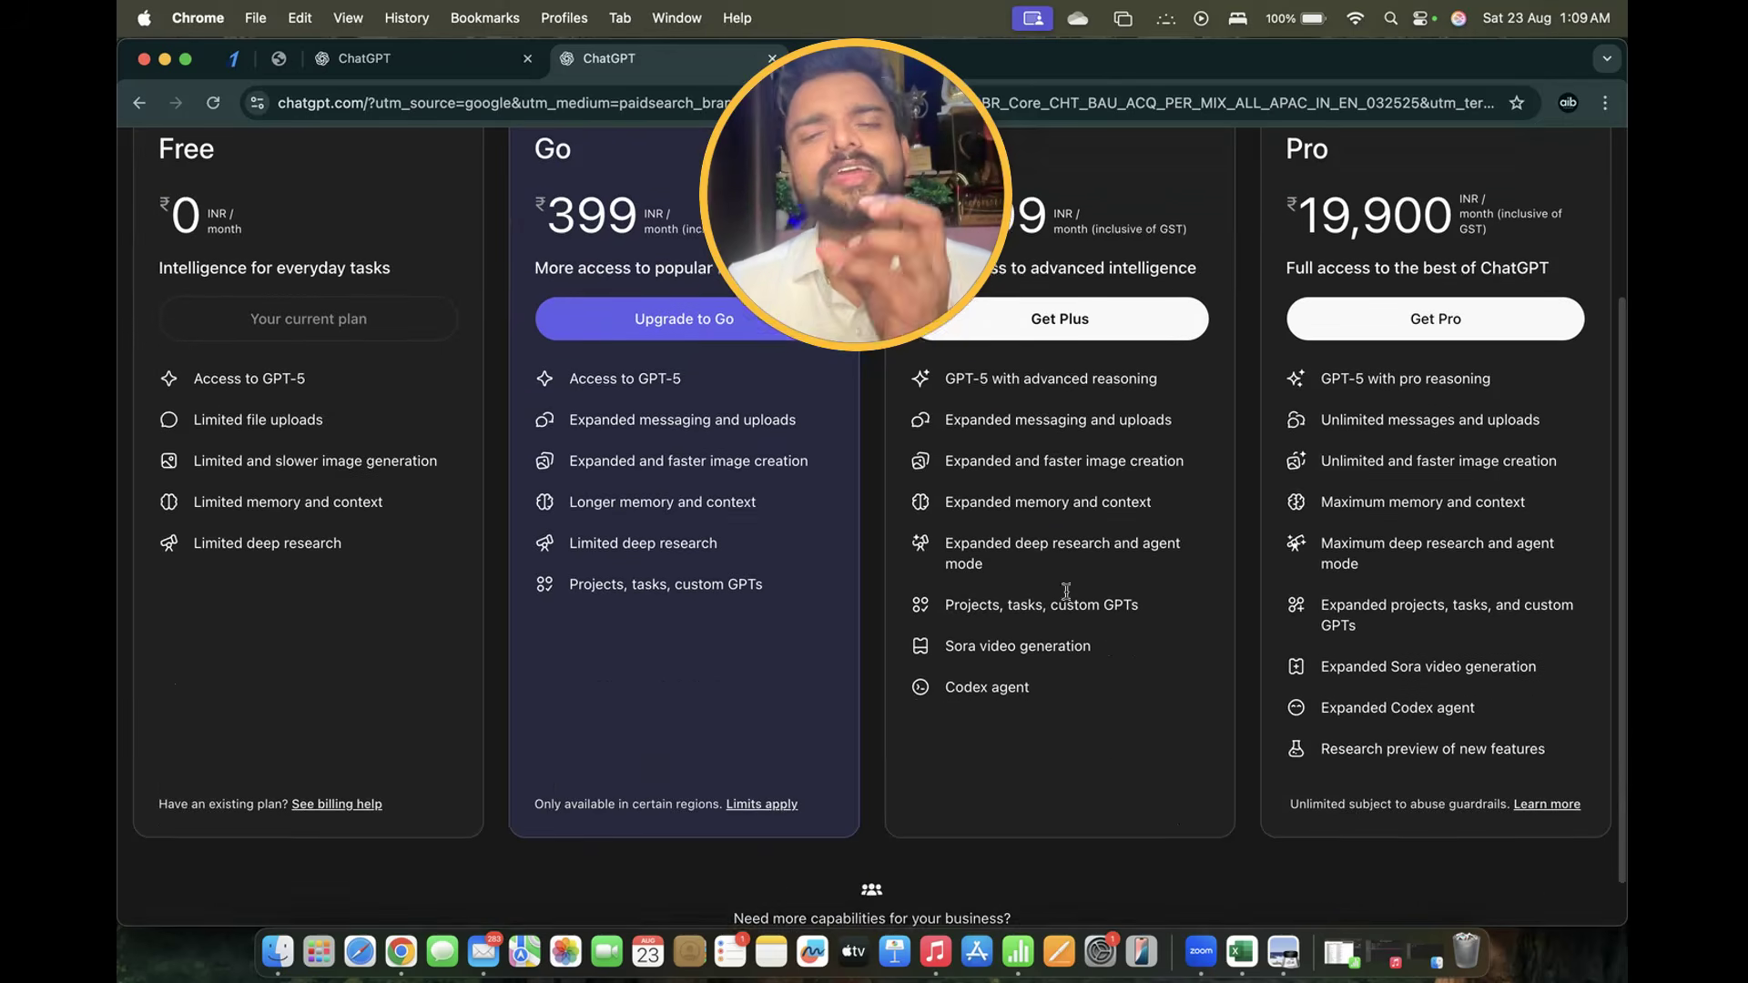
pyautogui.scroll(2, 1064, 598)
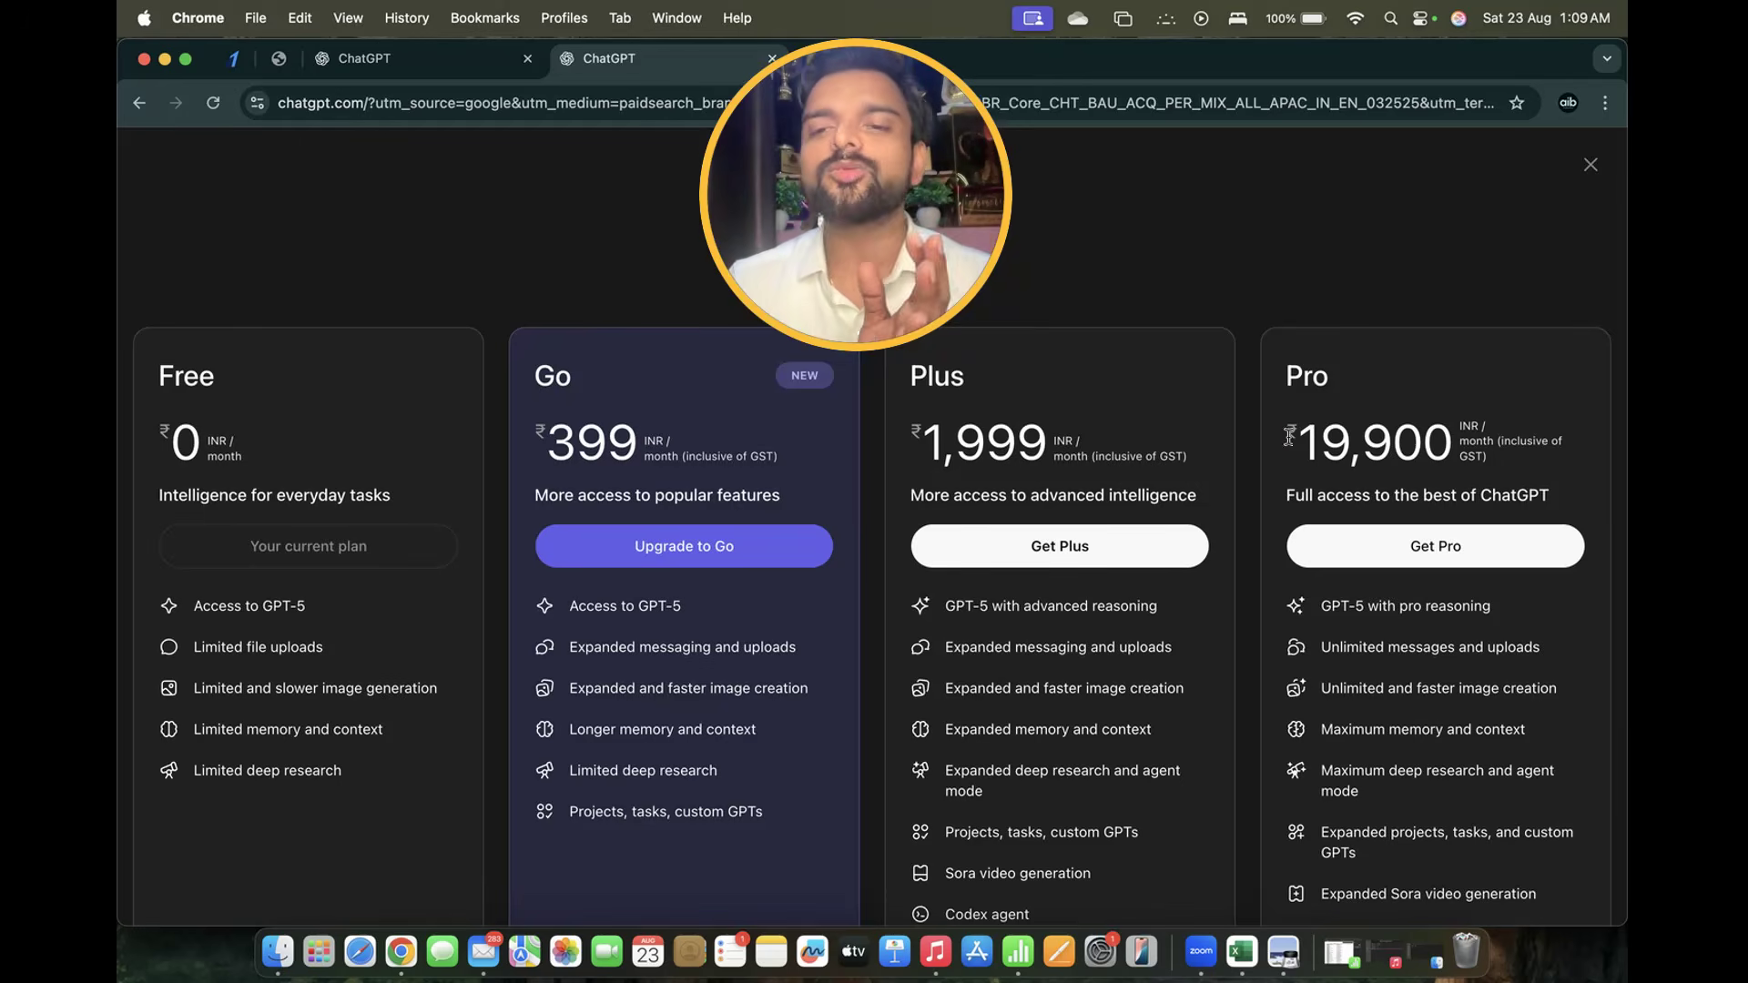
pyautogui.moveTo(1287, 436); pyautogui.dragTo(1517, 455)
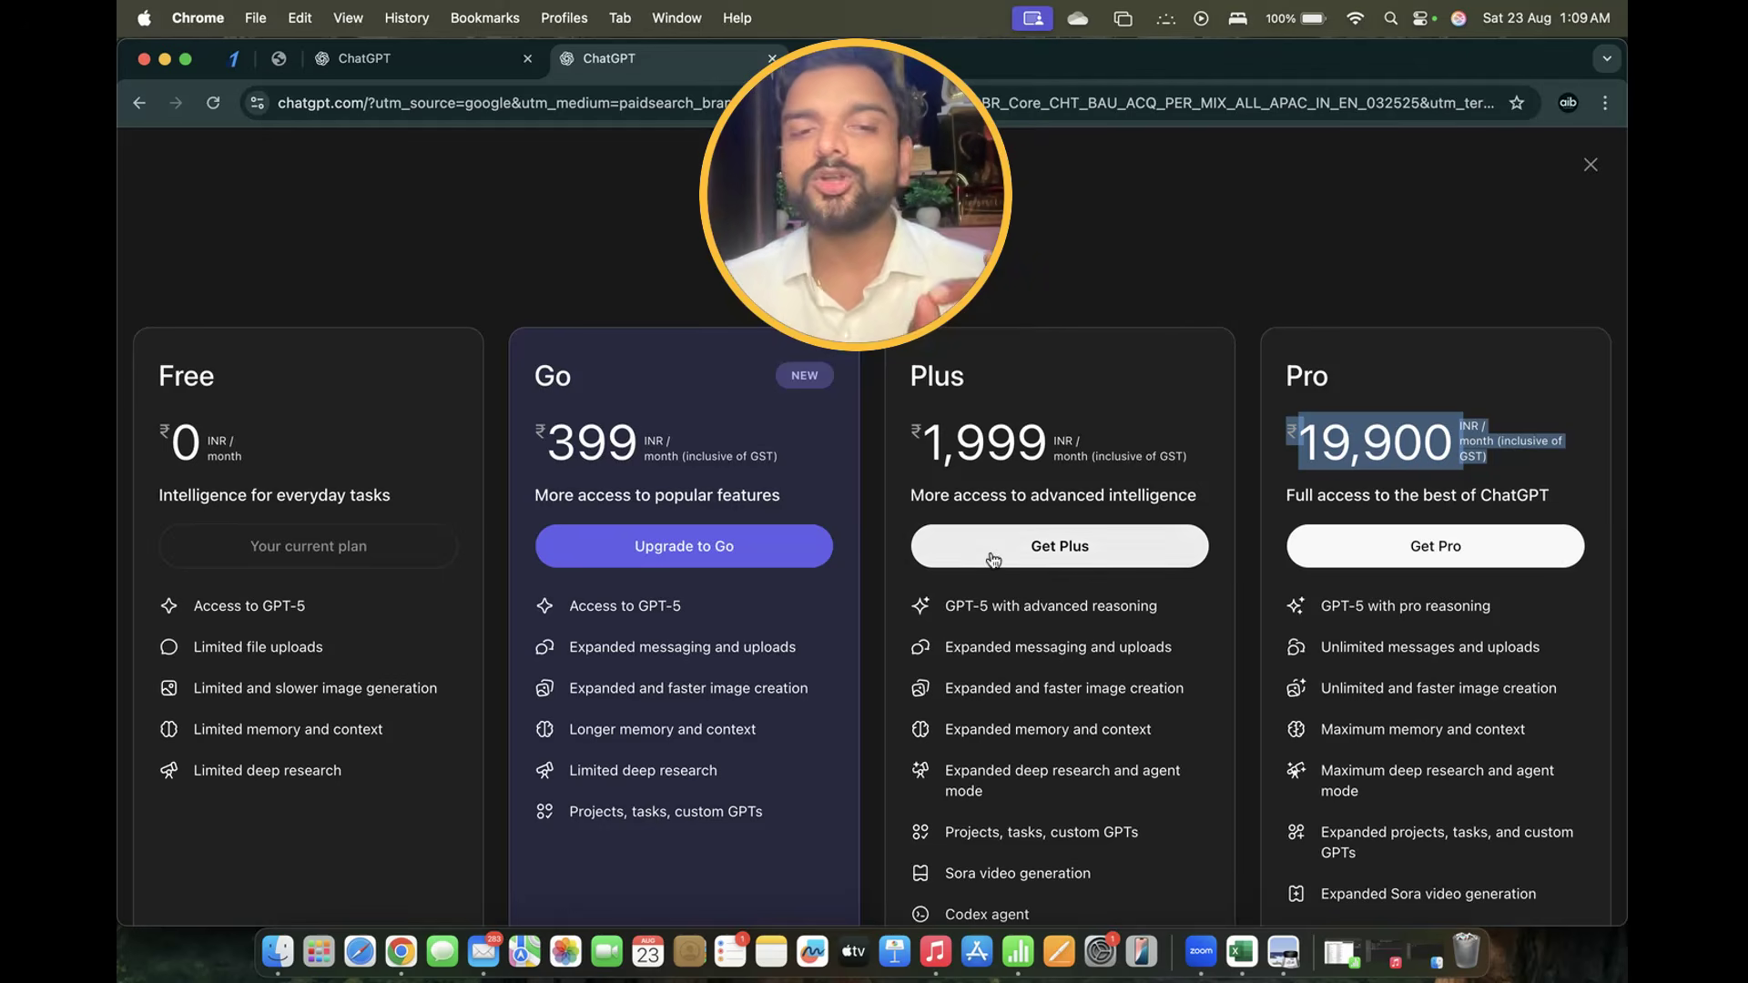
pyautogui.moveTo(539, 420); pyautogui.dragTo(637, 445)
pyautogui.moveTo(905, 439); pyautogui.dragTo(1175, 446)
pyautogui.moveTo(537, 436); pyautogui.dragTo(642, 454)
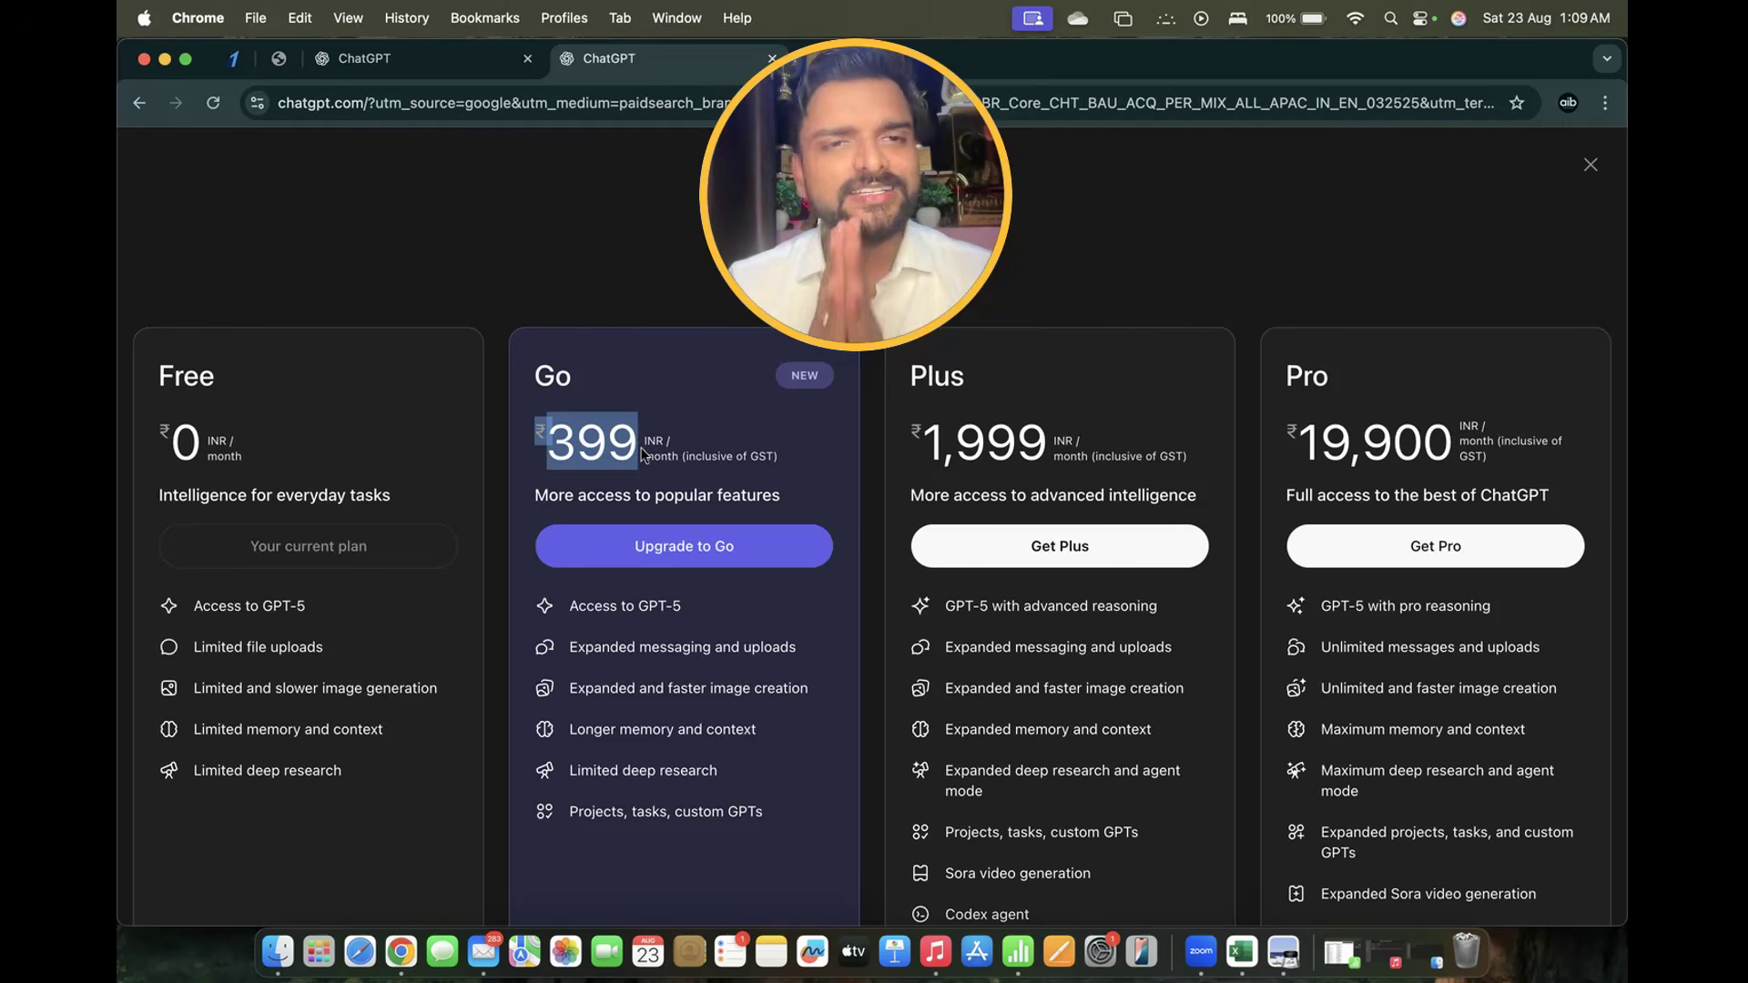
# Return to the first ChatGPT tab, focus the Ask anything box, and expand the More suggestions
pyautogui.click(447, 66)
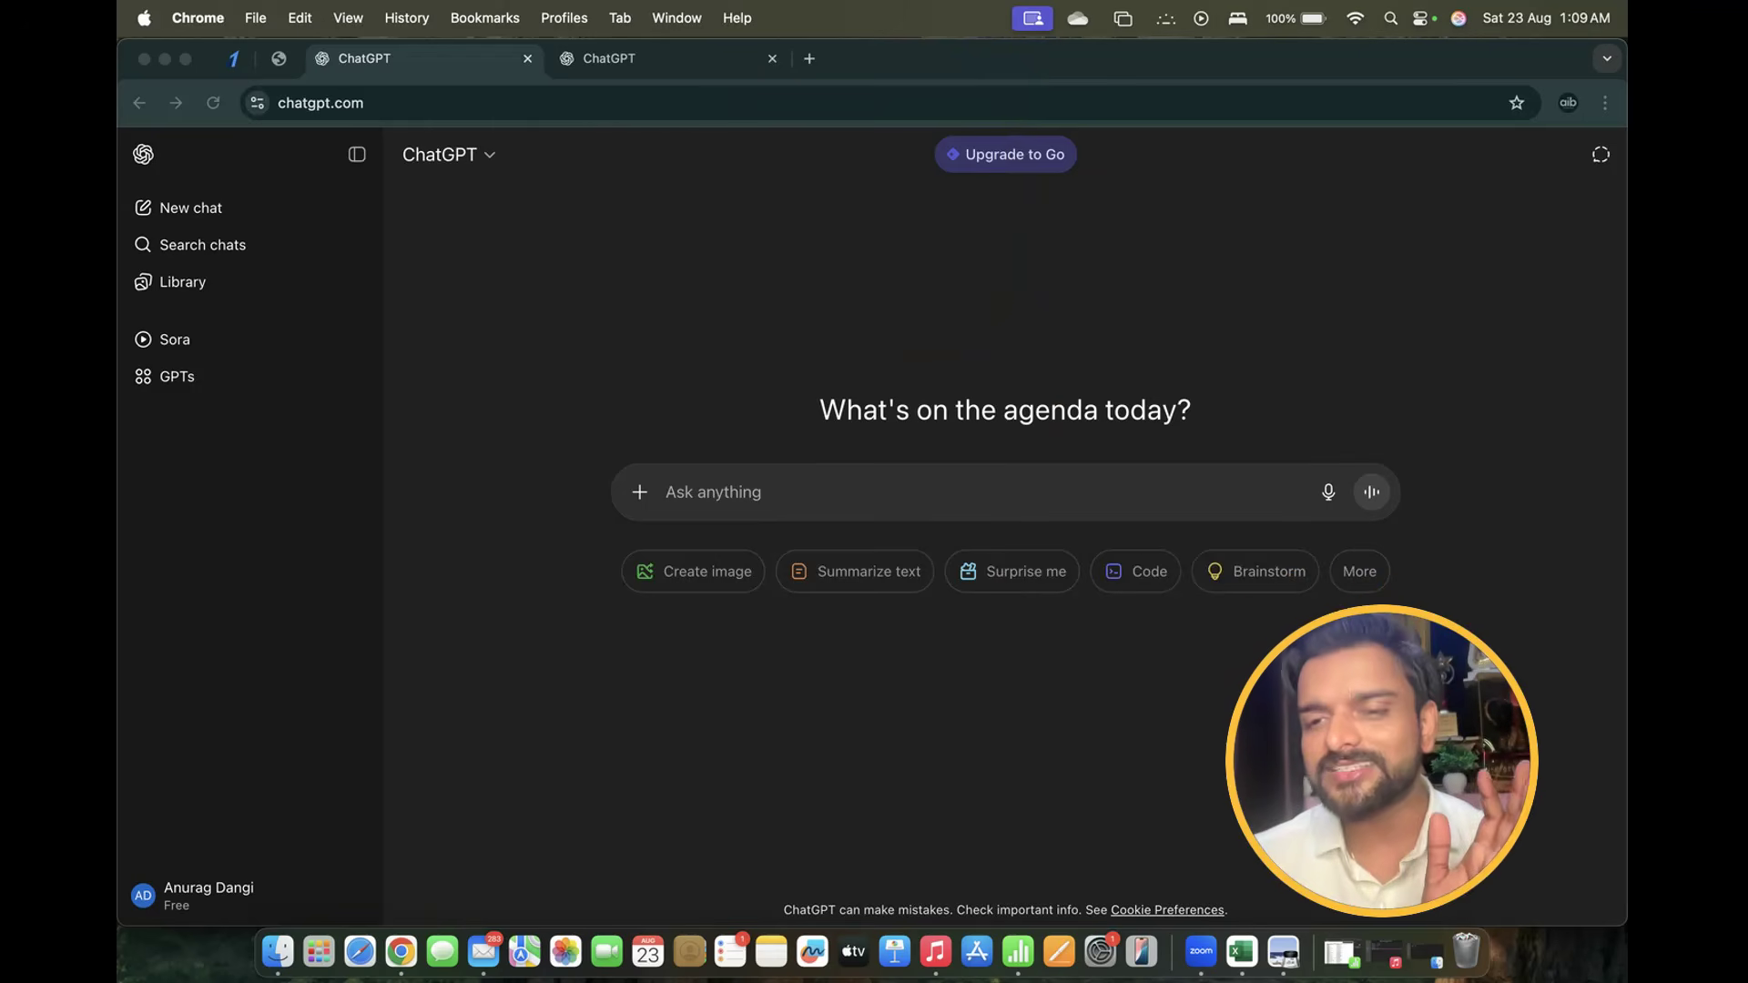
pyautogui.click(805, 500)
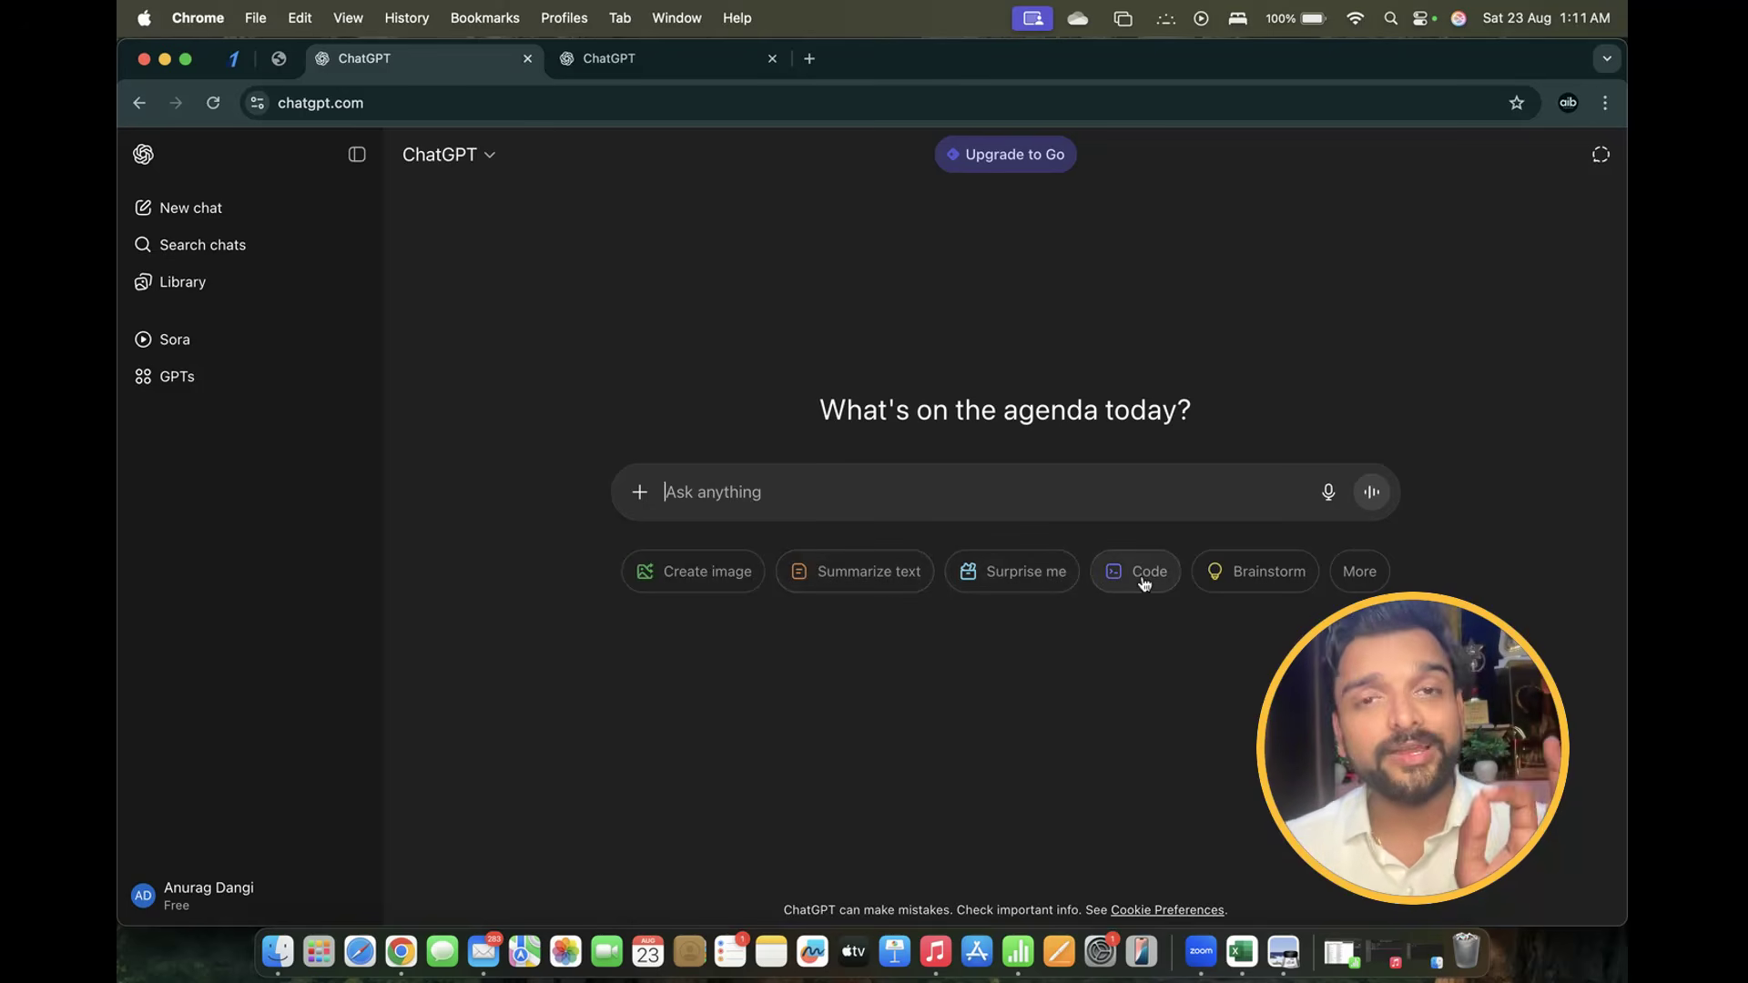
pyautogui.click(1356, 573)
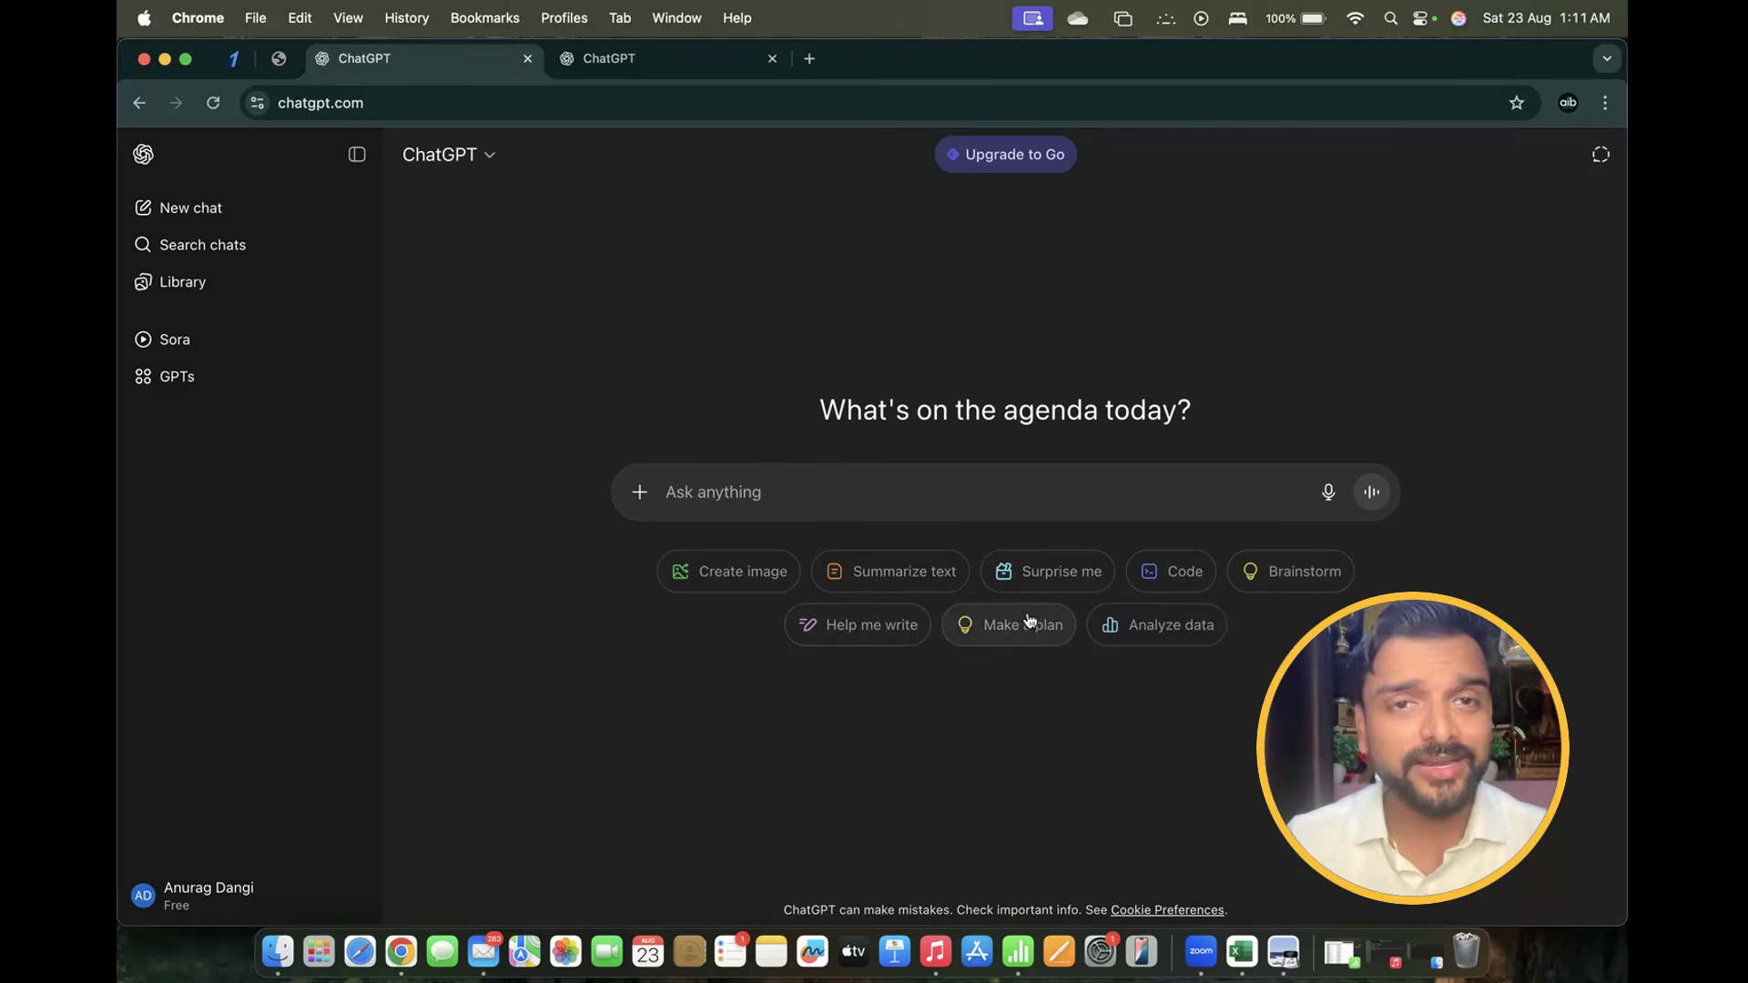
# Open the prompt box's + tools menu listing Study and learn, Think longer and Deep research
pyautogui.click(640, 491)
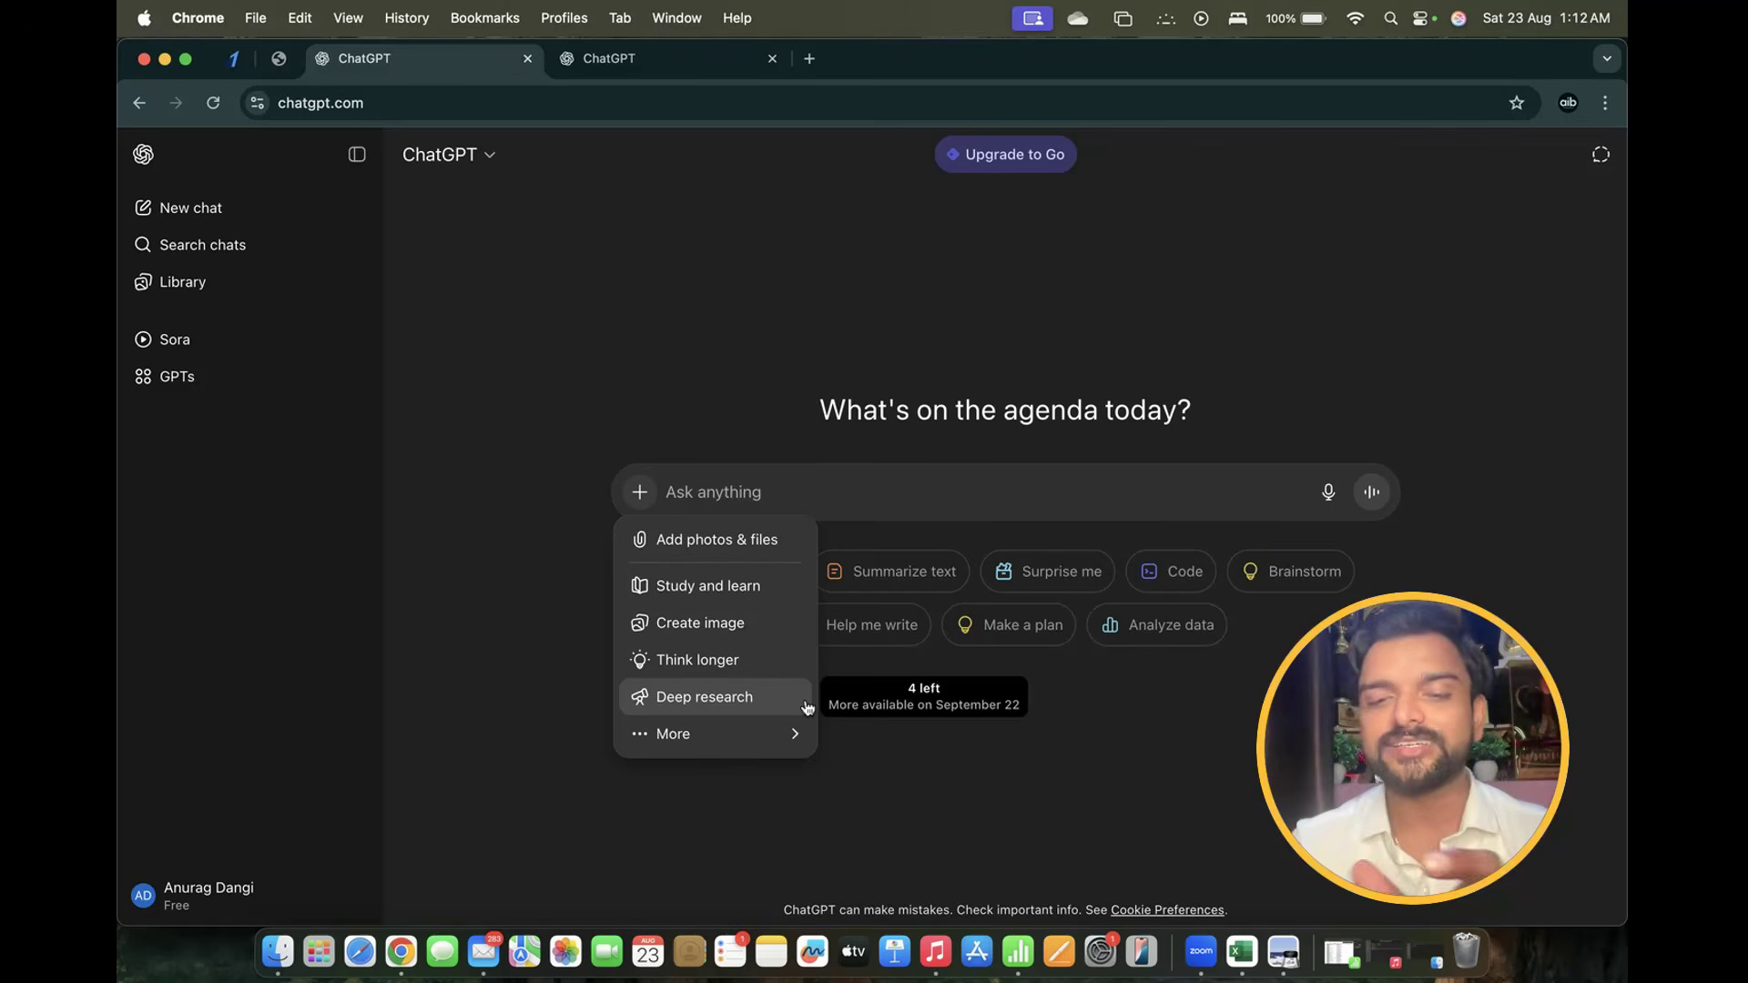
# Switch the prompt to Deep research mode from the tools menu
pyautogui.moveTo(799, 732)
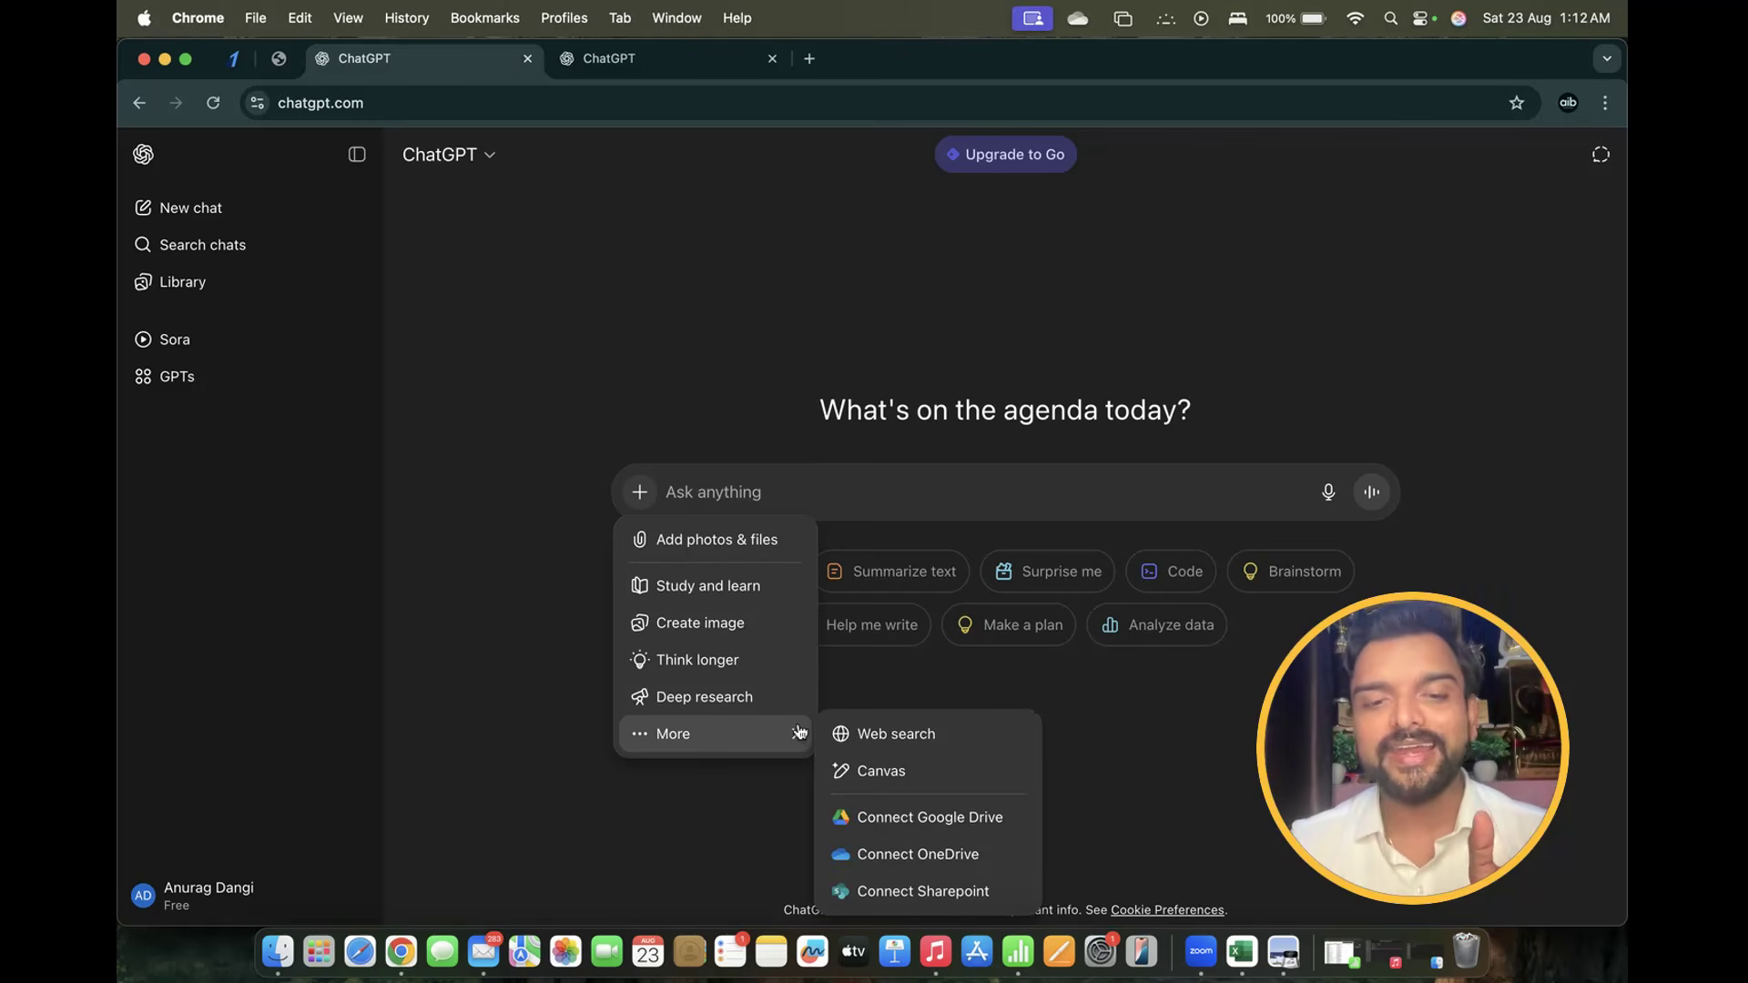
pyautogui.press('Escape')
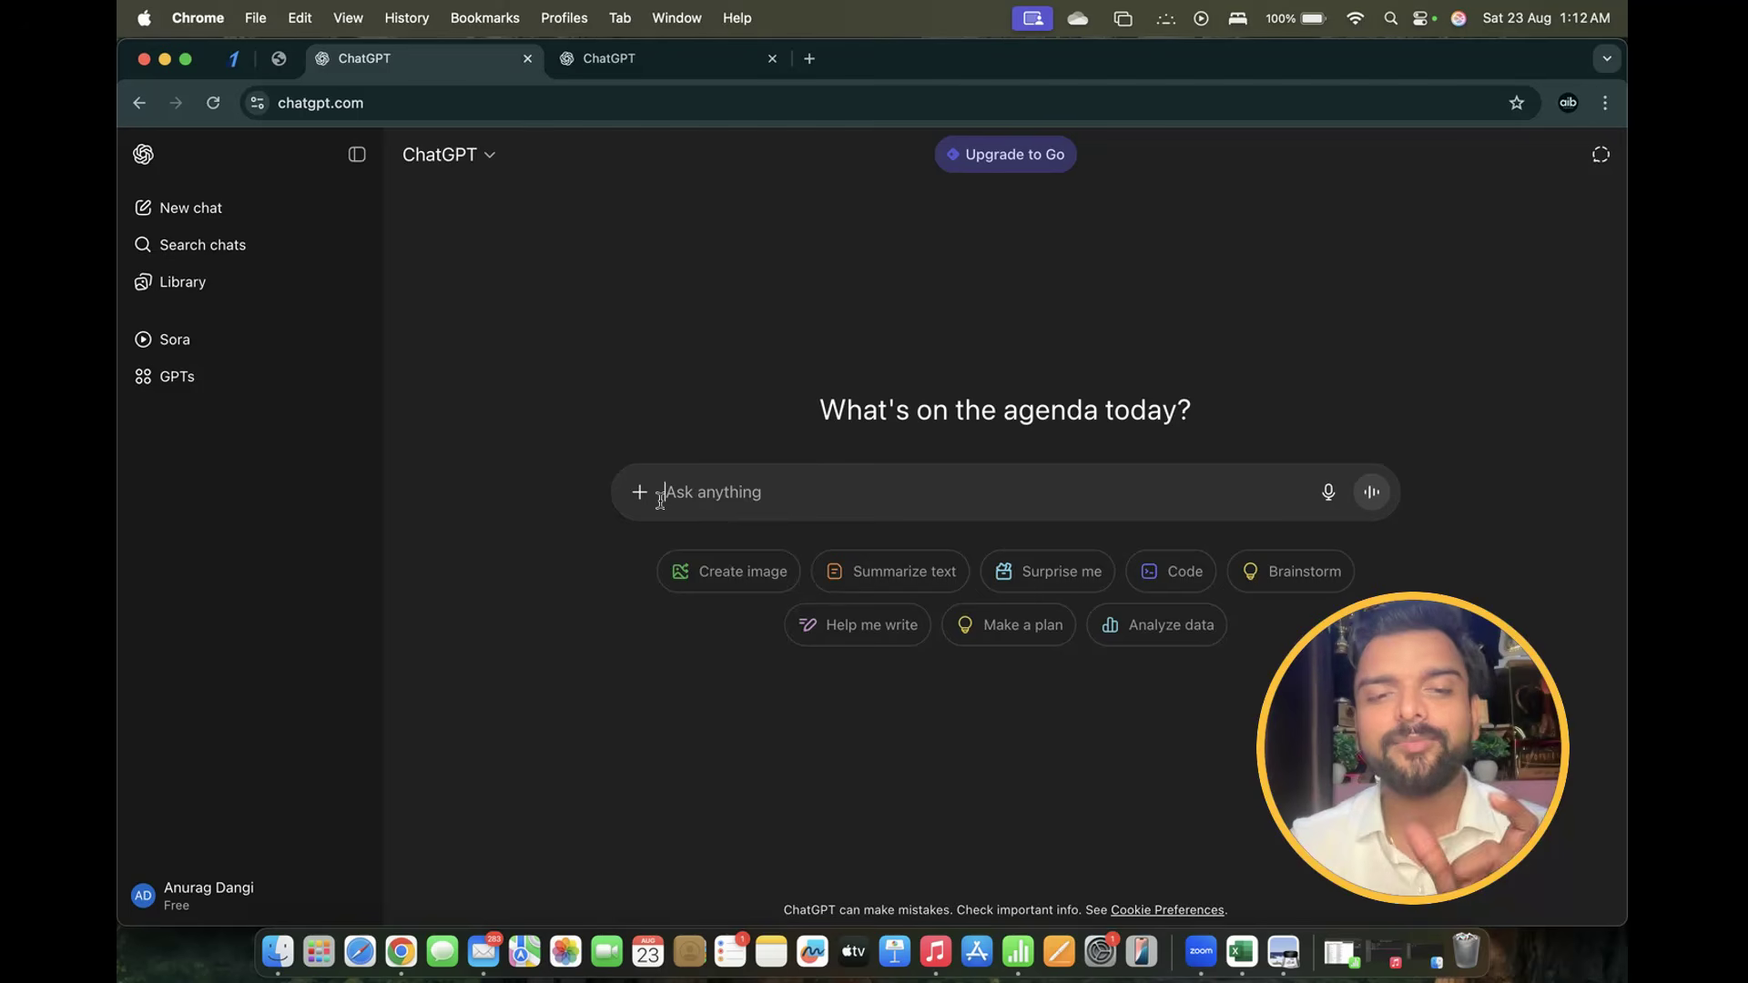
pyautogui.click(640, 491)
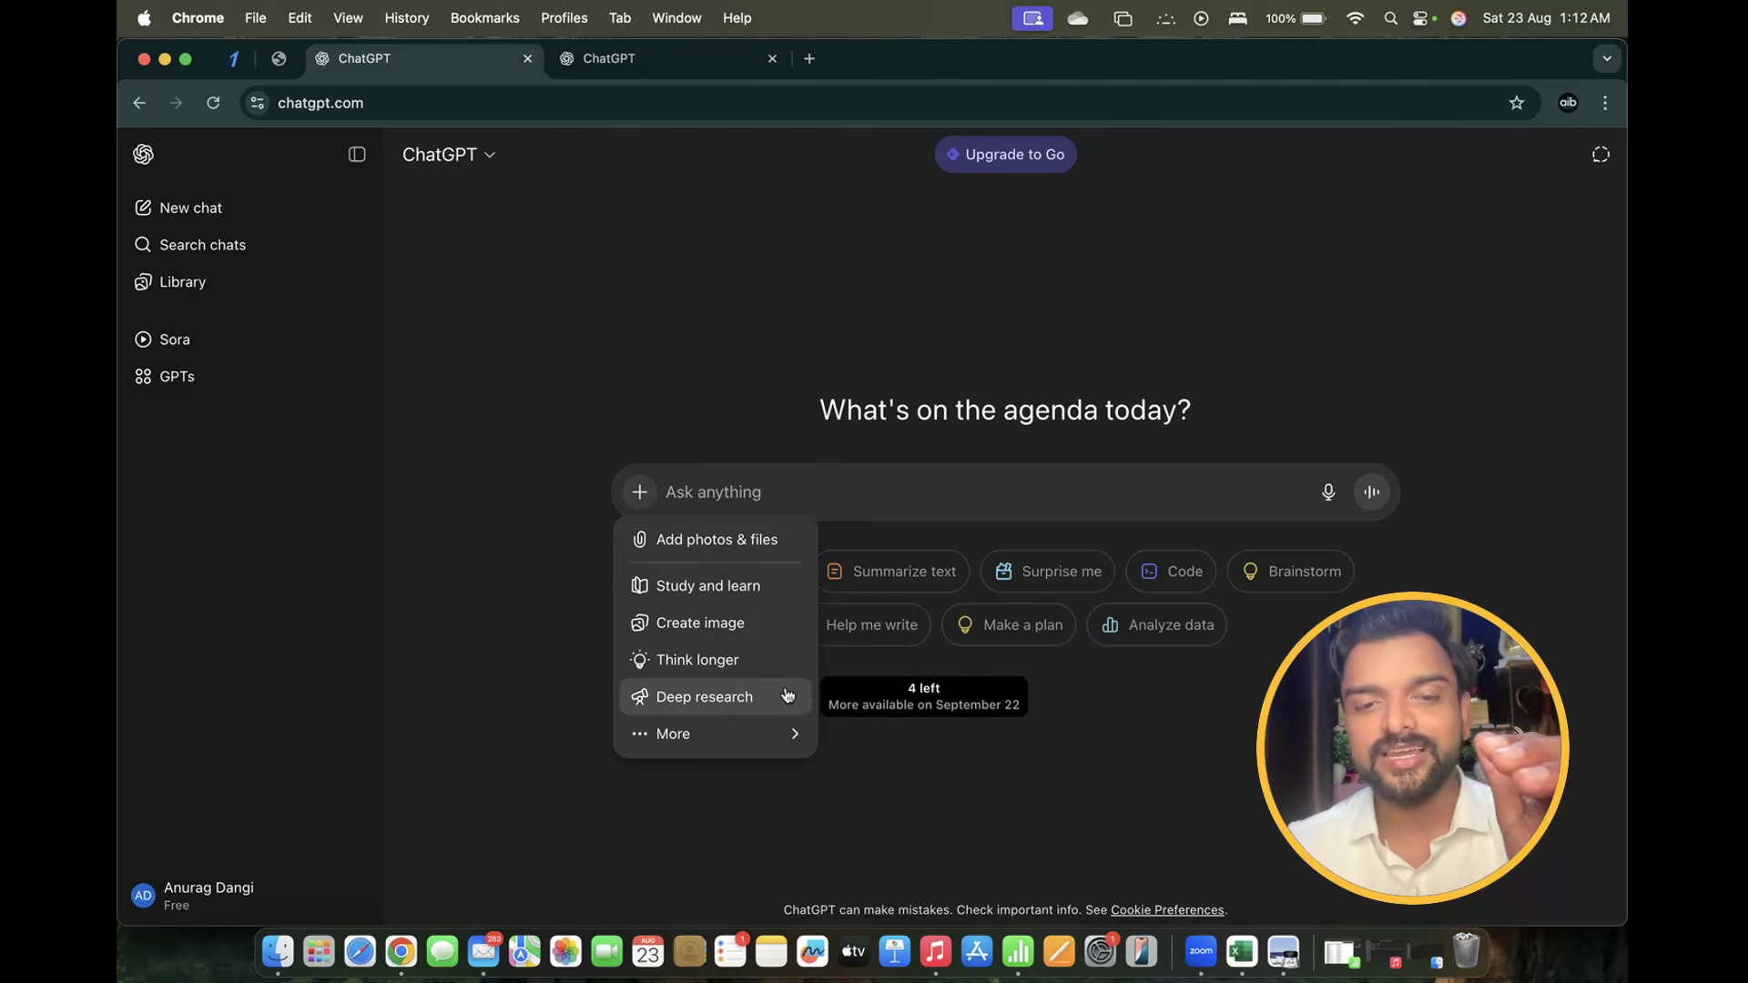
pyautogui.click(751, 697)
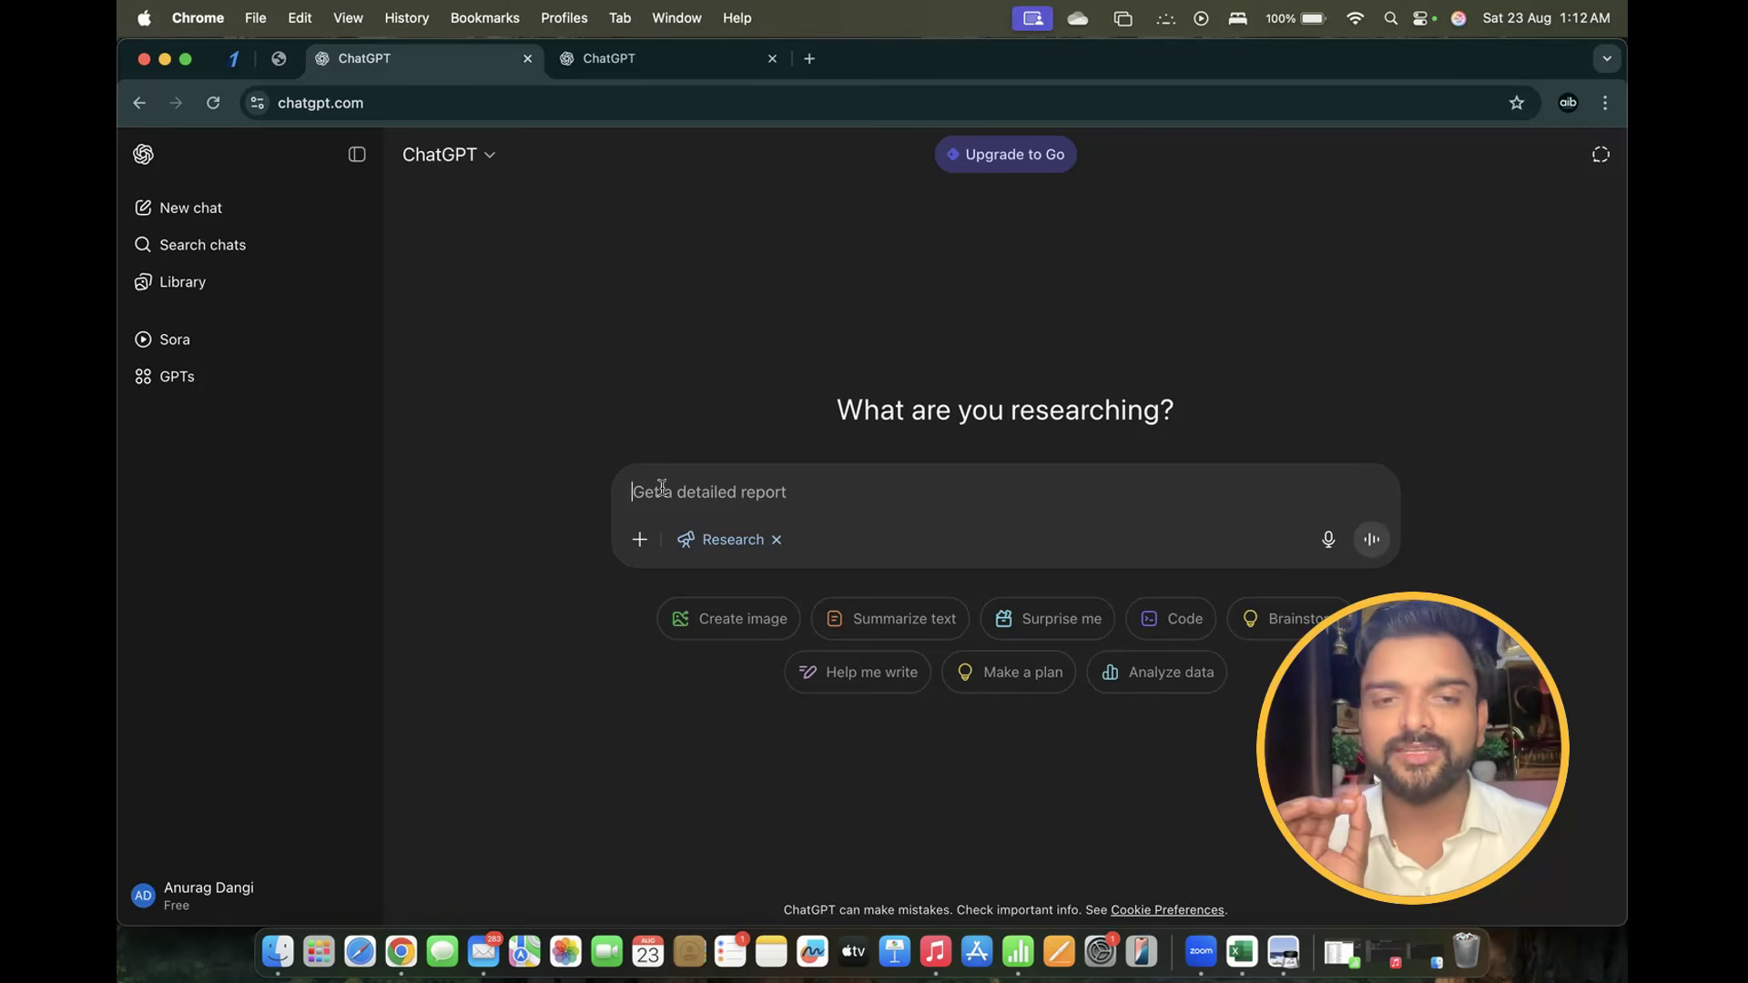
# Type the request 'Do a deepresearch and prepare complete content for an e book "The Future of Ai after 2025"'
pyautogui.write('Fu')
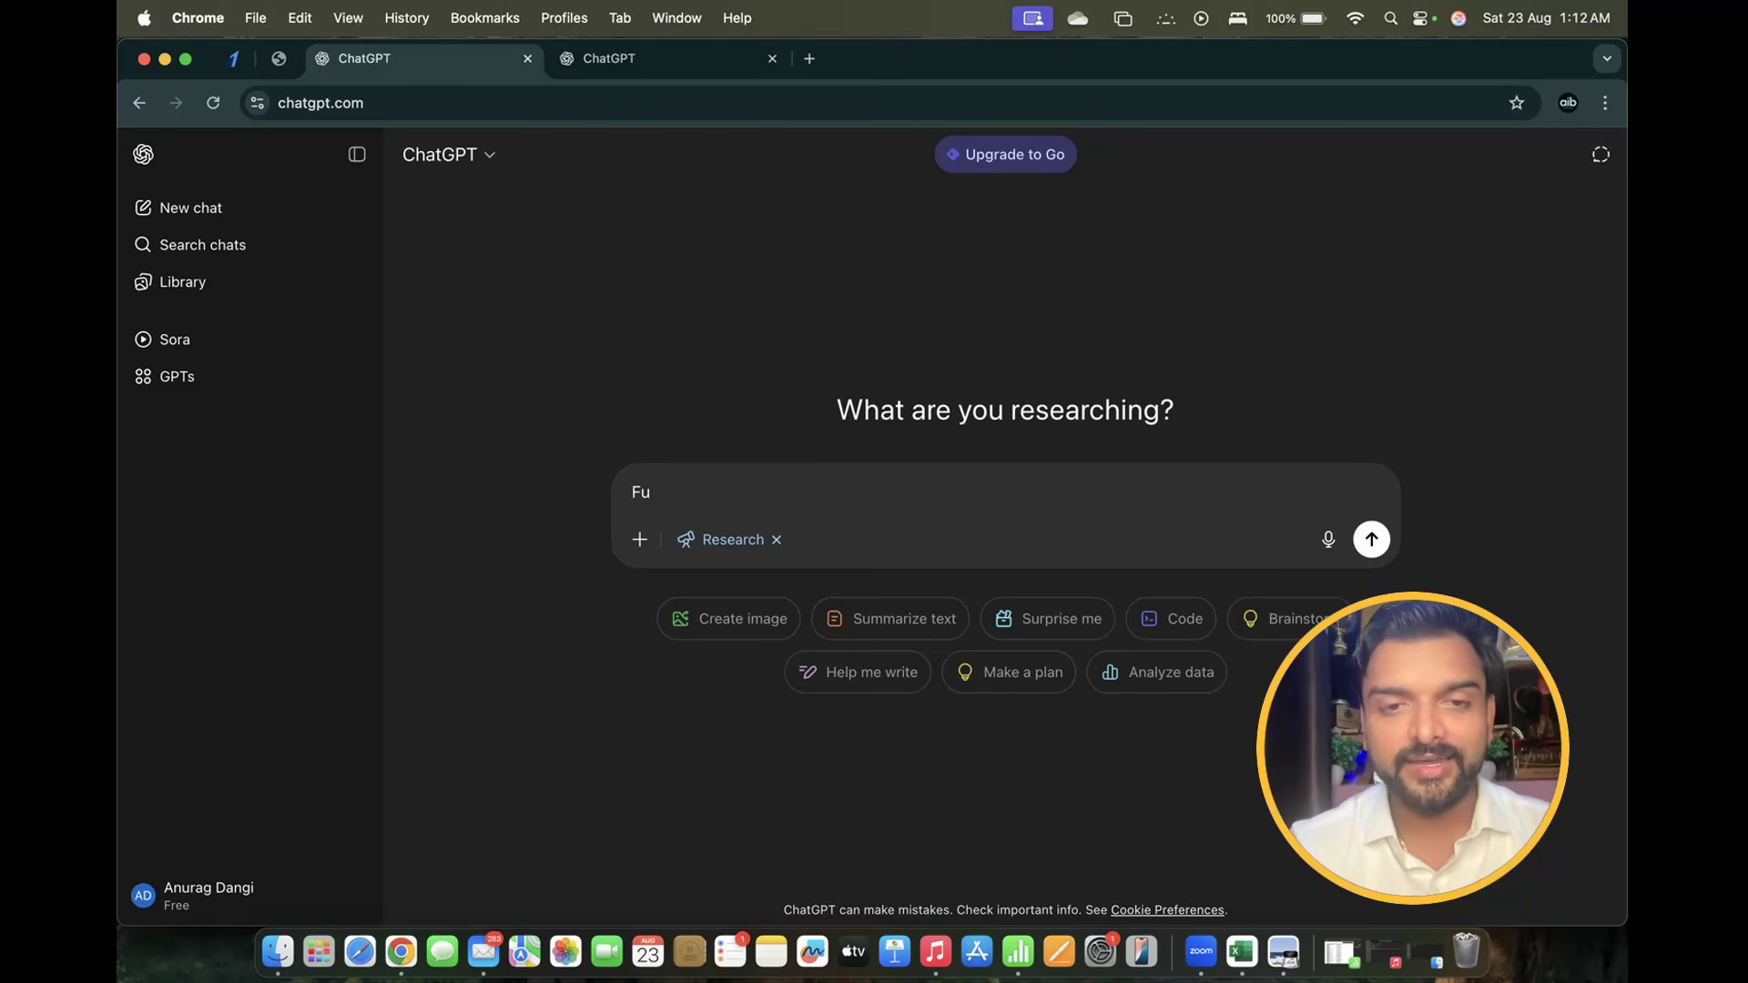
pyautogui.press('BackSpace')
pyautogui.press('BackSpace')
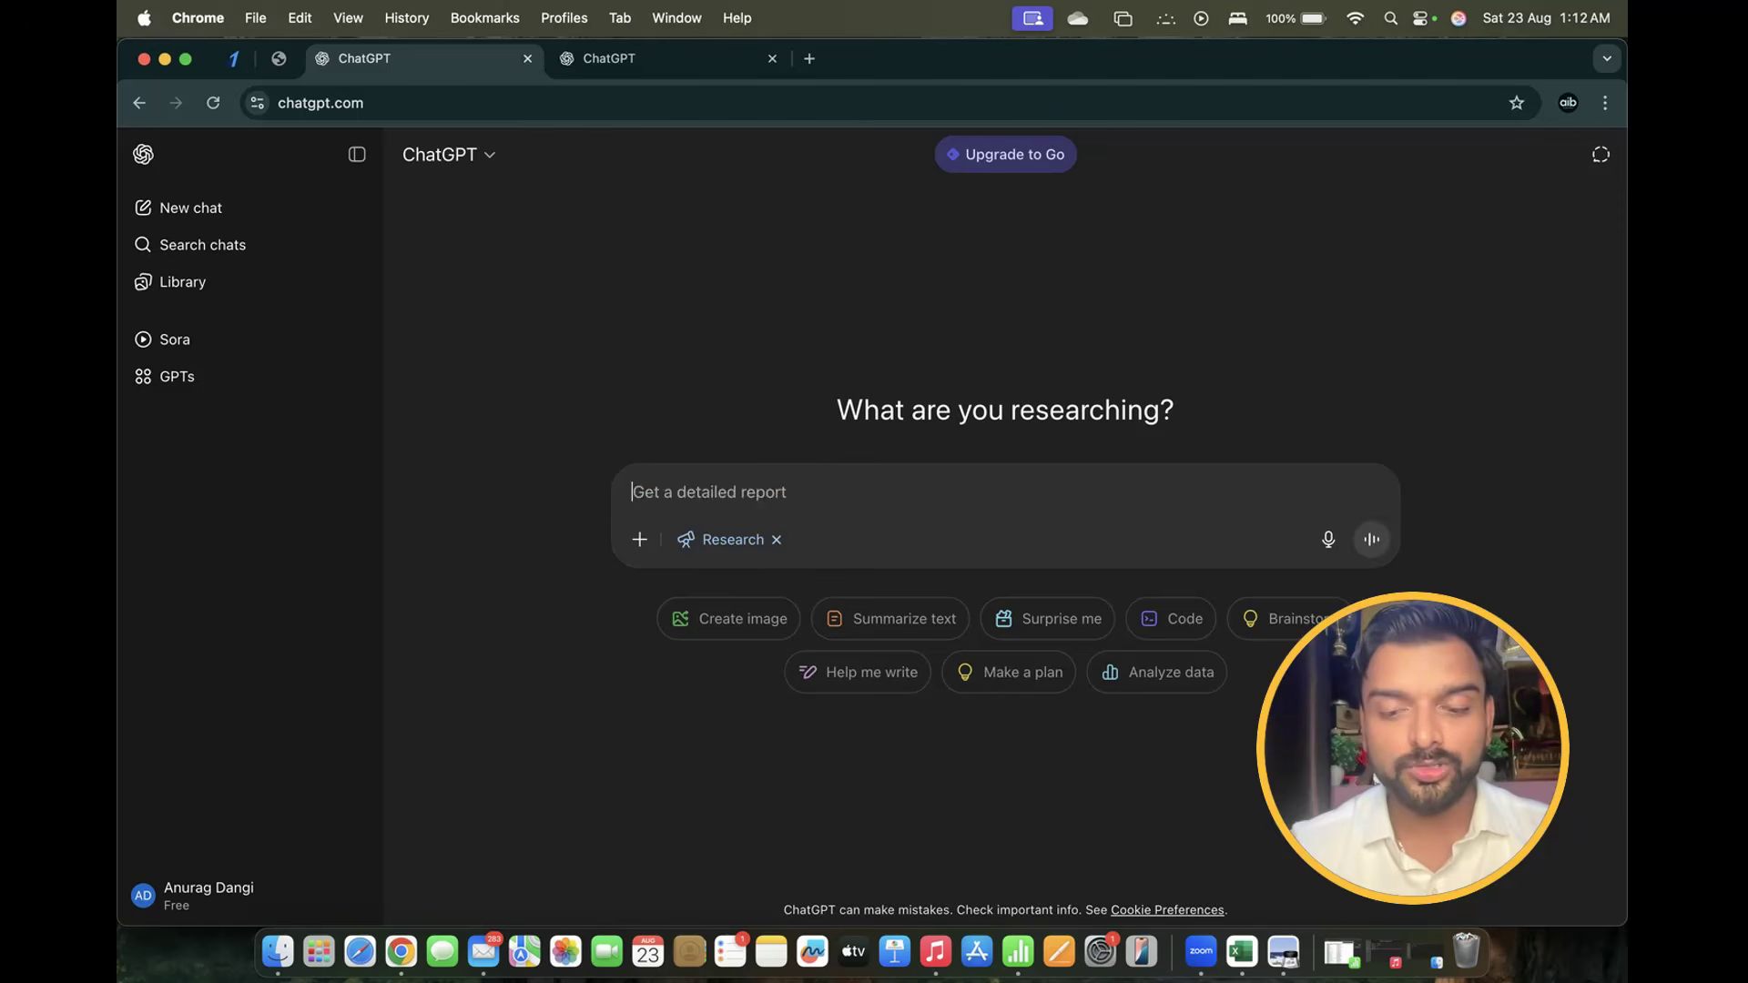
pyautogui.write('Do a deep')
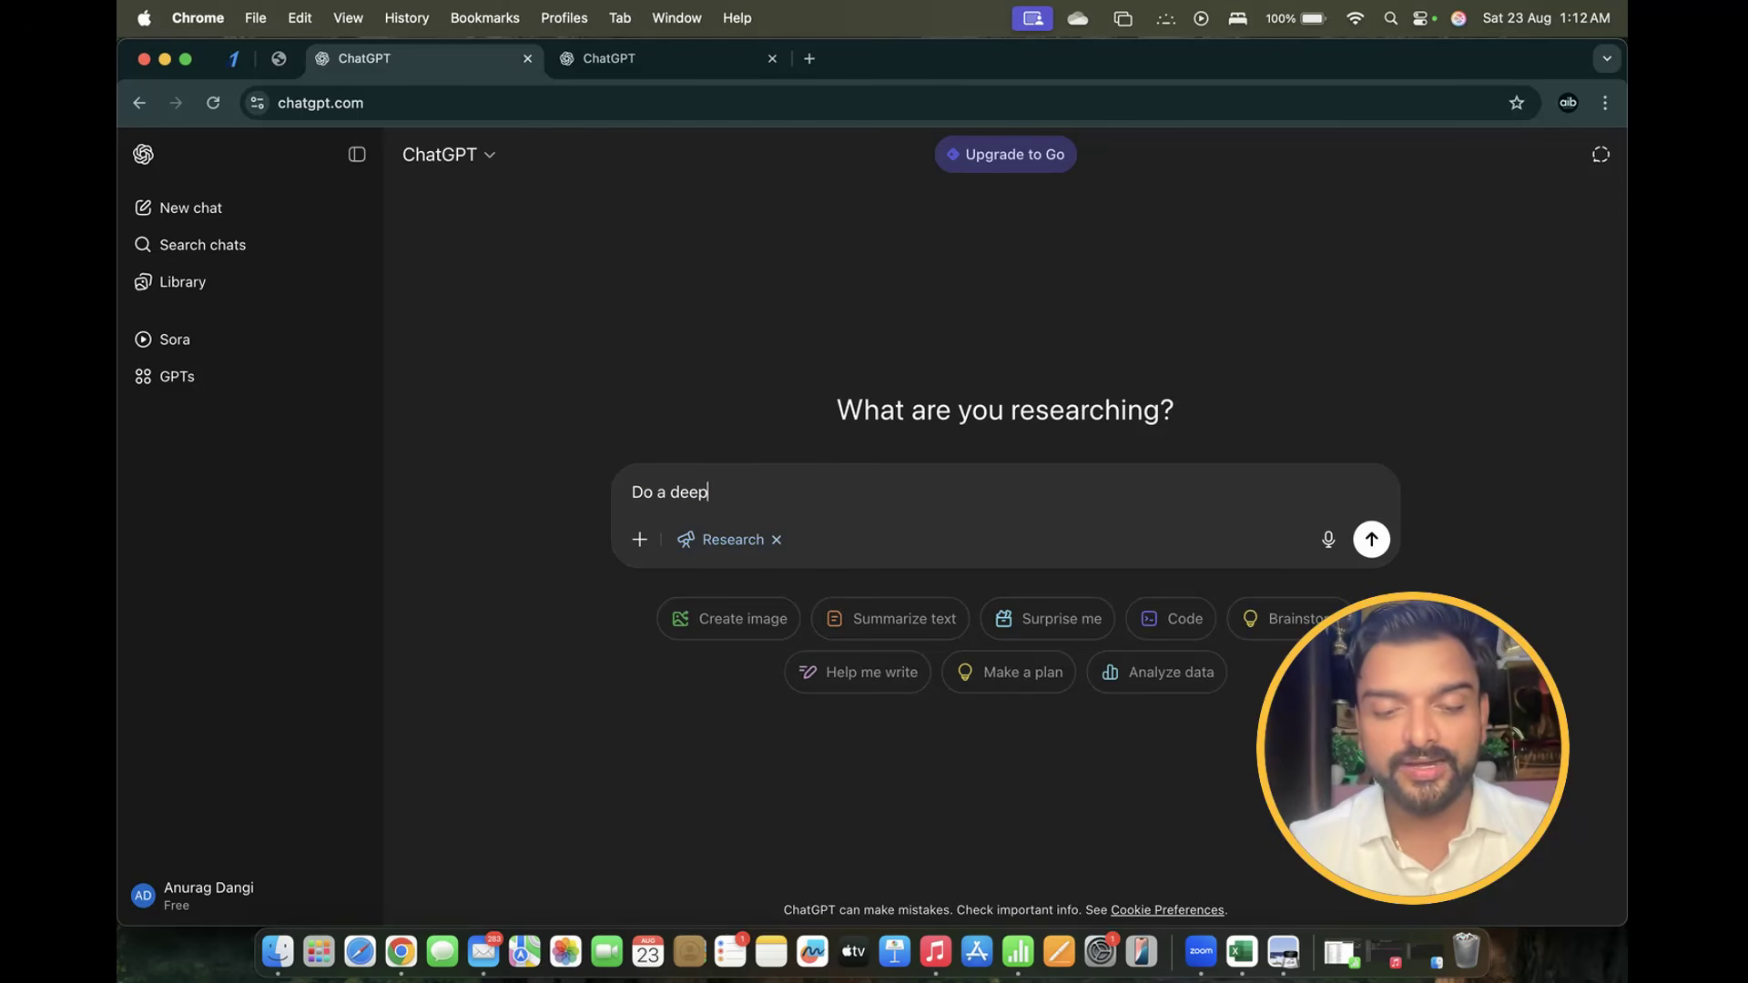
pyautogui.write('research ')
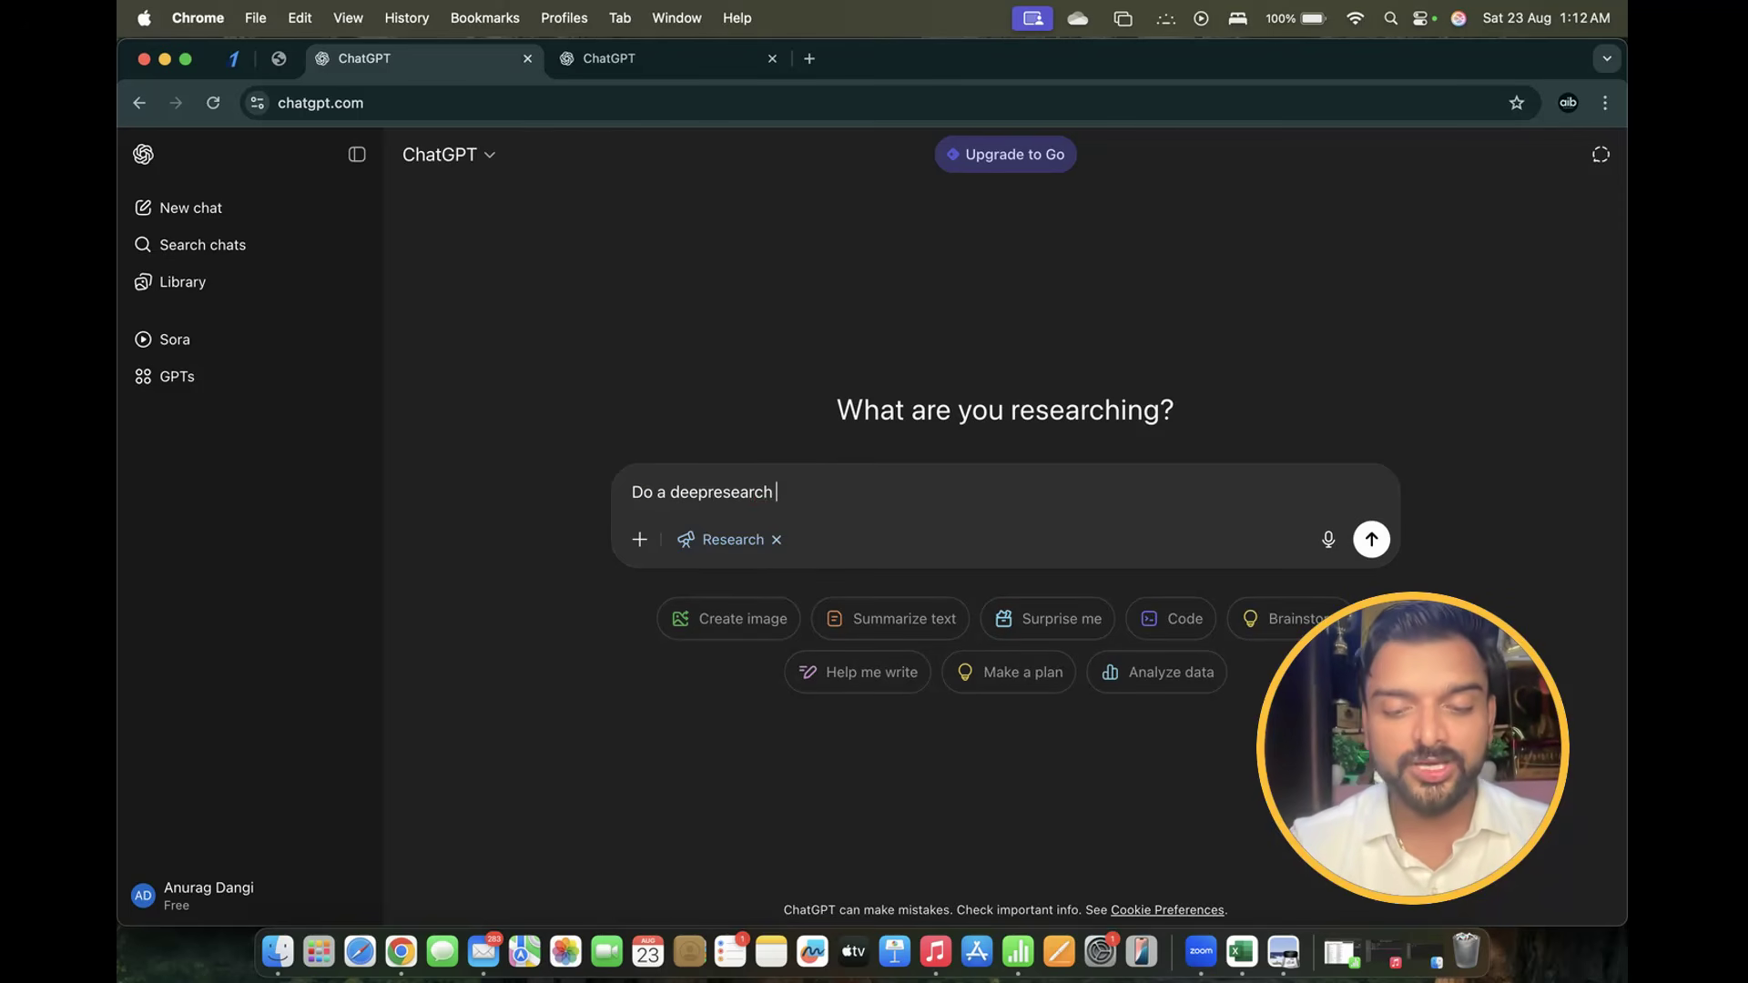
pyautogui.write('and prepare ')
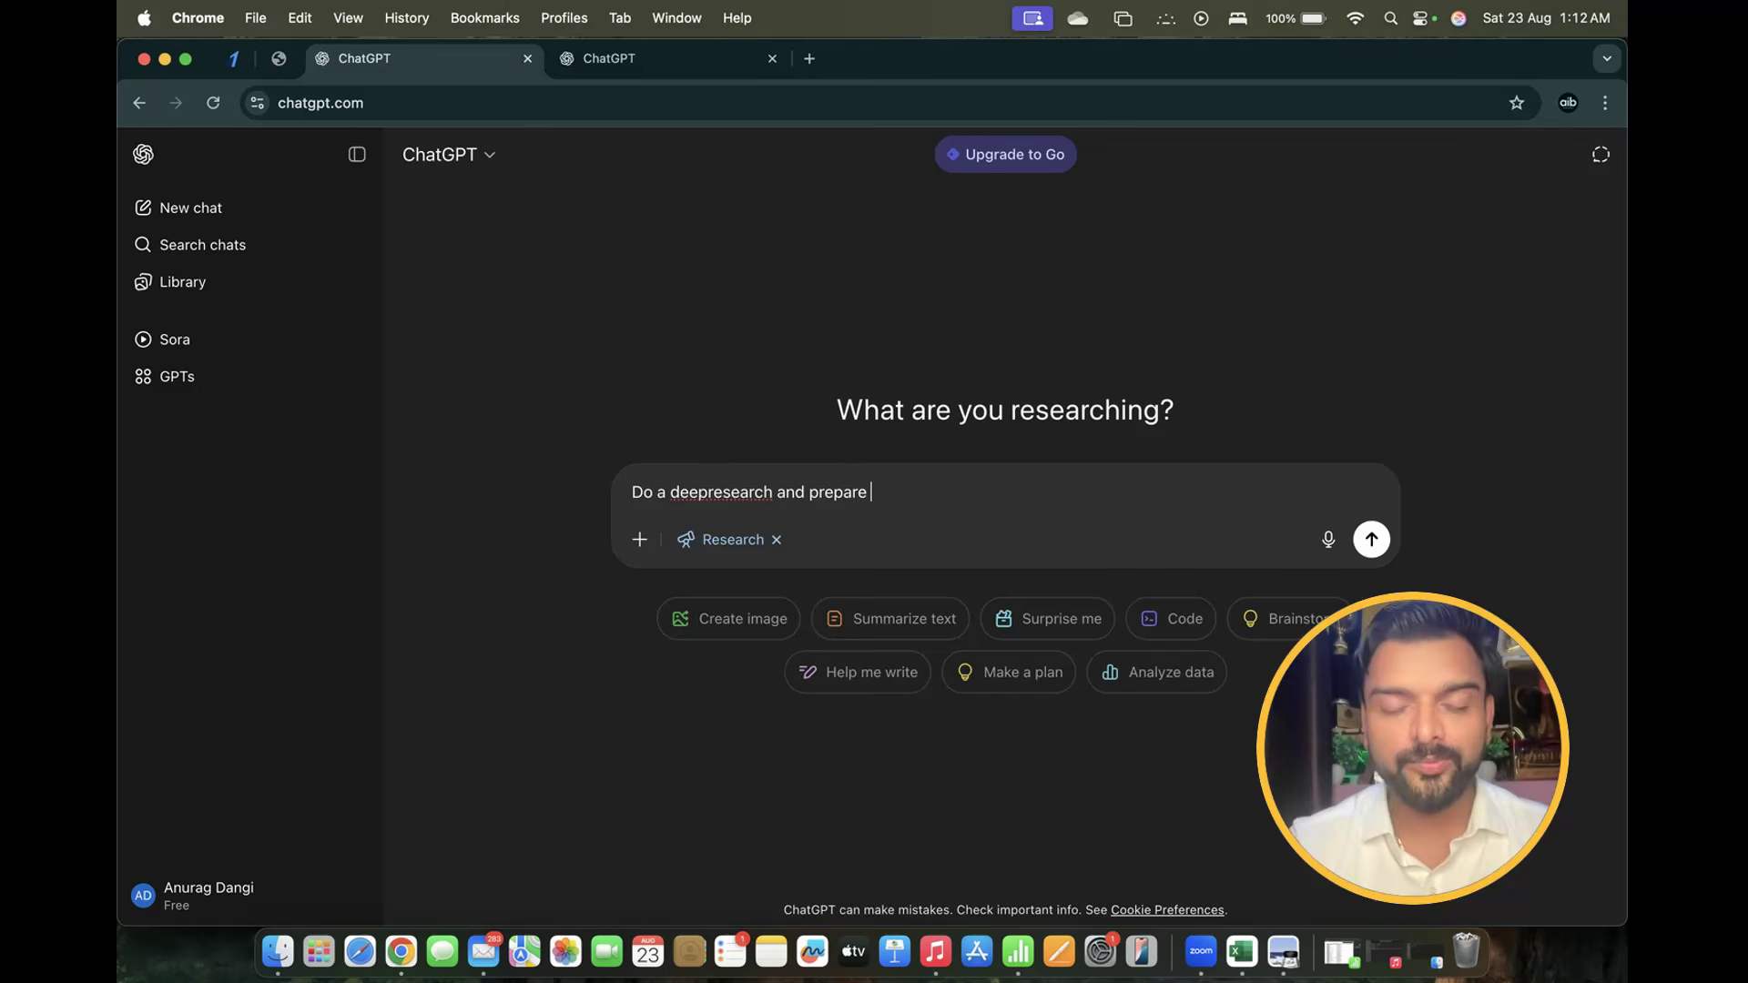
pyautogui.write('complete ')
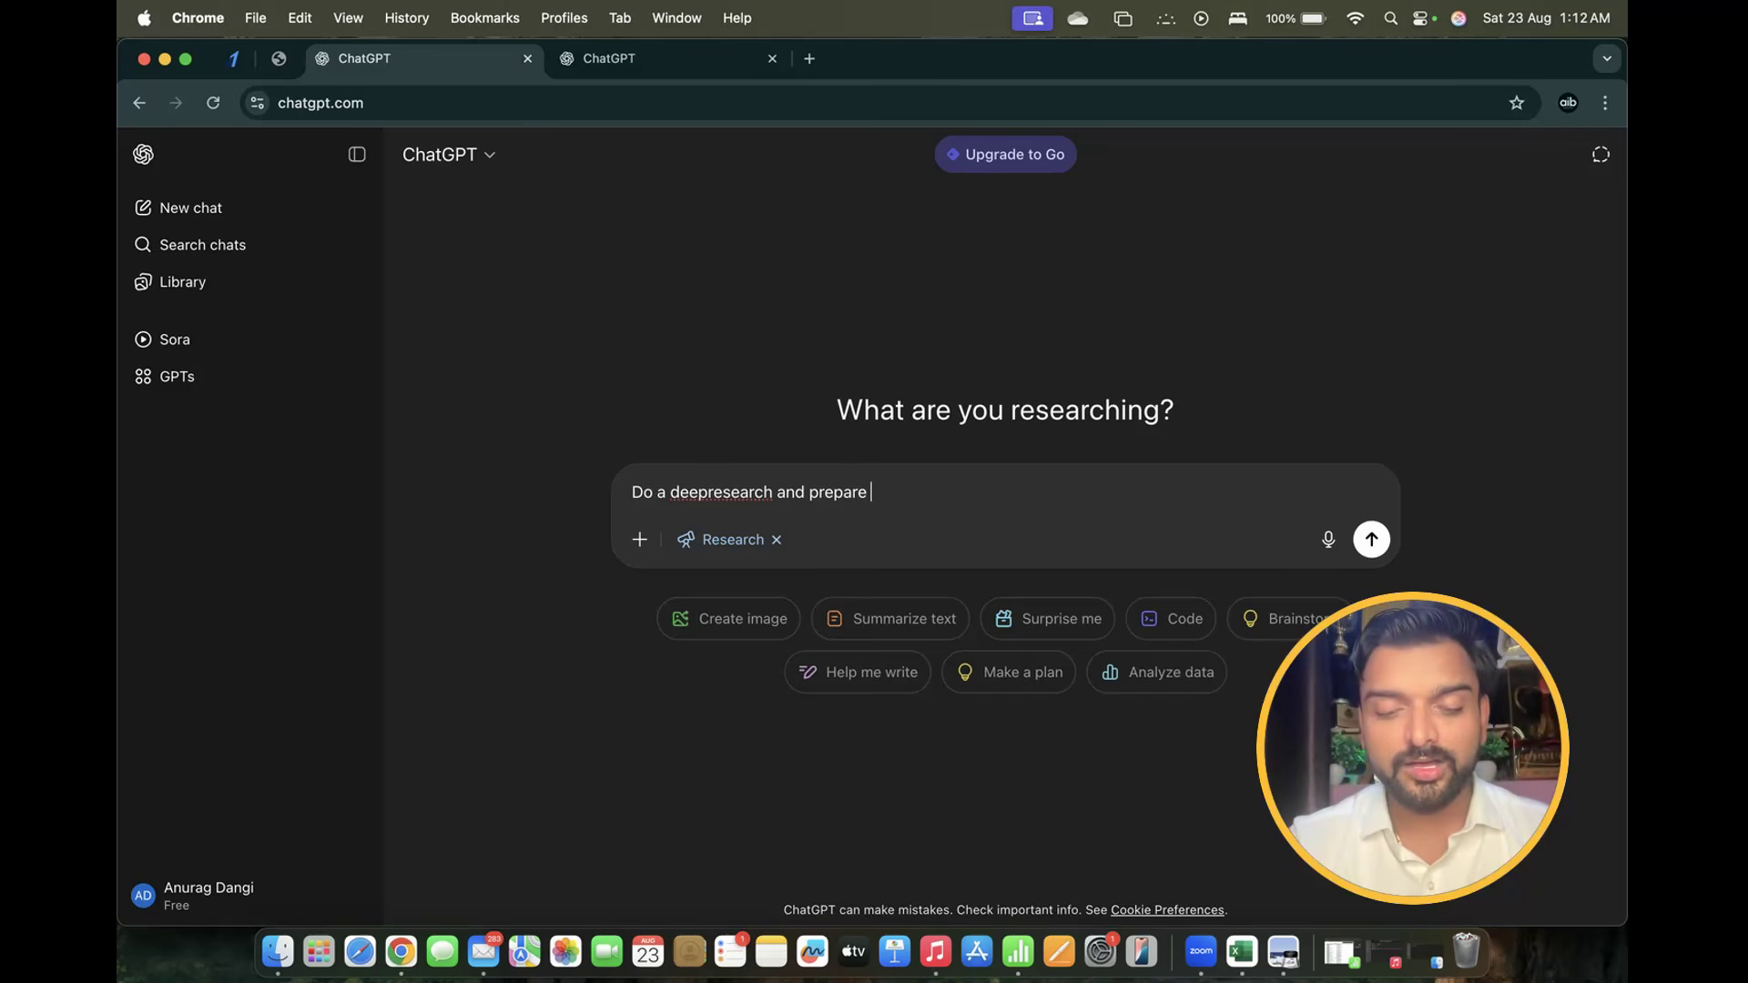
pyautogui.write('co')
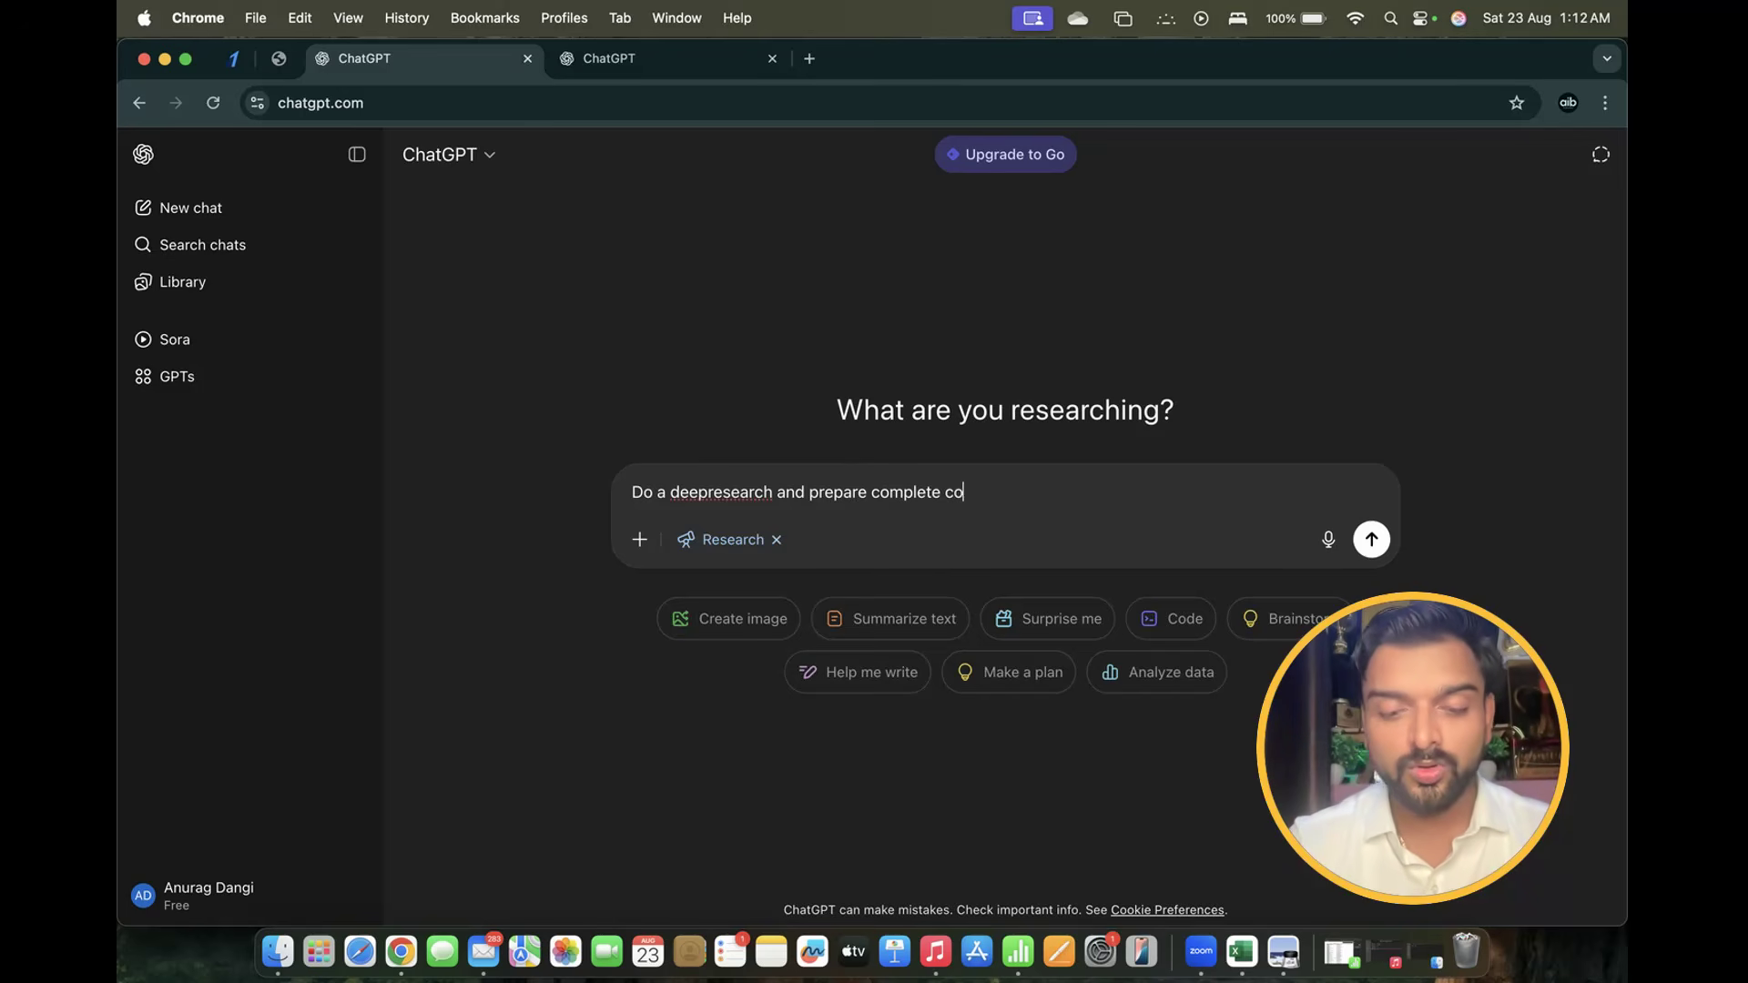
pyautogui.write('ntent f')
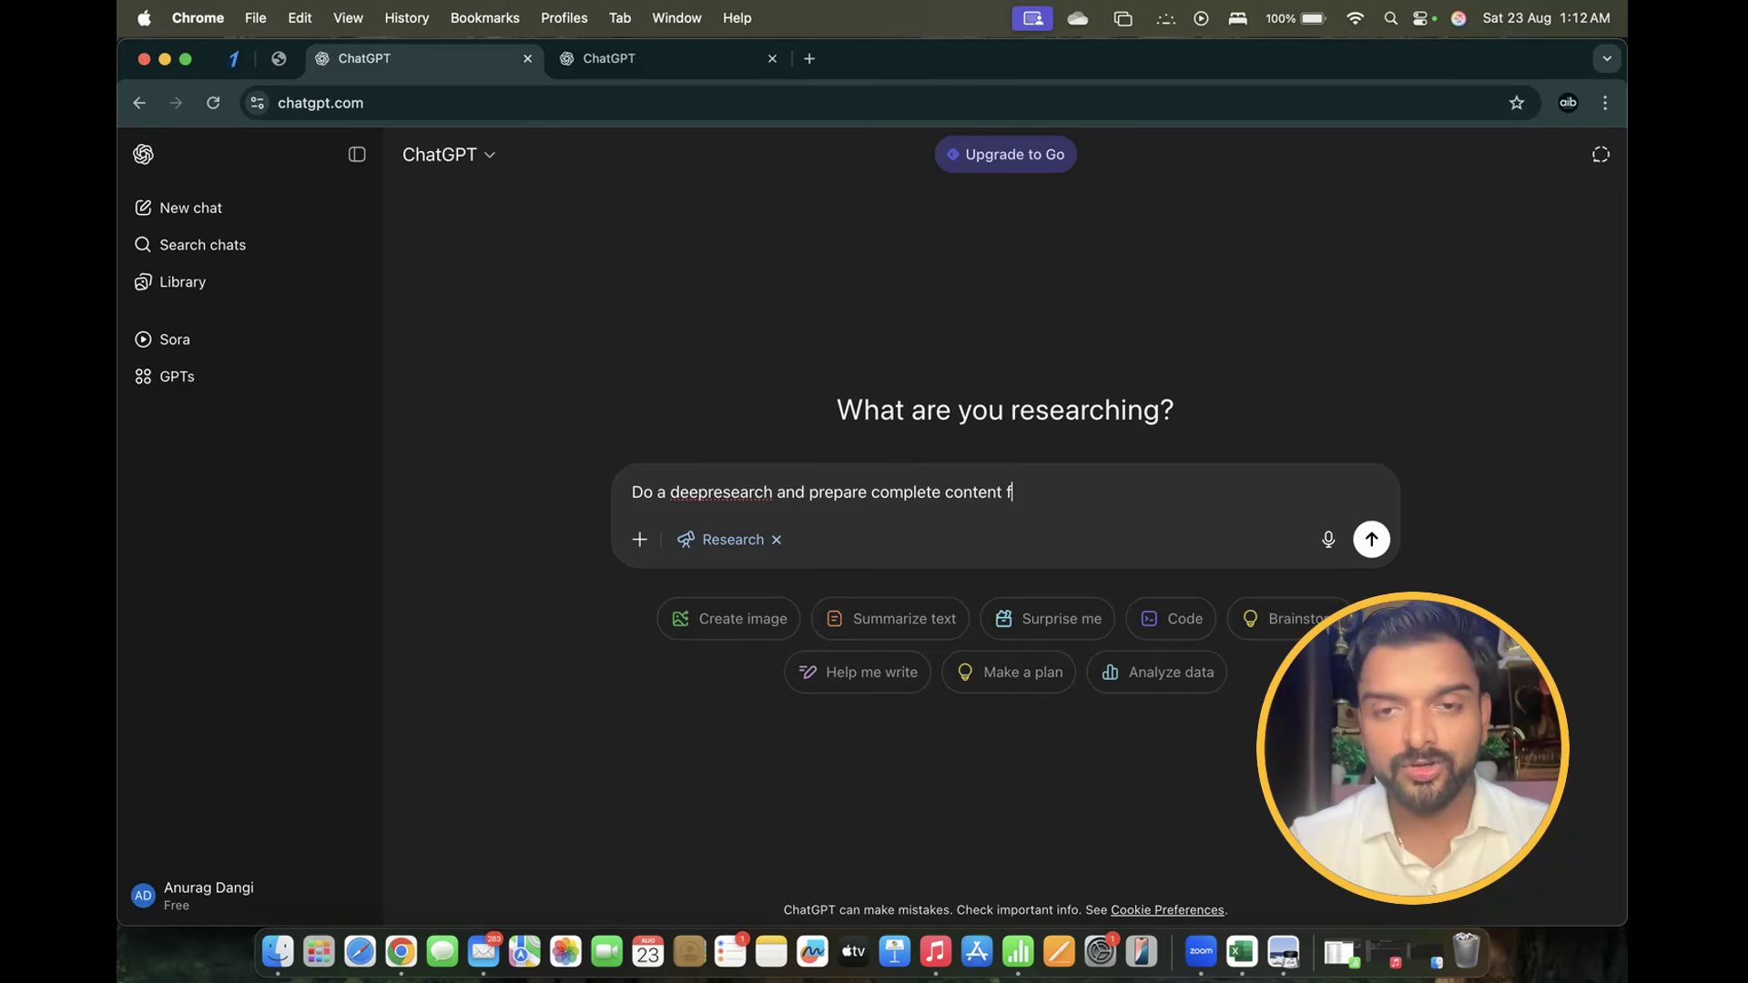
pyautogui.write('or an e book ')
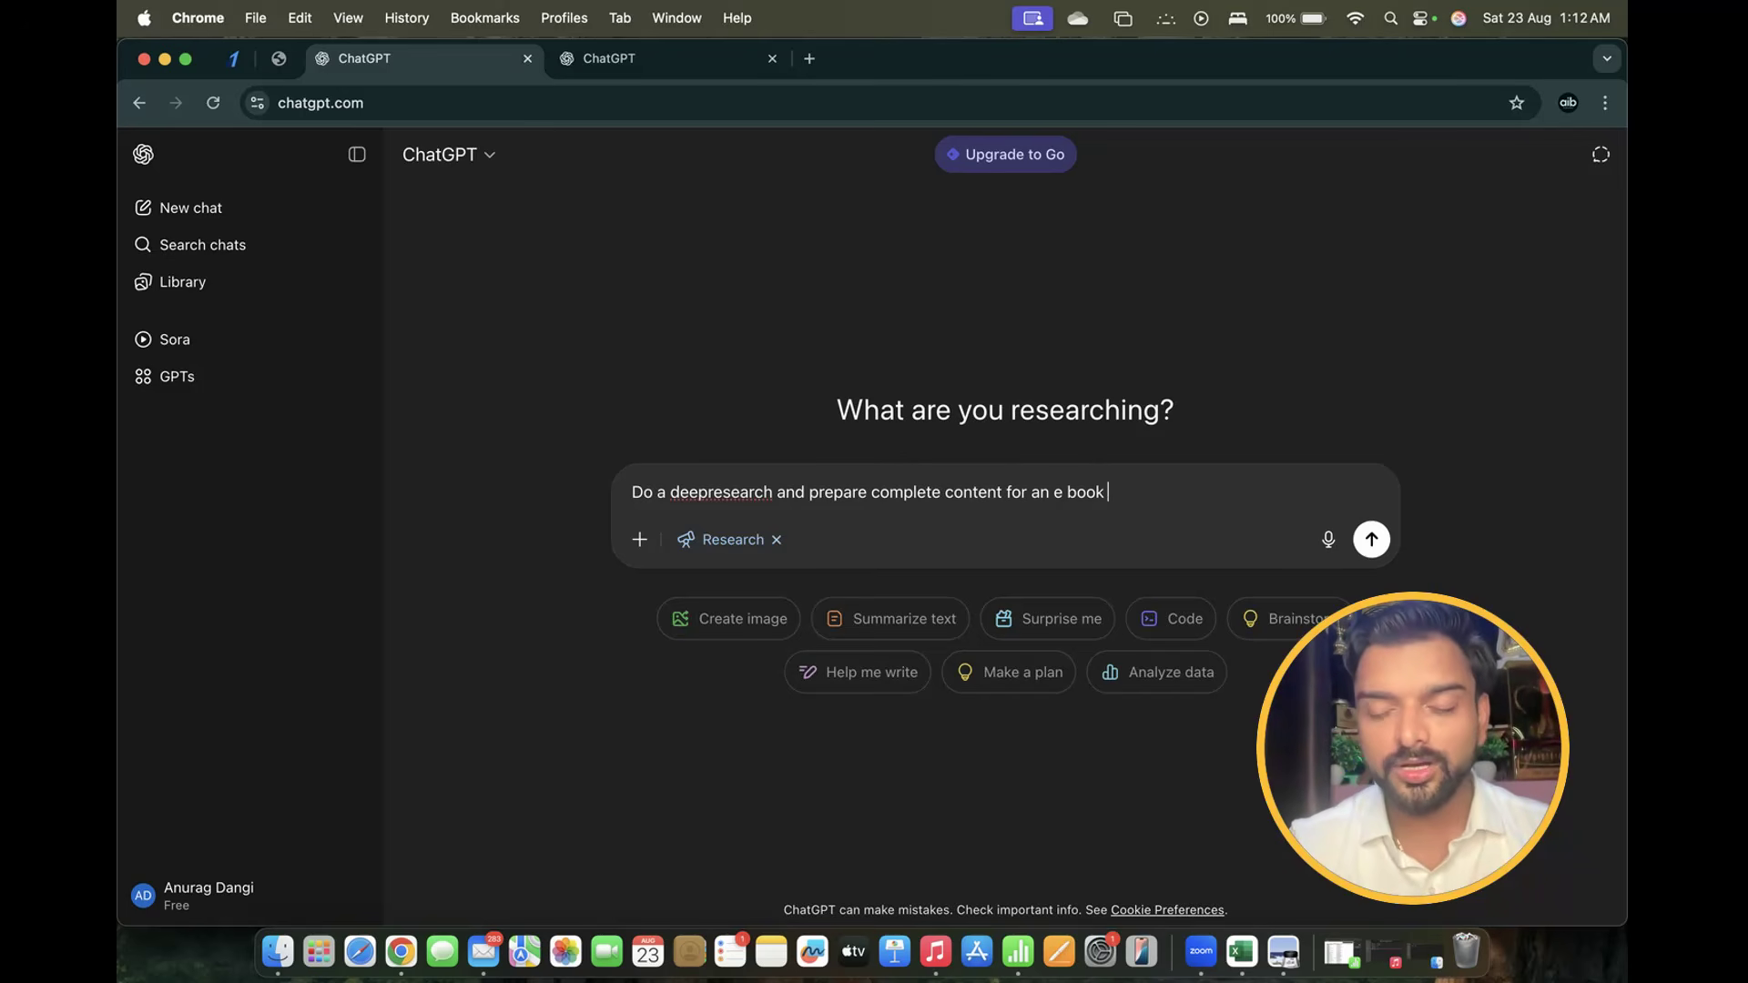
pyautogui.write('"A')
pyautogui.press('BackSpace')
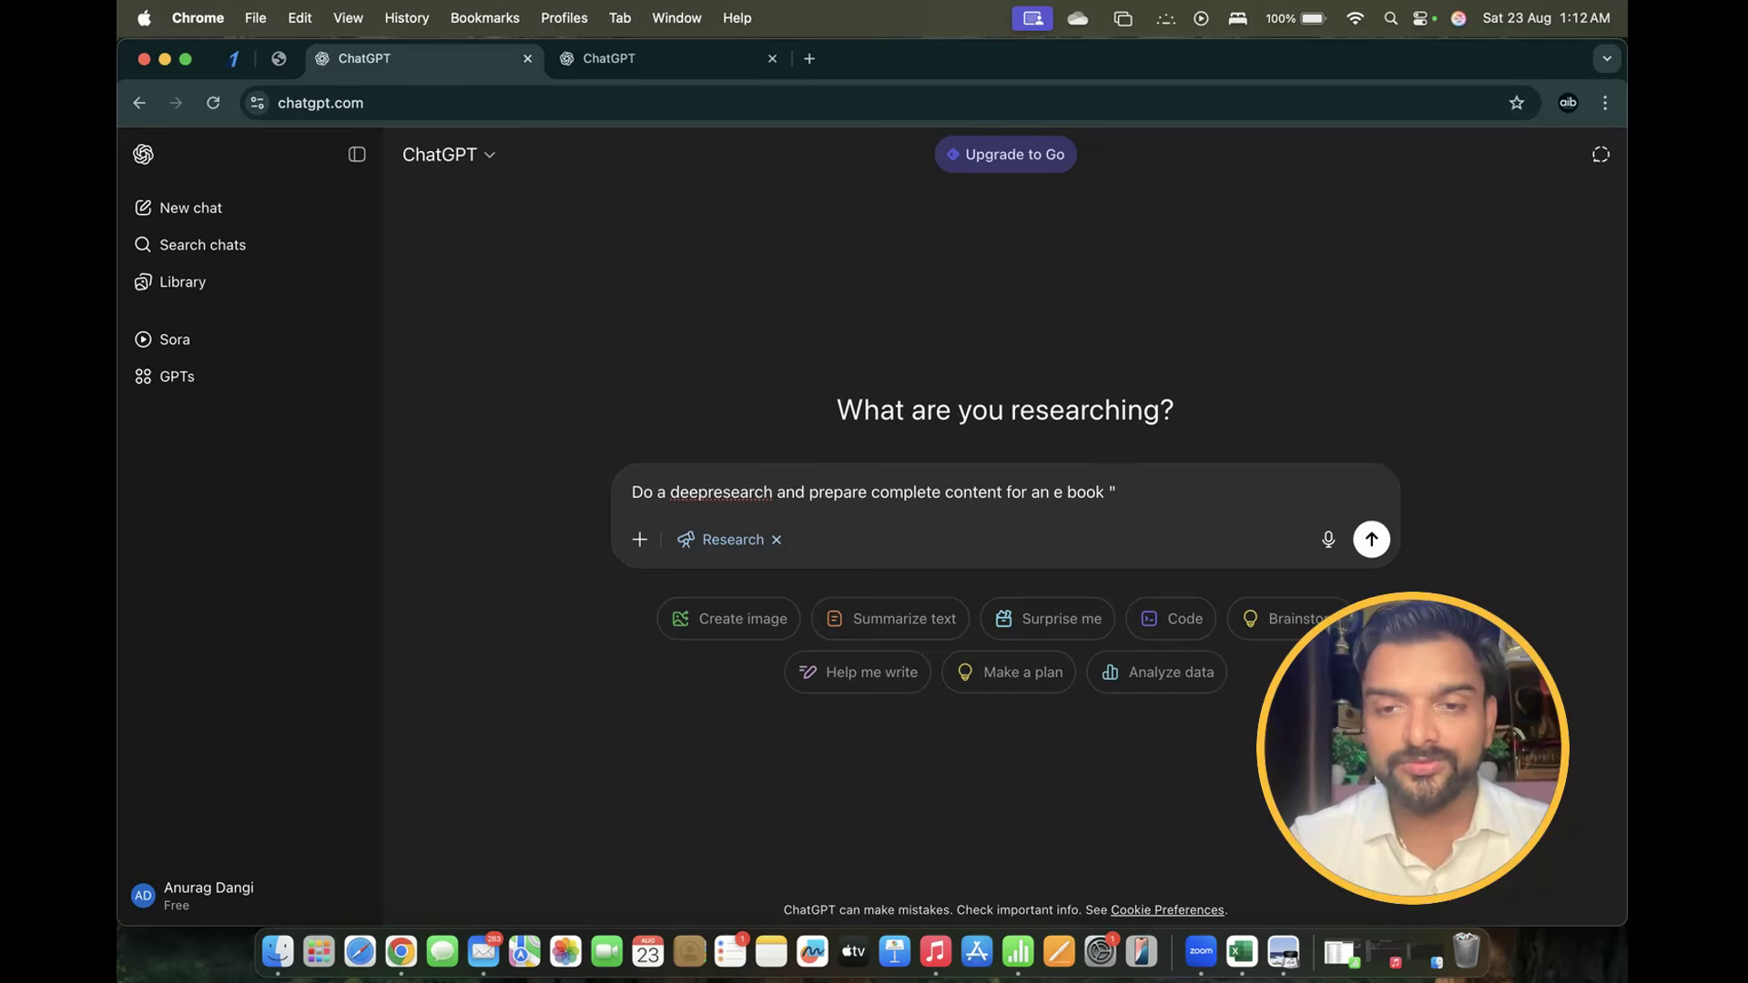
pyautogui.write('The Futuyre')
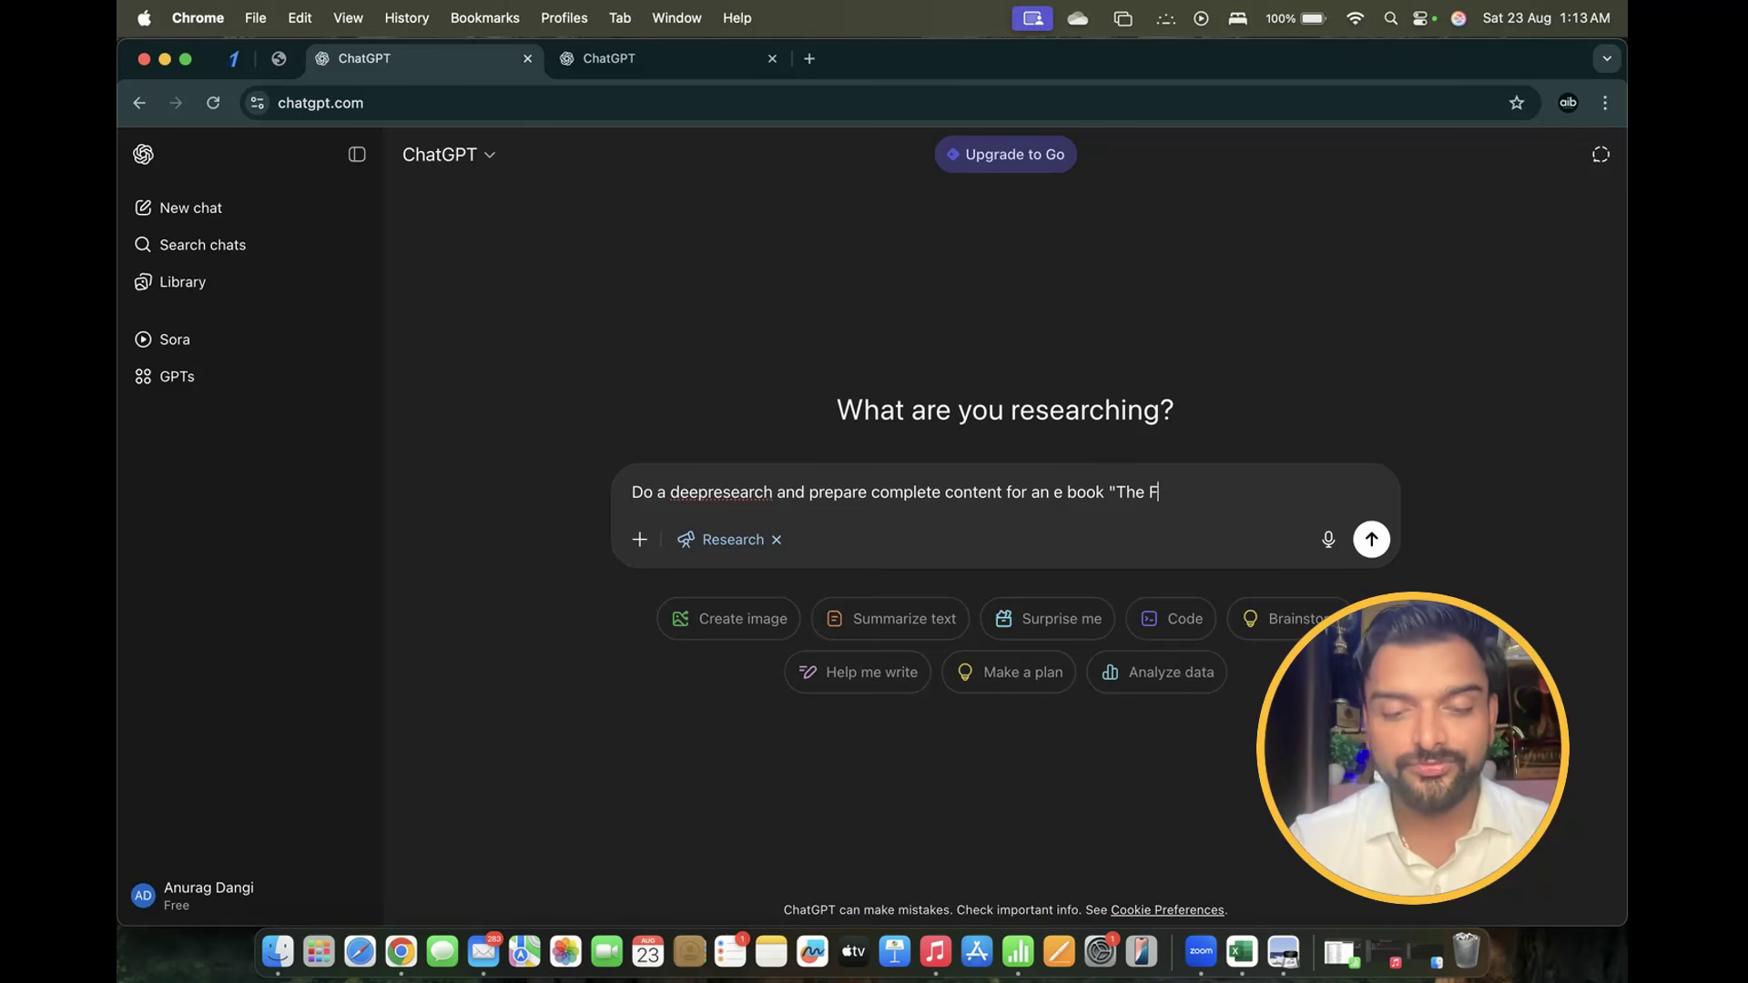
pyautogui.press('BackSpace')
pyautogui.press('BackSpace')
pyautogui.press('BackSpace')
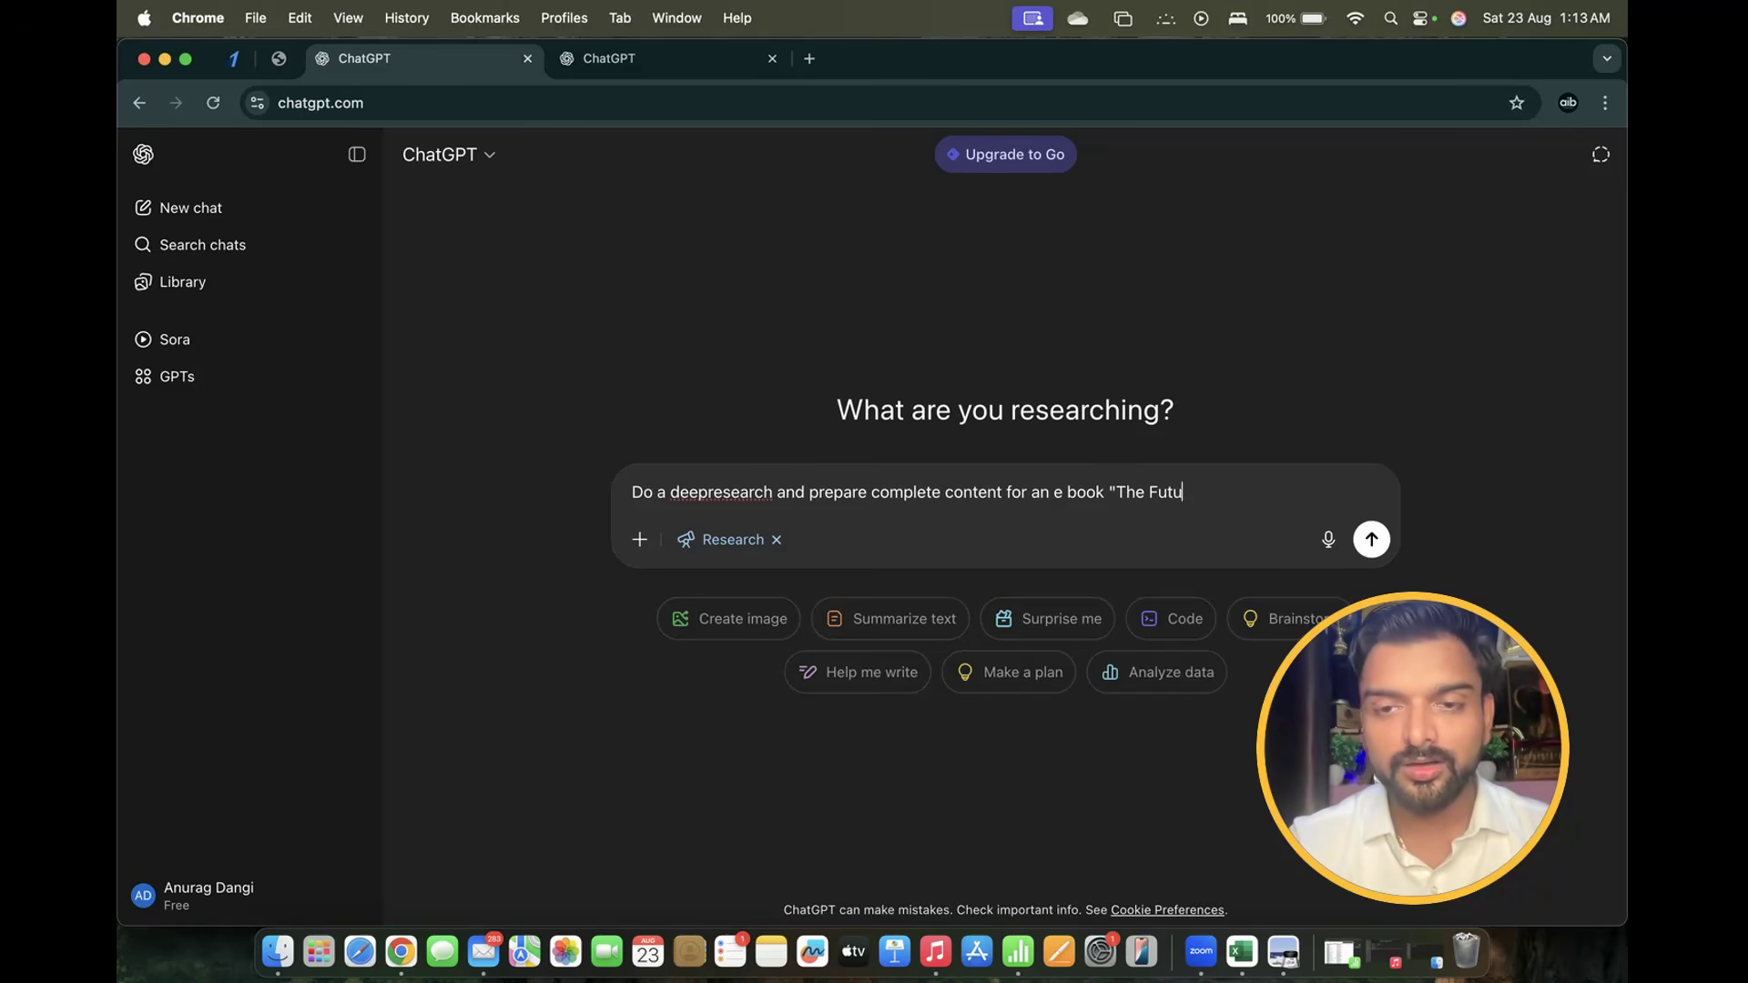
pyautogui.write('re of ')
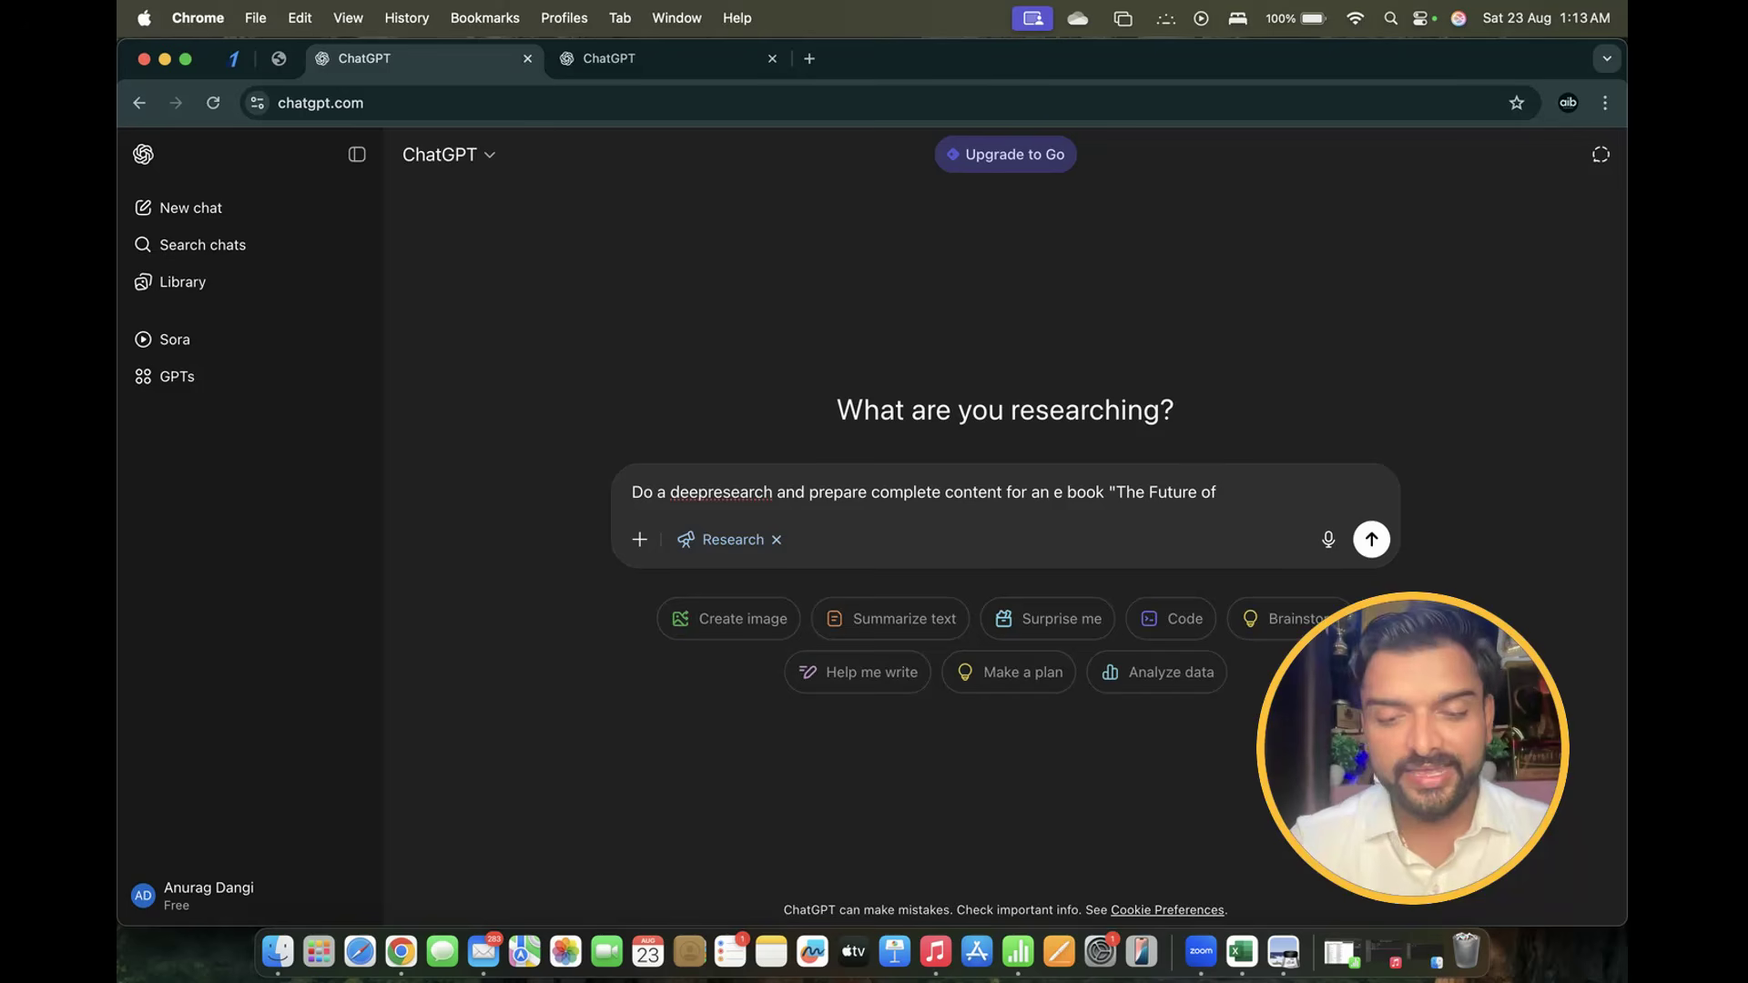
pyautogui.write('Ai afte')
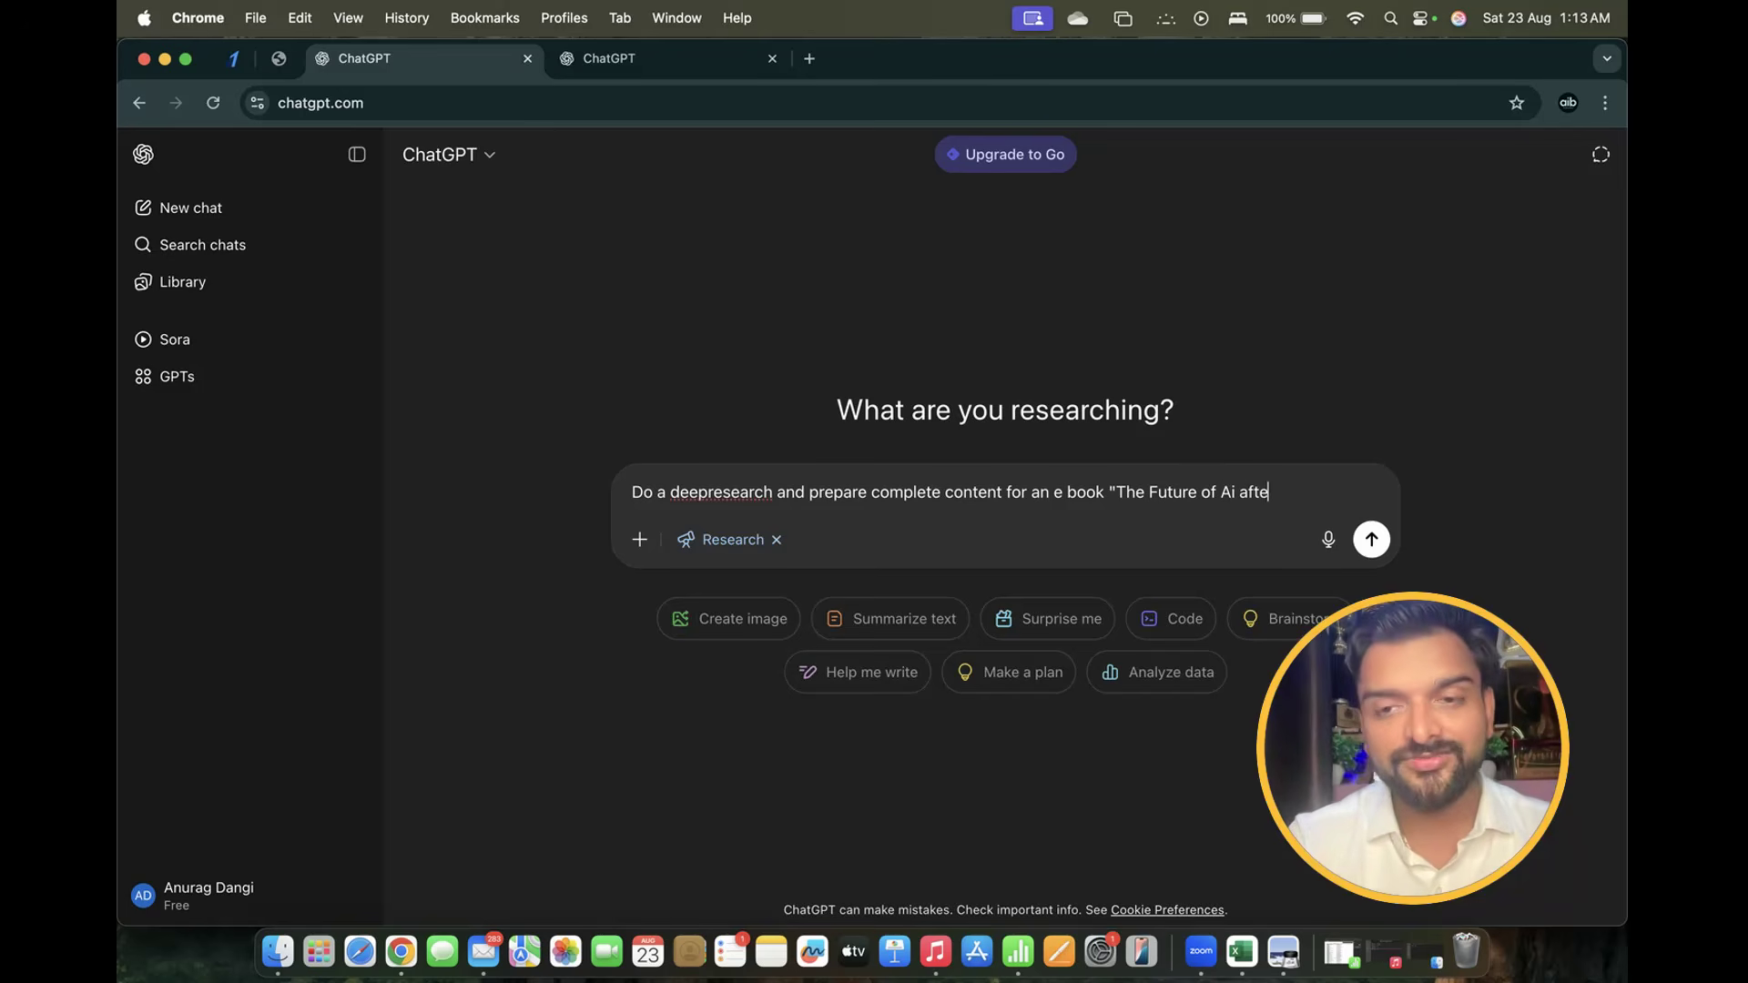
pyautogui.write('r 2025')
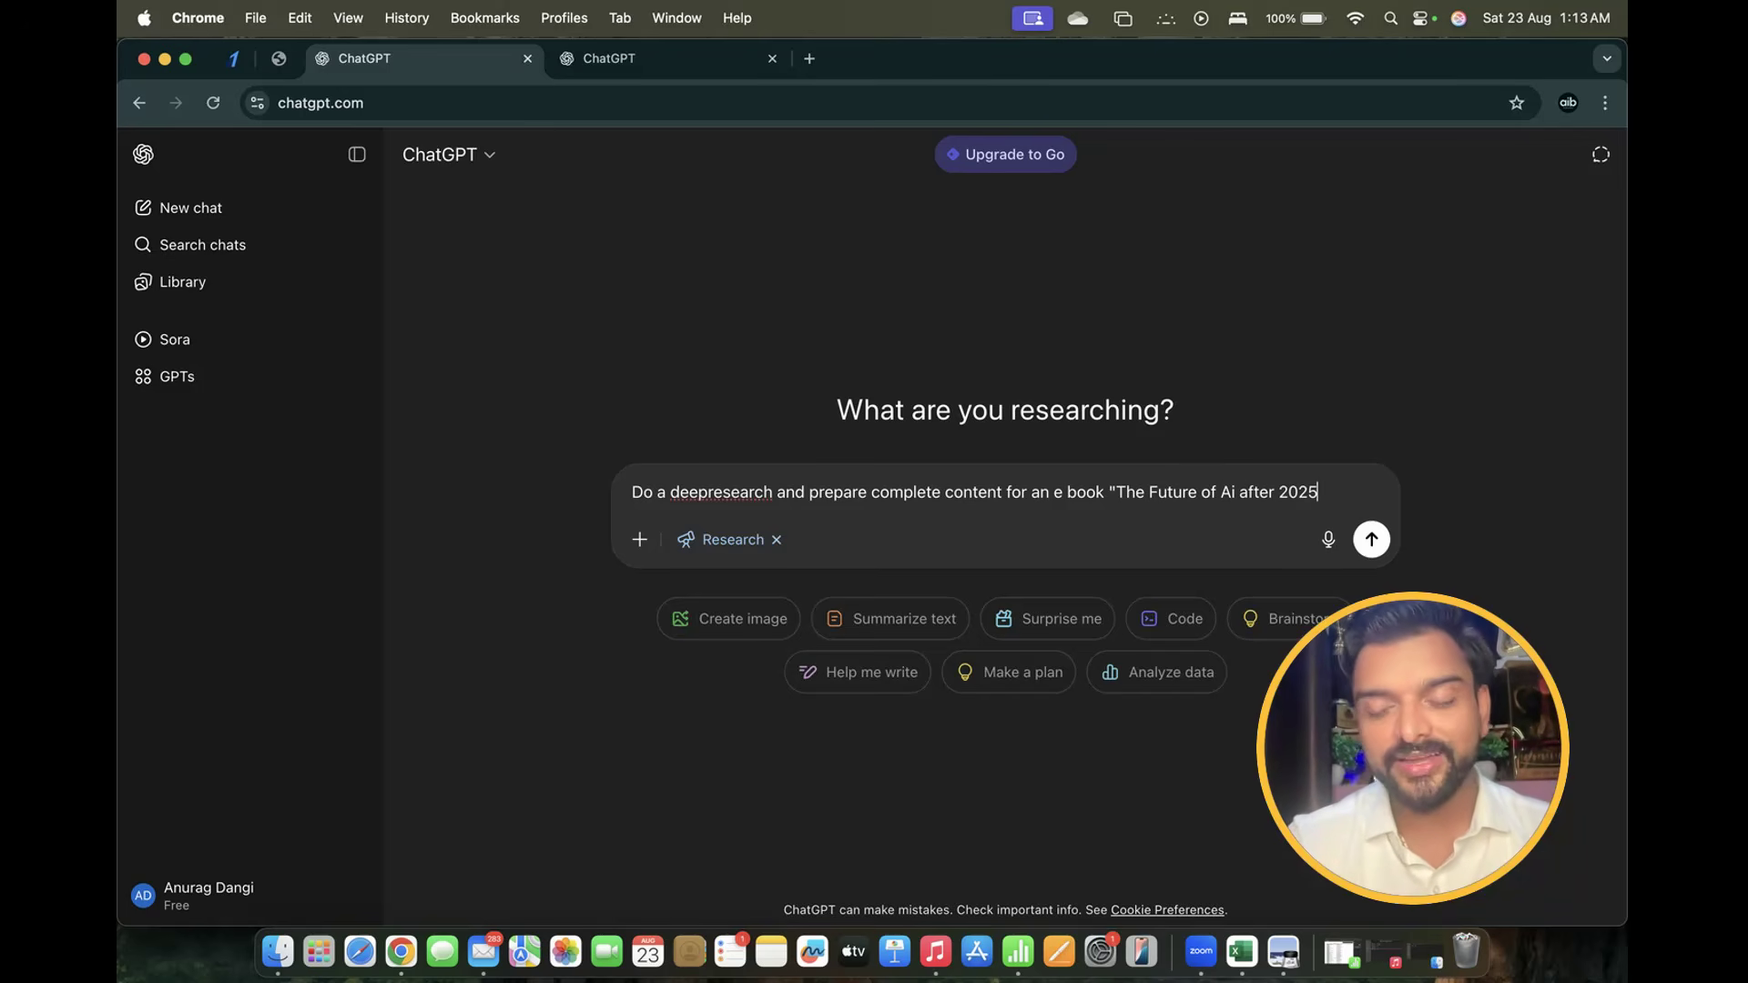
pyautogui.write('"')
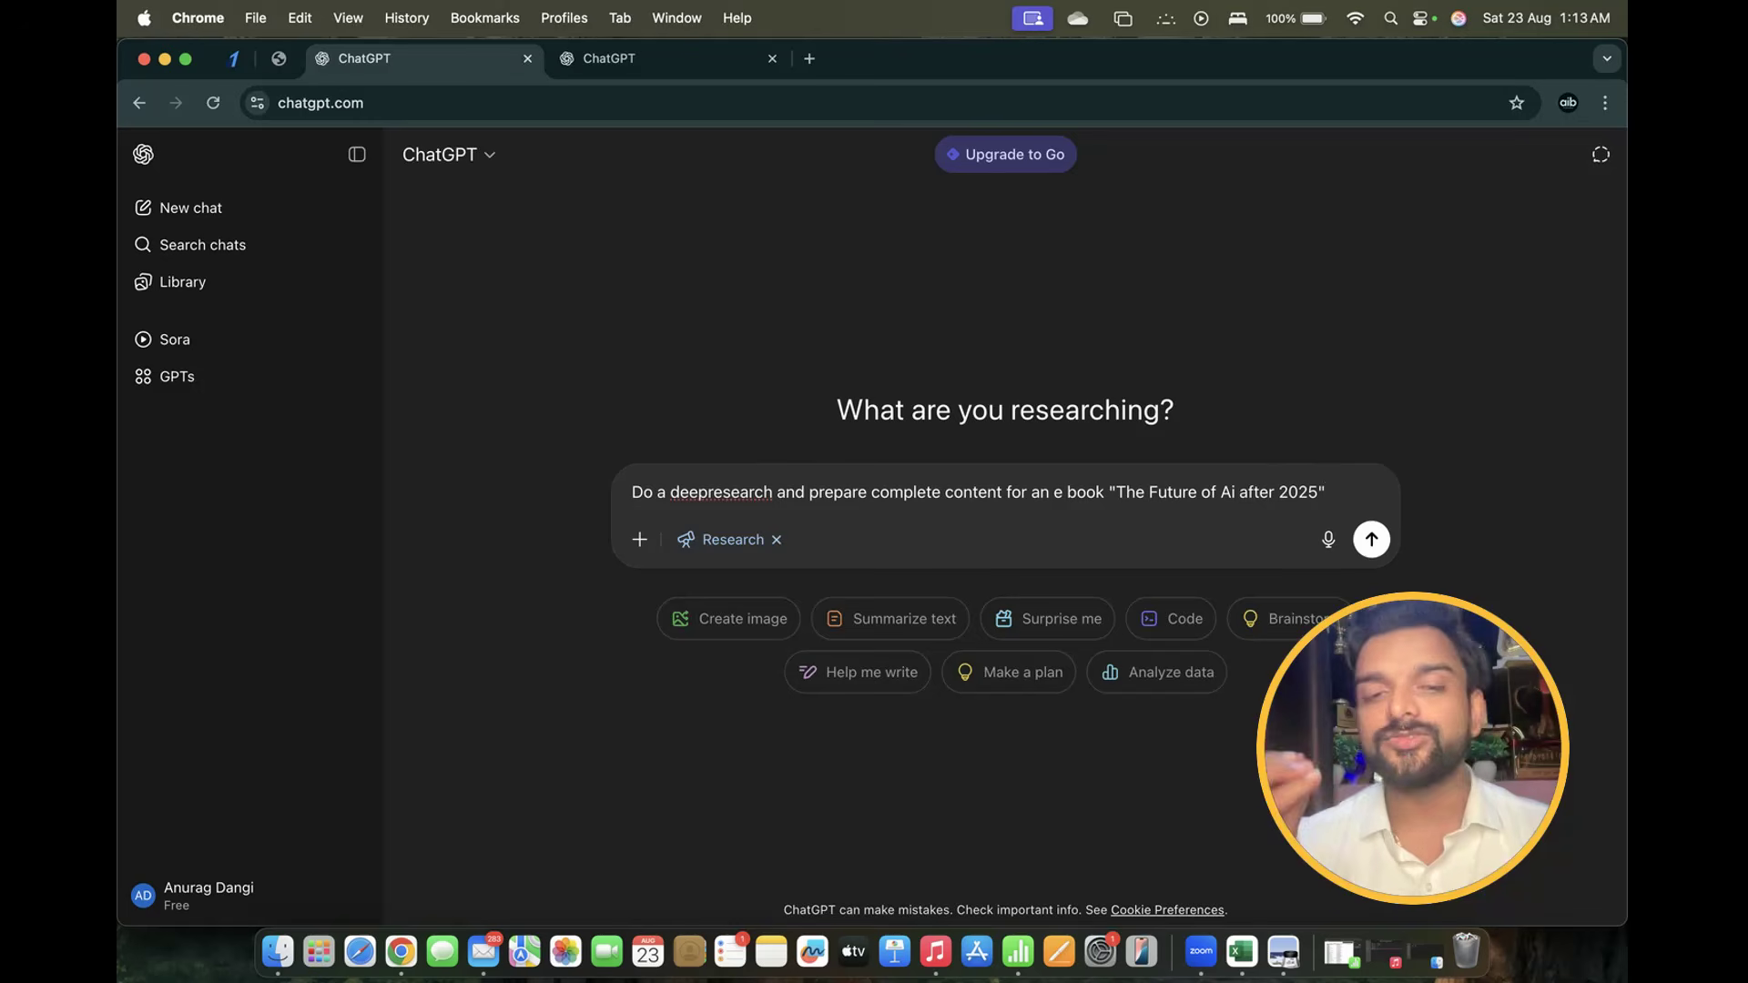
pyautogui.click(713, 492)
# Send the e-book research request and review ChatGPT's clarifying questions
pyautogui.press('Return')
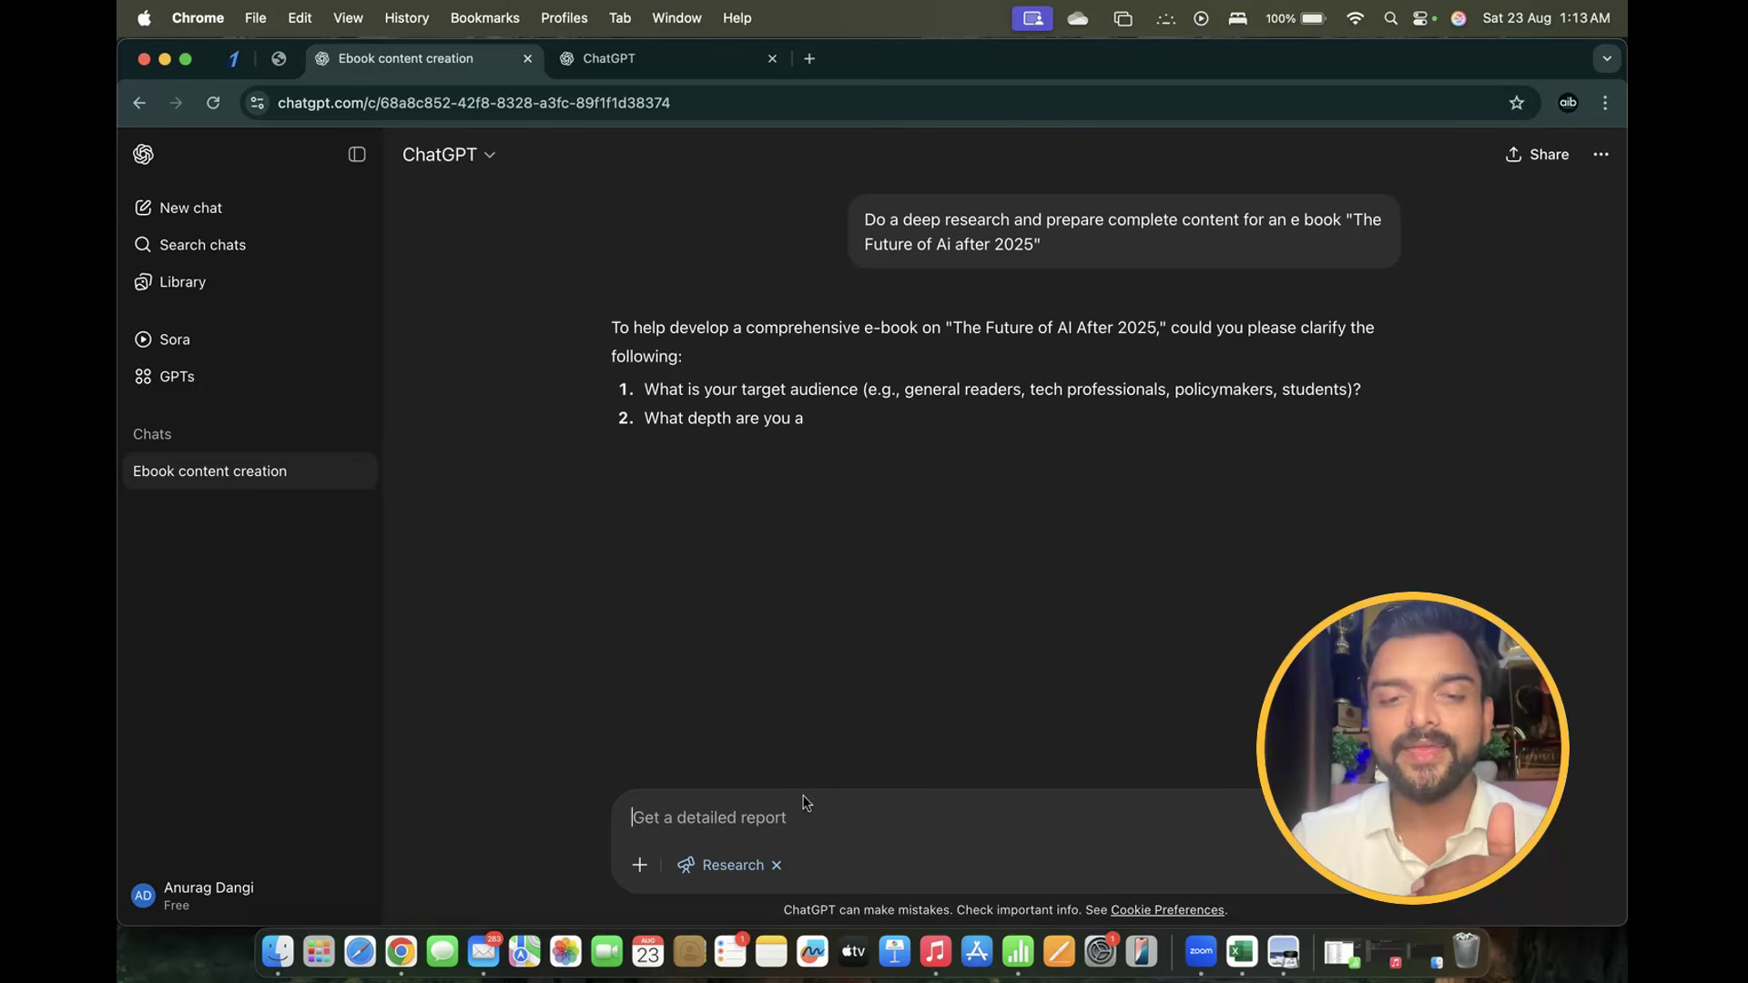
pyautogui.click(644, 392)
pyautogui.moveTo(620, 405); pyautogui.dragTo(867, 564)
pyautogui.click(763, 436)
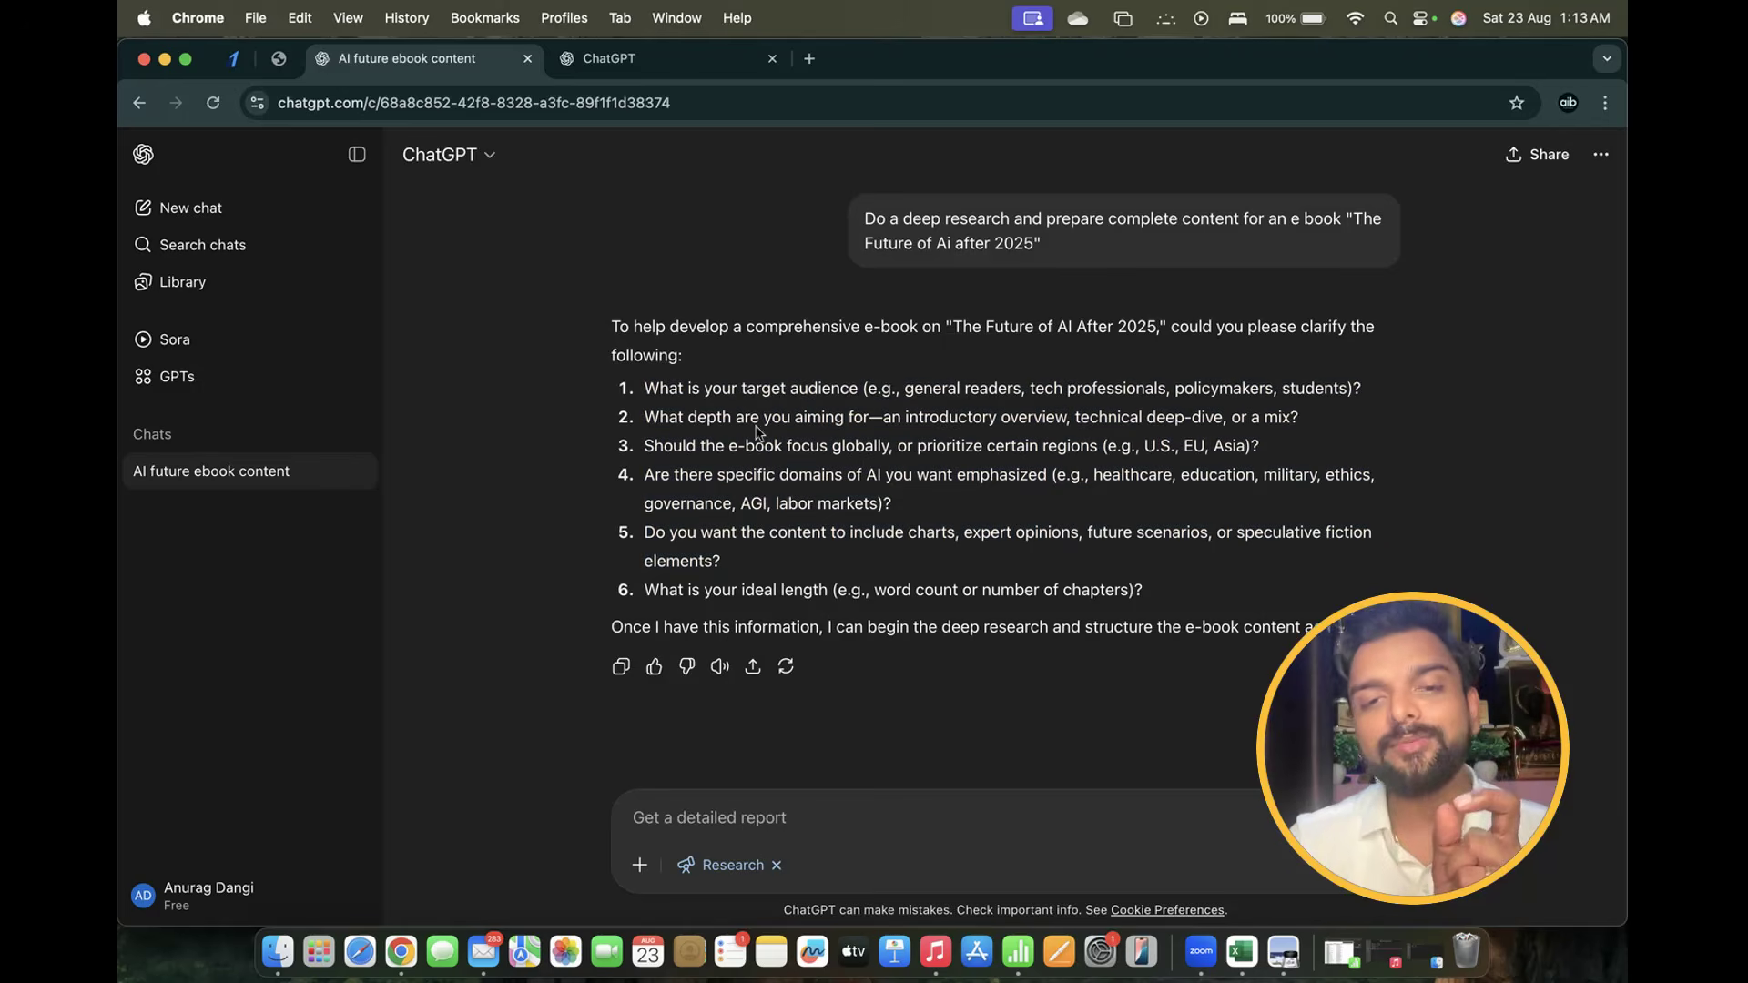
pyautogui.moveTo(904, 389); pyautogui.dragTo(1331, 455)
pyautogui.doubleClick(945, 389)
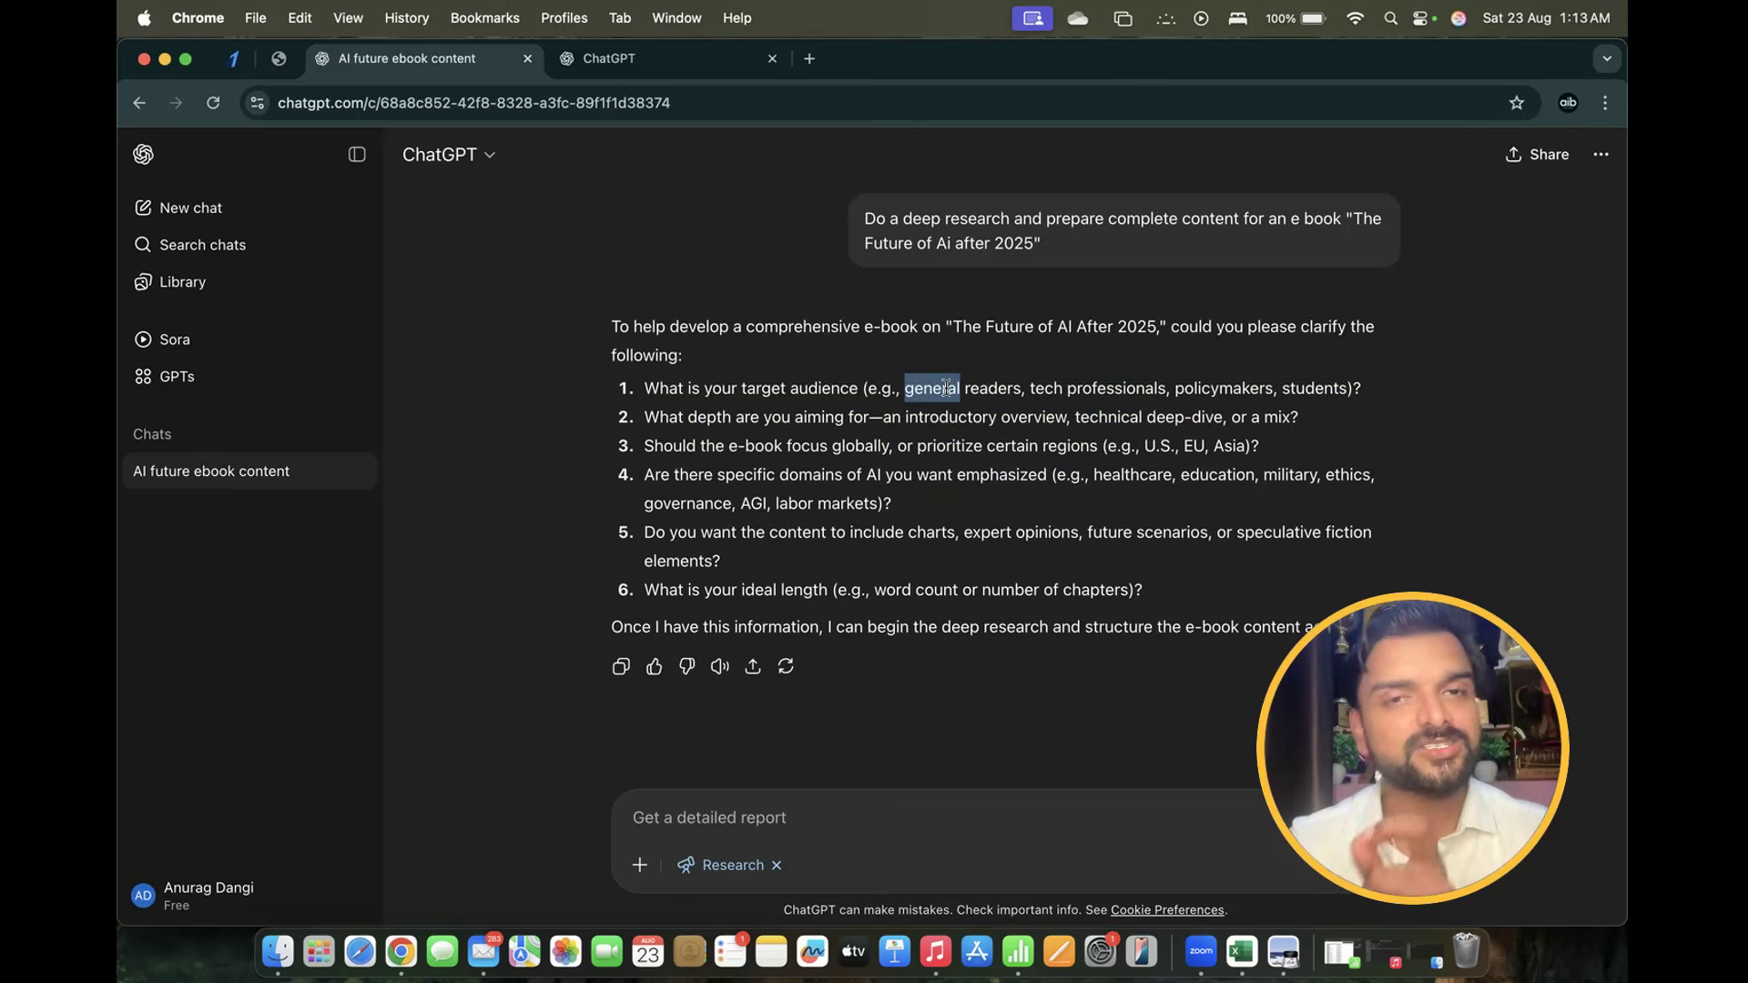
pyautogui.moveTo(642, 398); pyautogui.dragTo(869, 395)
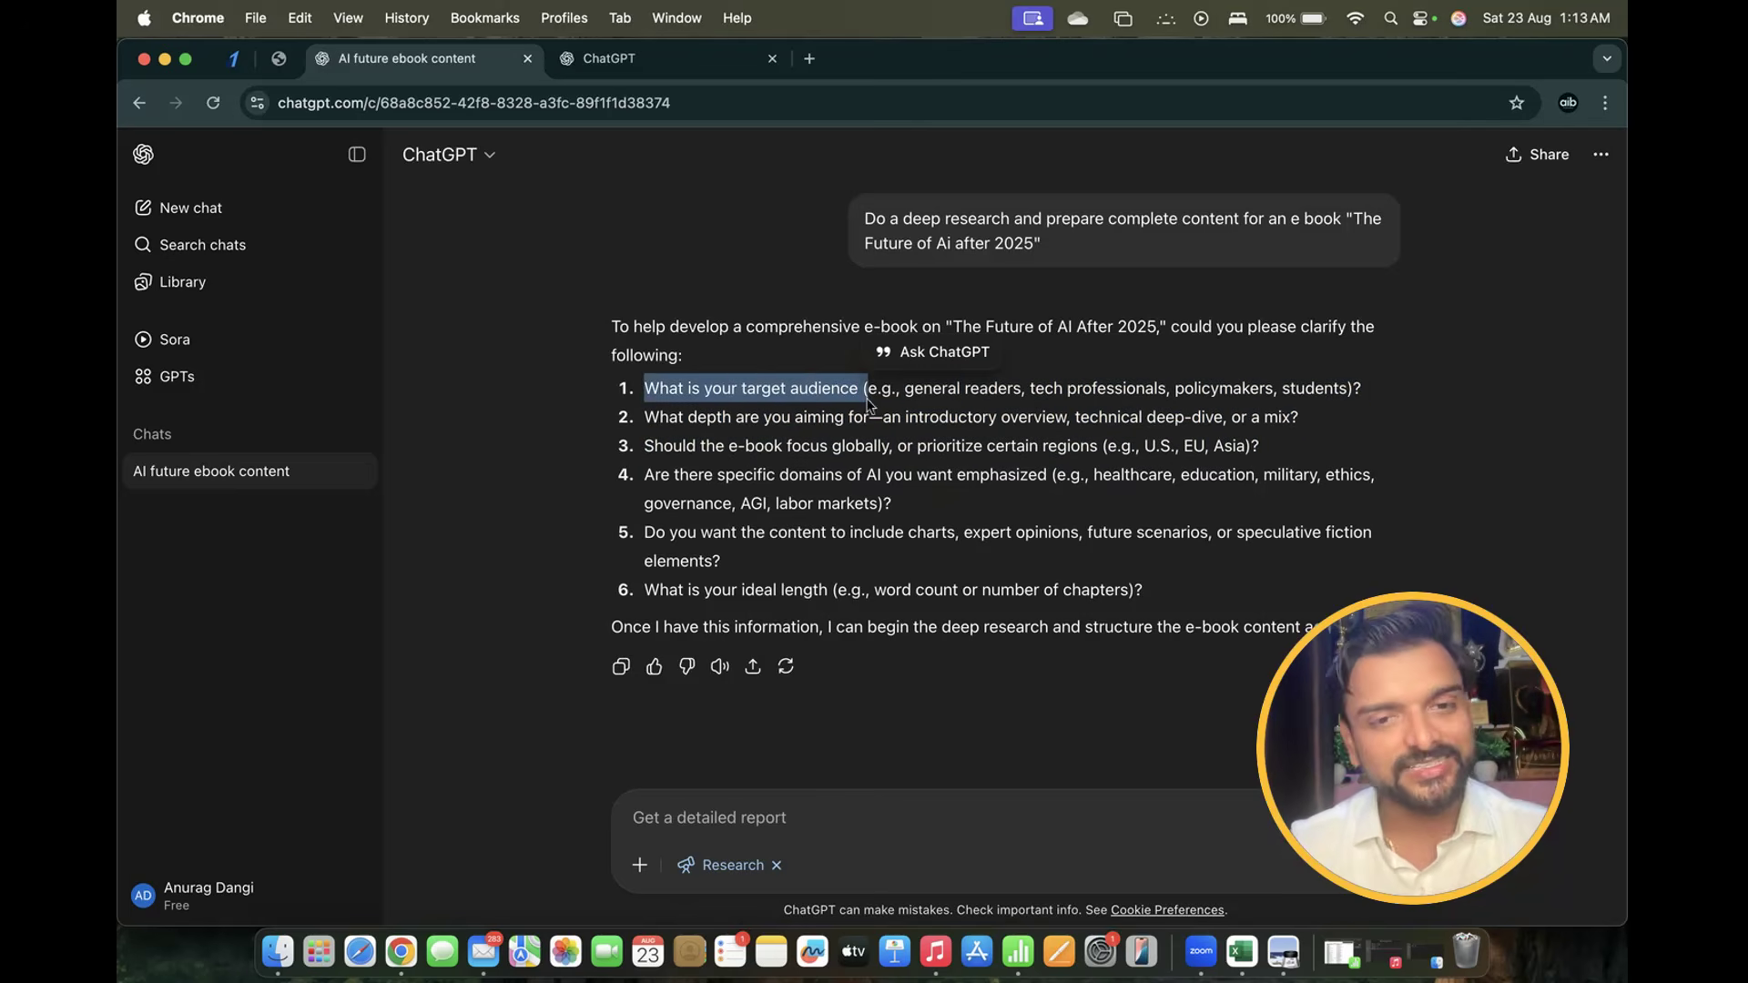
# Reply 'do your best and cover all the areas' to start the research
pyautogui.click(698, 806)
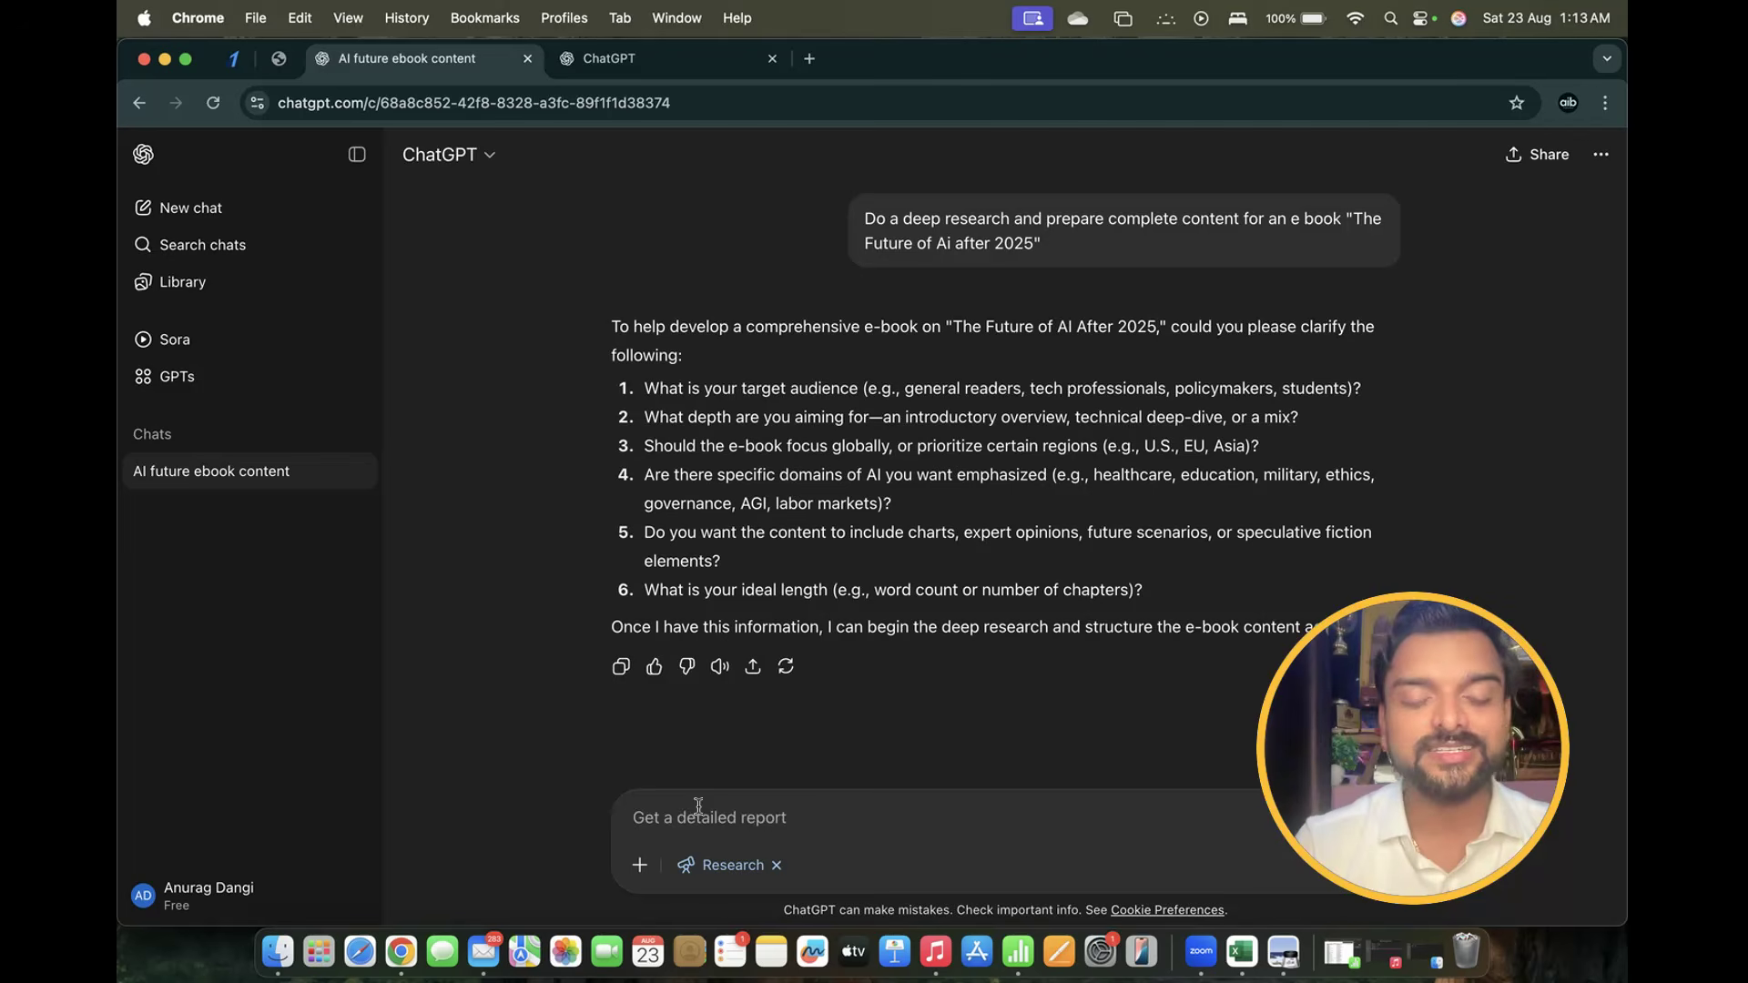
pyautogui.write('do you')
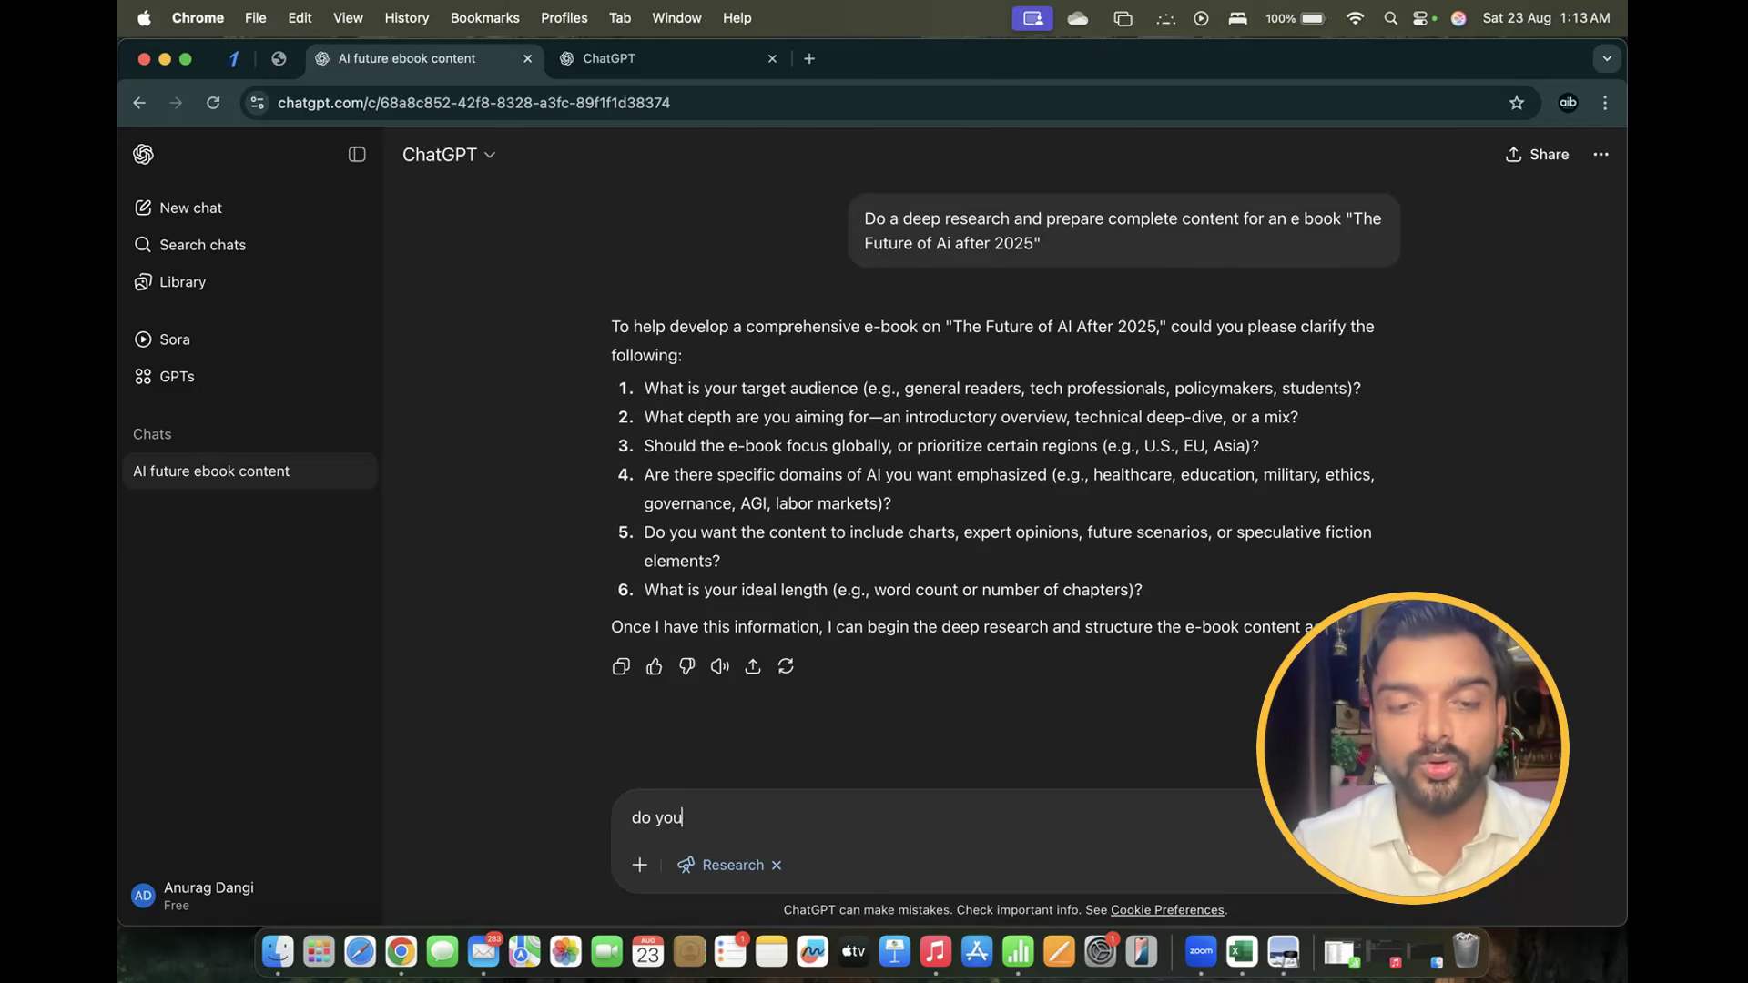
pyautogui.write('r best and ')
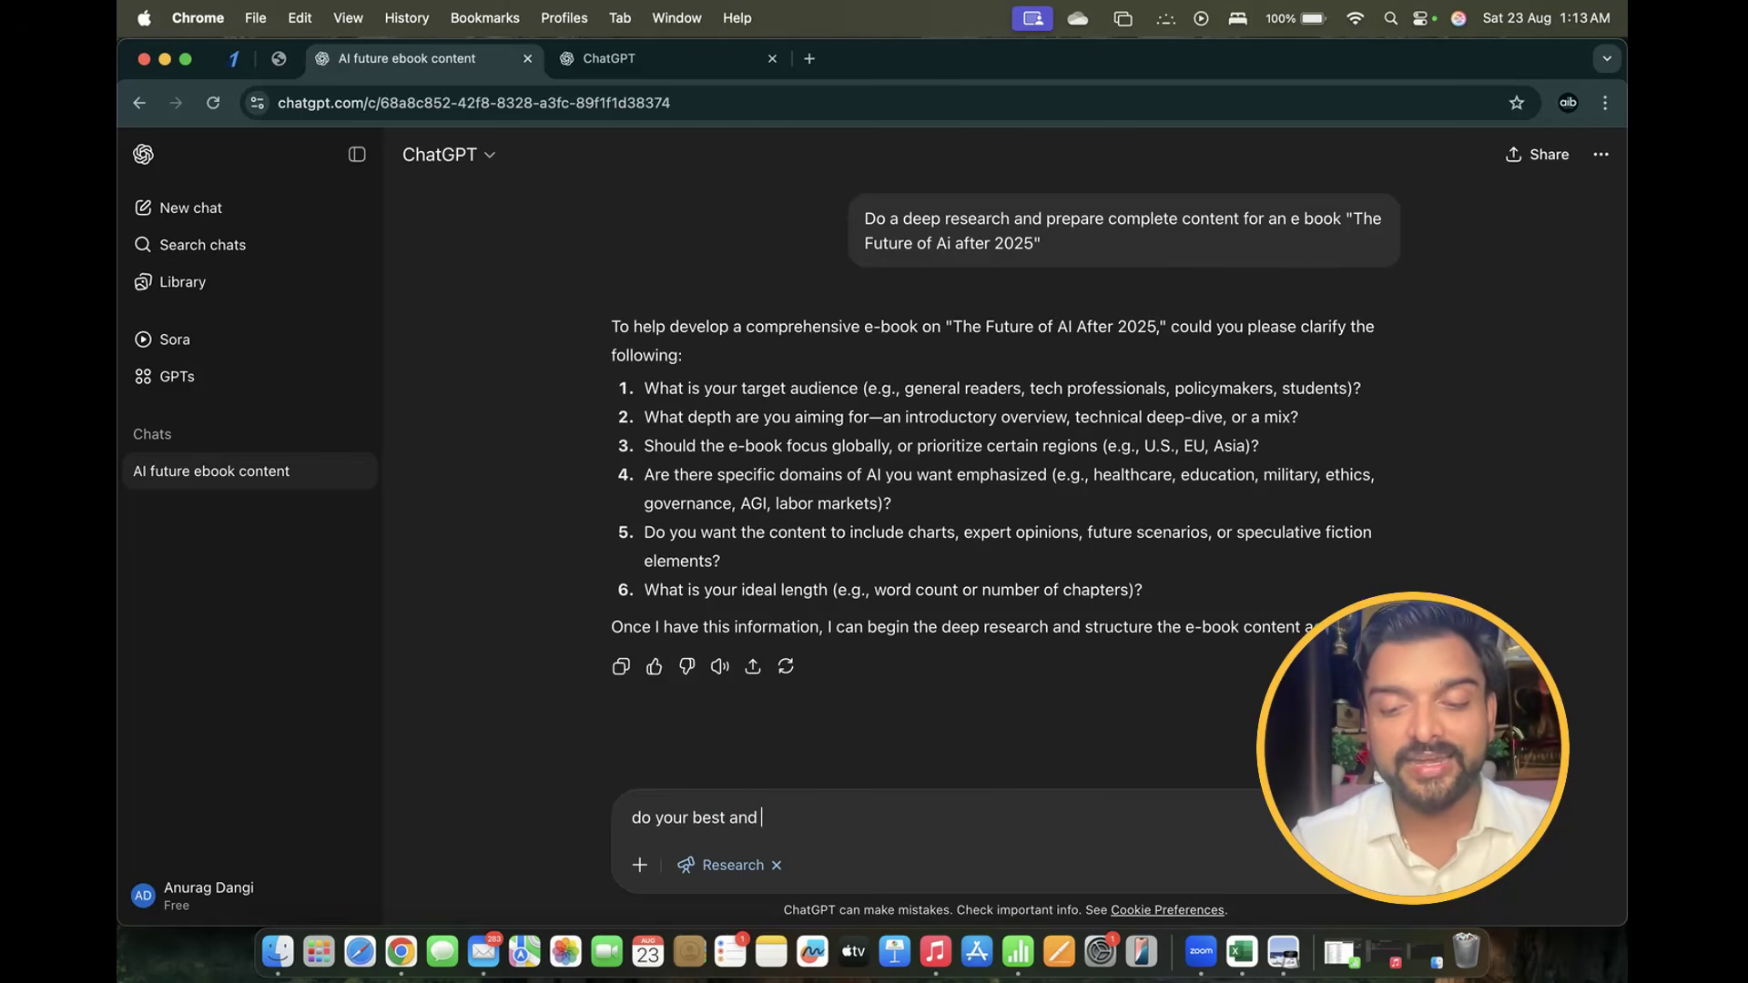
pyautogui.write('cover all ')
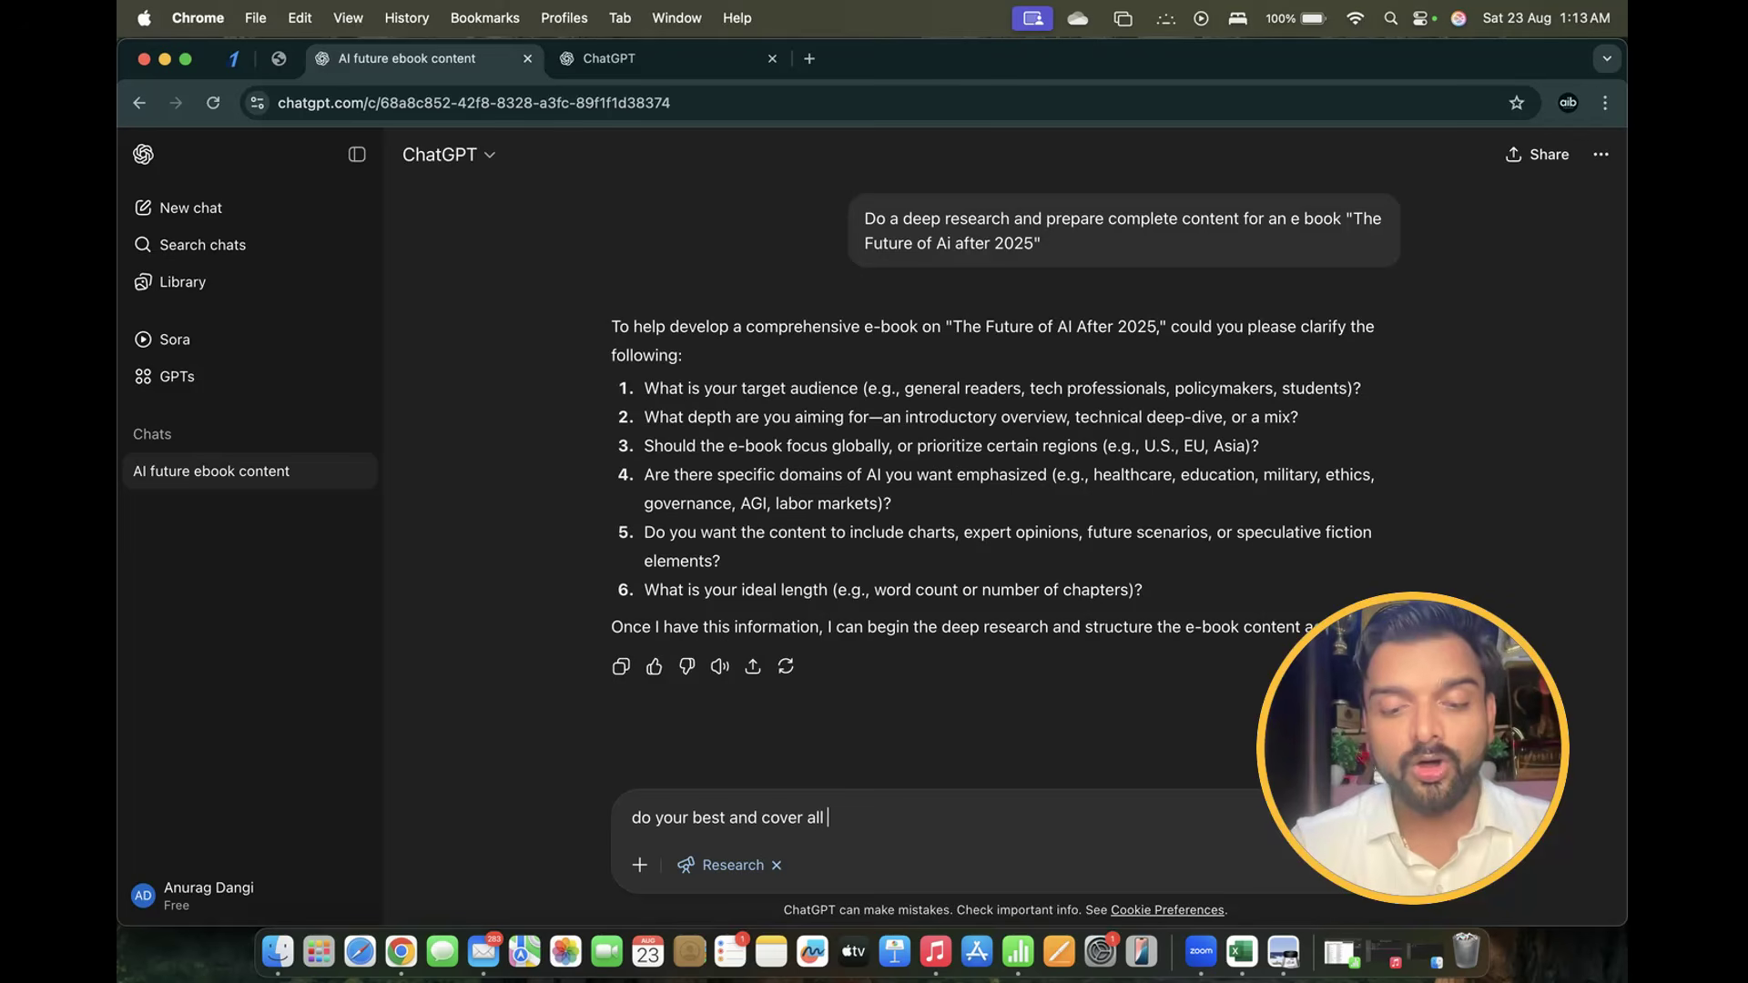
pyautogui.write('the areas')
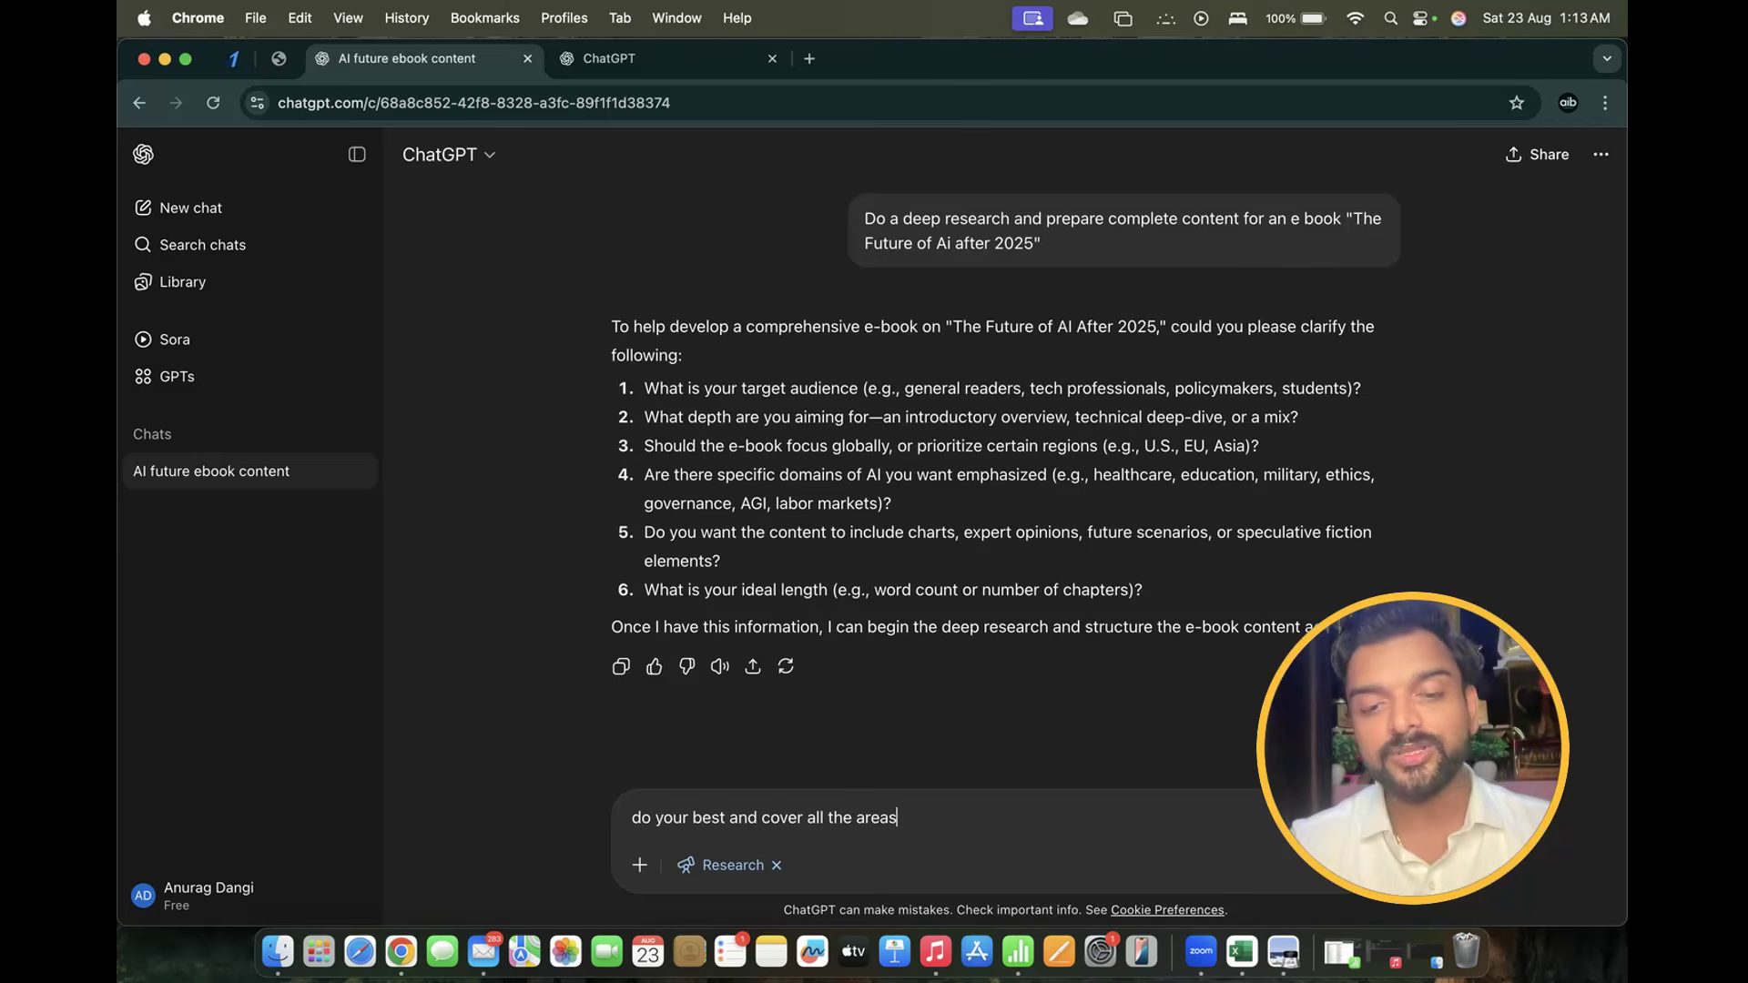
pyautogui.press('Return')
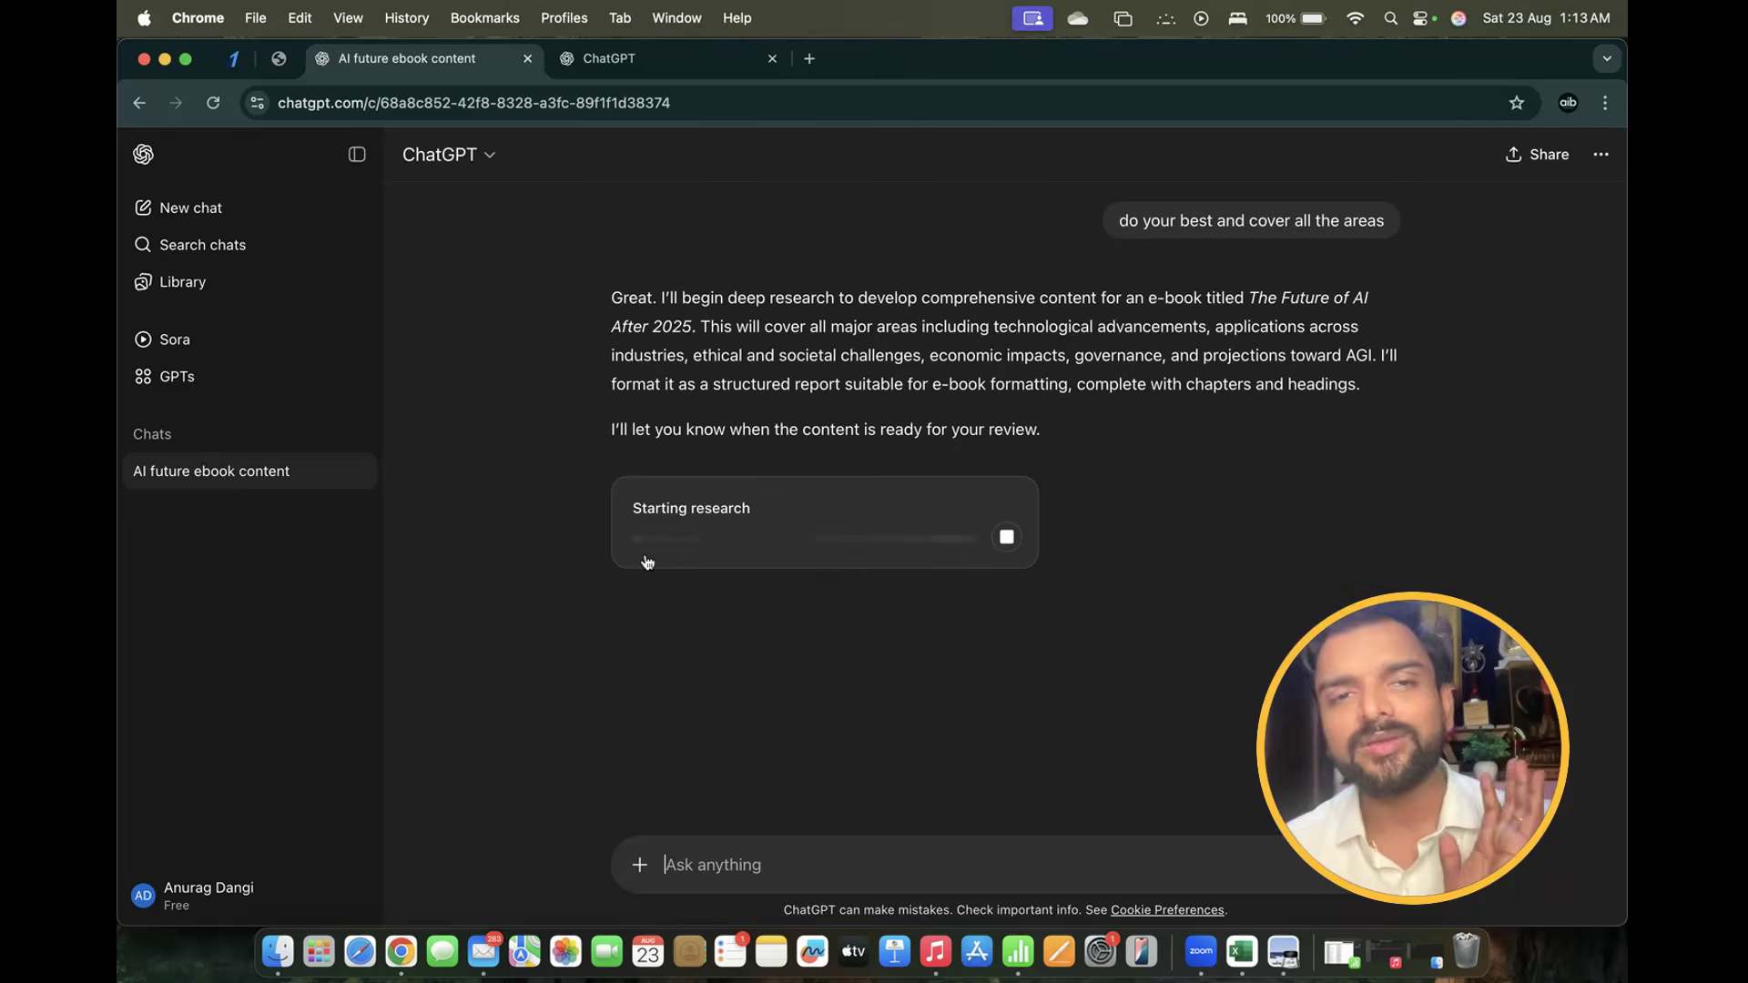
# In the second tab, search 'chat gpt' and open the ChatGPT site
pyautogui.click(608, 63)
pyautogui.click(449, 107)
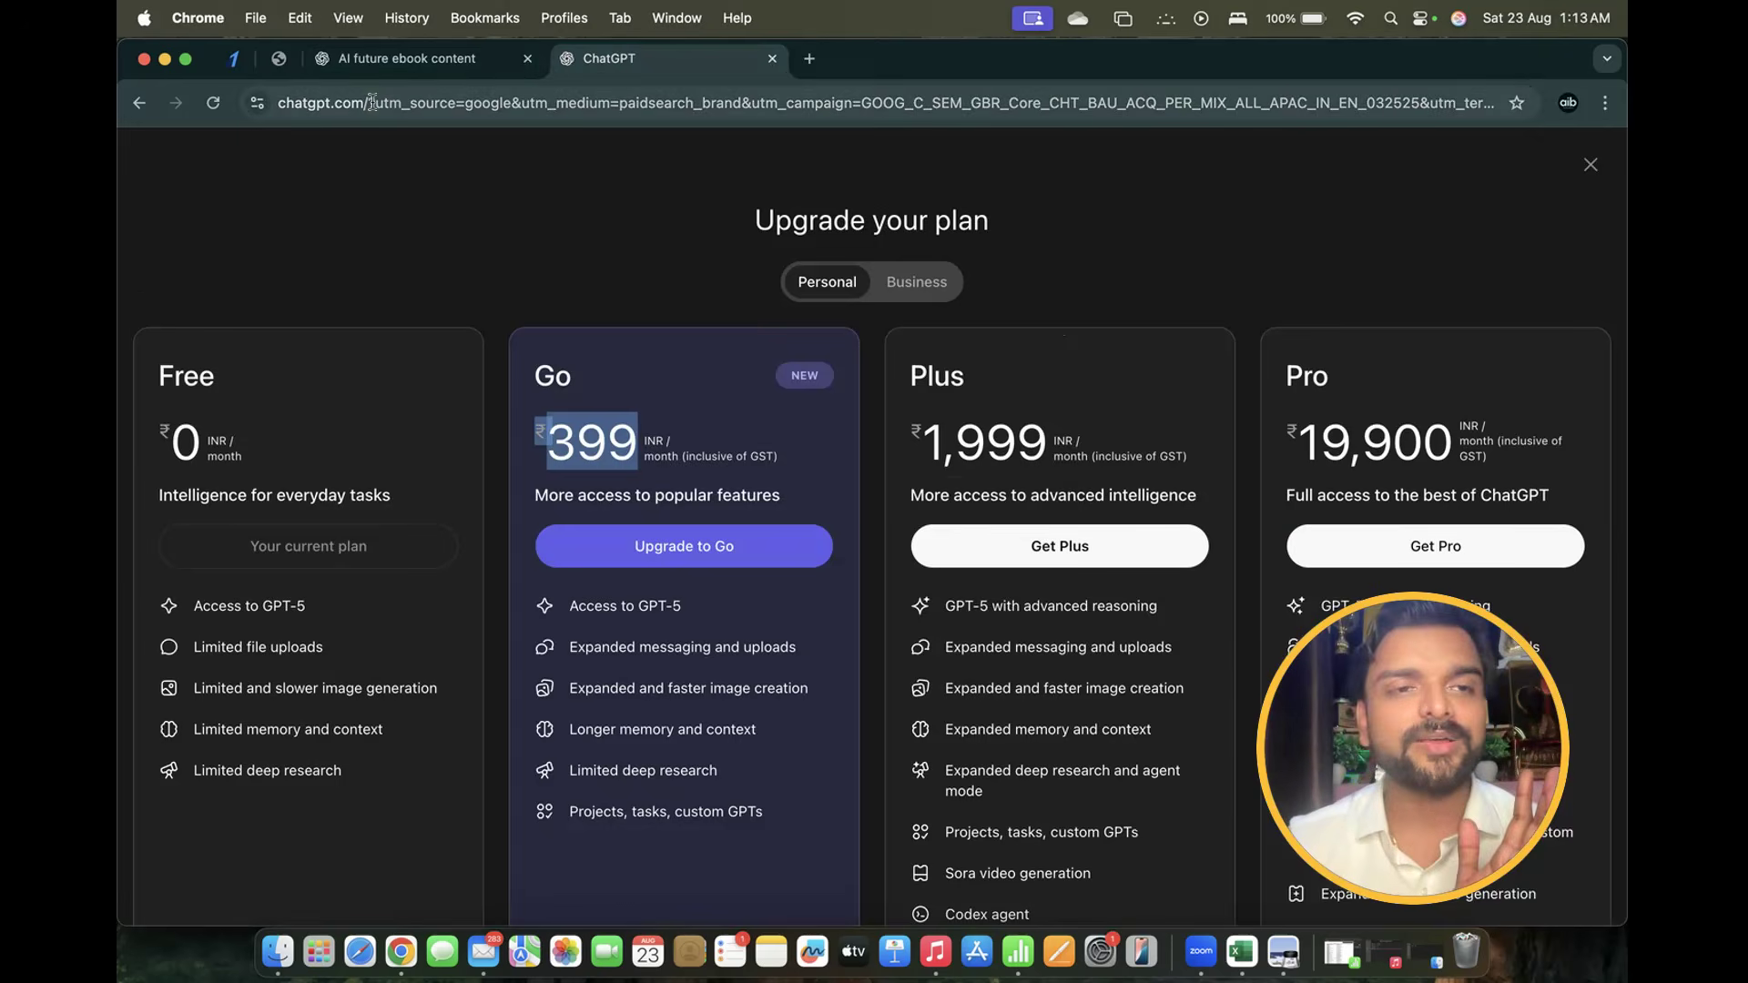
pyautogui.write('chat gpt')
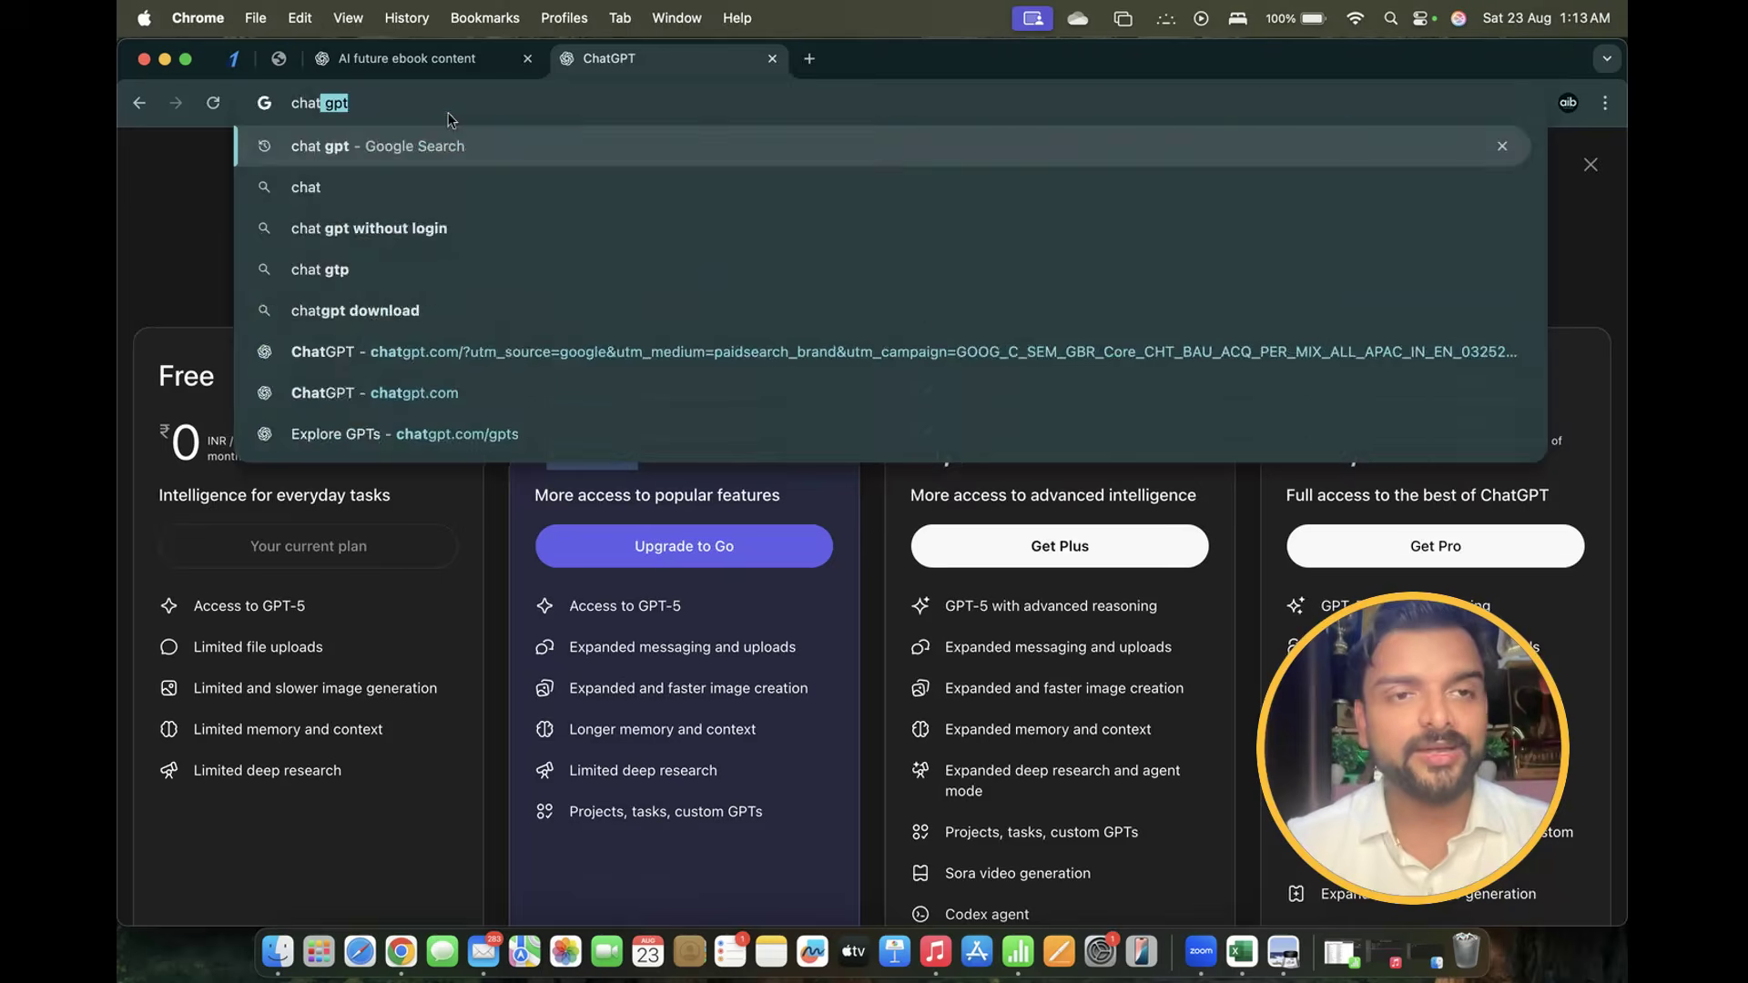
pyautogui.press('Return')
pyautogui.click(355, 424)
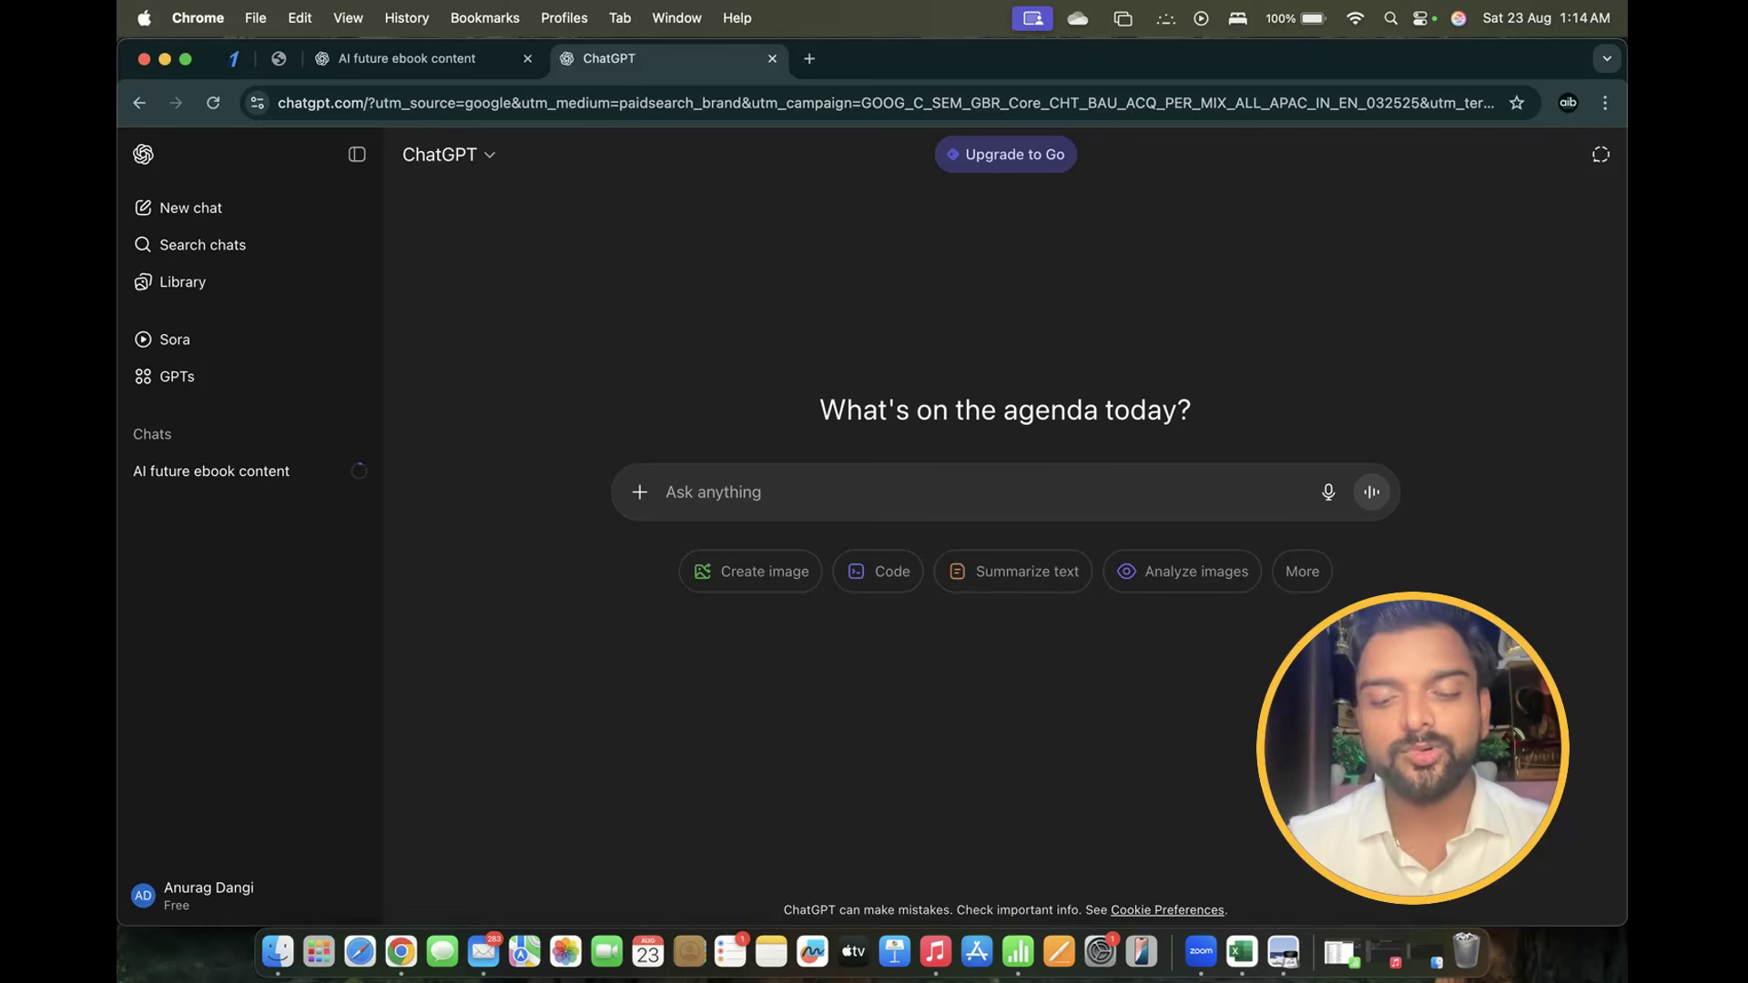
# Send 'hi' in the new chat and highlight the greeting reply
pyautogui.write('hi')
pyautogui.press('Return')
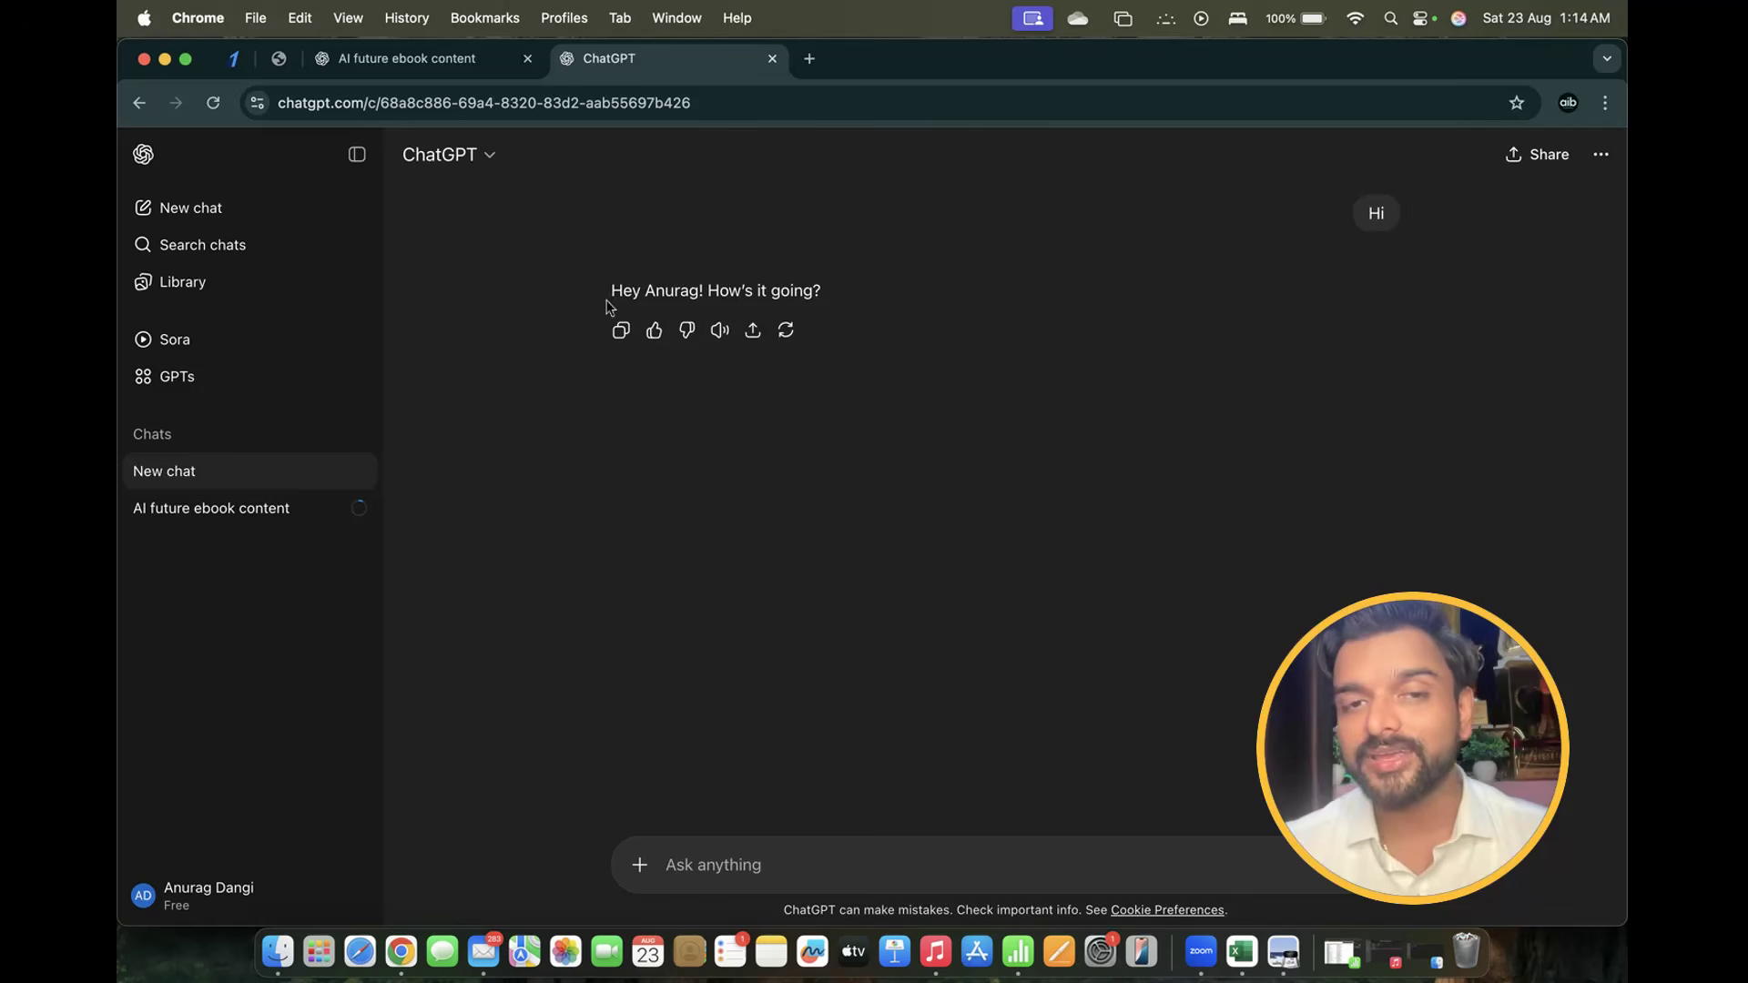
pyautogui.moveTo(611, 291); pyautogui.dragTo(813, 293)
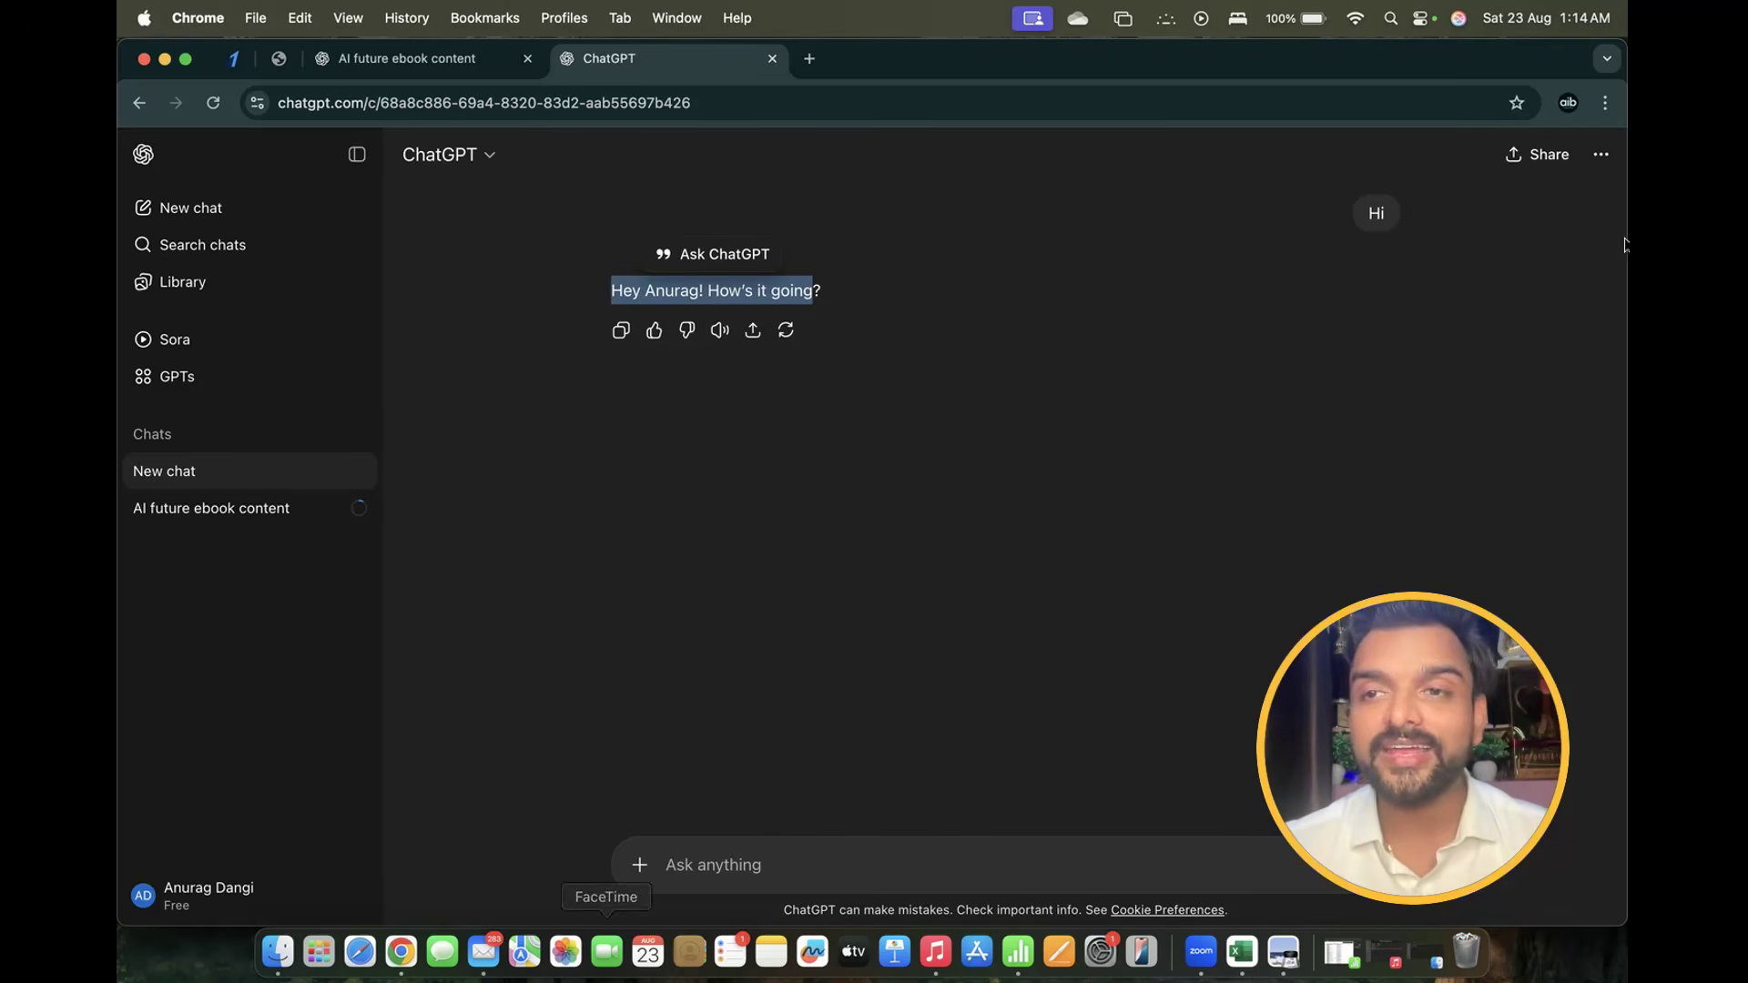
# Create a public share link for the chat, then open the account menu with Customize ChatGPT
pyautogui.click(1539, 164)
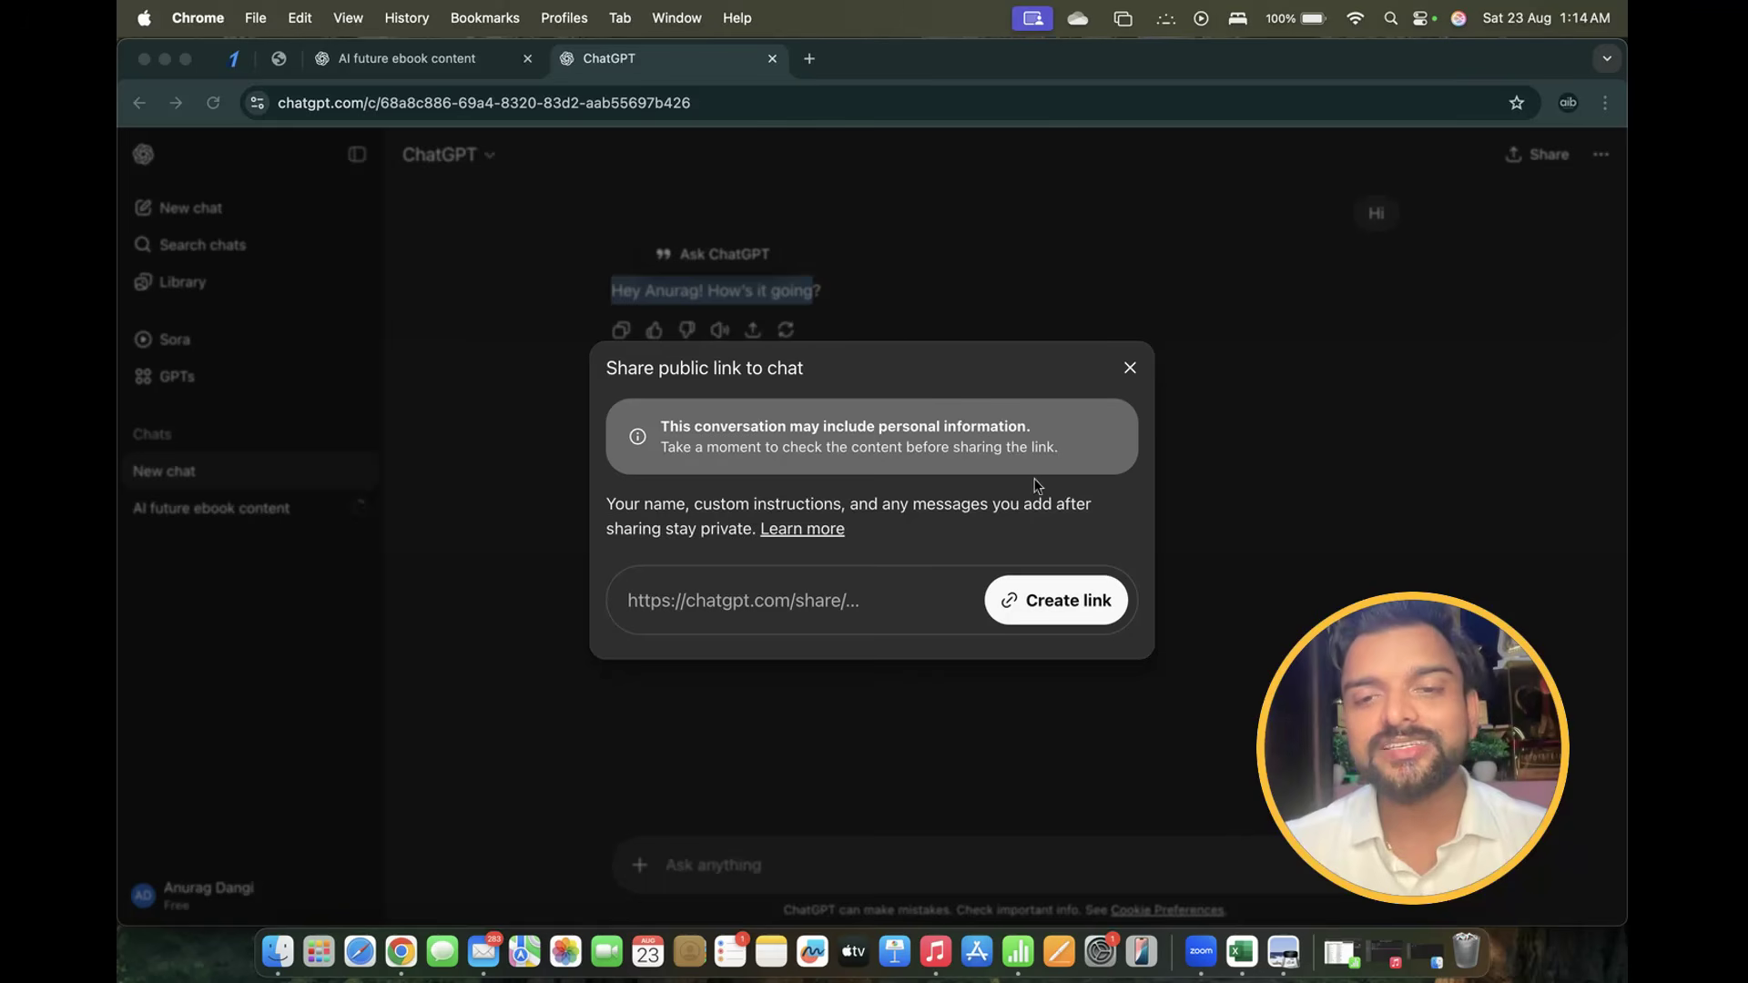
pyautogui.click(995, 381)
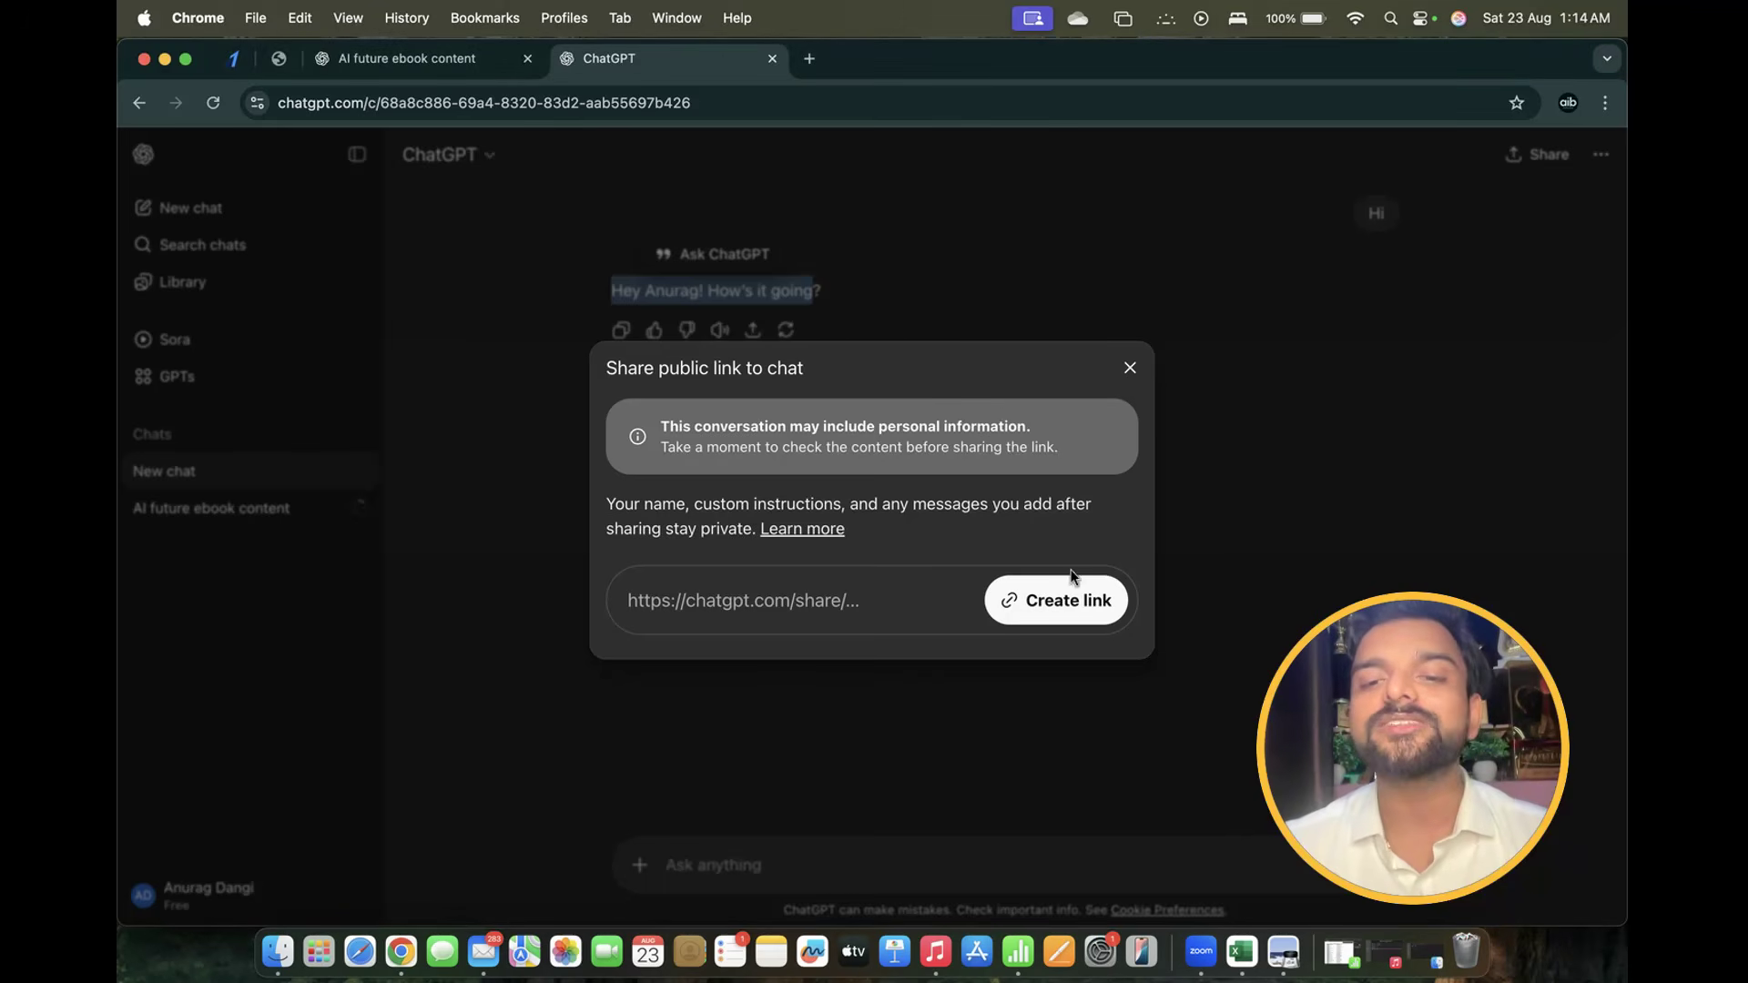
pyautogui.click(1047, 610)
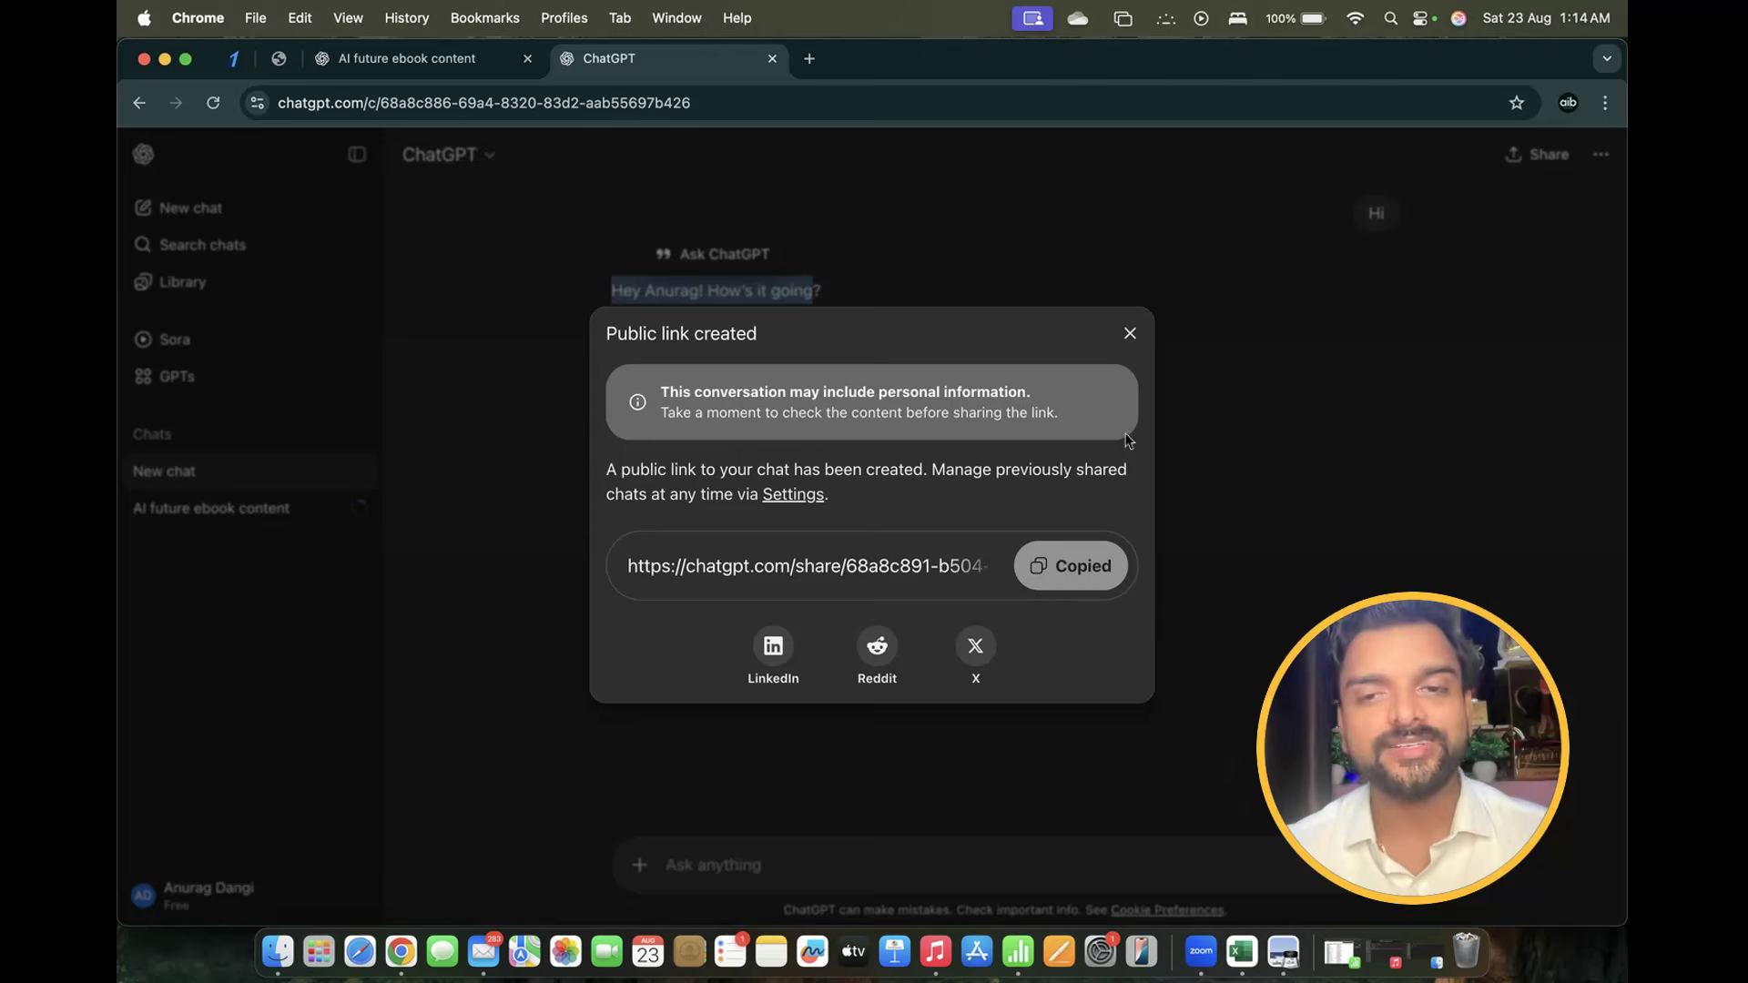
pyautogui.click(1130, 334)
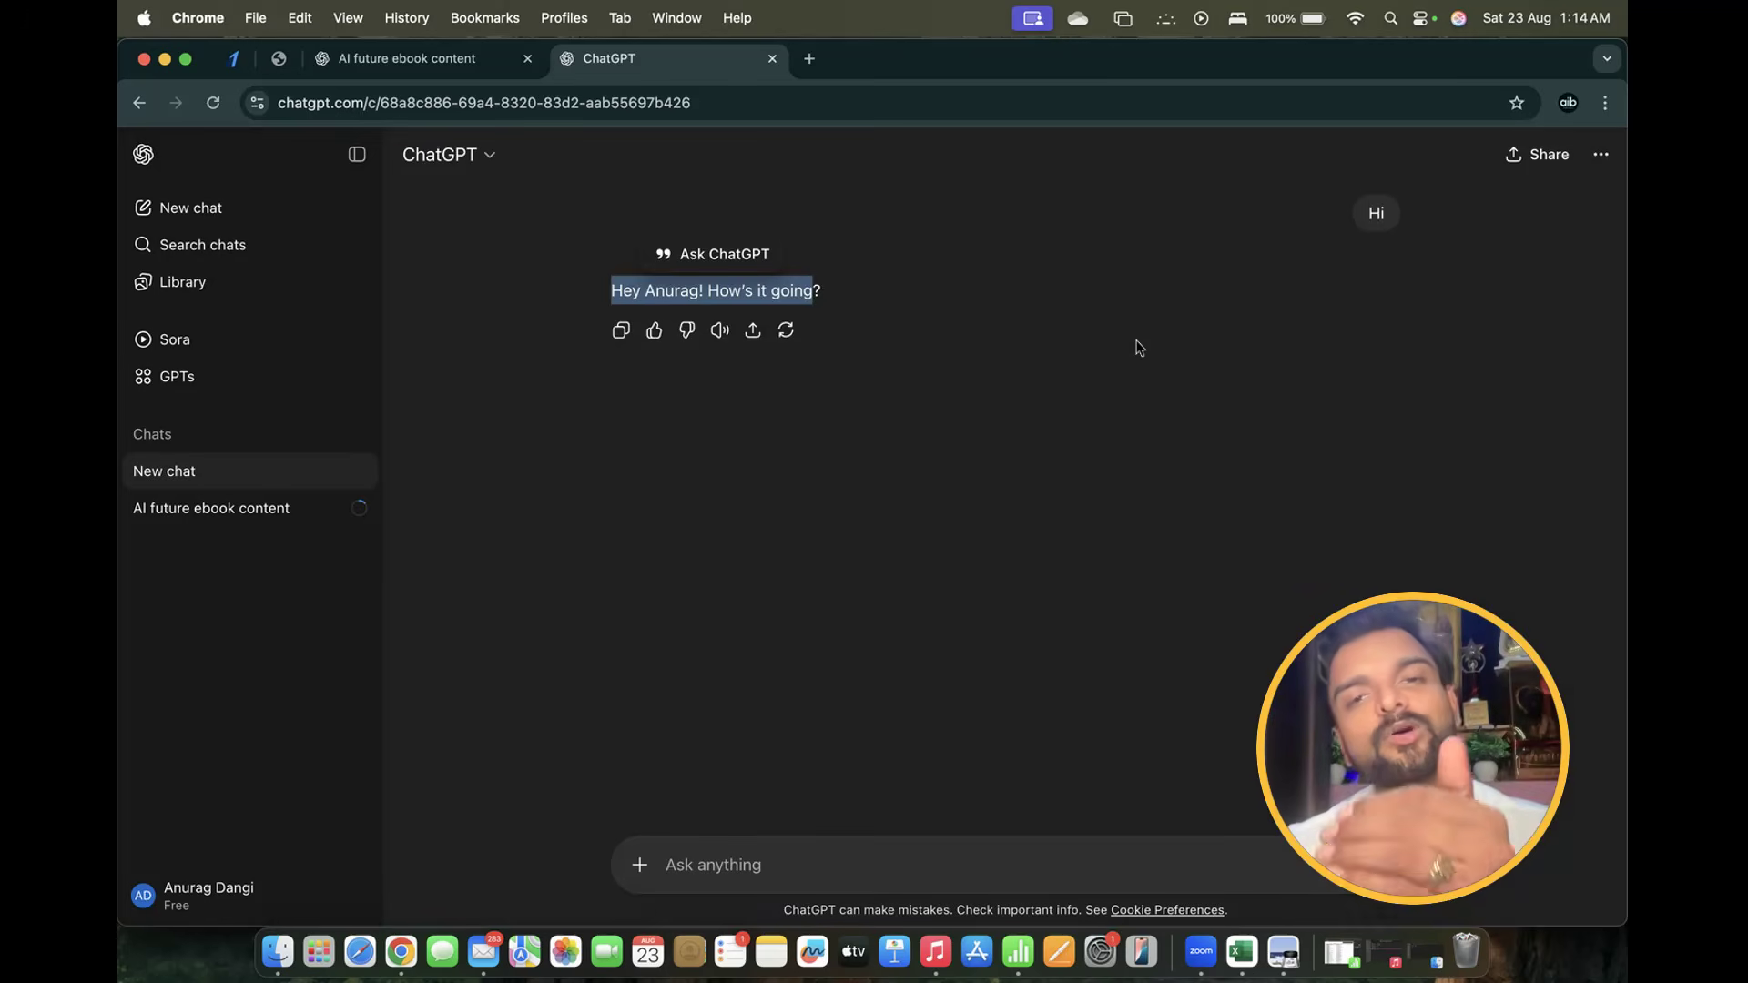
pyautogui.click(1602, 157)
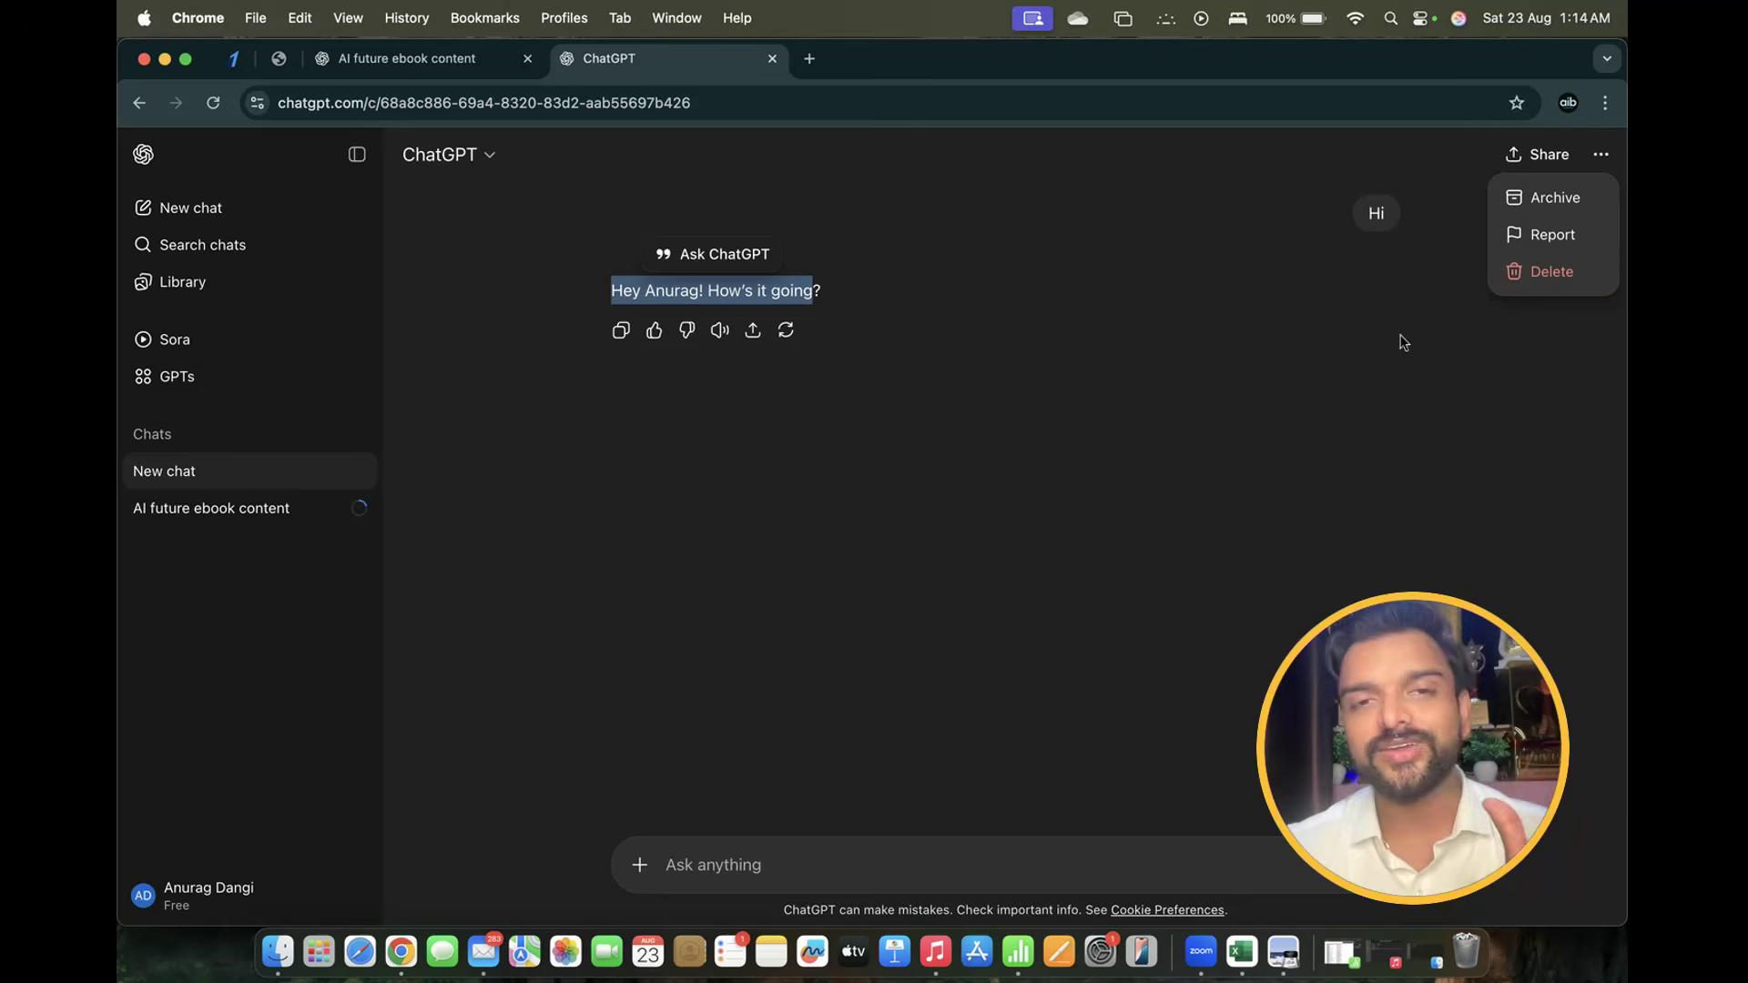
pyautogui.click(234, 899)
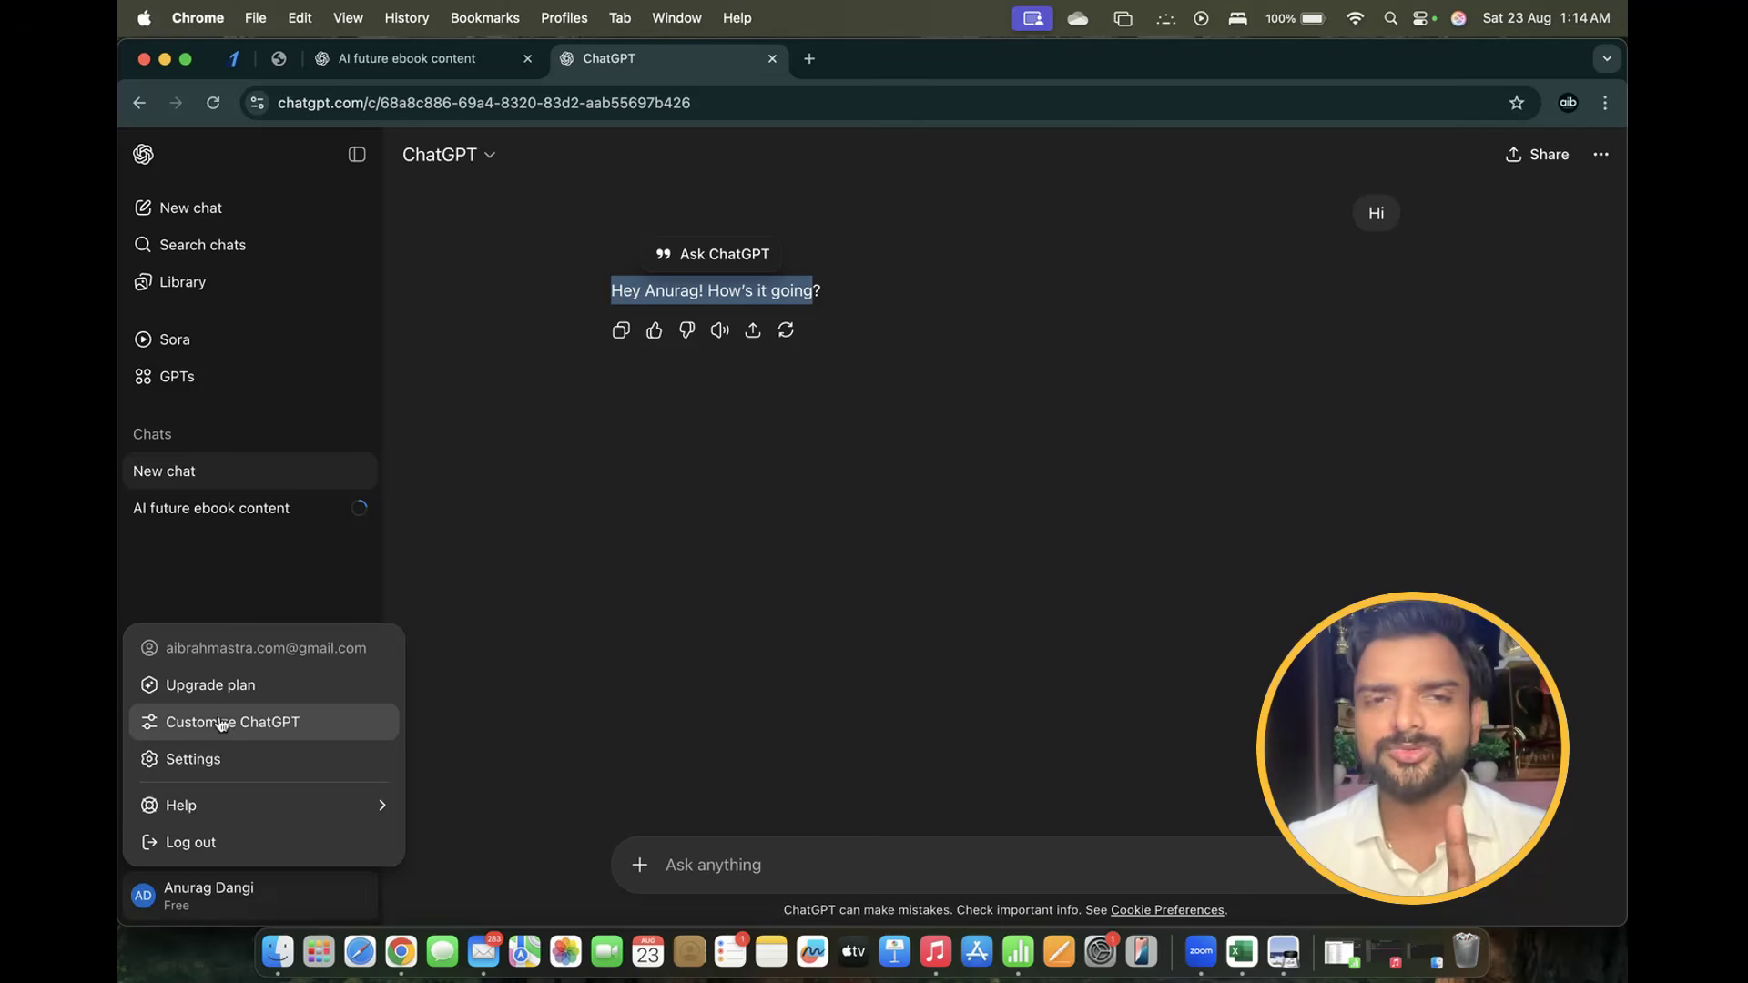
# In Customize ChatGPT, enter the user's nickname and the occupation 'Ai & Business Caoch'
pyautogui.click(221, 725)
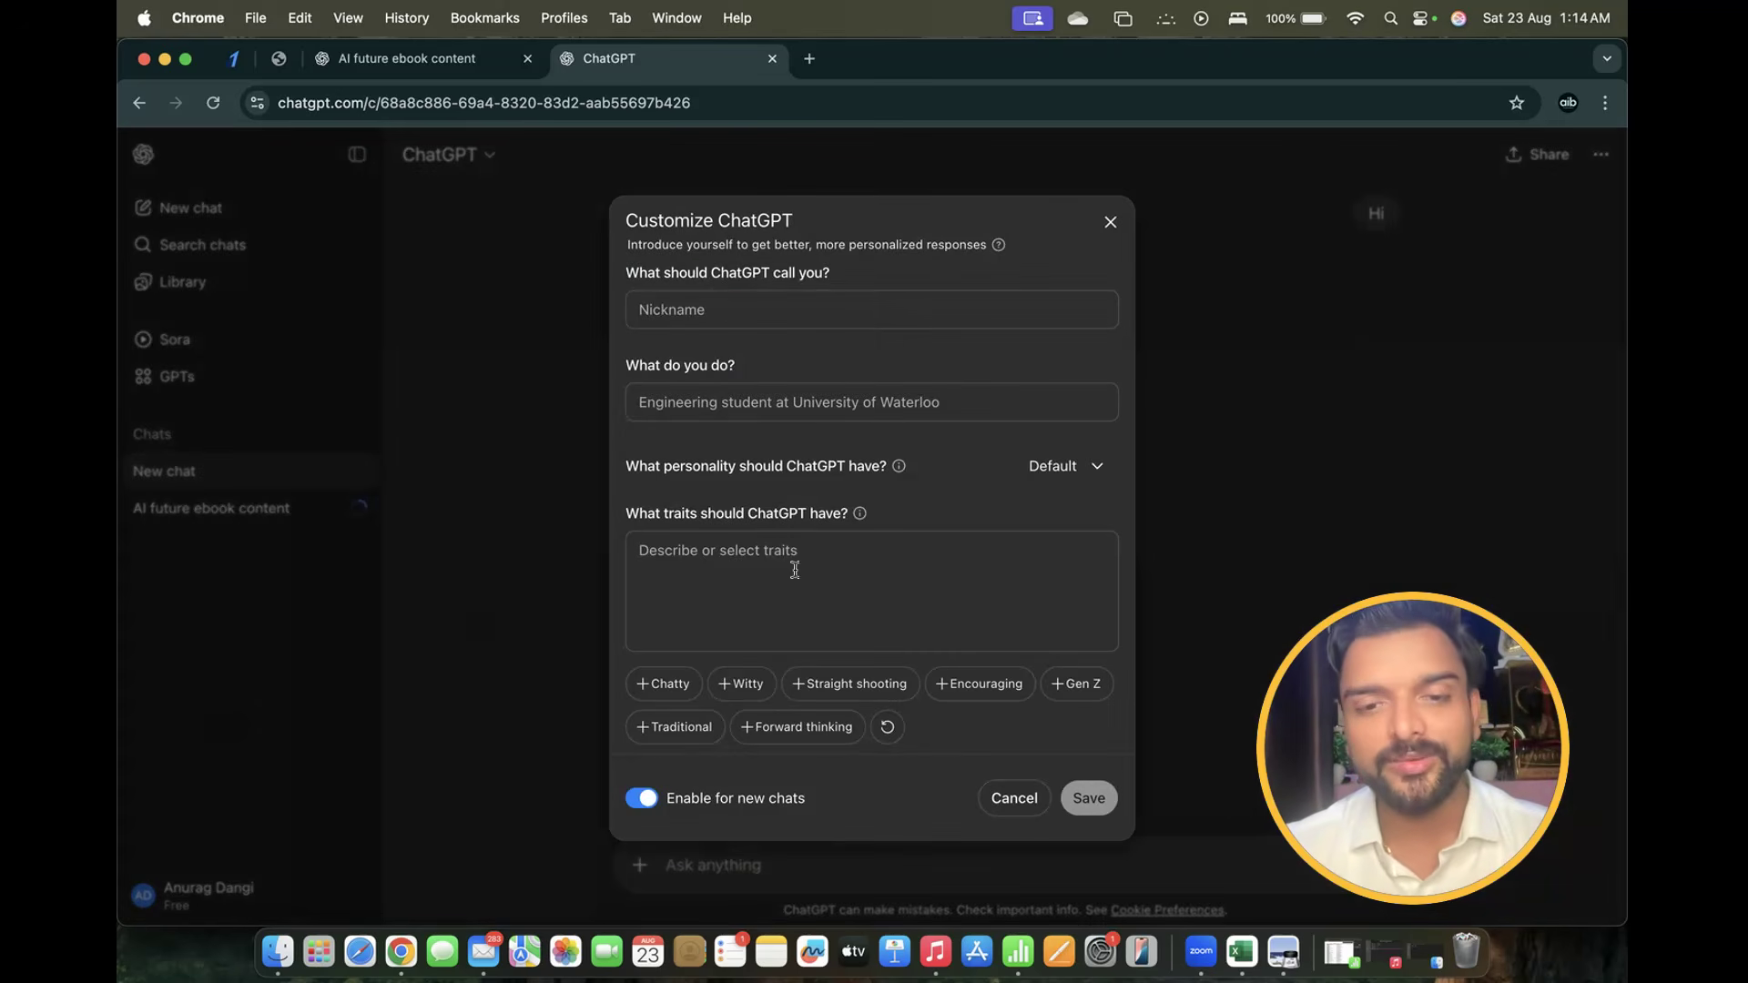
pyautogui.scroll(-2, 795, 570)
pyautogui.scroll(2, 797, 576)
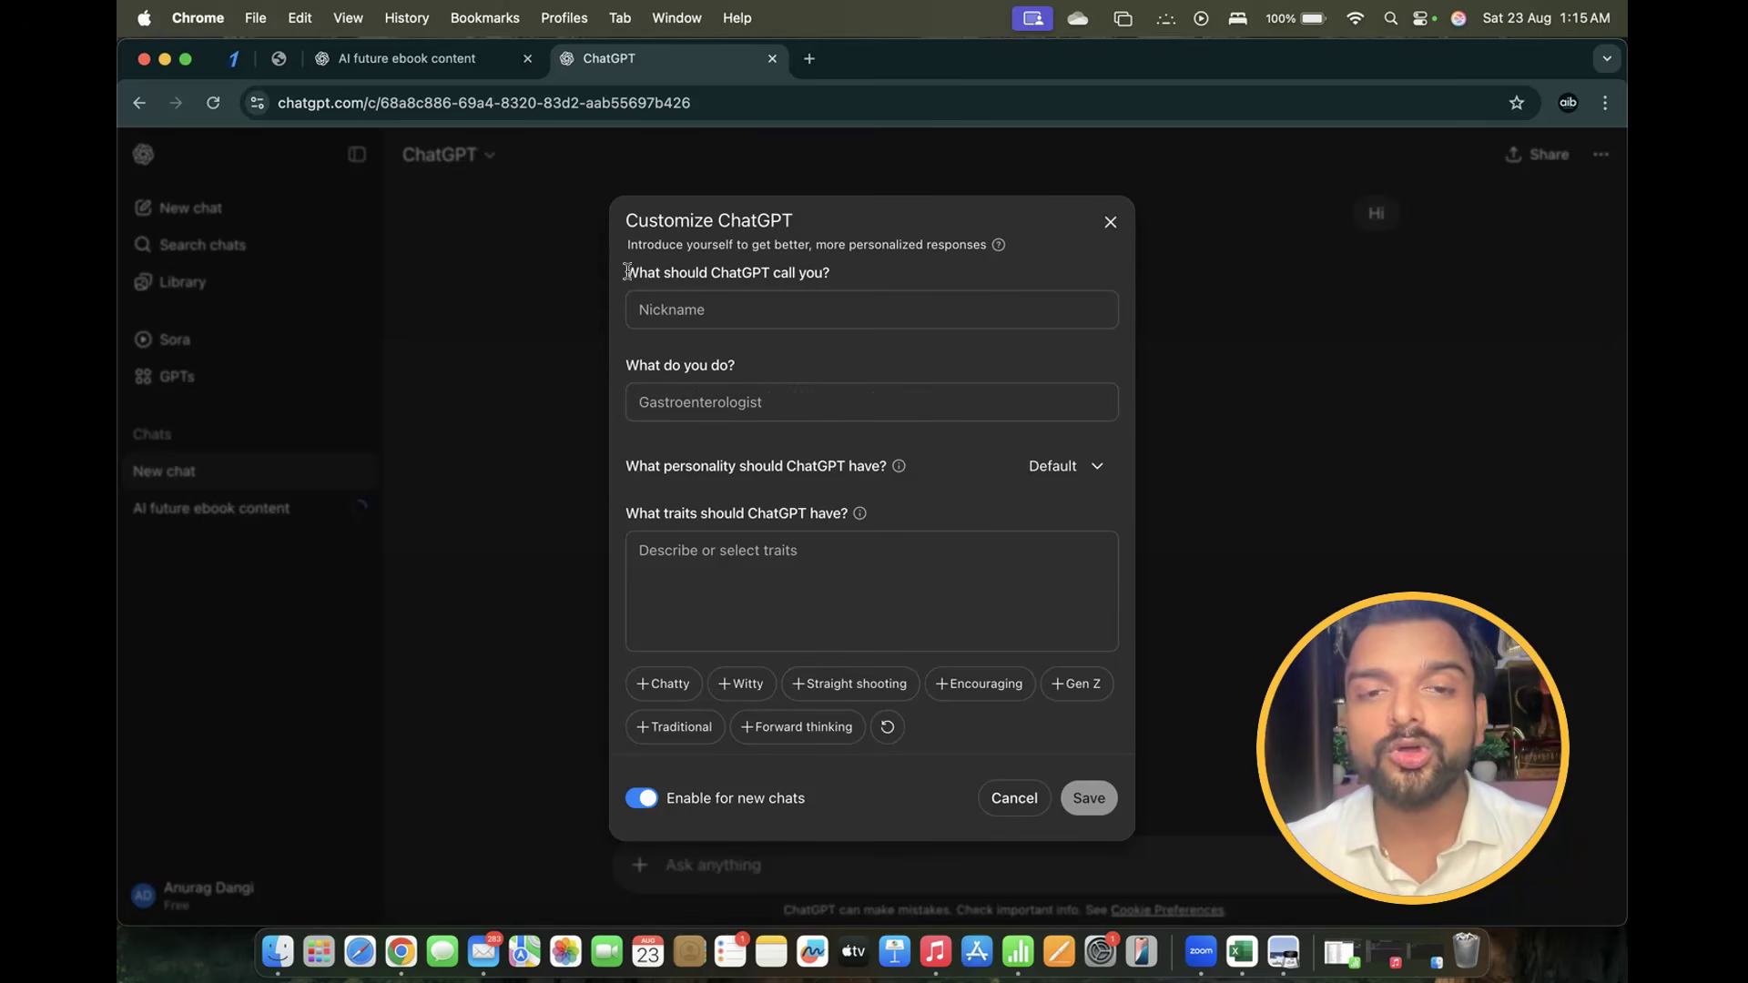
pyautogui.moveTo(628, 273); pyautogui.dragTo(871, 277)
pyautogui.click(693, 316)
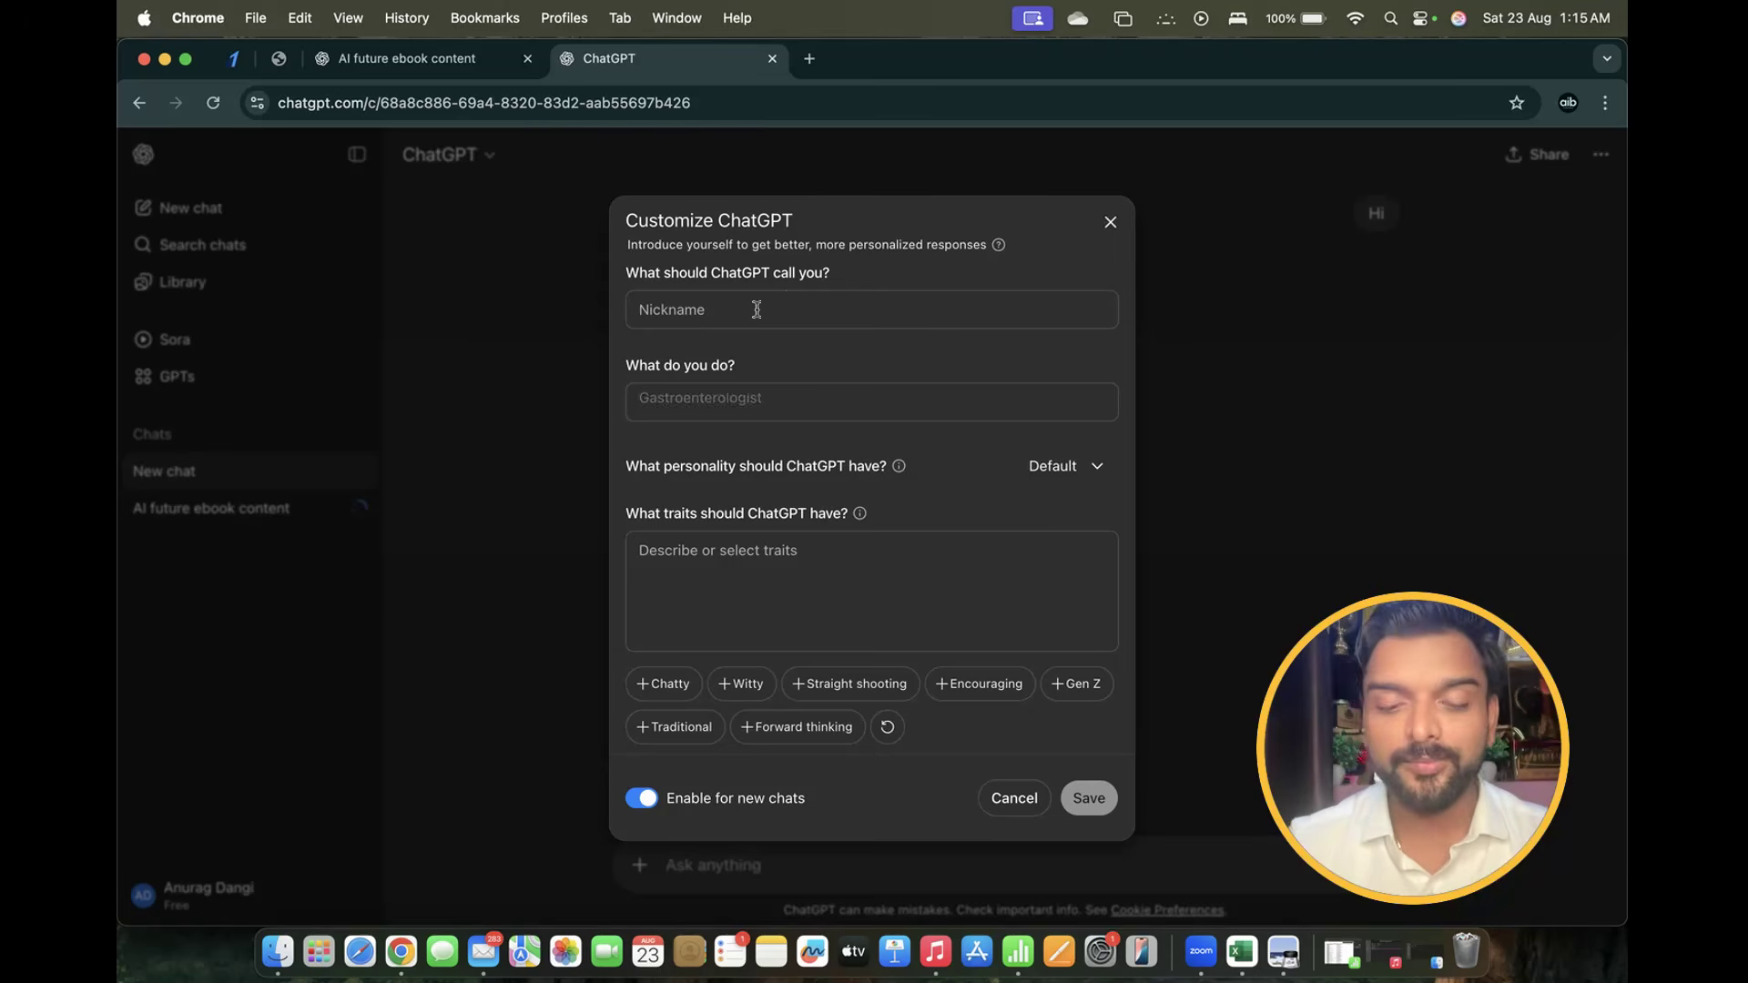
pyautogui.write('Anurag')
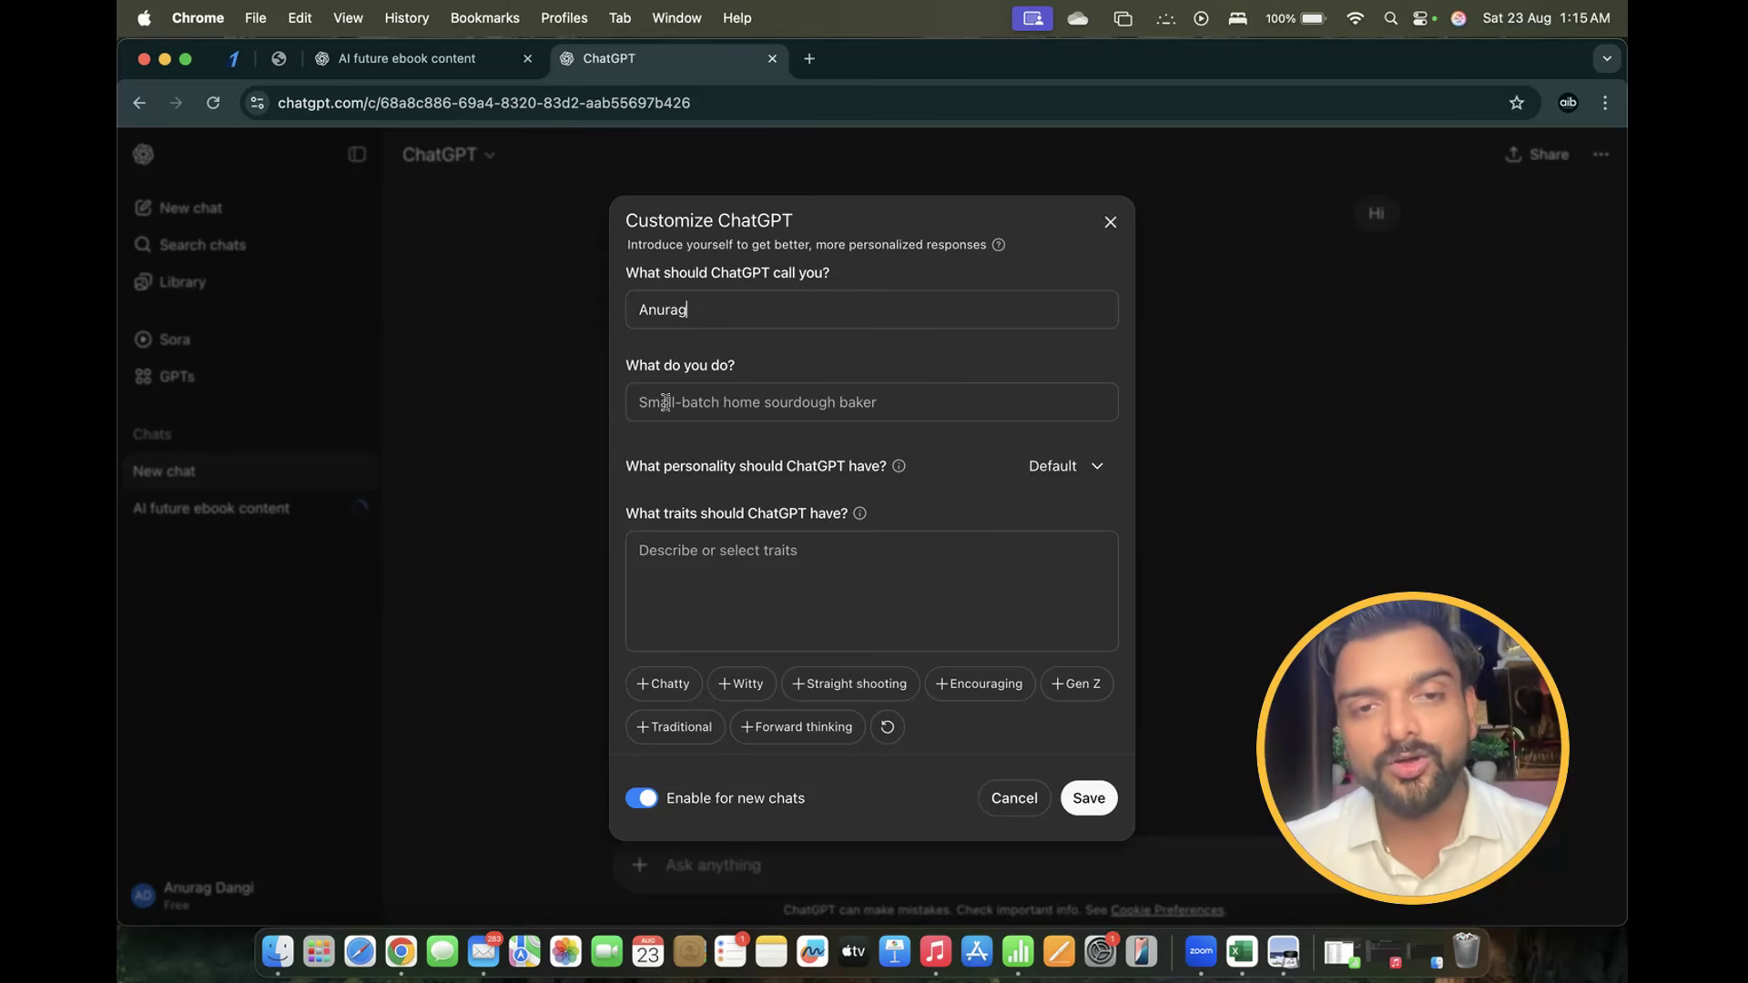
pyautogui.click(662, 394)
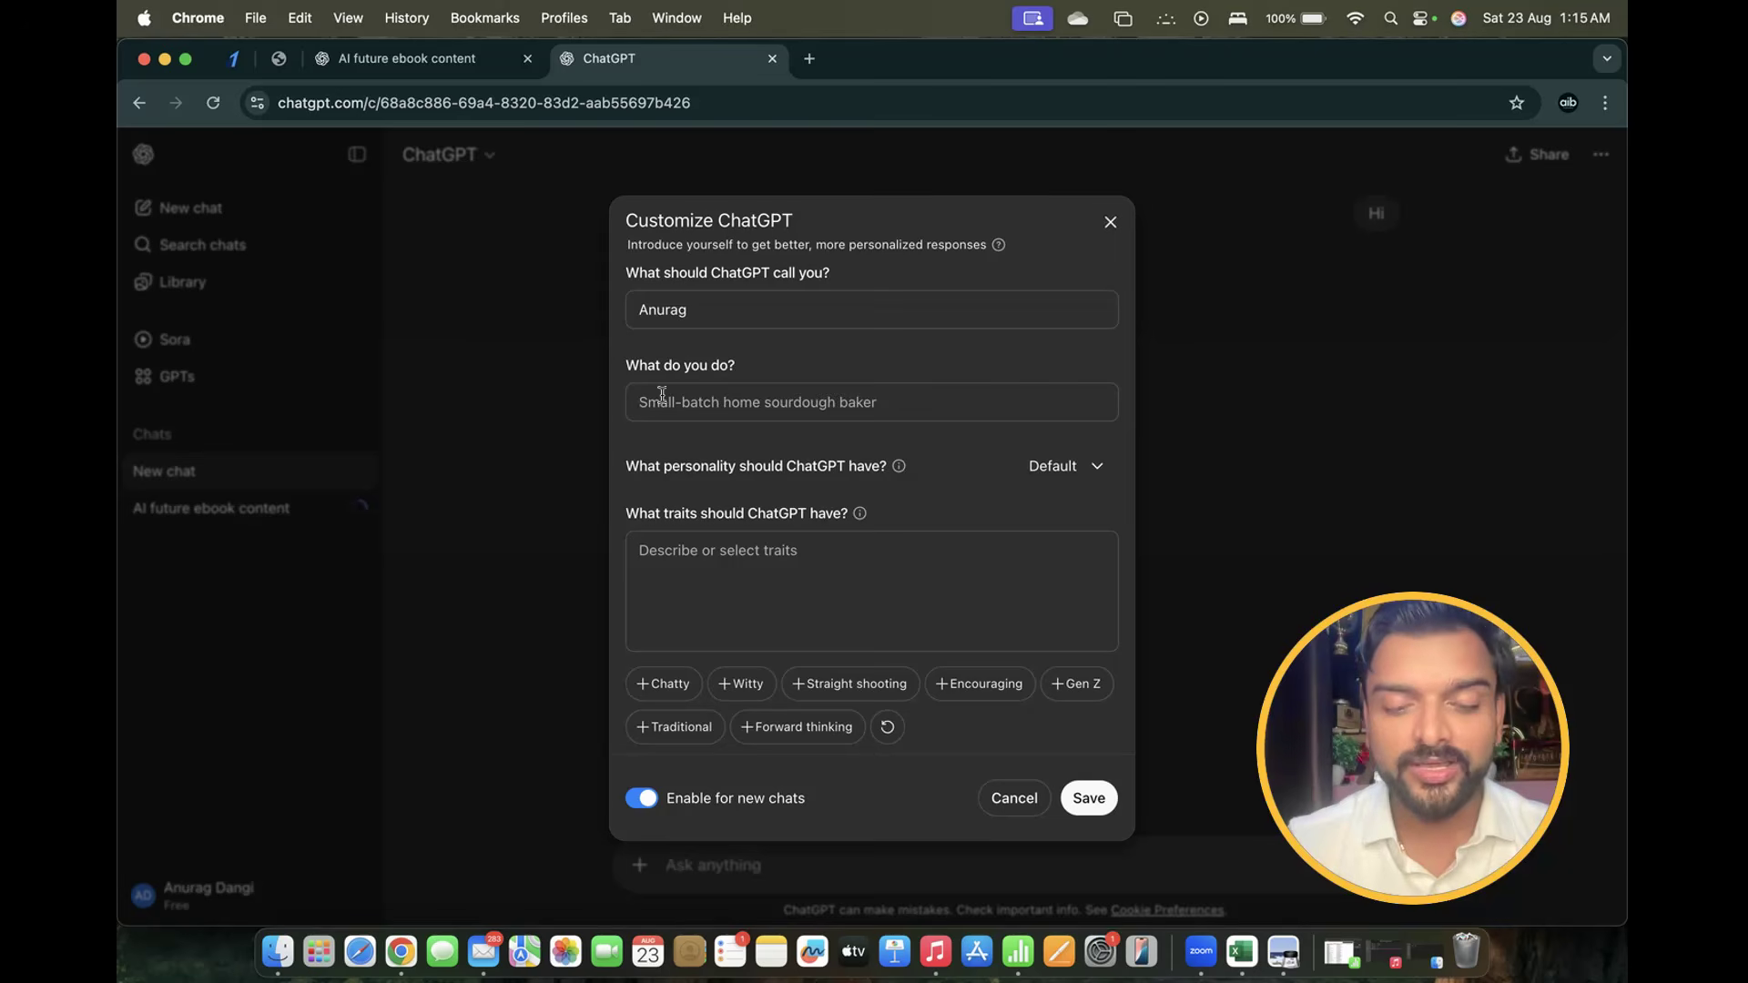
pyautogui.write('Ai & B')
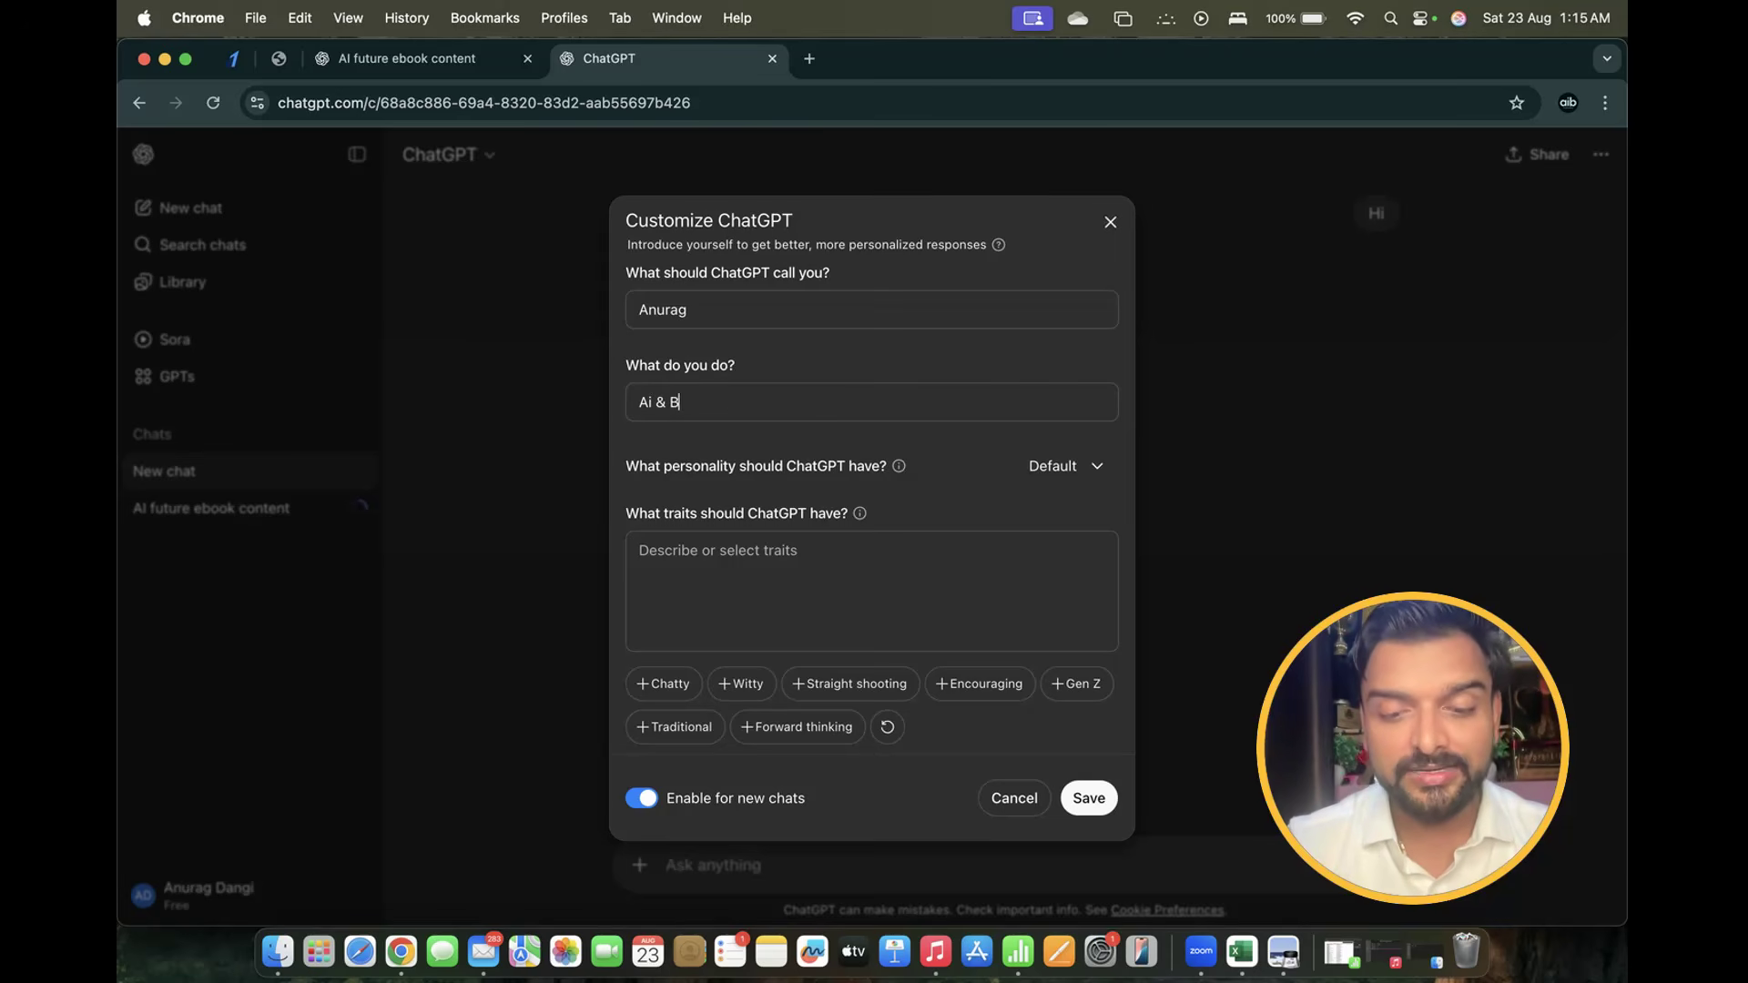
pyautogui.write('usiness Cao')
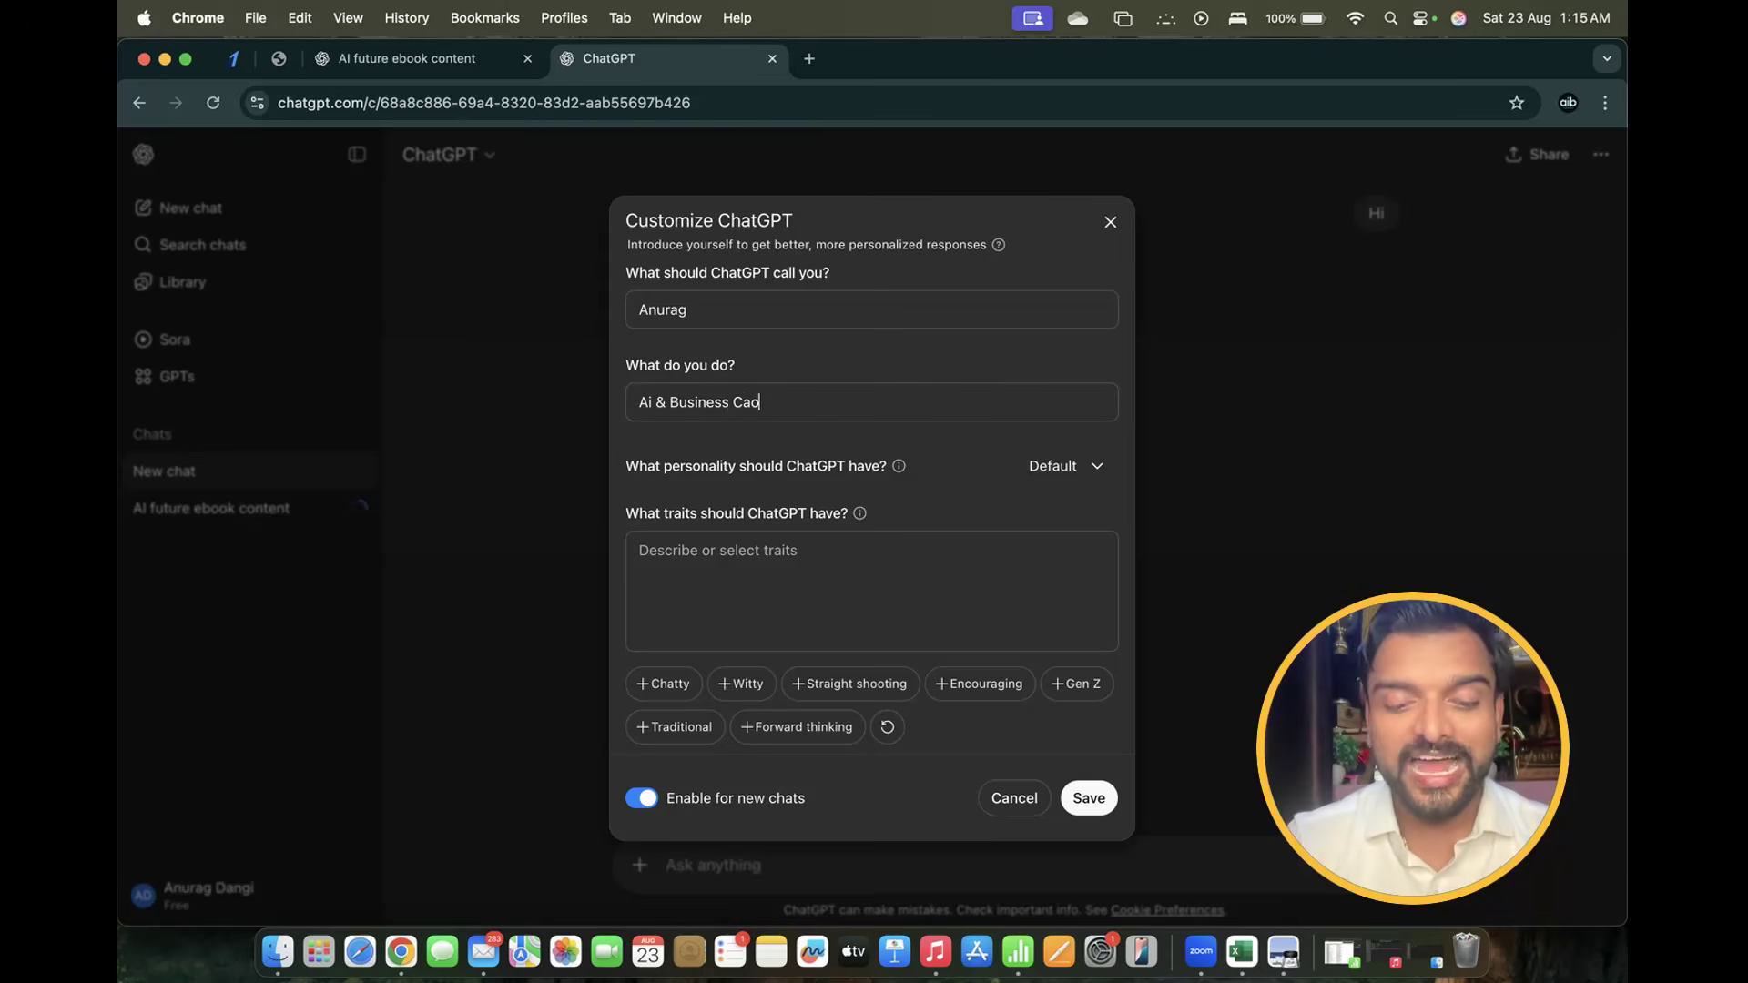
pyautogui.write('ch')
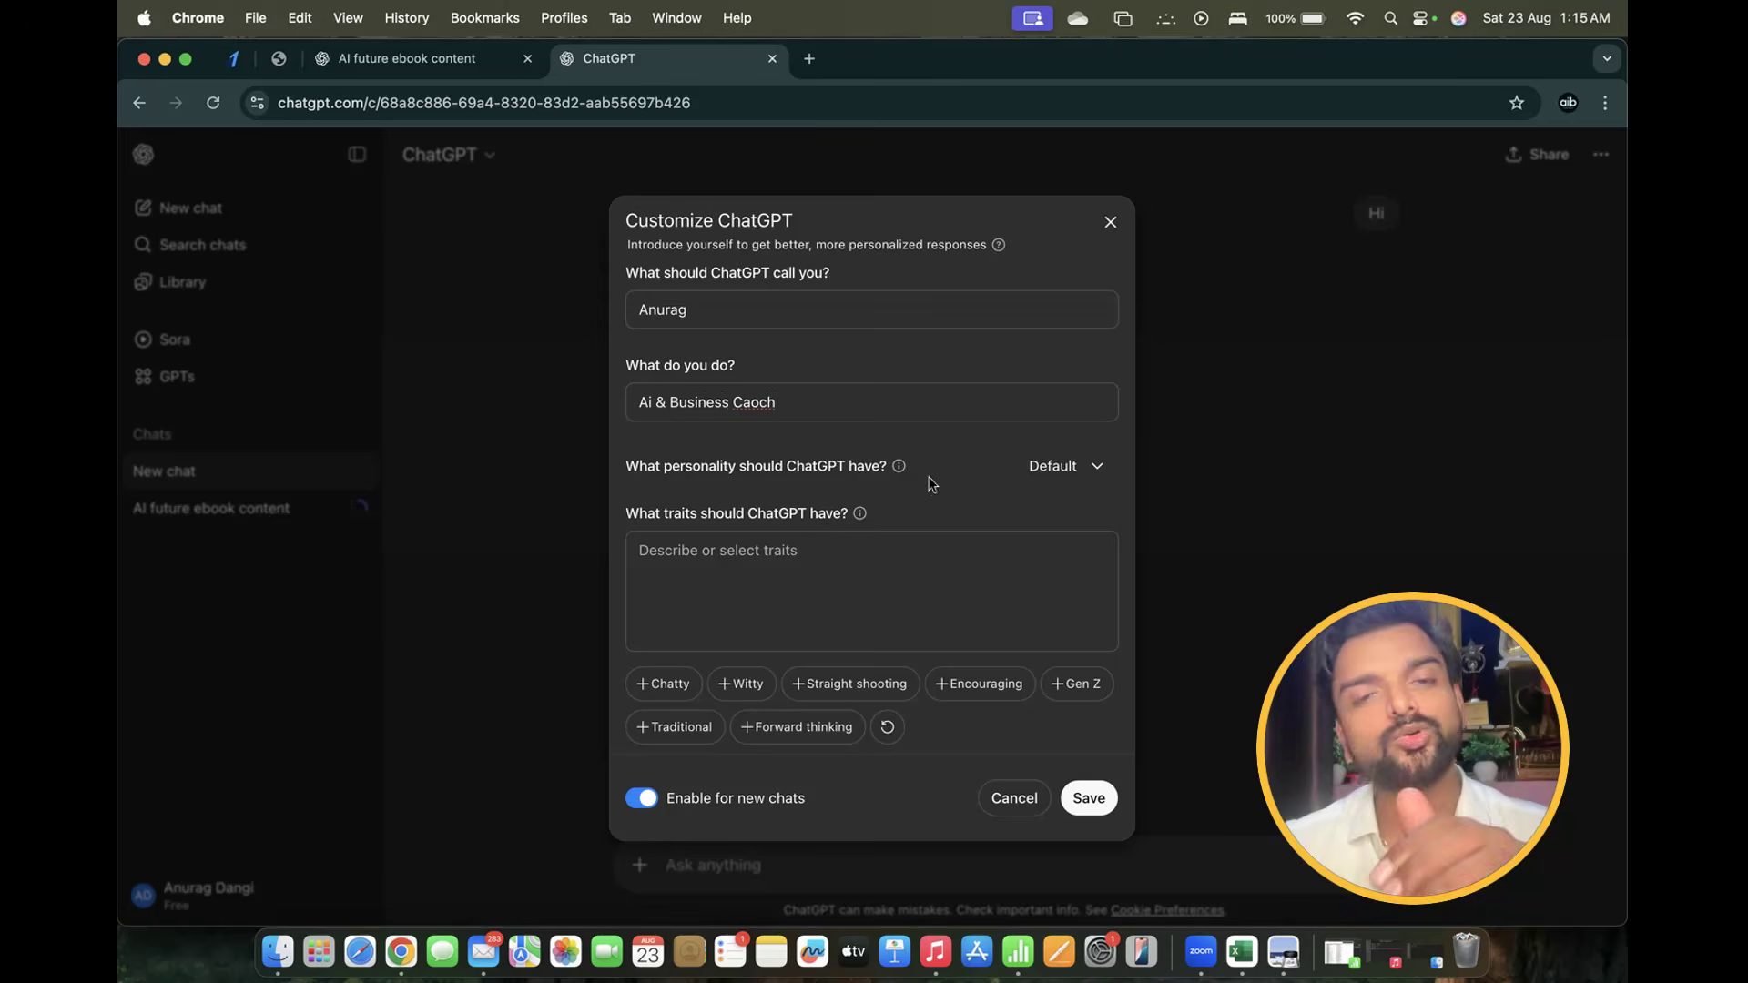
# Keep the ChatGPT personality set to Default
pyautogui.moveTo(630, 466); pyautogui.dragTo(898, 480)
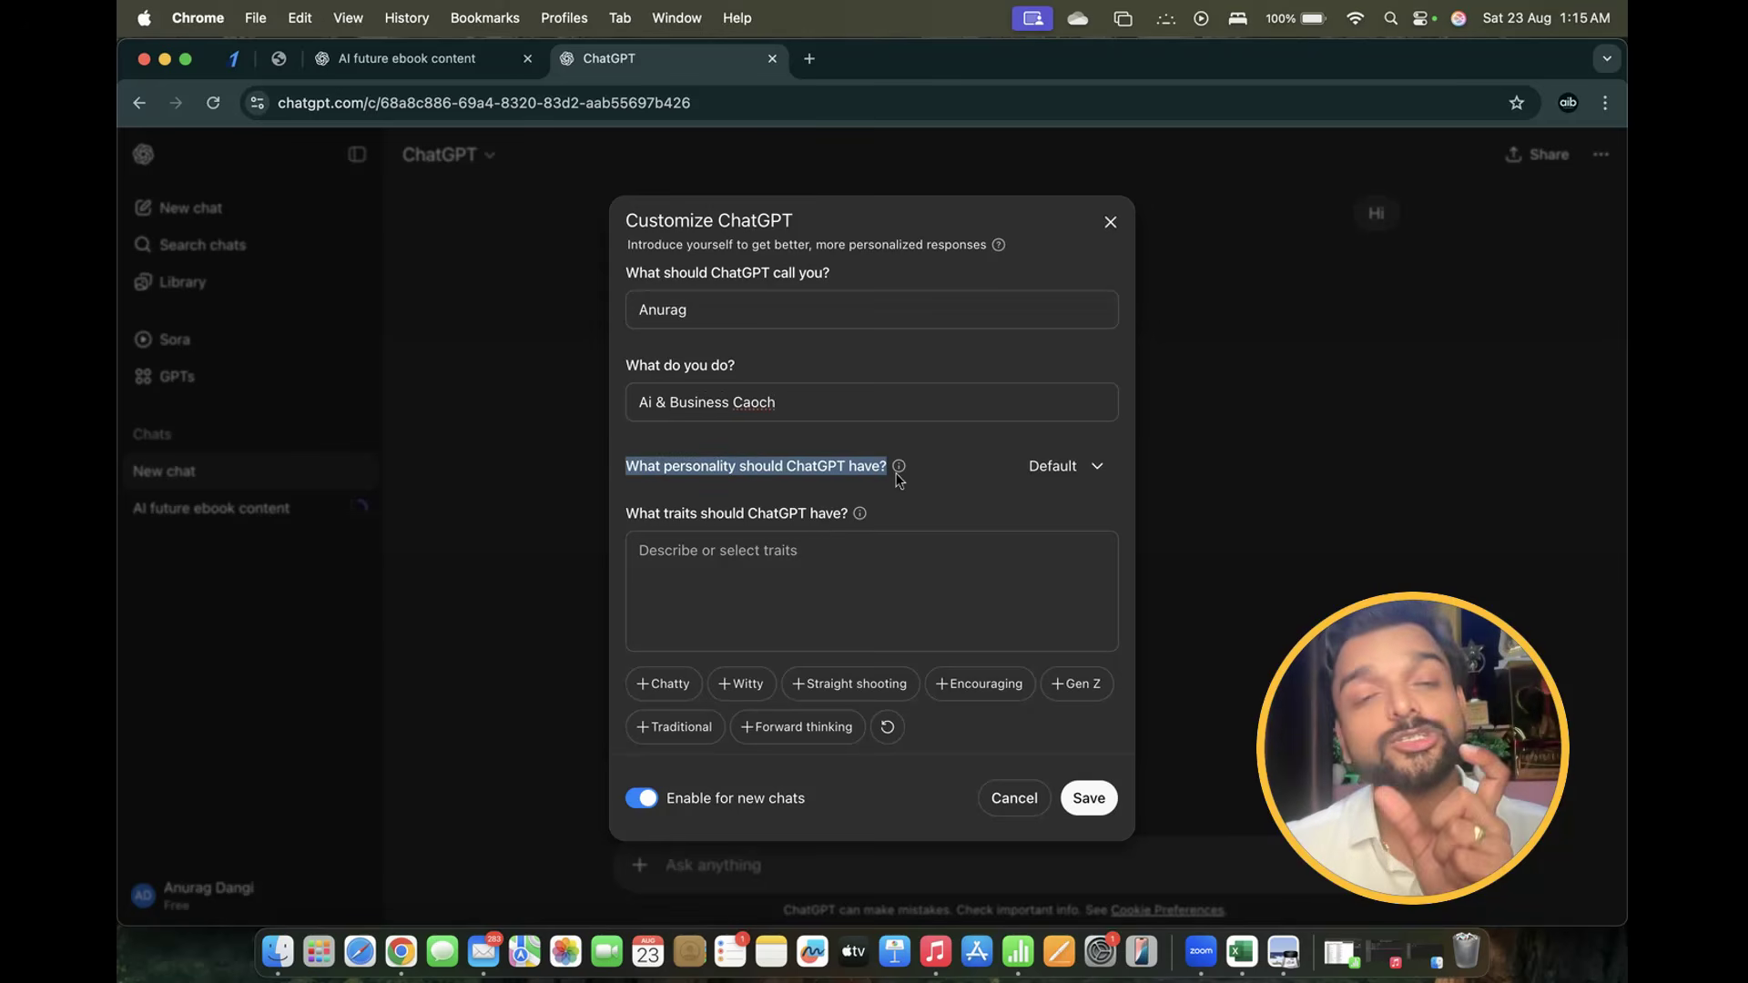
pyautogui.click(1078, 469)
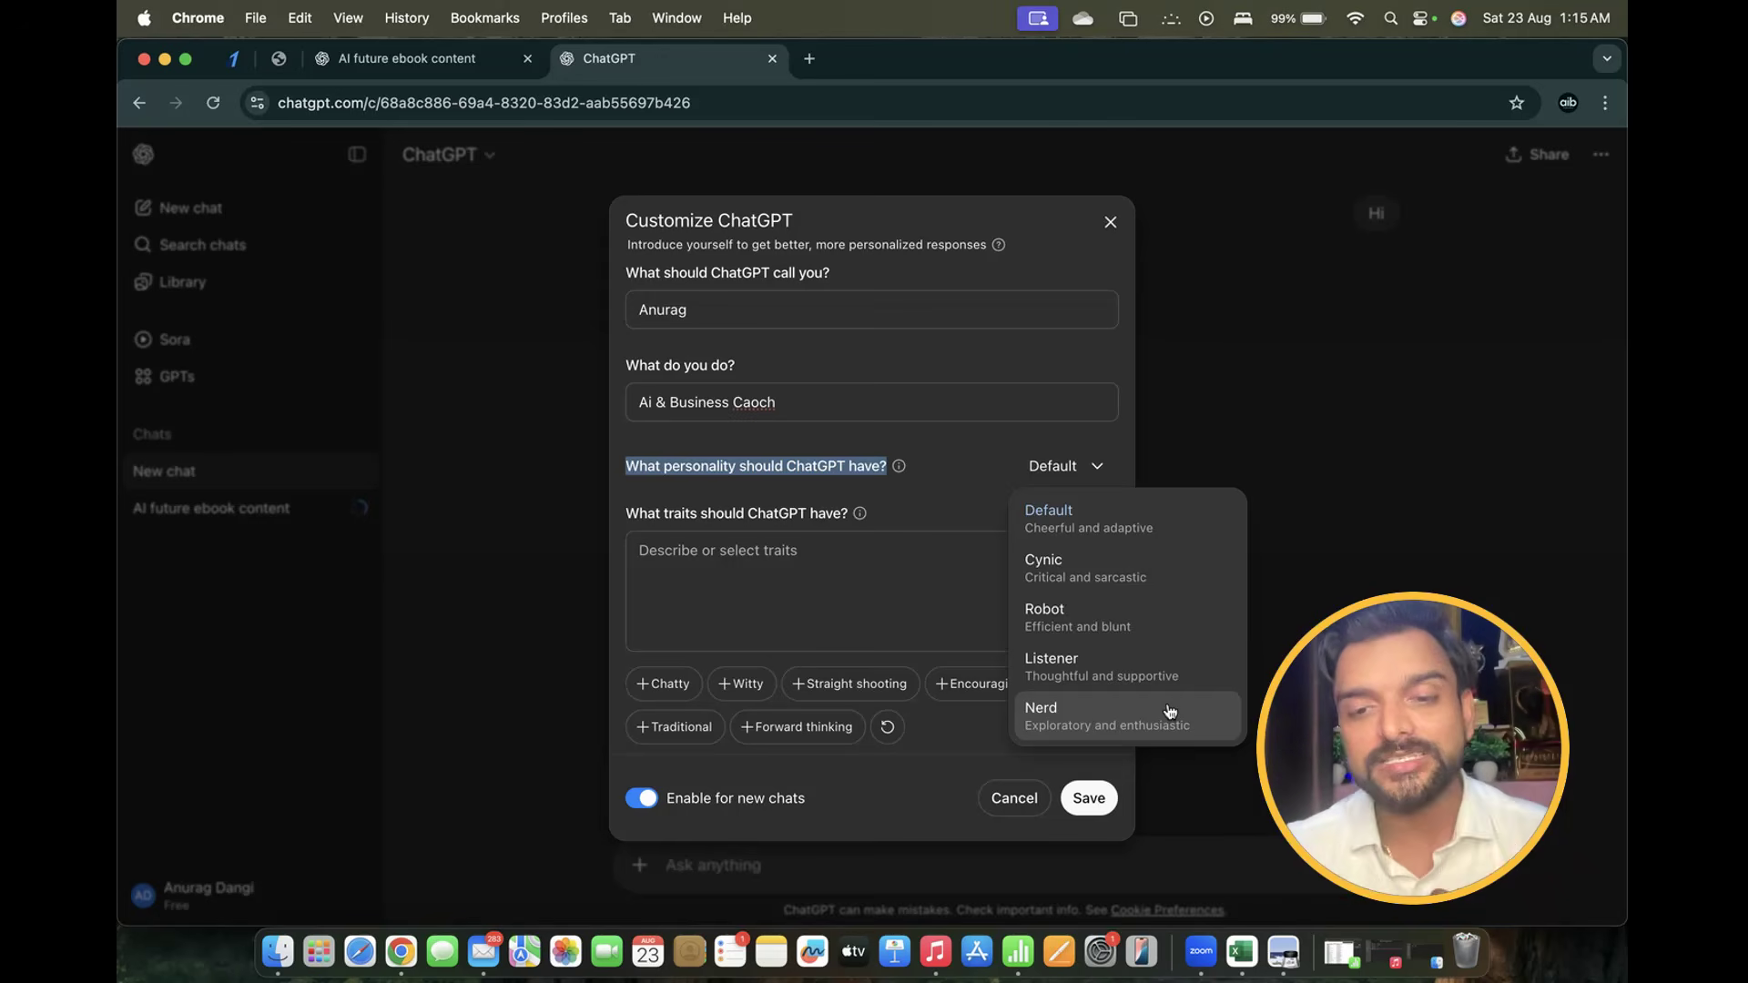
pyautogui.click(1103, 532)
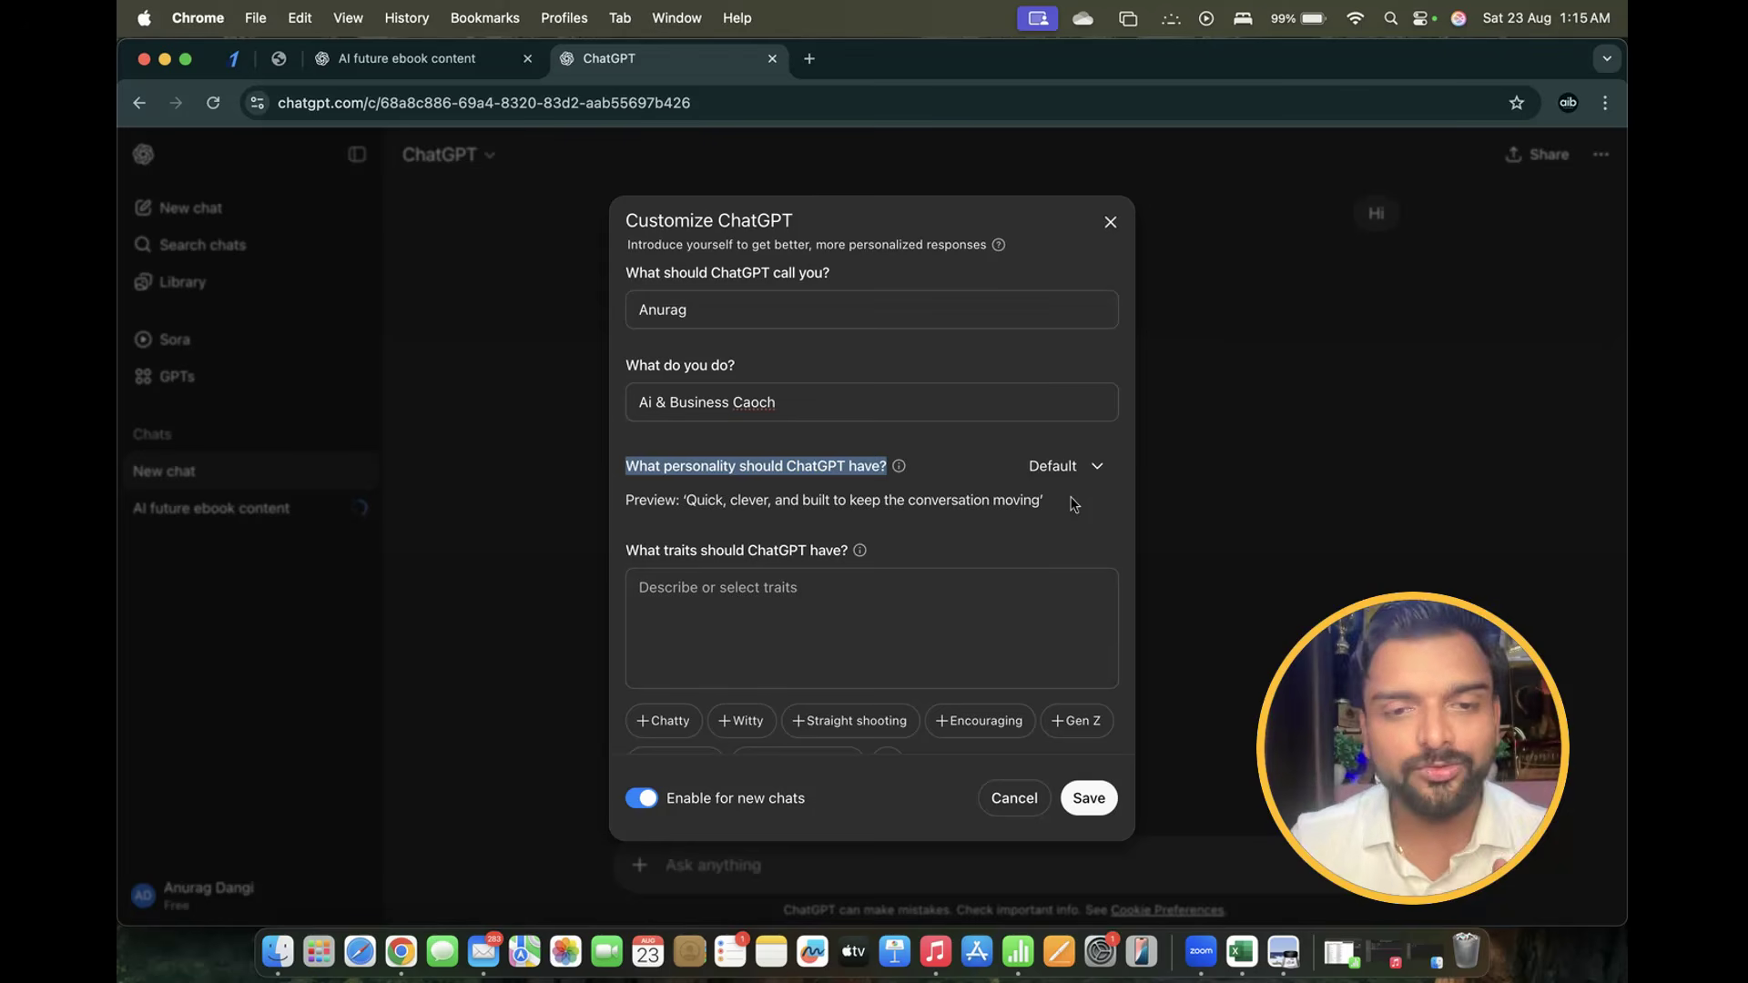
pyautogui.moveTo(626, 550); pyautogui.dragTo(941, 554)
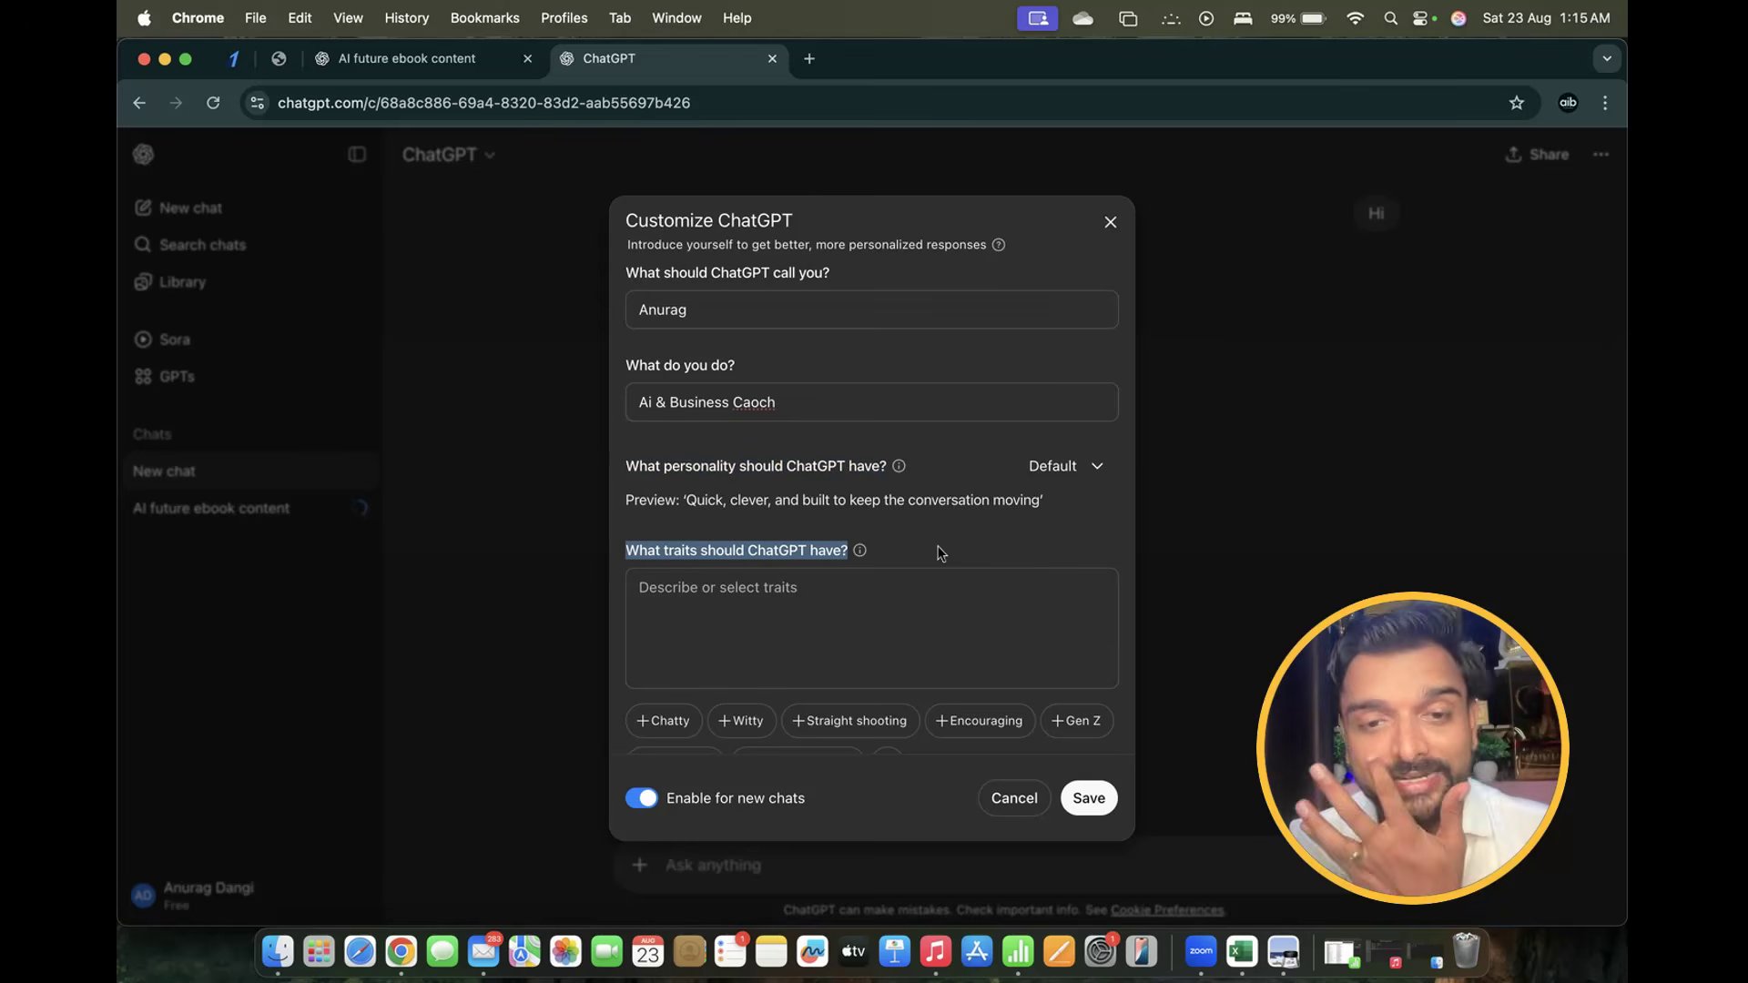
# Add the Witty trait: 'Use quick and clever humor when appropriate.'
pyautogui.scroll(-5, 941, 552)
pyautogui.scroll(3, 938, 548)
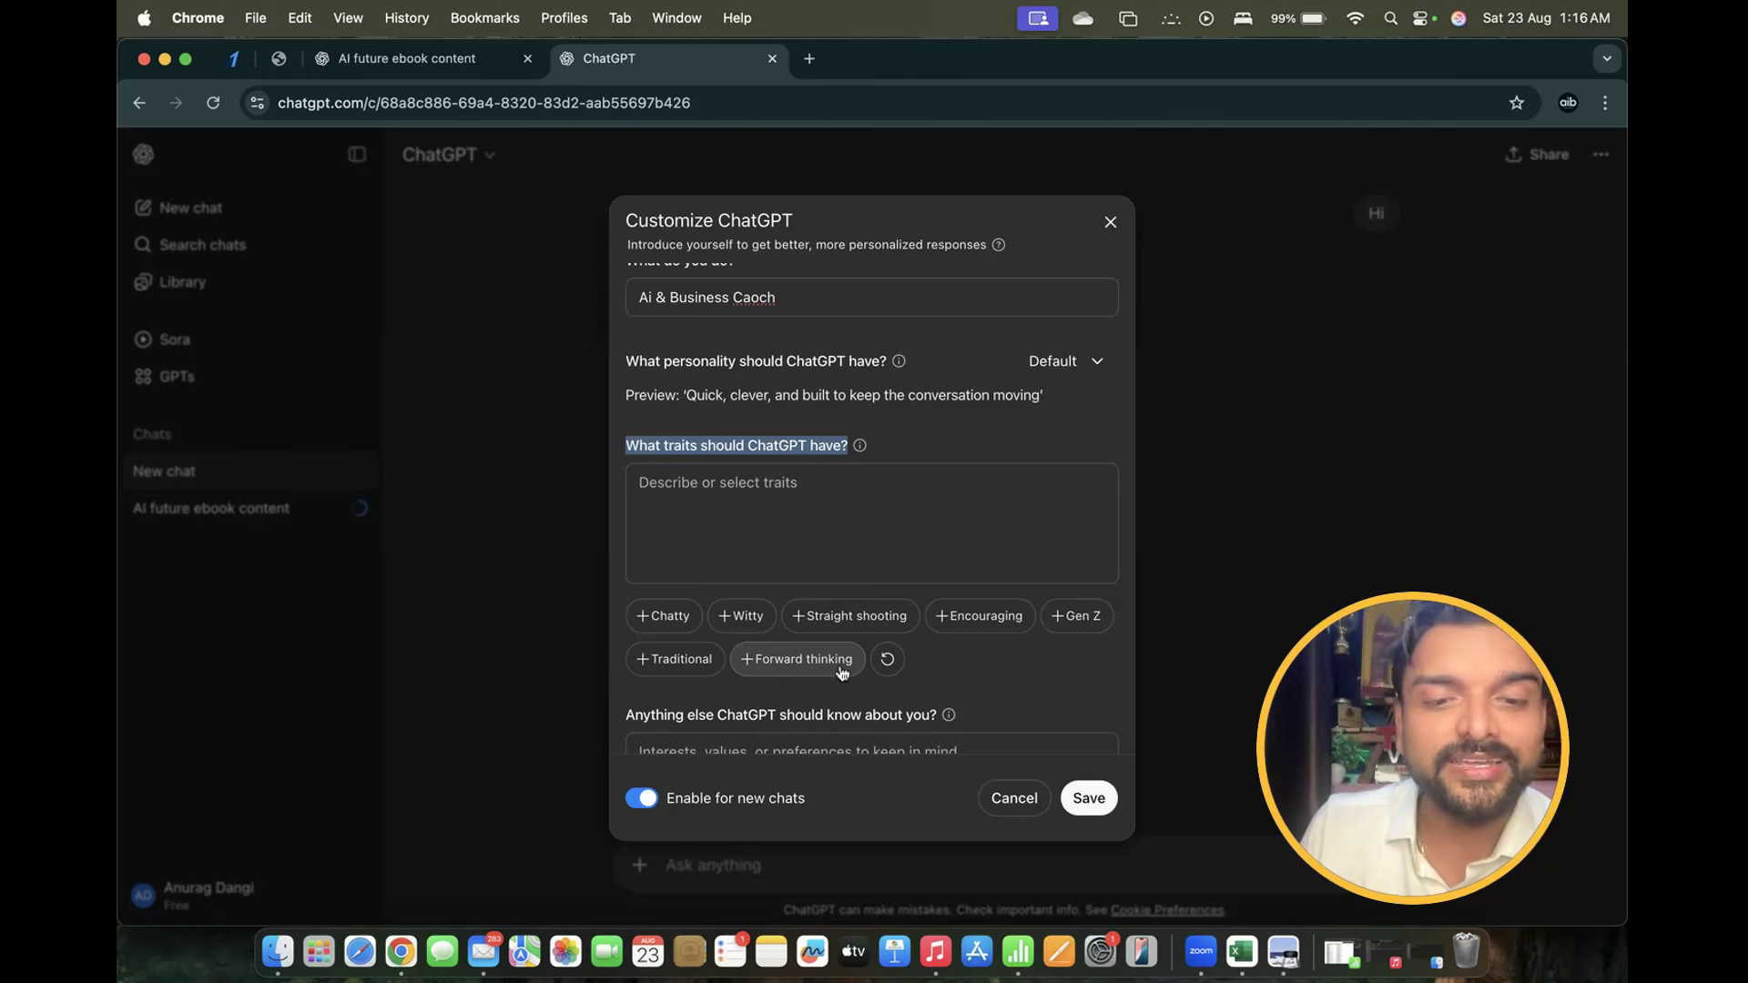
pyautogui.scroll(-3, 865, 664)
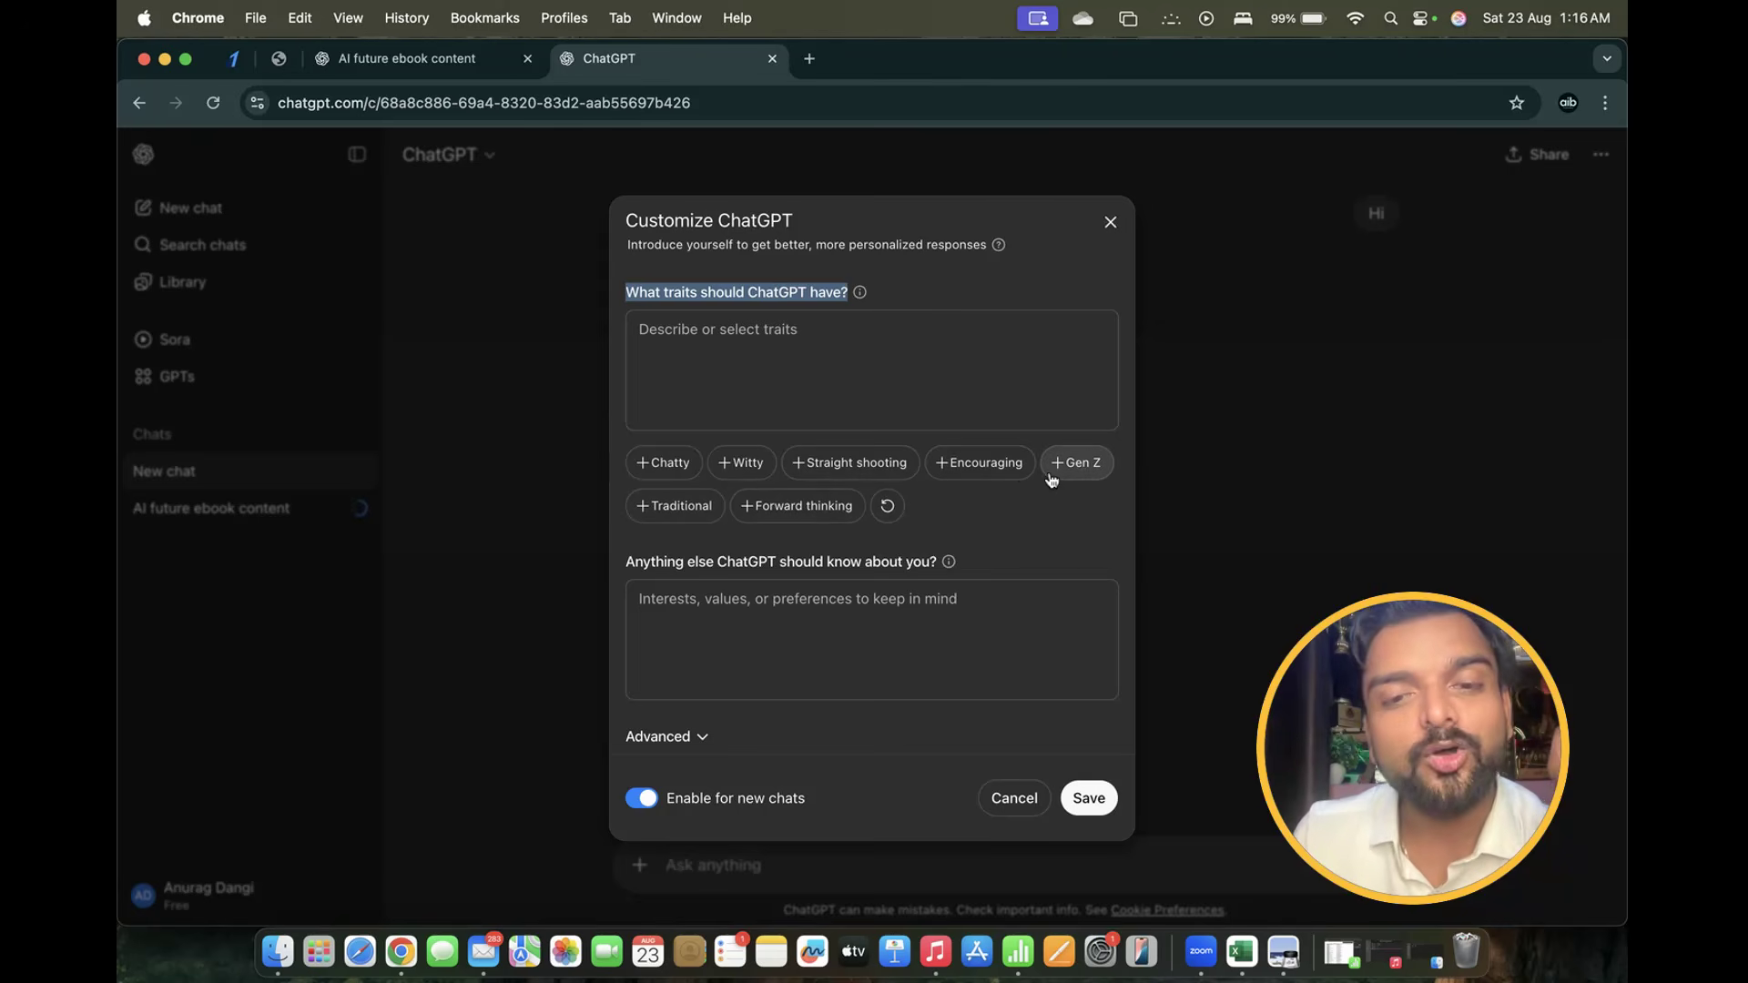
pyautogui.click(742, 464)
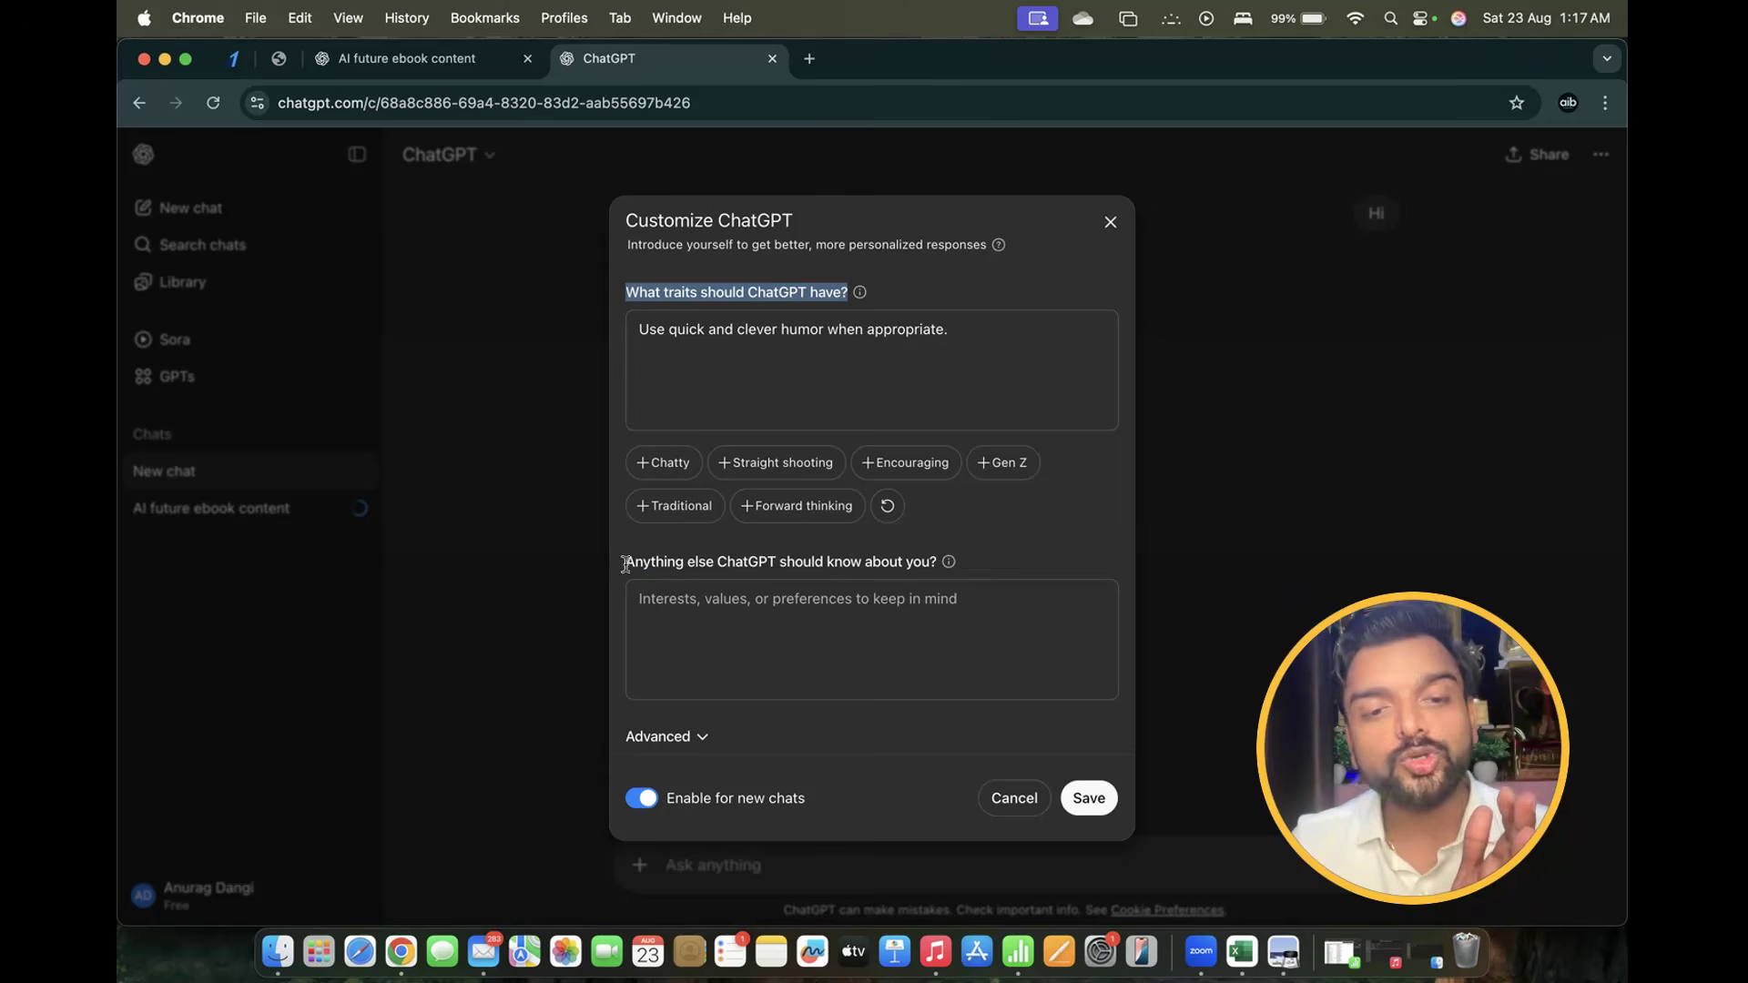
# Place the cursor in the 'Anything else' box, then open a new browser tab
pyautogui.moveTo(626, 562); pyautogui.dragTo(1041, 558)
pyautogui.click(1038, 556)
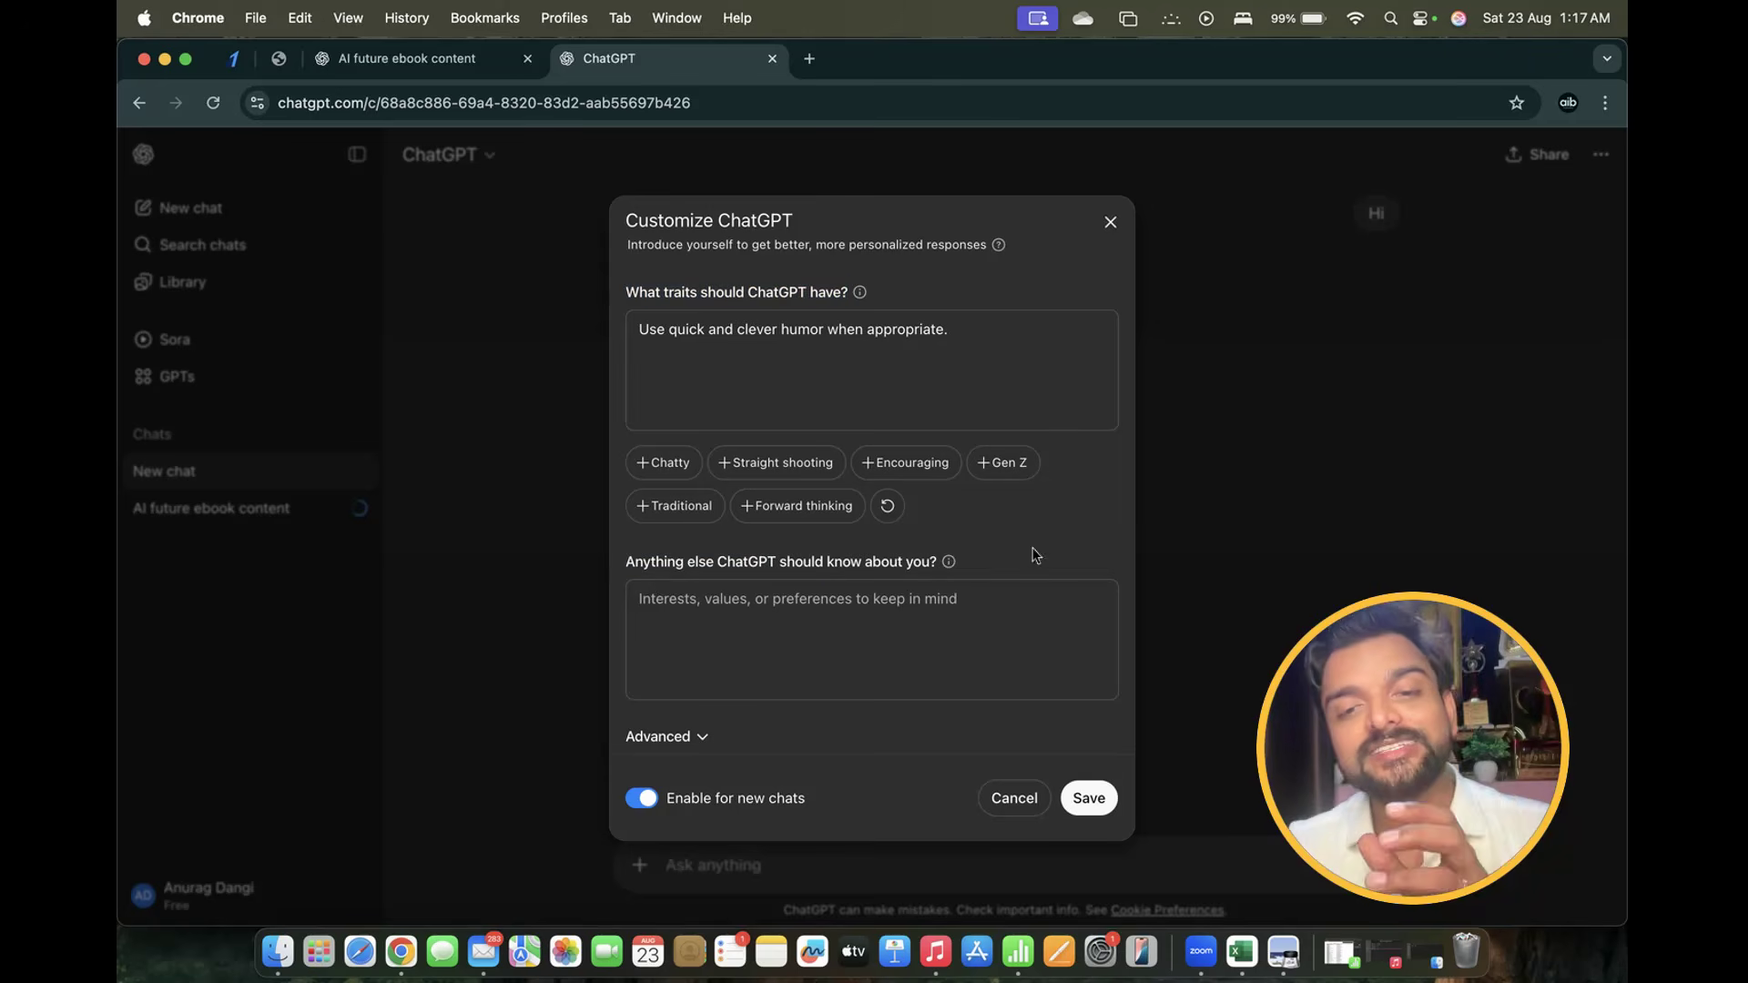
pyautogui.click(678, 607)
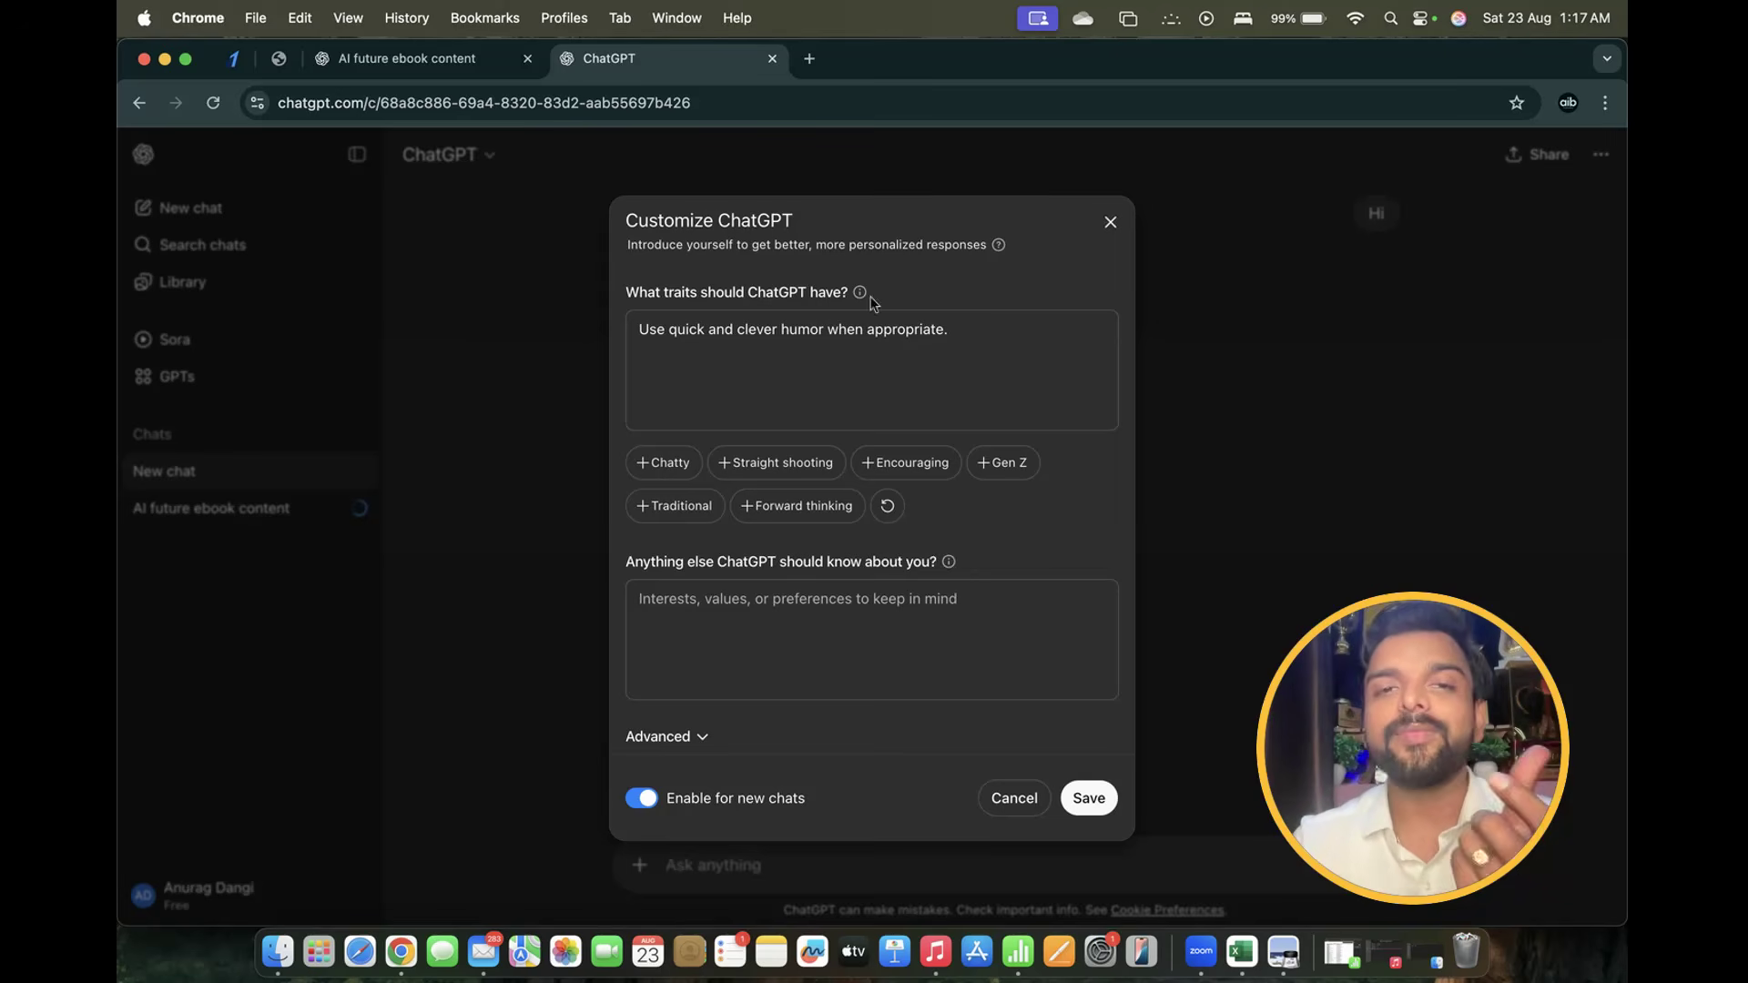
pyautogui.click(809, 59)
# Search Google for 'chat gpt' and open the official ChatGPT site
pyautogui.write('chat')
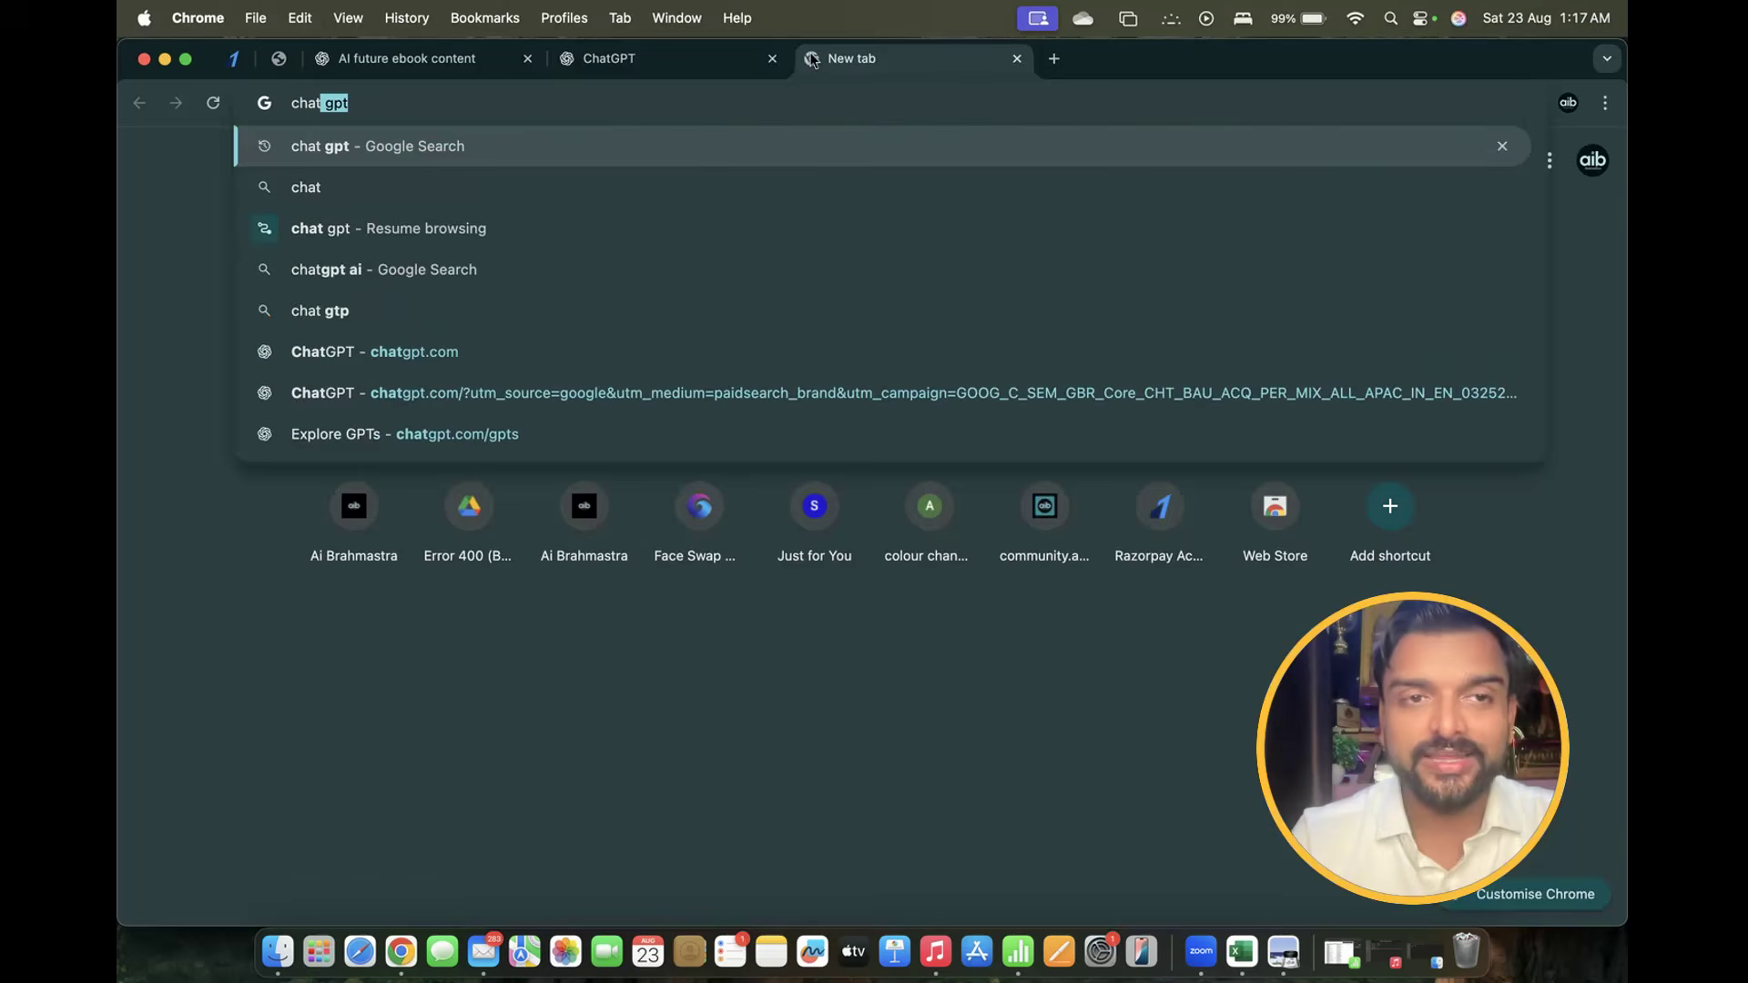
pyautogui.press('Return')
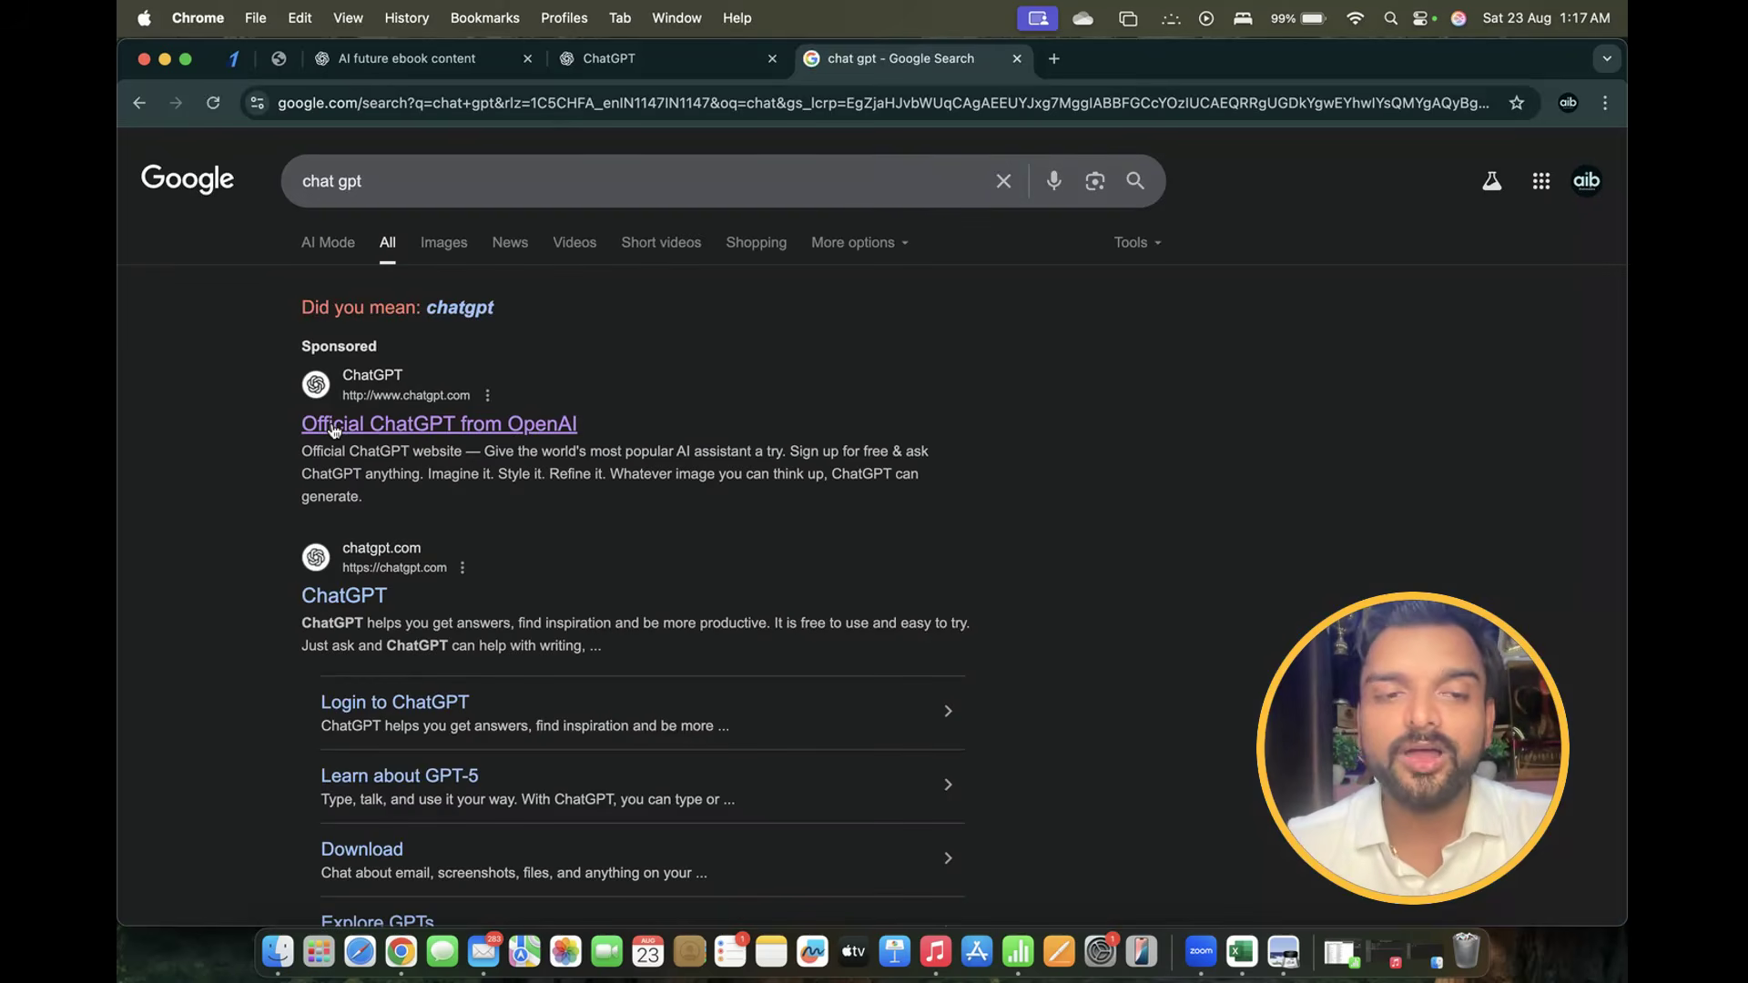
pyautogui.click(310, 430)
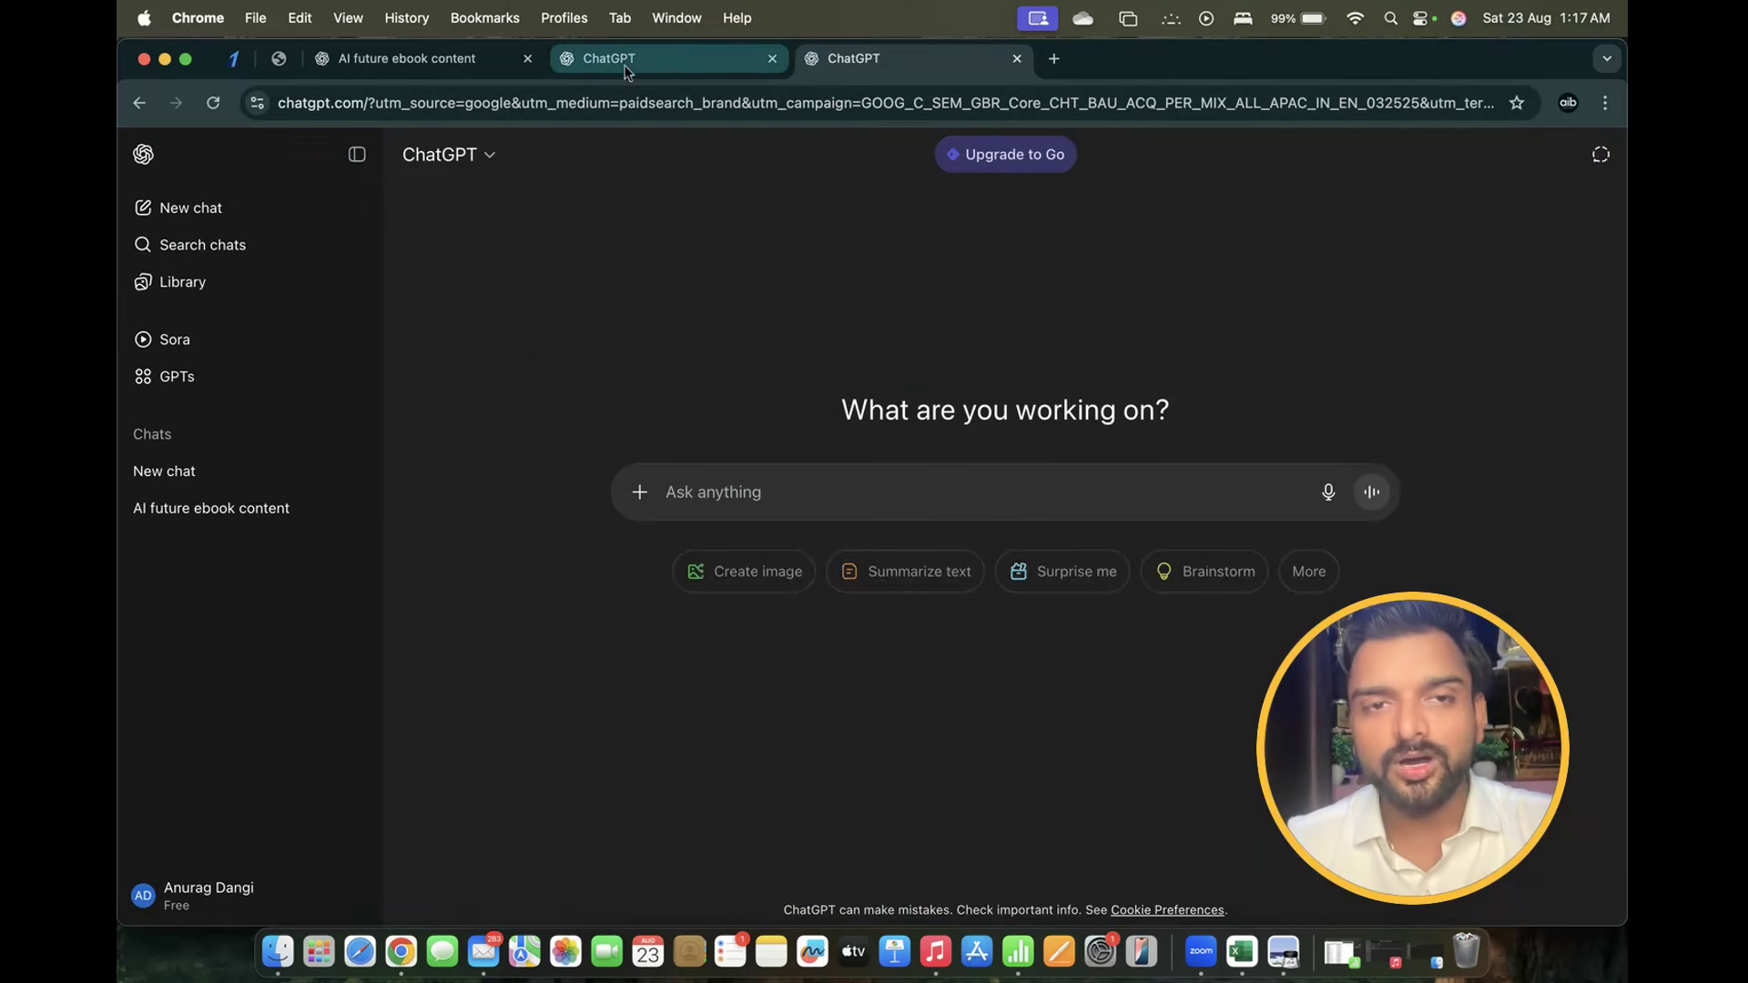
# Draft a Hinglish request for custom information samples covering interests, values and preferences
pyautogui.write('ma')
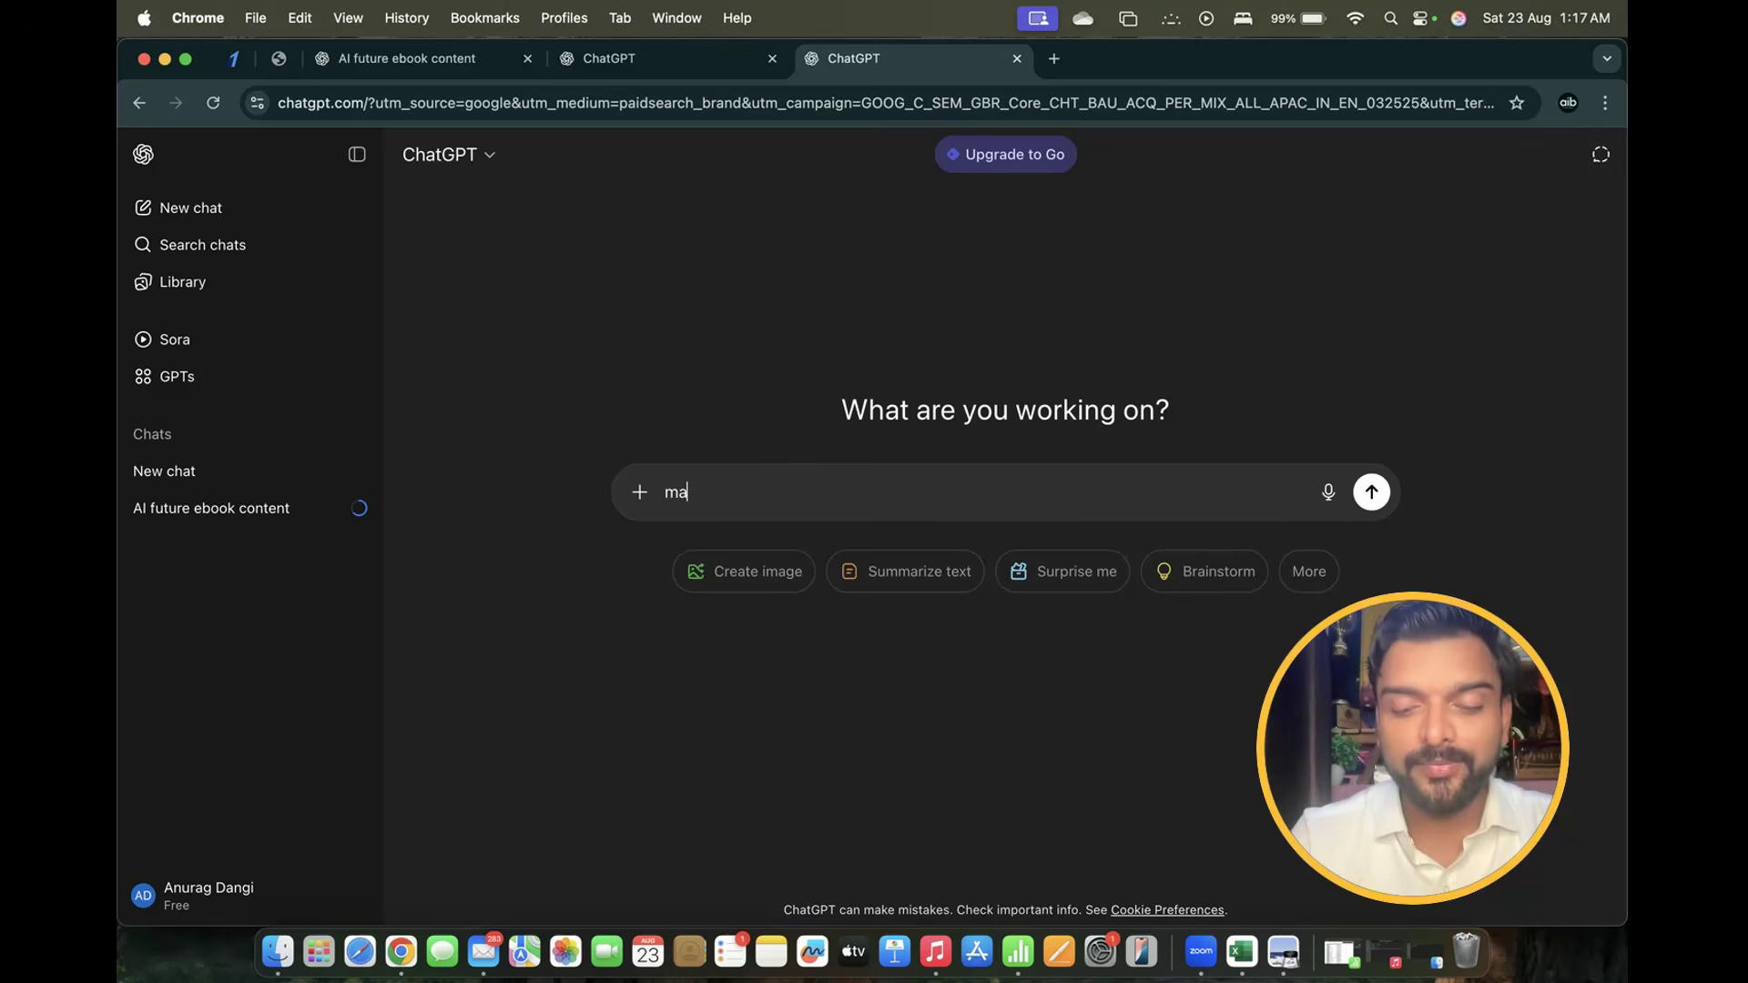
pyautogui.write('in chat ')
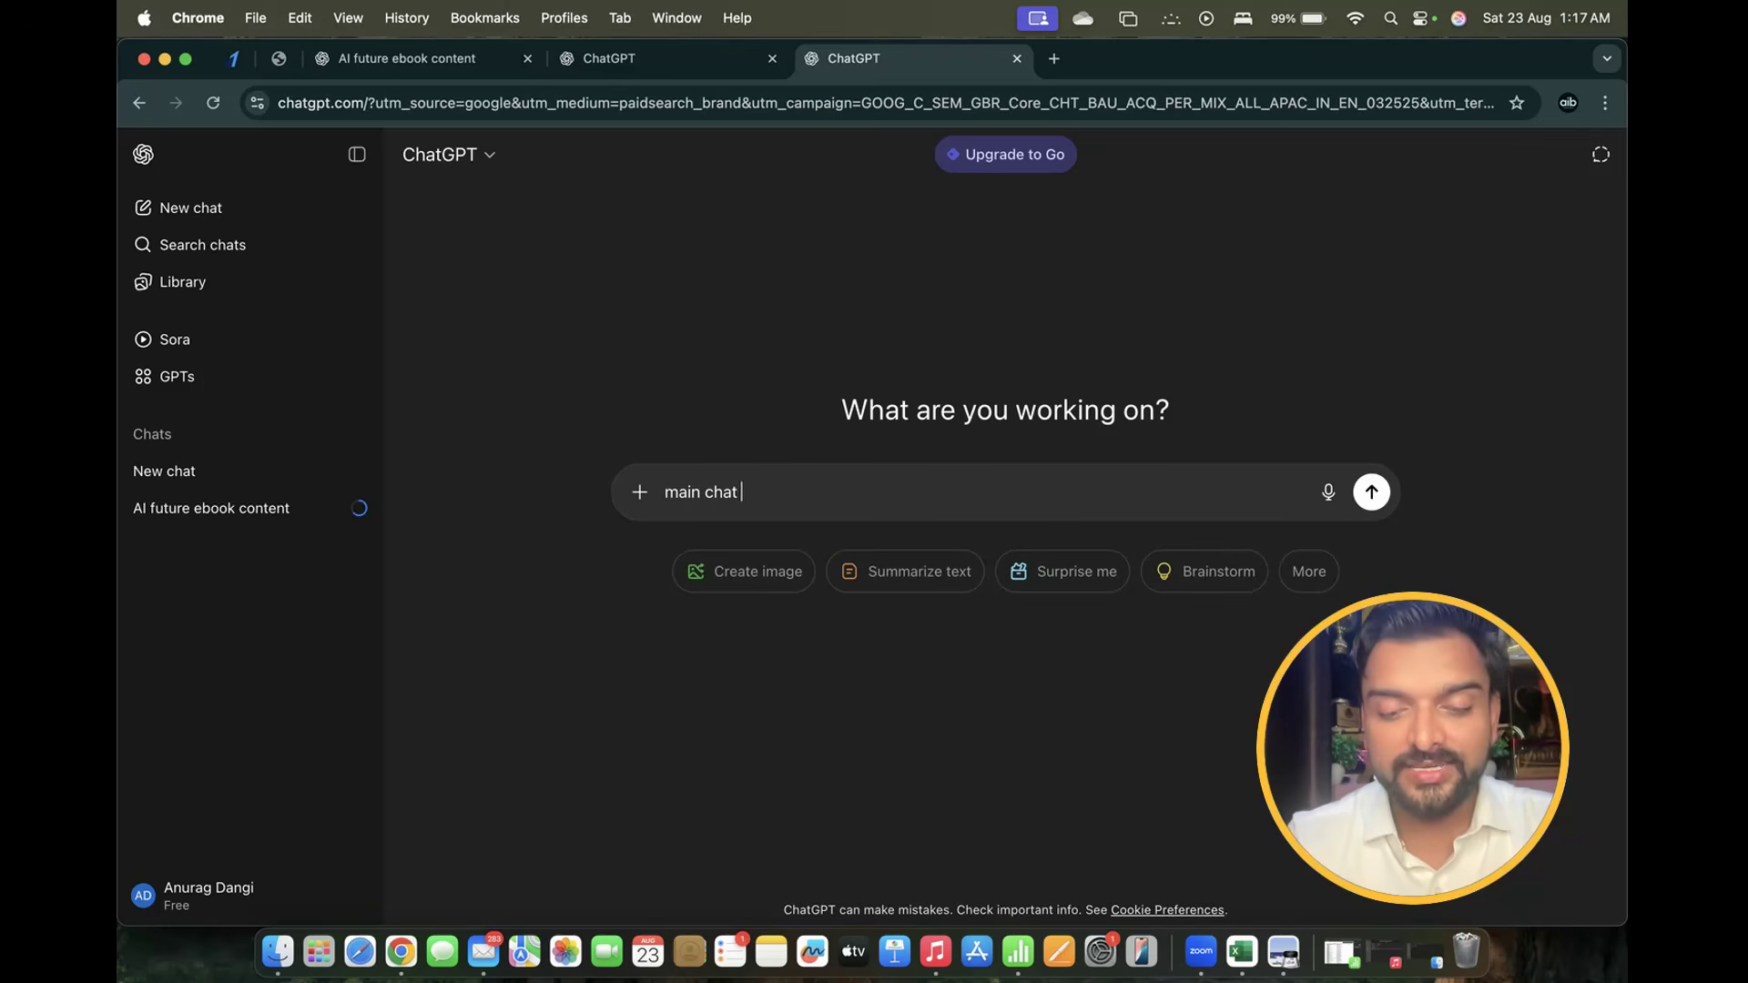
pyautogui.write('gpt ko a')
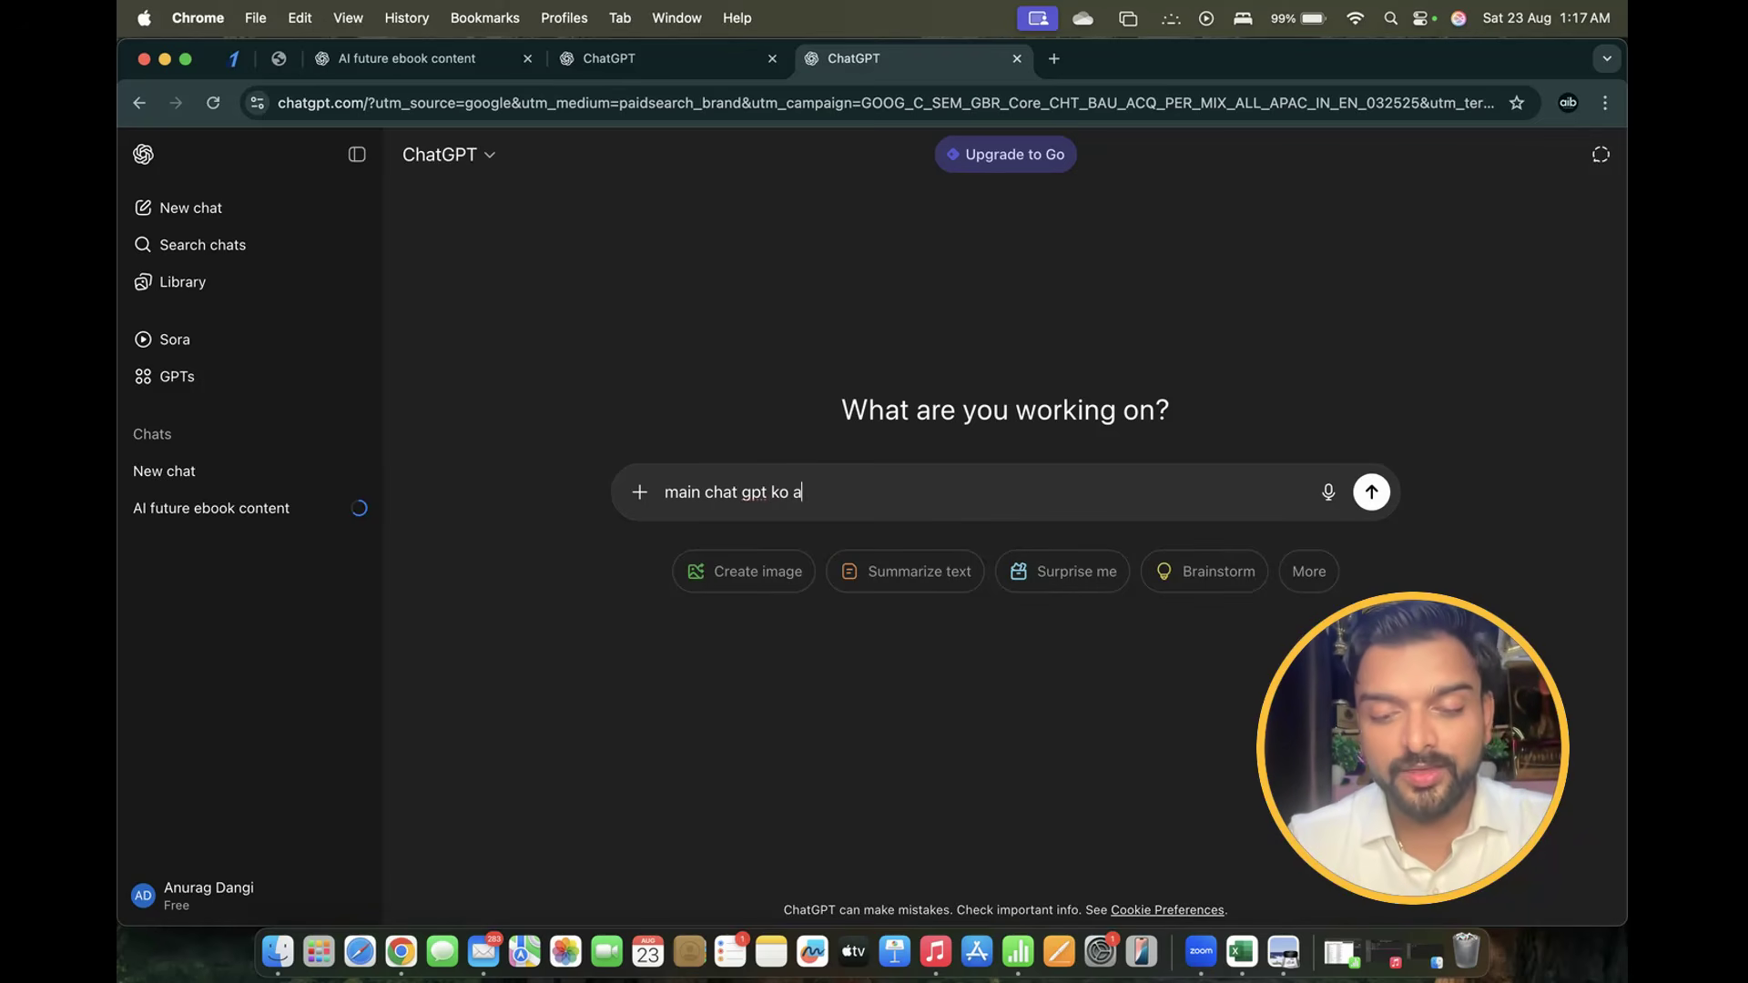
pyautogui.write('pne bare me ')
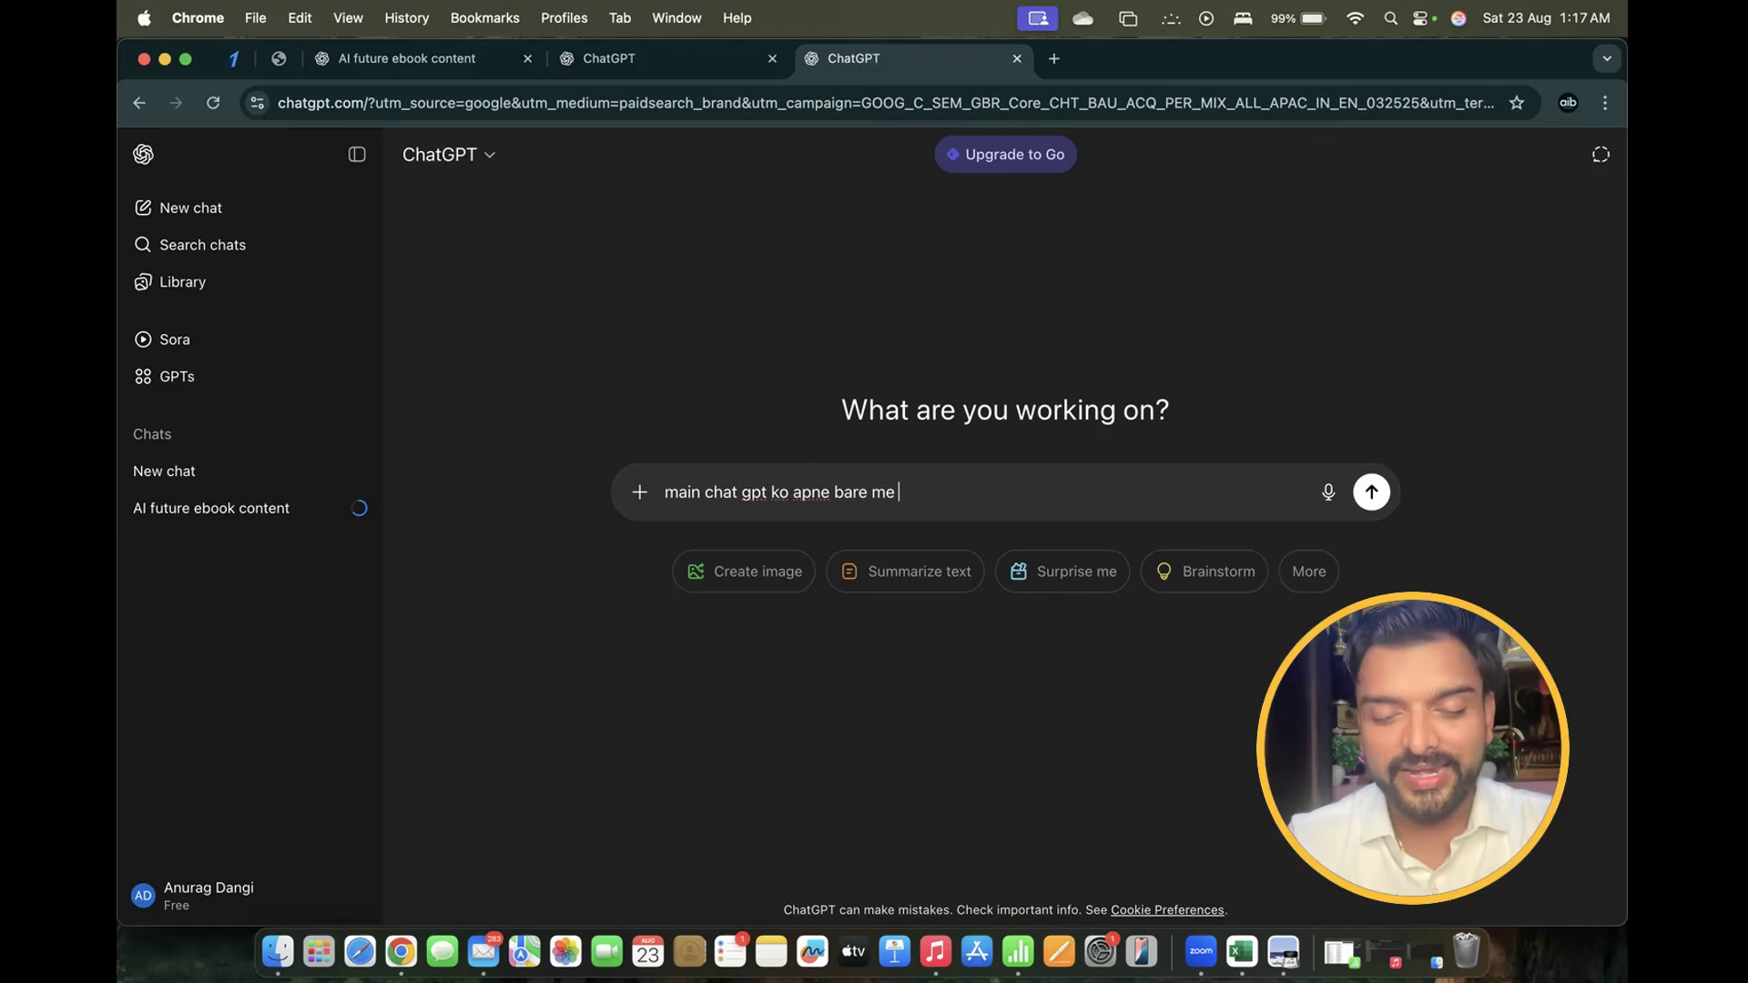
pyautogui.write('custom inf')
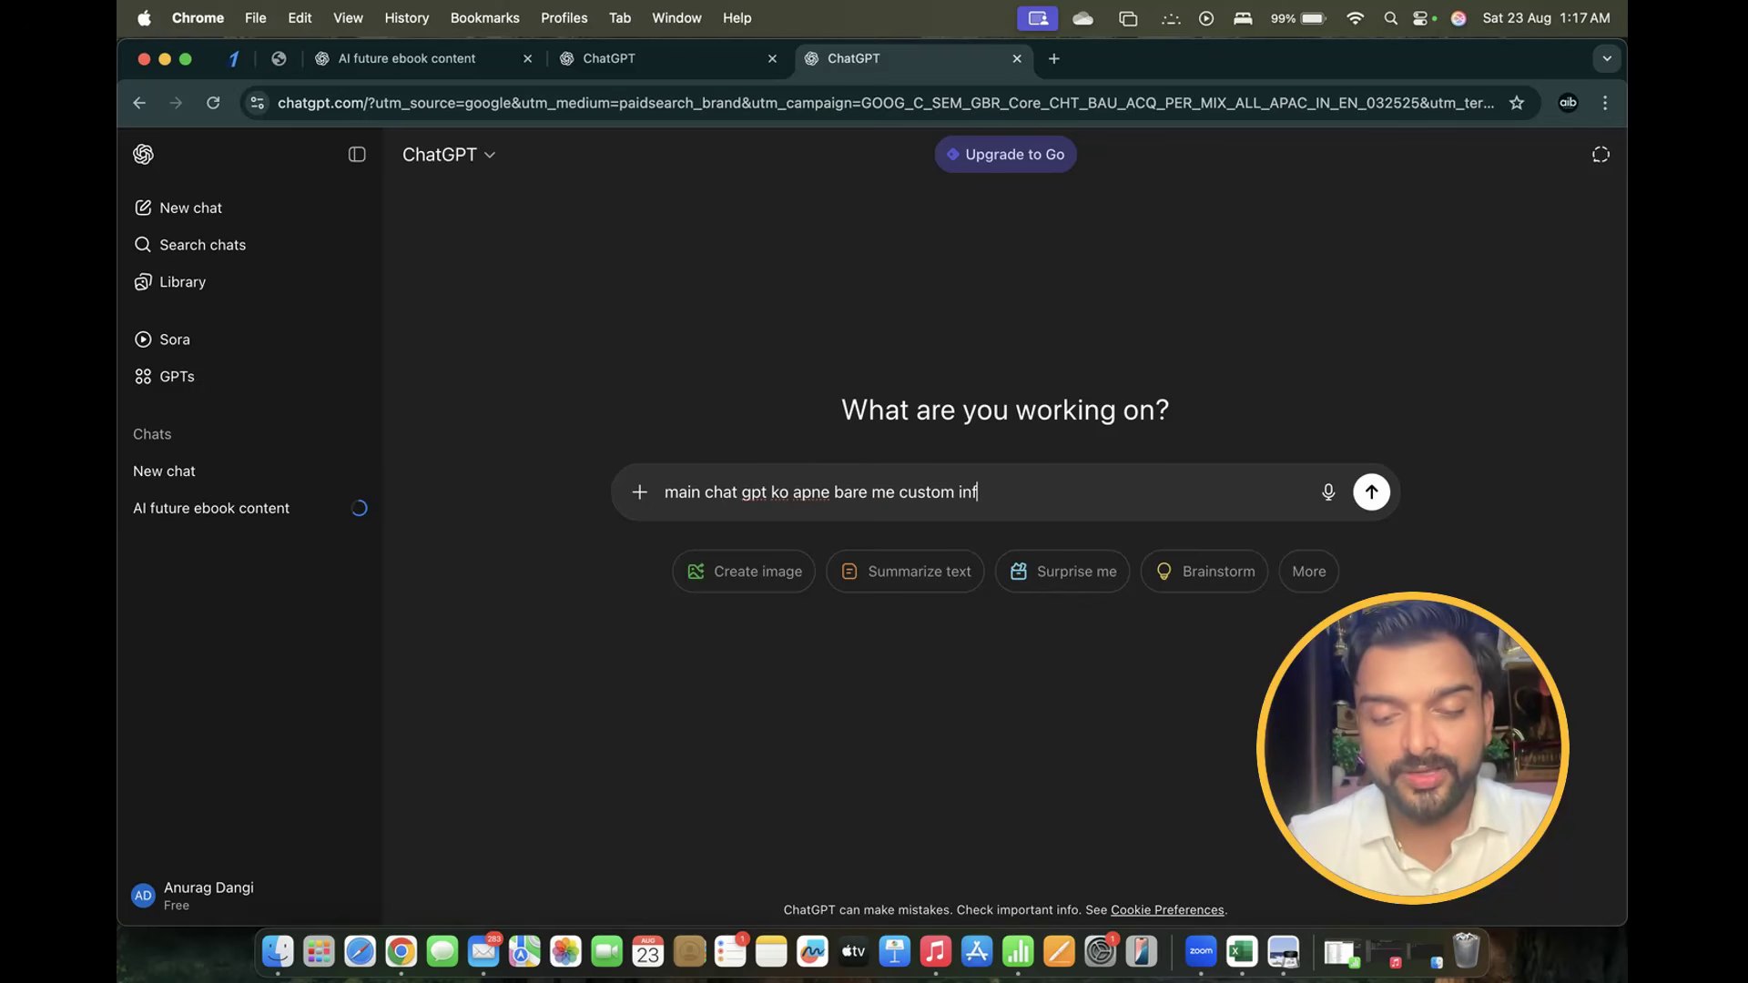
pyautogui.write('ormation dena chaht')
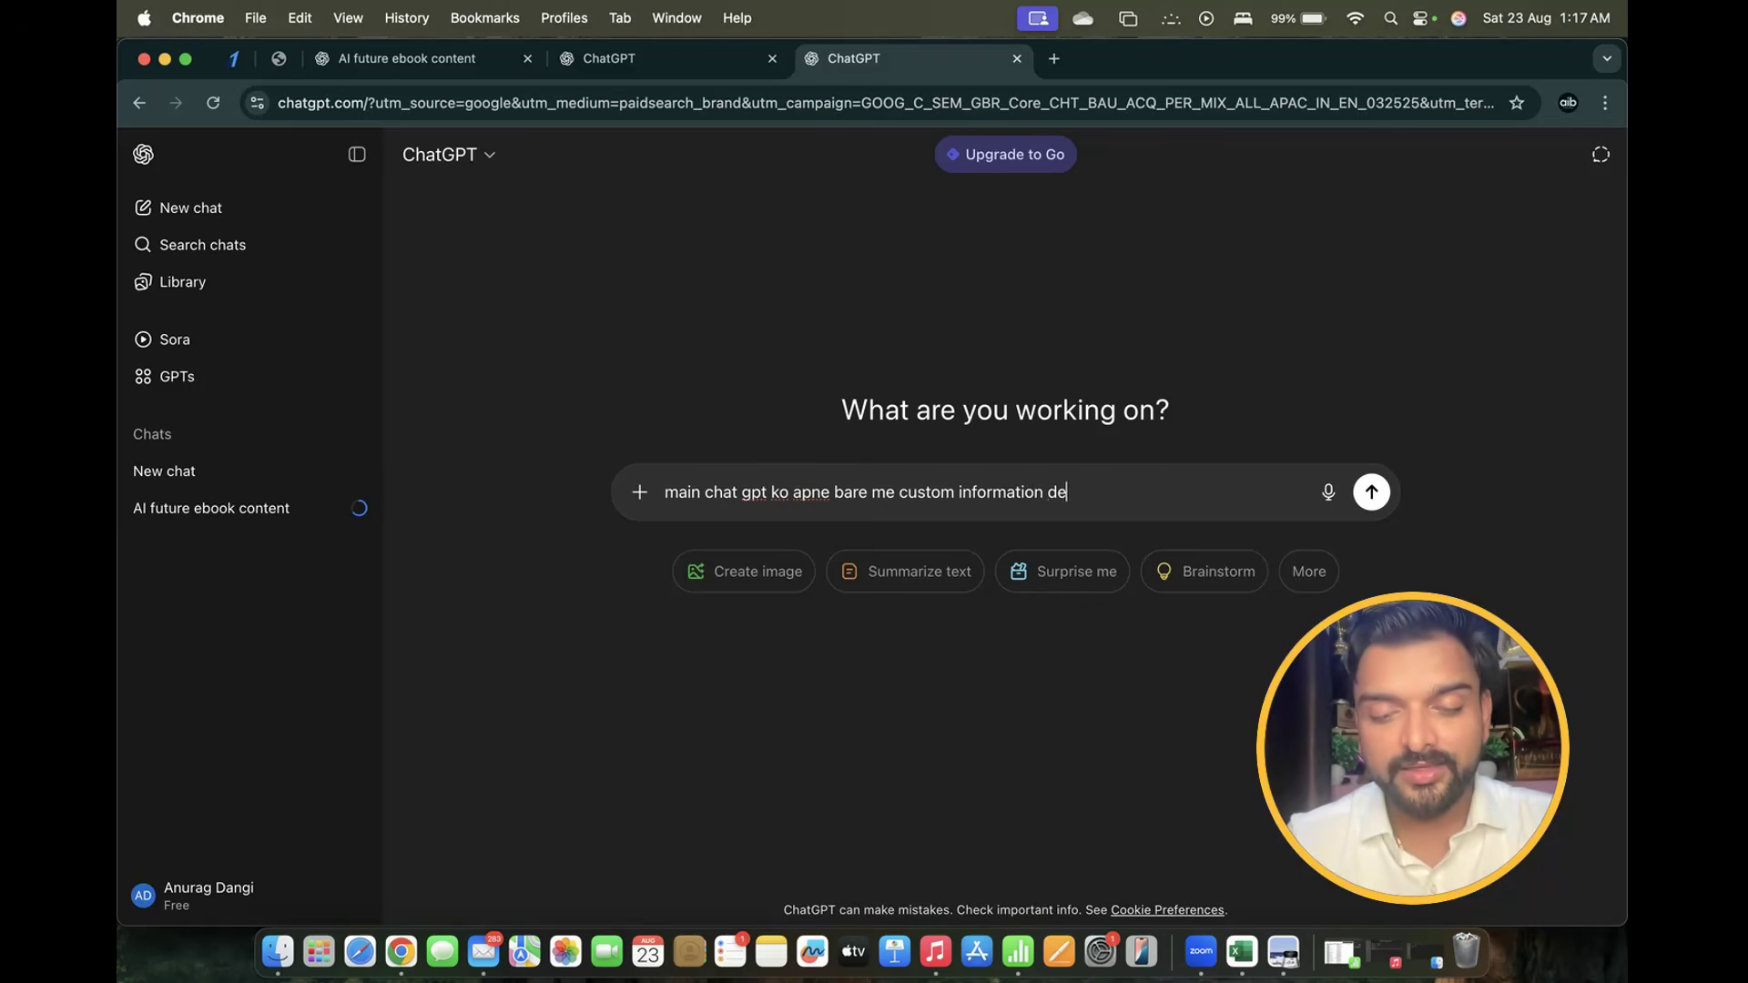
pyautogui.write('unjaise')
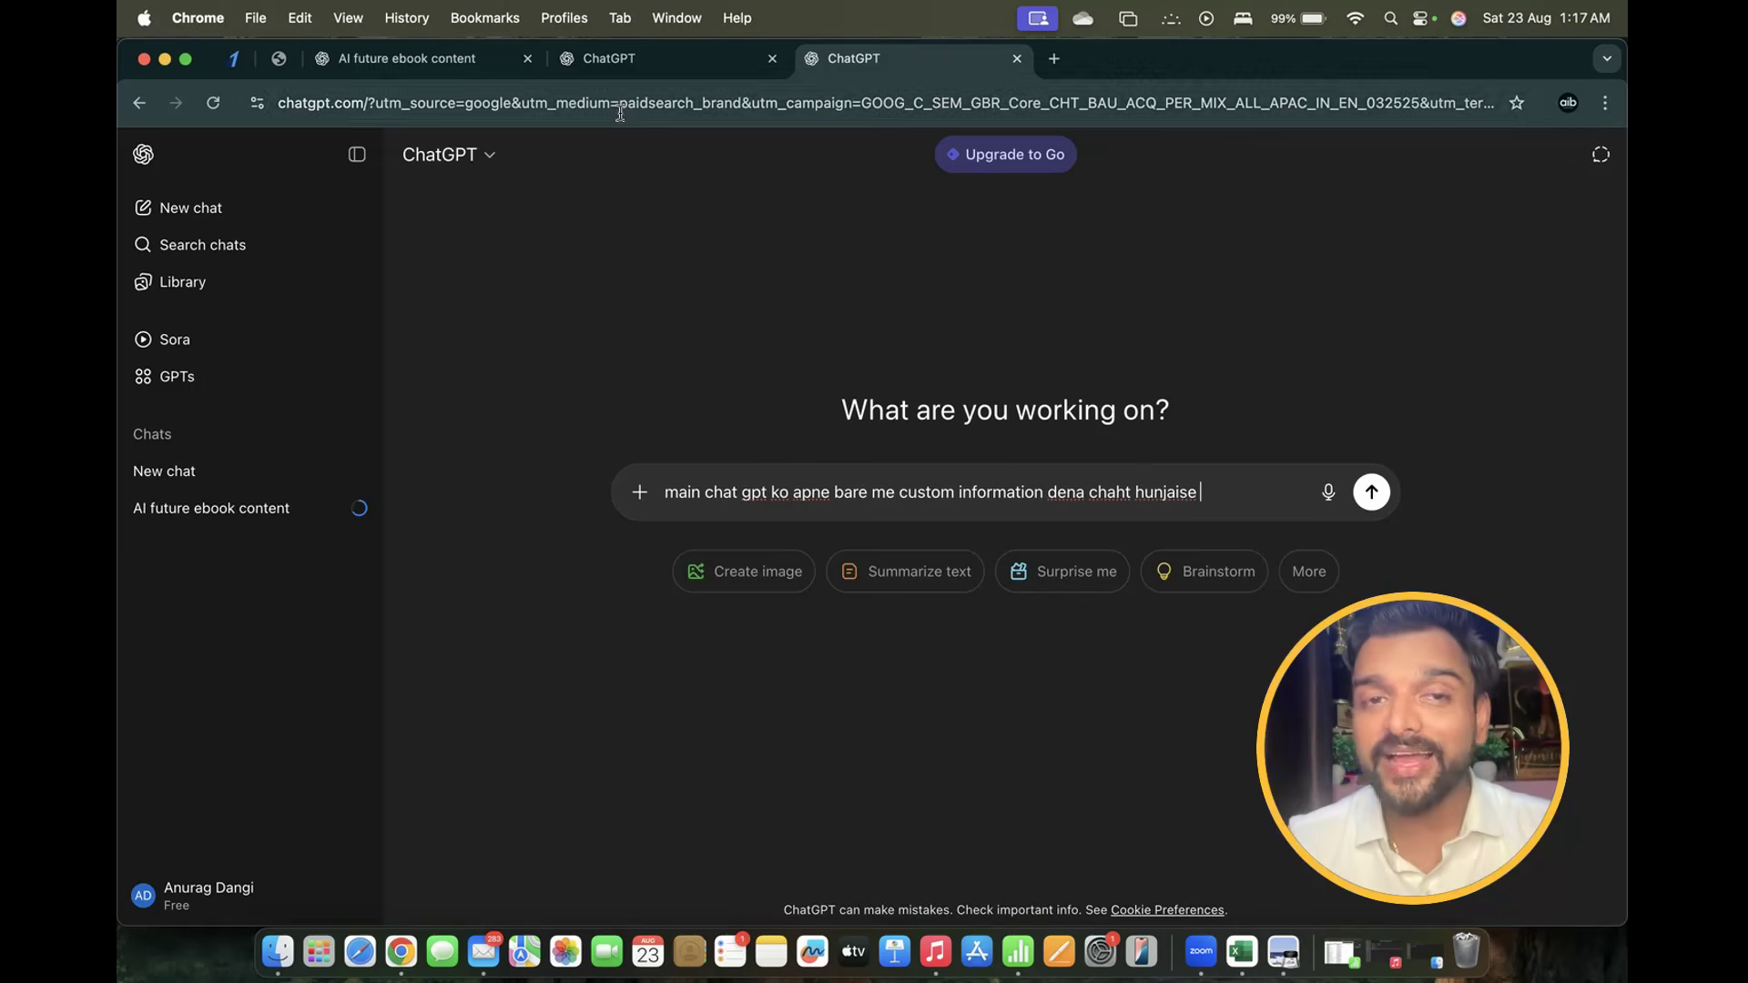
pyautogui.click(637, 58)
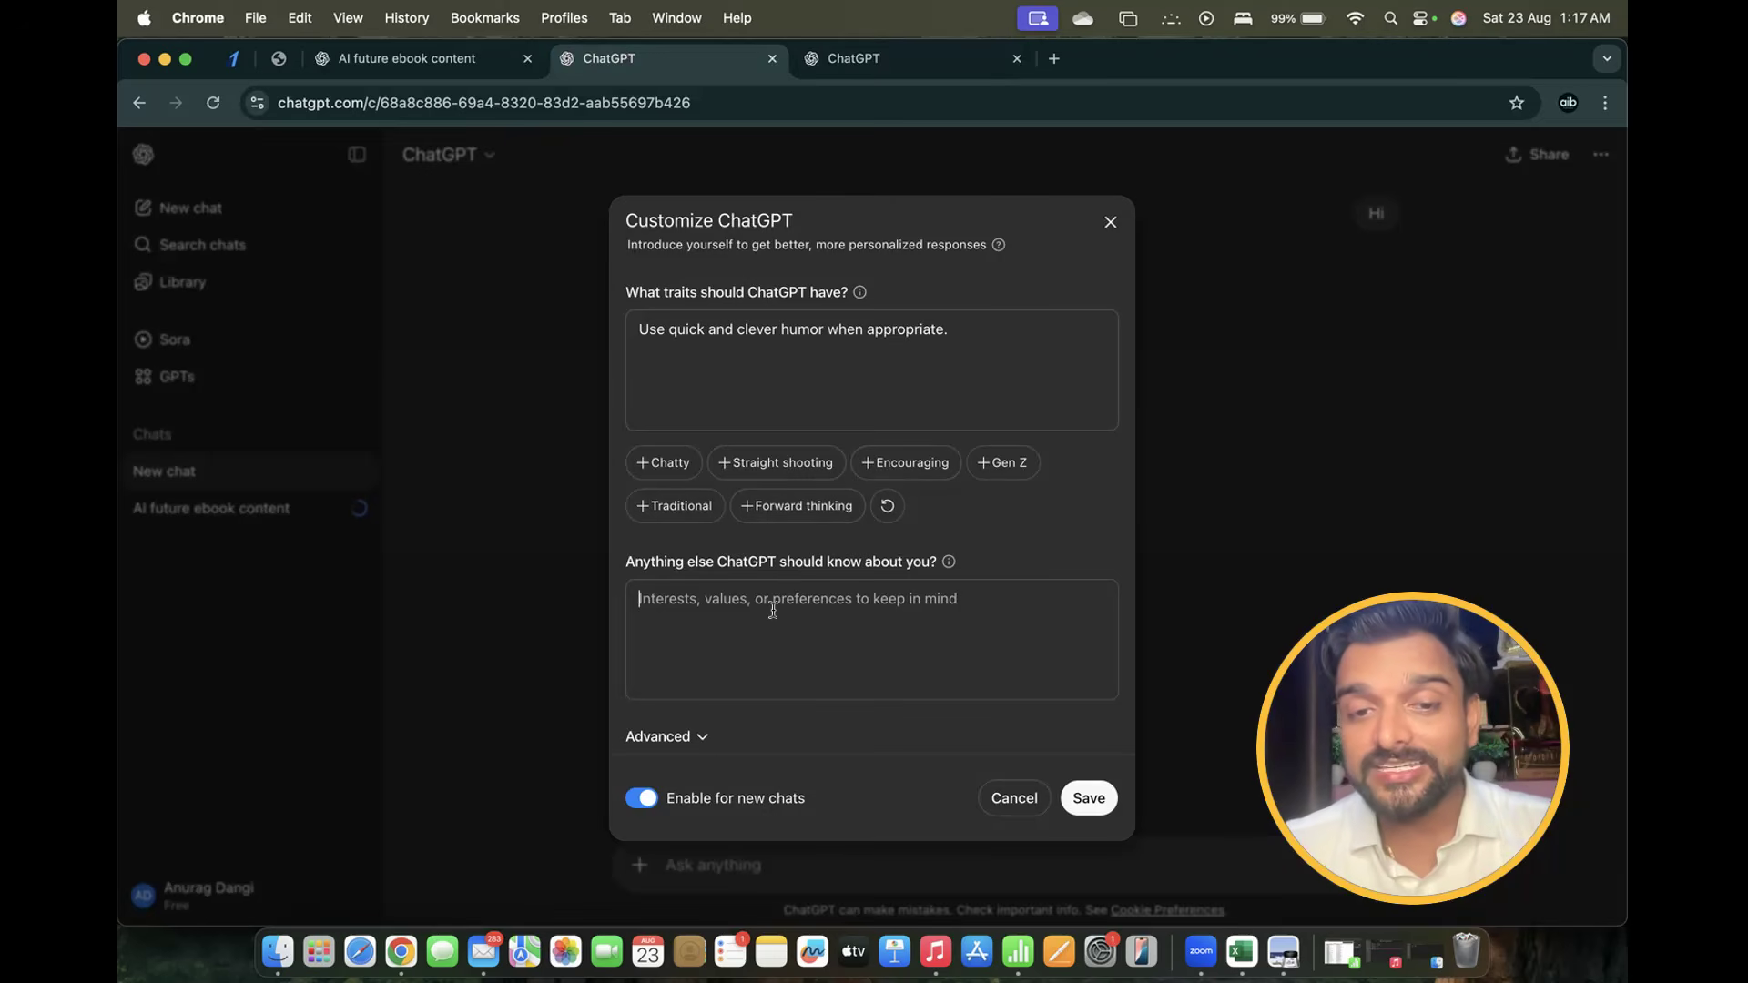
pyautogui.click(846, 60)
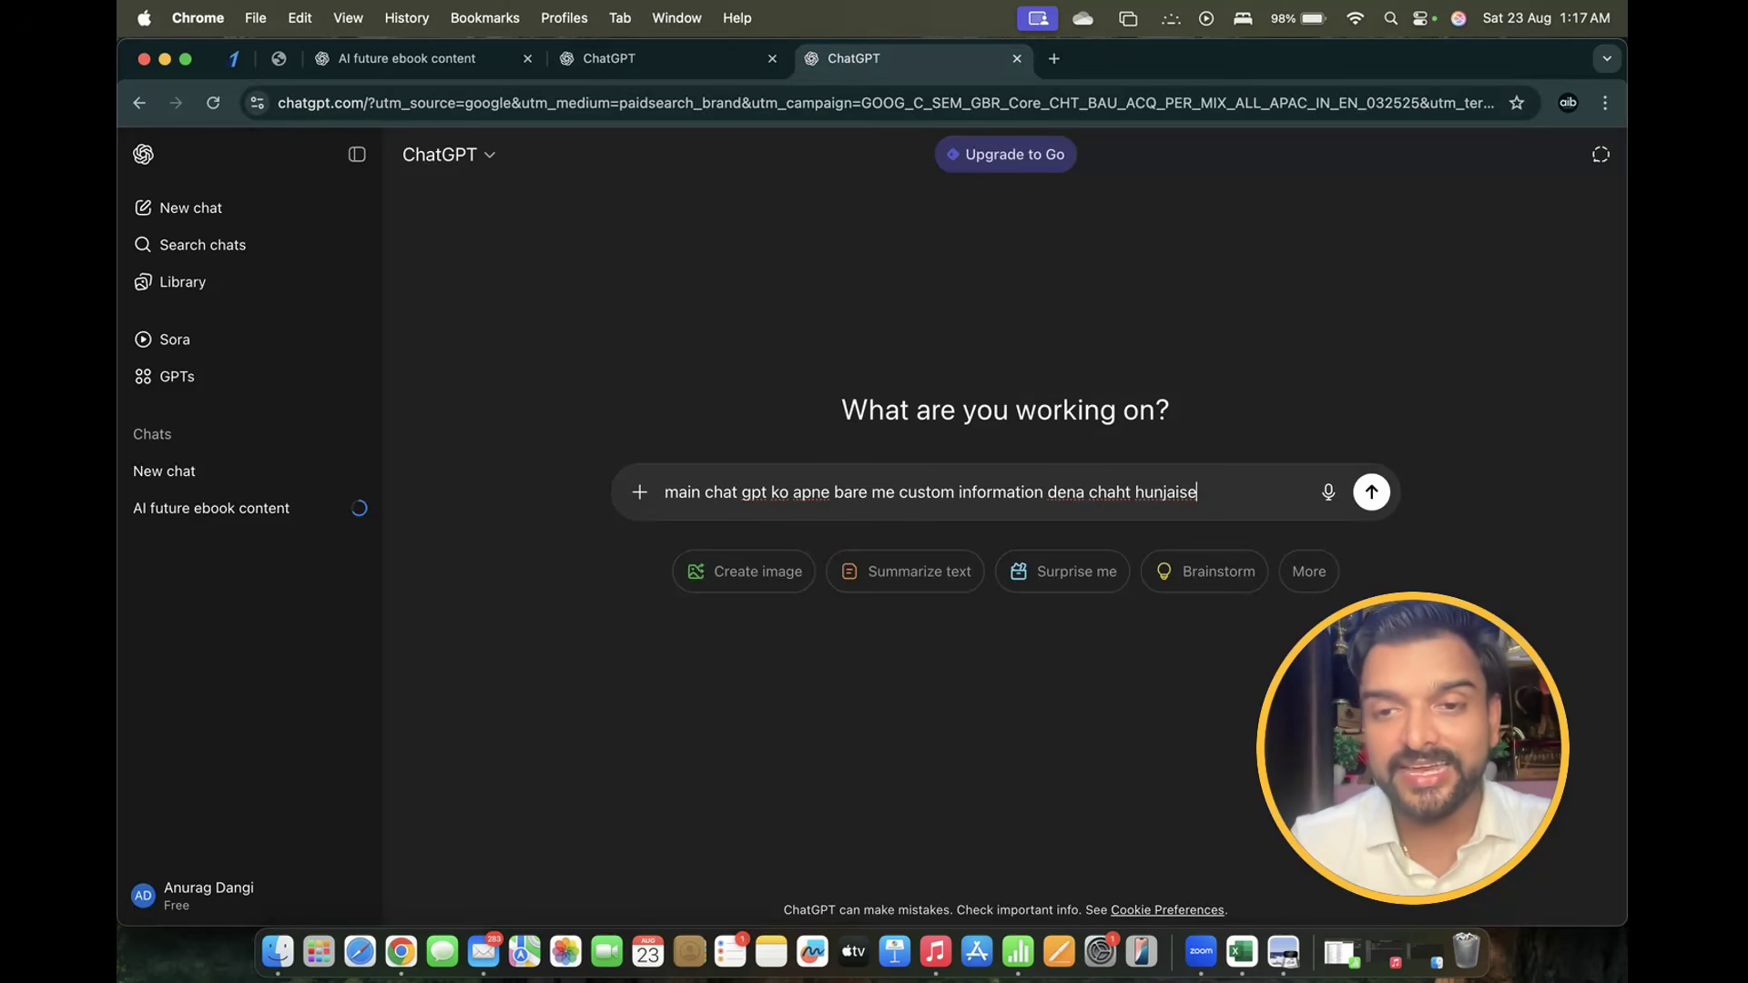
pyautogui.press('Left')
pyautogui.press('Left')
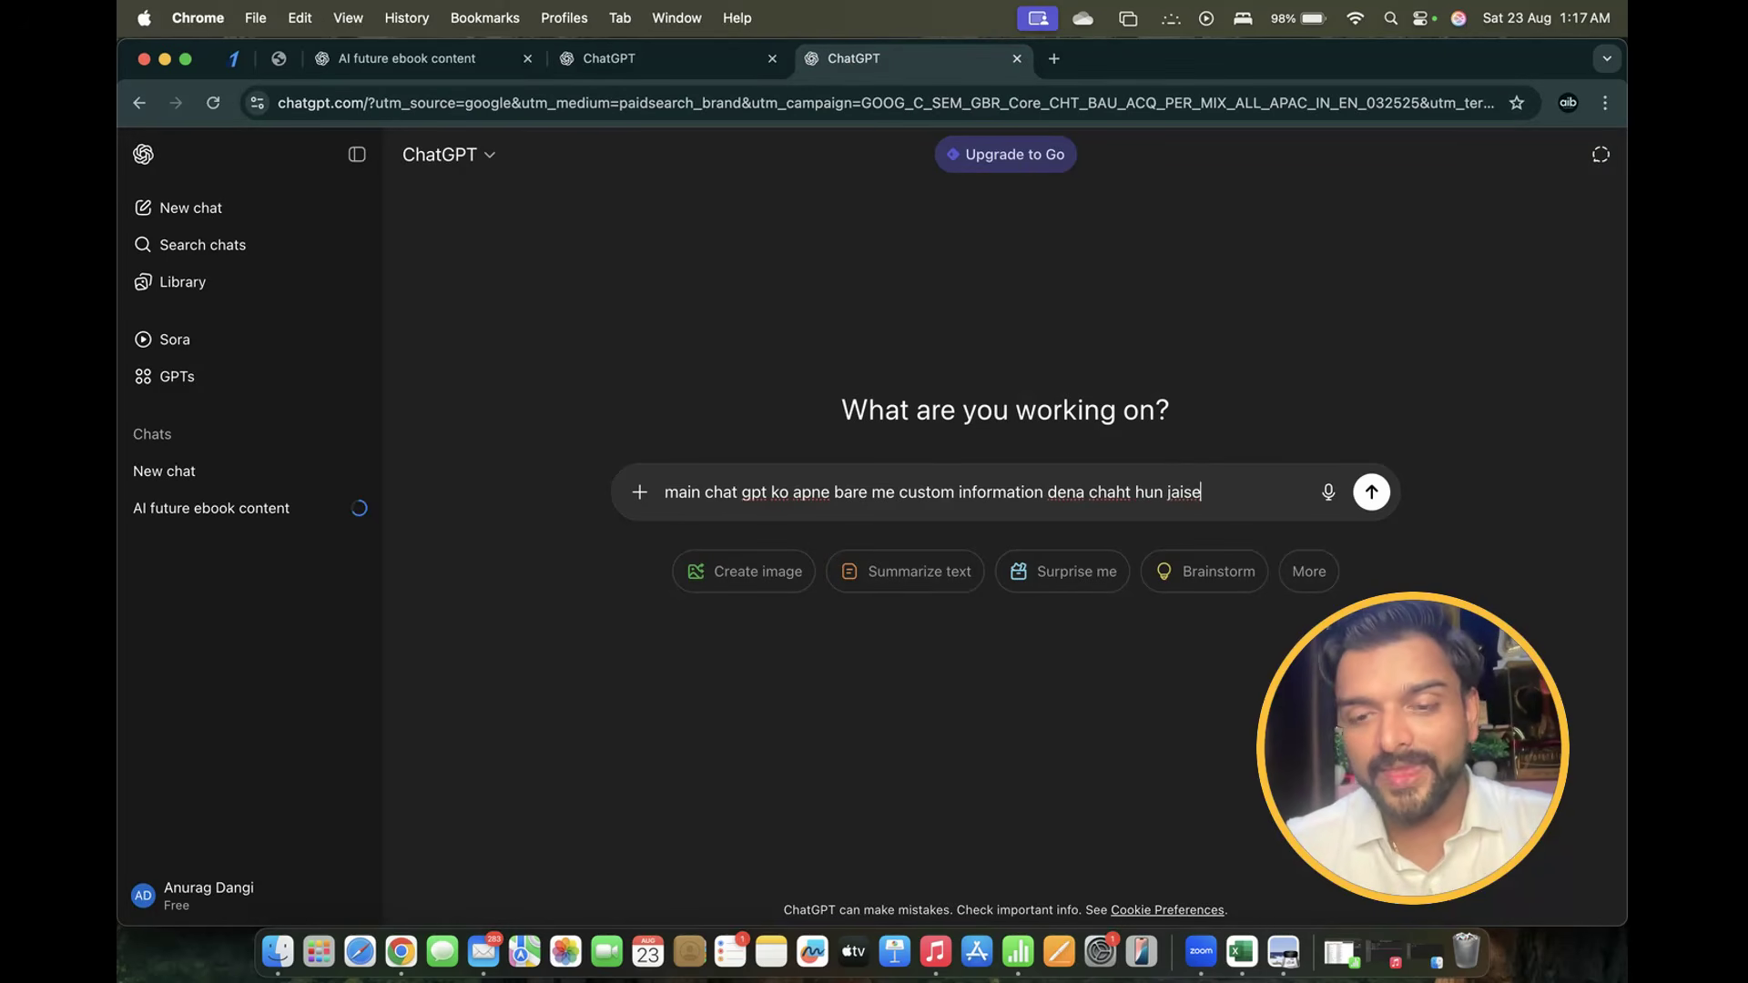
pyautogui.write('inte')
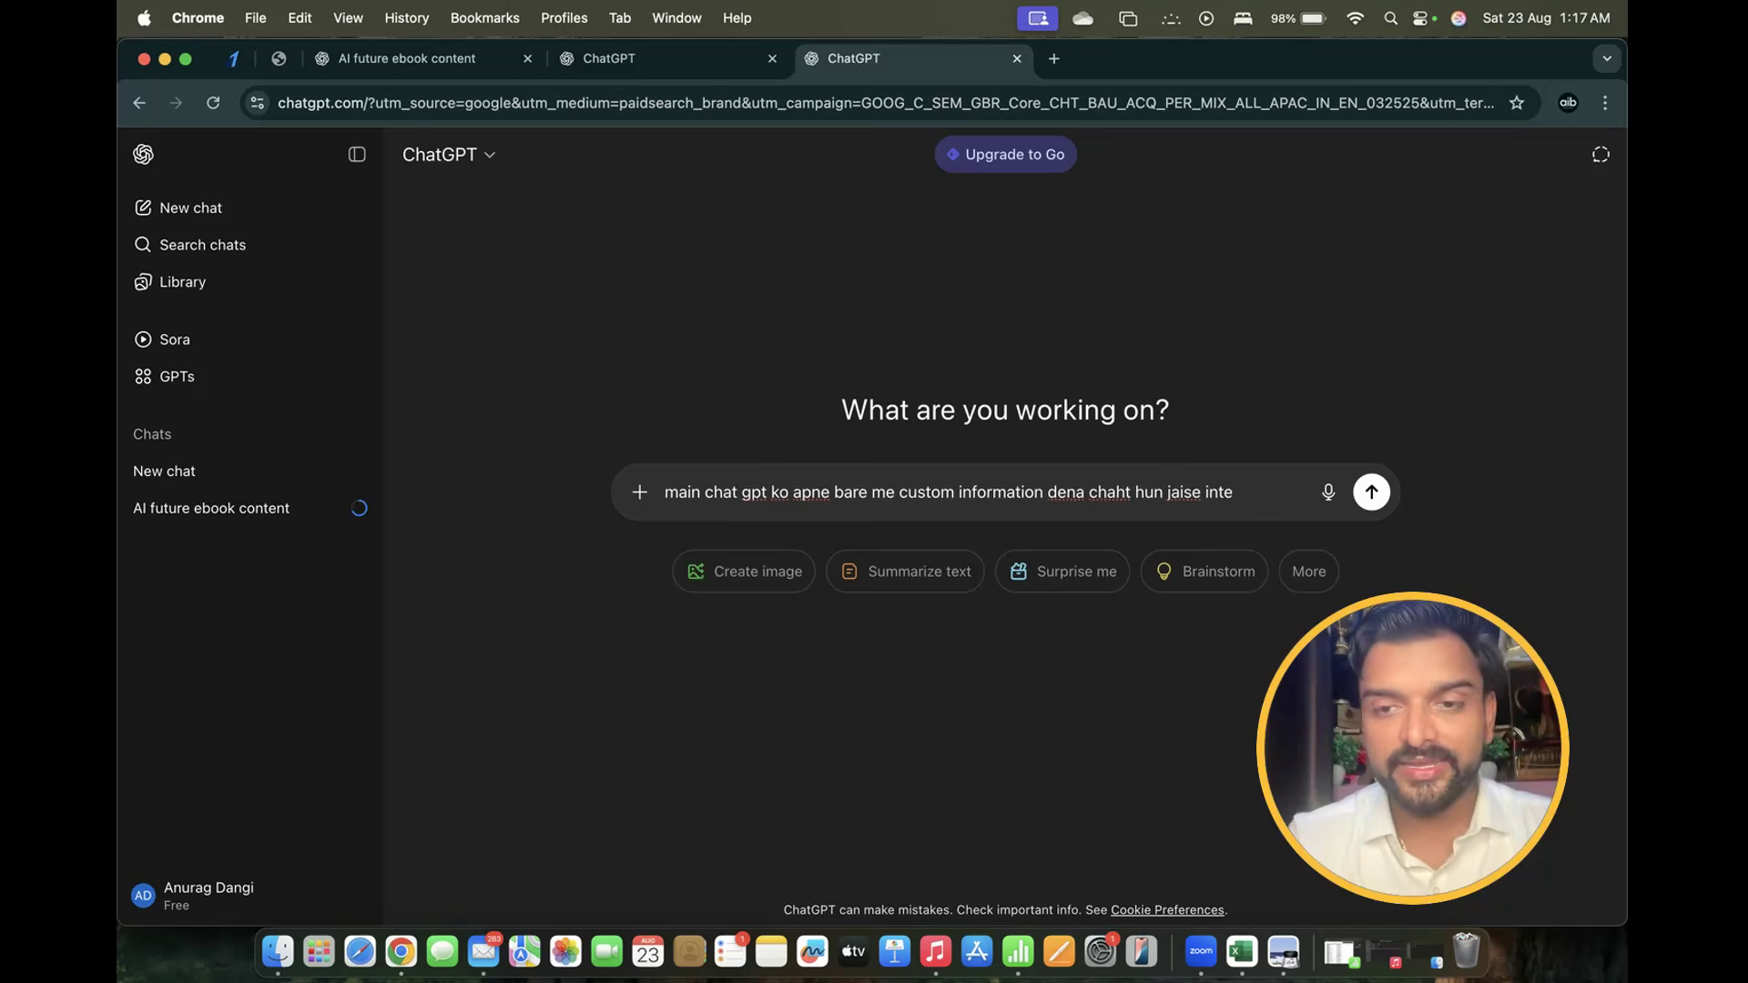
pyautogui.write('srest')
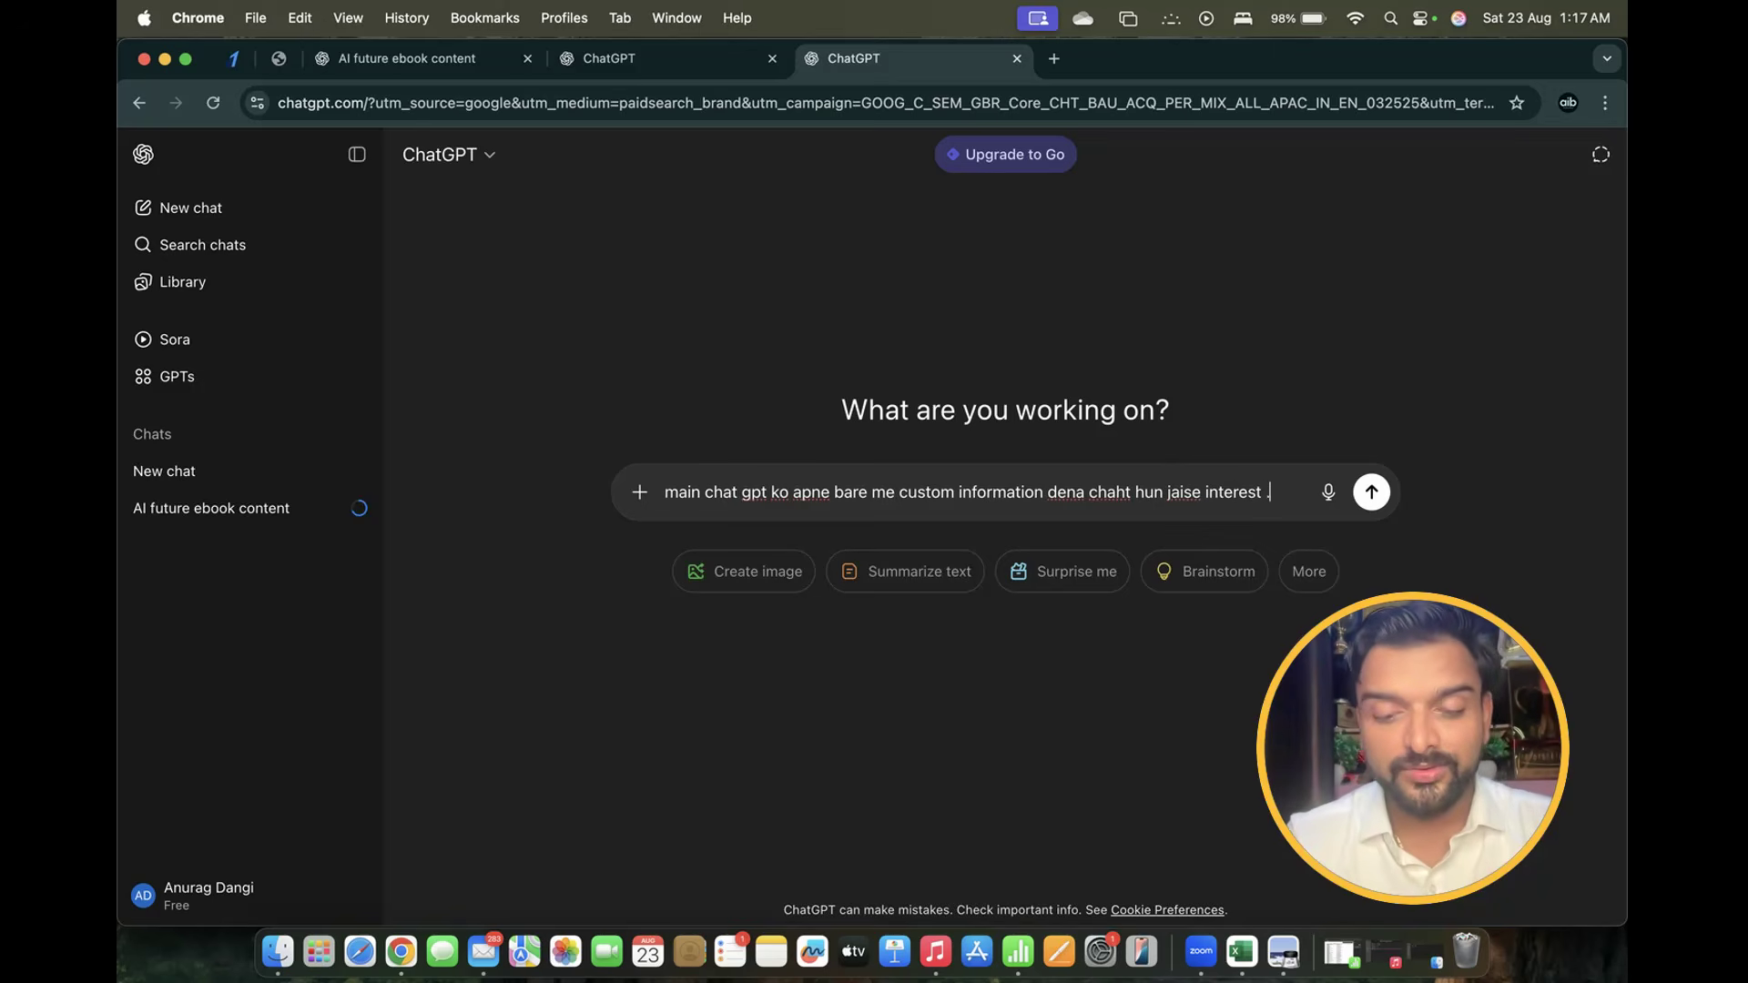
pyautogui.write(' , valu')
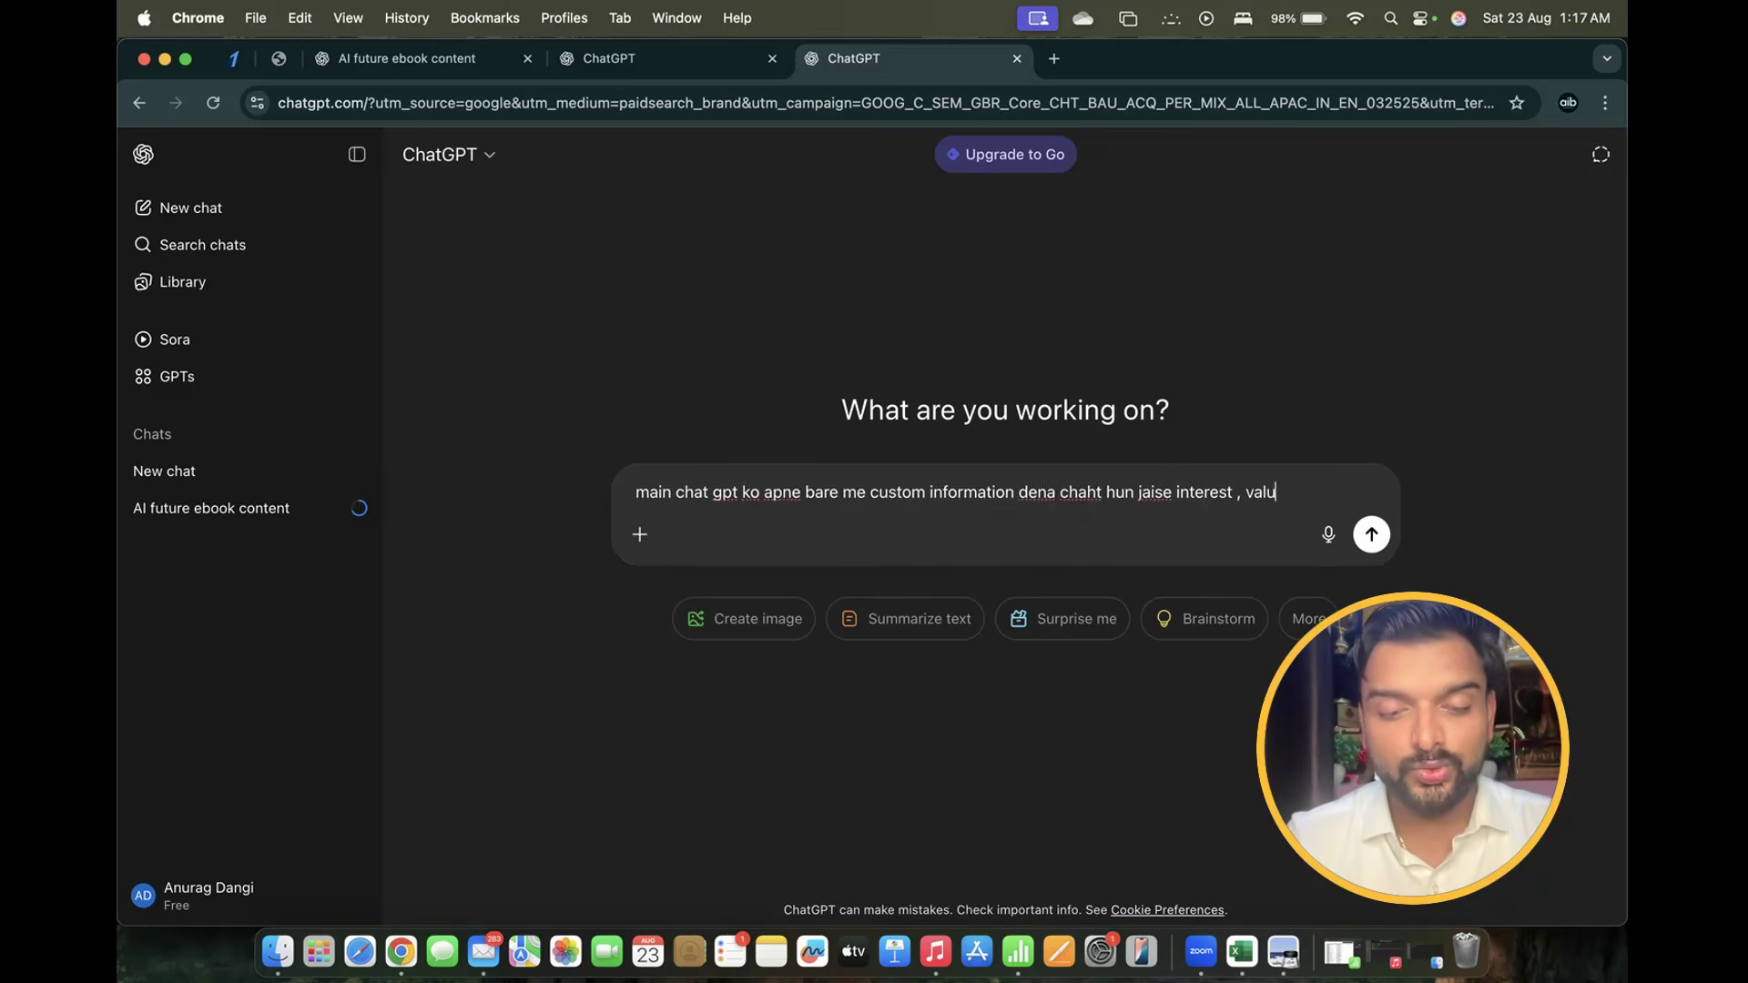
pyautogui.write('es and pref')
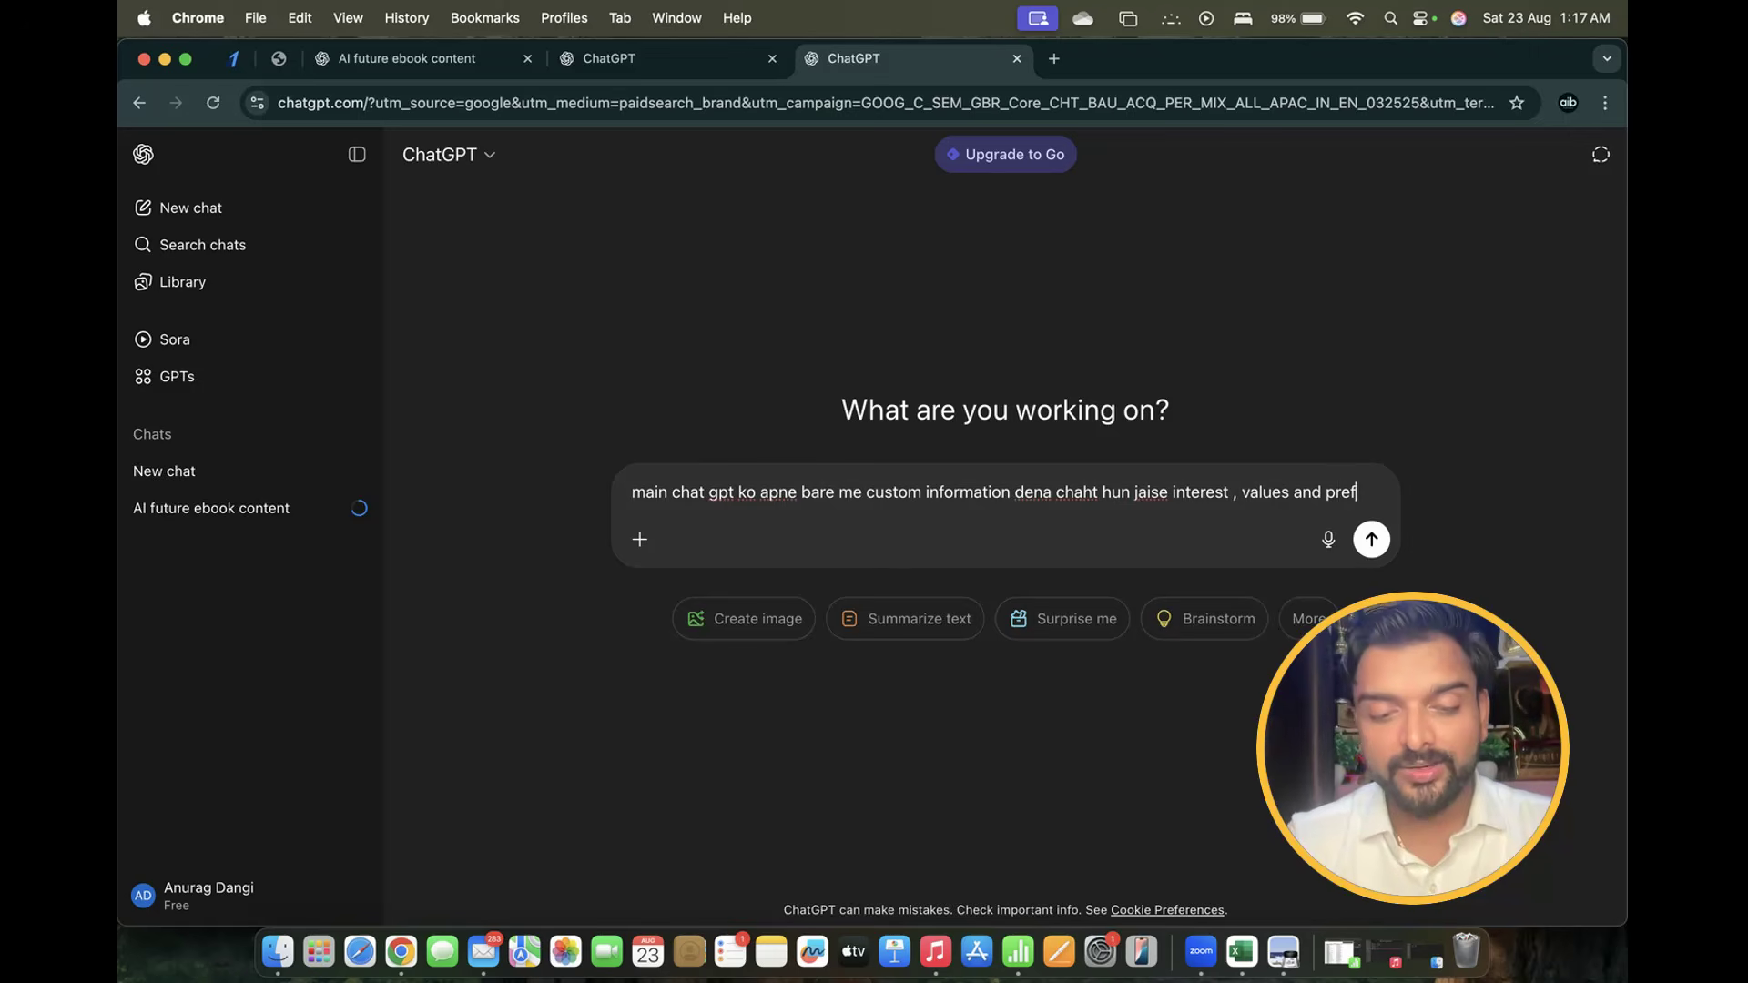
pyautogui.write('erence')
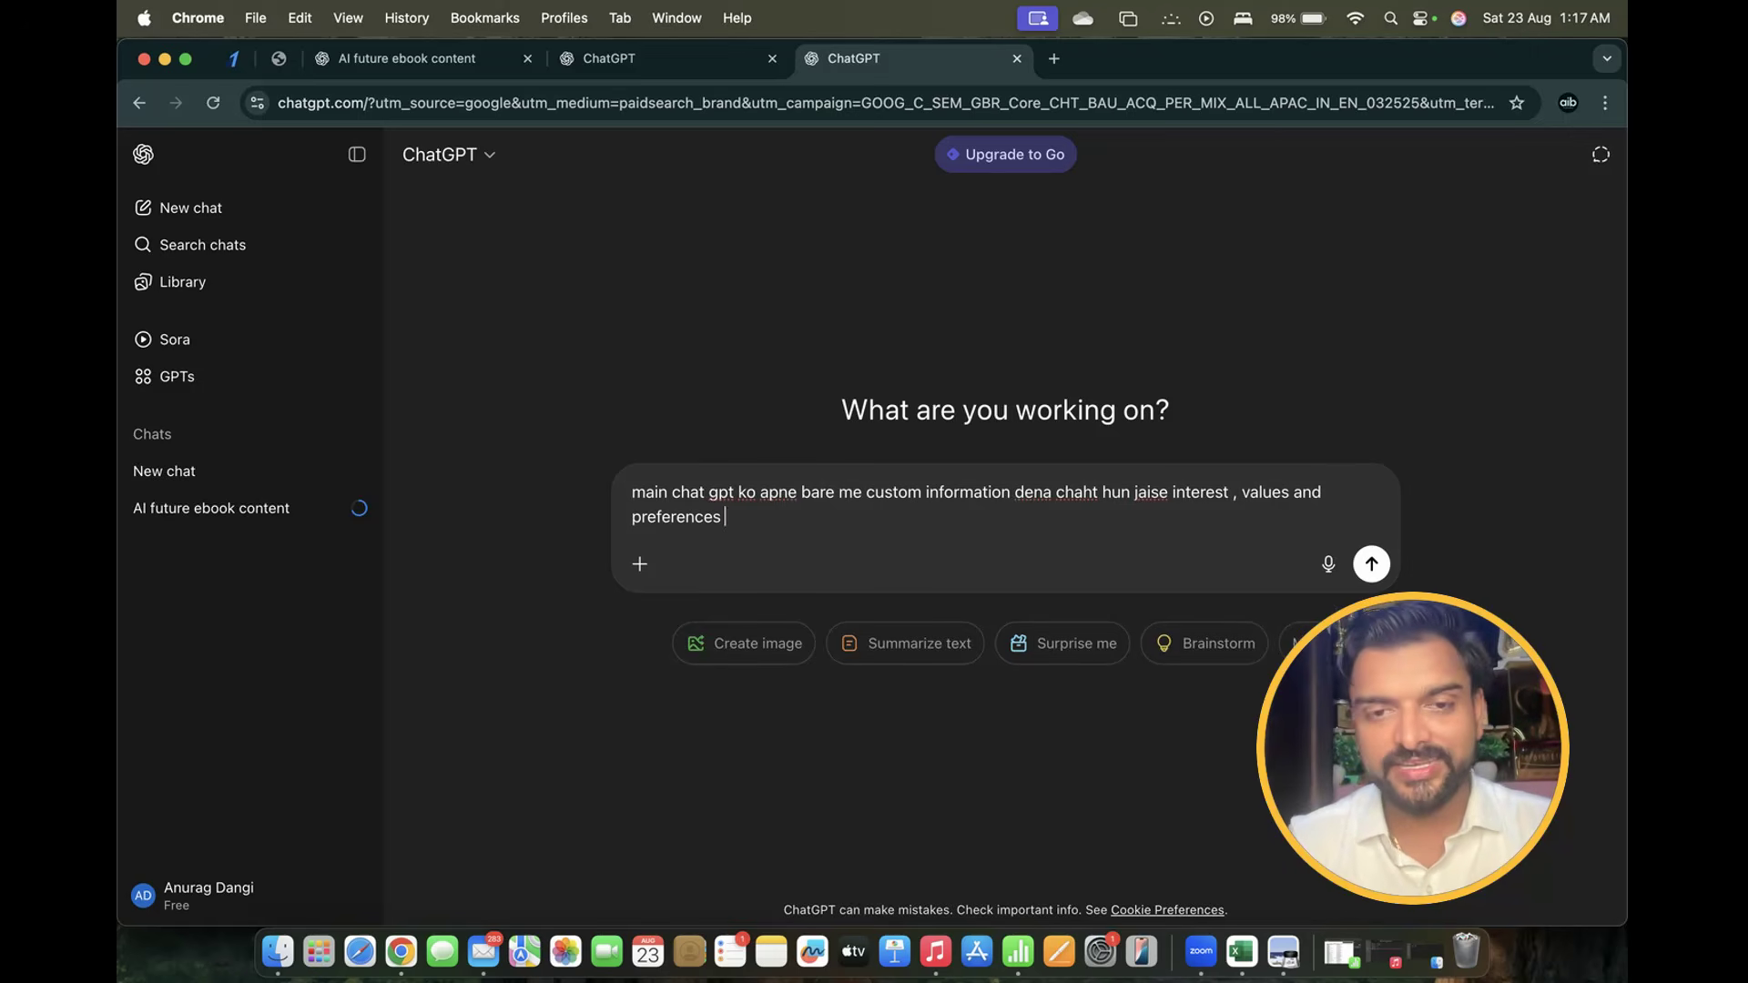
pyautogui.write('s')
pyautogui.hotkey('shift', 'Return')
pyautogui.hotkey('shift', 'Return')
# Describe yourself as an AI & business coach who loves mountain travel and 90s songs, then send
pyautogui.write('tum')
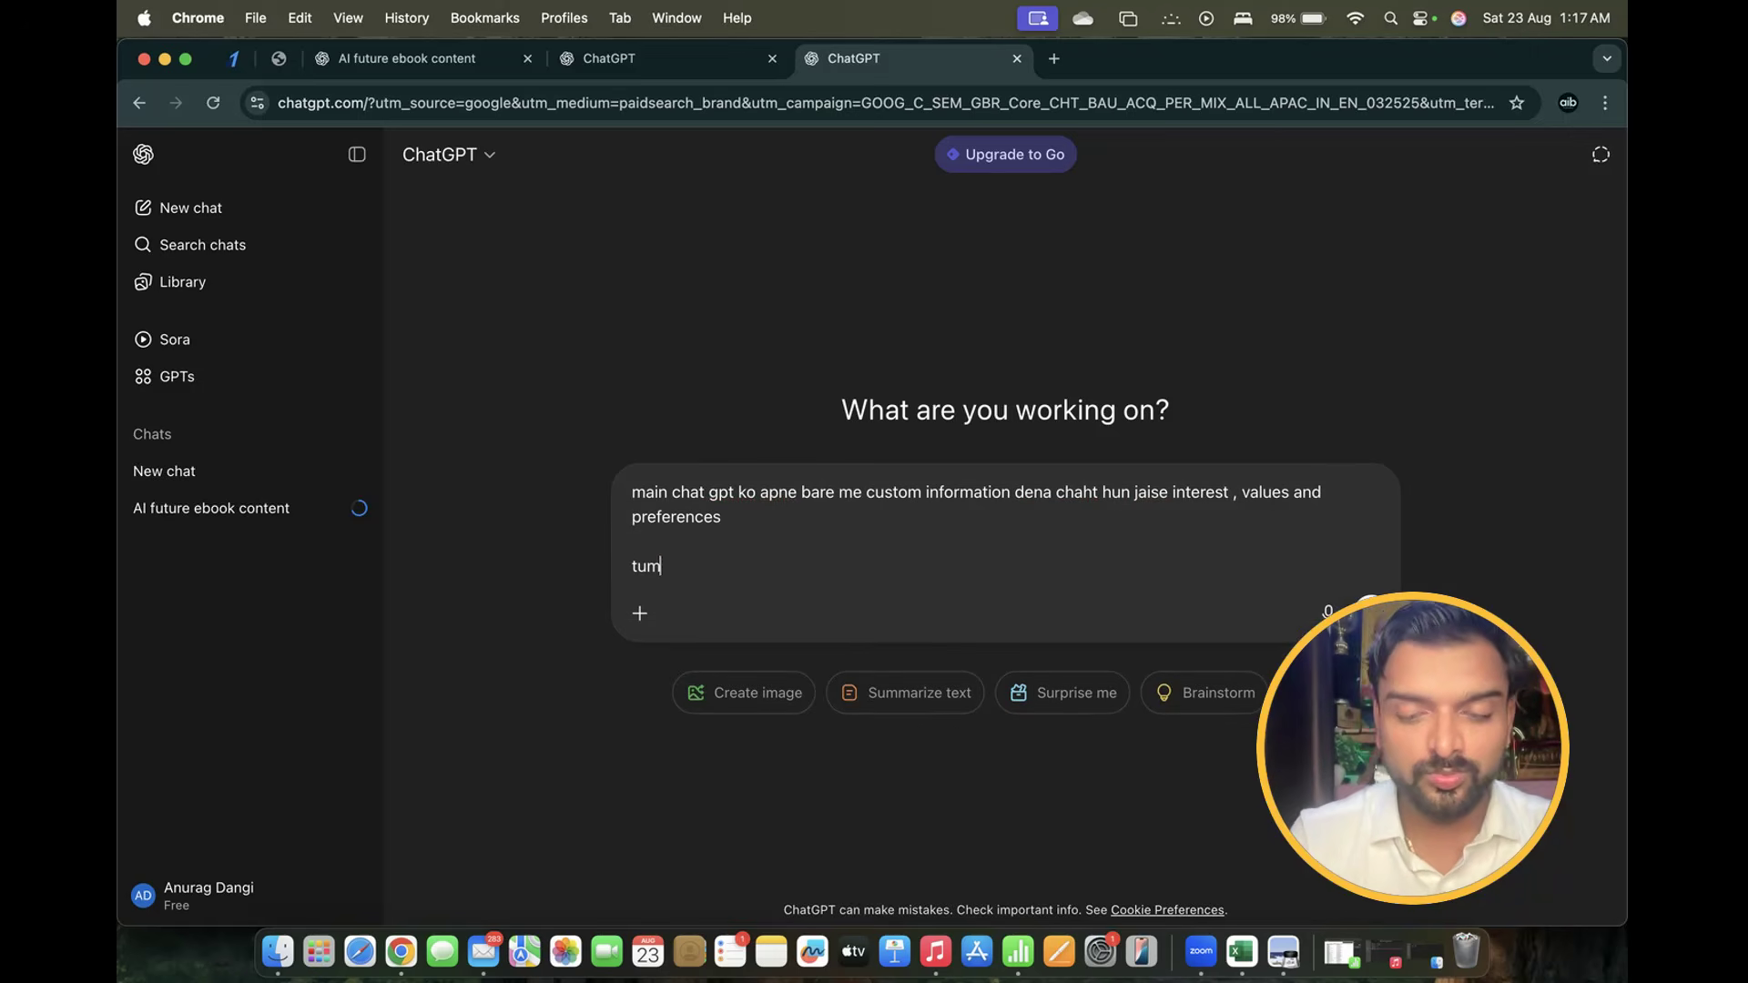
pyautogui.write(' kuchh samp')
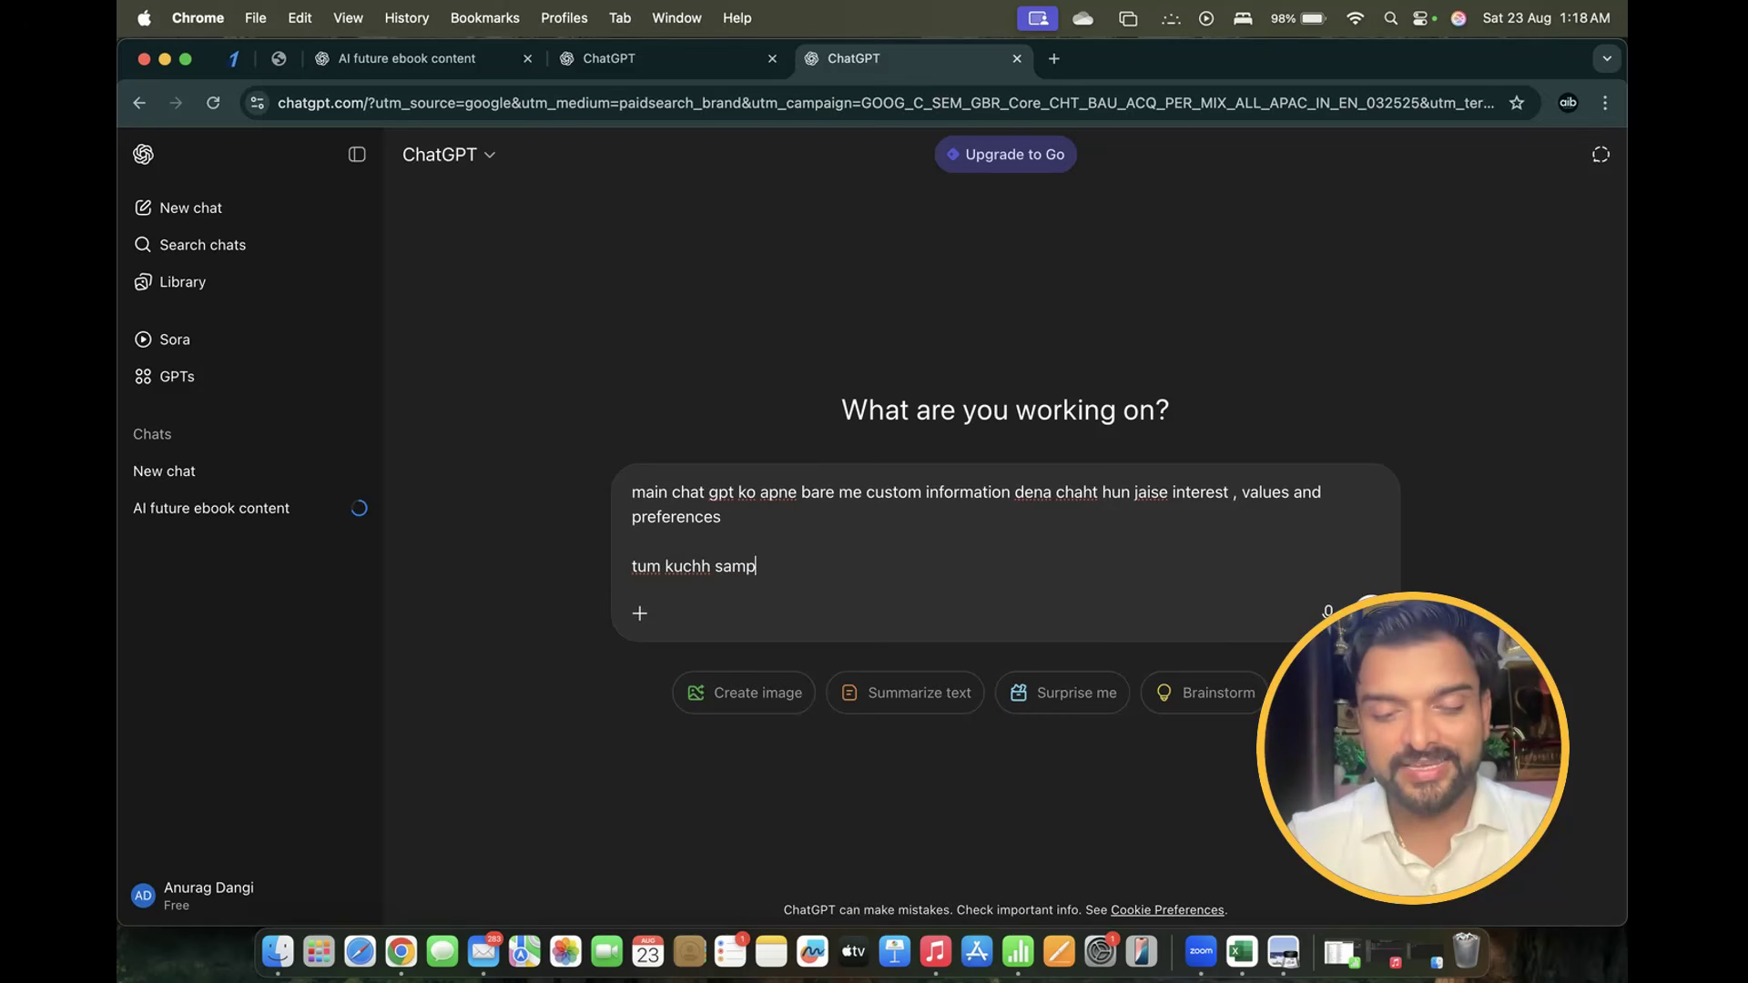
pyautogui.write('les mere ')
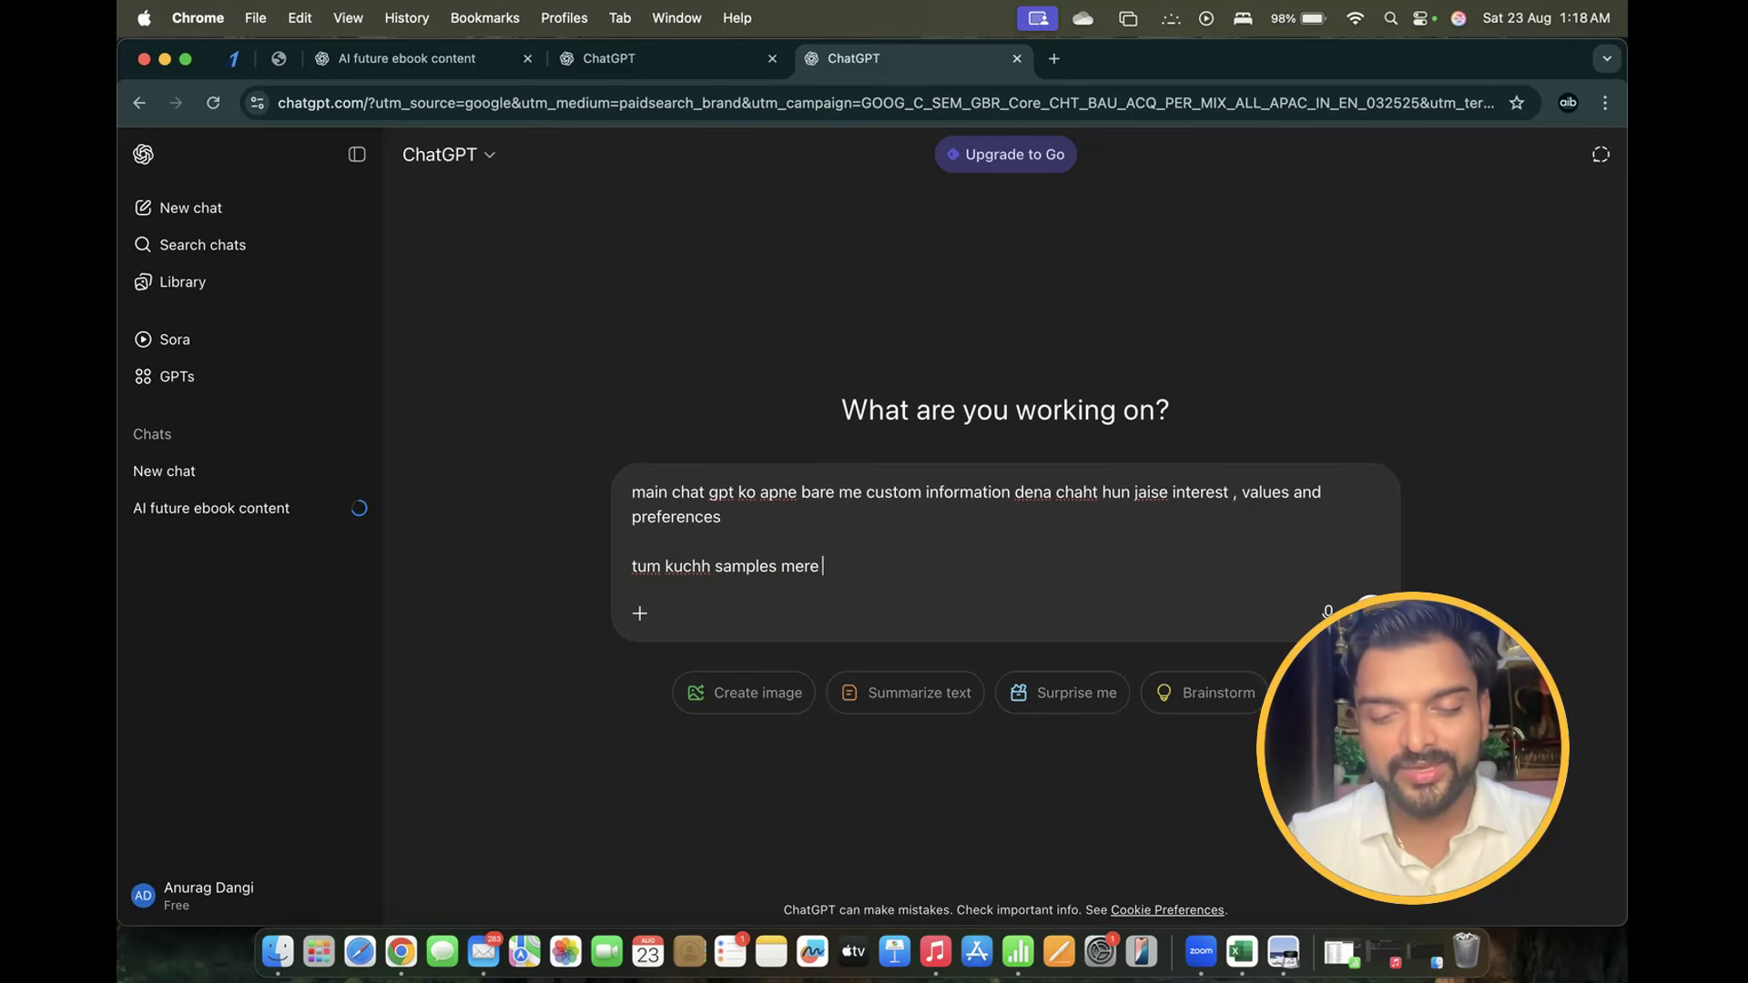
pyautogui.write('bare likh')
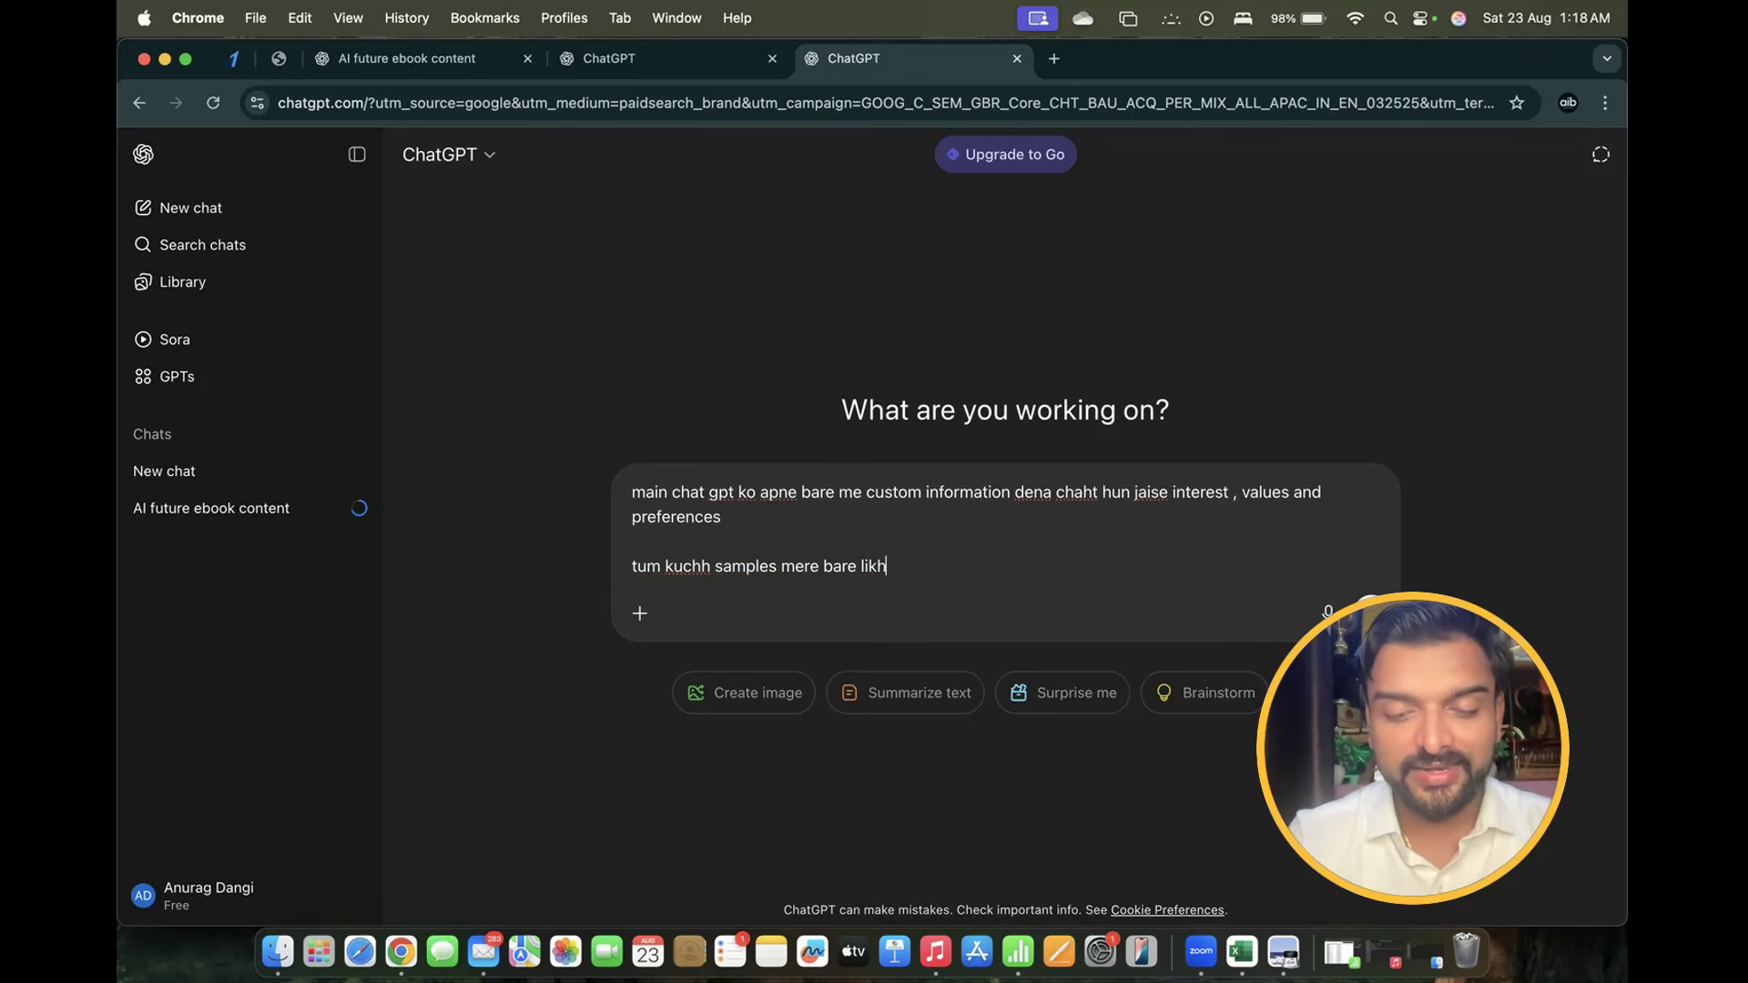
pyautogui.write(' ke de do mai')
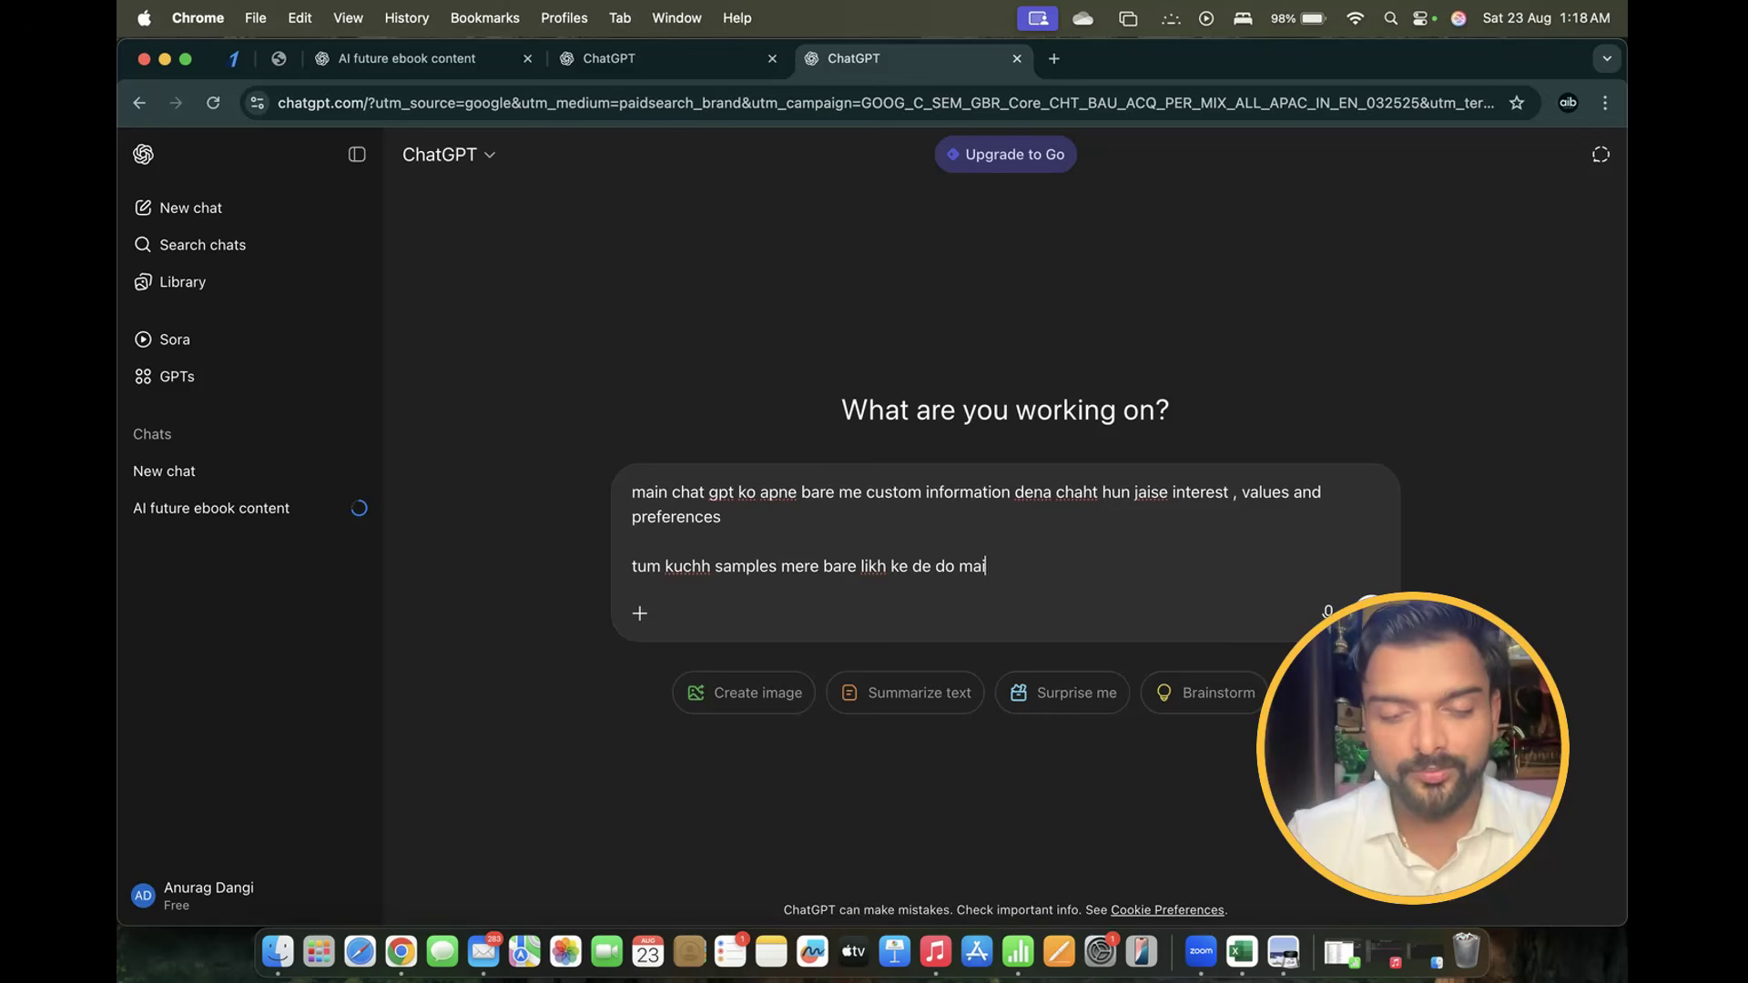
pyautogui.write('n ek a')
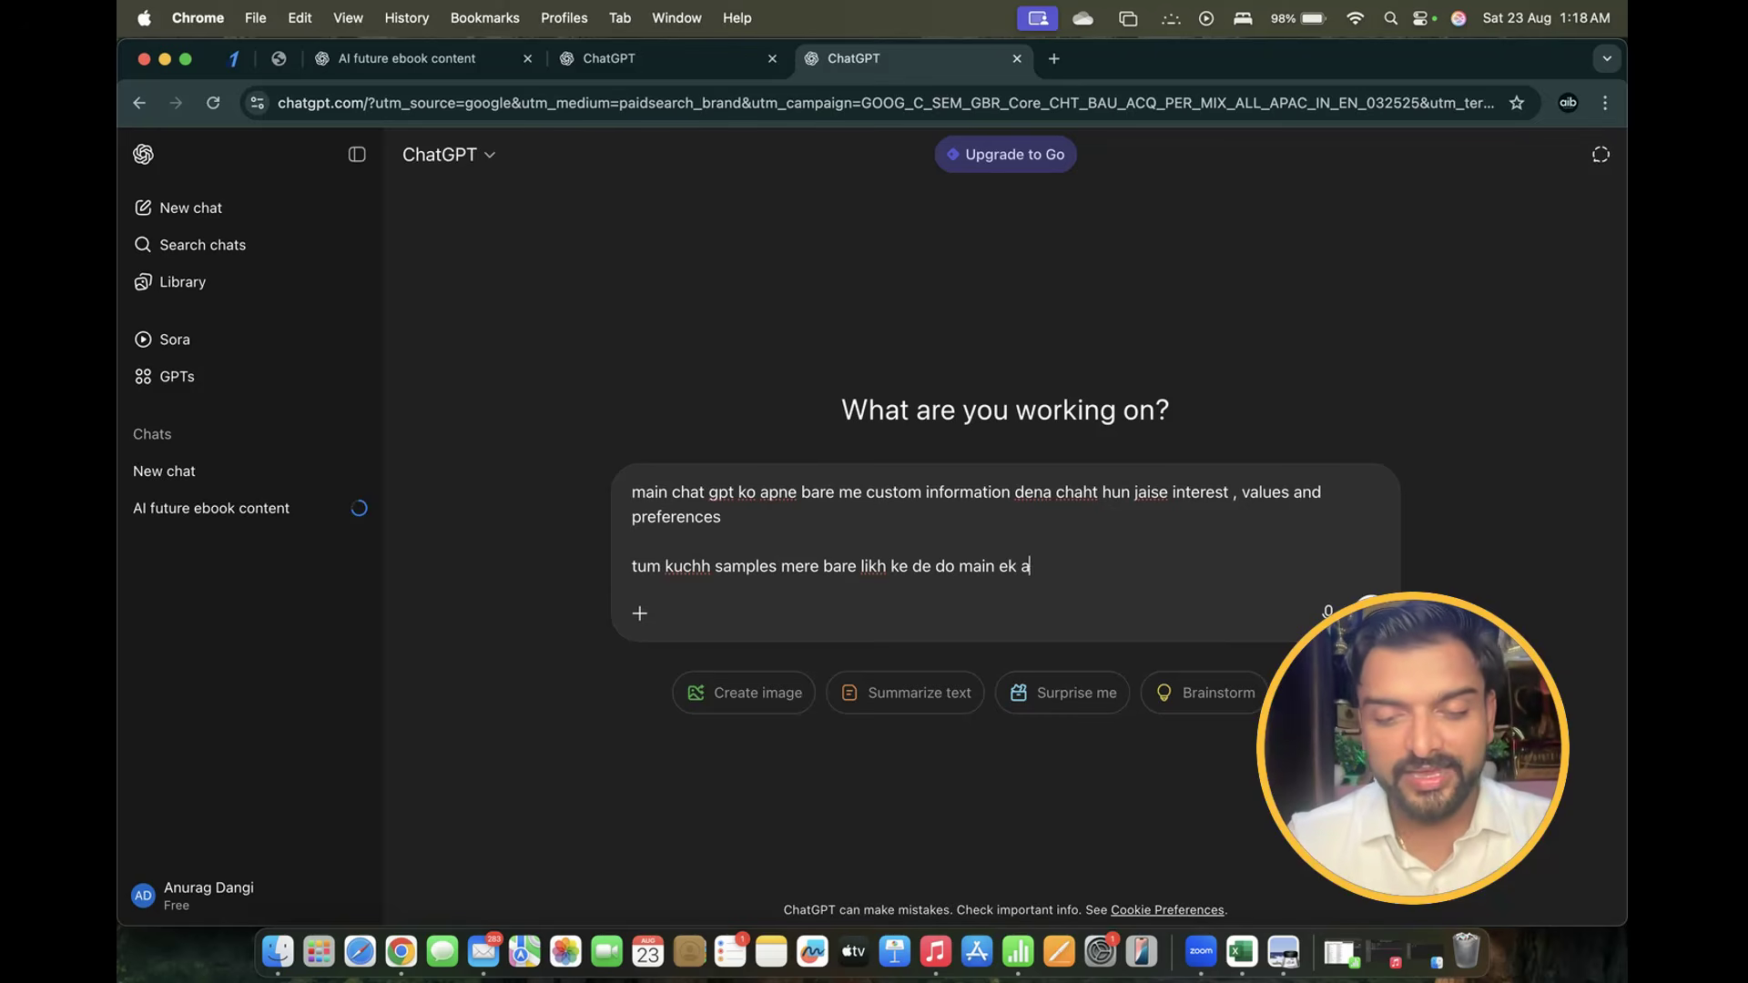
pyautogui.write('i & busin')
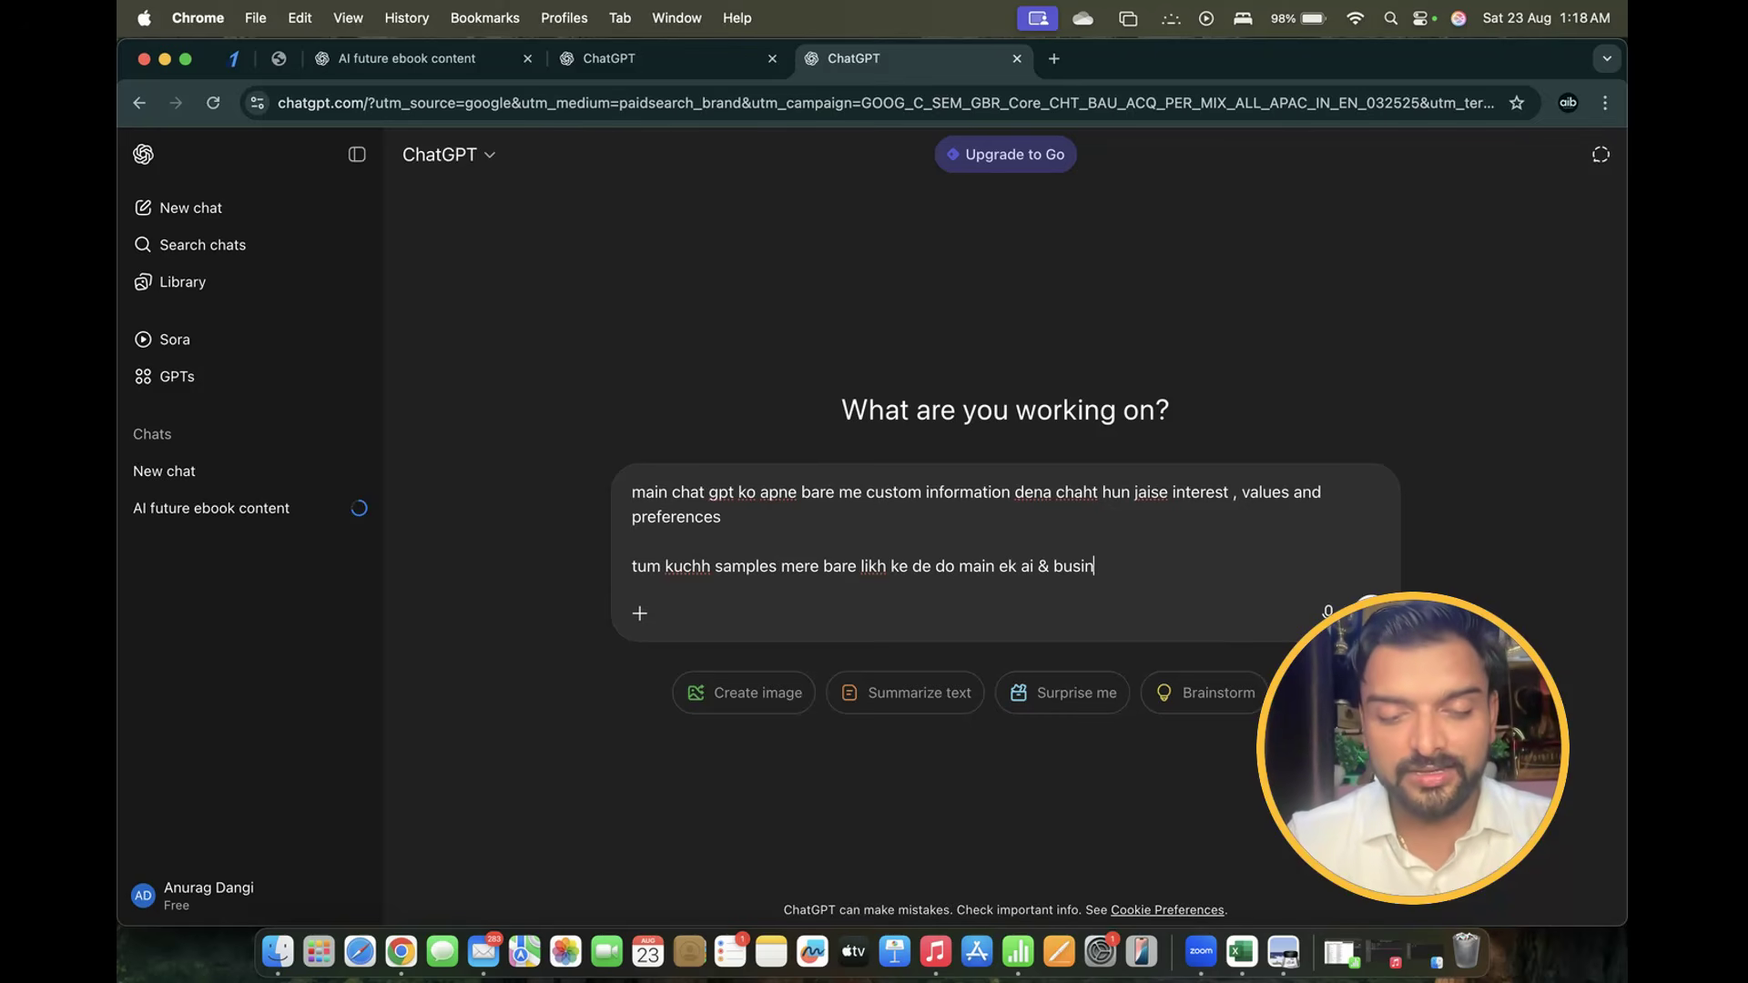
pyautogui.write('ess coach ')
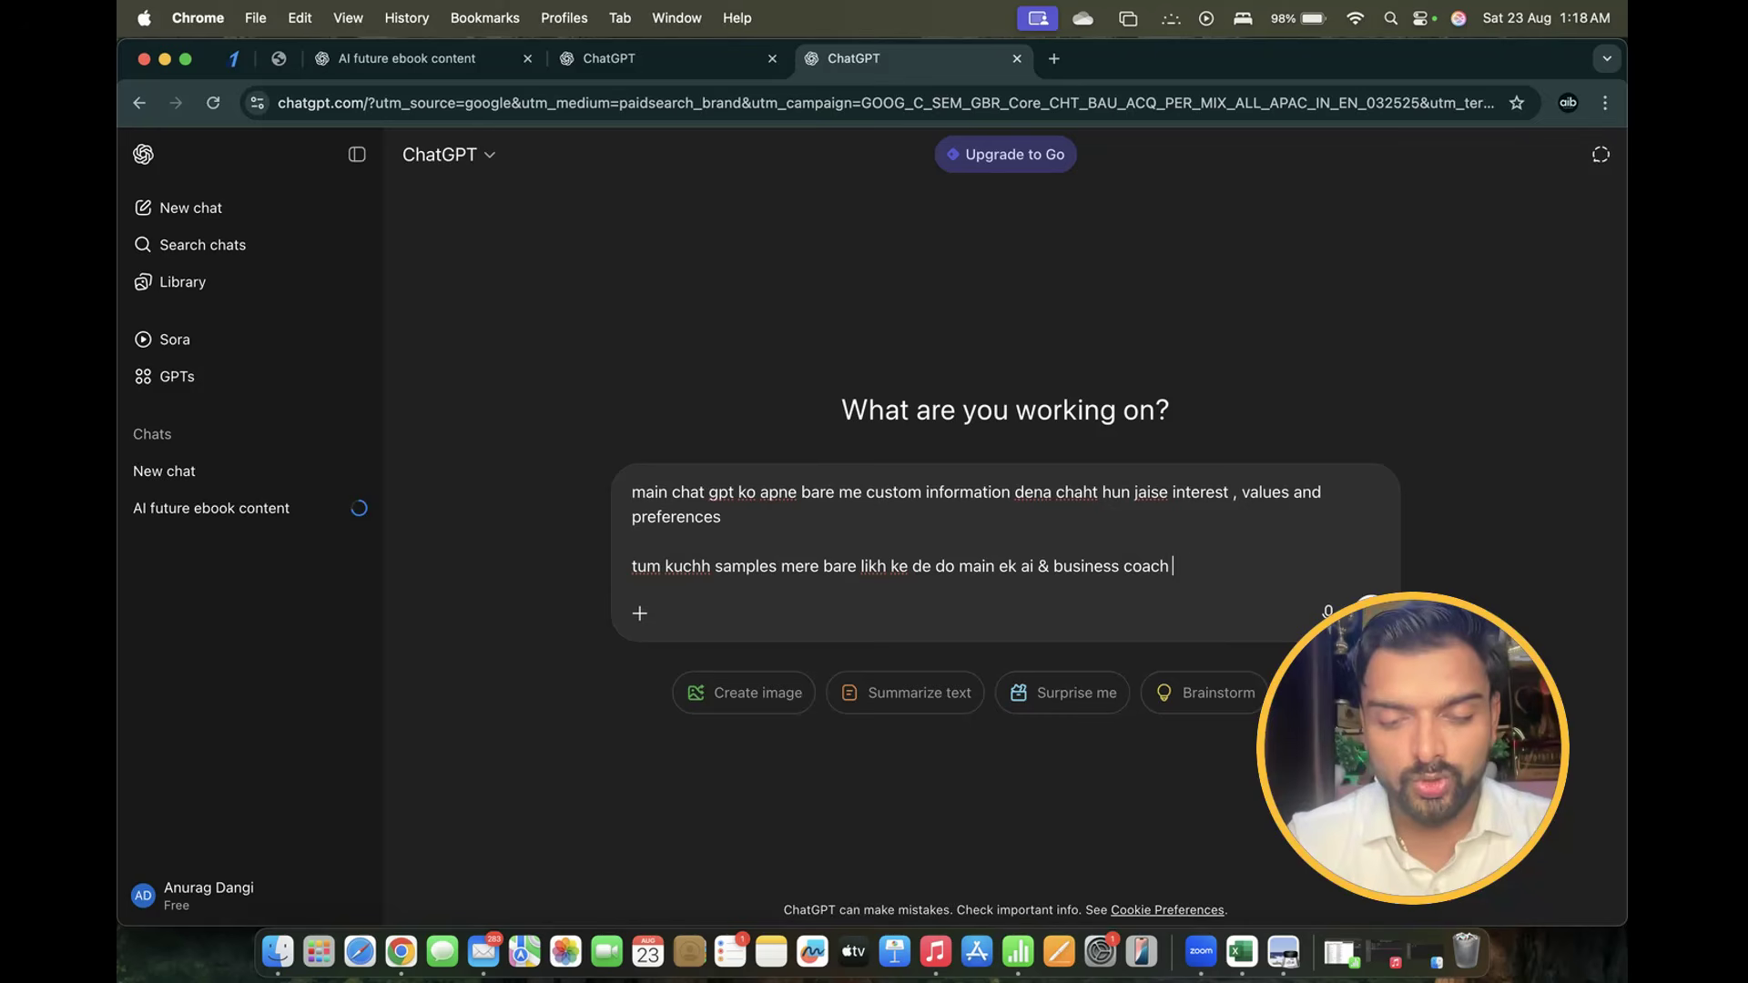
pyautogui.write('hun. Maine')
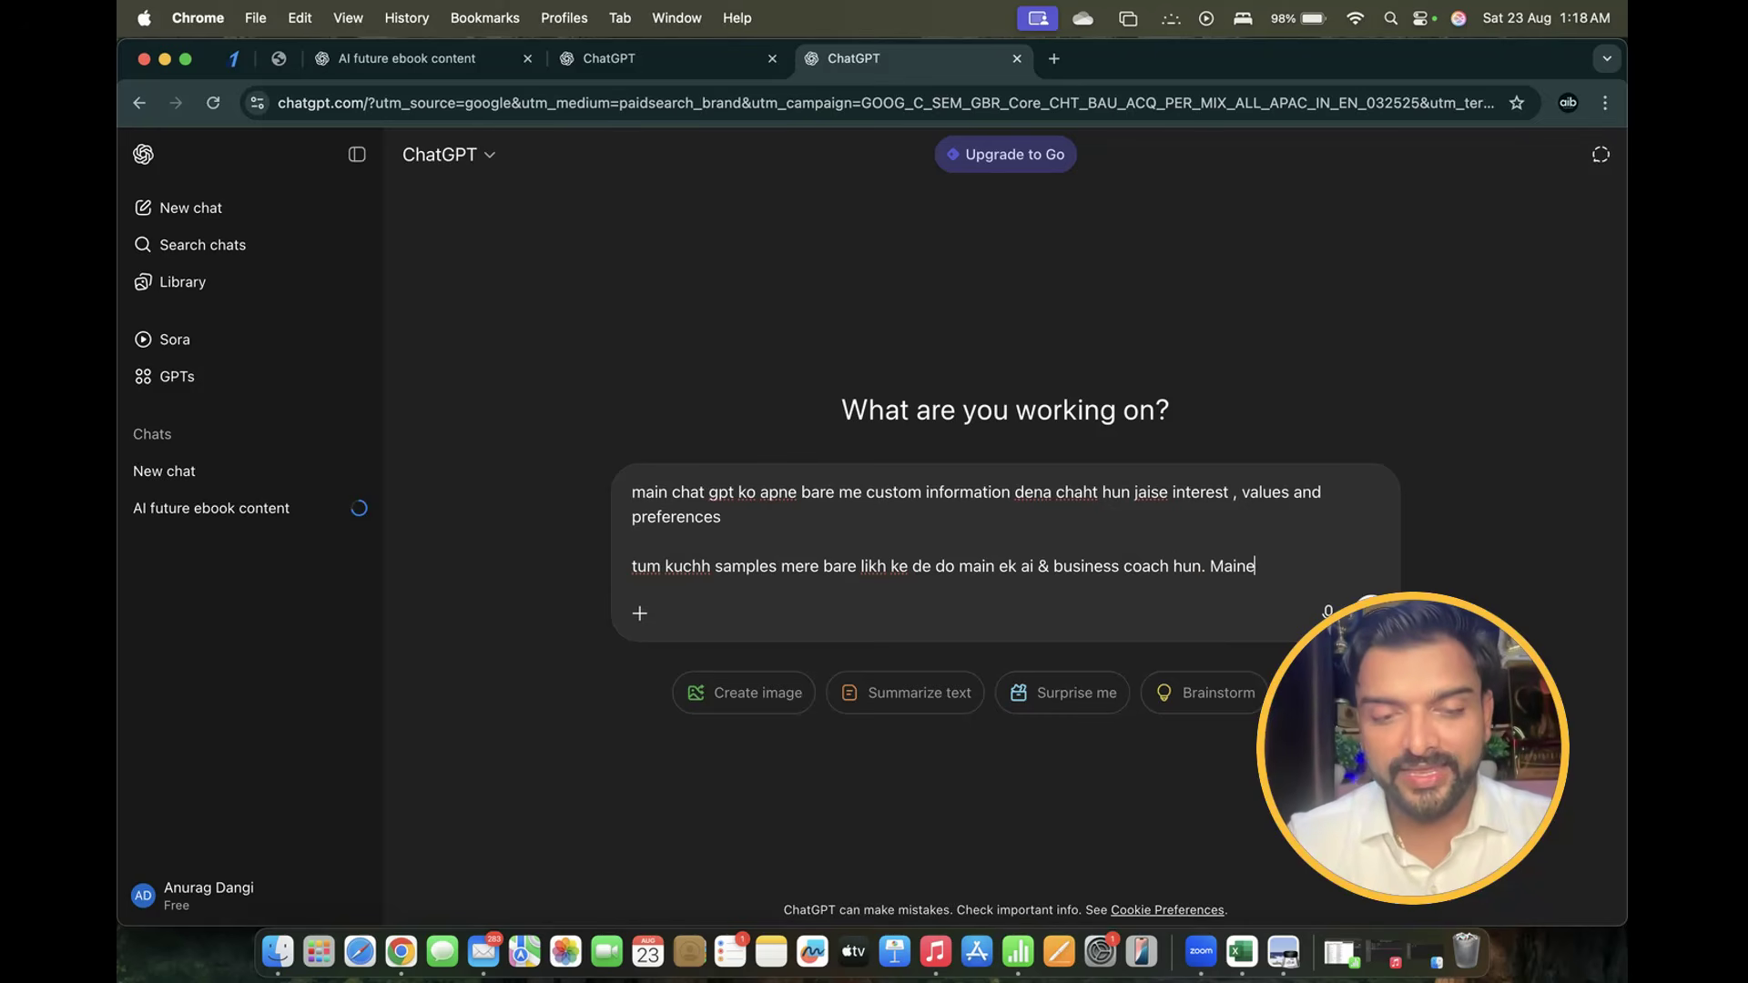
pyautogui.write(' ai brahma')
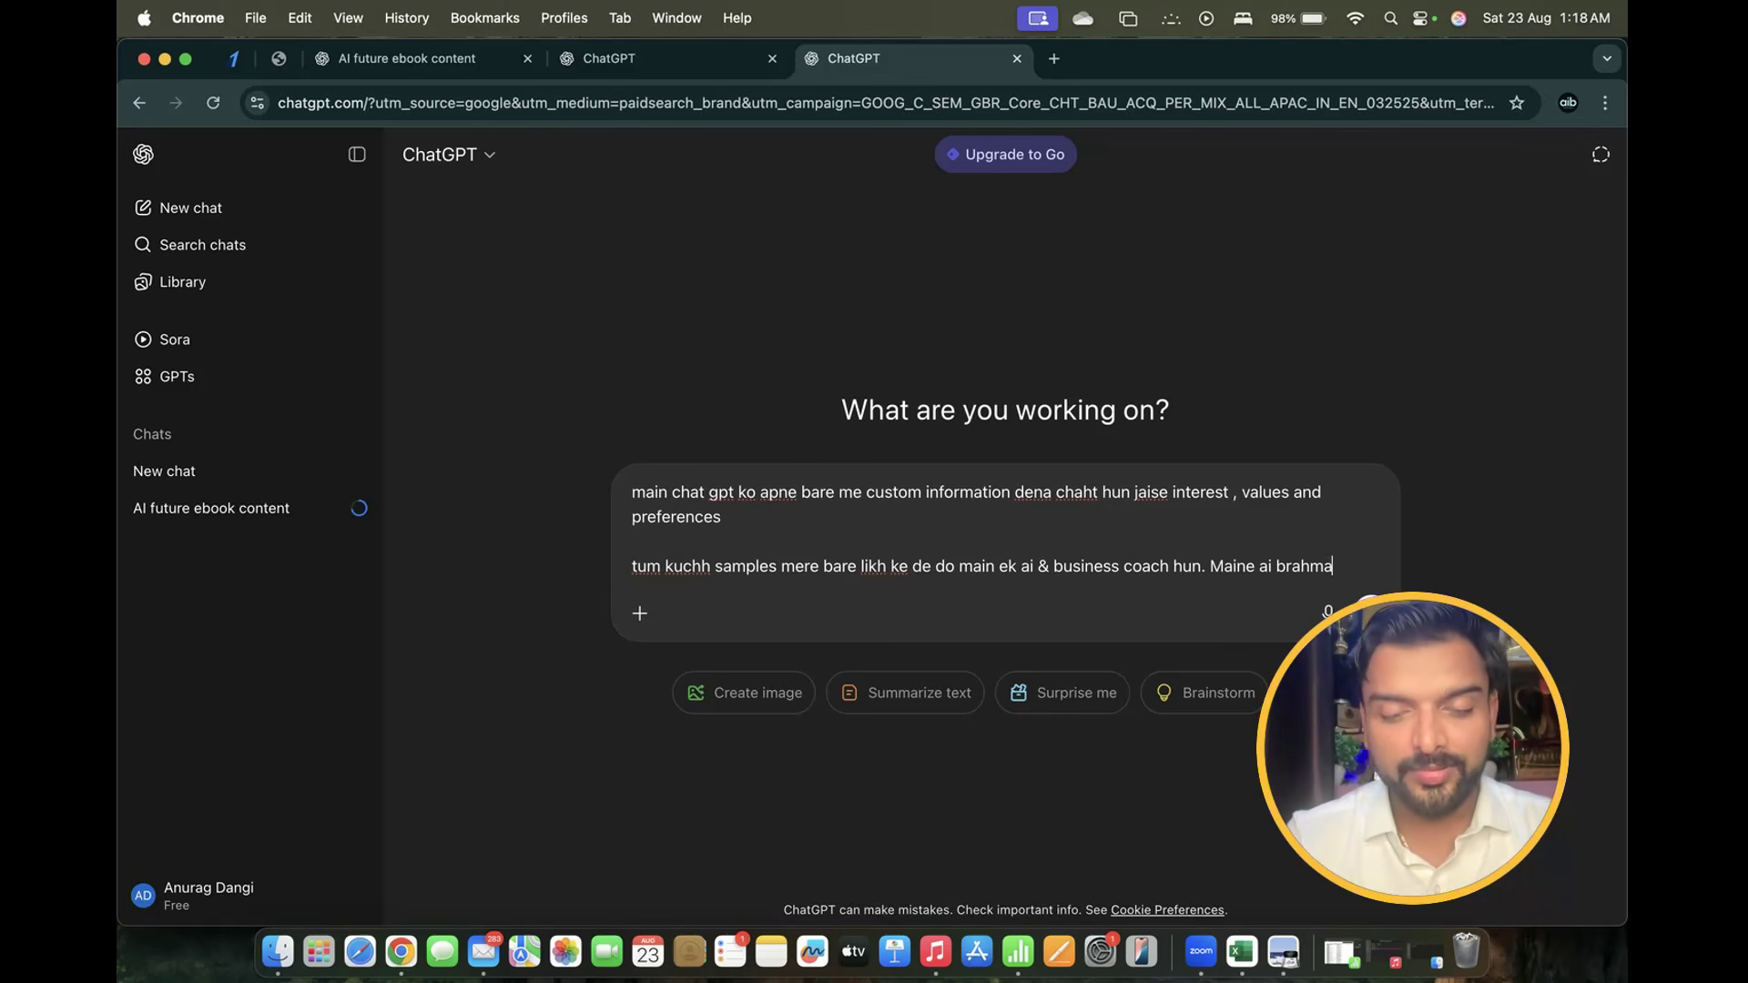
pyautogui.write('stra ke naam se')
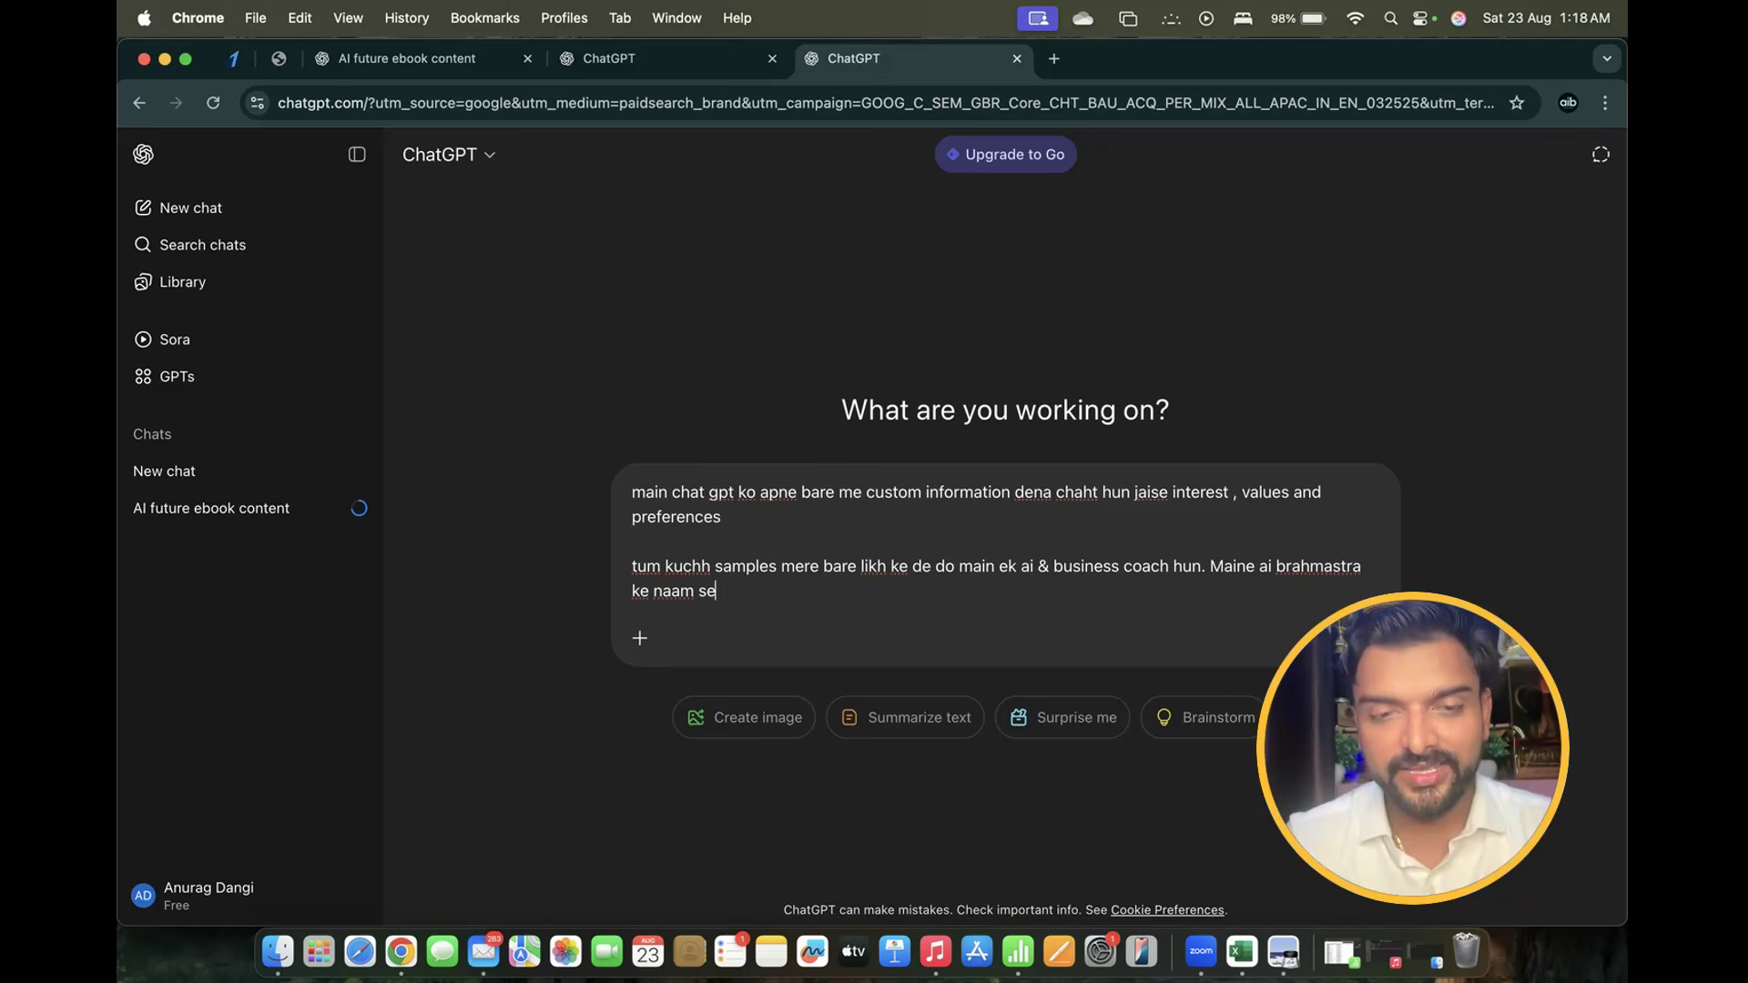
pyautogui.write(' ek book')
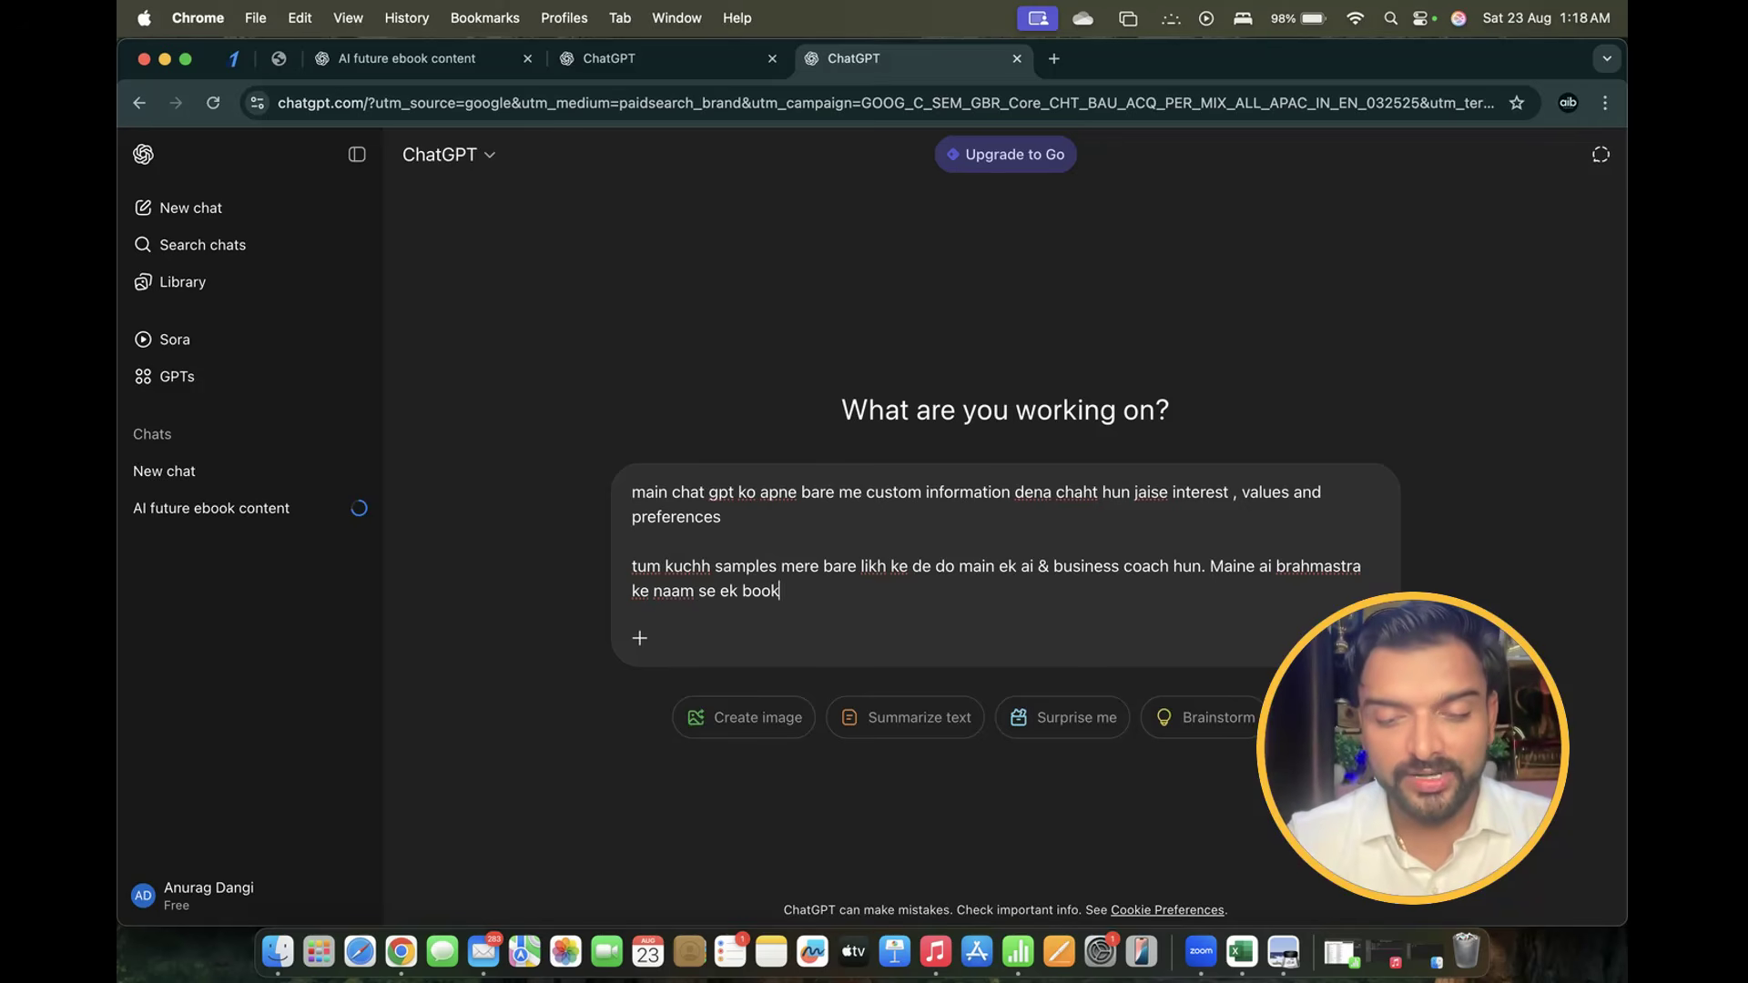
pyautogui.write(' likha hai. ')
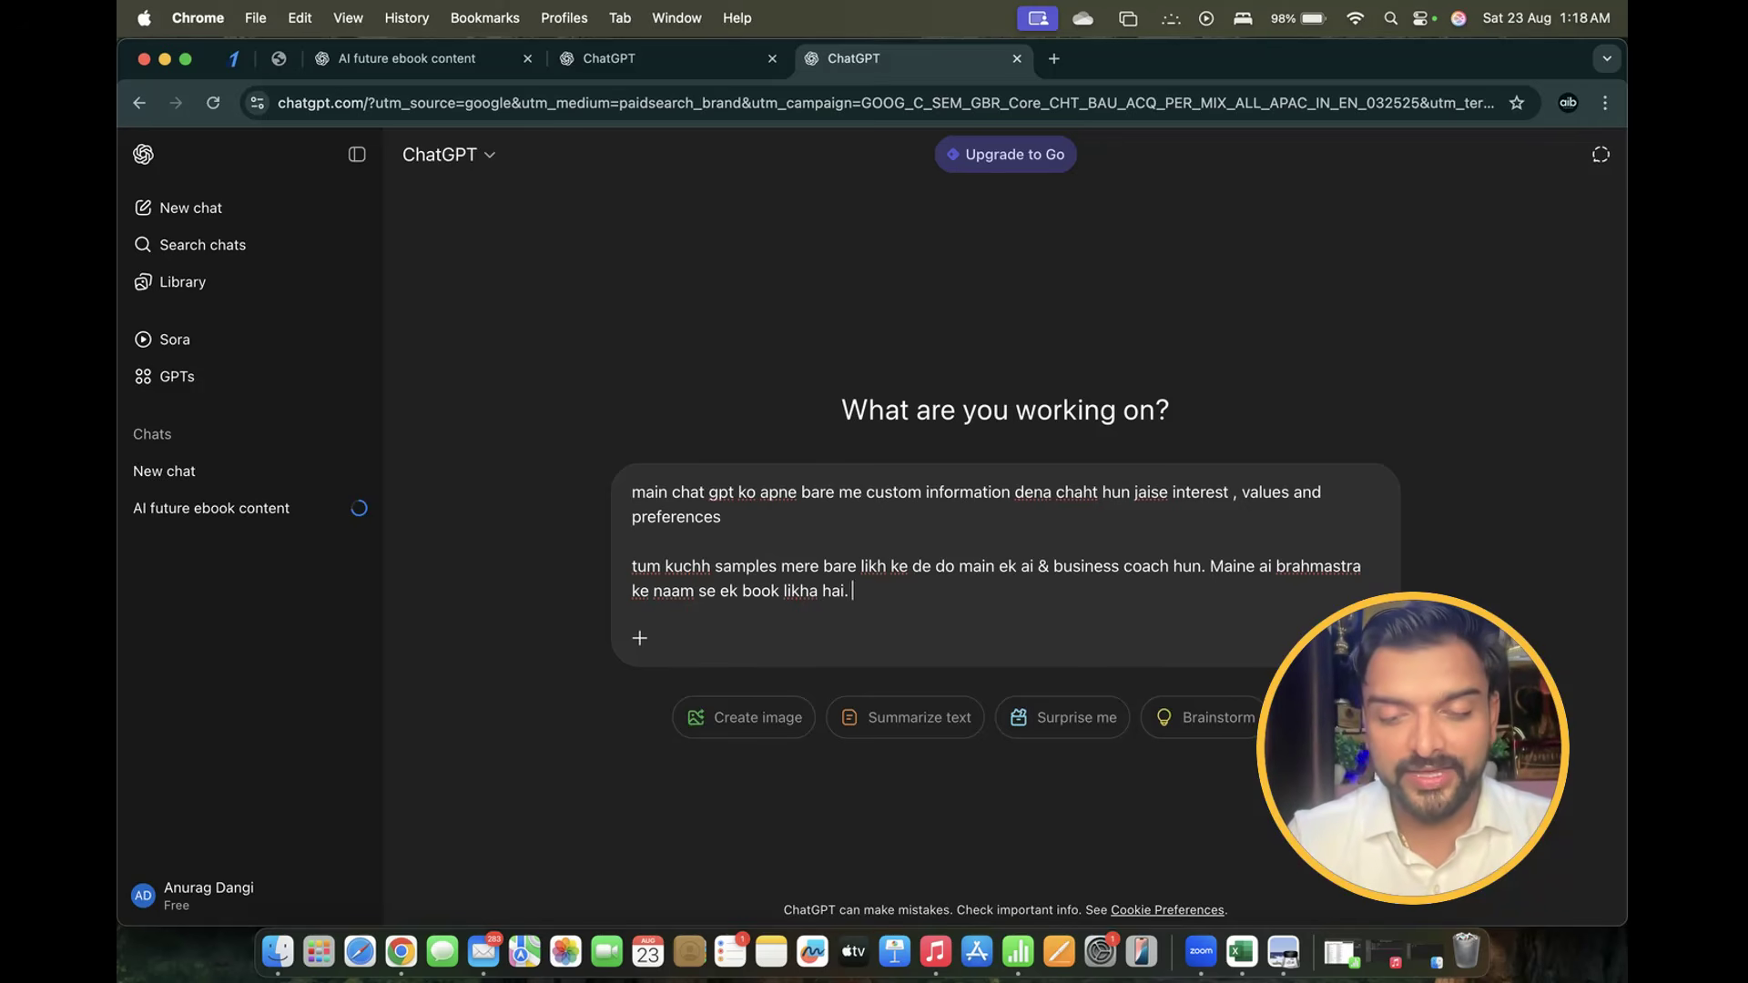
pyautogui.write('main josh tal')
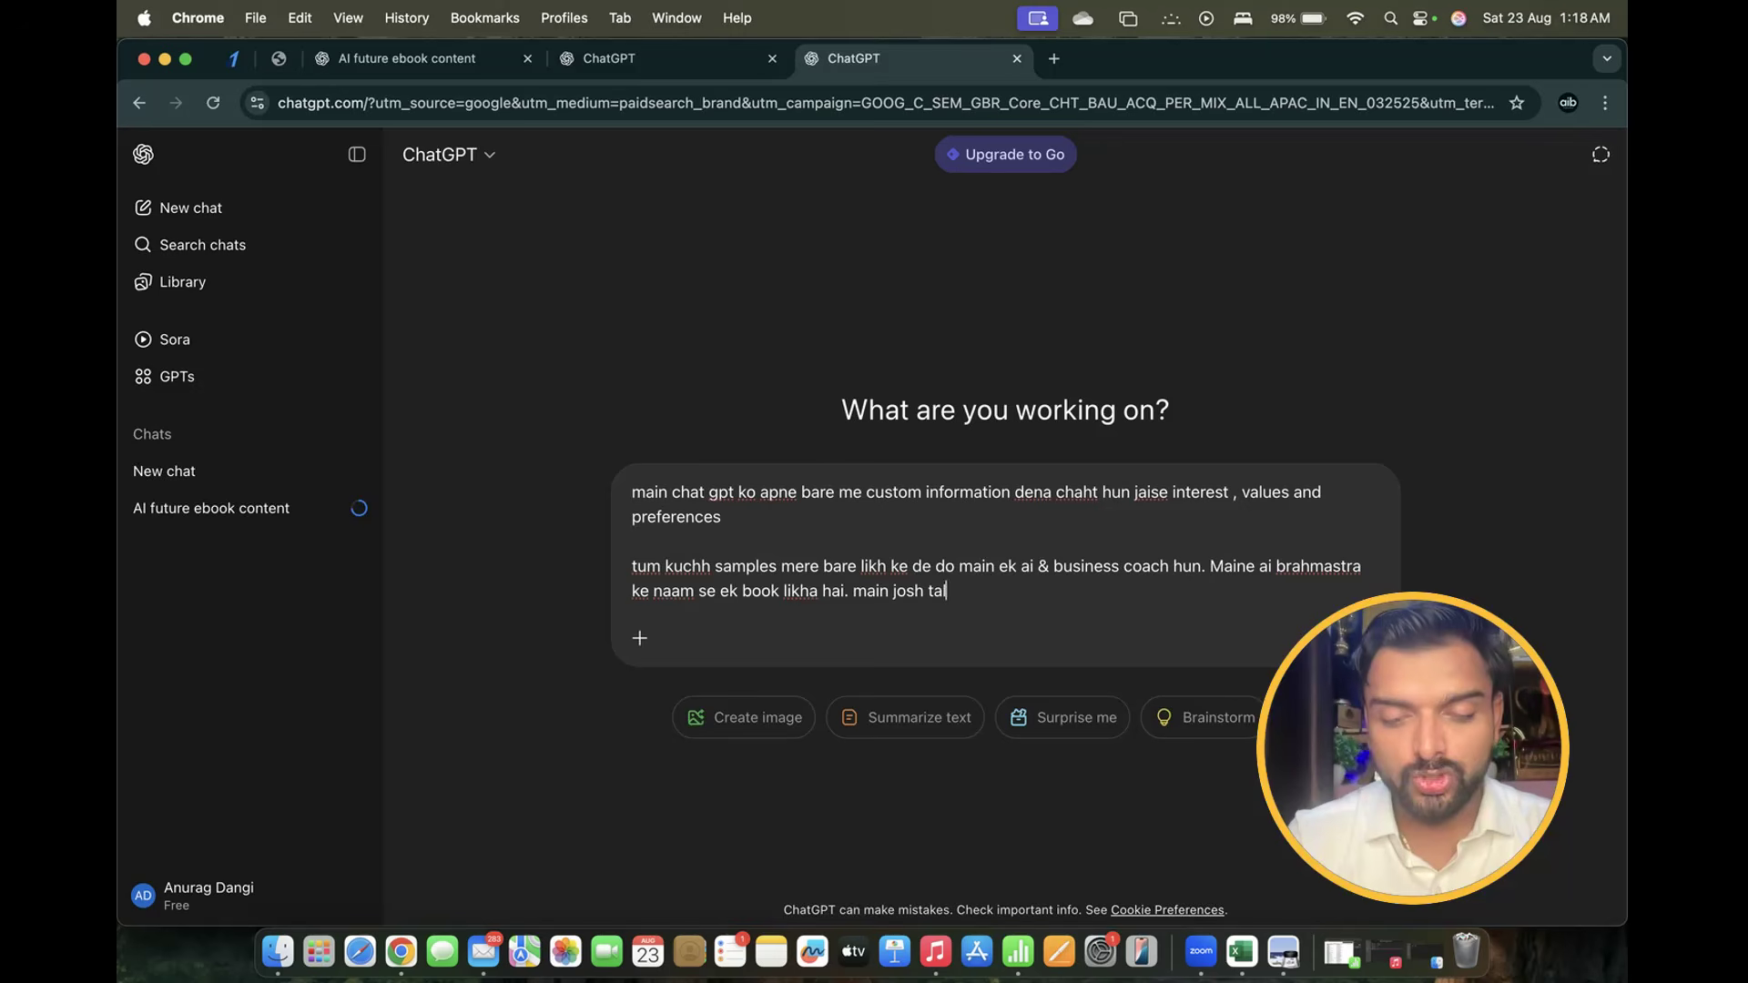
pyautogui.write('ks speaker a')
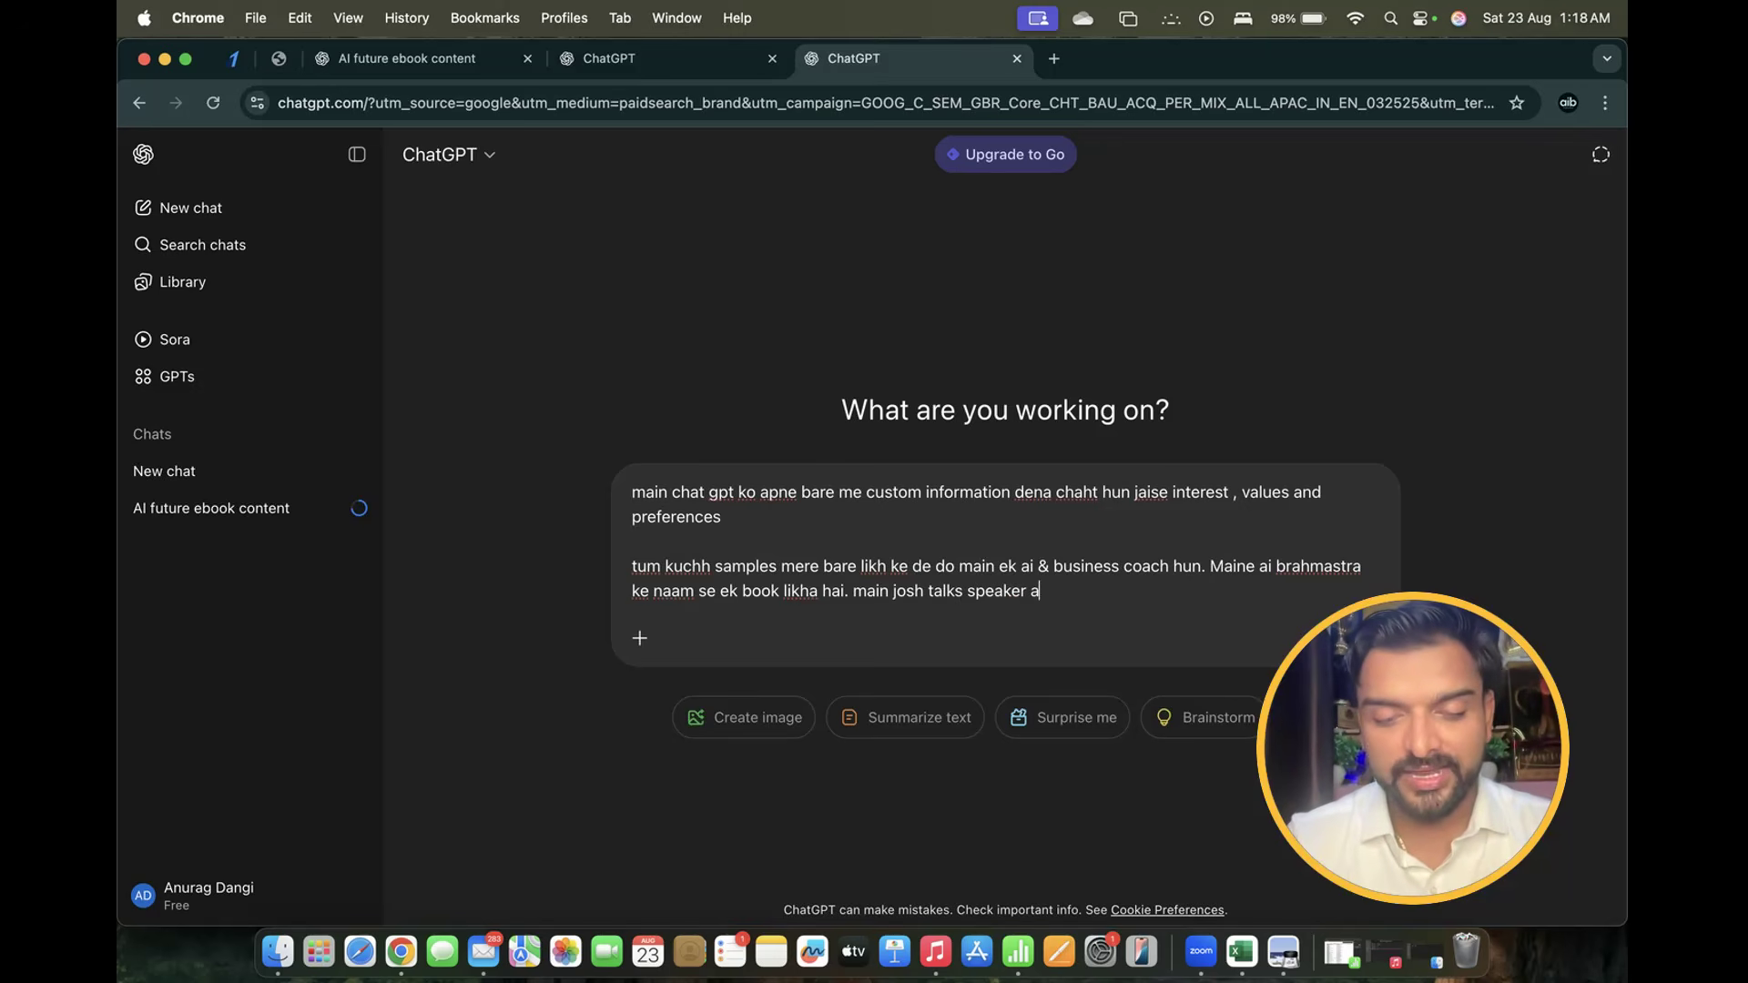
pyautogui.write('nd ted x sp')
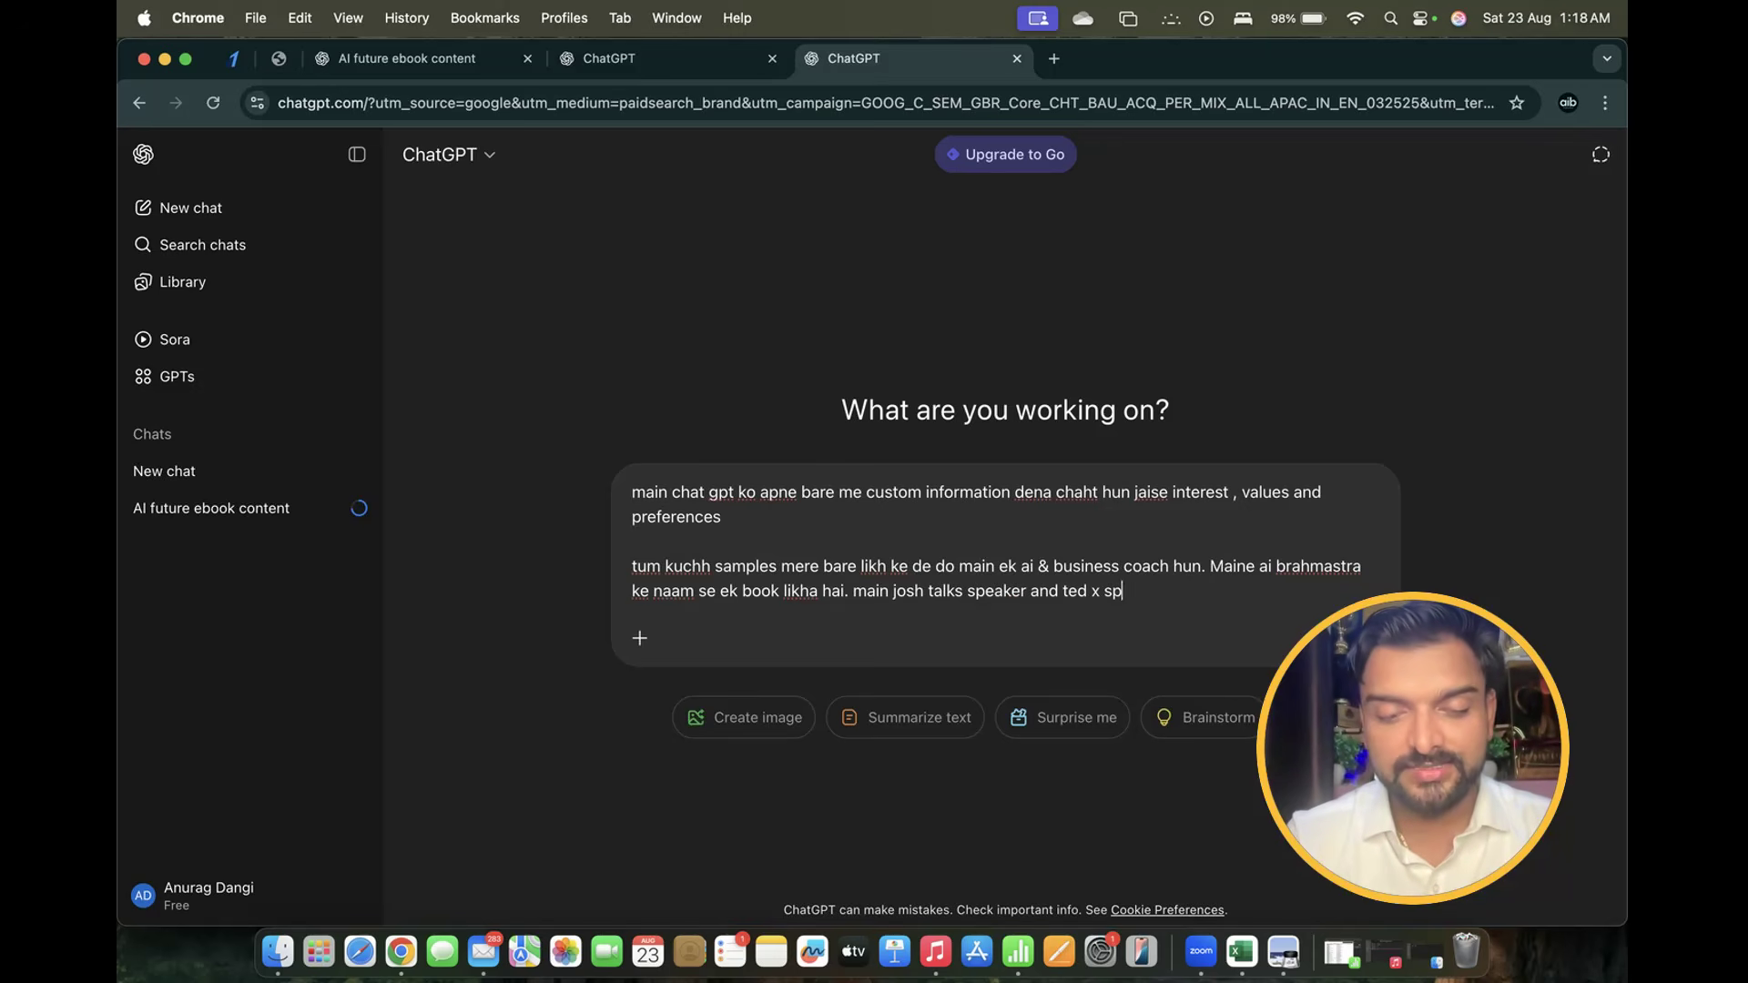
pyautogui.write('eaker bhi h')
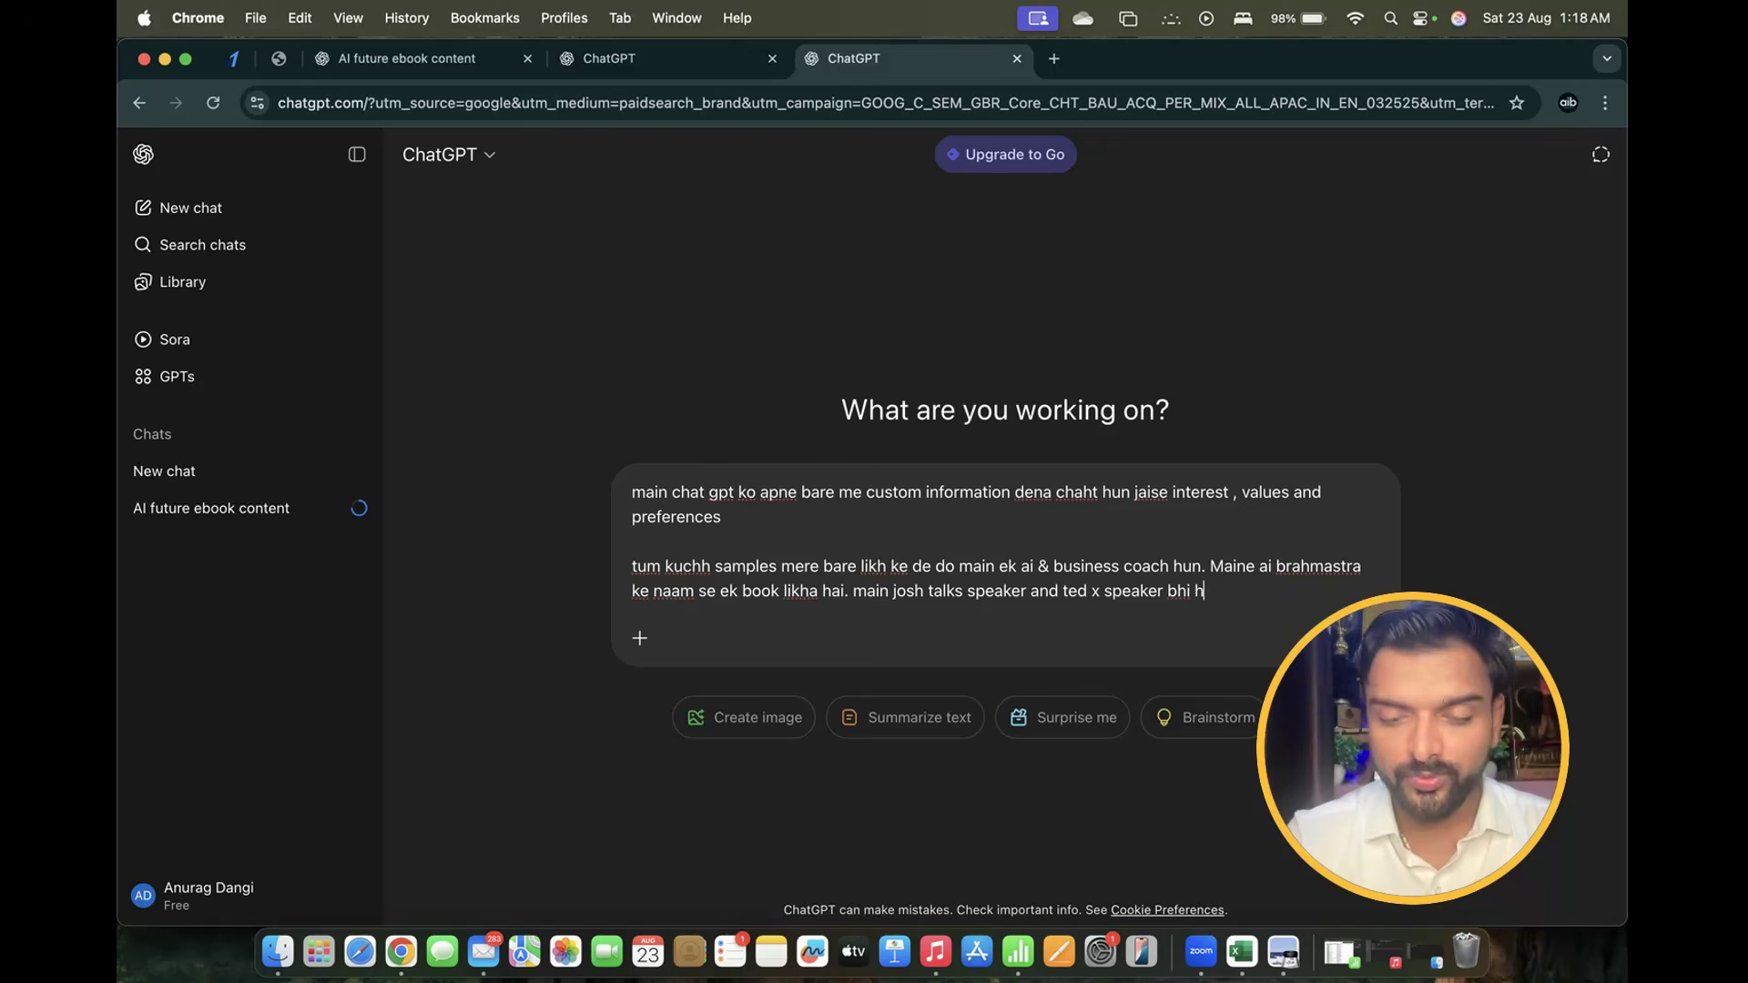
pyautogui.write('un.m')
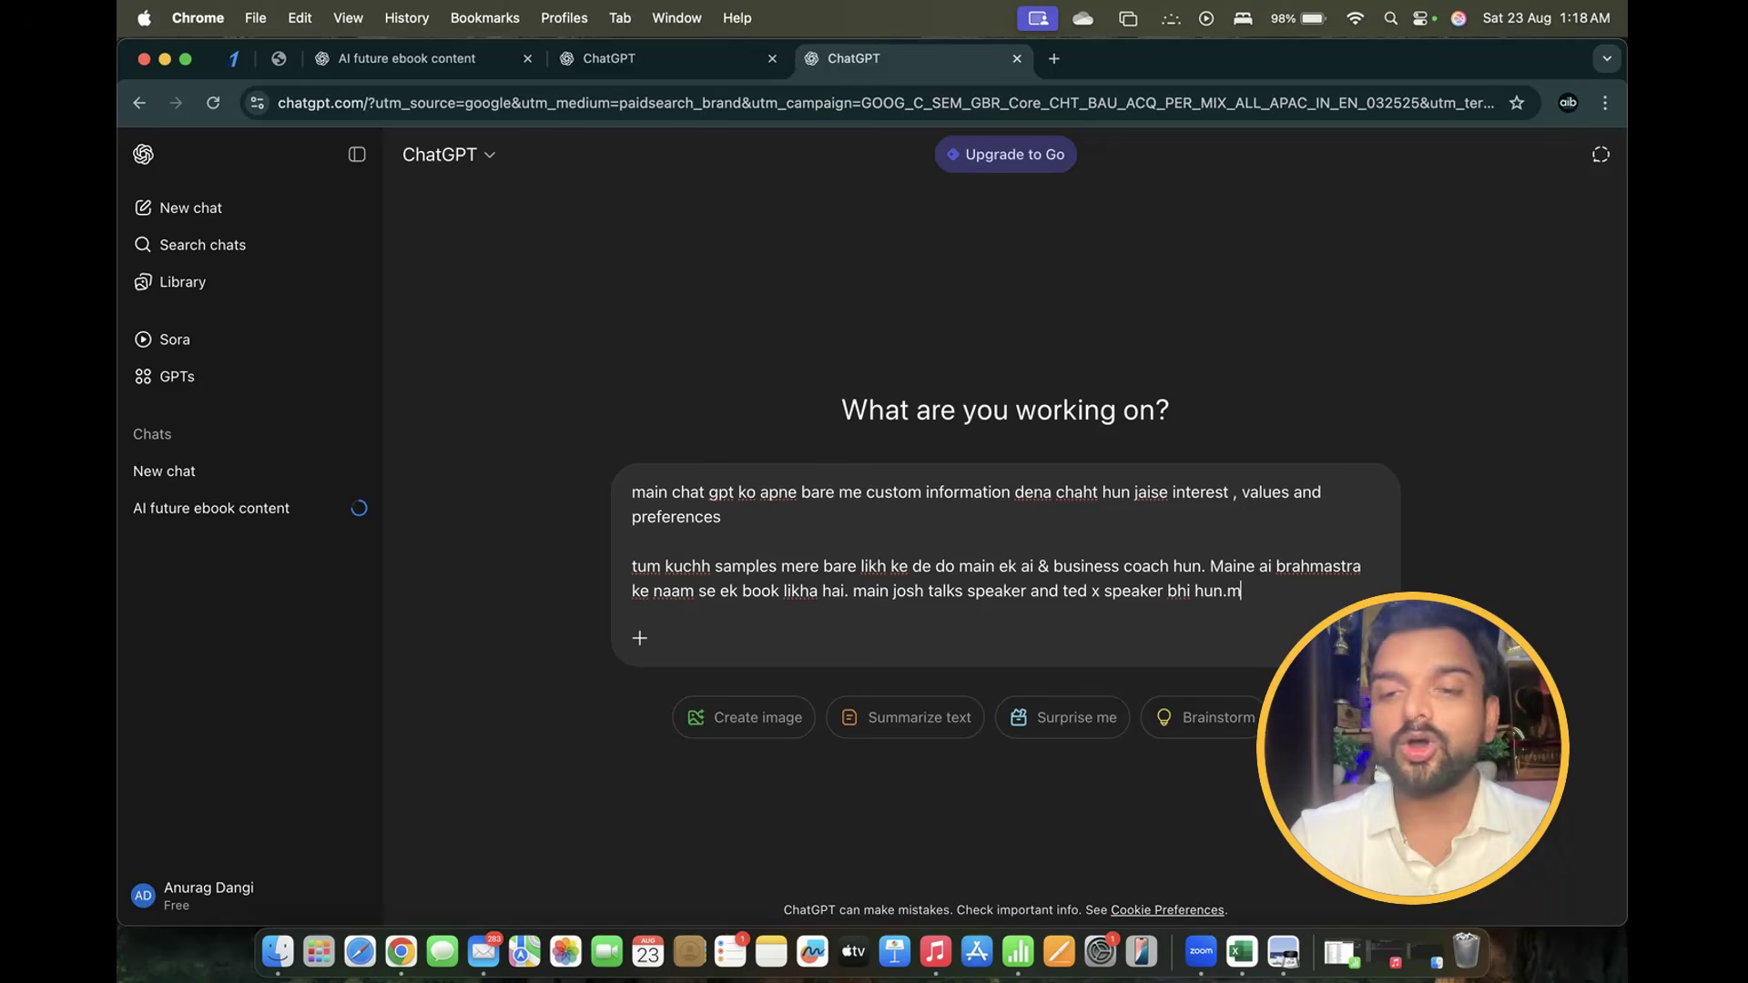
pyautogui.press('BackSpace')
pyautogui.write('Main pa')
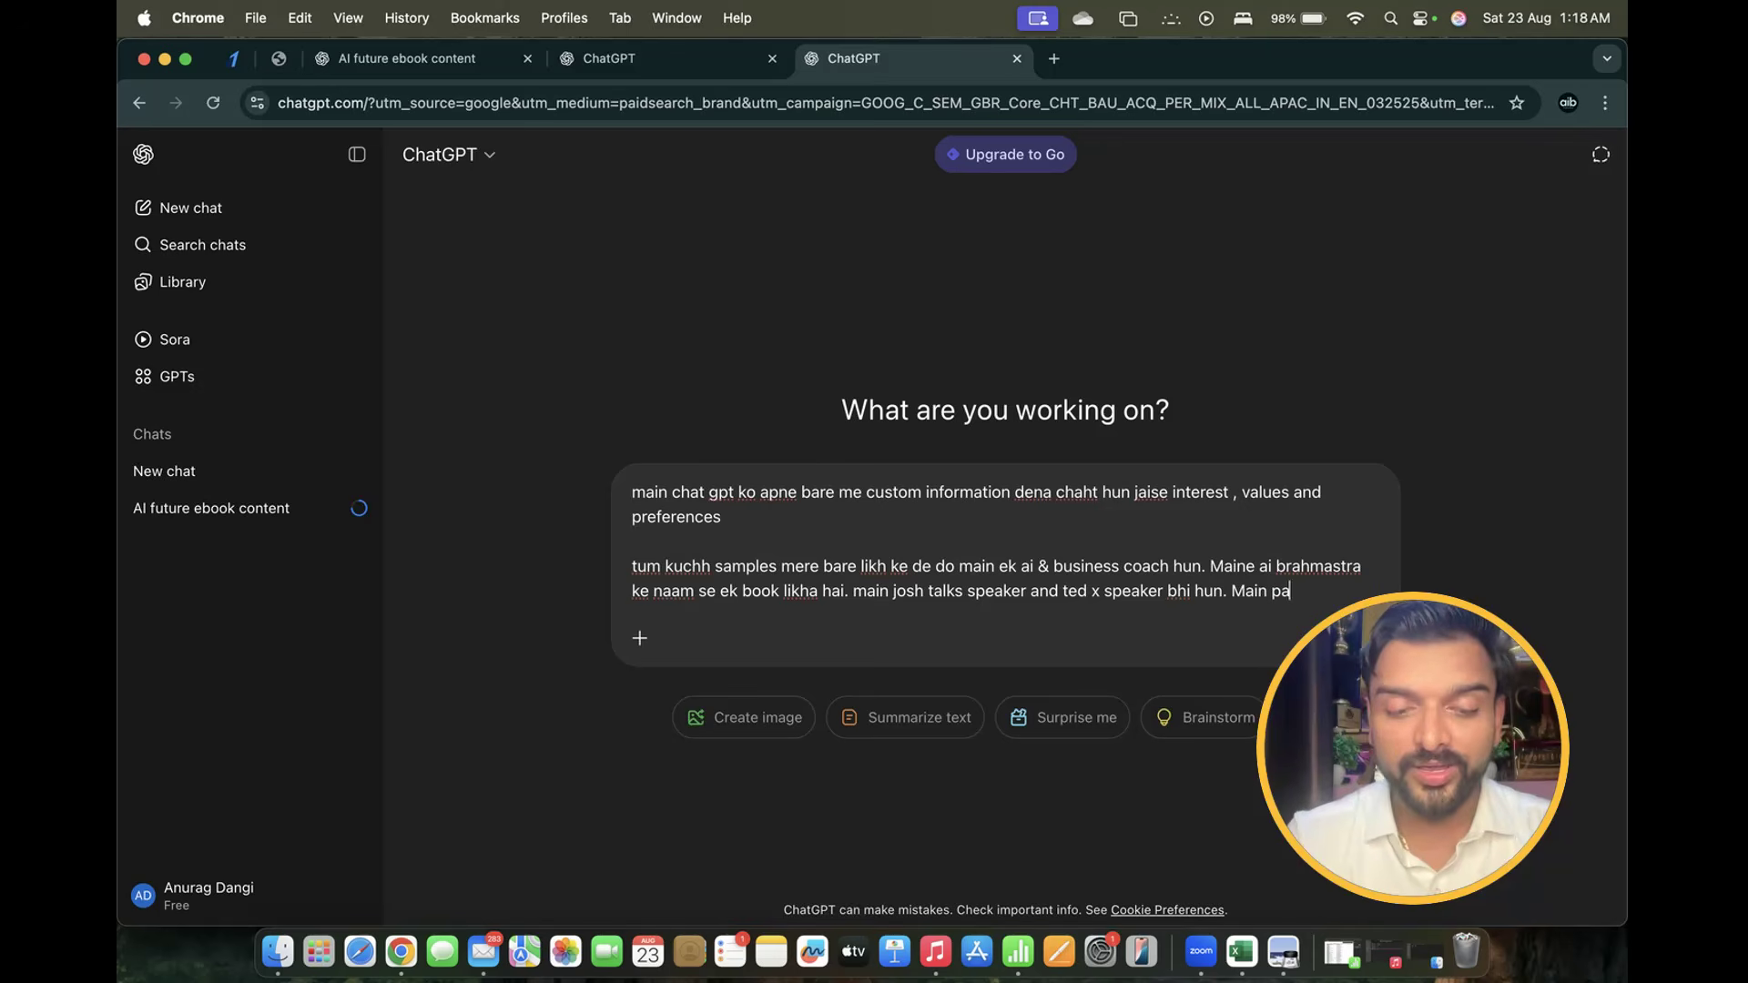
pyautogui.write('hadon me')
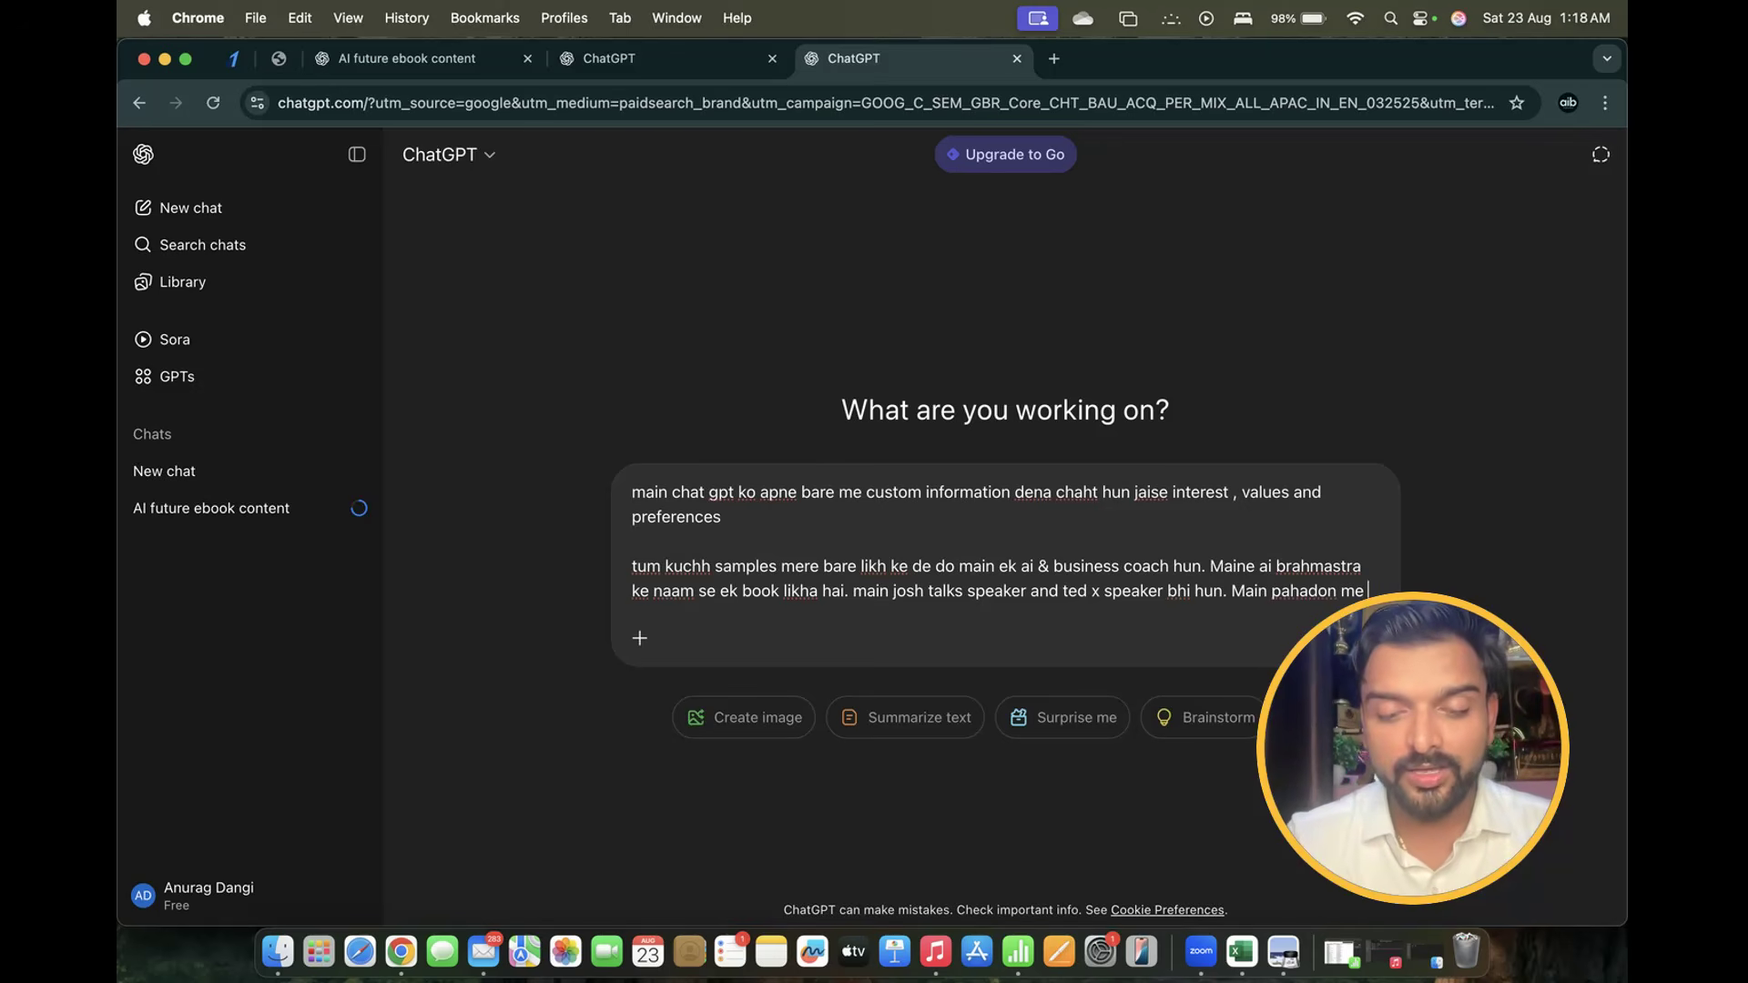
pyautogui.write(' ghumna pa')
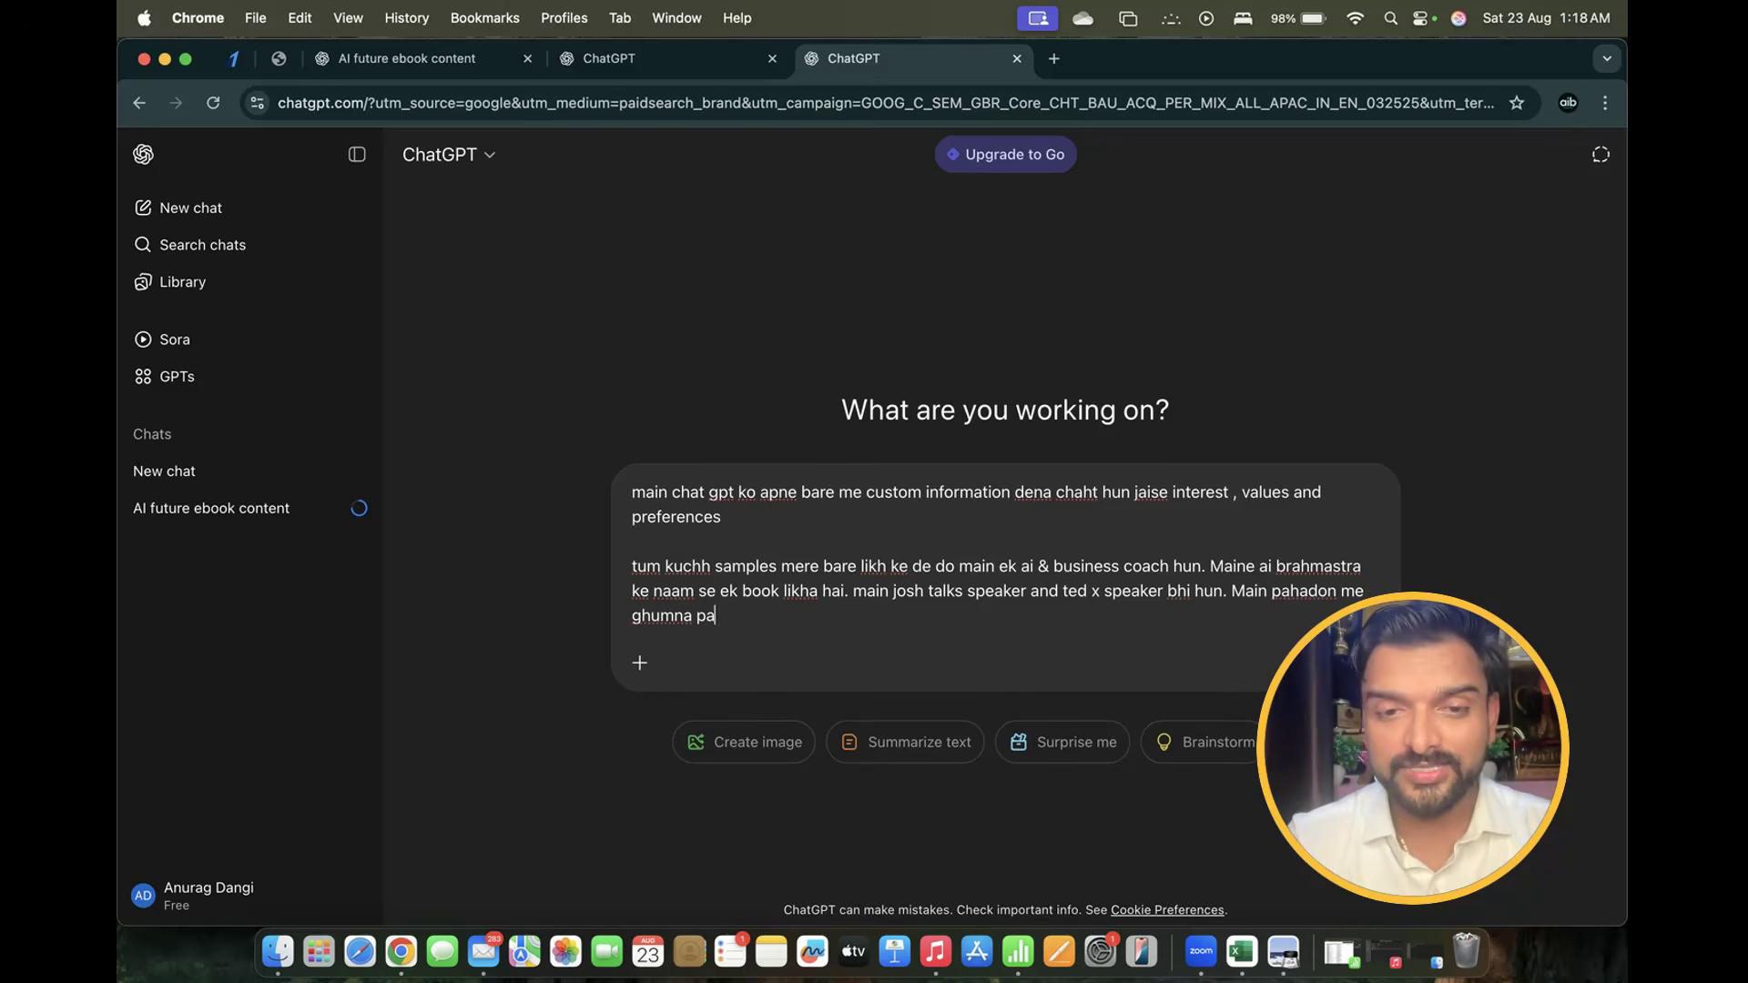
pyautogui.write('sand k')
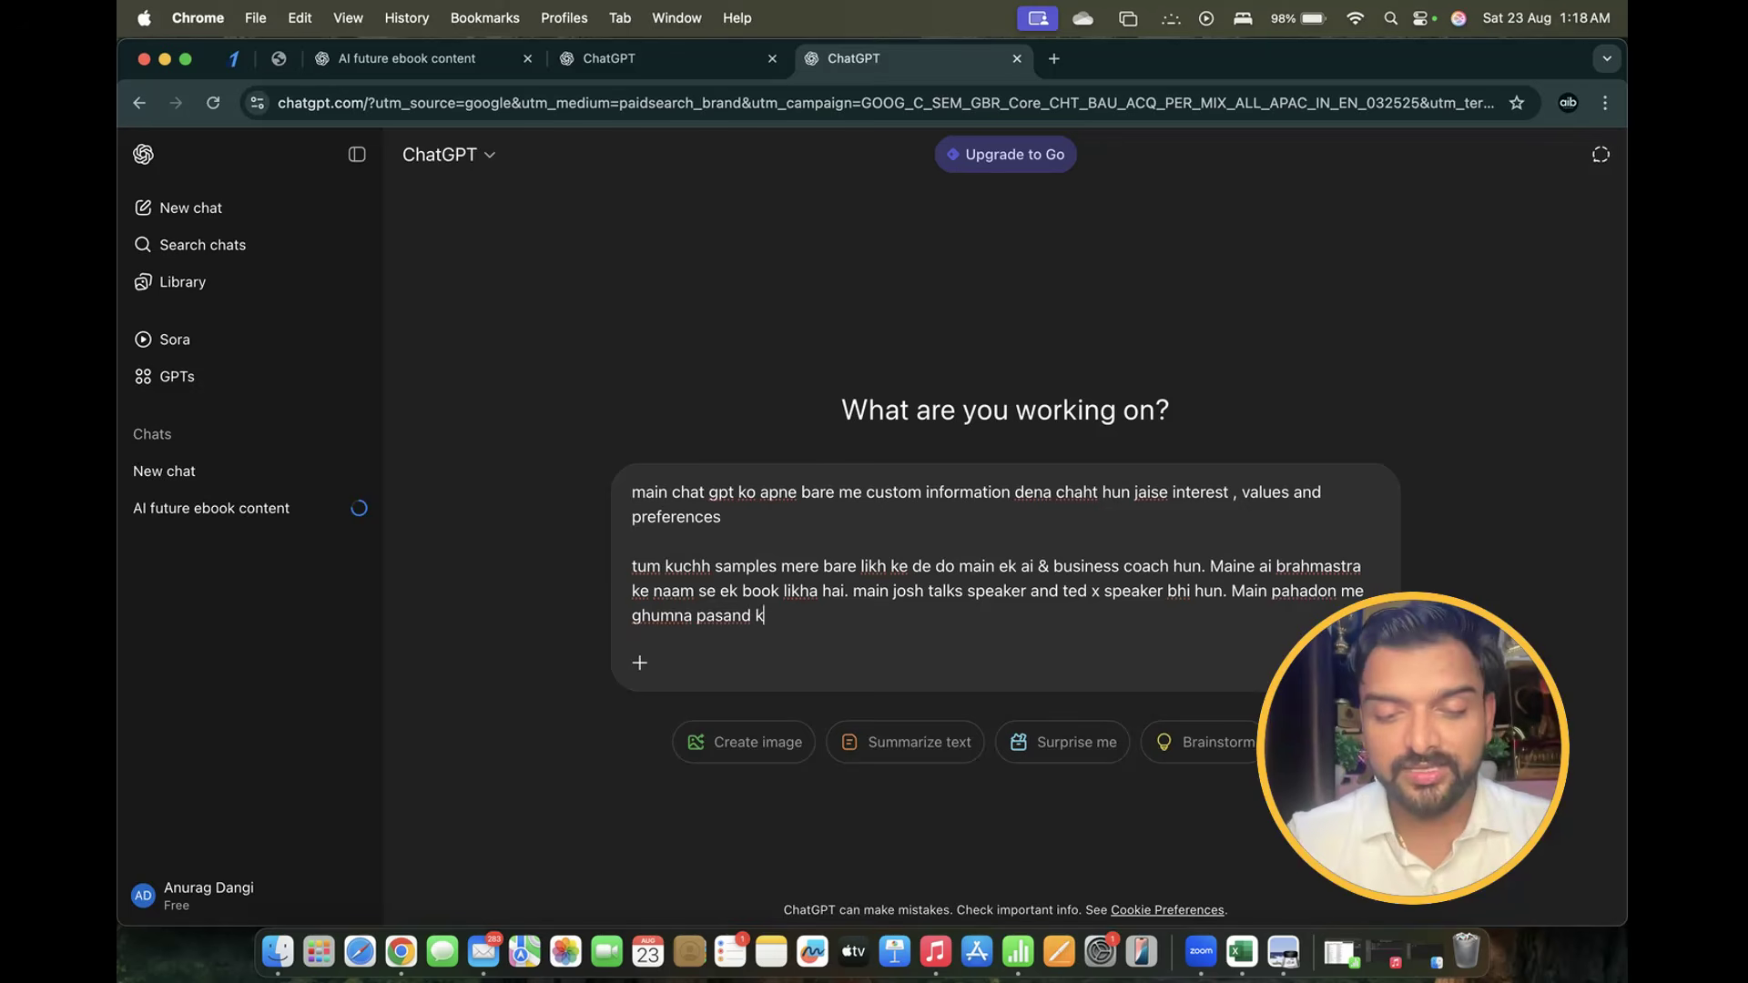
pyautogui.write('rta hun, ma')
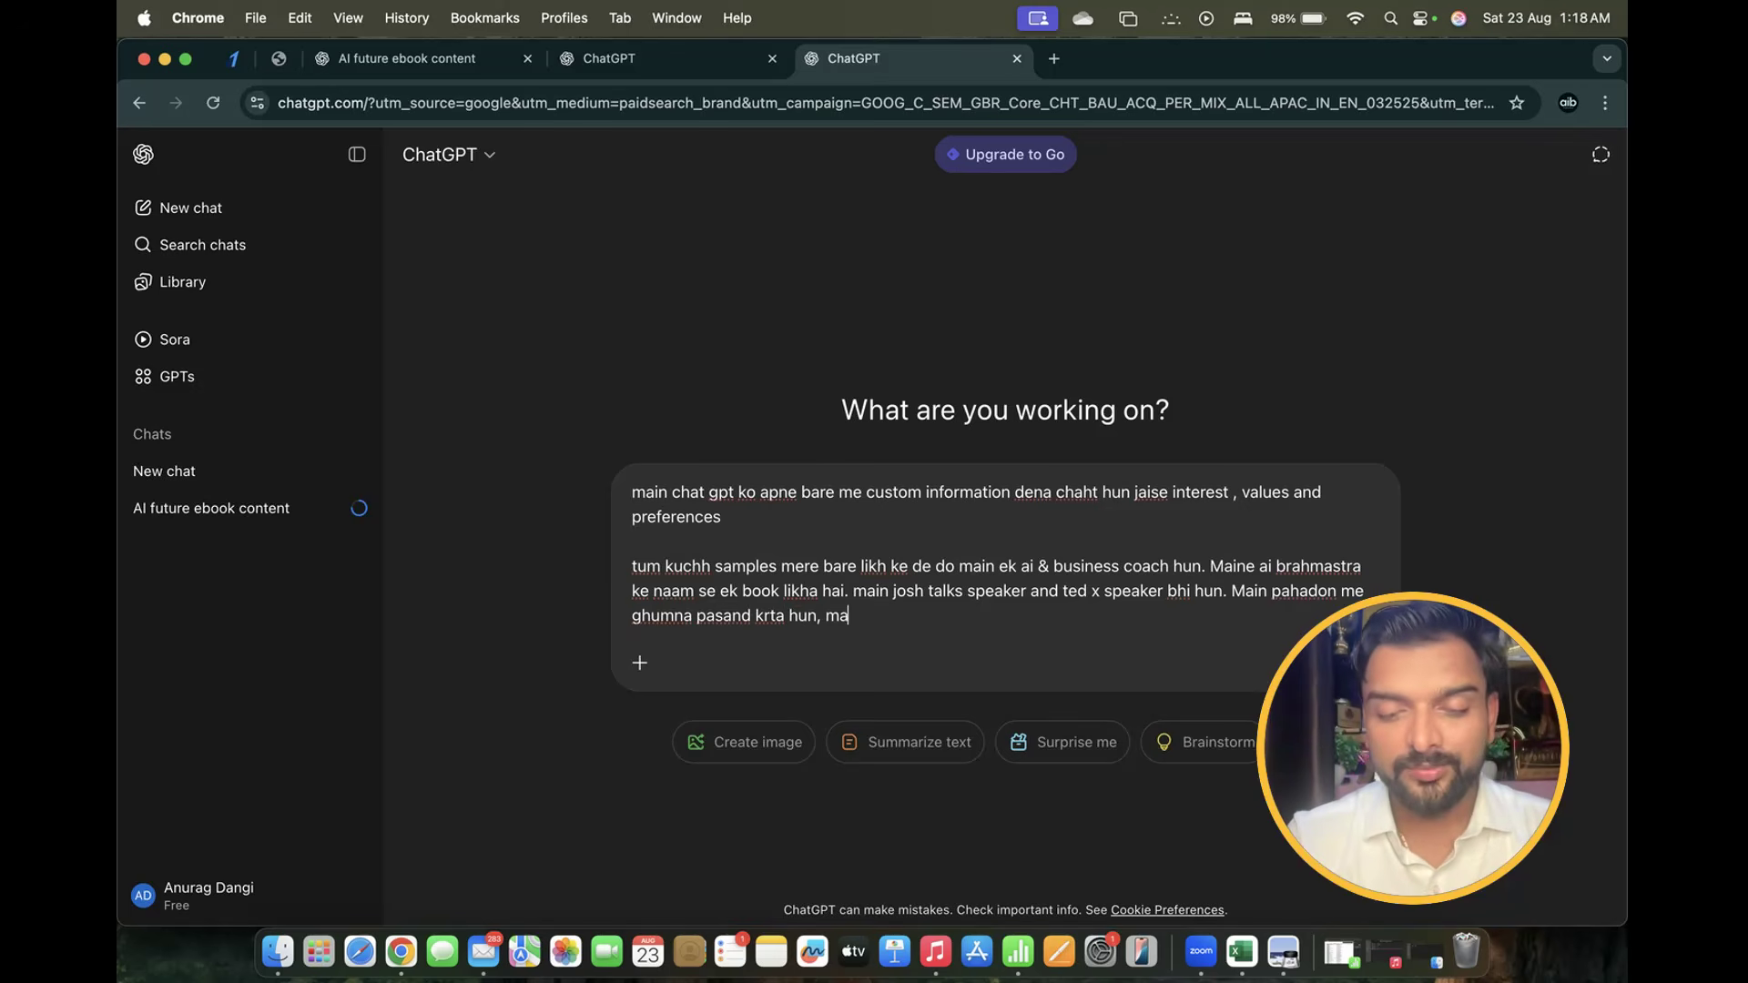
pyautogui.write('in 90s ')
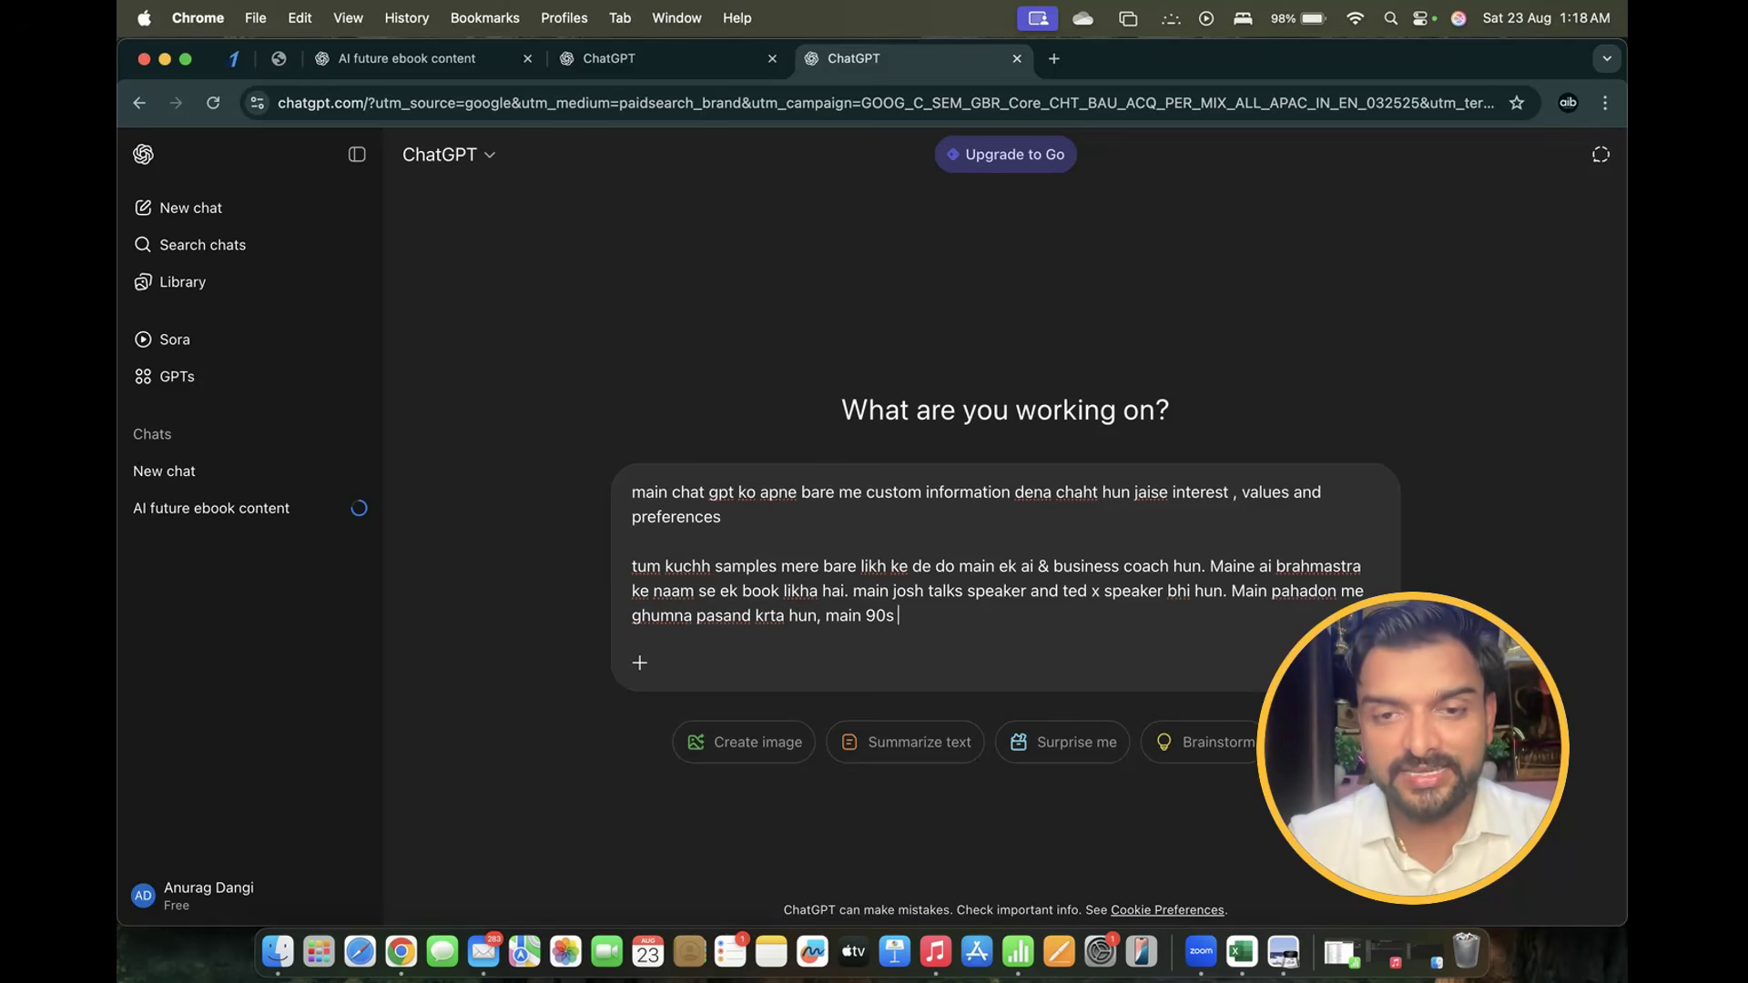
pyautogui.write('ke gane pas')
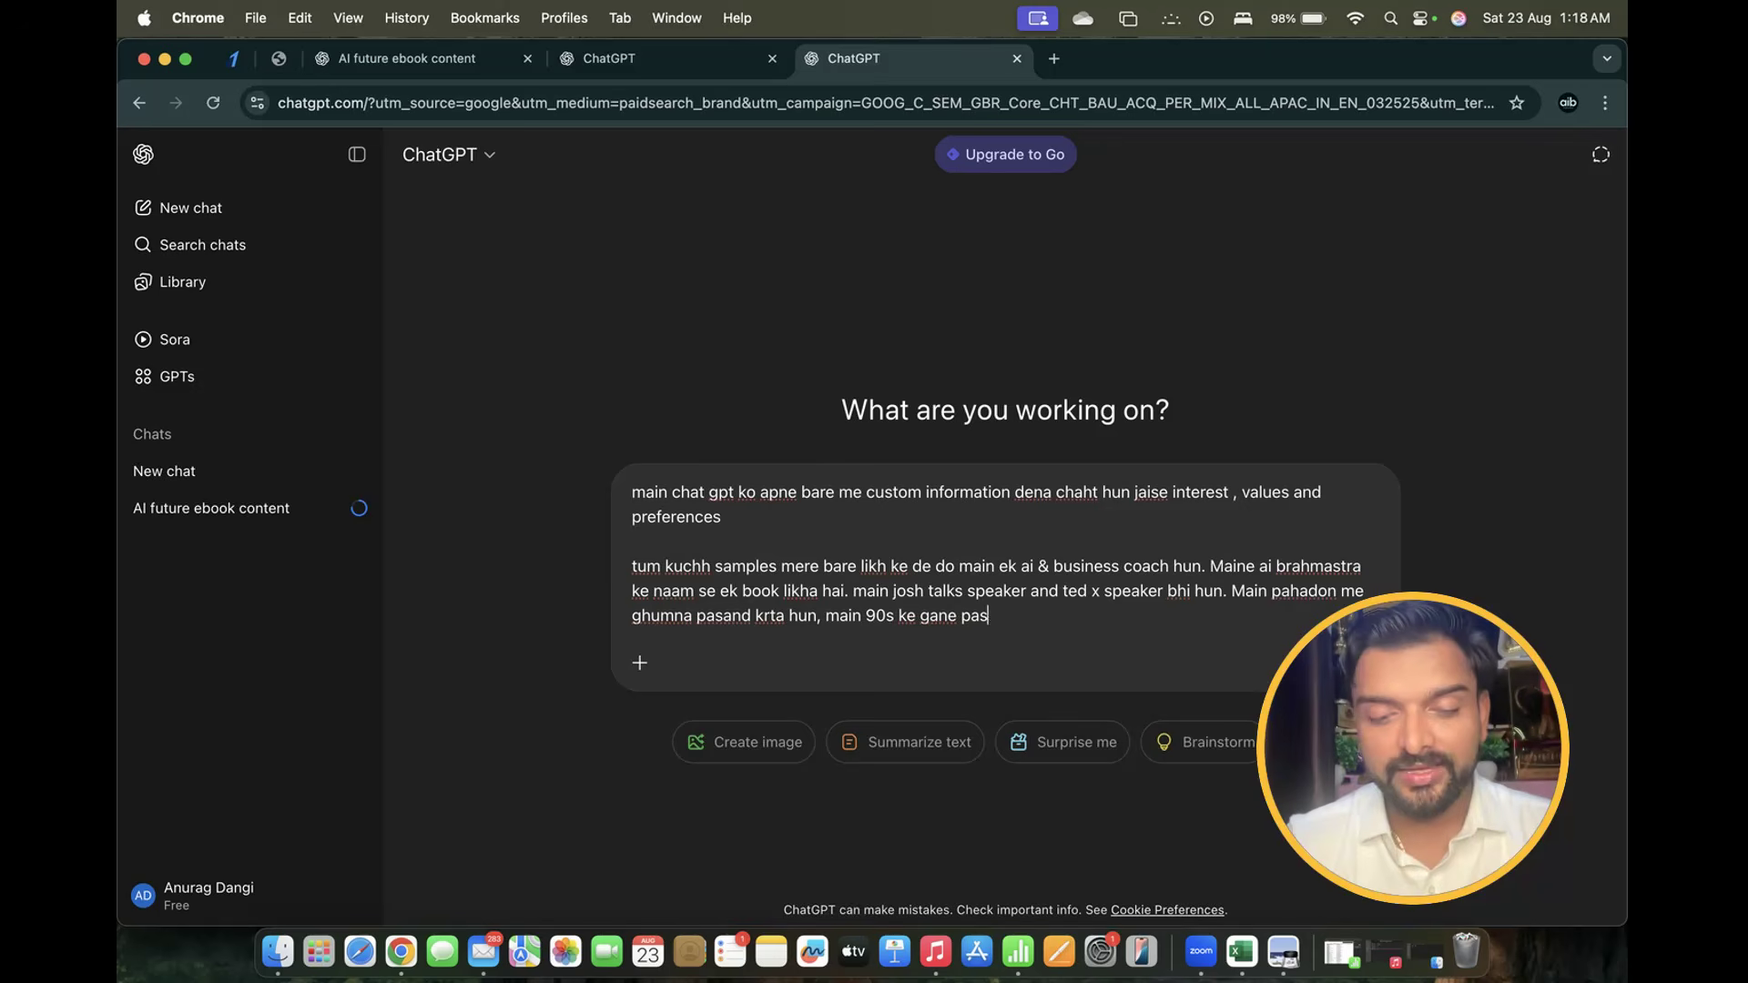
pyautogui.write('ant k')
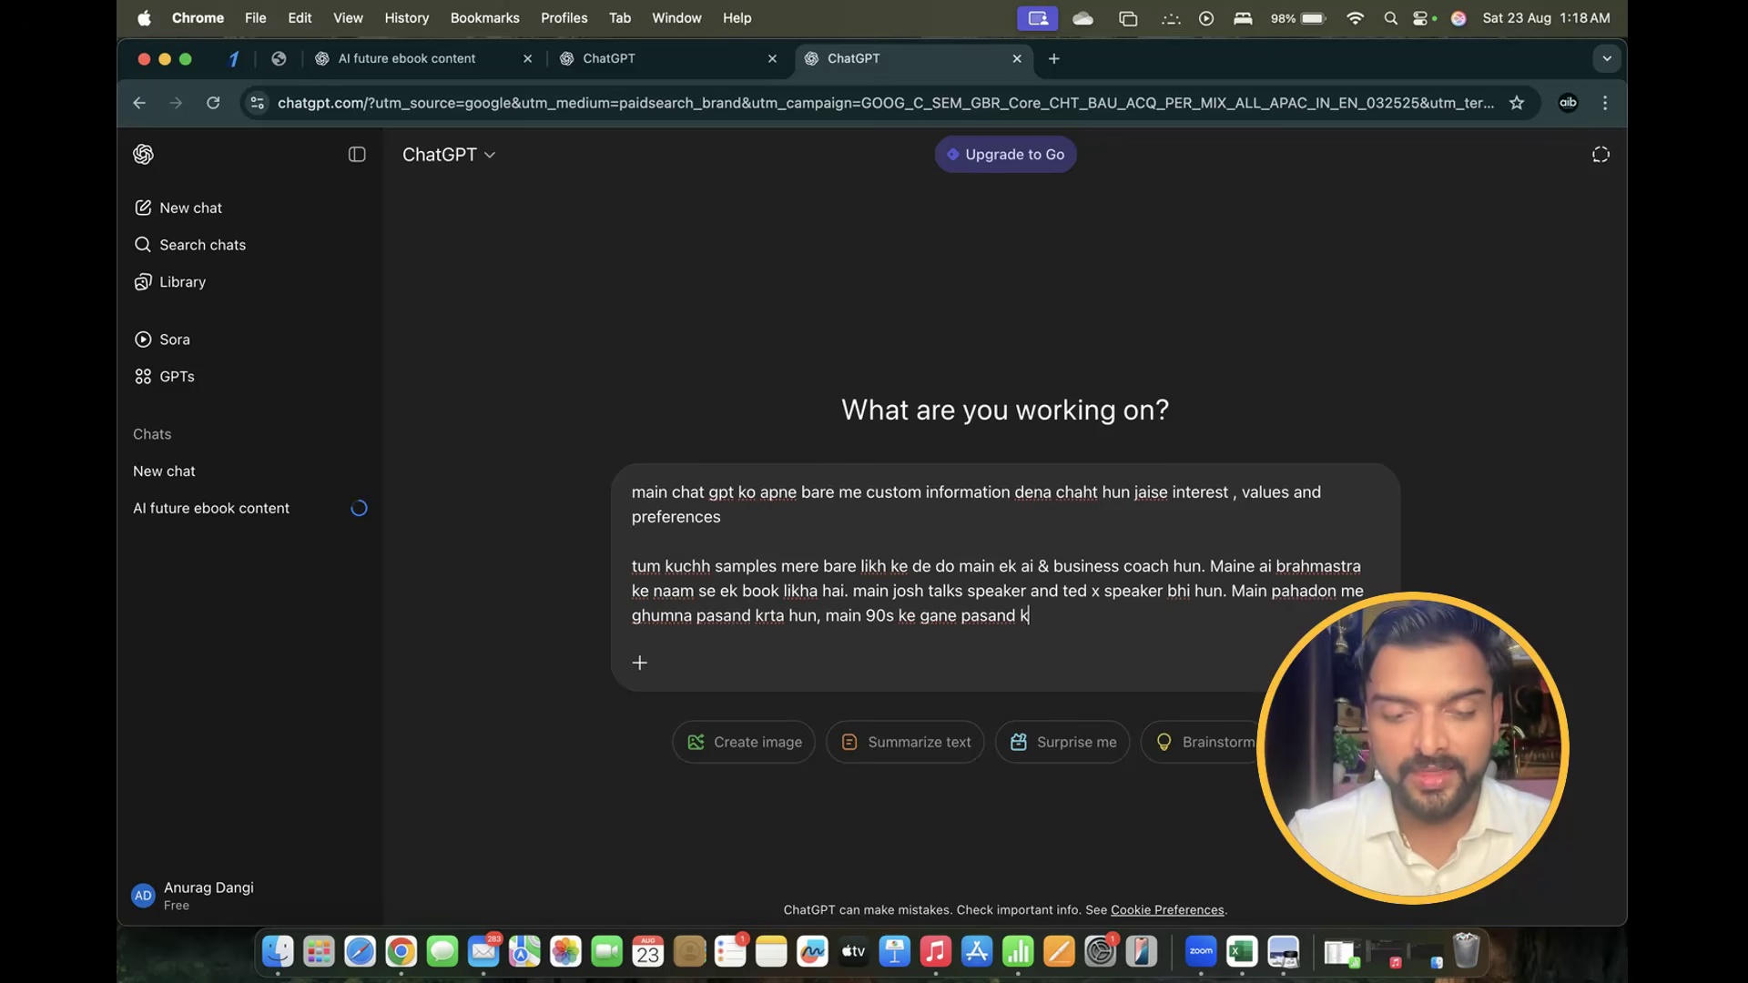
pyautogui.write('arta hun')
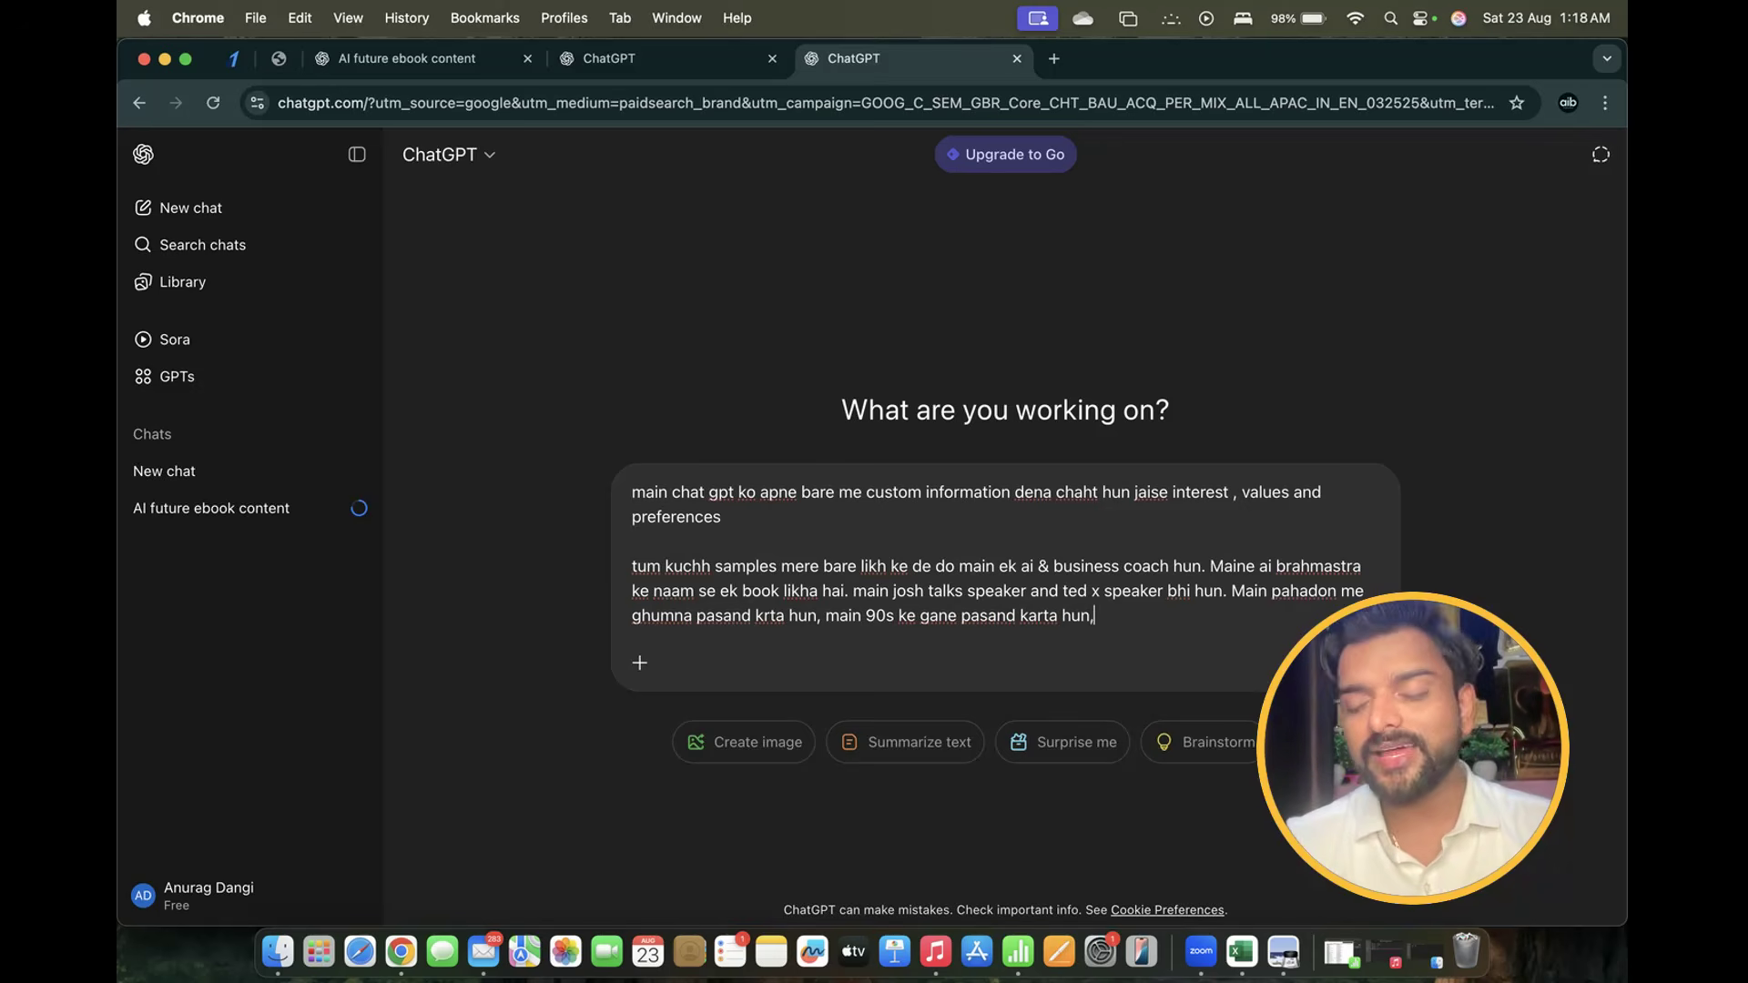
pyautogui.write('. muj')
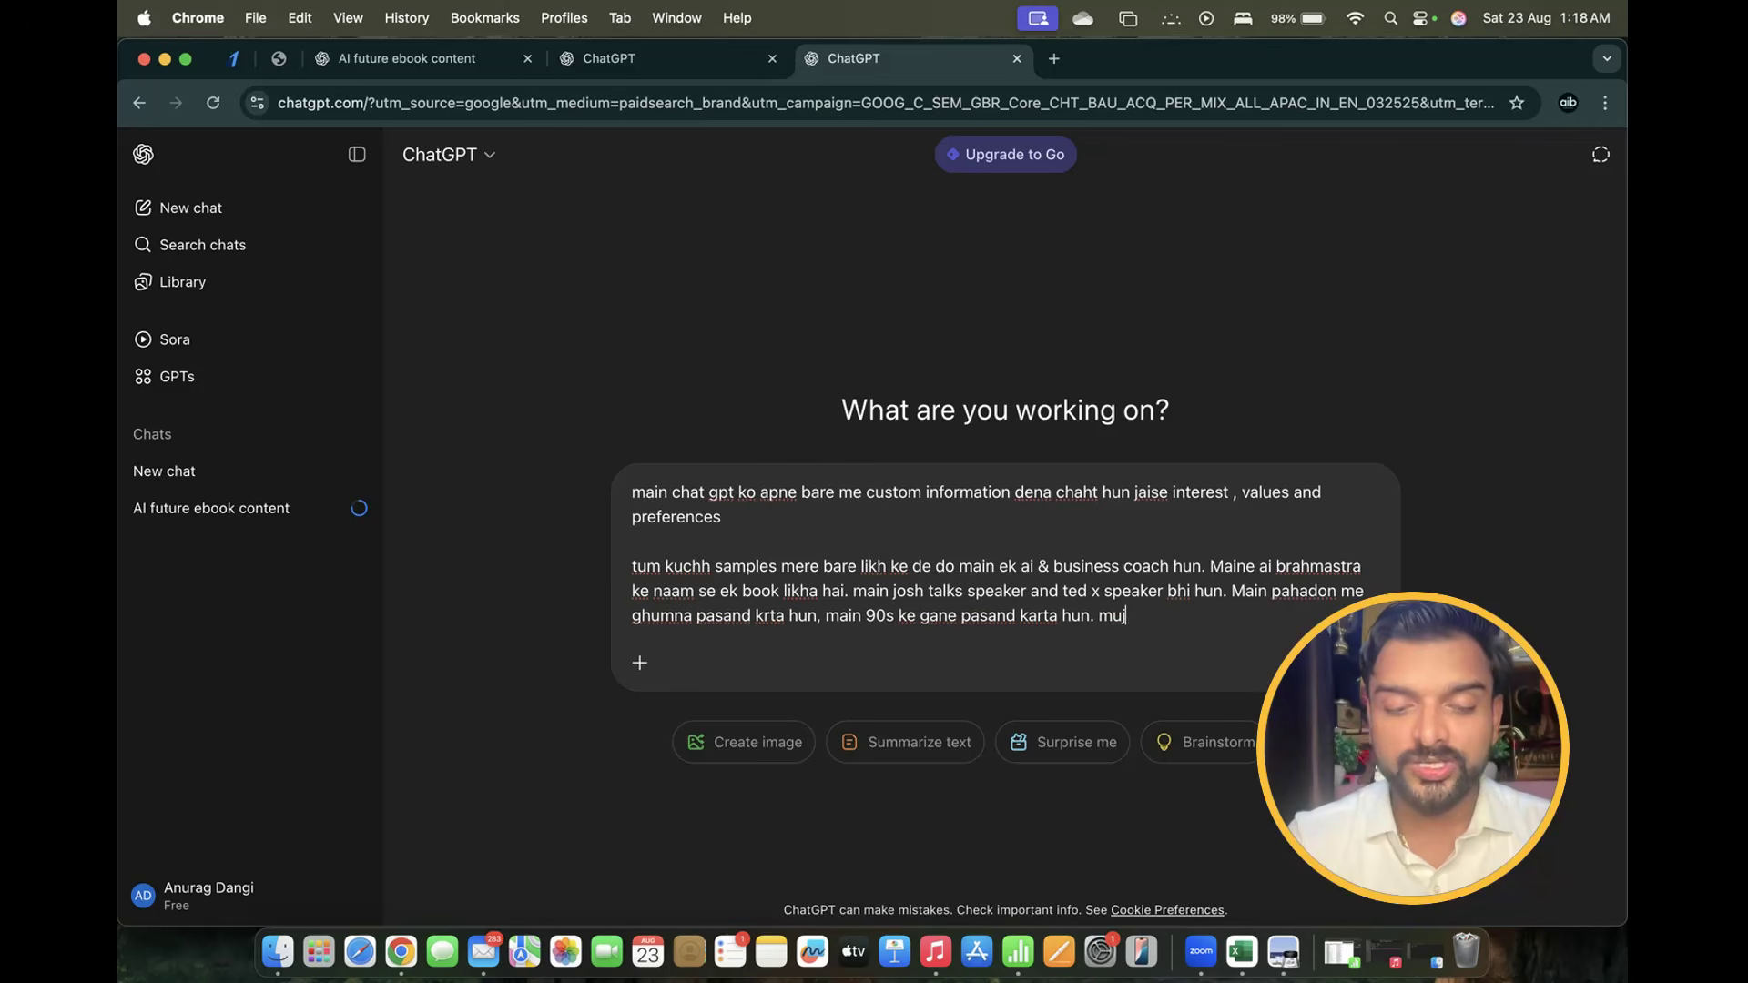
pyautogui.write('he technology and bus')
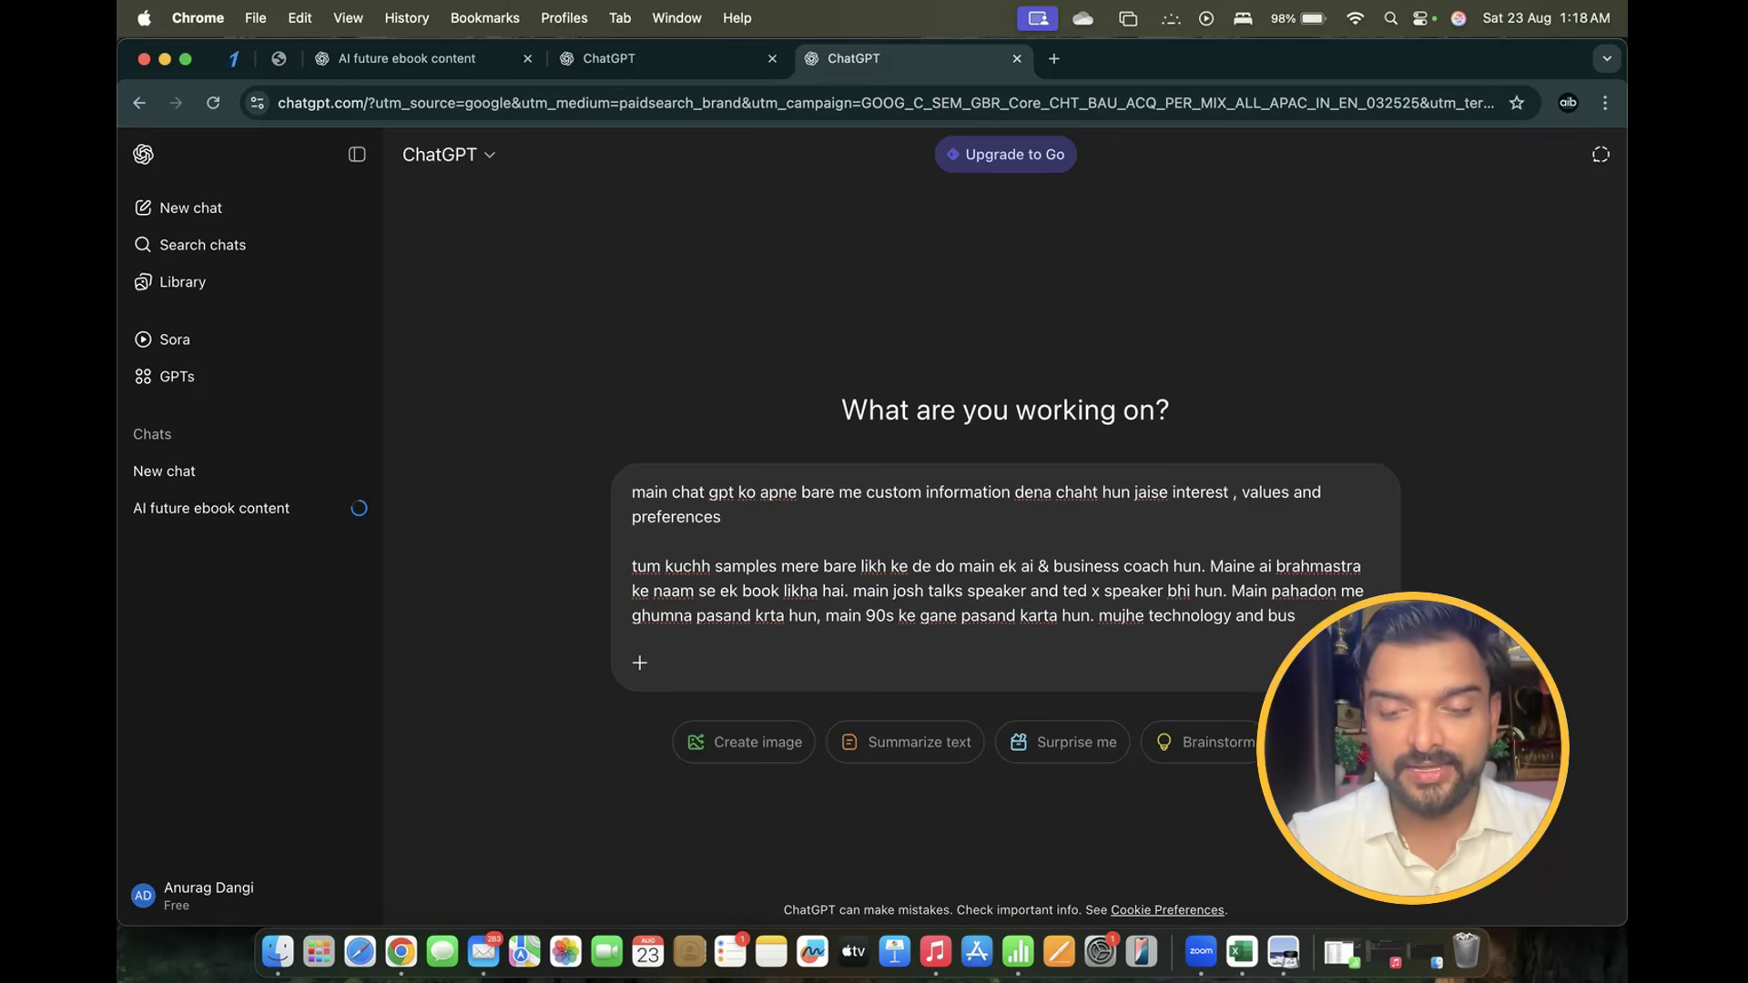
pyautogui.write('iness ')
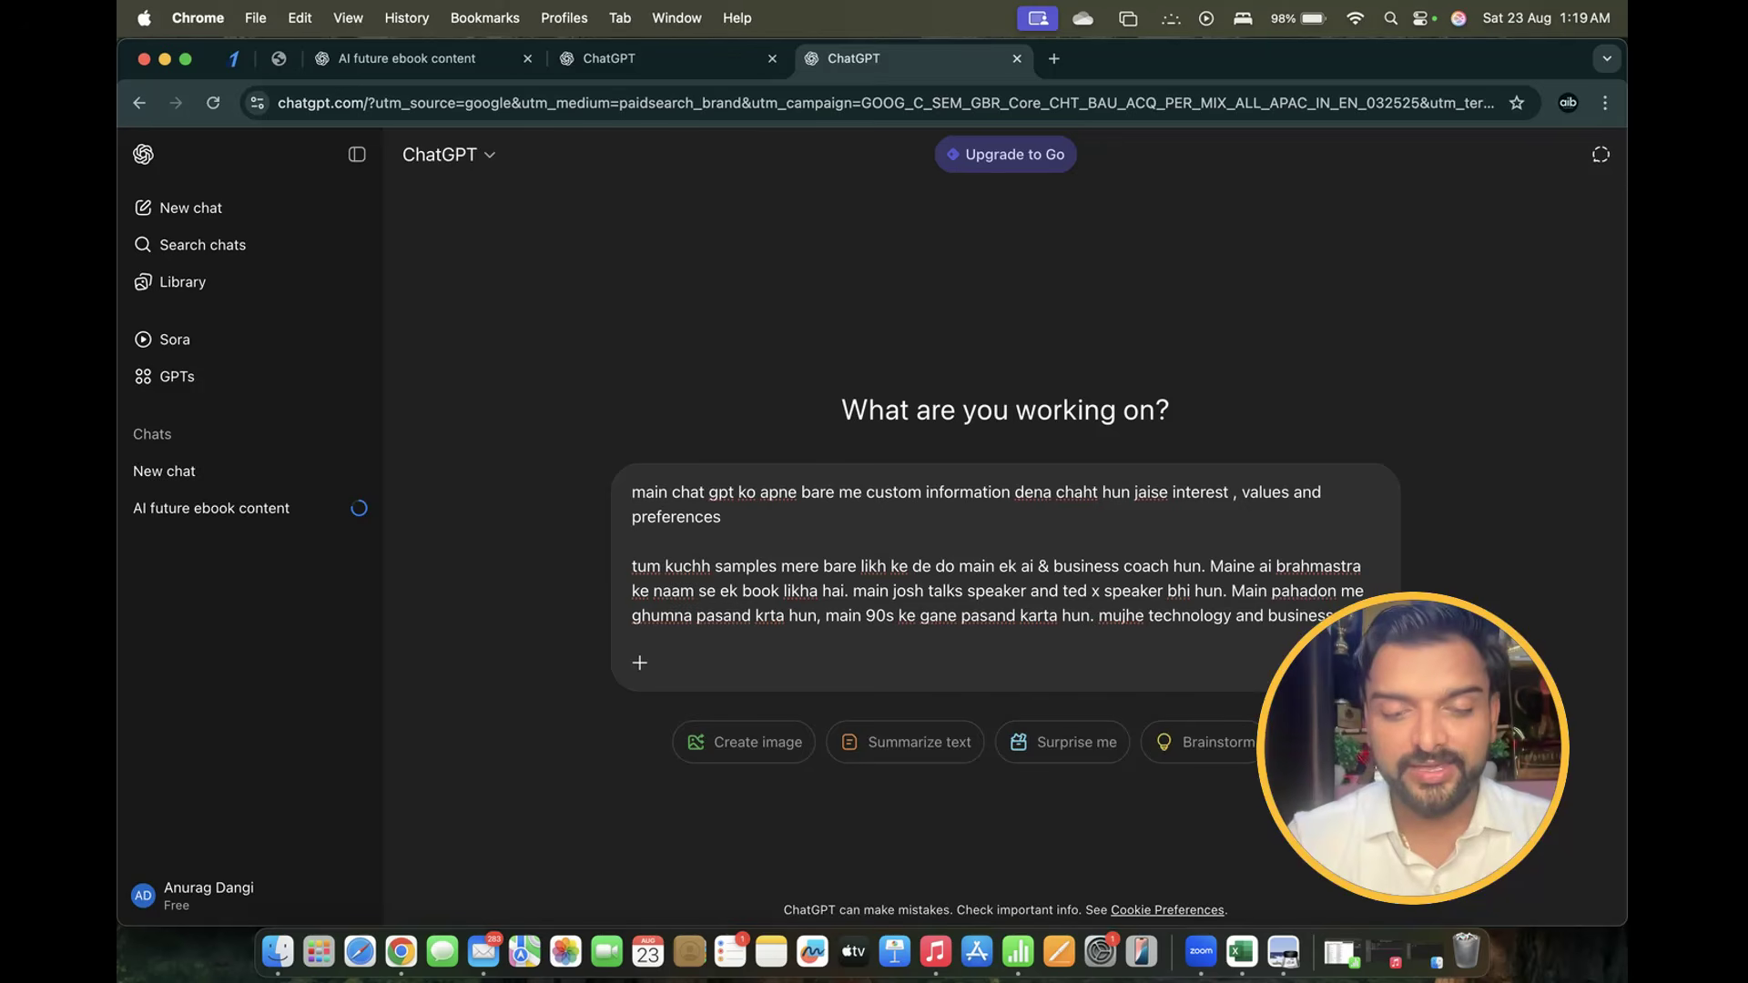
pyautogui.write('inteerest')
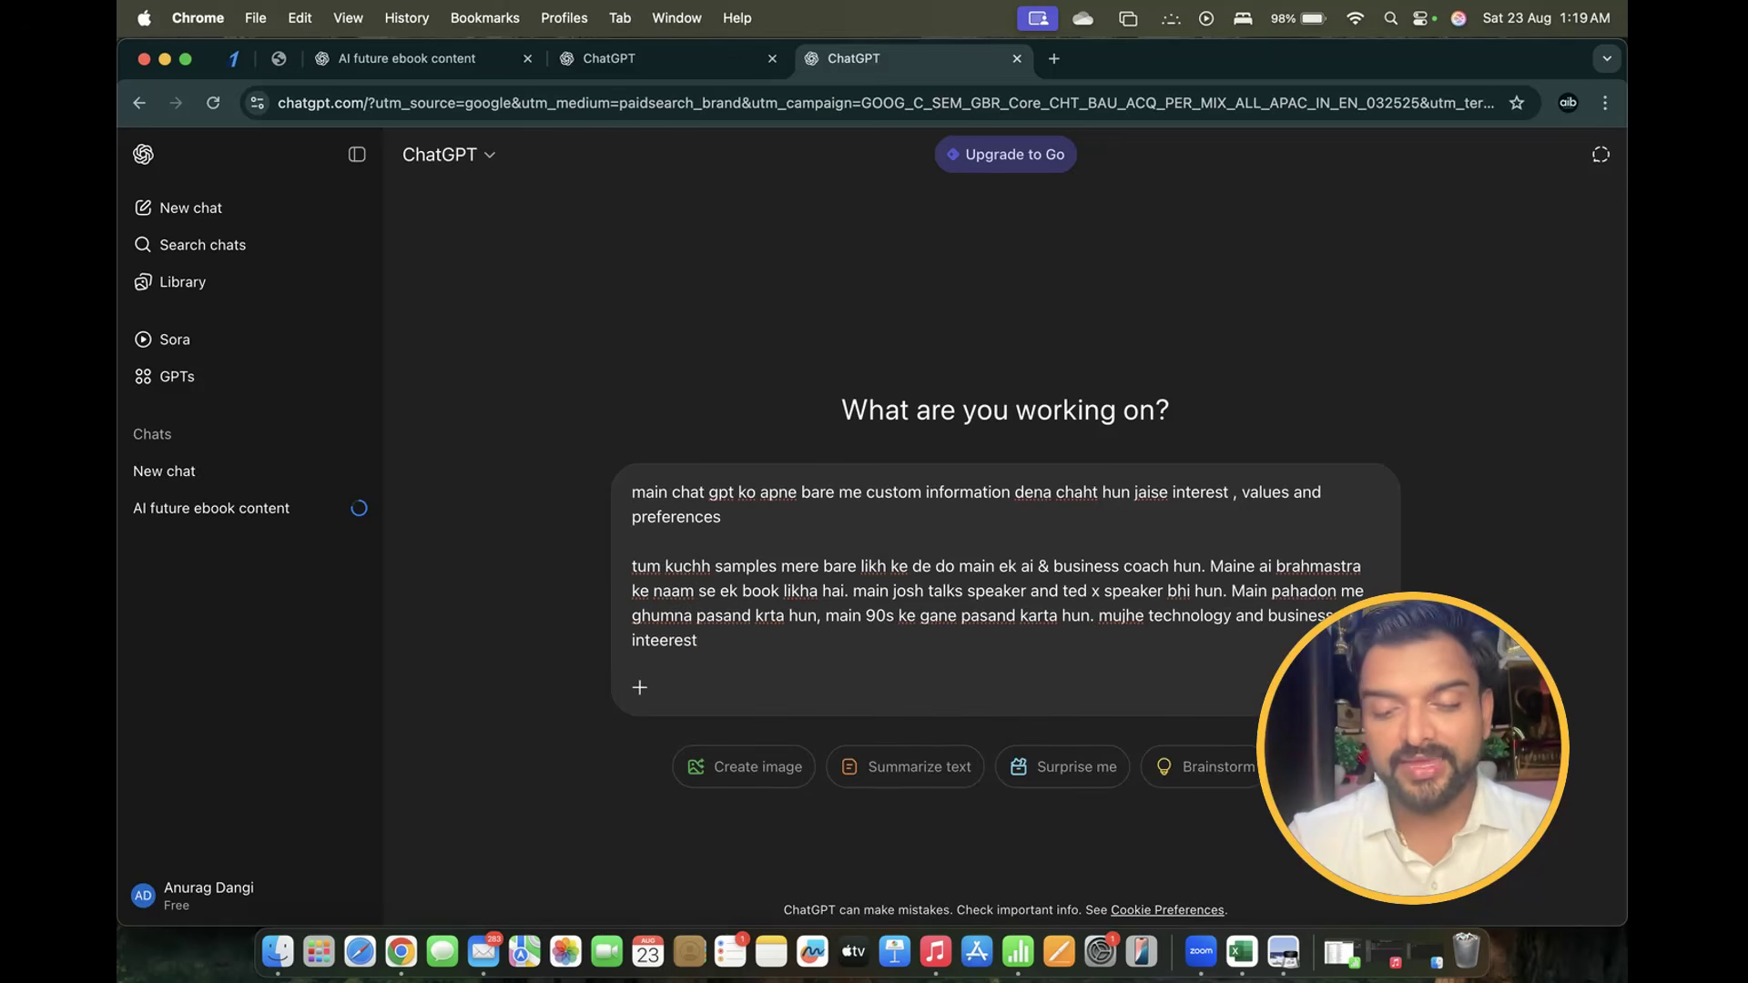
pyautogui.write(' hain.')
pyautogui.press('Return')
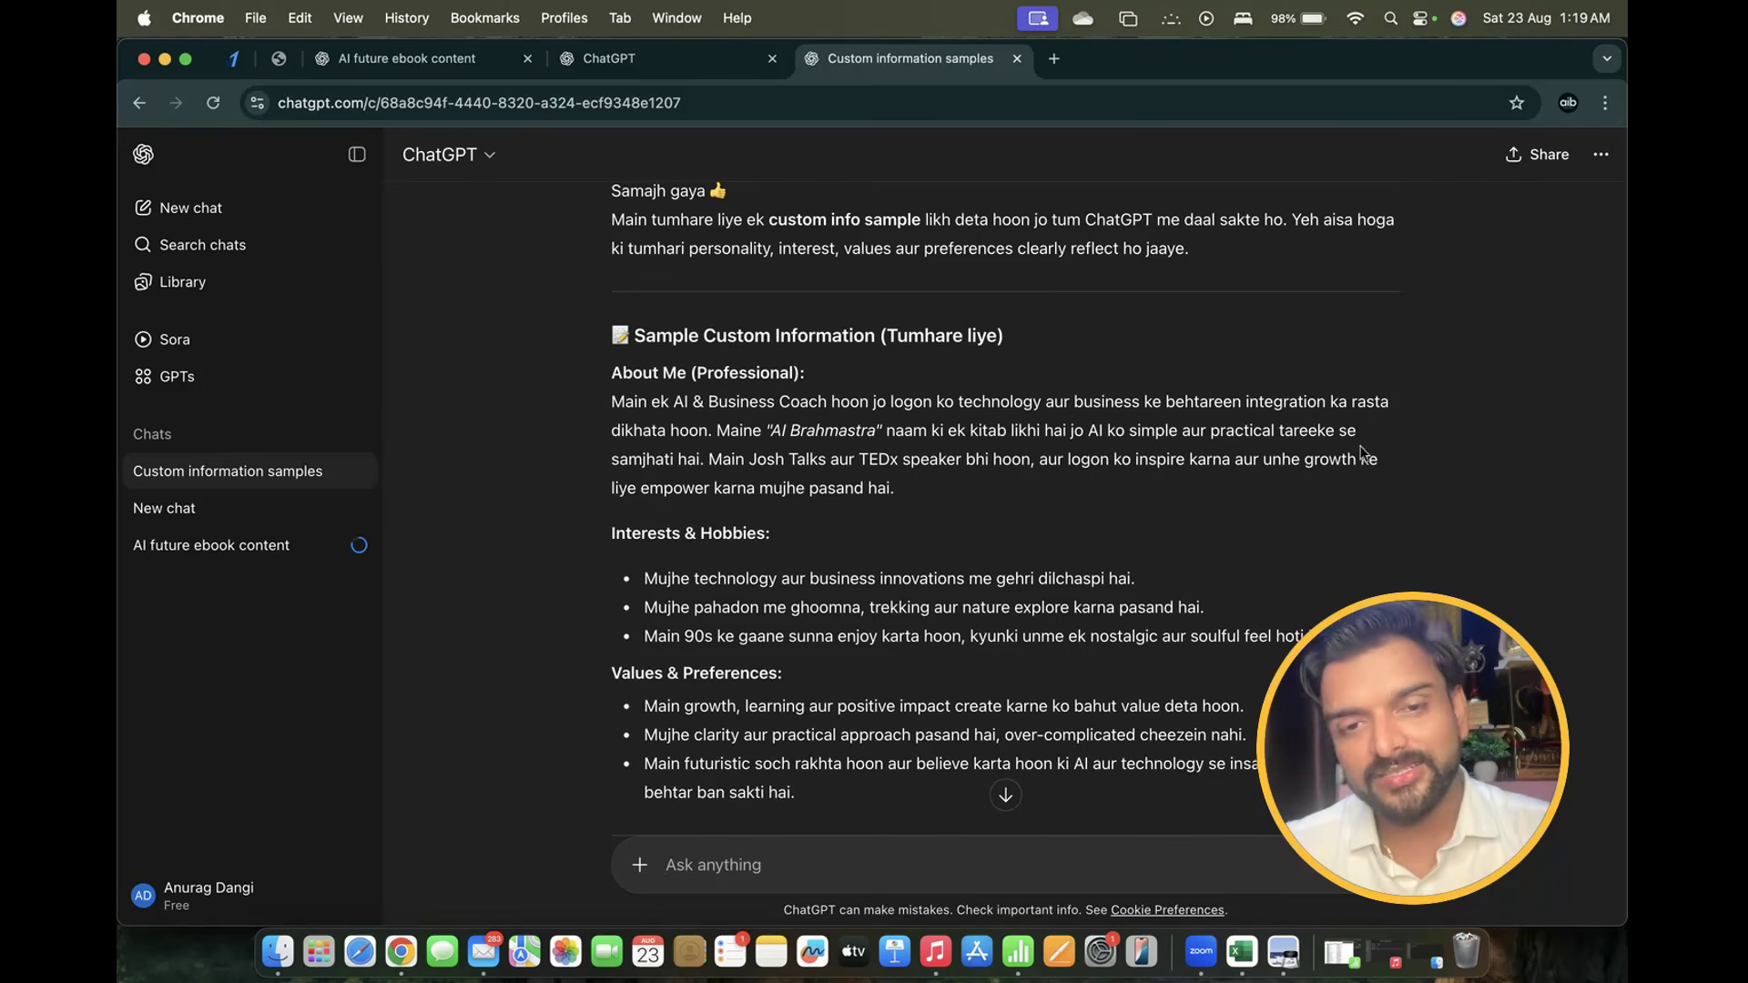
# Select the interests and values lines of the sample profile in the reply
pyautogui.scroll(-2, 921, 546)
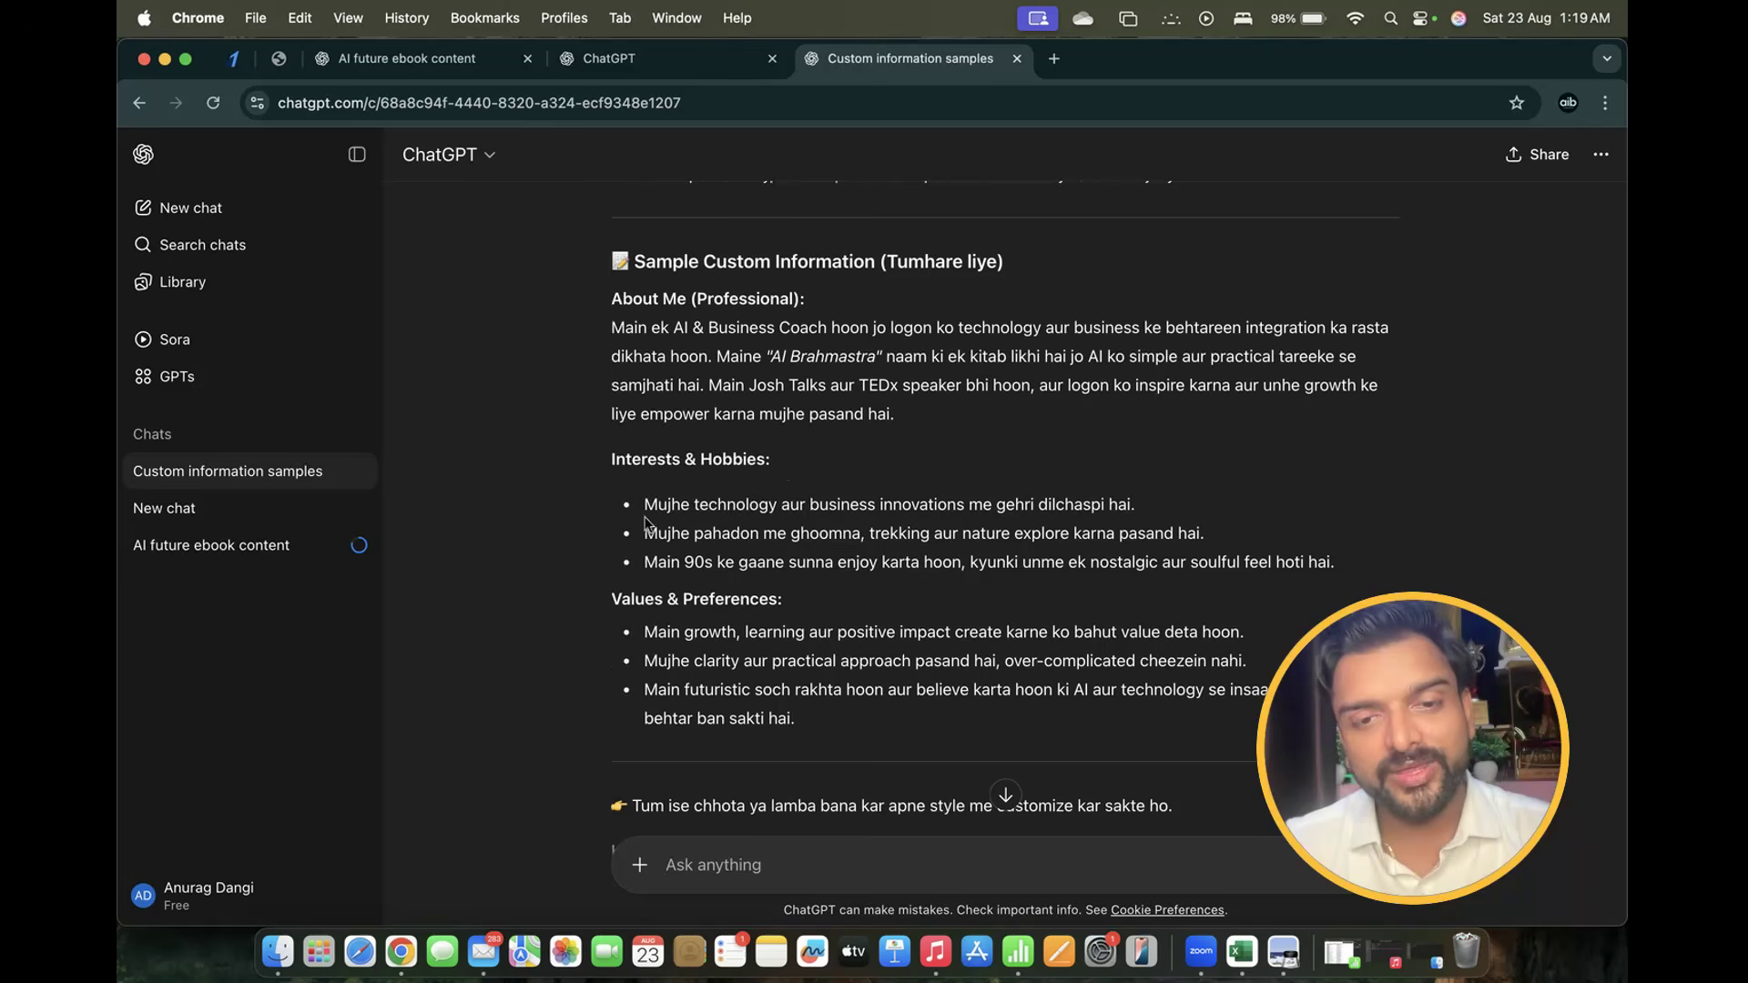
pyautogui.moveTo(644, 516); pyautogui.dragTo(1145, 537)
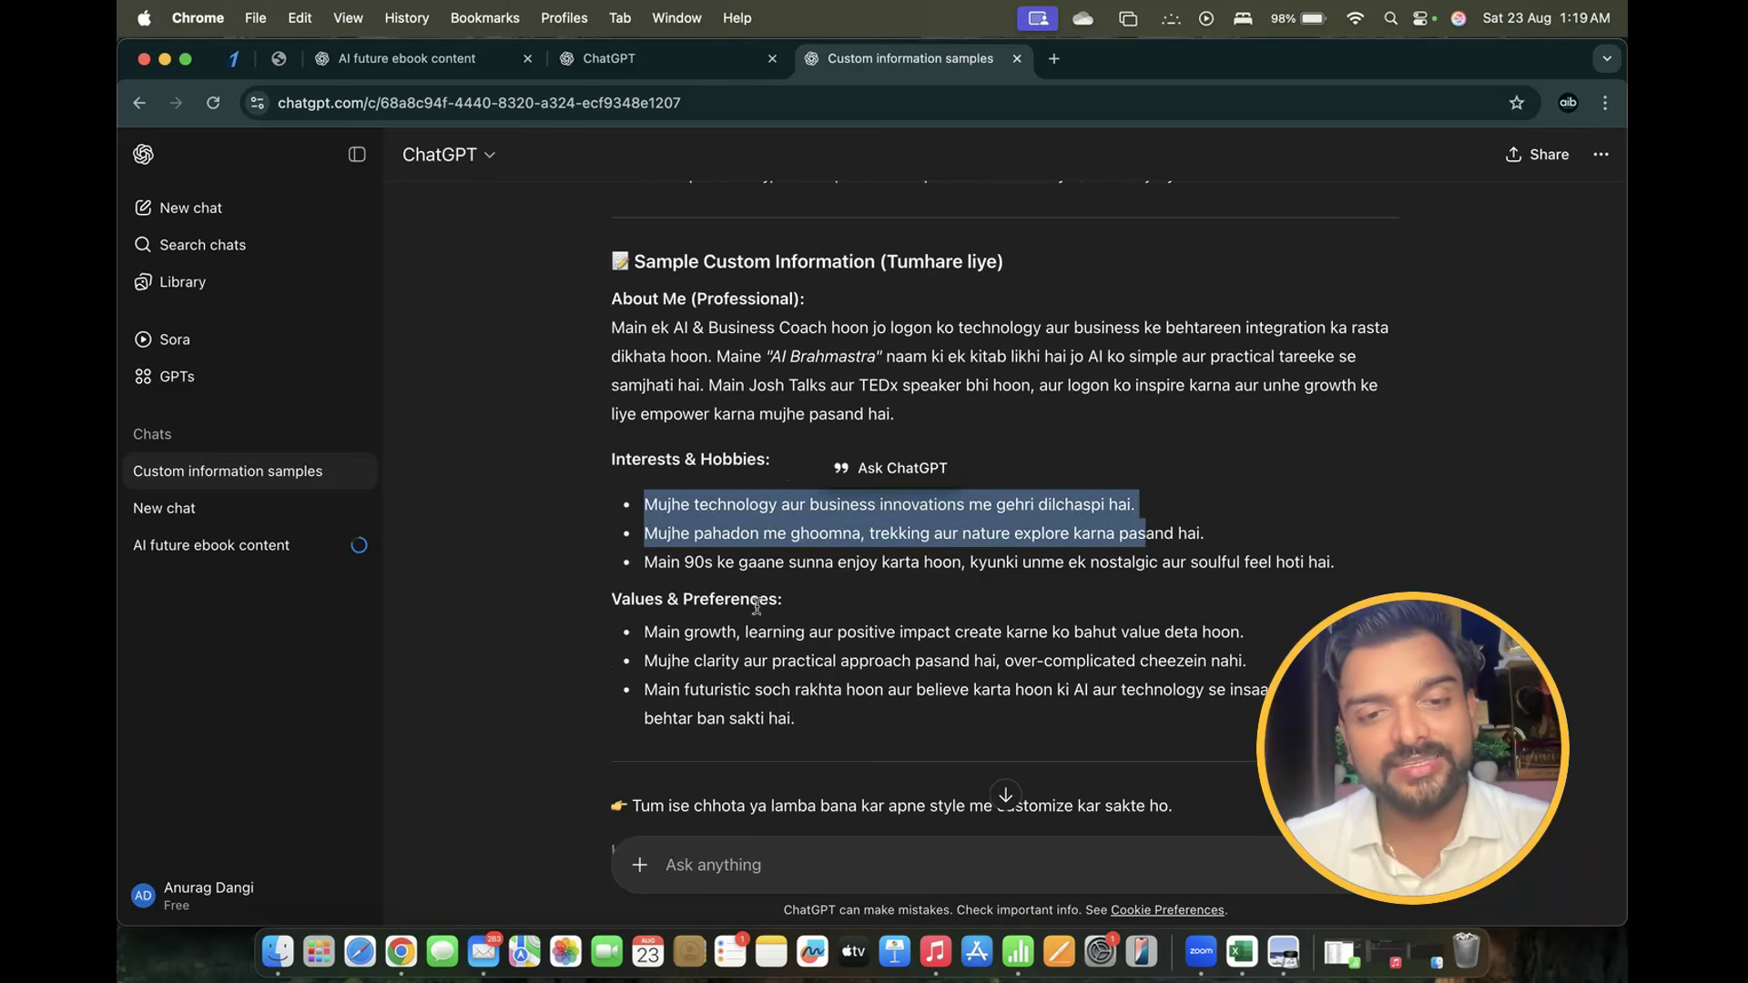
pyautogui.scroll(-5, 757, 605)
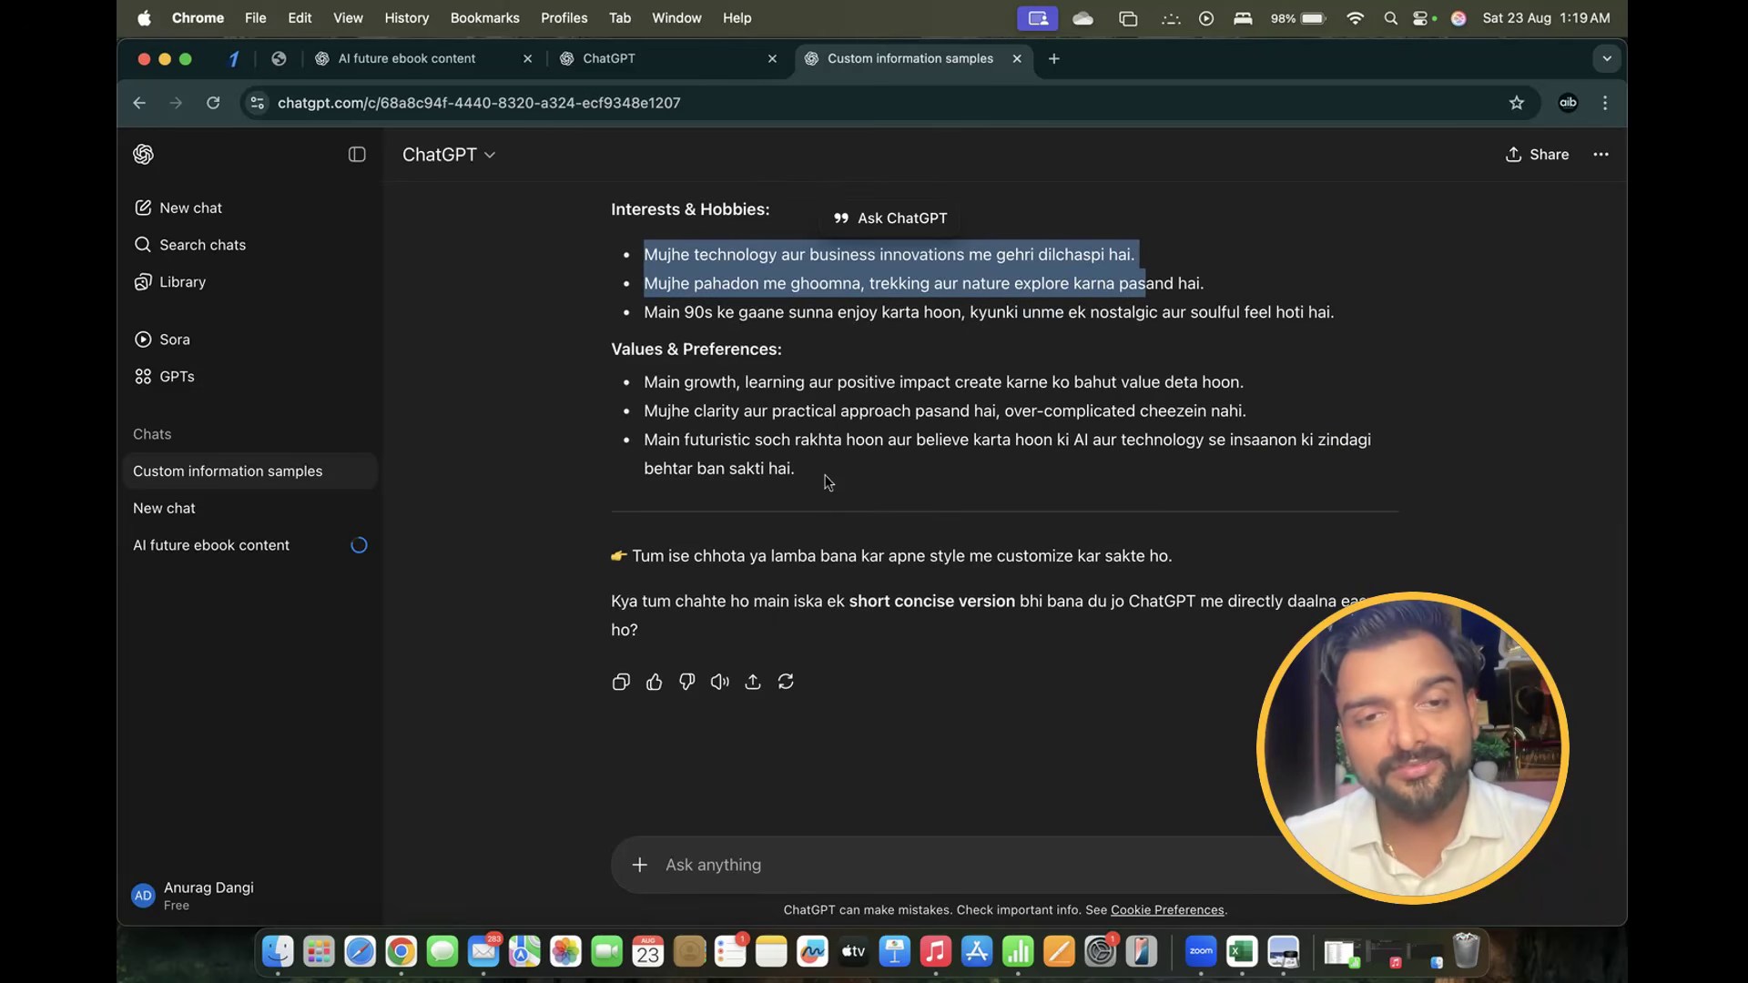
pyautogui.moveTo(645, 382); pyautogui.dragTo(1292, 386)
pyautogui.moveTo(822, 493); pyautogui.dragTo(597, 522)
# Copy the sample profile and paste it into 'Anything else ChatGPT should know about you?'
pyautogui.rightClick(656, 543)
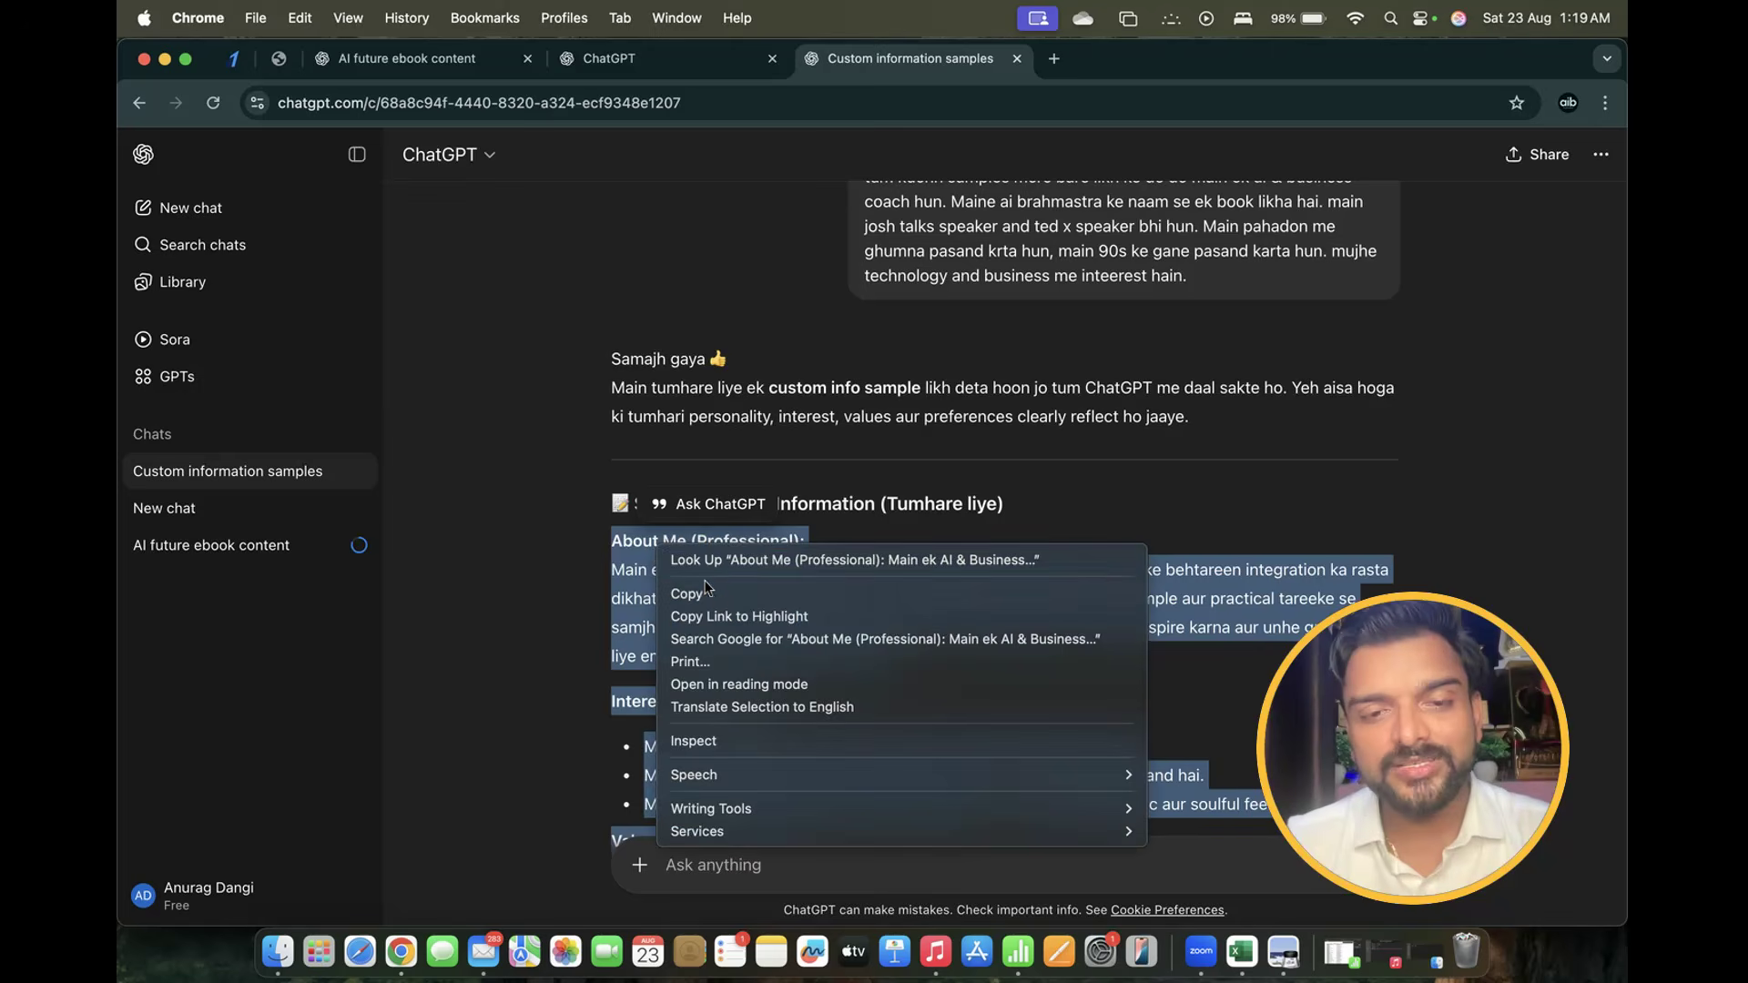
pyautogui.click(705, 592)
pyautogui.hotkey('ctrl', 'shift', 'Tab')
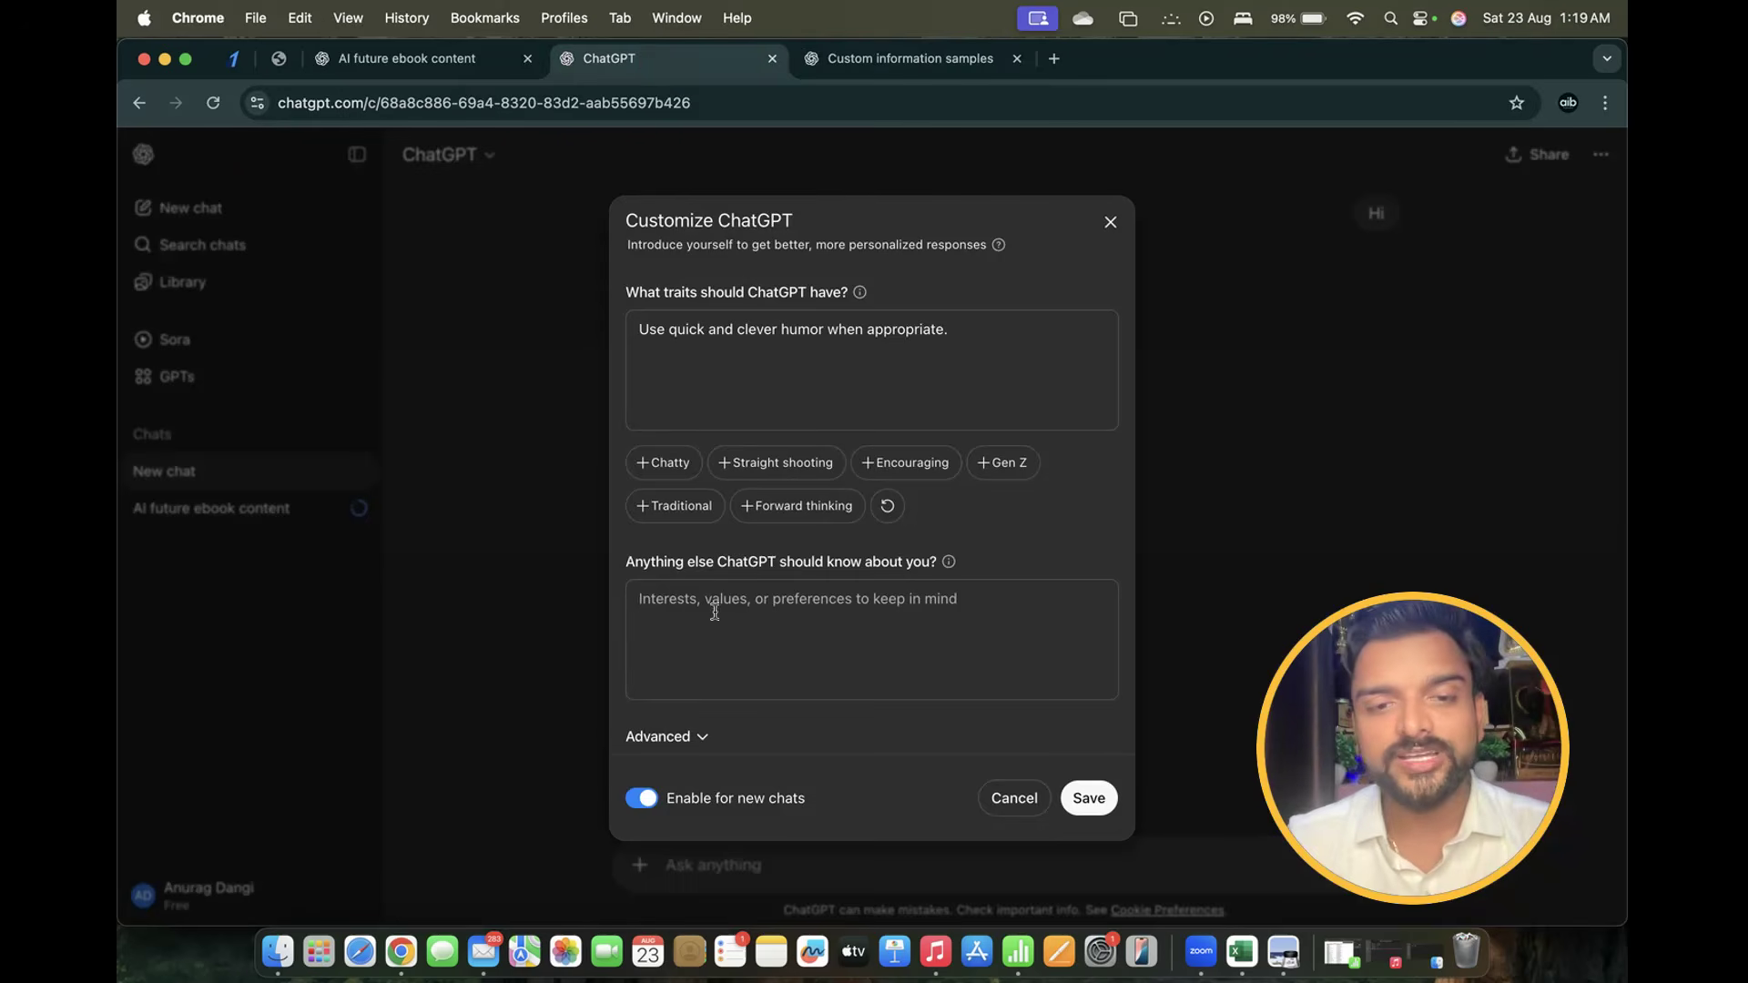
pyautogui.click(697, 617)
pyautogui.press('super+v')
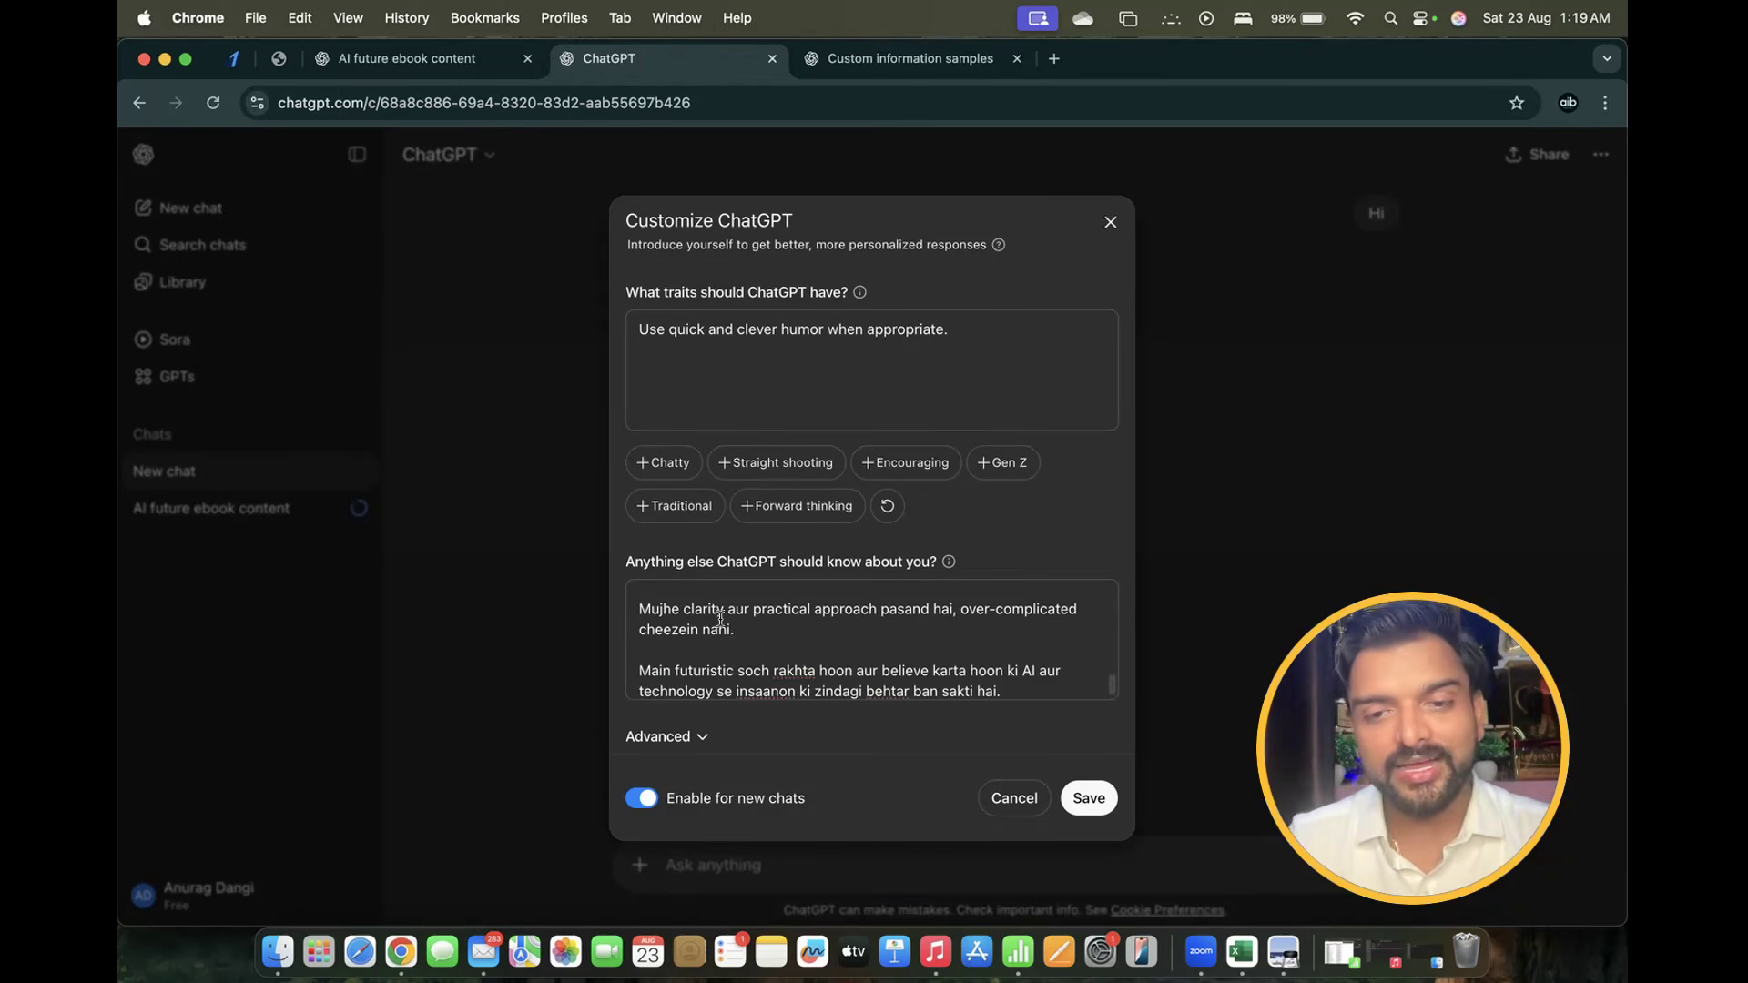
pyautogui.scroll(10, 782, 632)
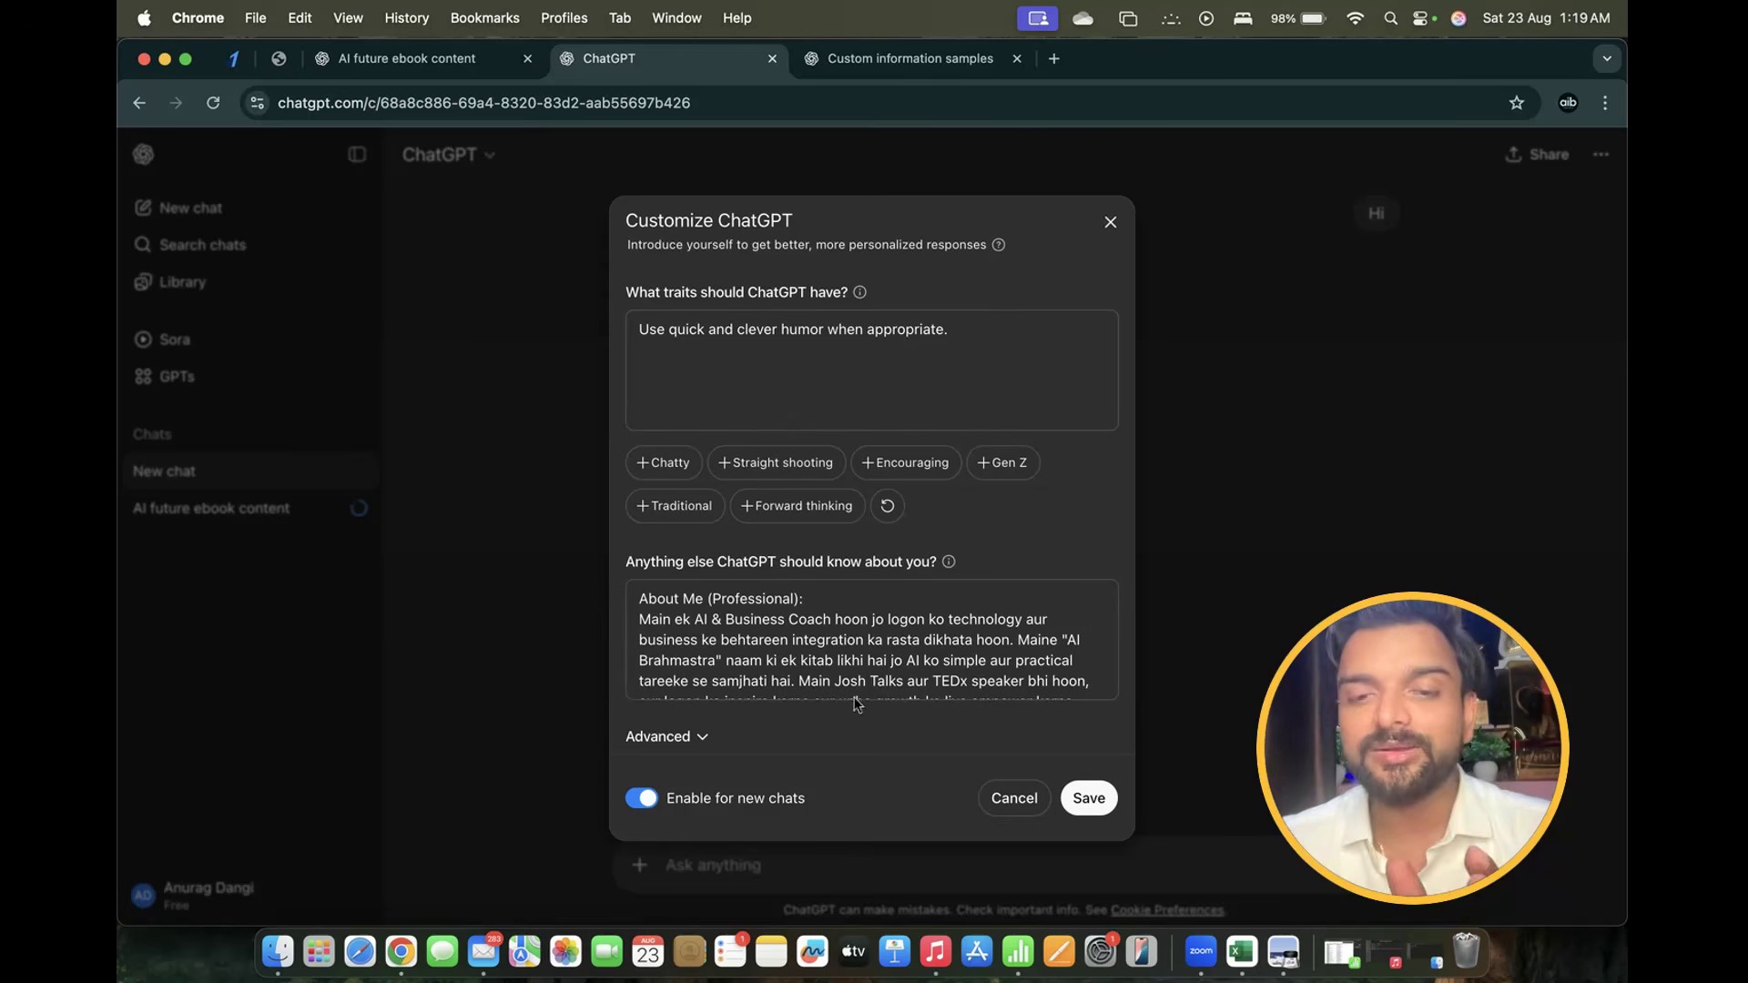
pyautogui.scroll(-5, 839, 661)
pyautogui.scroll(-4, 839, 661)
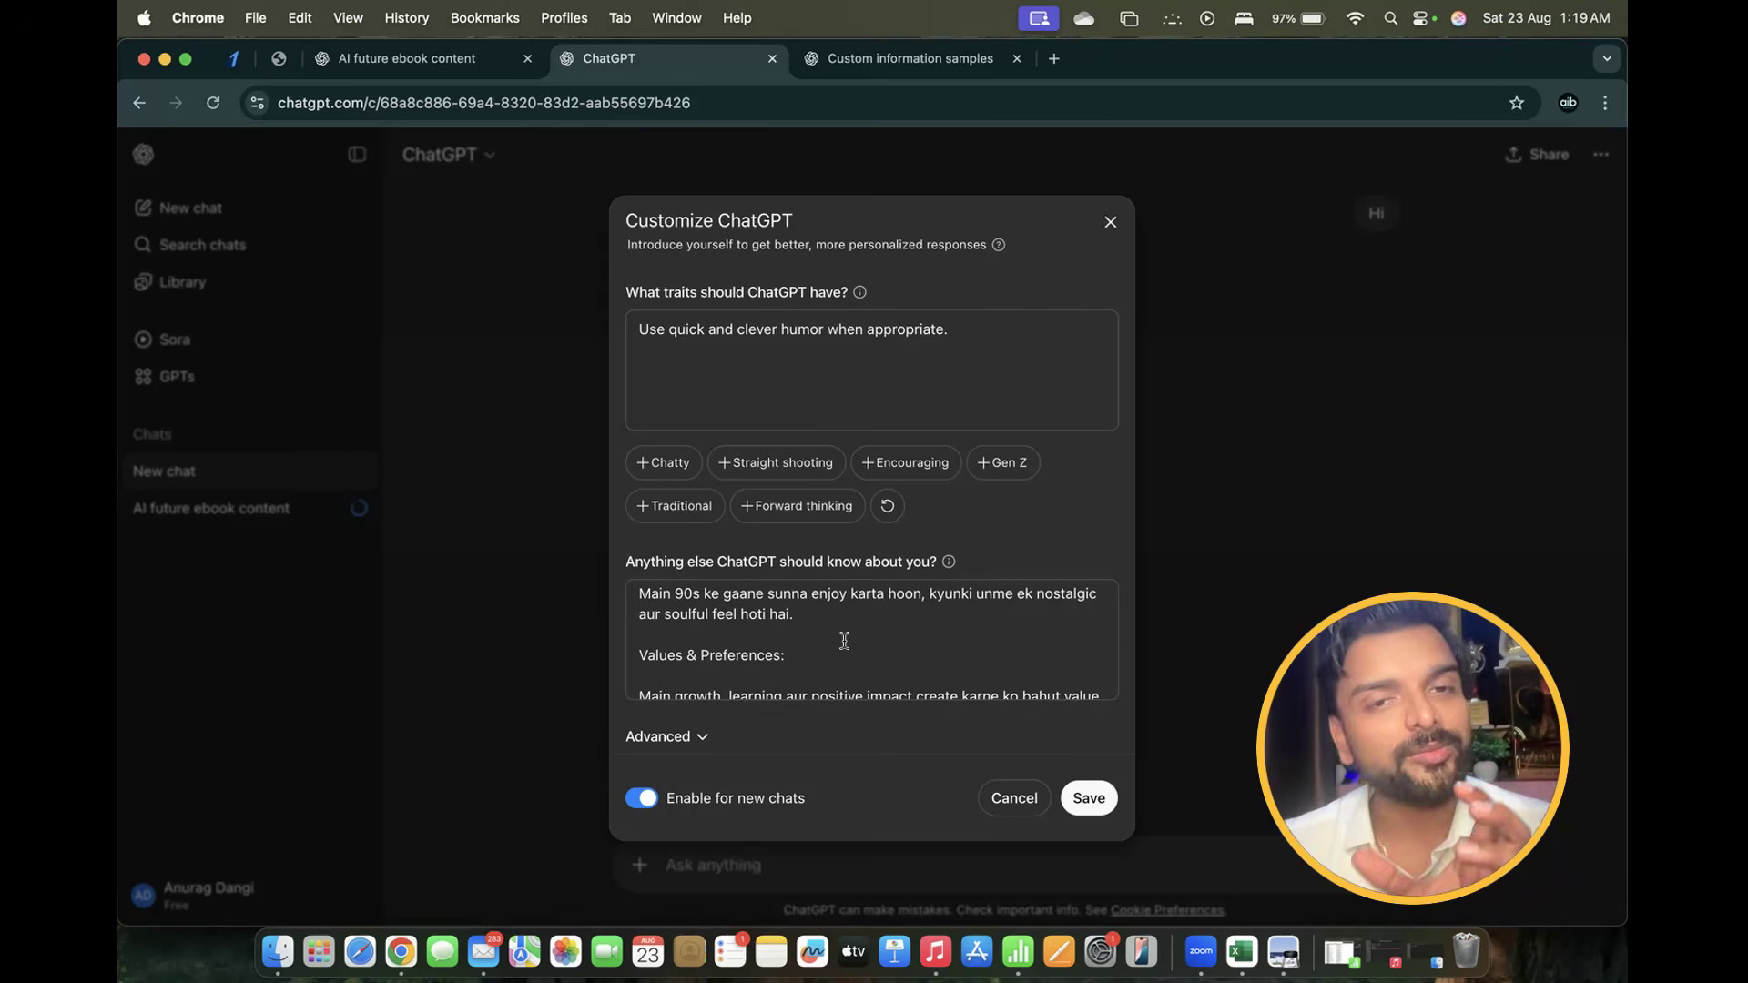
pyautogui.scroll(-3, 844, 641)
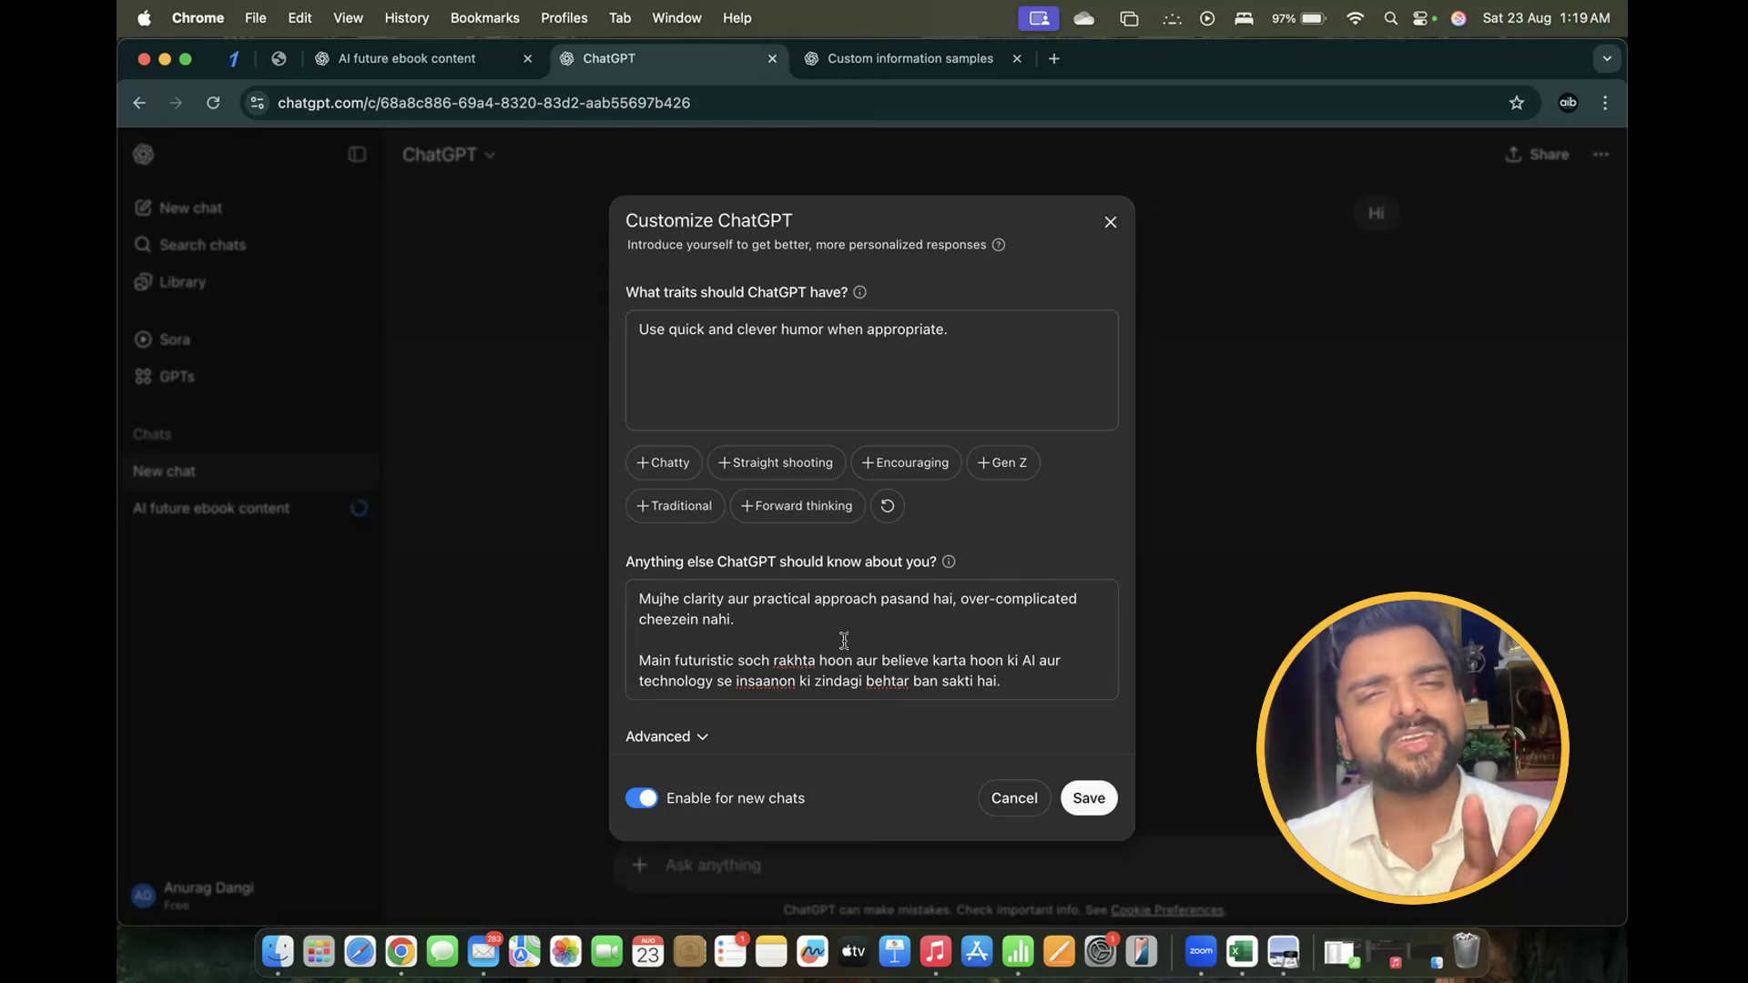
# Switch to the 'Custom information samples' chat and select the original request's two paragraphs
pyautogui.click(871, 73)
pyautogui.scroll(-5, 874, 544)
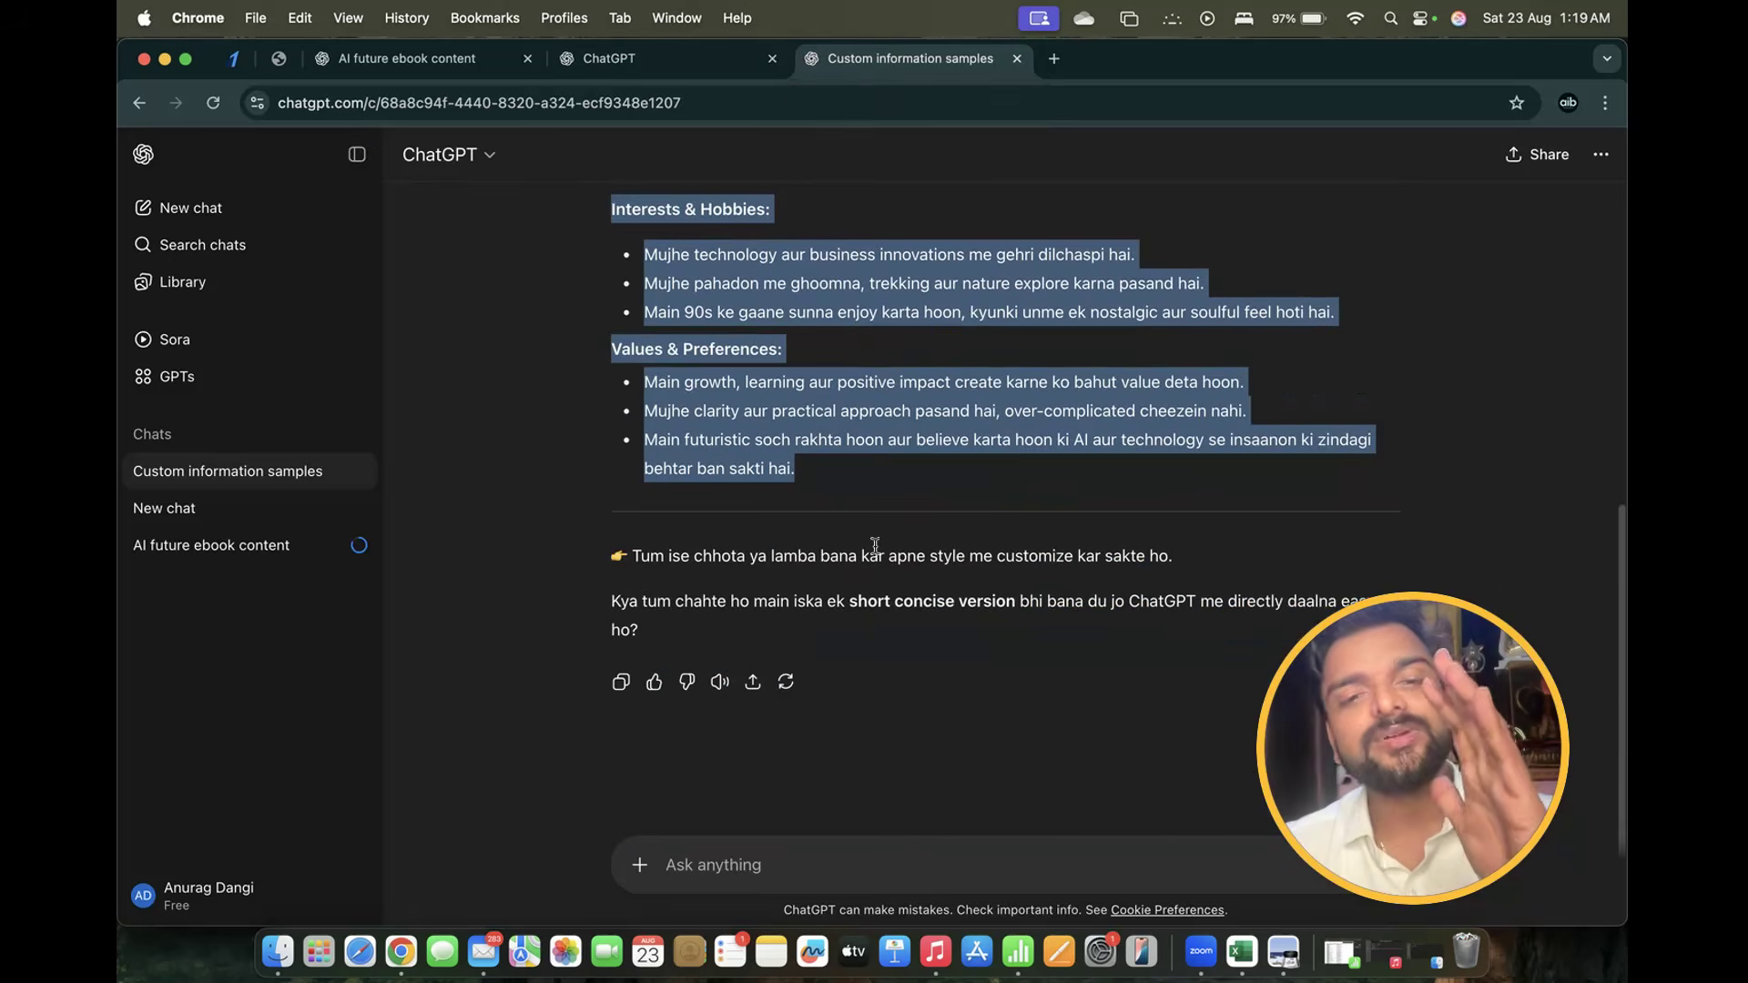
pyautogui.scroll(7, 872, 546)
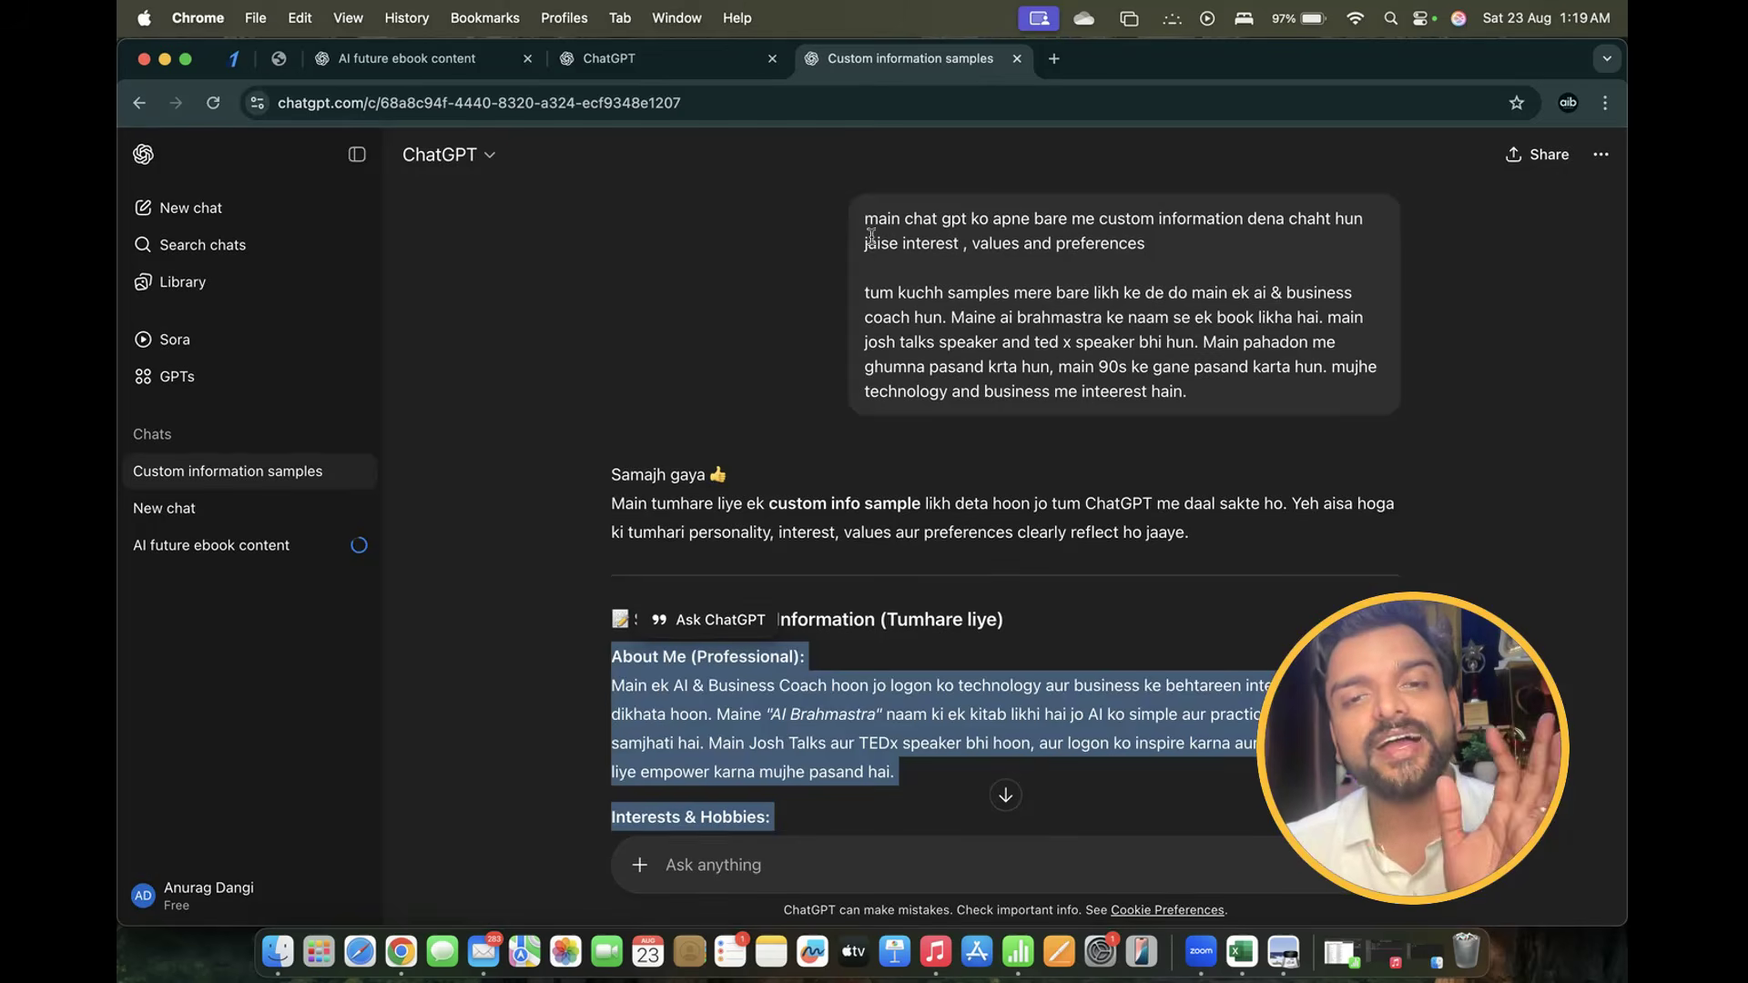
pyautogui.moveTo(865, 220); pyautogui.dragTo(1188, 239)
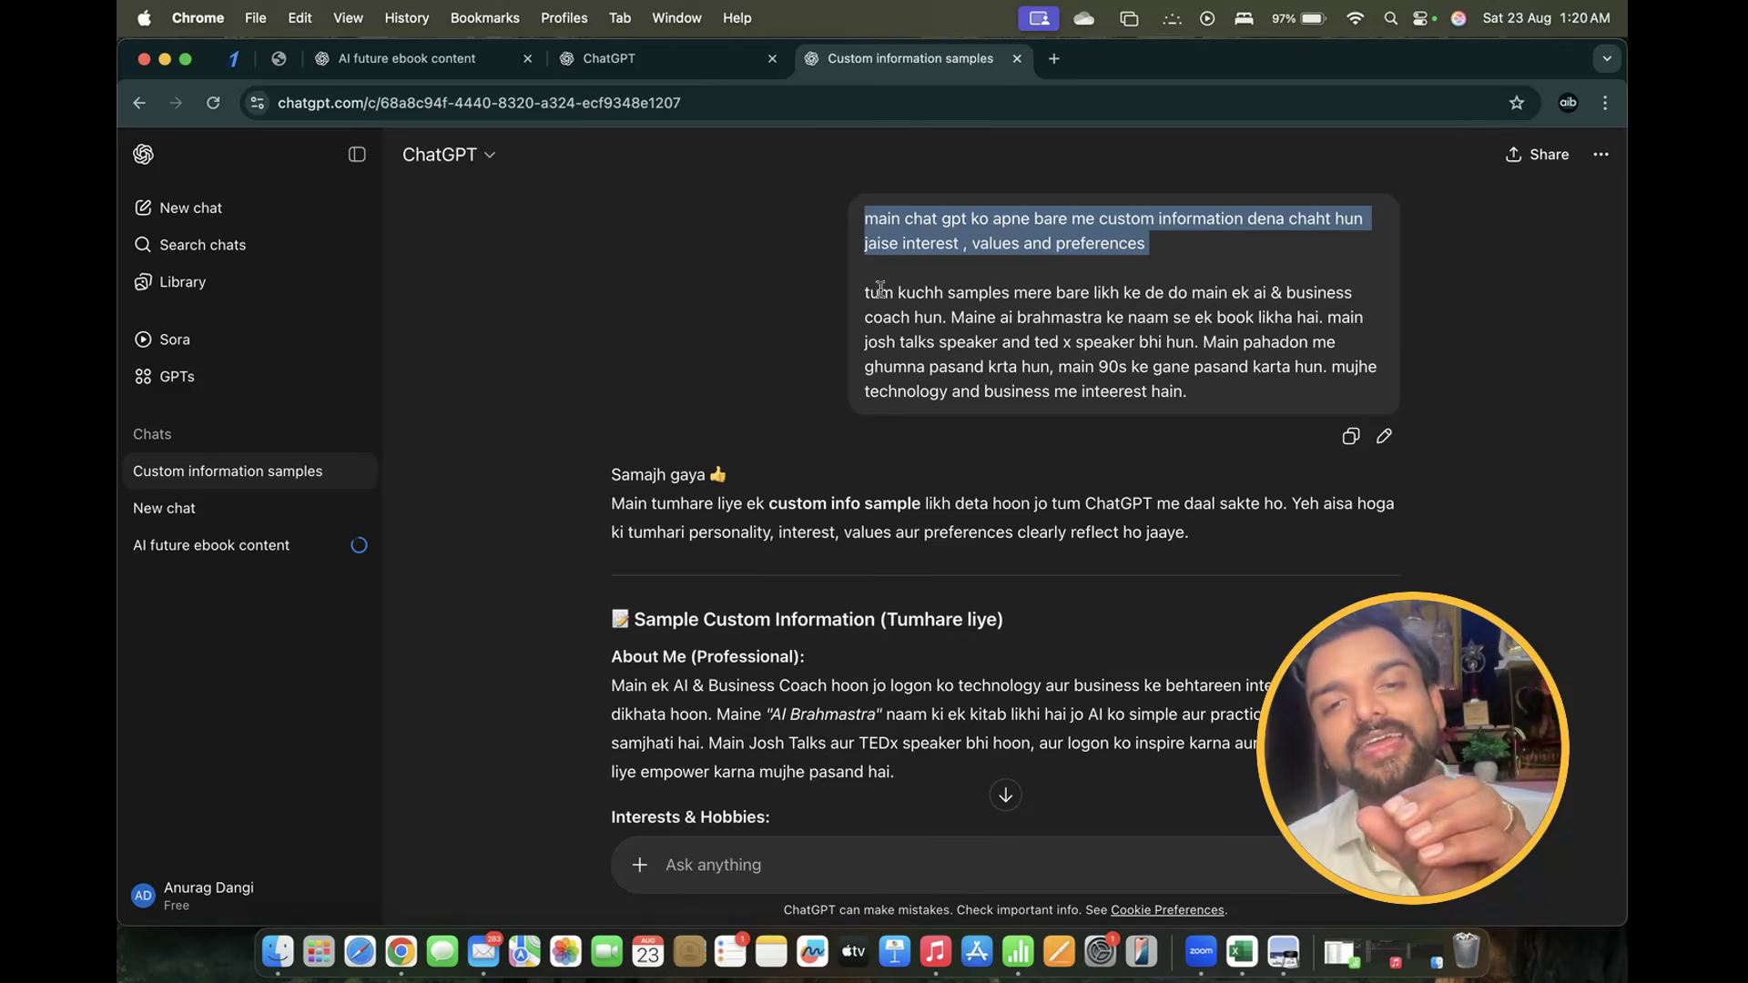
pyautogui.moveTo(865, 292); pyautogui.dragTo(1215, 397)
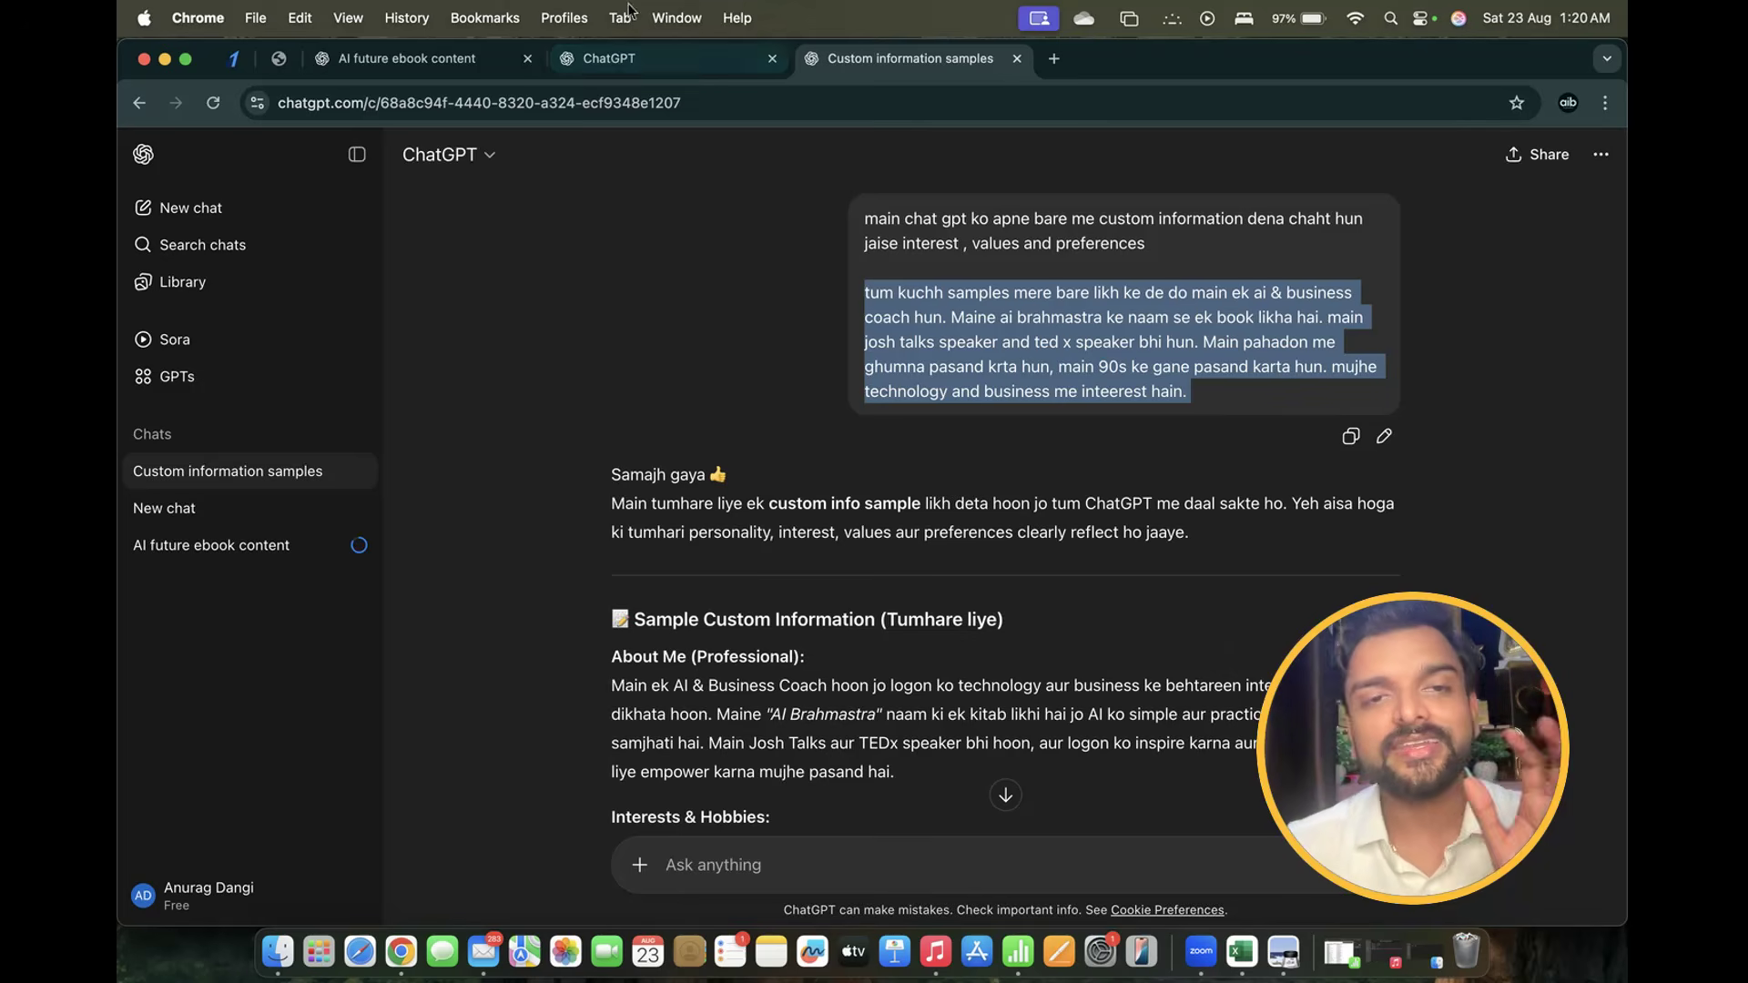
# Expand Advanced and toggle Web Search, Code and Canvas off and back on, leaving them enabled
pyautogui.click(648, 59)
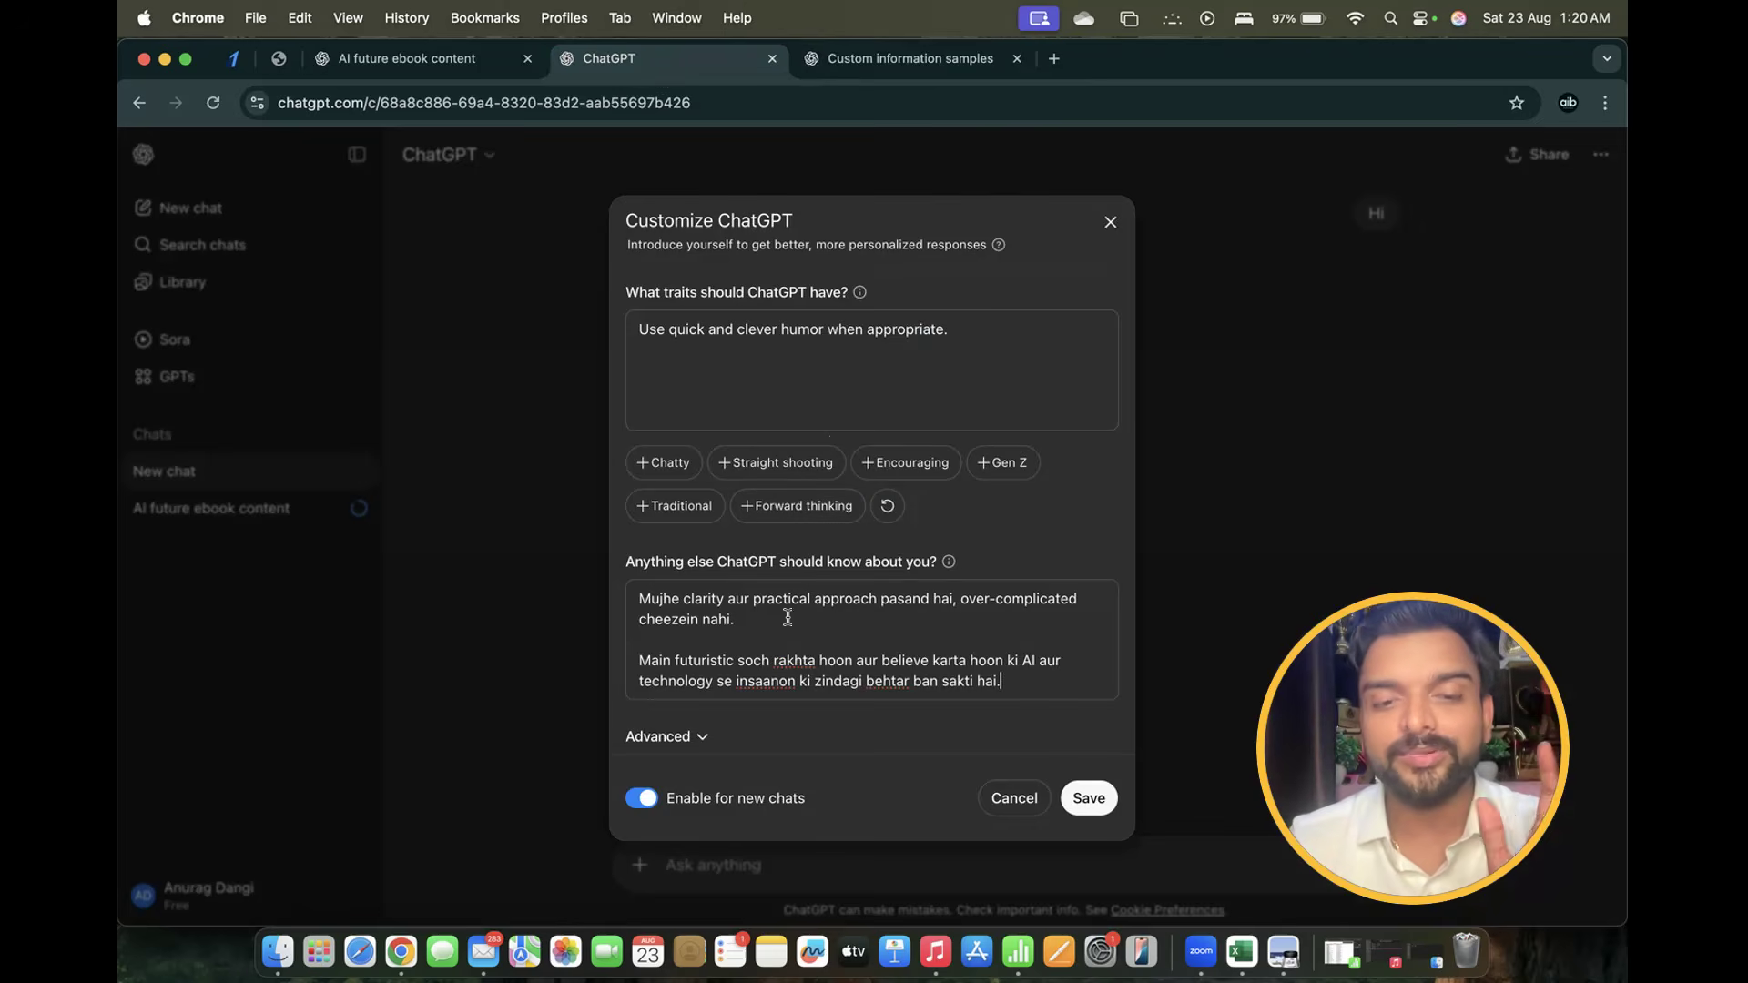
pyautogui.click(703, 742)
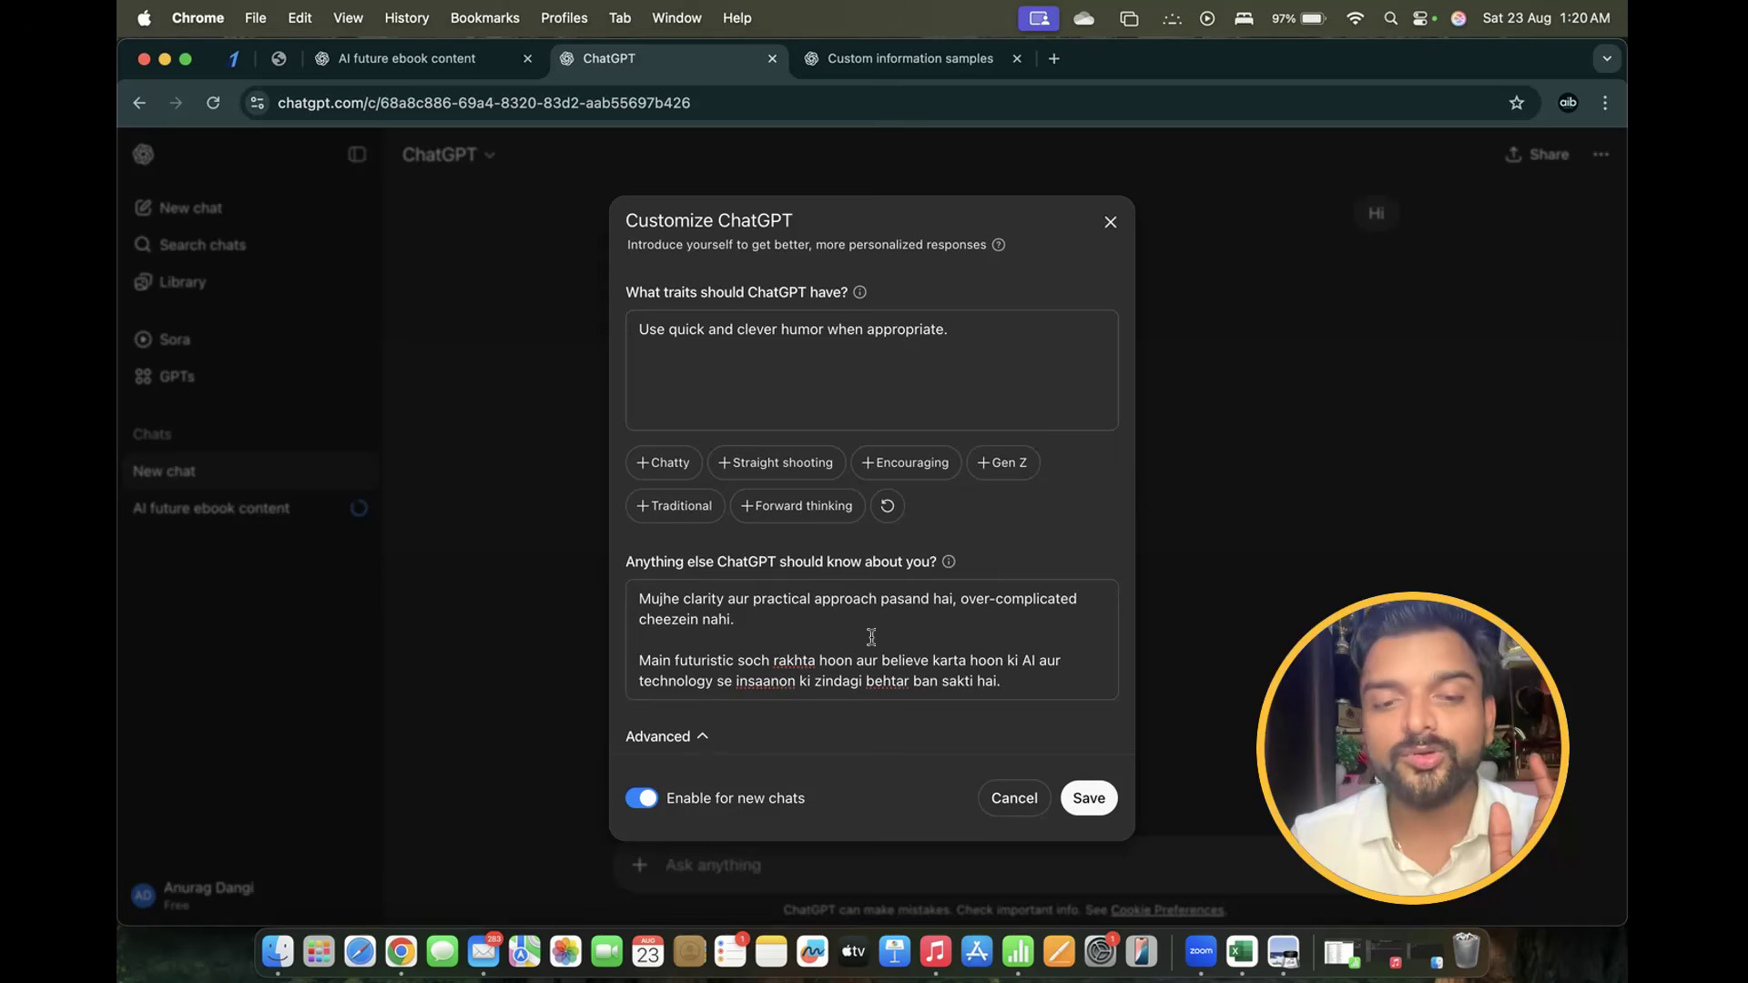
pyautogui.scroll(-3, 692, 719)
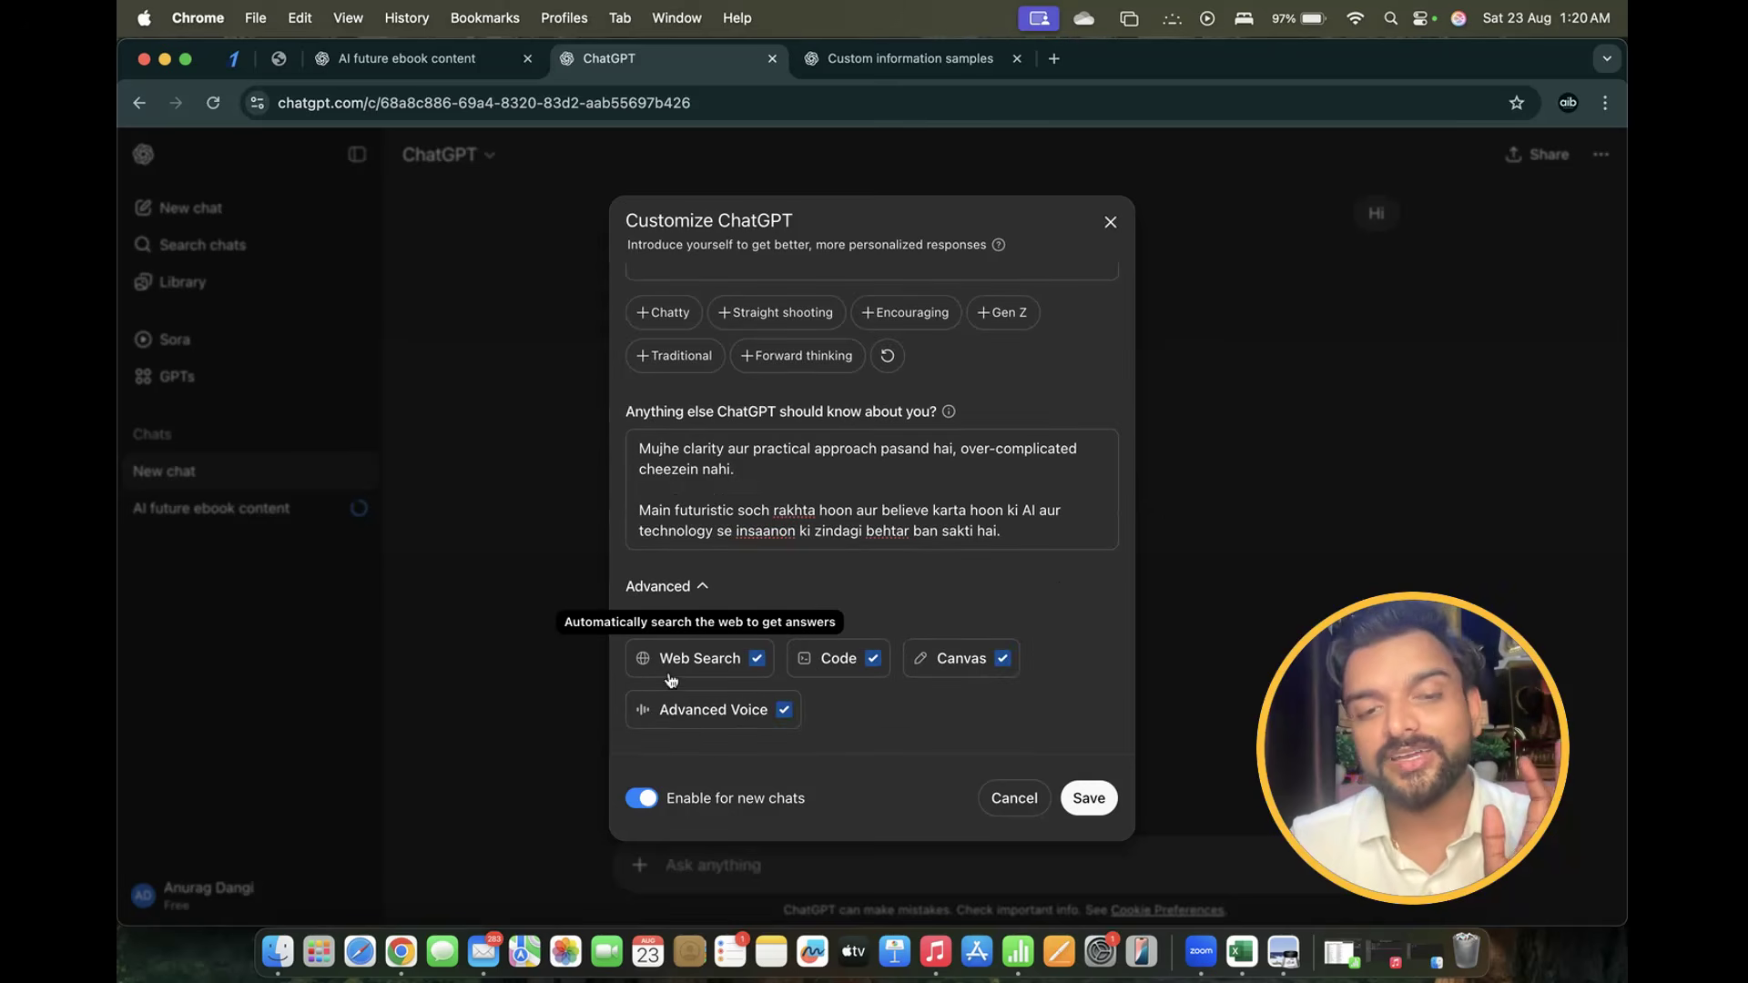
pyautogui.click(755, 661)
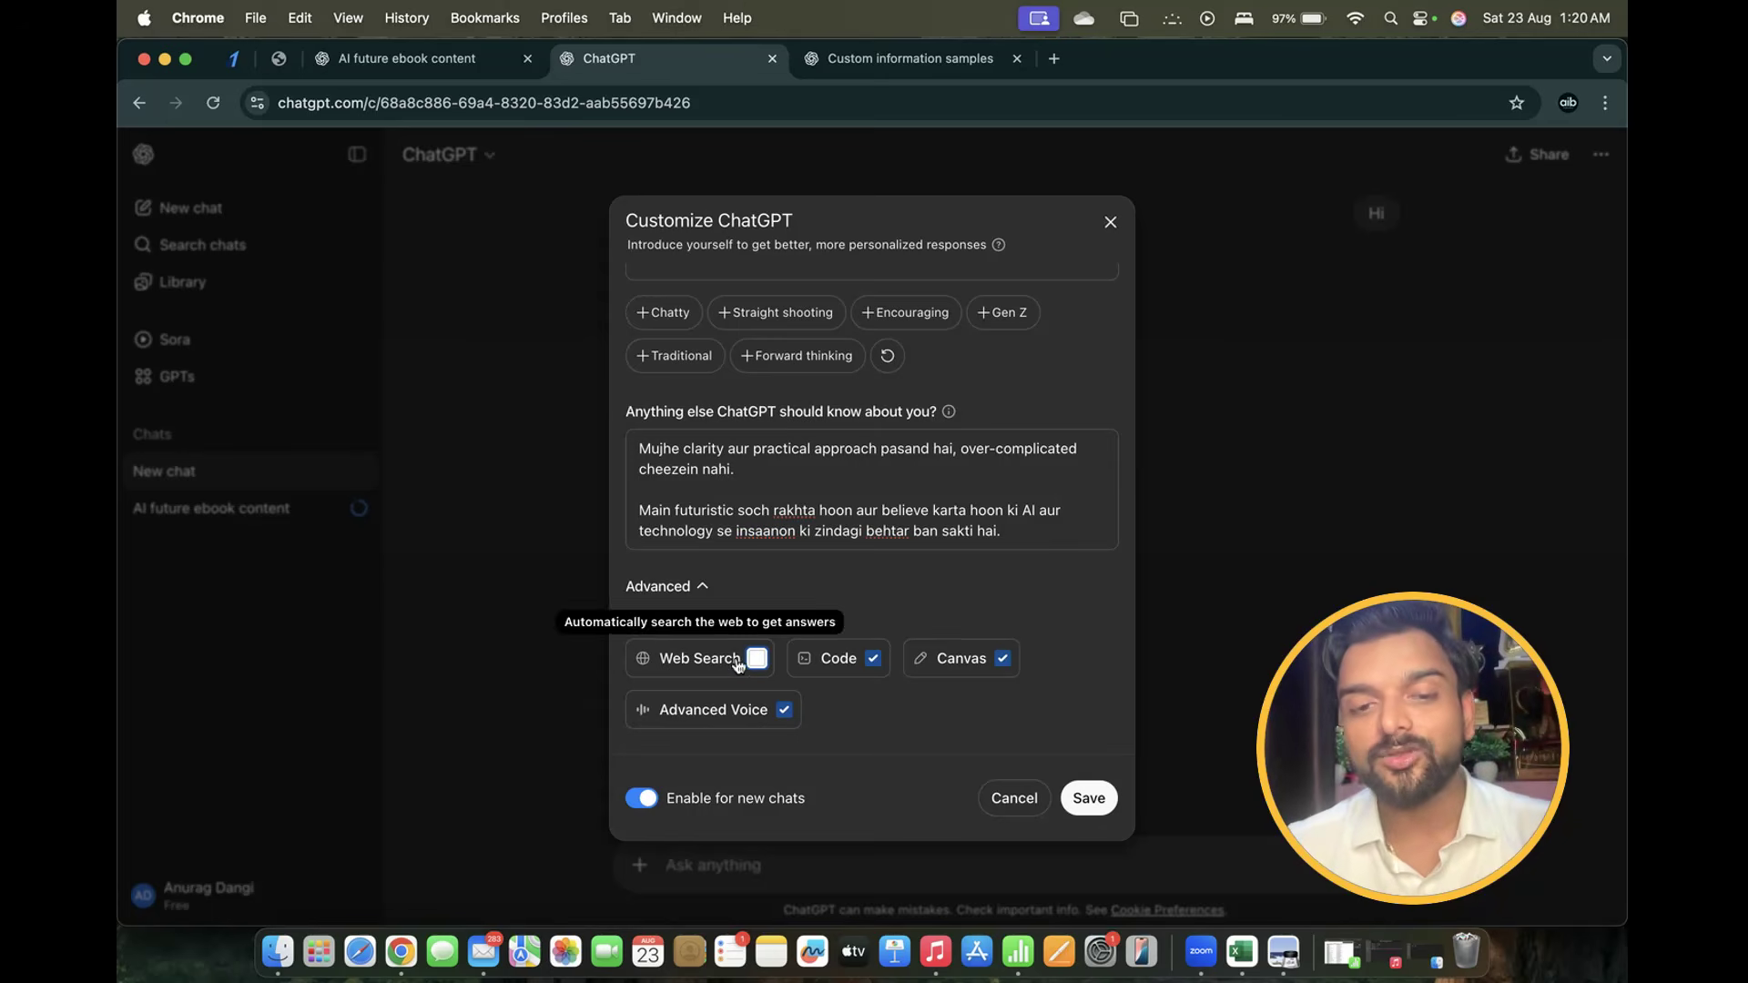
pyautogui.click(757, 660)
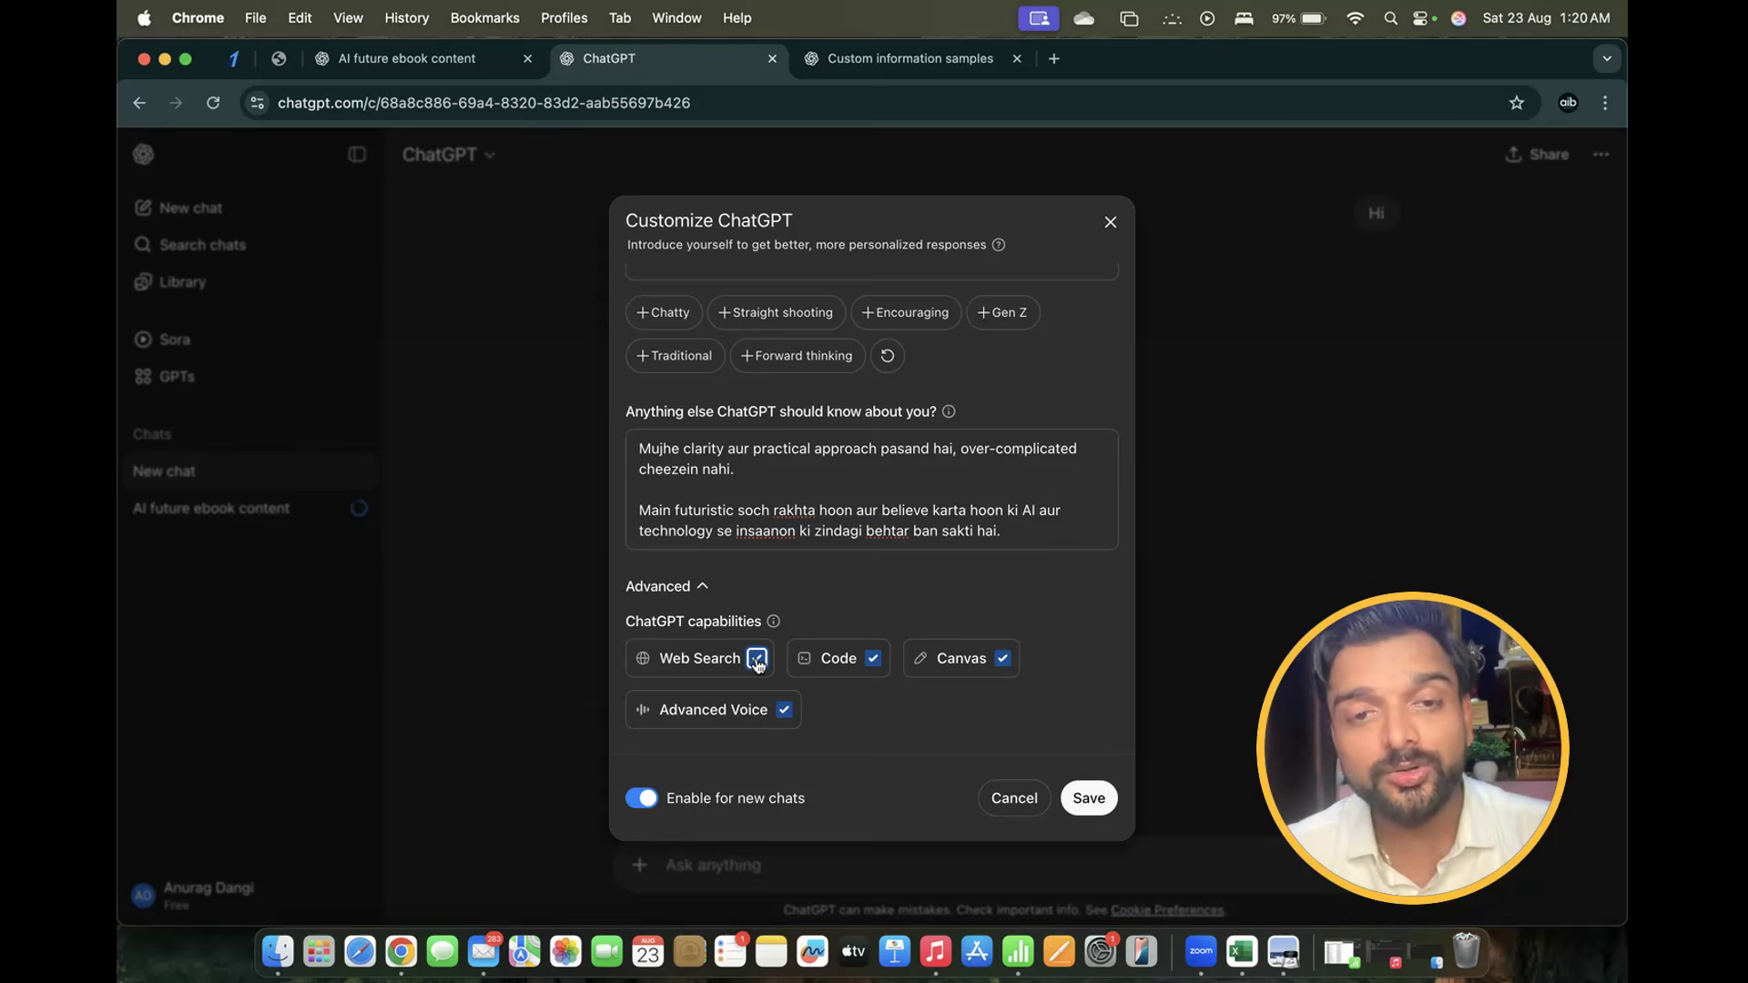
pyautogui.click(874, 663)
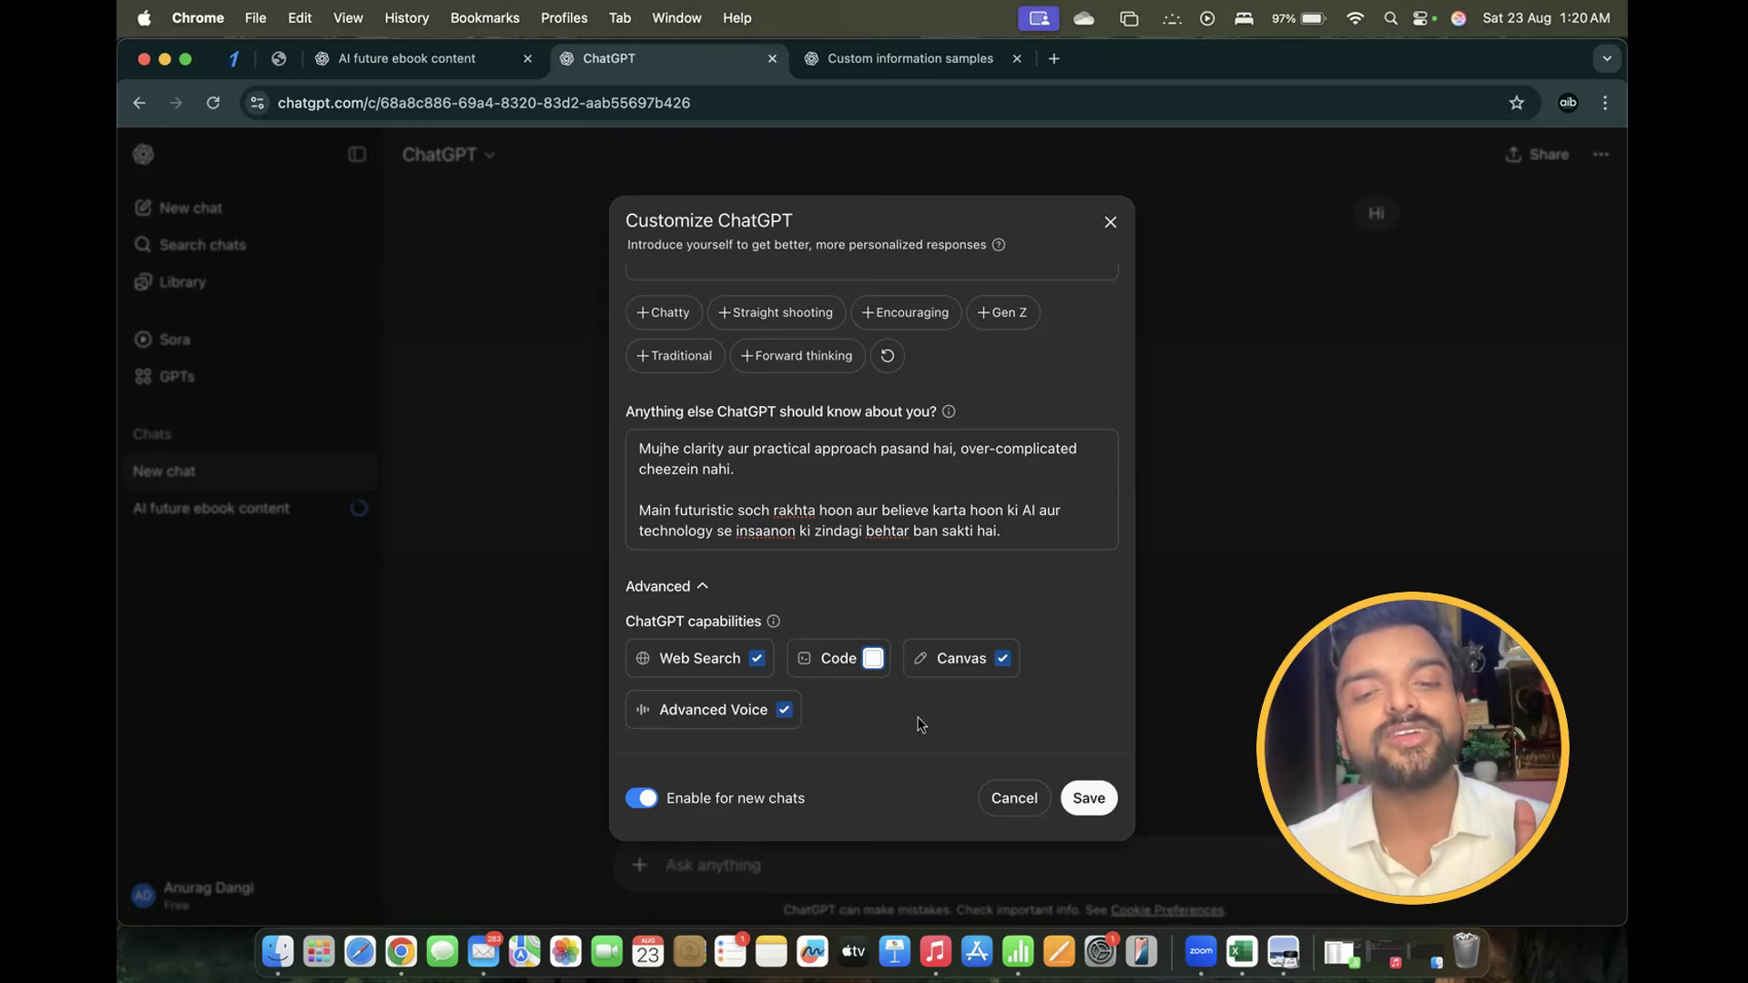
pyautogui.click(874, 659)
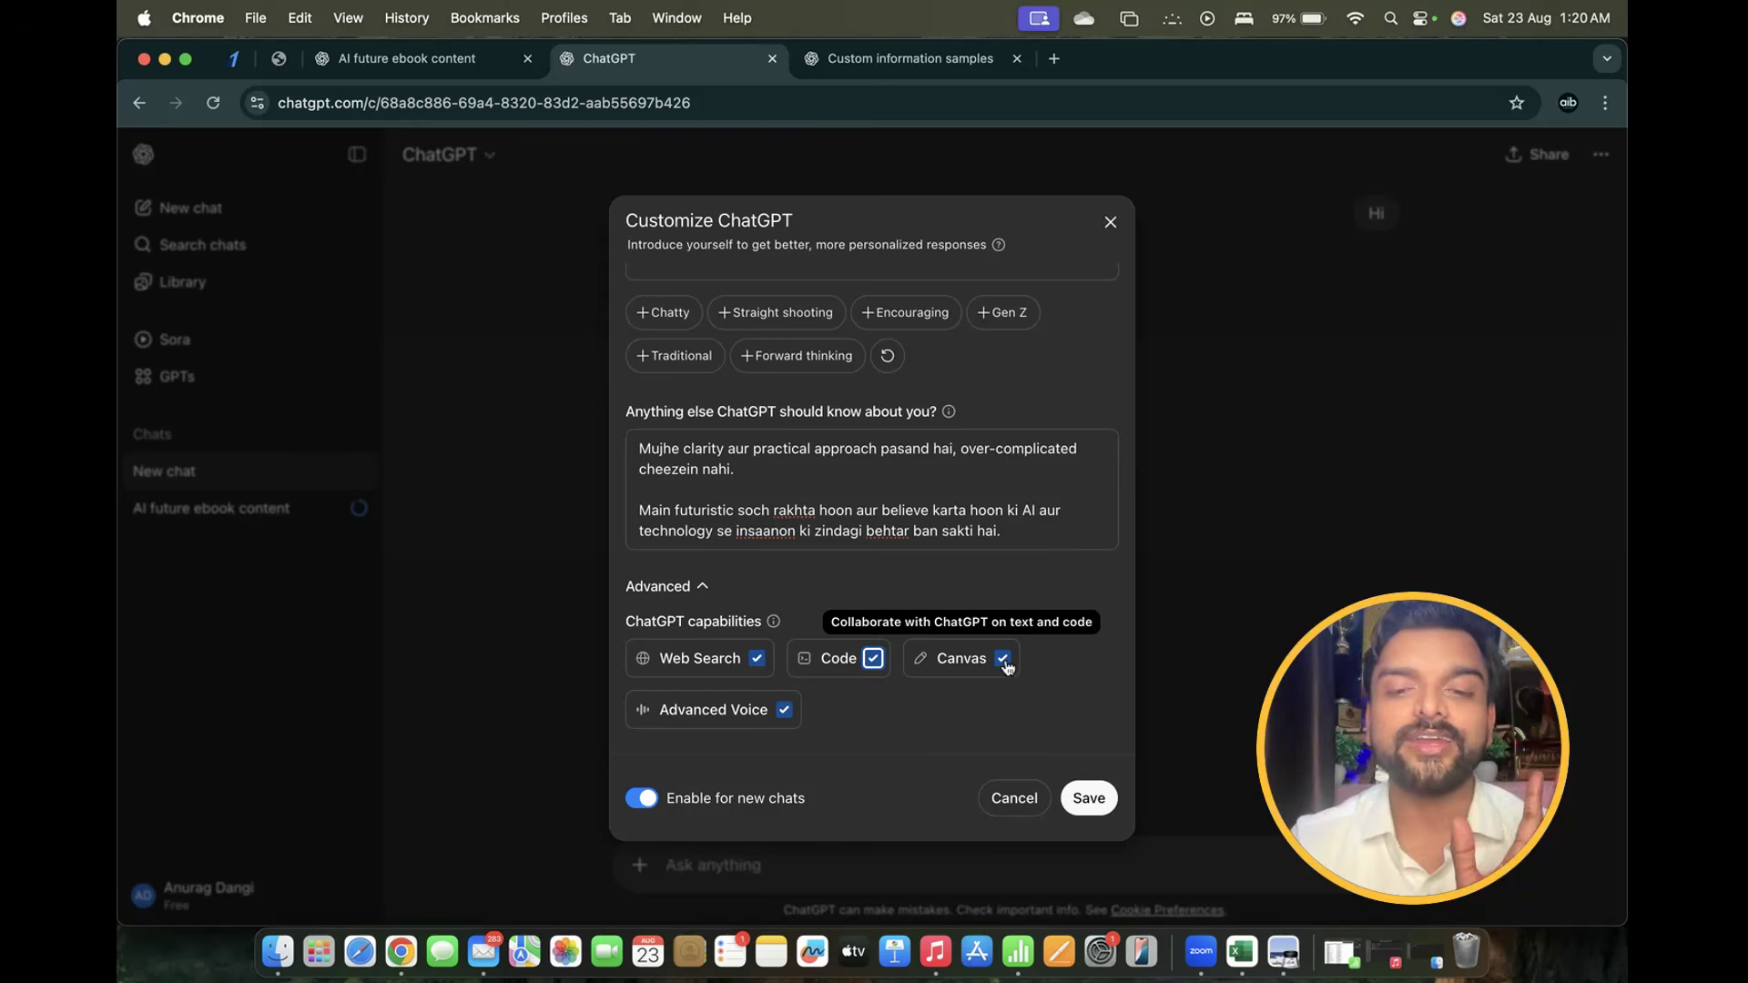
pyautogui.click(1003, 660)
pyautogui.click(1003, 660)
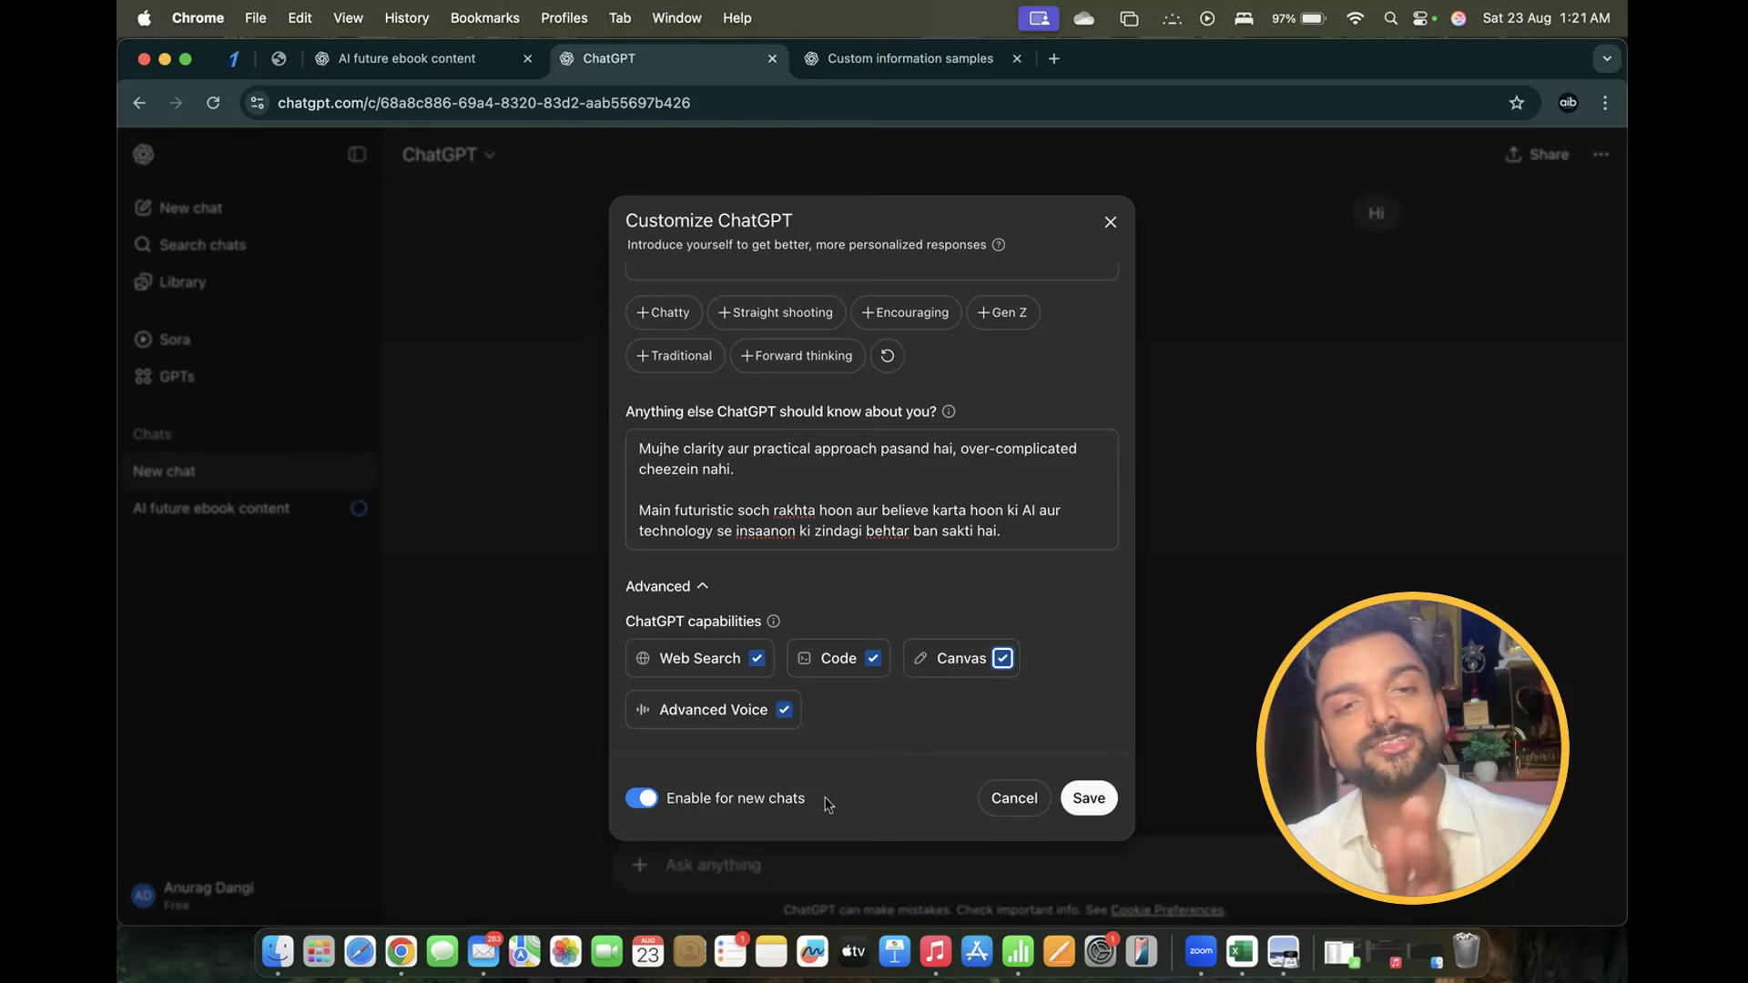
# Add the Straight shooting trait, deleting the Gen Z sentence that was briefly added
pyautogui.scroll(5, 908, 541)
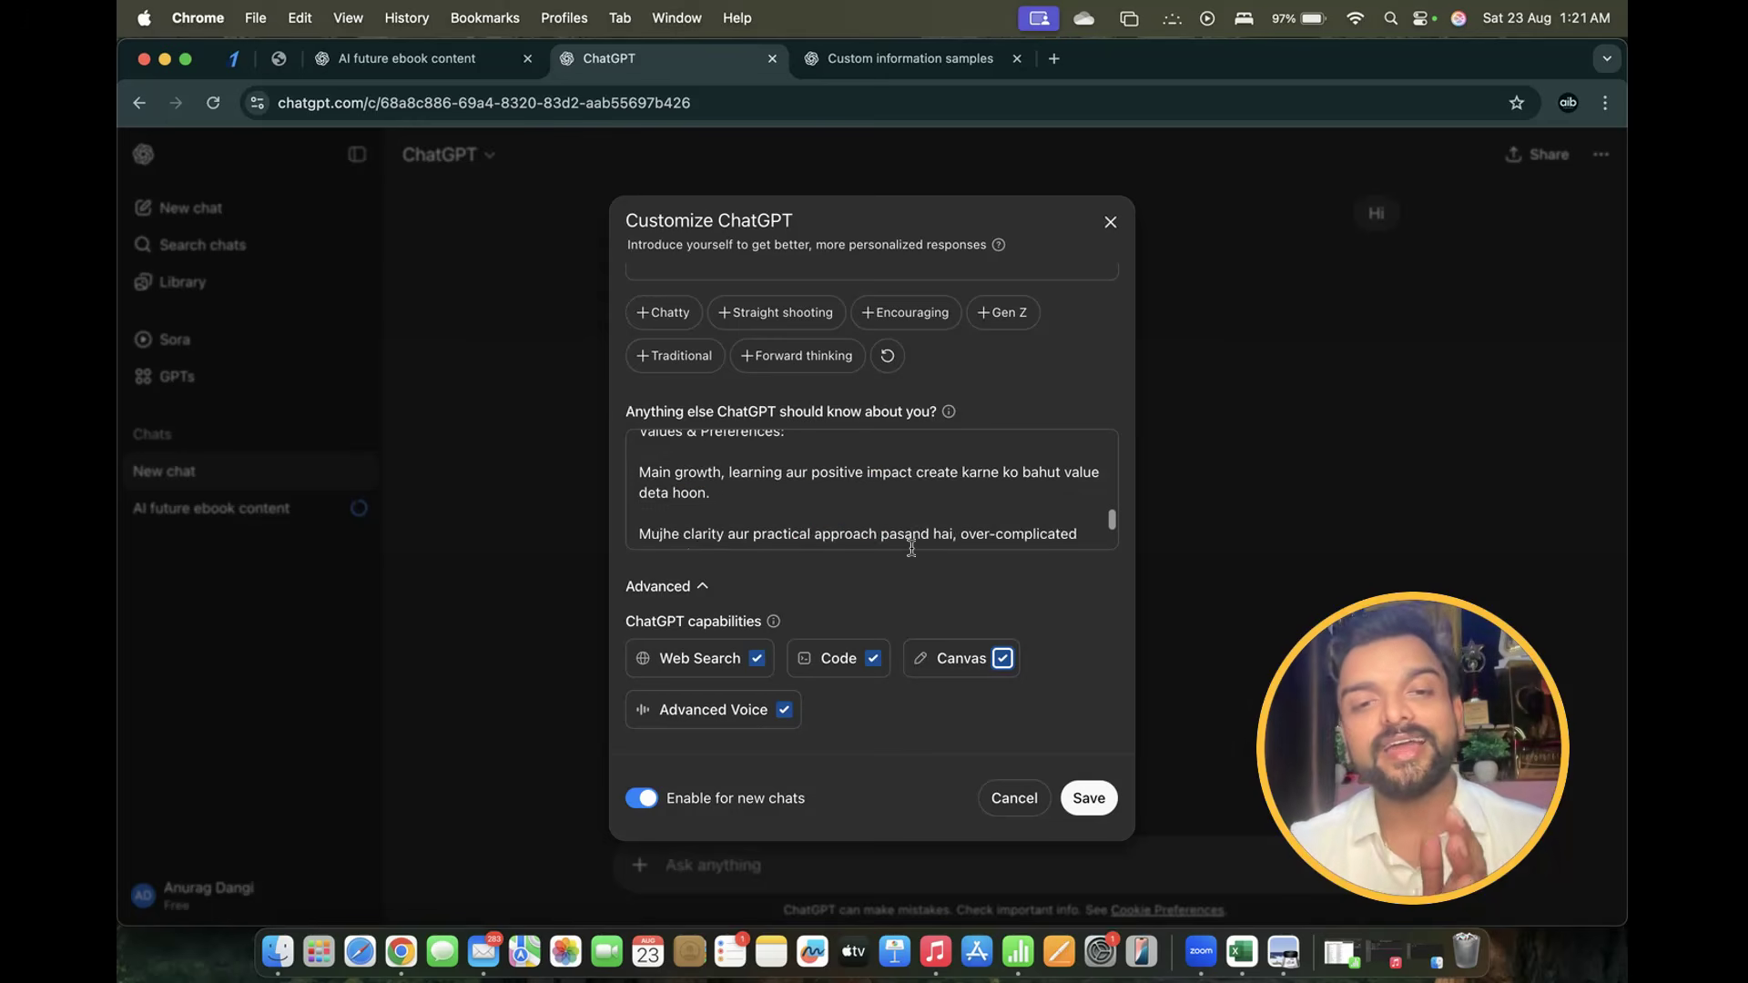
pyautogui.scroll(3, 1019, 373)
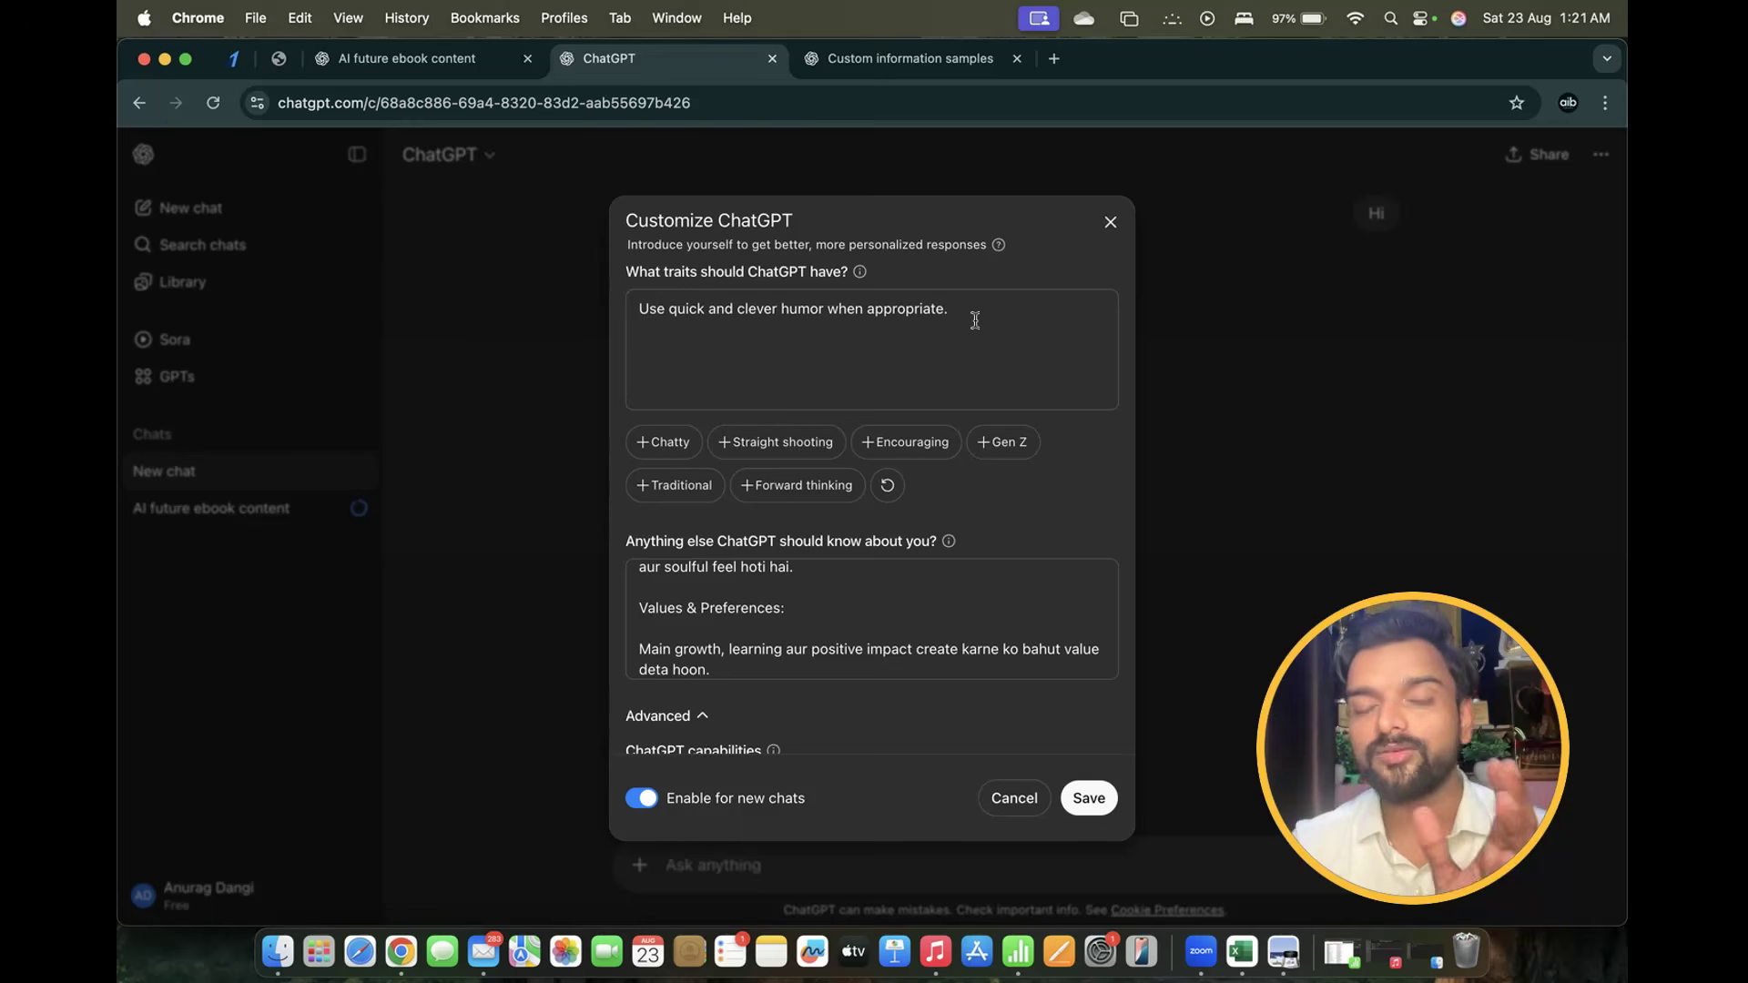
pyautogui.click(999, 445)
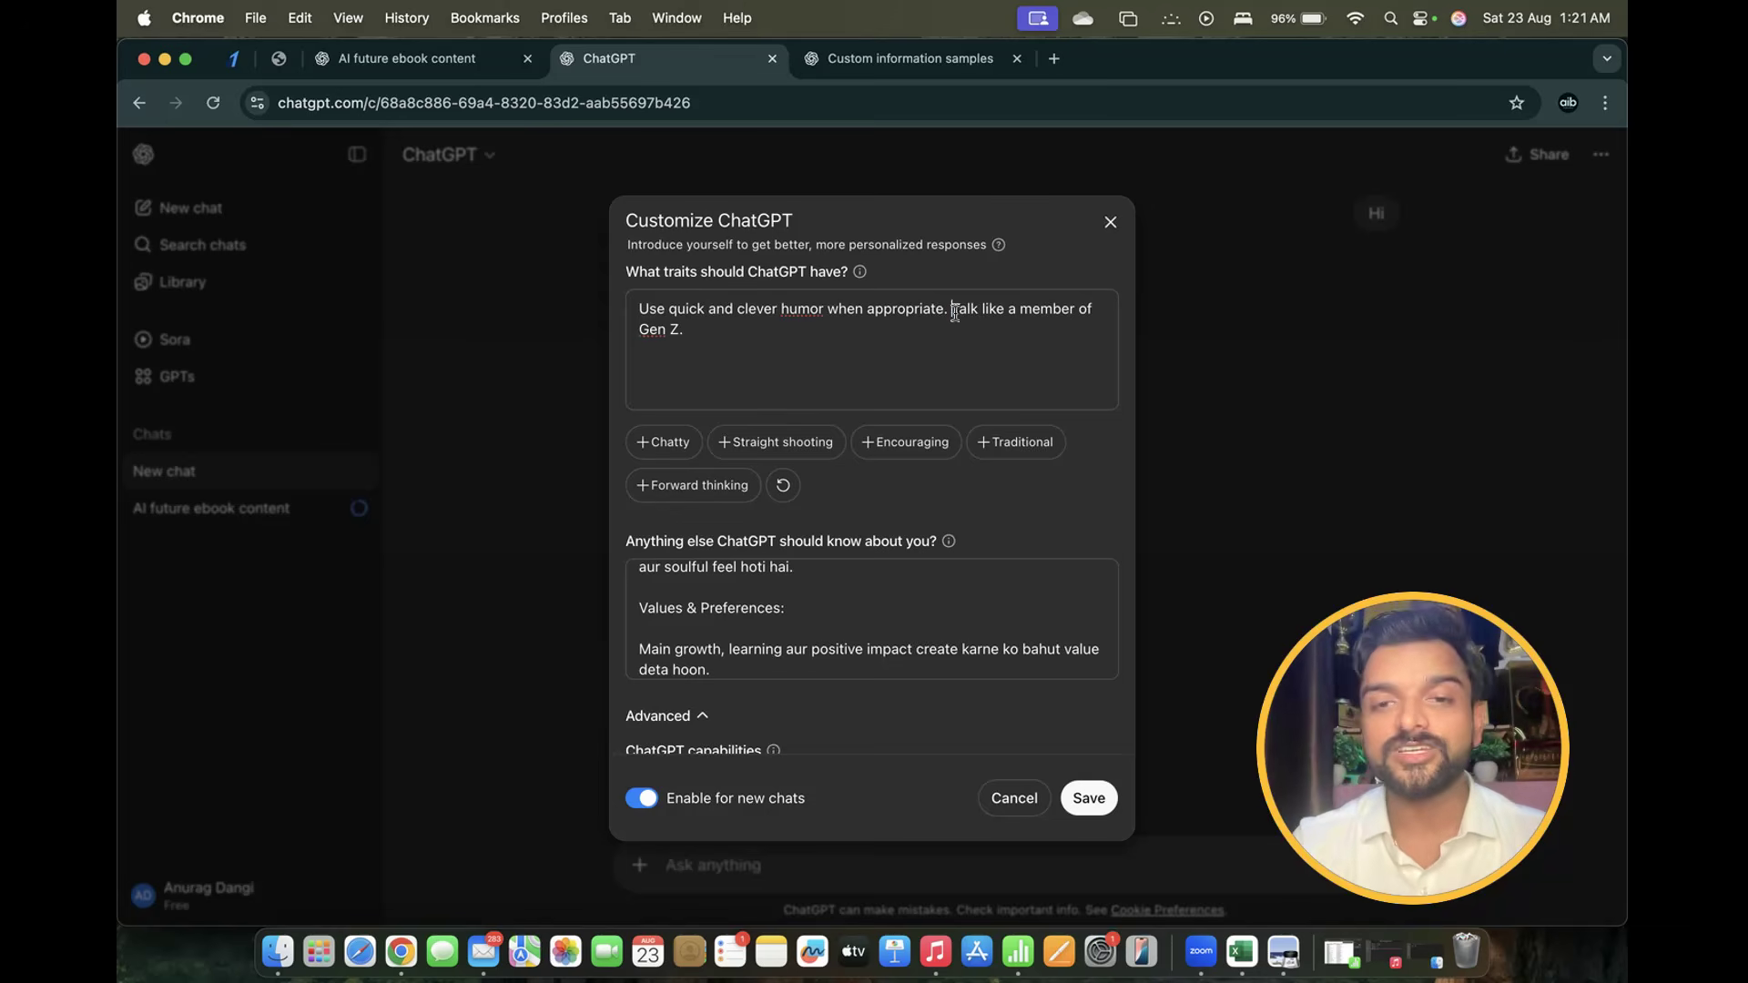
pyautogui.moveTo(952, 311); pyautogui.dragTo(1076, 388)
pyautogui.press('BackSpace')
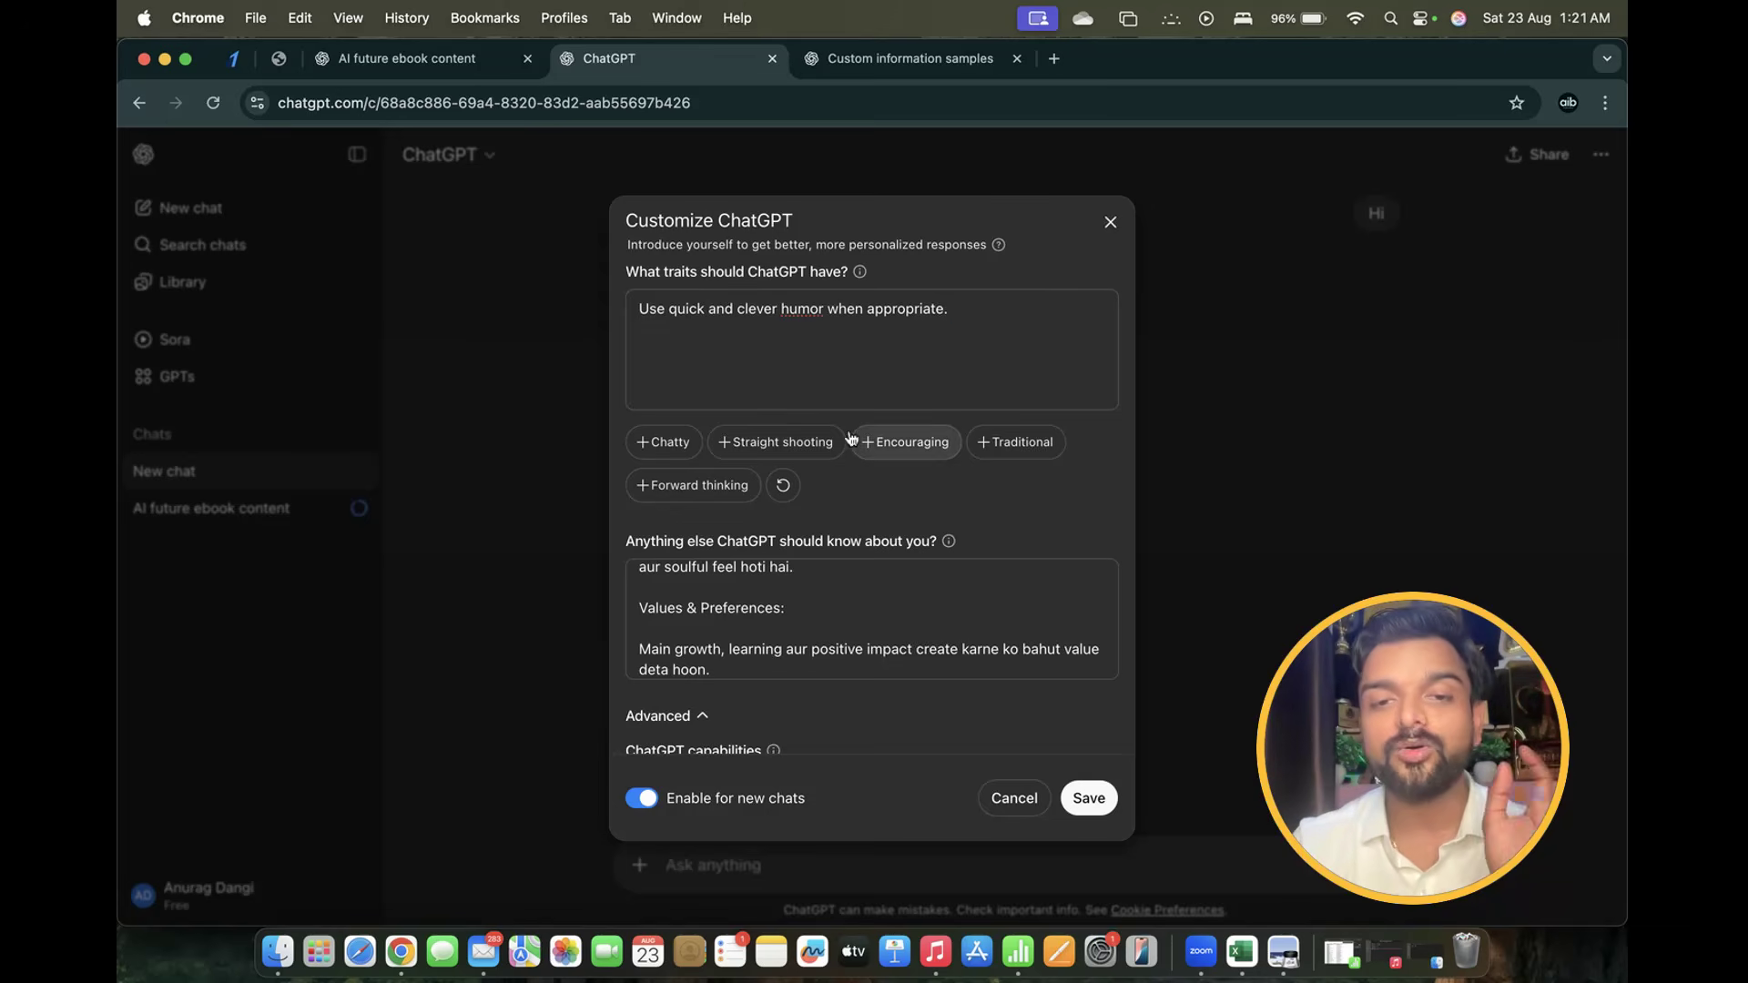
pyautogui.click(799, 443)
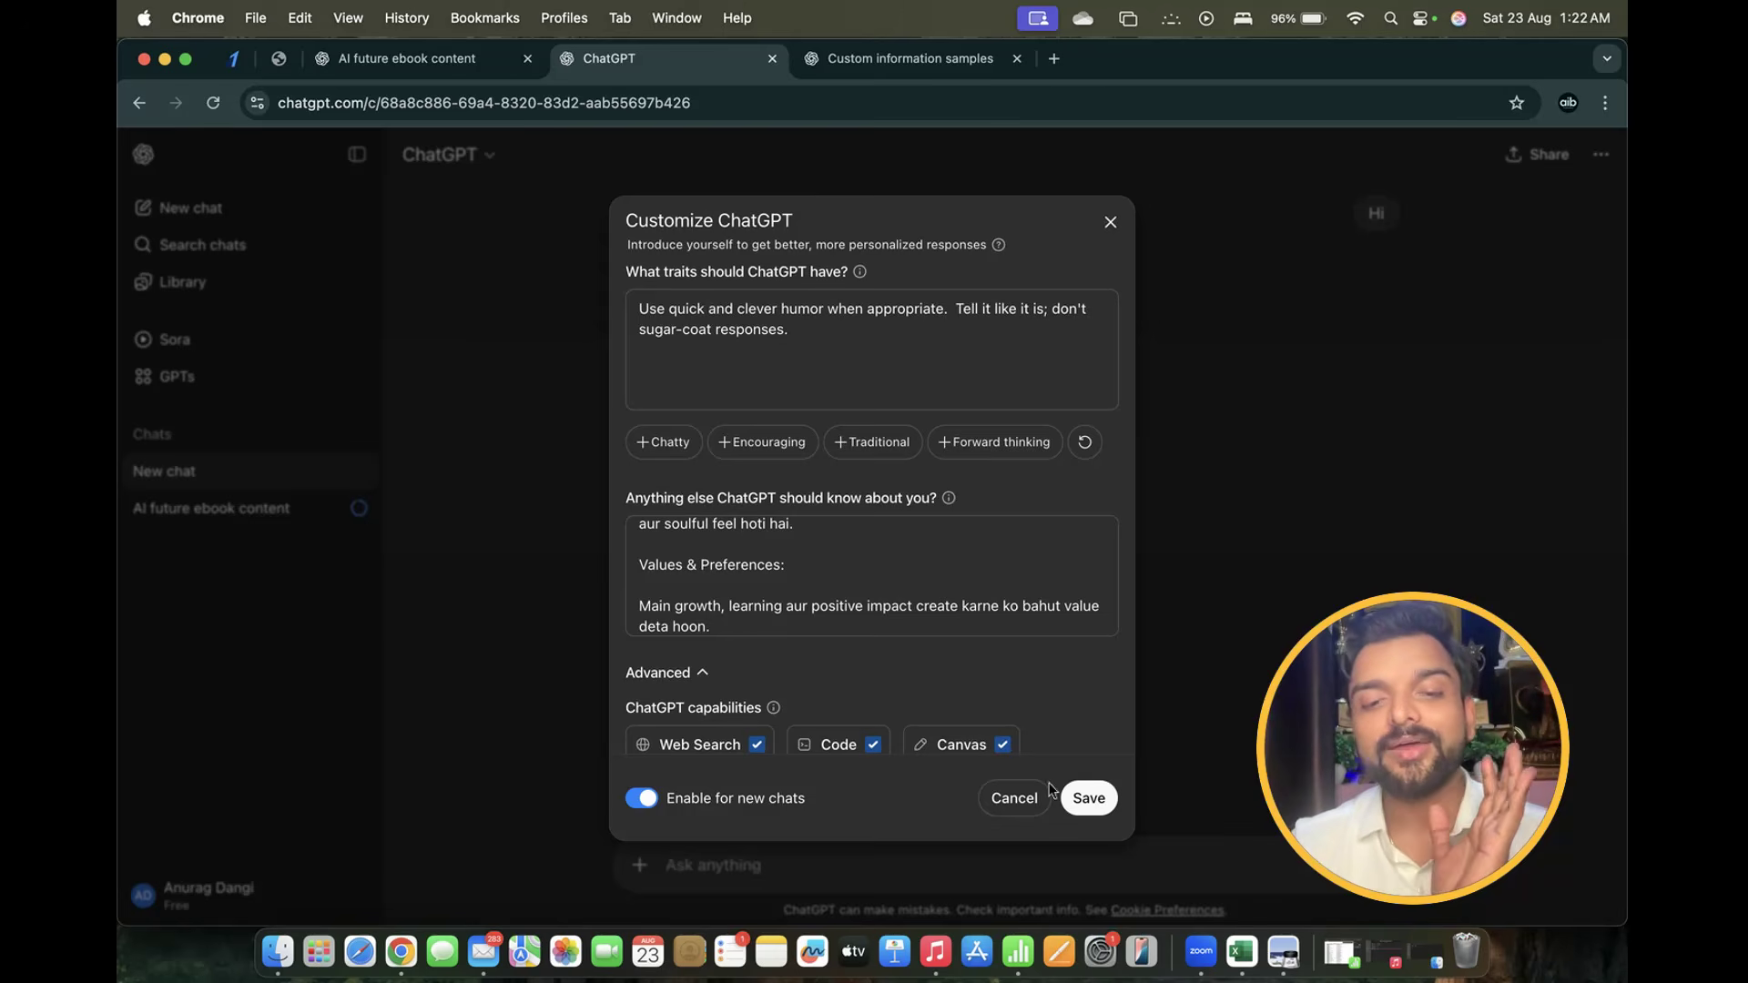
pyautogui.scroll(-2, 1054, 790)
# Save the customization, then begin a new empty chat from the sidebar
pyautogui.click(1092, 799)
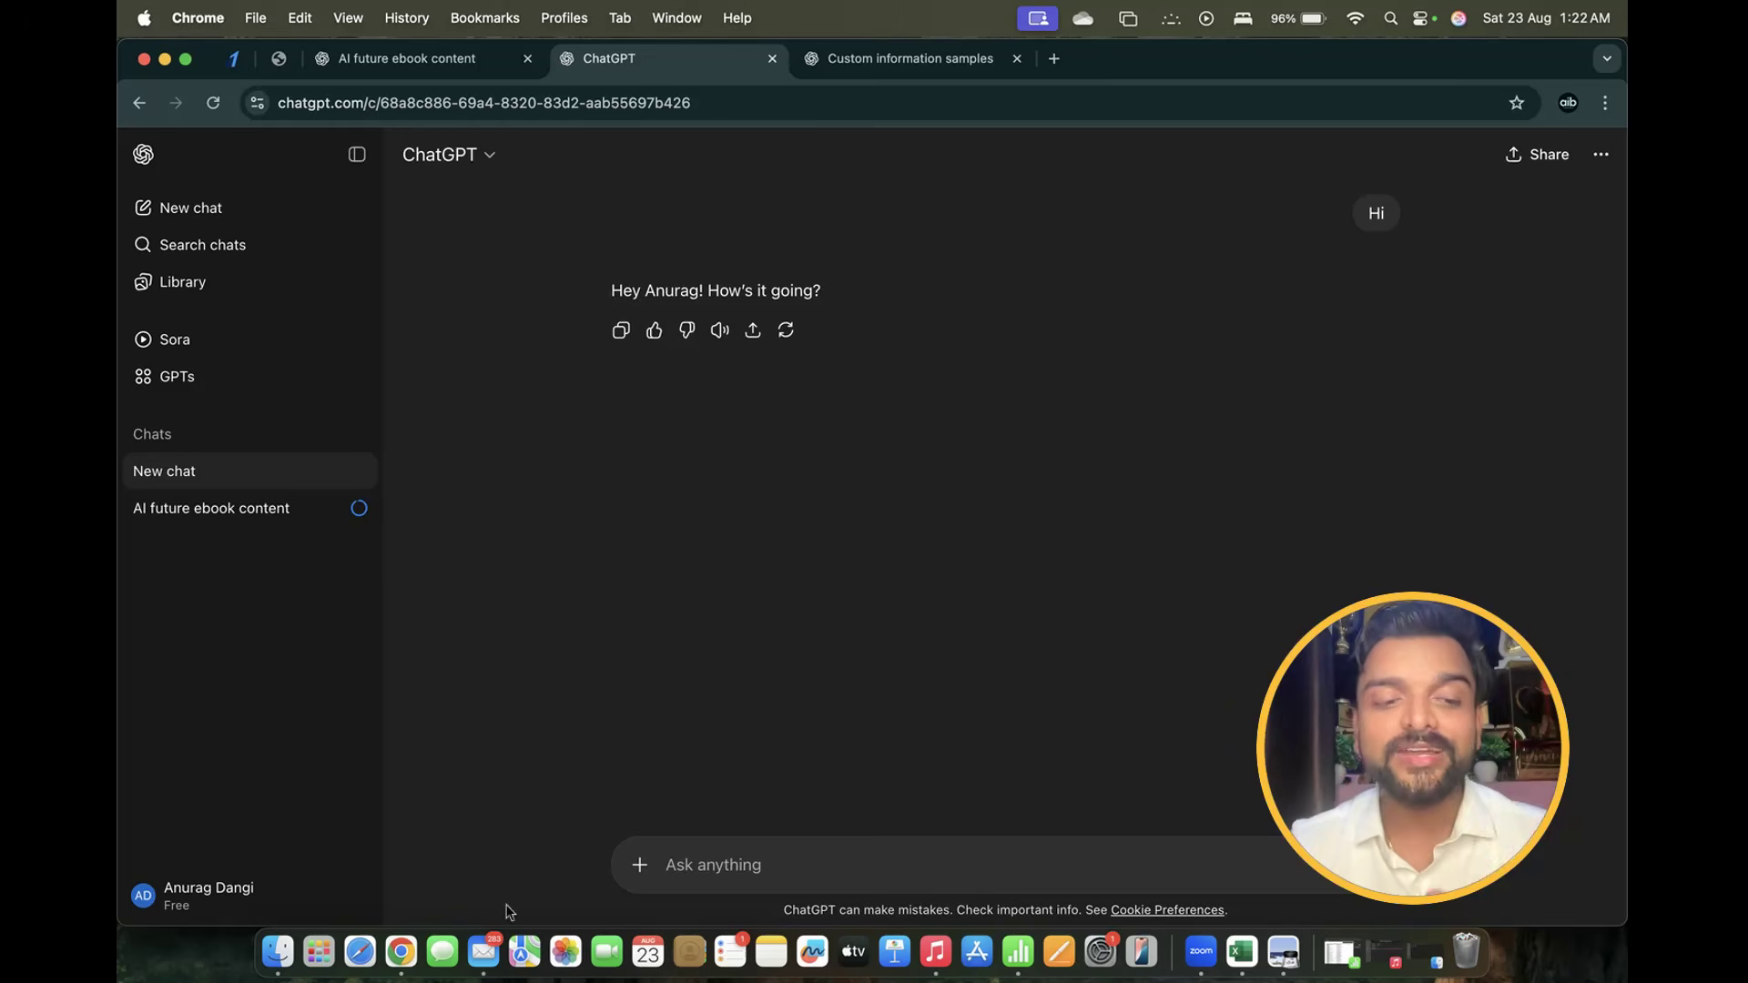
pyautogui.click(235, 899)
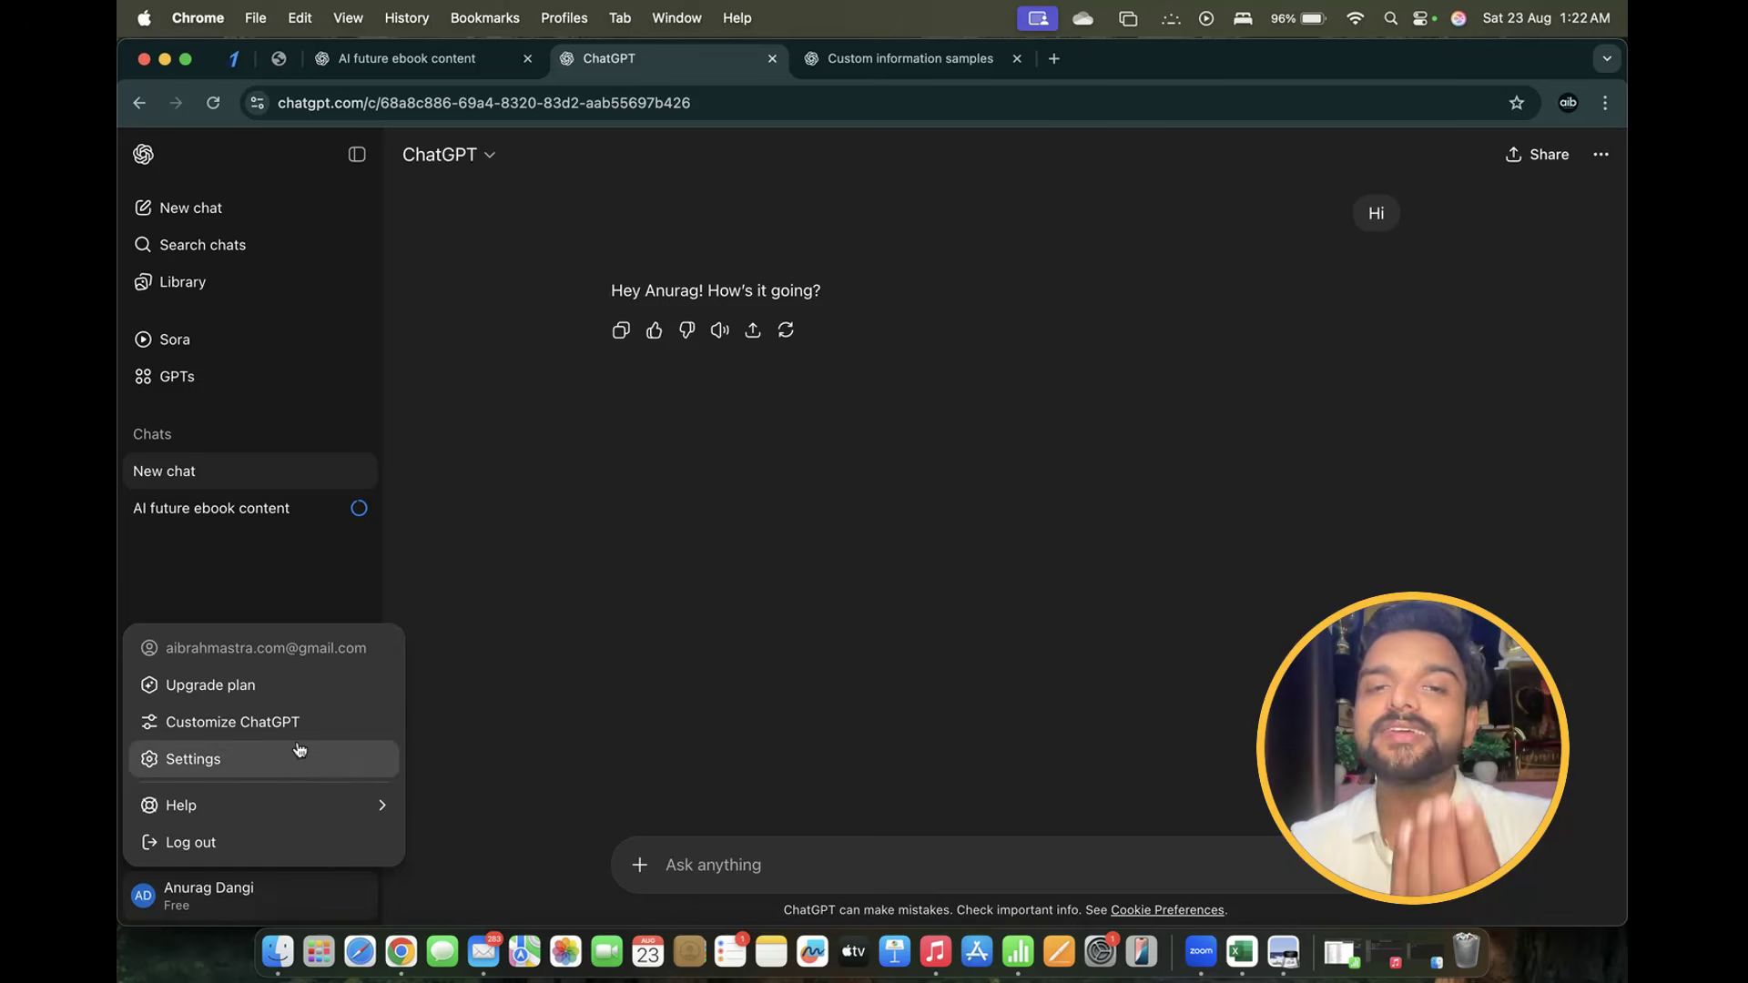
pyautogui.rightClick(524, 649)
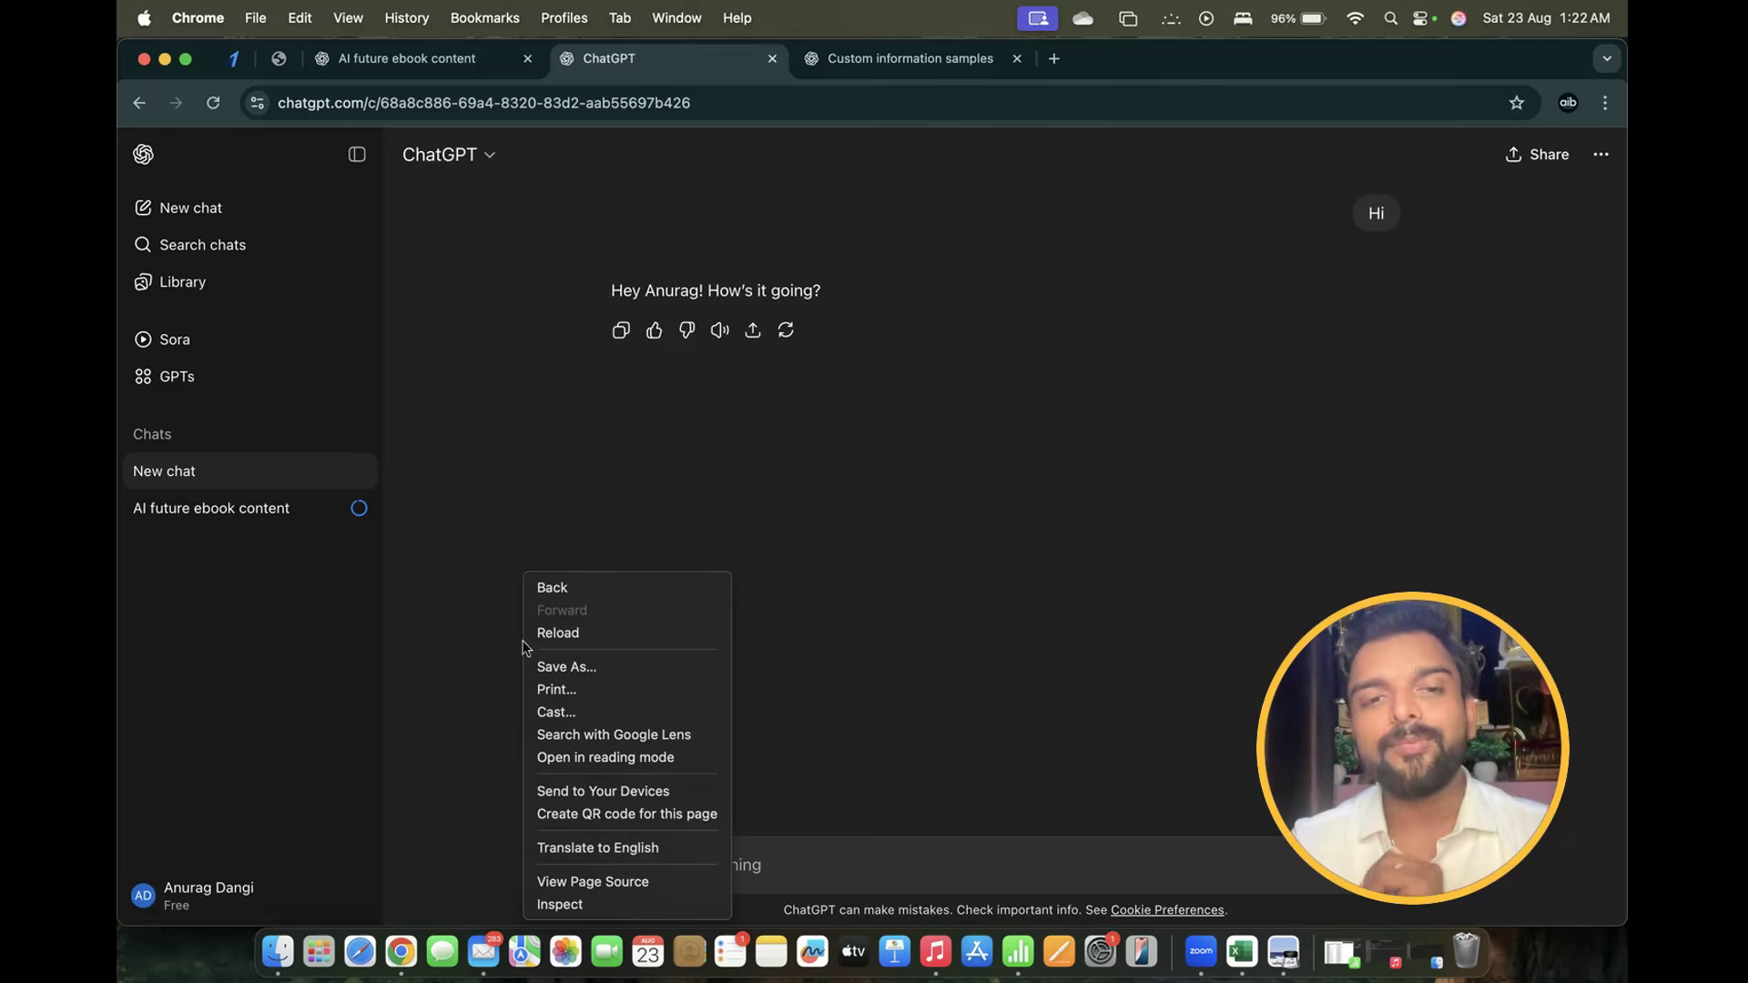
pyautogui.click(202, 214)
pyautogui.click(203, 214)
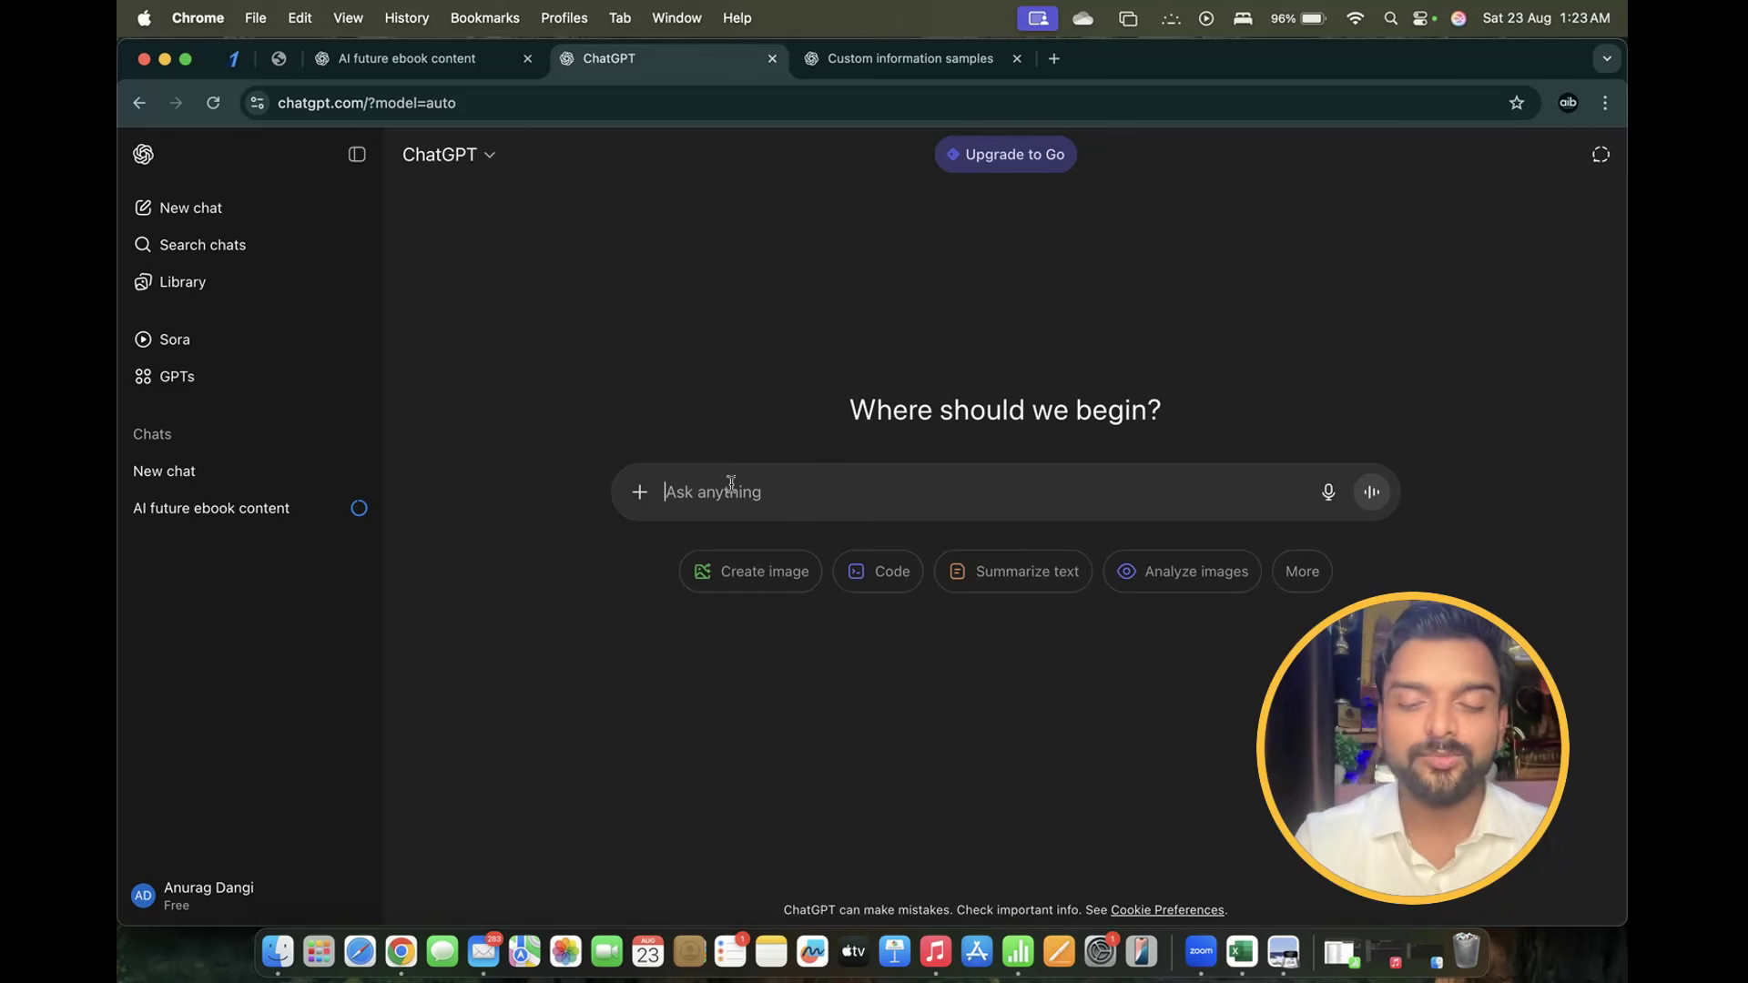
# Ask in Hinglish for all exam-prep prompts for a Class 10 CBSE brother with 3 months left
pyautogui.write('man')
pyautogui.press('BackSpace')
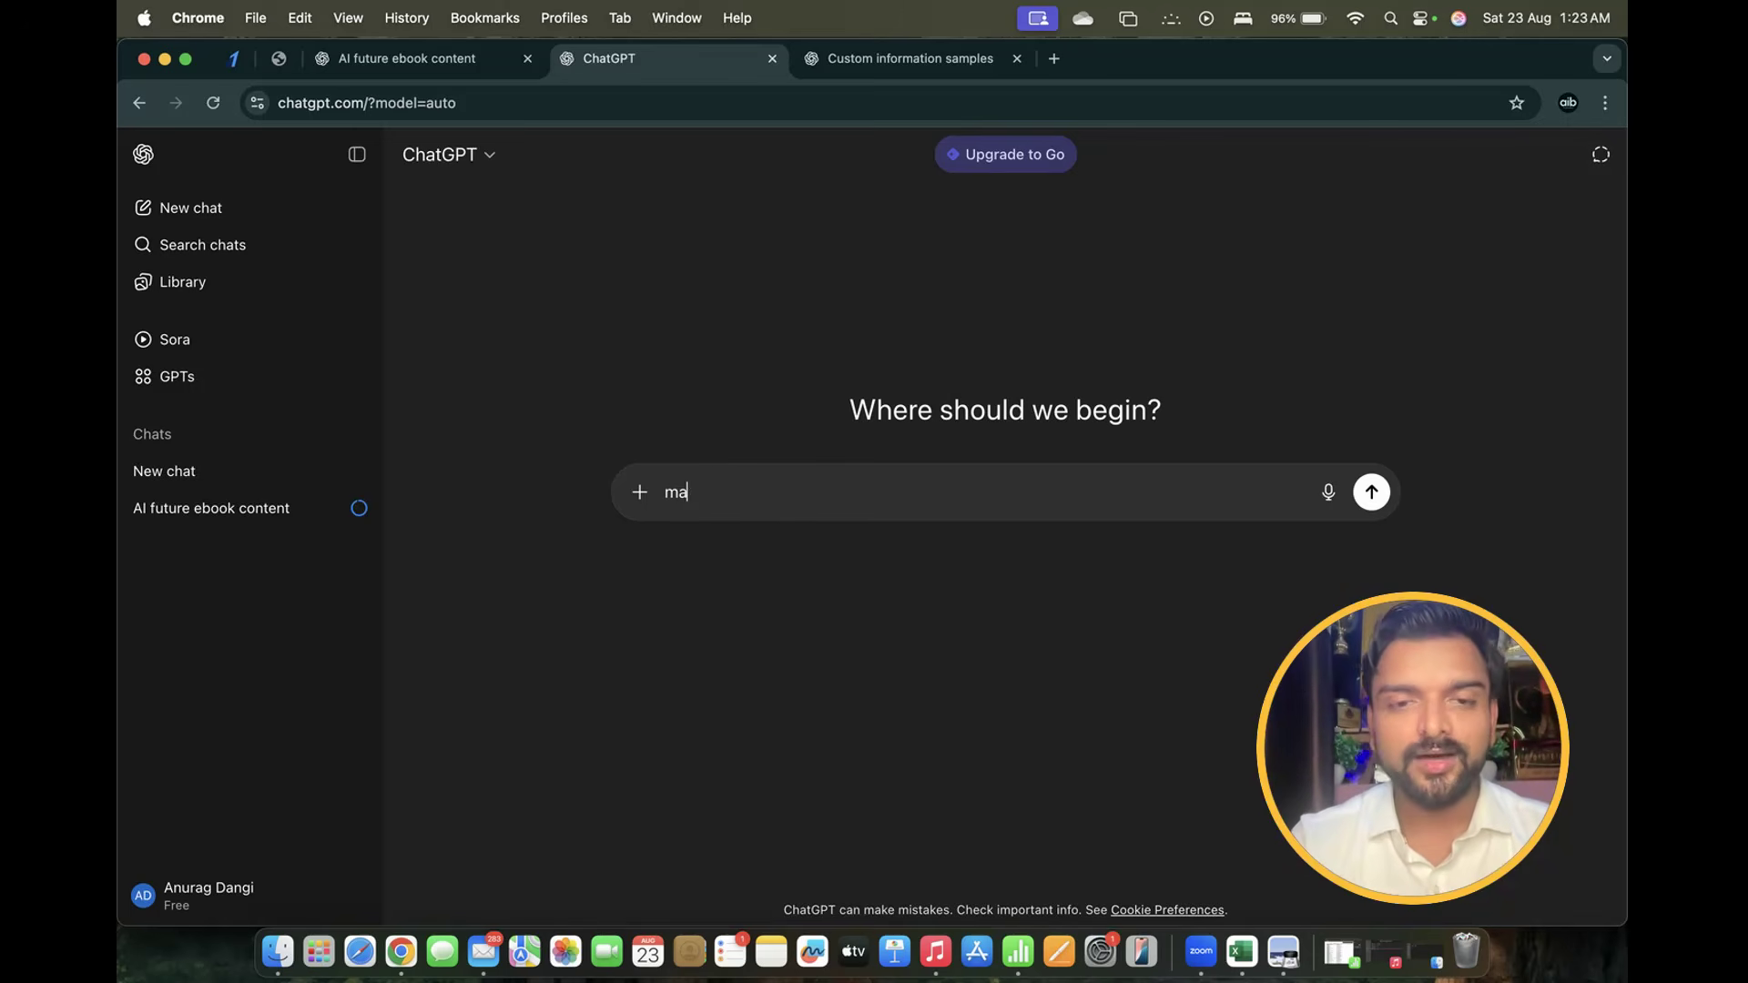
pyautogui.press('BackSpace')
pyautogui.press('BackSpace')
pyautogui.write('mera bhay')
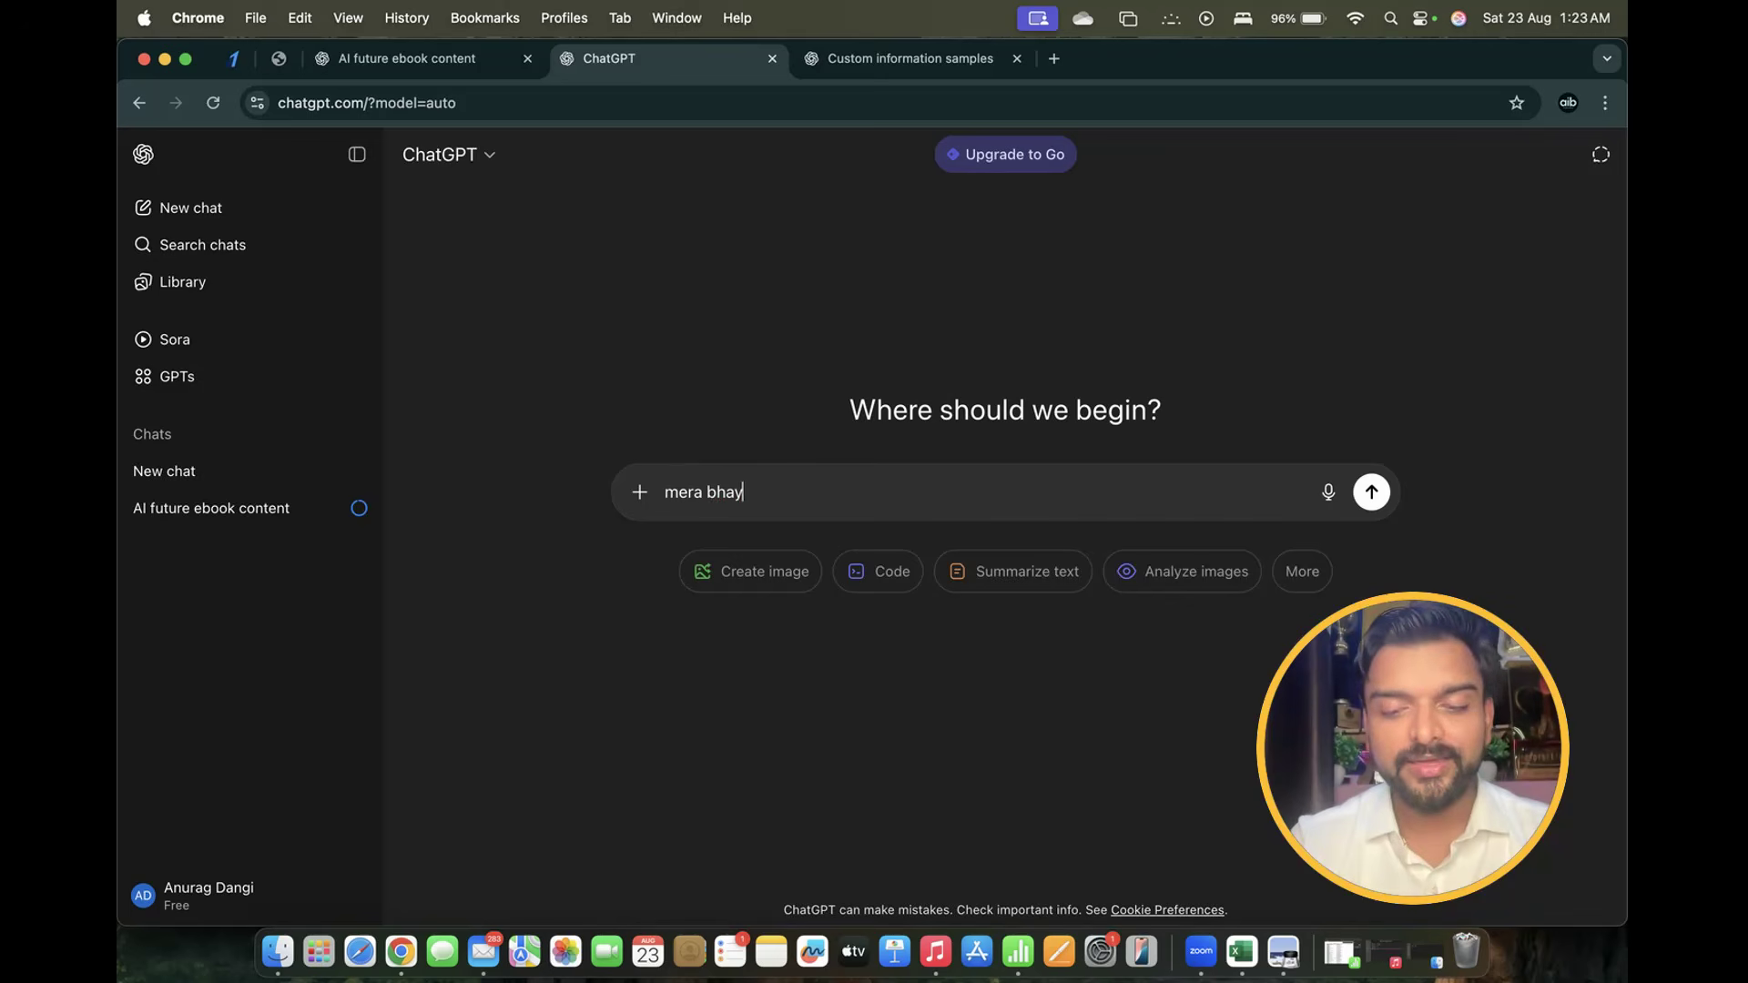
pyautogui.write('i class 1')
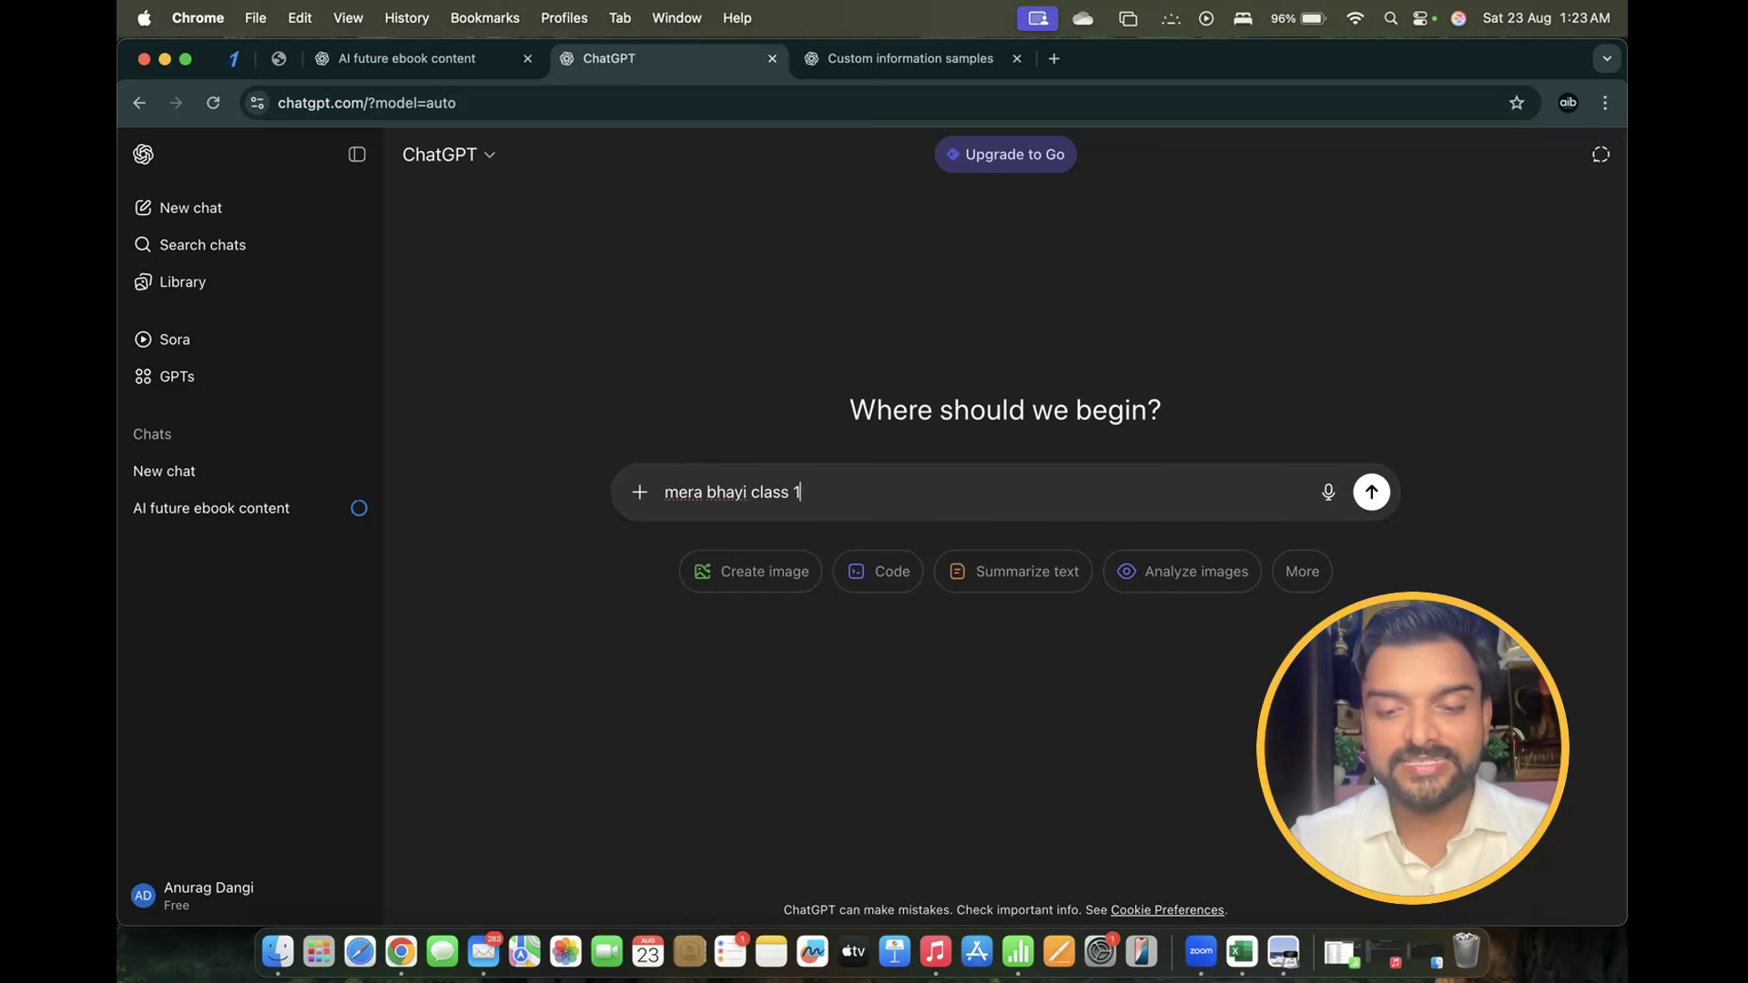
pyautogui.write('0th me hain ')
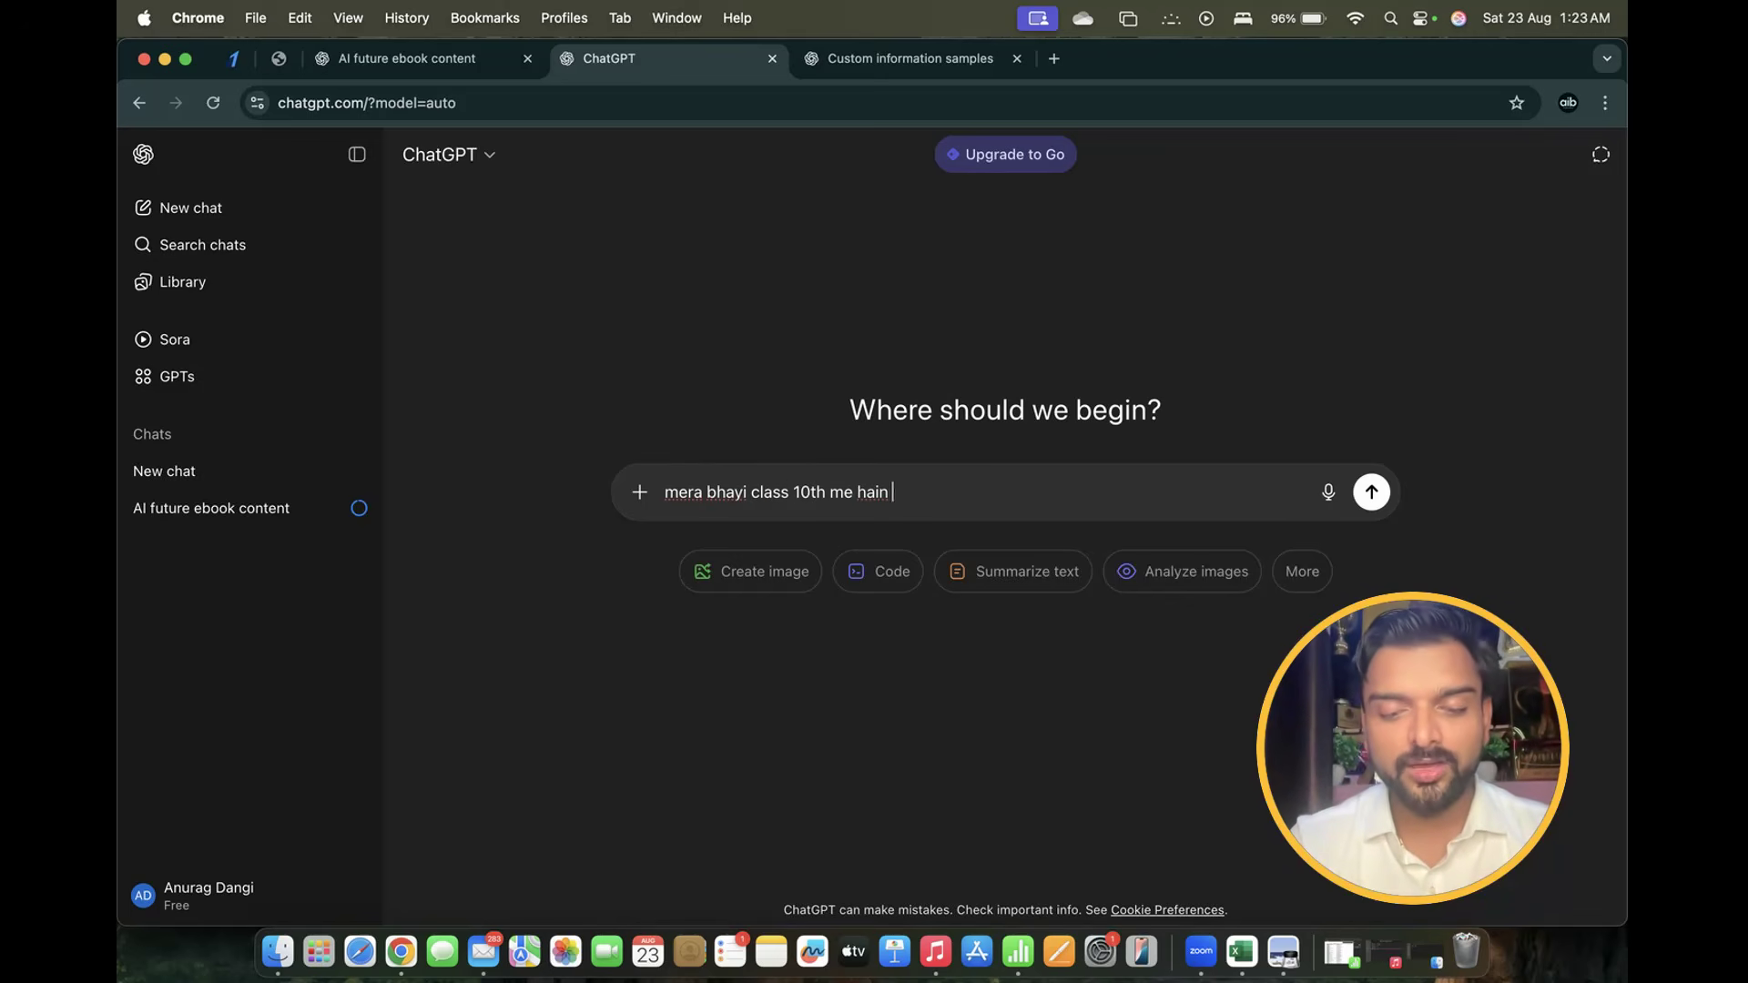
pyautogui.write('aur wo cb')
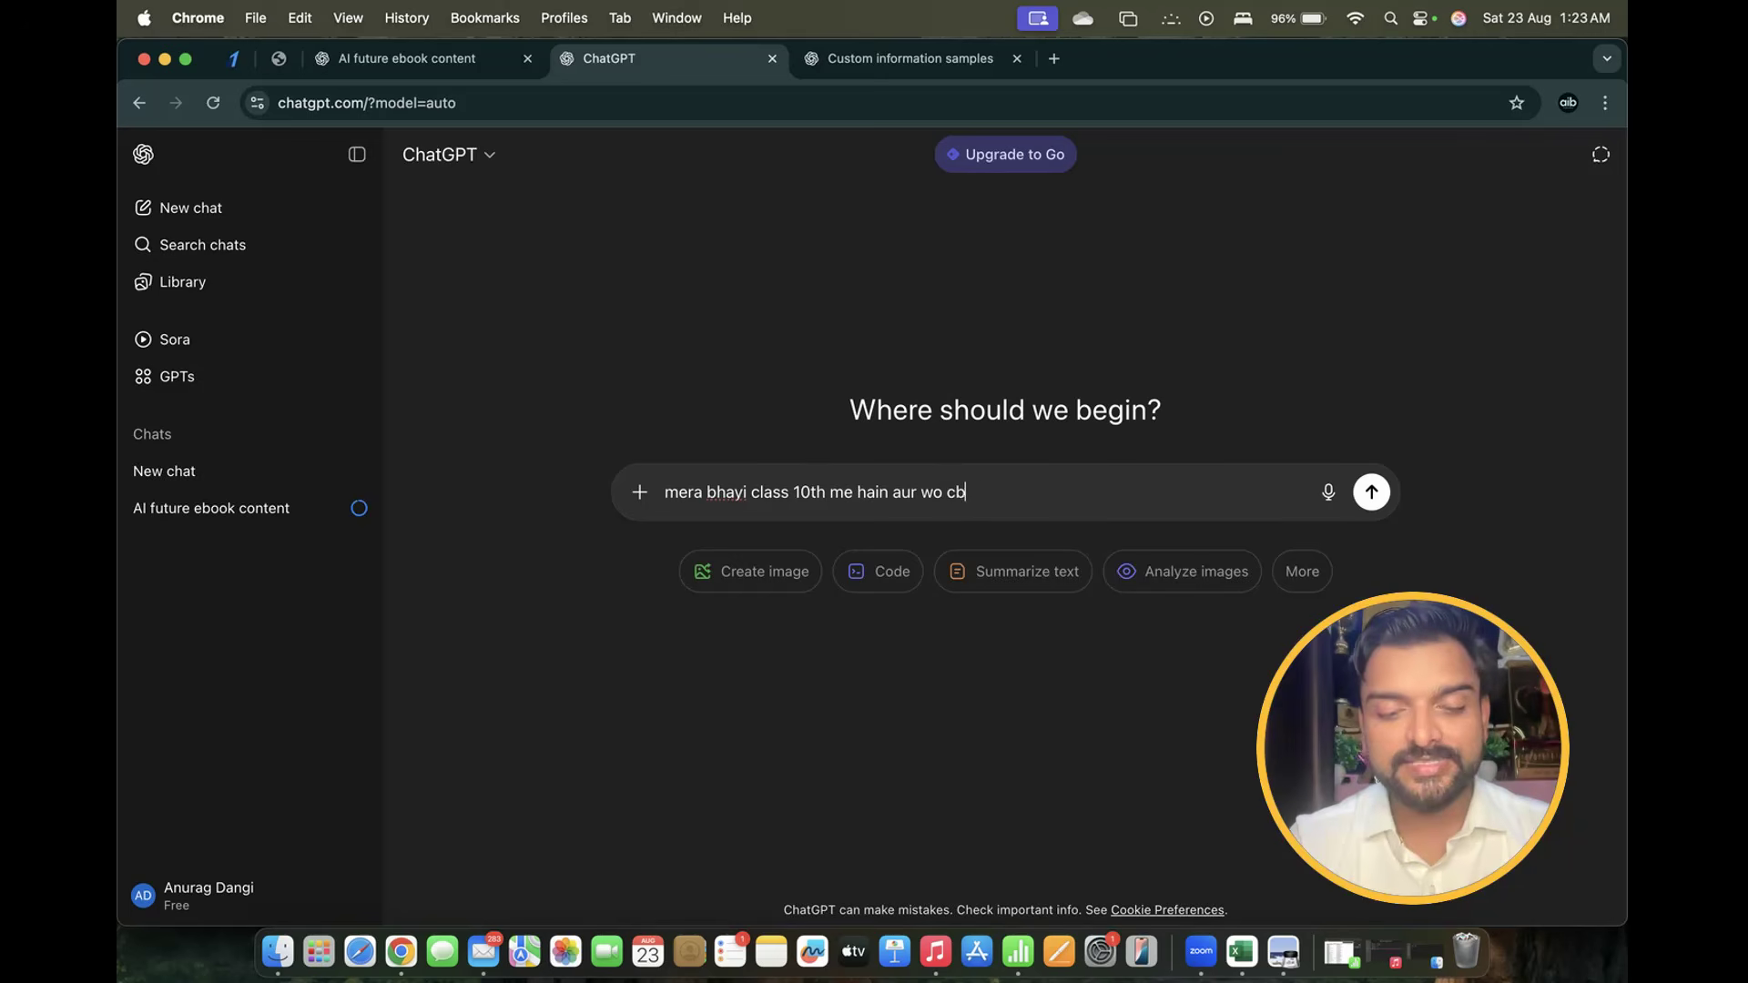
pyautogui.write('se board')
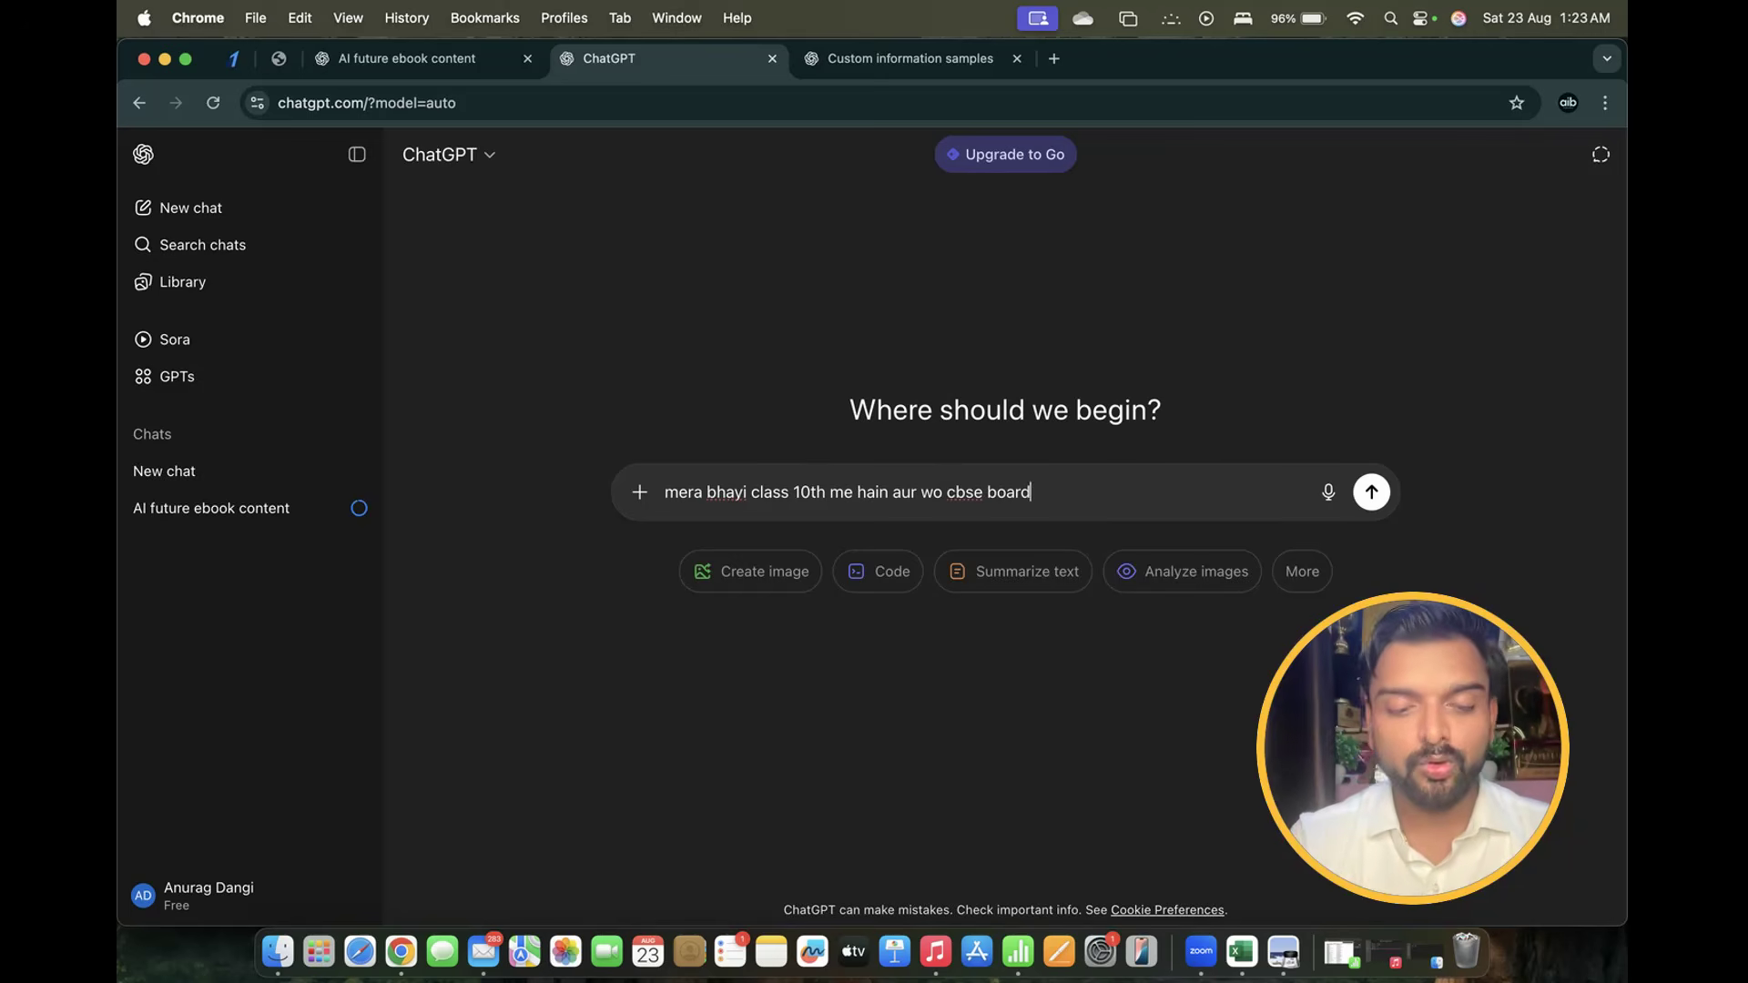
pyautogui.write(' se padhayi ')
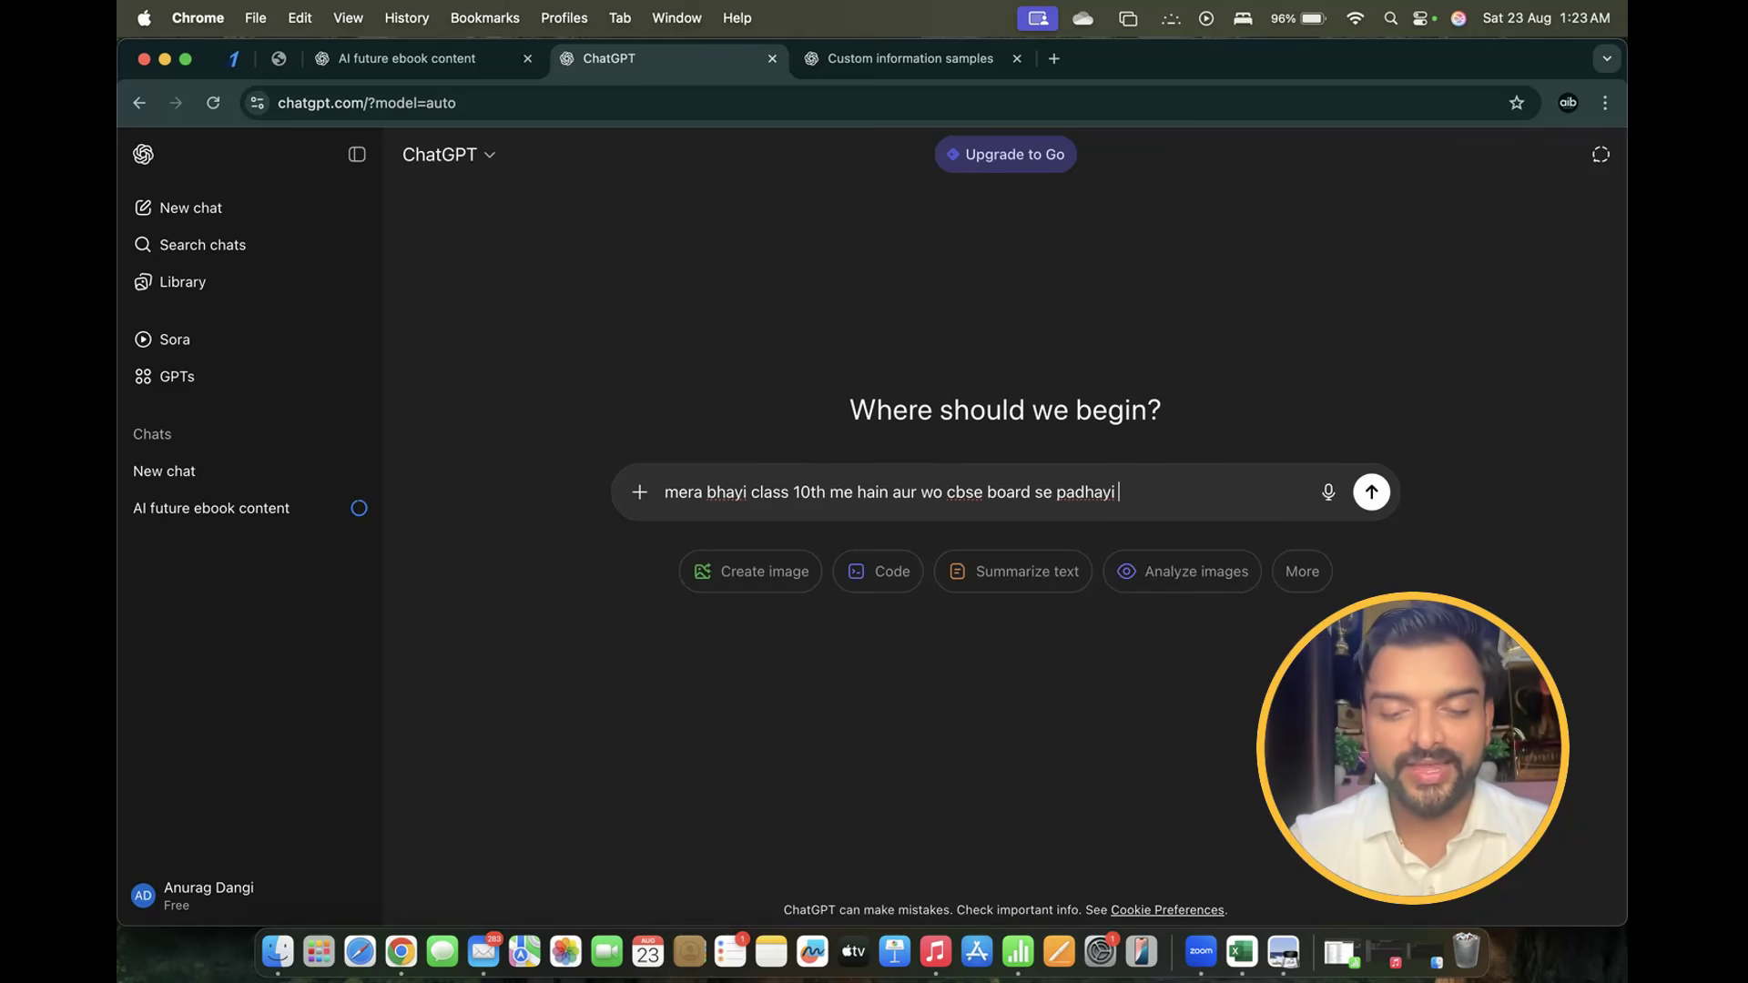
pyautogui.write('kar rha hai.')
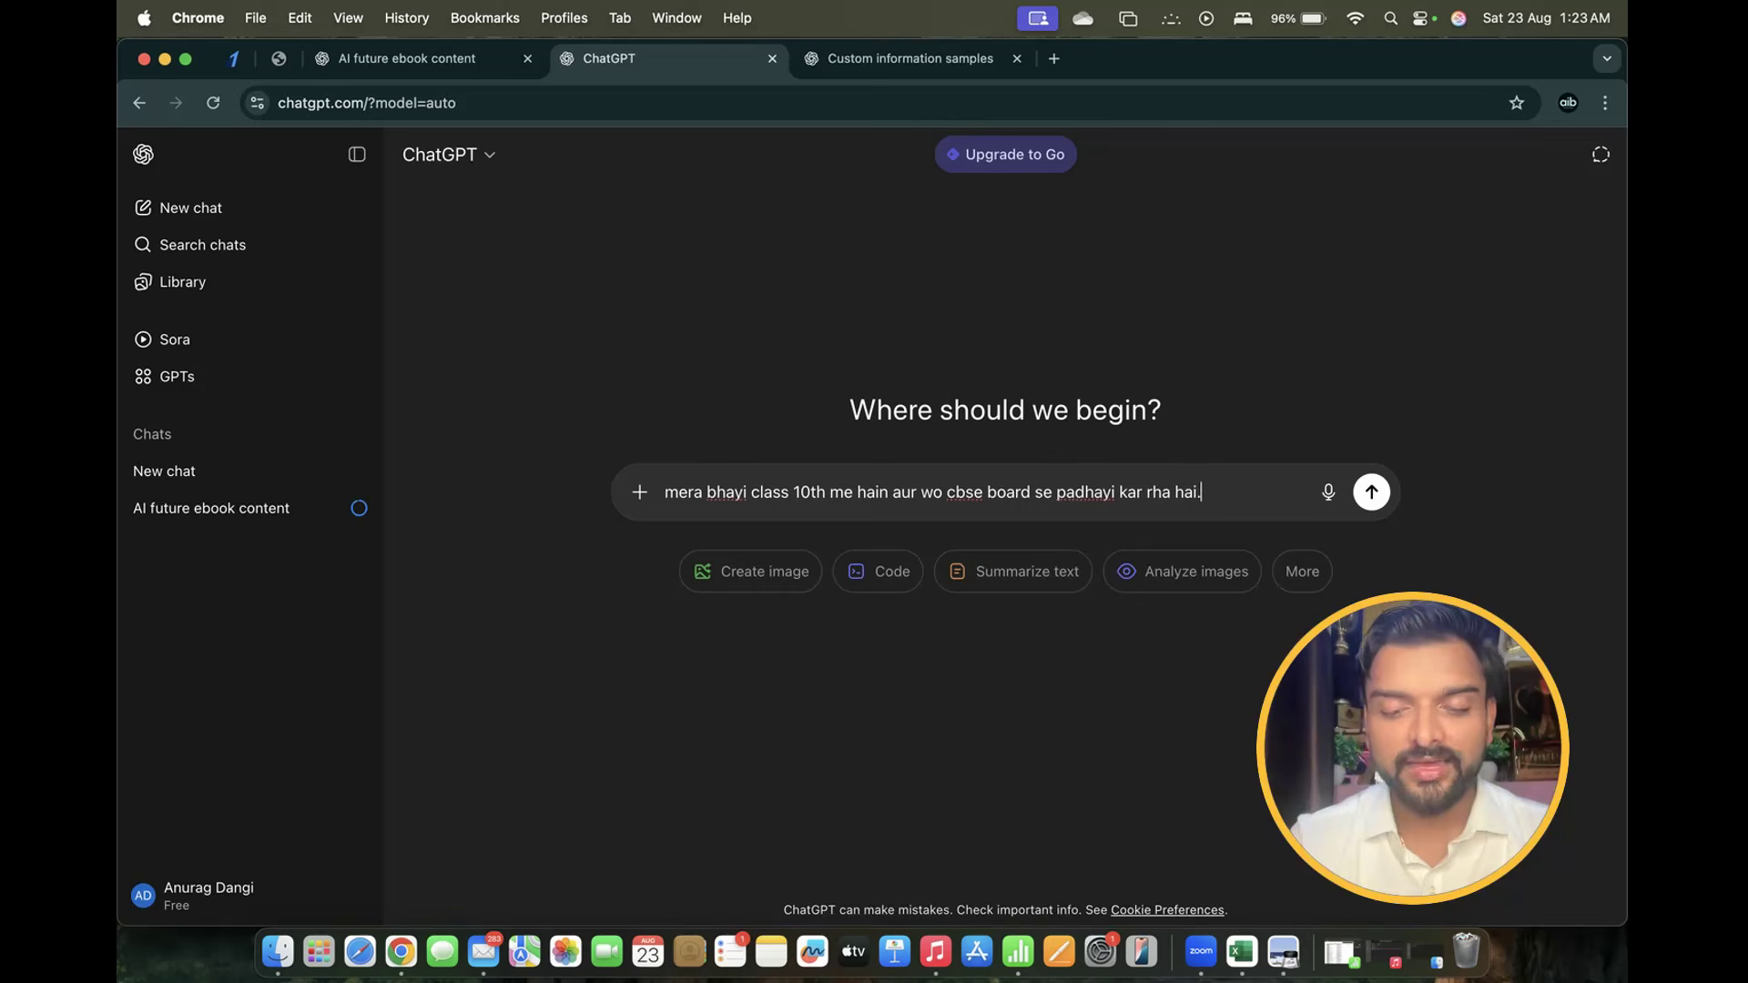
pyautogui.write(' tum mujhe')
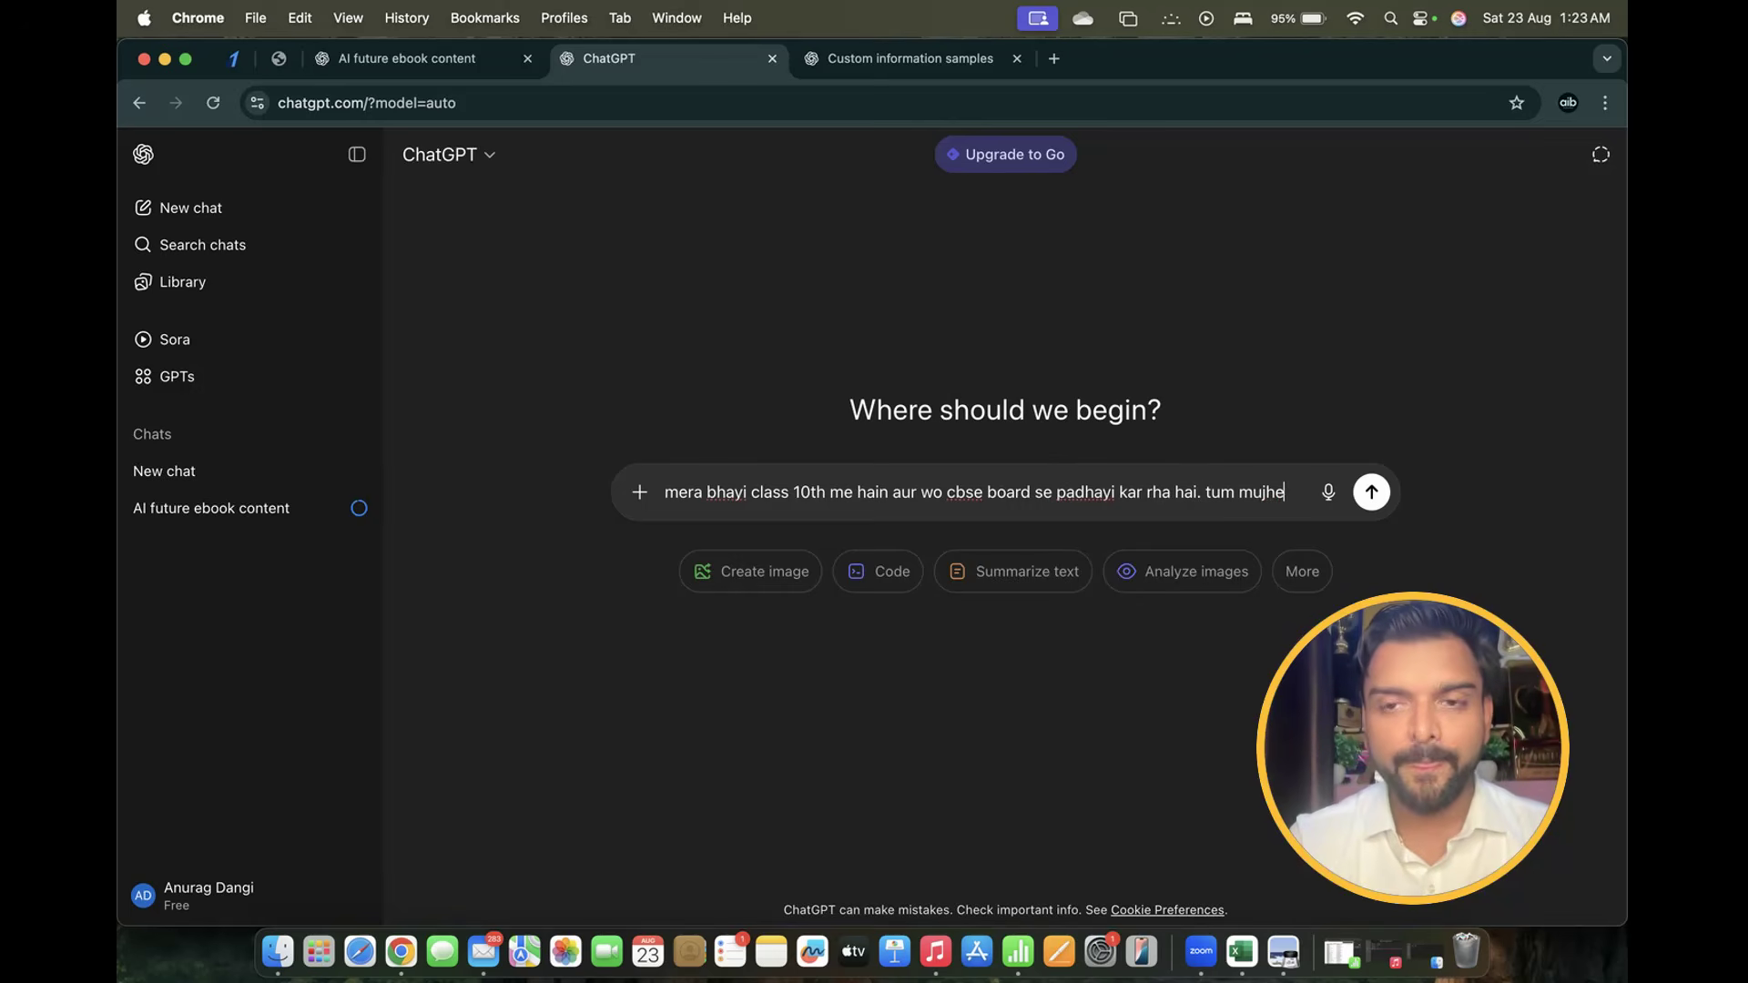
pyautogui.write(' all poss')
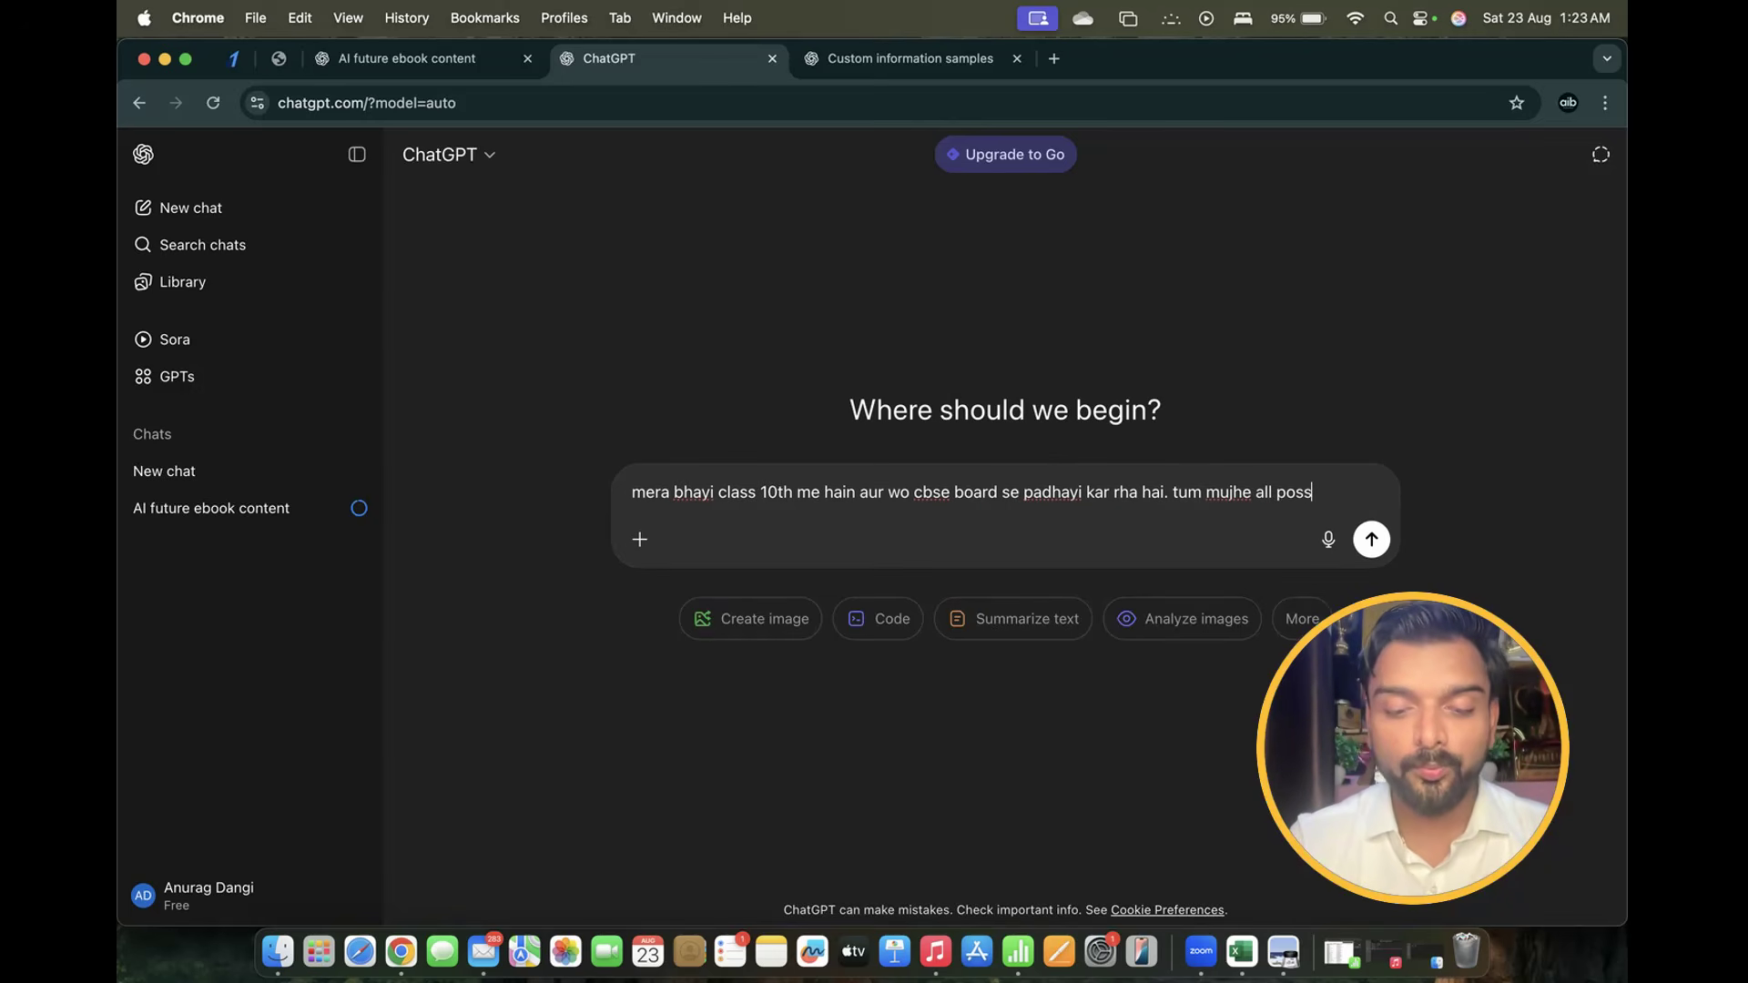
pyautogui.write('ibl epromp')
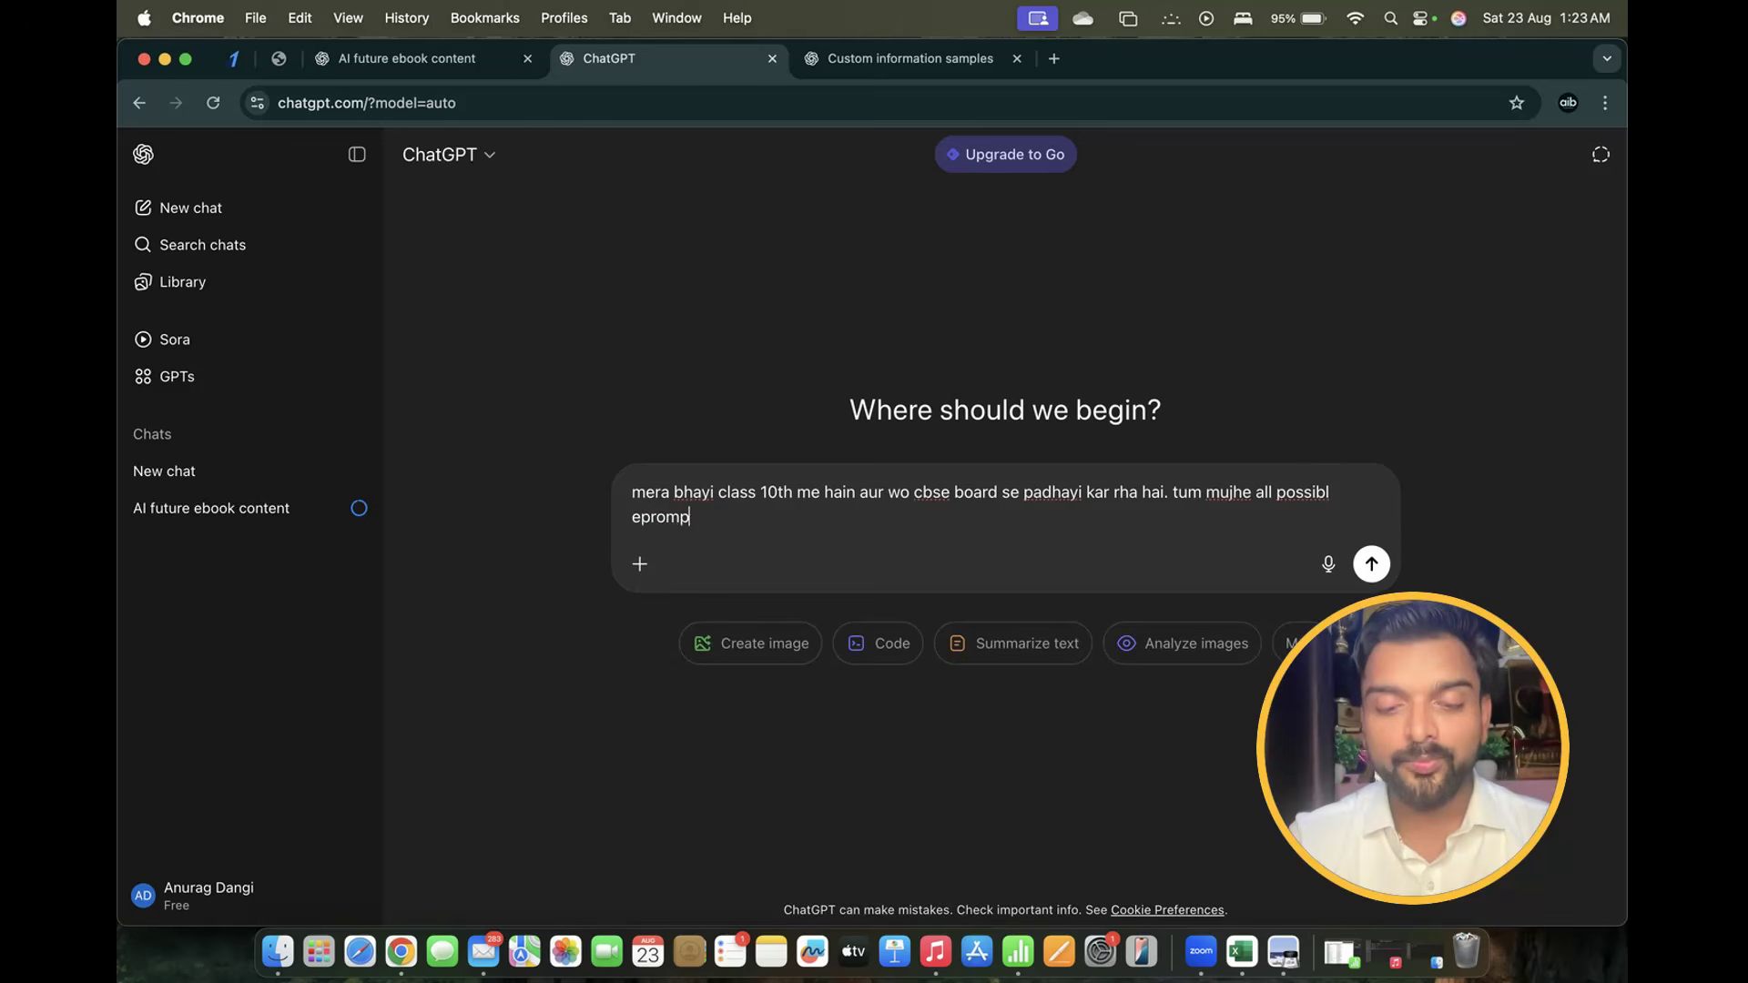
pyautogui.write('t likh ke ded o')
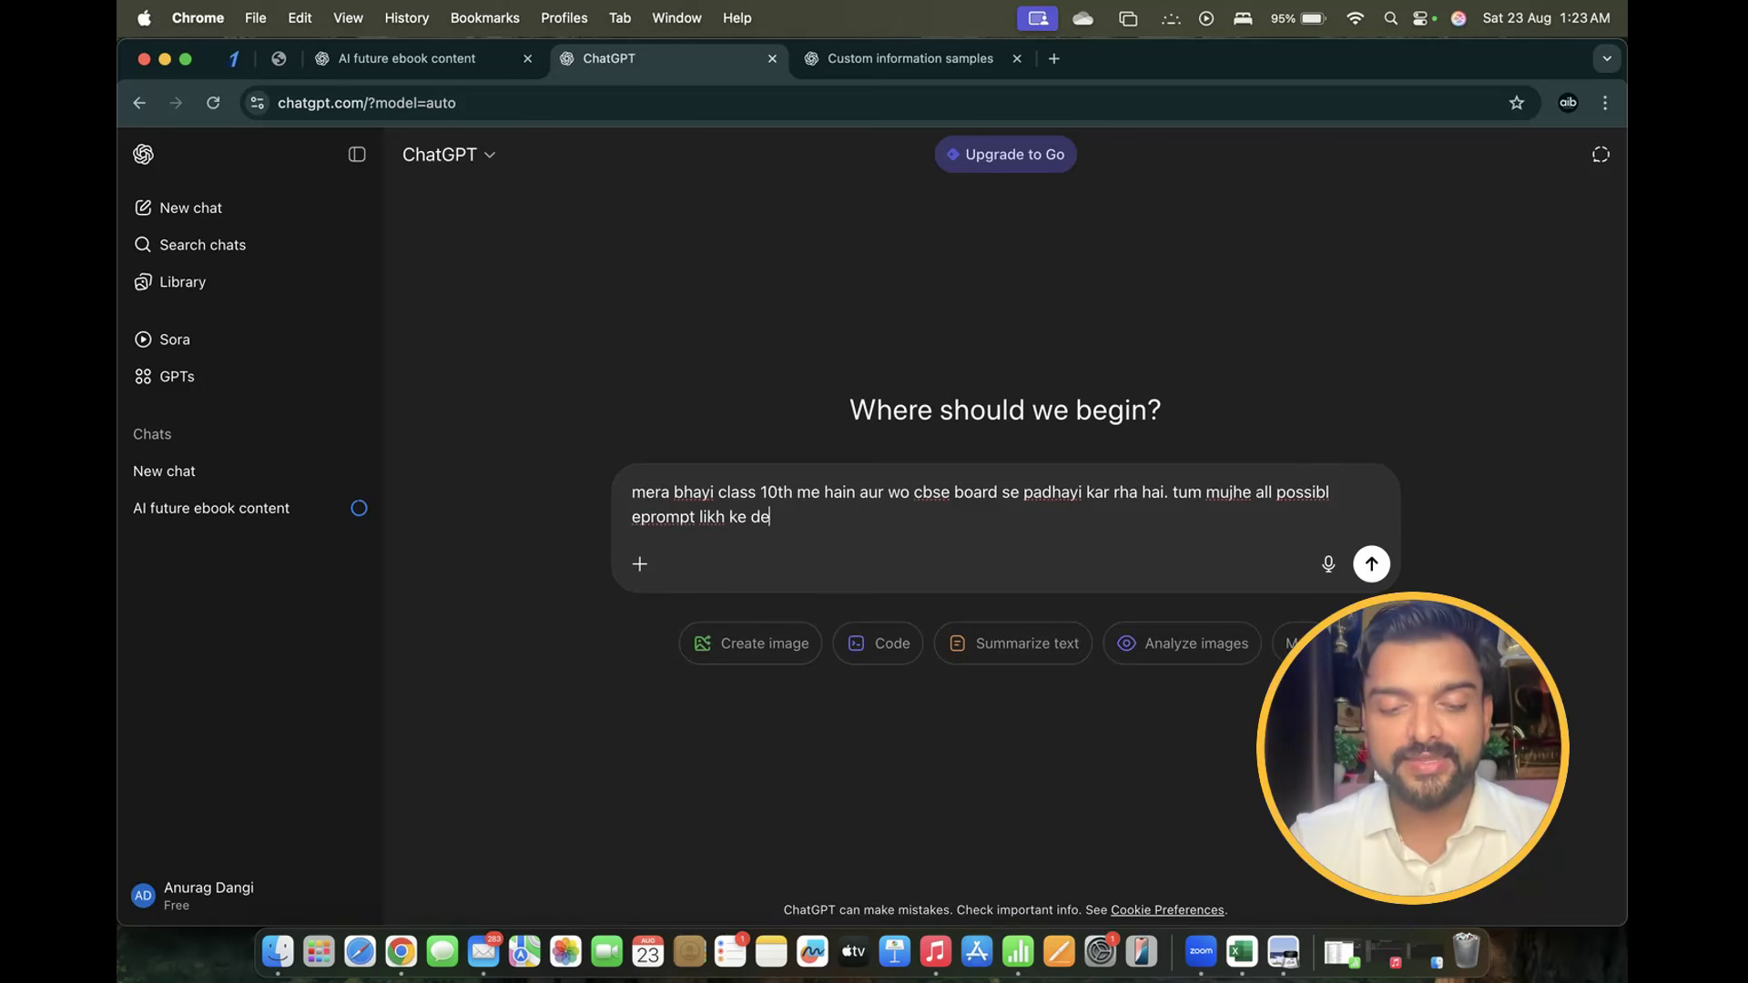
pyautogui.press('BackSpace')
pyautogui.press('BackSpace')
pyautogui.press('BackSpace')
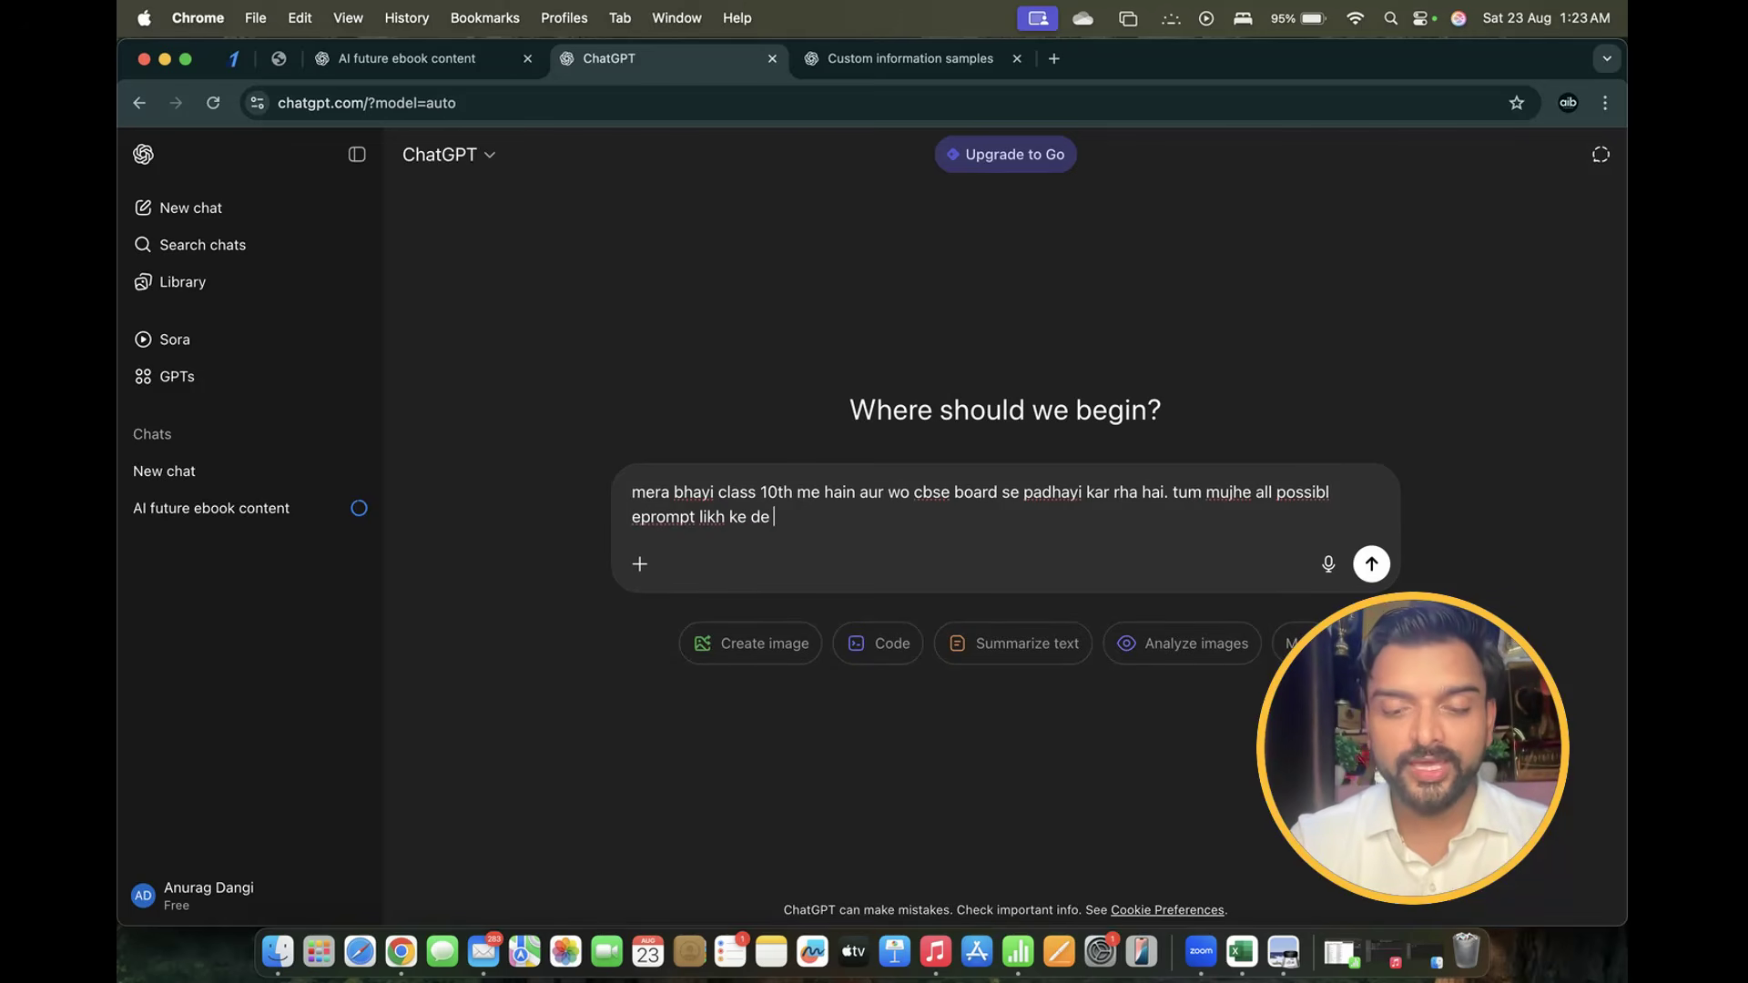
pyautogui.write('do jo use ')
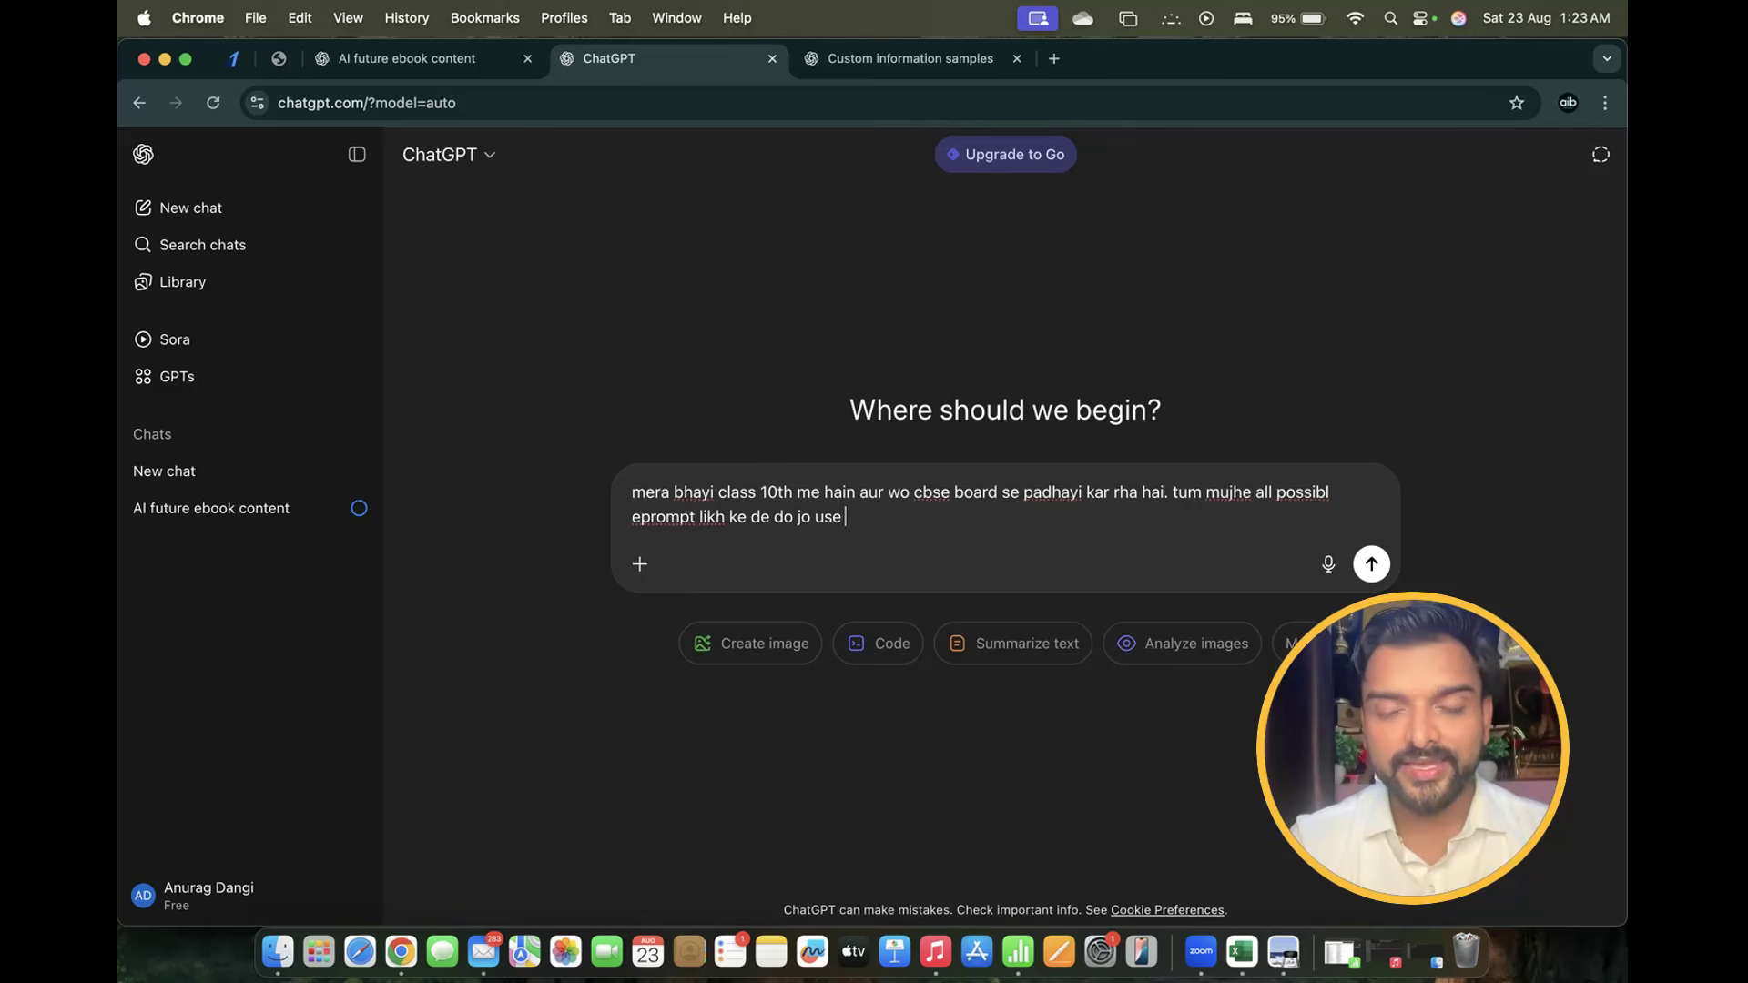
pyautogui.write('exam')
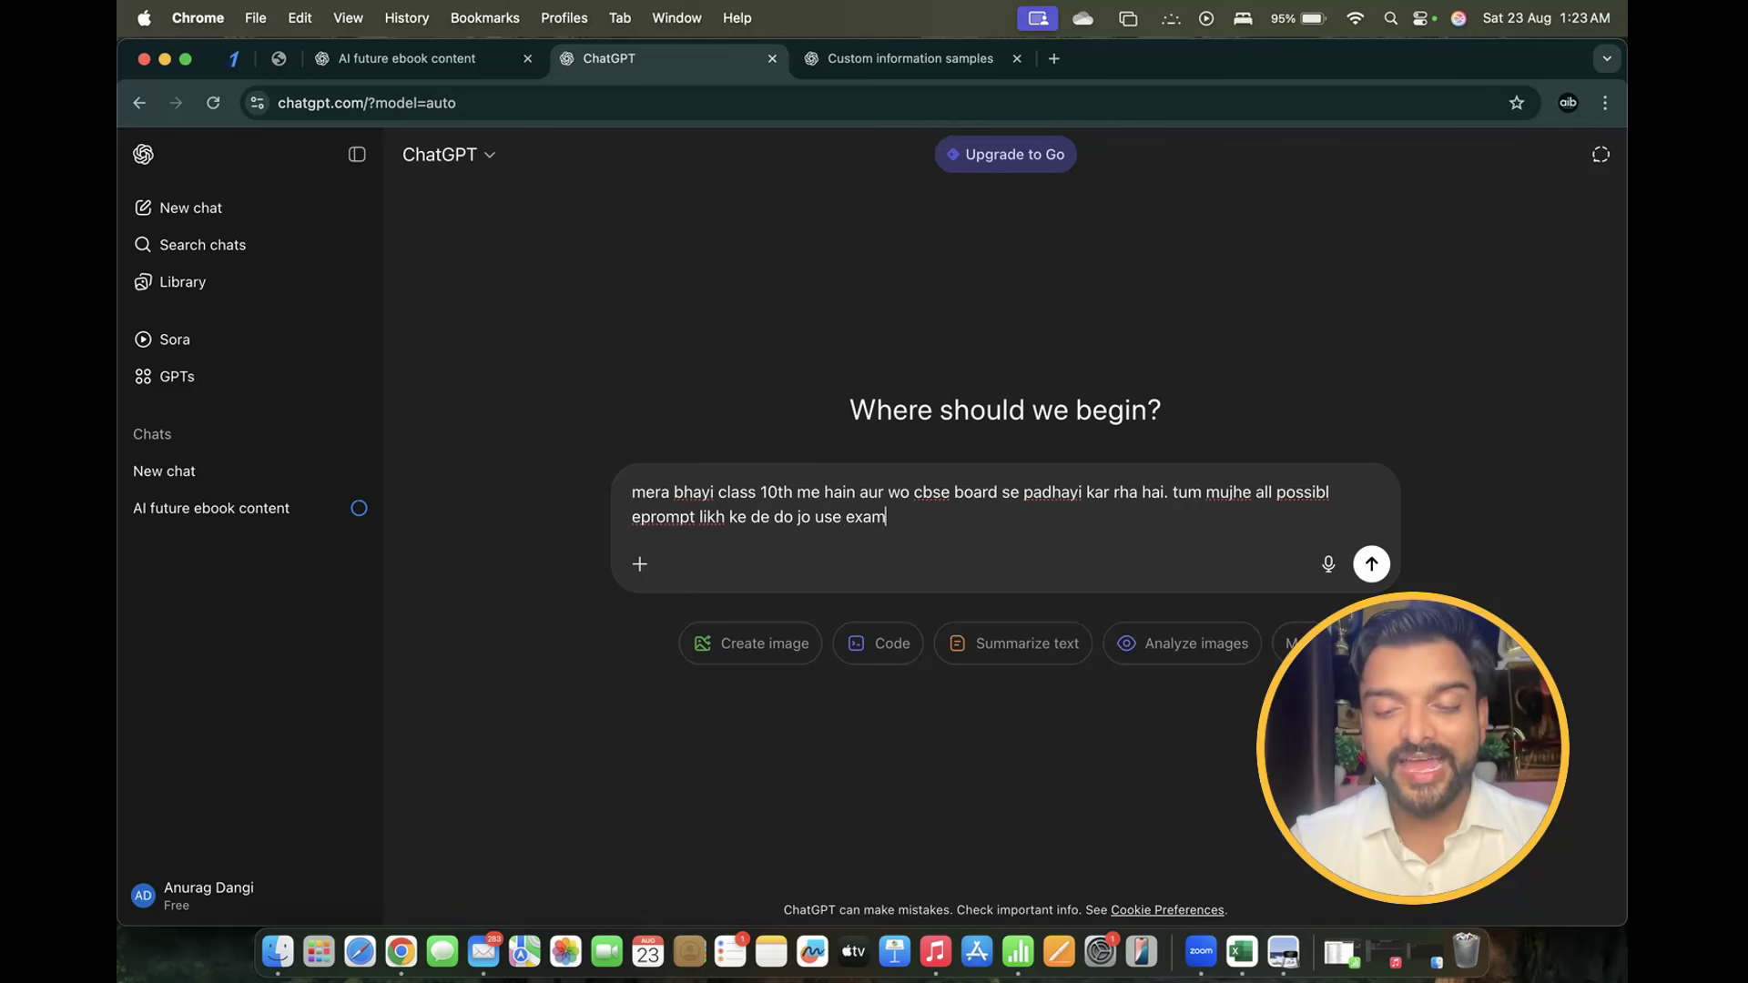
pyautogui.write(' ki ta')
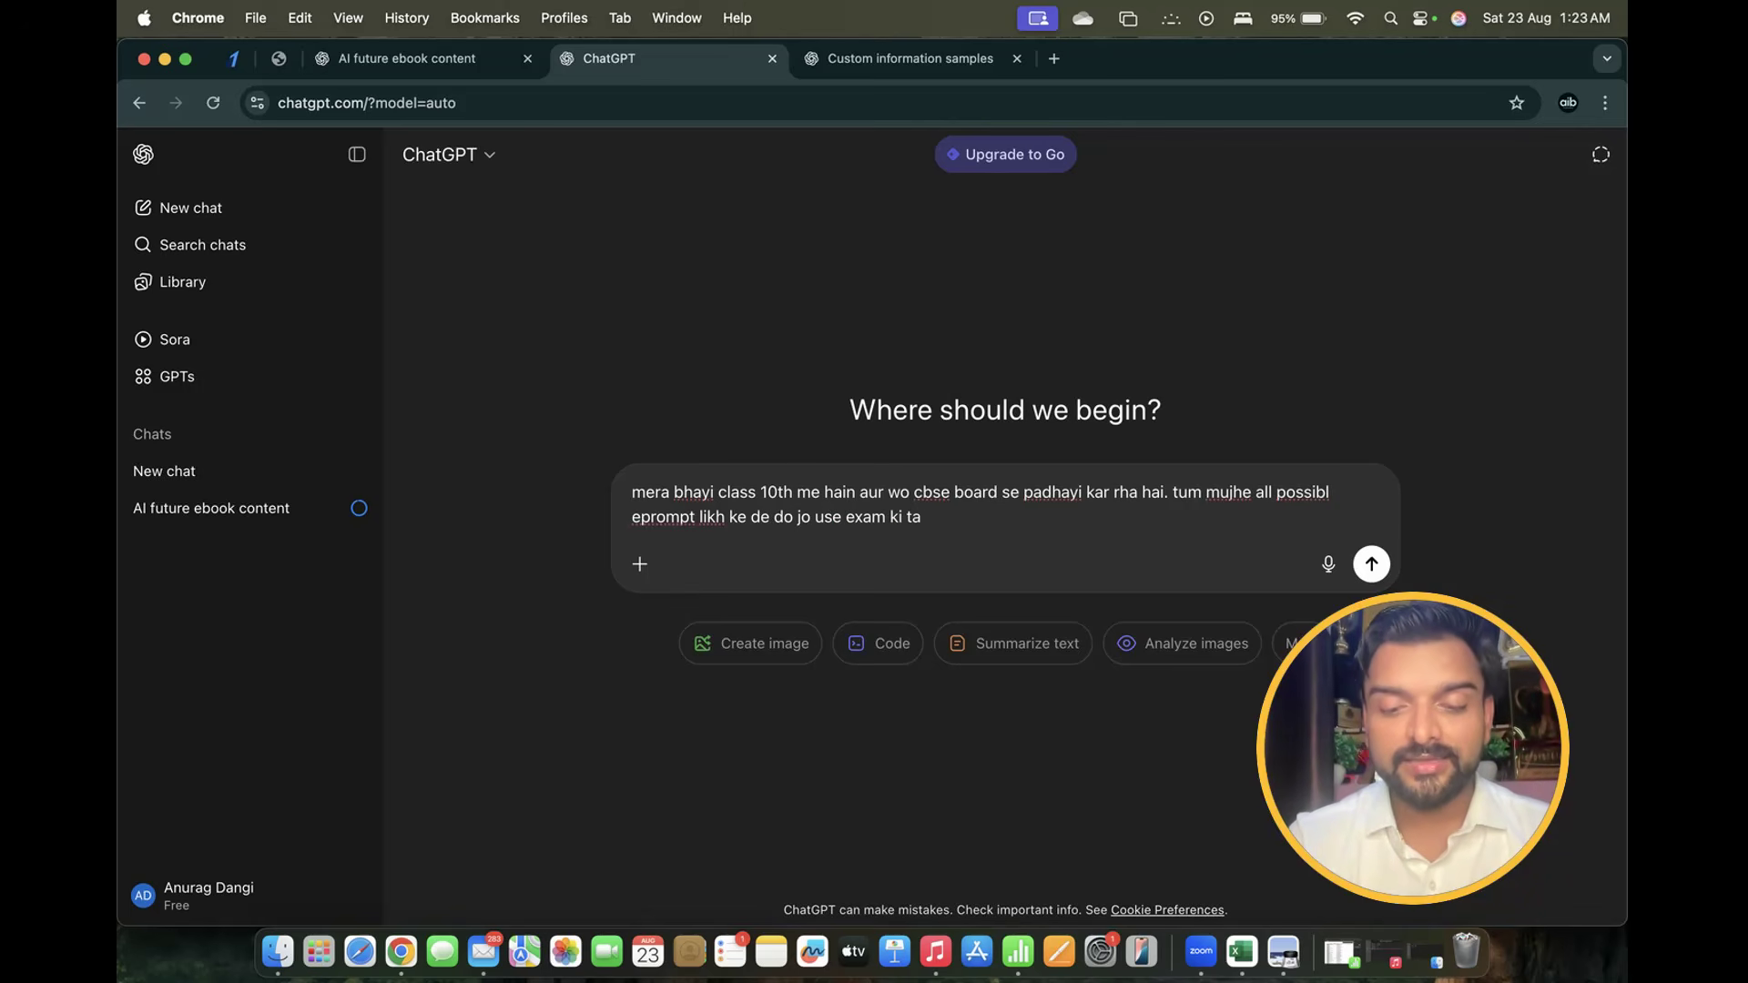
pyautogui.write('riyari me he')
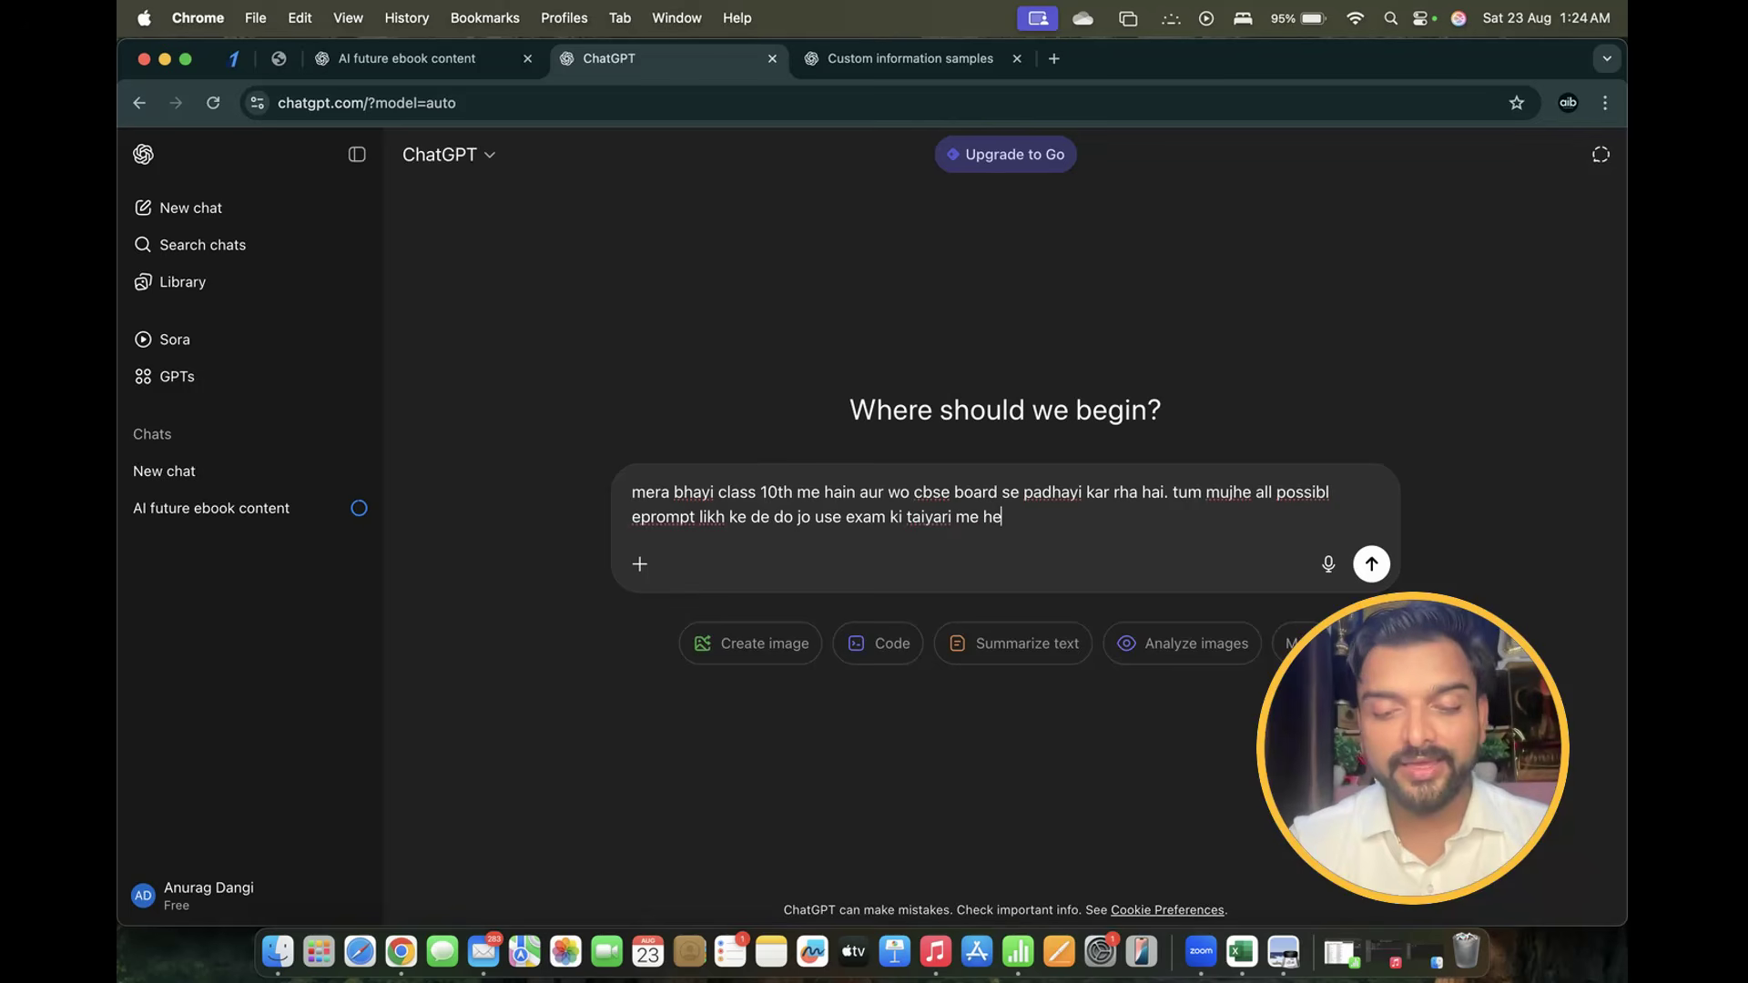
pyautogui.write('lp kar sake.')
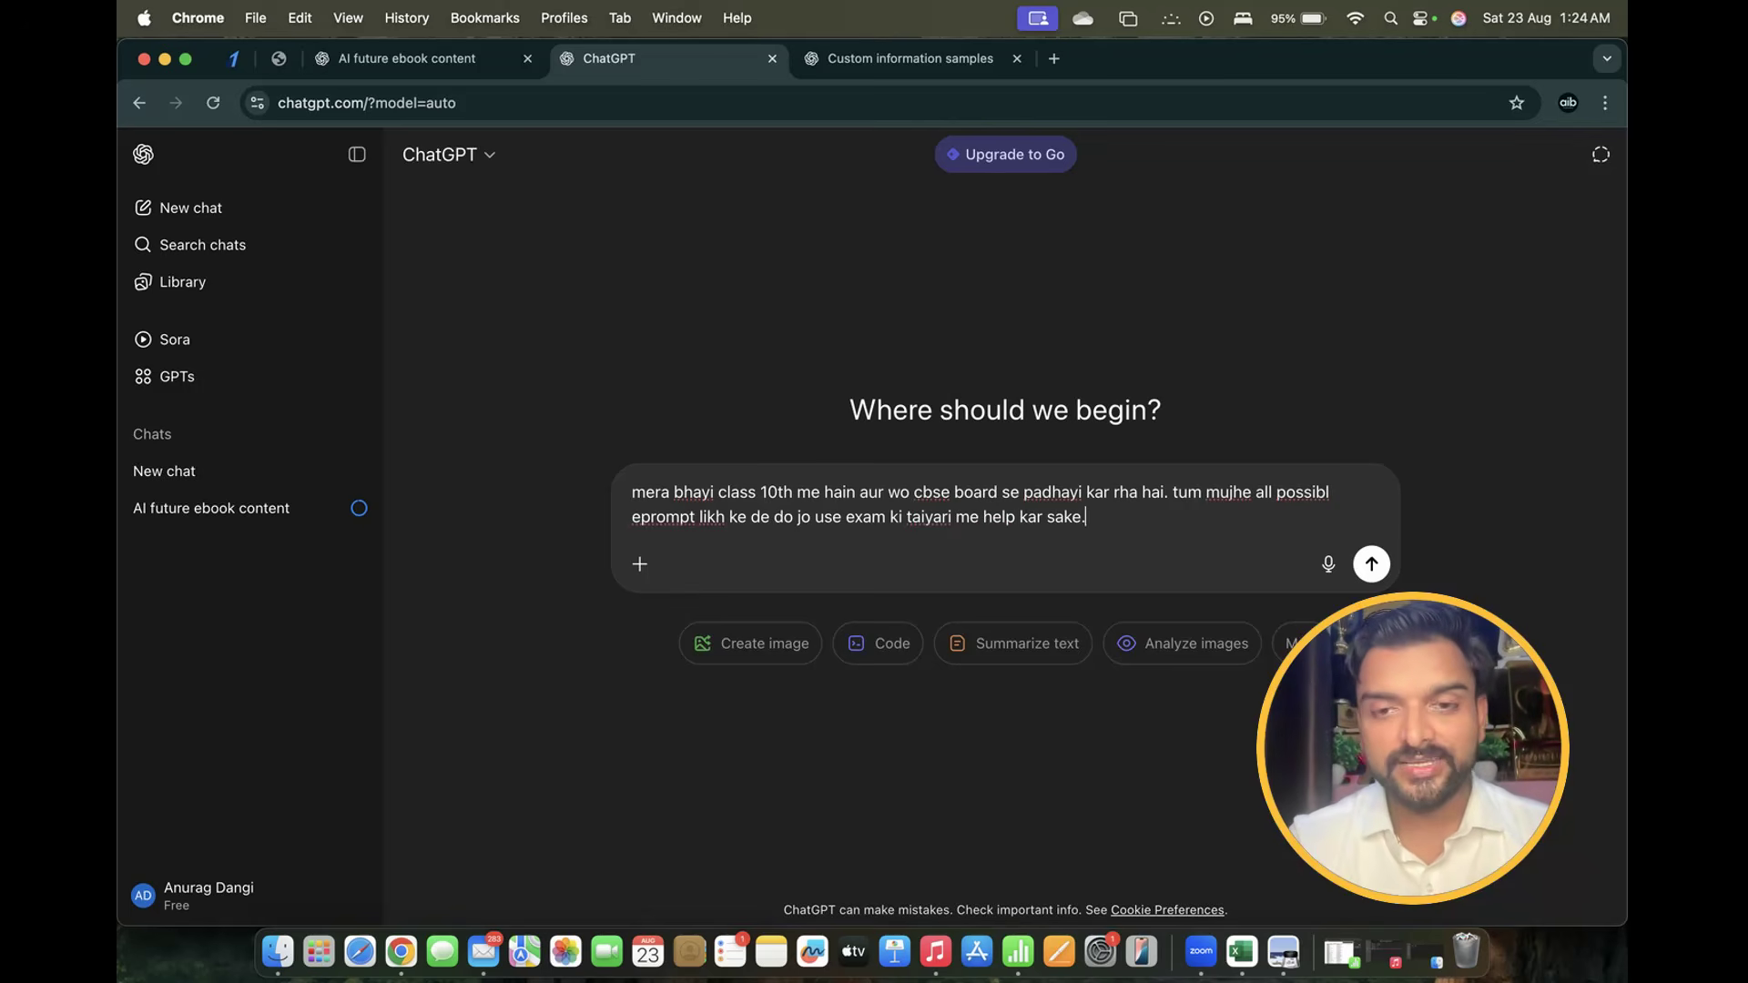
pyautogui.write(' prompt ')
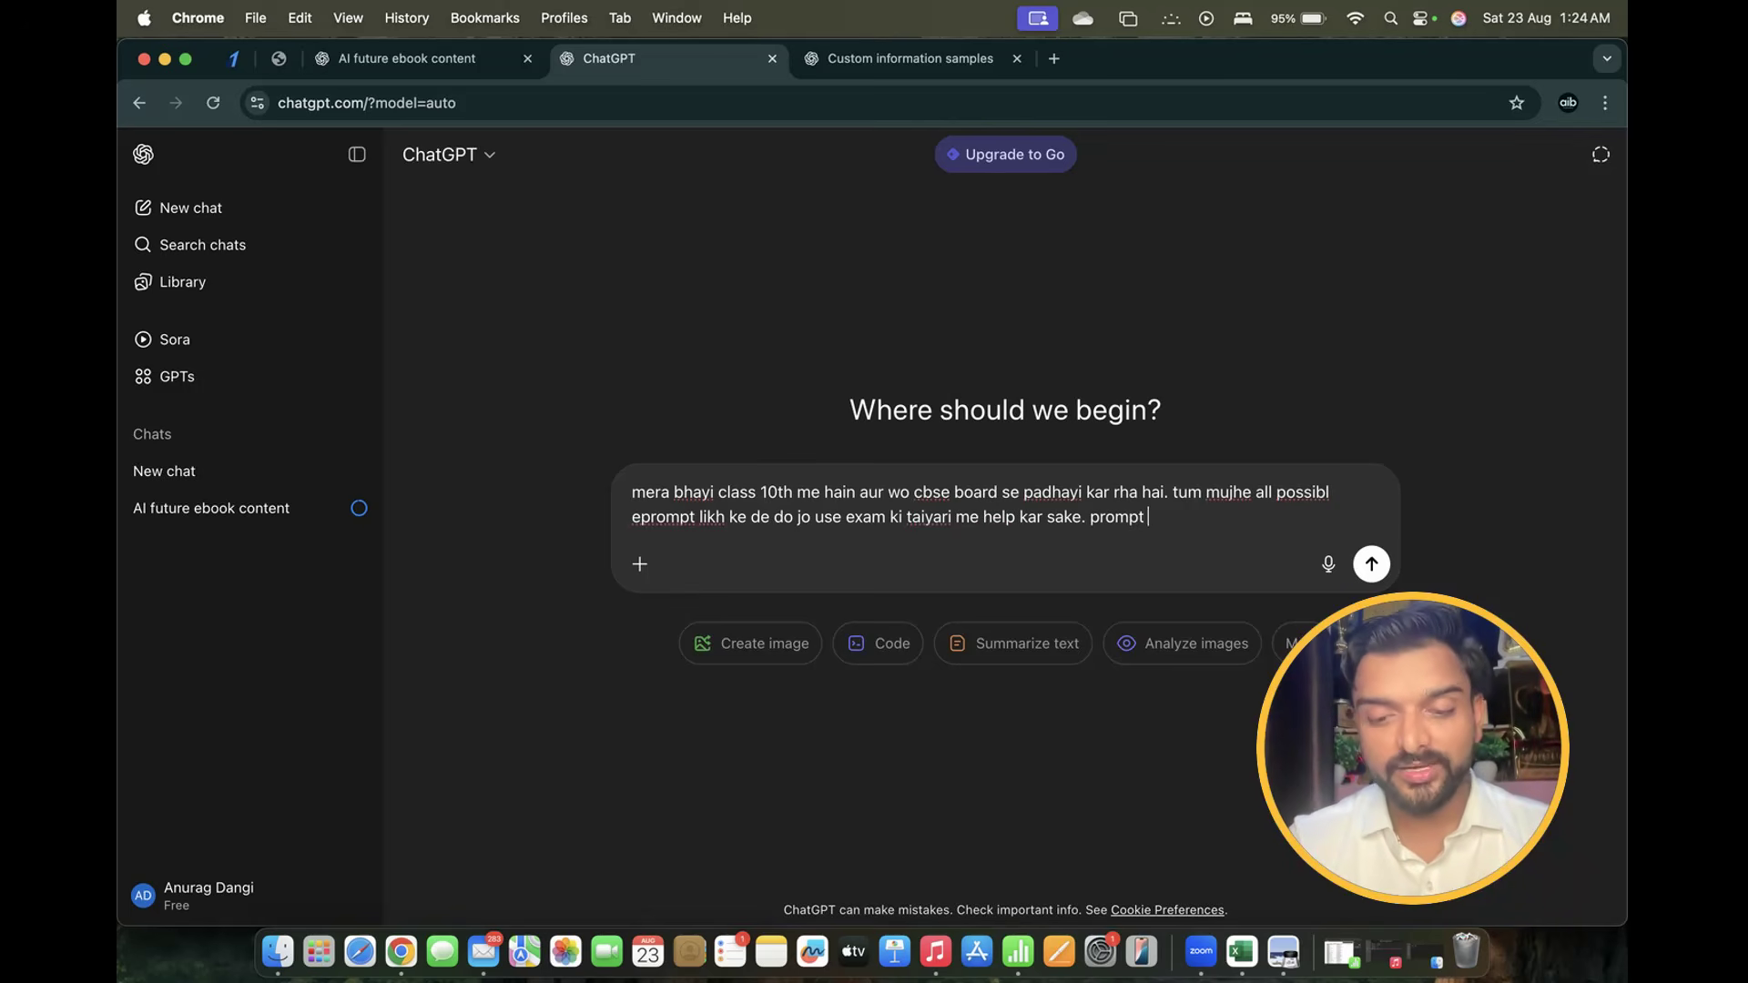
pyautogui.write('h')
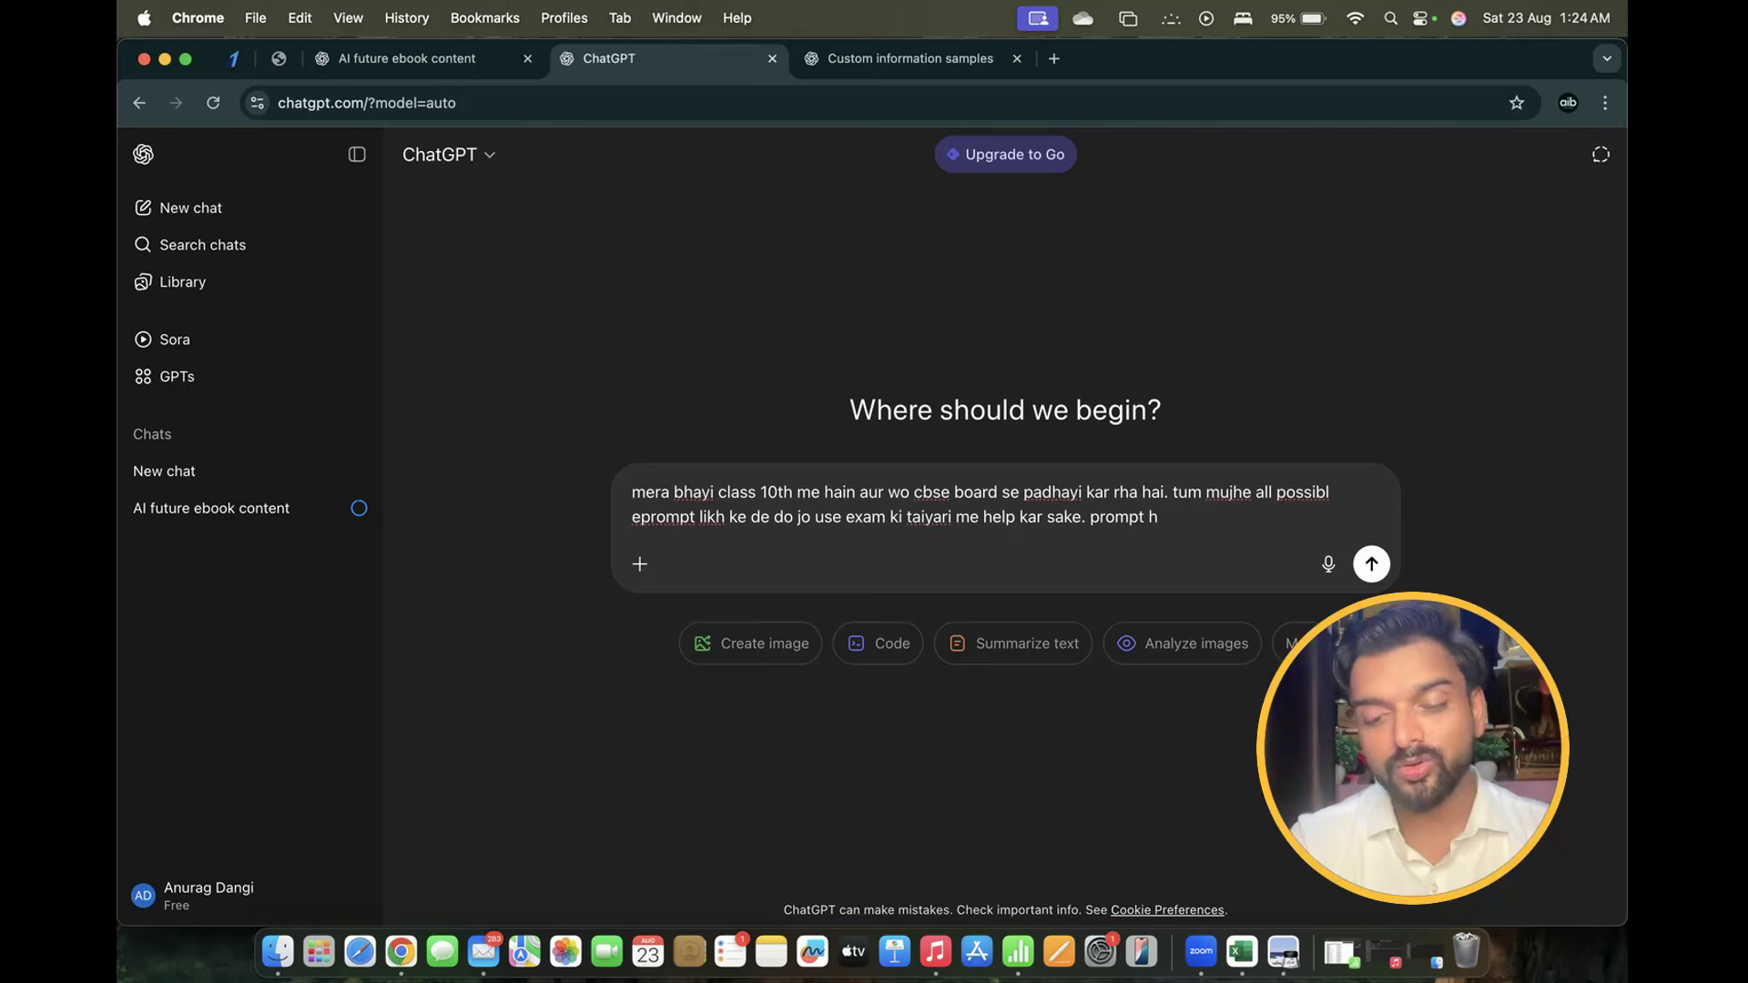
pyautogui.write('ing')
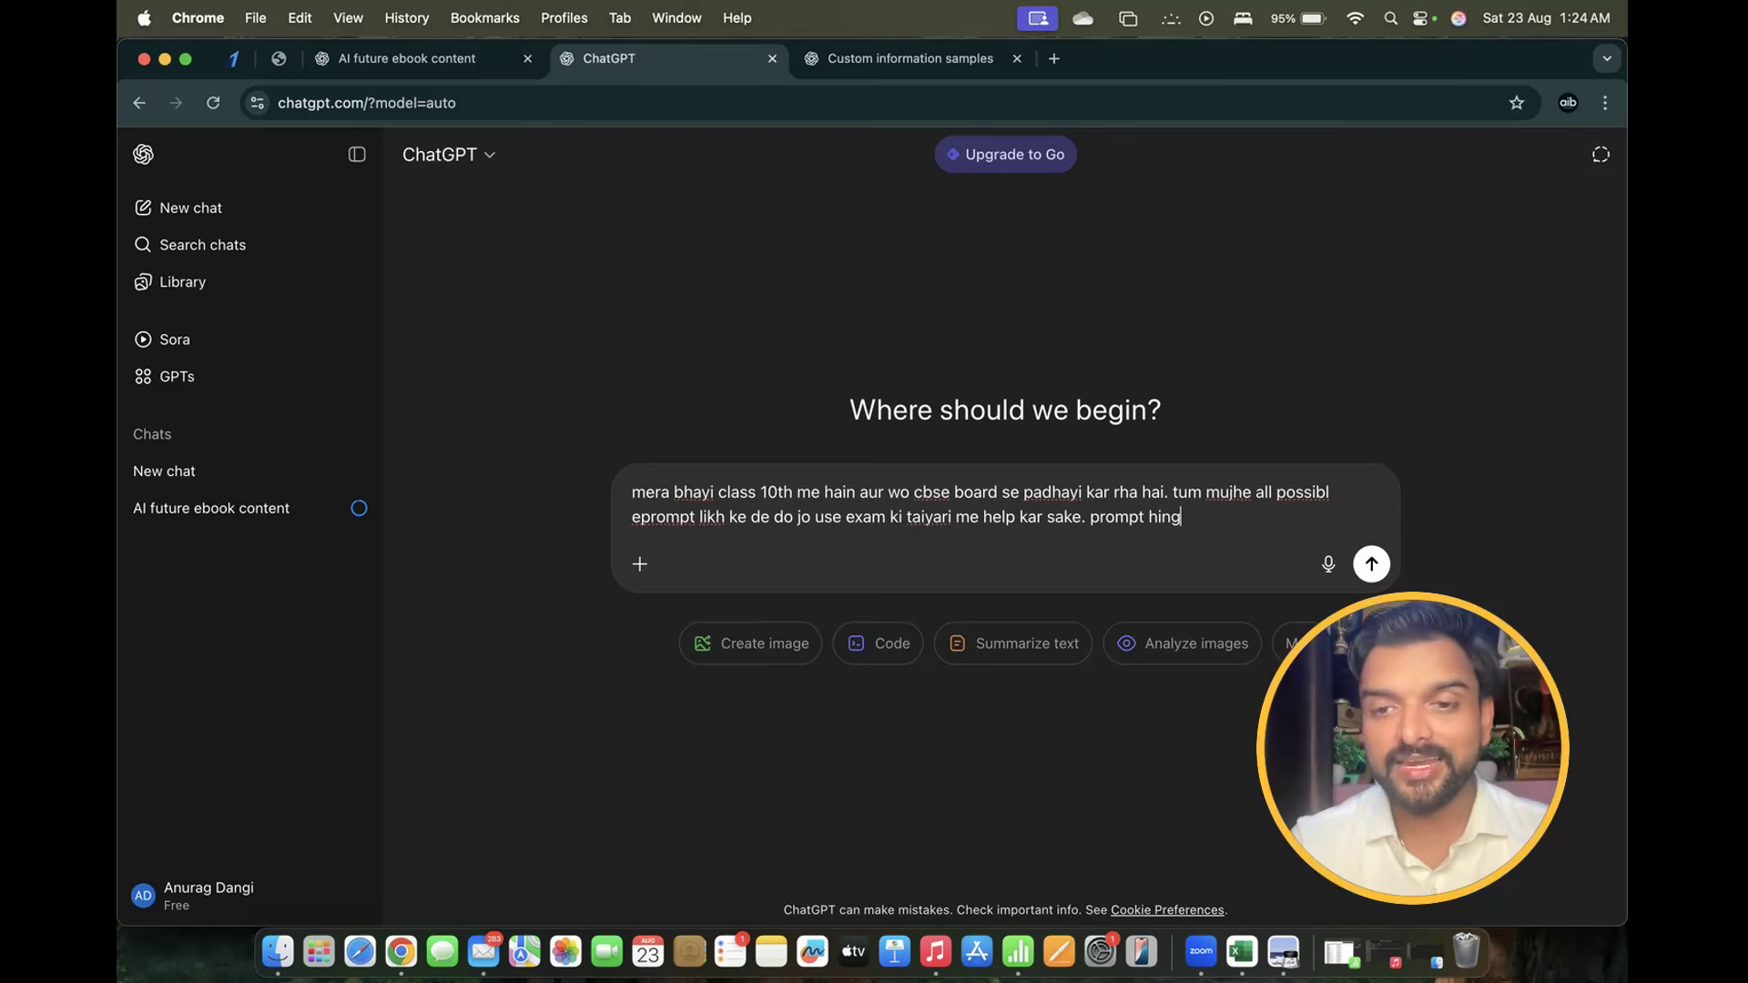
pyautogui.write('lish m')
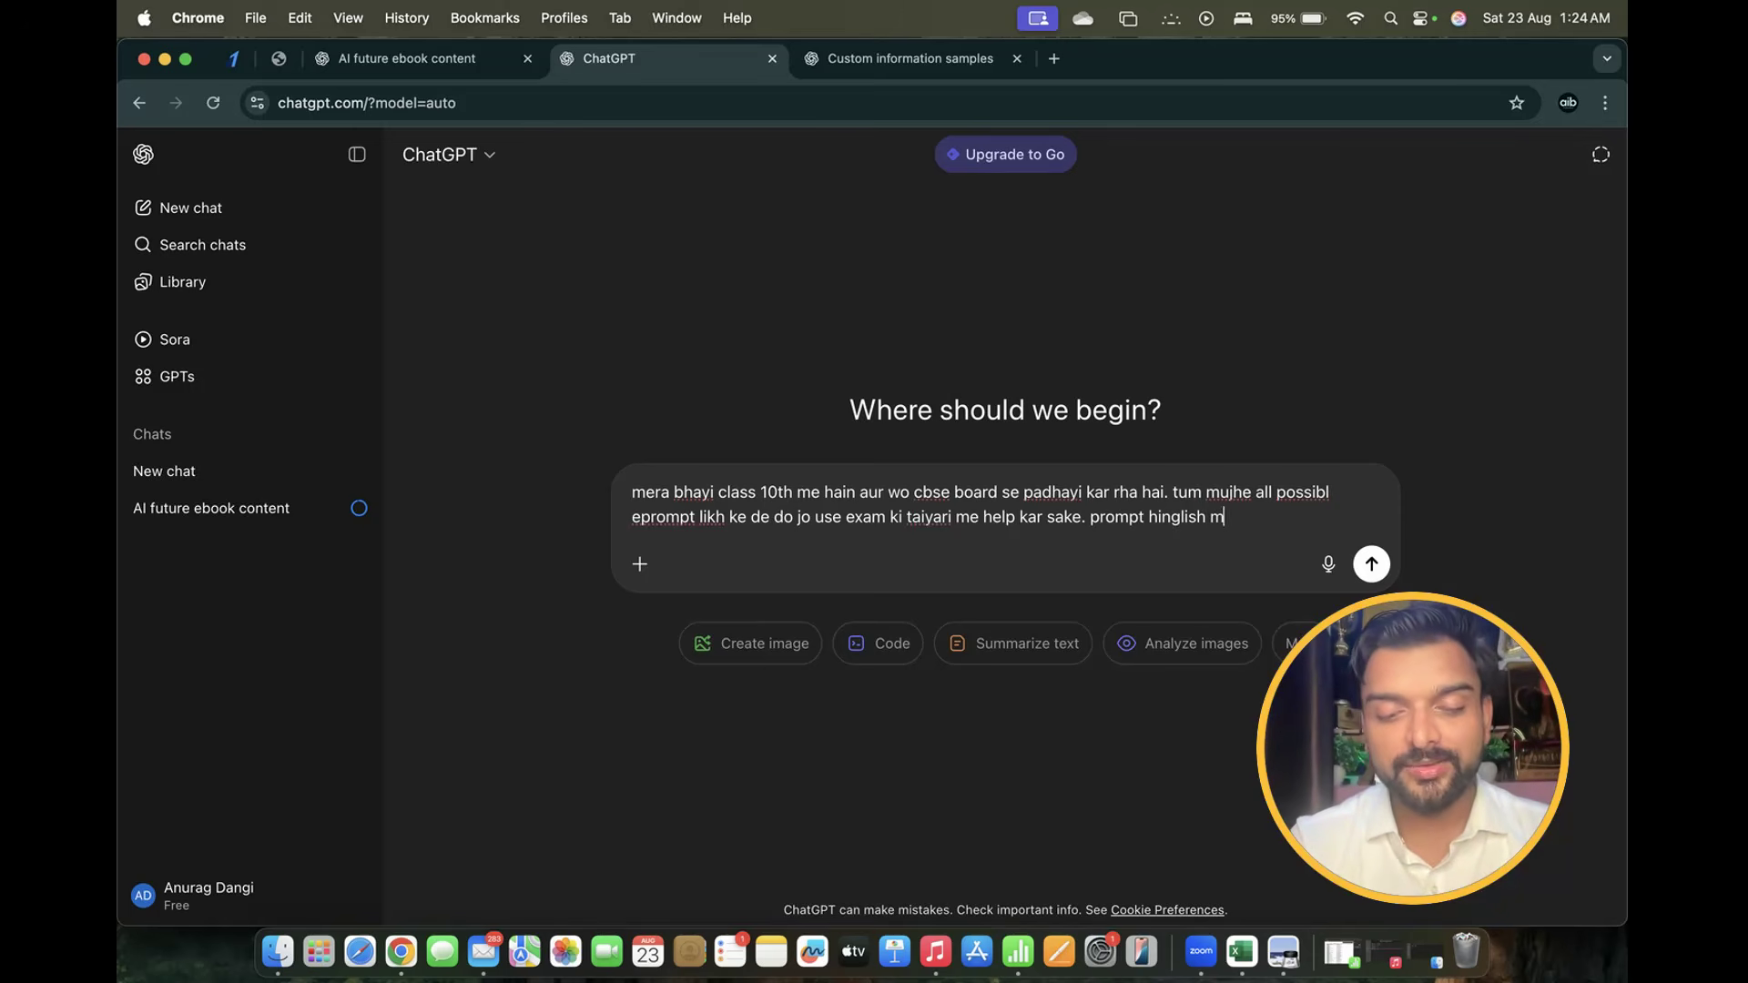
pyautogui.write('e likh ke d')
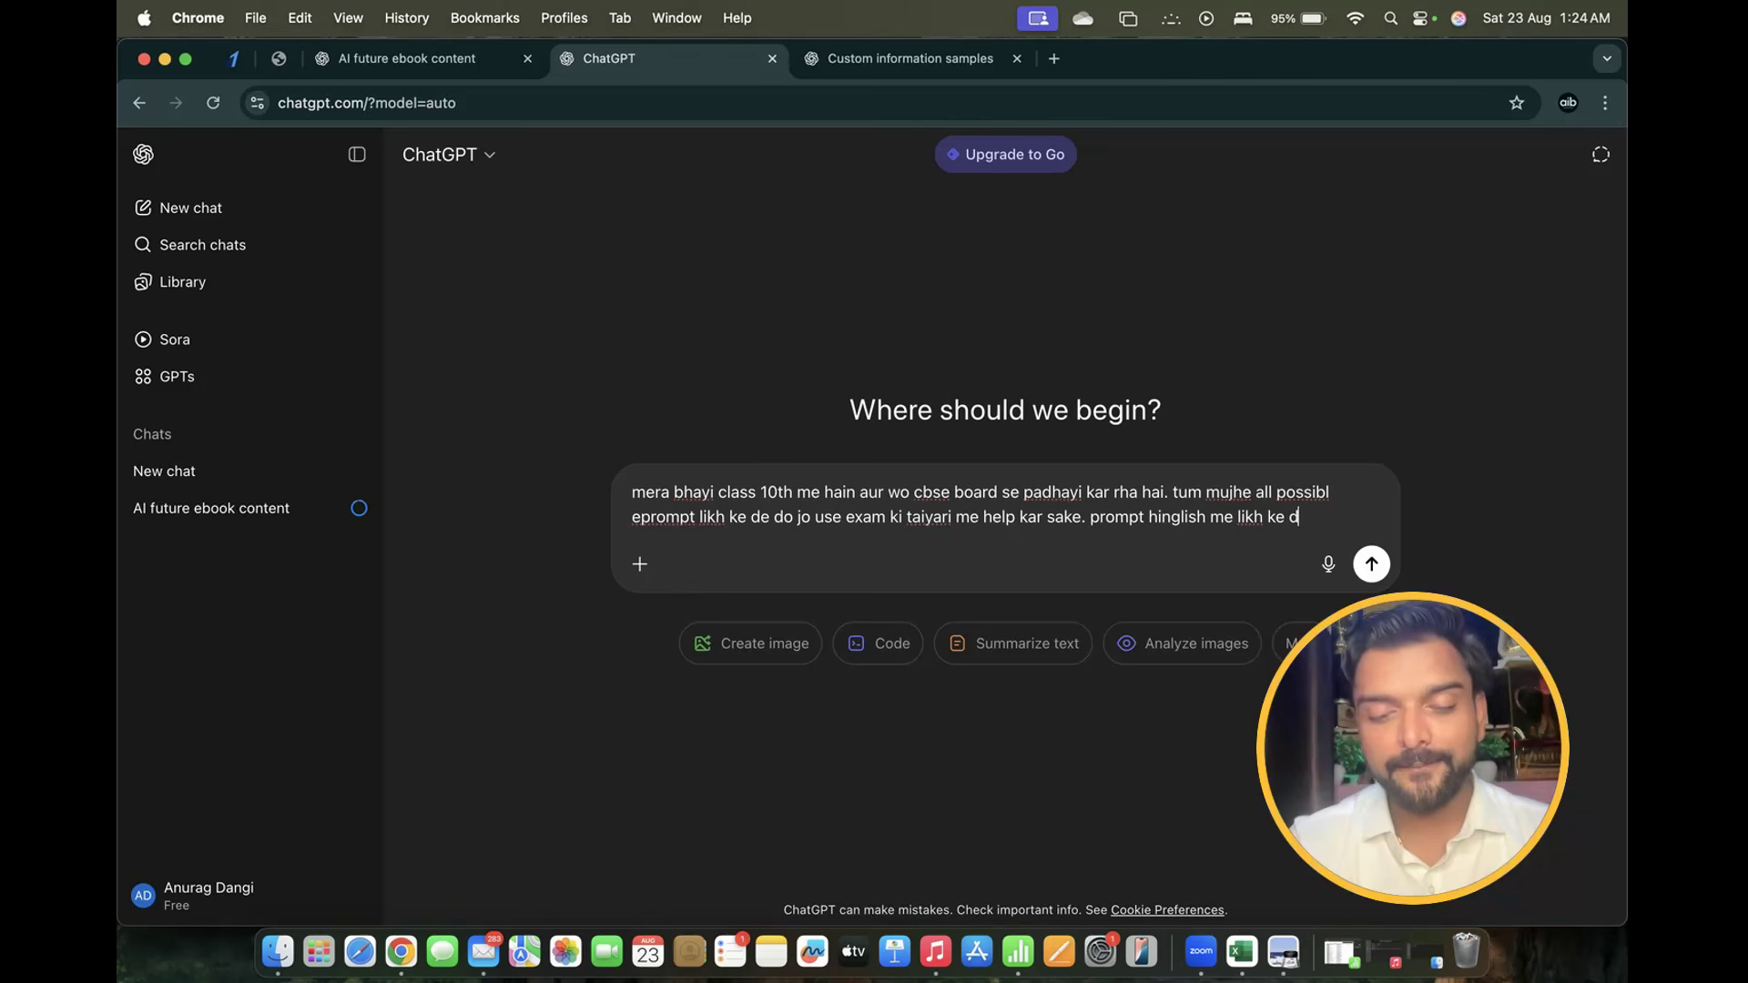
pyautogui.write('ena. Ex')
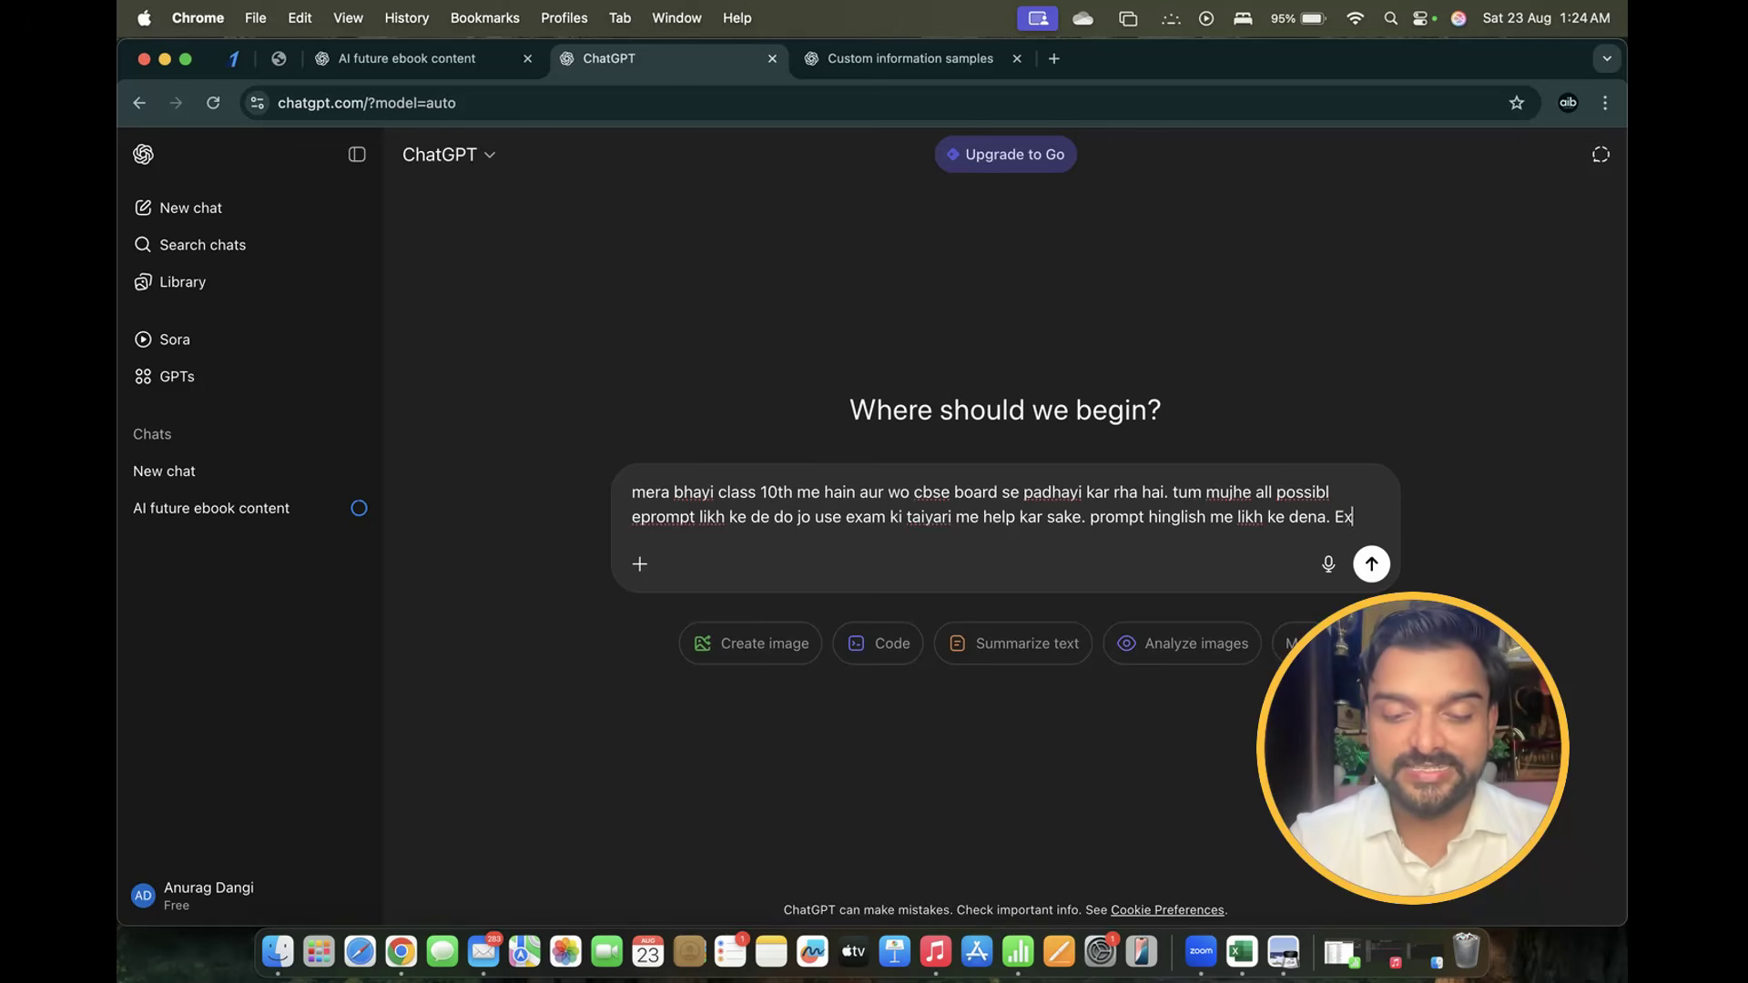
pyautogui.write('am me abhi')
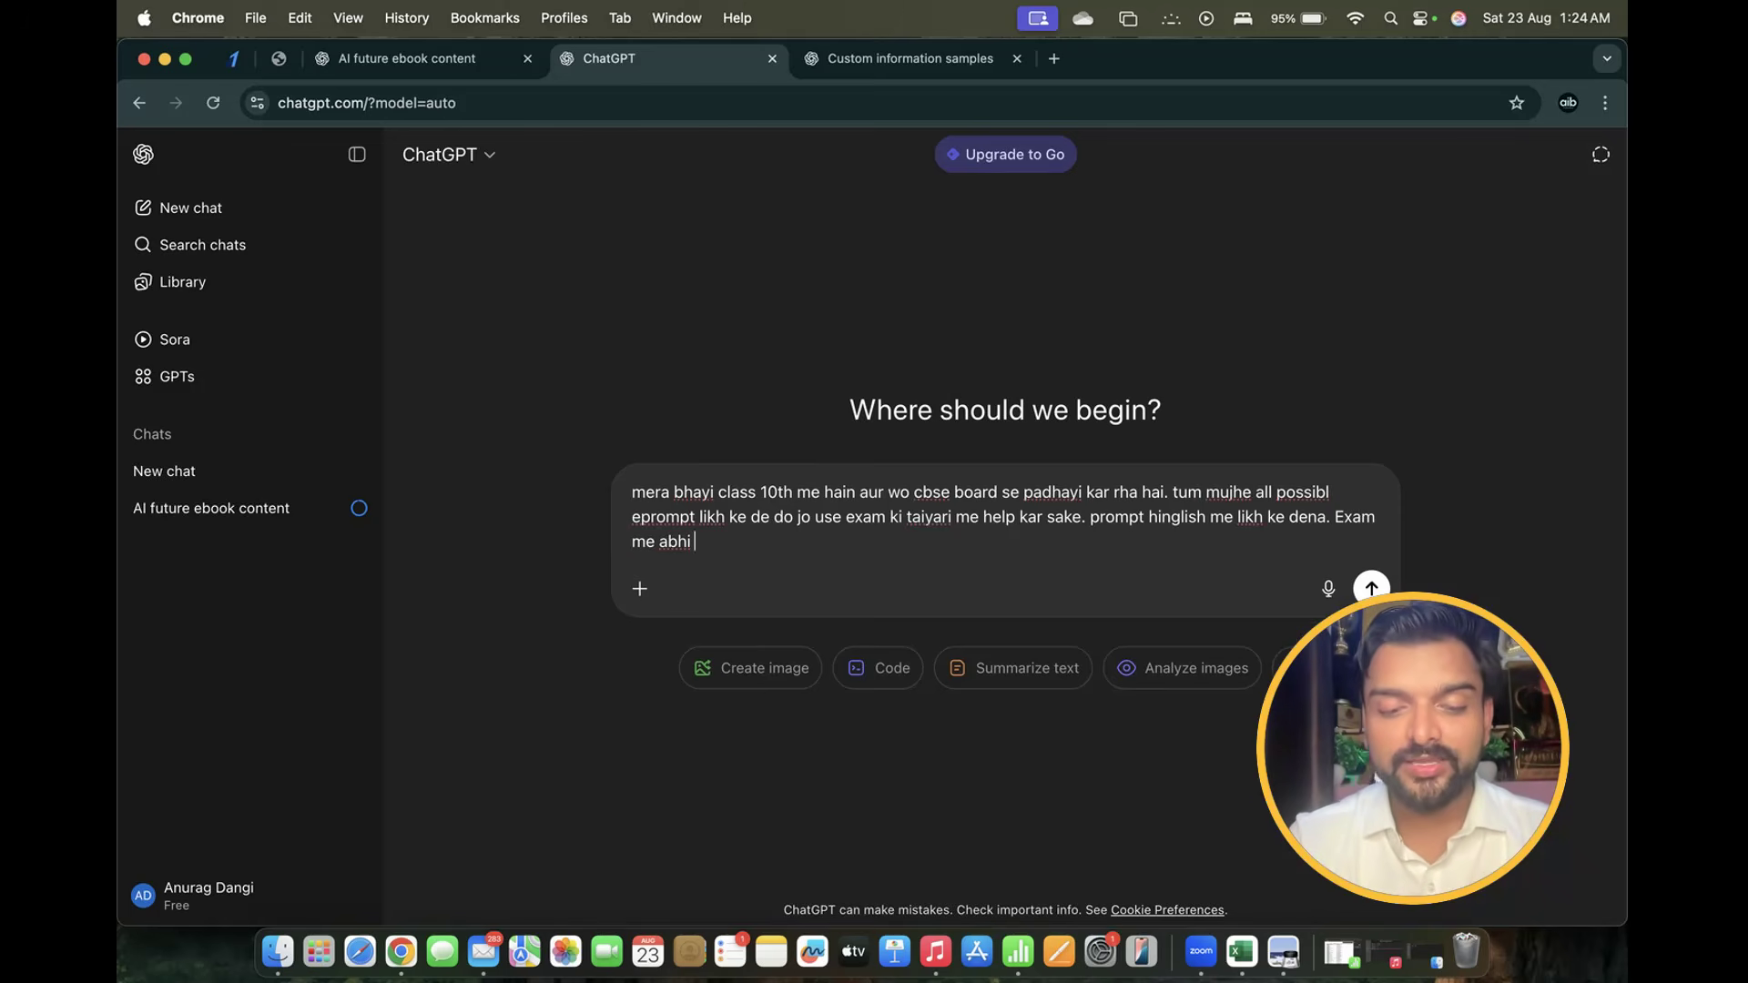
pyautogui.write(' 3 mahine baki hai')
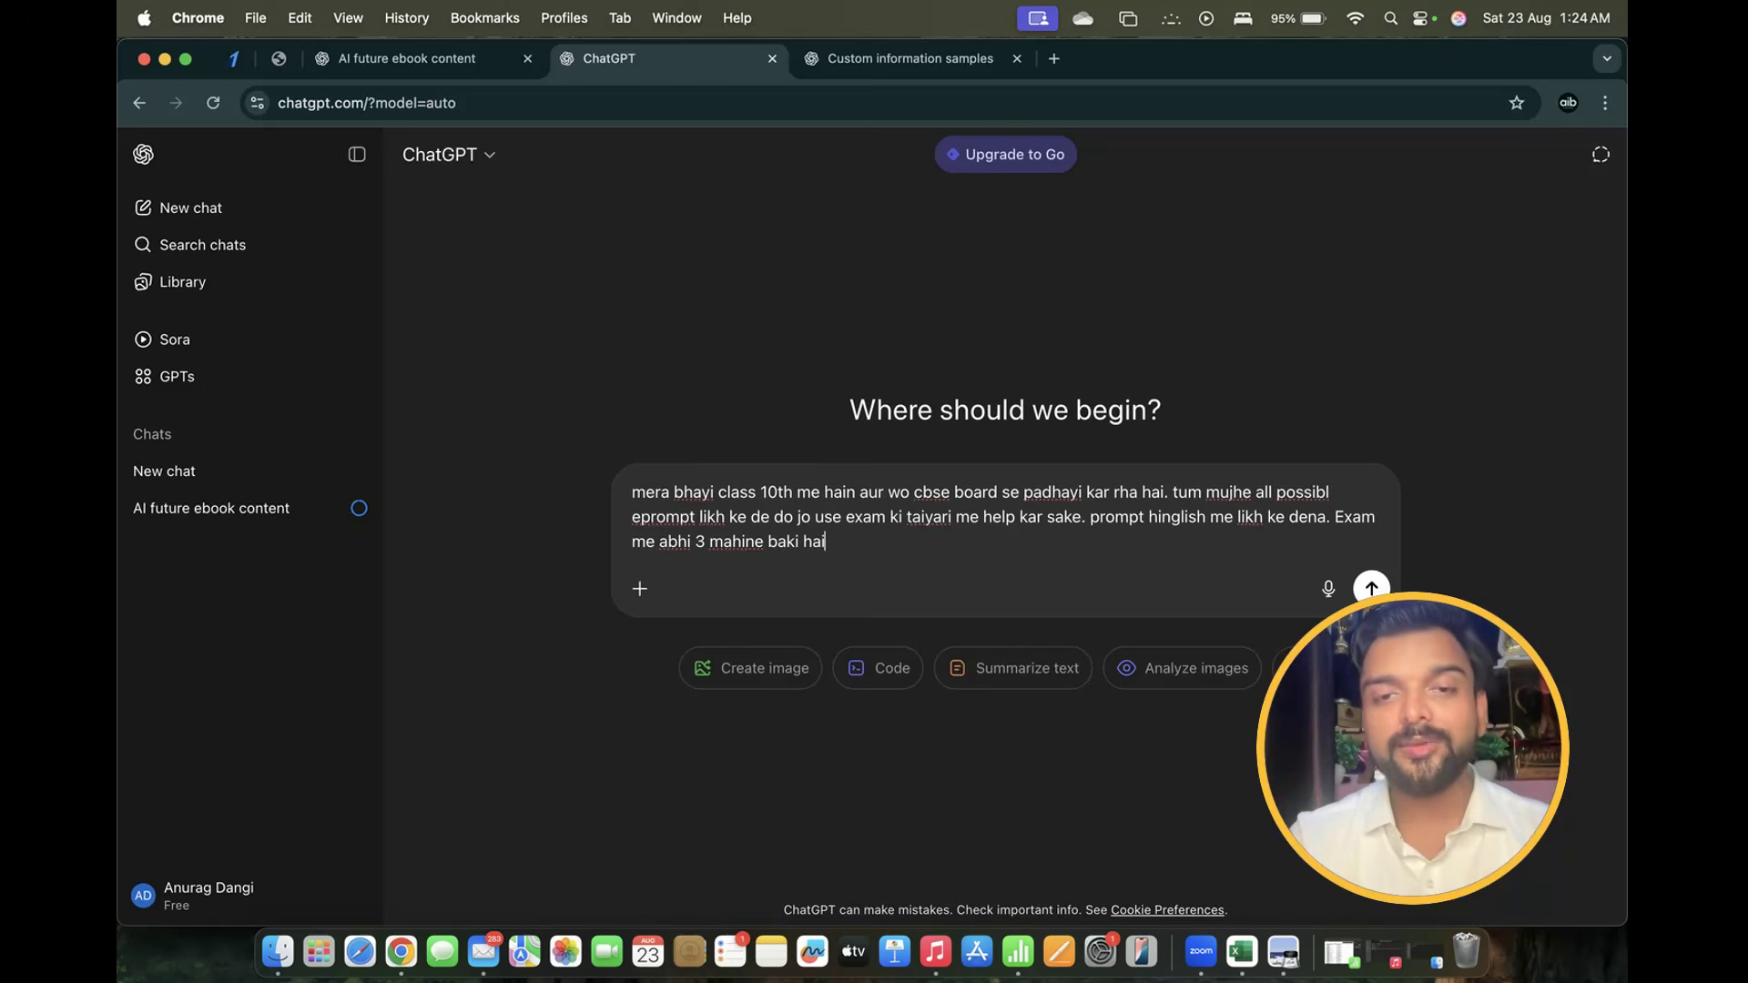
pyautogui.press('Return')
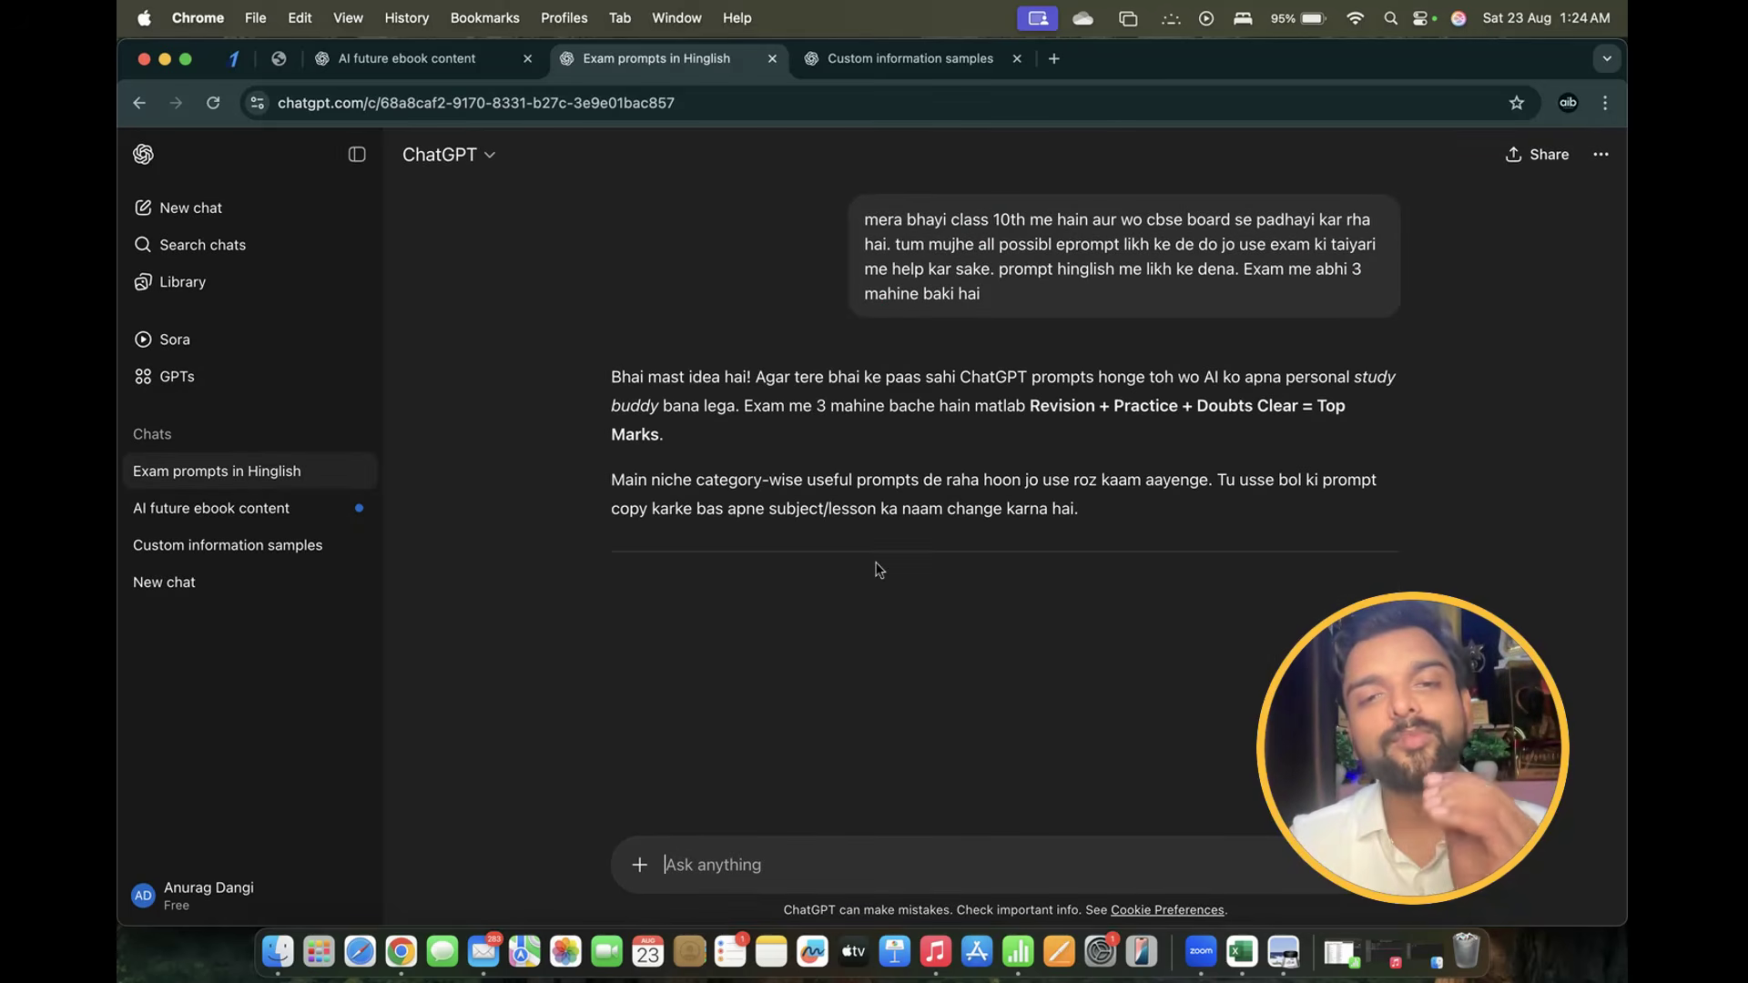
# Select and copy the Chapter Summary prompt from ChatGPT's reply
pyautogui.moveTo(864, 226); pyautogui.dragTo(1040, 292)
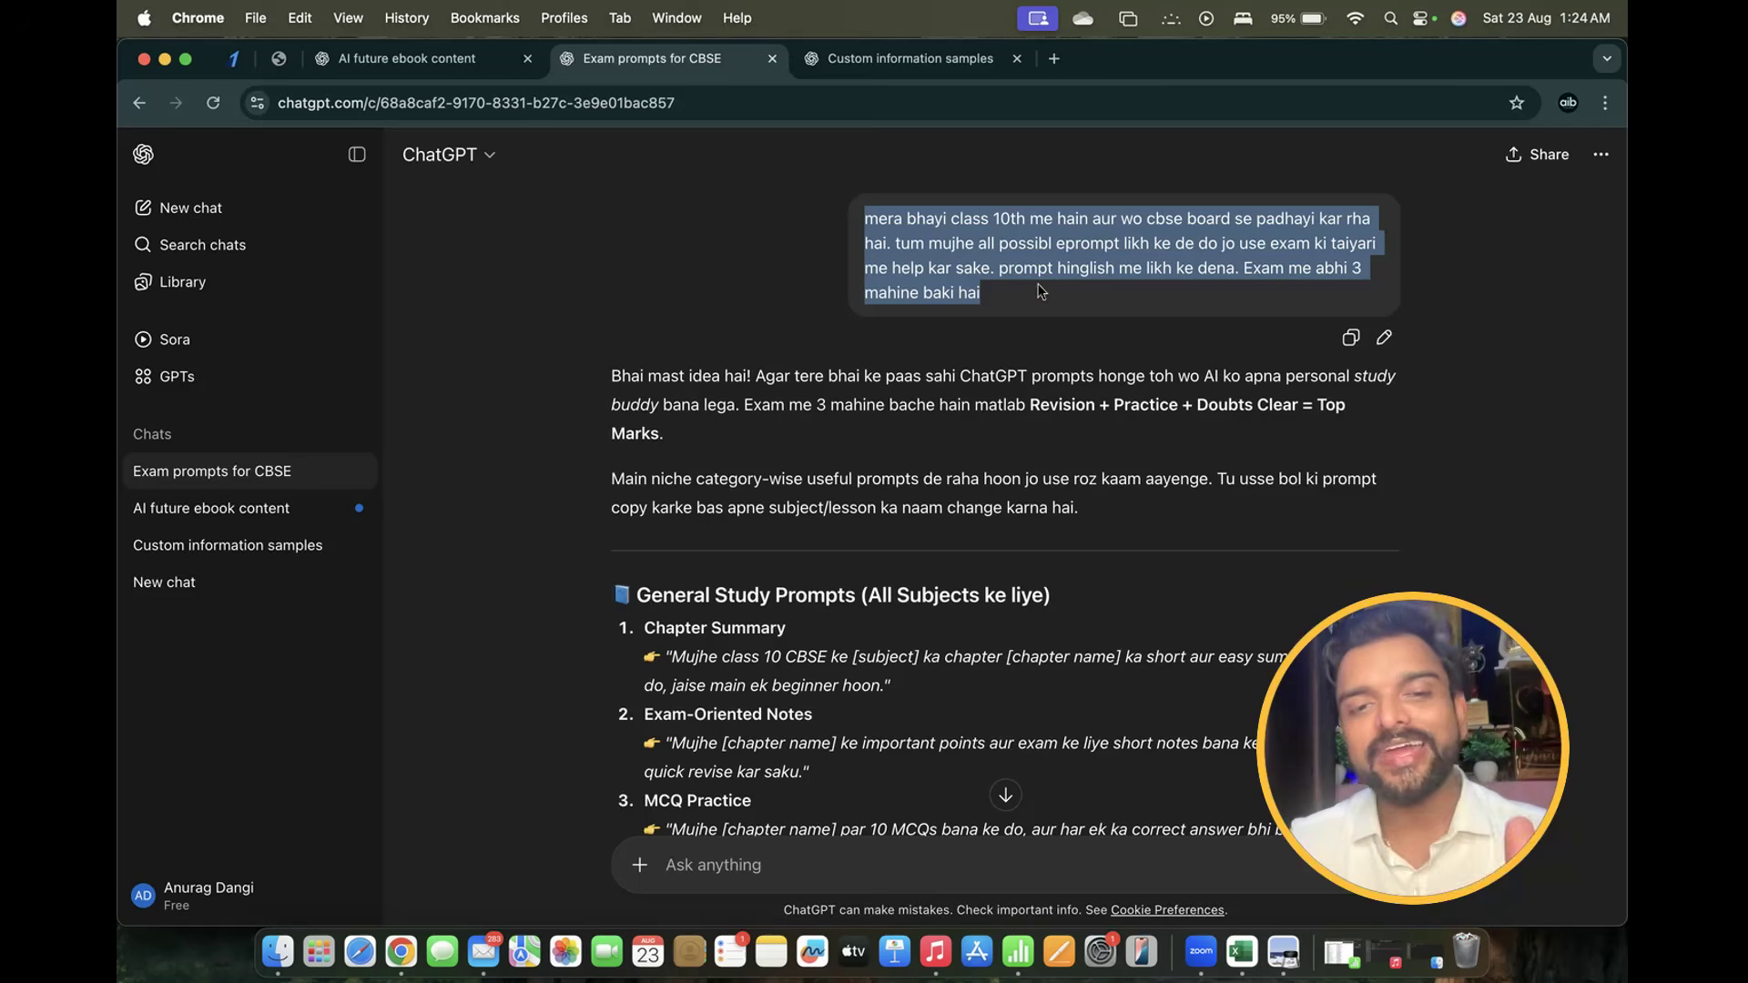
pyautogui.scroll(-3, 944, 466)
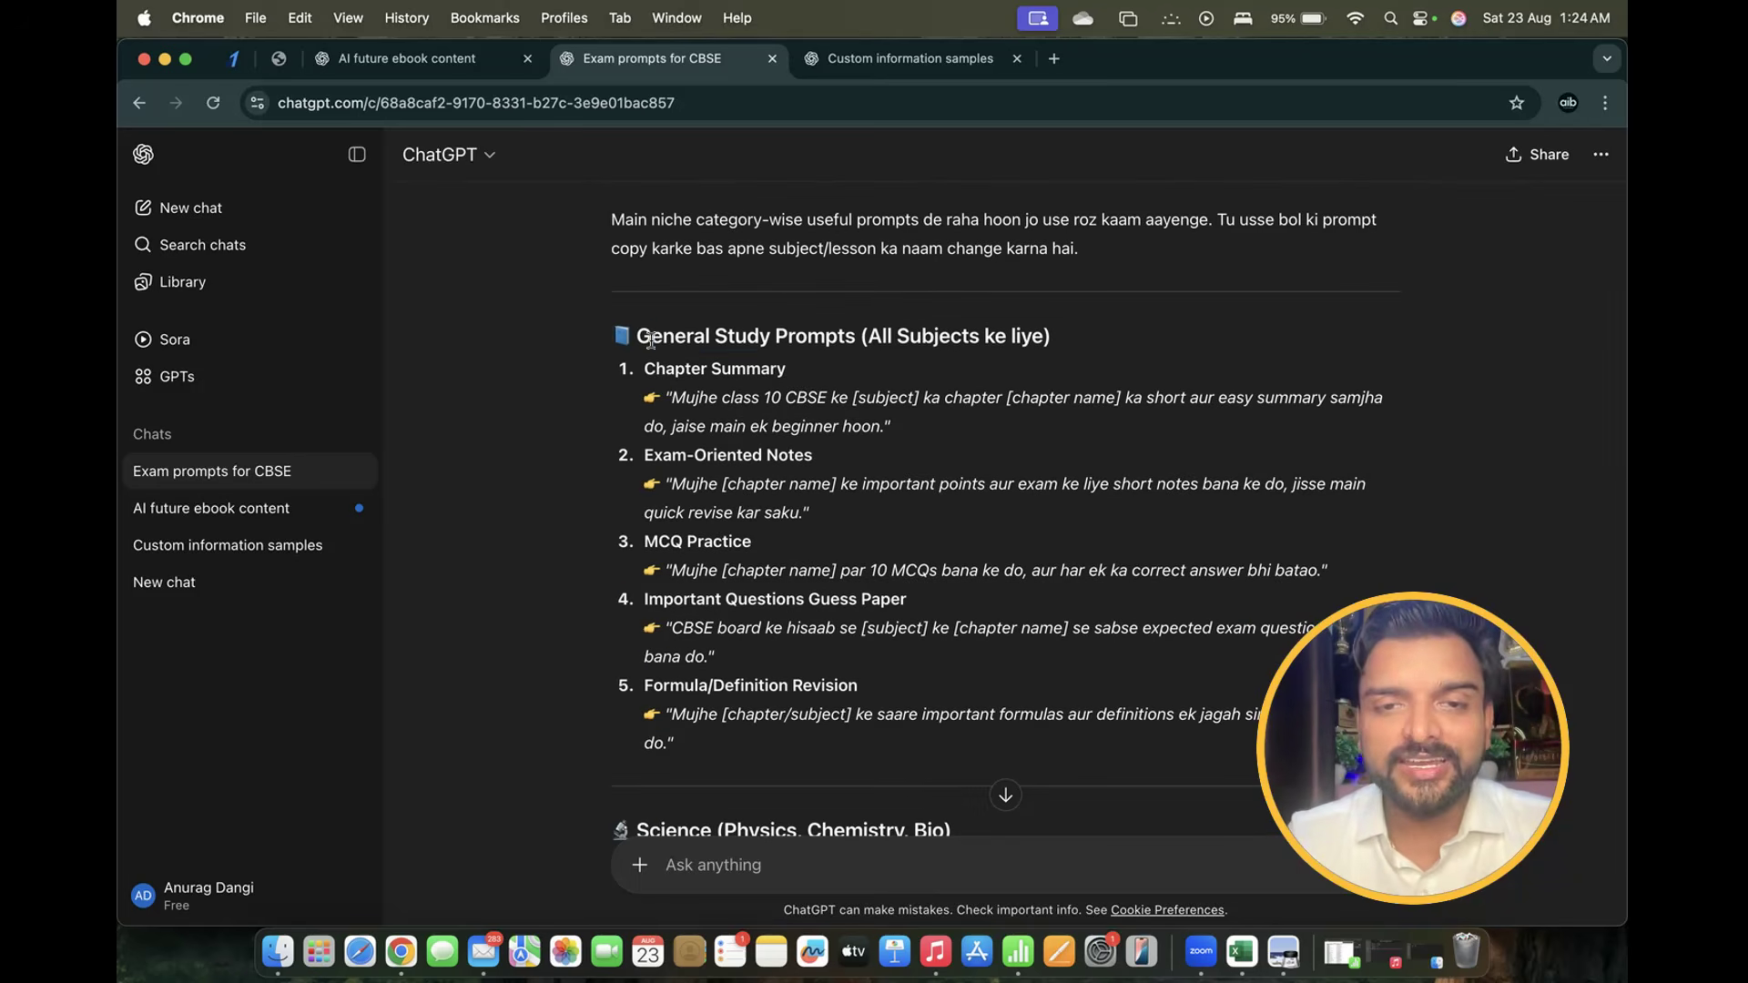
pyautogui.moveTo(648, 339); pyautogui.dragTo(1071, 344)
pyautogui.click(1072, 344)
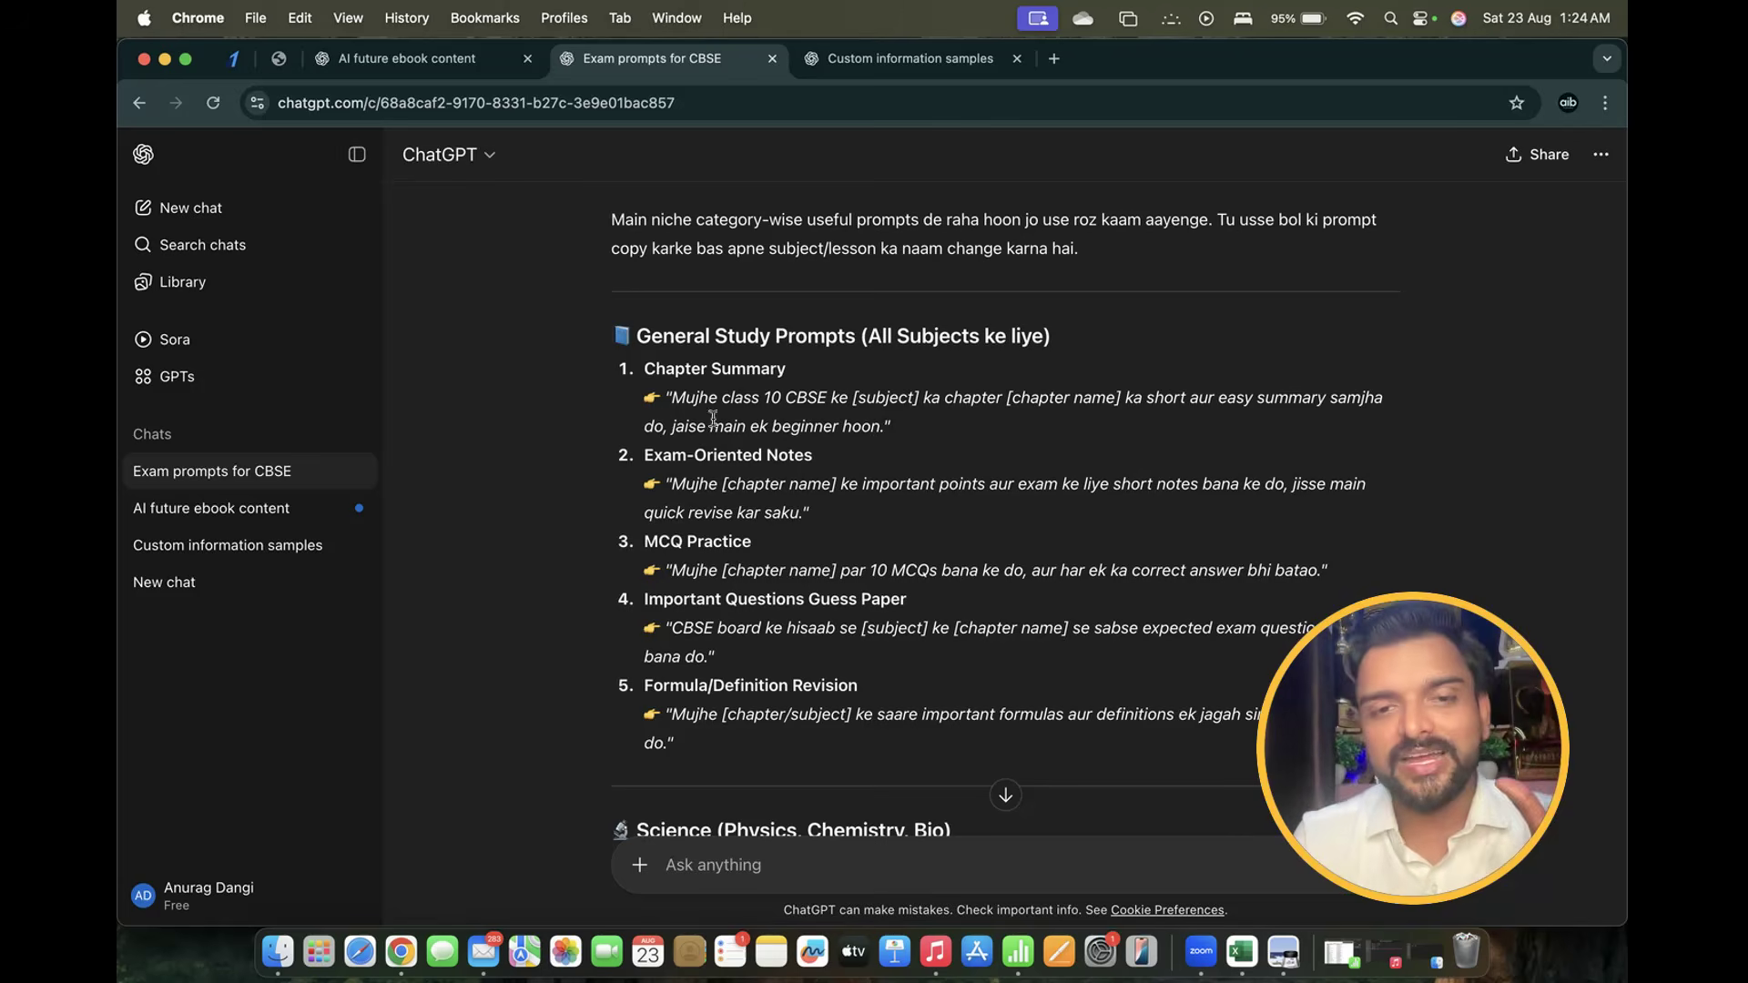
pyautogui.moveTo(674, 398); pyautogui.dragTo(1129, 416)
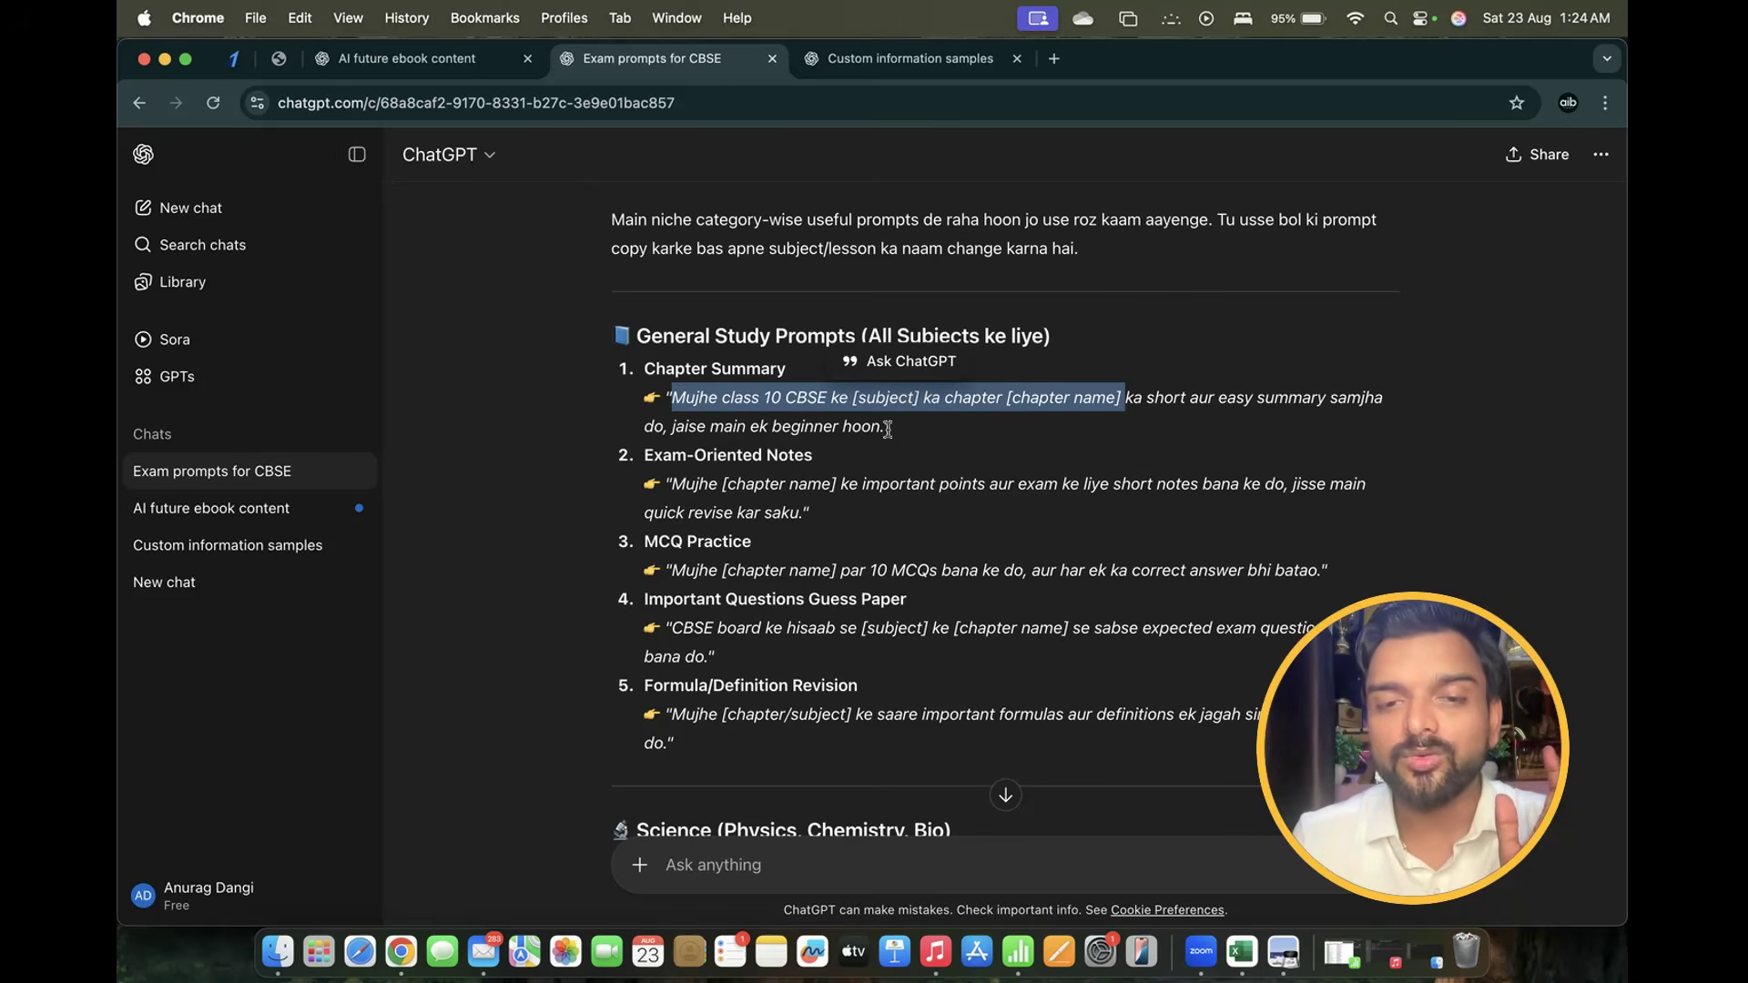
pyautogui.moveTo(889, 428); pyautogui.dragTo(674, 398)
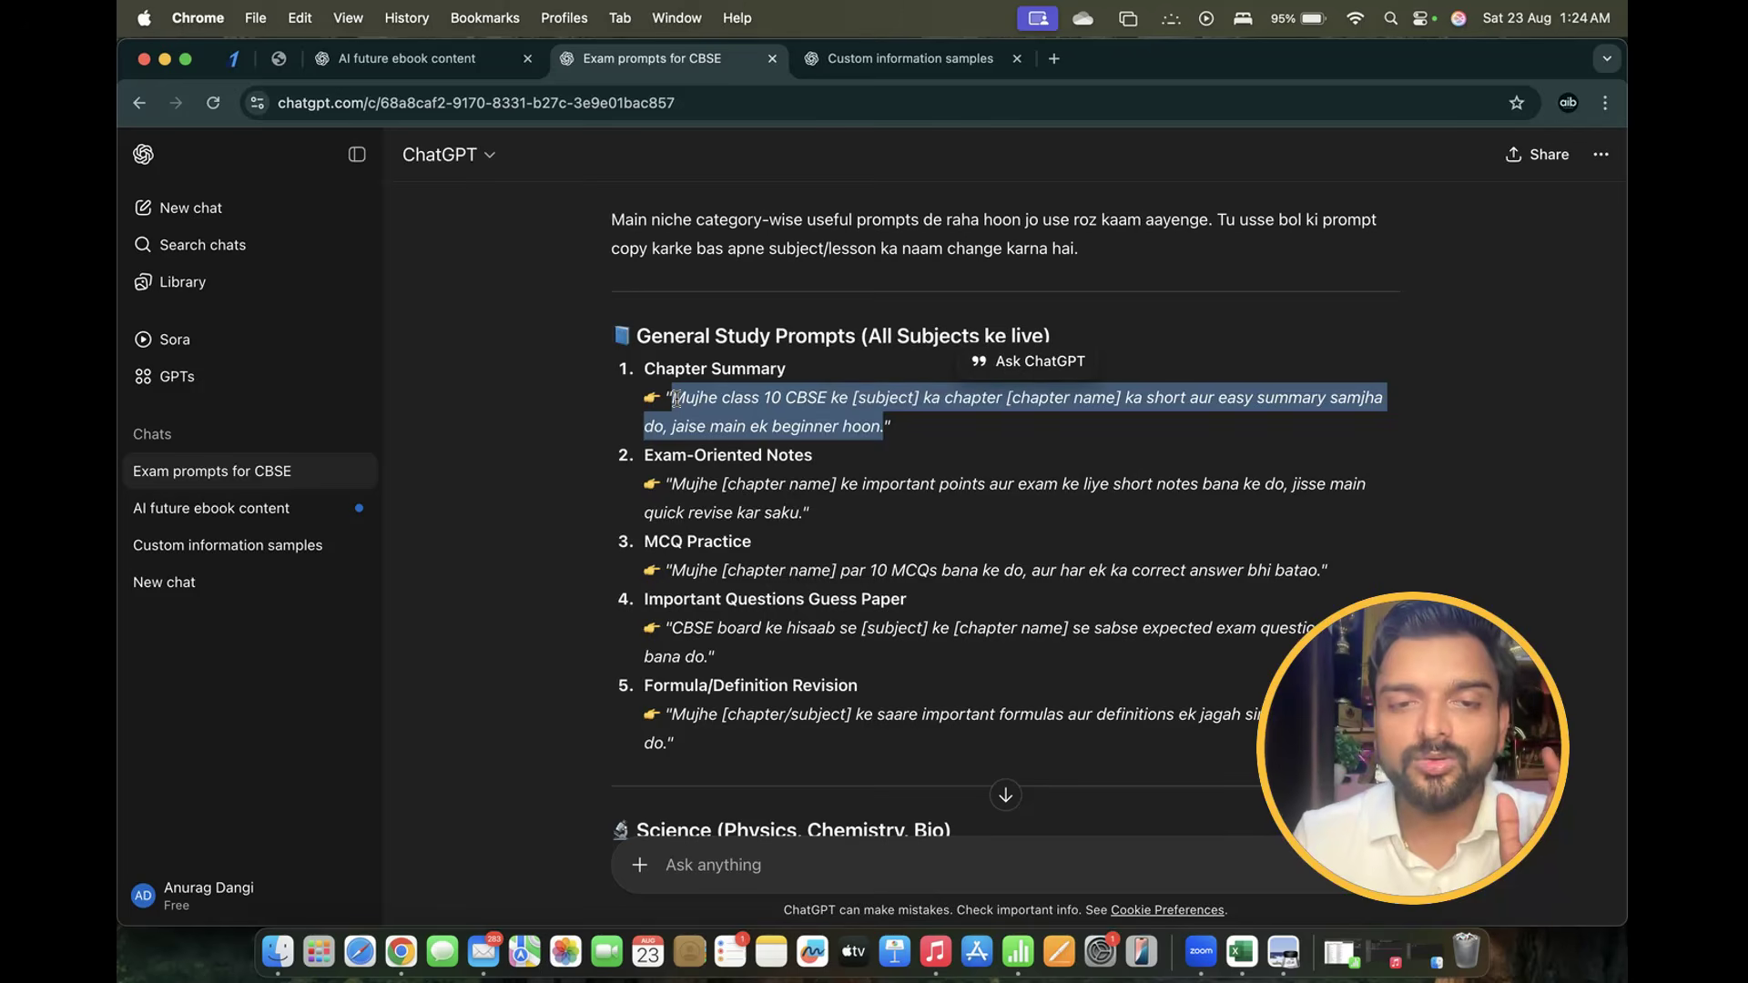
pyautogui.rightClick(678, 401)
pyautogui.click(727, 446)
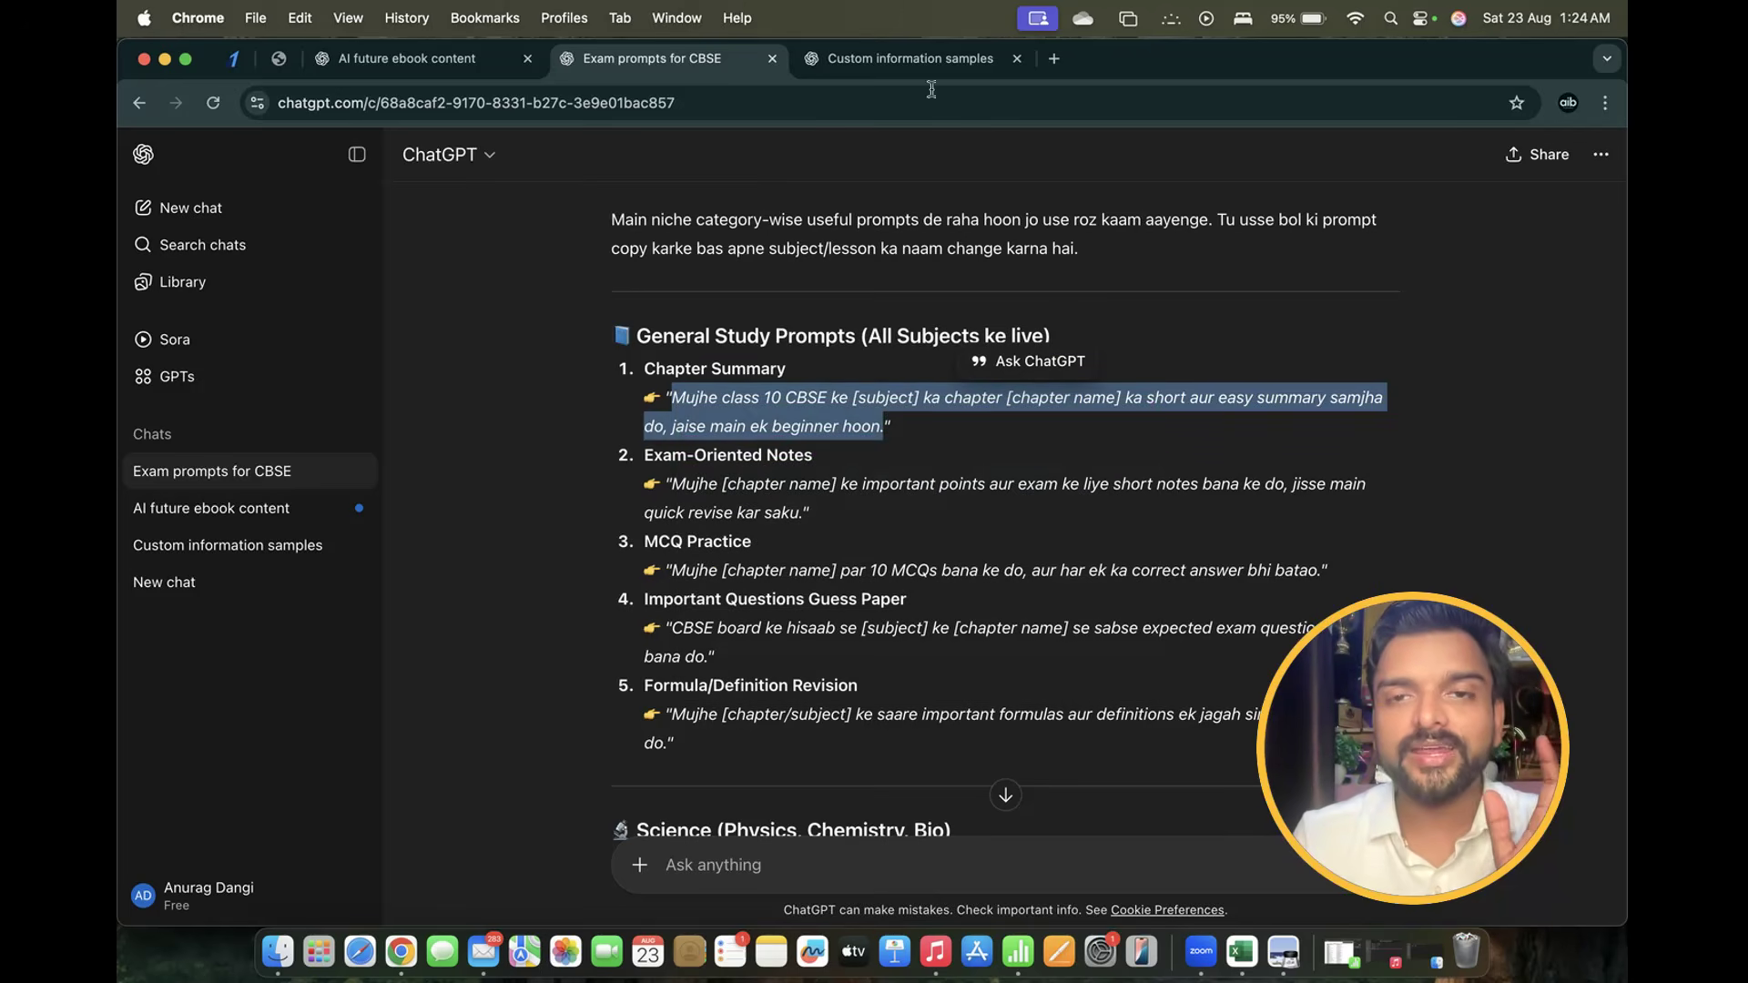
# In a new browser tab, search Google for 'chat gpt' and open ChatGPT
pyautogui.click(1052, 60)
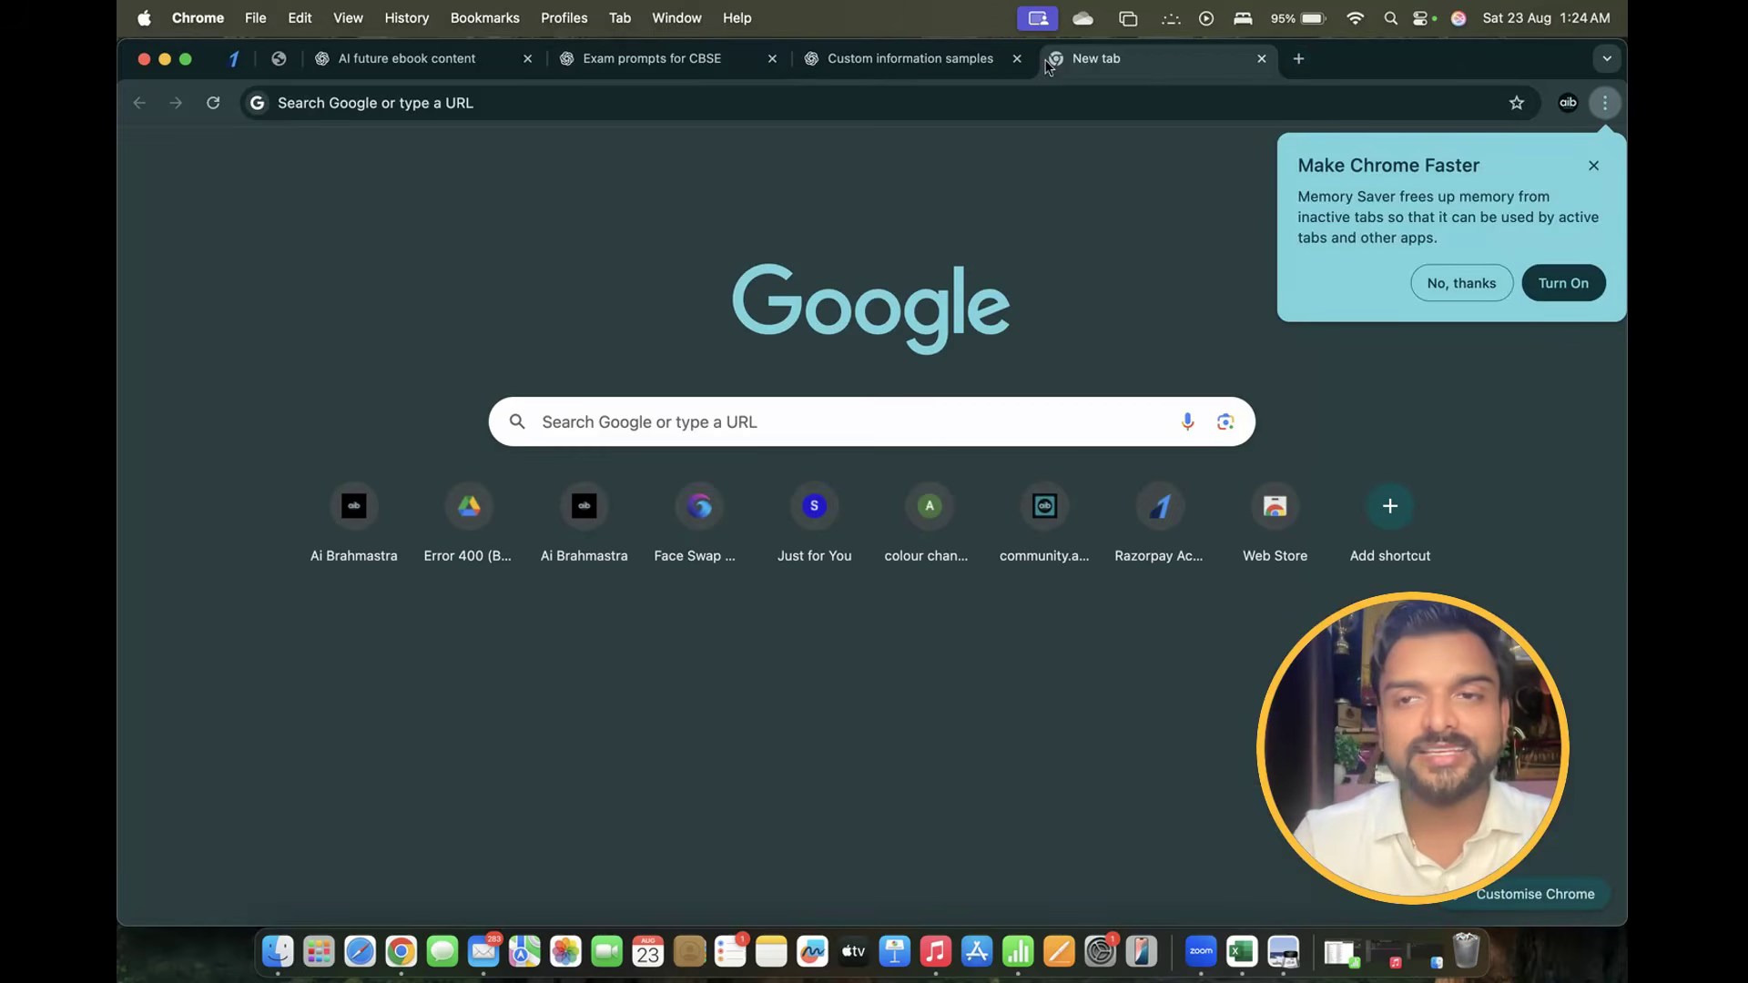
pyautogui.click(847, 91)
pyautogui.write('chat gpt')
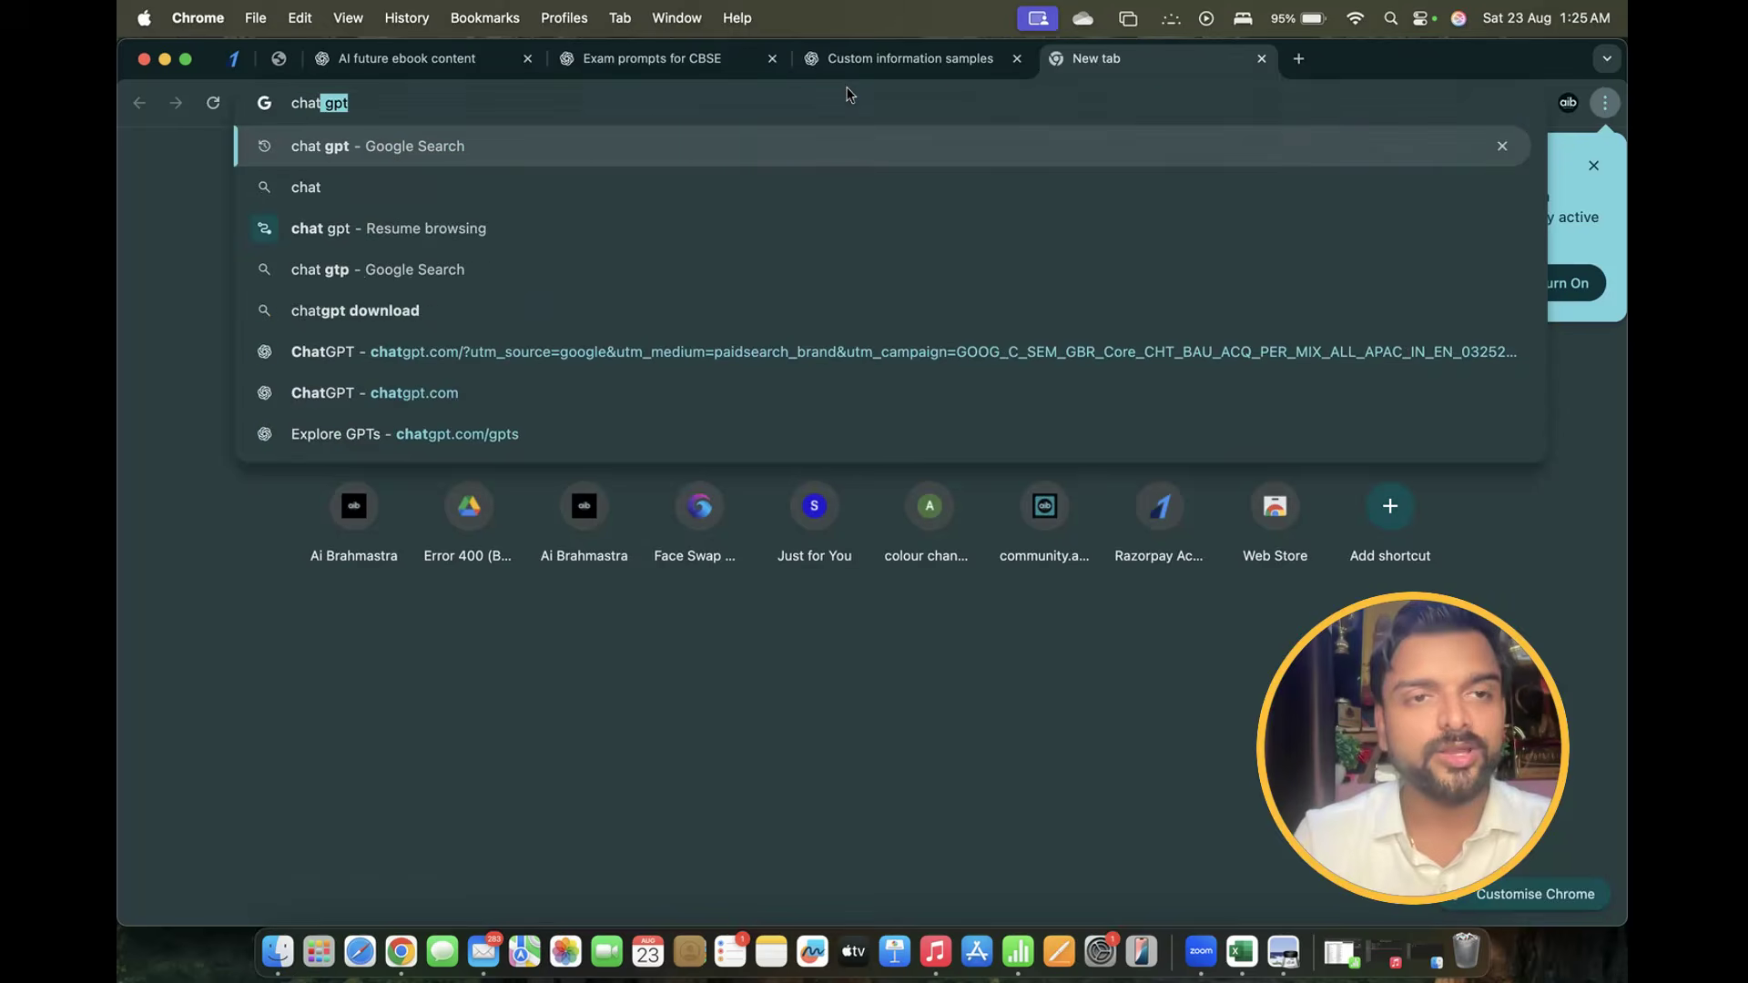
pyautogui.press('Return')
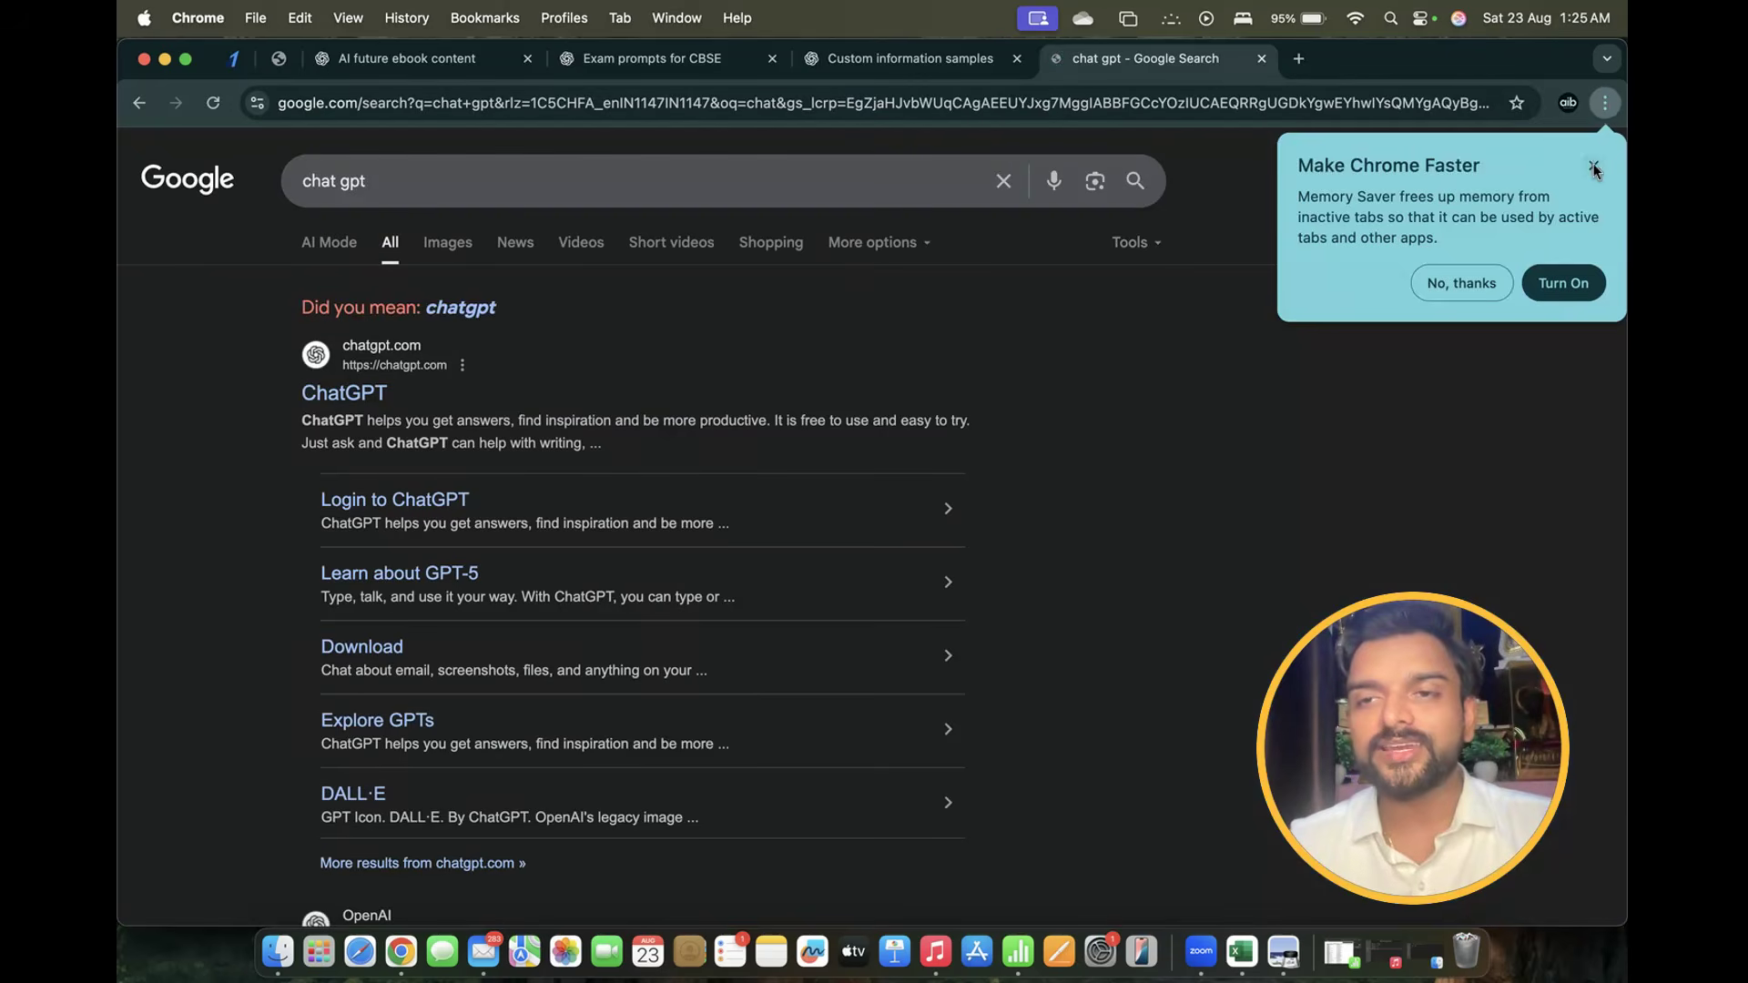
pyautogui.click(370, 393)
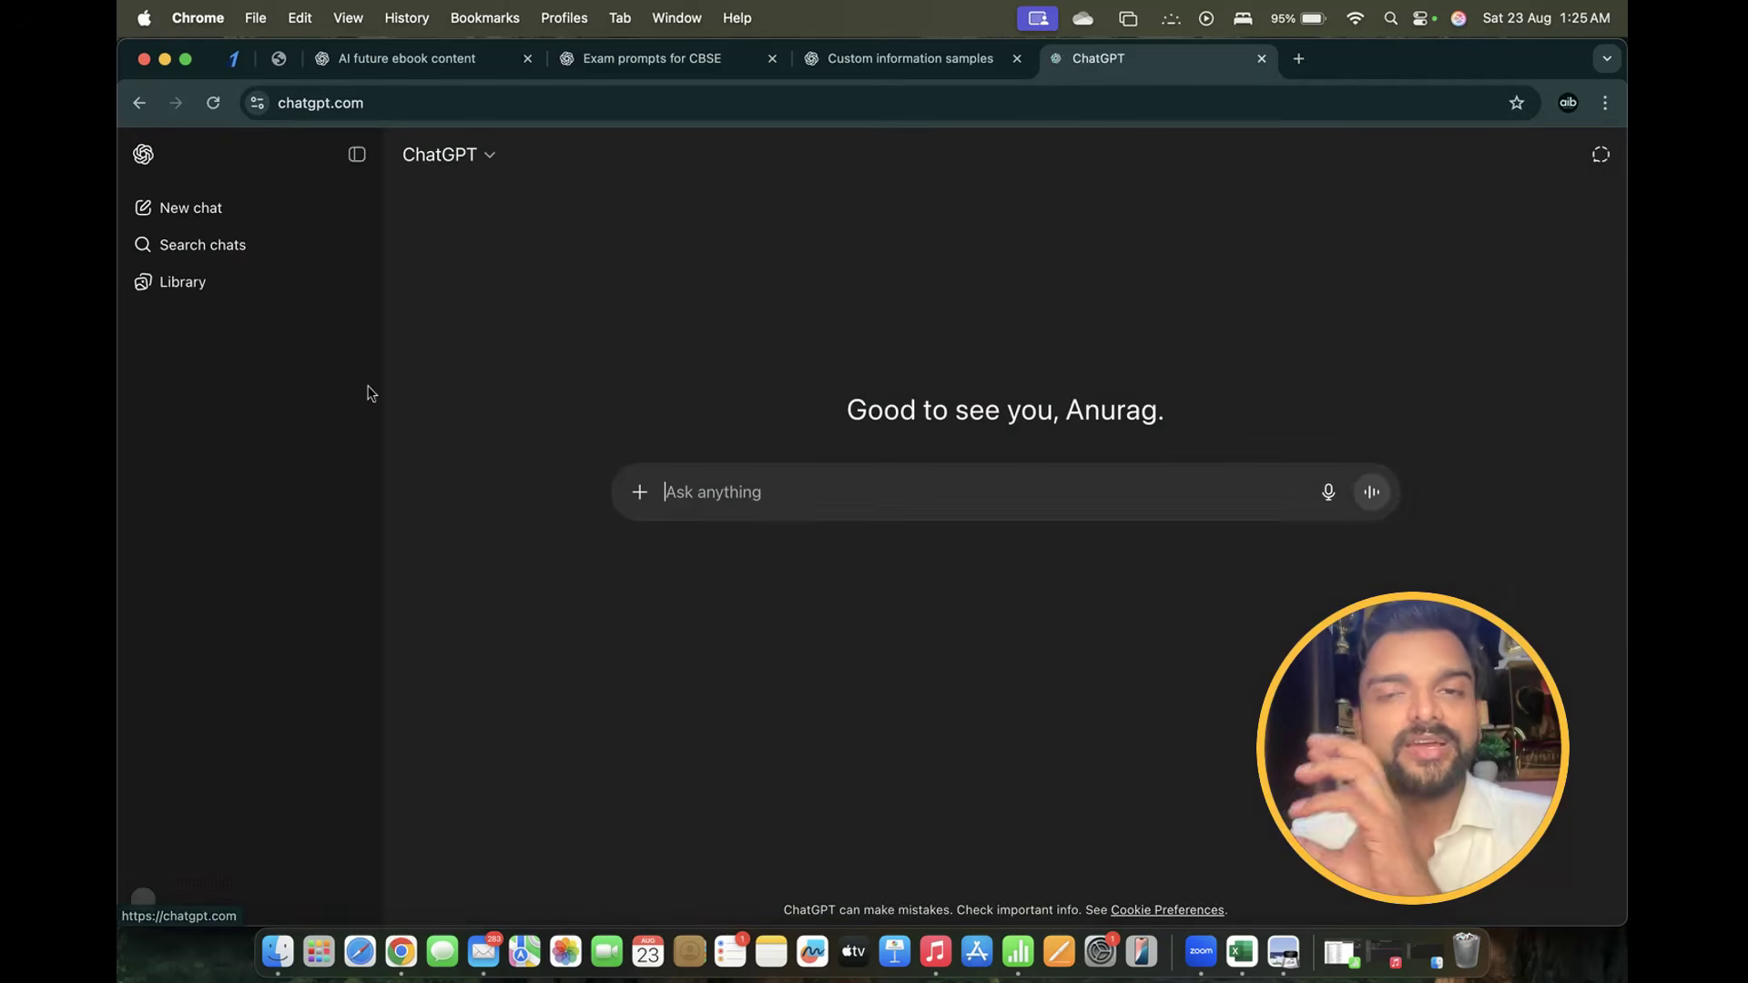
# Paste the Chapter Summary prompt, fill in Biology and Plant Kingdom, and send it
pyautogui.press('super+v')
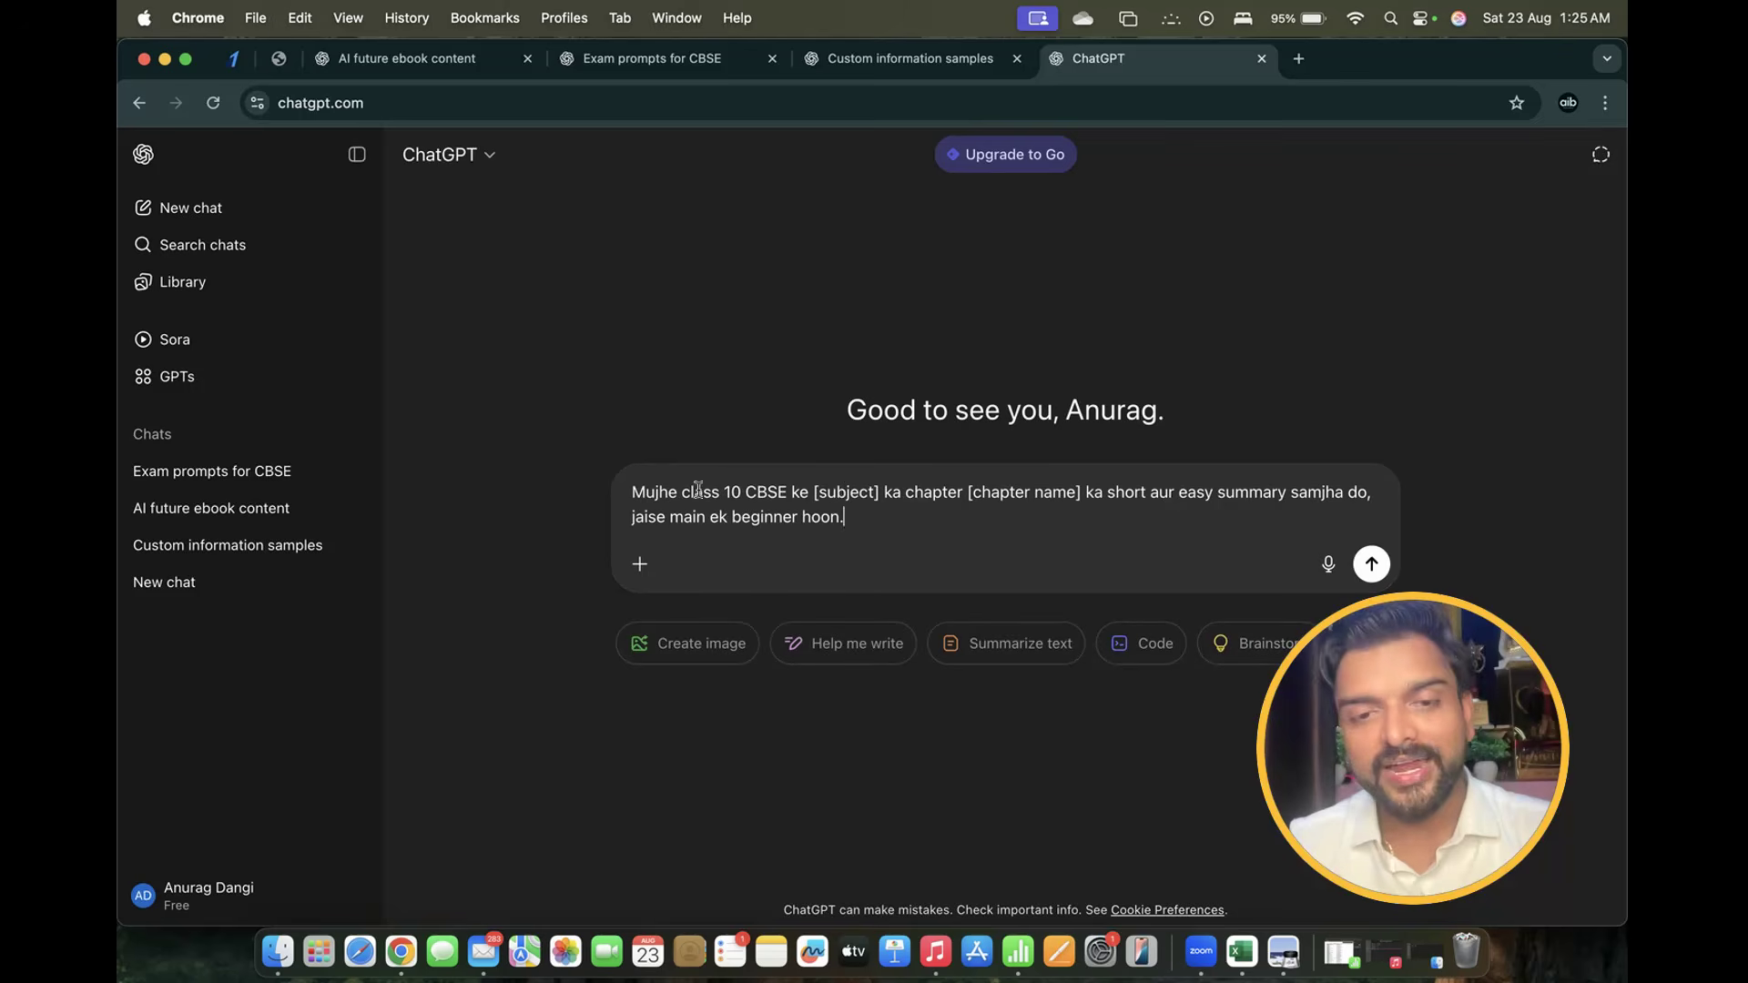
pyautogui.doubleClick(839, 492)
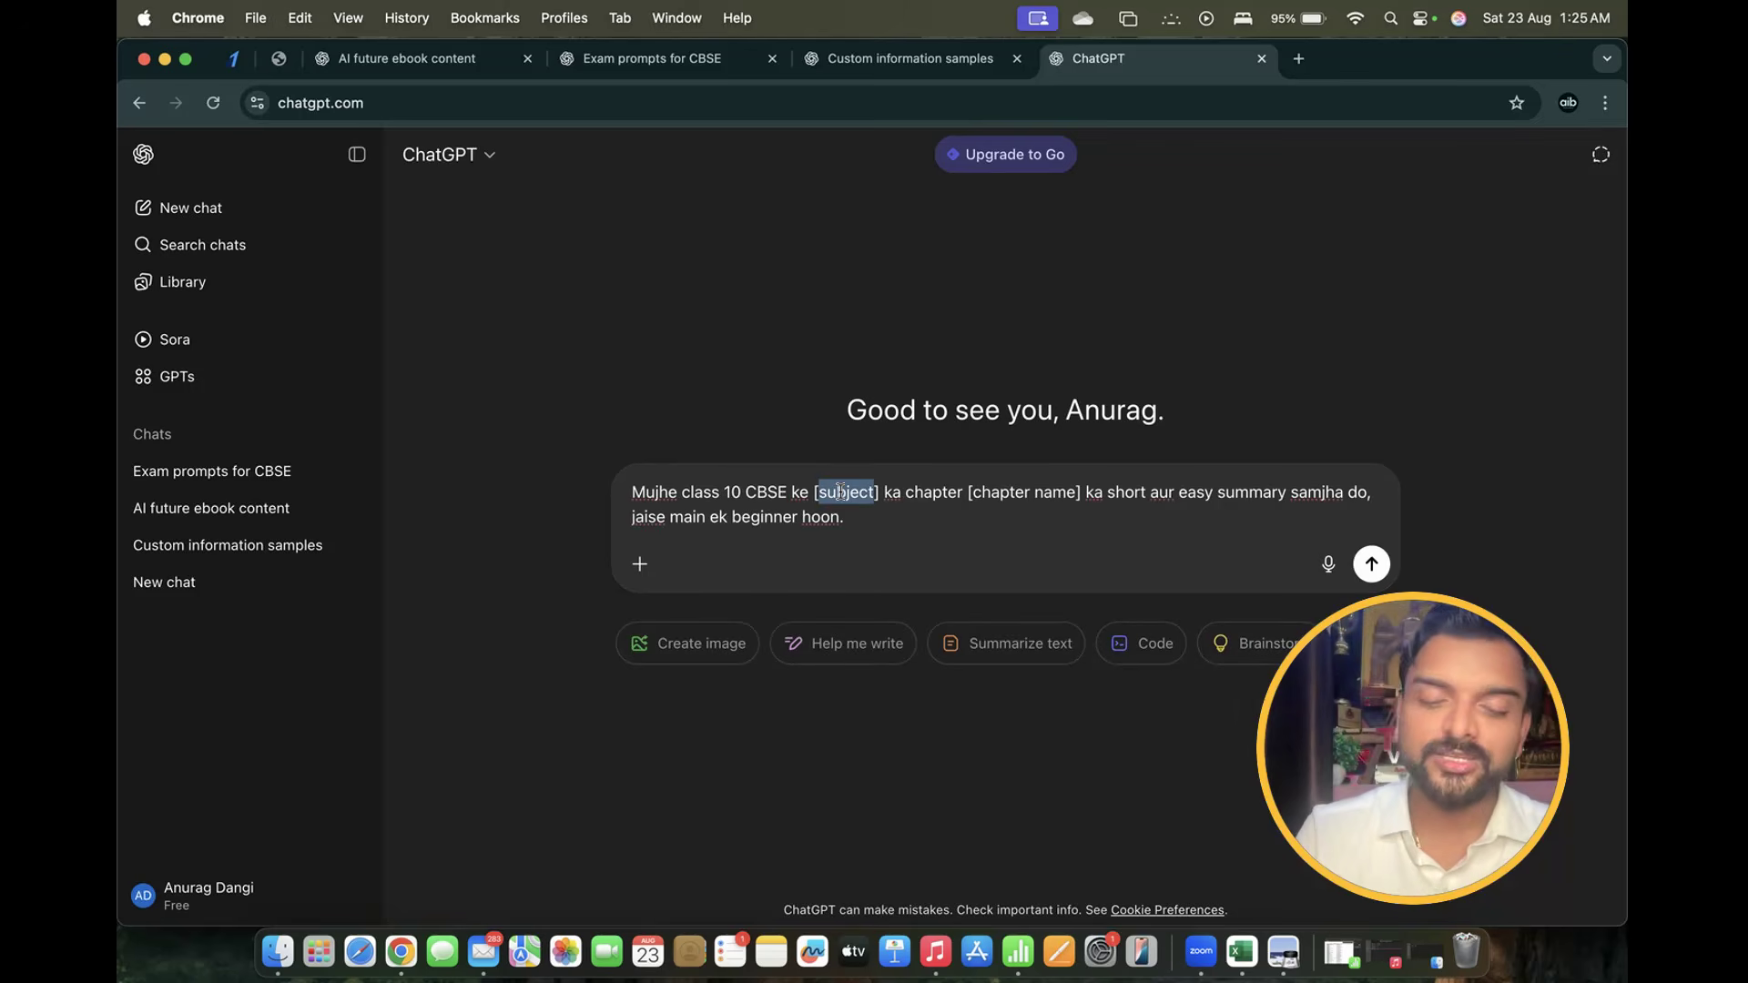
pyautogui.write('Biolo')
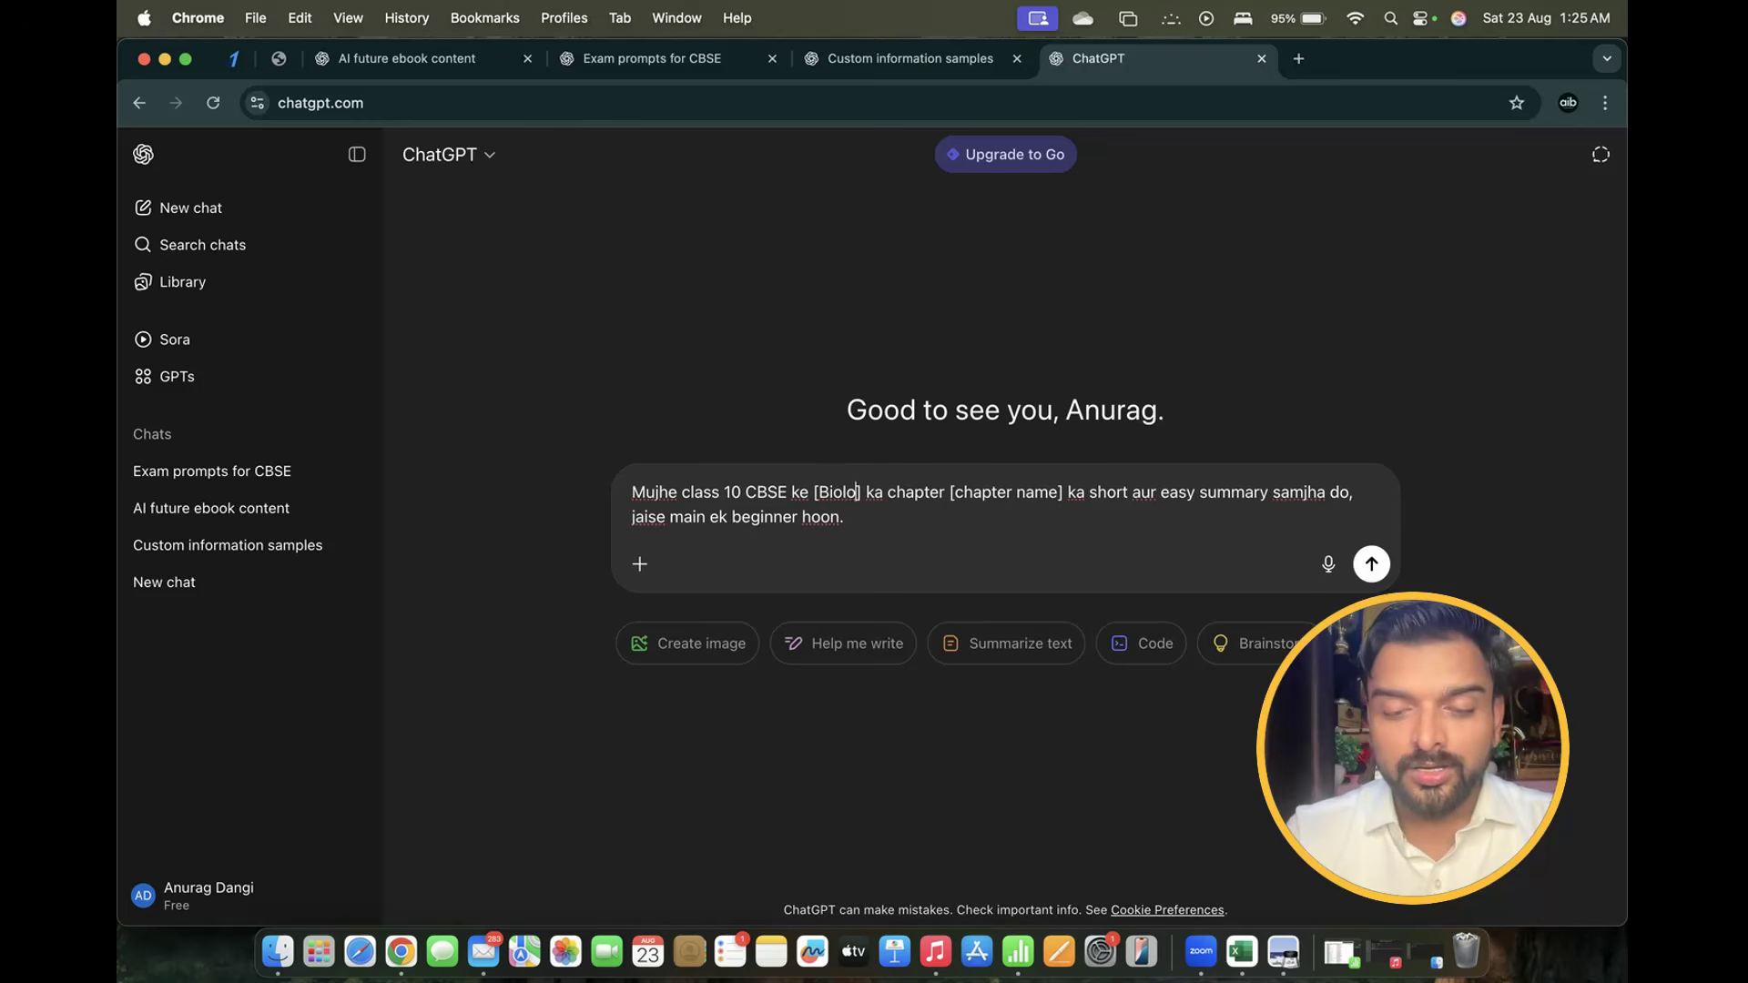
pyautogui.write('gy')
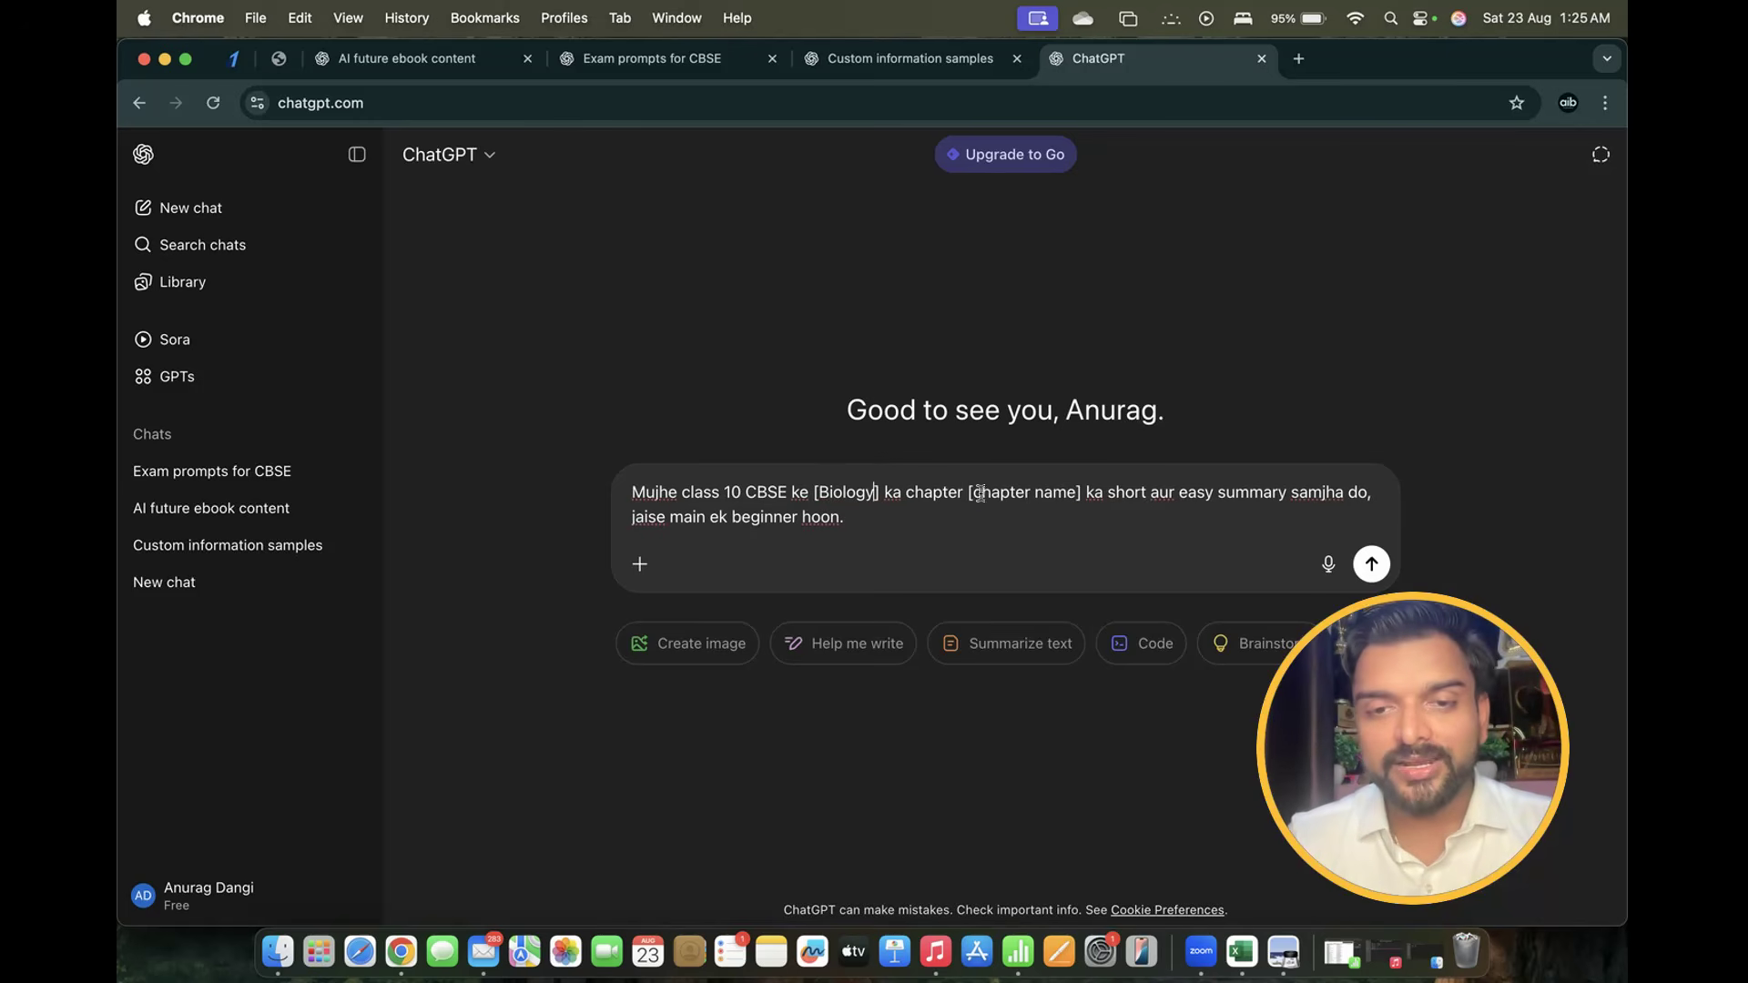
pyautogui.moveTo(973, 492); pyautogui.dragTo(1064, 492)
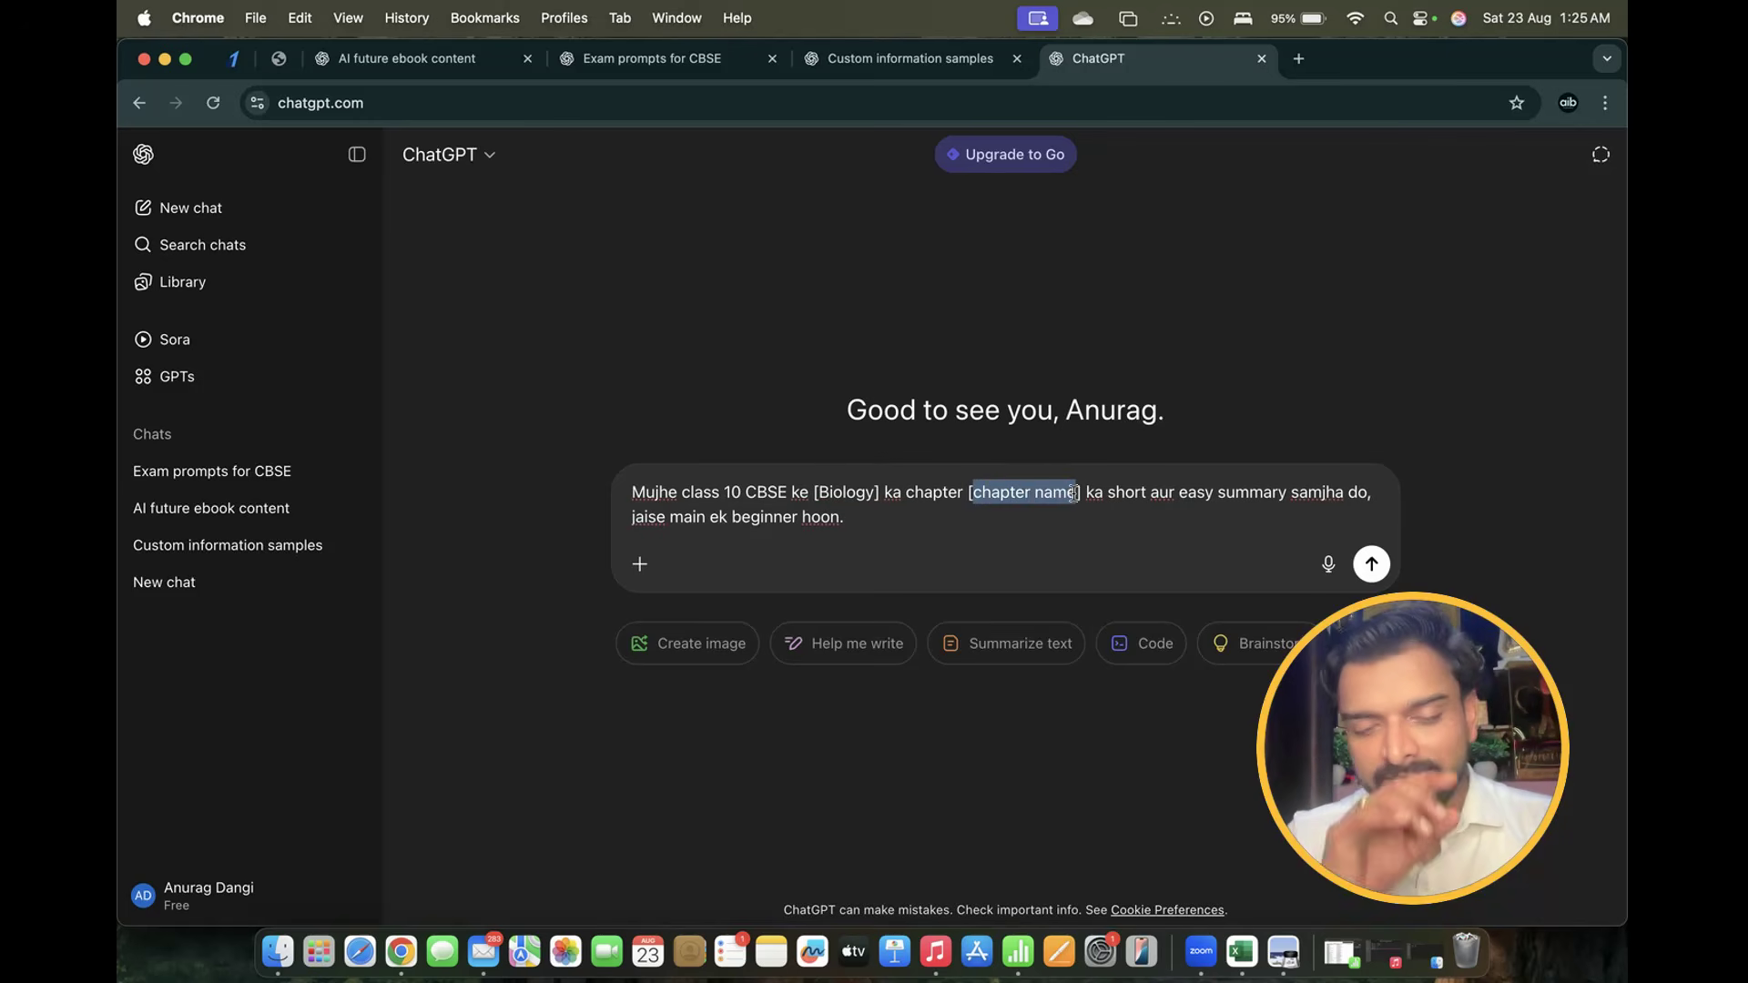
pyautogui.write('Plant Kin')
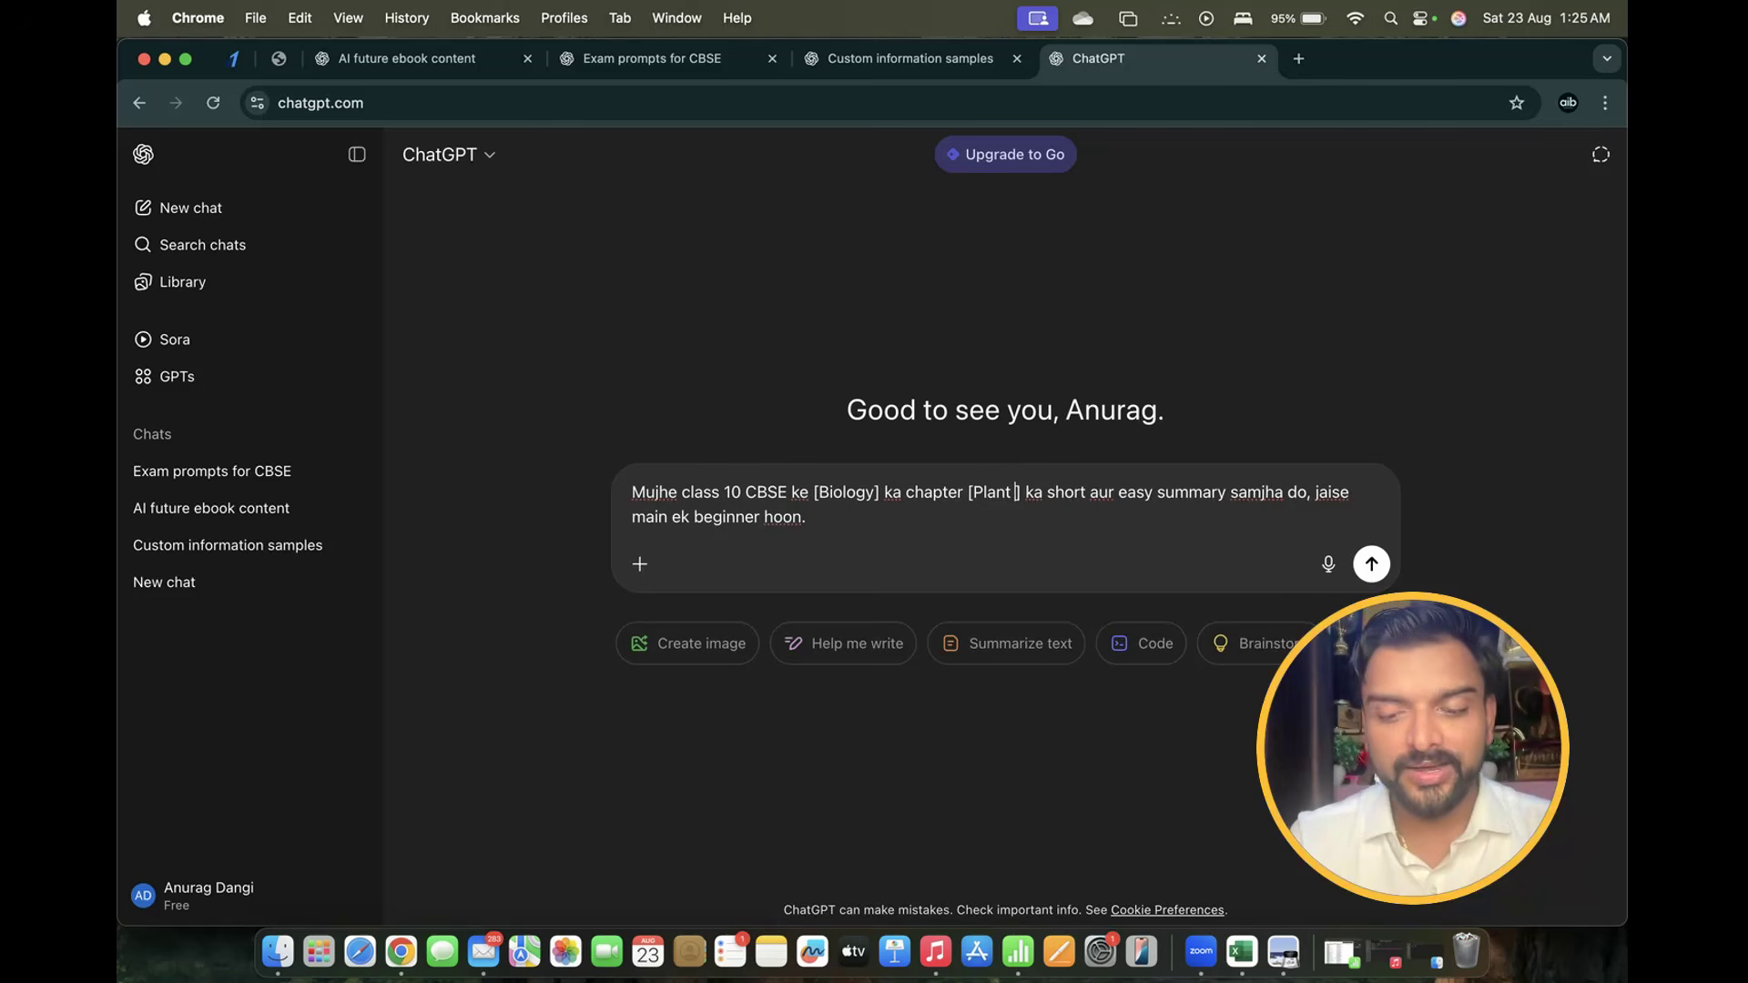
pyautogui.write('gdo')
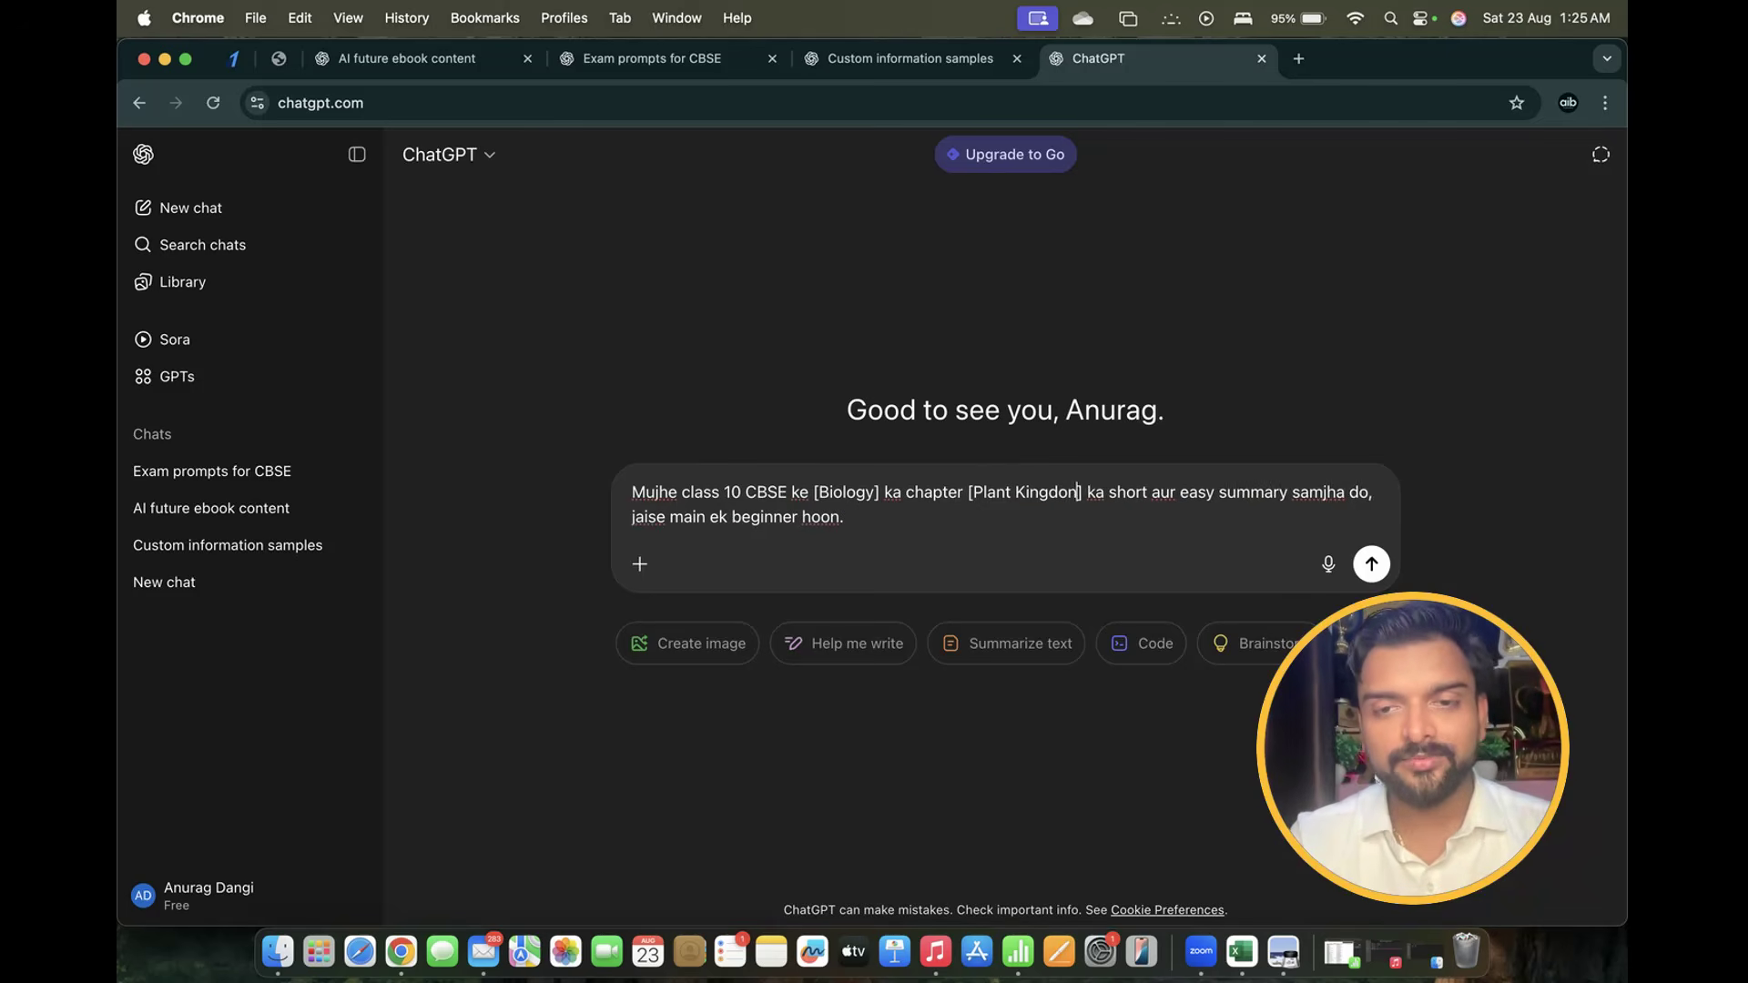
pyautogui.write('m')
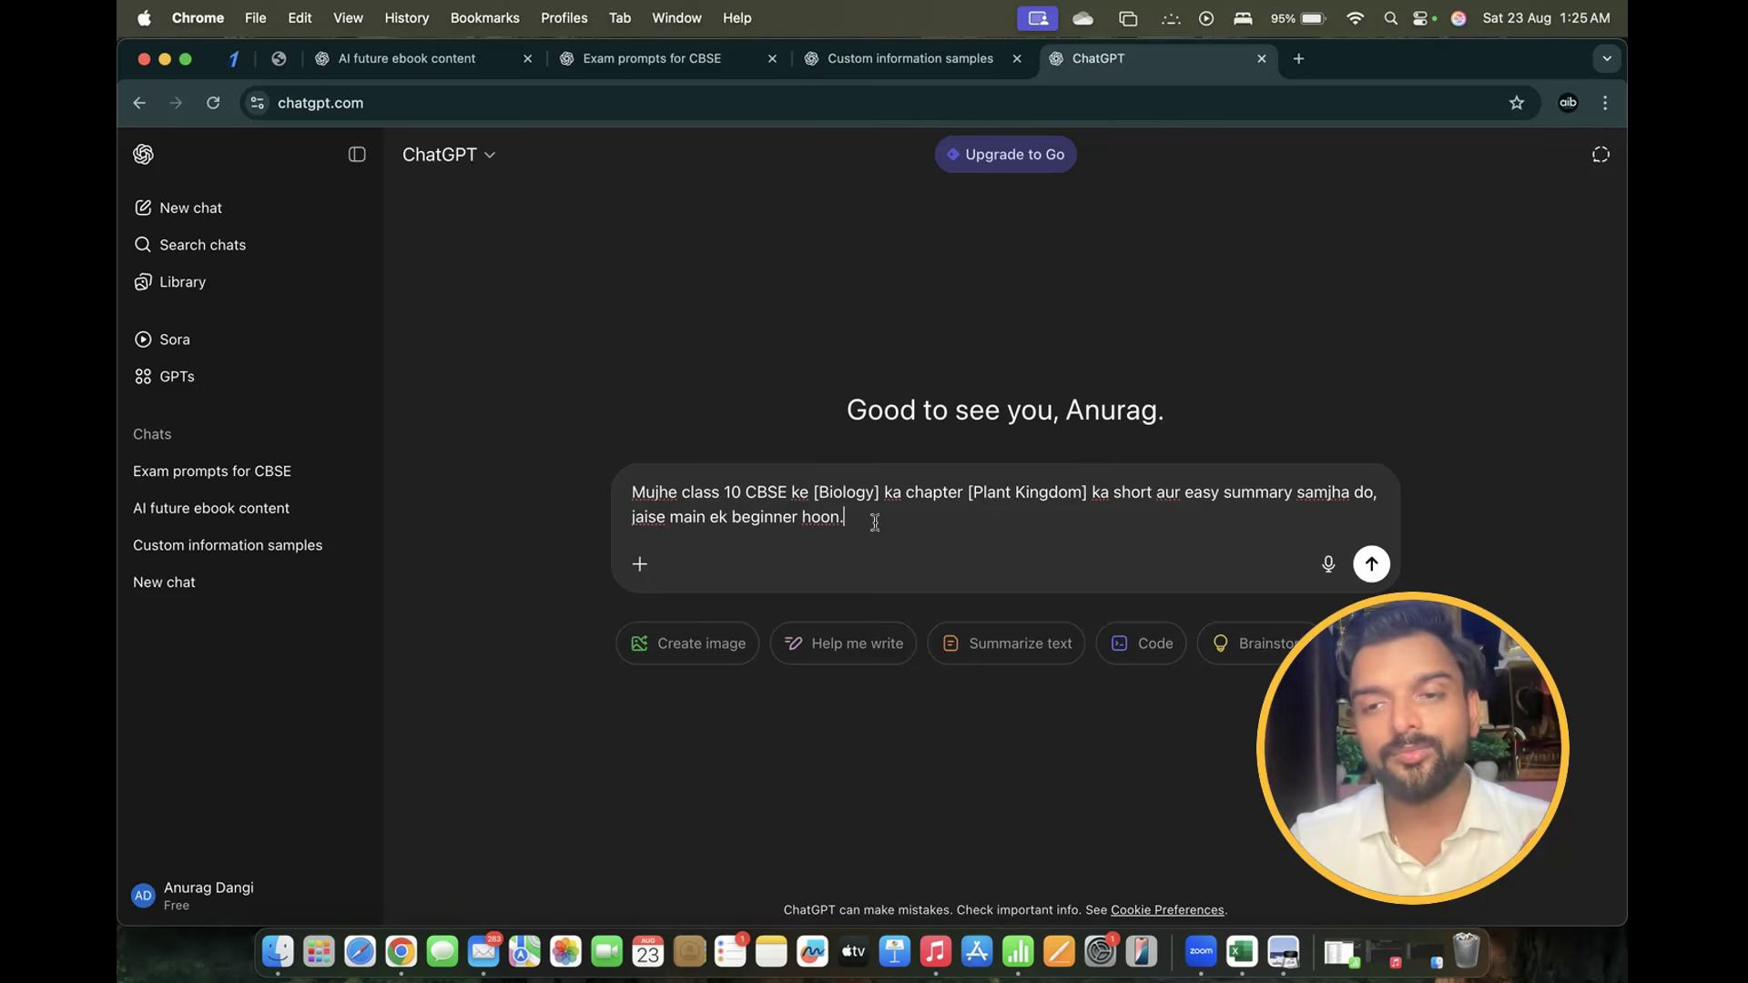
pyautogui.press('Return')
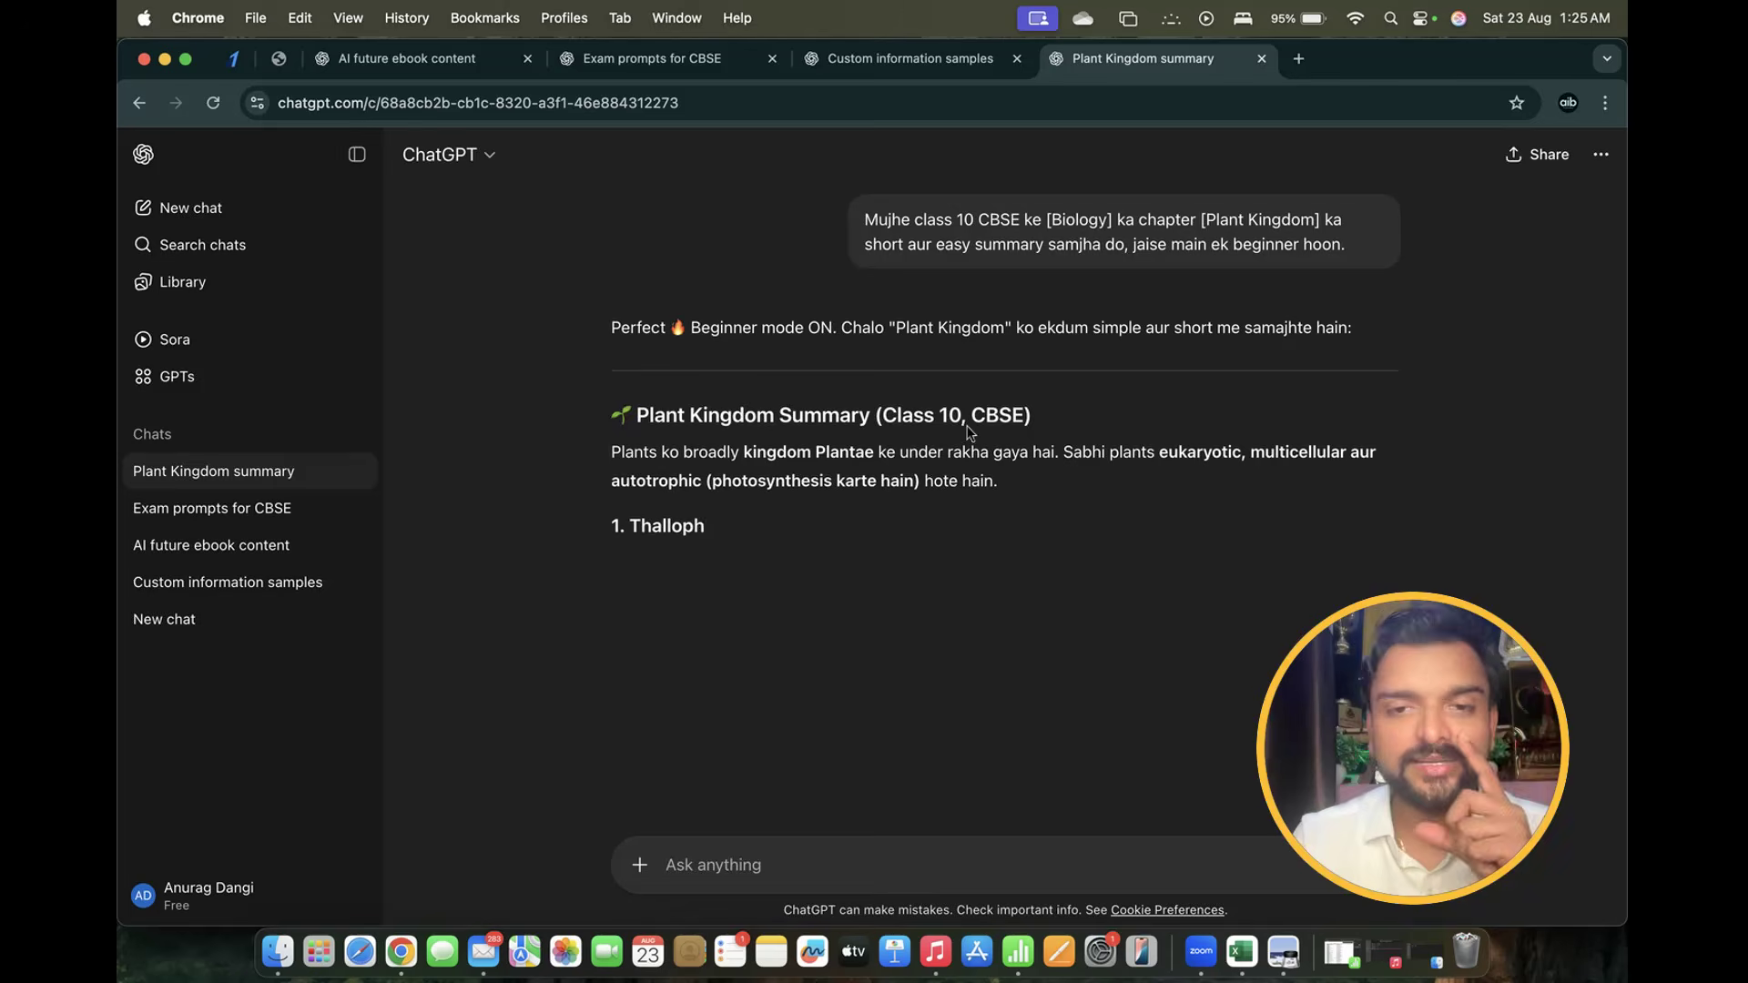
pyautogui.moveTo(620, 480); pyautogui.dragTo(813, 474)
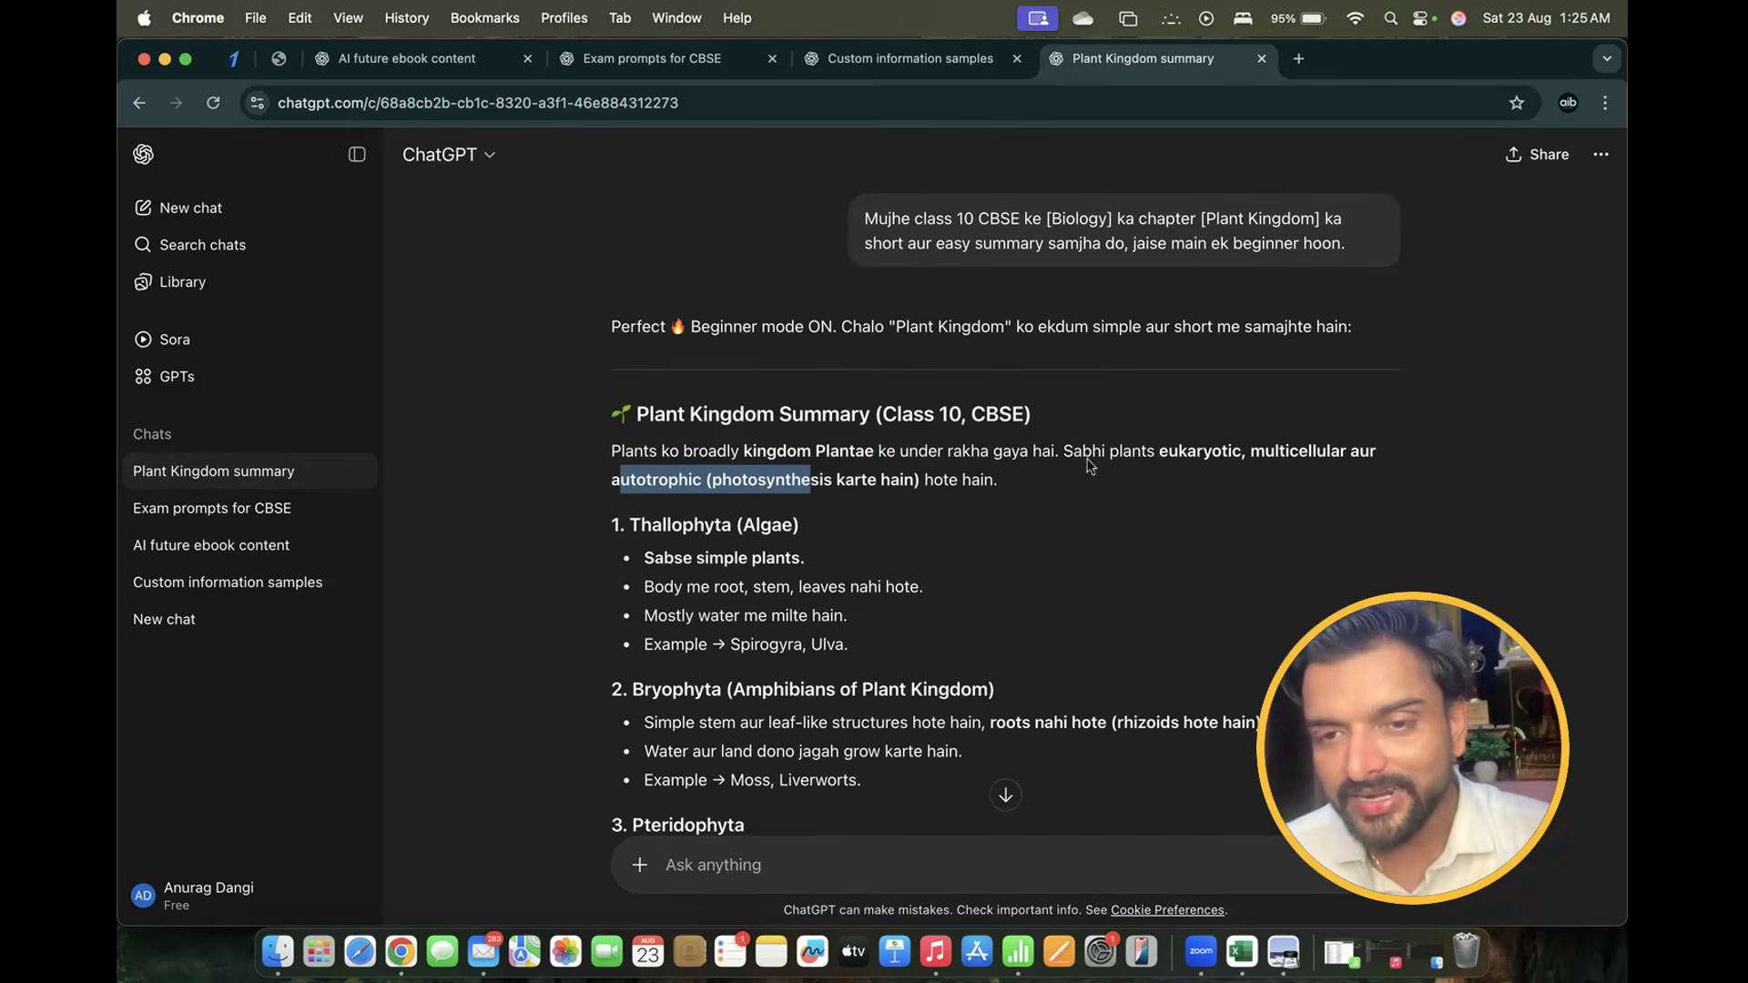
pyautogui.scroll(-1, 979, 575)
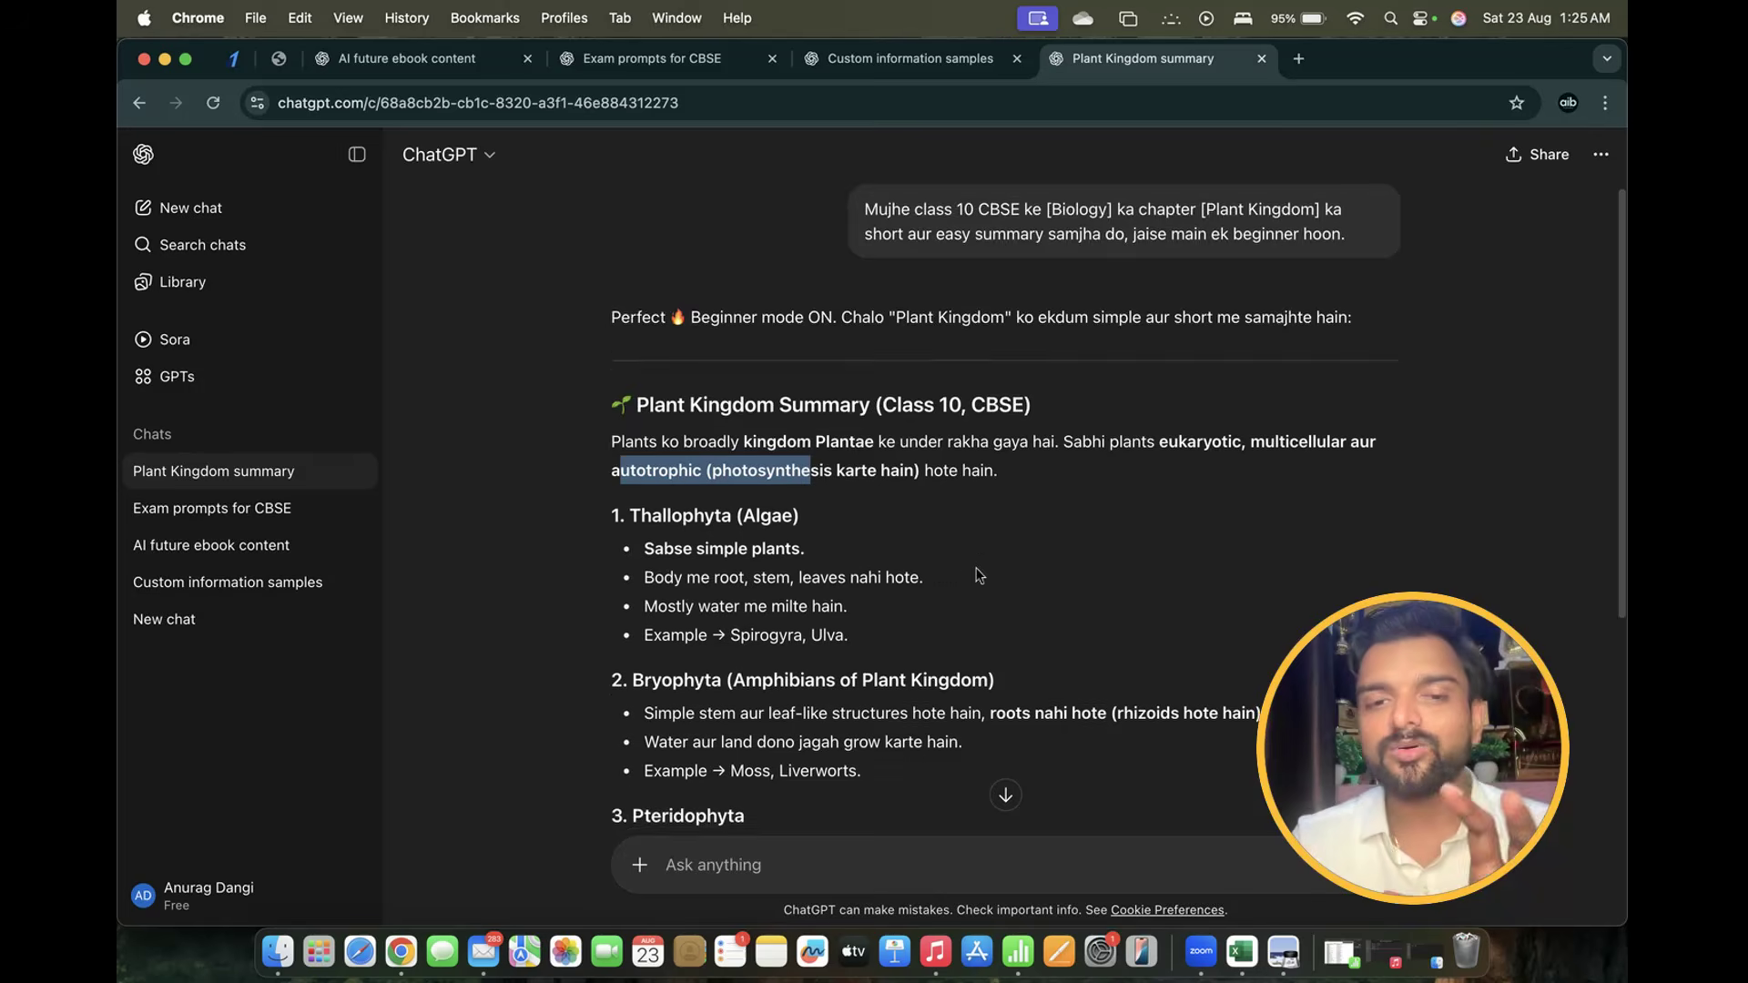
pyautogui.scroll(-5, 978, 575)
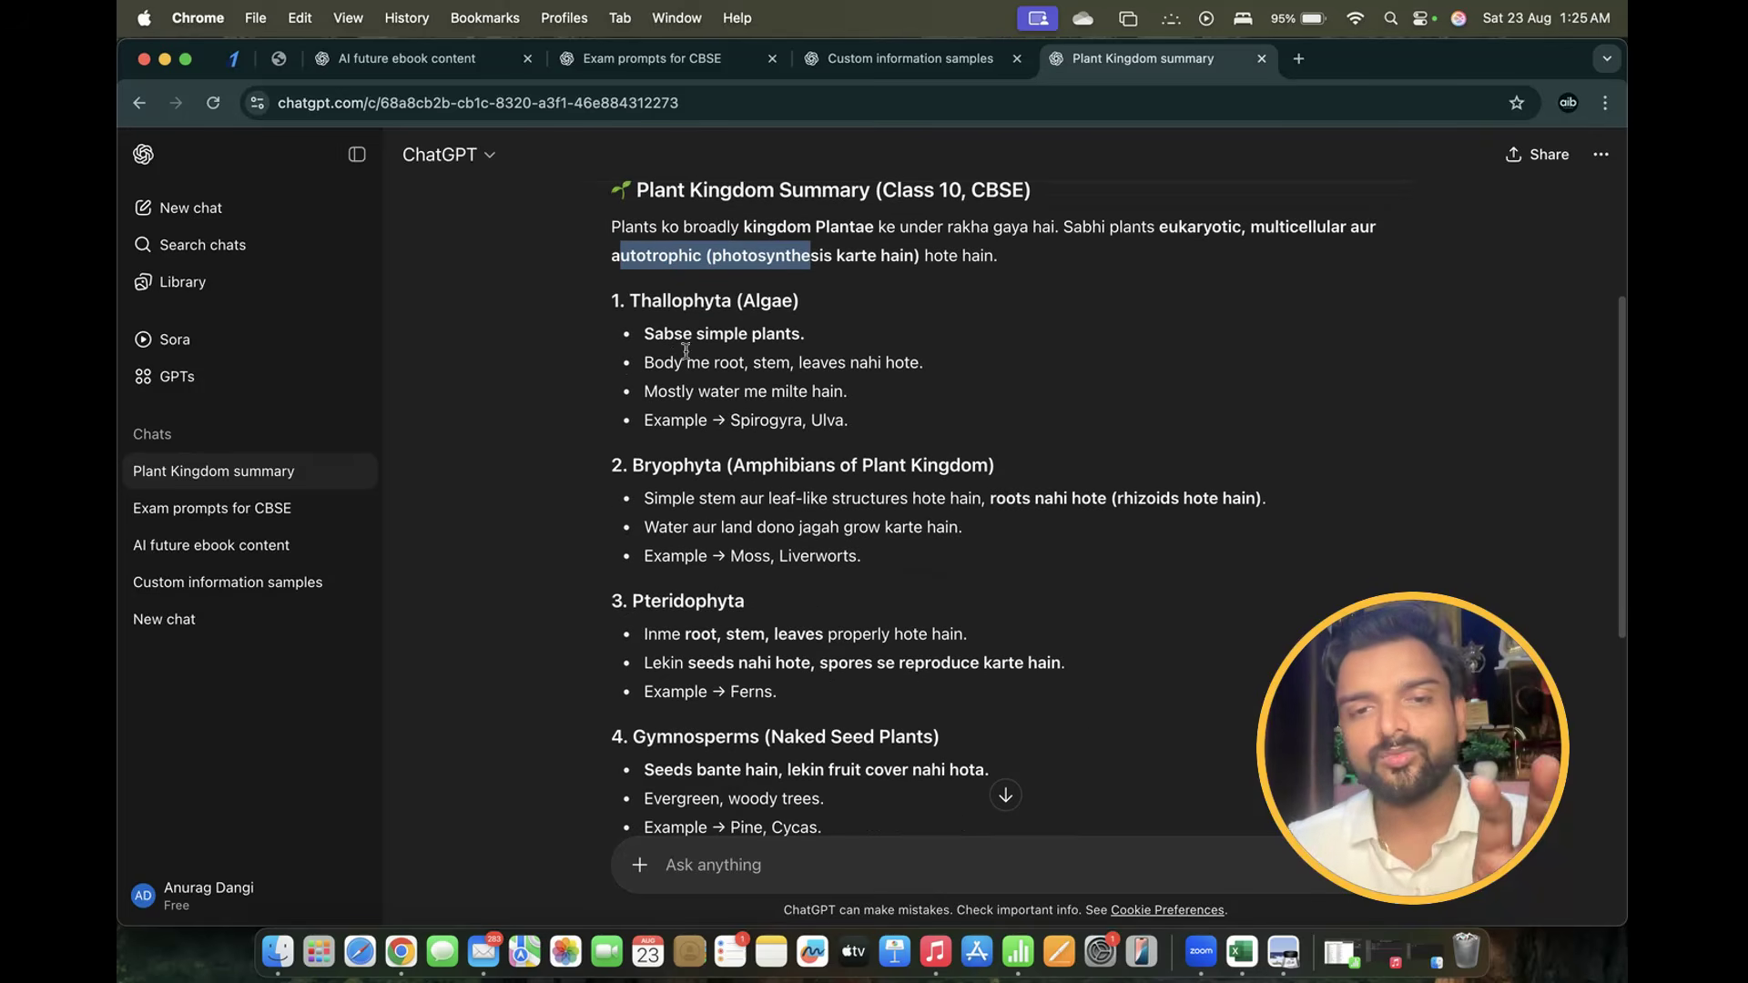
pyautogui.moveTo(644, 335); pyautogui.dragTo(836, 350)
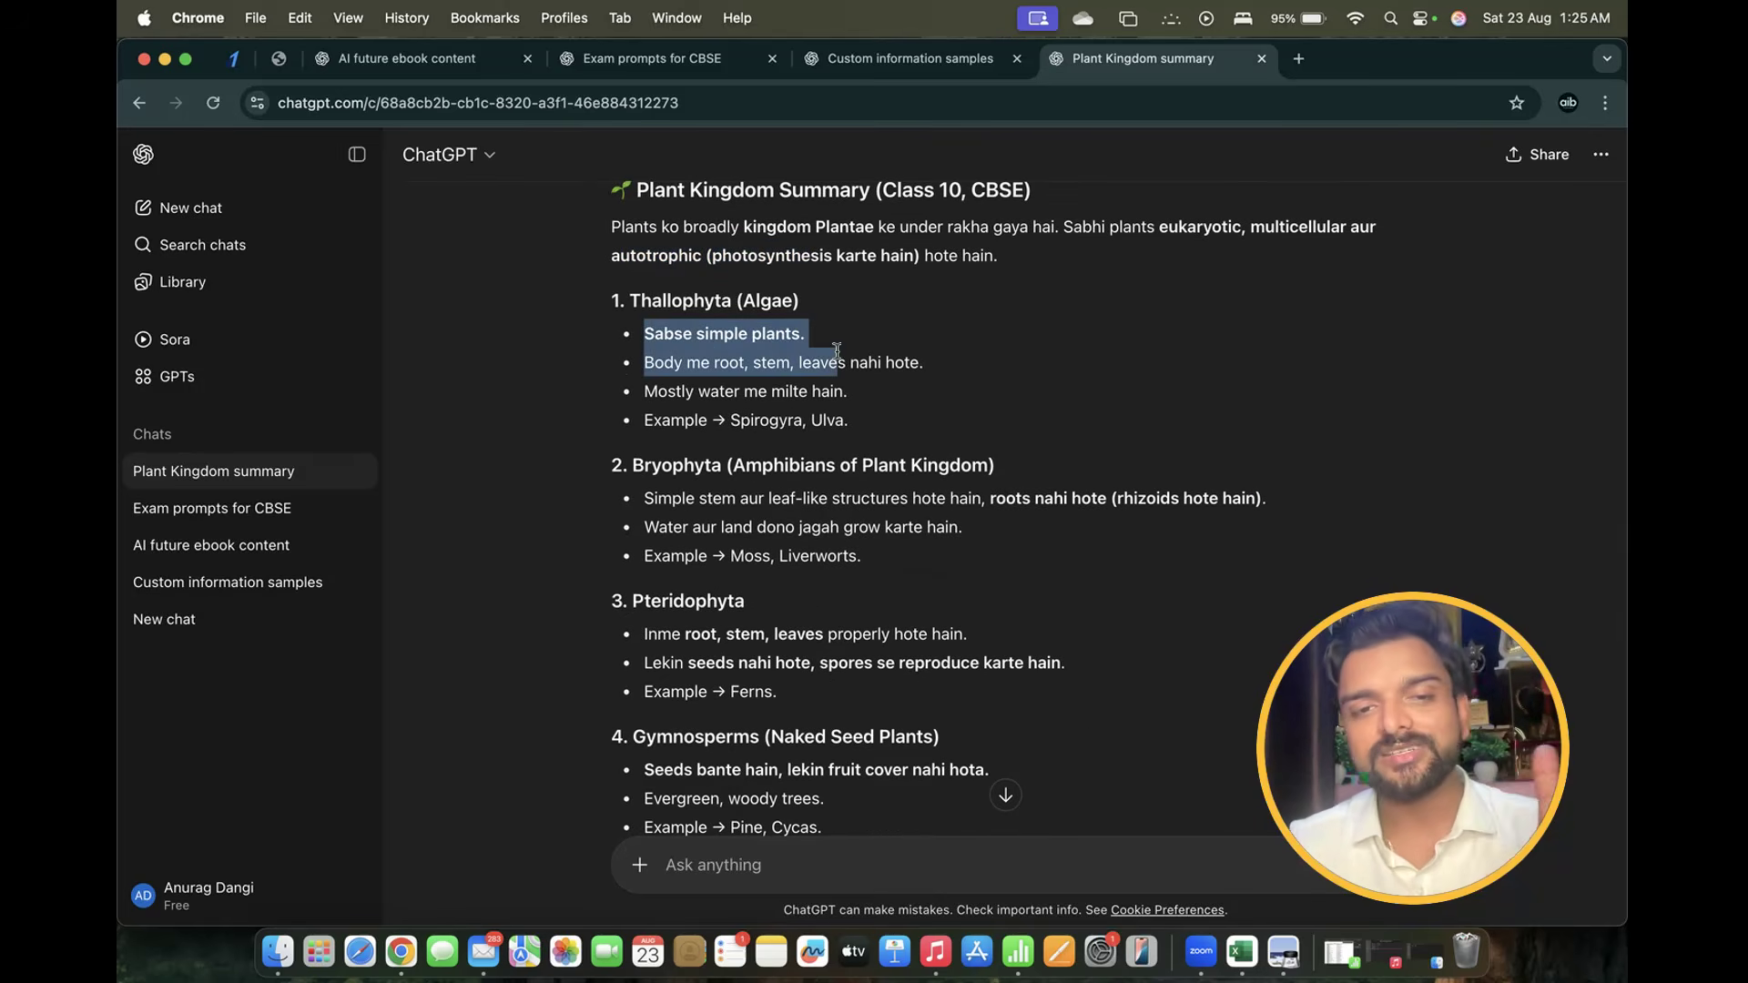
pyautogui.scroll(-10, 817, 386)
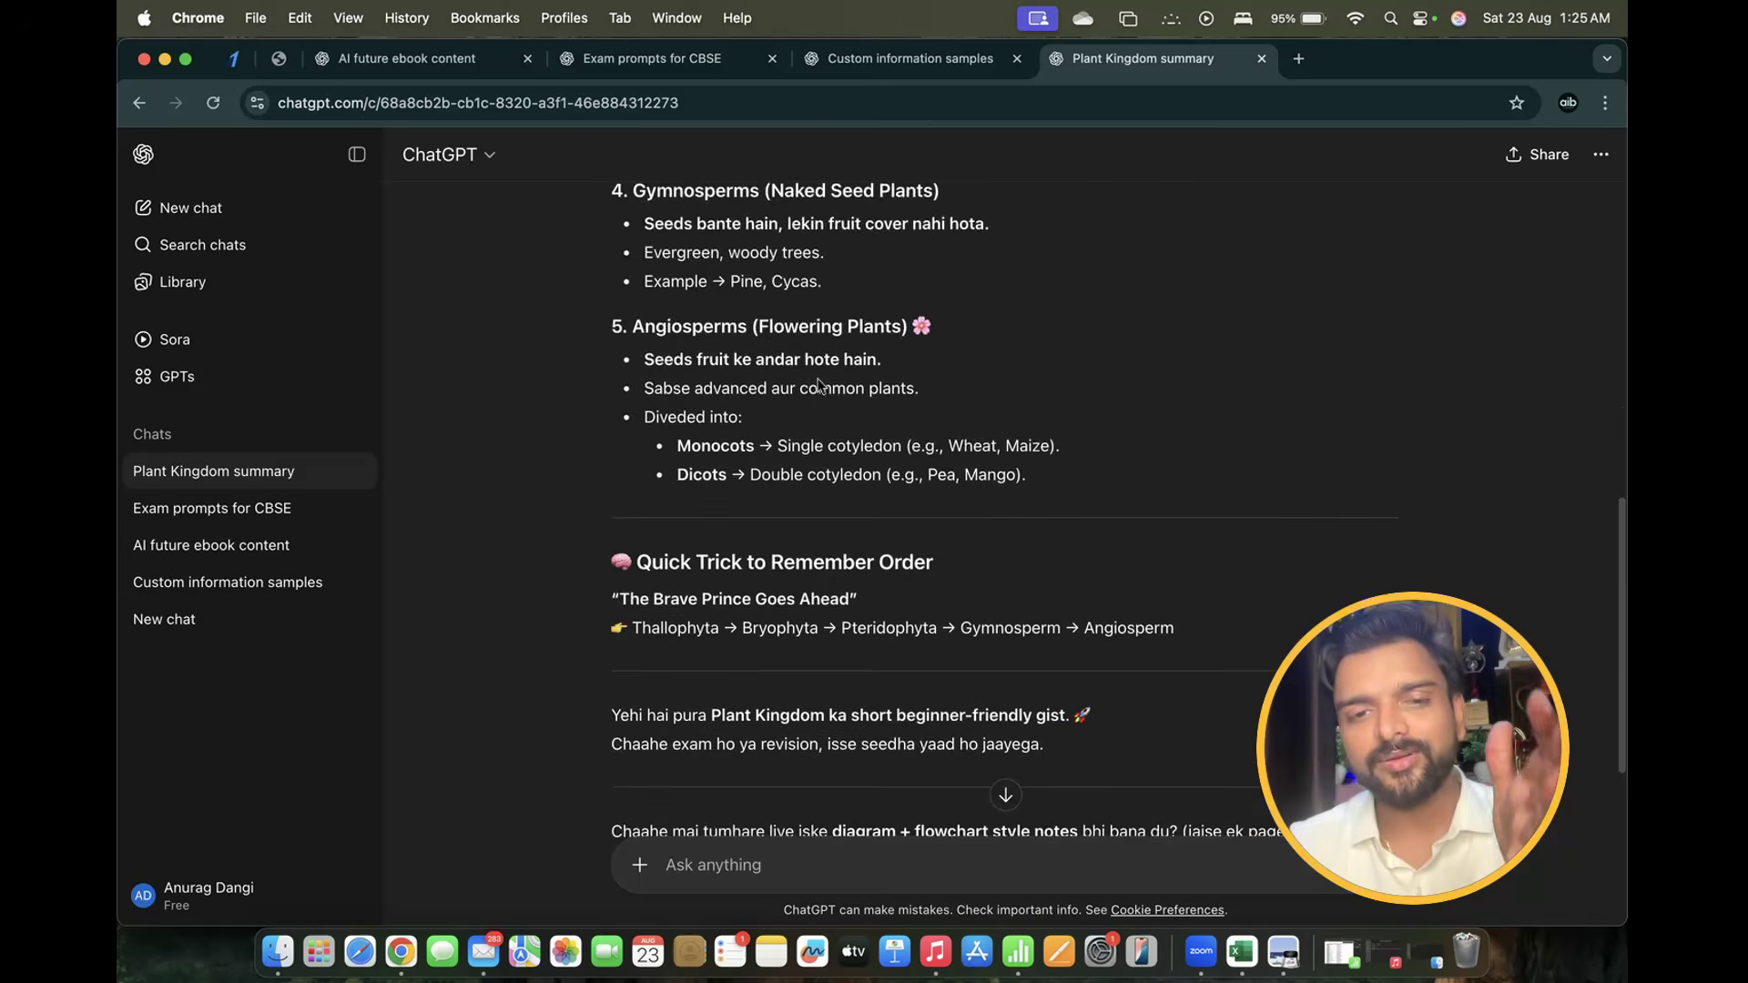
pyautogui.scroll(-5, 817, 386)
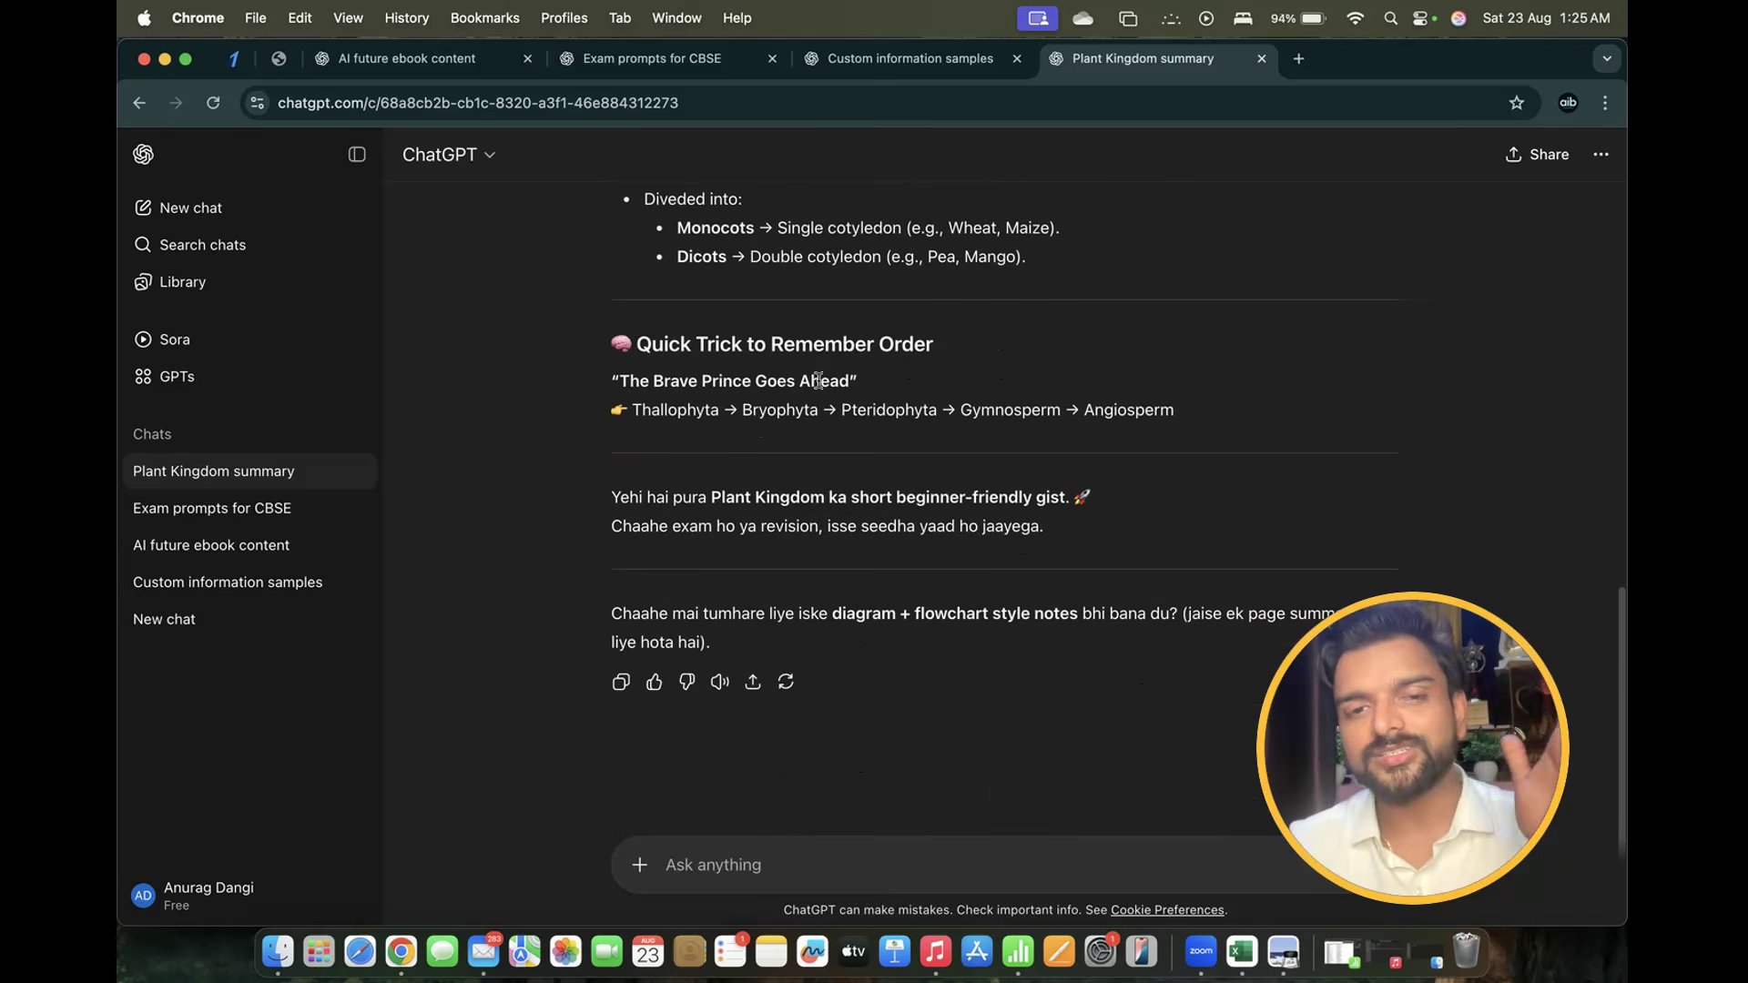
# Begin a follow-up prompt 'tum mujhe ek dam lay man ki tarah gaoi…' asking for a village-style layman explanation
pyautogui.click(749, 863)
pyautogui.write('tum mu')
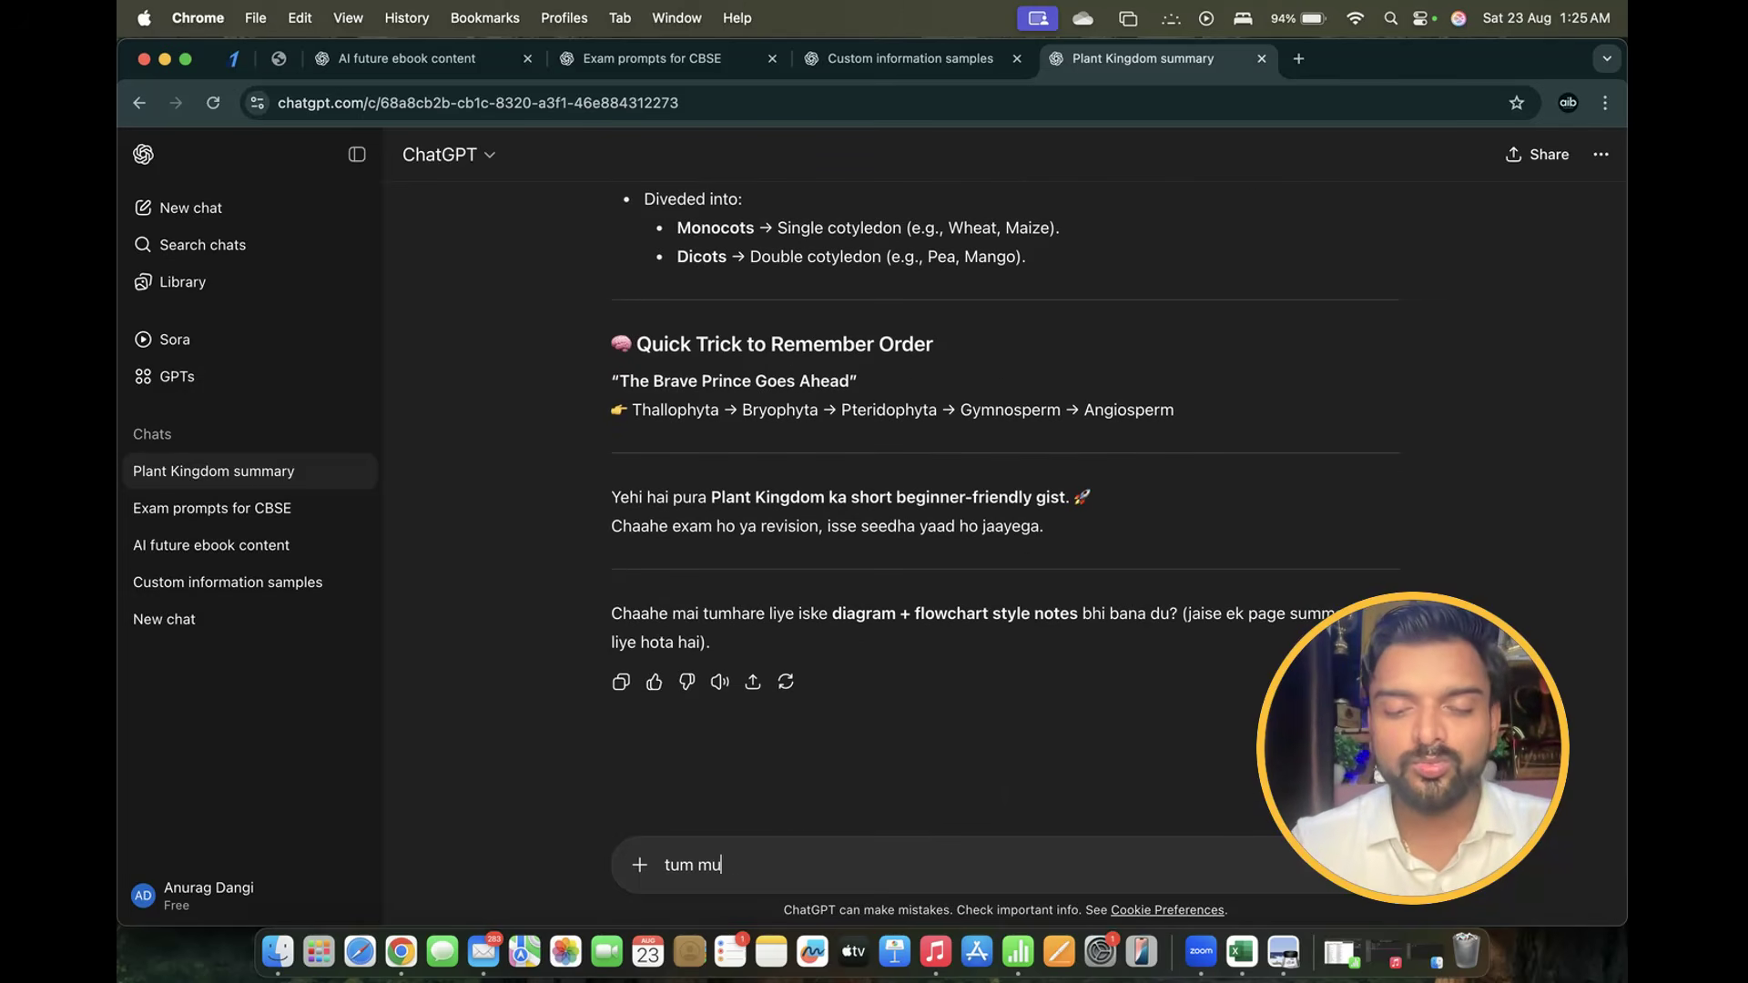
pyautogui.write('jhe ek dam')
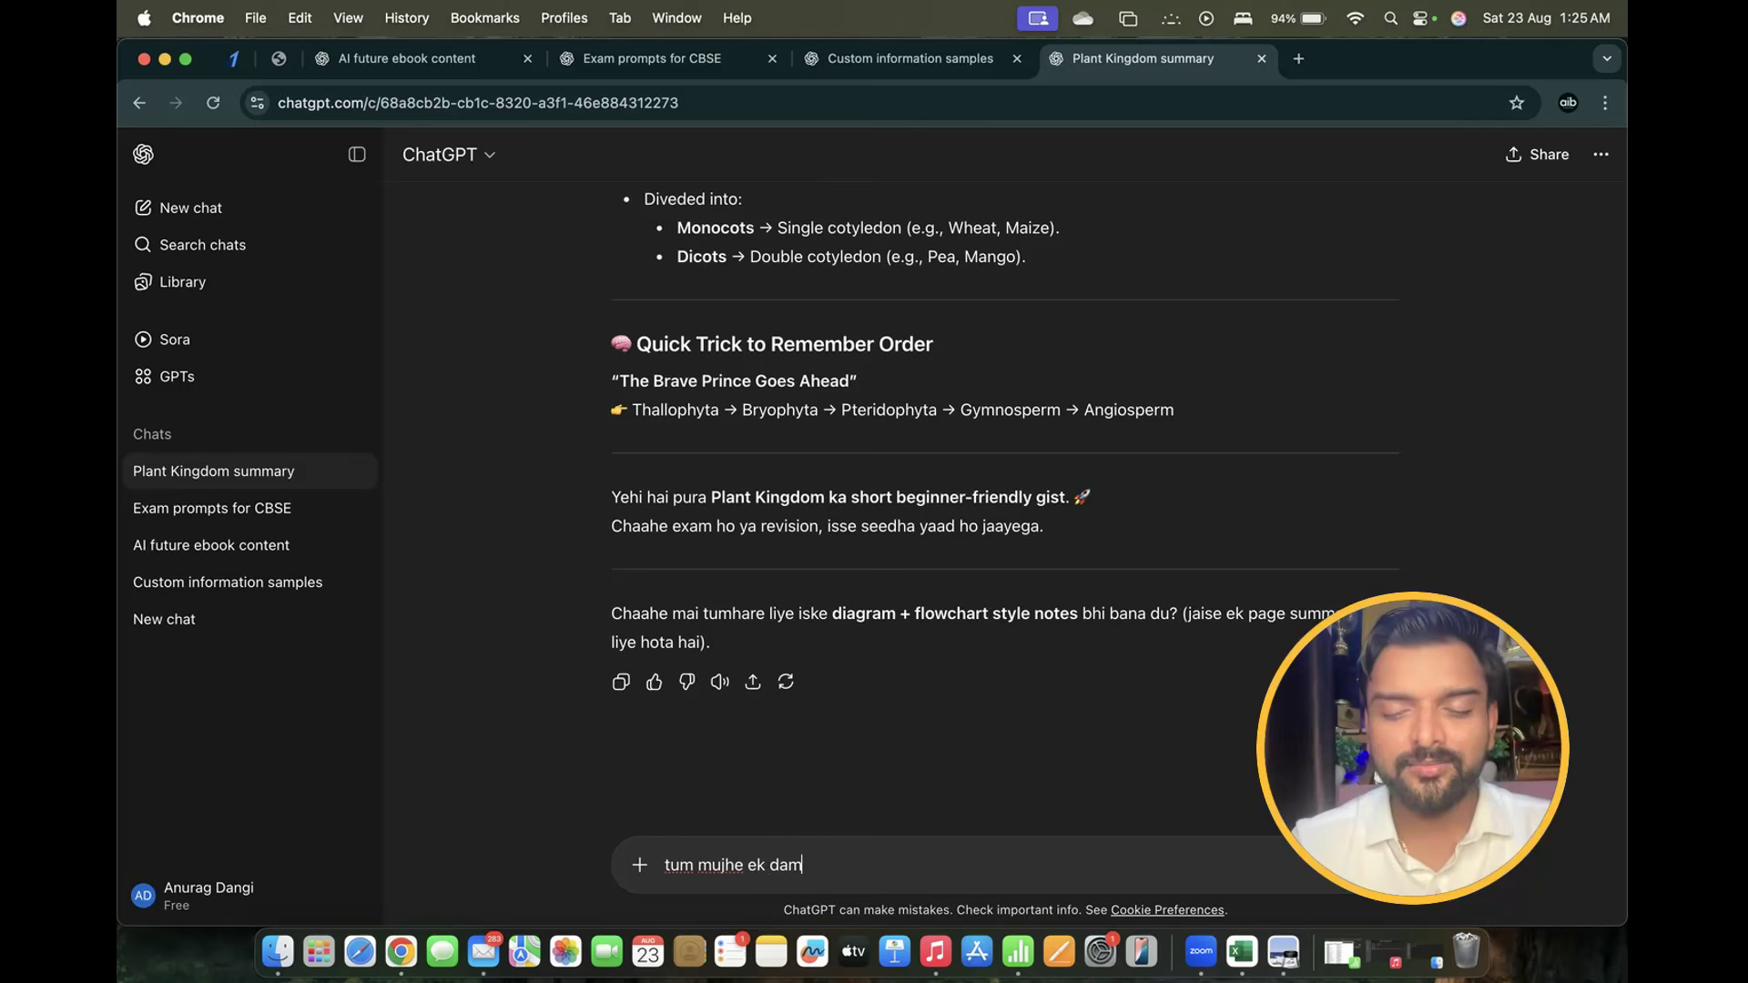
pyautogui.write(' lay man ki ')
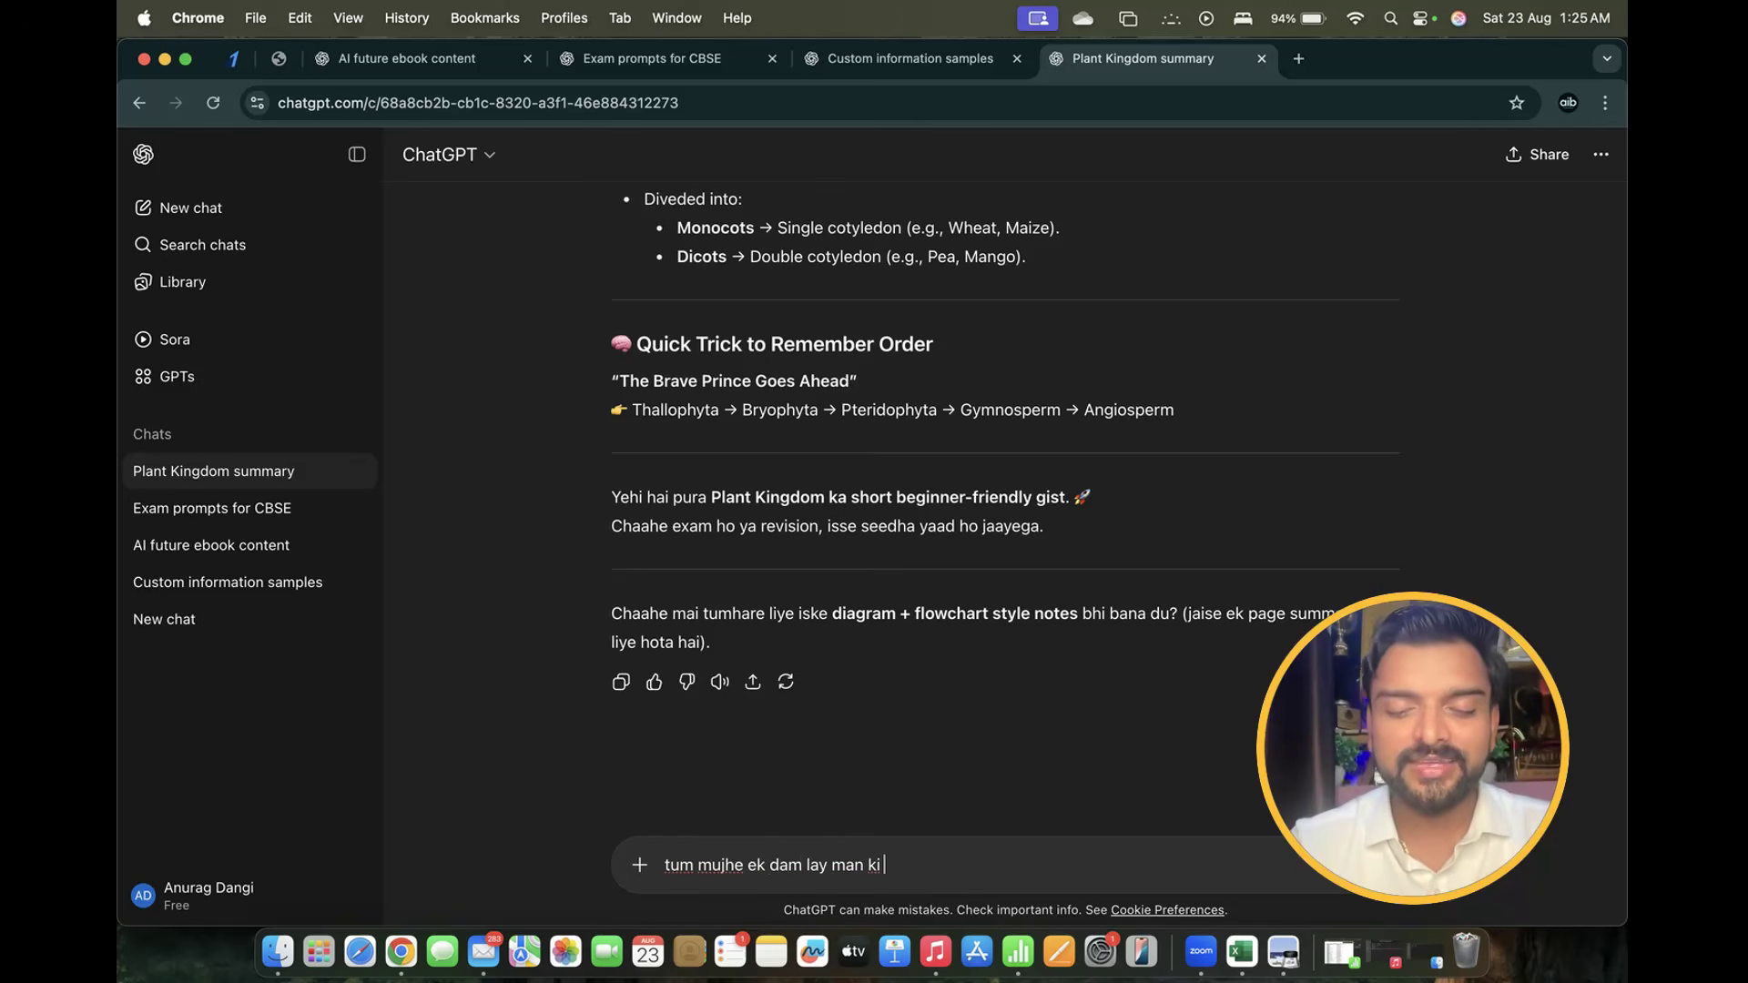
pyautogui.write('tarah gaoi')
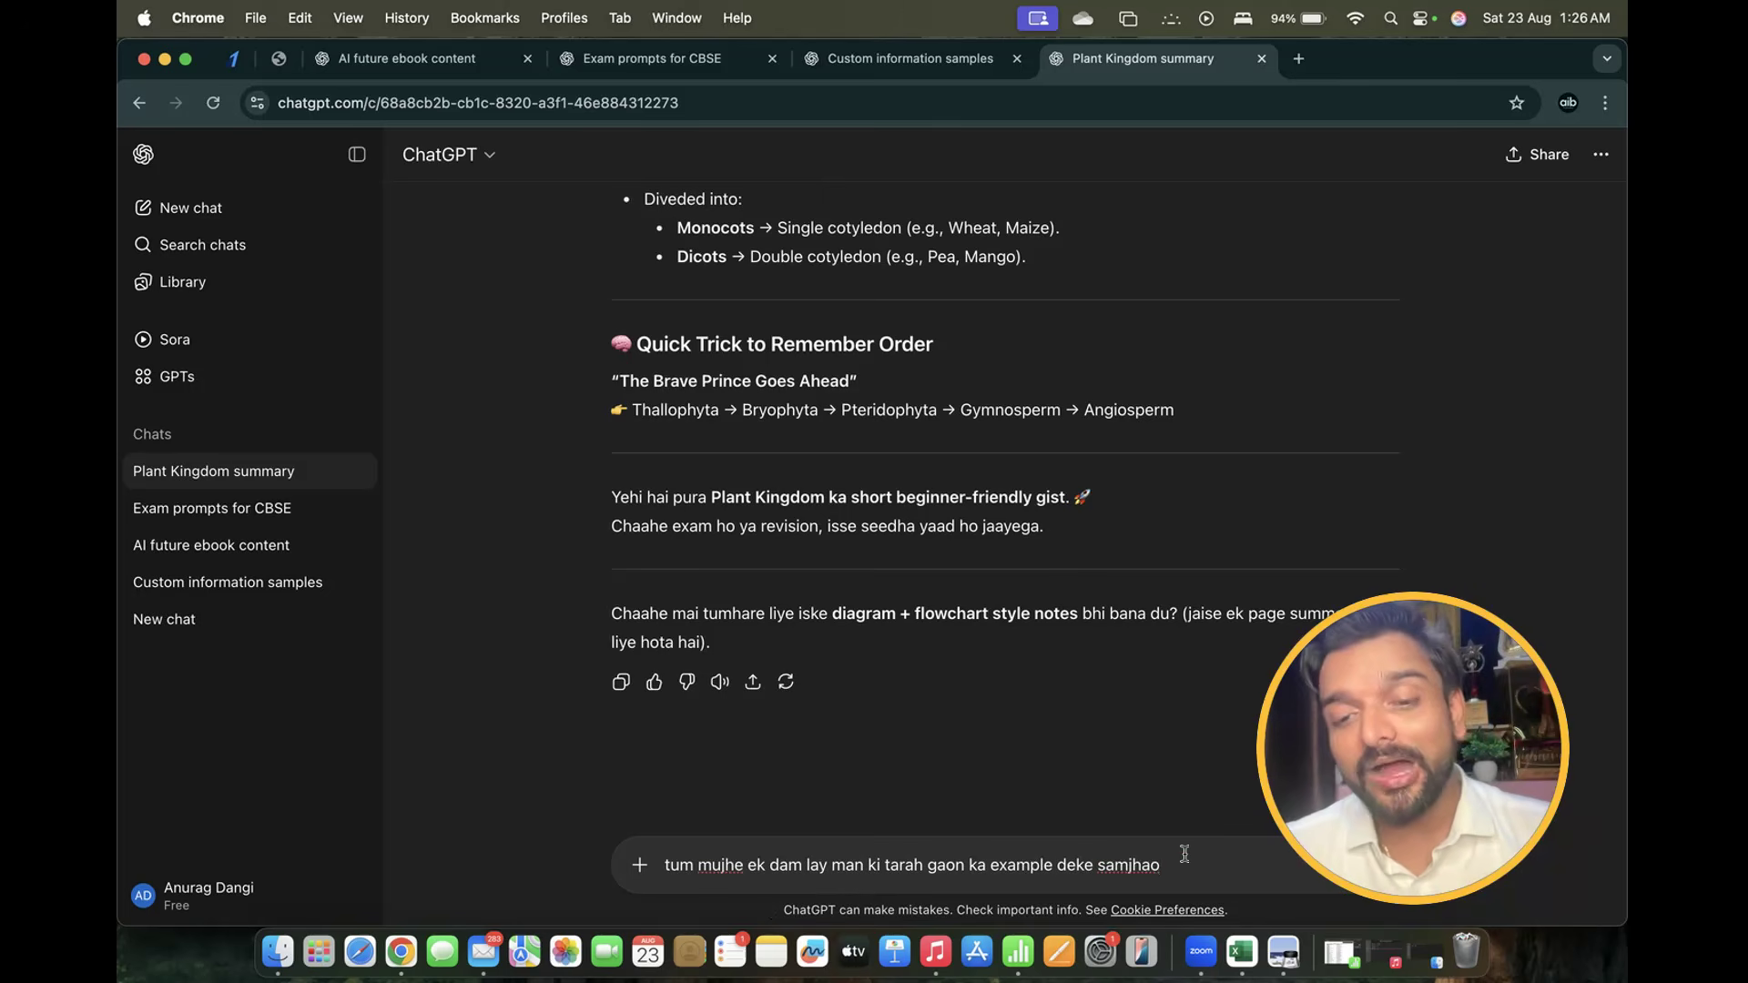
# Send the village-example request and start reading the 'Plant Kingdom – Gaon Wala Example' reply
pyautogui.press('Return')
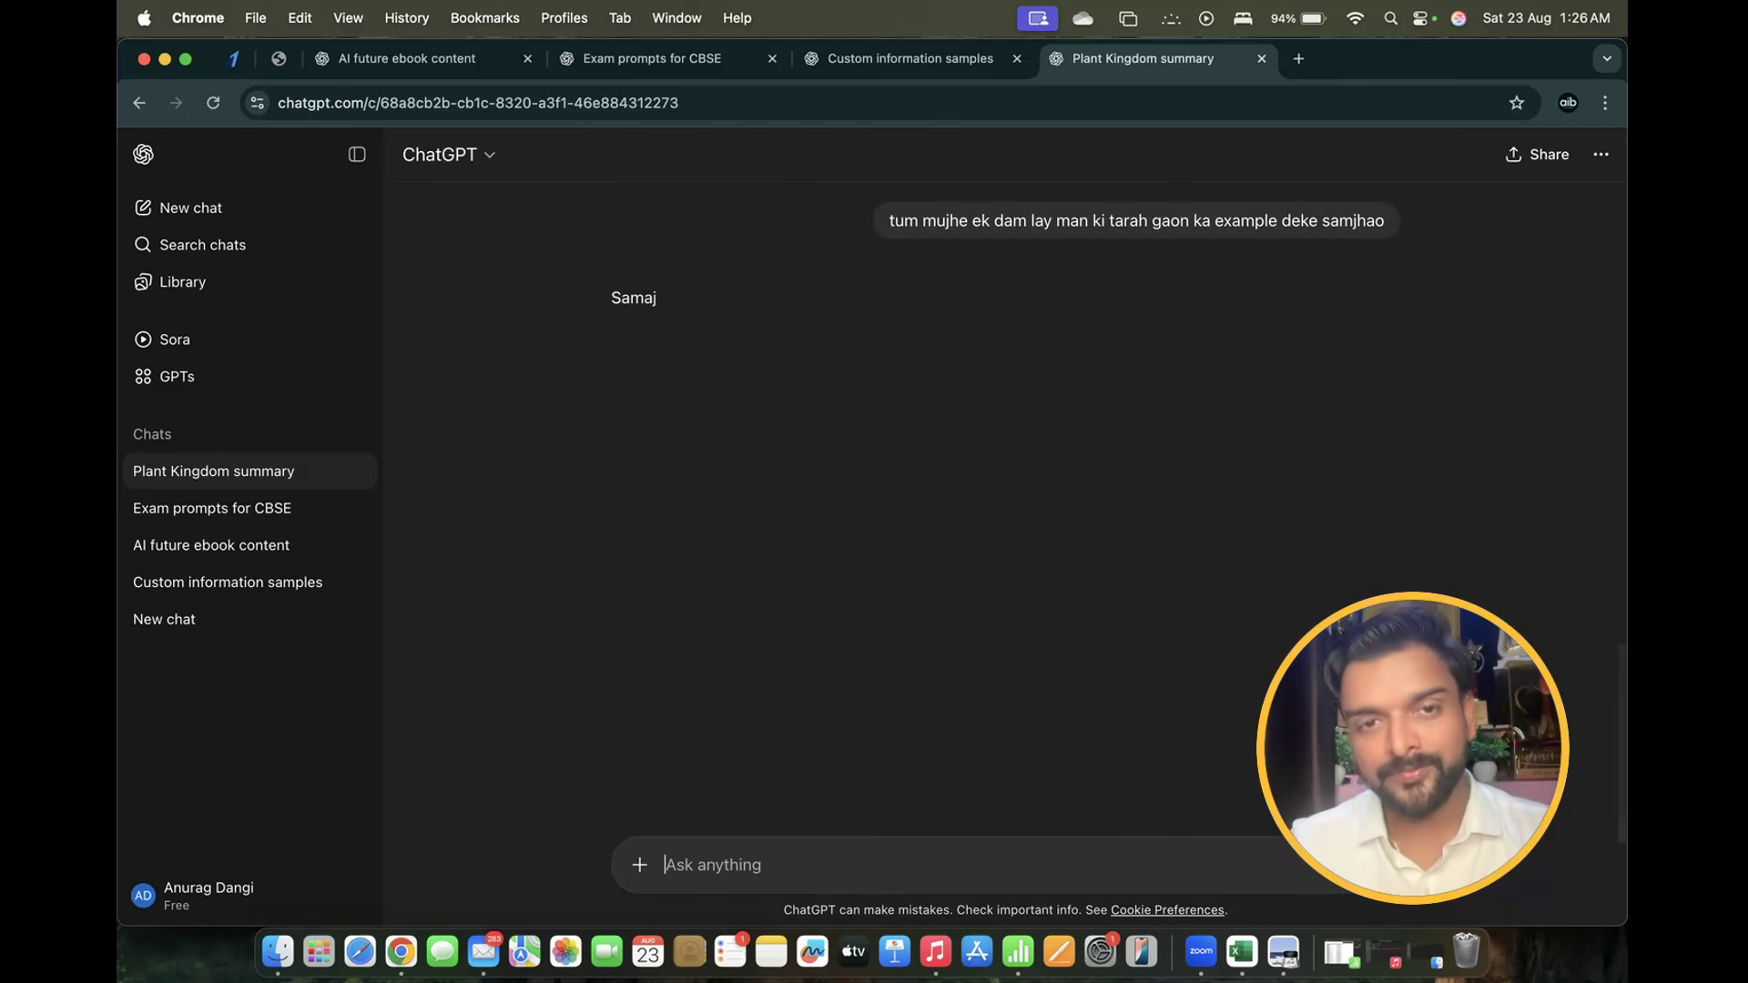
pyautogui.scroll(-1, 790, 446)
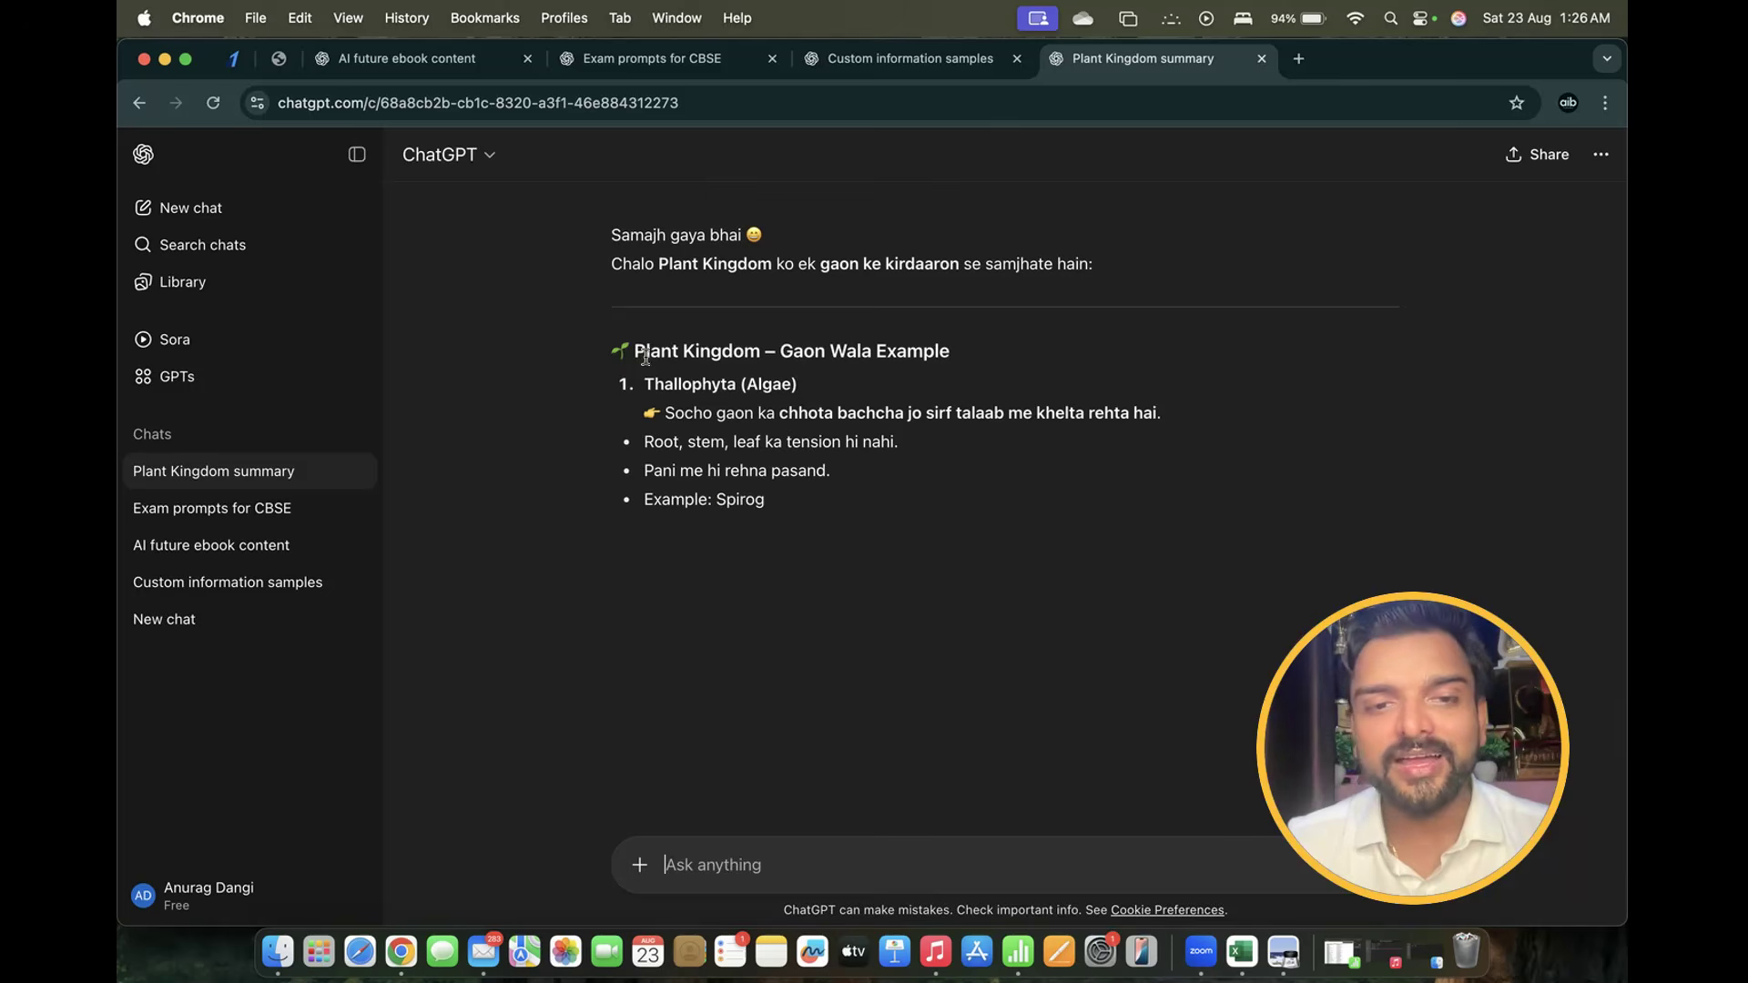
pyautogui.moveTo(632, 352); pyautogui.dragTo(1026, 355)
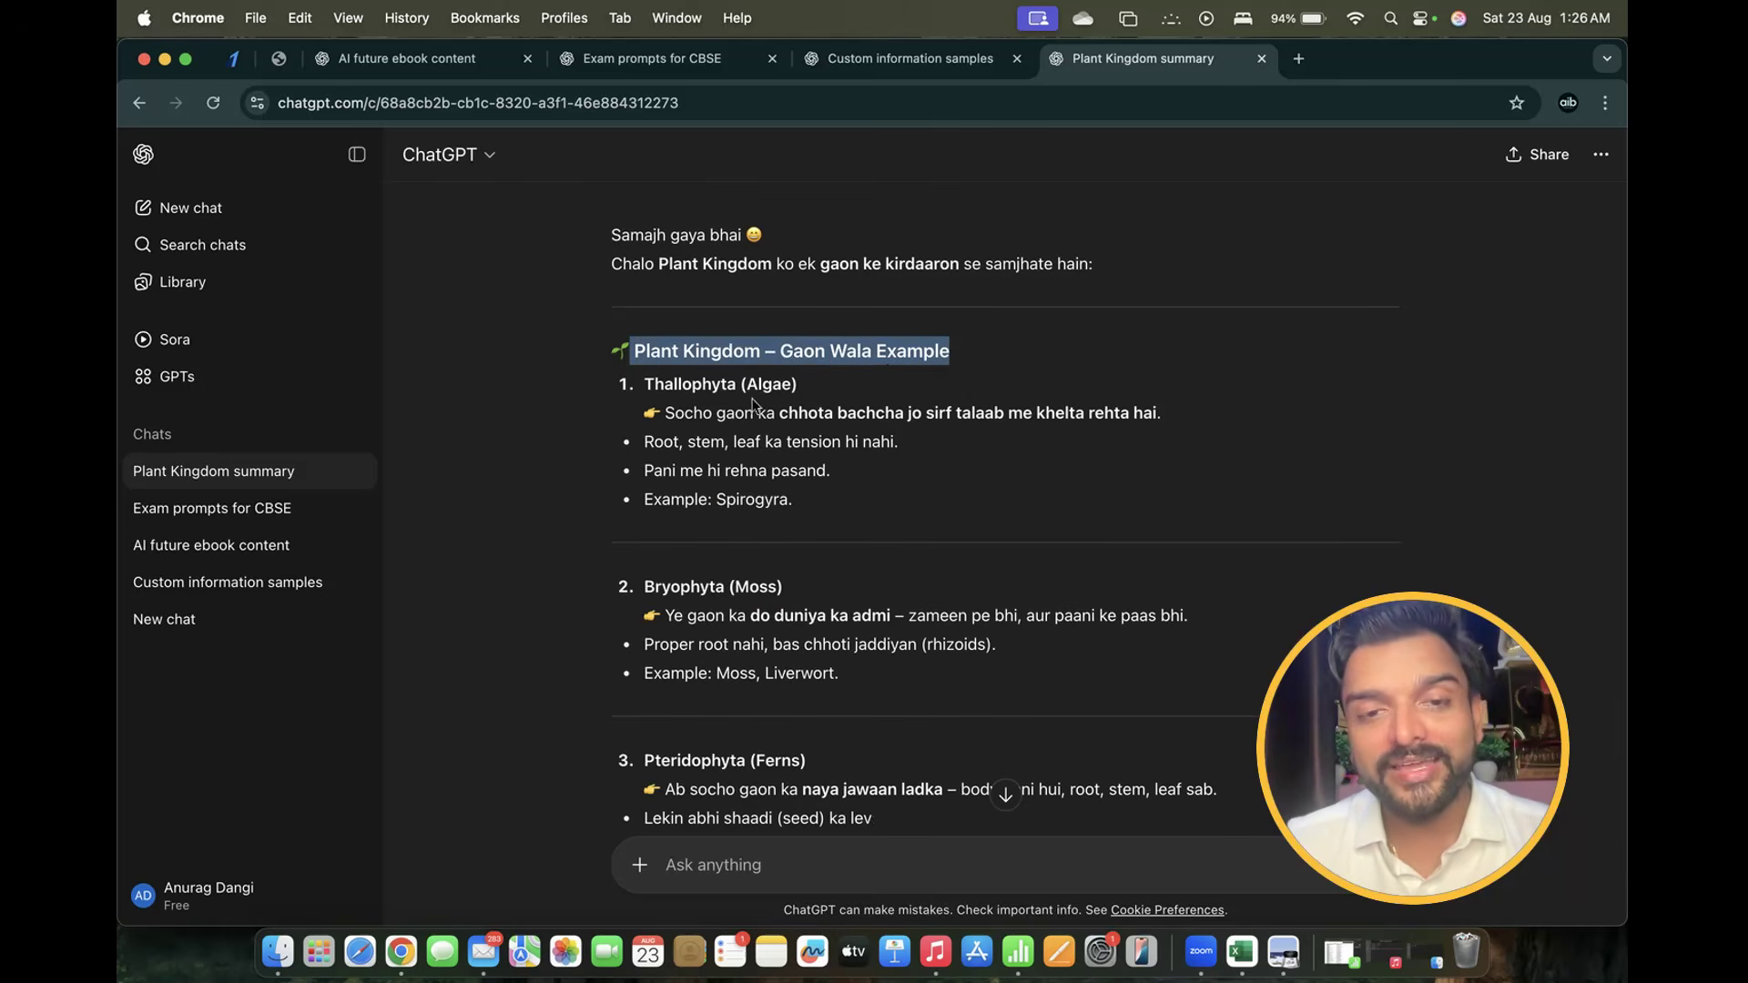
# Highlight the Thallophyta (Algae) lines: the child-in-the-pond comparison, root-stem-leaf and 'Pani me hi rehna pasand' bullets
pyautogui.moveTo(639, 390); pyautogui.dragTo(842, 386)
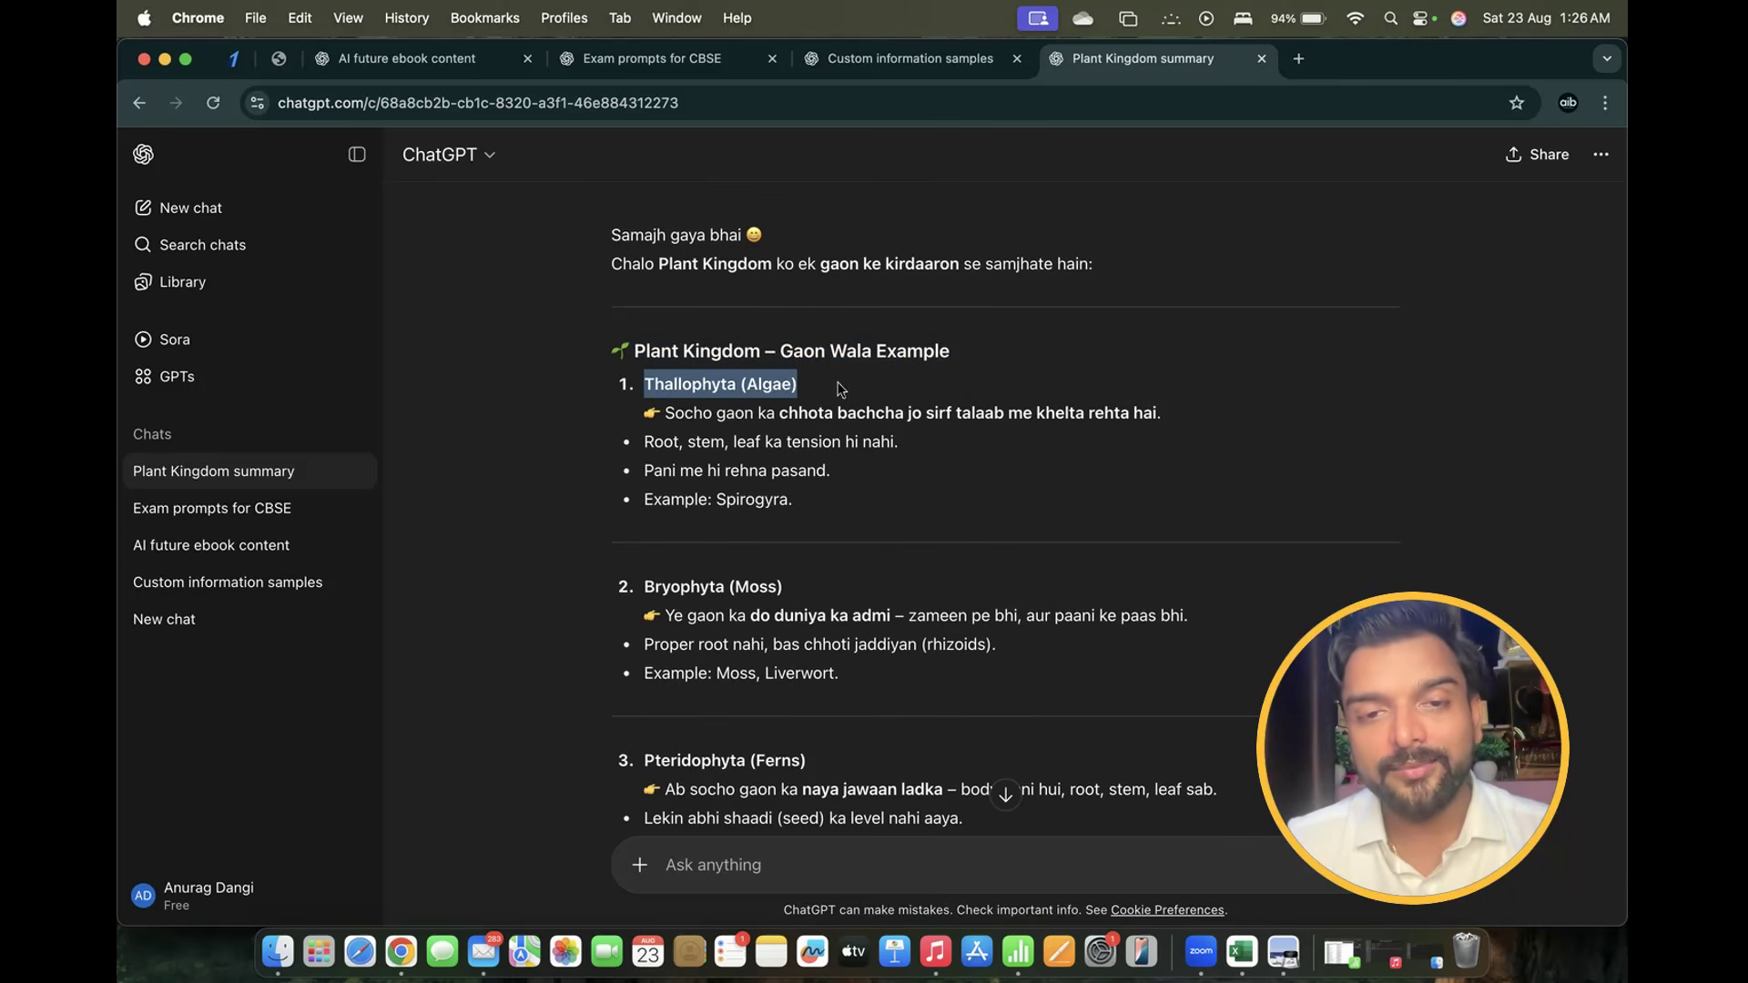
pyautogui.click(652, 432)
pyautogui.moveTo(652, 432); pyautogui.dragTo(790, 420)
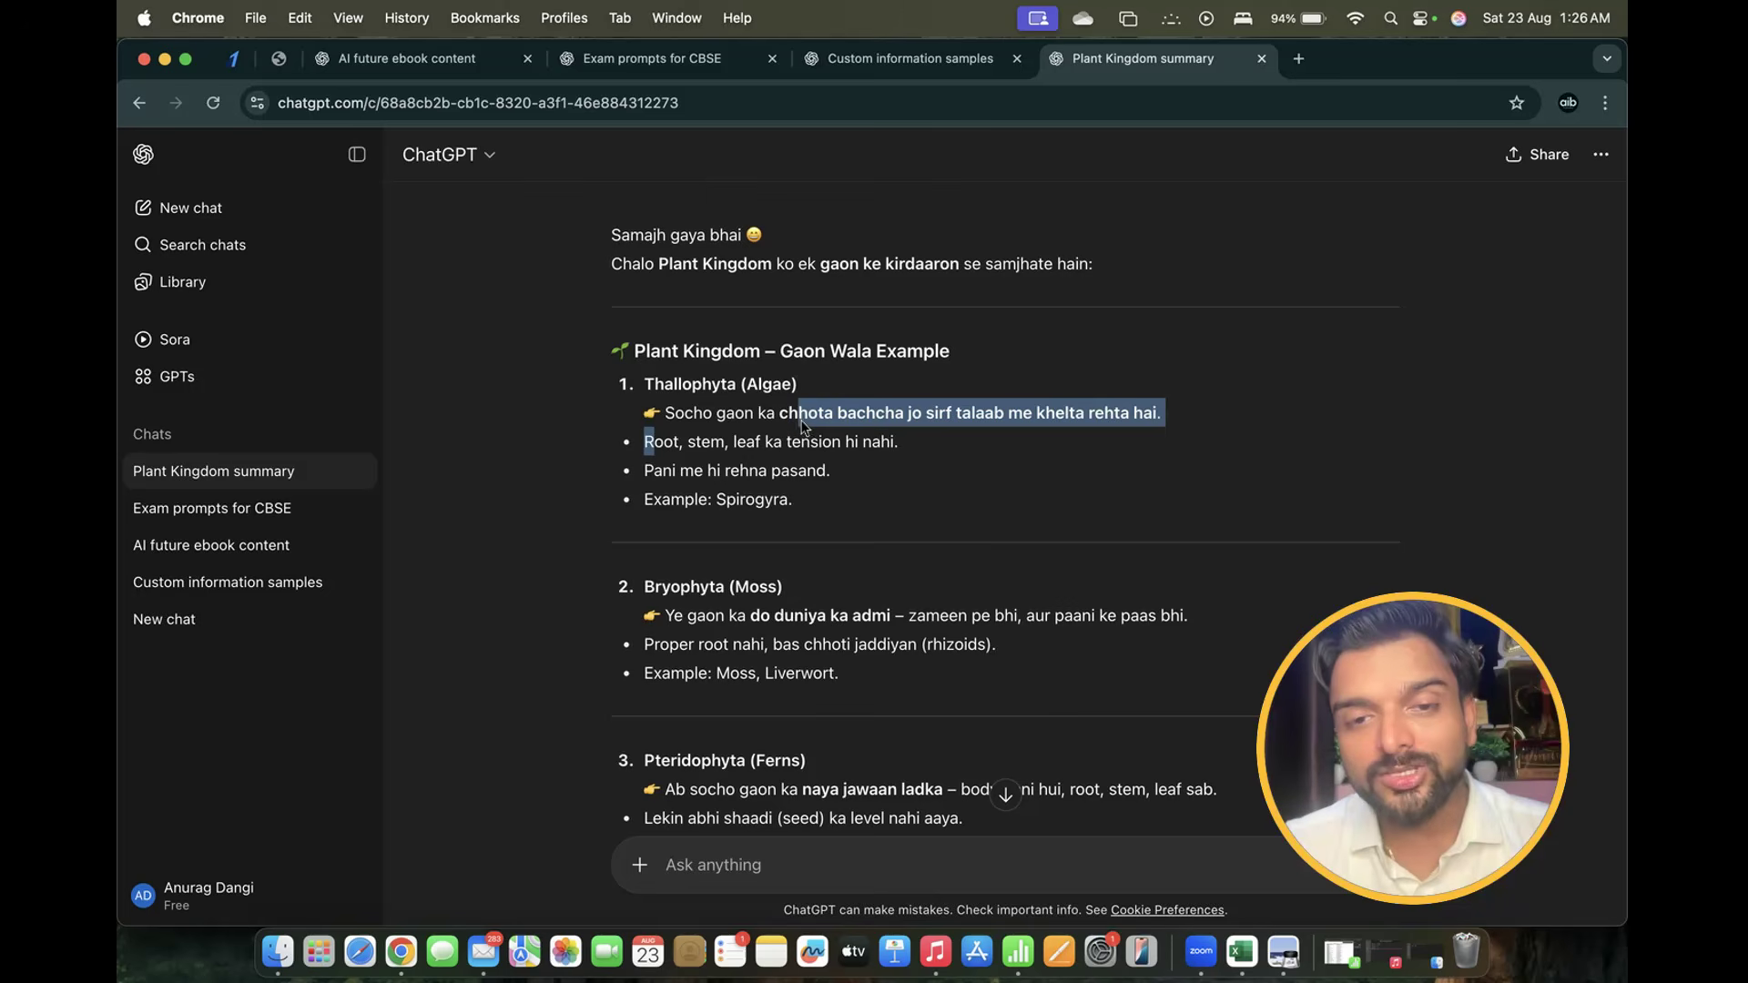
pyautogui.click(804, 426)
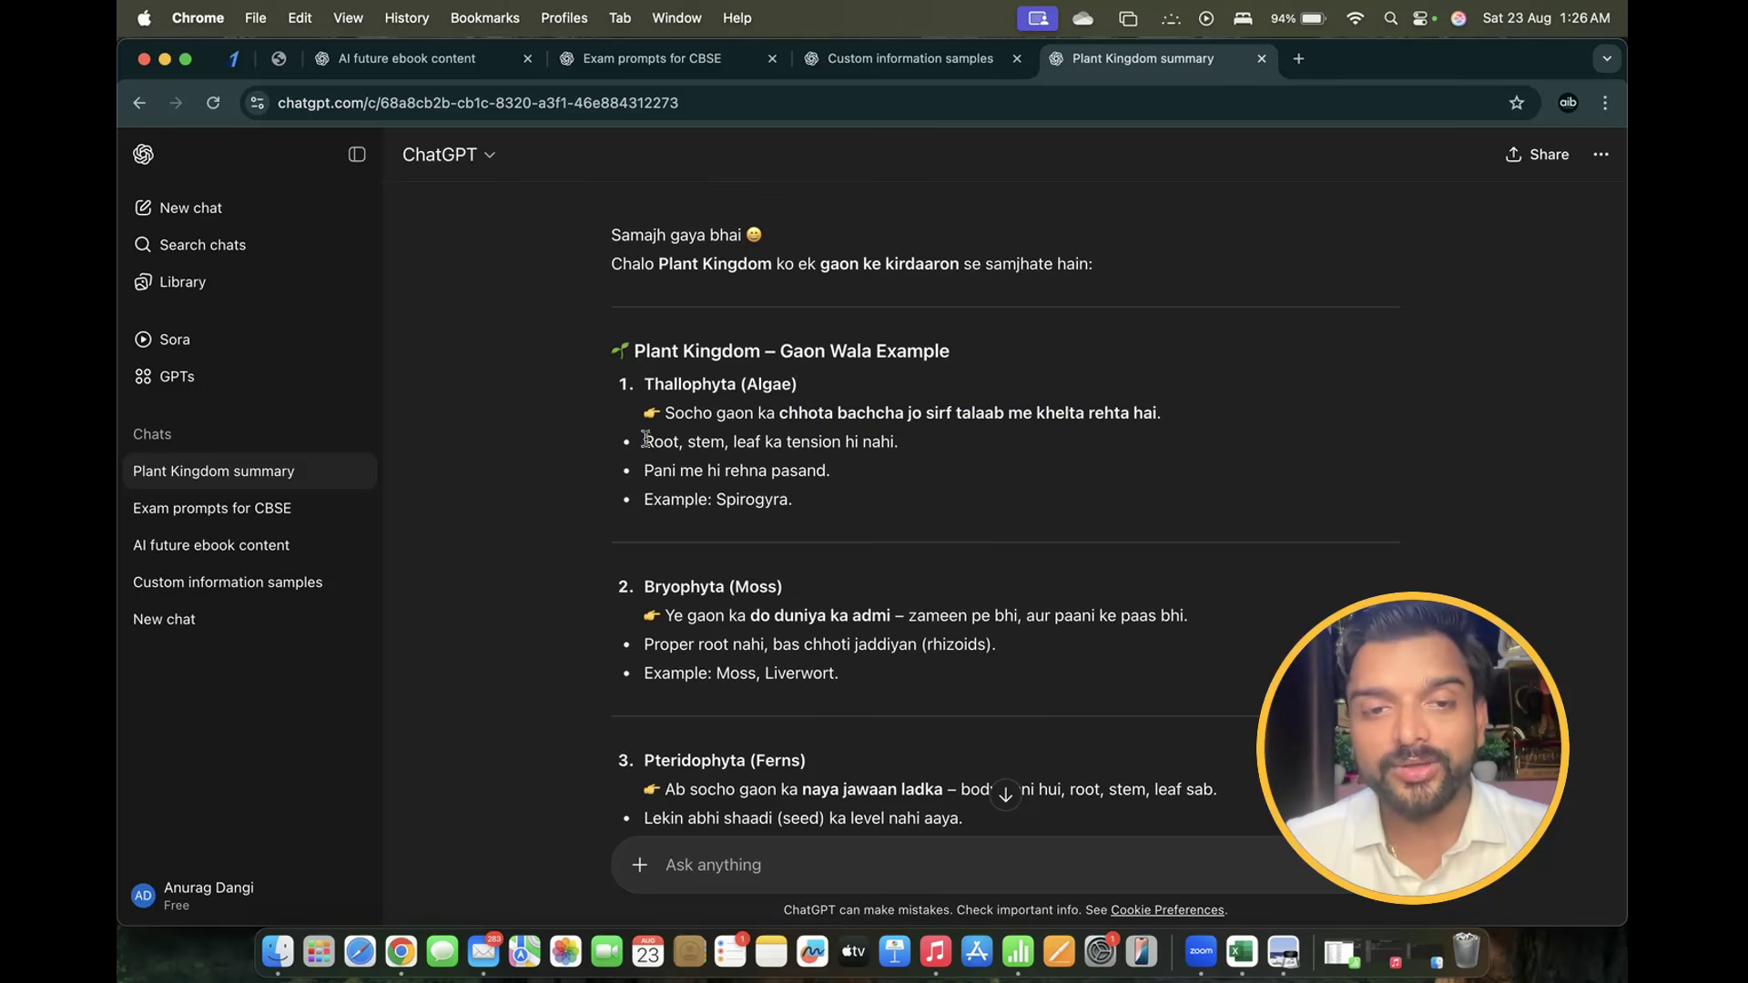
pyautogui.moveTo(646, 440); pyautogui.dragTo(913, 450)
pyautogui.moveTo(645, 474); pyautogui.dragTo(876, 482)
pyautogui.moveTo(644, 501); pyautogui.dragTo(808, 503)
# Scroll back and forth through the rest of the Gaon Wala reply's village-character comparisons
pyautogui.scroll(-2, 652, 463)
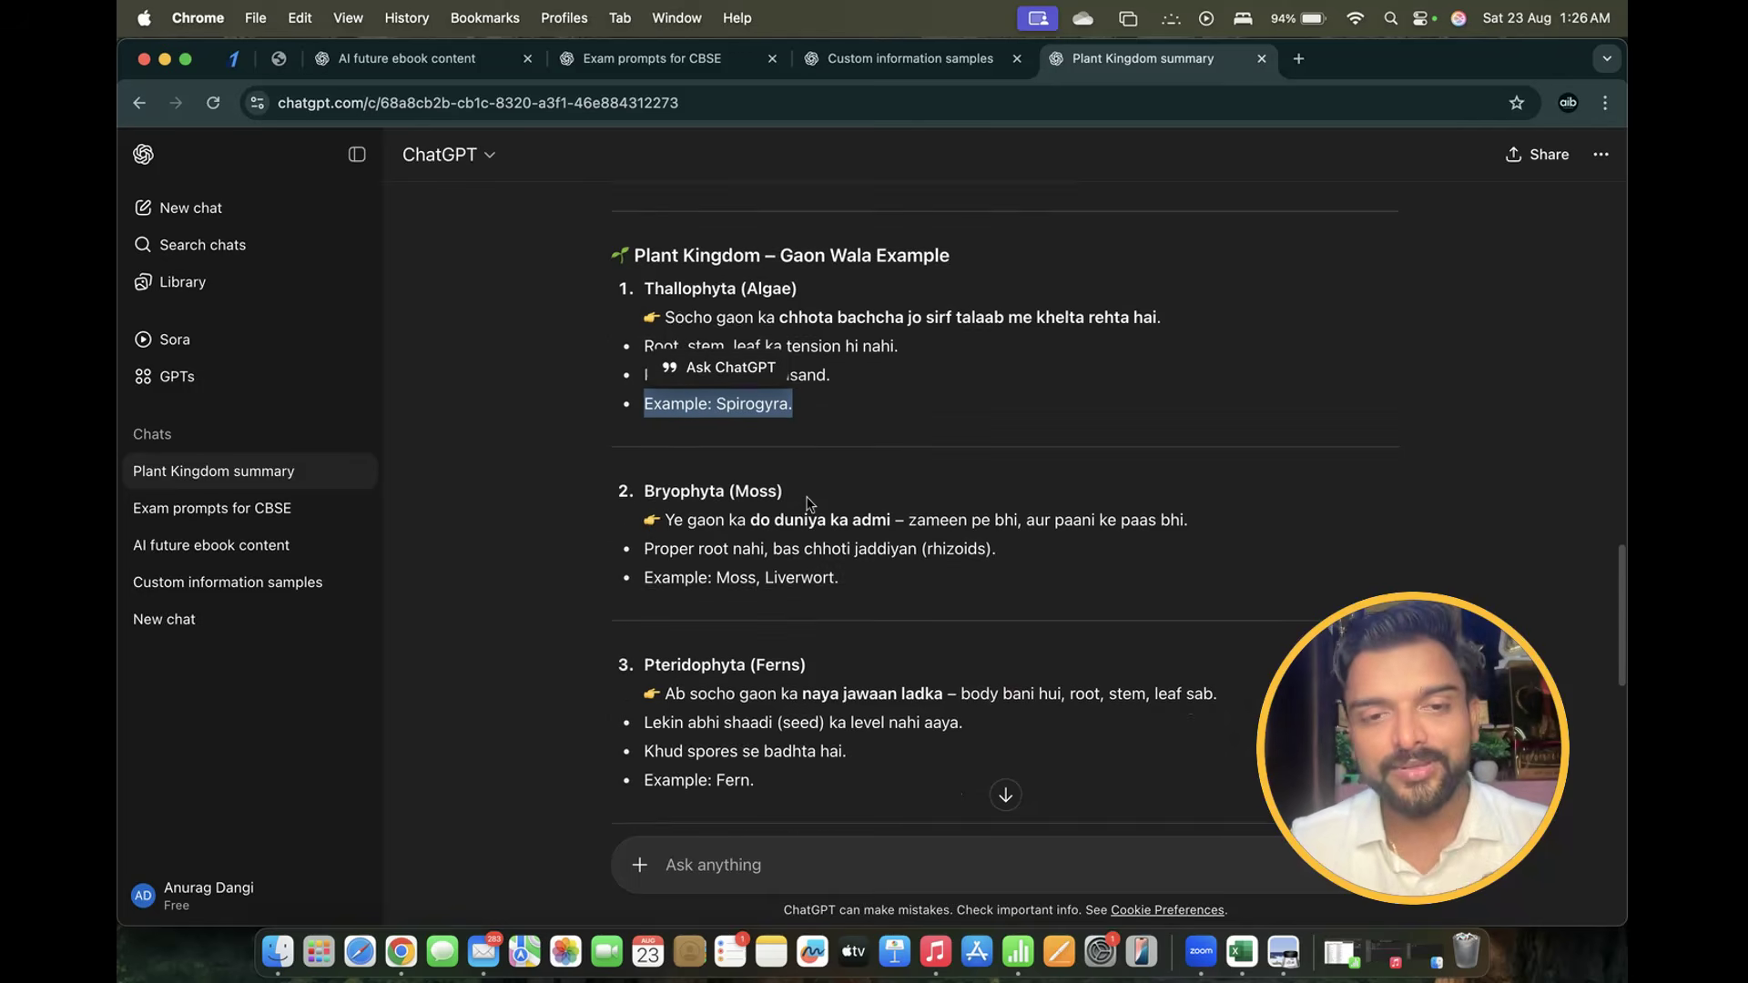
pyautogui.moveTo(652, 463); pyautogui.dragTo(782, 463)
pyautogui.scroll(7, 782, 462)
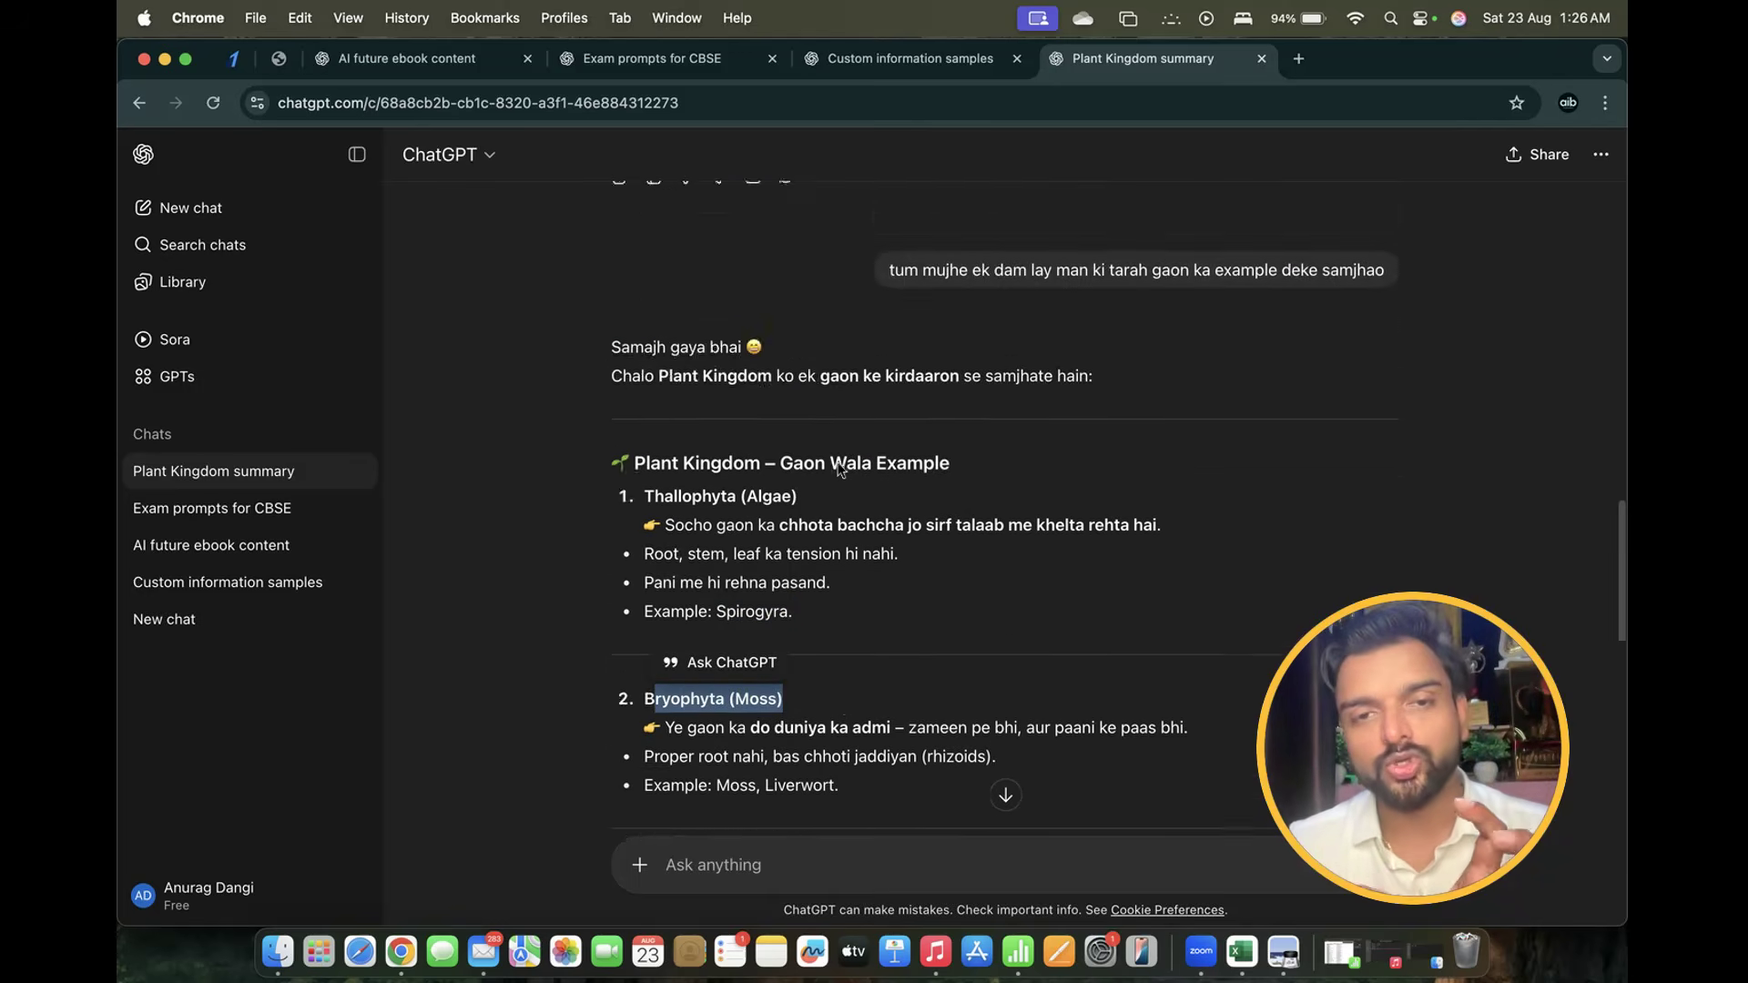
pyautogui.scroll(-8, 839, 470)
pyautogui.scroll(-10, 838, 470)
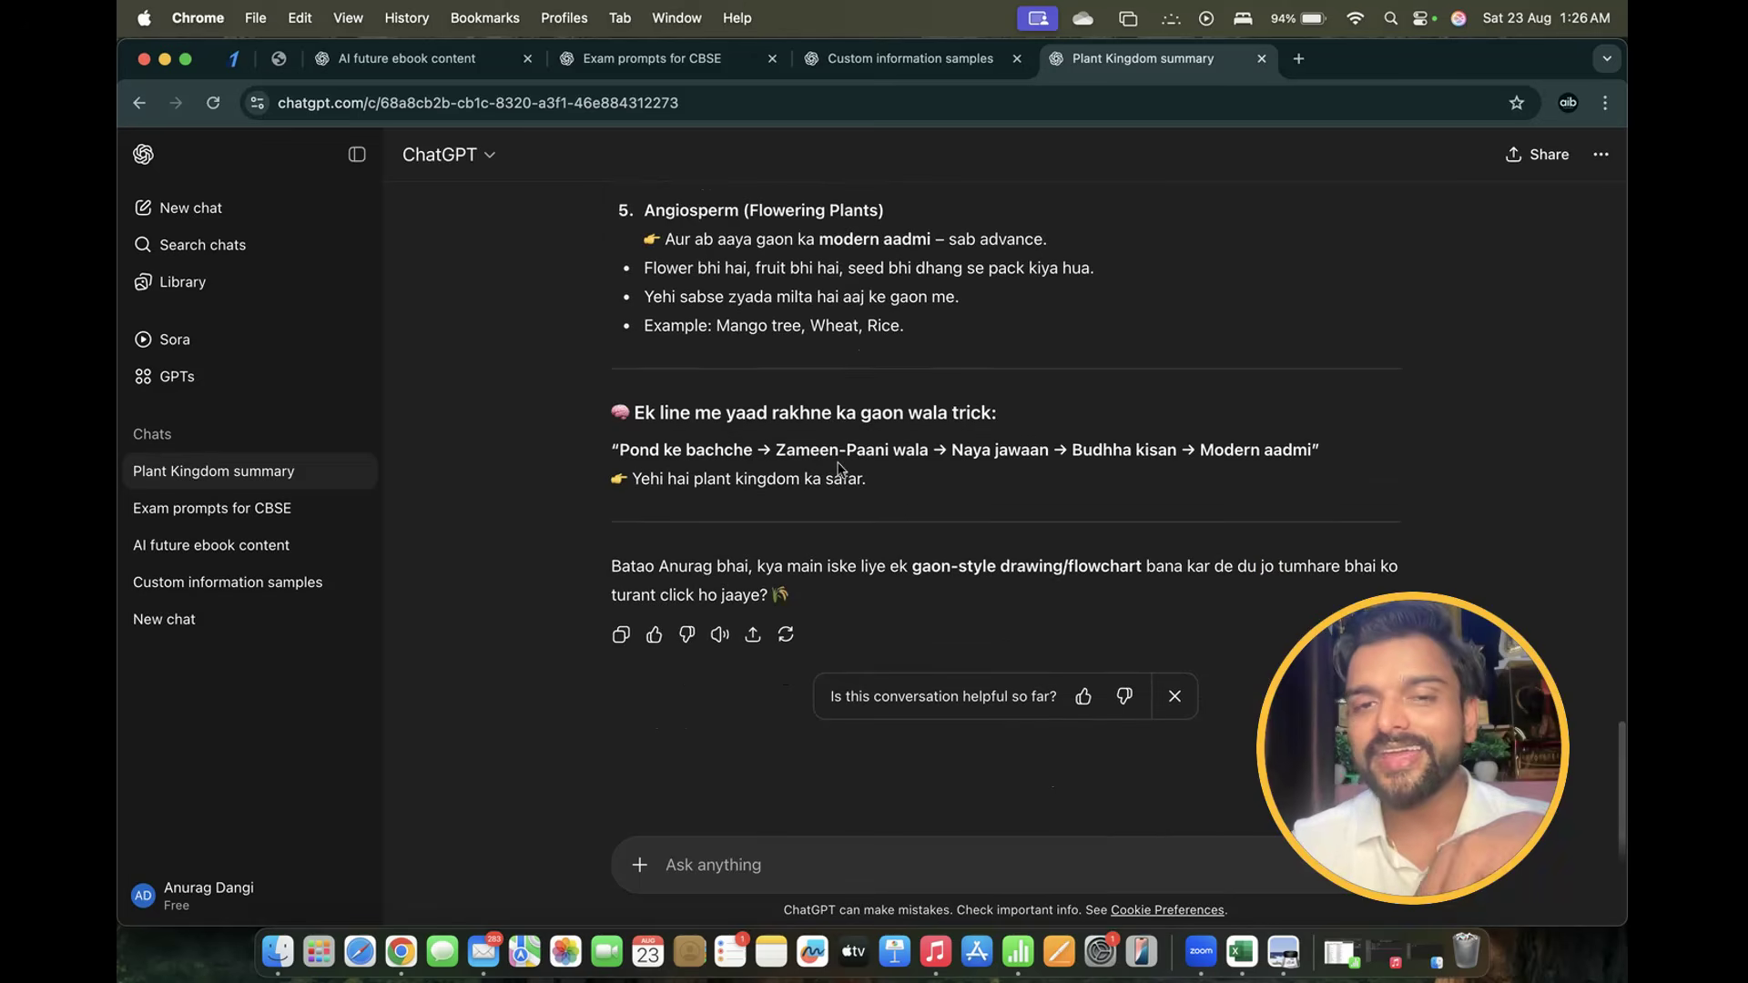
pyautogui.scroll(6, 838, 469)
pyautogui.scroll(3, 839, 469)
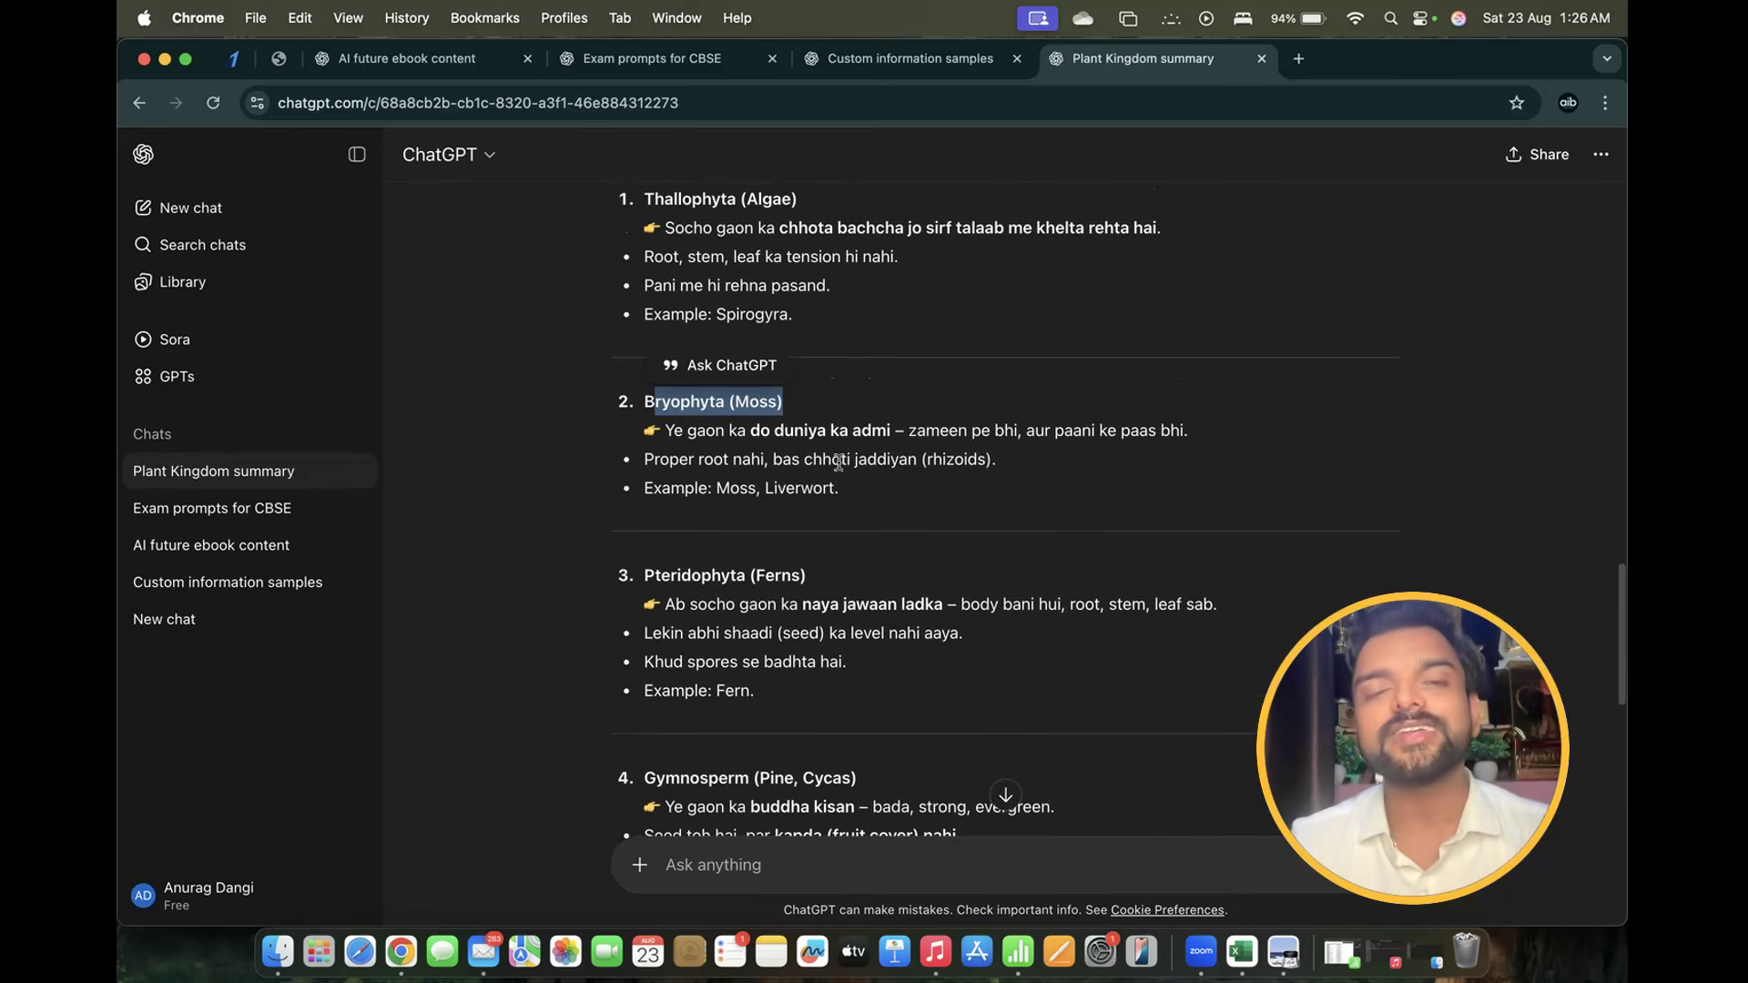
pyautogui.scroll(1, 874, 375)
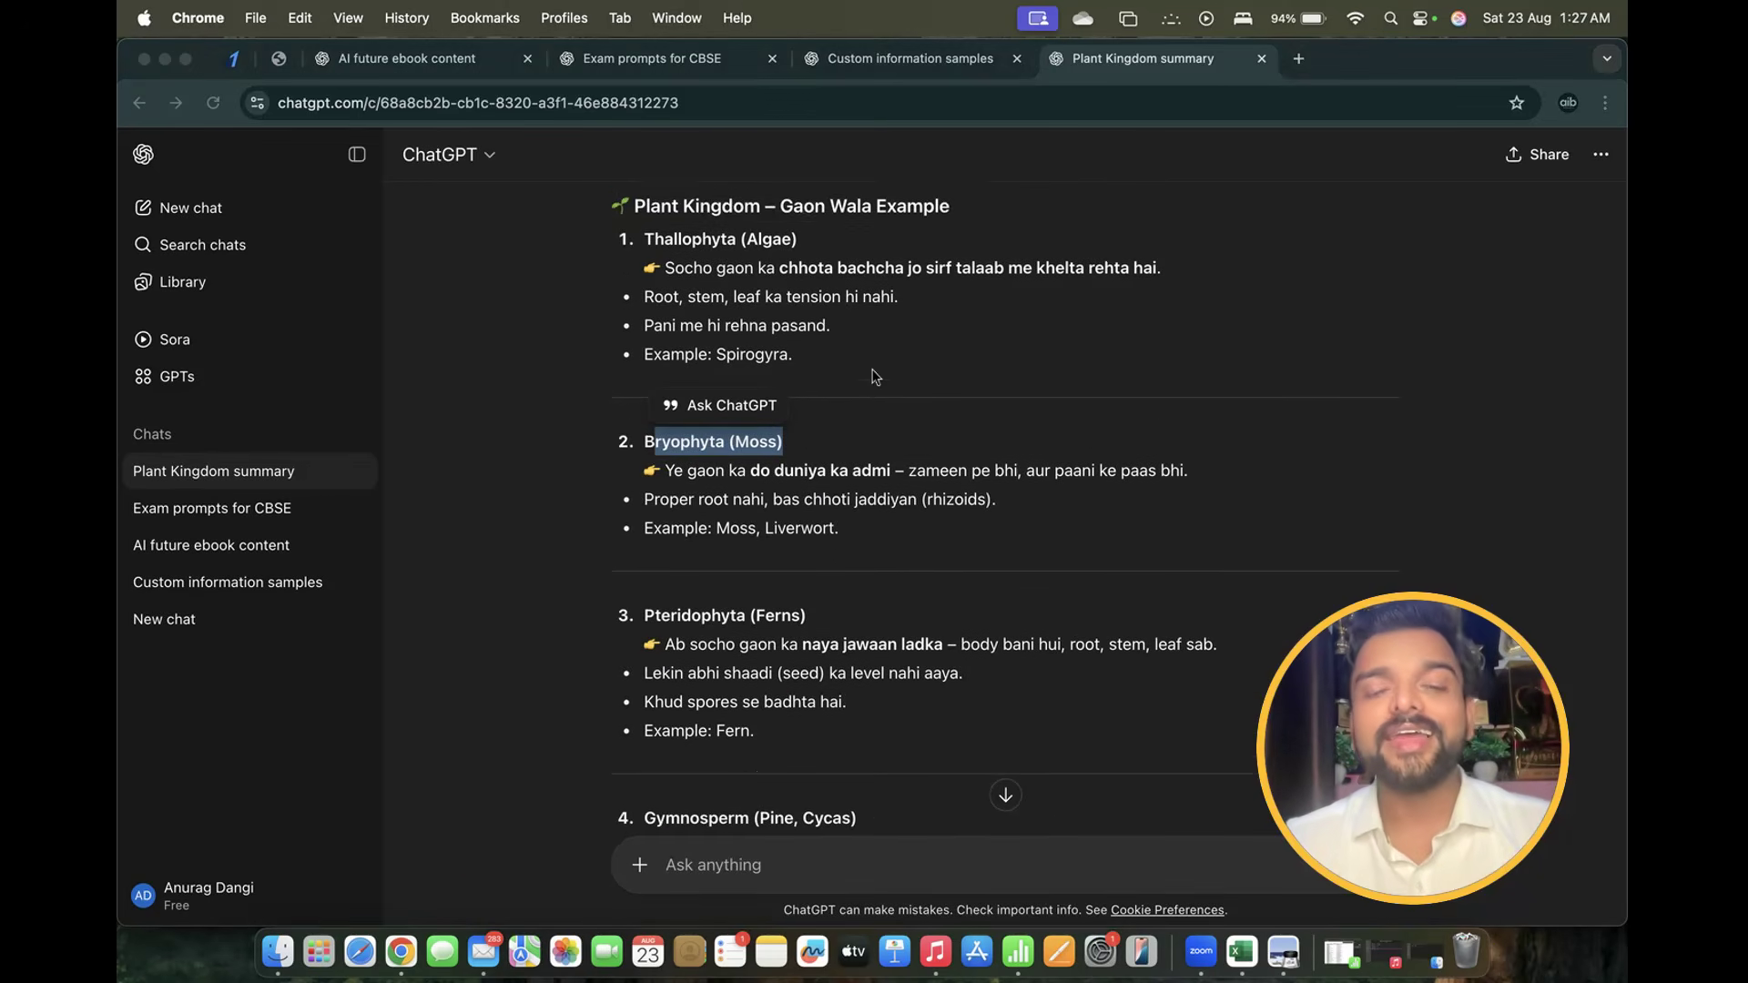
pyautogui.scroll(-10, 874, 375)
pyautogui.scroll(2, 874, 375)
pyautogui.scroll(15, 872, 375)
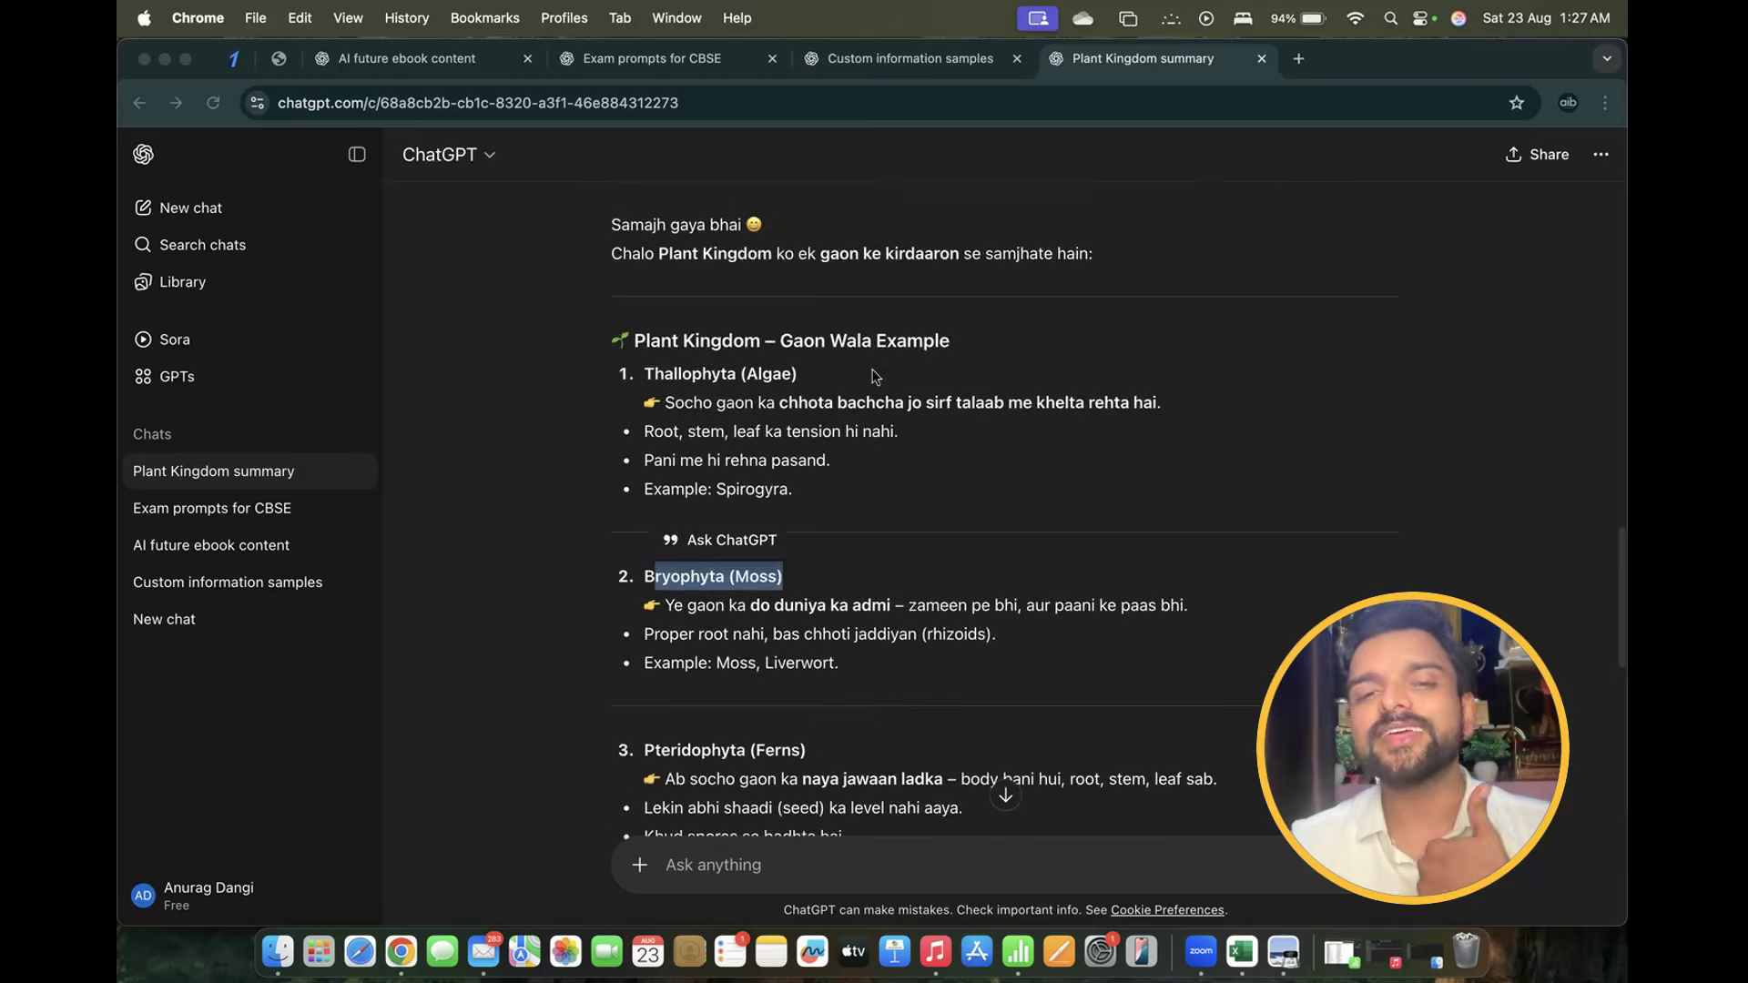
pyautogui.scroll(-10, 872, 367)
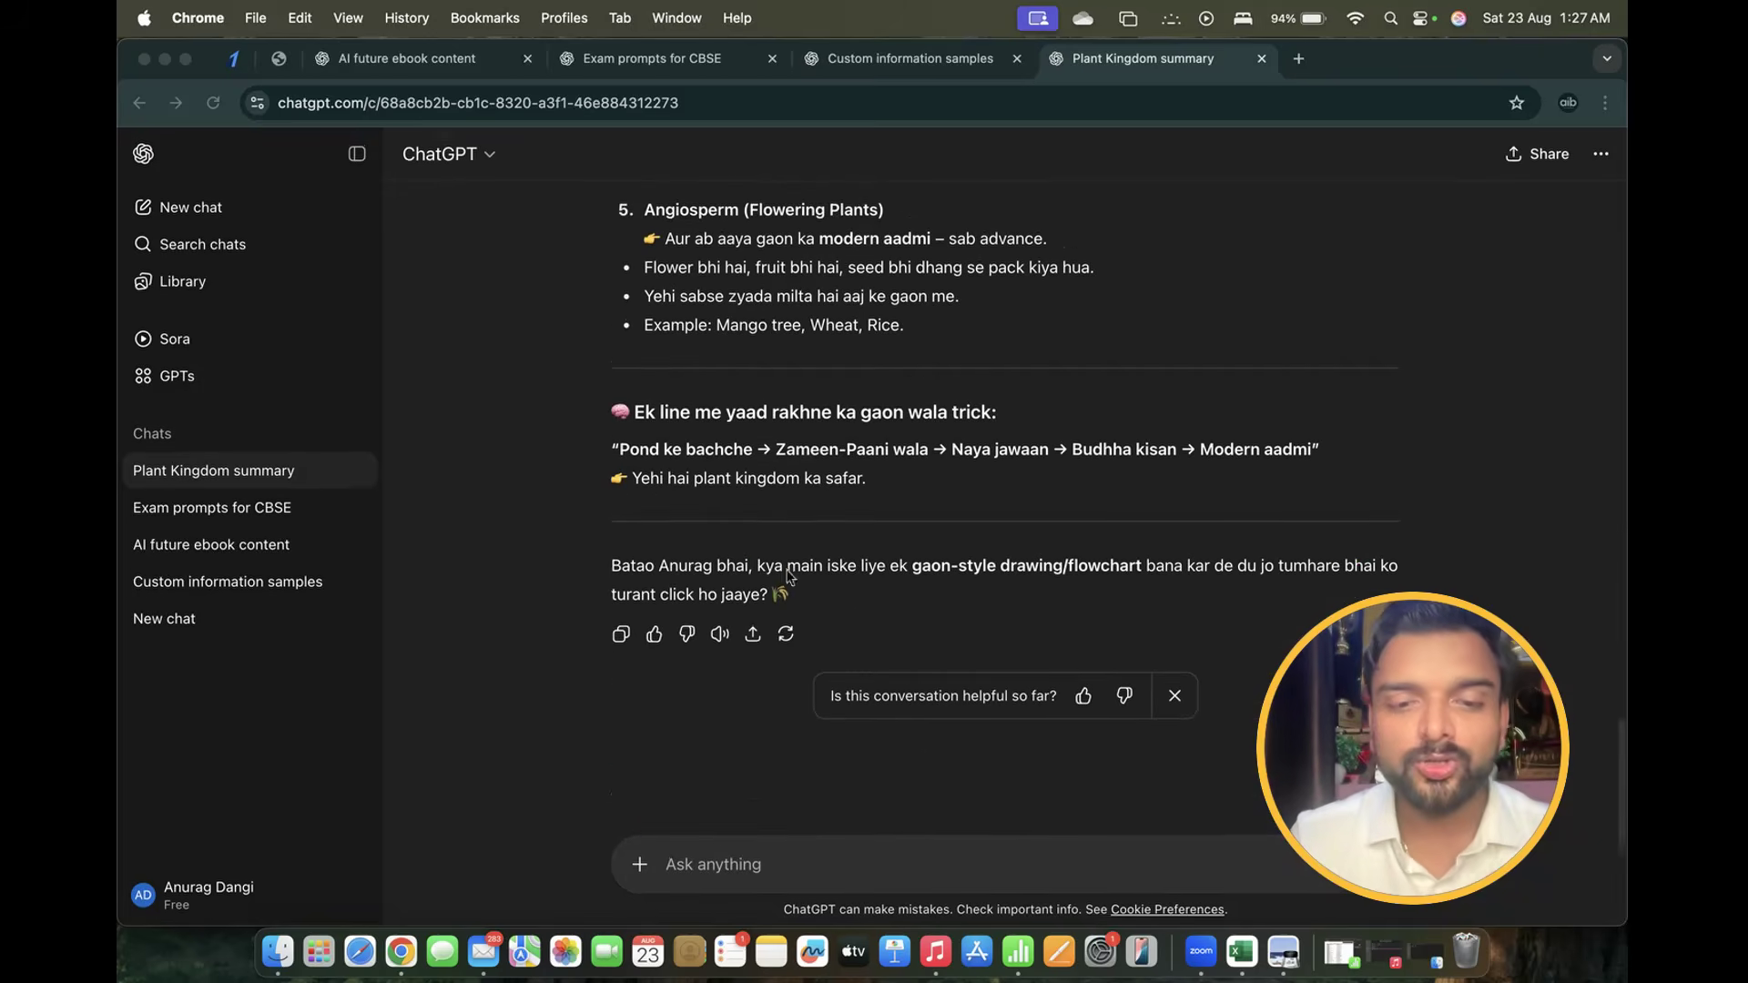
pyautogui.click(718, 861)
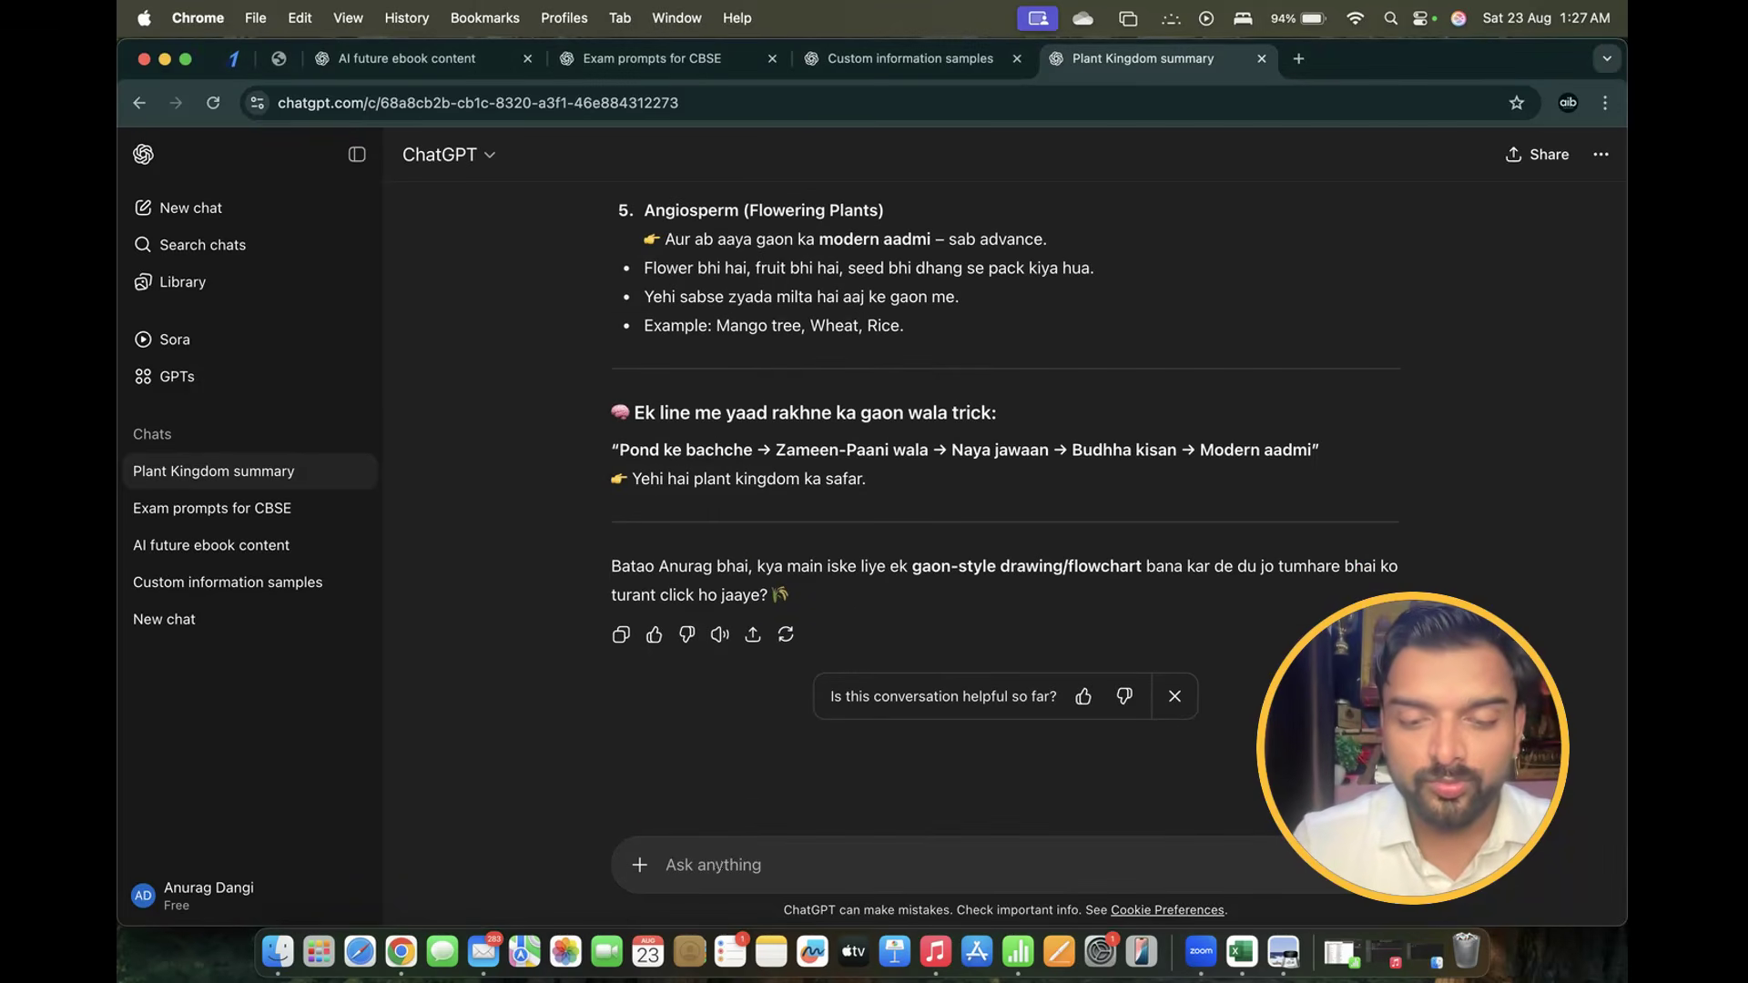
# Send 'tum mujhe ek dam pure hindi me sabkuchh samjhao ek dost ki tarah' to ChatGPT
pyautogui.write('tum mujhe')
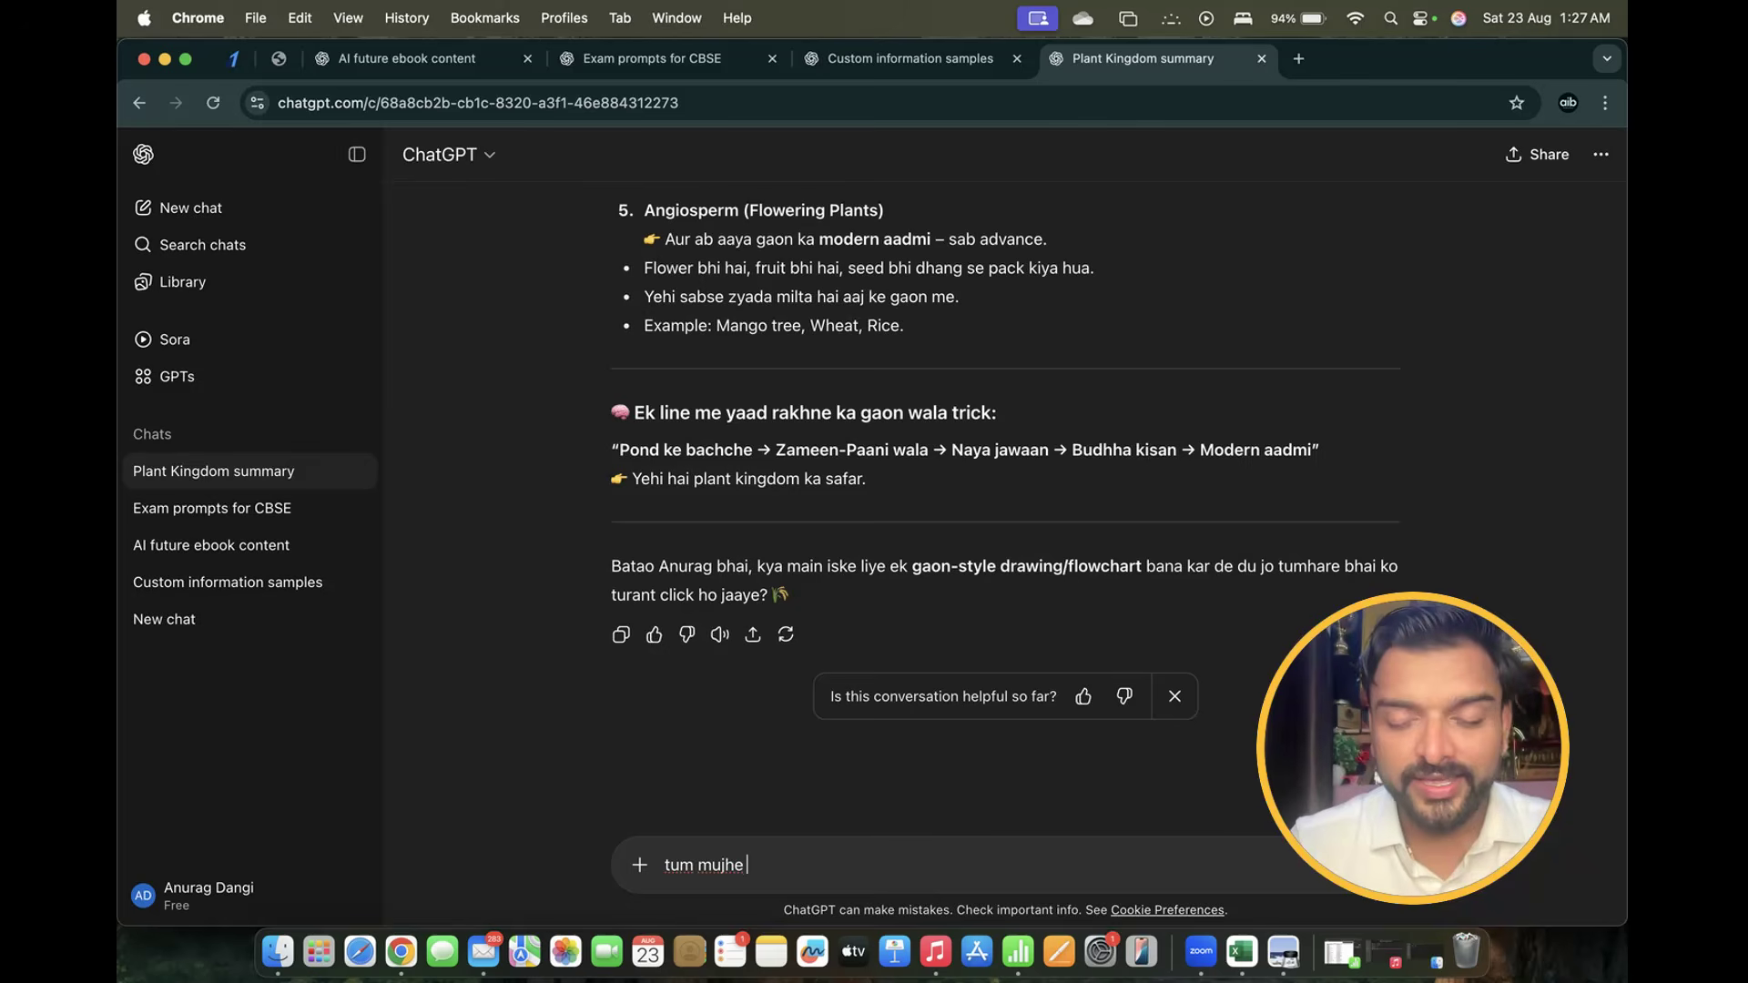
pyautogui.write(' ek dam pure')
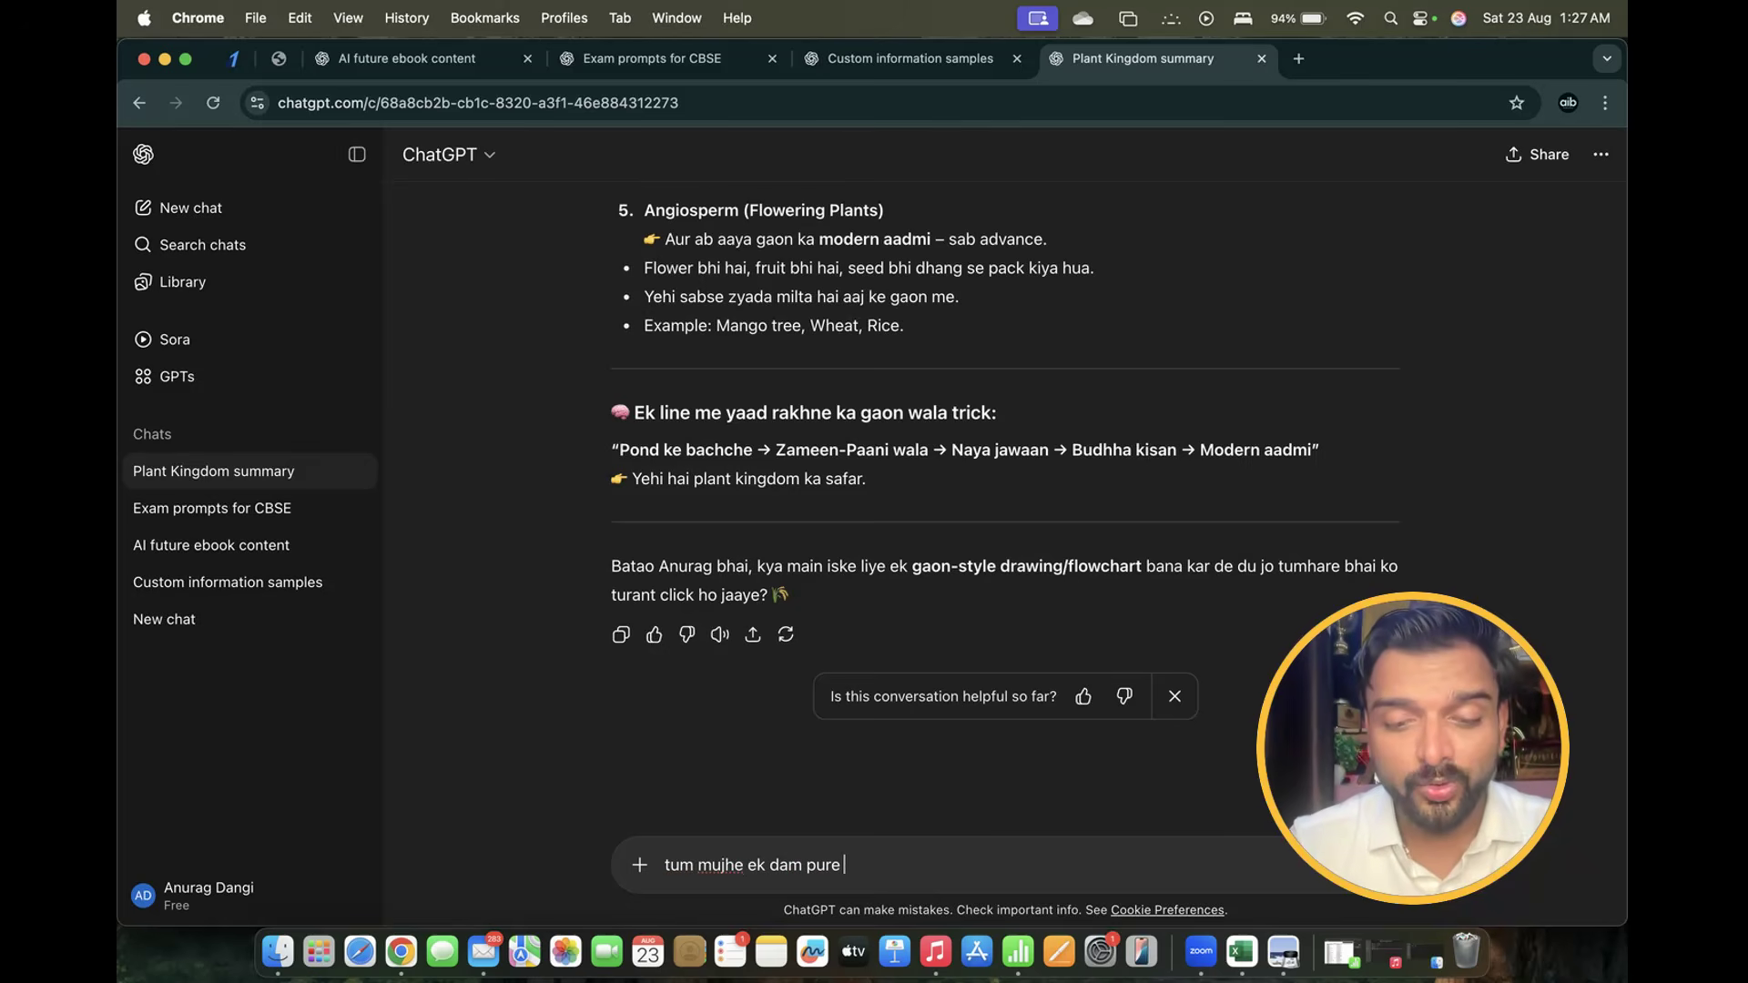
pyautogui.write(' hindi me sab')
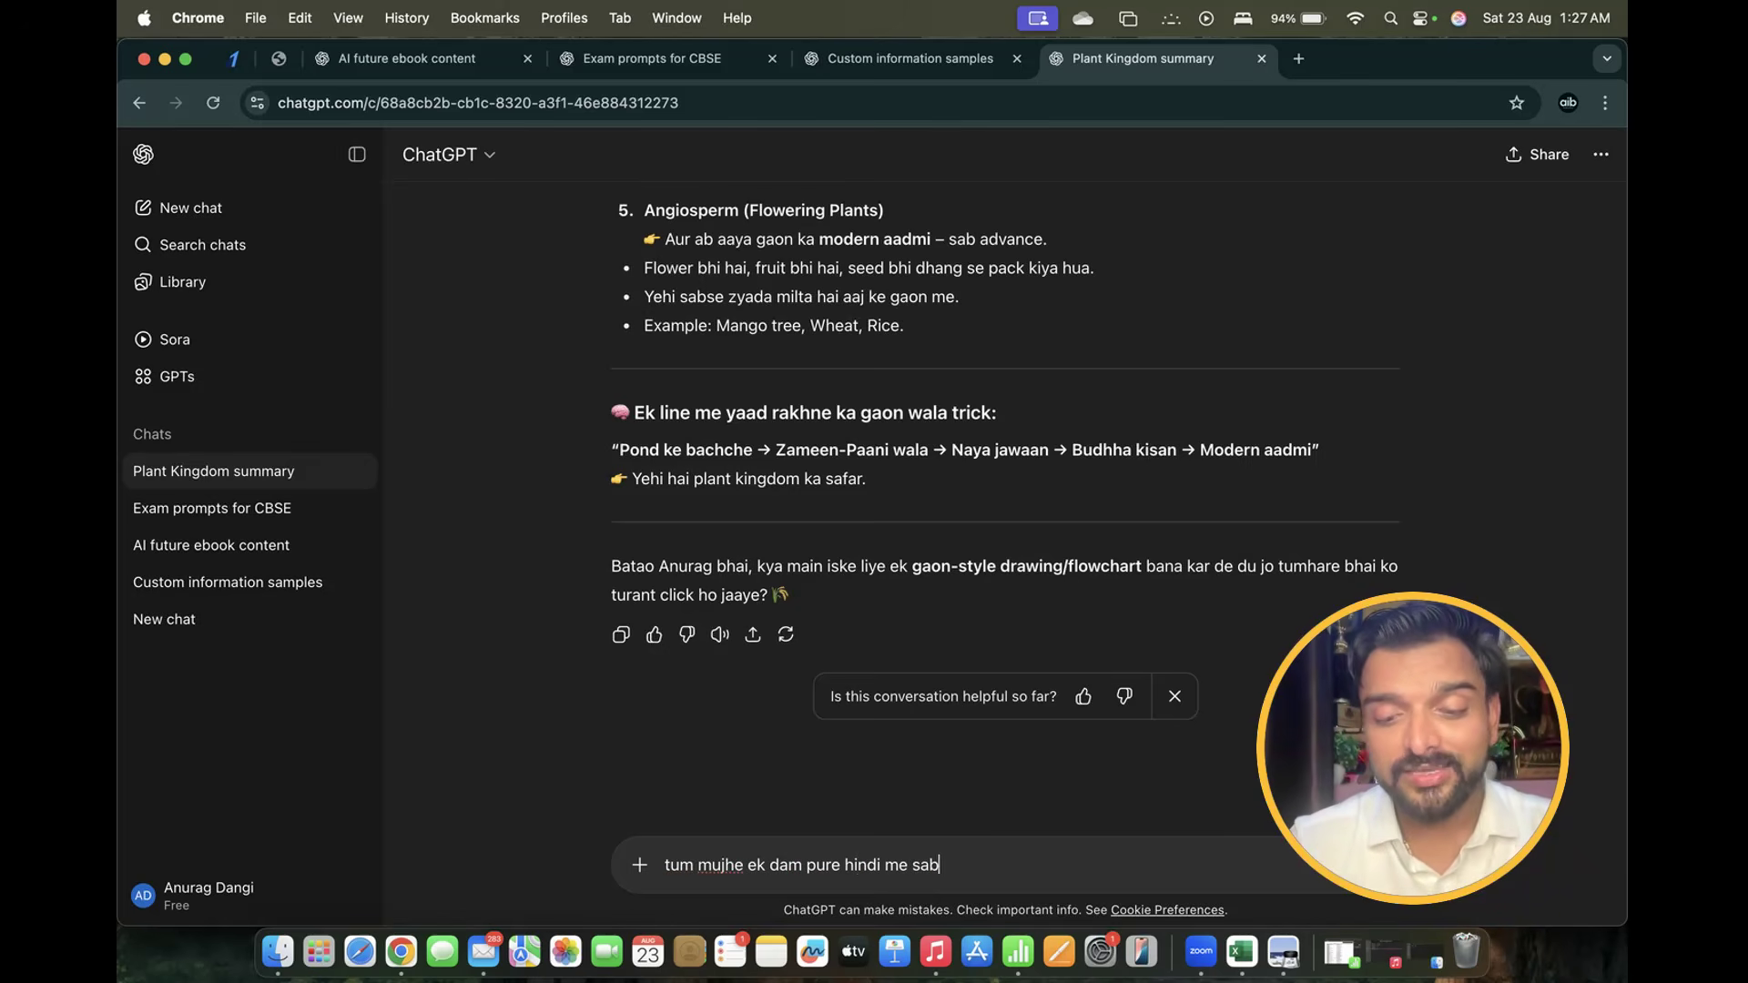
pyautogui.write('kuchh samjhao ek dost')
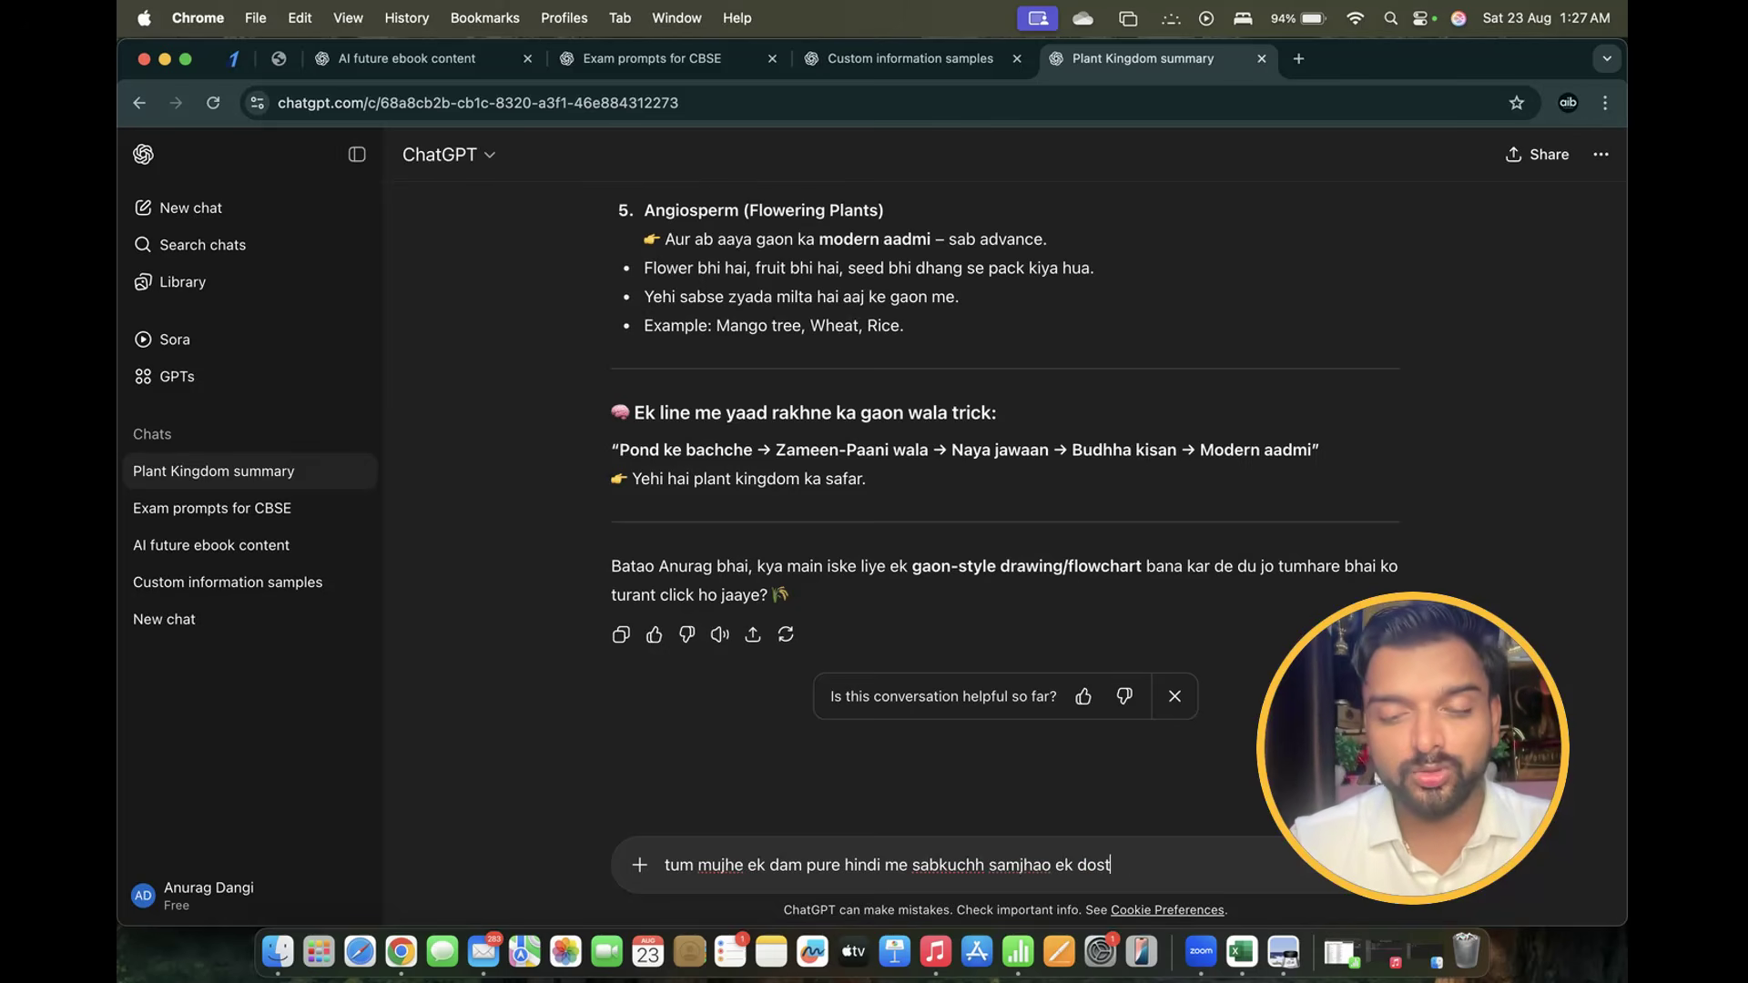
pyautogui.write(' ki tarah')
pyautogui.press('Return')
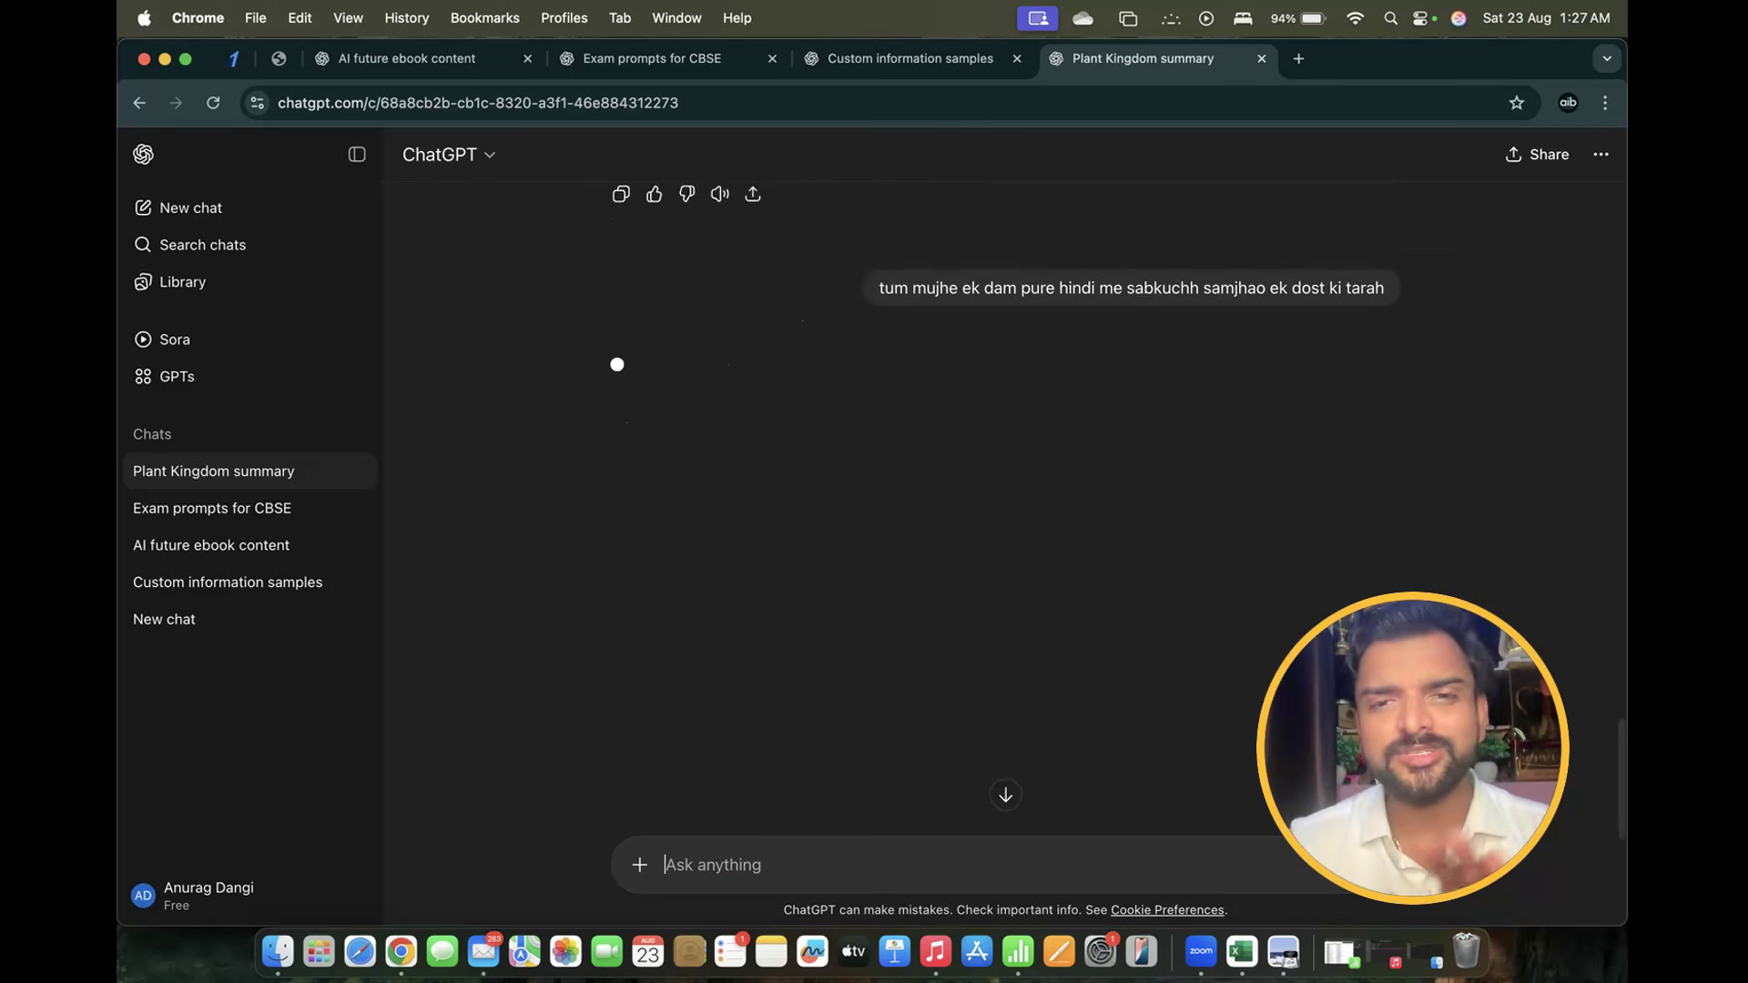
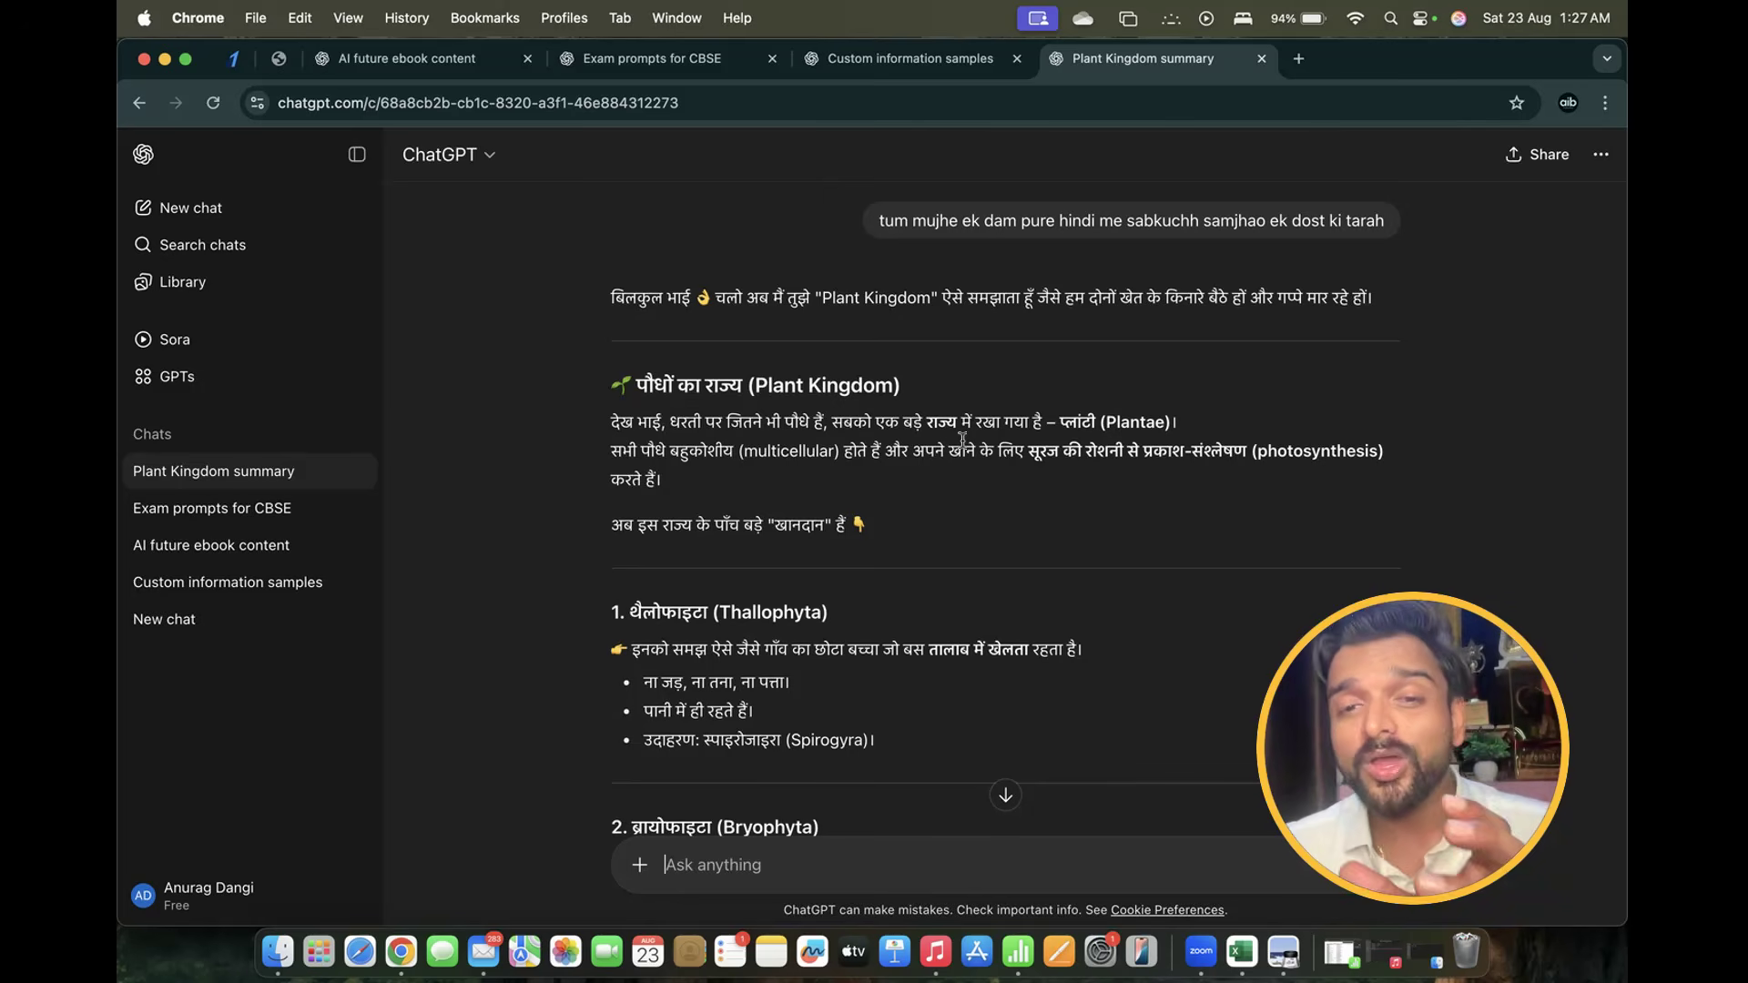
# Highlight the Plantae and multicellular-plants lines and the line introducing the five groups
pyautogui.moveTo(1060, 420); pyautogui.dragTo(1313, 420)
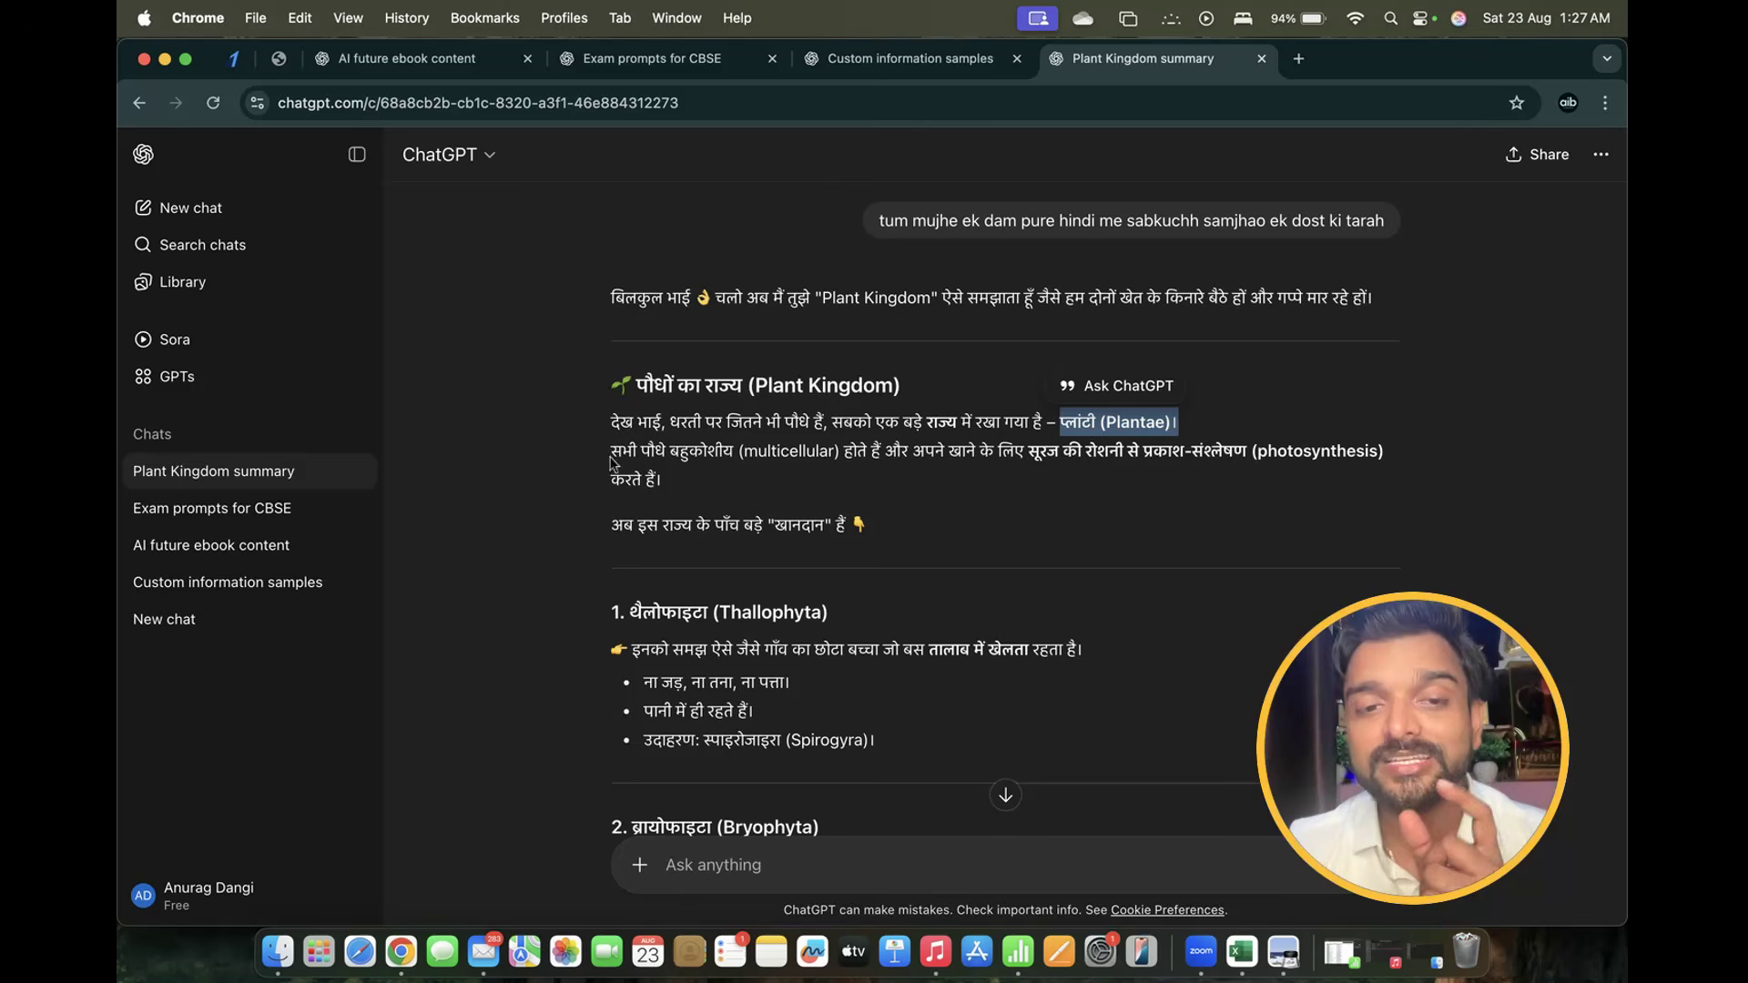
pyautogui.moveTo(610, 452); pyautogui.dragTo(733, 472)
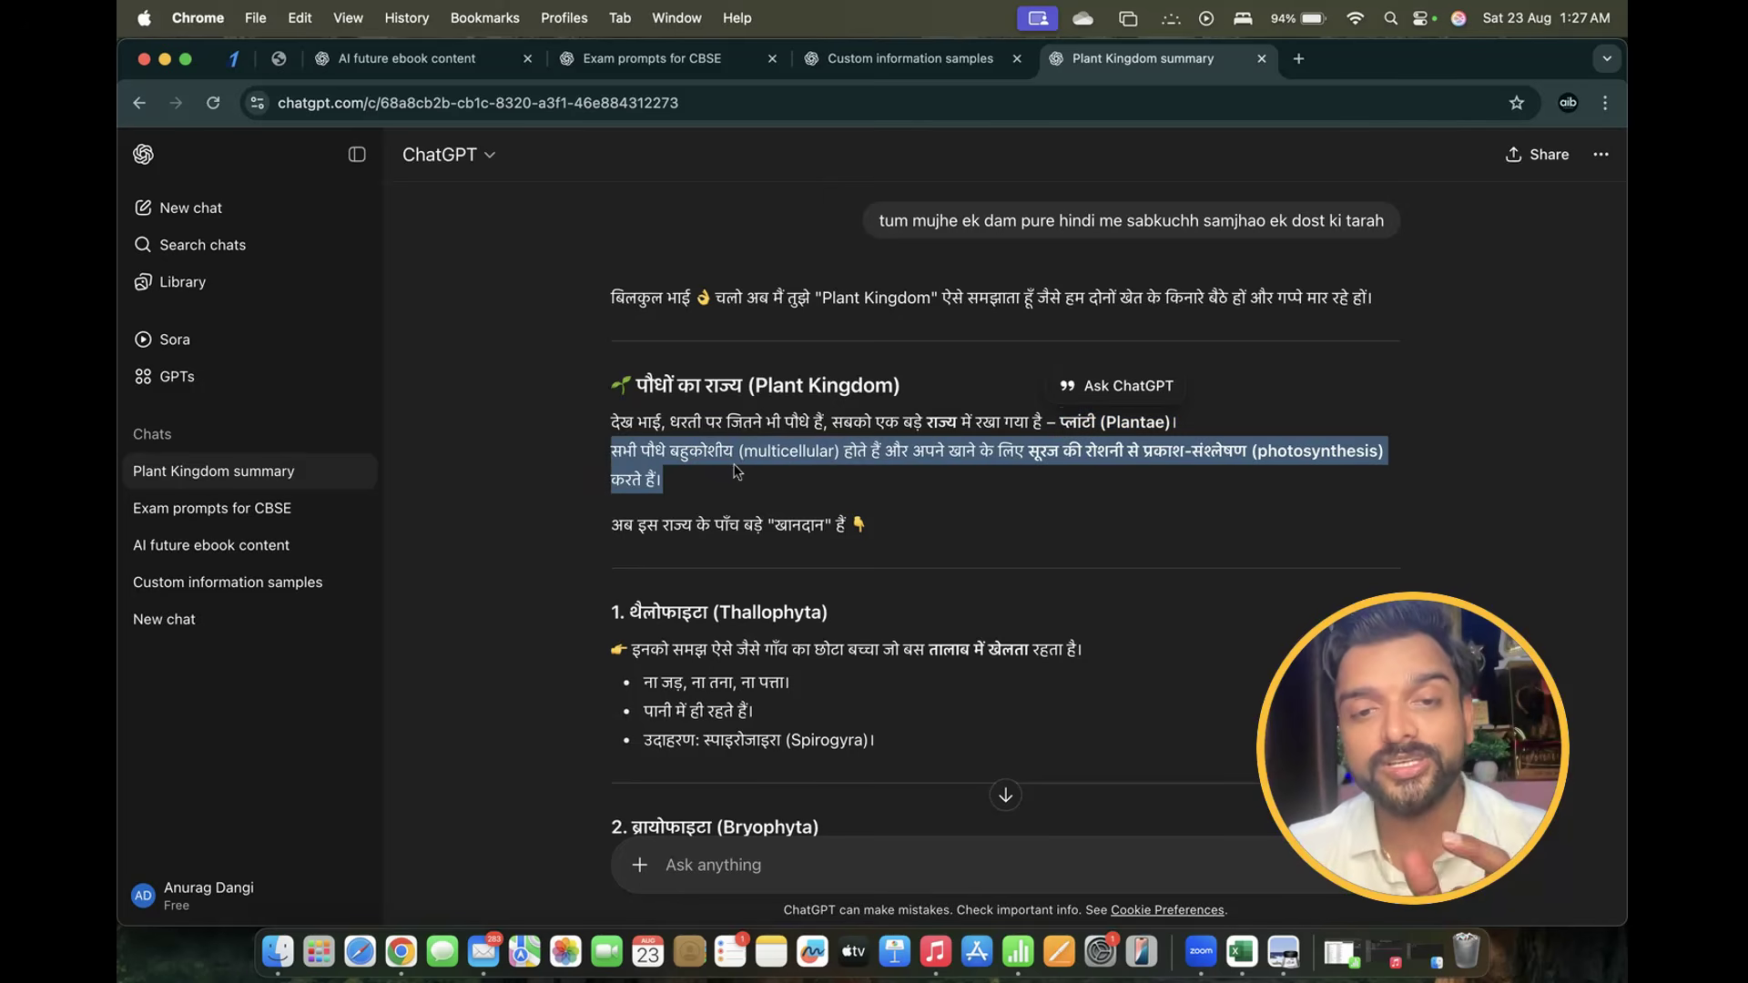
pyautogui.click(736, 471)
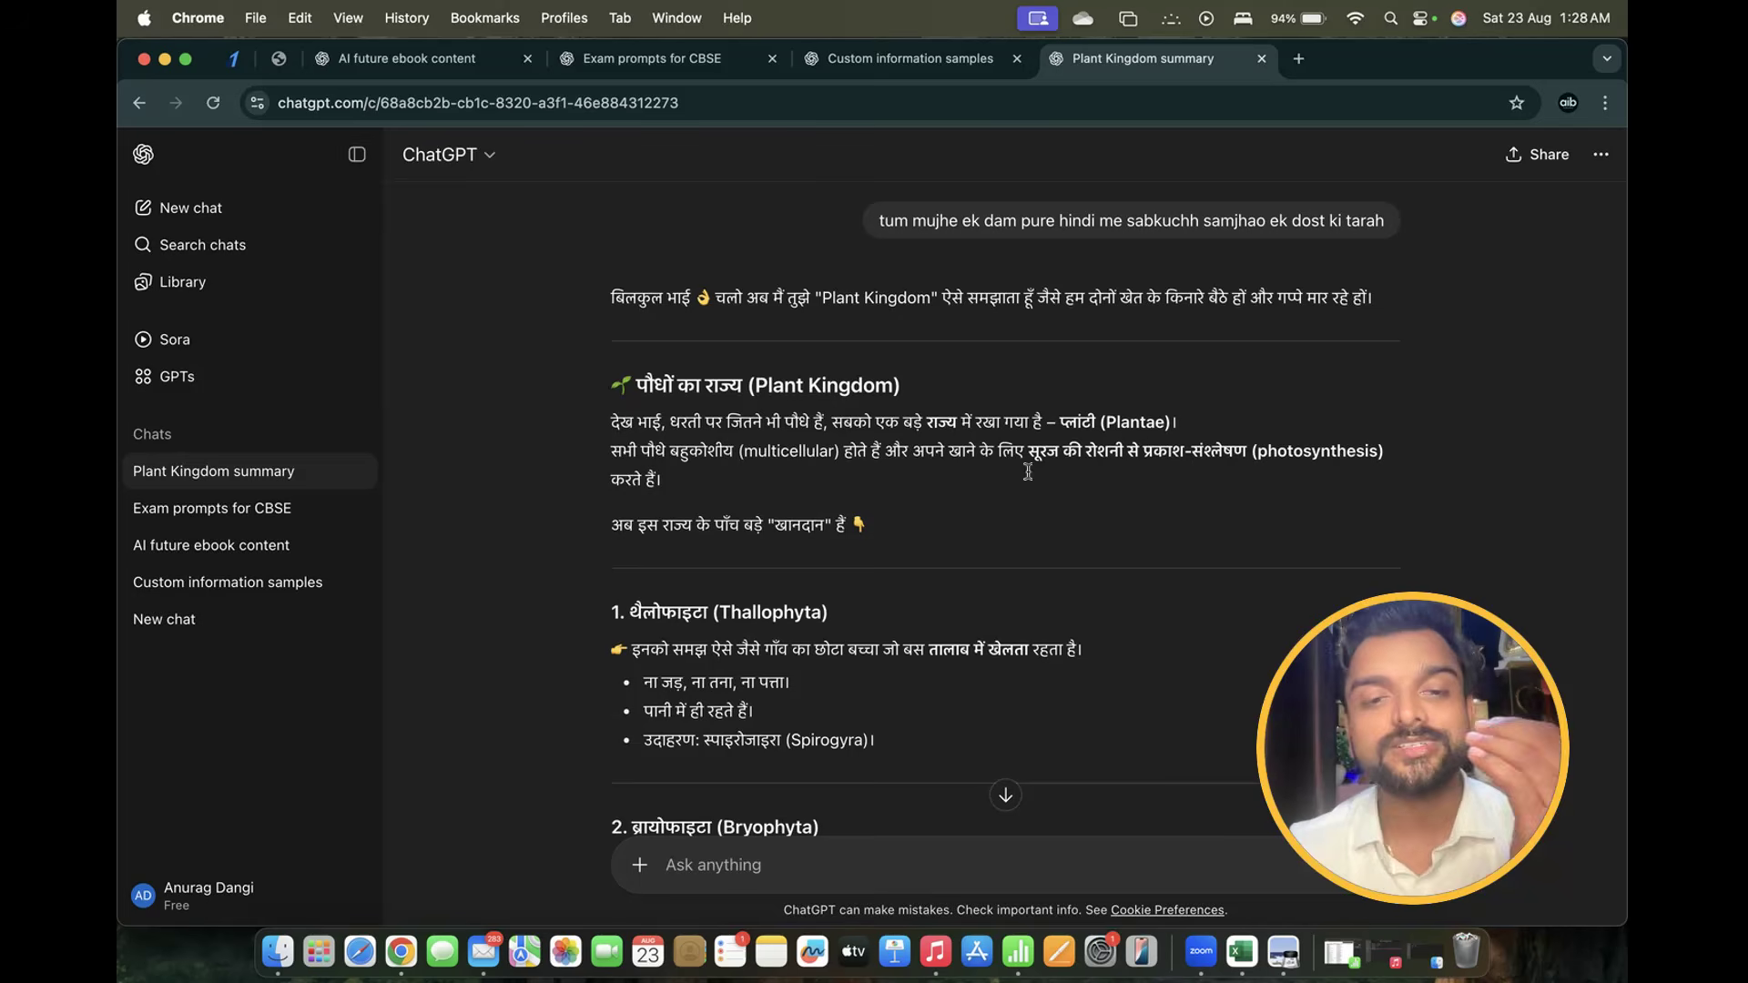
pyautogui.moveTo(616, 525); pyautogui.dragTo(864, 526)
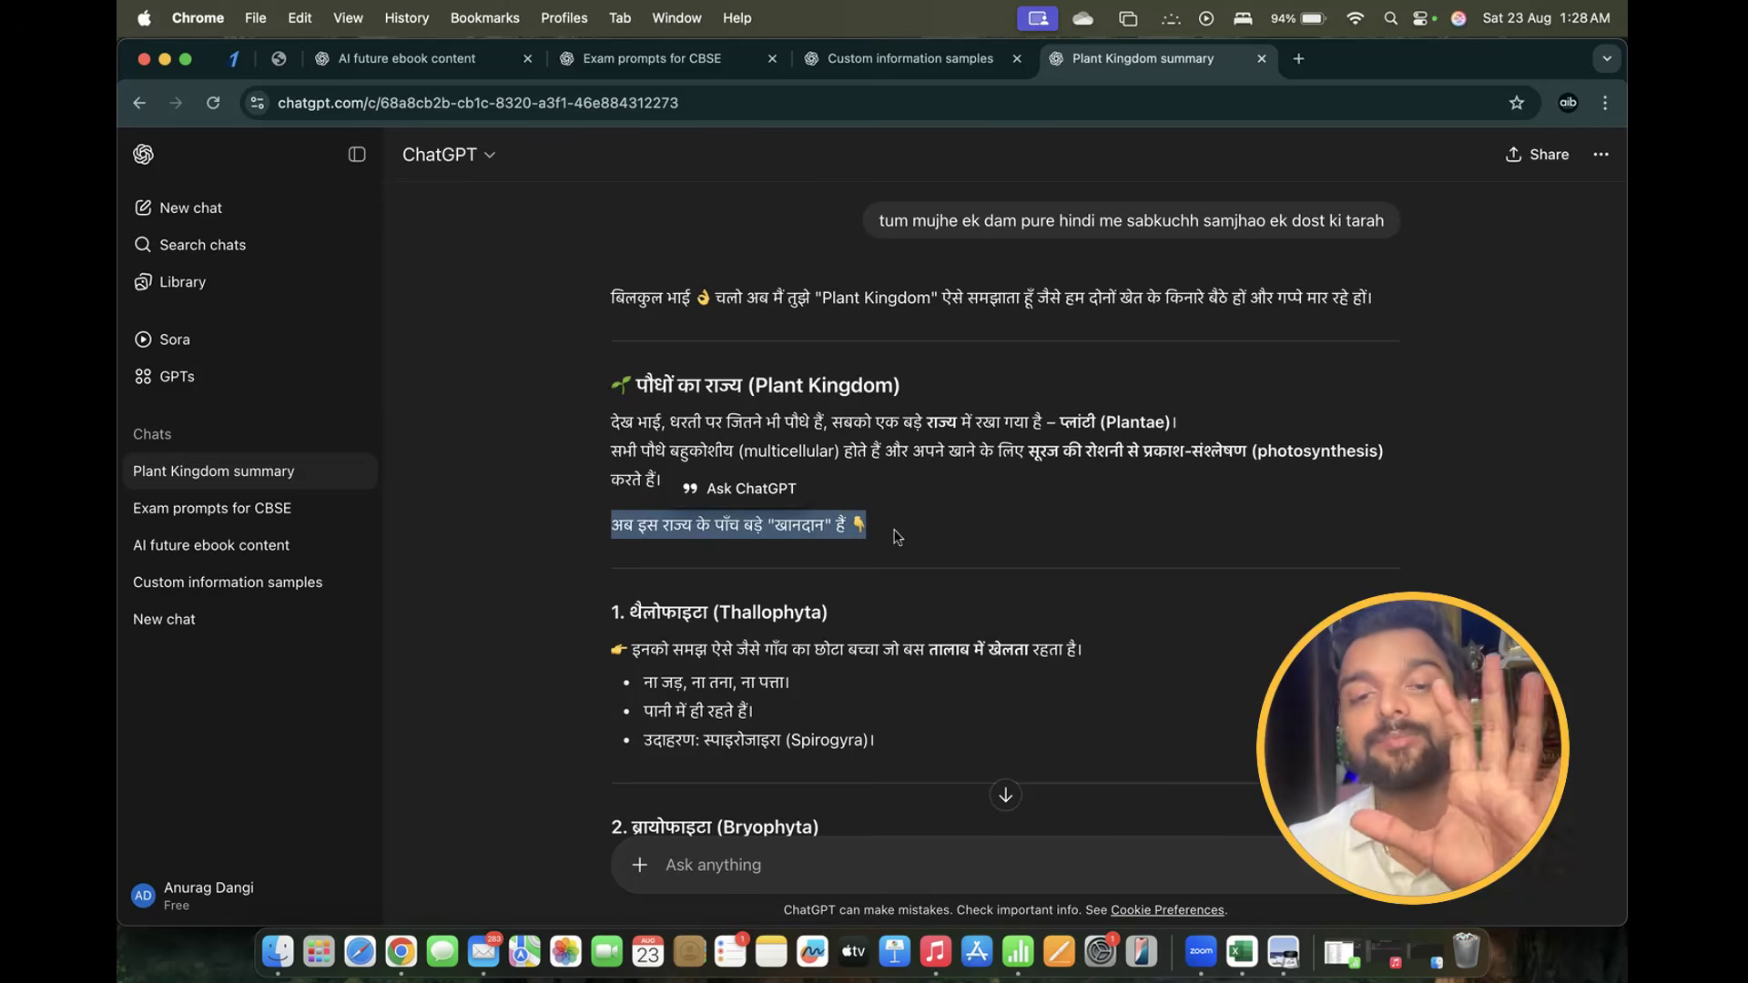
pyautogui.scroll(-5, 896, 537)
pyautogui.click(896, 537)
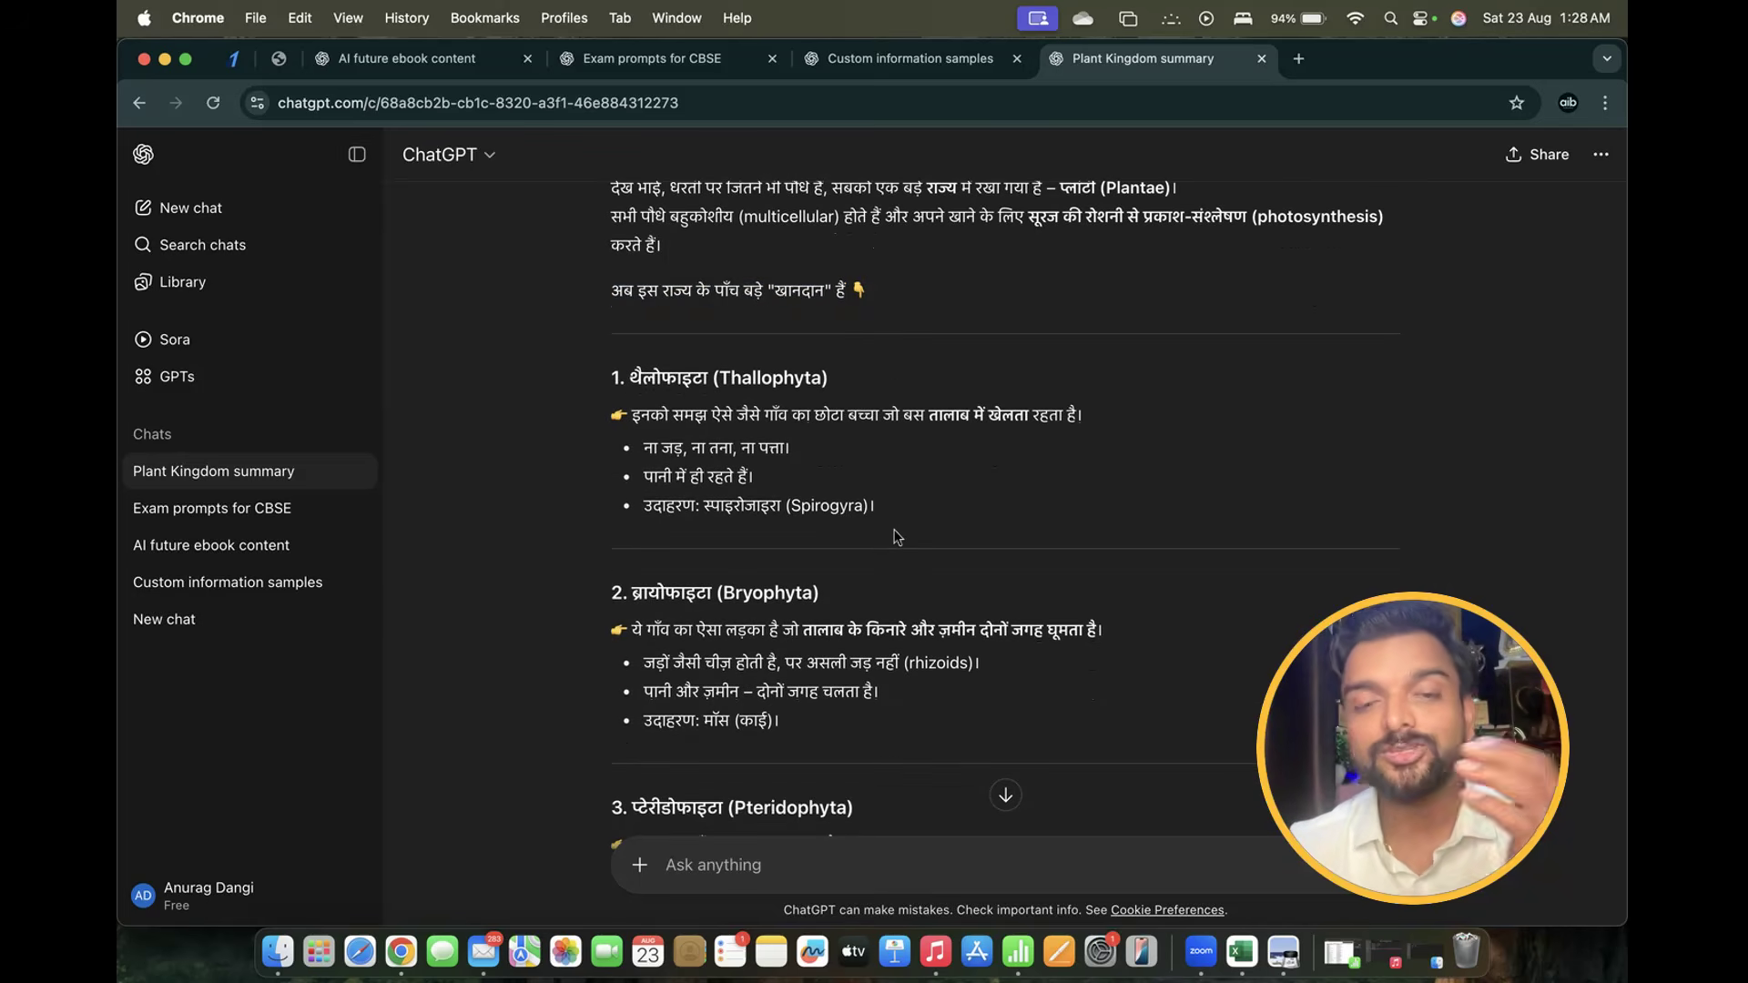
pyautogui.scroll(-1, 896, 537)
# Highlight the Thallophyta description, the Spirogyra example and the Bryophyta description line
pyautogui.moveTo(625, 344); pyautogui.dragTo(1002, 387)
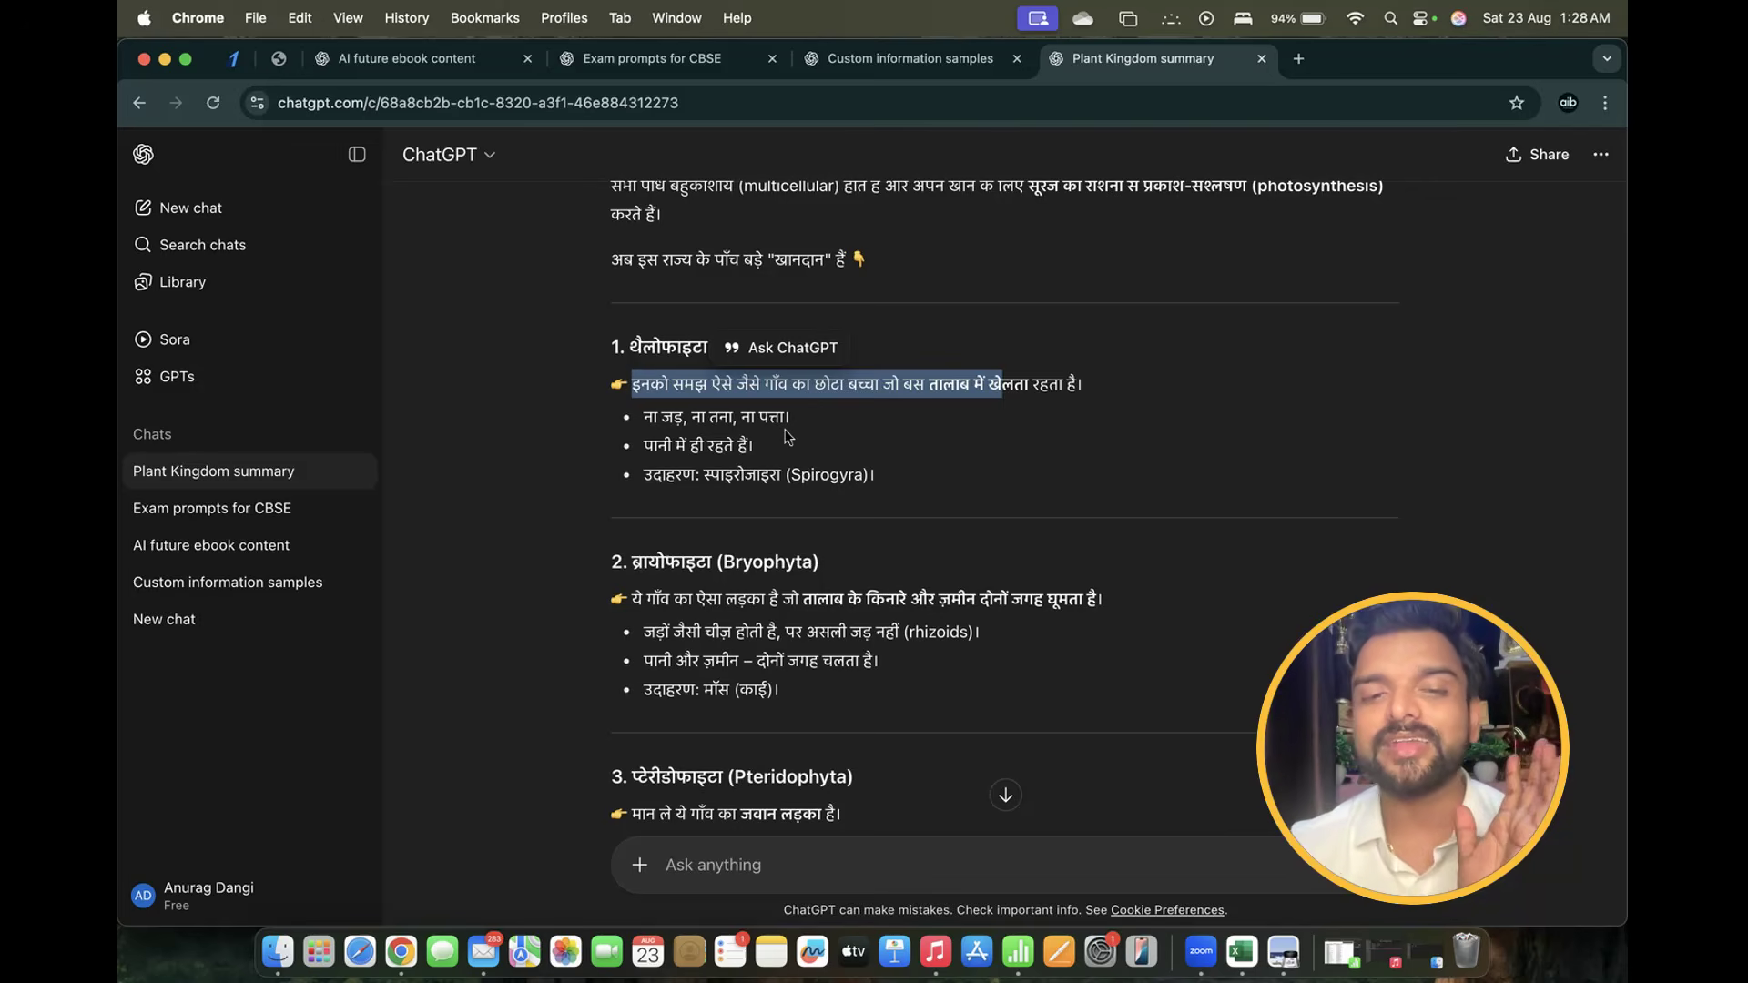
pyautogui.moveTo(707, 477); pyautogui.dragTo(715, 474)
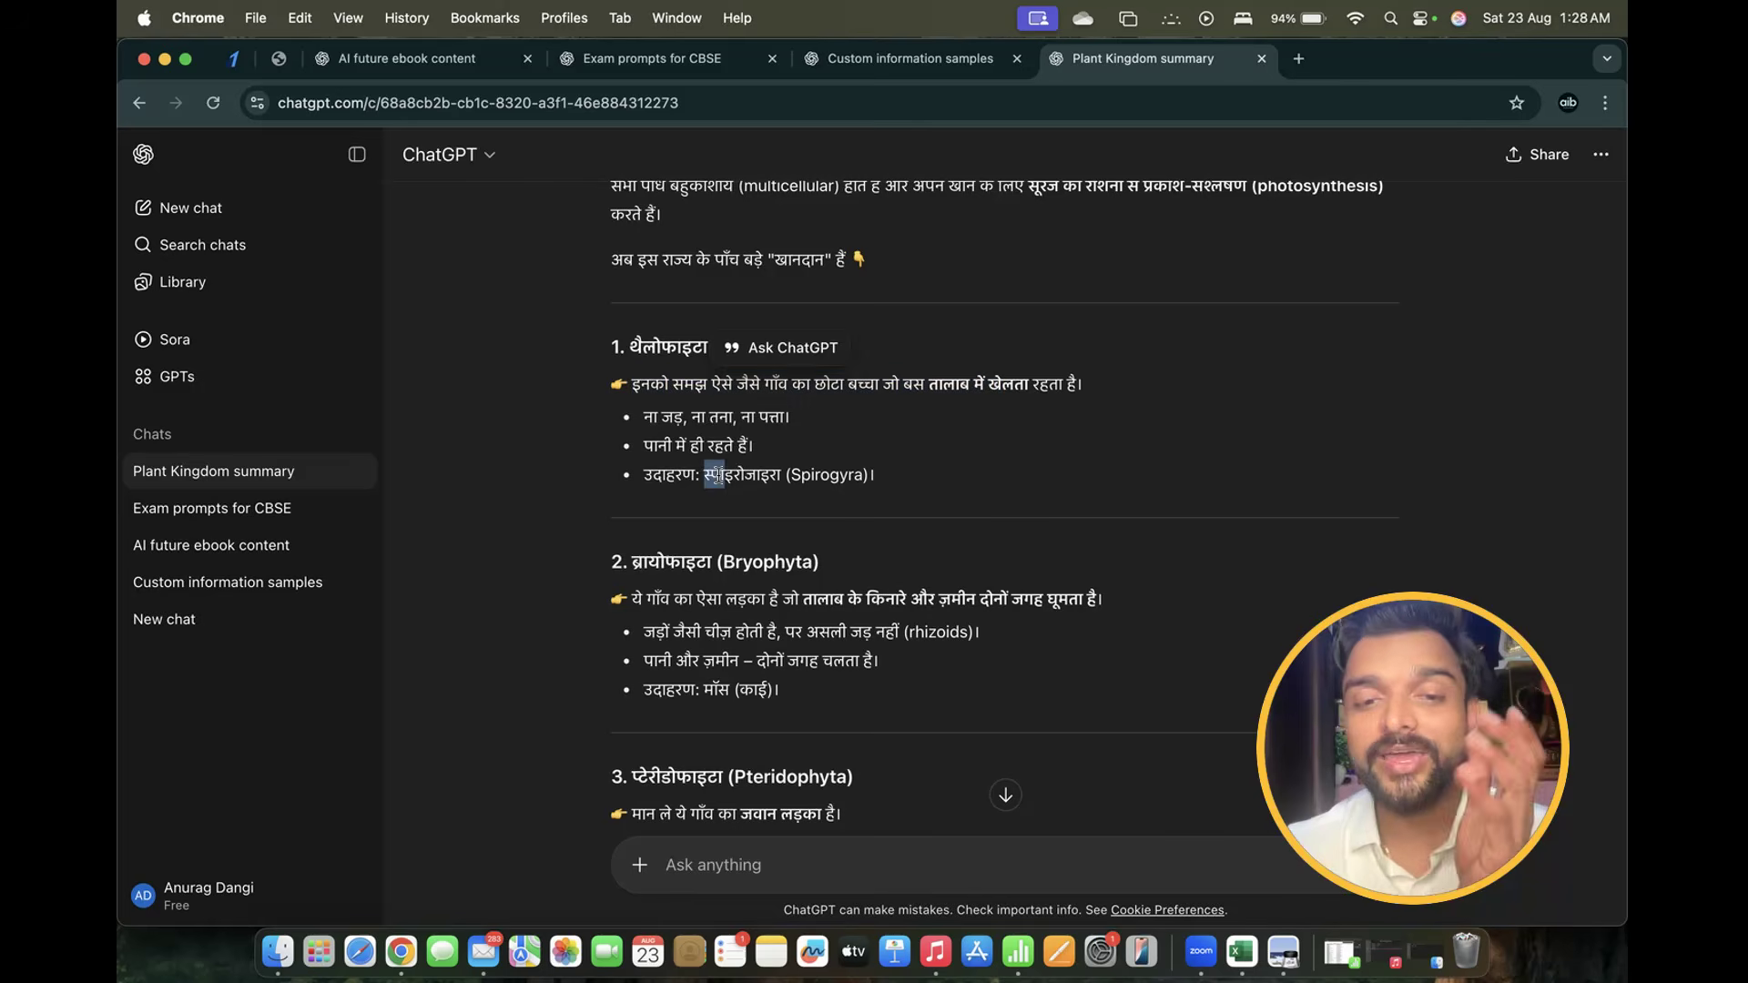
pyautogui.click(759, 479)
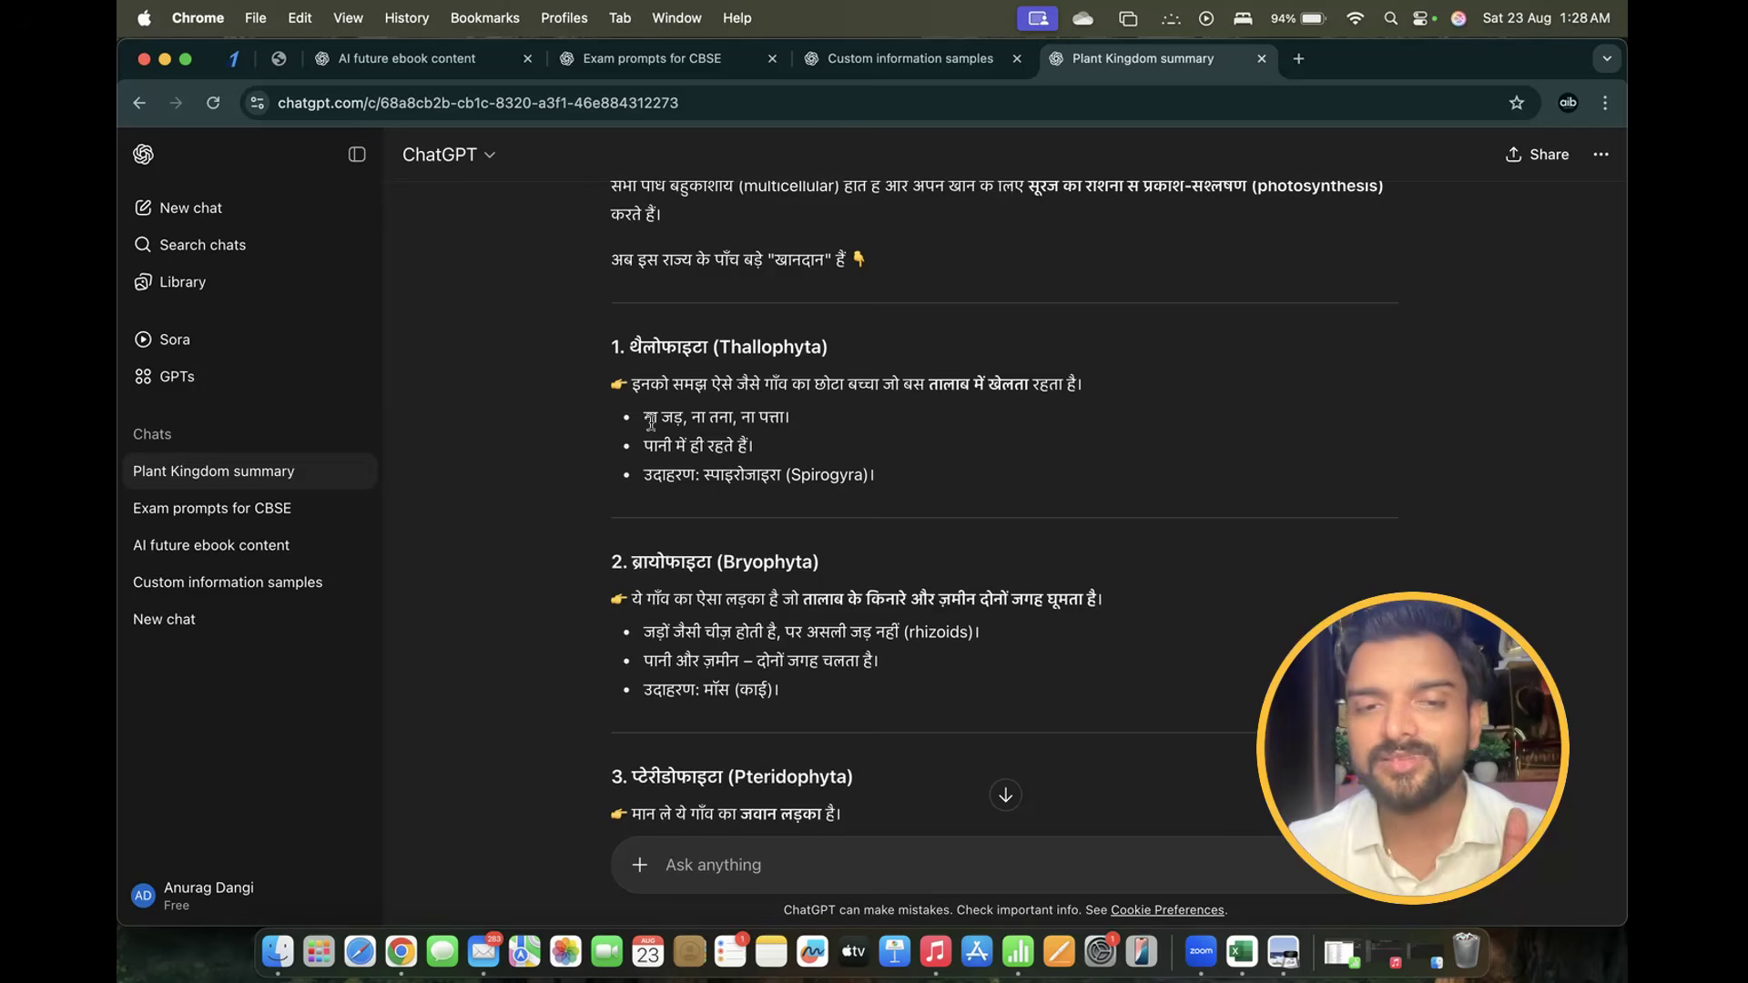
pyautogui.scroll(-2, 650, 421)
pyautogui.moveTo(633, 477); pyautogui.dragTo(732, 473)
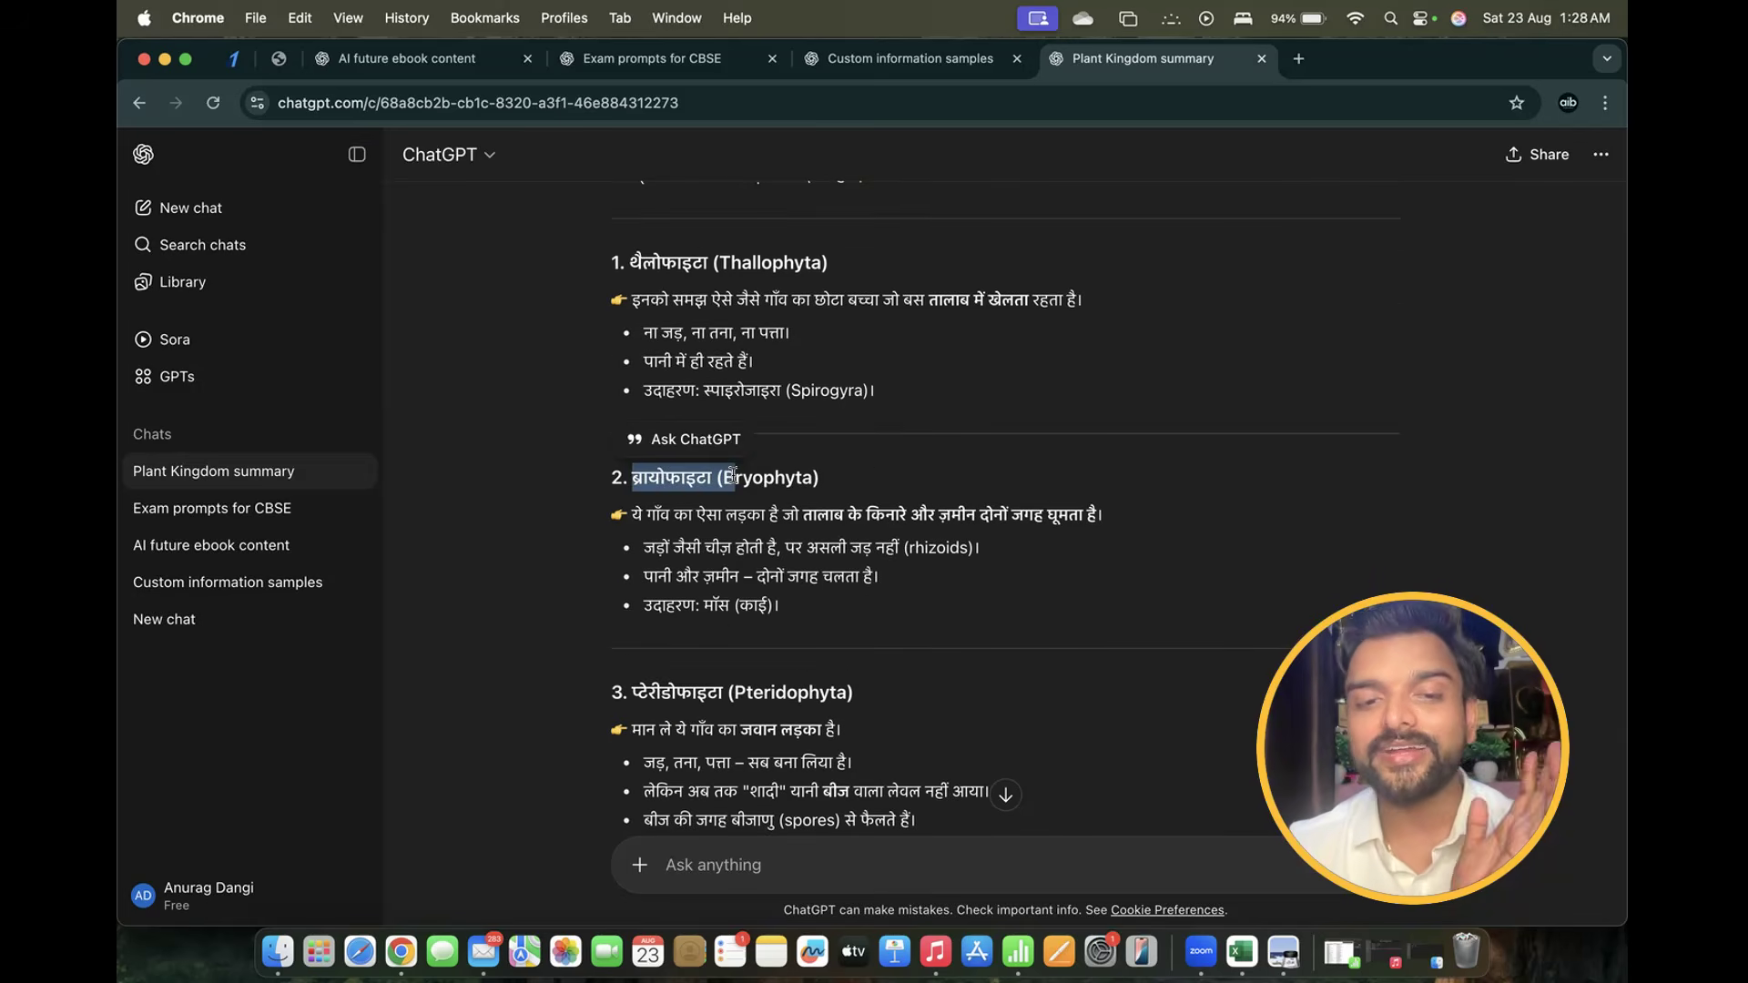
pyautogui.moveTo(647, 515); pyautogui.dragTo(1140, 532)
pyautogui.click(1141, 530)
pyautogui.scroll(-3, 1142, 528)
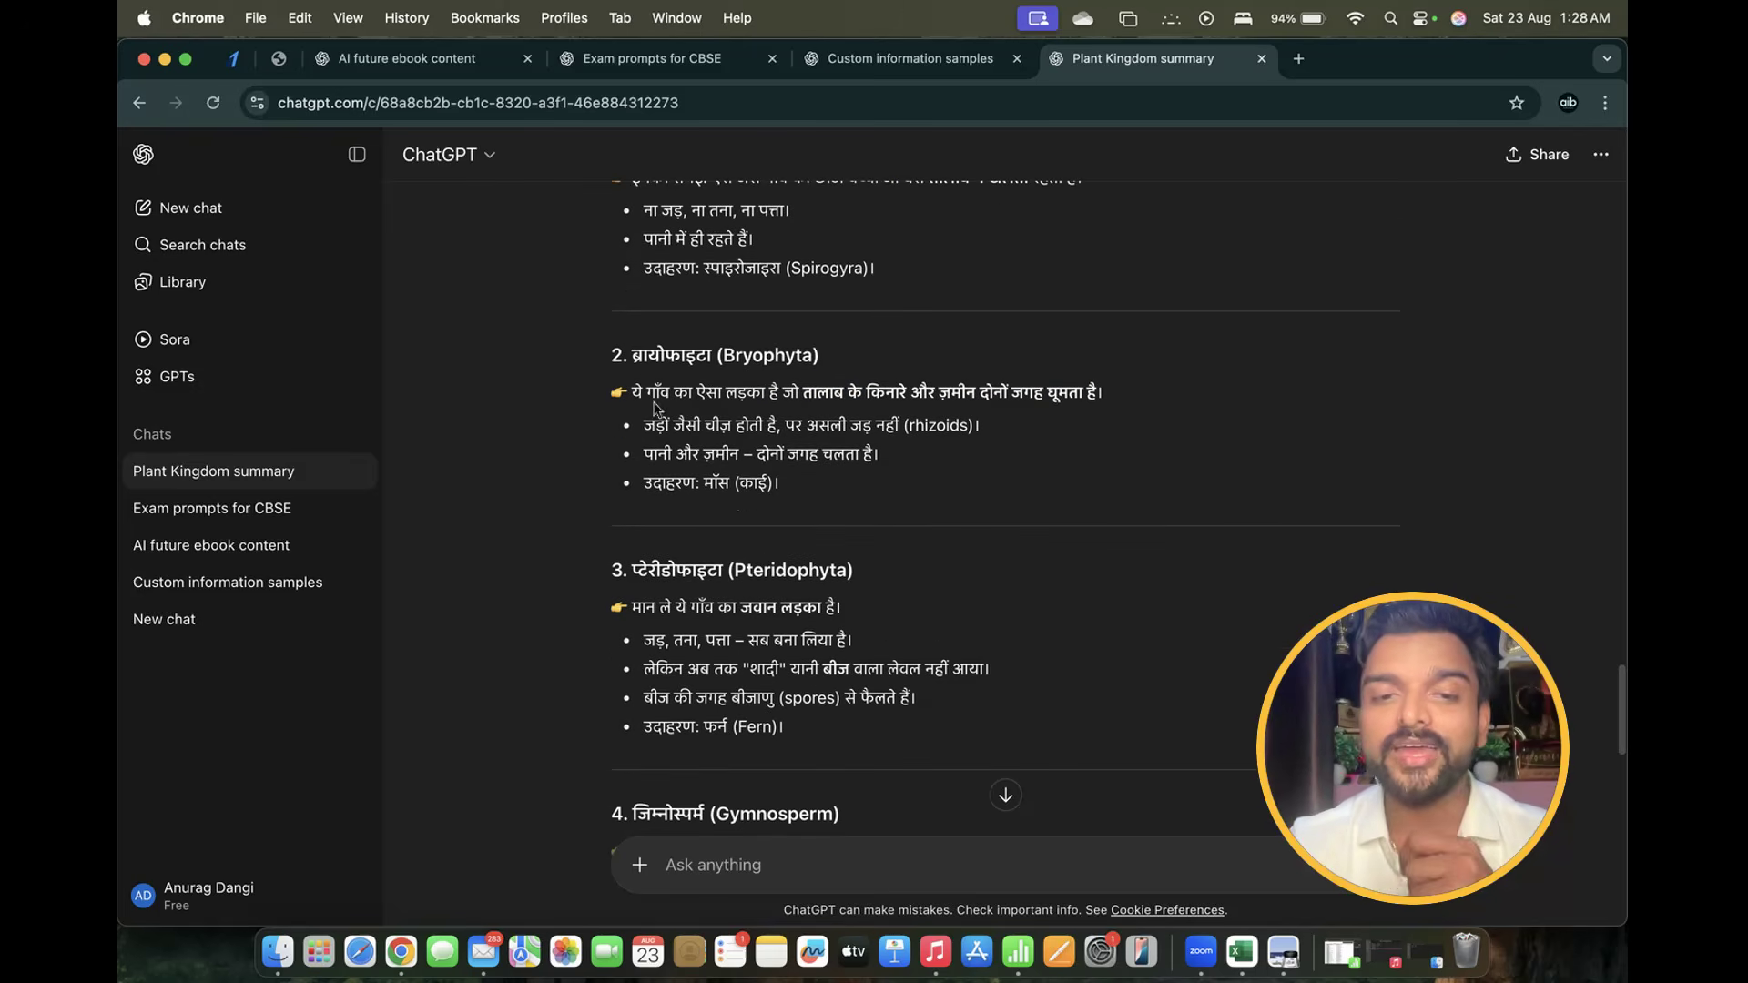
# Highlight the Bryophyta bullets on rhizoids, living on water and land, and moss
pyautogui.moveTo(642, 422); pyautogui.dragTo(994, 429)
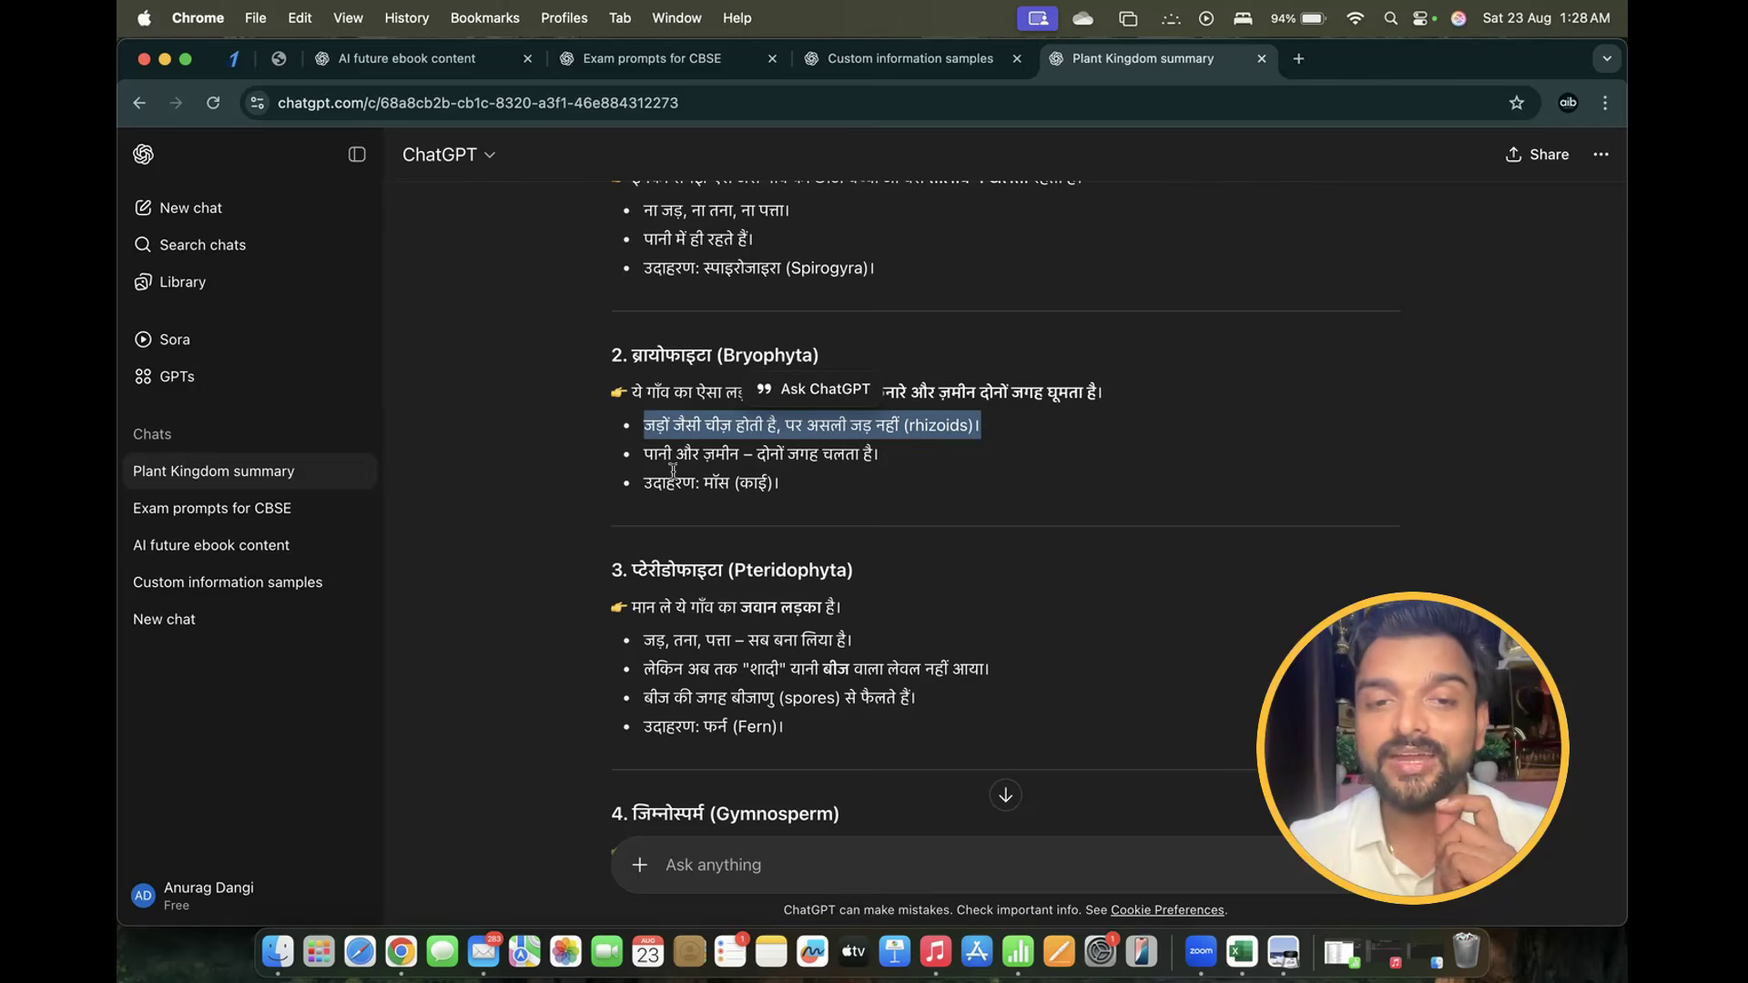
pyautogui.moveTo(643, 454); pyautogui.dragTo(887, 455)
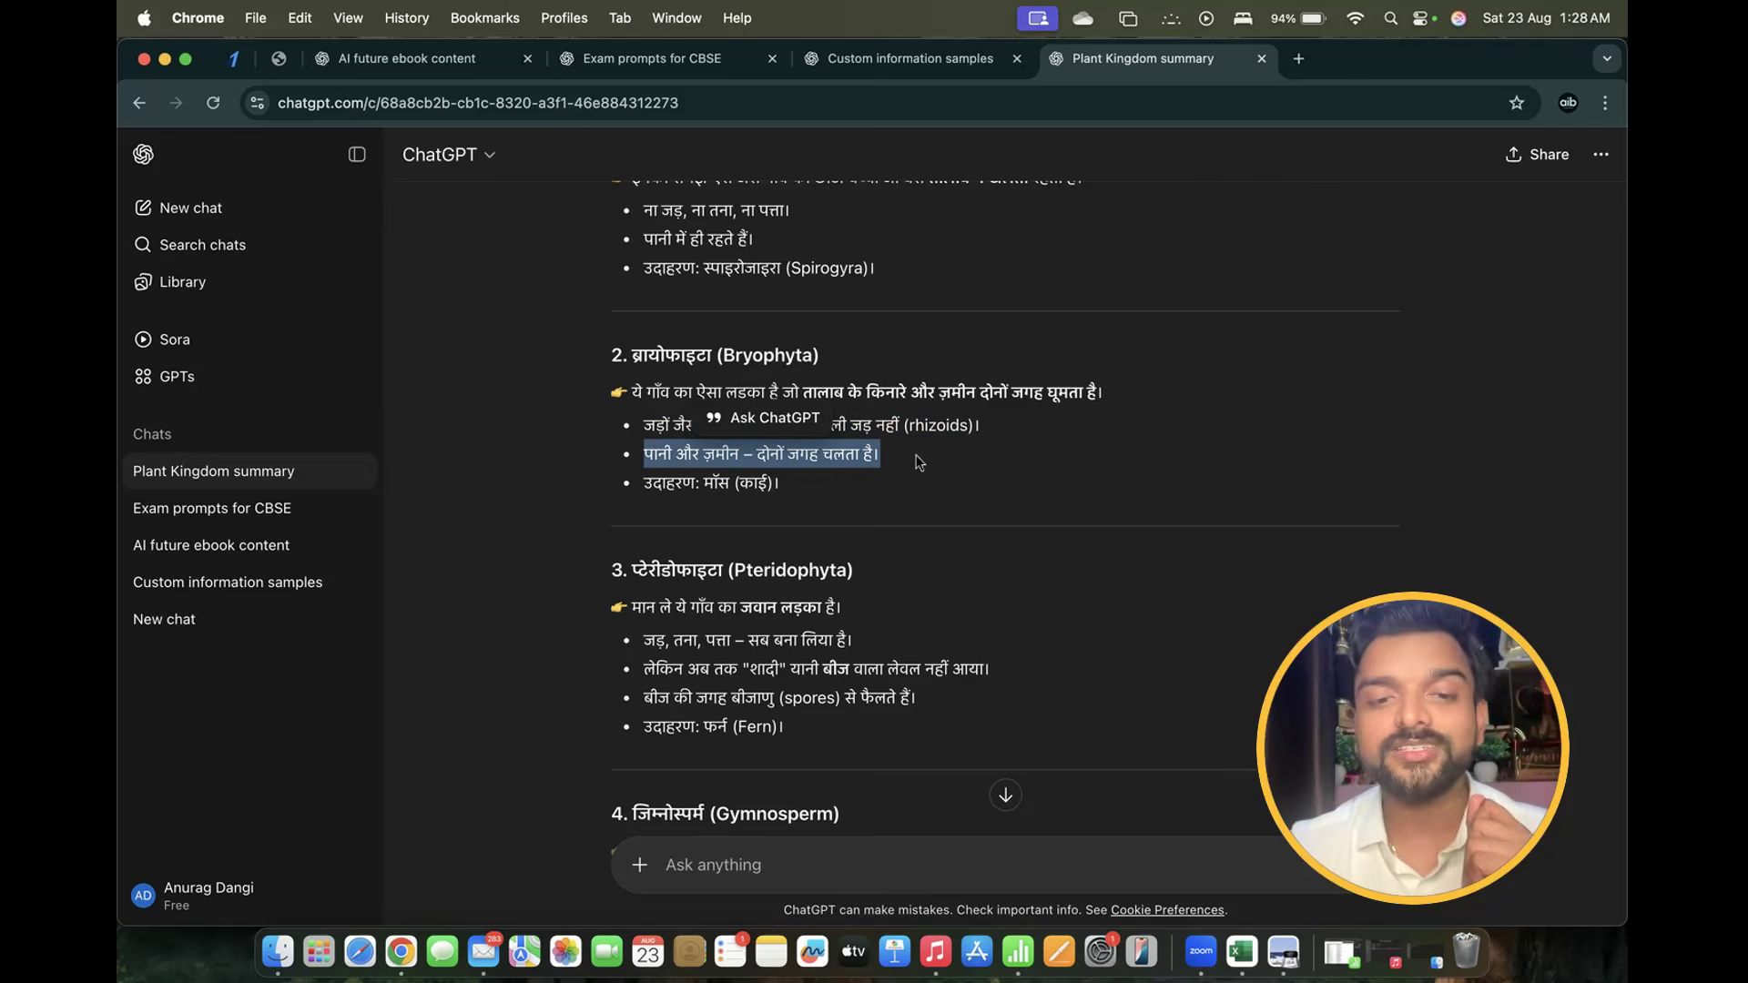
pyautogui.moveTo(642, 484); pyautogui.dragTo(824, 491)
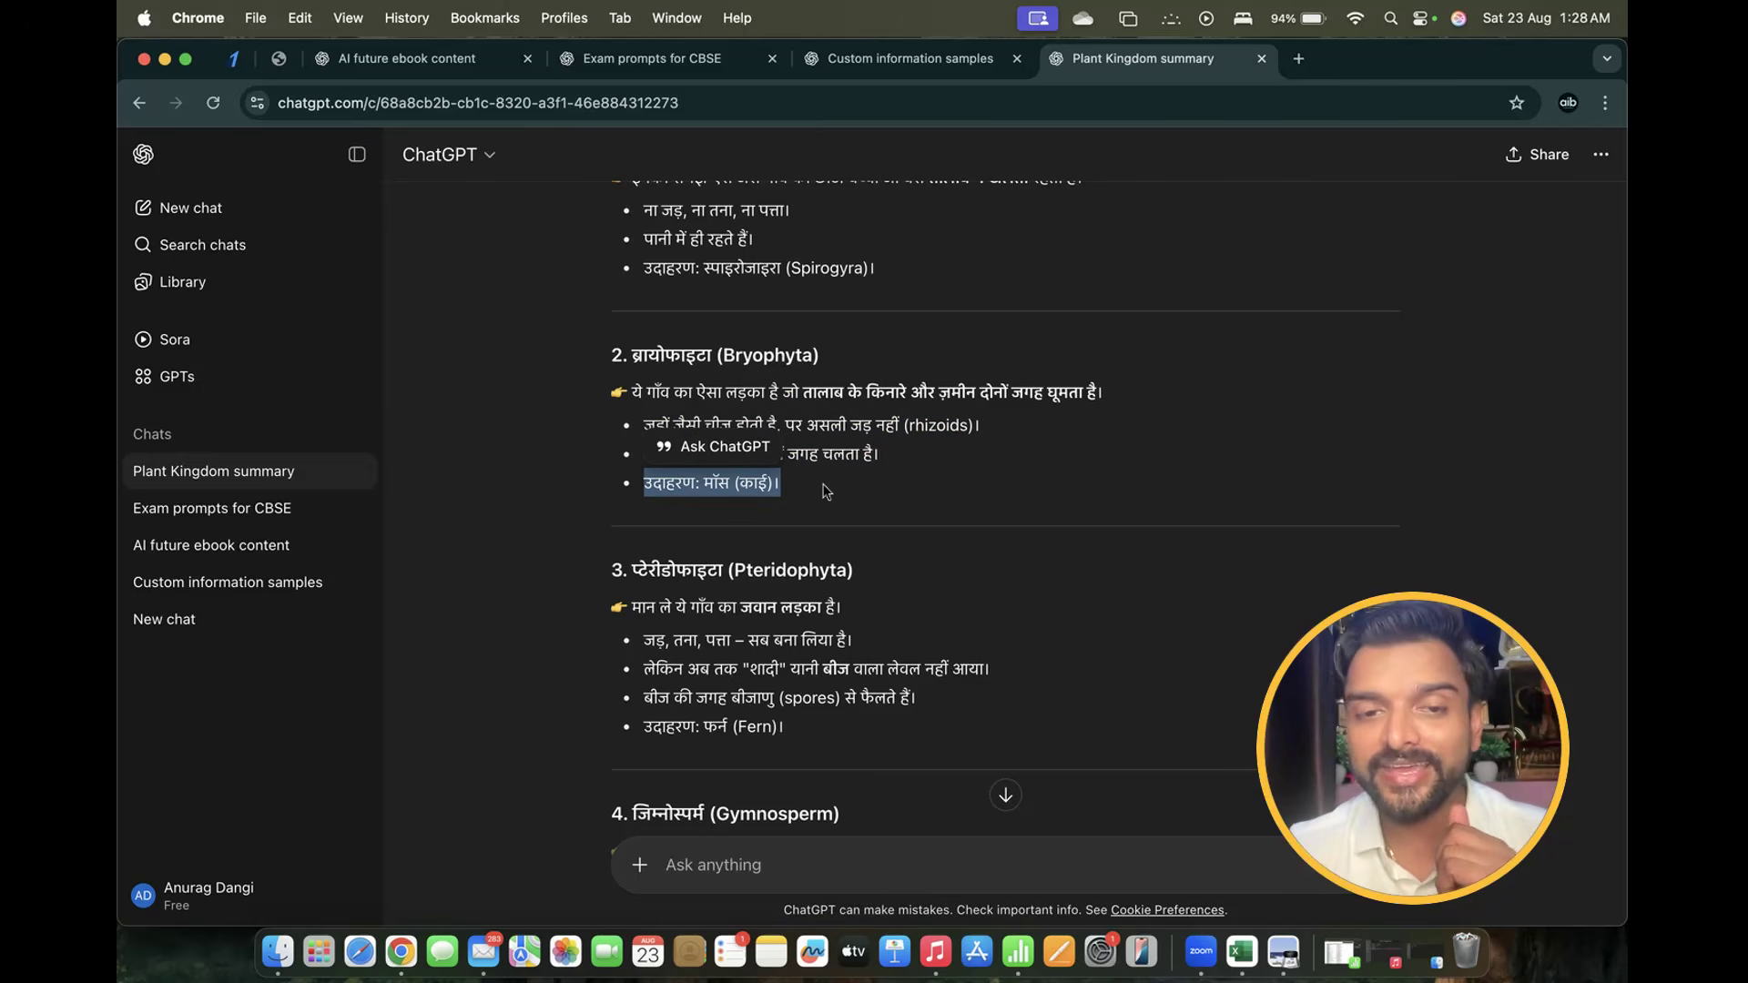
pyautogui.scroll(-2, 826, 491)
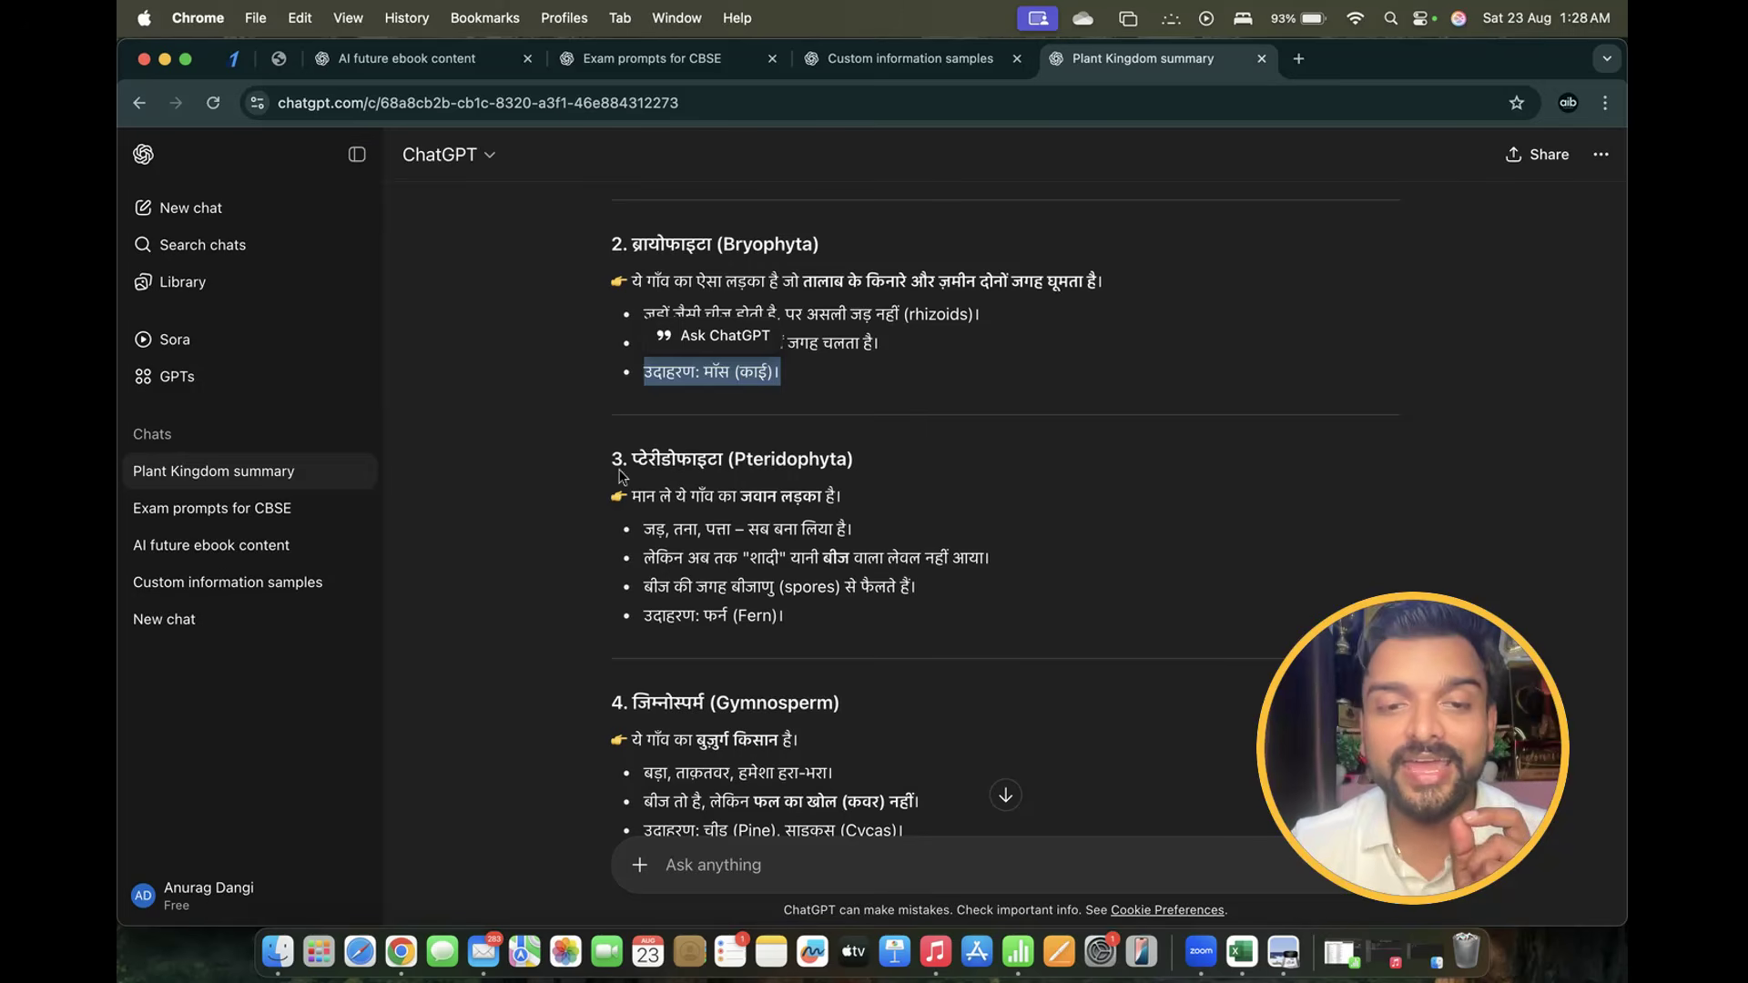
# Highlight the Pteridophyta heading, description, root-stem-leaf bullet and spores/fern bullets
pyautogui.moveTo(631, 459); pyautogui.dragTo(742, 459)
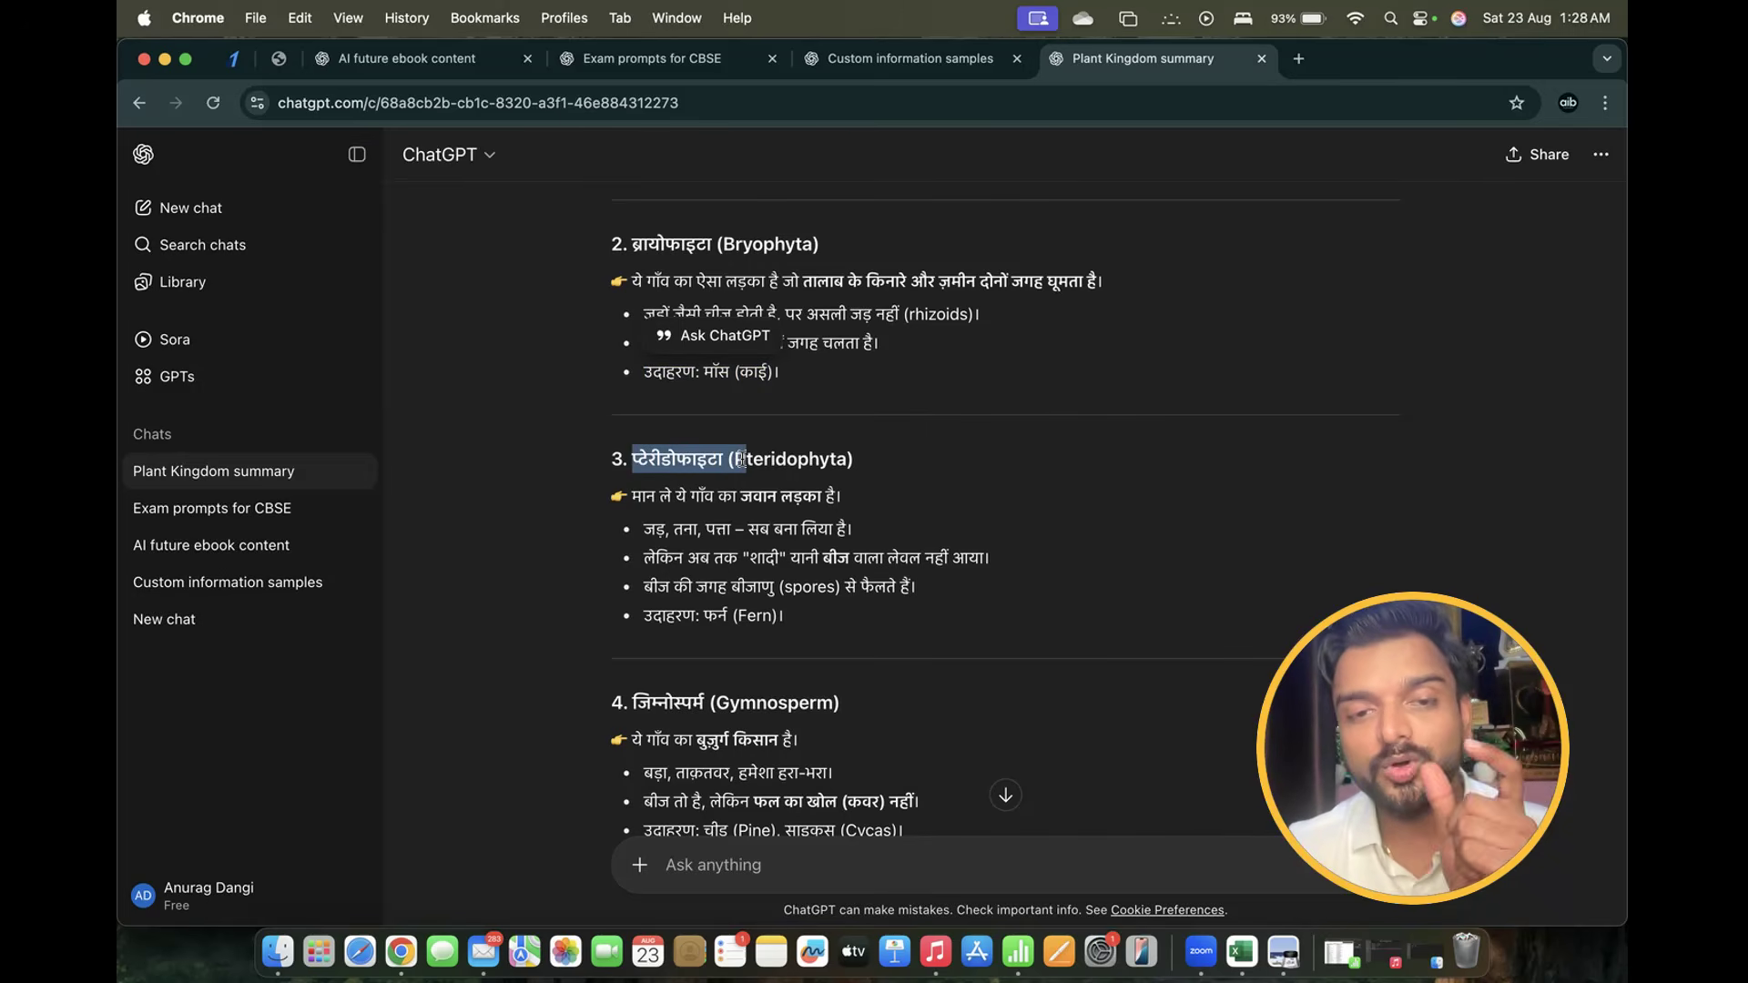
pyautogui.moveTo(742, 458); pyautogui.dragTo(742, 459)
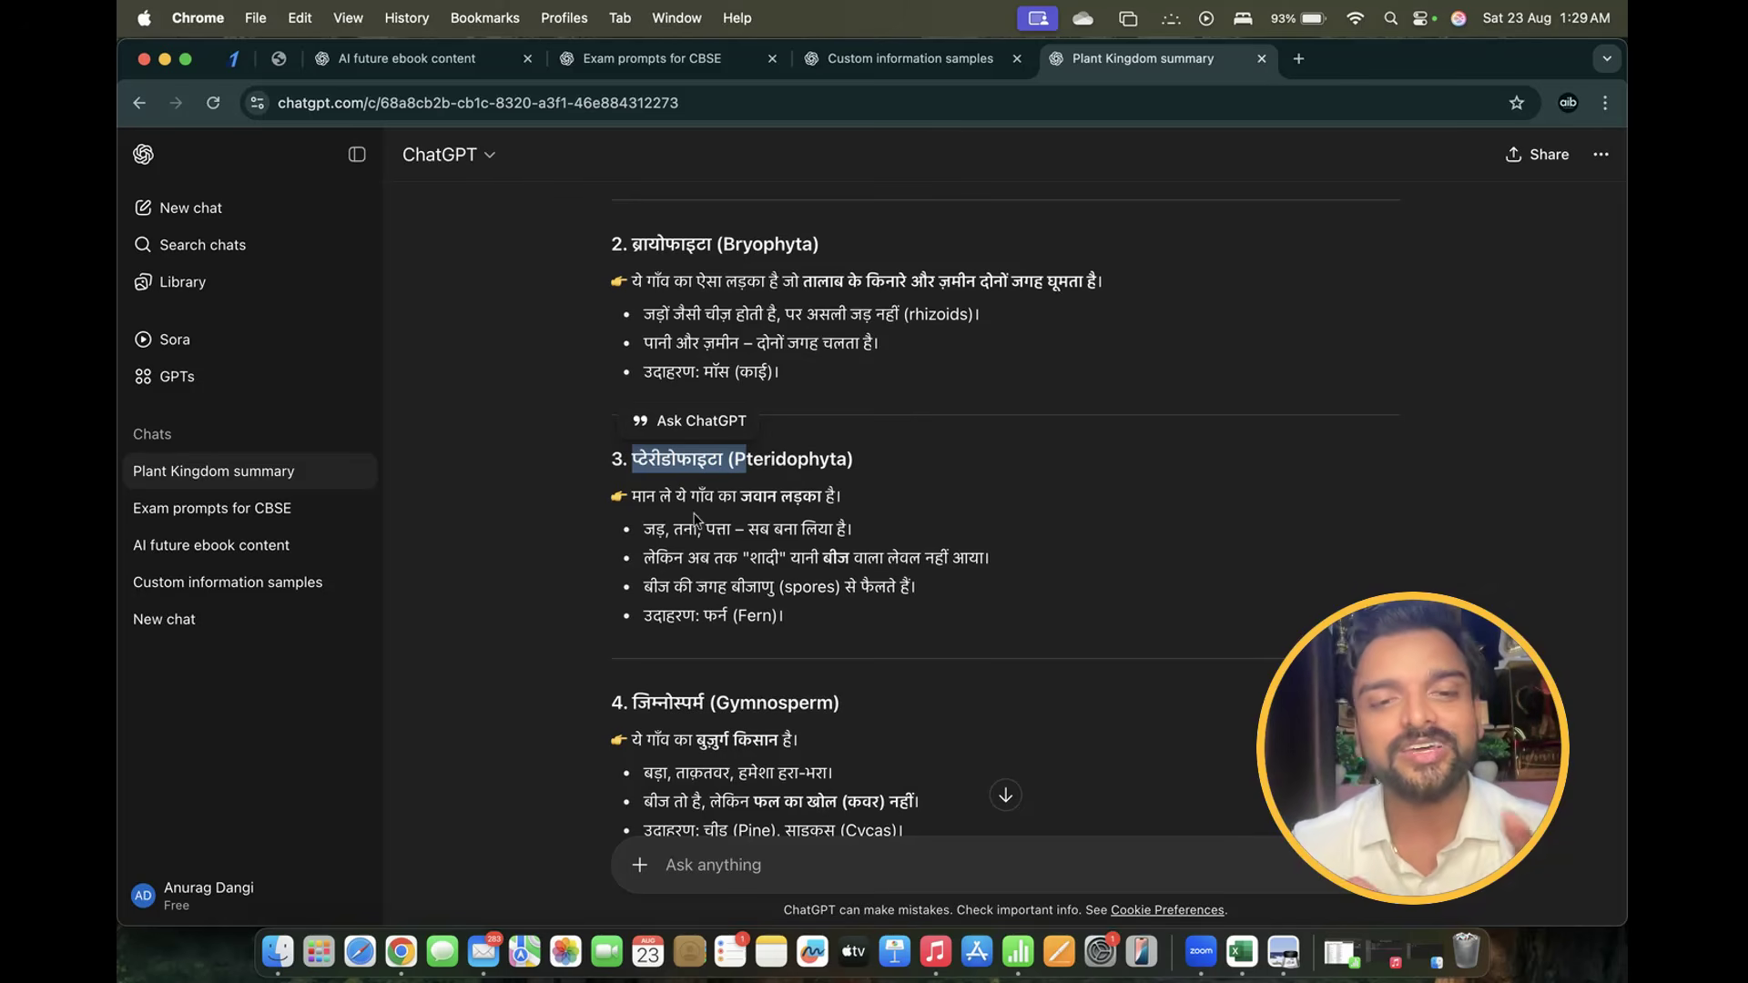
pyautogui.moveTo(634, 496); pyautogui.dragTo(914, 503)
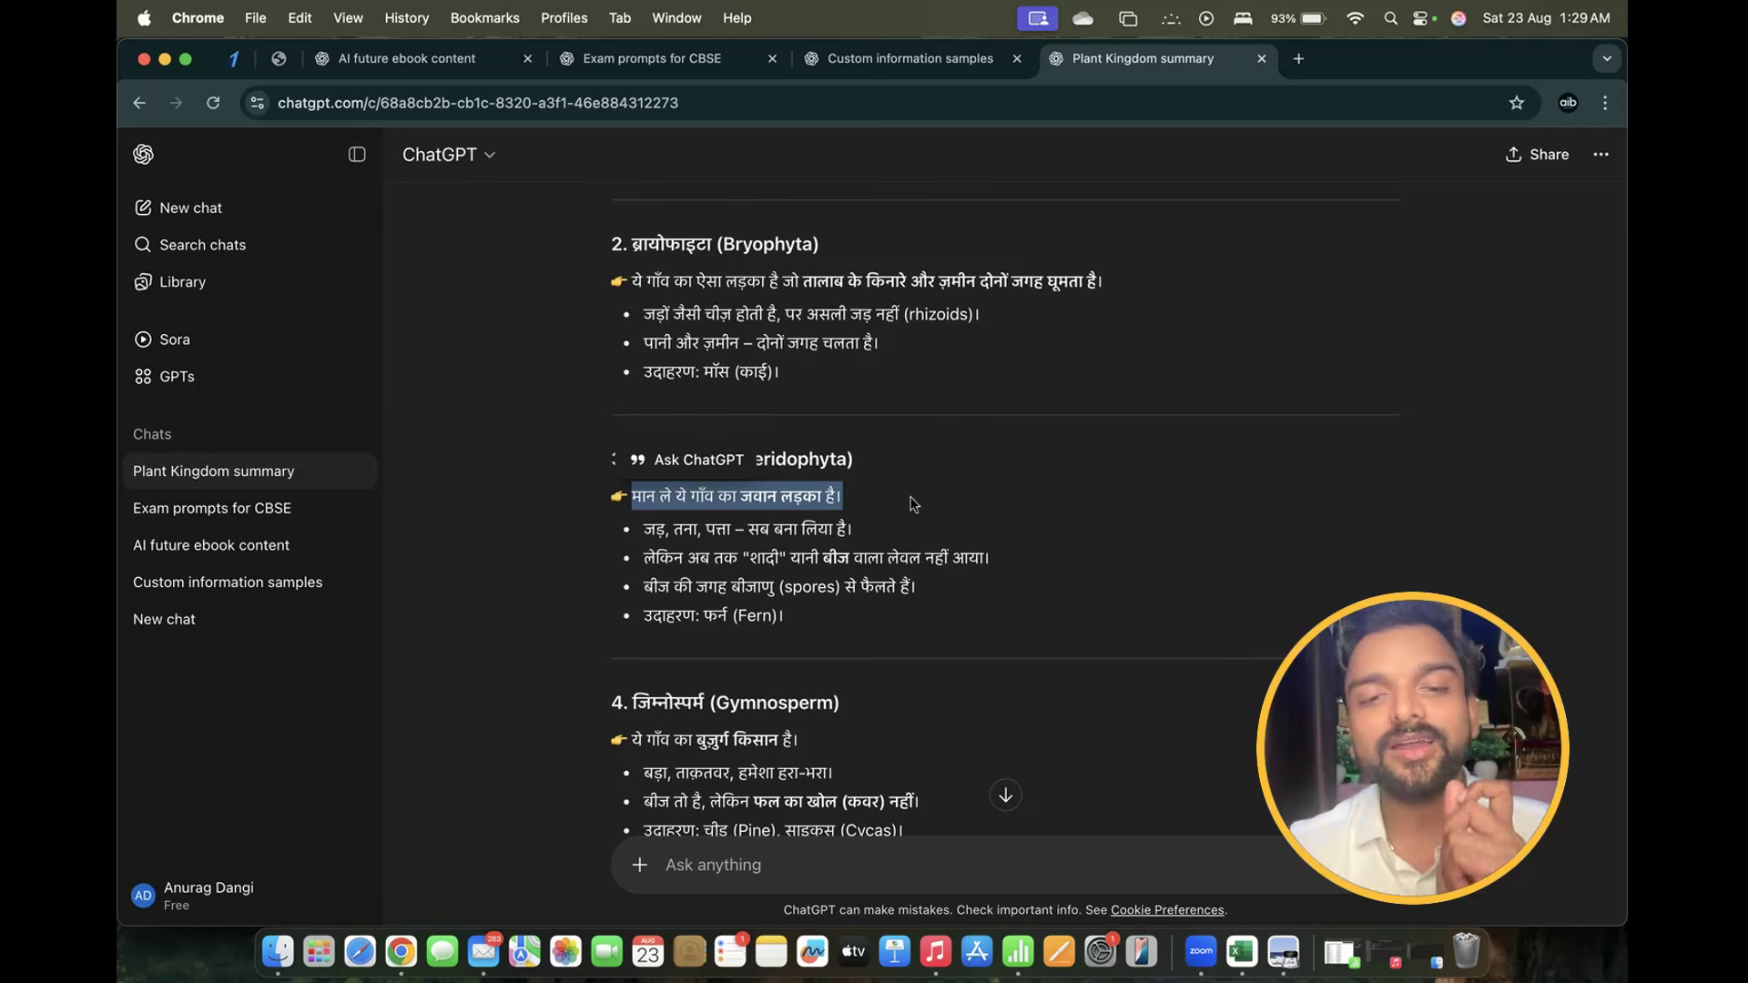
pyautogui.moveTo(642, 535); pyautogui.dragTo(913, 531)
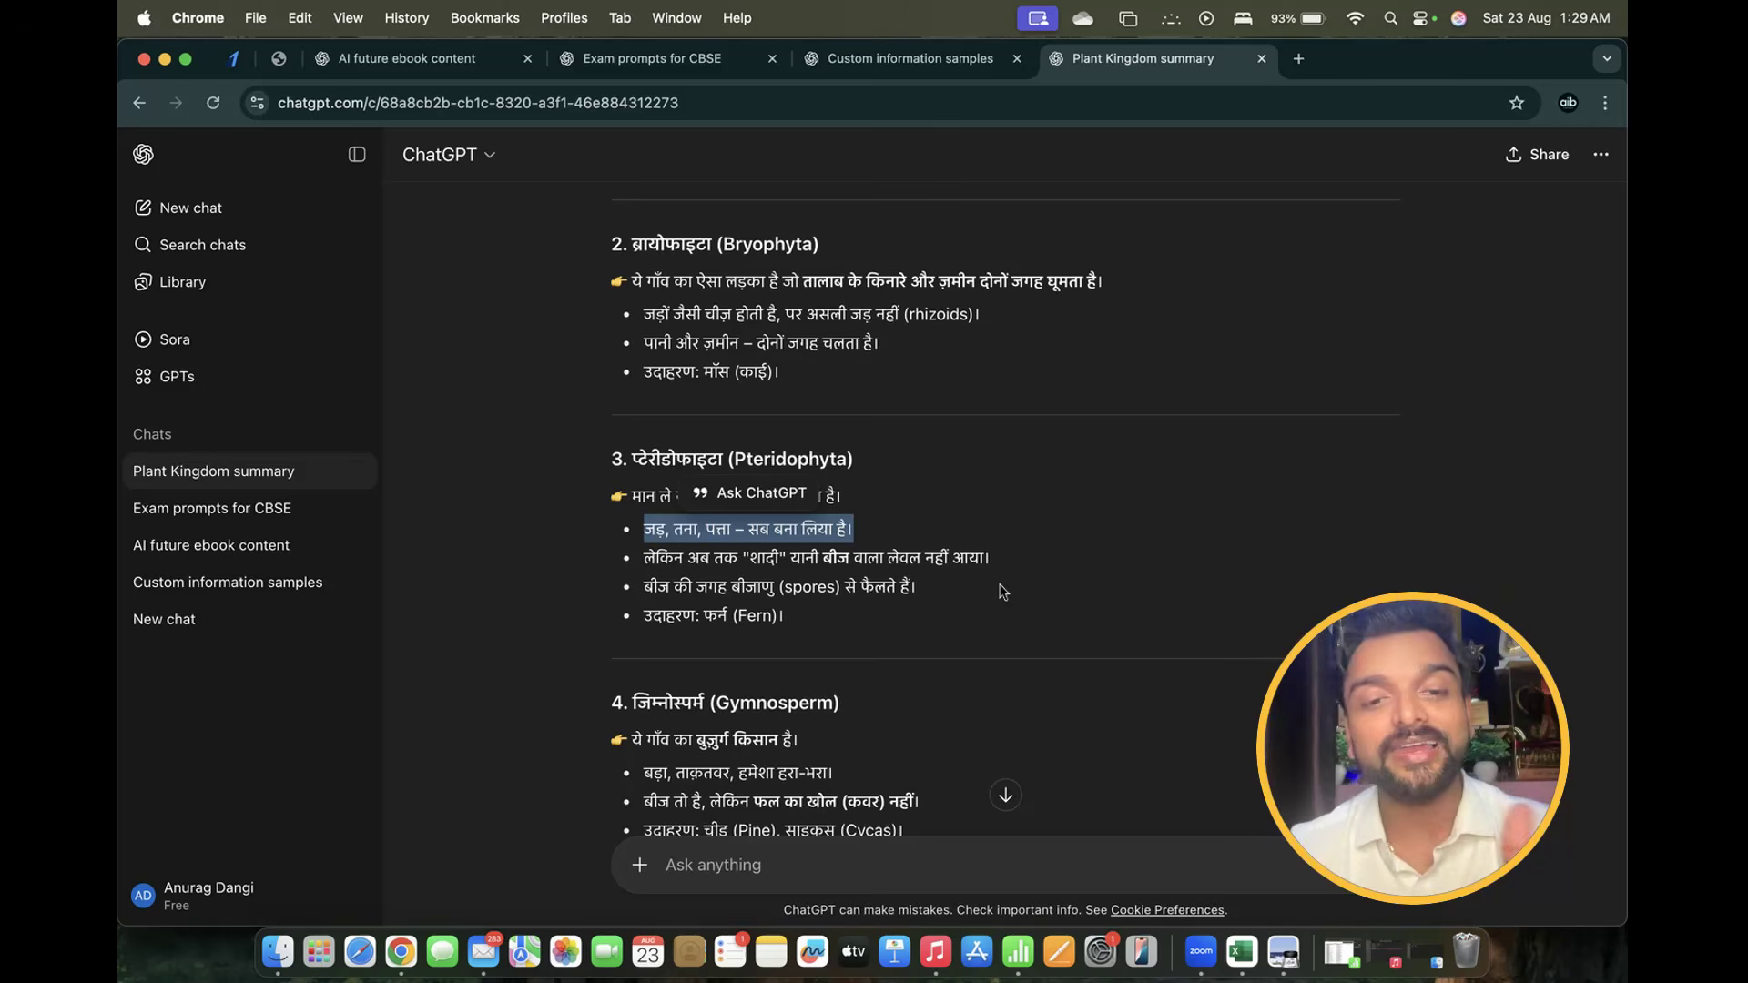
pyautogui.moveTo(644, 586); pyautogui.dragTo(901, 621)
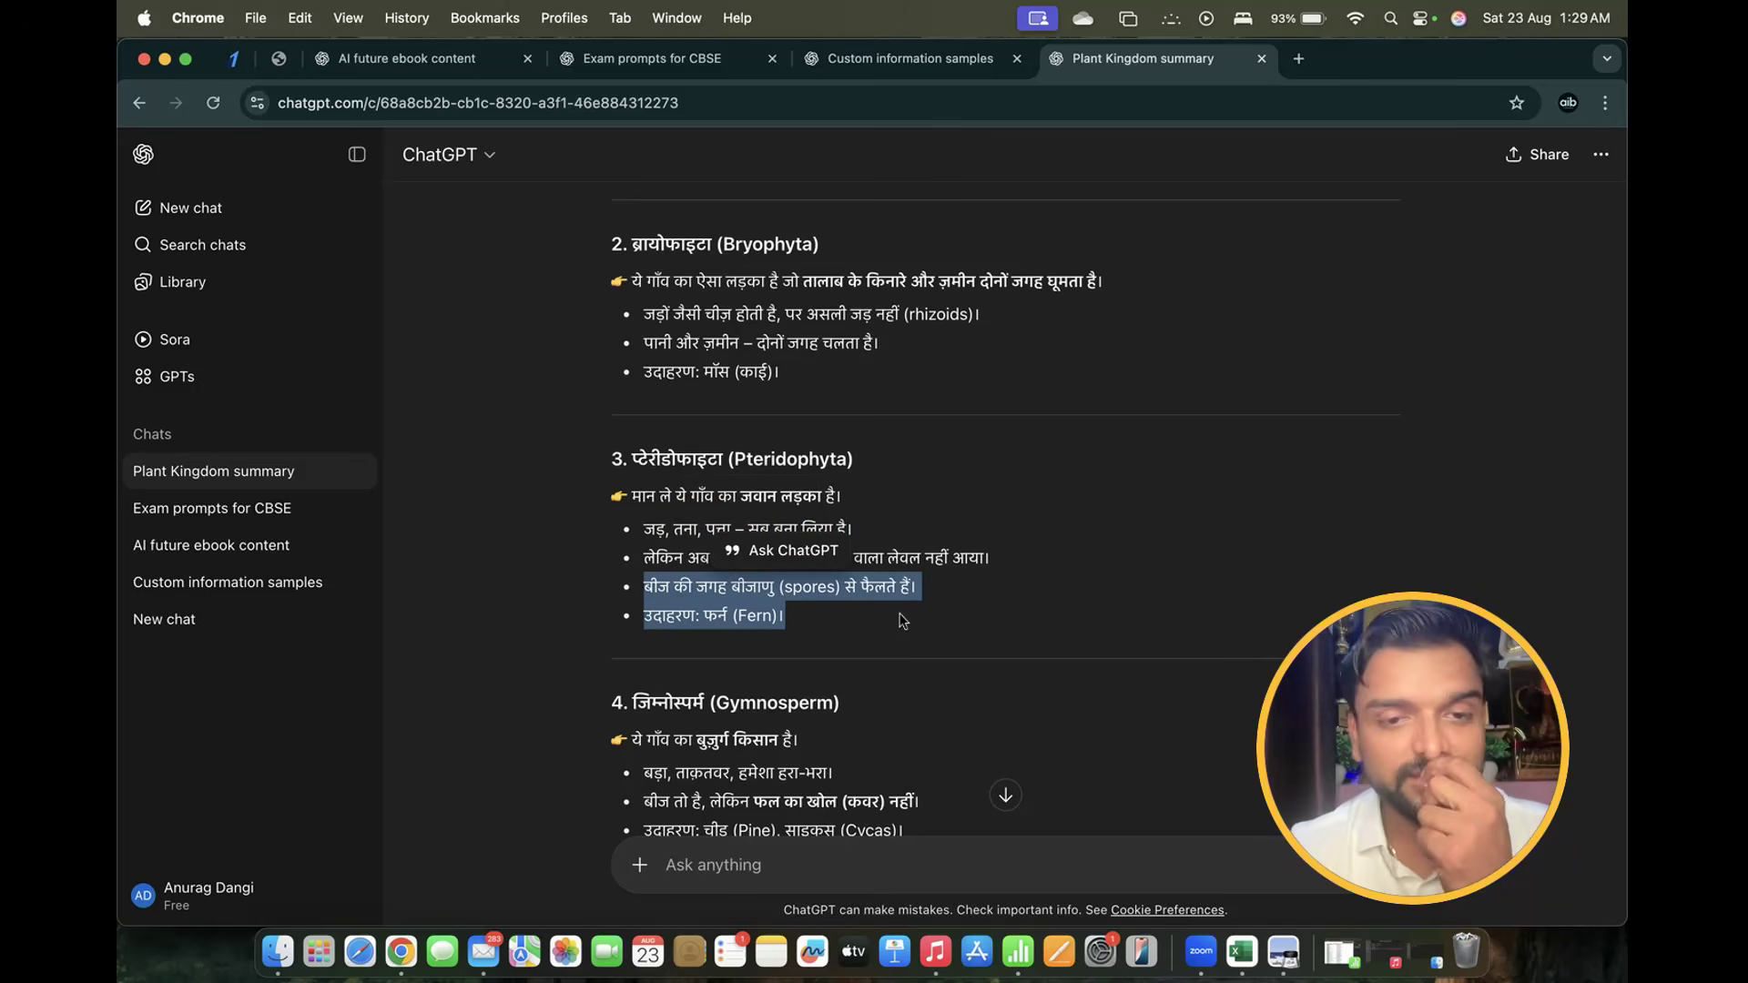
pyautogui.click(711, 636)
pyautogui.scroll(-10, 712, 636)
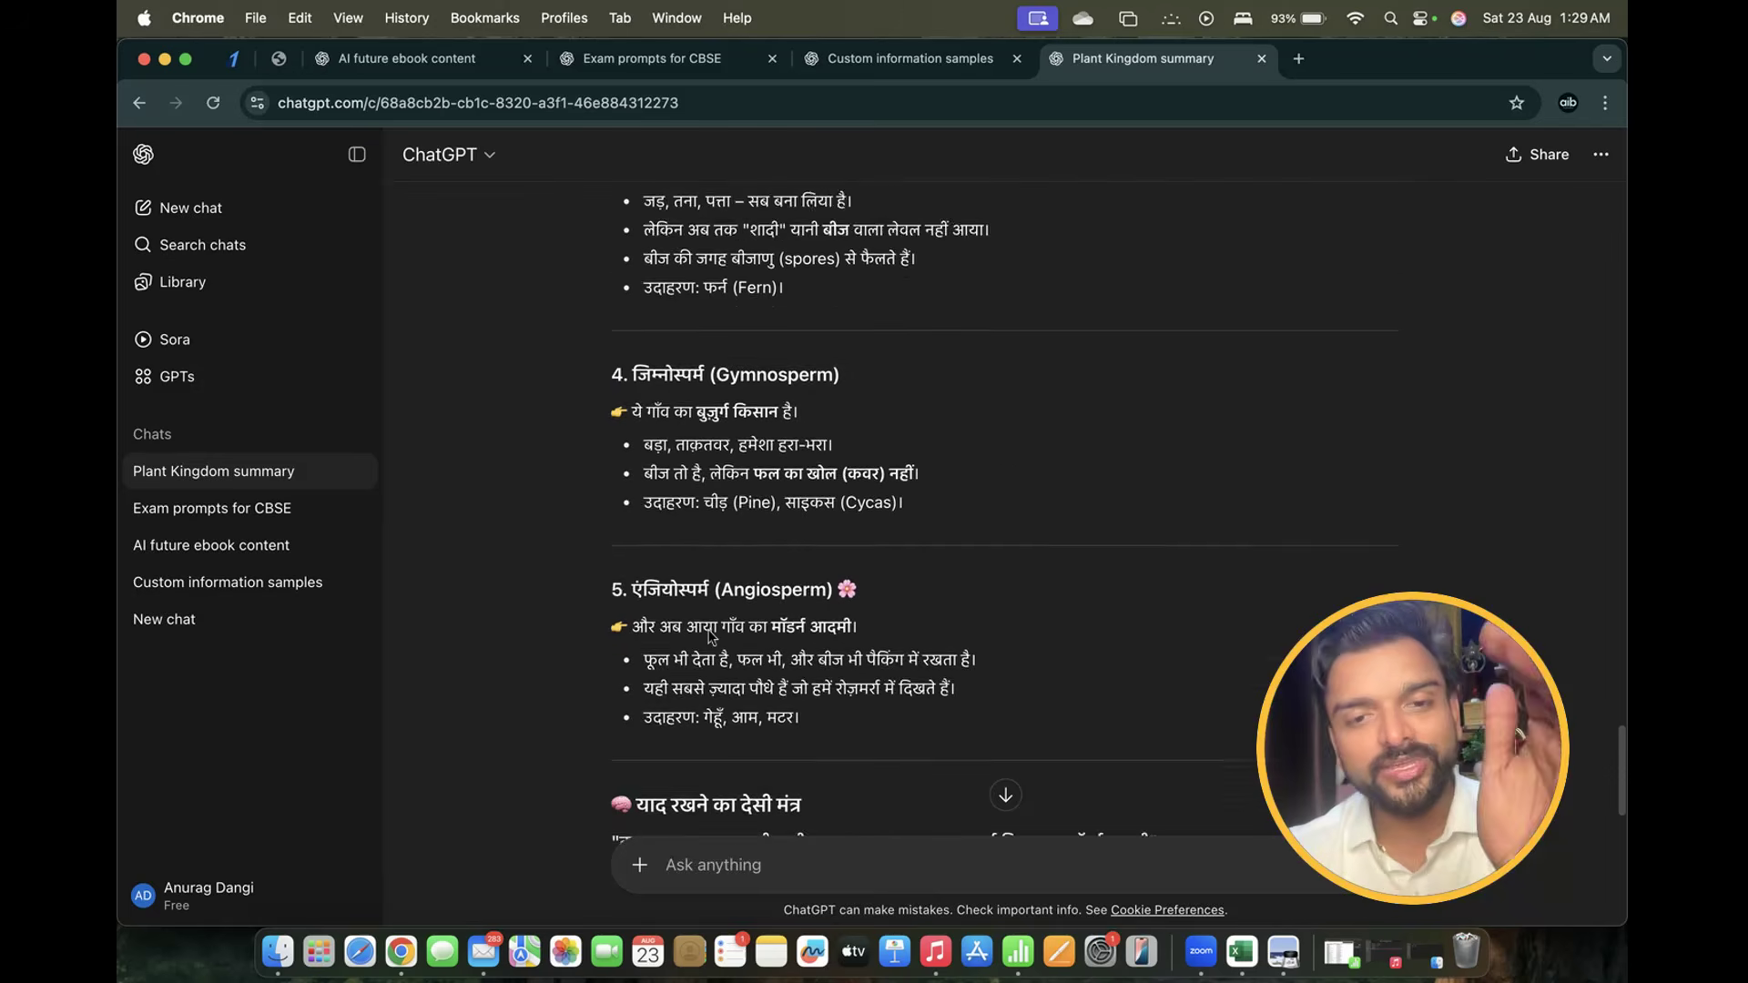
# Send 'tum aur bhi examples deke samjhao' to ChatGPT
pyautogui.click(701, 883)
pyautogui.write('tum au')
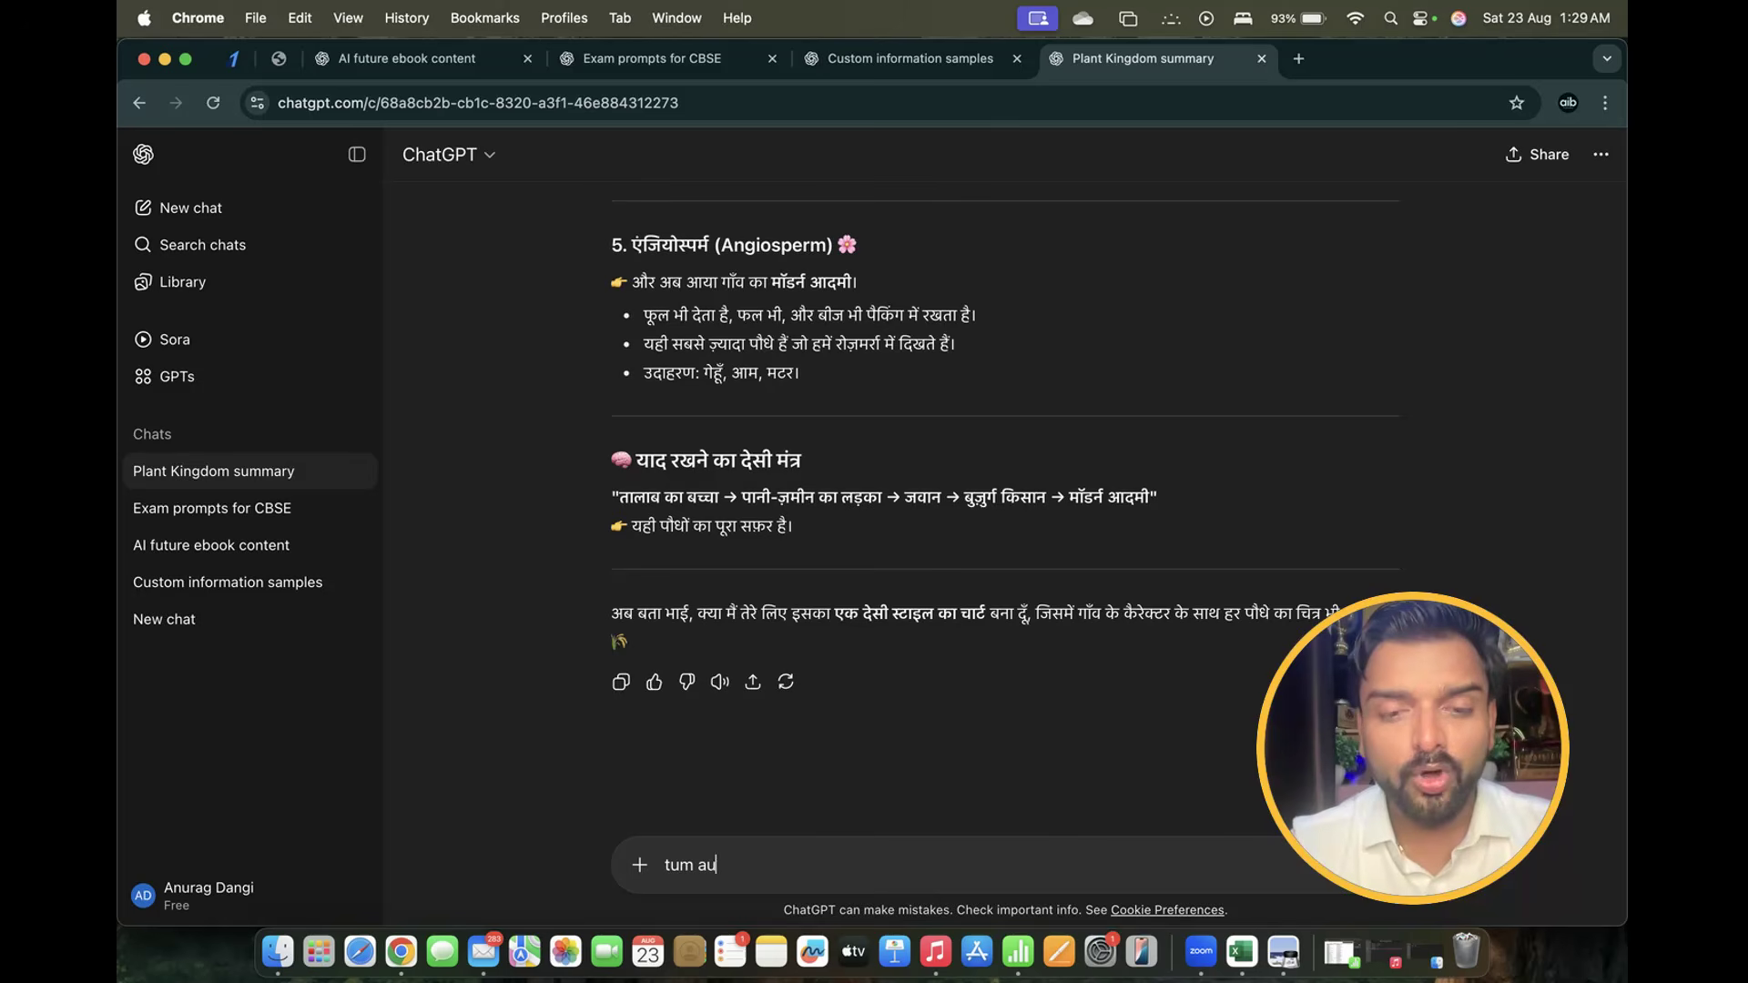
pyautogui.write('r bhi examples deke s')
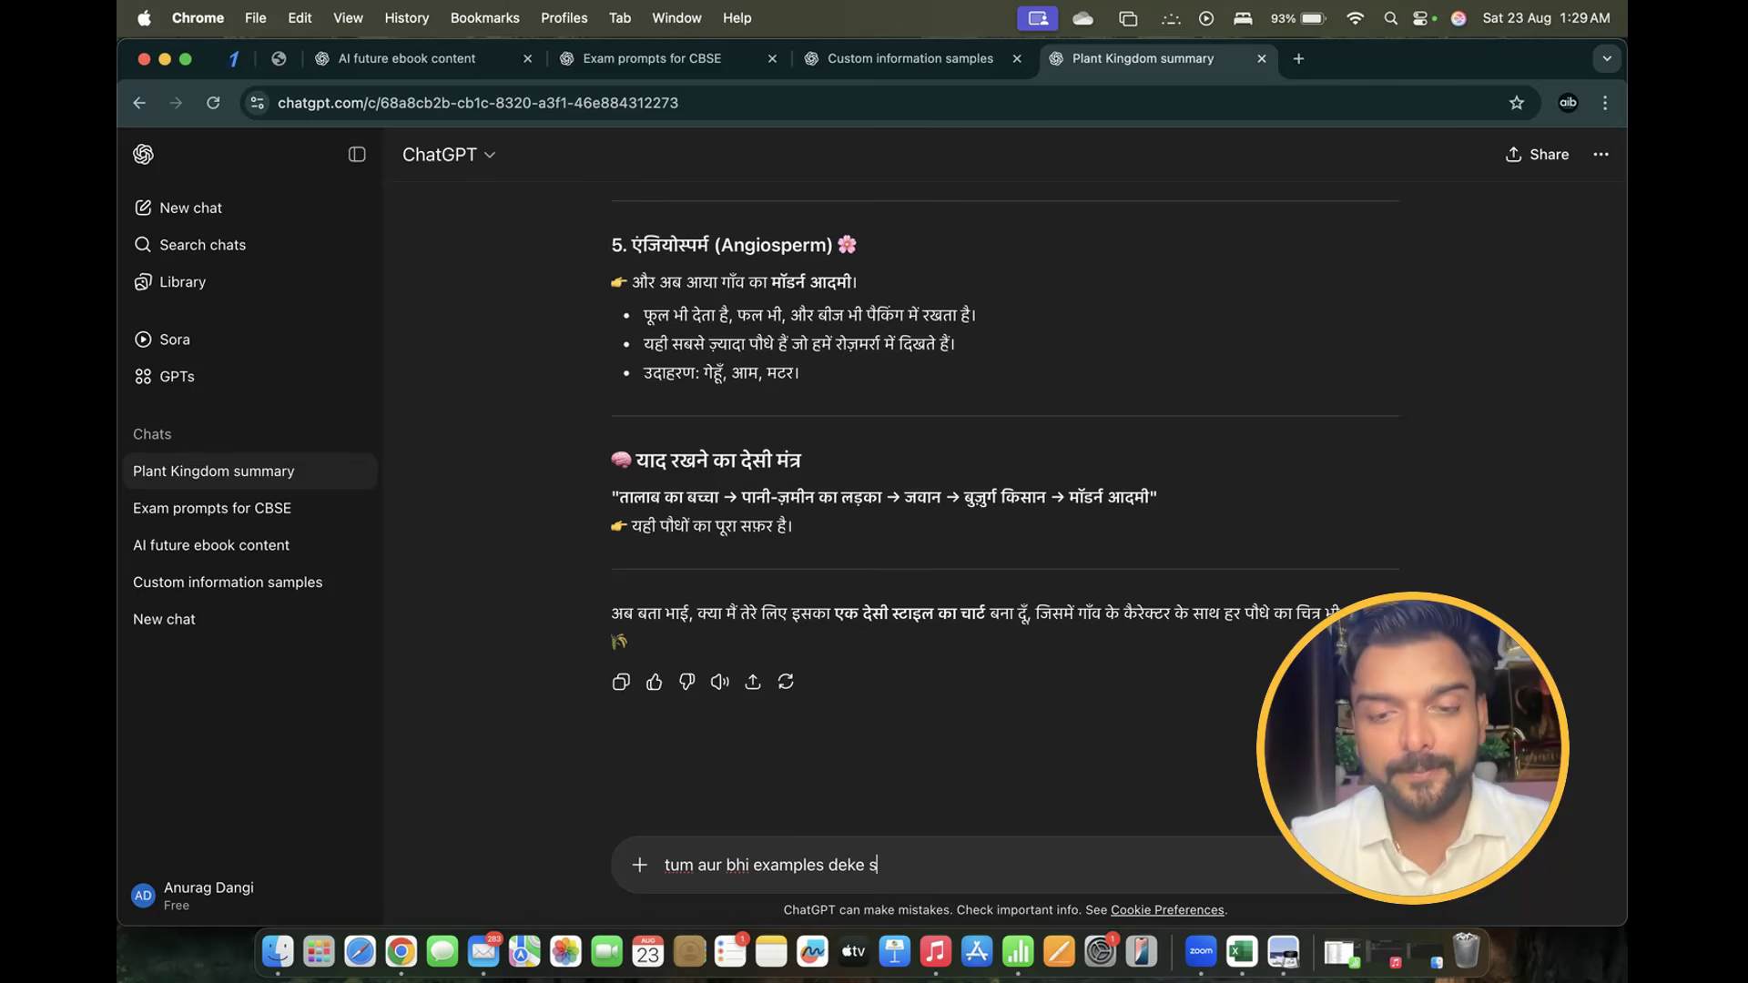
pyautogui.write('amjhao')
pyautogui.press('Return')
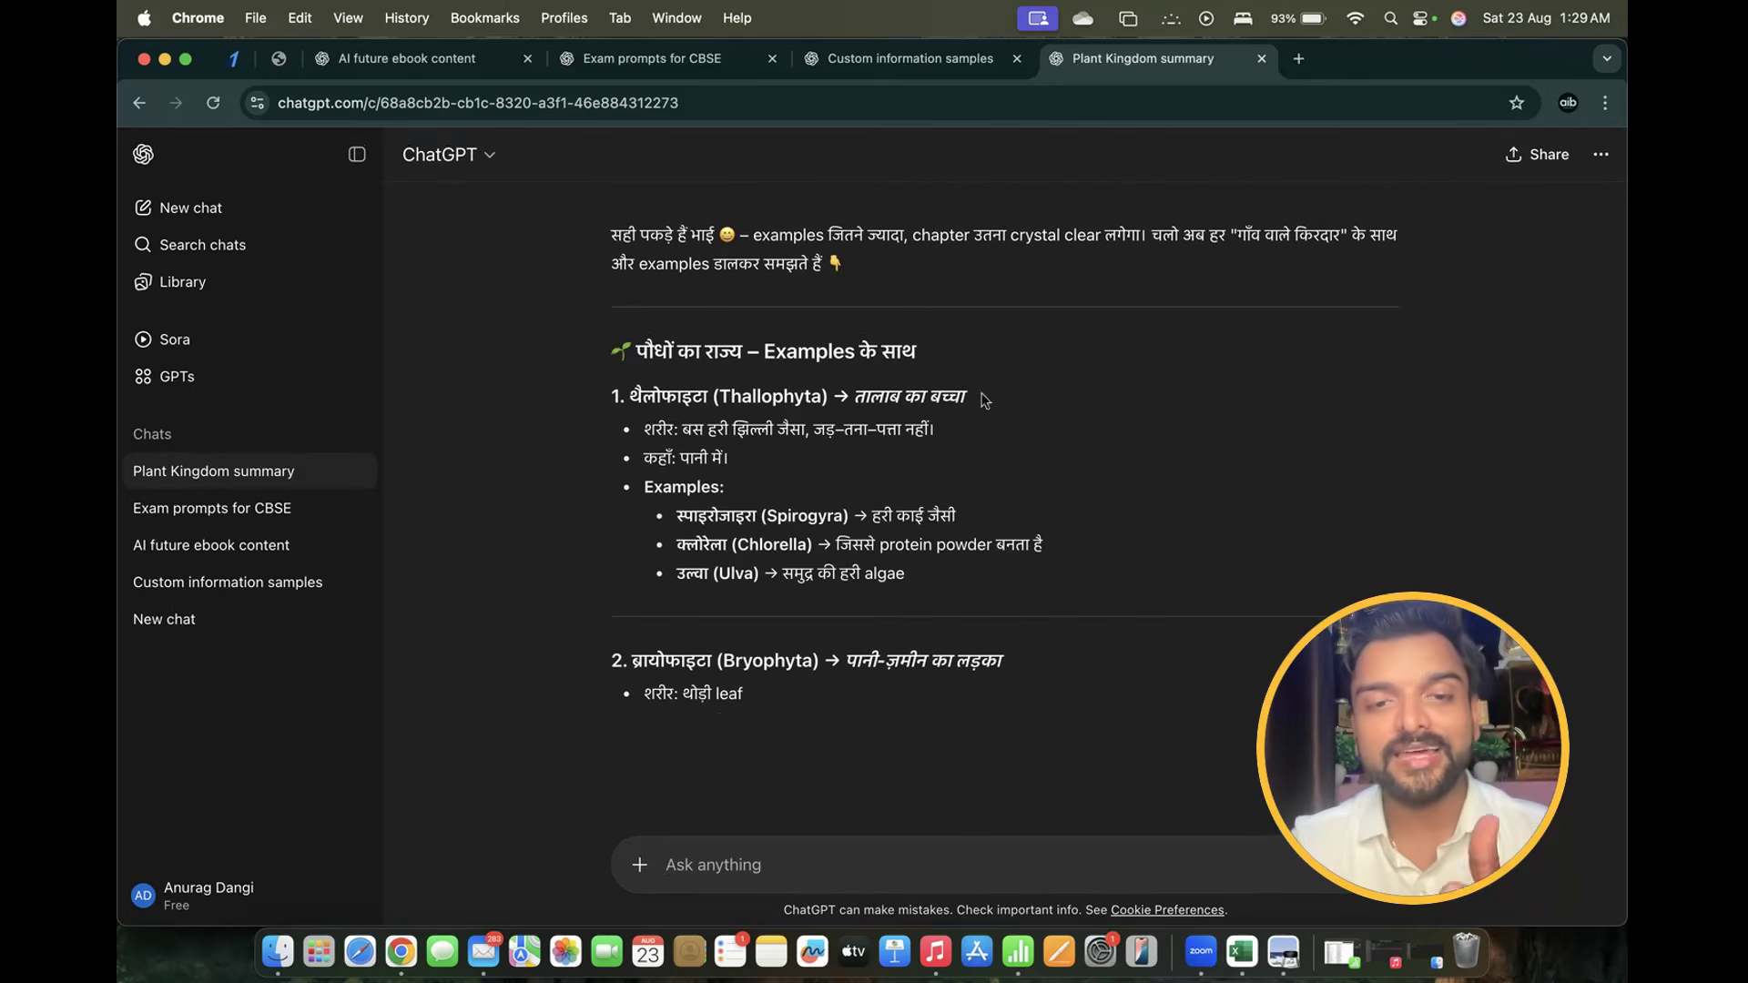
# Highlight the Spirogyra, Chlorella and Ulva examples, then scroll through the other groups' examples
pyautogui.moveTo(645, 433); pyautogui.dragTo(726, 473)
pyautogui.click(947, 426)
pyautogui.click(716, 537)
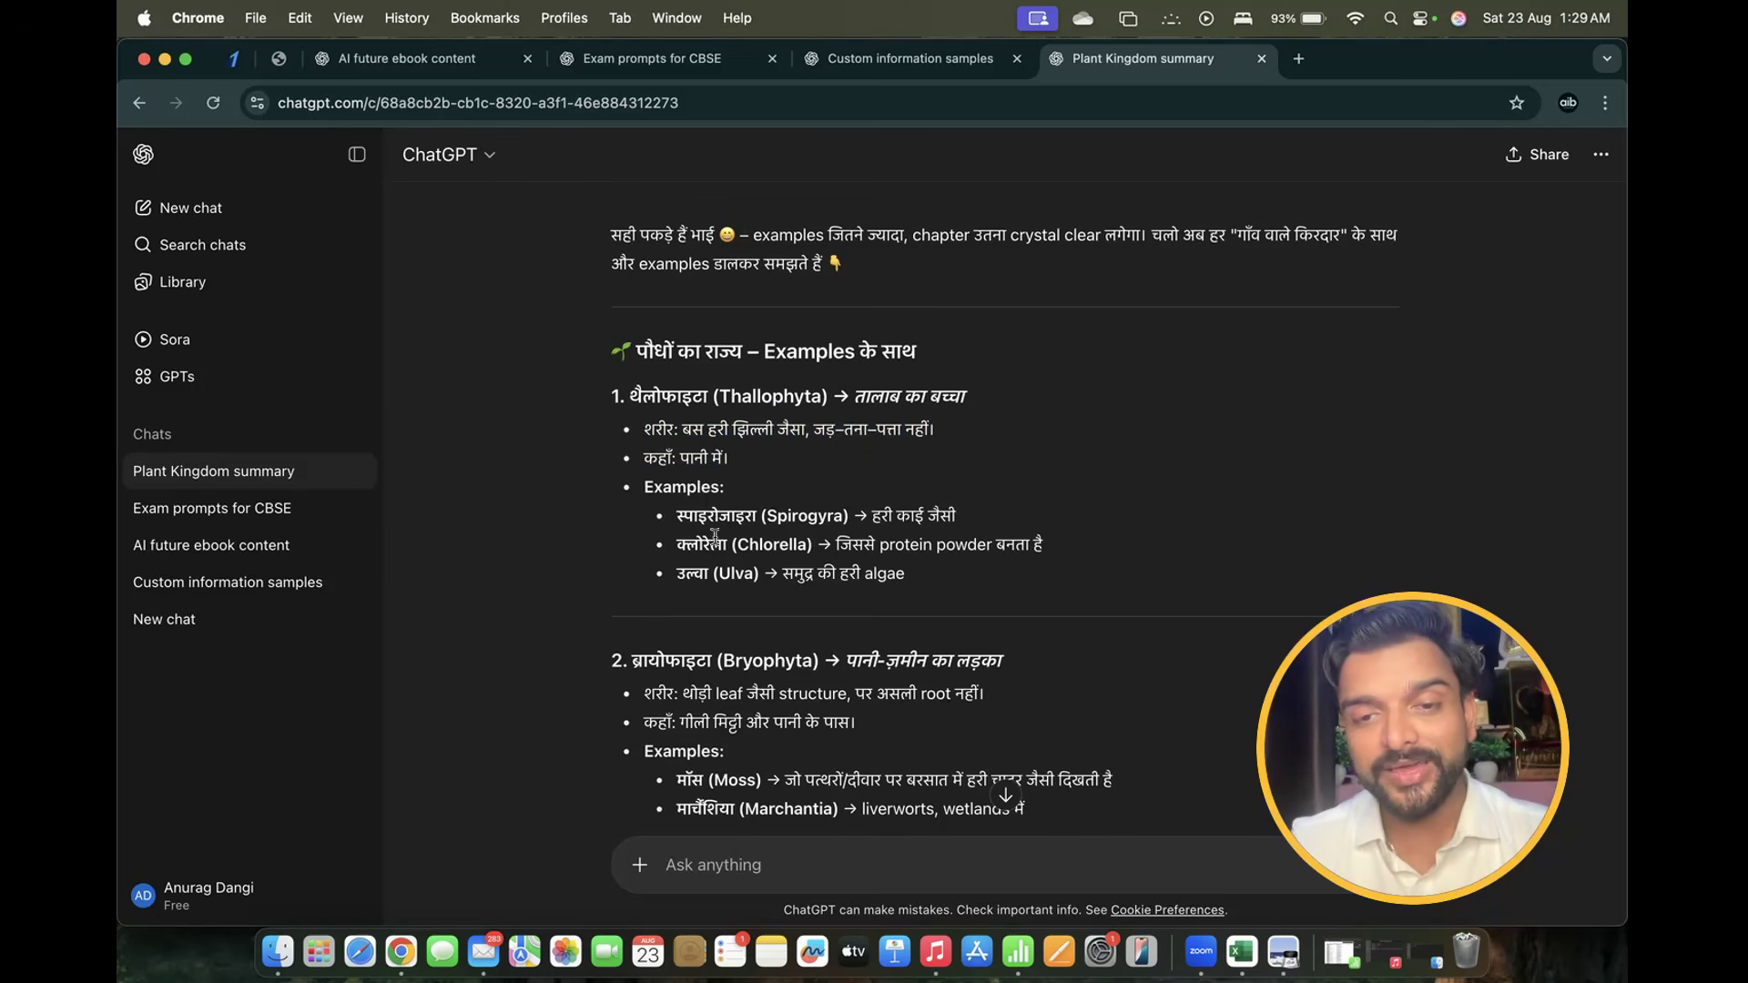
pyautogui.moveTo(828, 515); pyautogui.dragTo(885, 521)
pyautogui.click(934, 519)
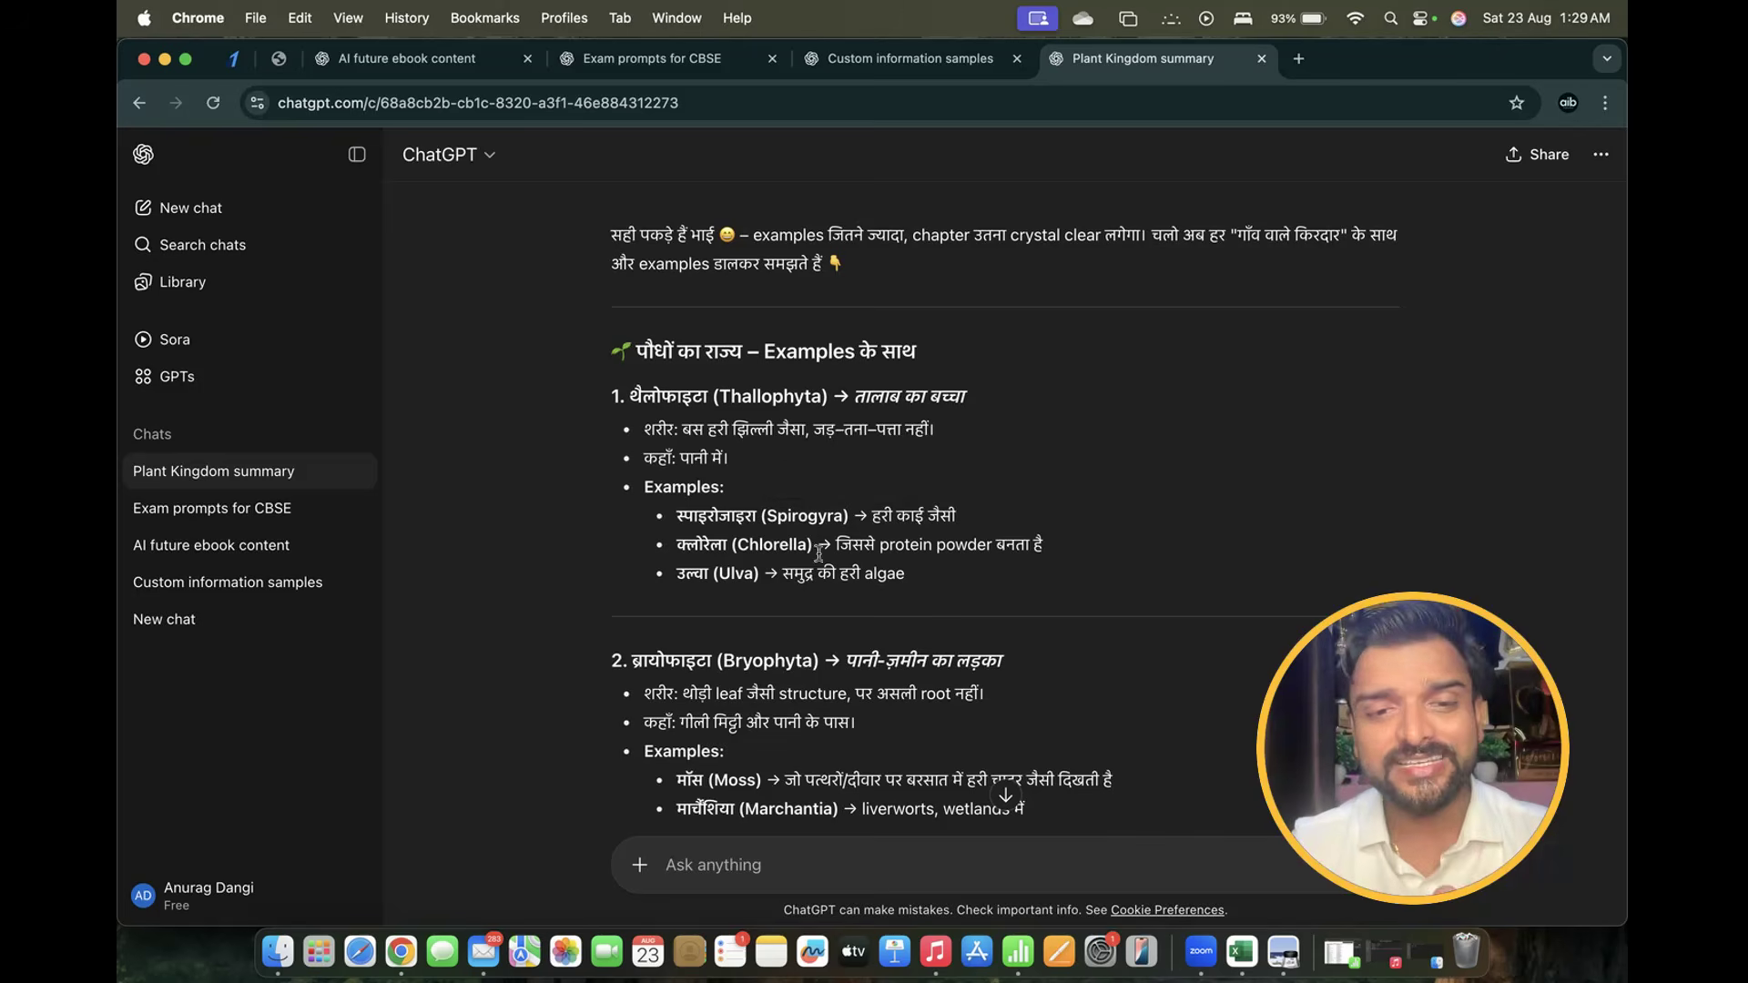
pyautogui.moveTo(674, 552); pyautogui.dragTo(1072, 559)
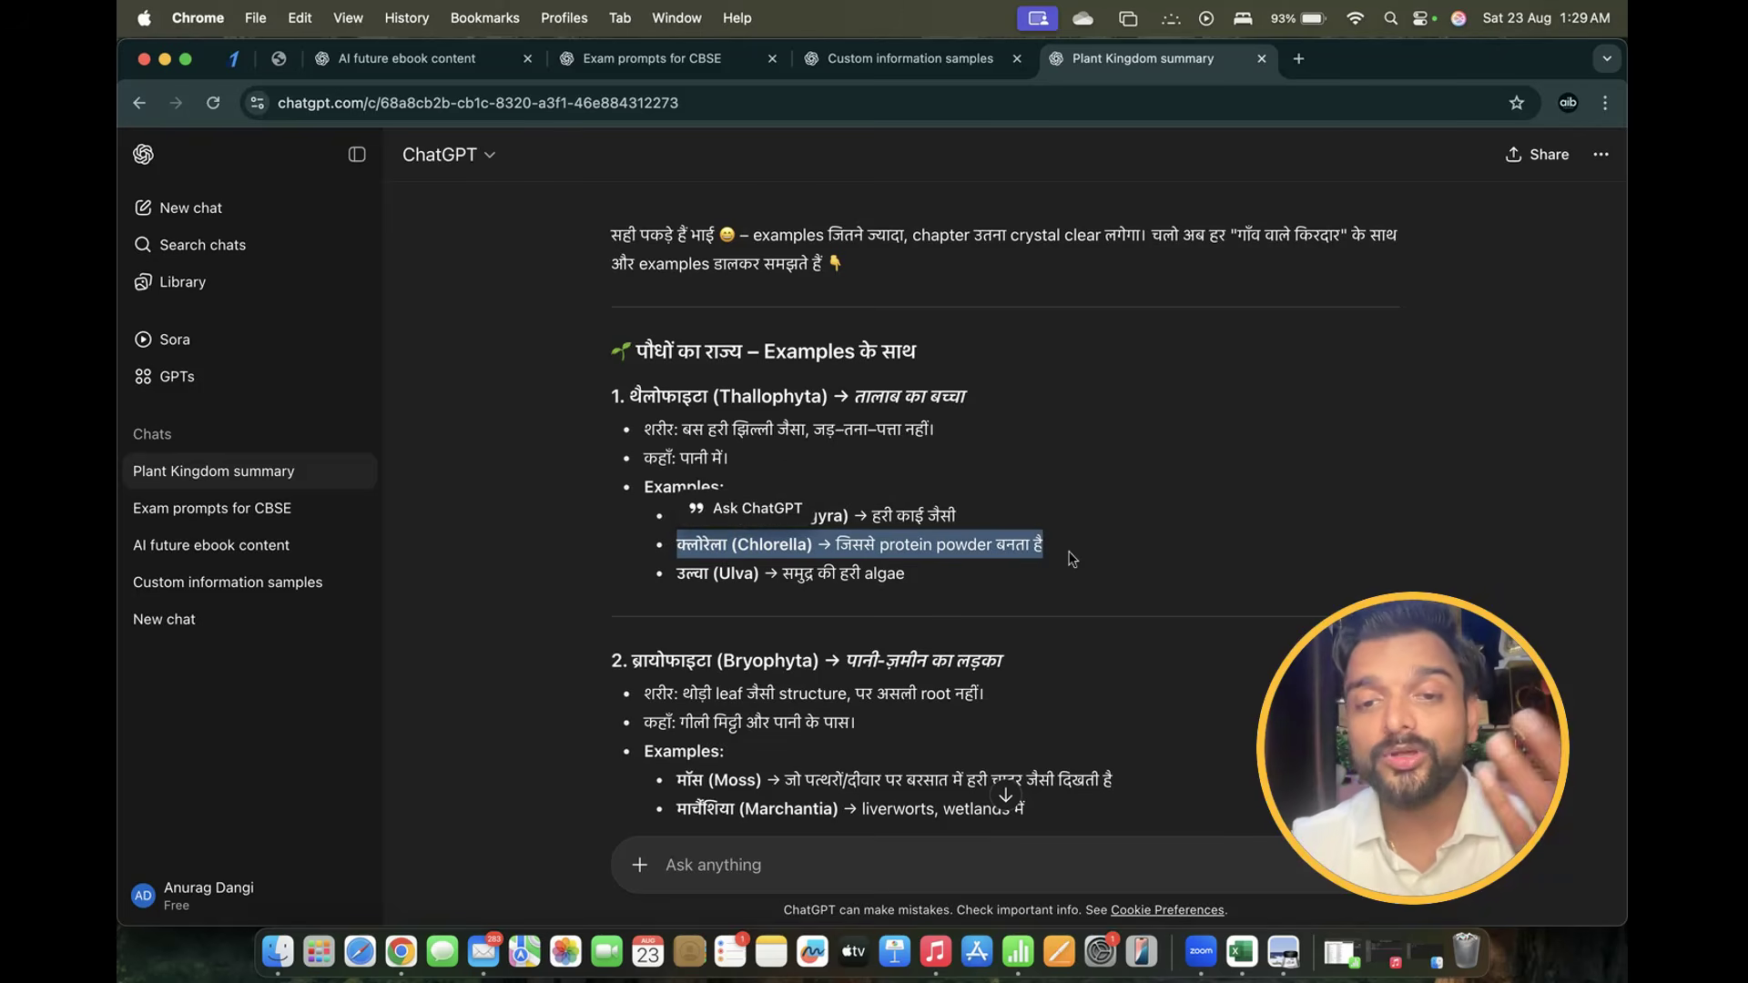
pyautogui.moveTo(677, 573); pyautogui.dragTo(930, 570)
pyautogui.scroll(-3, 931, 568)
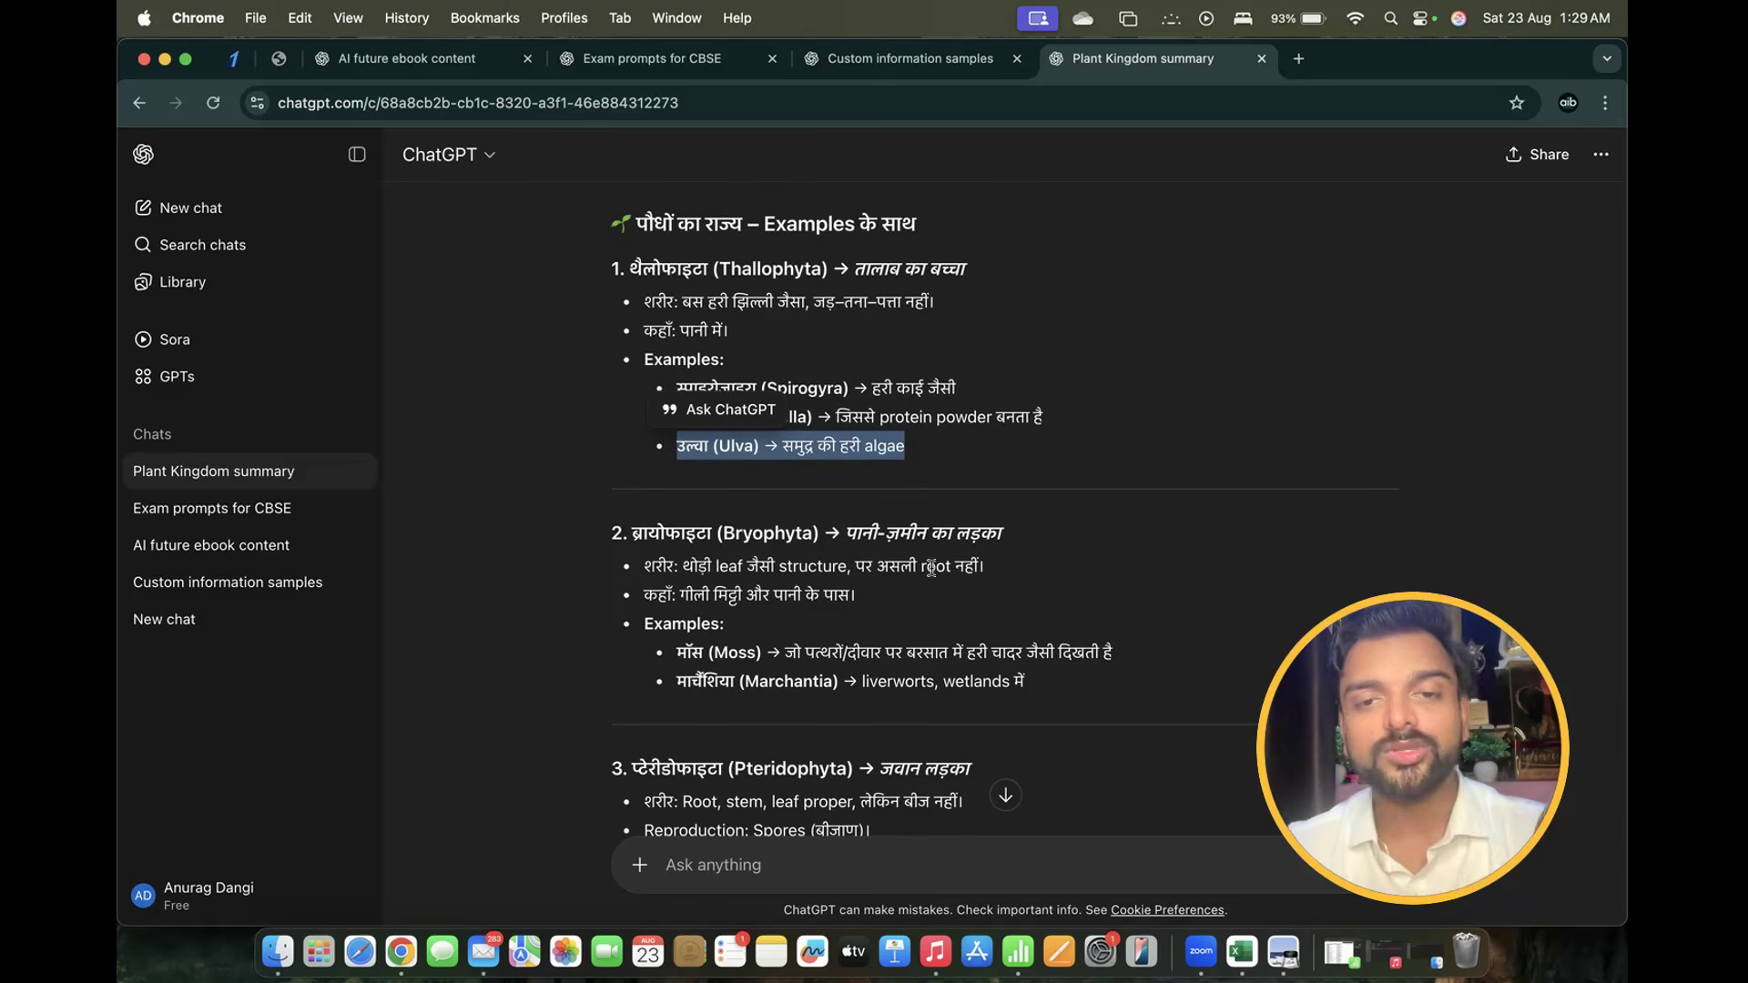
pyautogui.scroll(-5, 931, 568)
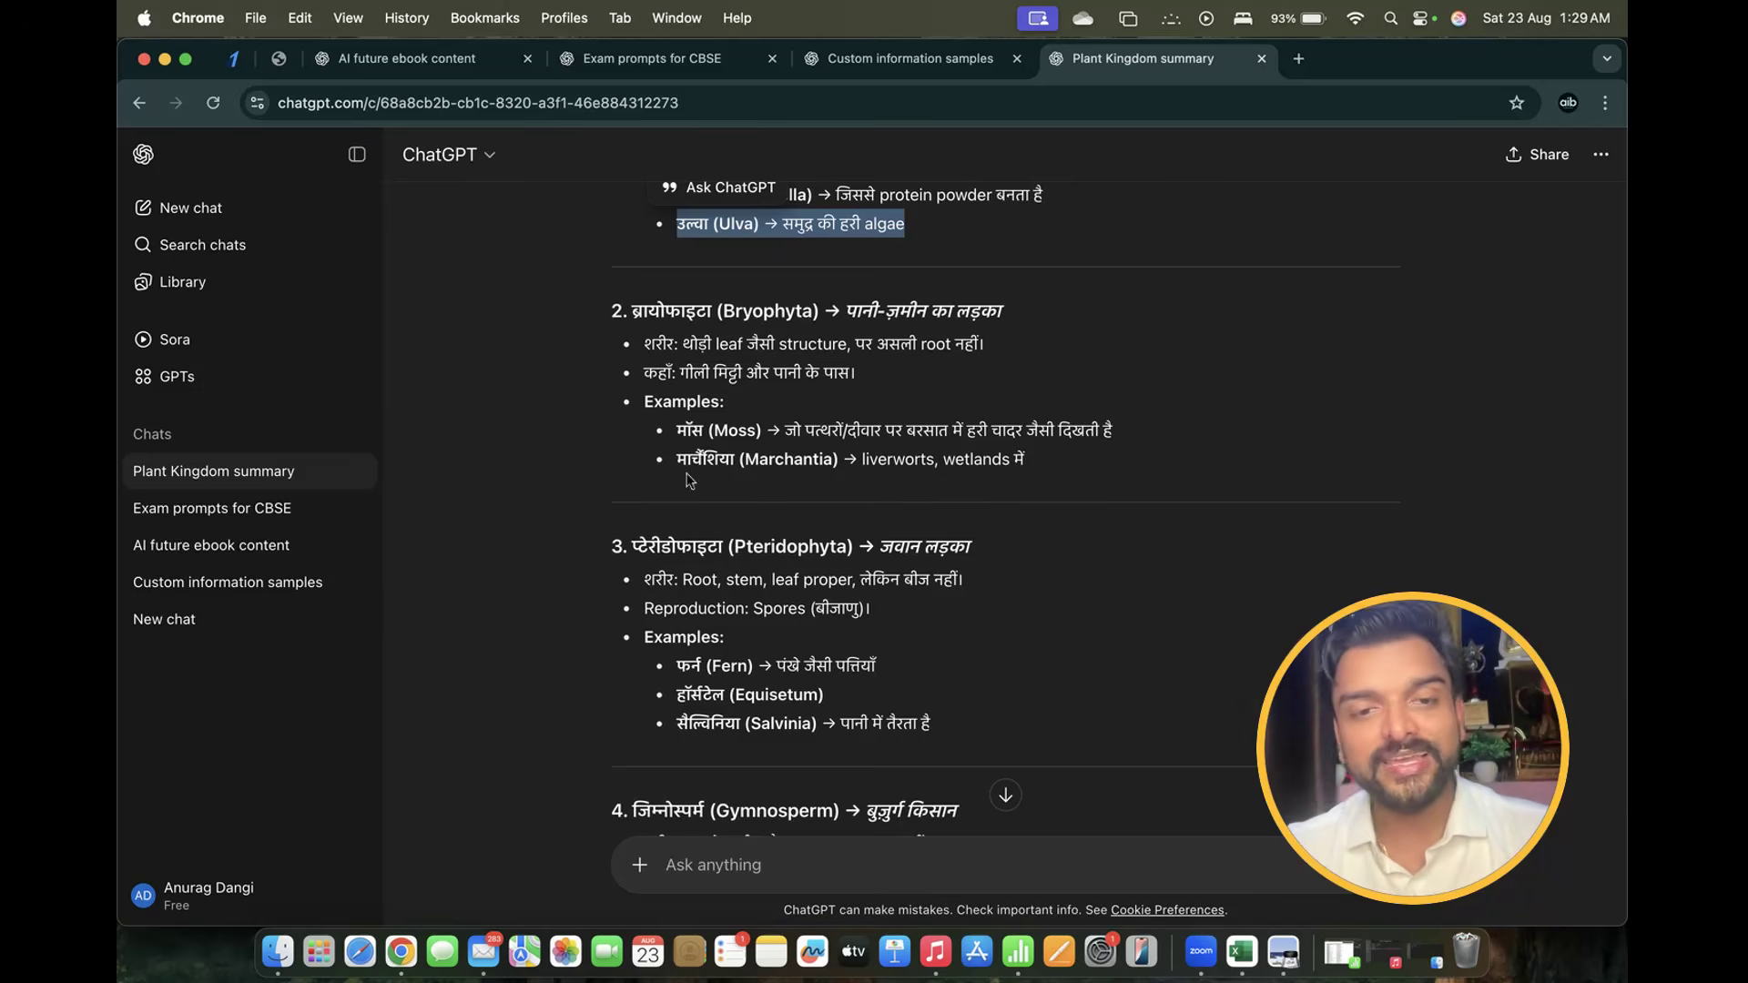
pyautogui.scroll(-5, 1111, 485)
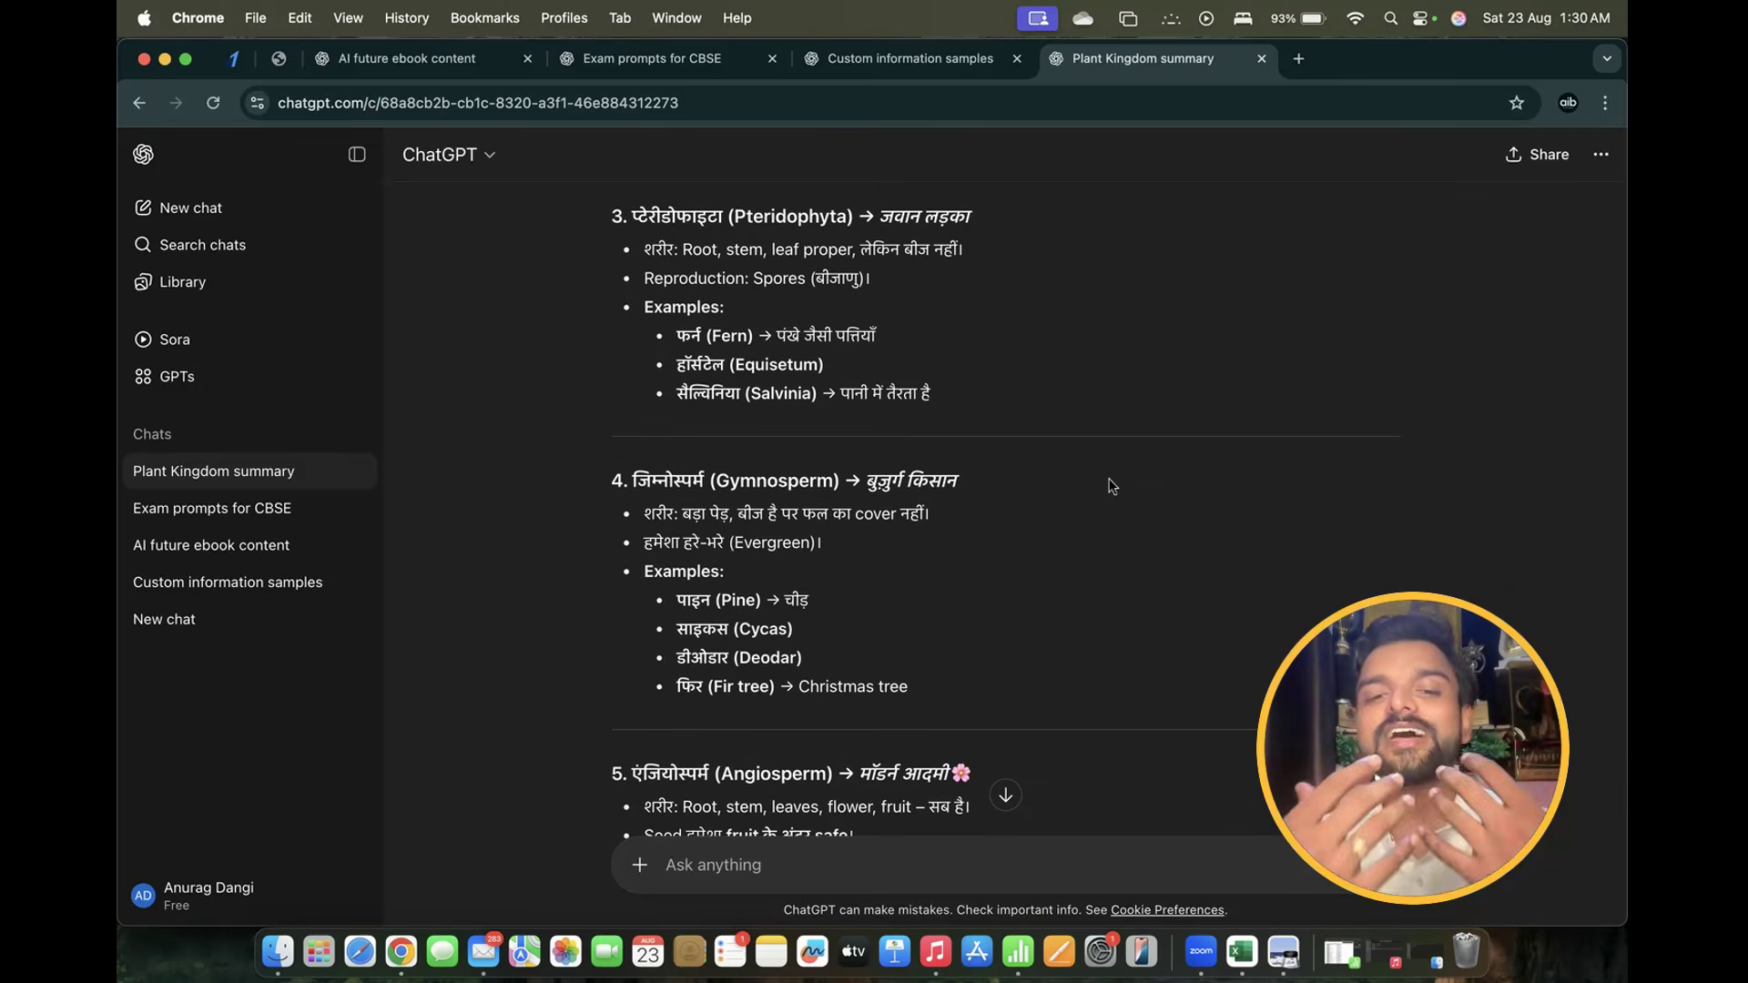
# Send 'test me' in the Plant Kingdom chat
pyautogui.scroll(-8, 1112, 485)
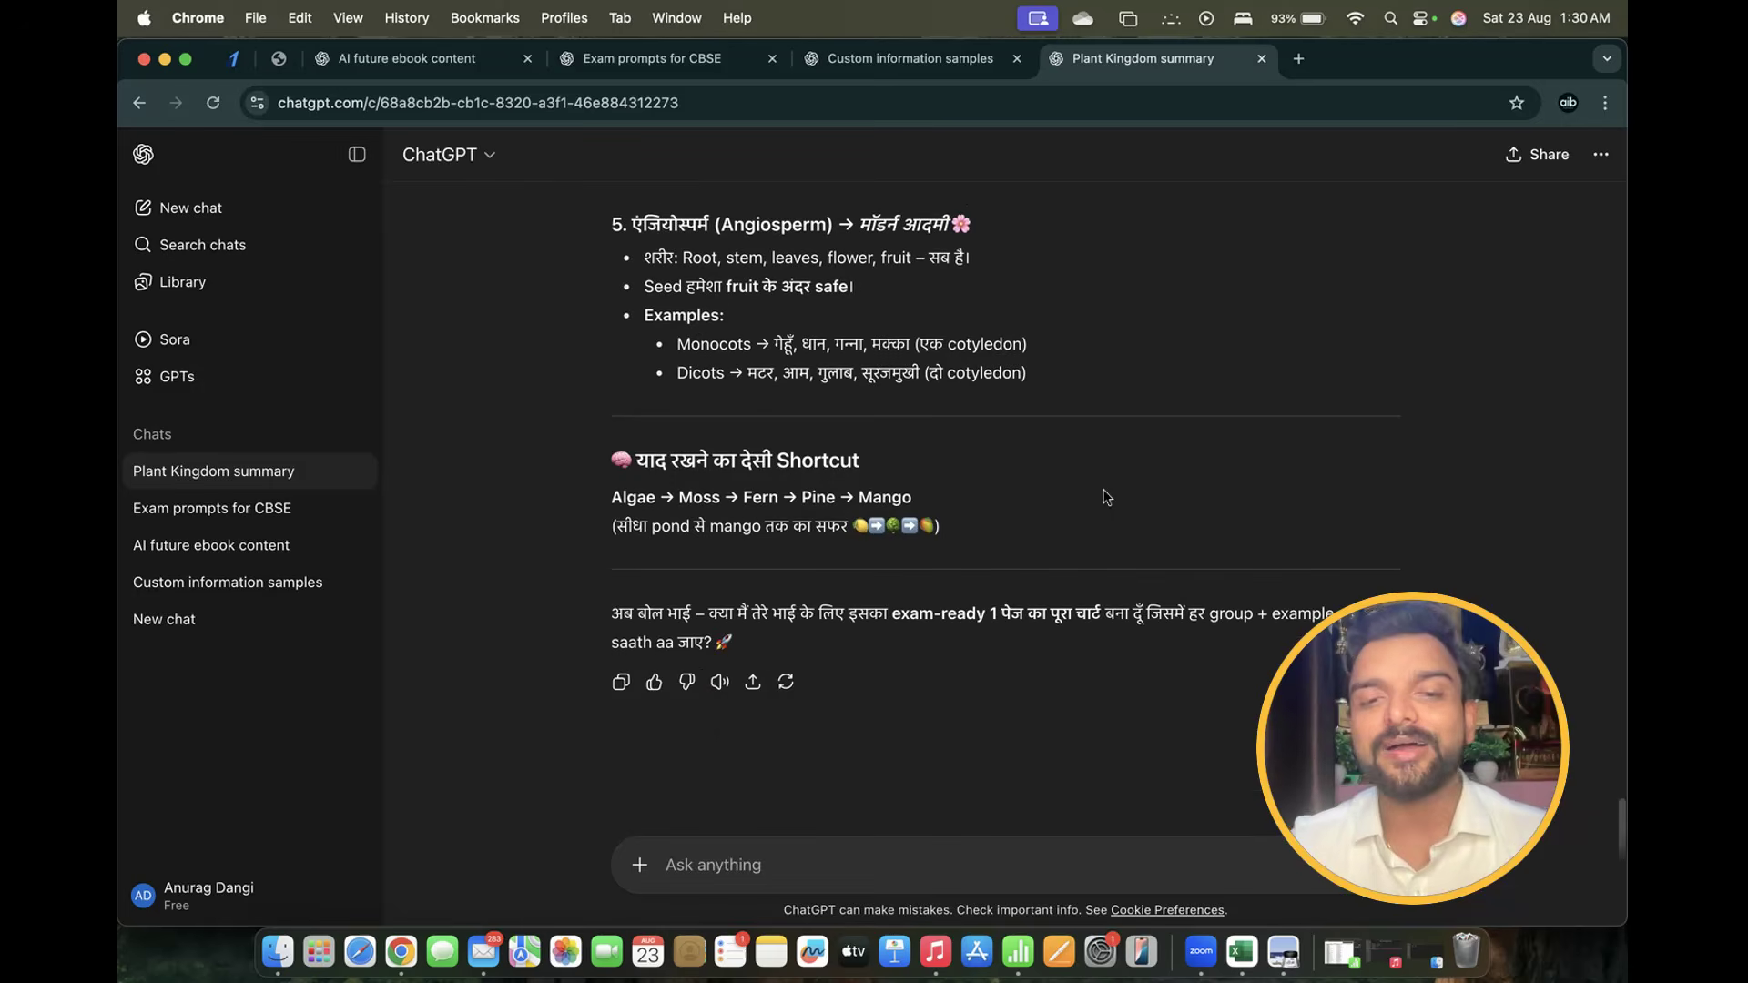
pyautogui.write('test')
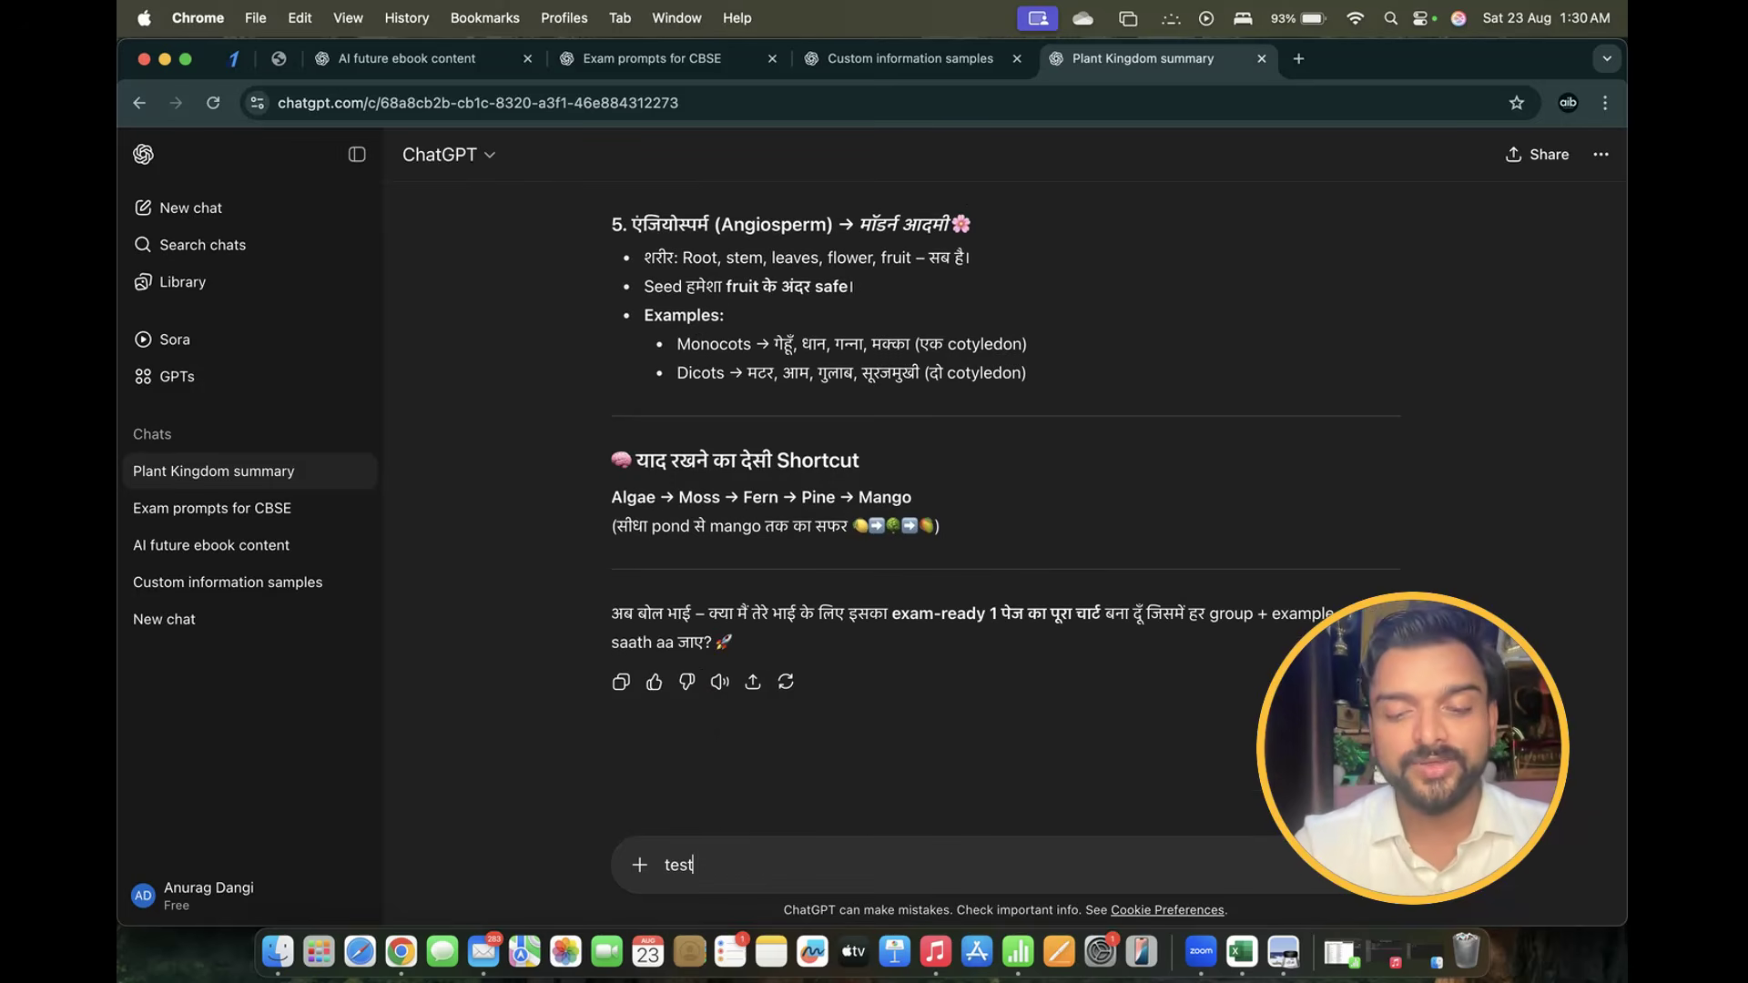
pyautogui.write(' me')
pyautogui.press('Return')
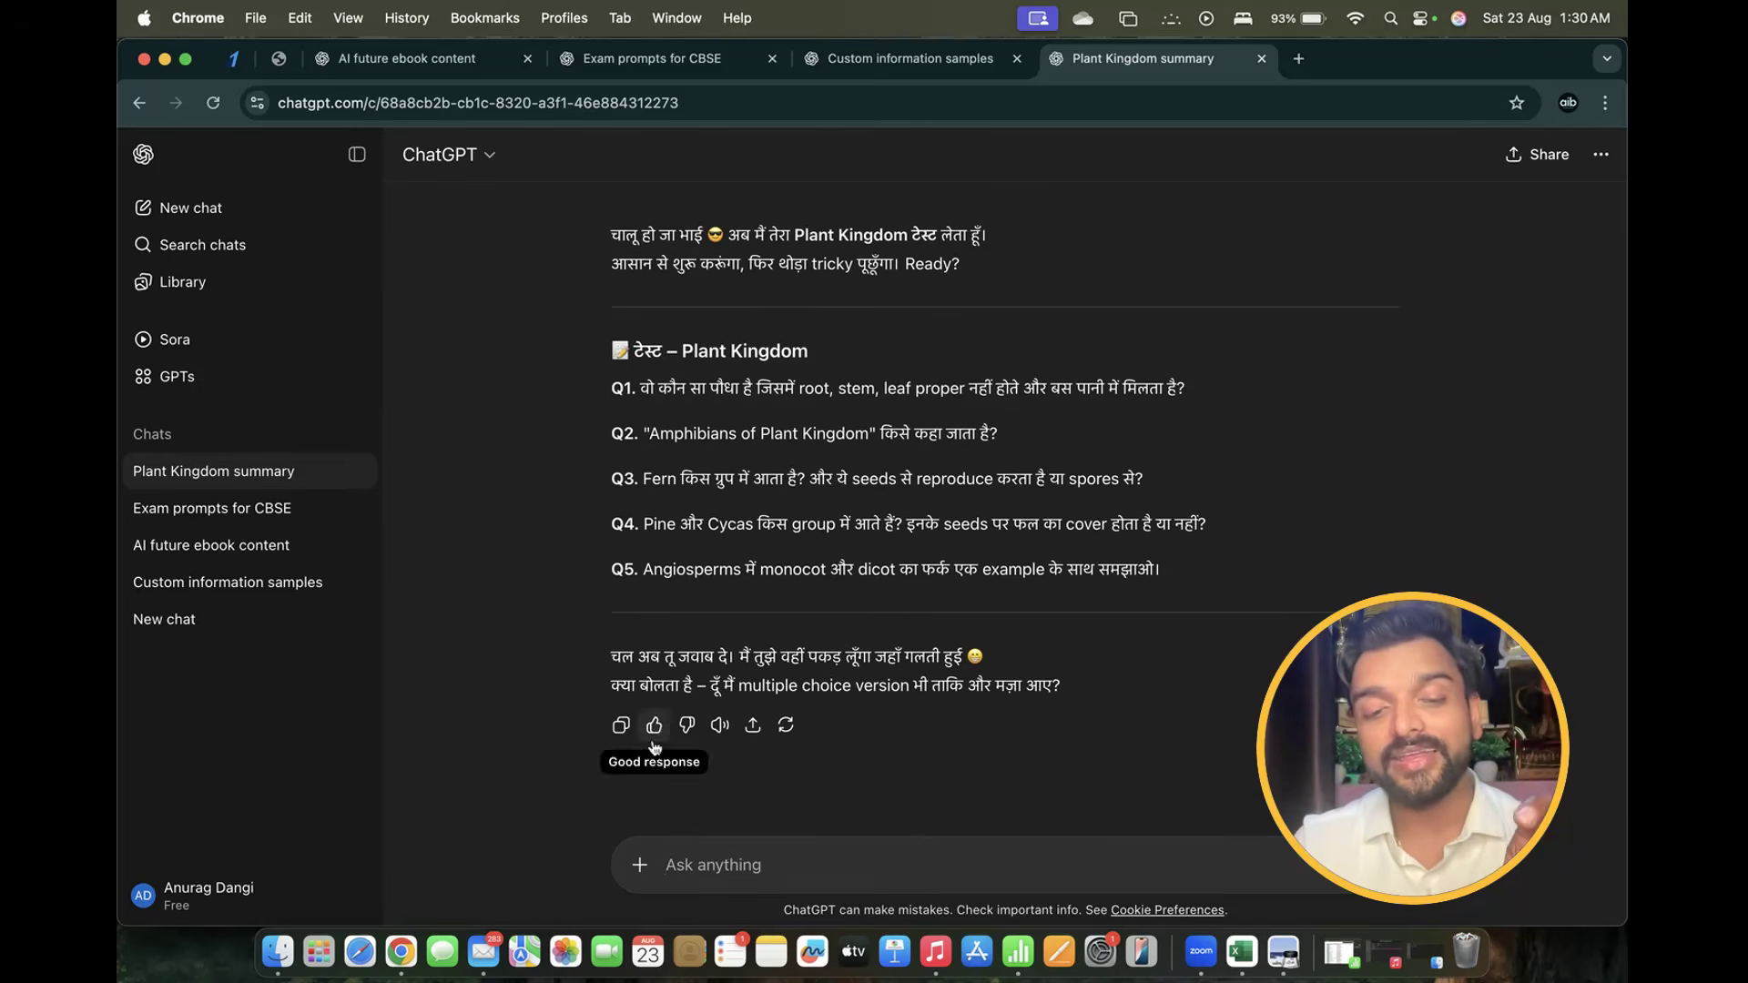
# Turn on Study and learn mode and send 'test me' again
pyautogui.click(639, 865)
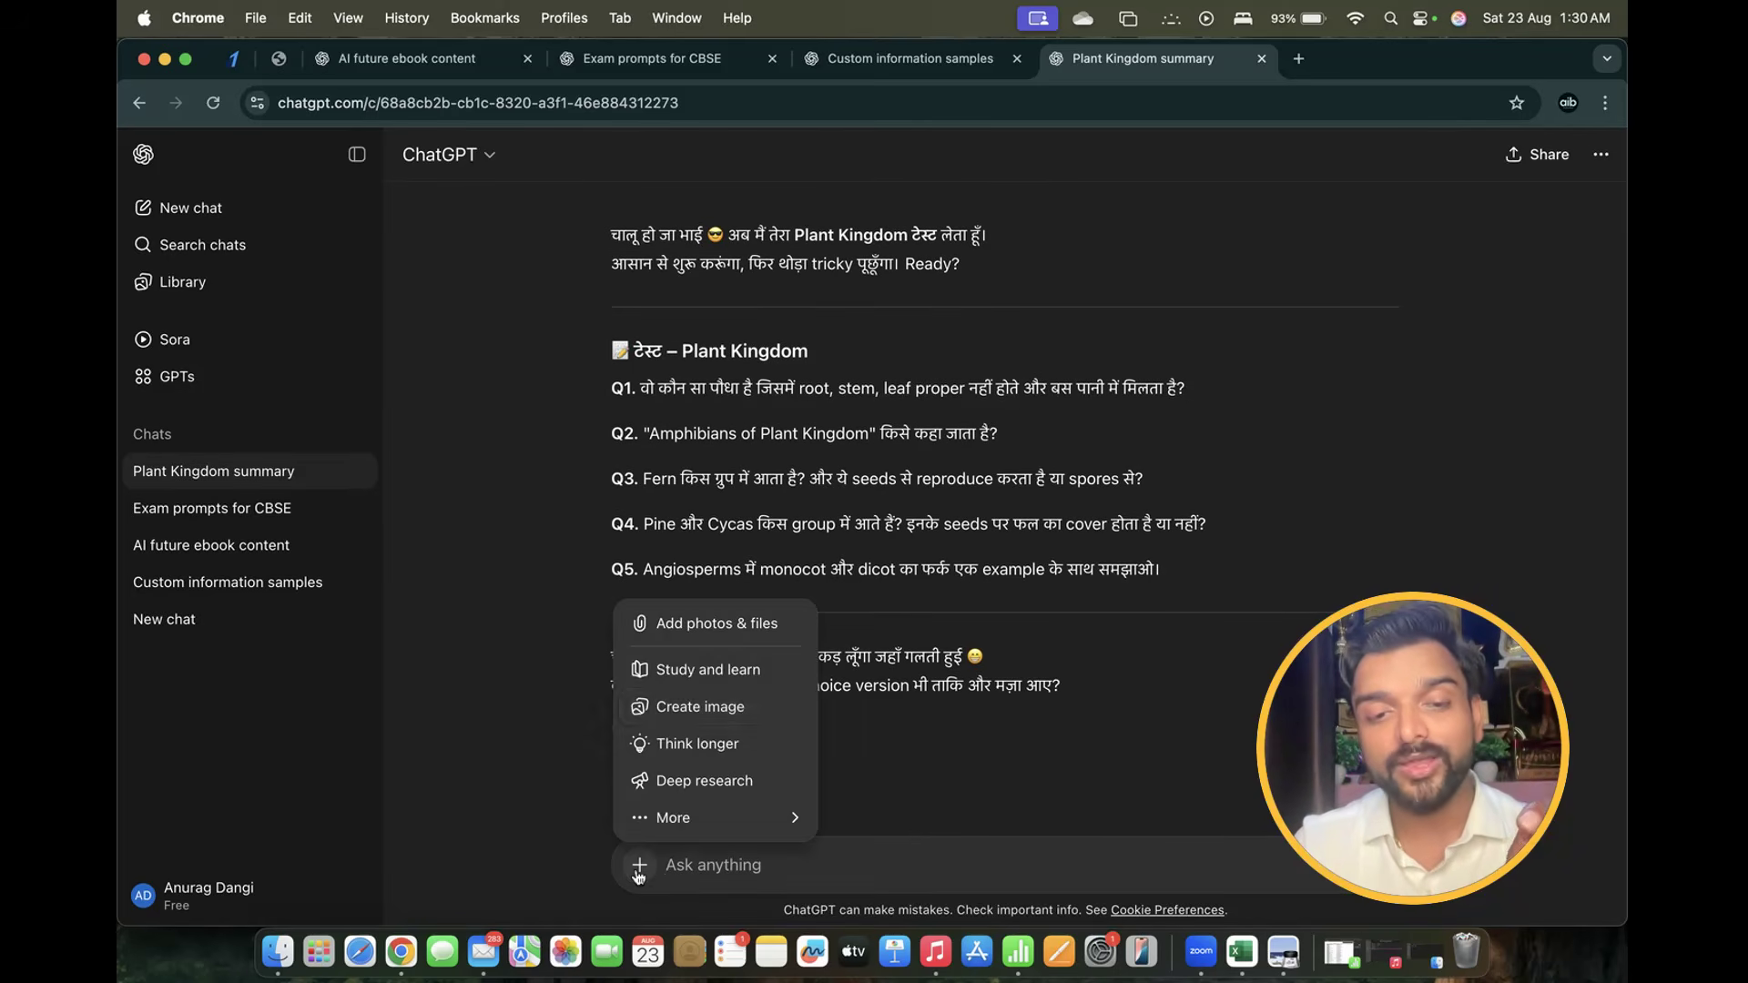
pyautogui.click(745, 671)
pyautogui.write('t')
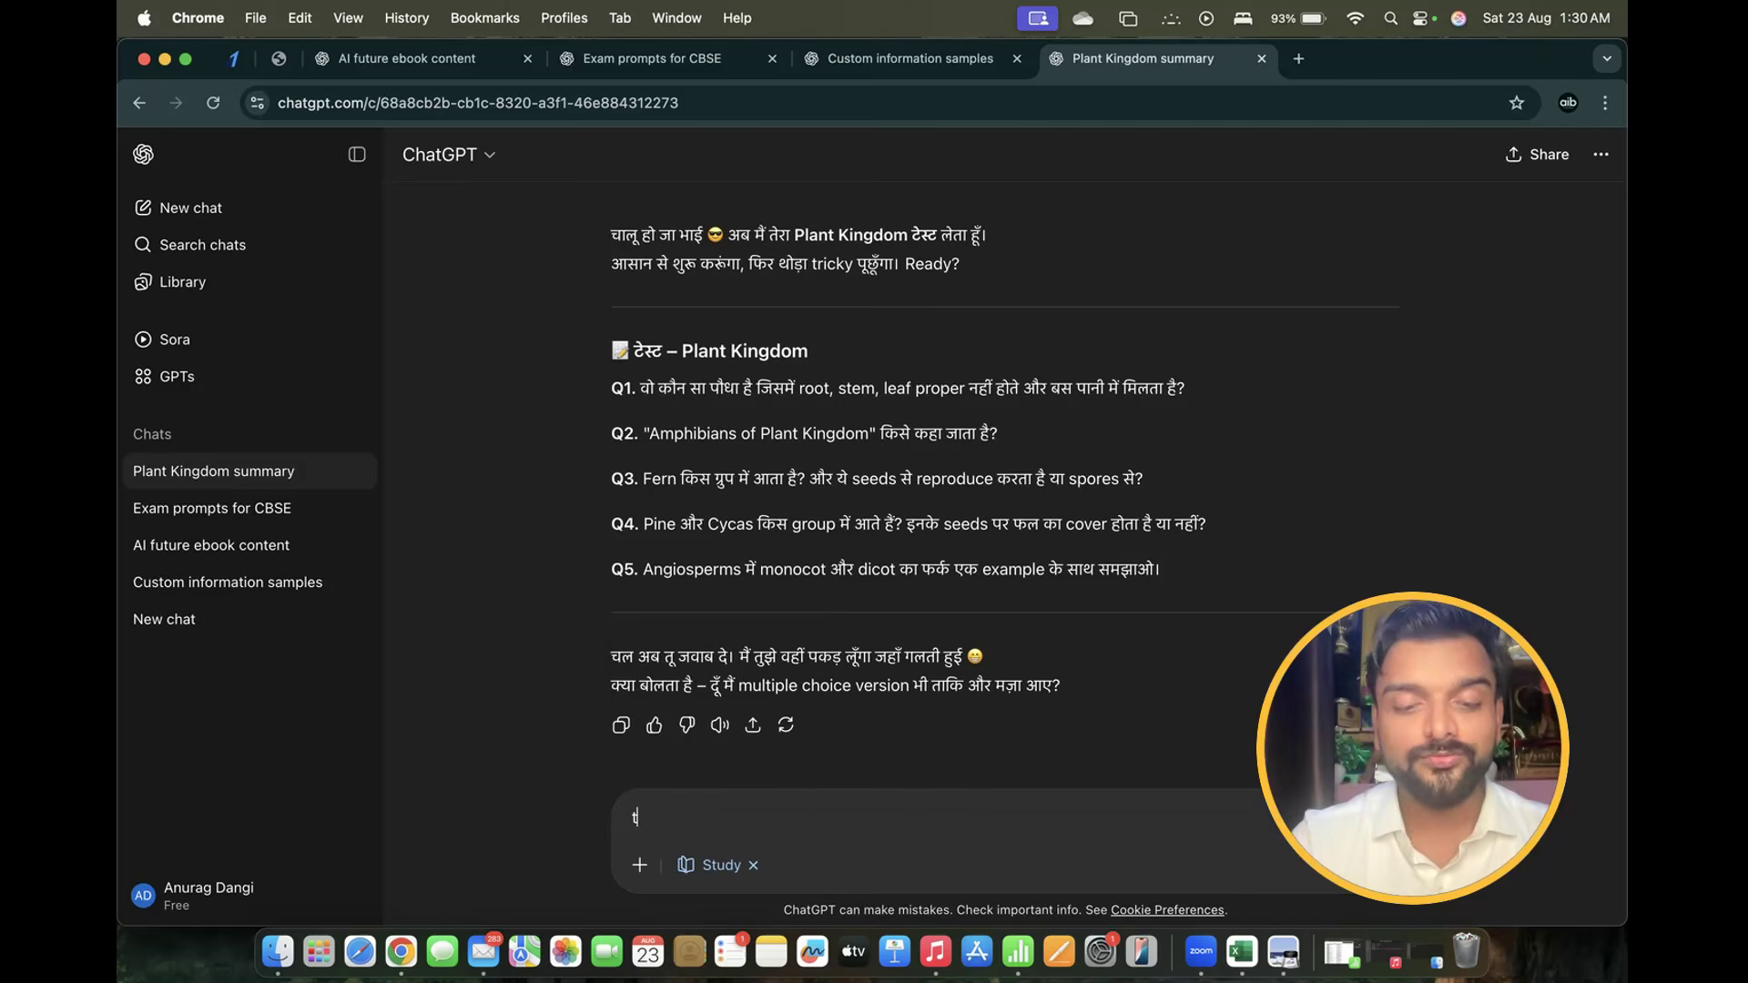
pyautogui.write('est me')
pyautogui.press('Return')
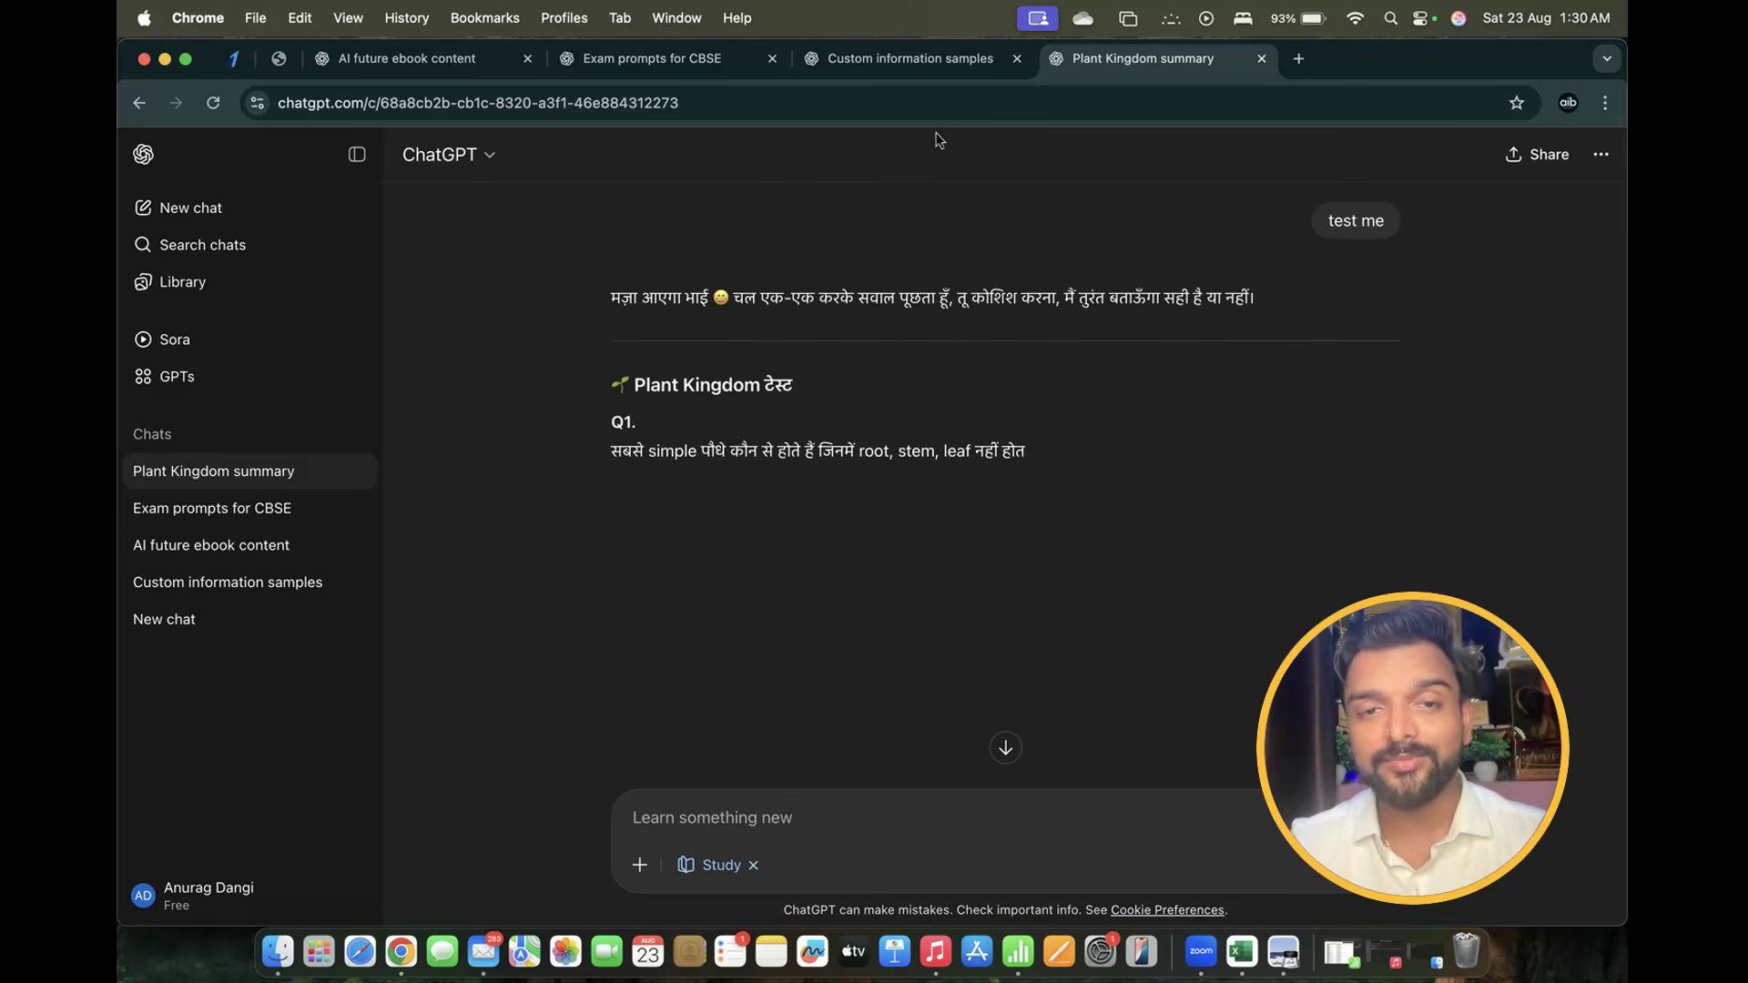
# Answer Q1 by copying Thallophyta from the options and sending it
pyautogui.moveTo(612, 450); pyautogui.dragTo(1086, 433)
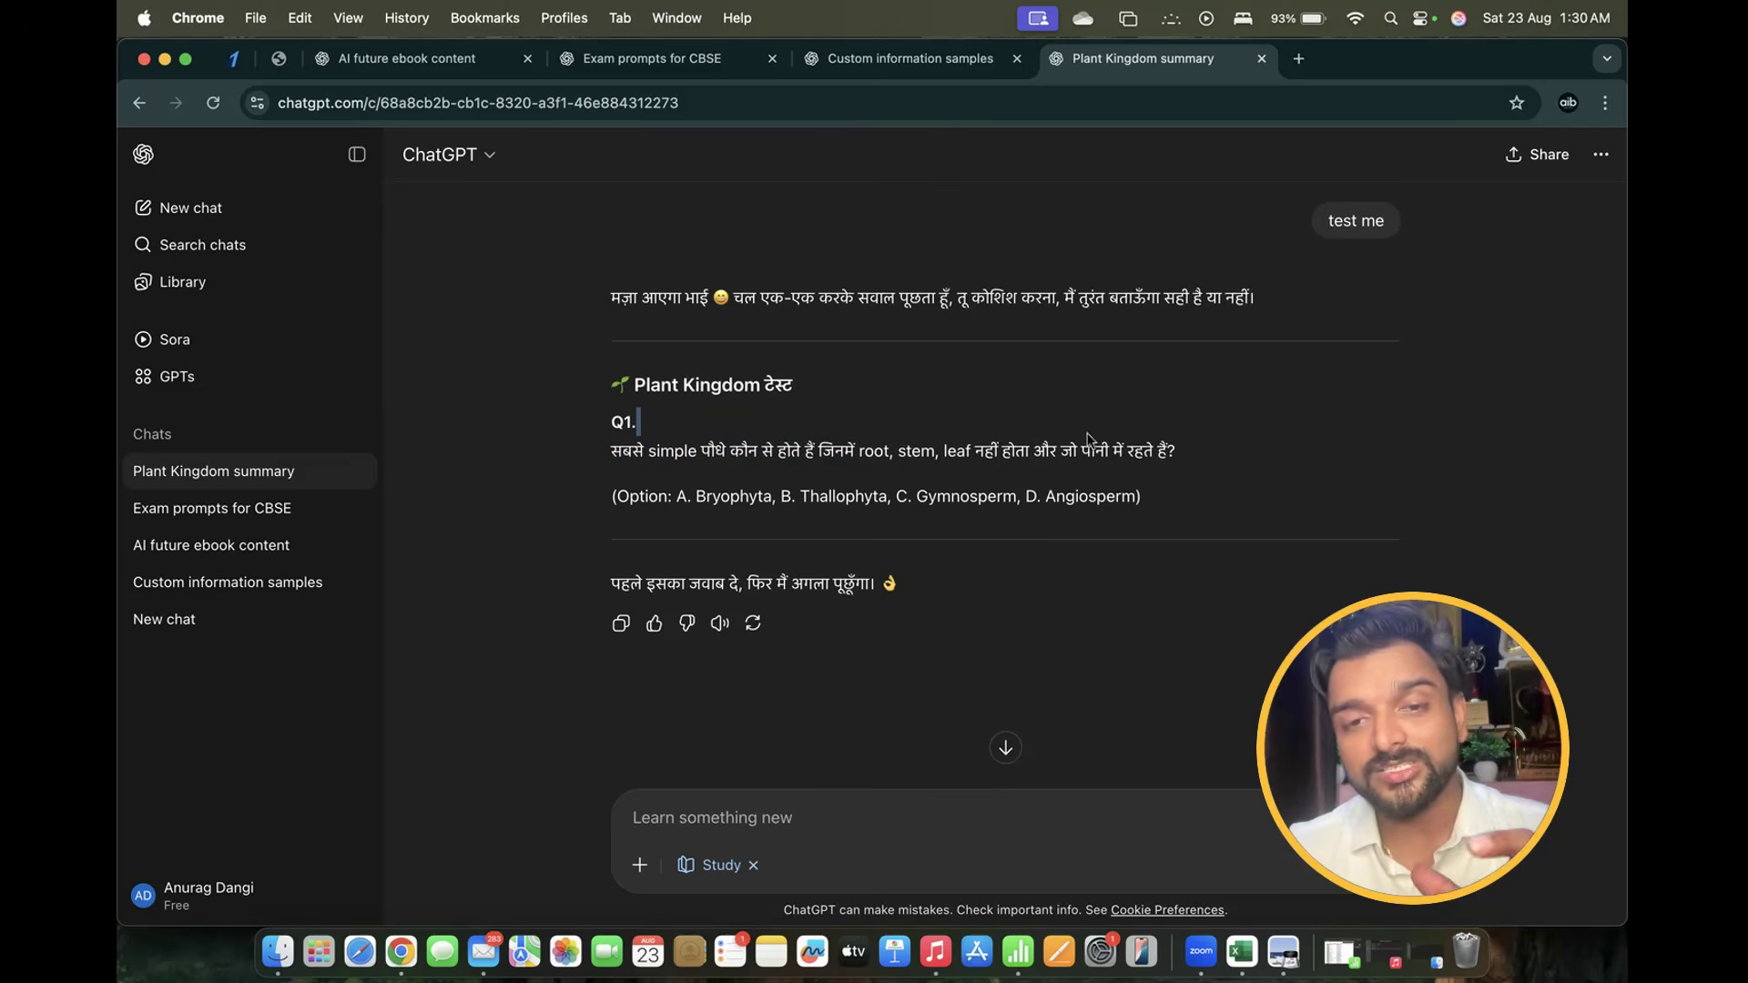
pyautogui.moveTo(1200, 437); pyautogui.dragTo(1217, 463)
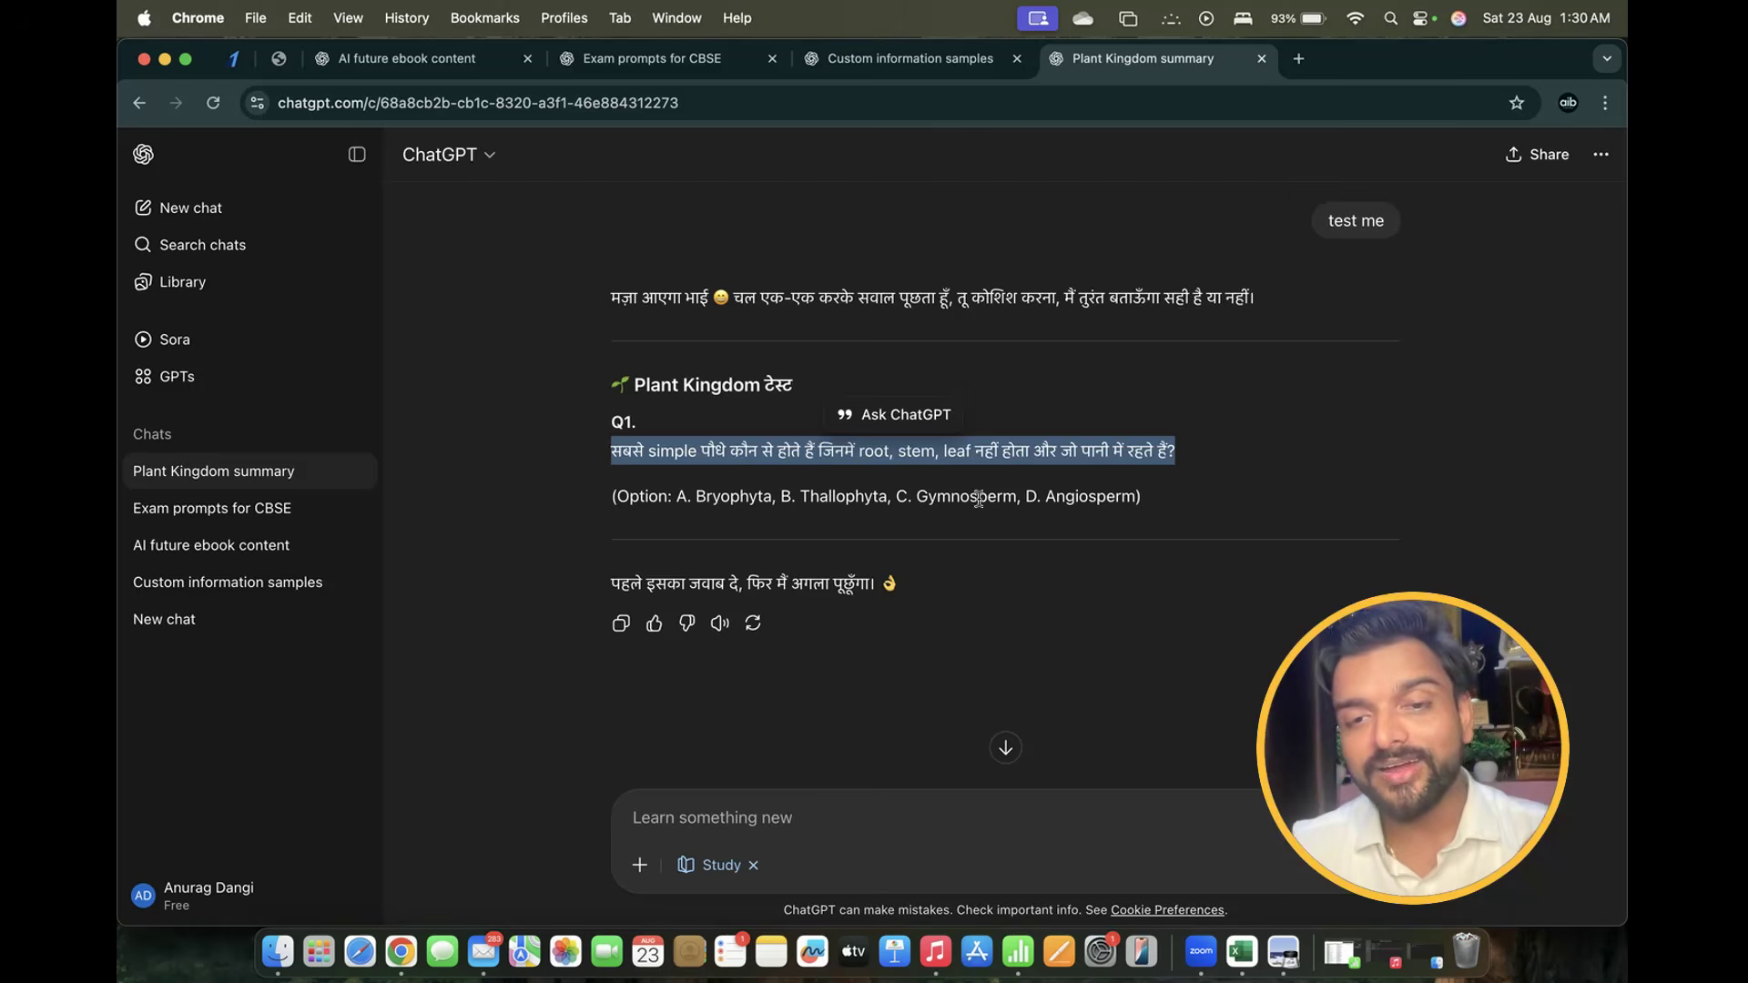
pyautogui.doubleClick(838, 499)
pyautogui.press('super+c')
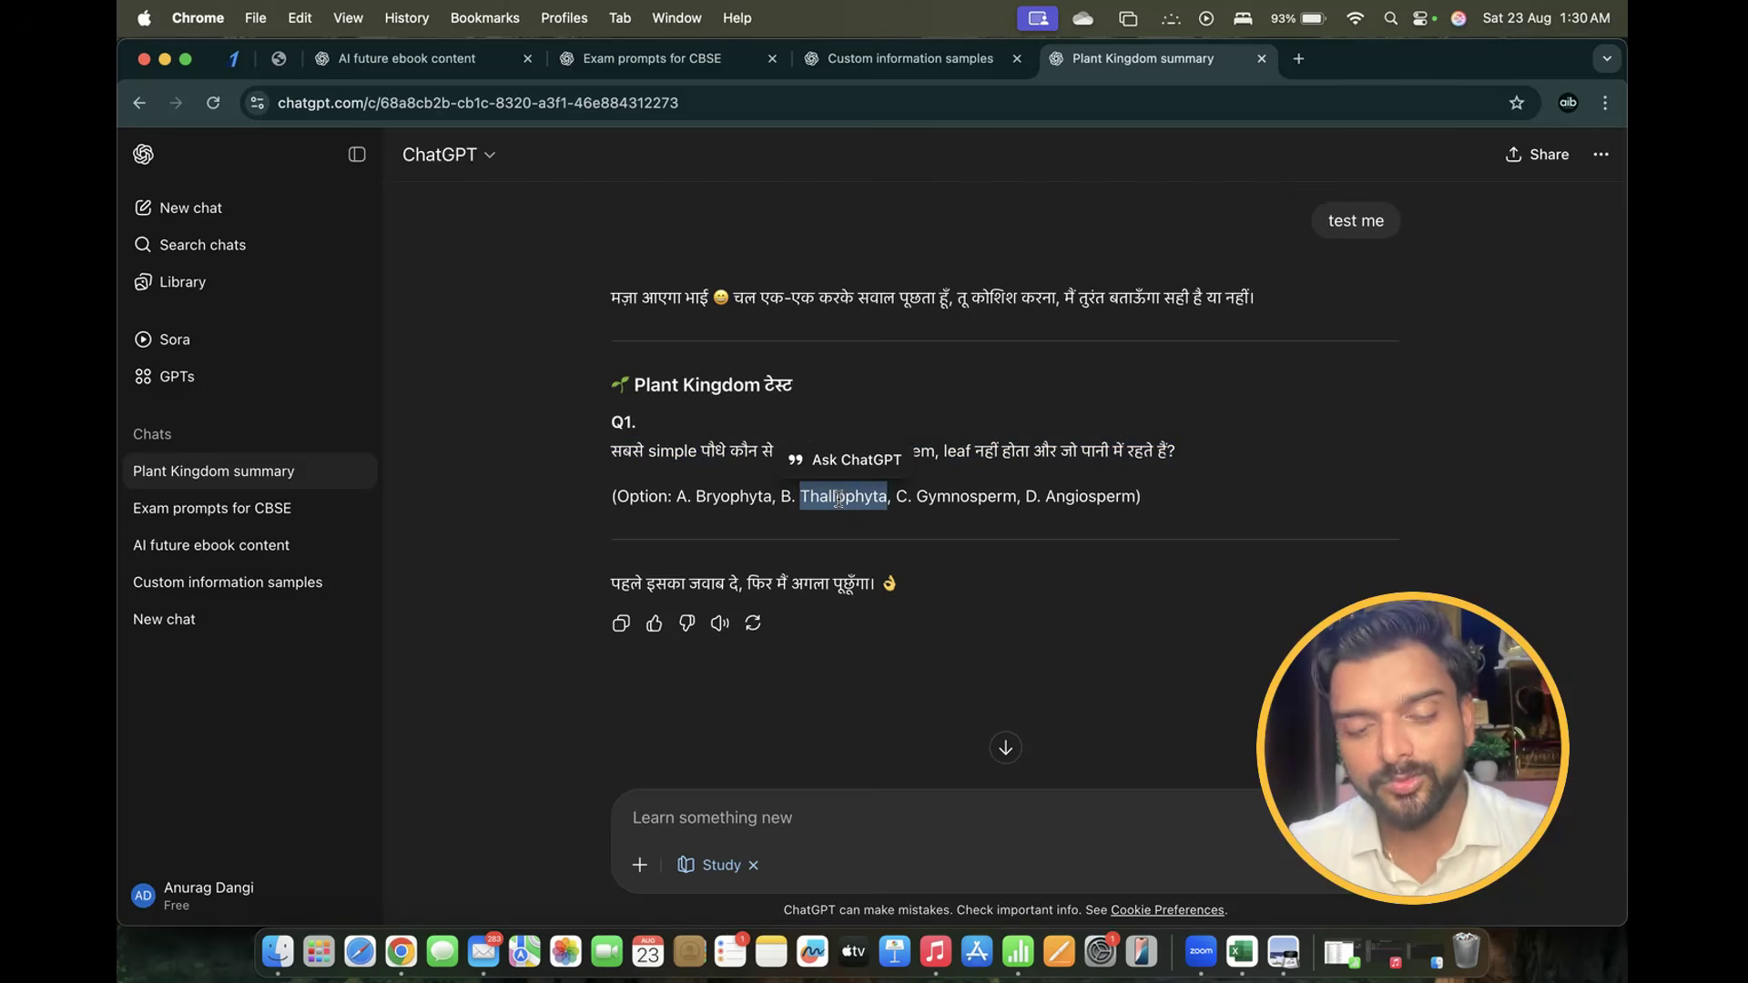
pyautogui.click(702, 807)
pyautogui.press('super+v')
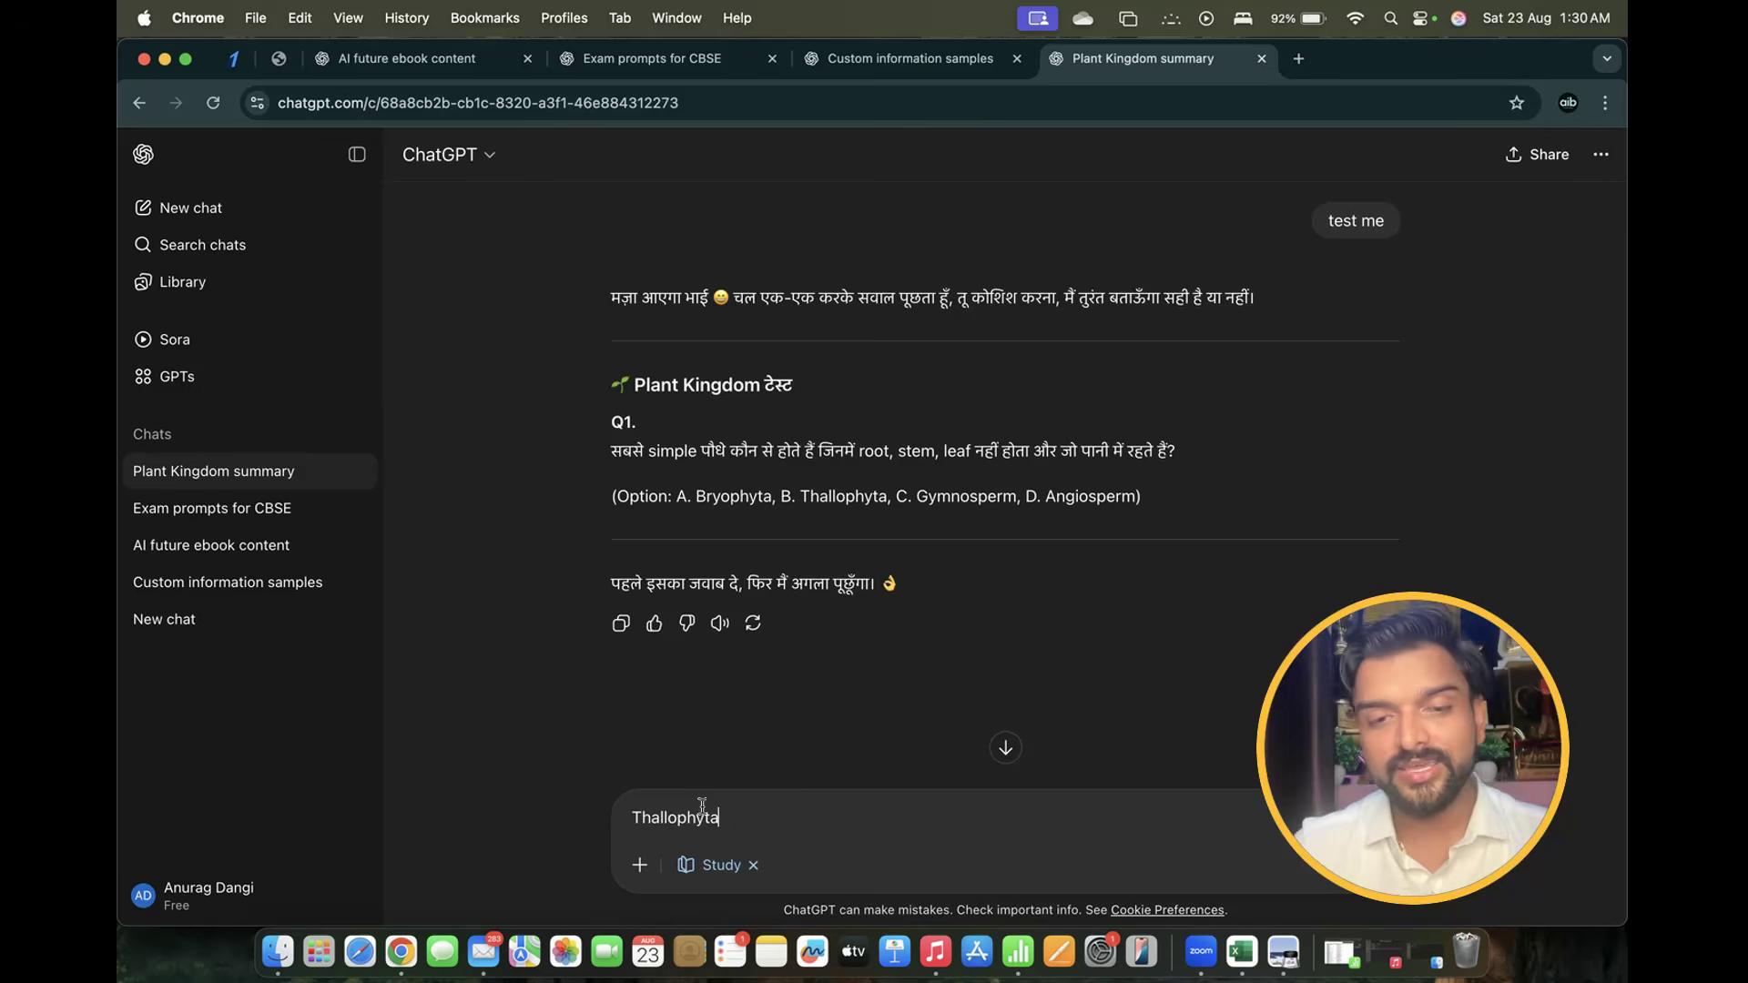
pyautogui.press('Return')
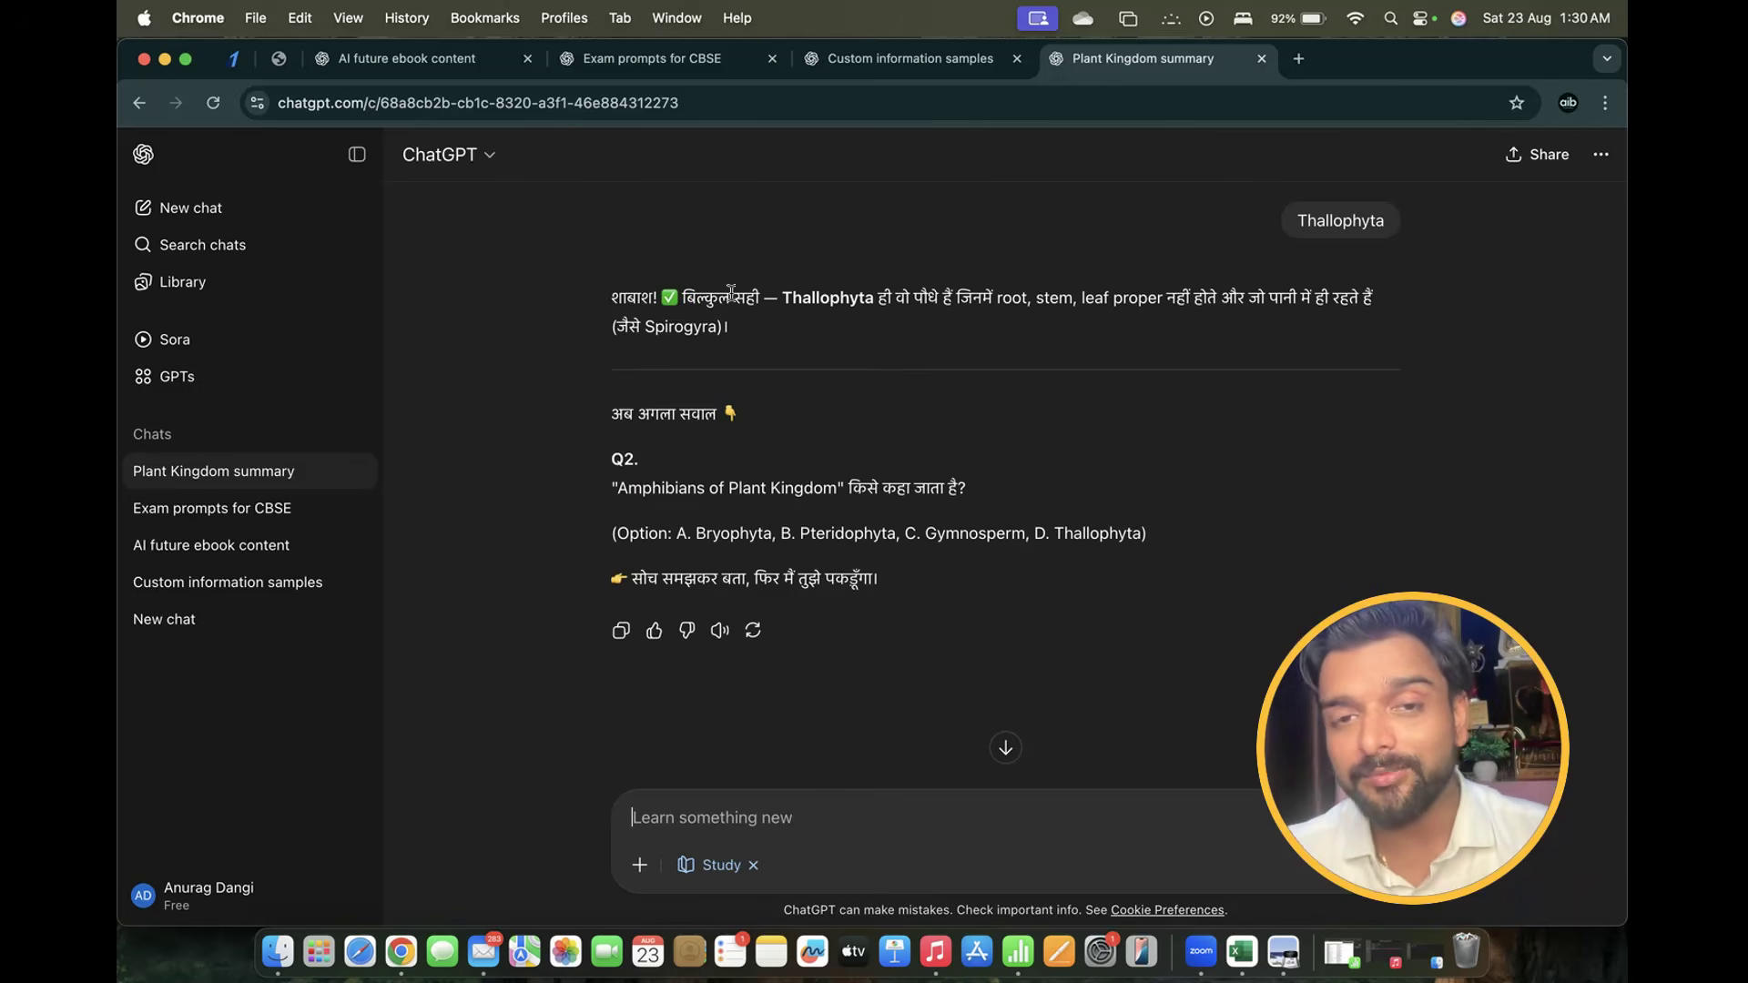
# Answer Q2 by copying Gymnosperm from the options and sending it
pyautogui.moveTo(780, 297); pyautogui.dragTo(1348, 335)
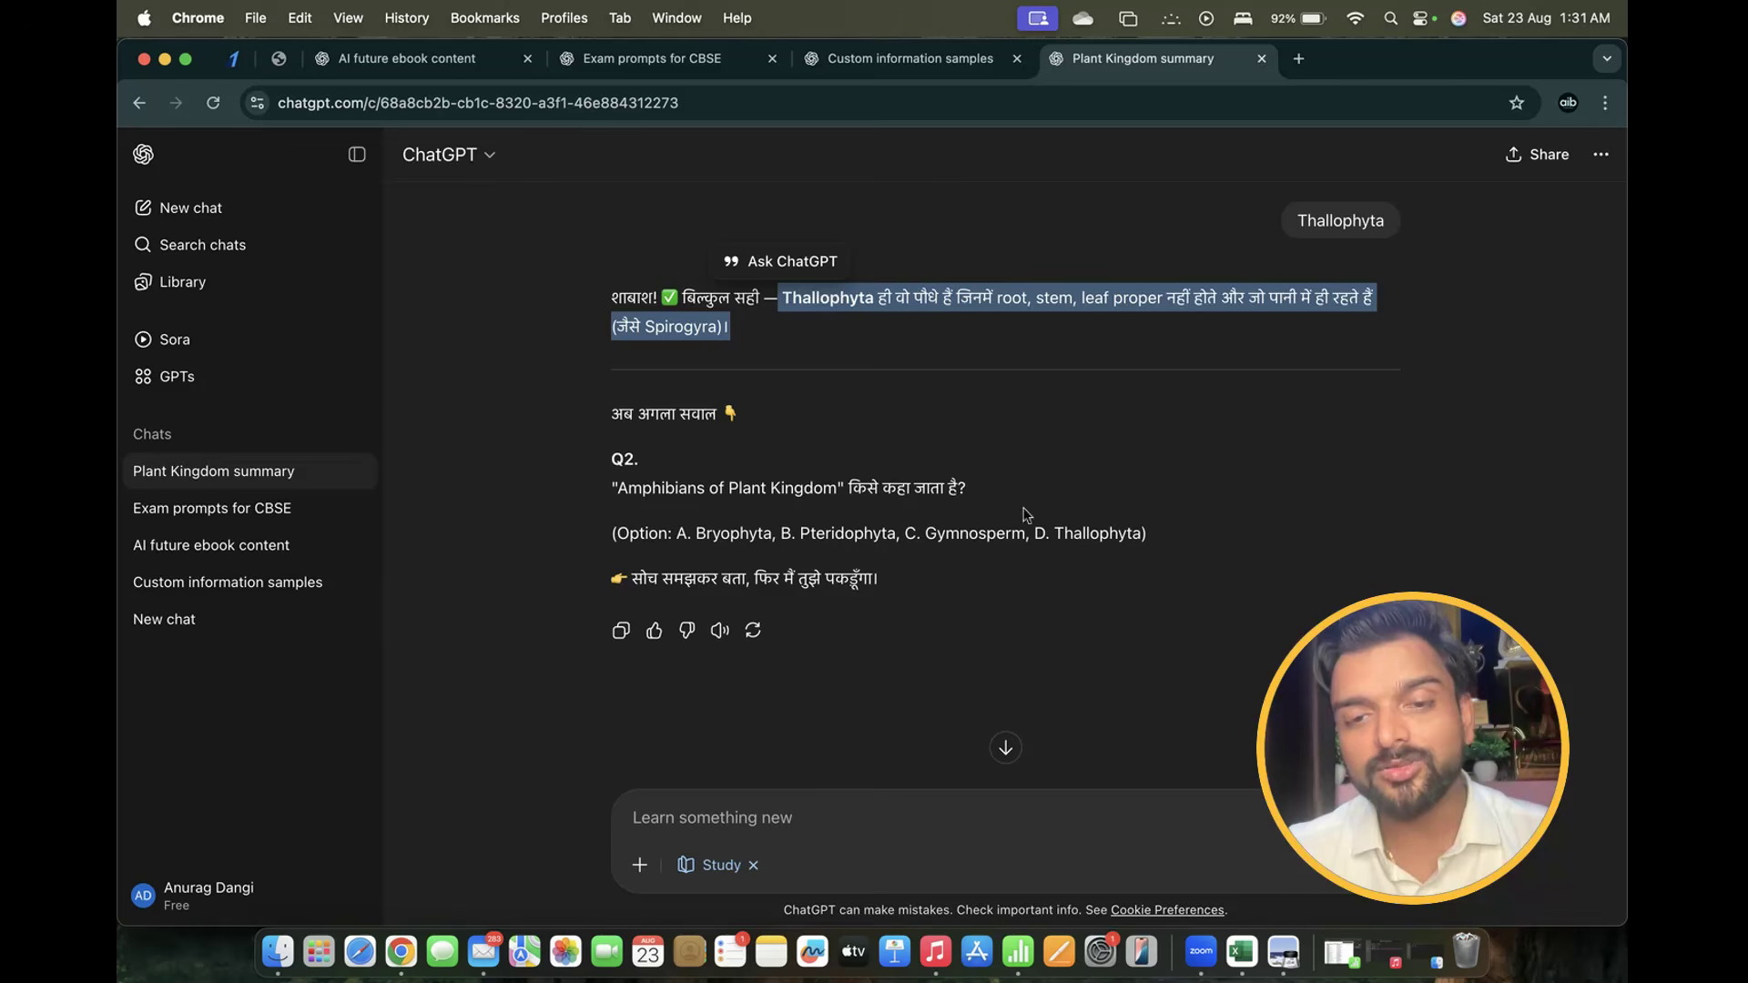
pyautogui.moveTo(924, 533); pyautogui.dragTo(1025, 532)
pyautogui.press('super+c')
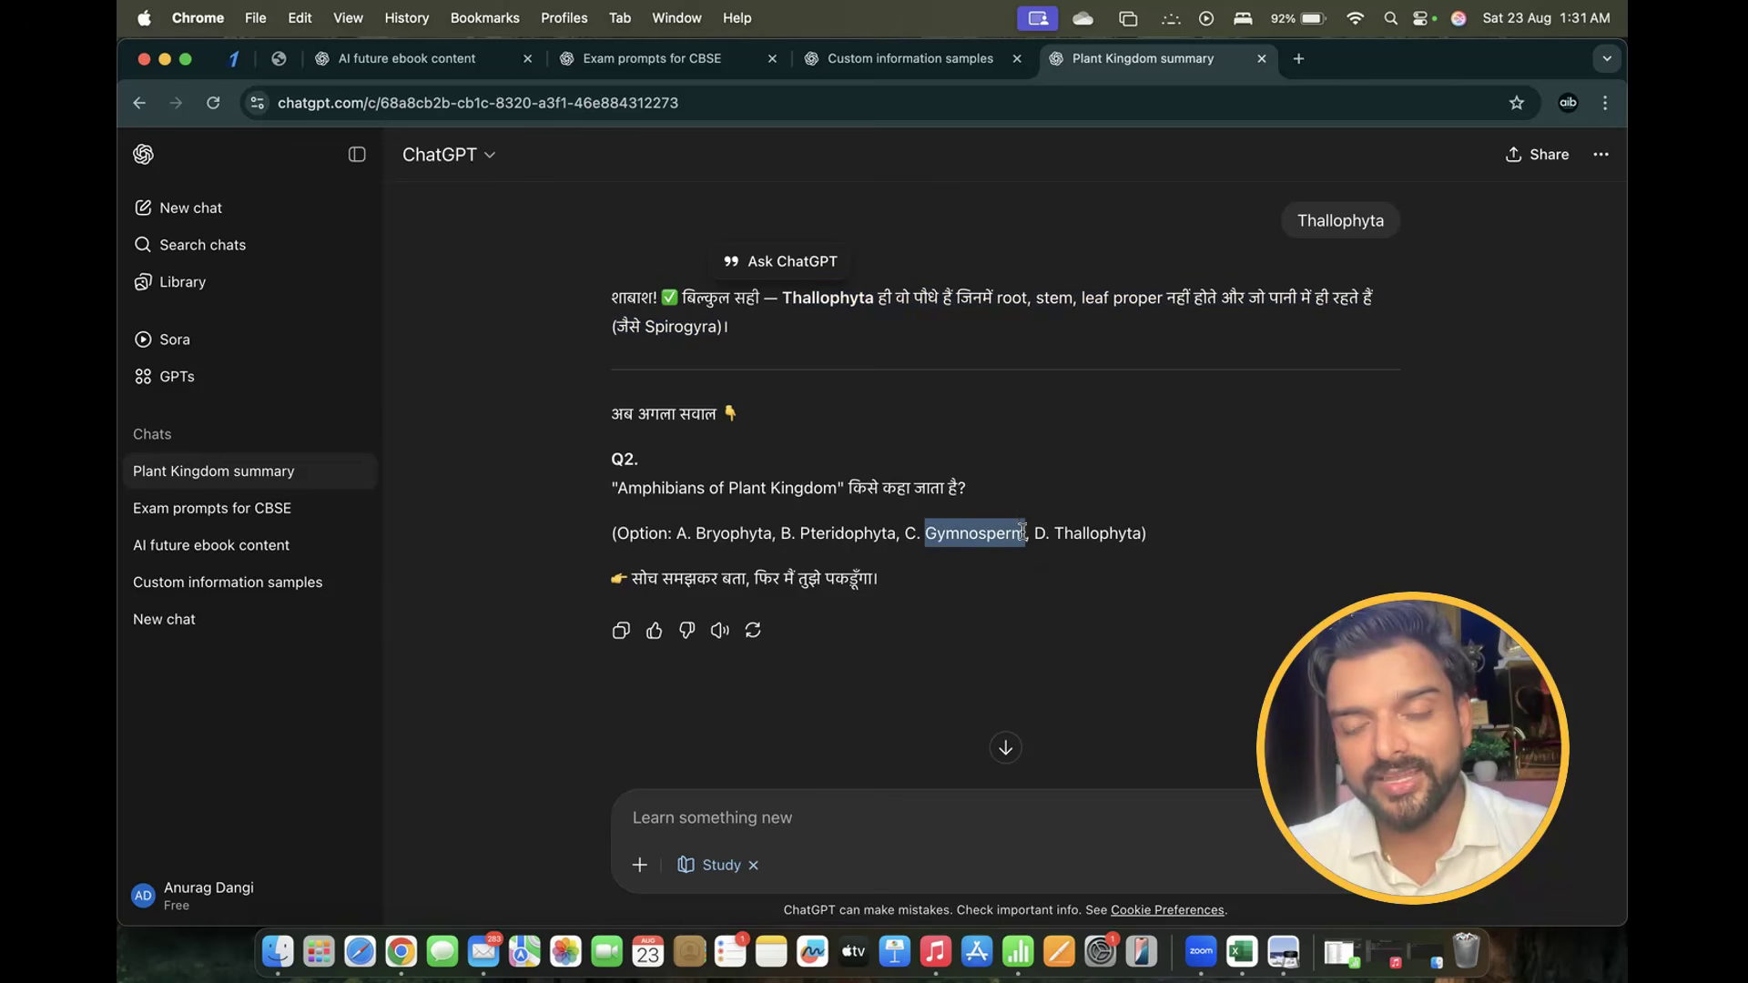
pyautogui.click(715, 822)
pyautogui.press('super+v')
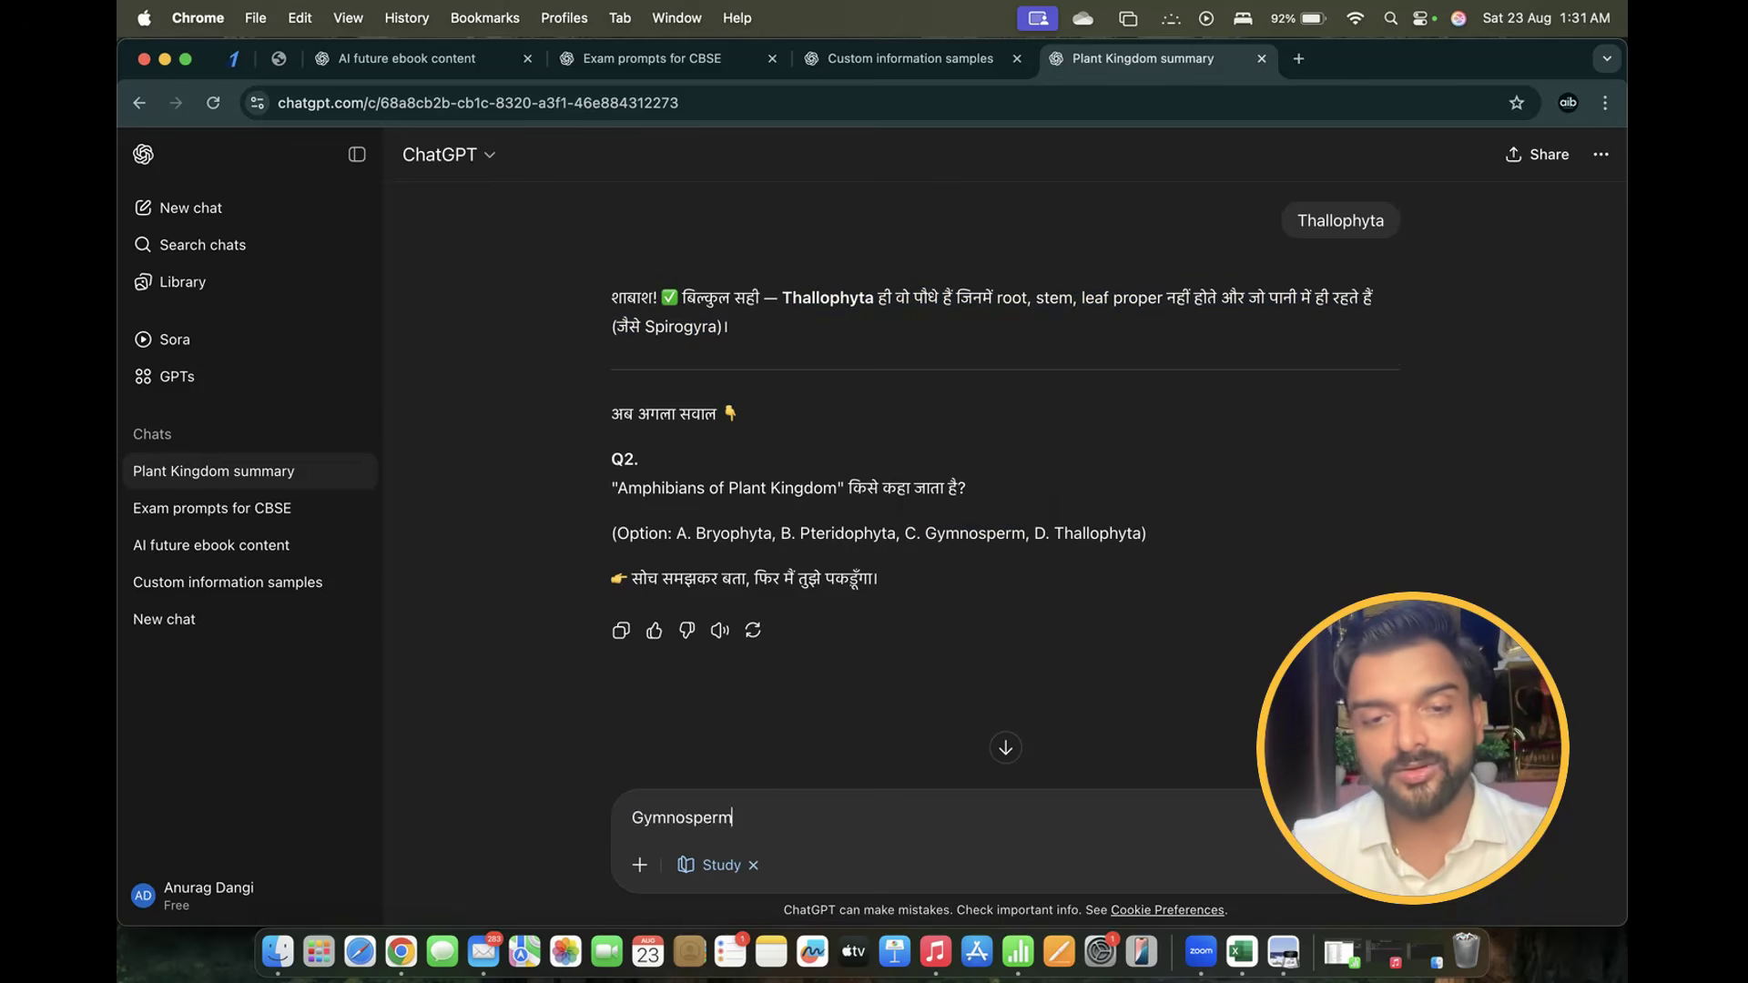
pyautogui.press('Return')
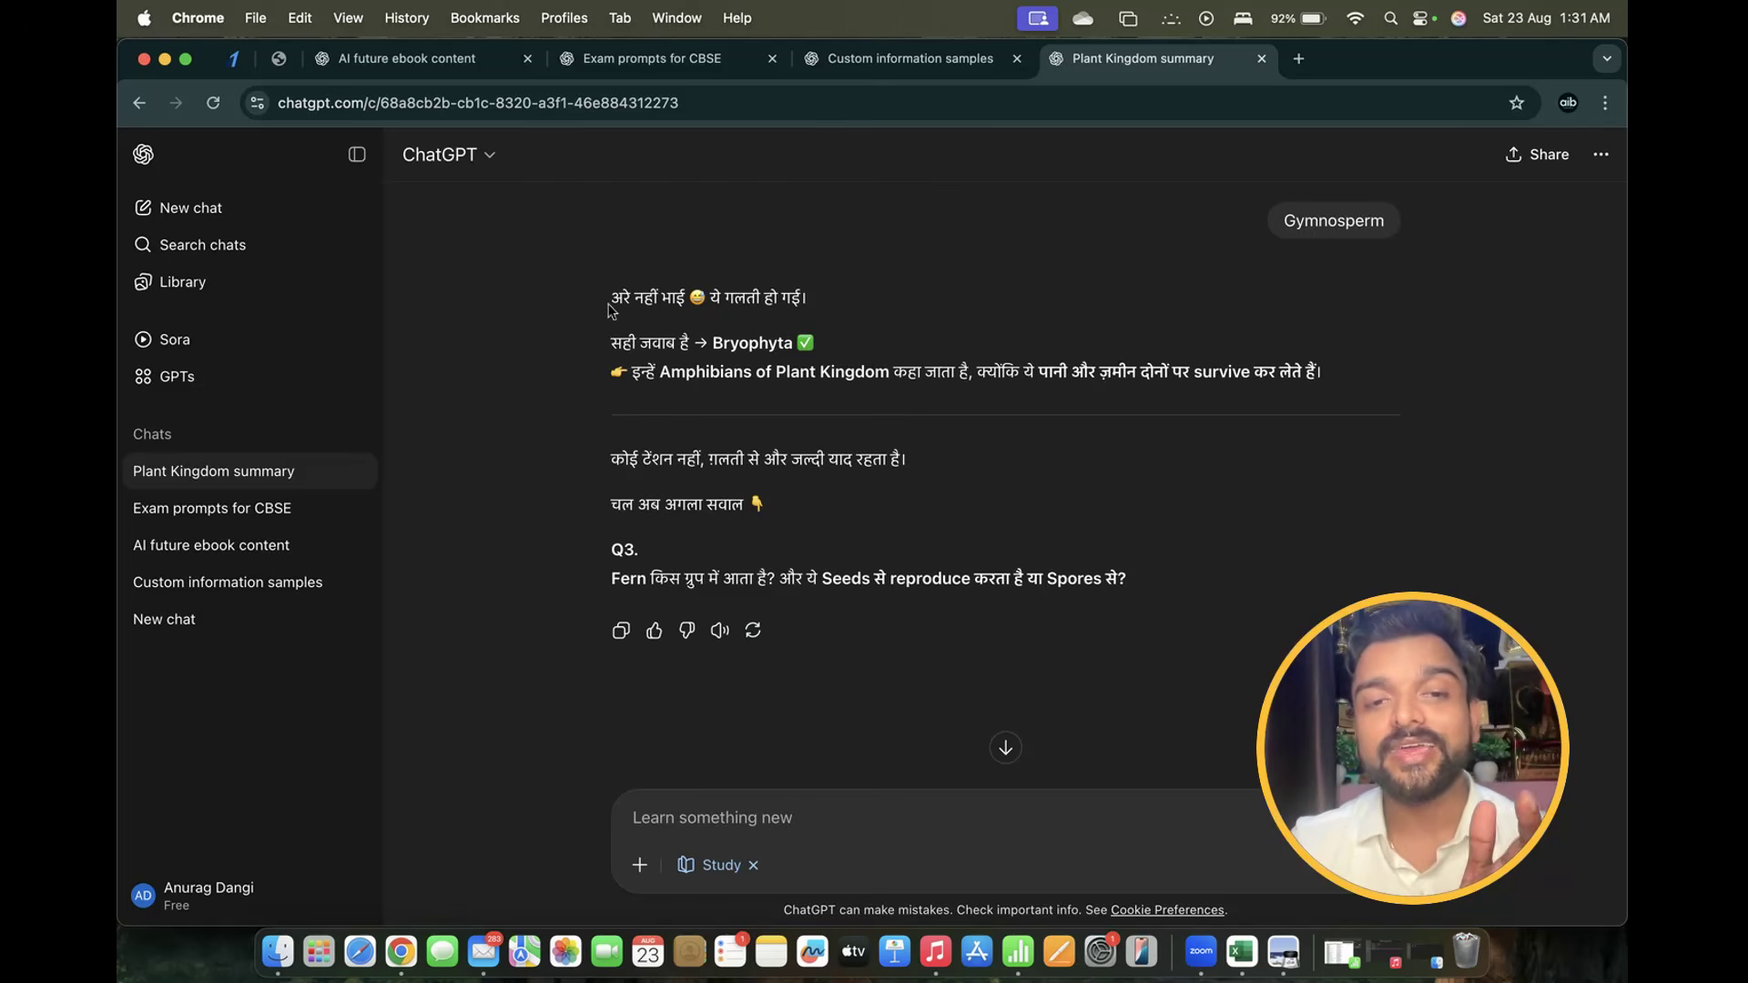
# Highlight the wrong-answer line and correct answer Bryophyta, then scroll back up
pyautogui.moveTo(608, 296); pyautogui.dragTo(824, 297)
pyautogui.moveTo(695, 342); pyautogui.dragTo(835, 344)
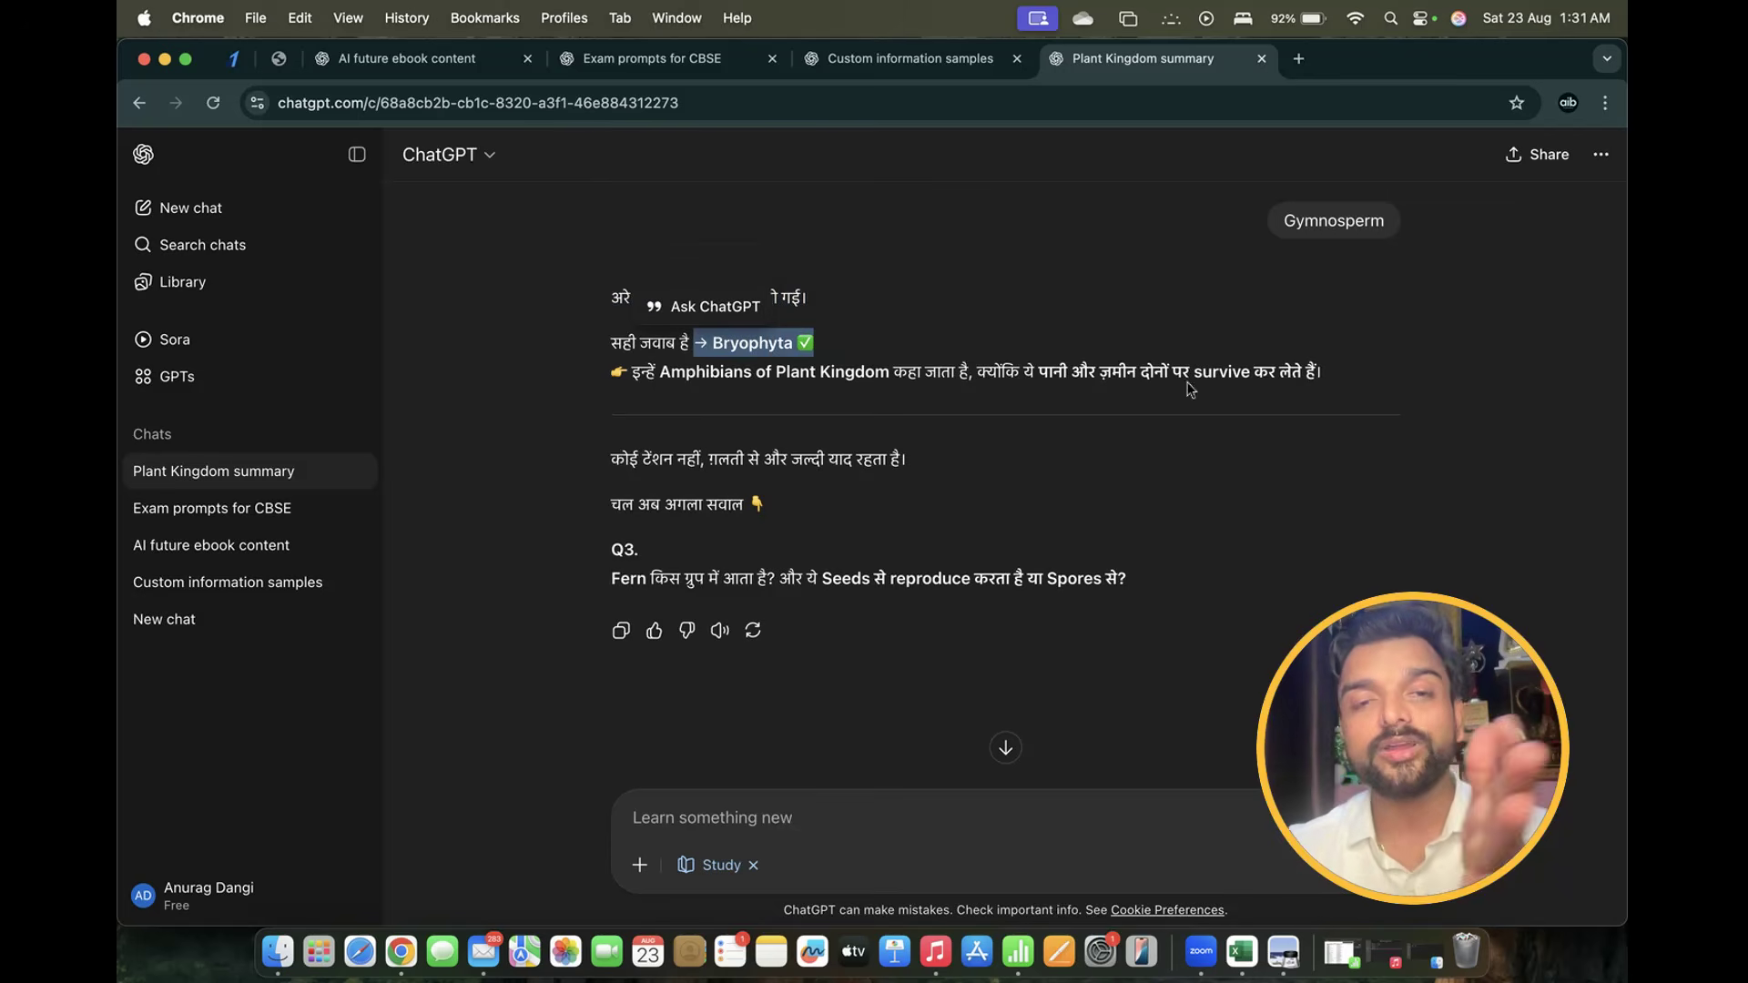
pyautogui.scroll(5, 901, 520)
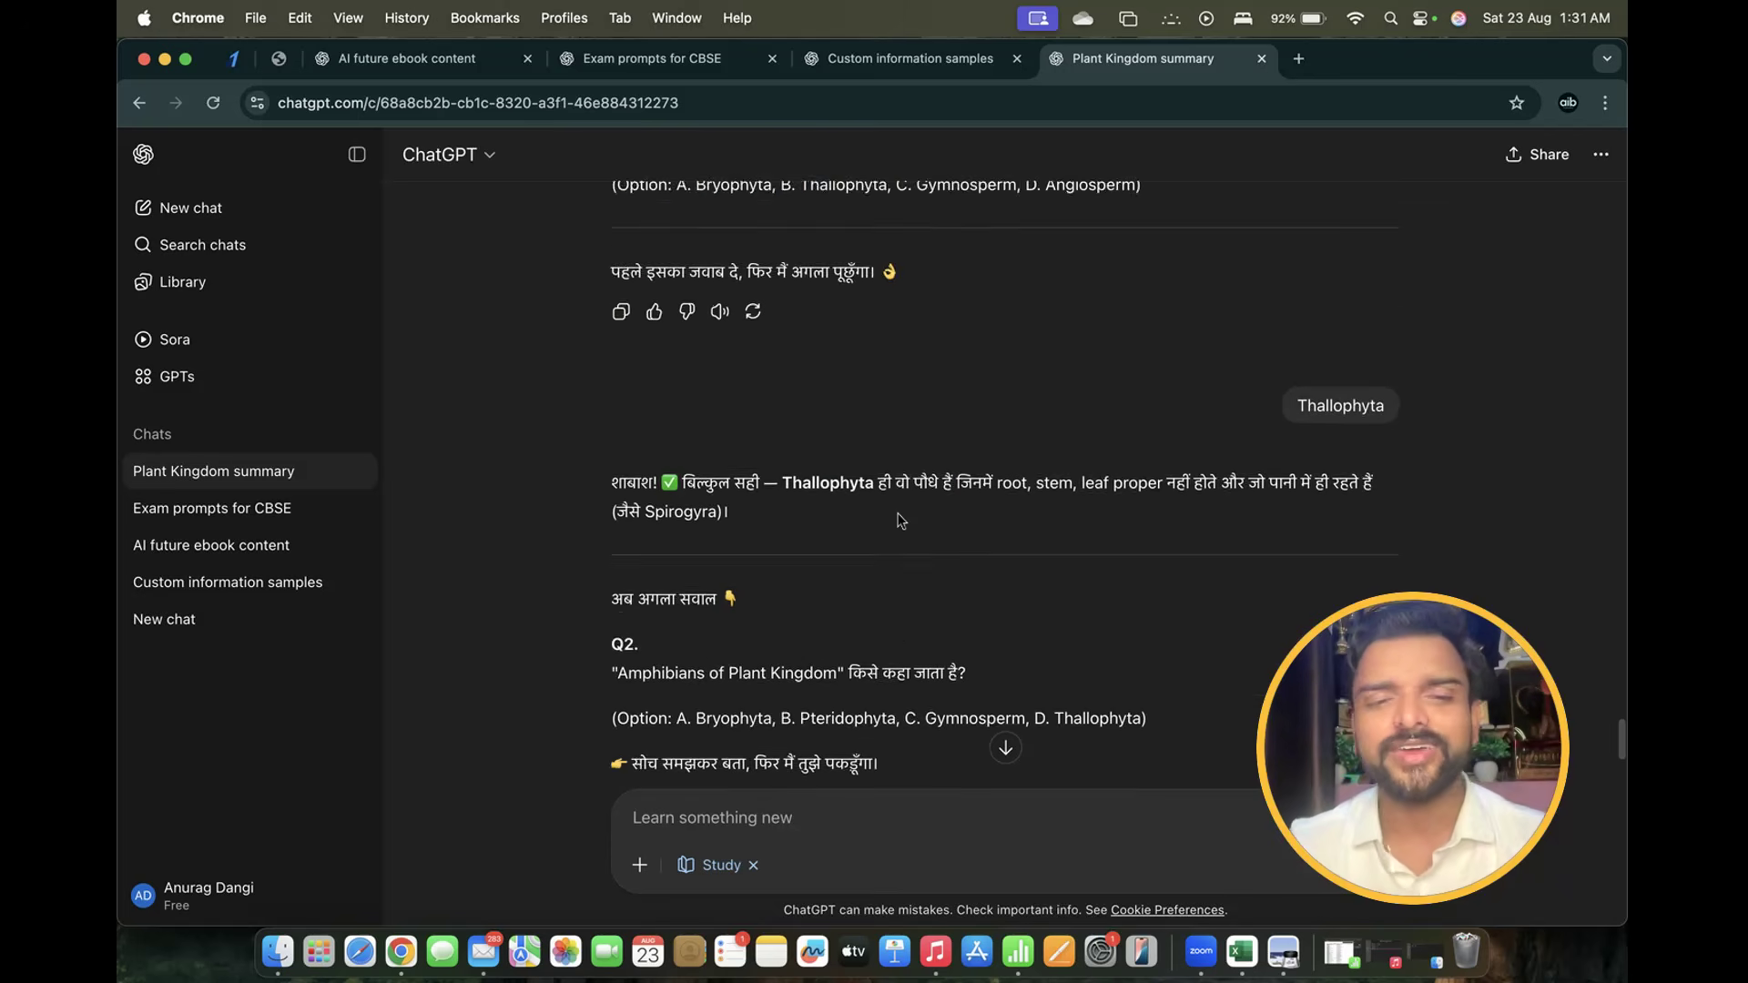
pyautogui.scroll(-6, 902, 520)
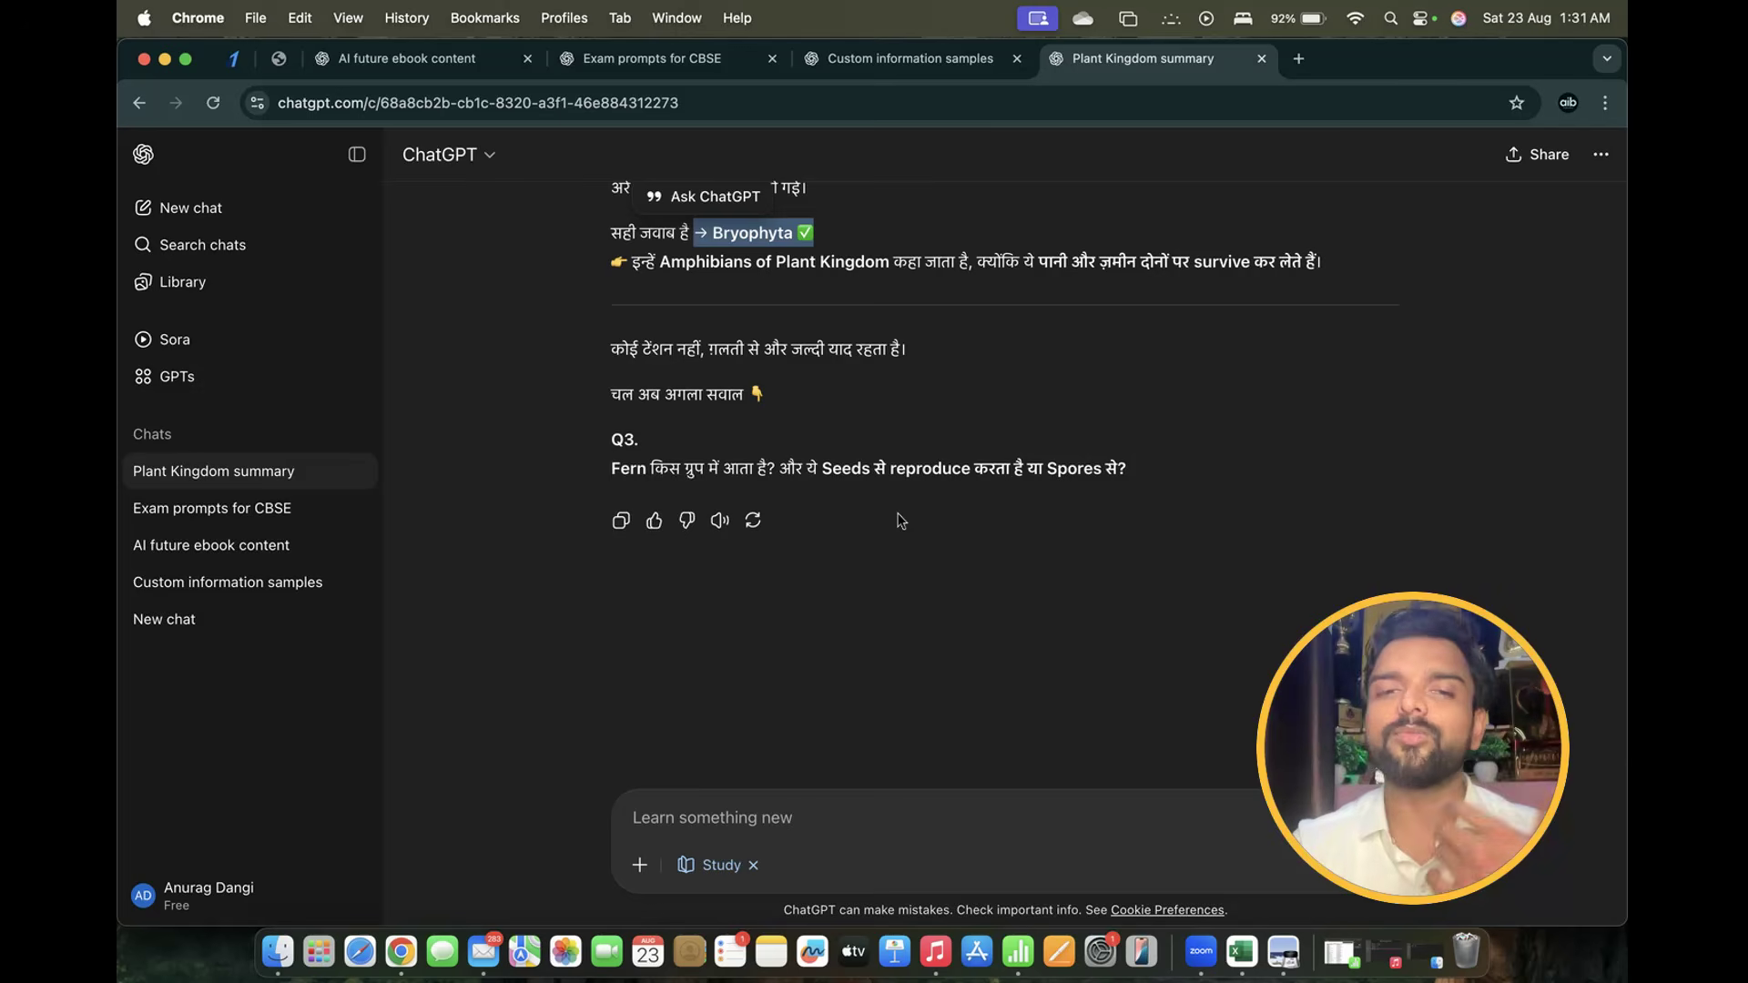
pyautogui.click(787, 152)
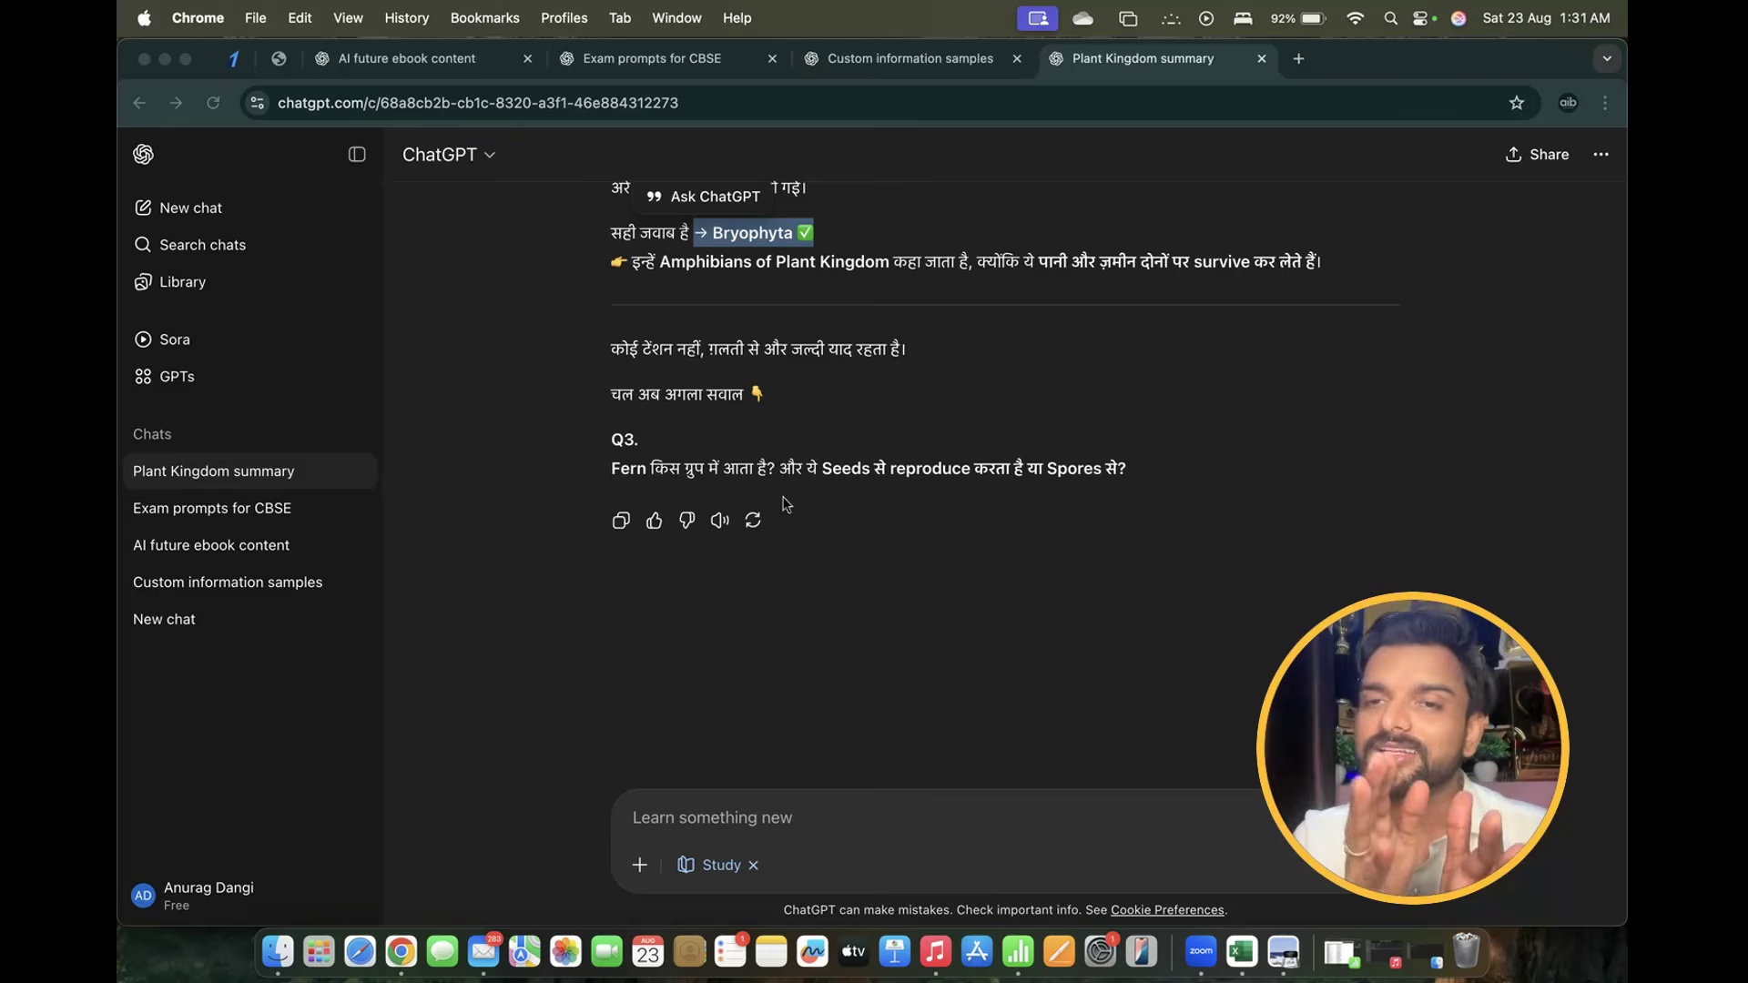
pyautogui.scroll(5, 786, 503)
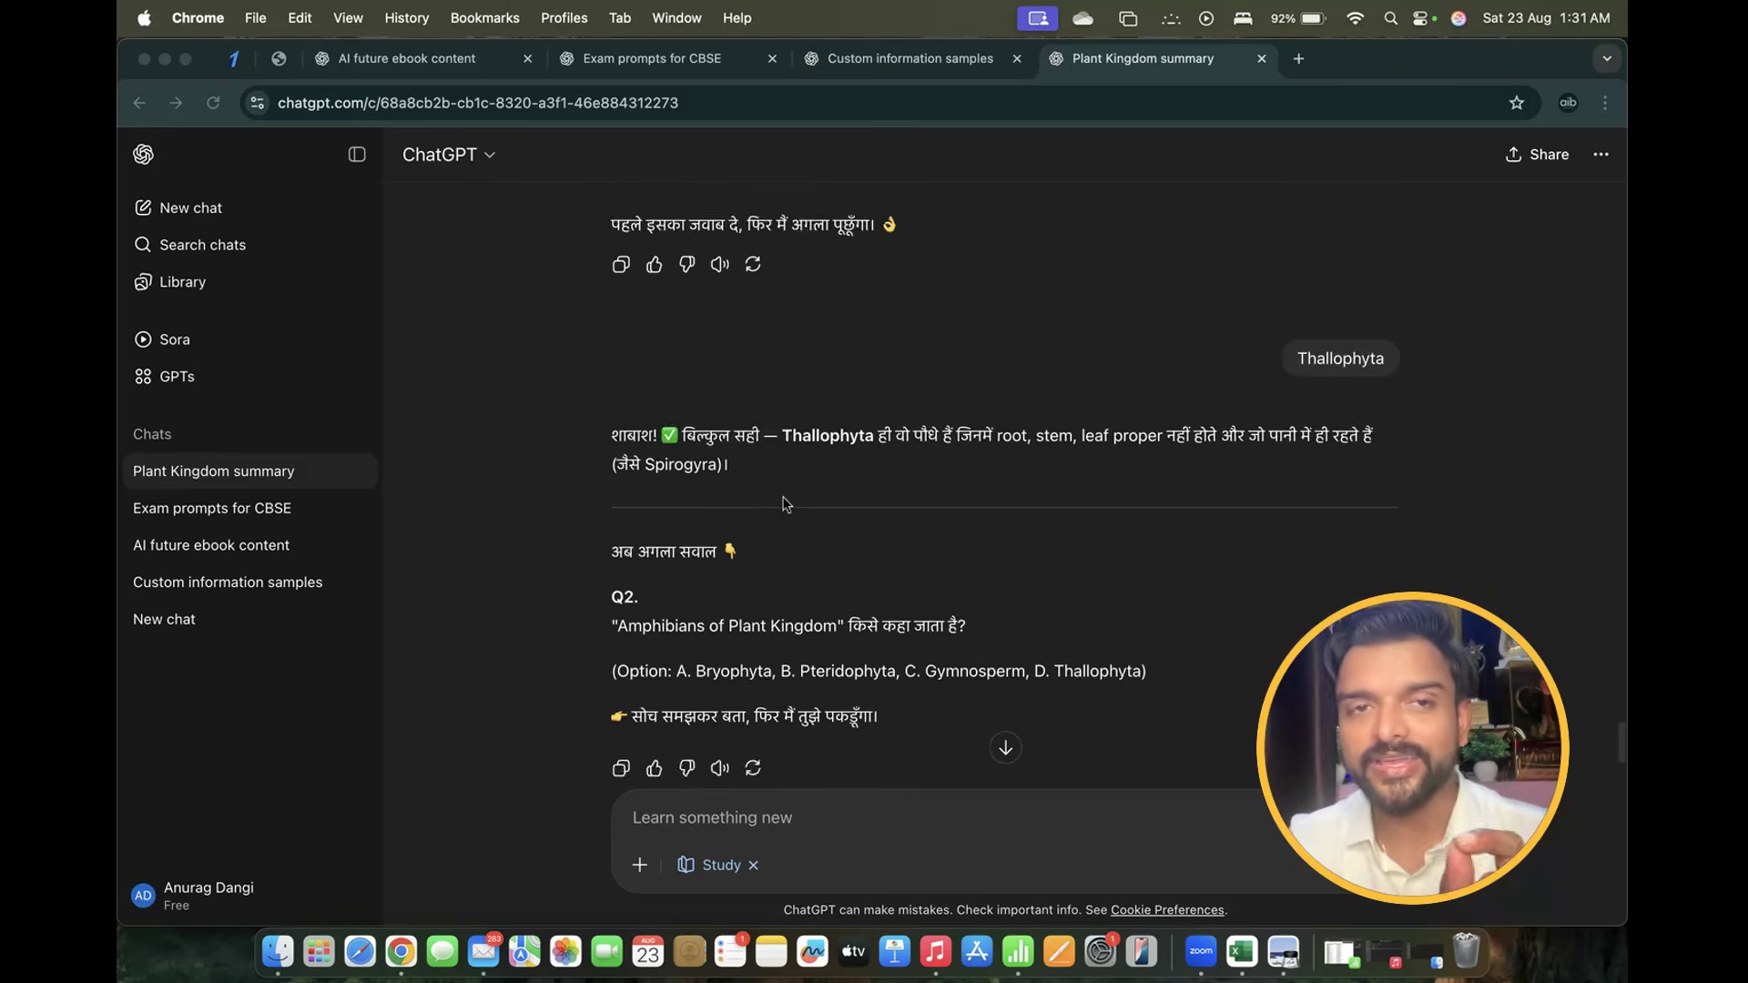
pyautogui.scroll(-5, 786, 503)
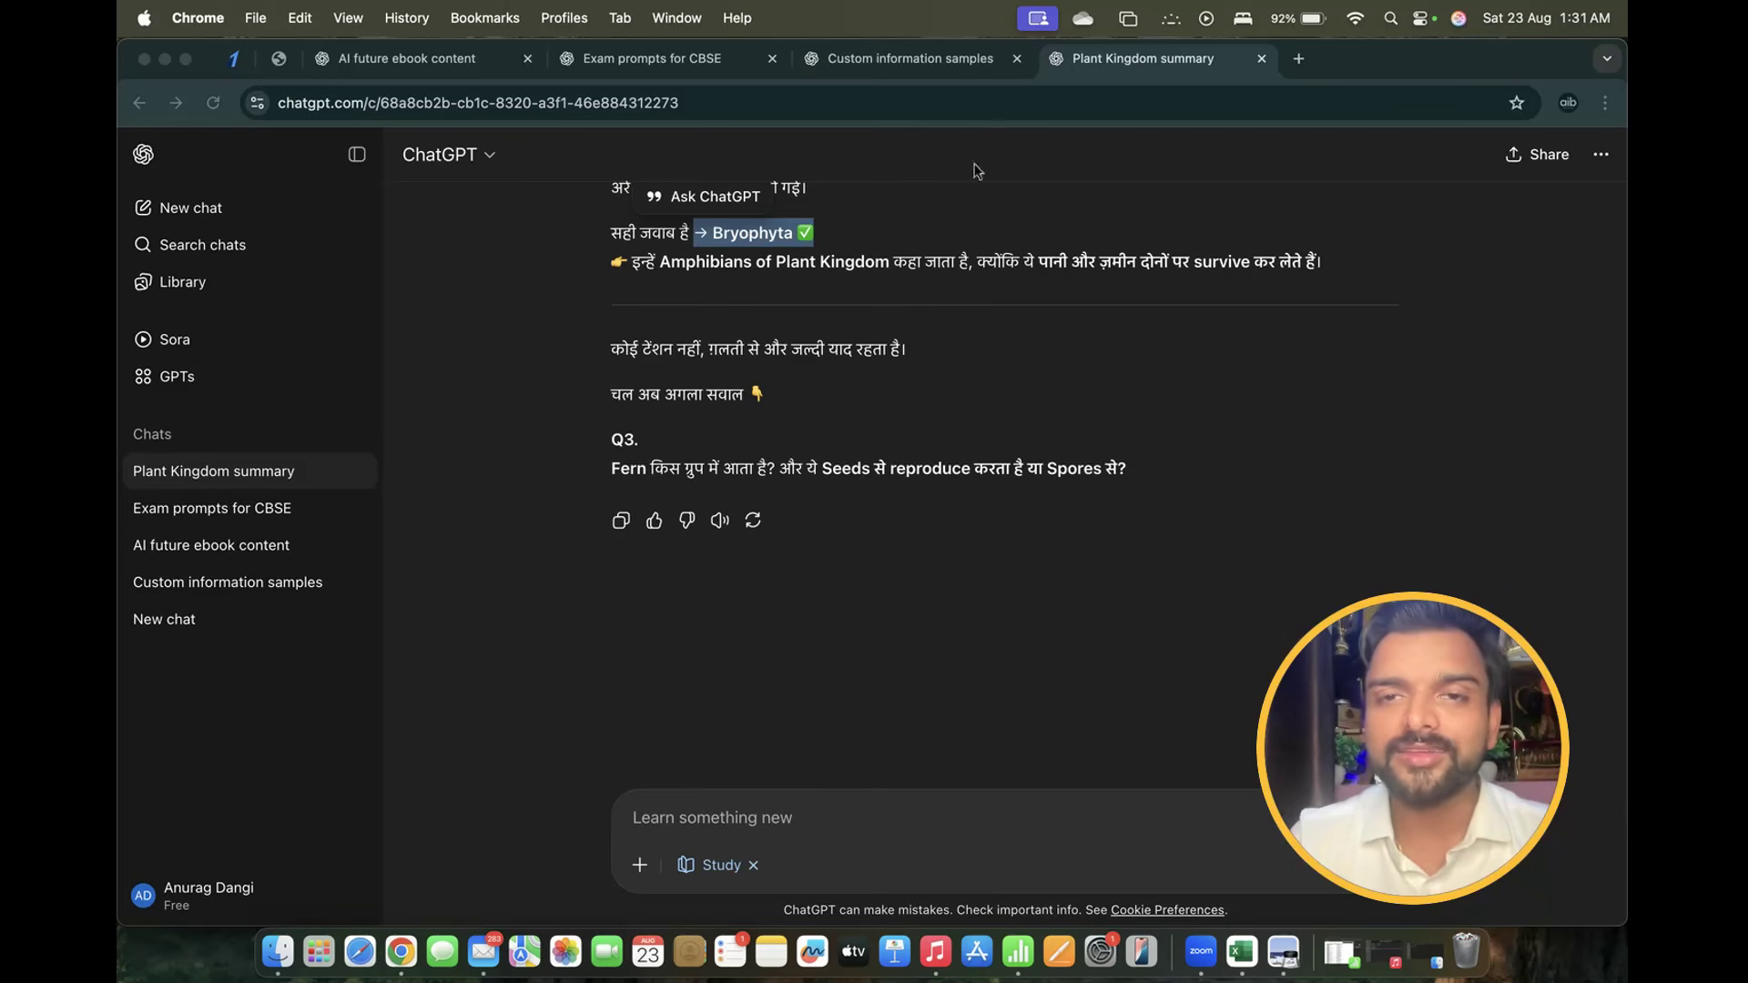
pyautogui.scroll(15, 831, 511)
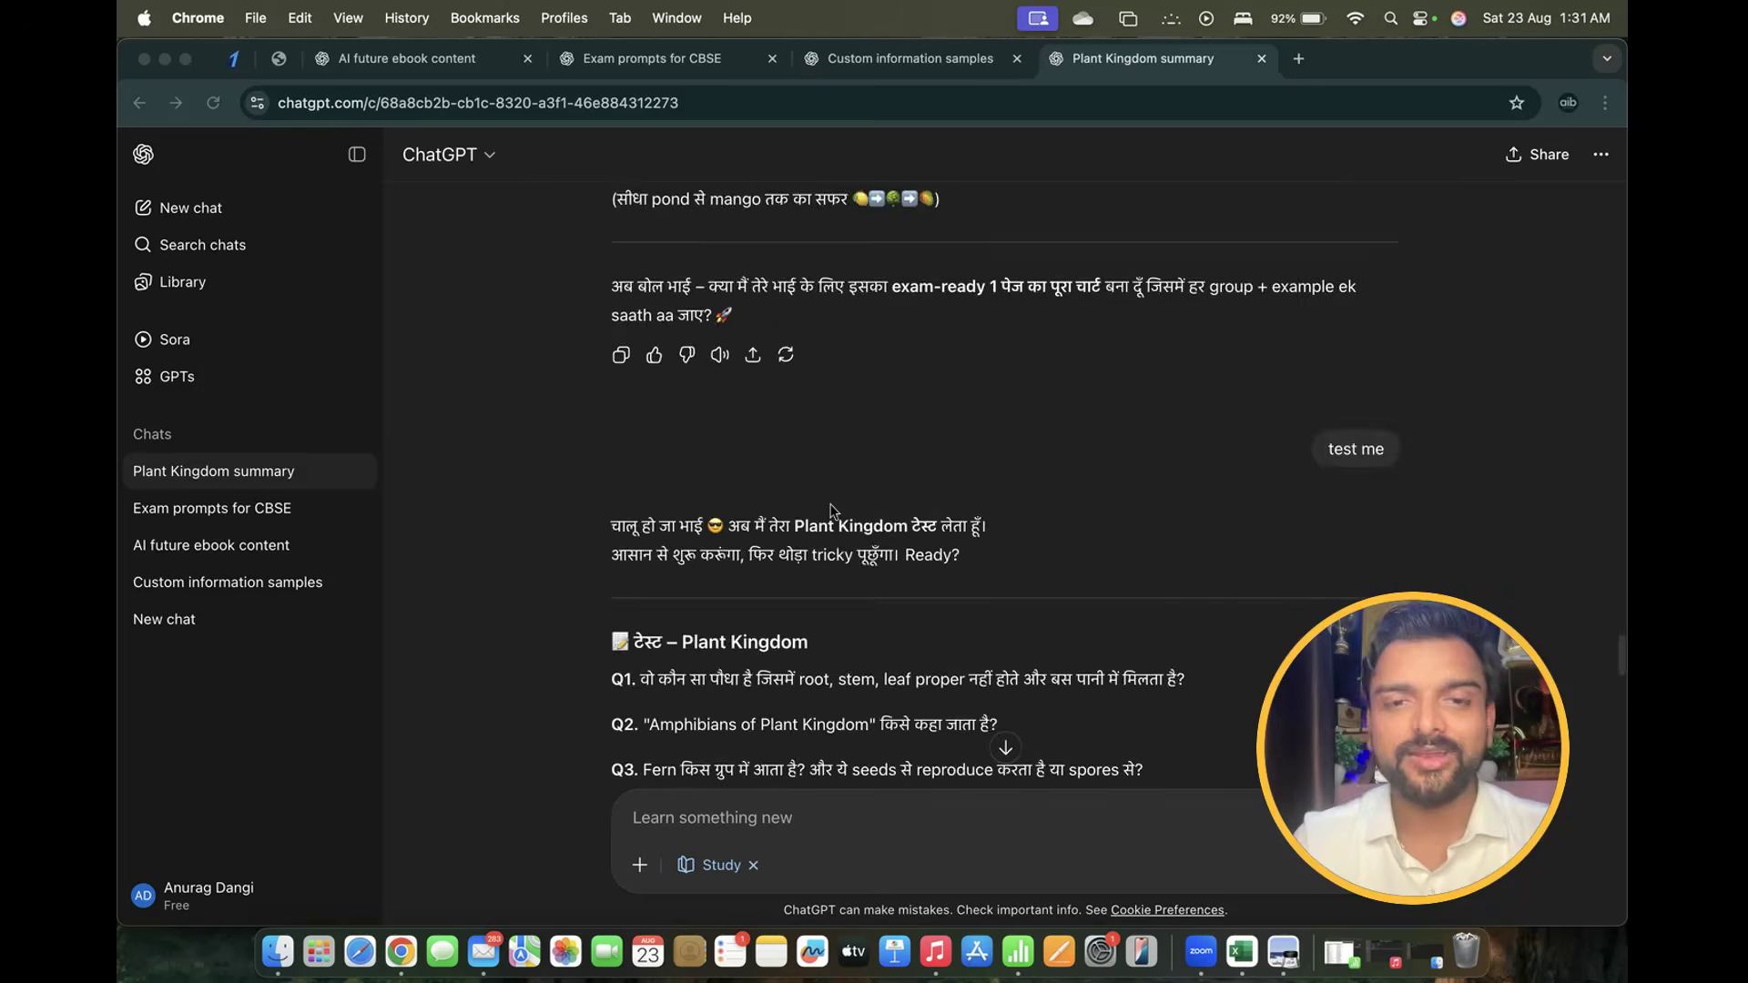
pyautogui.scroll(10, 831, 511)
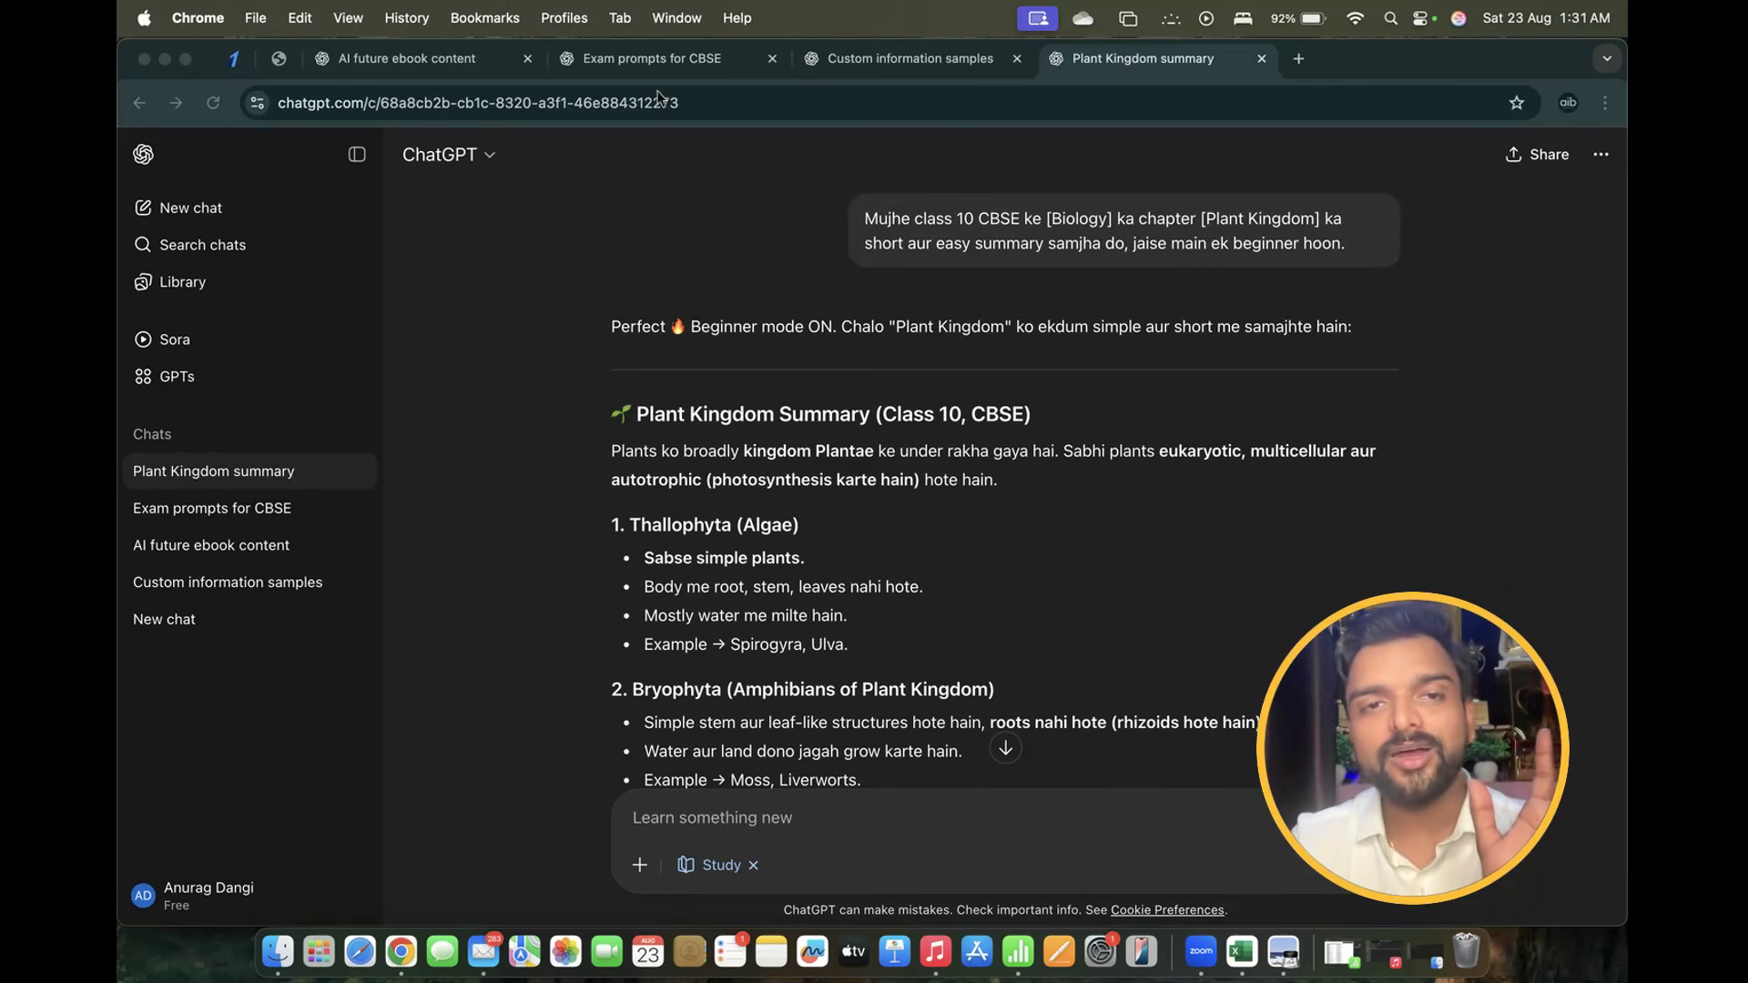
# Open the 'Exam prompts for CBSE' chat and highlight the English & Hindi prompts heading
pyautogui.click(652, 60)
pyautogui.scroll(-15, 655, 504)
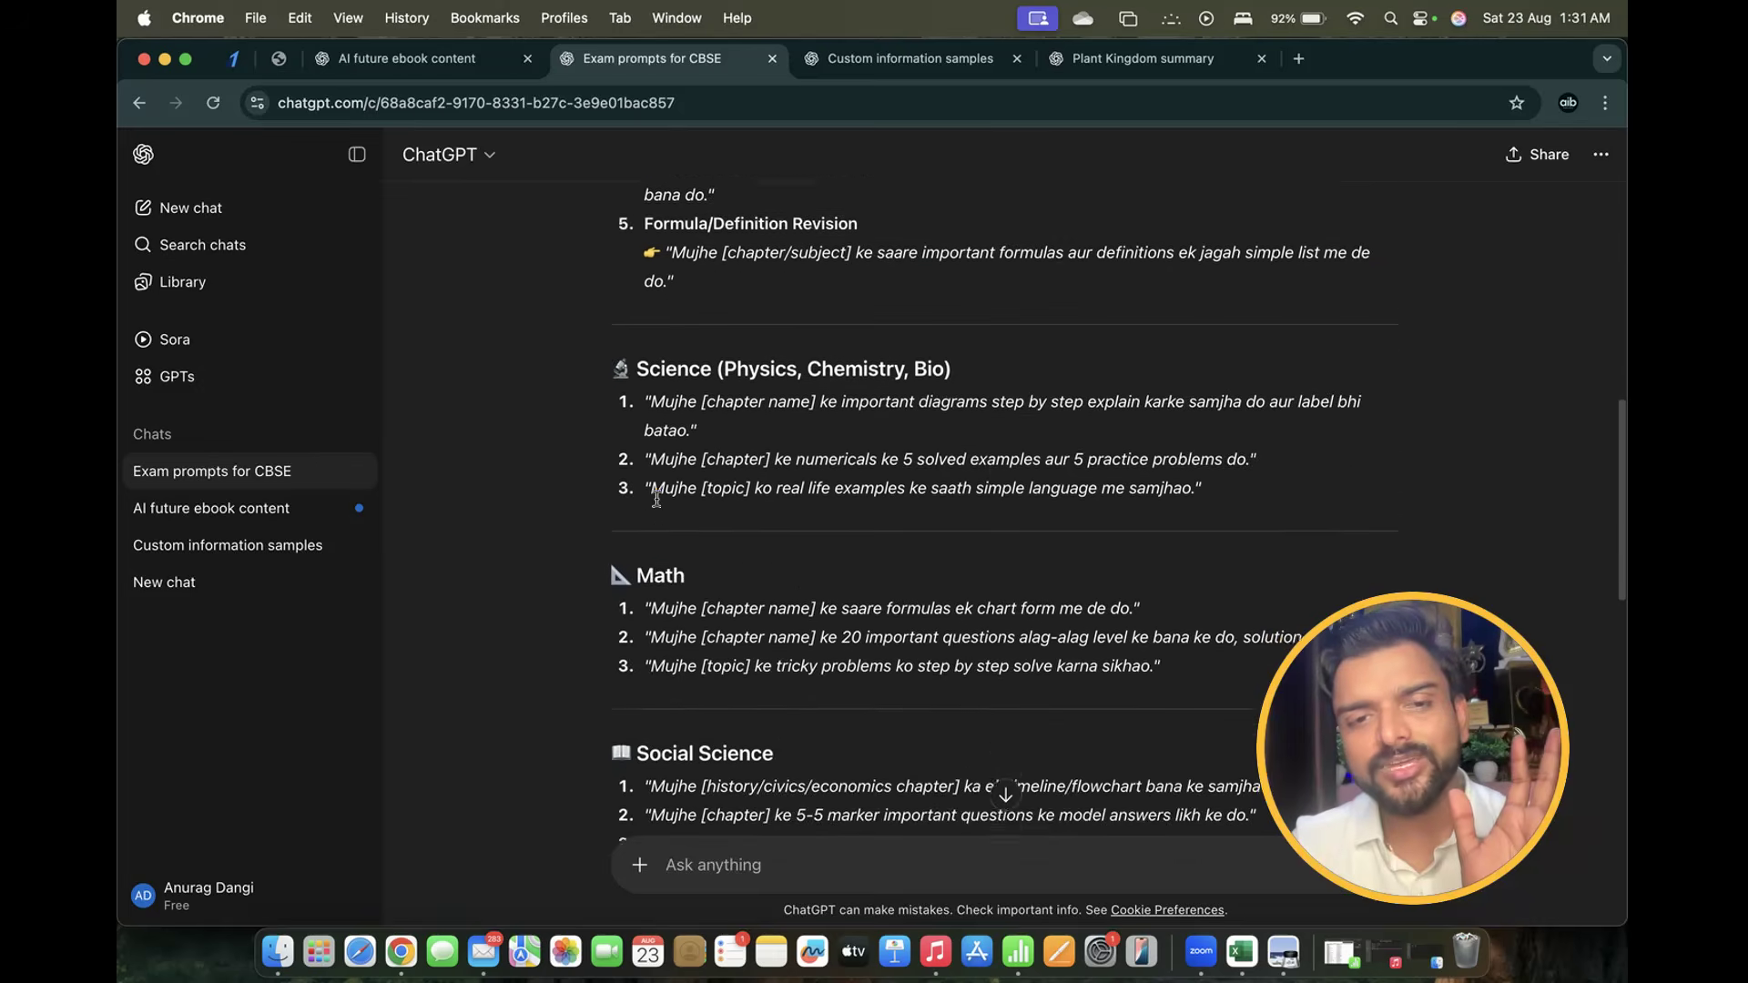
pyautogui.scroll(4, 659, 503)
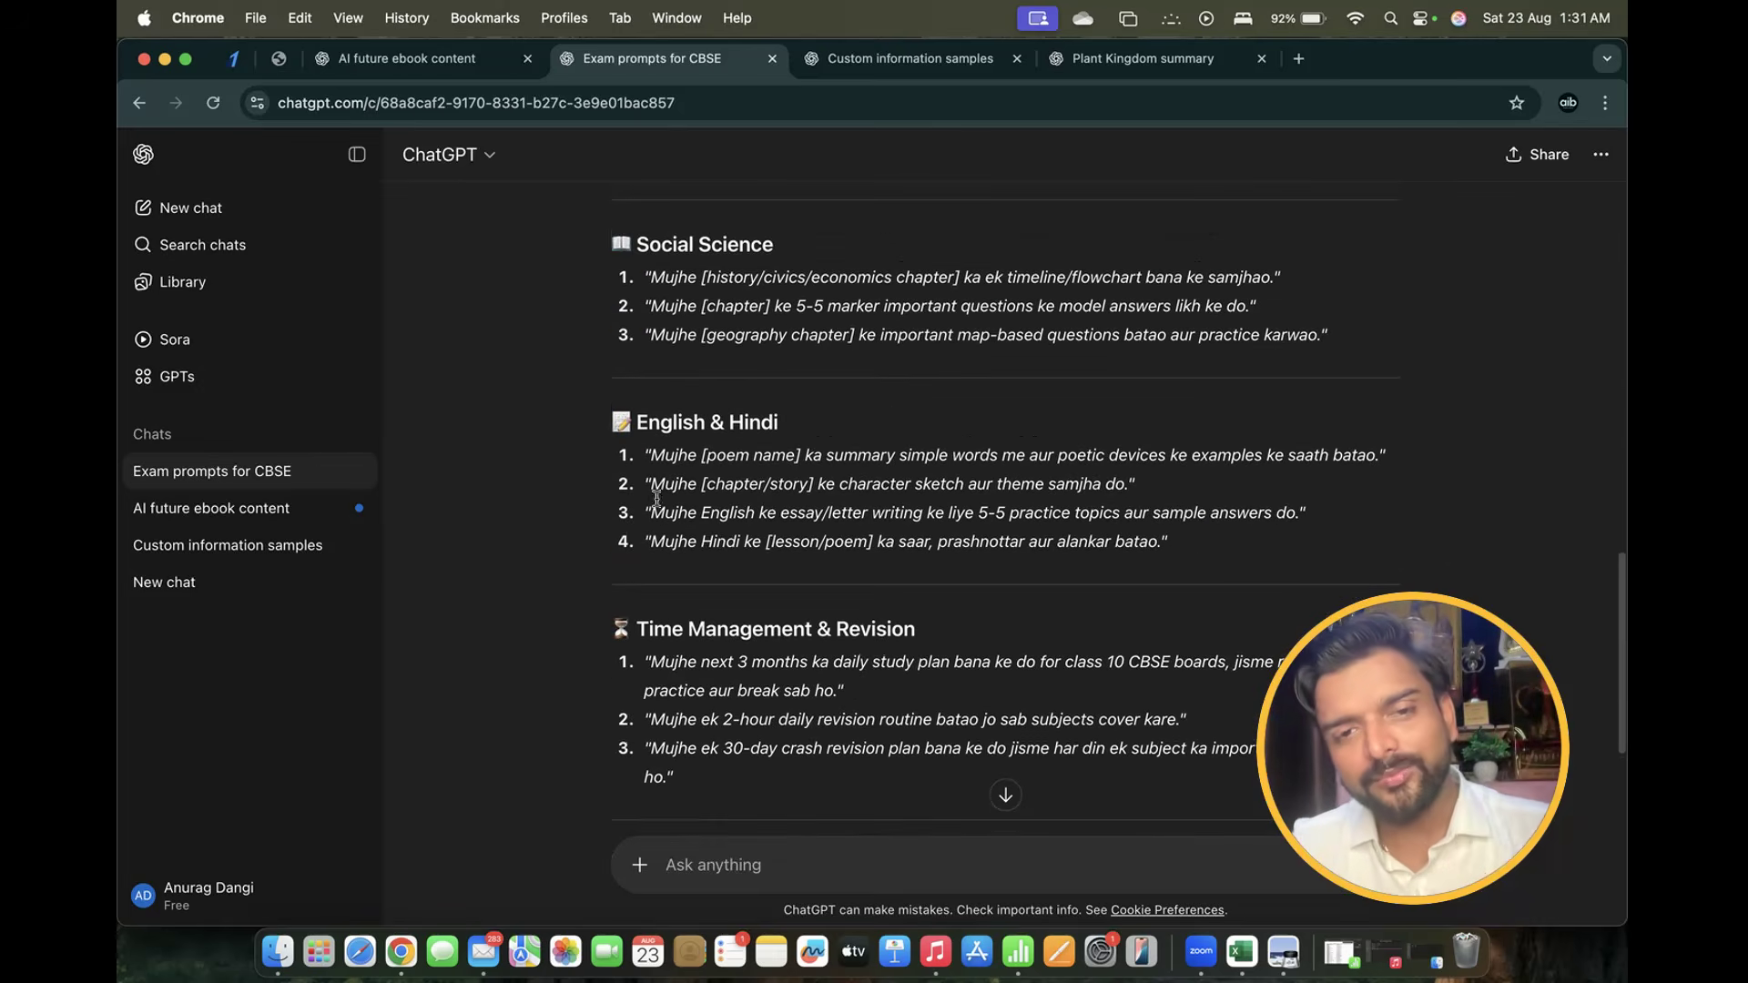
pyautogui.moveTo(637, 424); pyautogui.dragTo(892, 433)
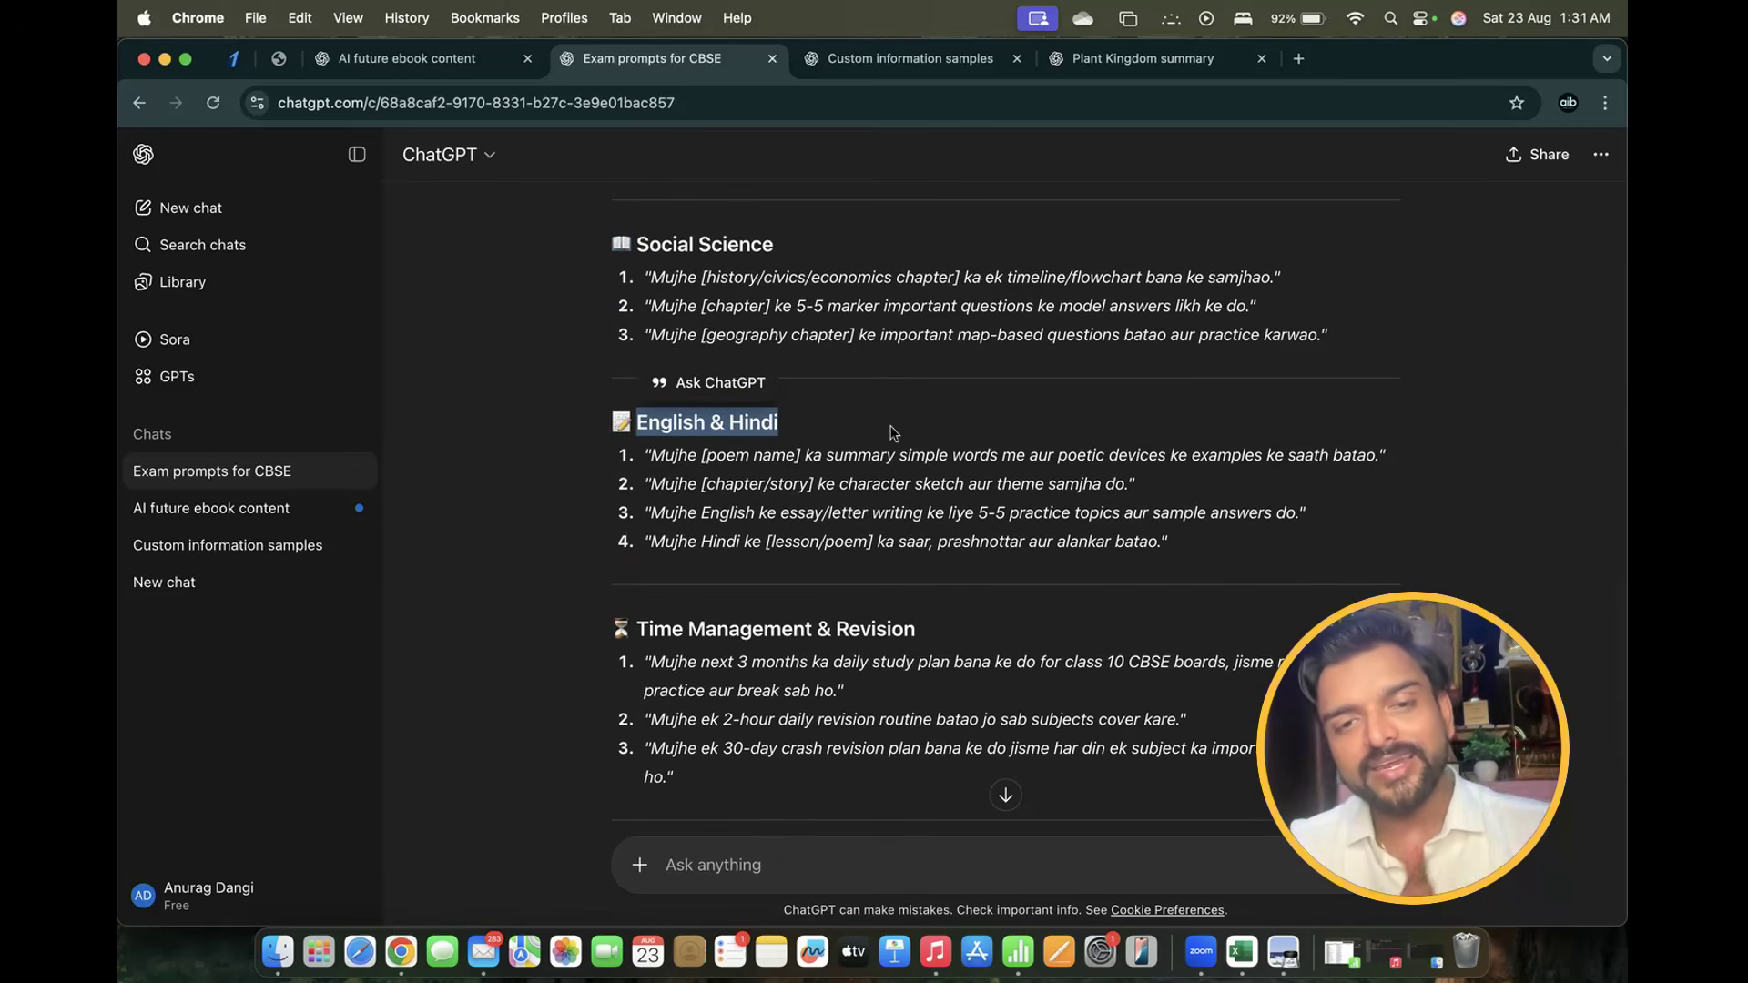
pyautogui.scroll(3, 892, 434)
# Scroll up through the list, highlighting each remaining subject's prompt heading
pyautogui.moveTo(601, 417); pyautogui.dragTo(823, 410)
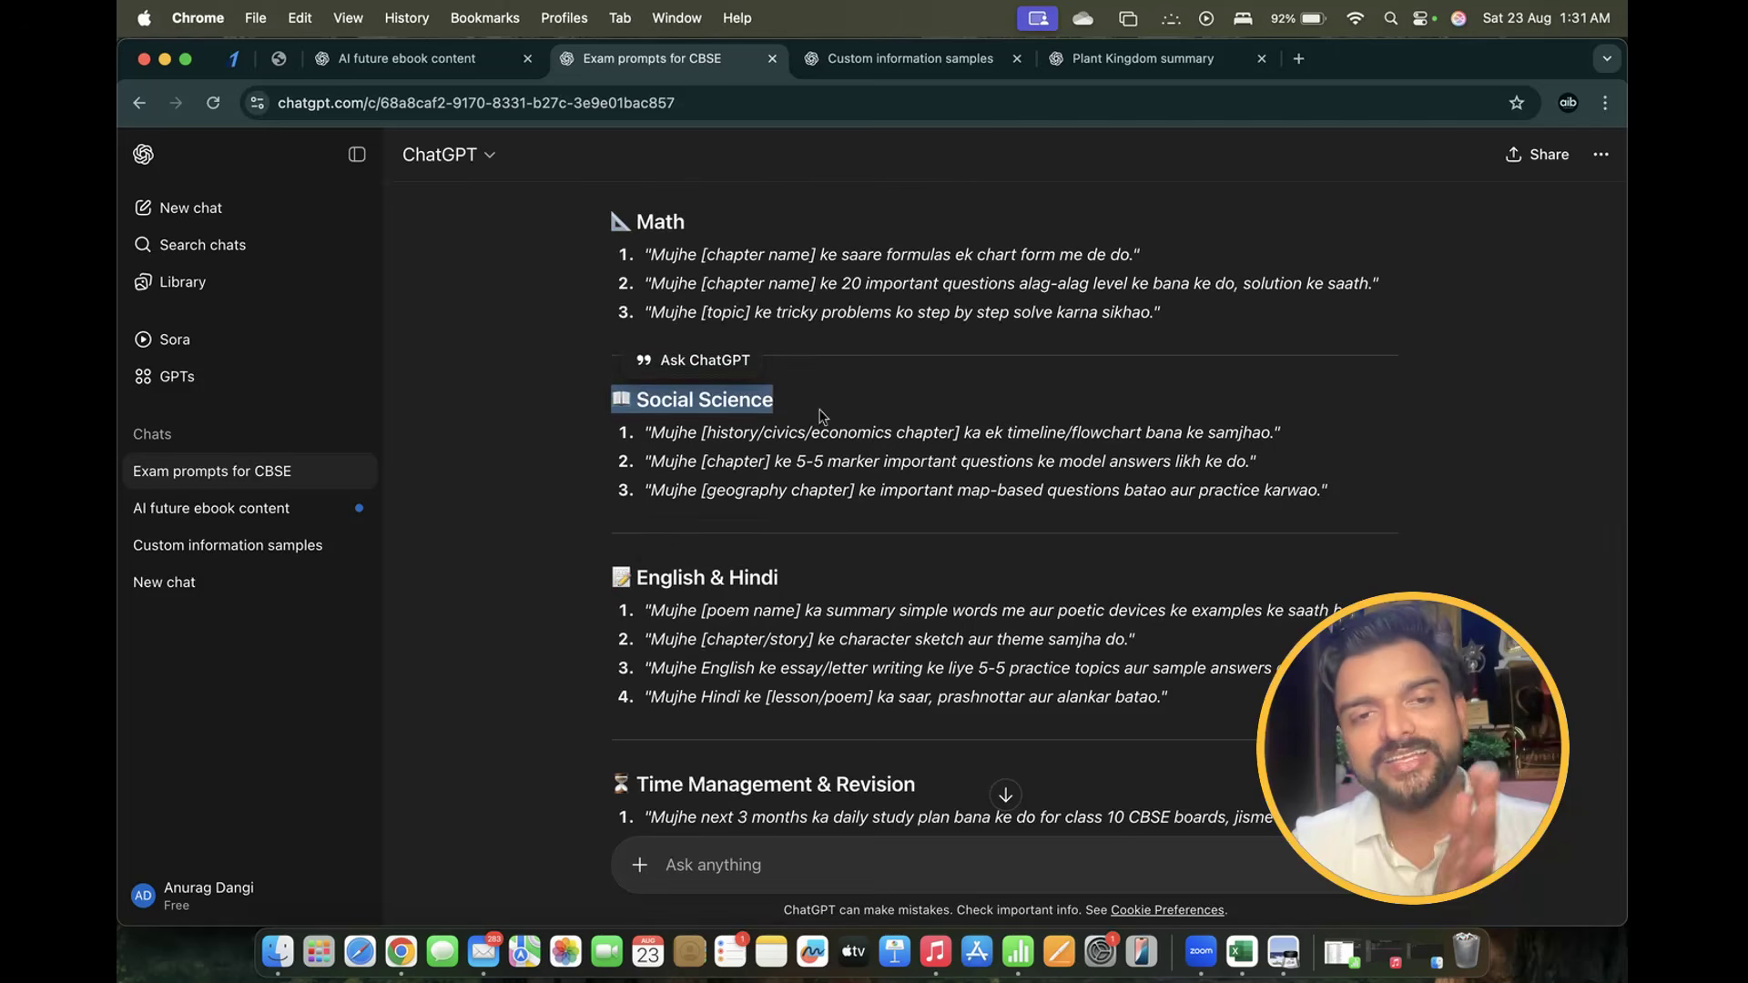
pyautogui.scroll(2, 824, 414)
pyautogui.moveTo(589, 339); pyautogui.dragTo(687, 341)
pyautogui.scroll(5, 692, 364)
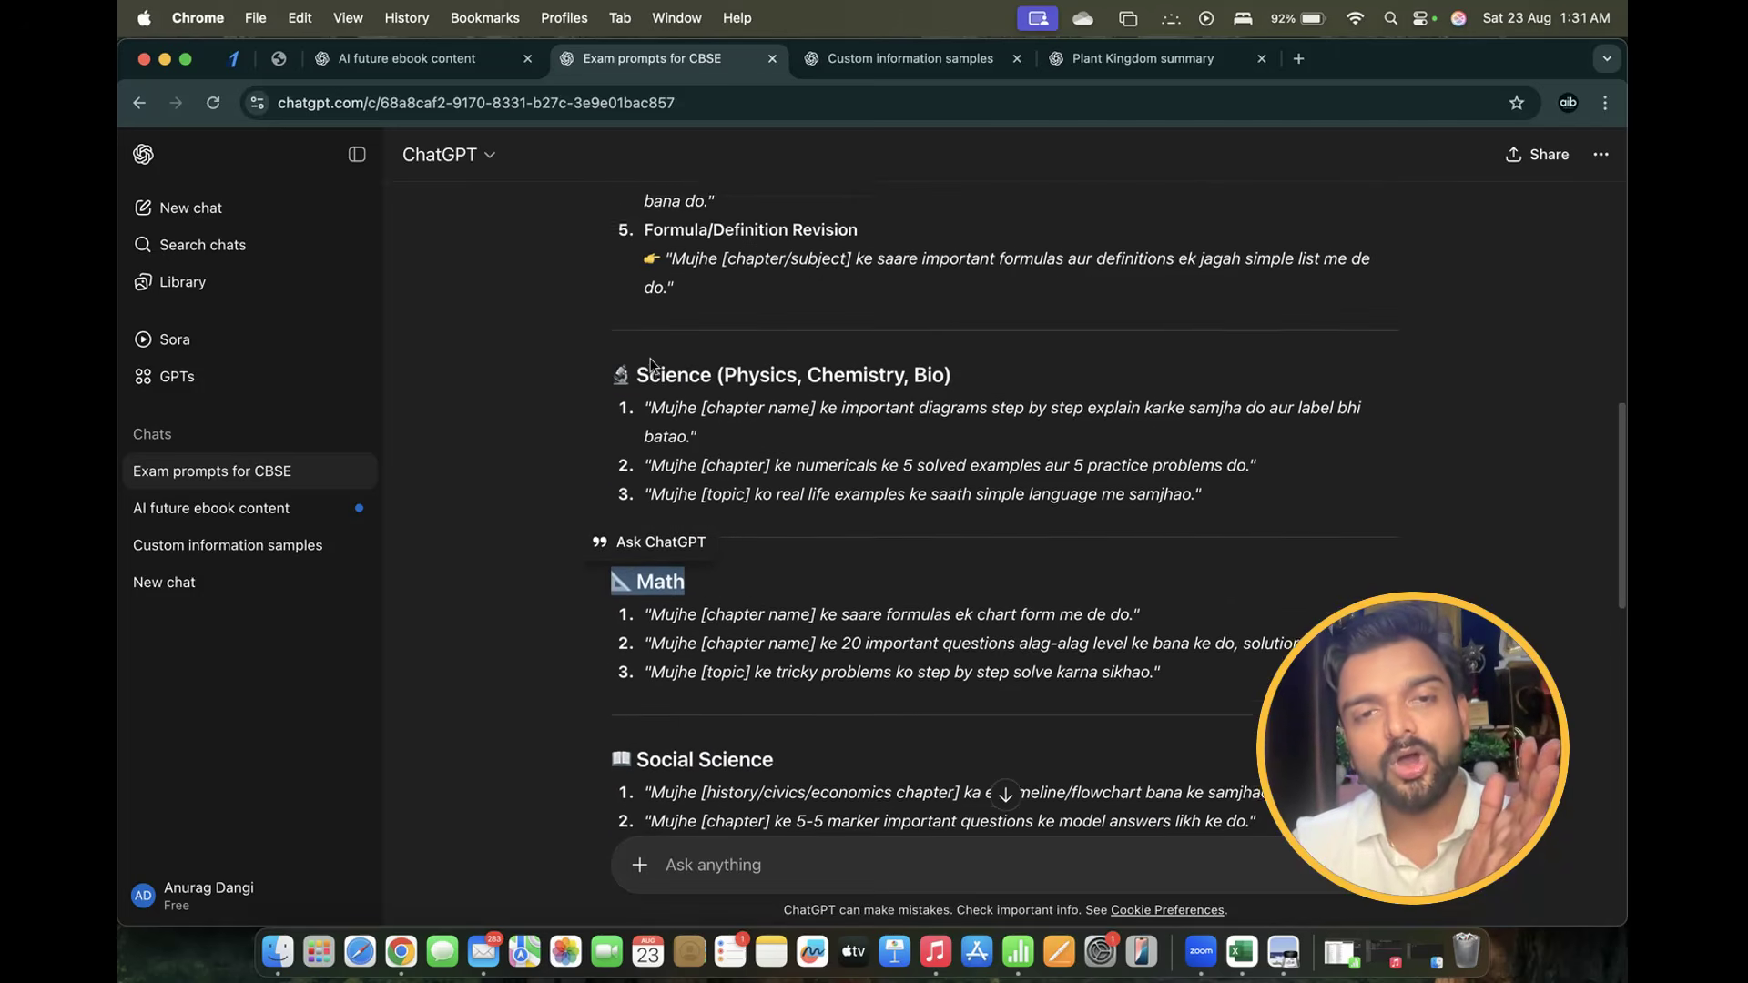
pyautogui.moveTo(610, 522); pyautogui.dragTo(1056, 528)
pyautogui.scroll(5, 1056, 528)
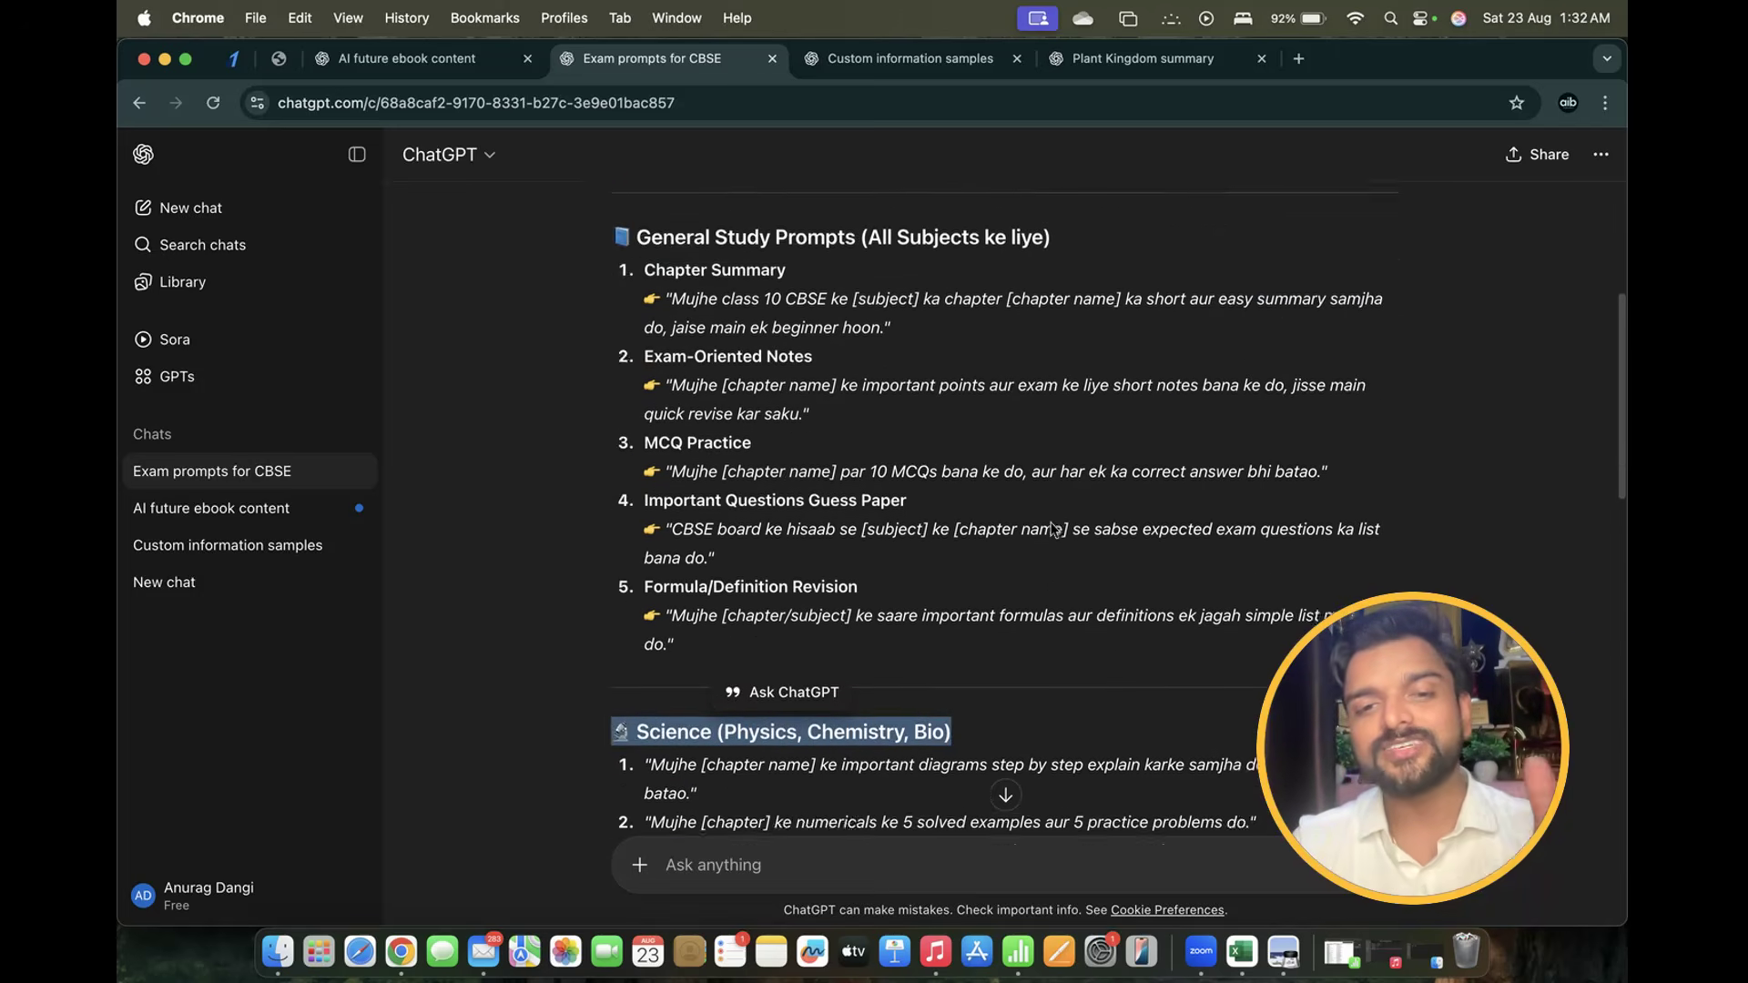
pyautogui.scroll(1, 1054, 529)
pyautogui.moveTo(597, 601); pyautogui.dragTo(1263, 594)
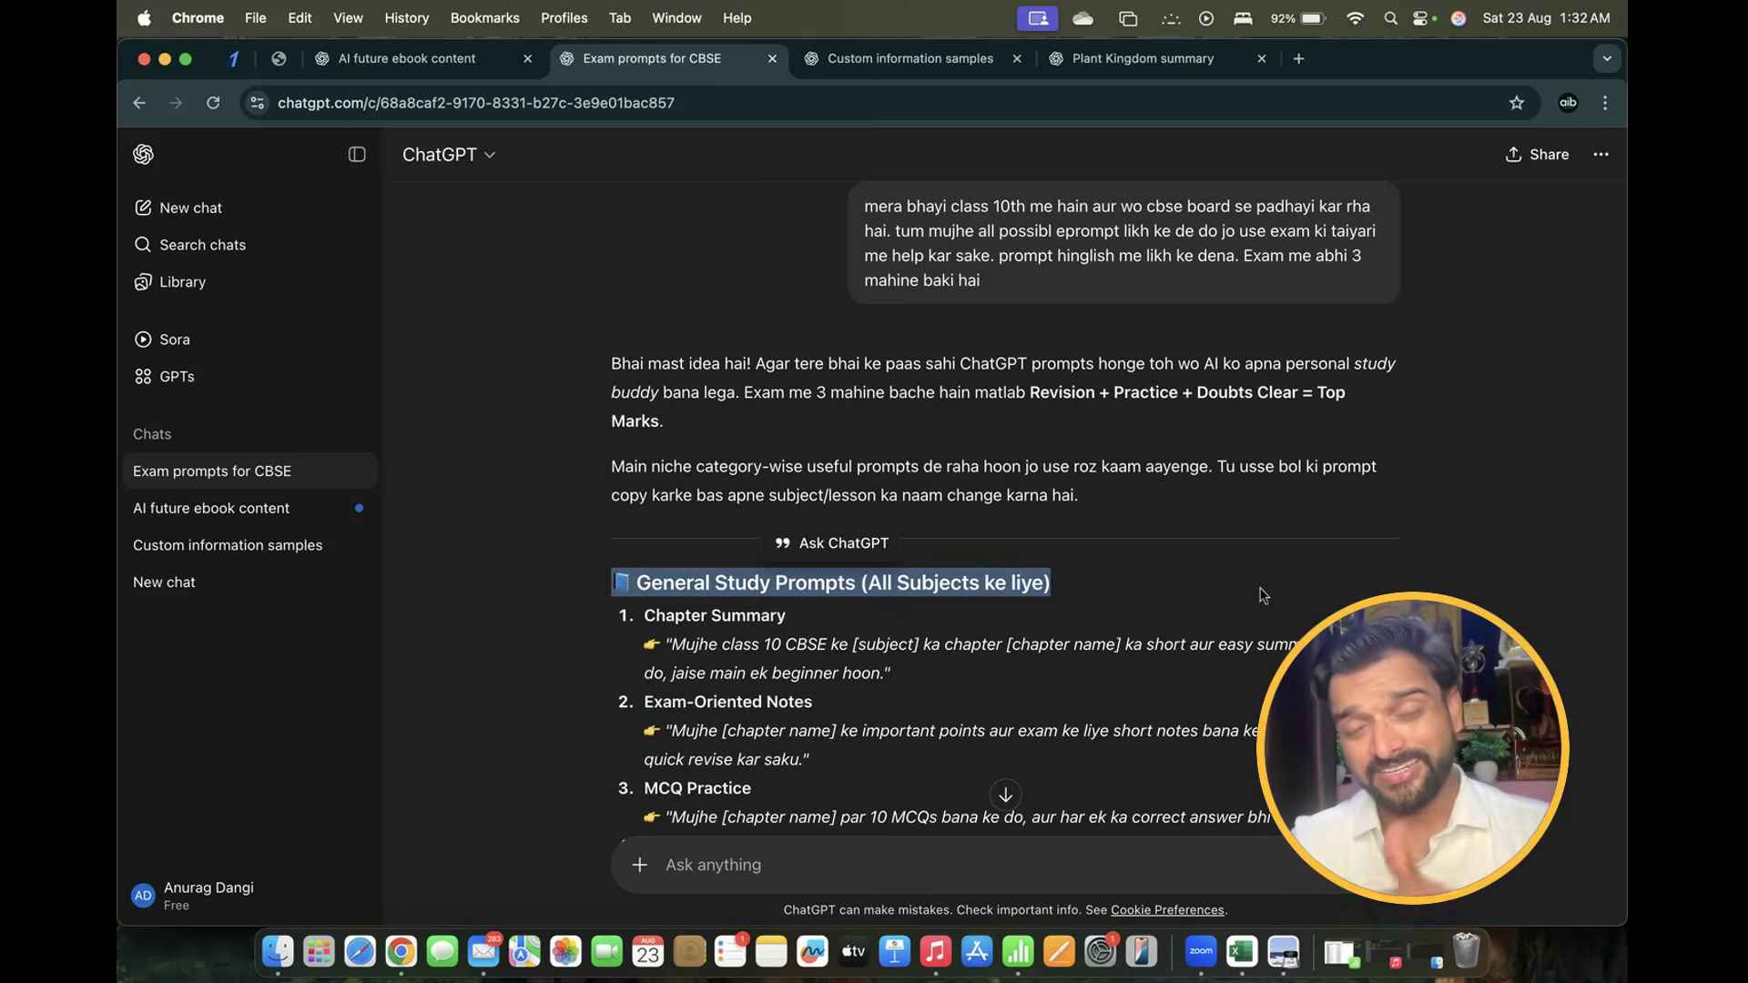
pyautogui.scroll(-4, 1264, 594)
pyautogui.scroll(-15, 1264, 594)
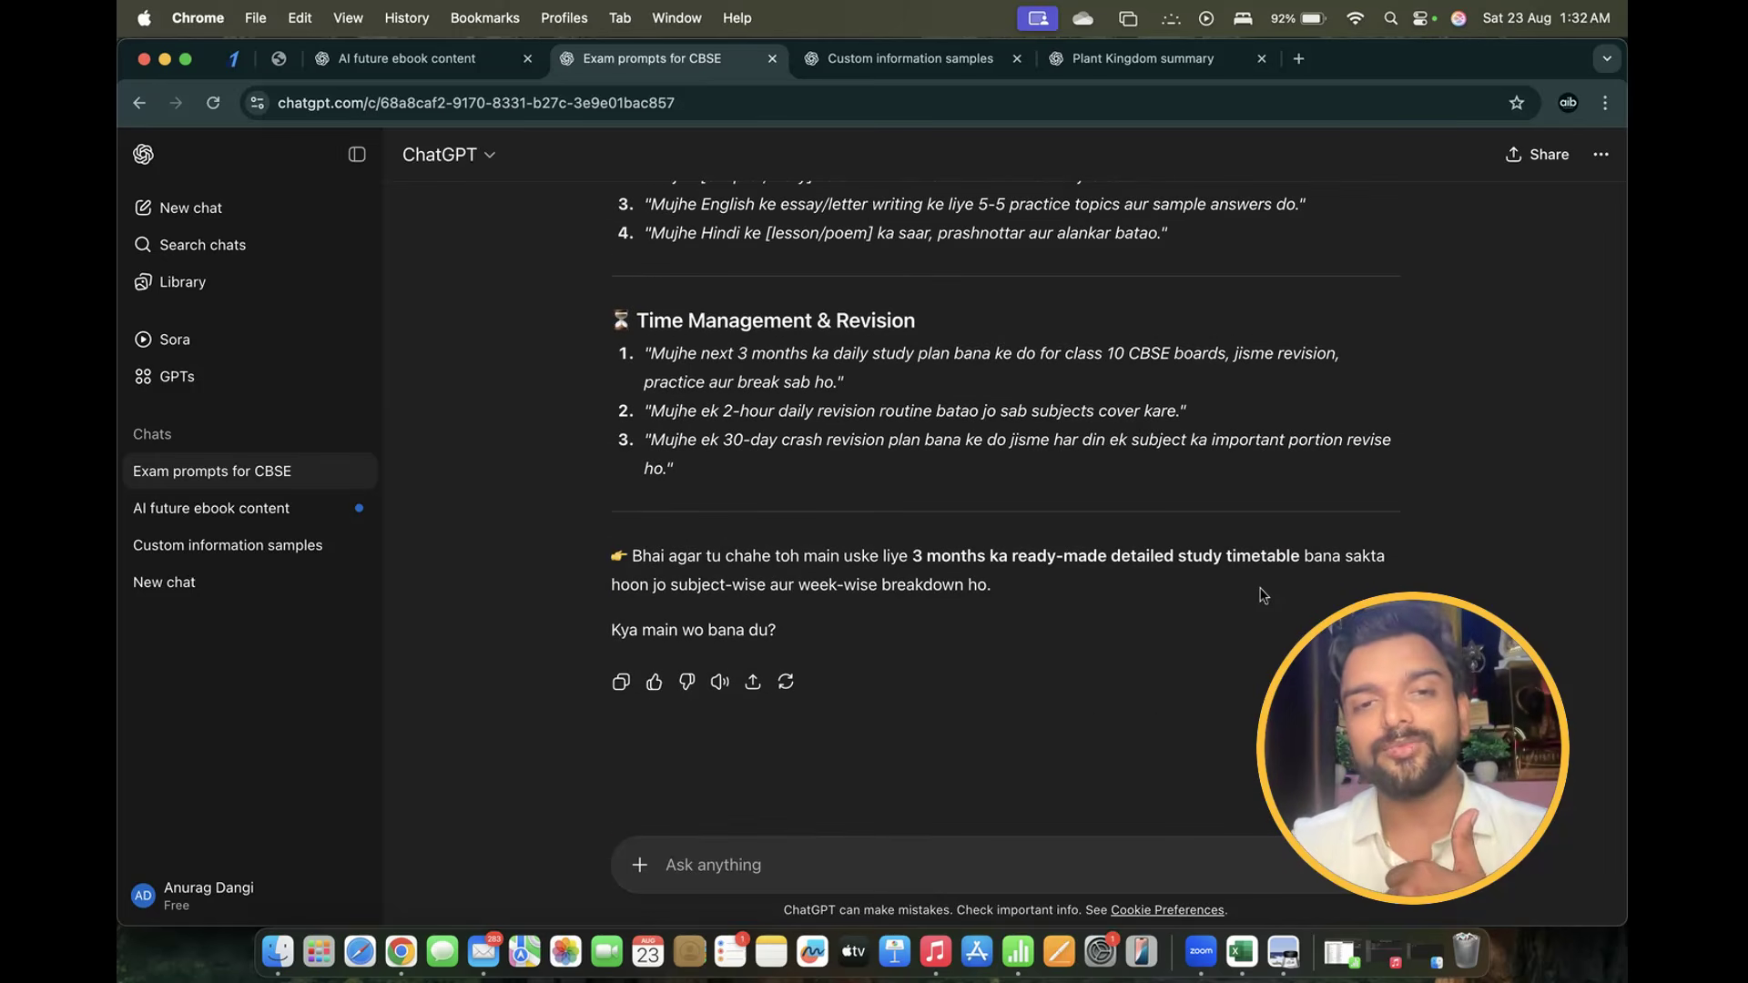
# Ask in Hinglish for all possible prompts a lawyer brother can use to advance his profession
pyautogui.click(702, 869)
pyautogui.write('m')
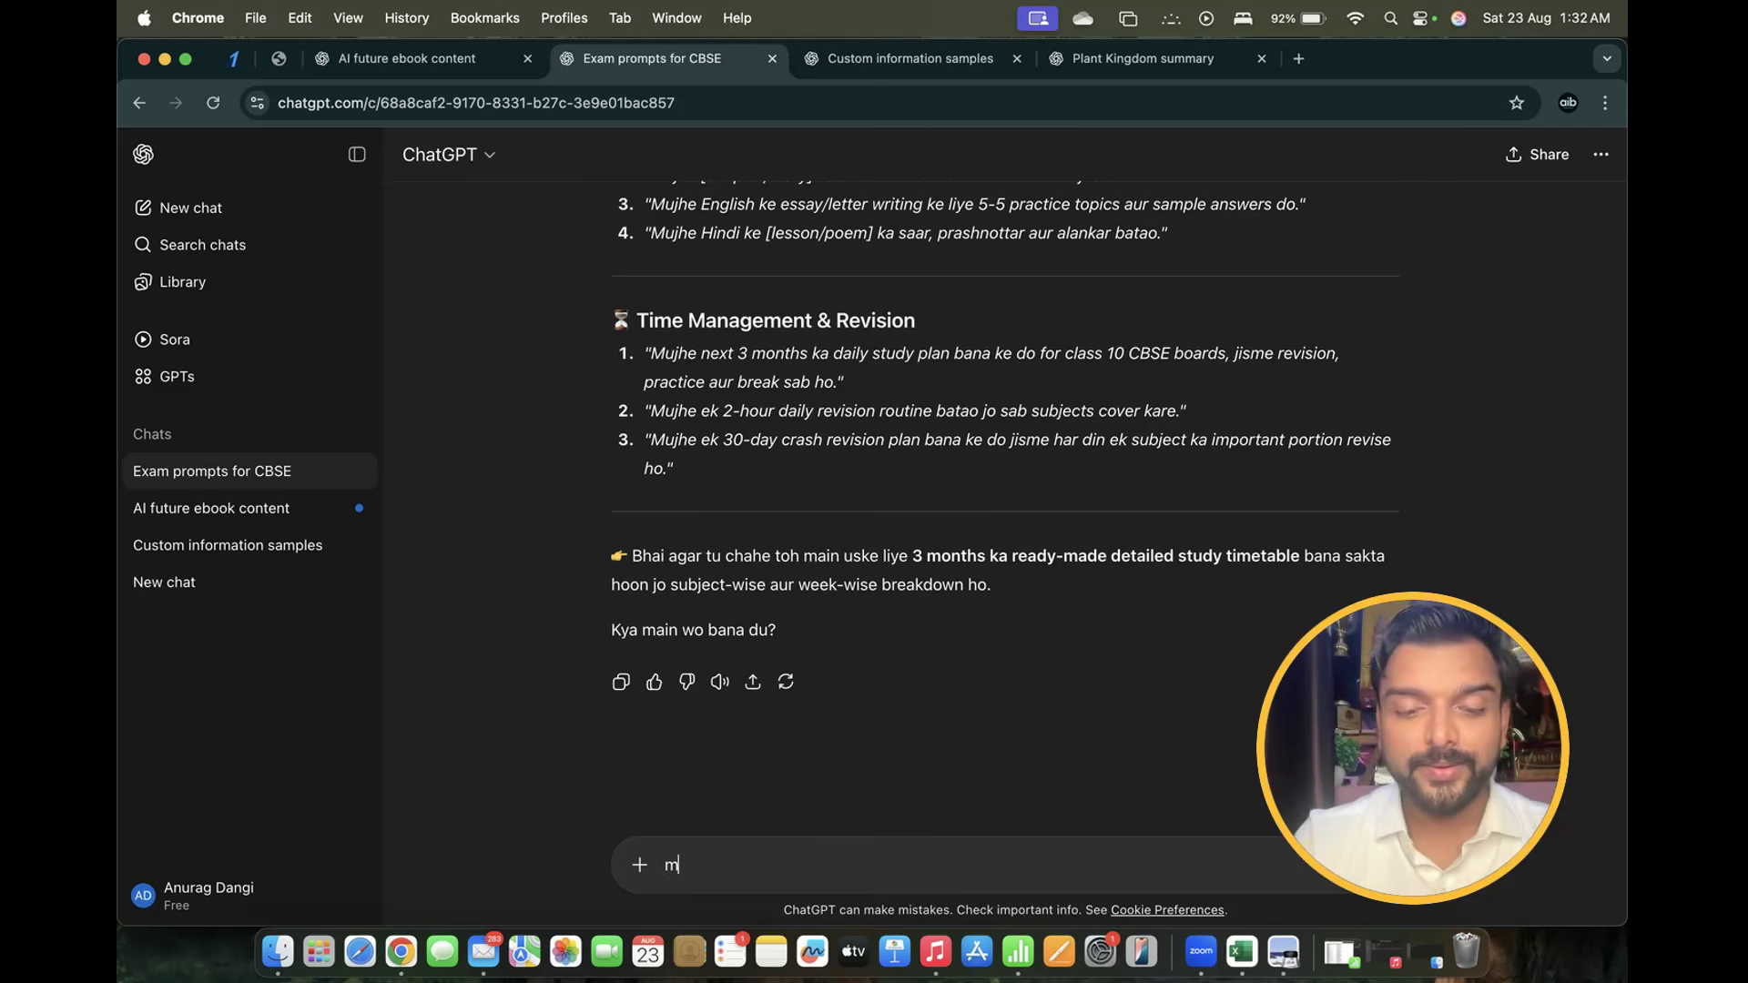
pyautogui.write('era ek bhayi lawyer hai w')
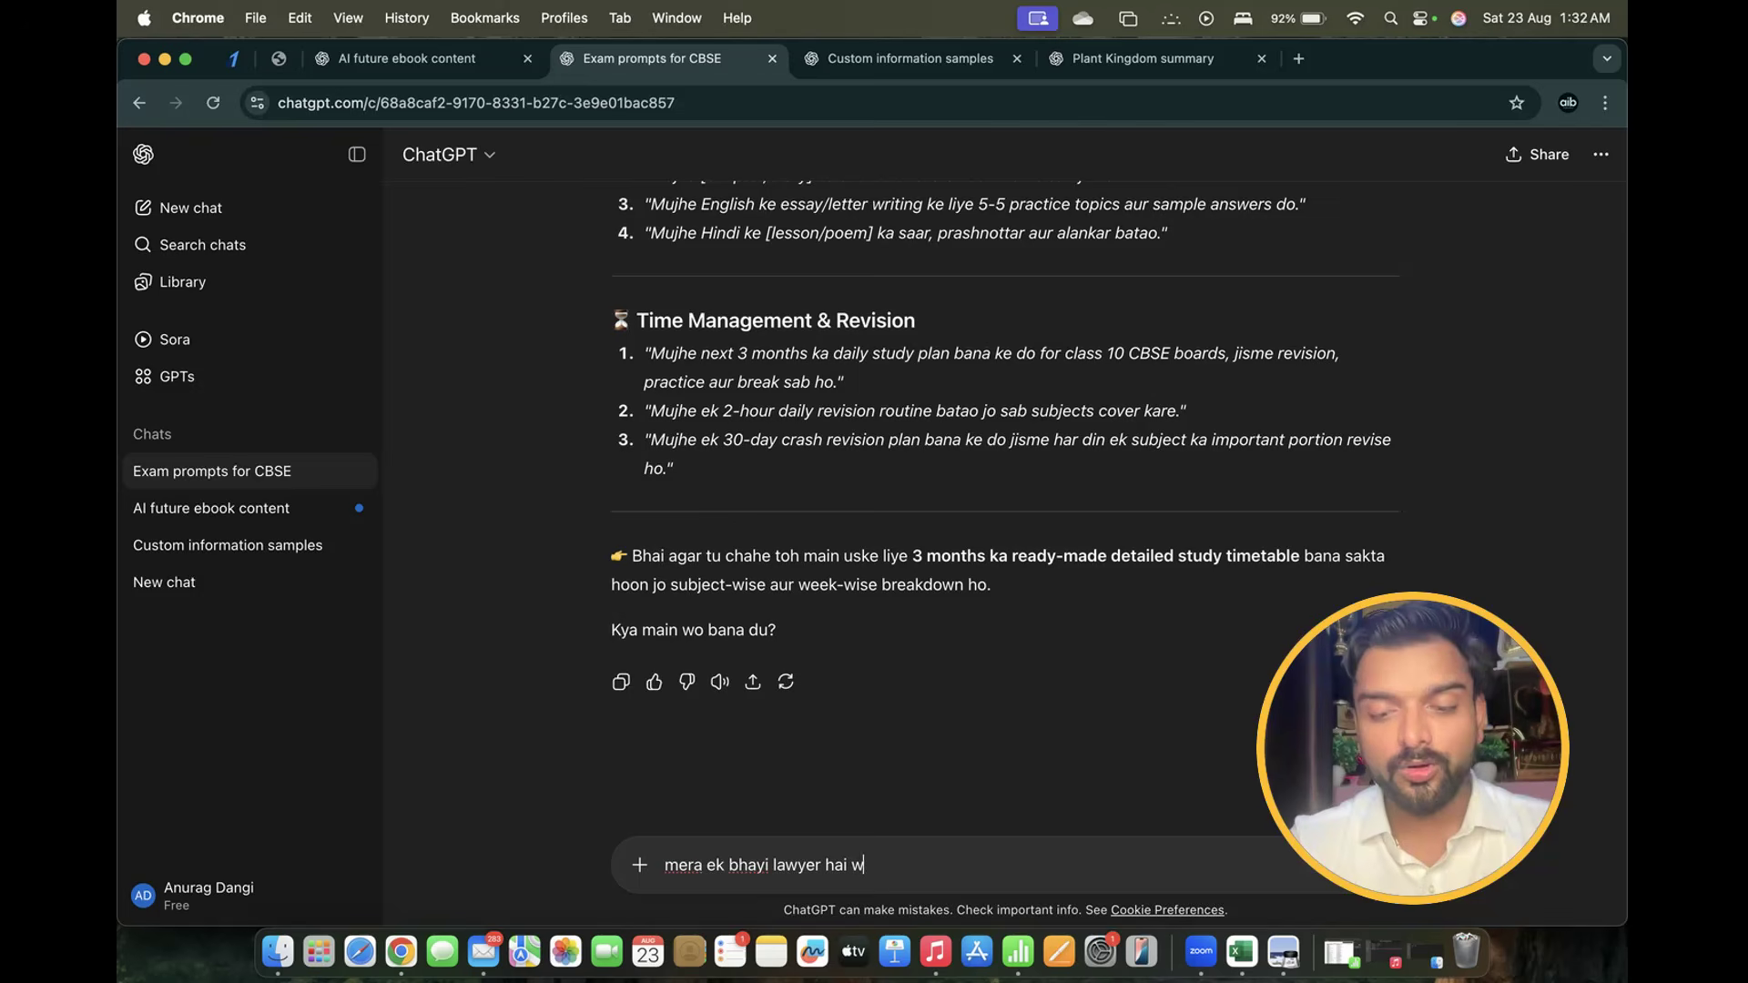
pyautogui.write('o chat gpt')
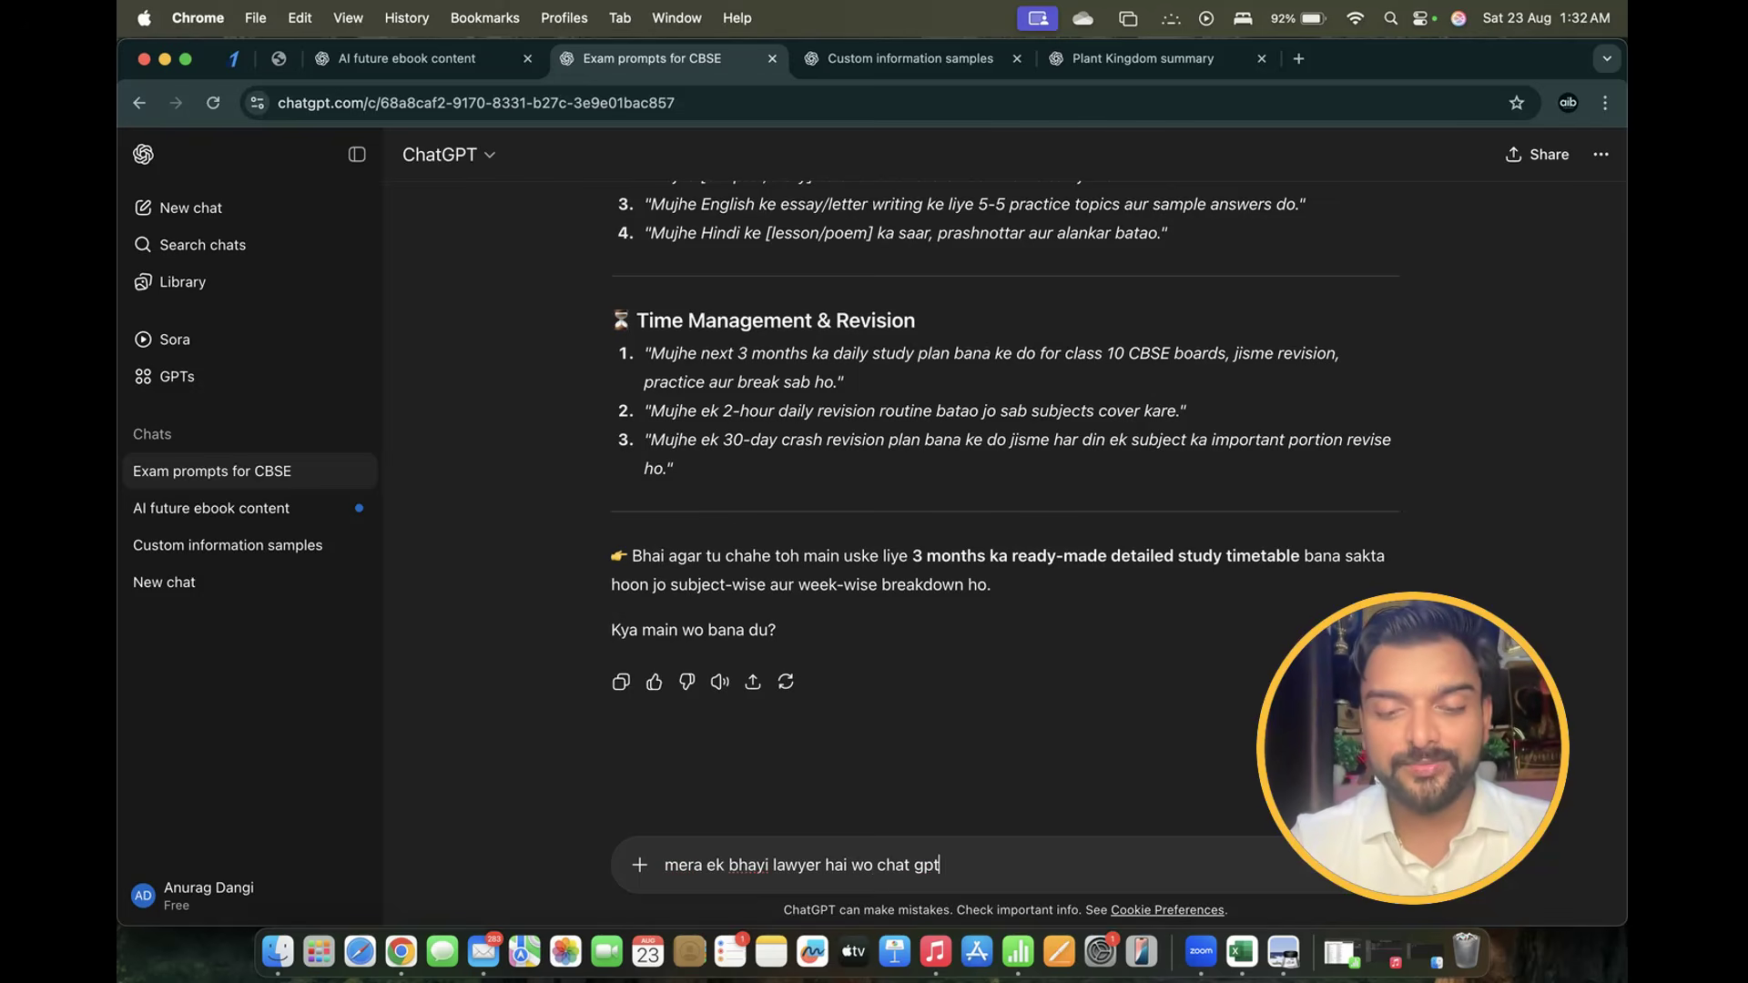
pyautogui.write(' use krke a')
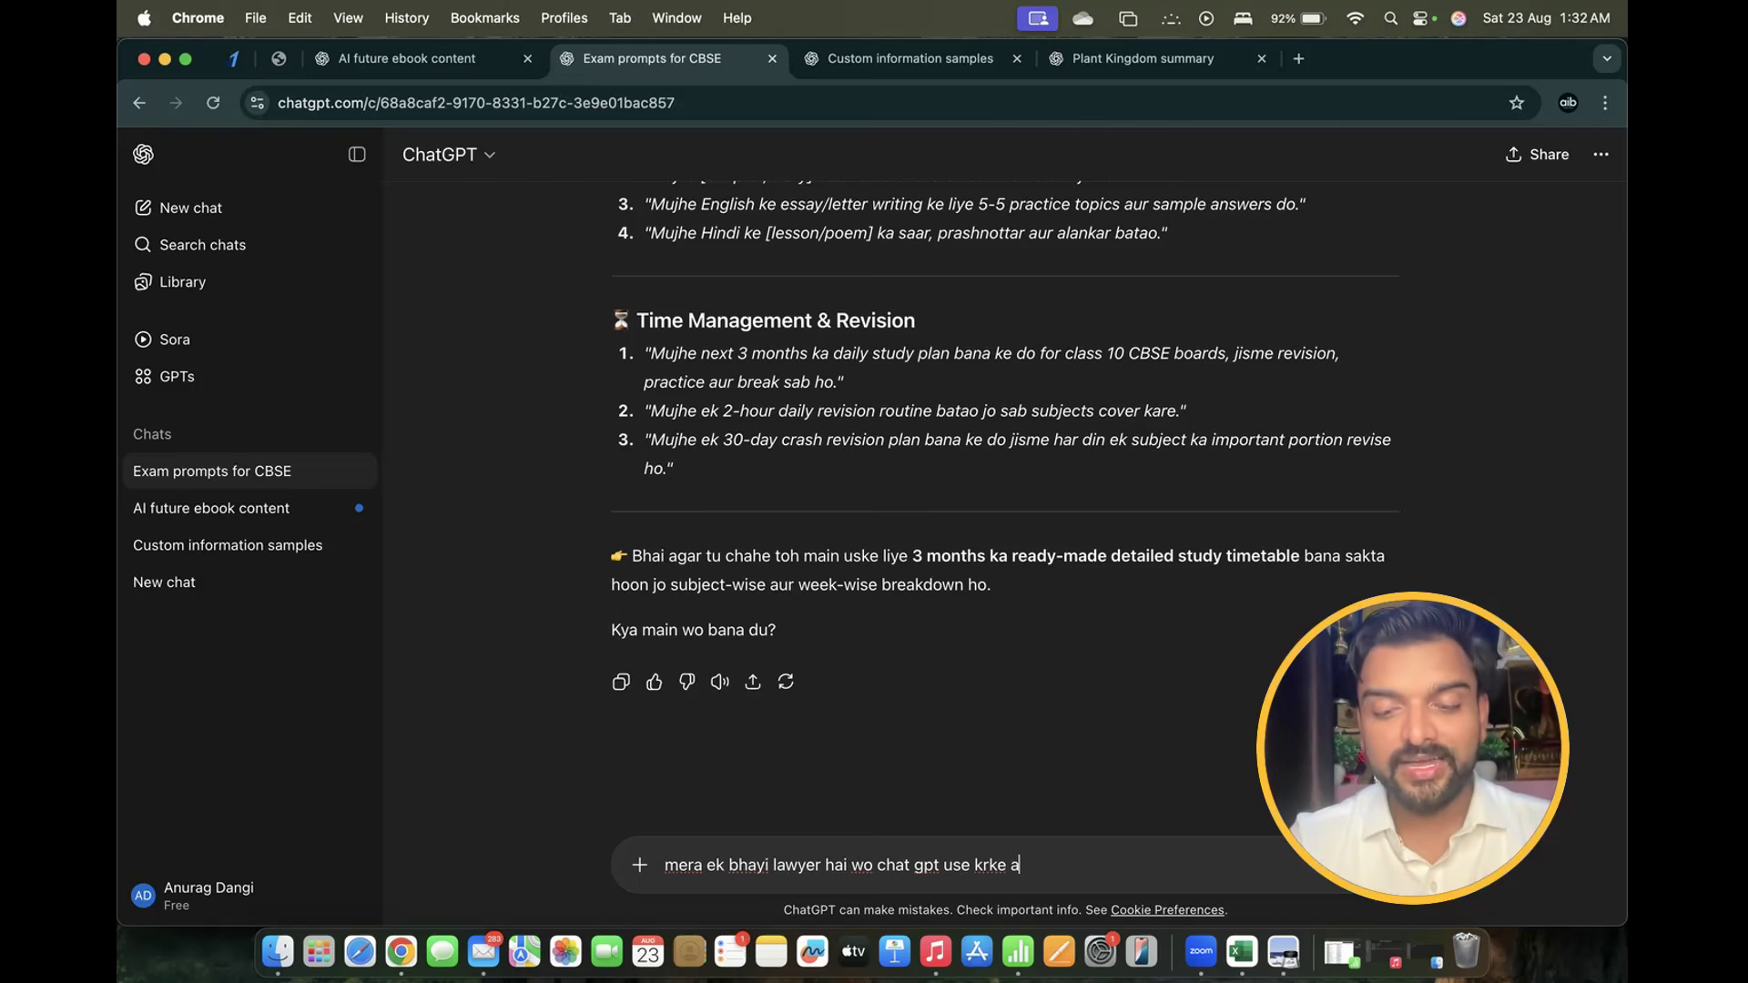
pyautogui.write('pne business ')
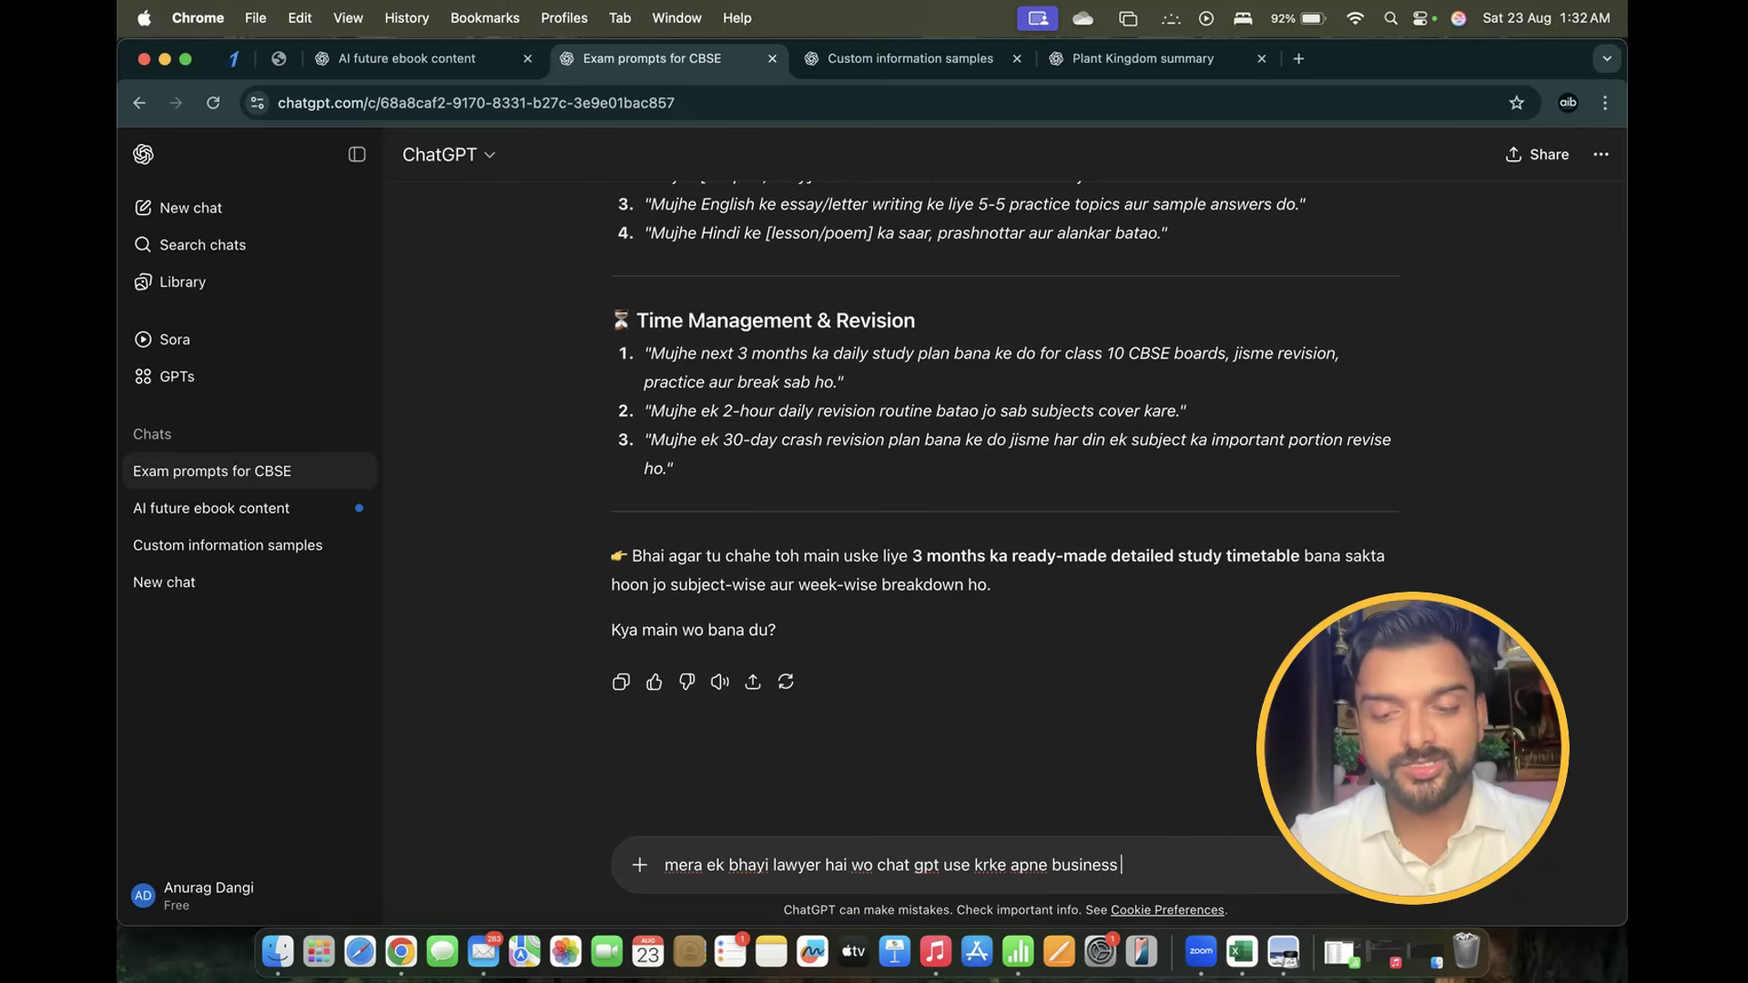
pyautogui.write('jko')
pyautogui.press('BackSpace')
pyautogui.press('BackSpace')
pyautogui.press('BackSpace')
pyautogui.press('BackSpace')
pyautogui.press('BackSpace')
pyautogui.press('BackSpace')
pyautogui.press('BackSpace')
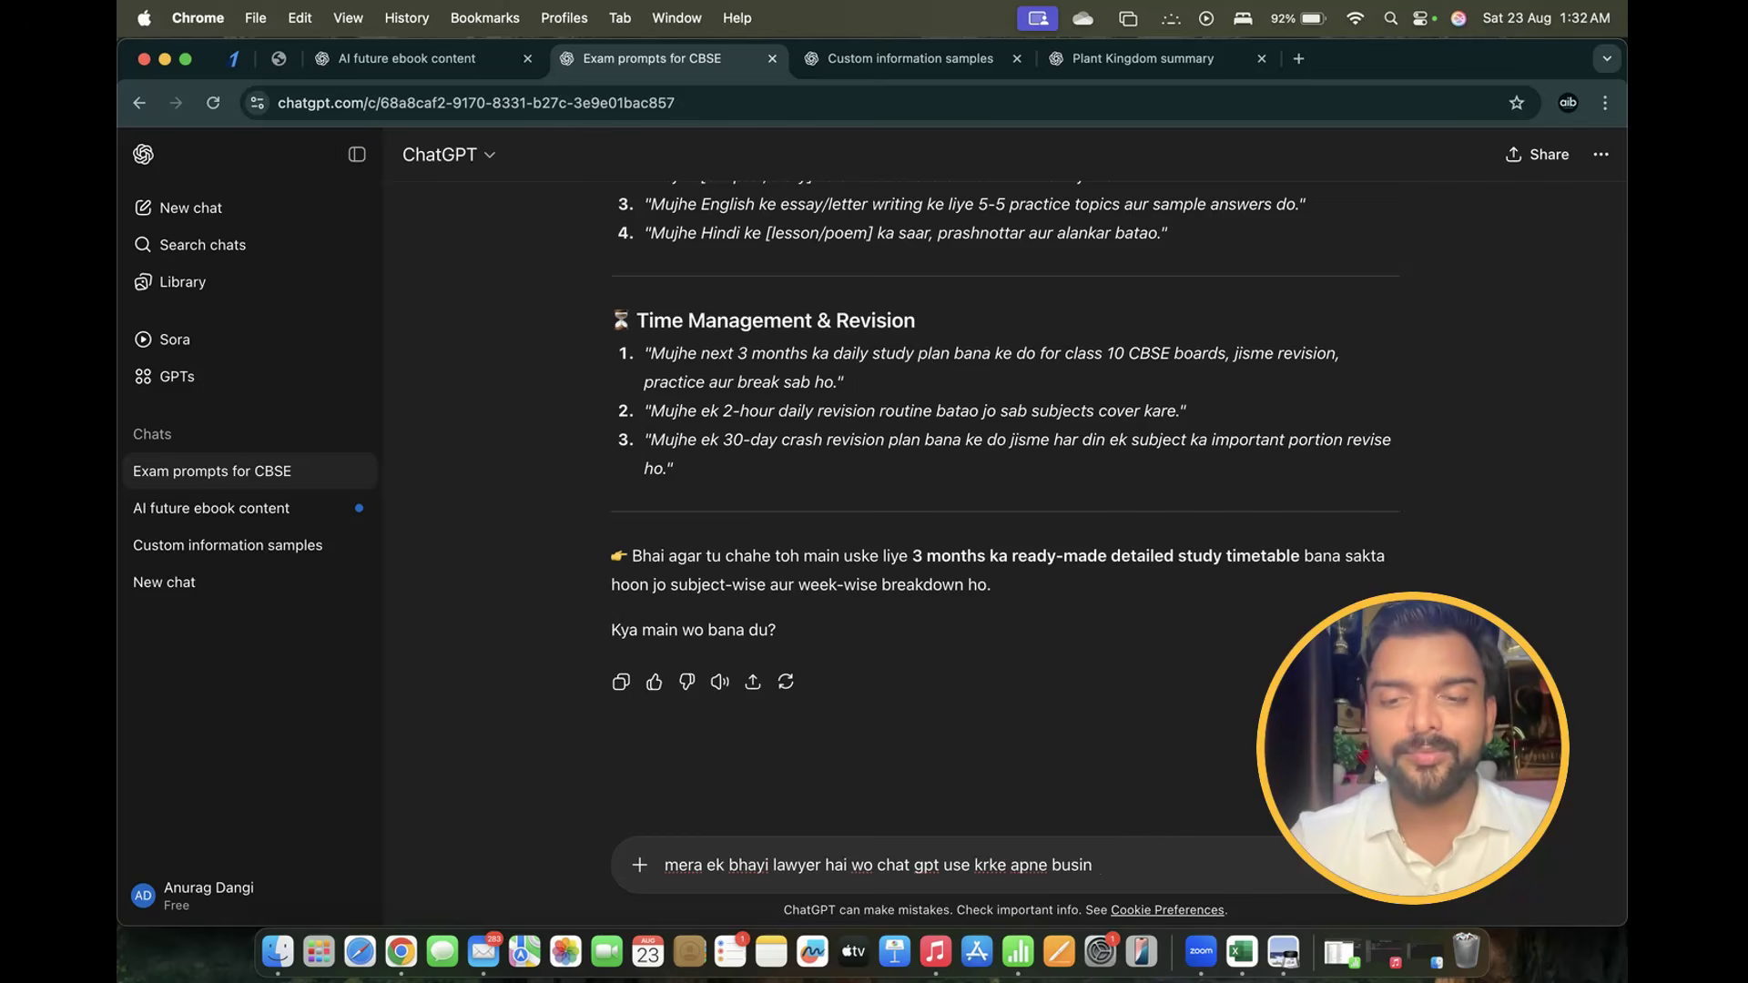
pyautogui.write('prof')
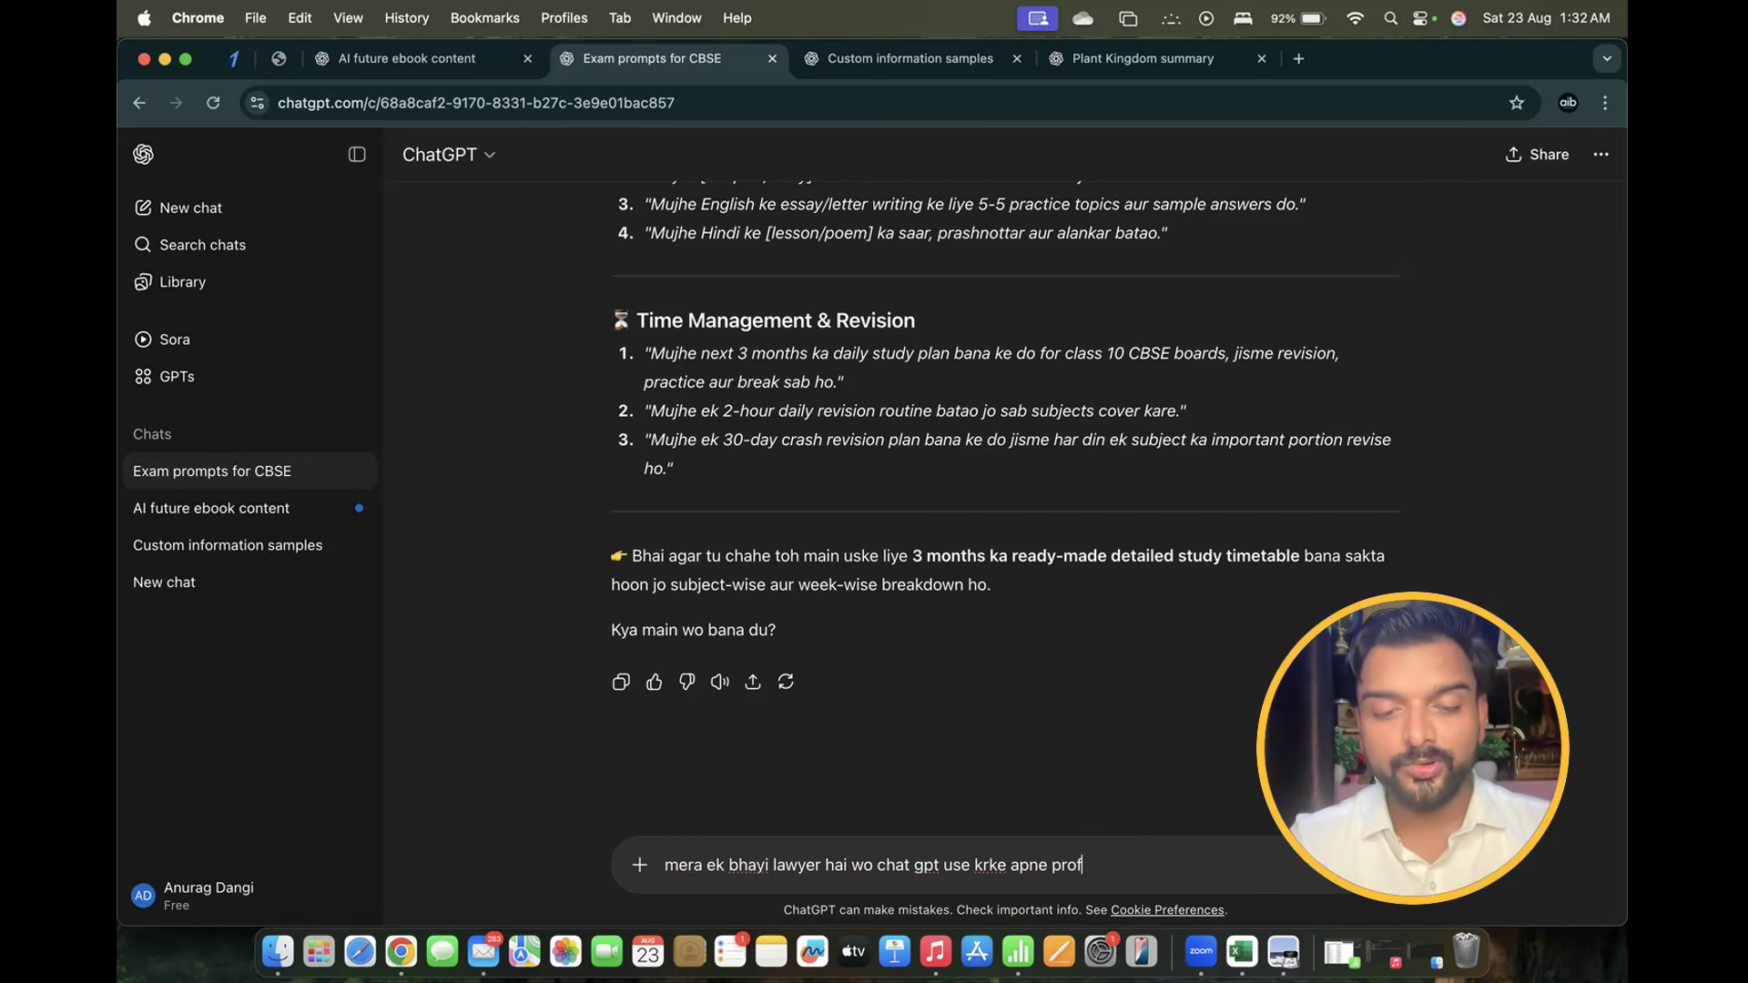
pyautogui.write('ession ko au')
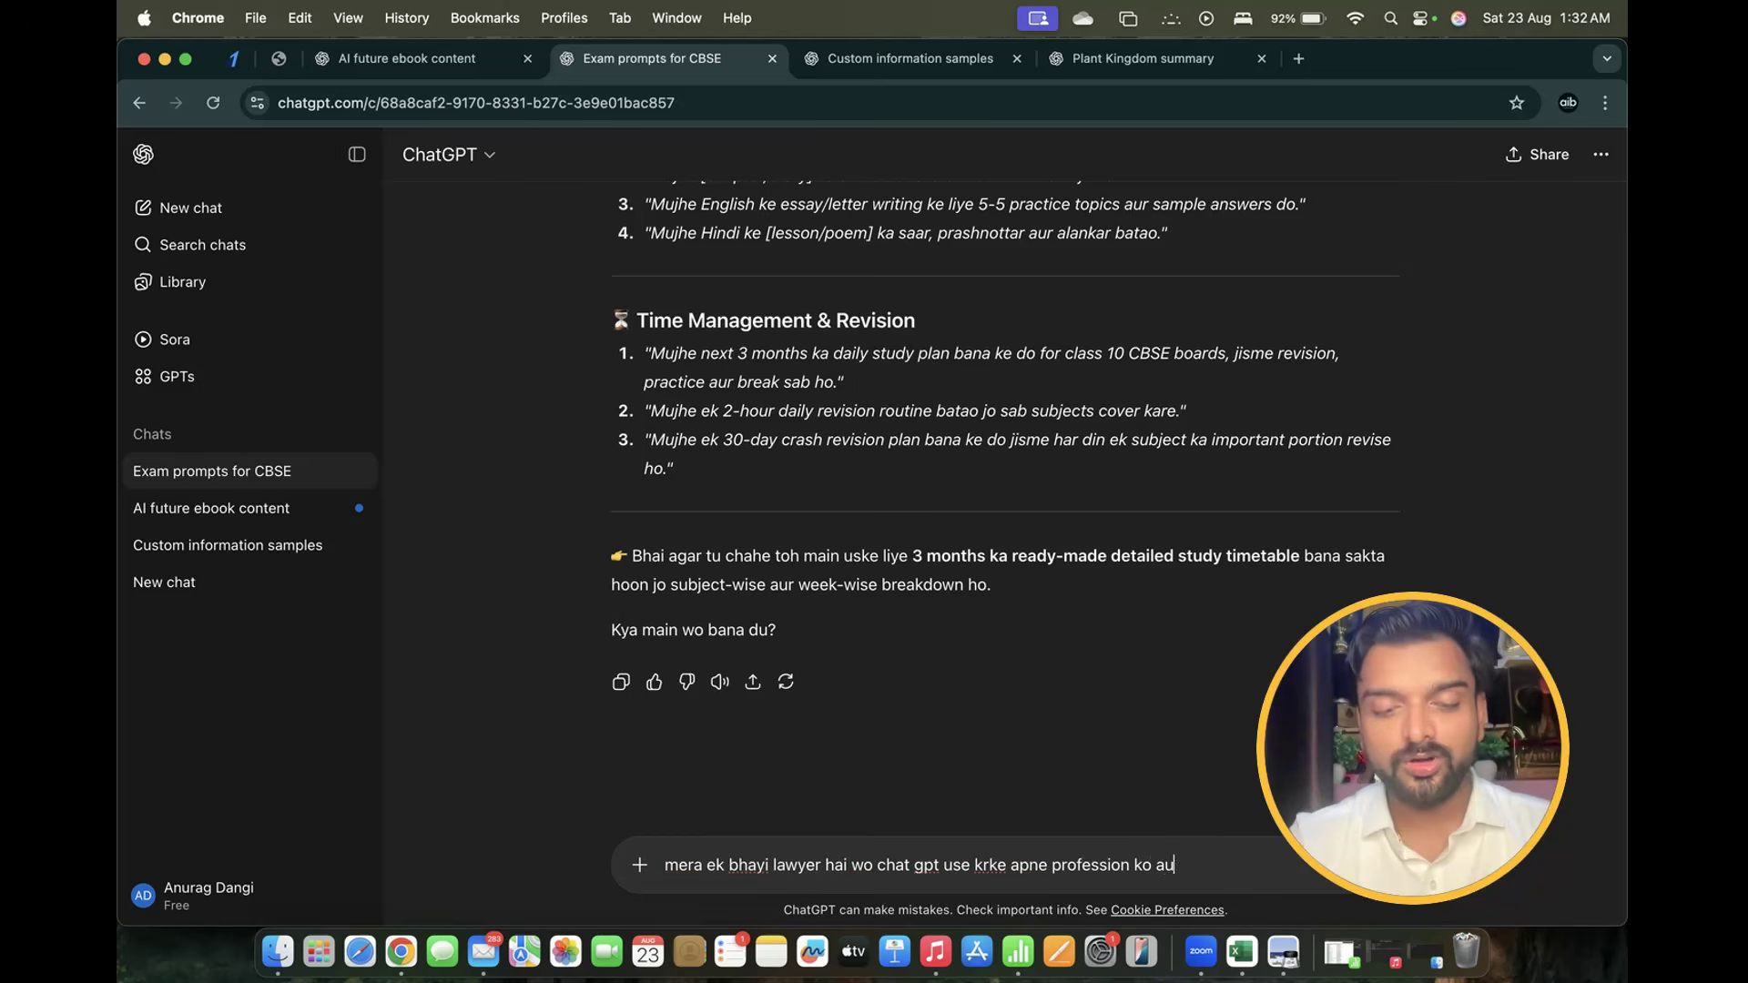
pyautogui.write('r shandar ba')
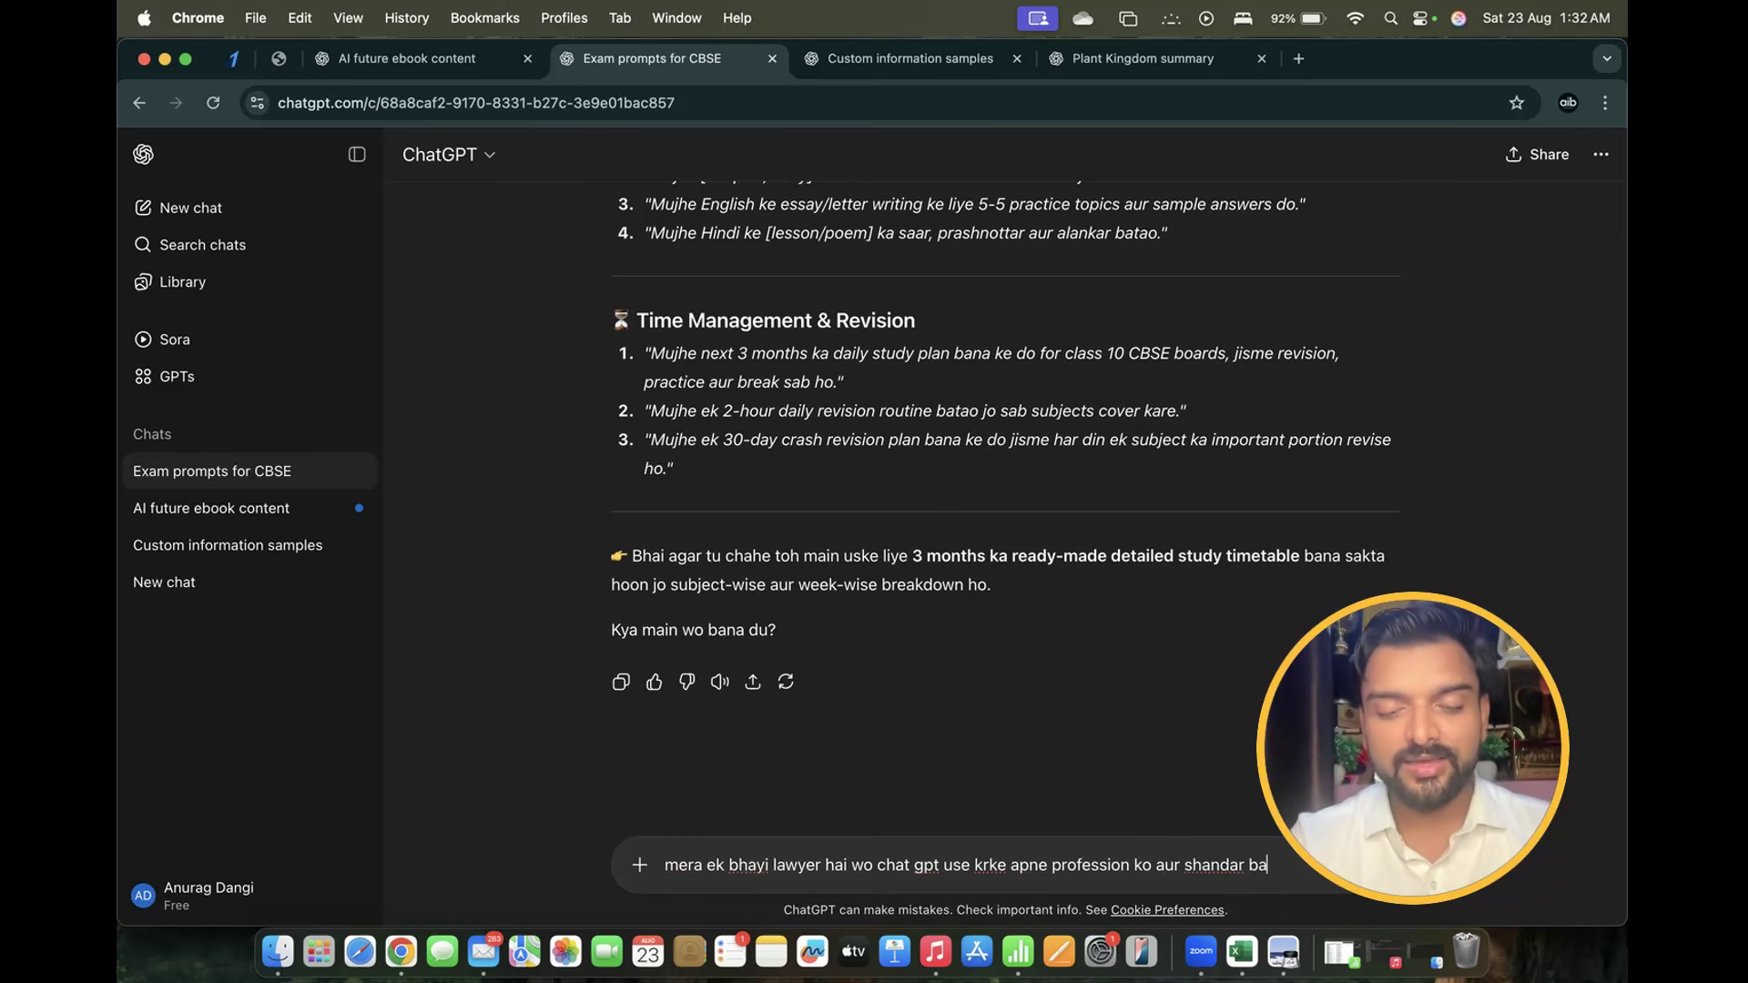
pyautogui.write('nana')
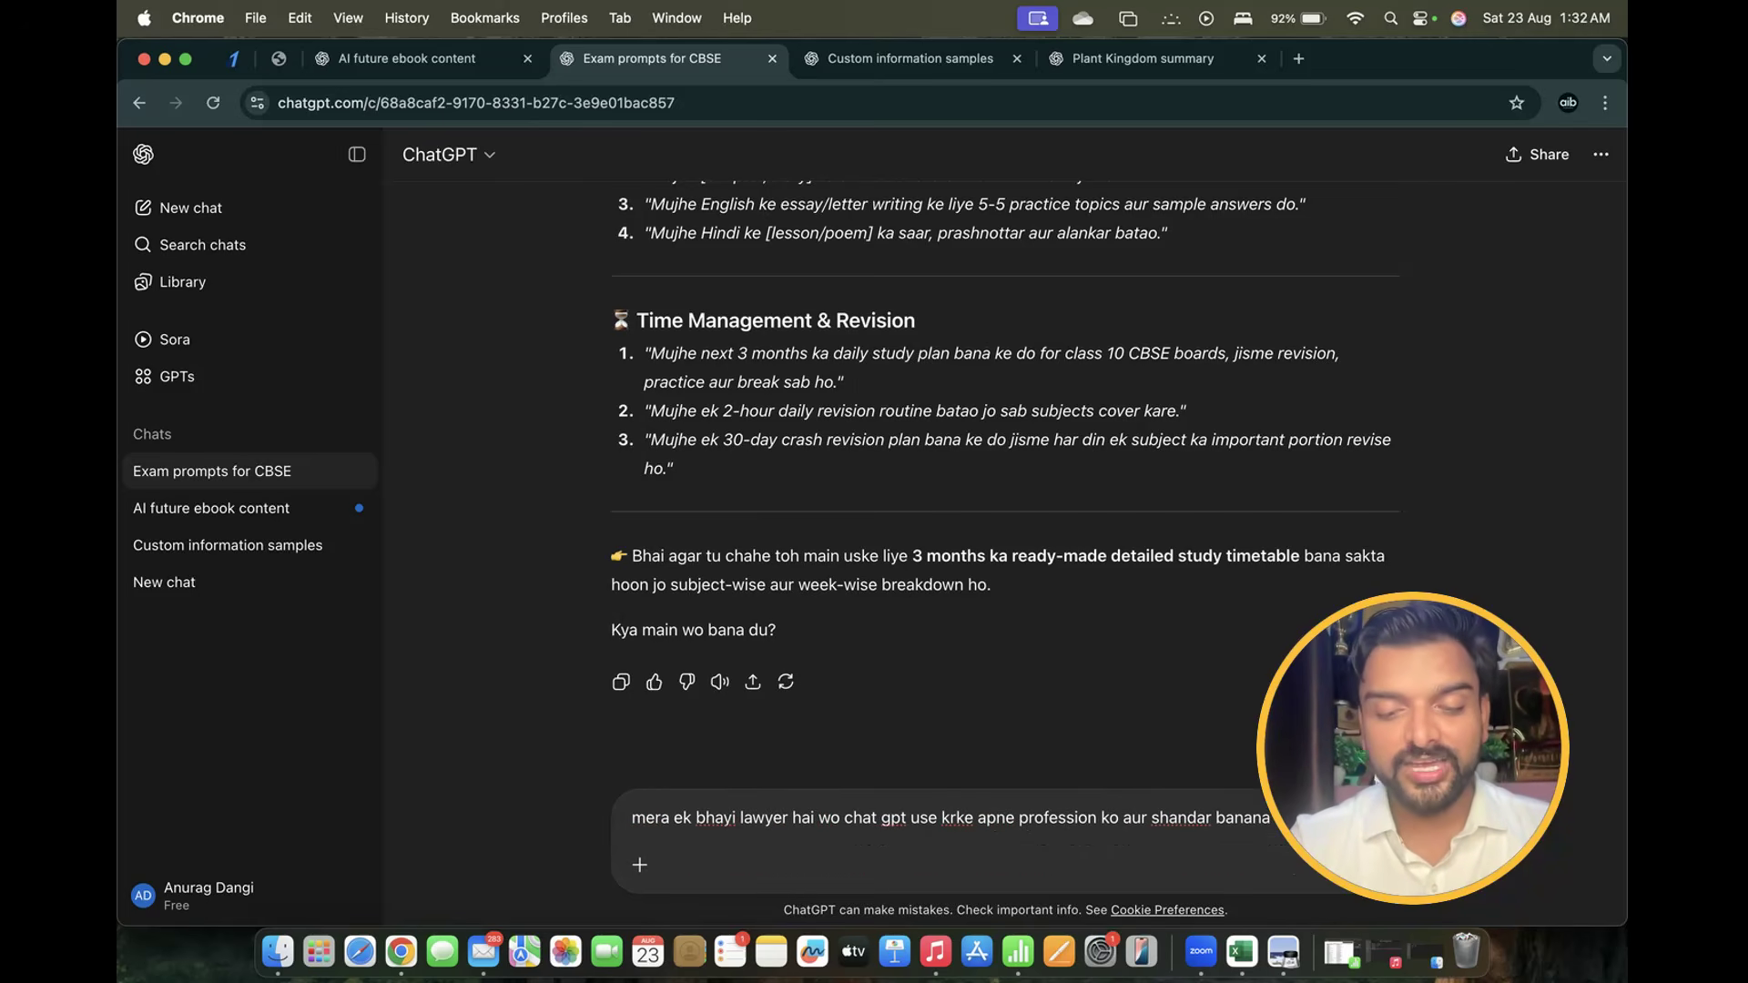
pyautogui.write(' chuske li')
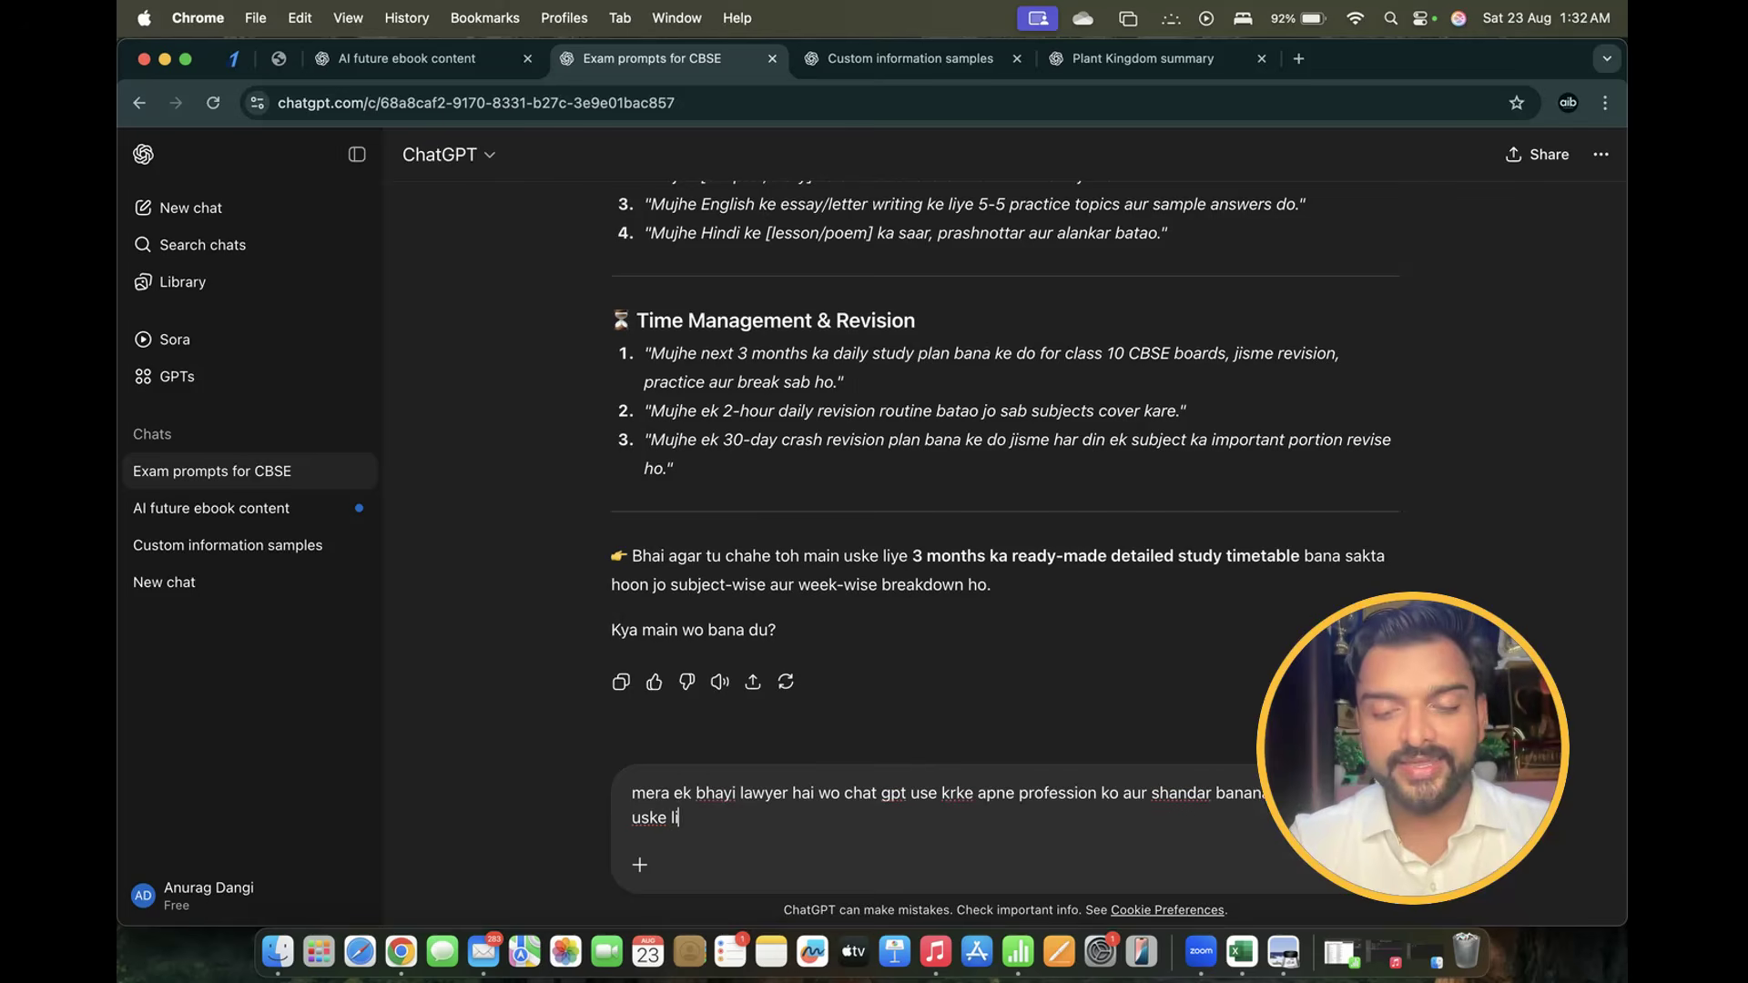
pyautogui.write('ye sare pos')
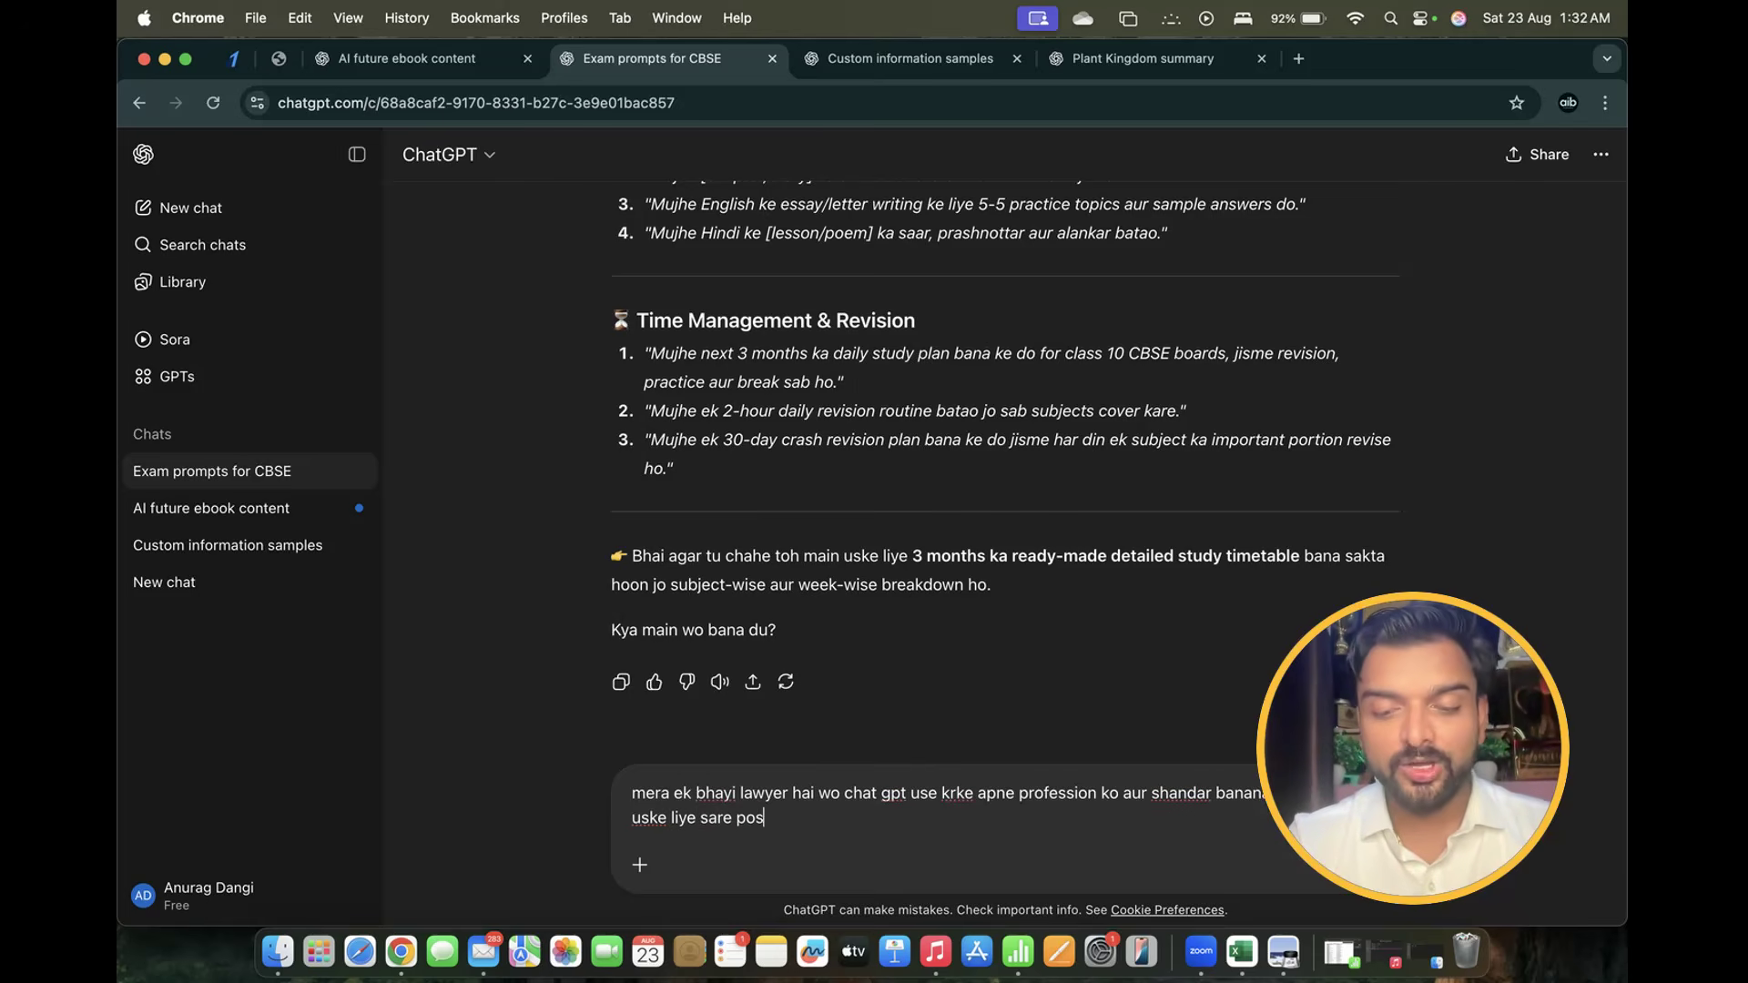
pyautogui.write('sible prom')
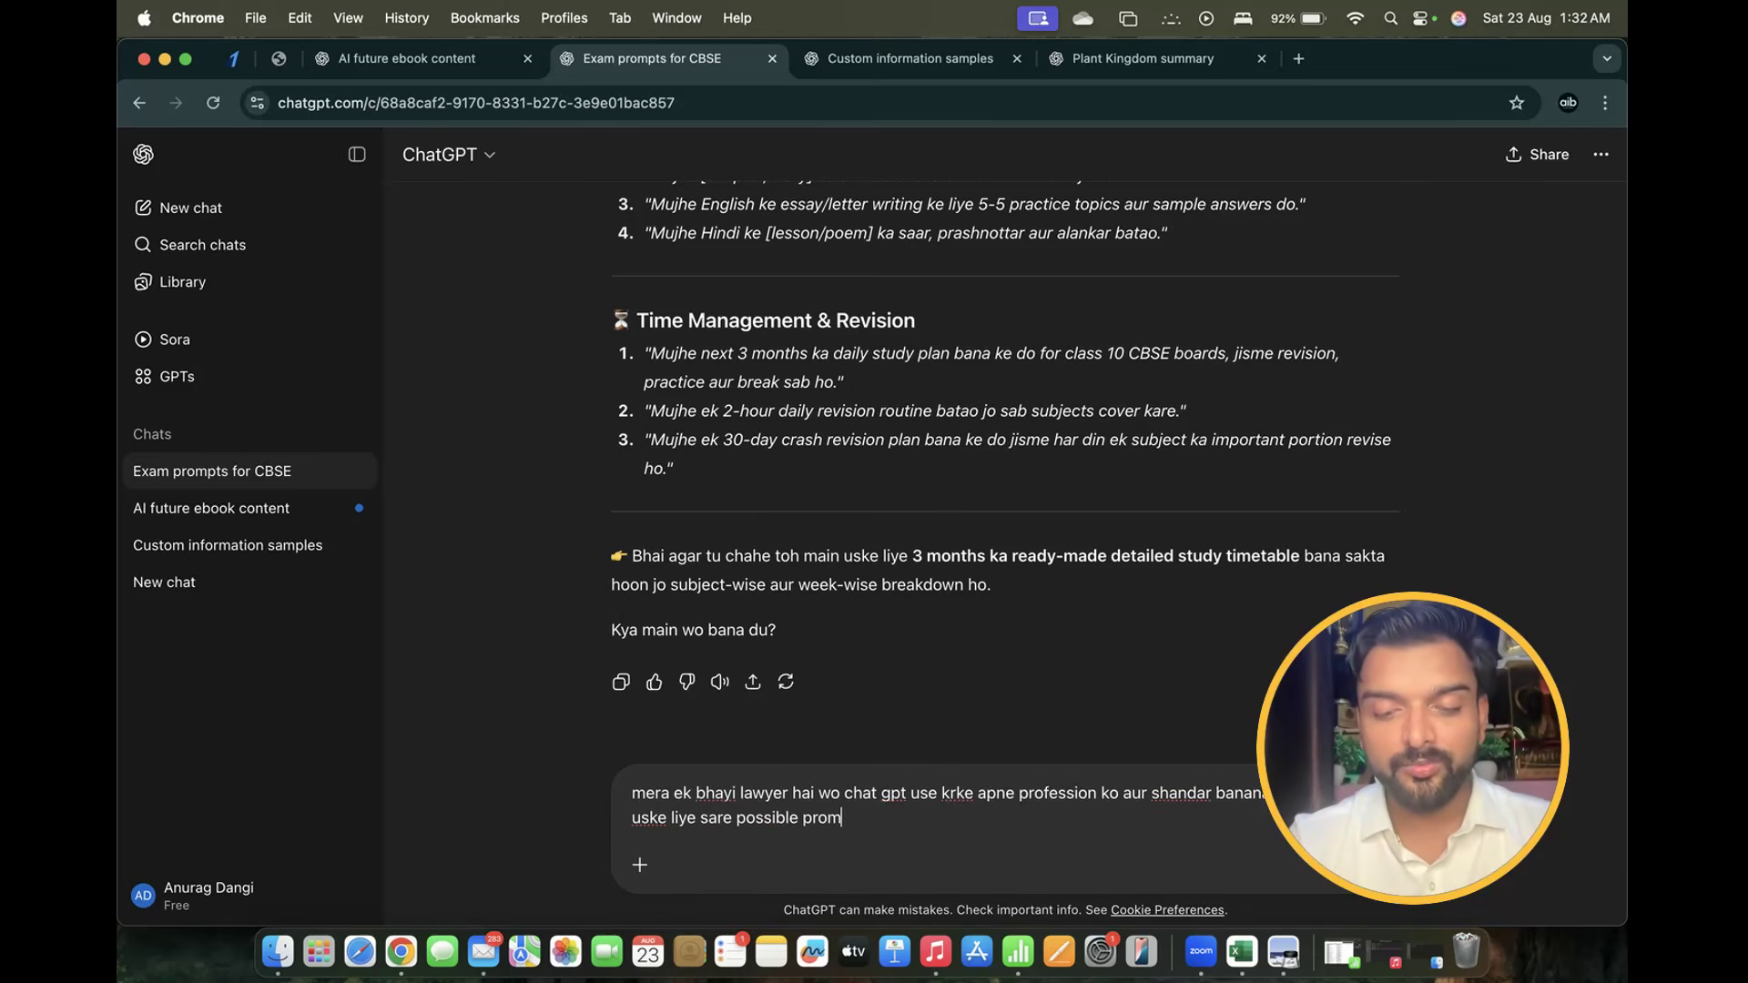
pyautogui.write('pt likh ke')
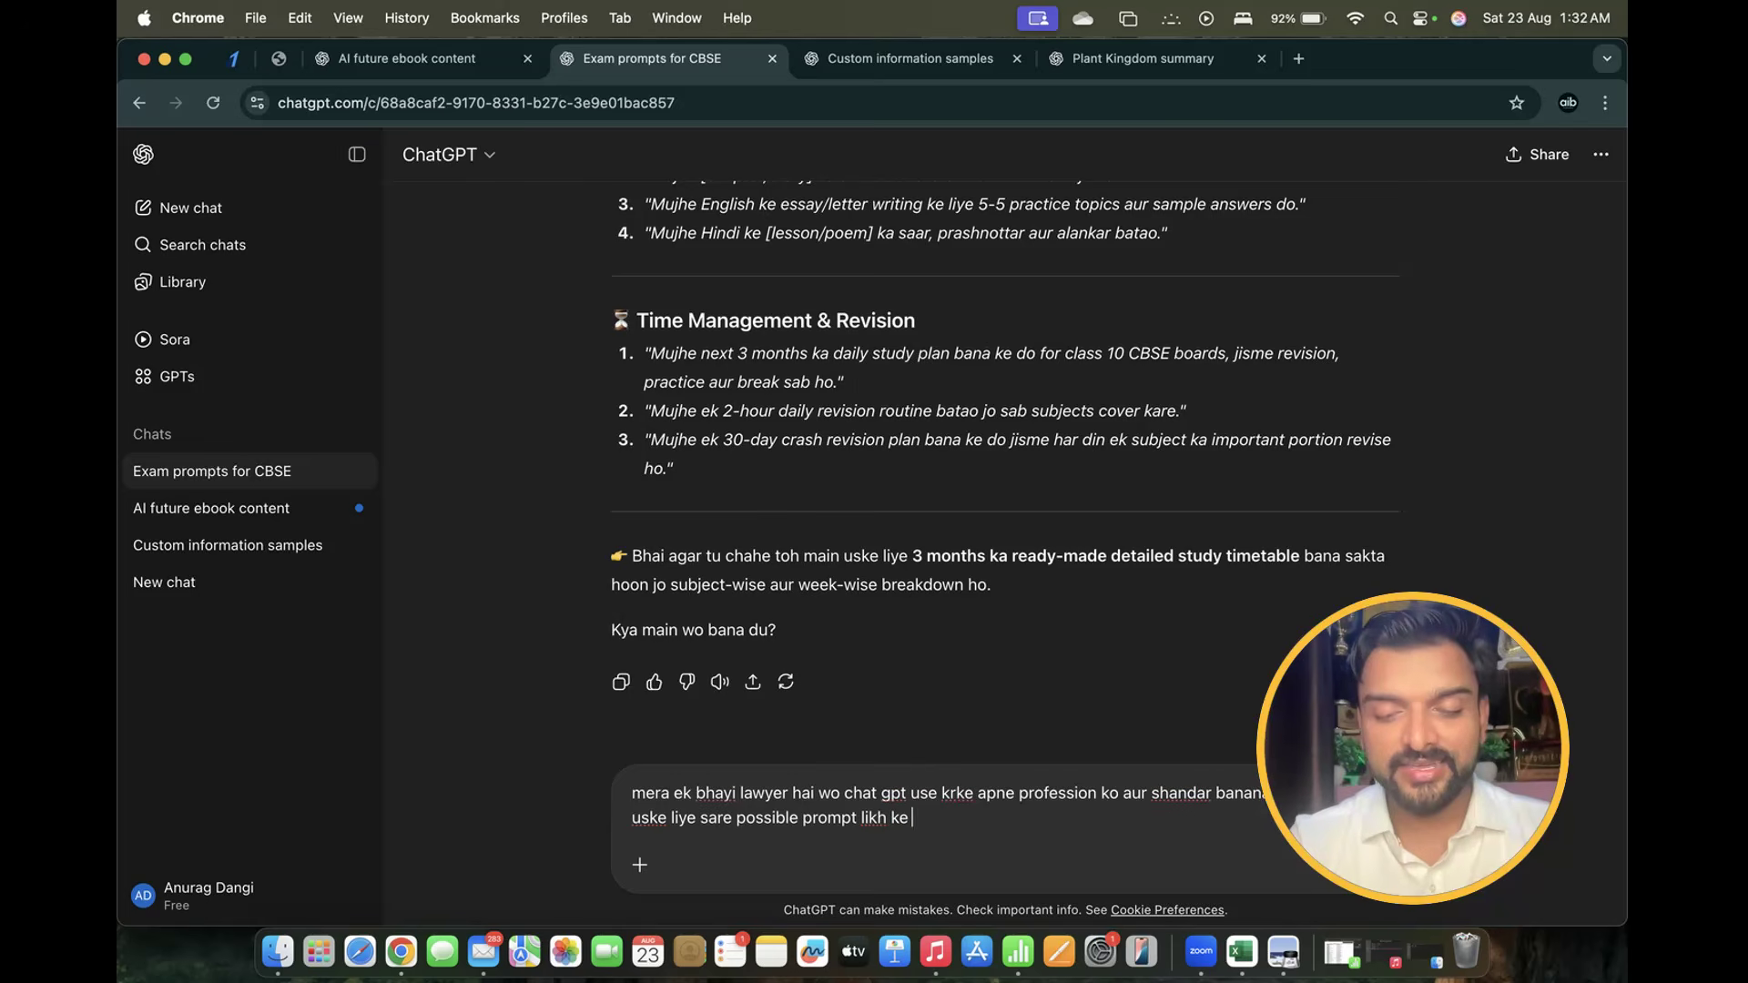
pyautogui.write(' ded o jo u')
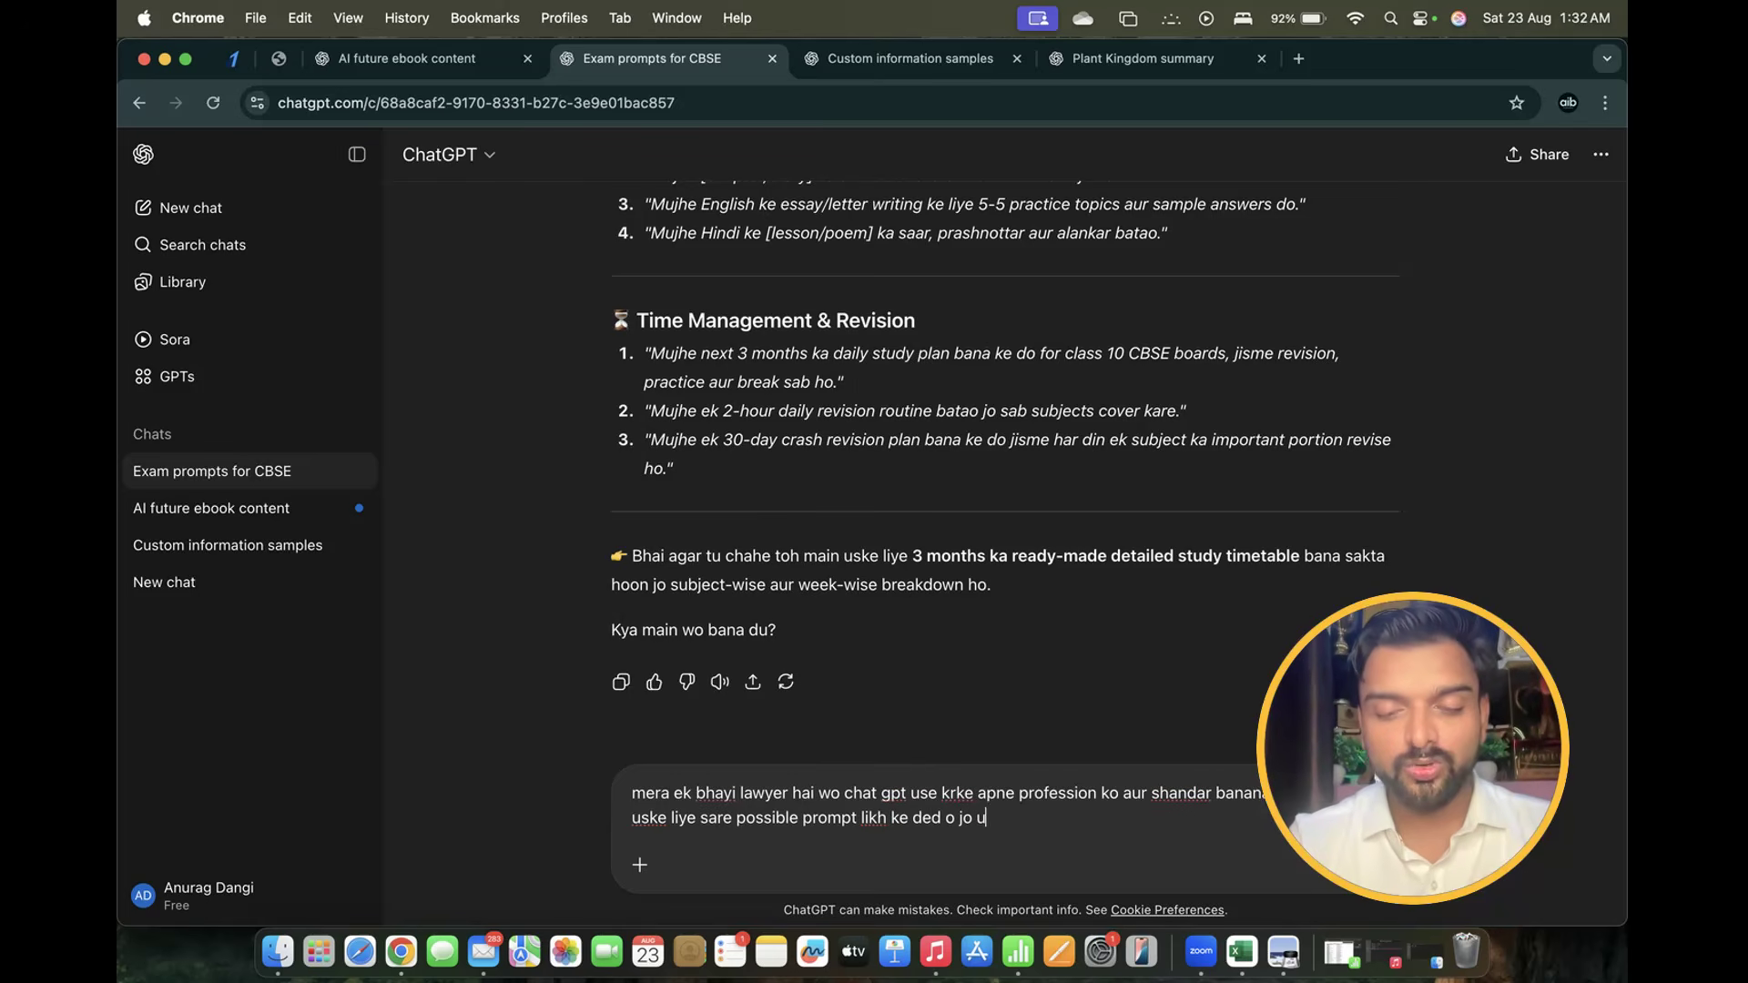
pyautogui.write('ski hel')
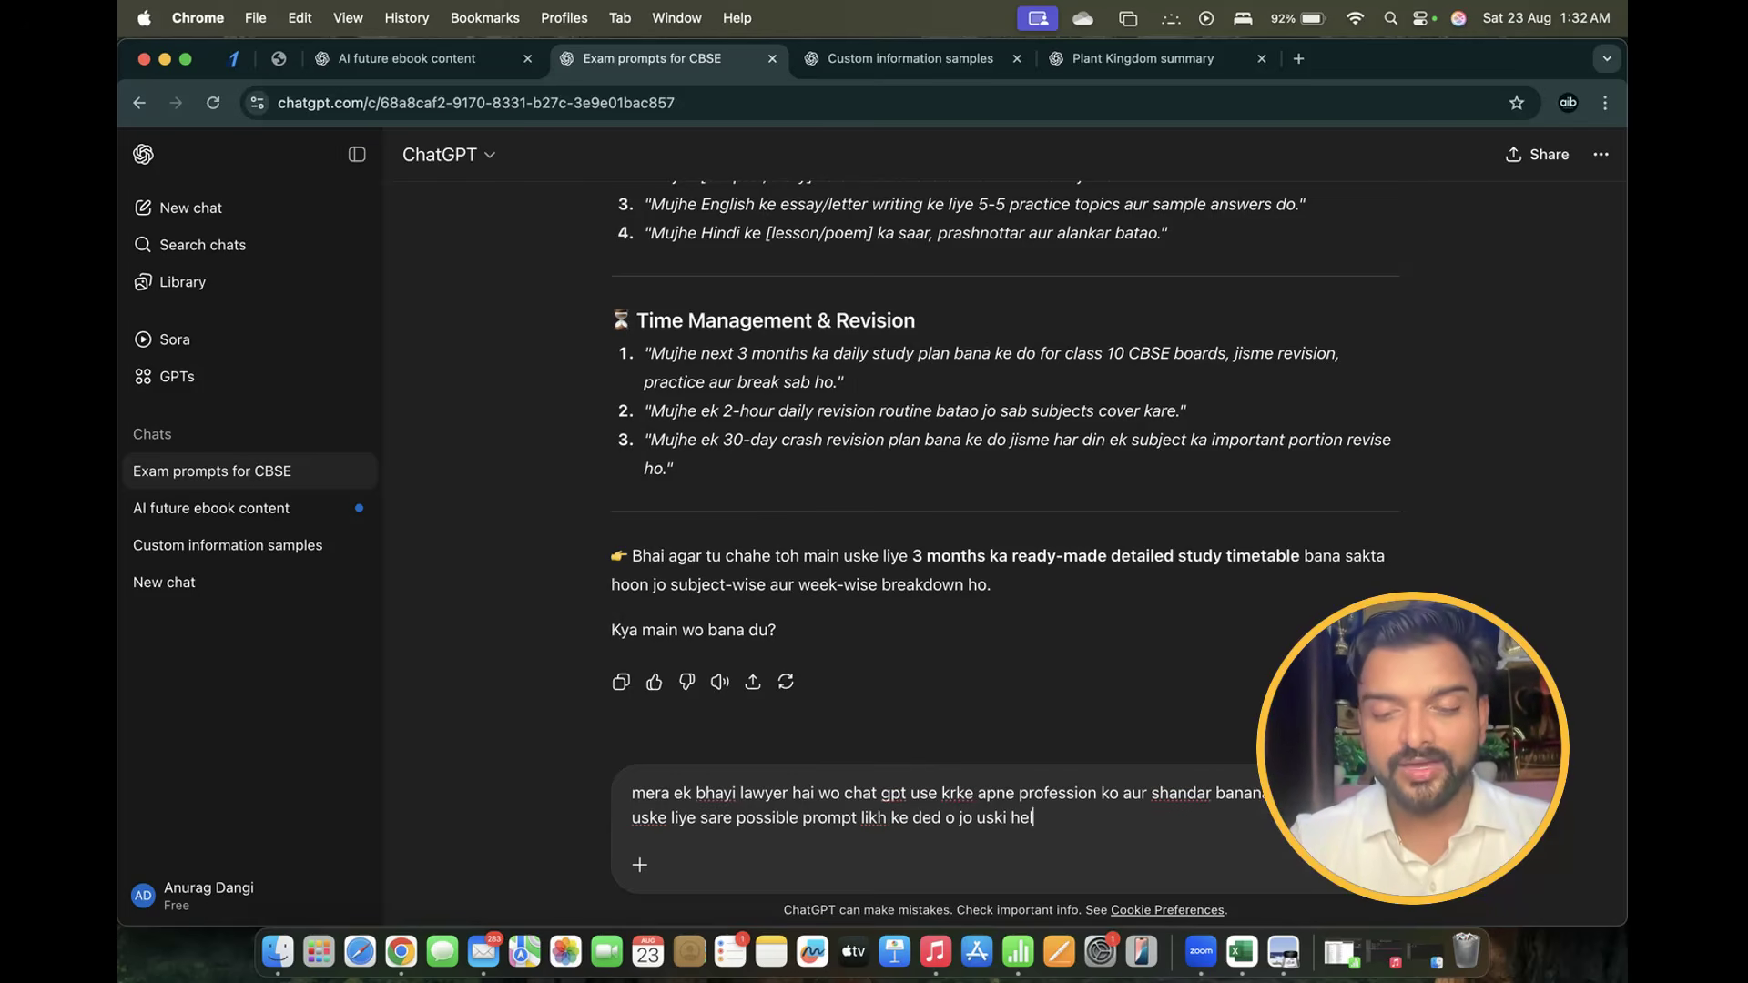
pyautogui.write('p kre')
pyautogui.press('Return')
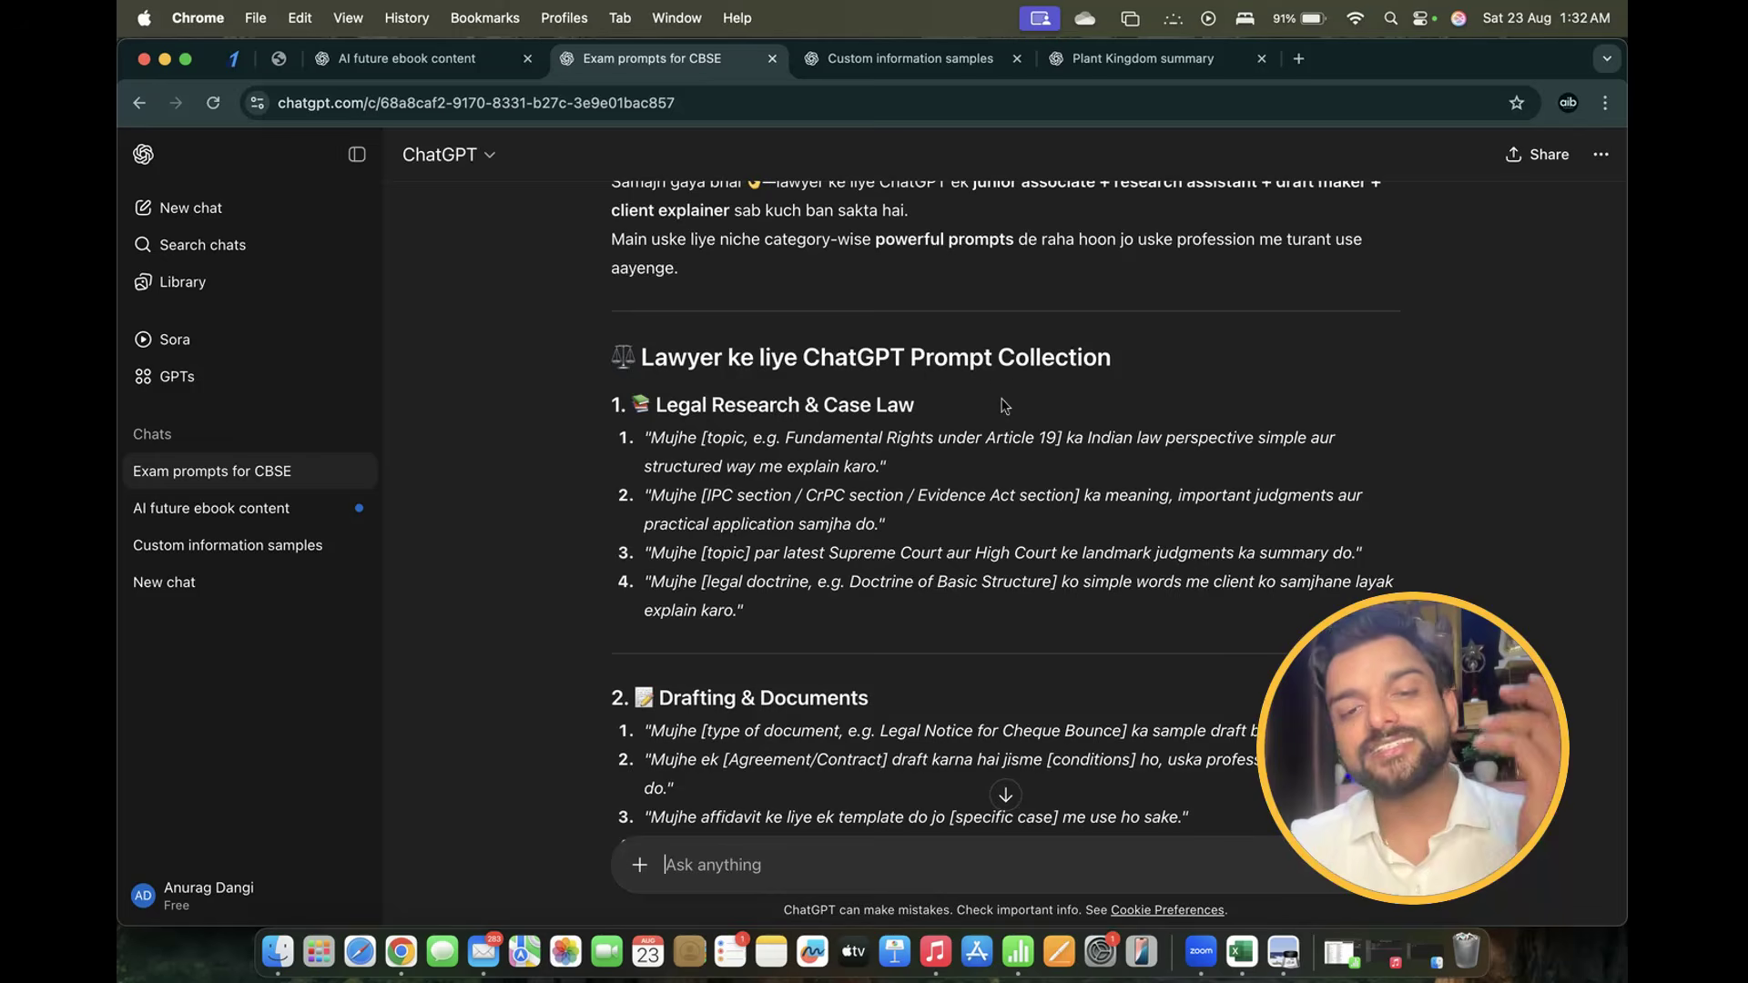
# Scroll the lawyer prompt collection, selecting the first Court Preparation & Strategy prompt
pyautogui.scroll(-5, 1002, 400)
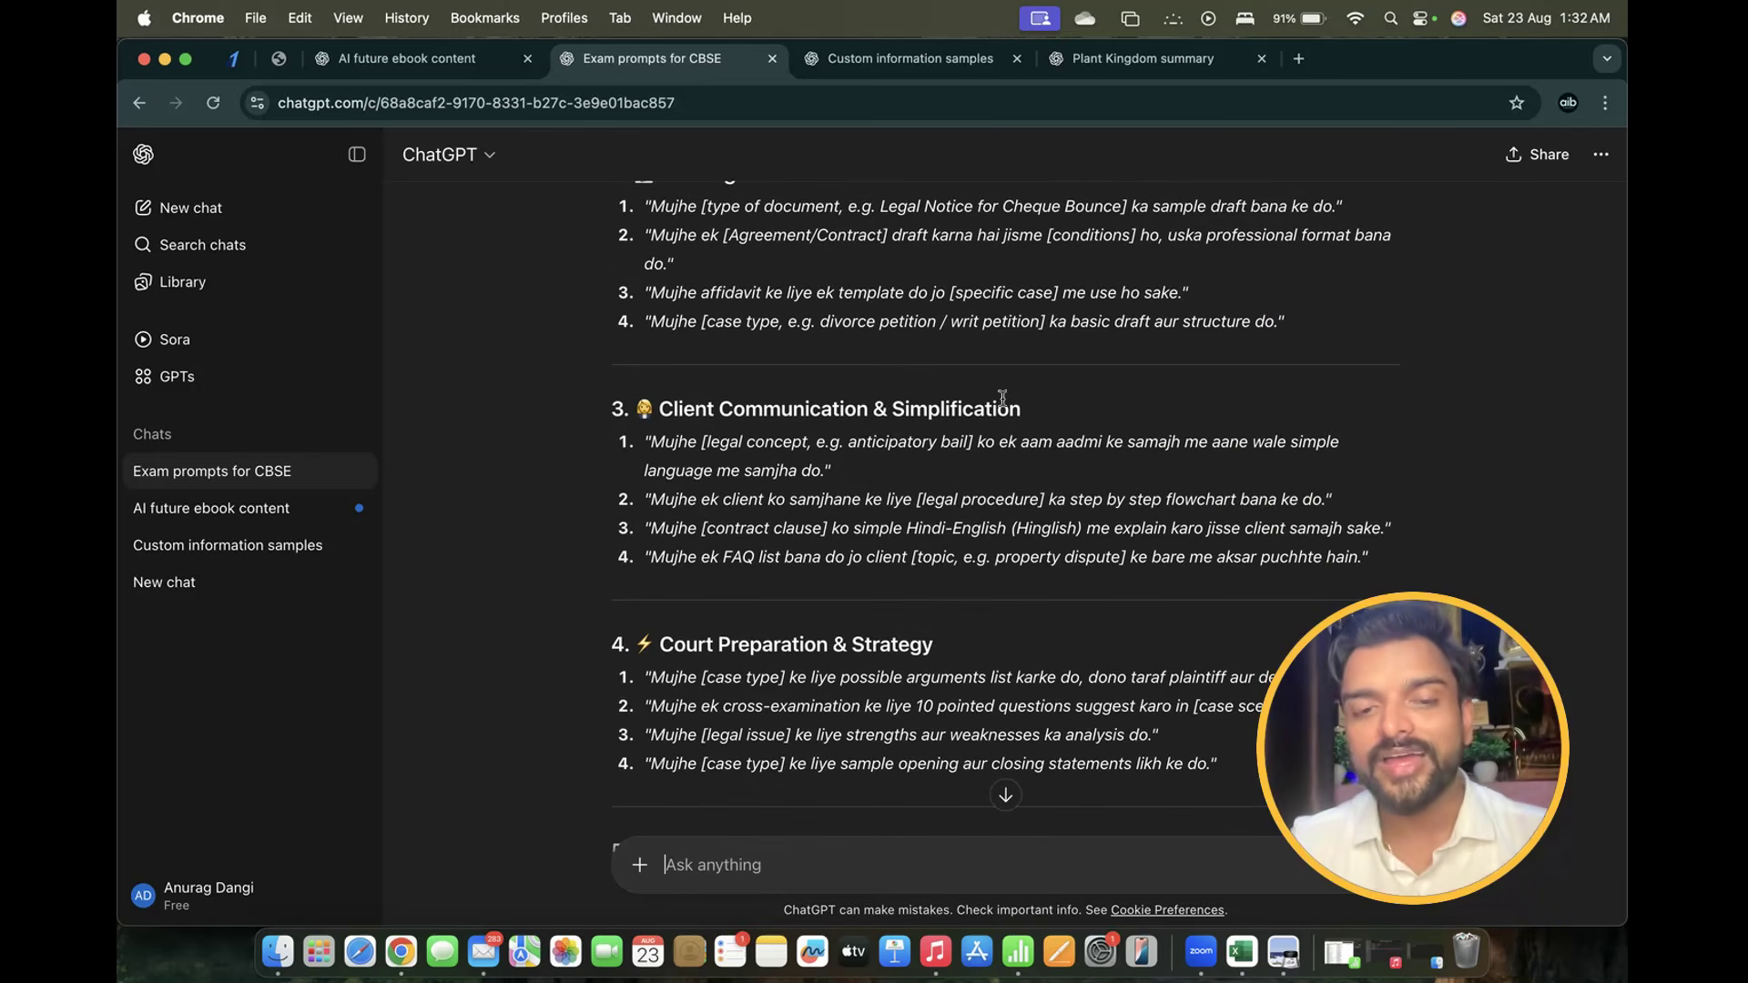
pyautogui.scroll(-3, 1002, 398)
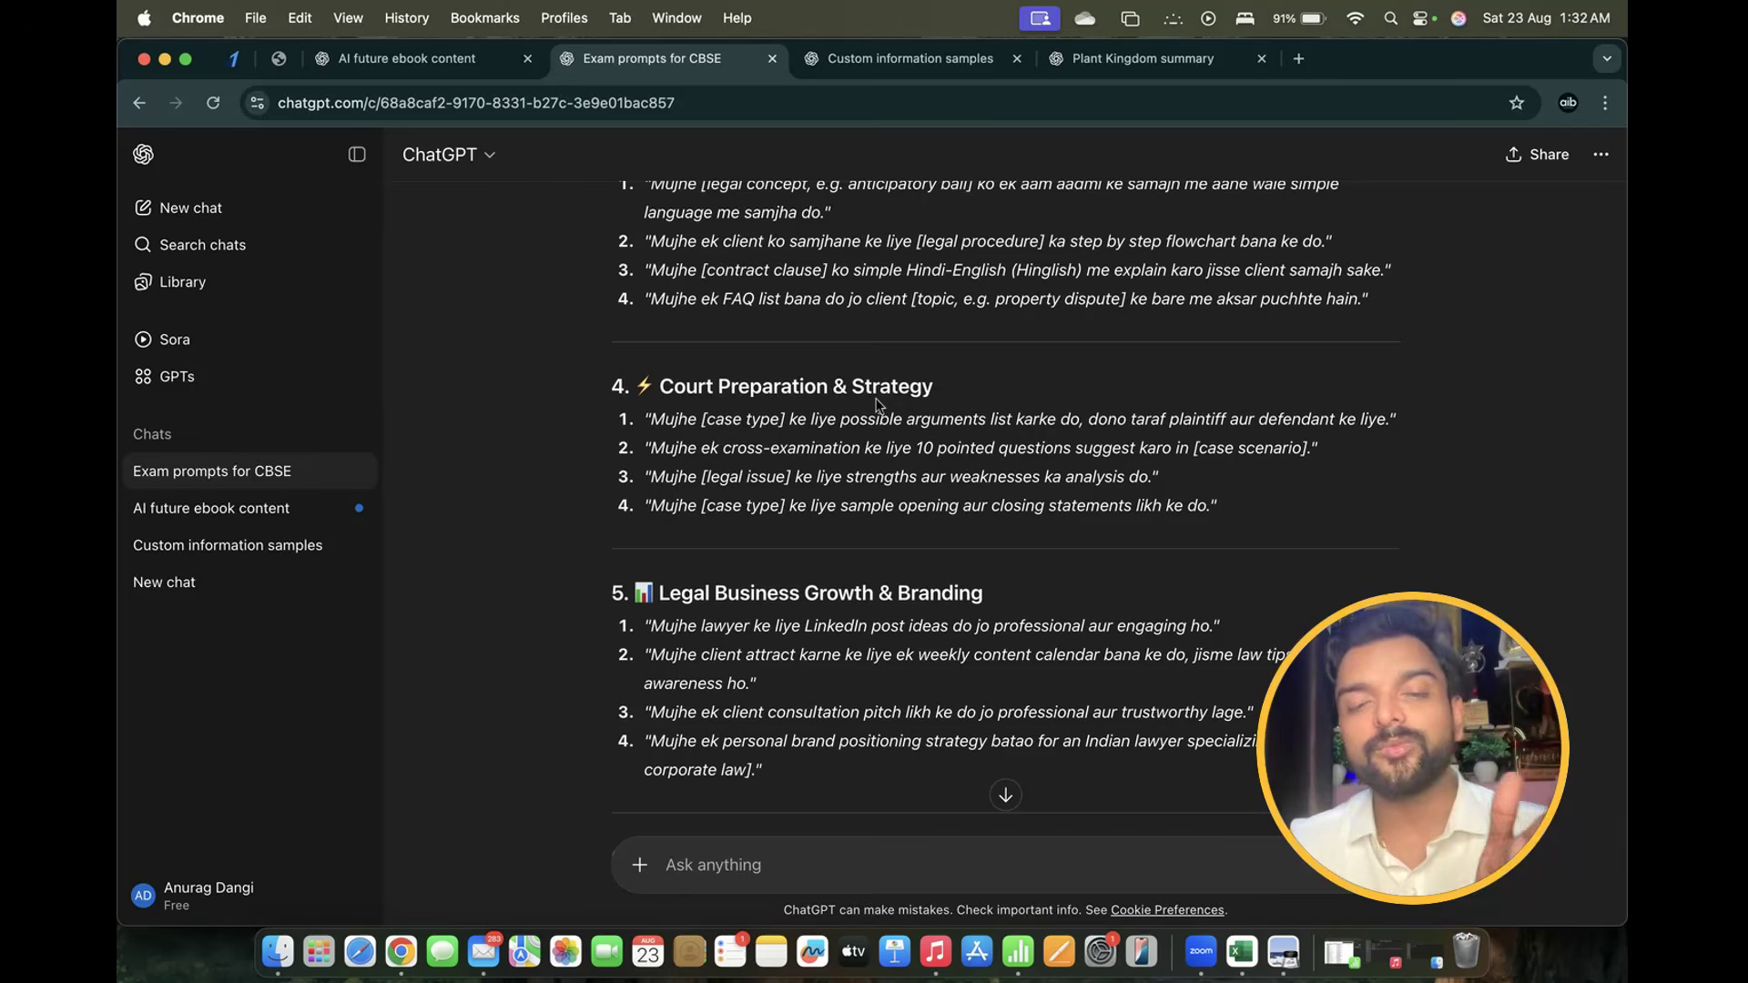
pyautogui.moveTo(651, 420); pyautogui.dragTo(1406, 420)
pyautogui.click(1413, 422)
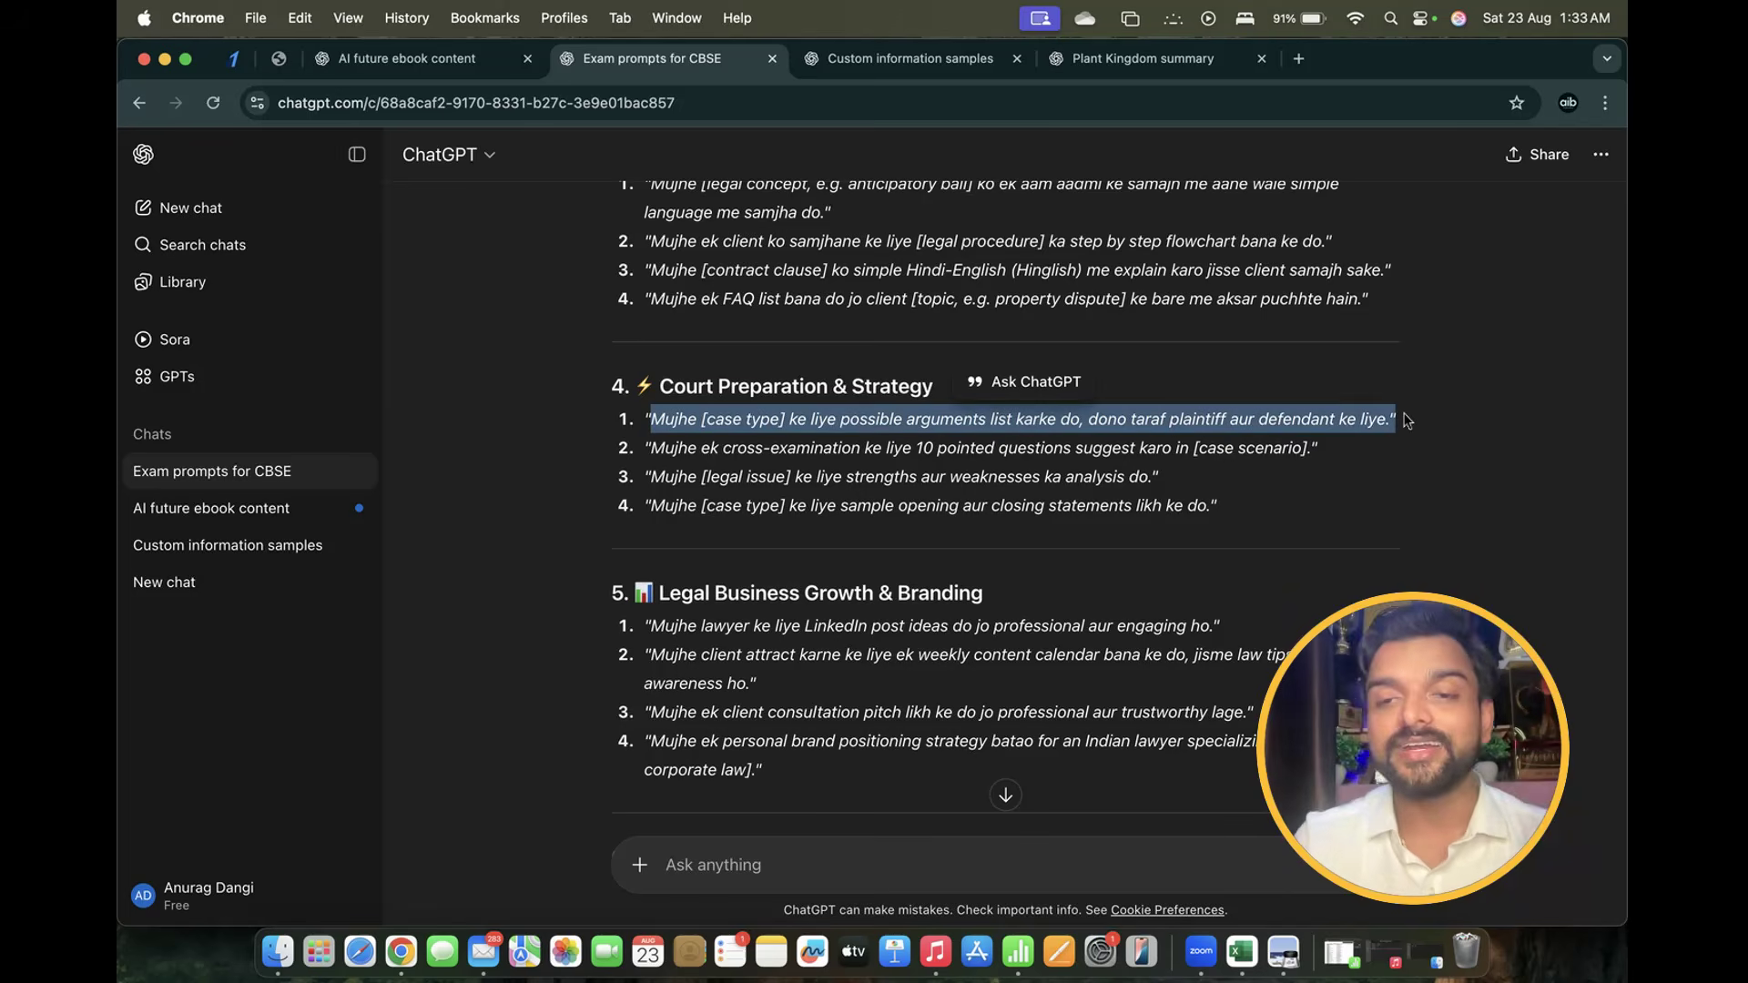
pyautogui.scroll(-8, 769, 369)
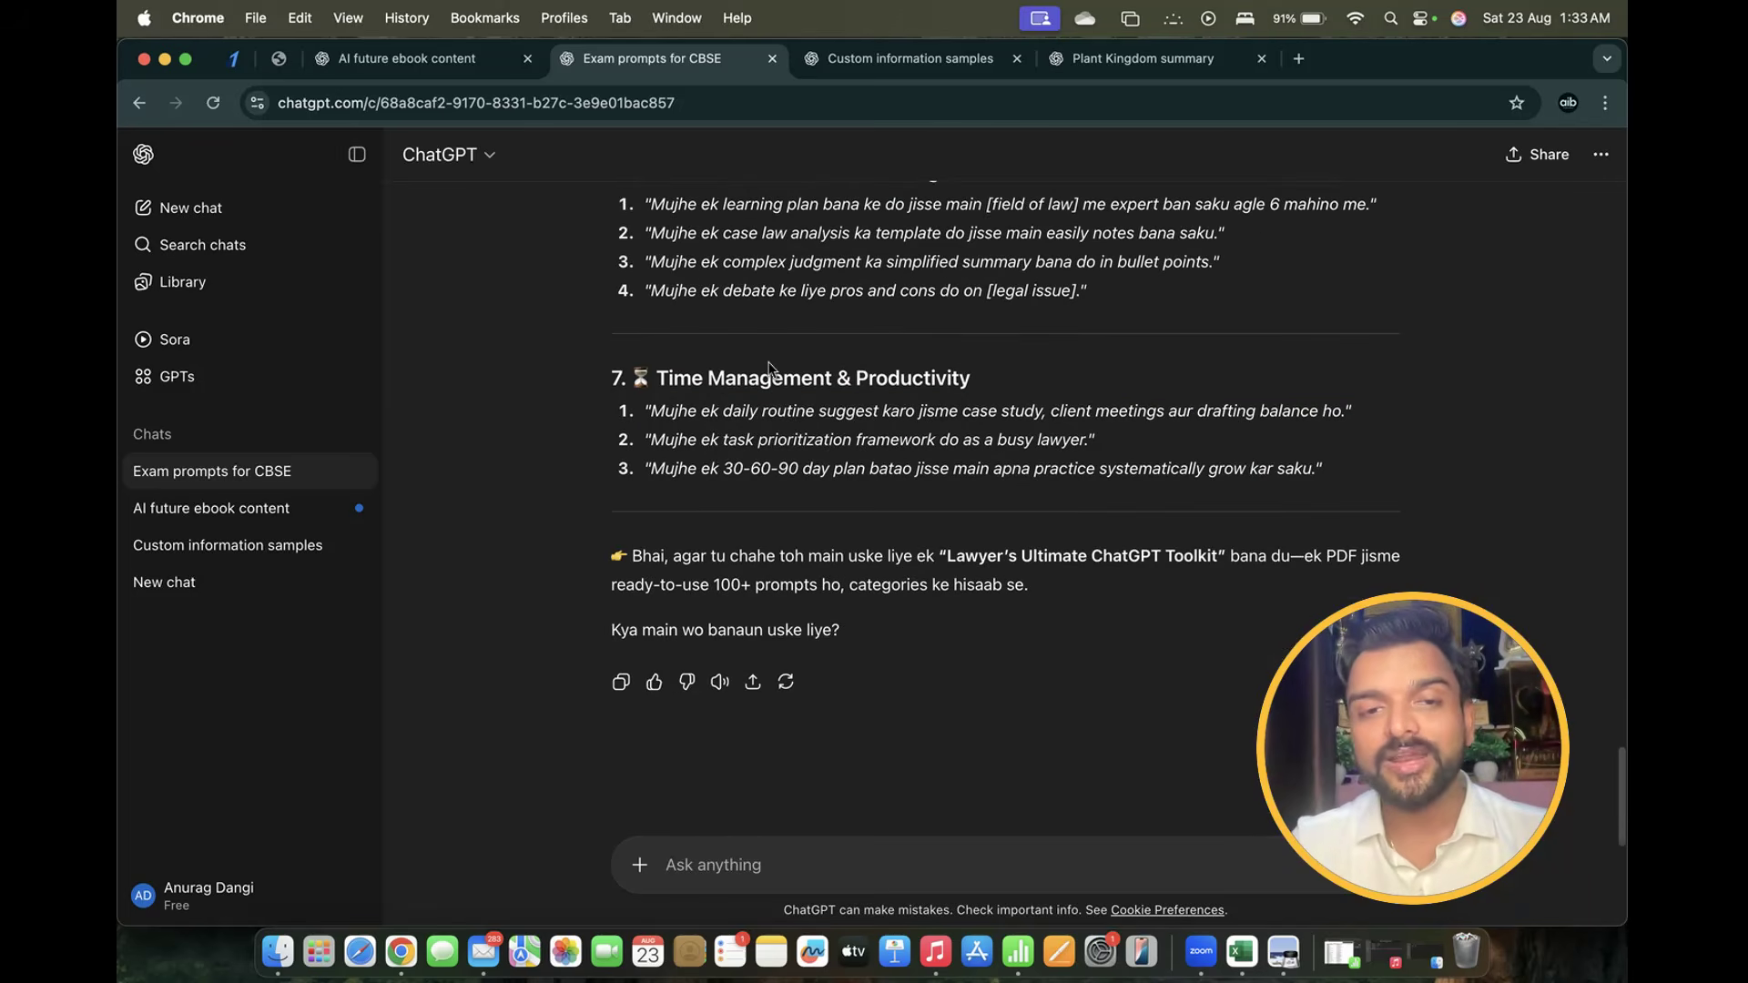
pyautogui.scroll(20, 769, 368)
pyautogui.scroll(-20, 769, 369)
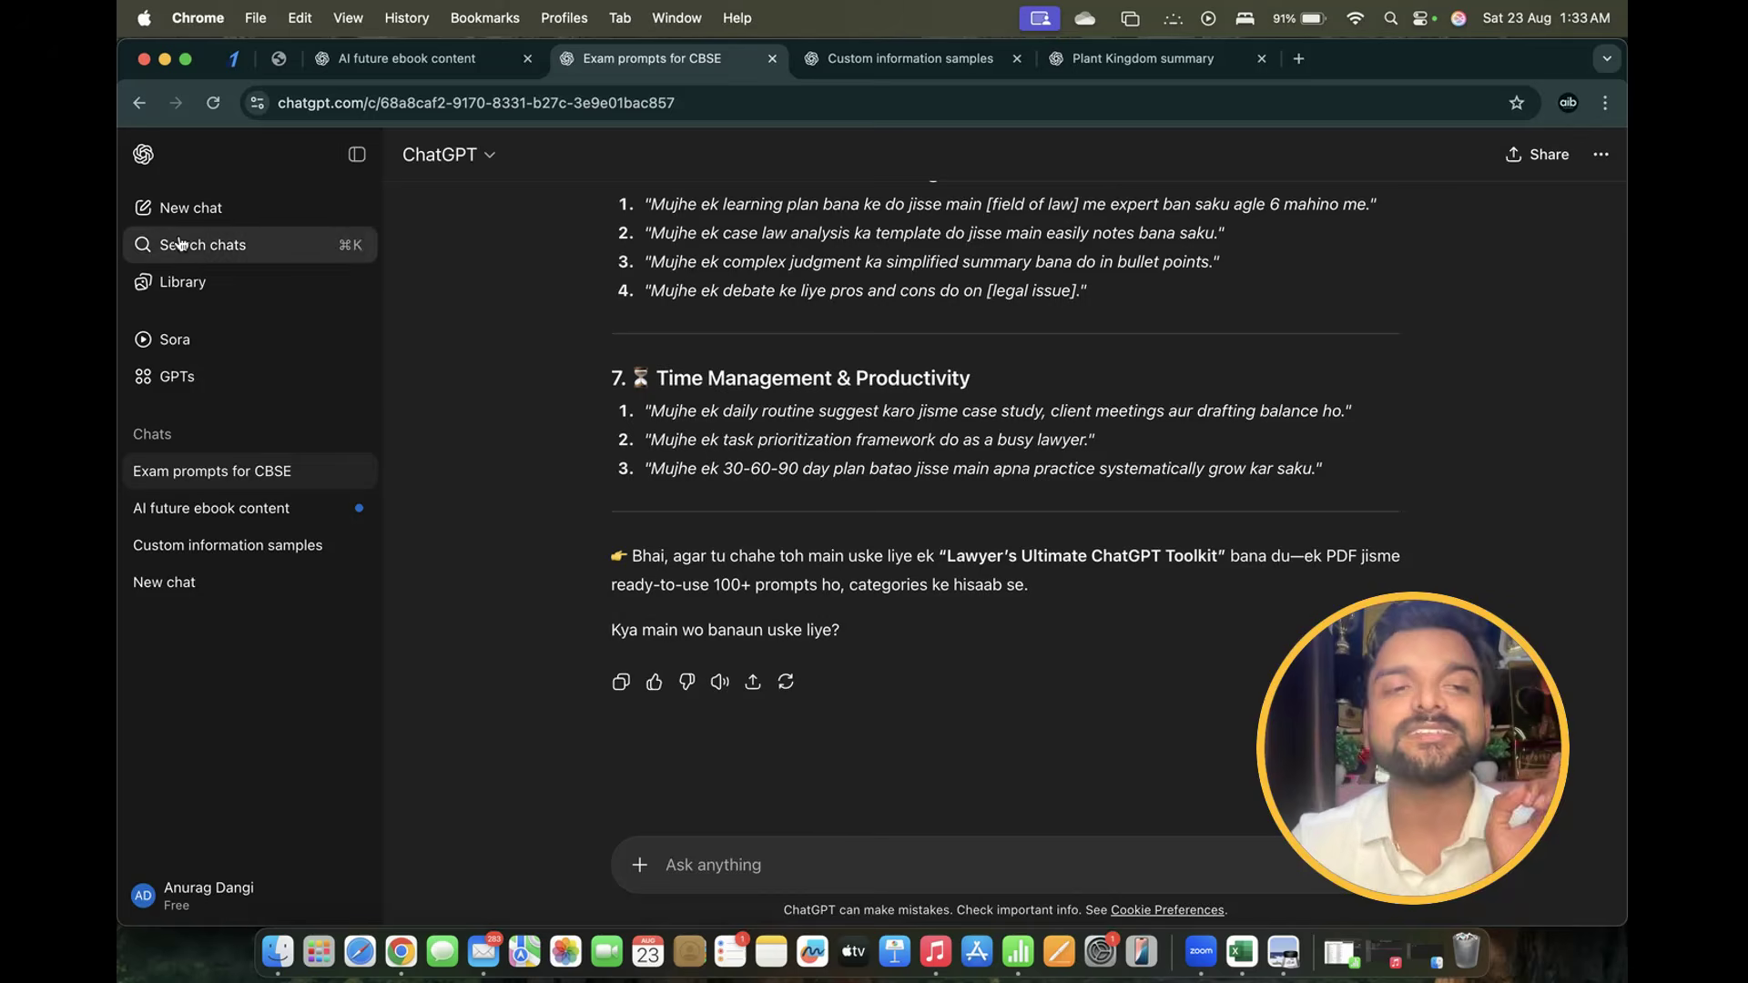
# Start a new chat and copy the Digital Marketing Course poster from Google Images in the other window
pyautogui.click(193, 209)
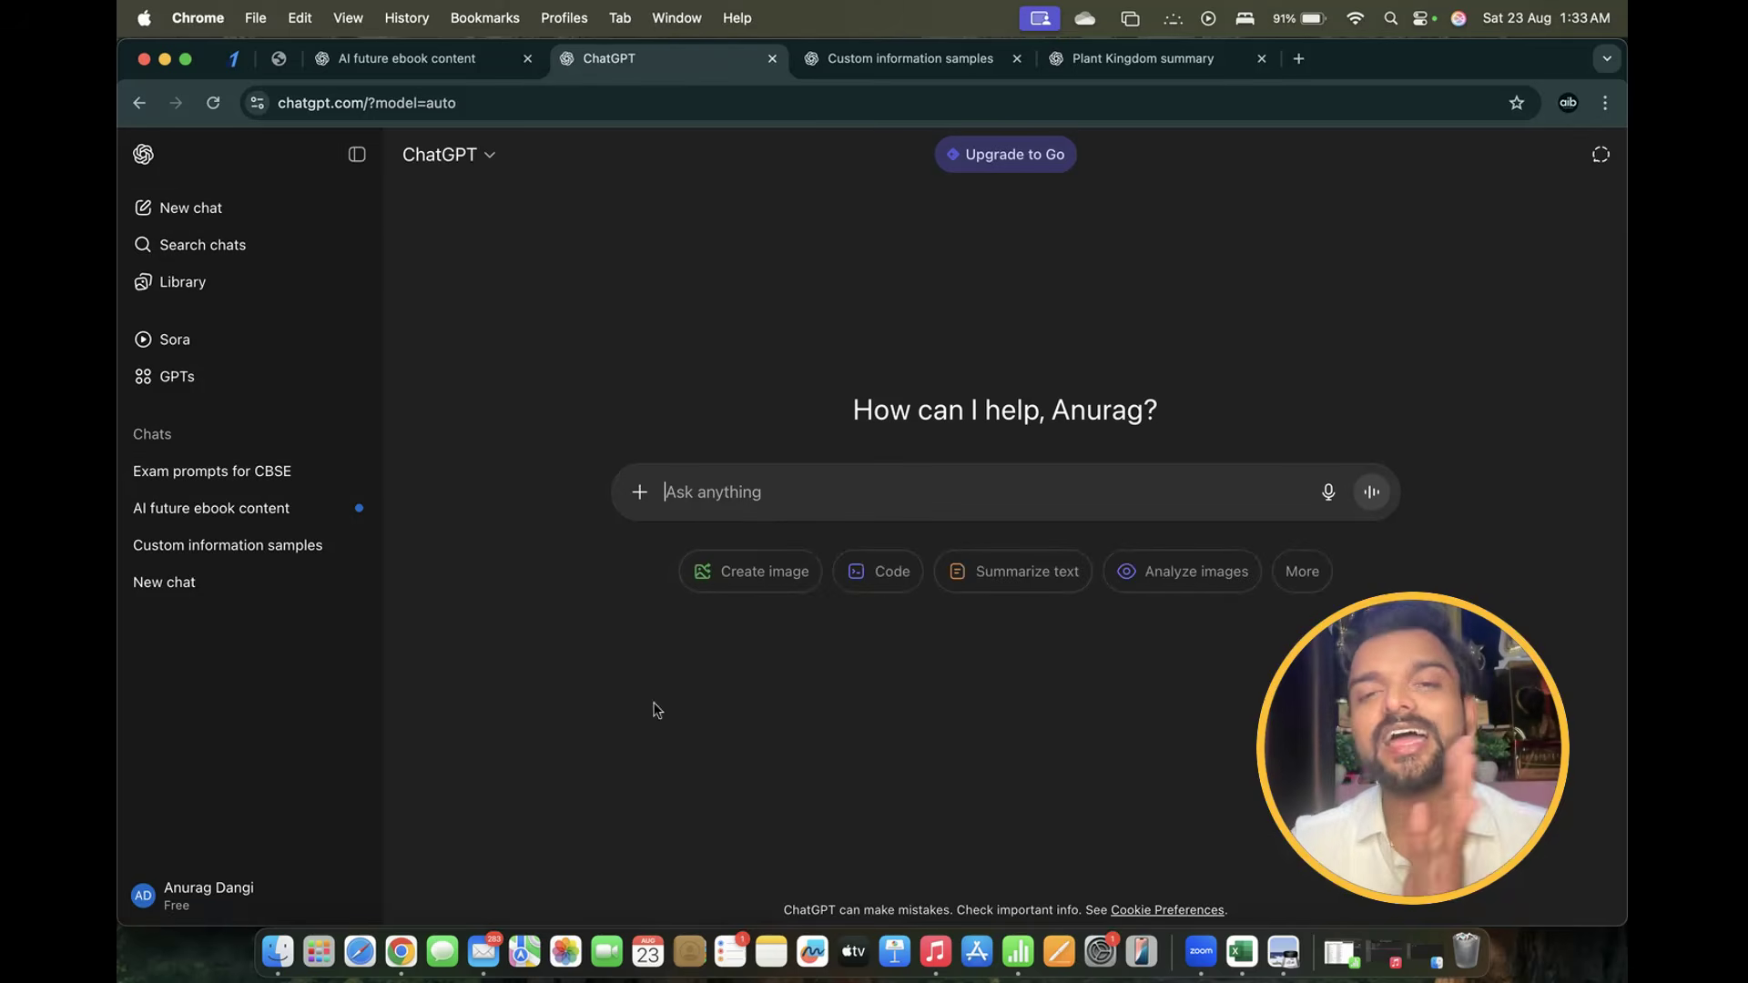
pyautogui.rightClick(400, 952)
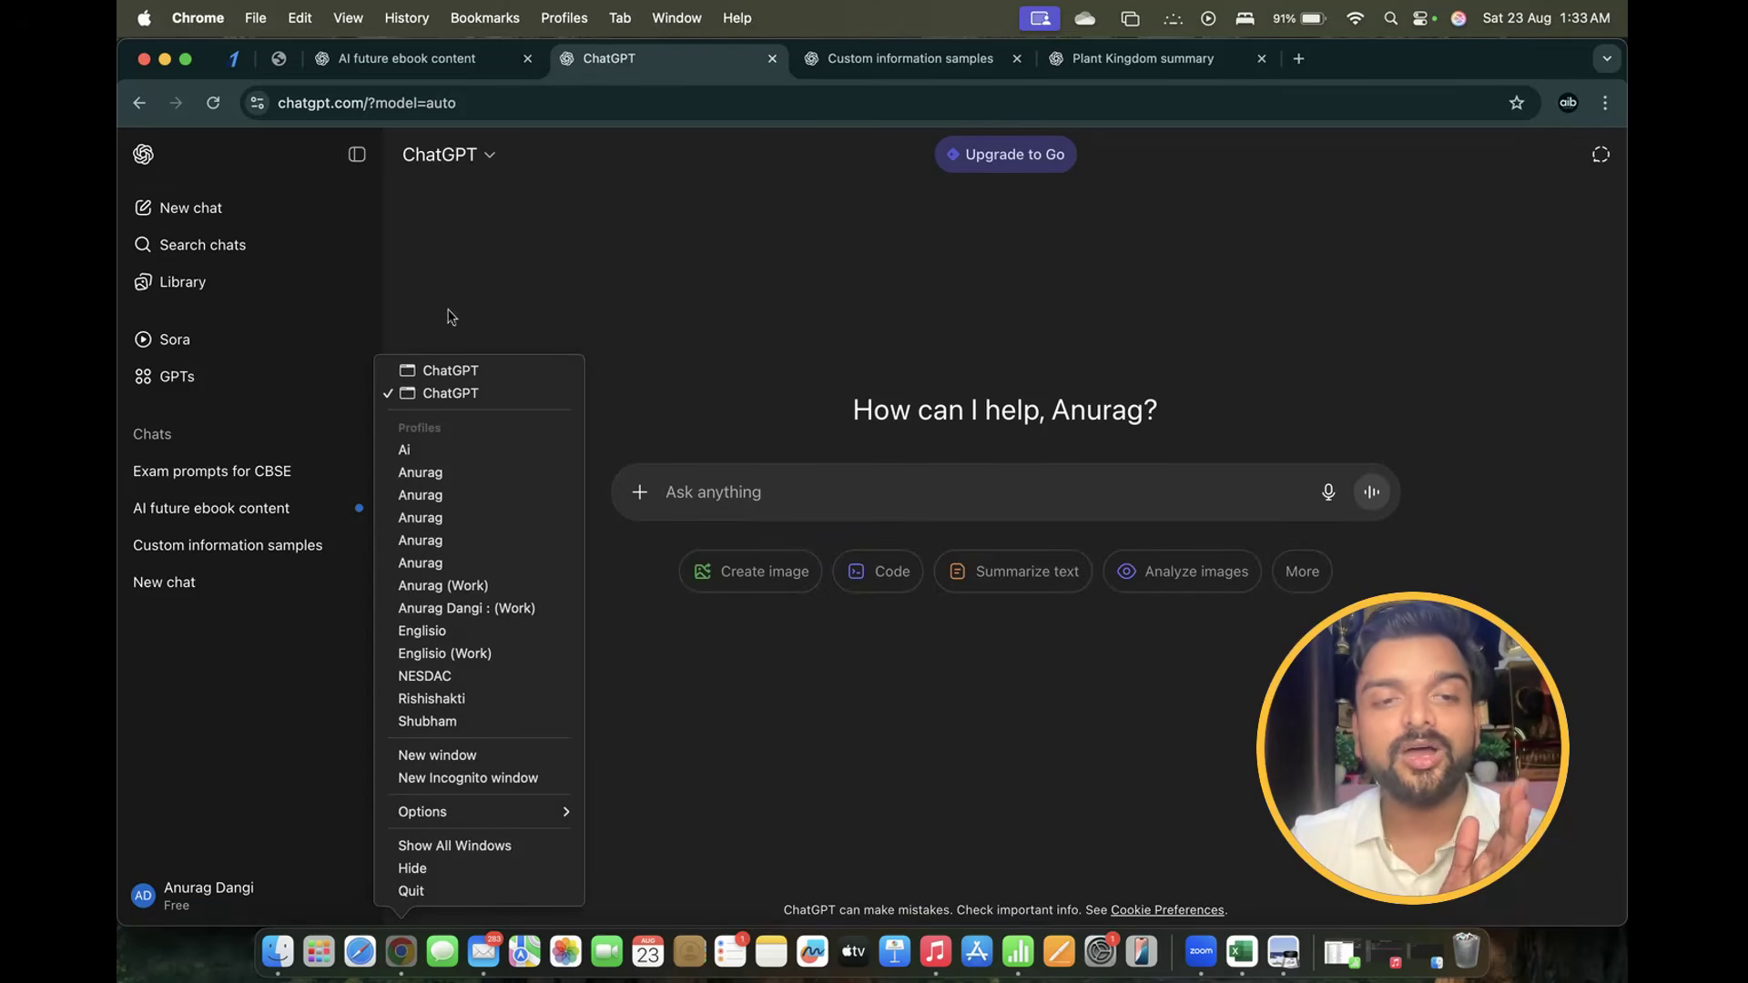
pyautogui.click(467, 380)
pyautogui.click(562, 59)
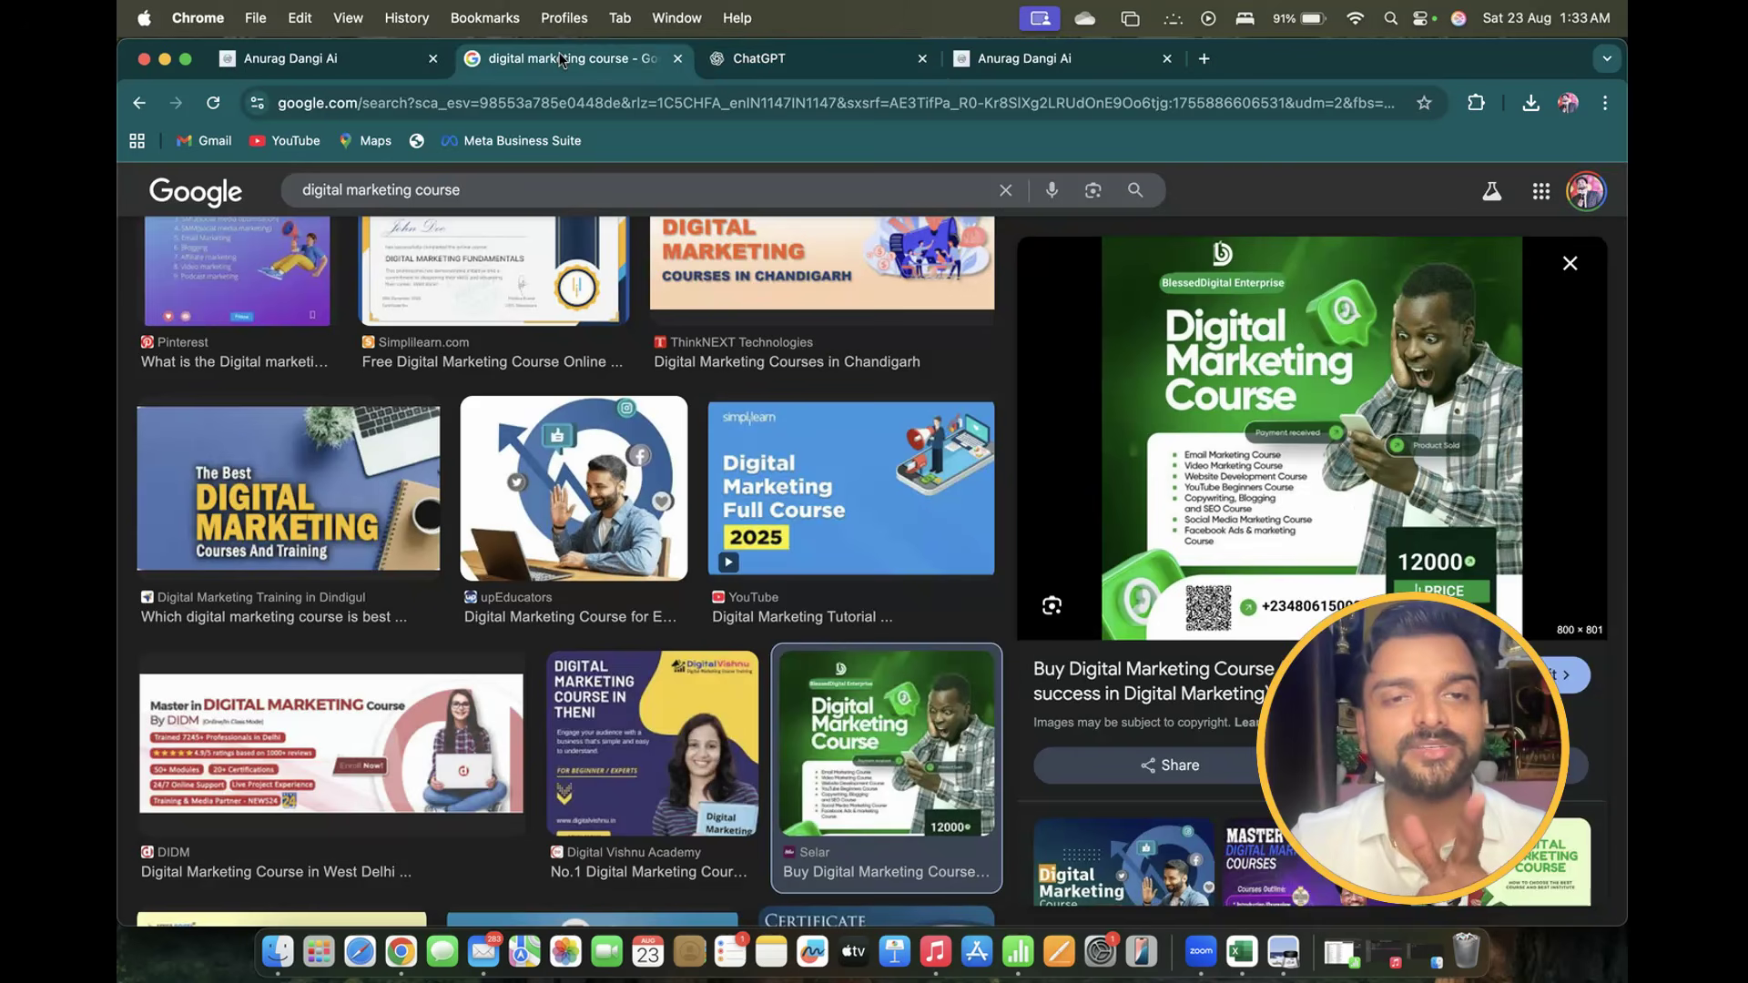
pyautogui.rightClick(1296, 370)
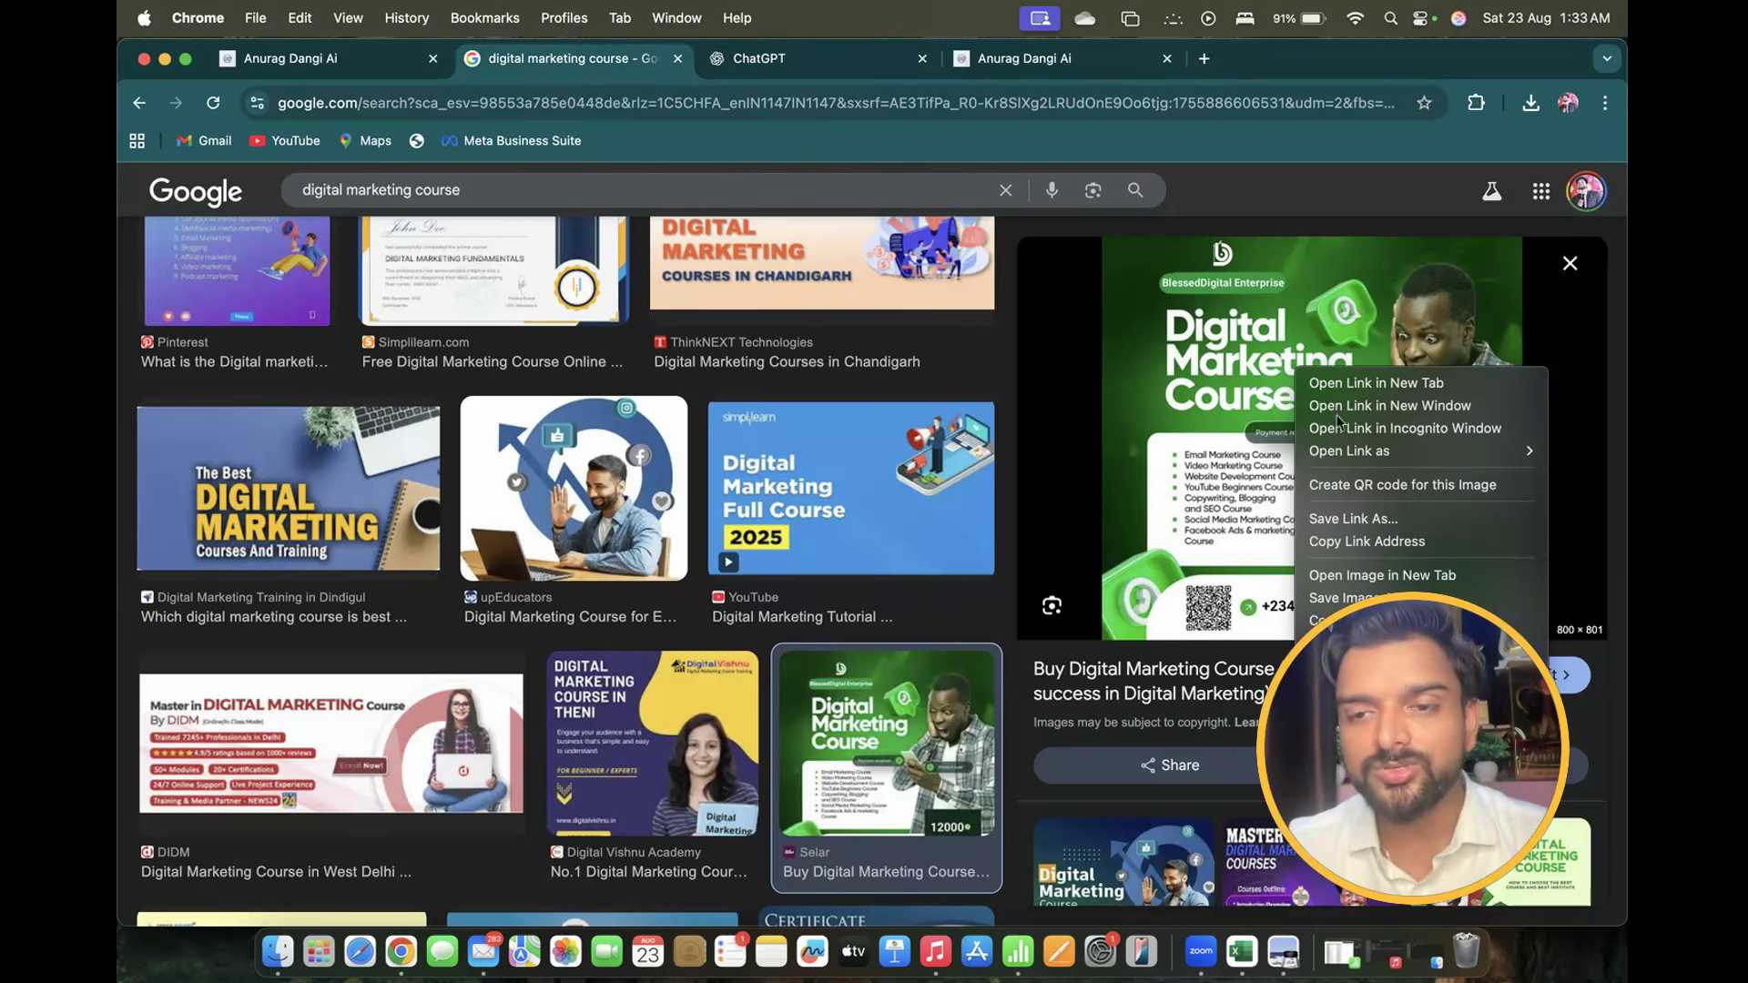
pyautogui.click(1366, 620)
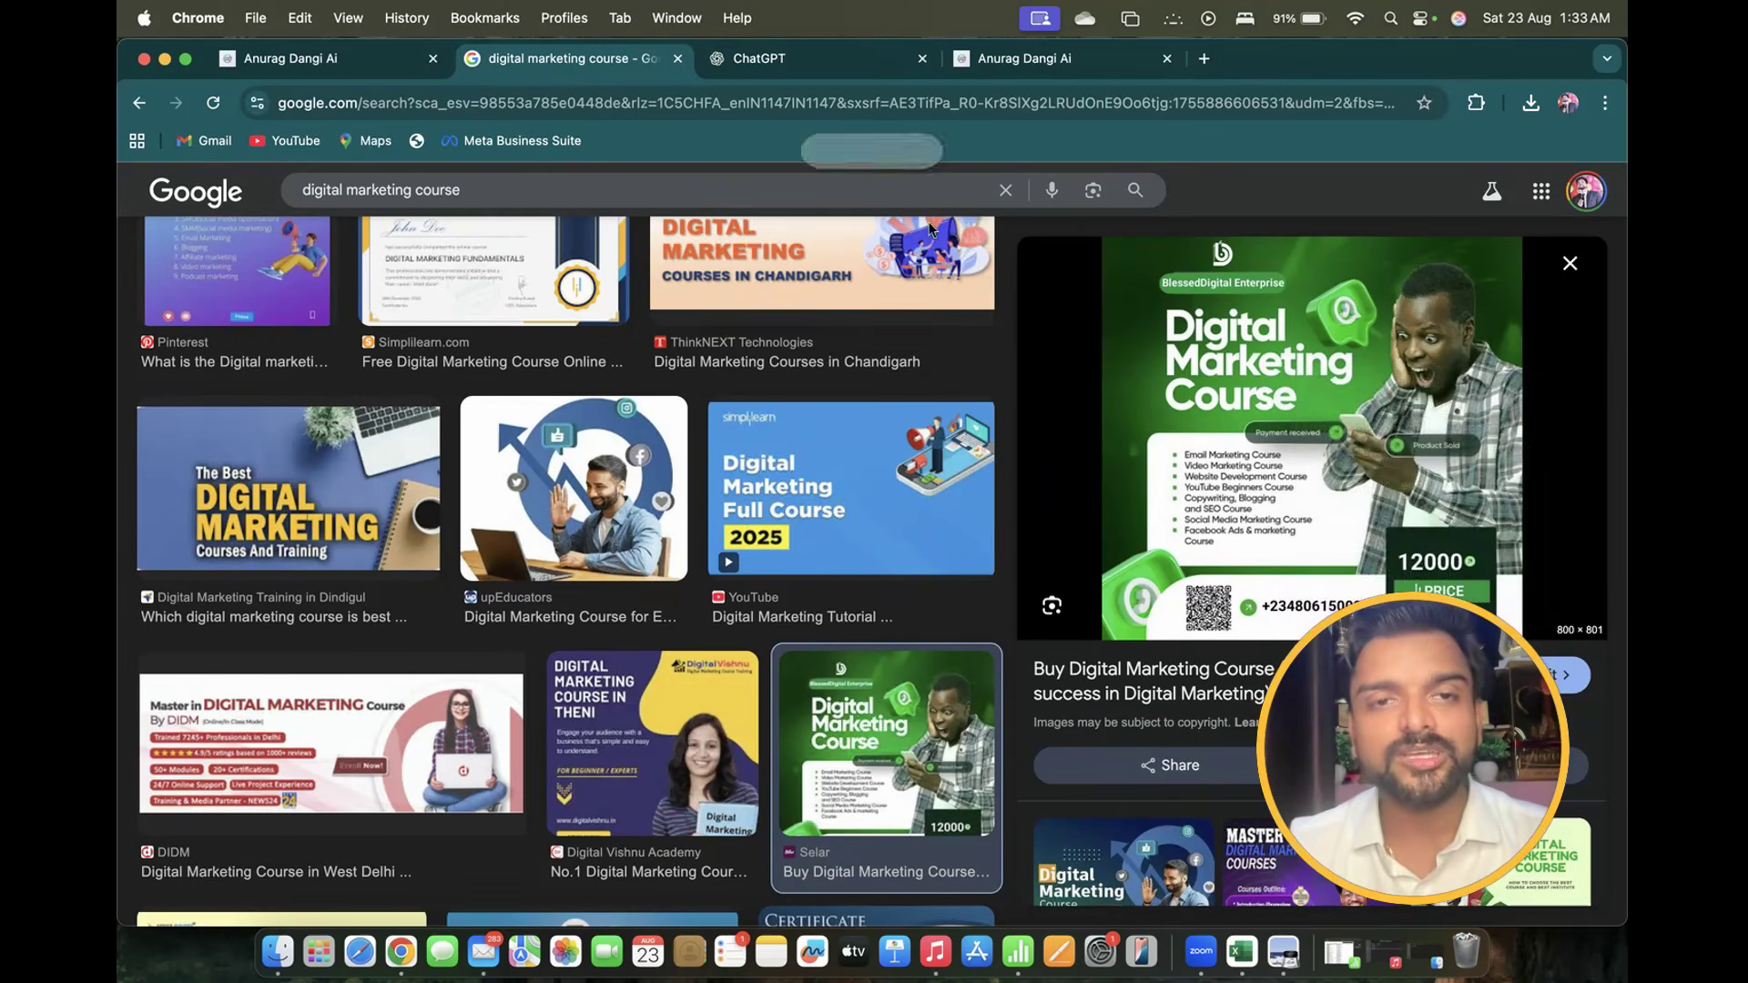
pyautogui.click(892, 65)
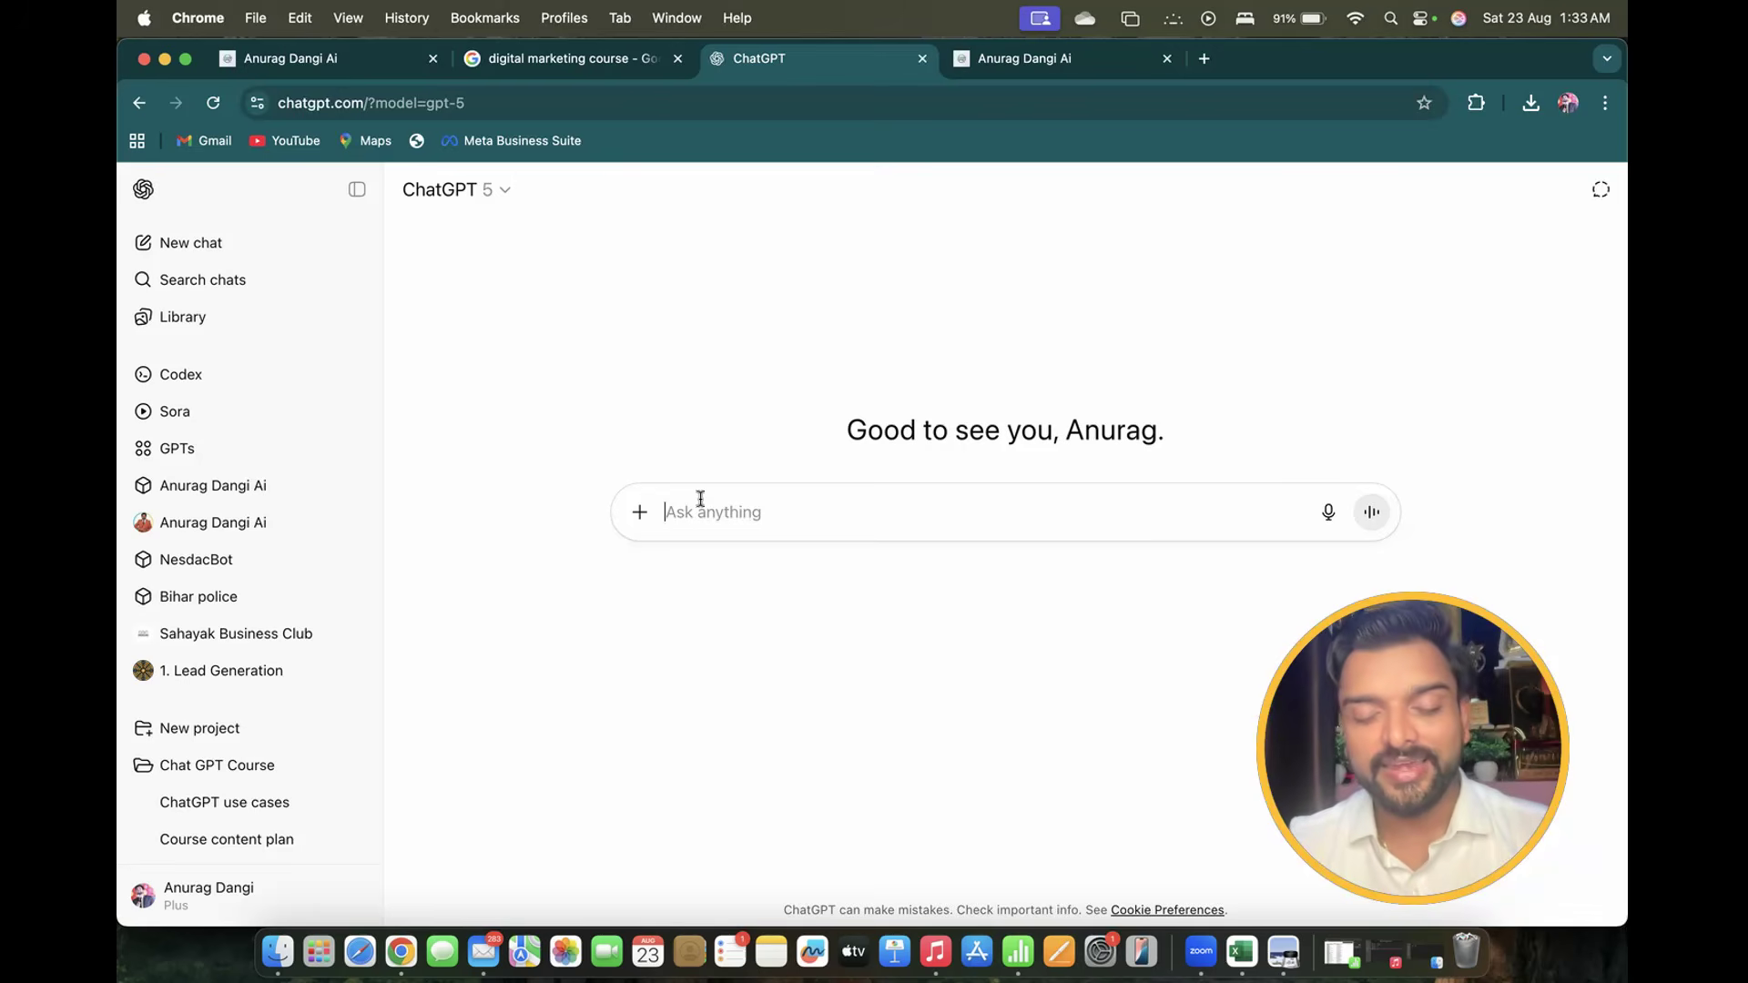
# Remove the pasted poster and send a Hinglish request for a digital marketing course promo graphic
pyautogui.press('super+v')
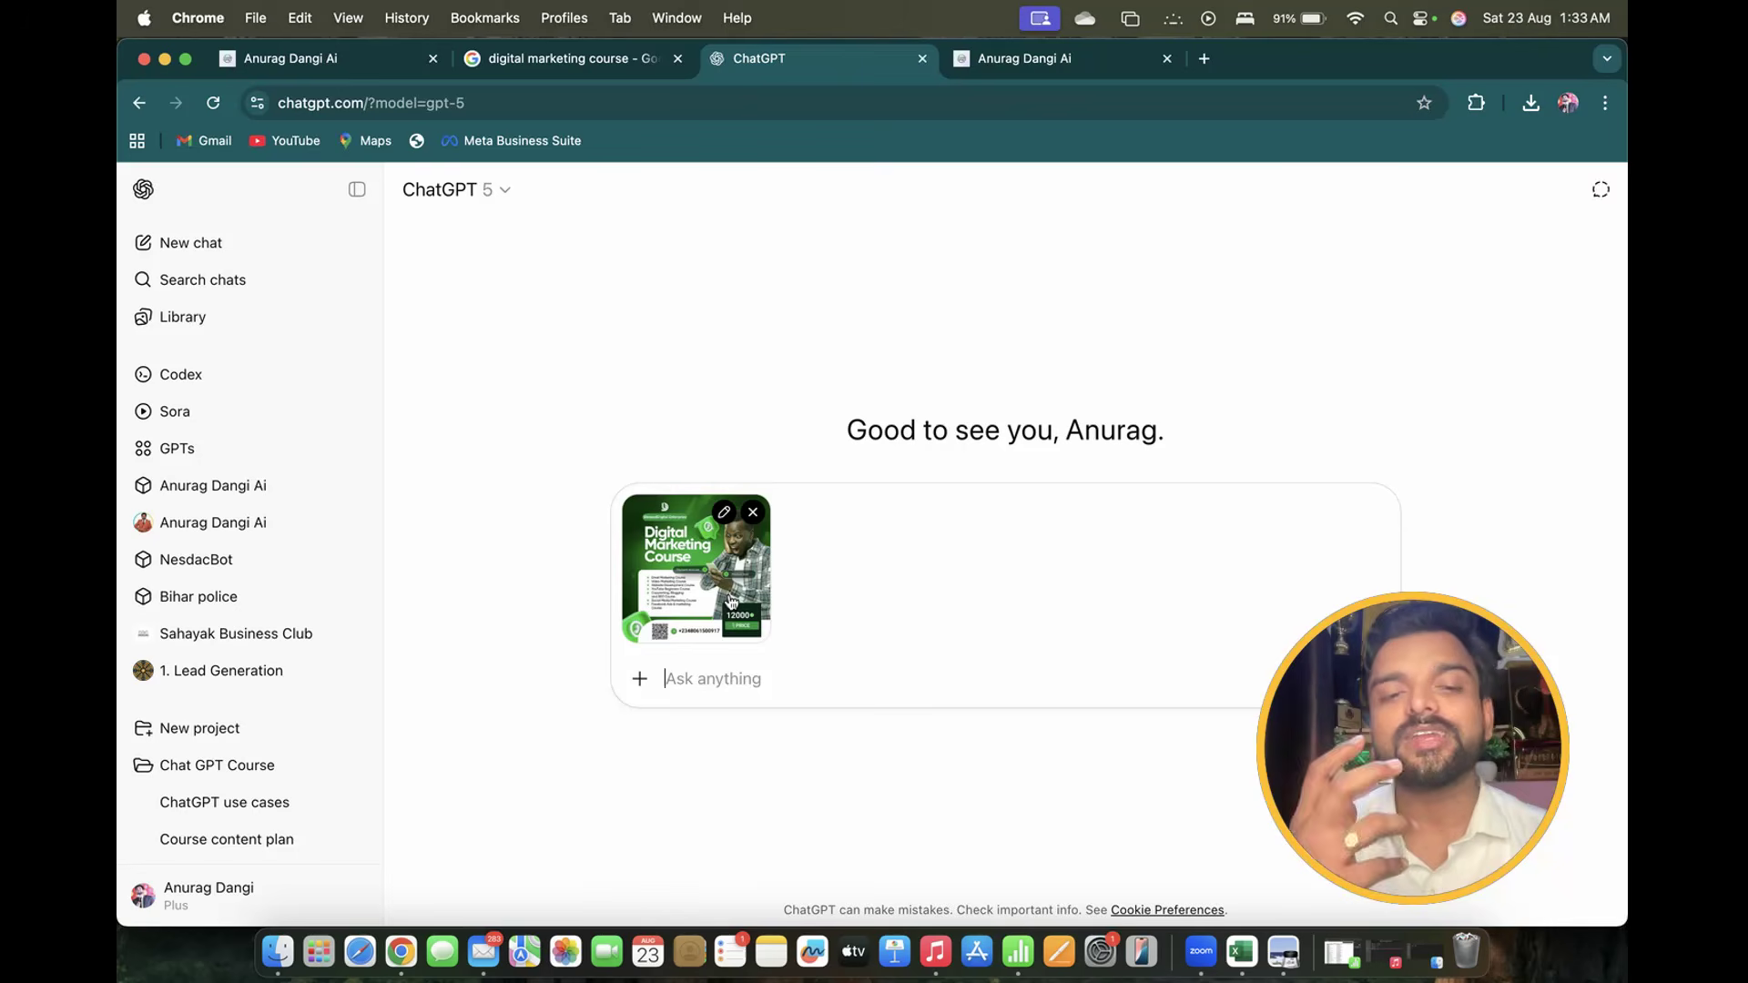
pyautogui.click(755, 515)
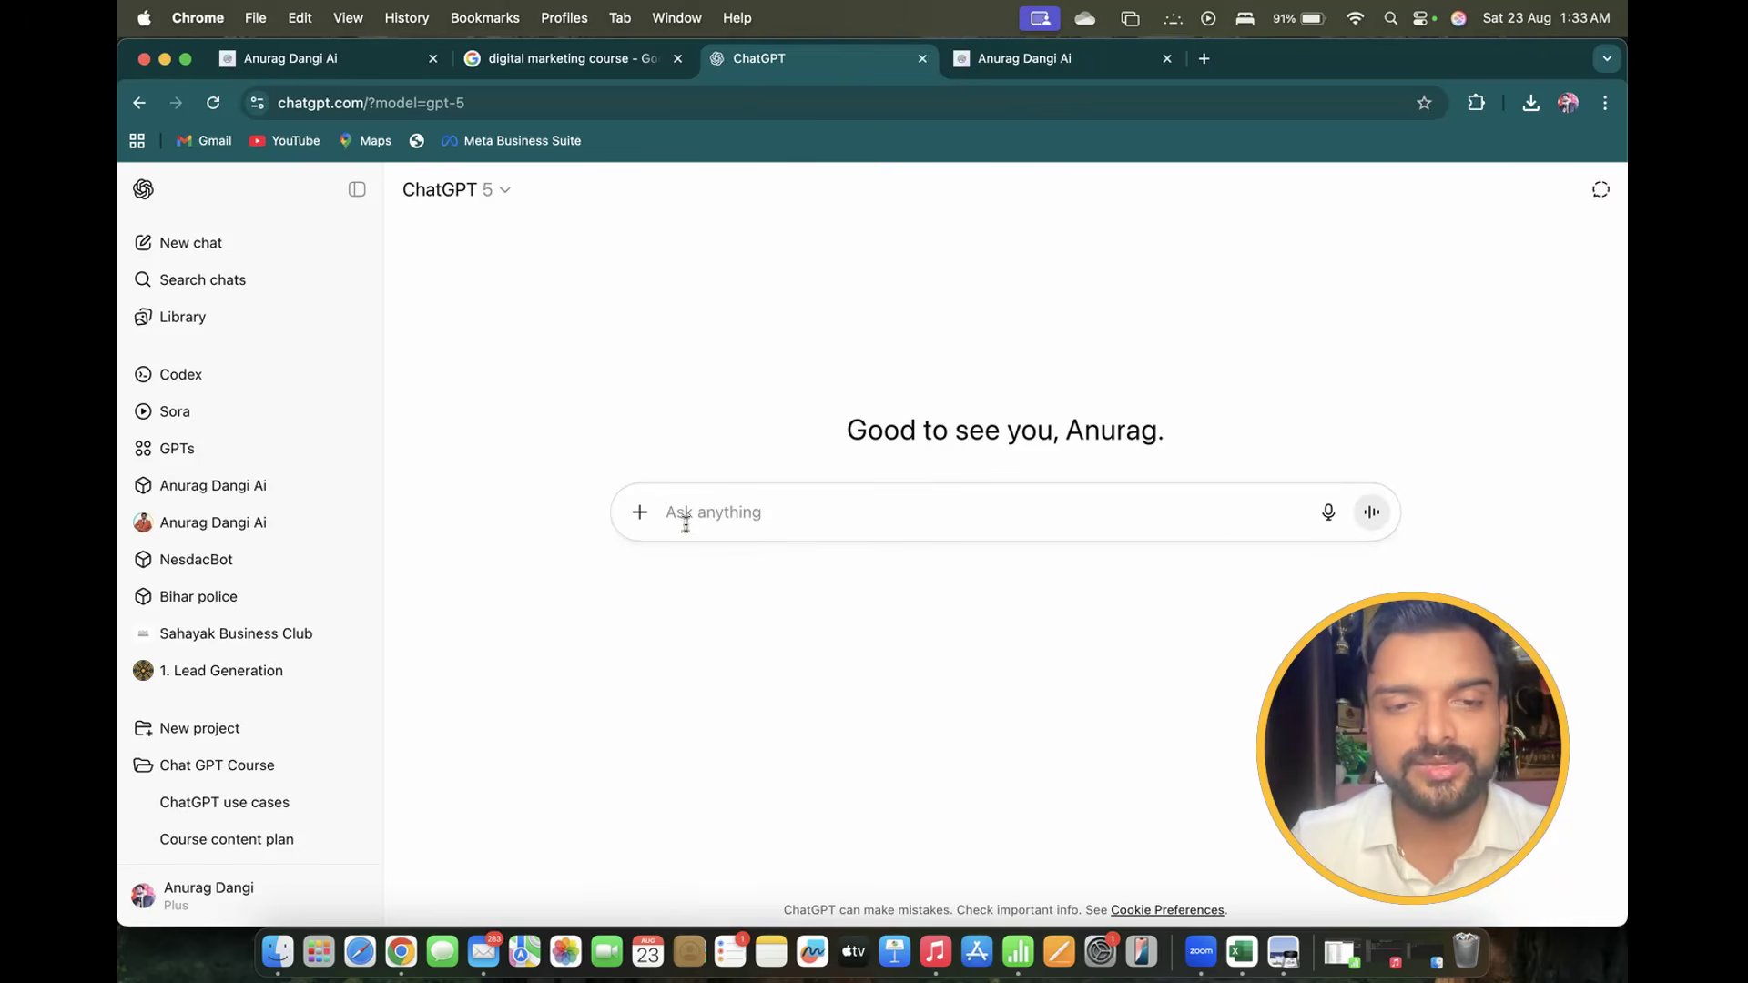
pyautogui.write('mujhe apne')
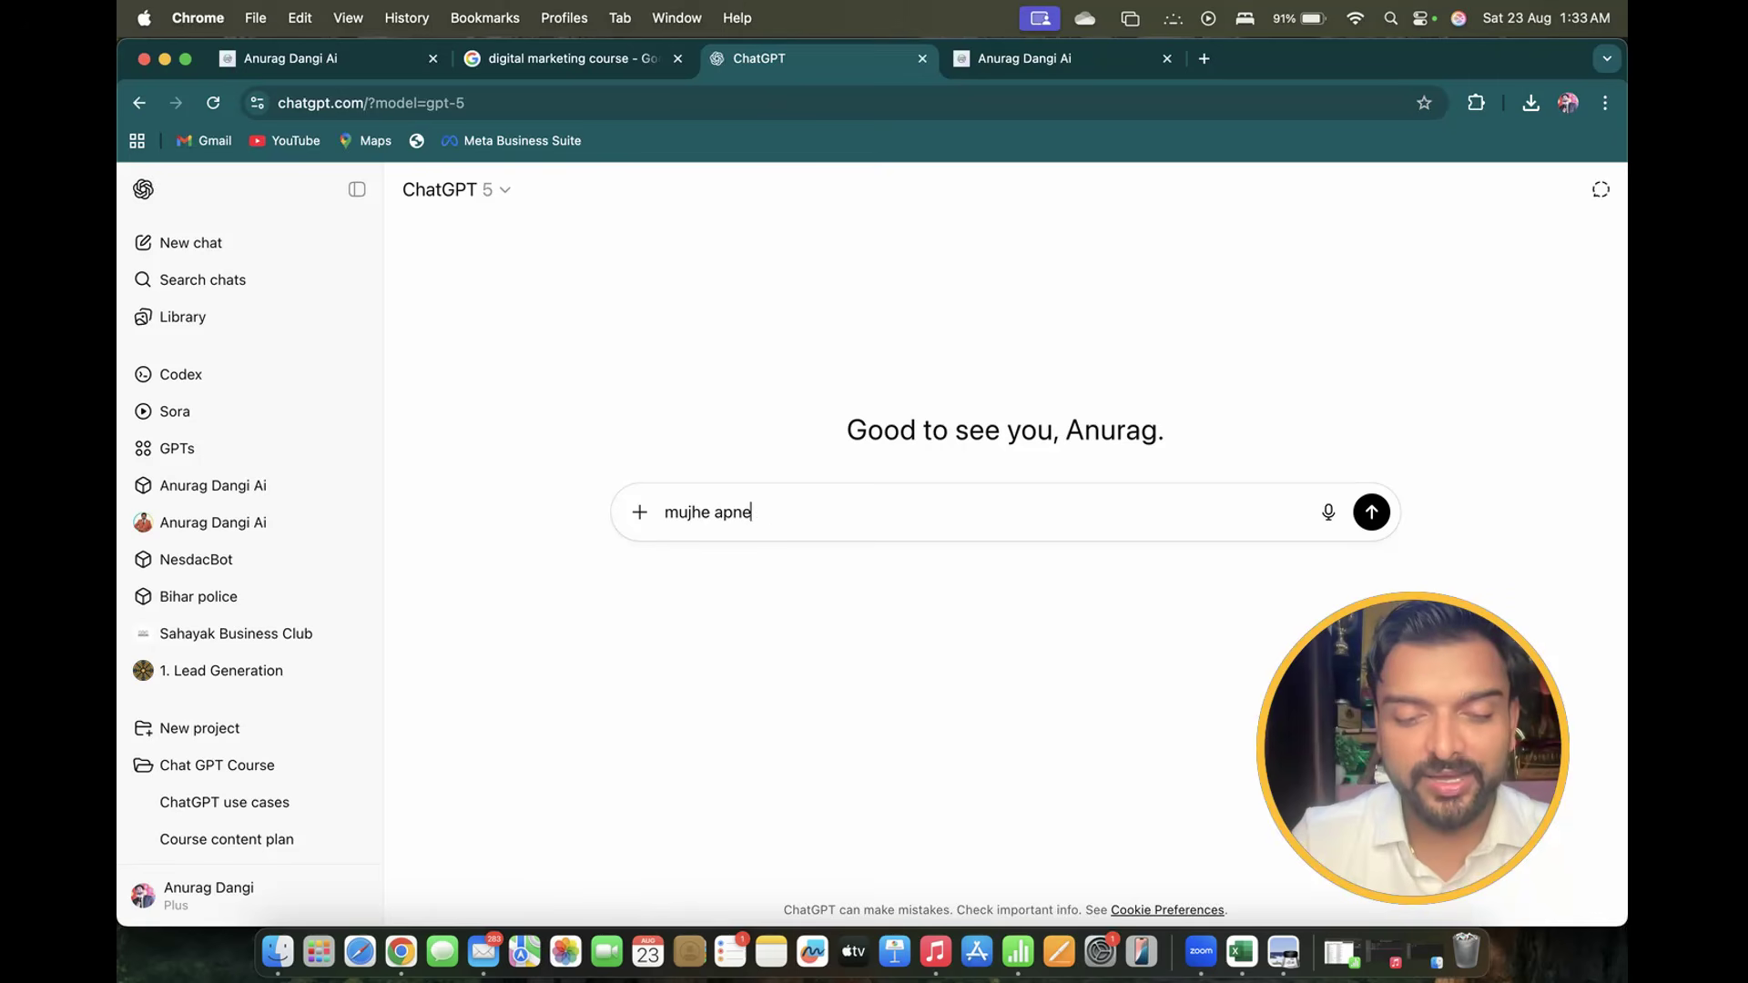
pyautogui.write(' digital ma')
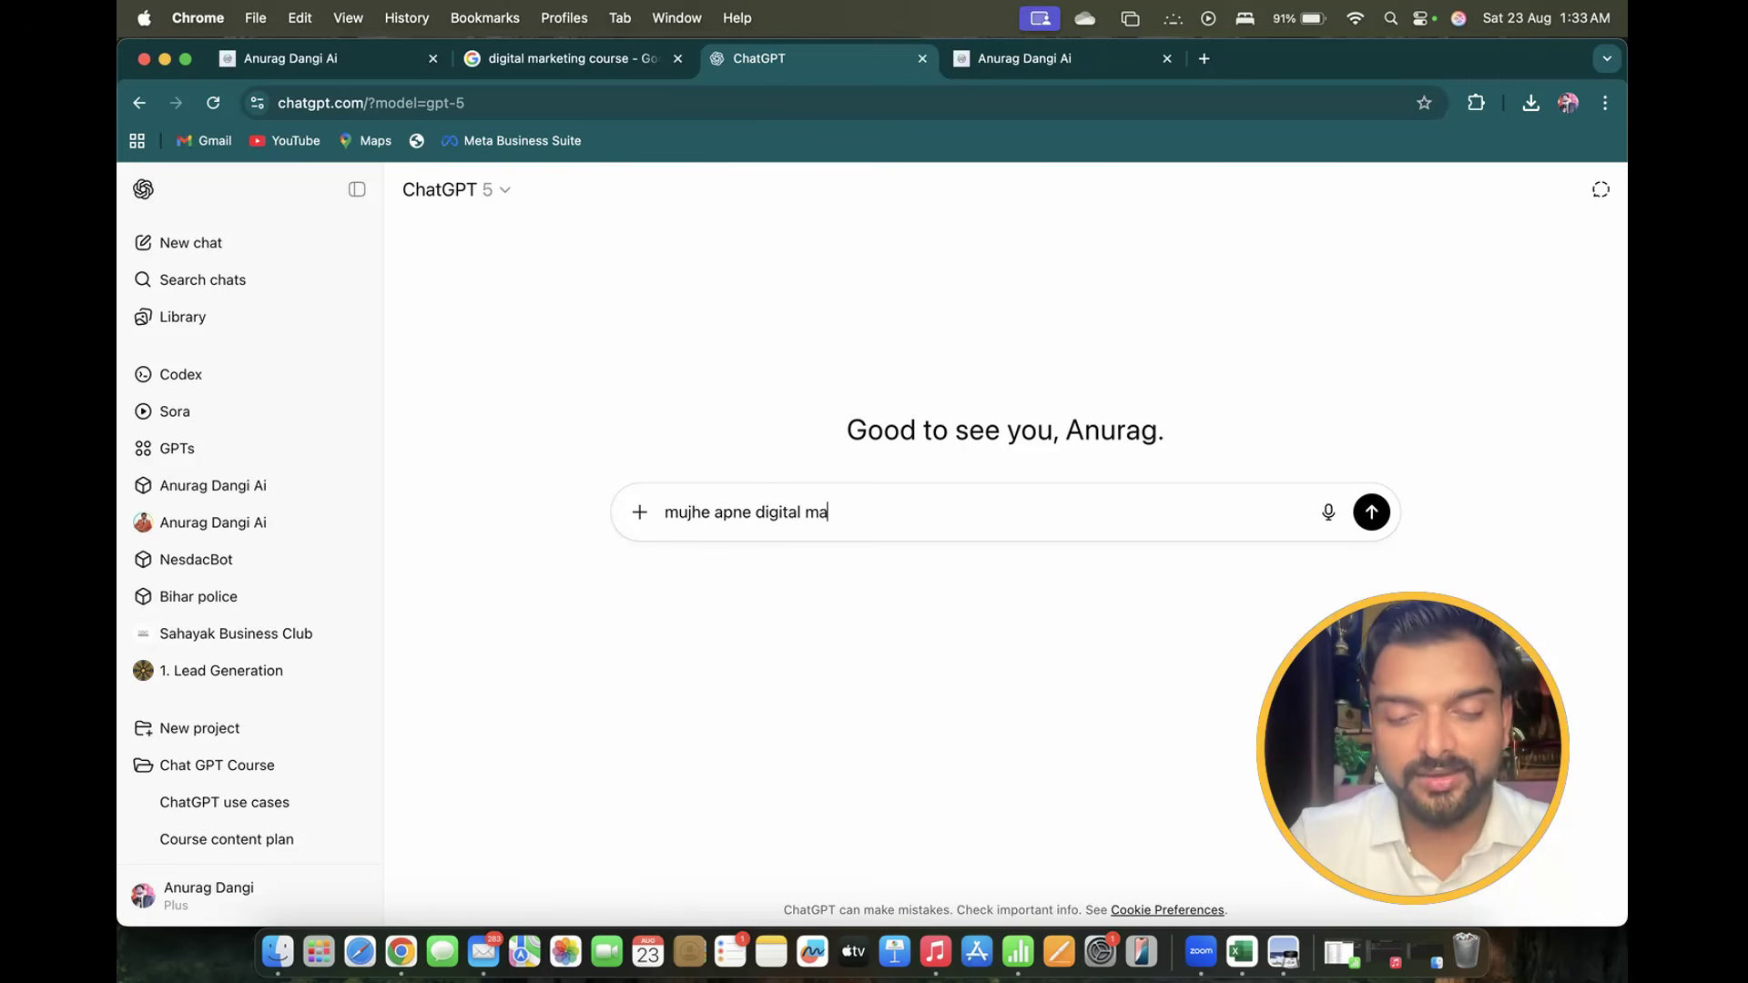
pyautogui.write('rketing ')
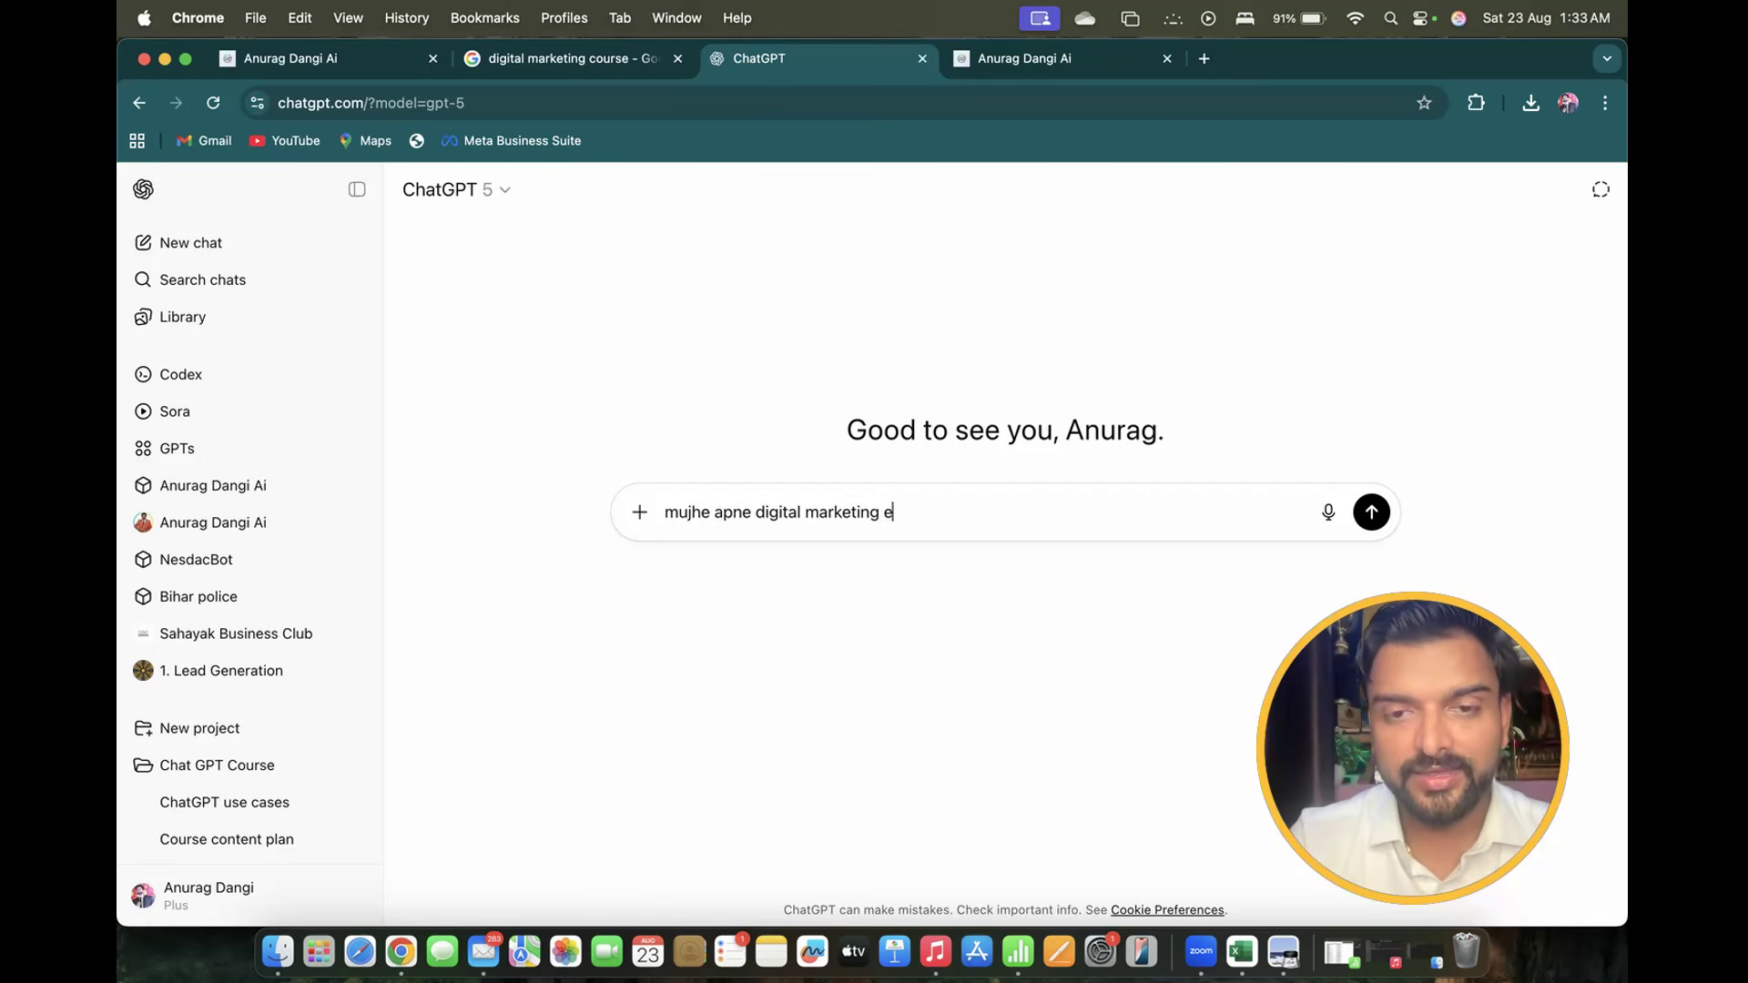
pyautogui.write('ke liye e')
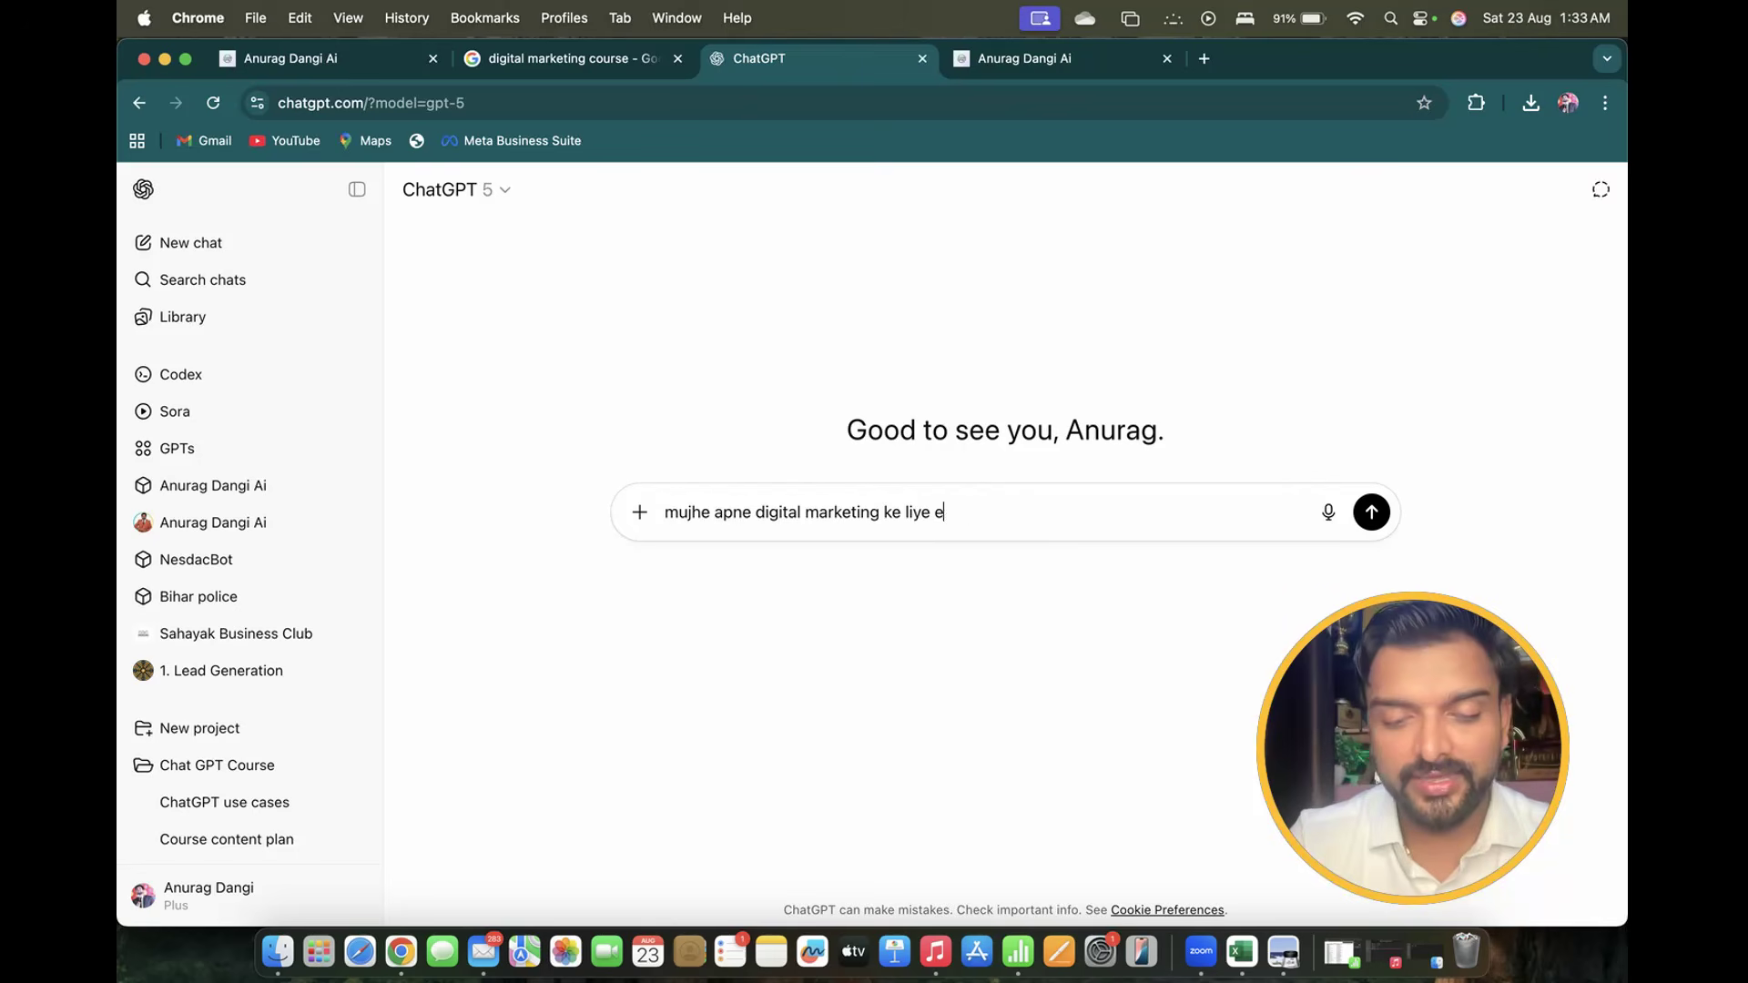
pyautogui.write('k course ko ')
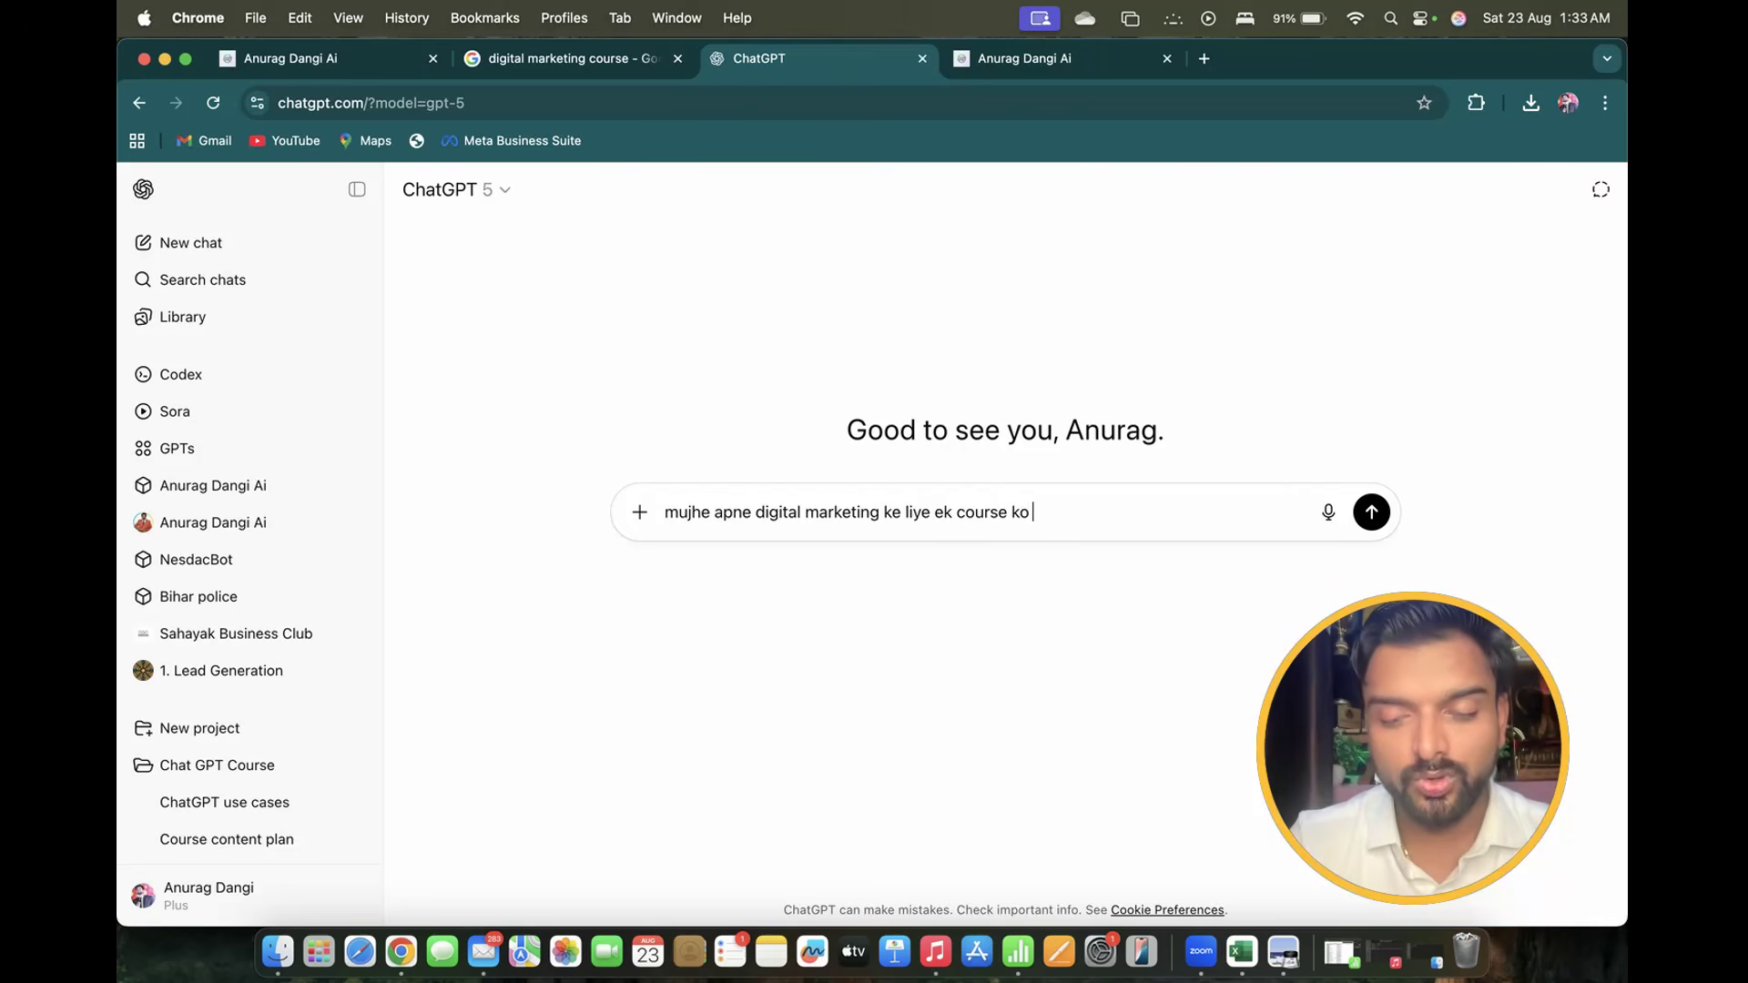
pyautogui.write('promote krna ')
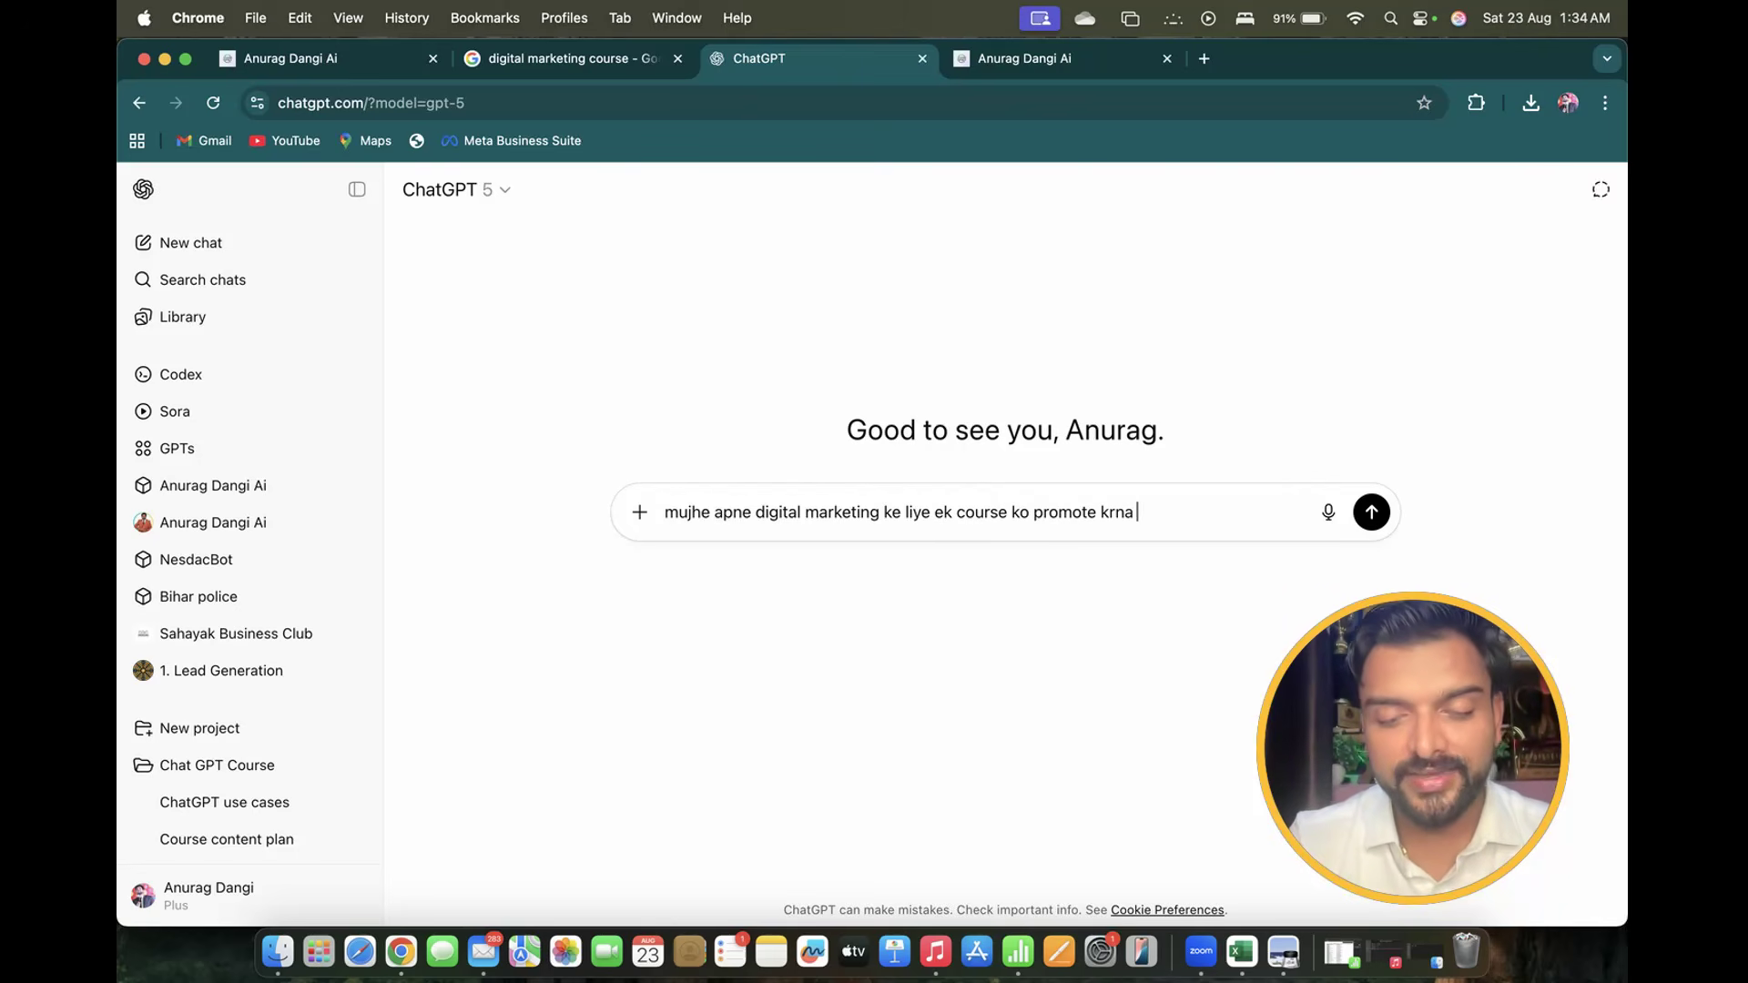
pyautogui.write('hai tum ek ')
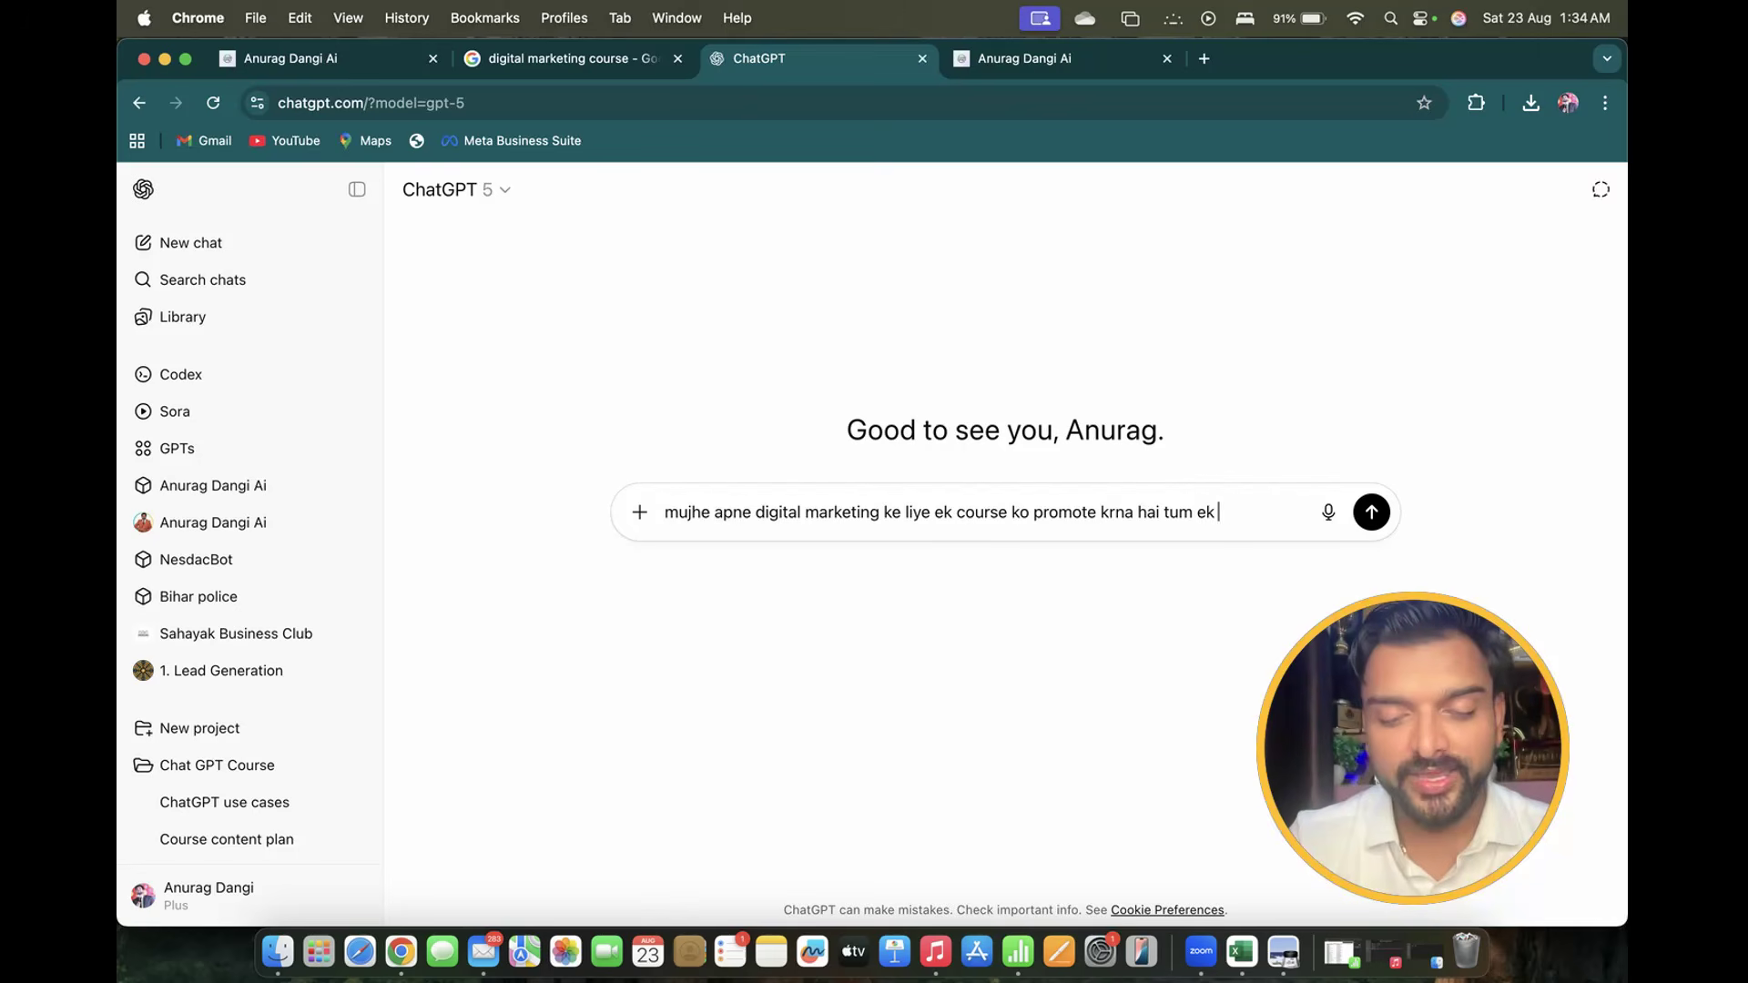
pyautogui.write('behtareen')
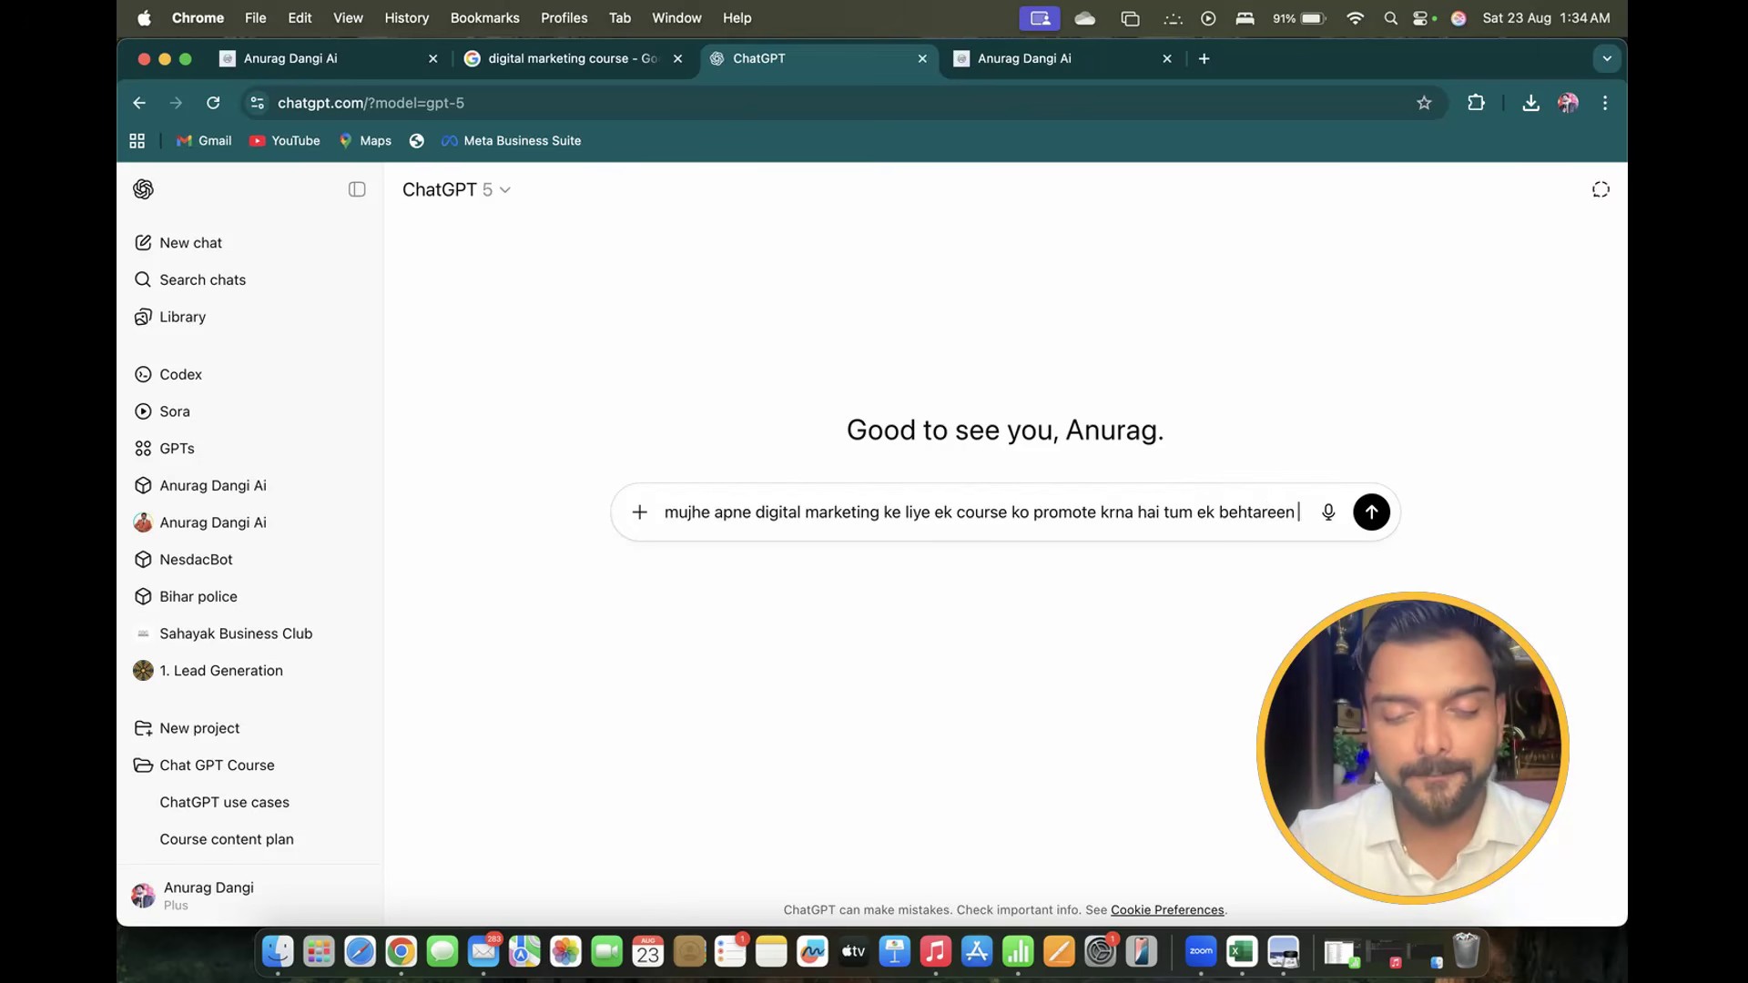
pyautogui.write(' graphic des')
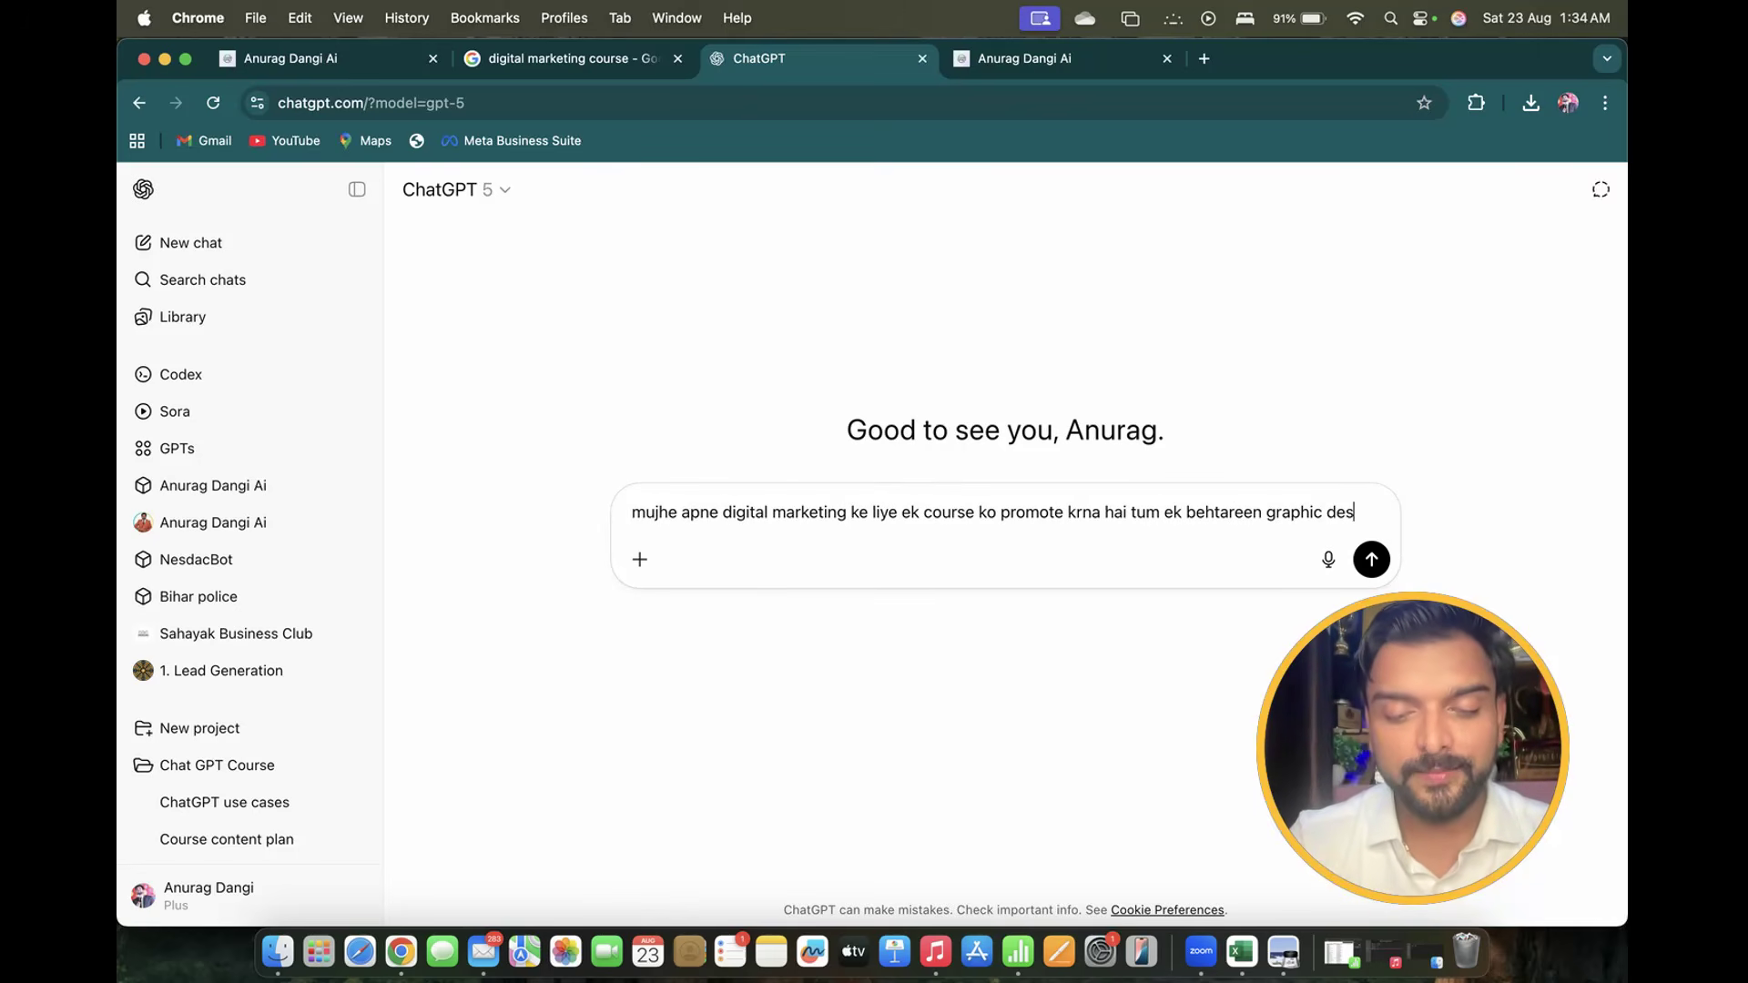
pyautogui.write('ign krke de do')
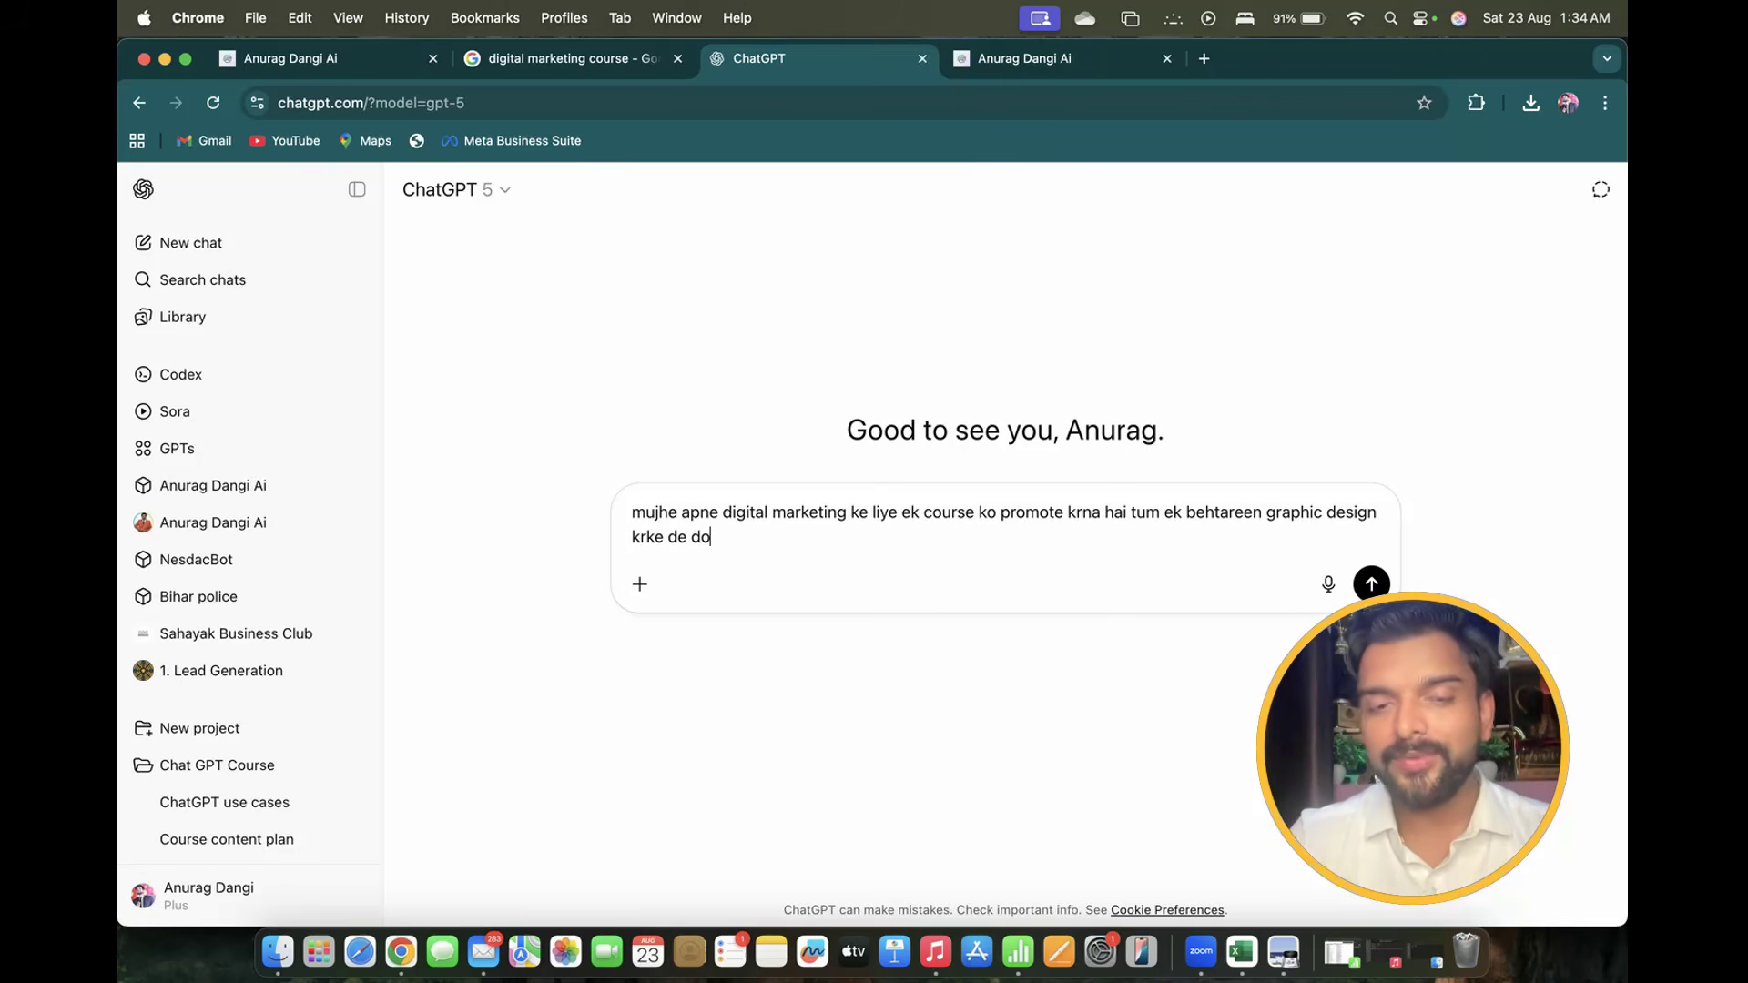
pyautogui.press('Return')
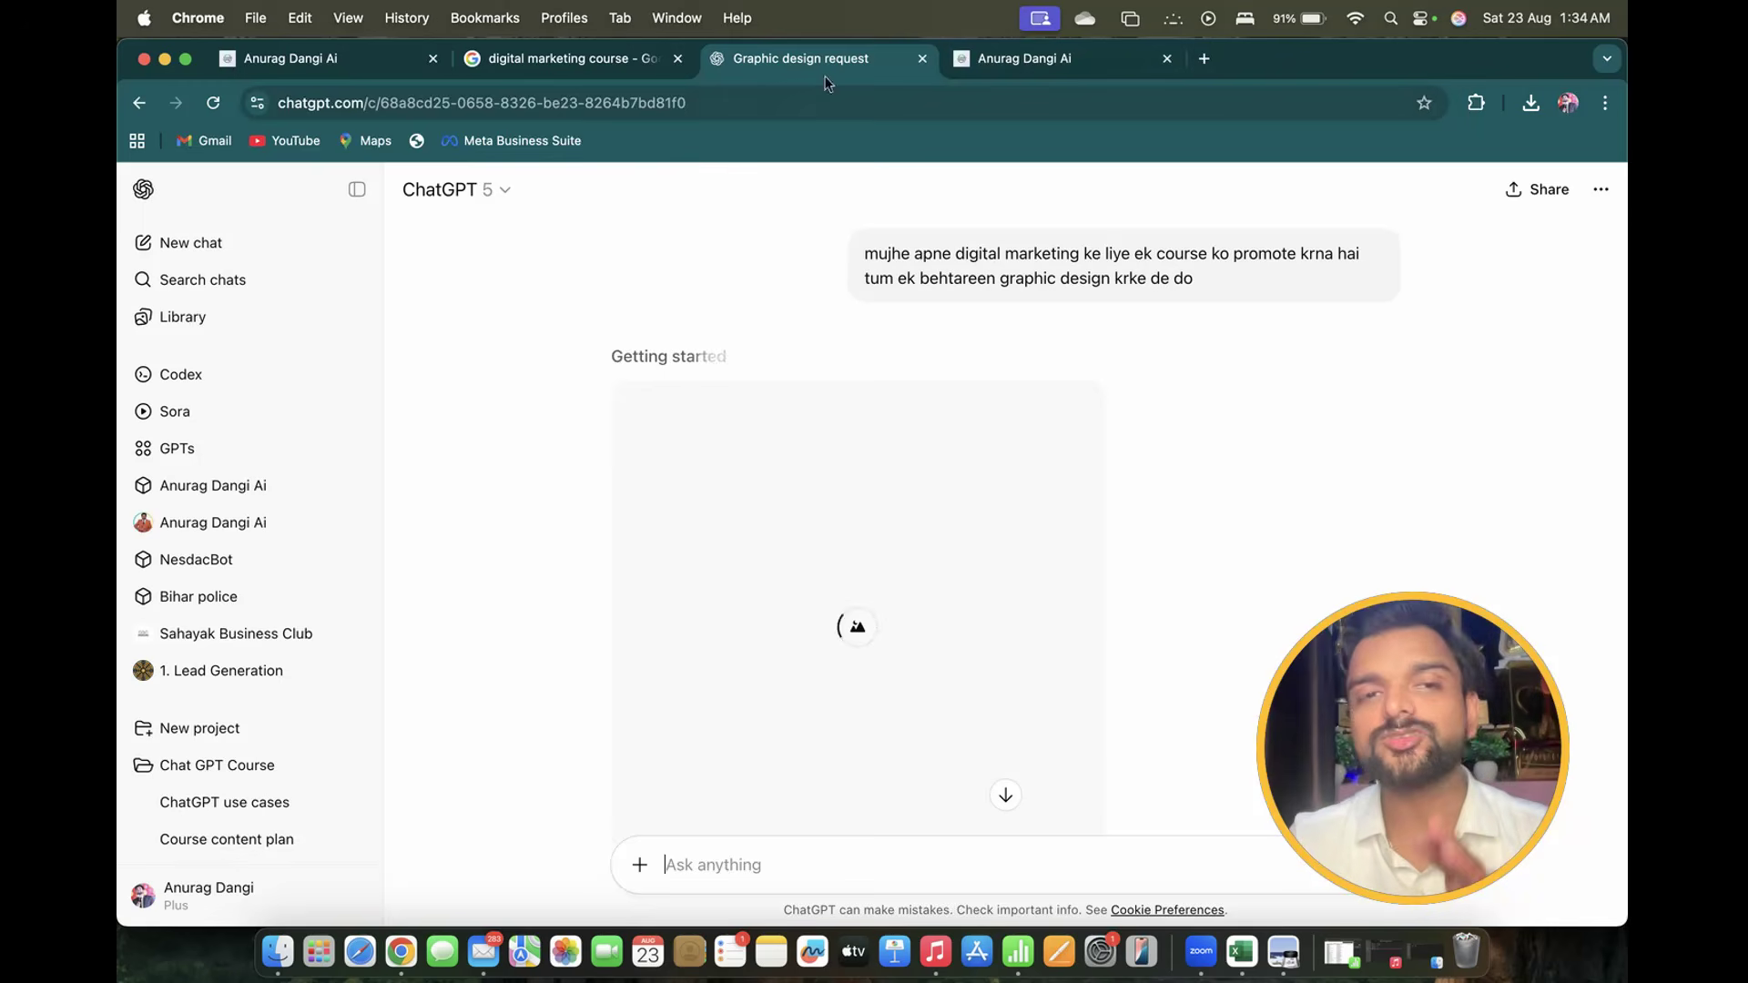
# Open ChatGPT in a new tab and attach the copied Digital Marketing Course poster
pyautogui.click(1203, 58)
pyautogui.write('chat')
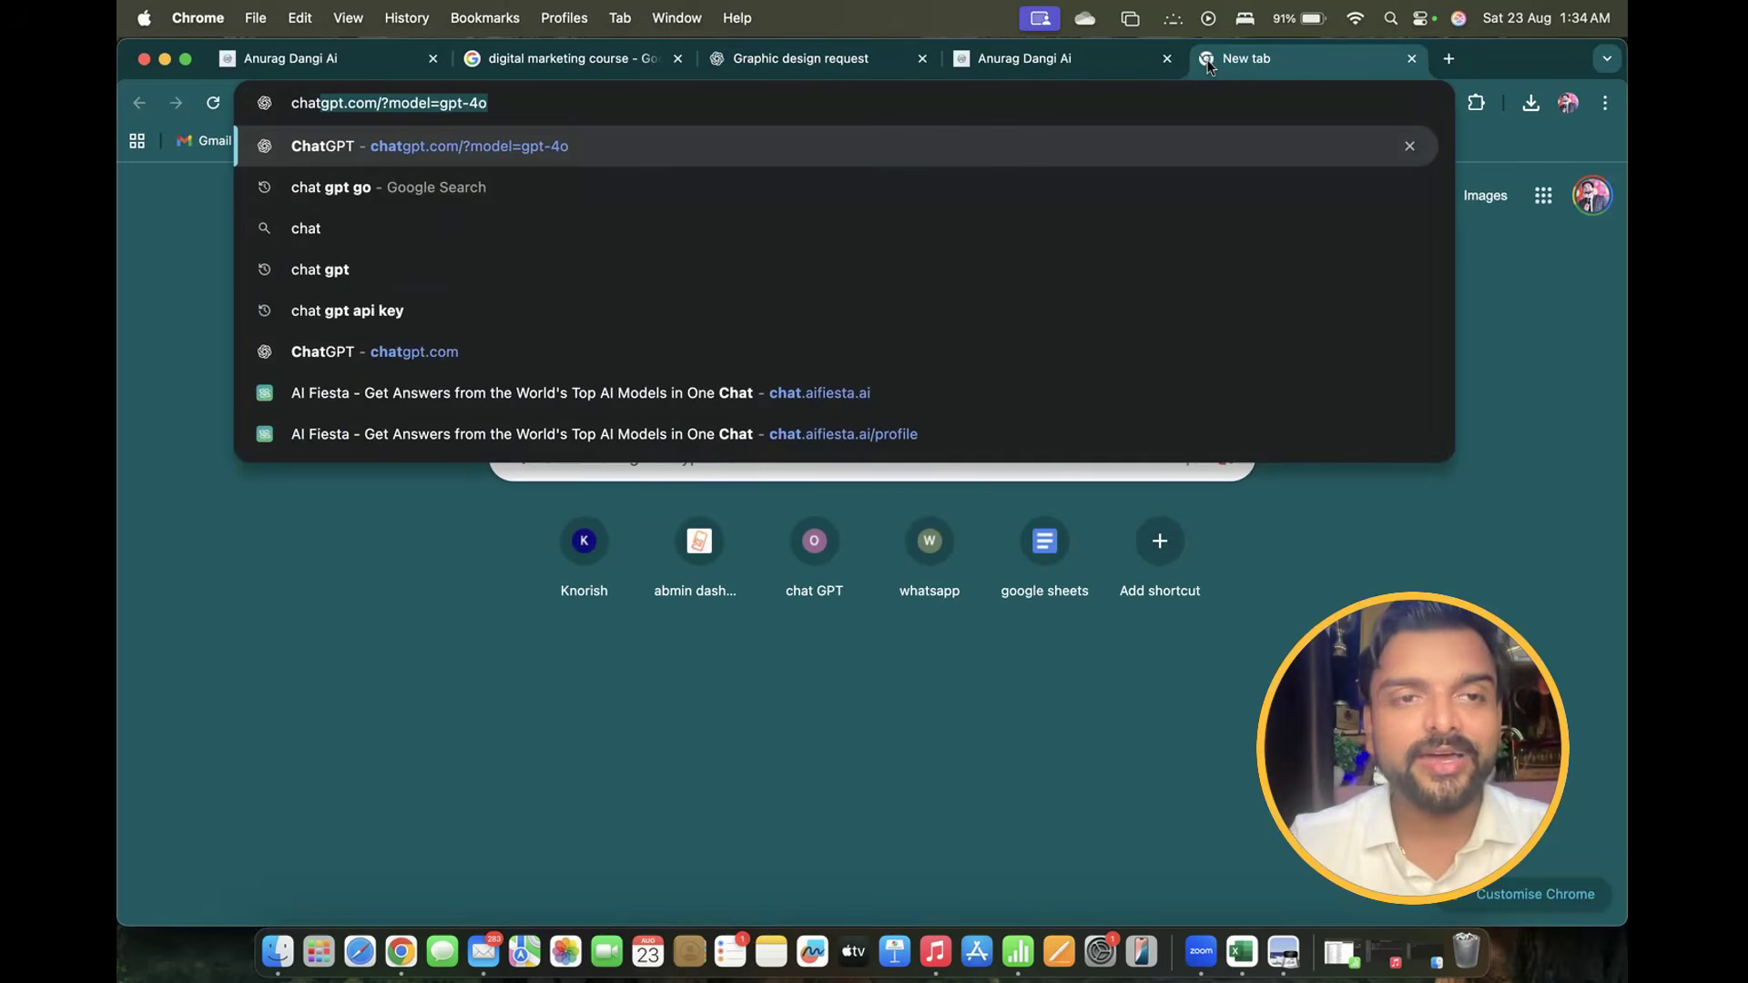
pyautogui.press('Return')
pyautogui.press('super+v')
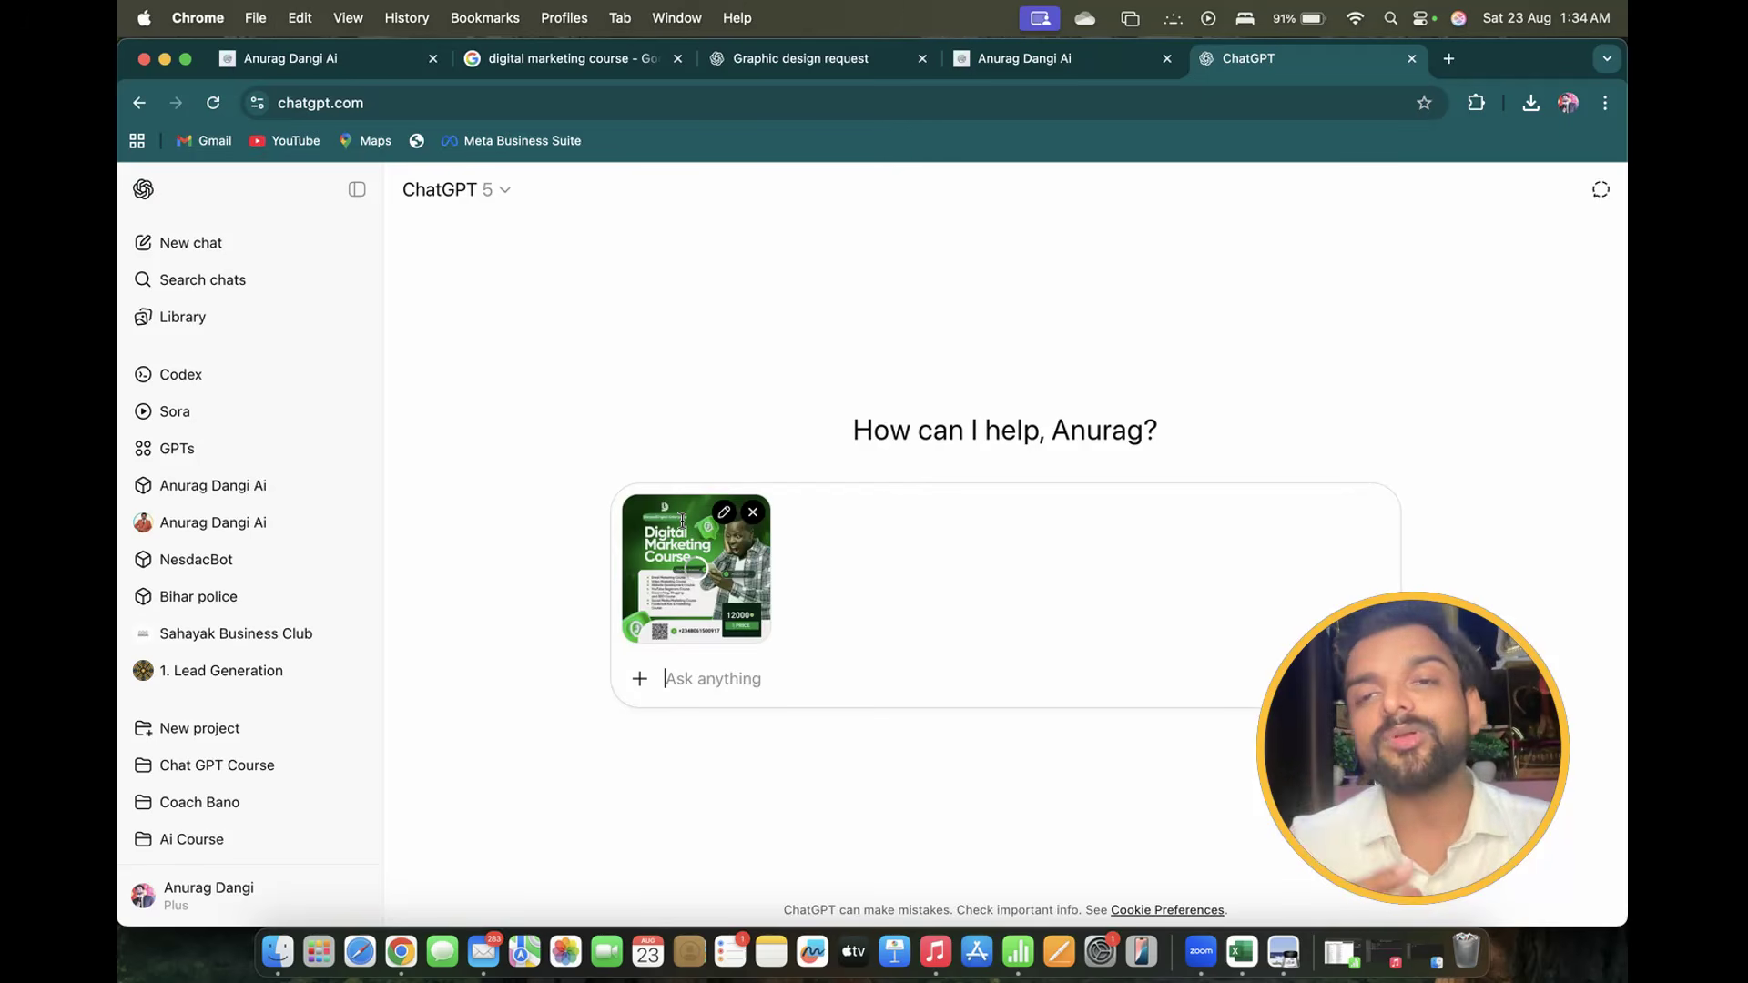
pyautogui.click(800, 59)
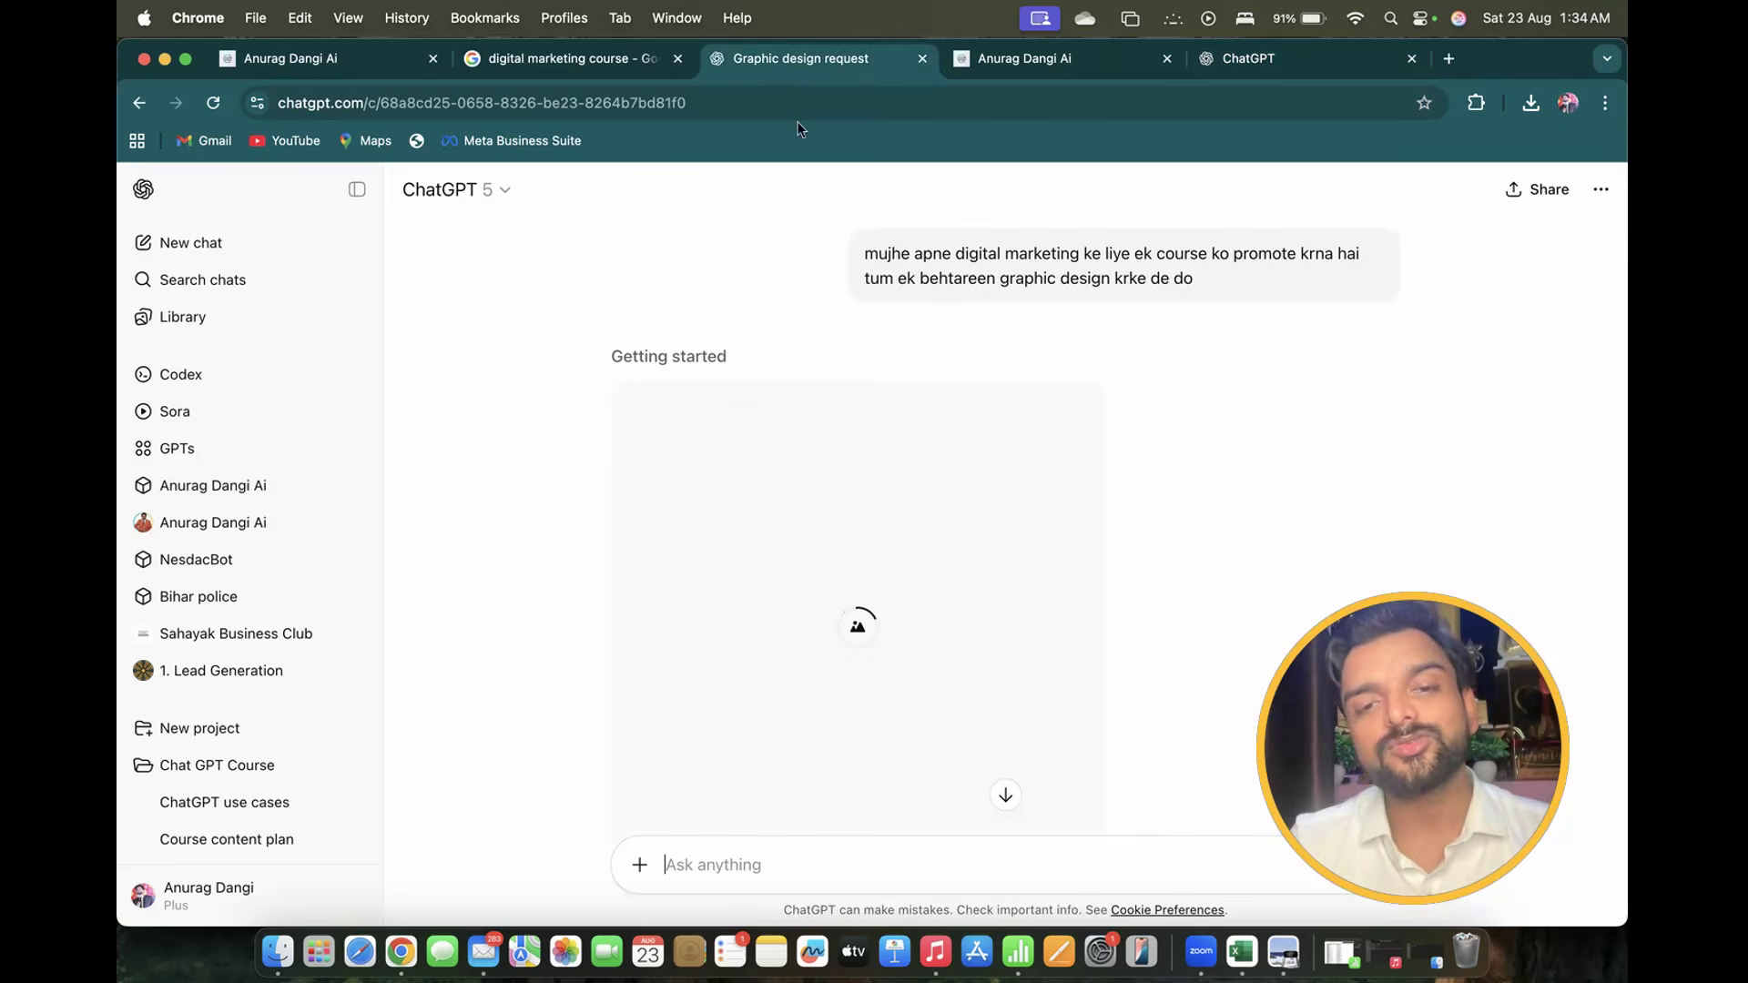
pyautogui.scroll(-1, 877, 543)
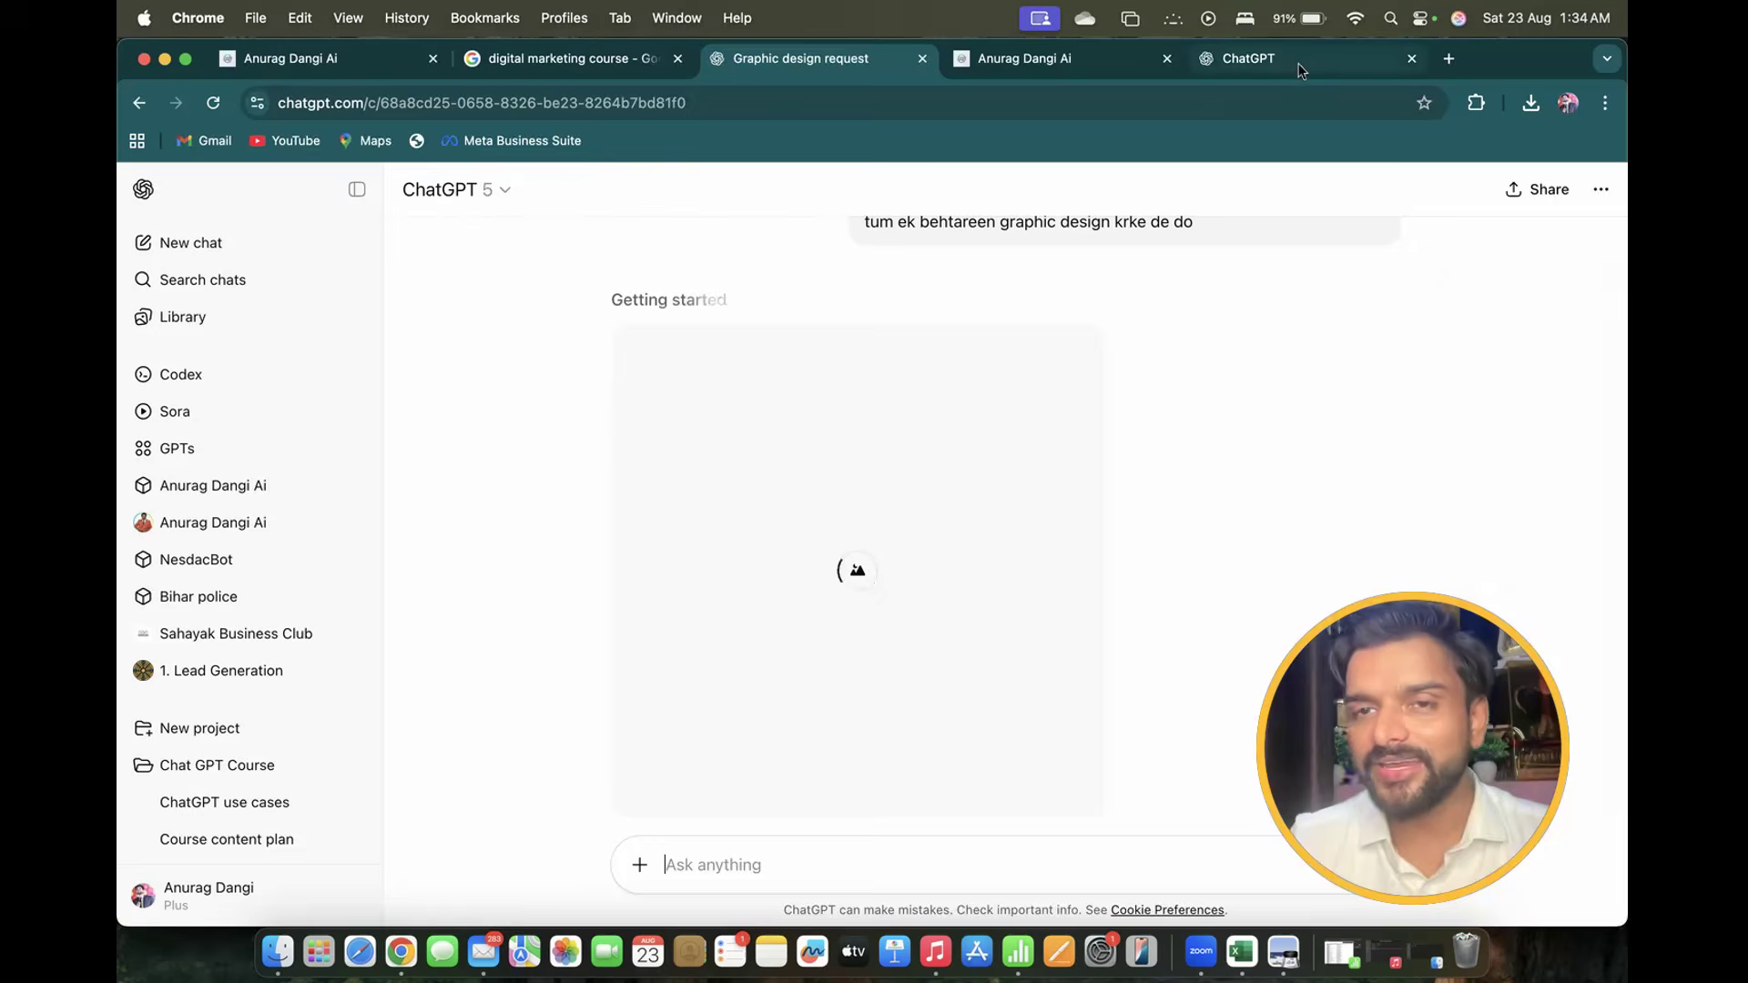
pyautogui.click(1300, 70)
# Ask for a detailed prompt to design a same-style graphic and copy the generated prompt
pyautogui.write('Ma')
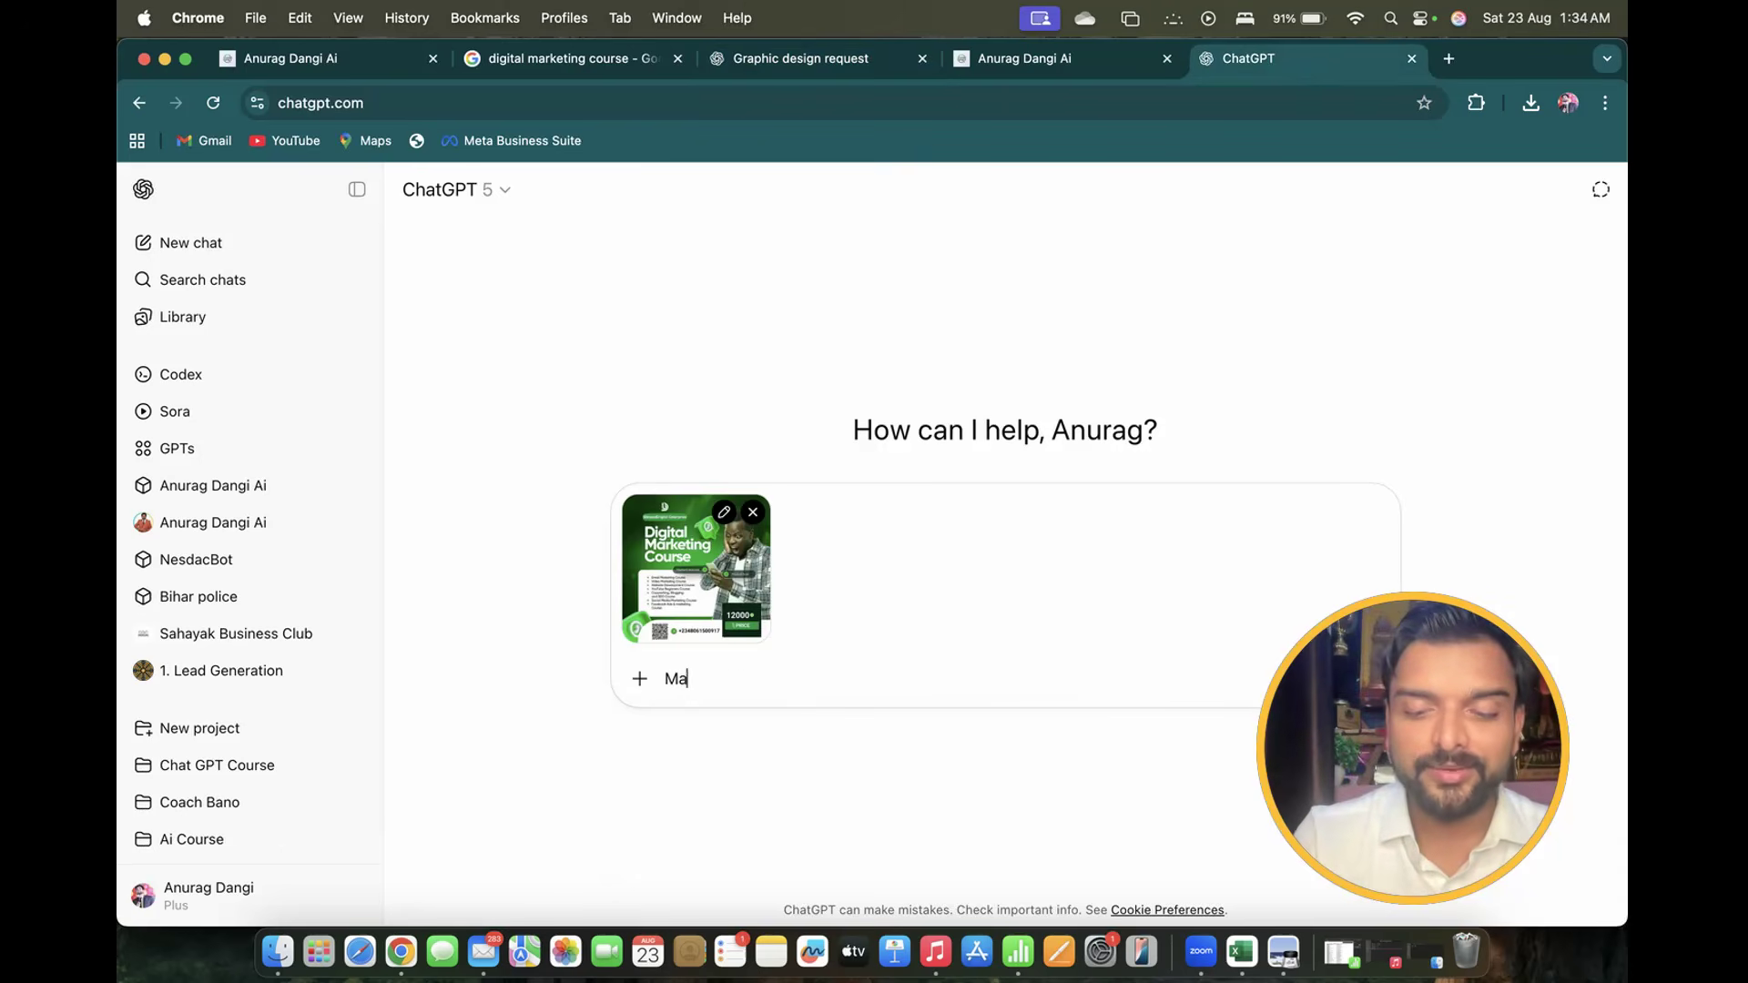
pyautogui.write('in same isi typ')
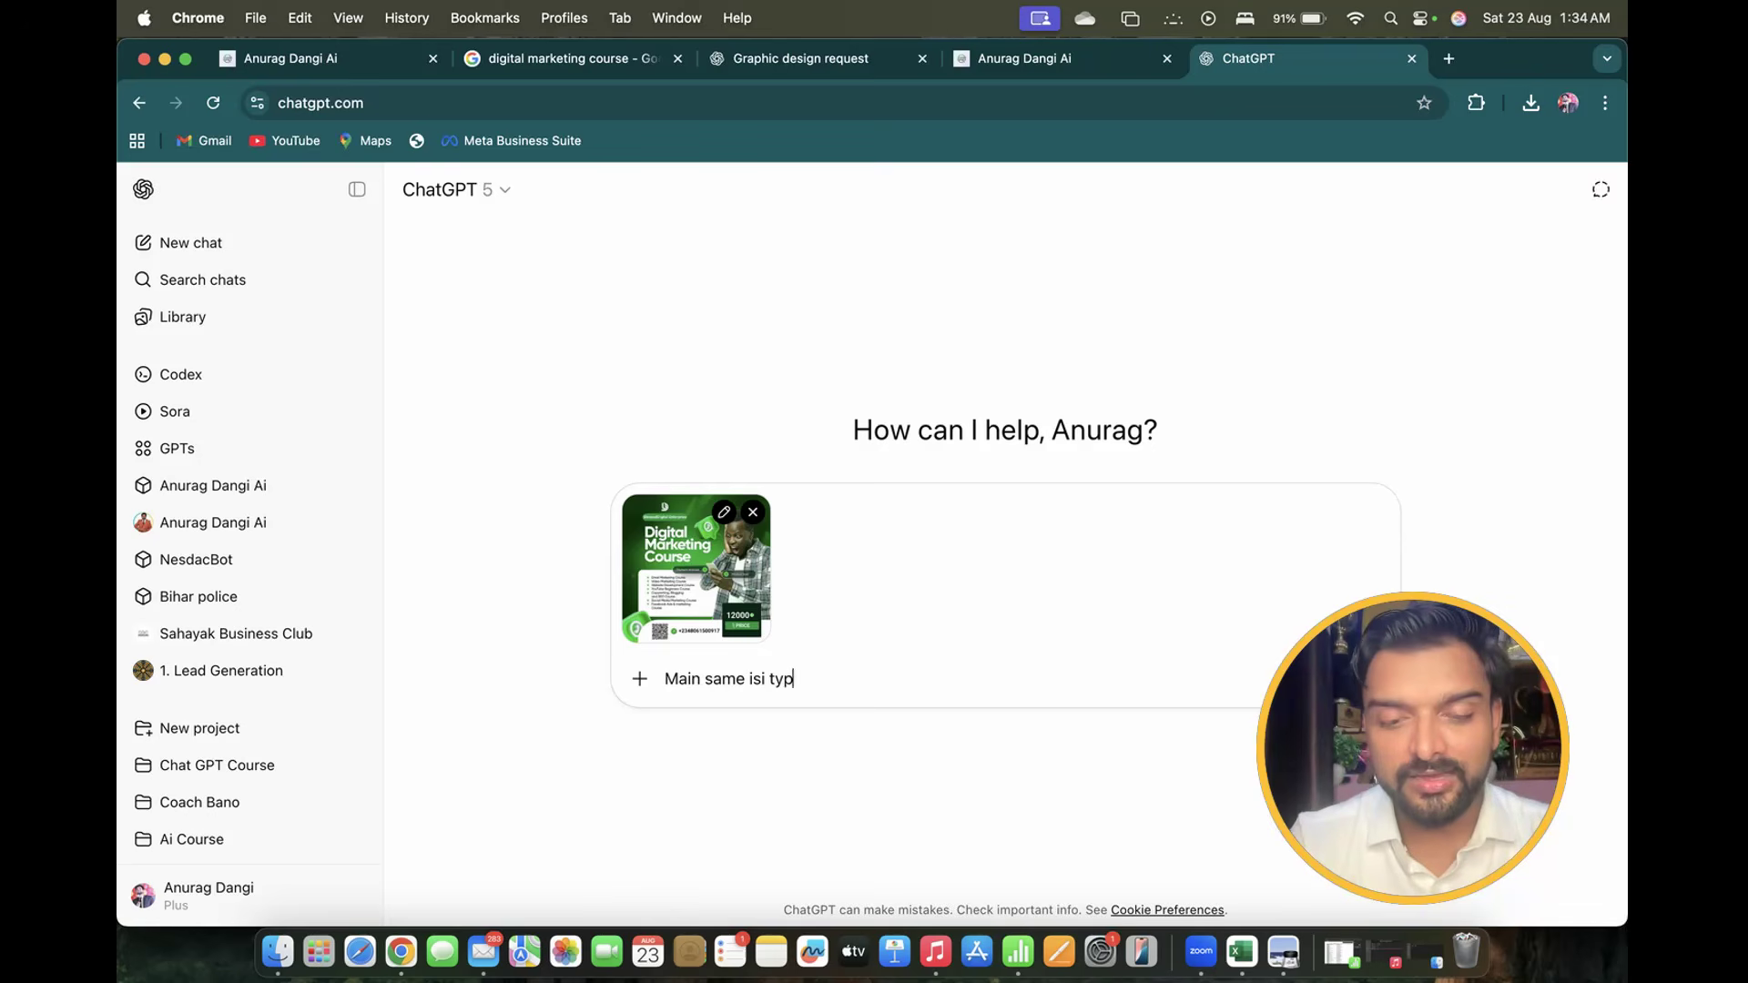
pyautogui.write('ke ka ')
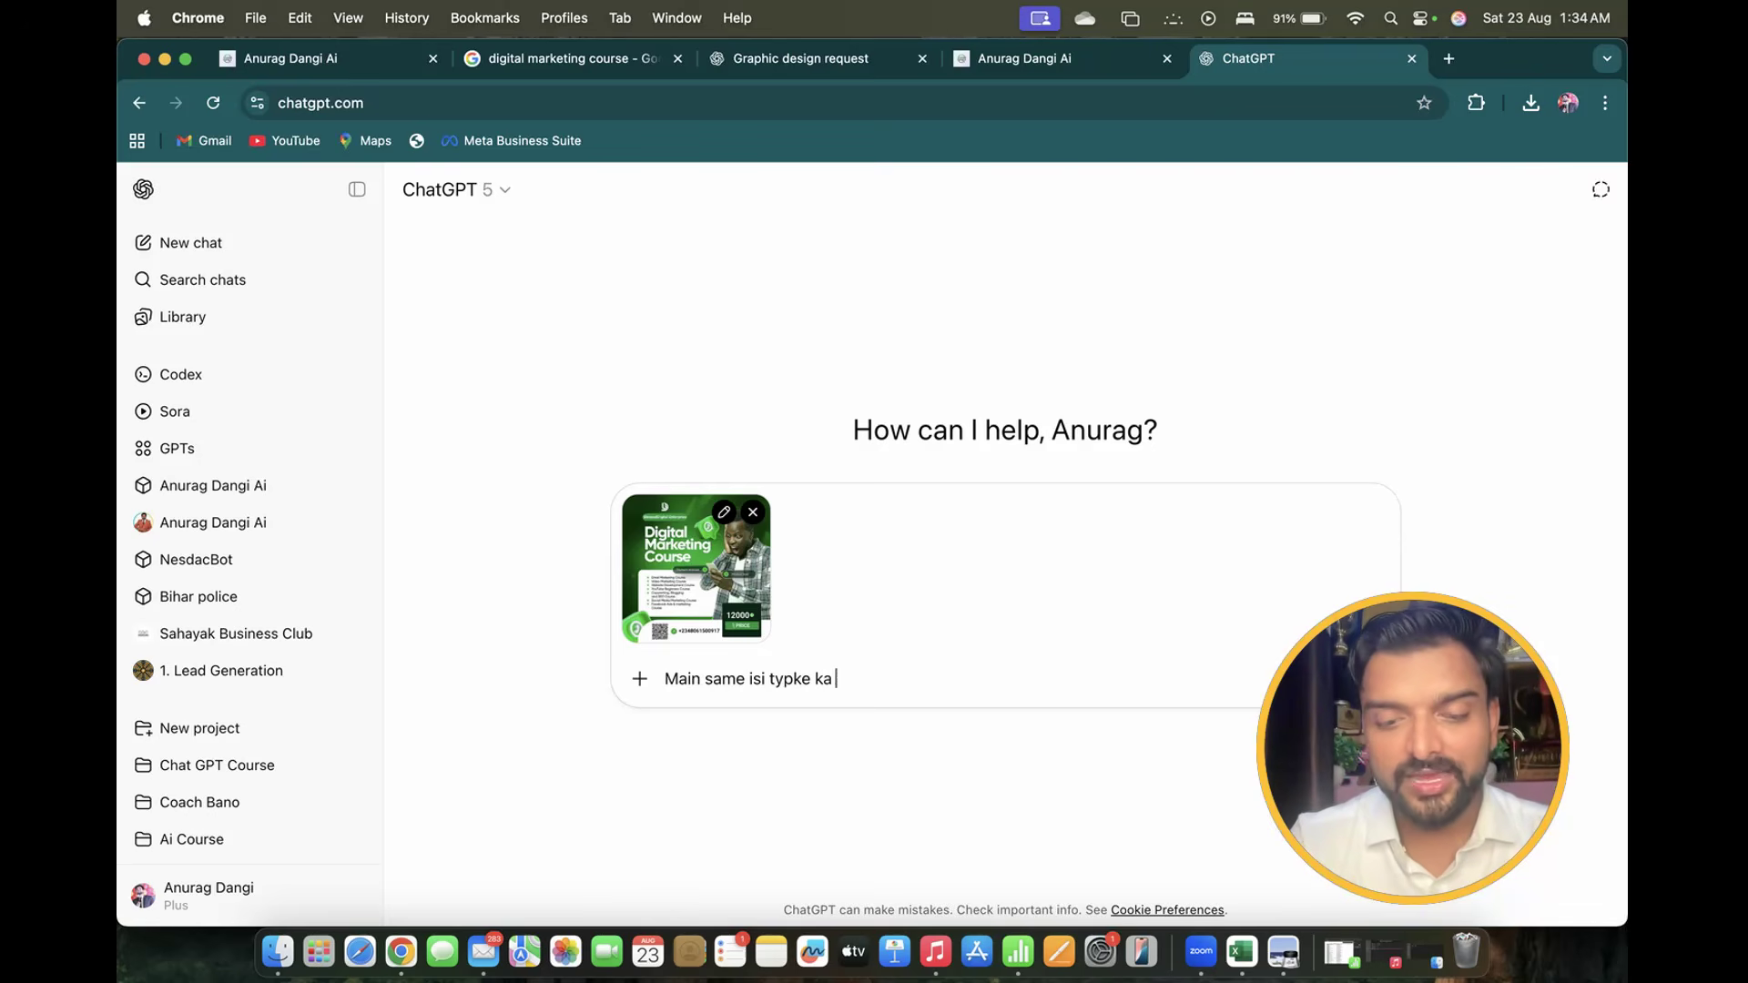
pyautogui.write('ek graph')
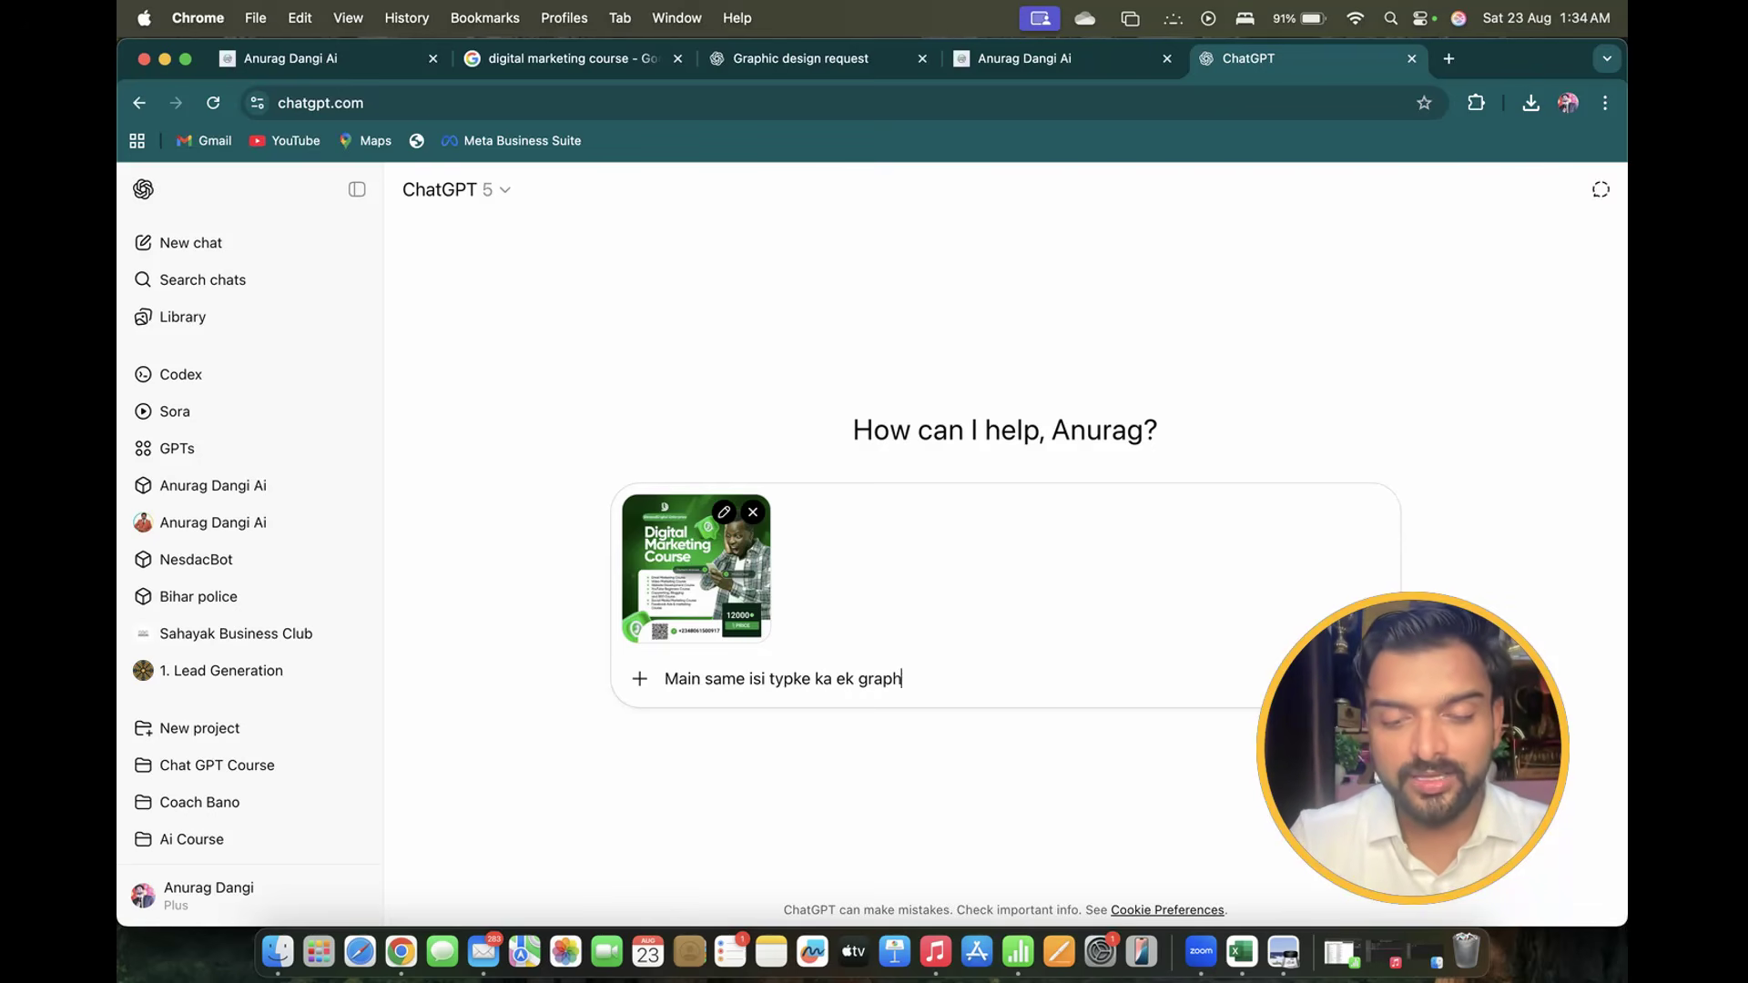
pyautogui.write('ic design kr')
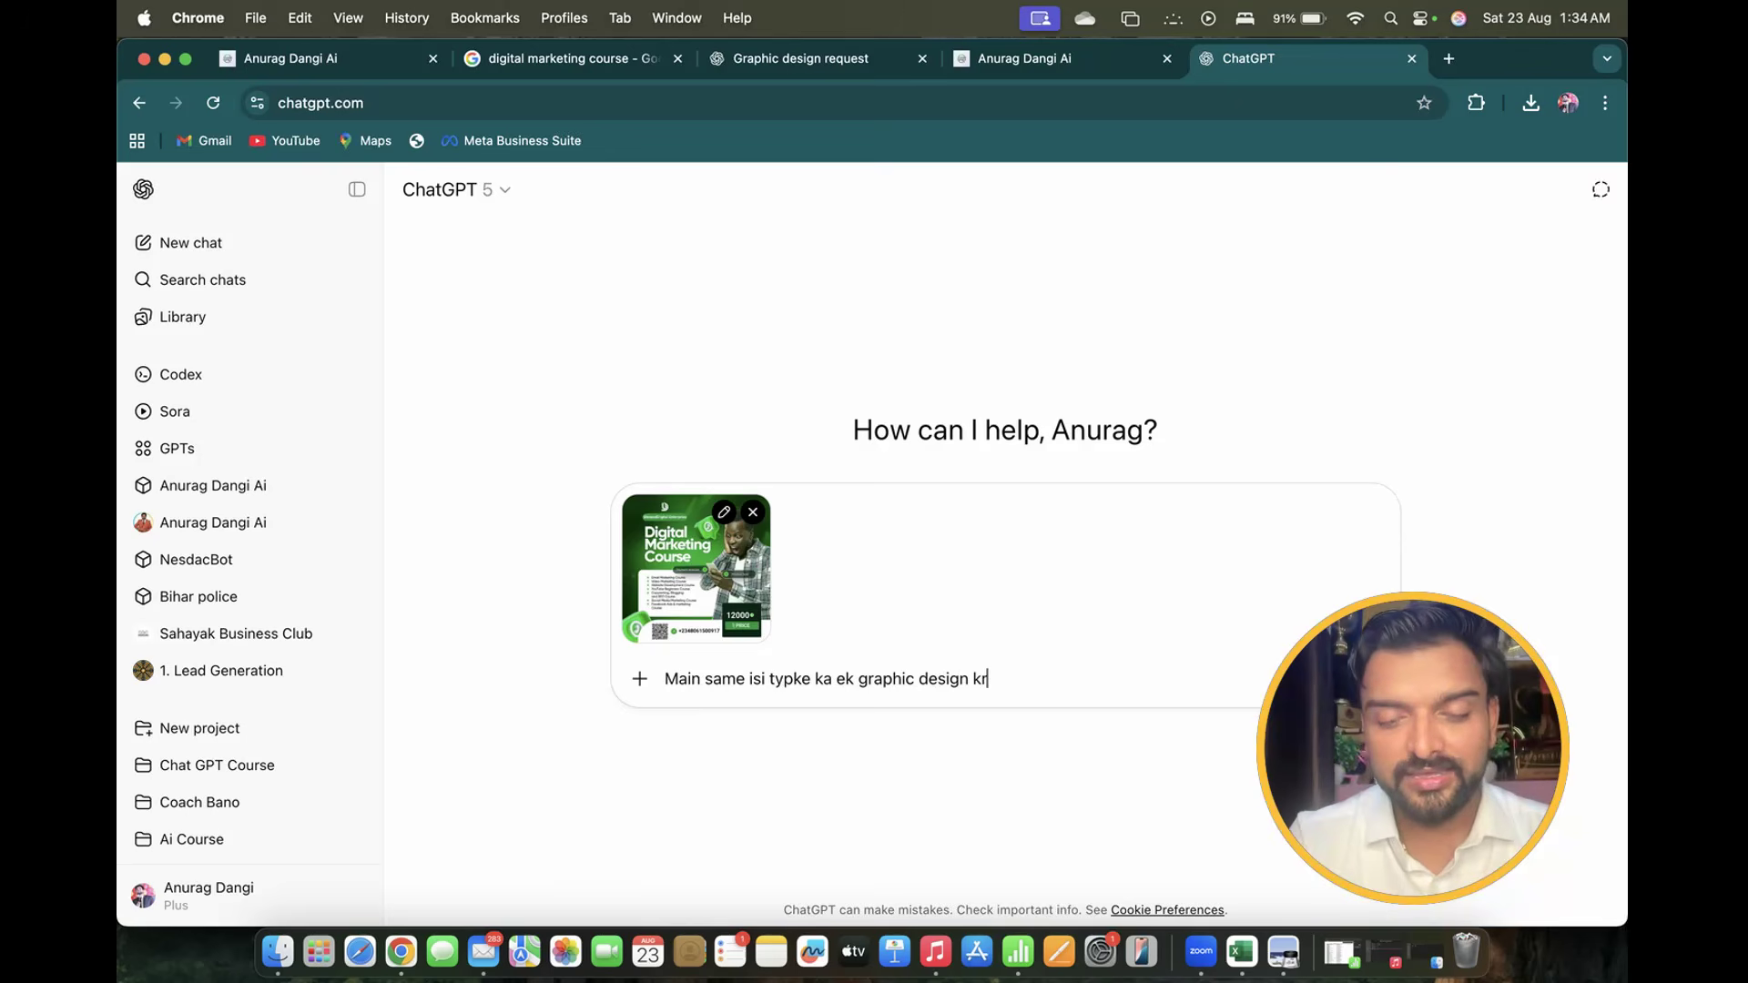
pyautogui.write('na chhata hun')
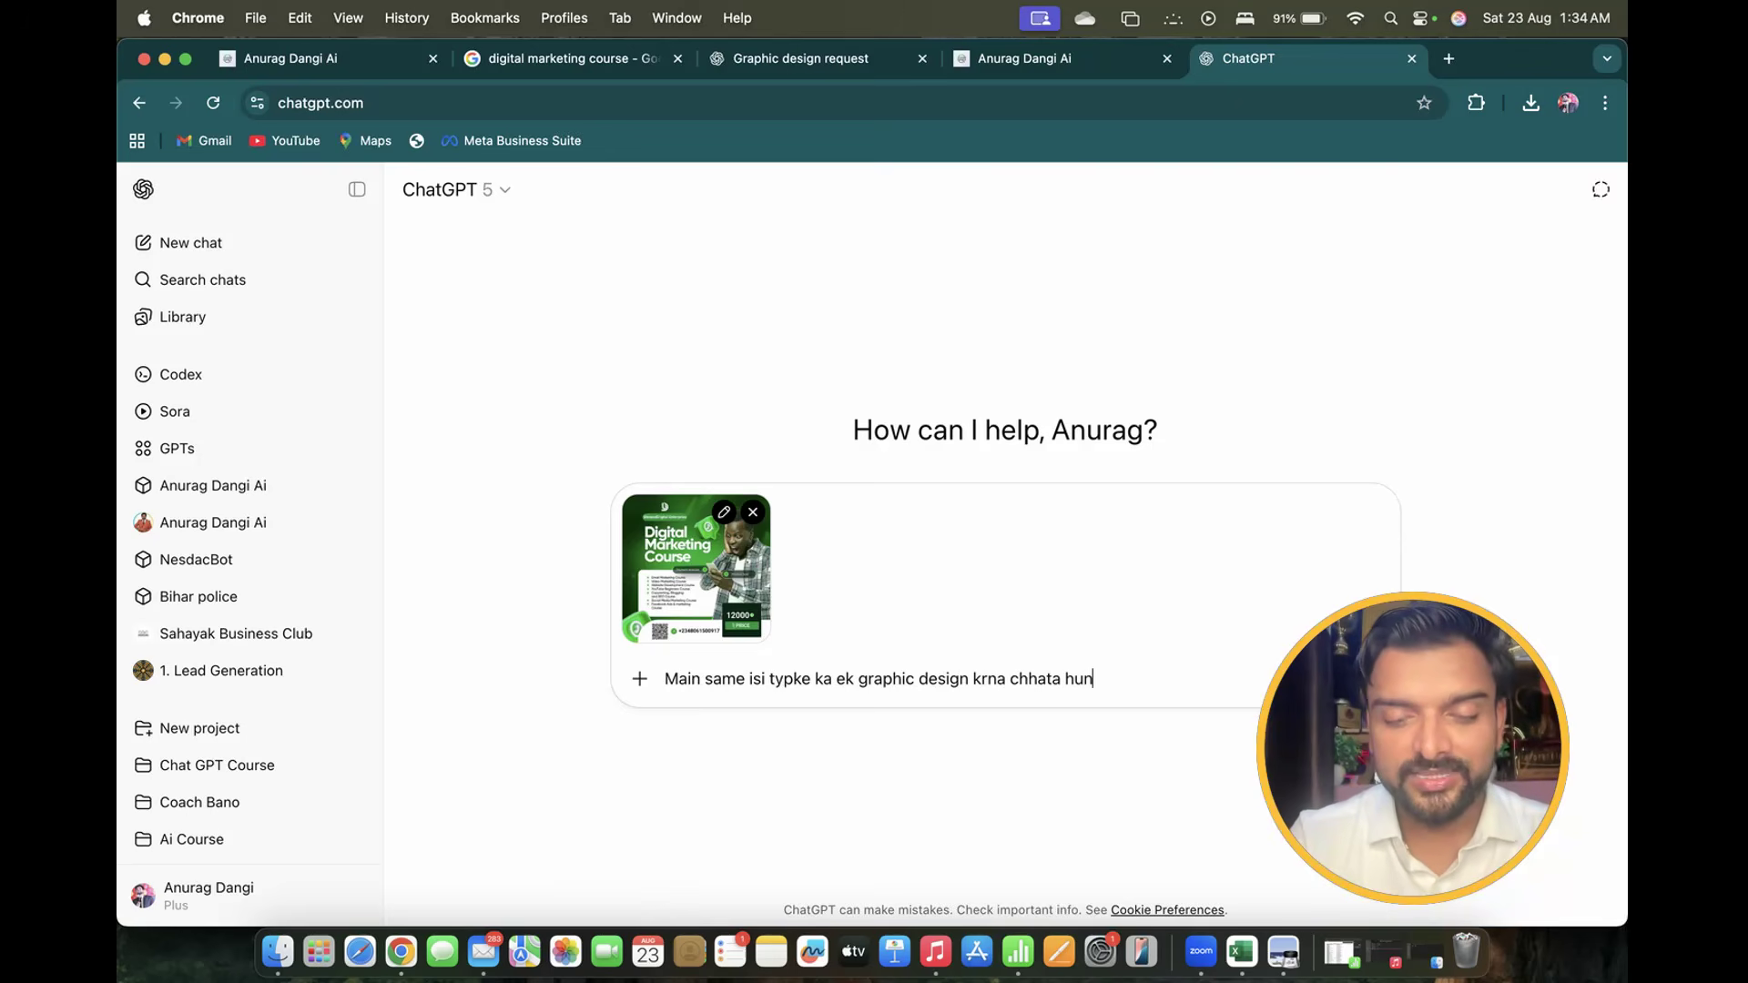
pyautogui.write(' tum de')
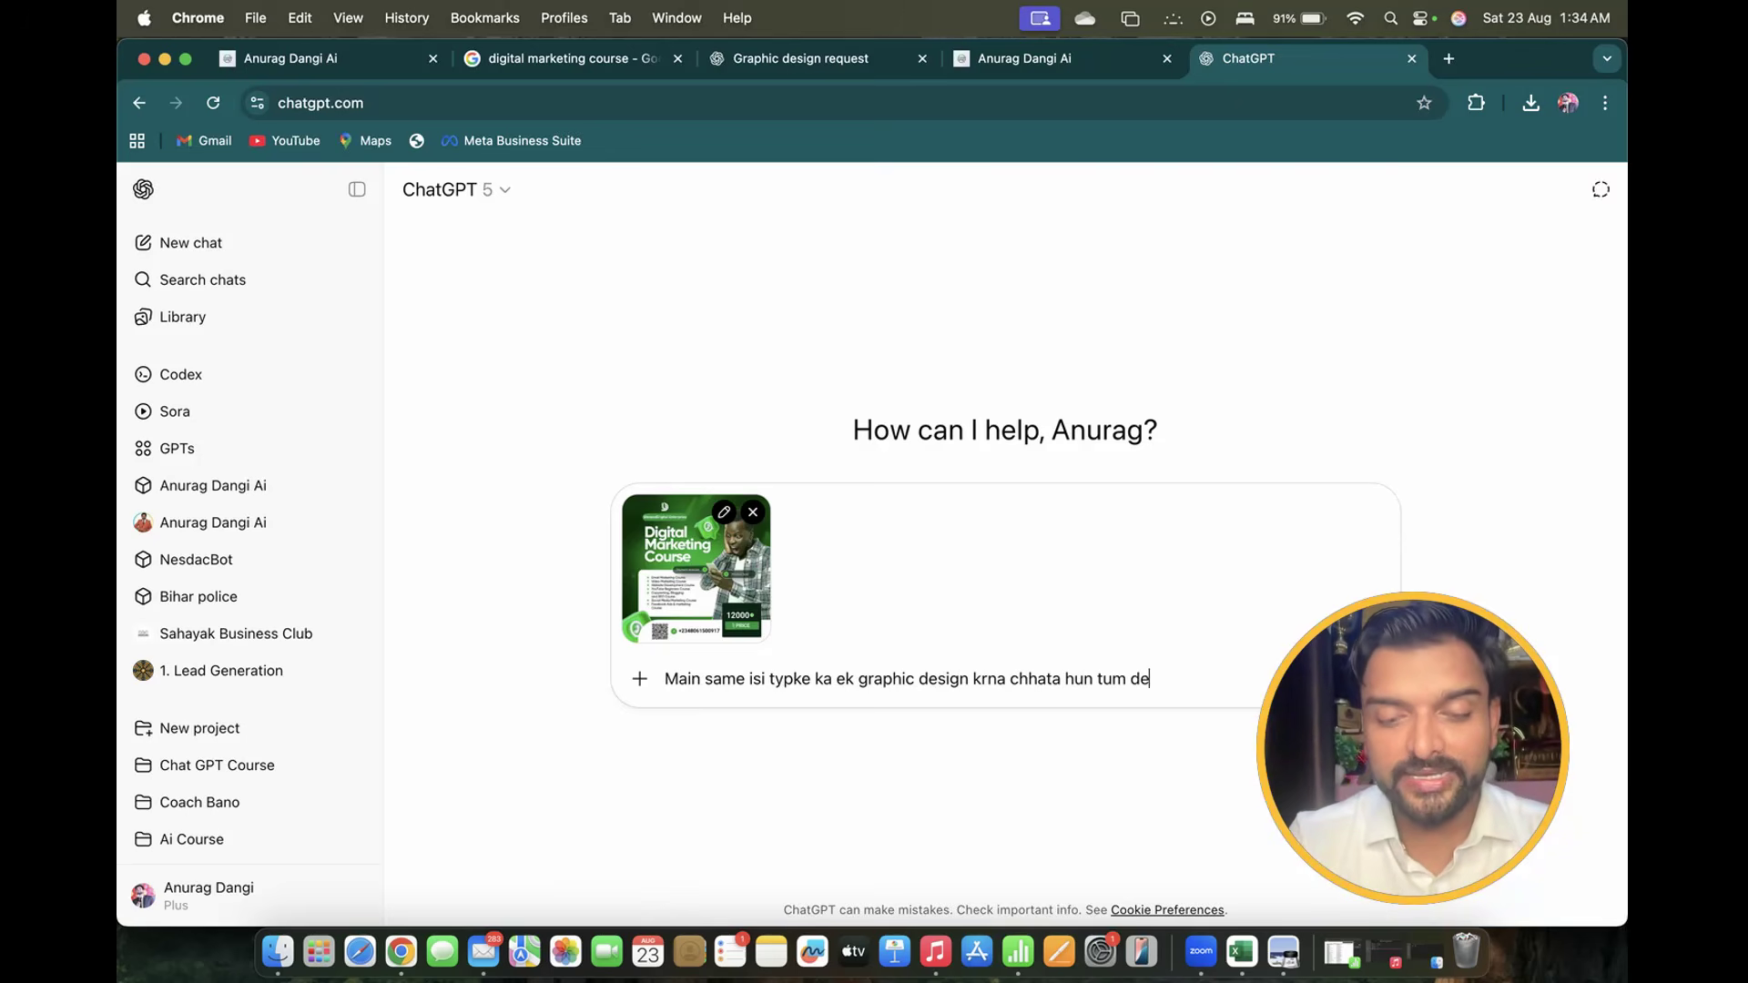
pyautogui.write('ompt')
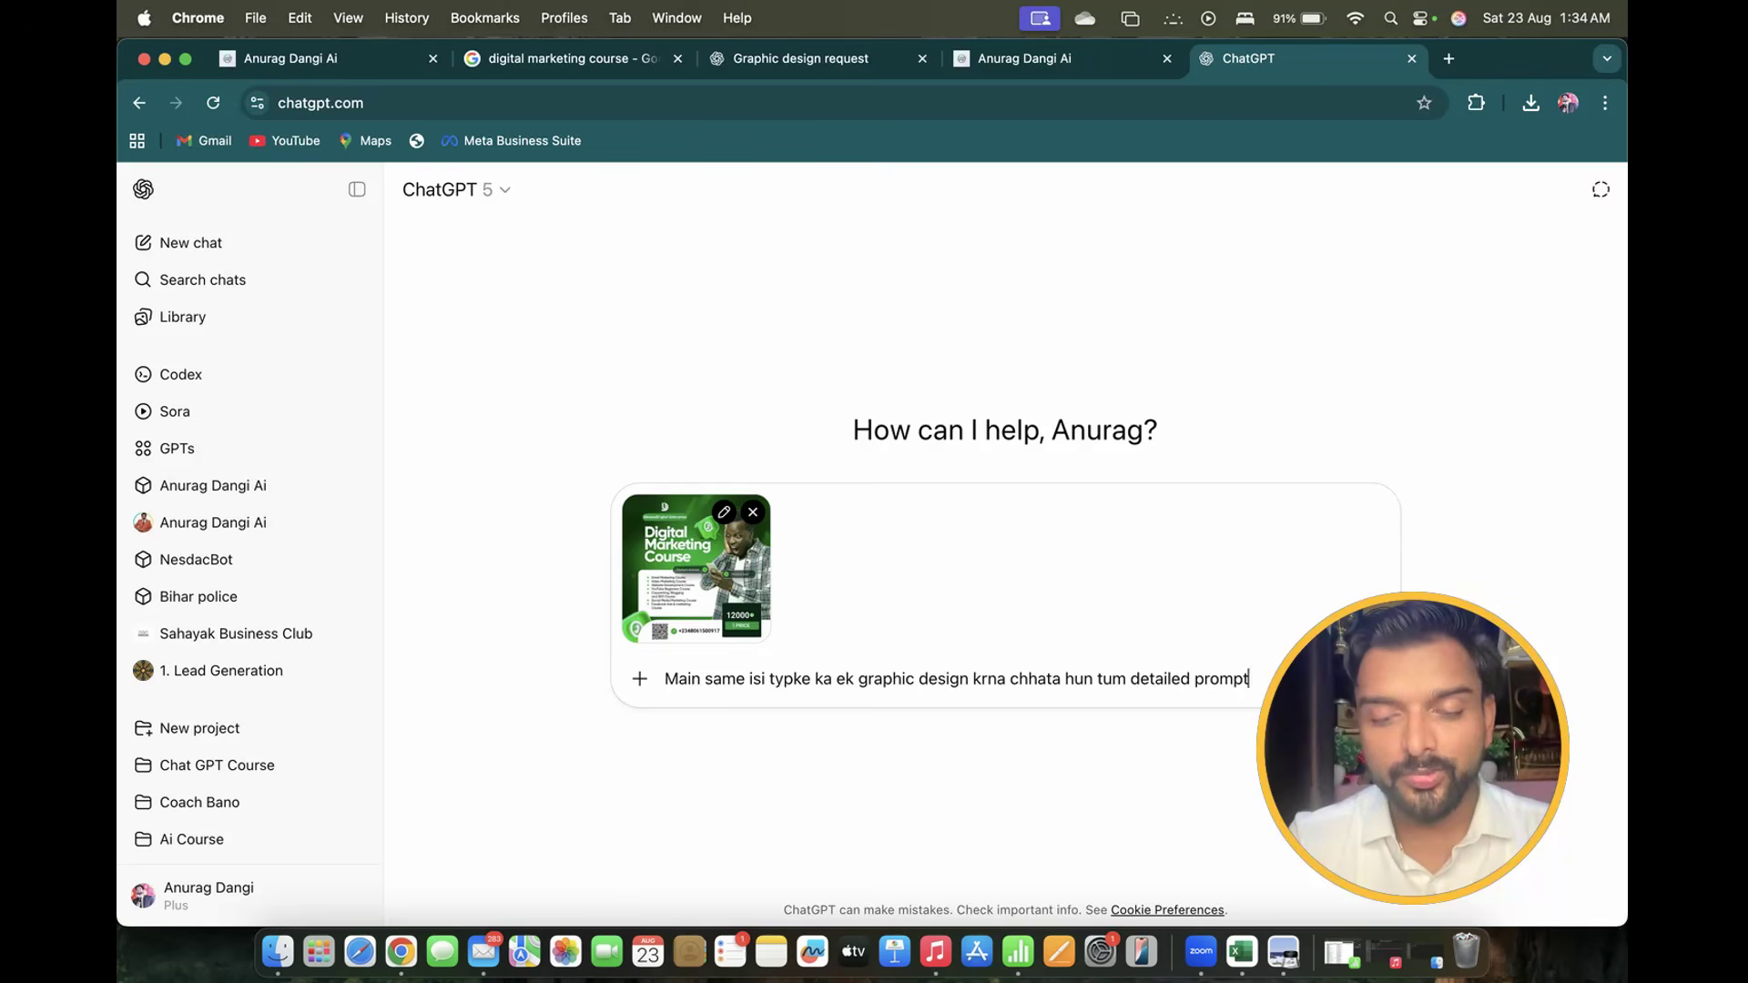
pyautogui.write(' likh ke do')
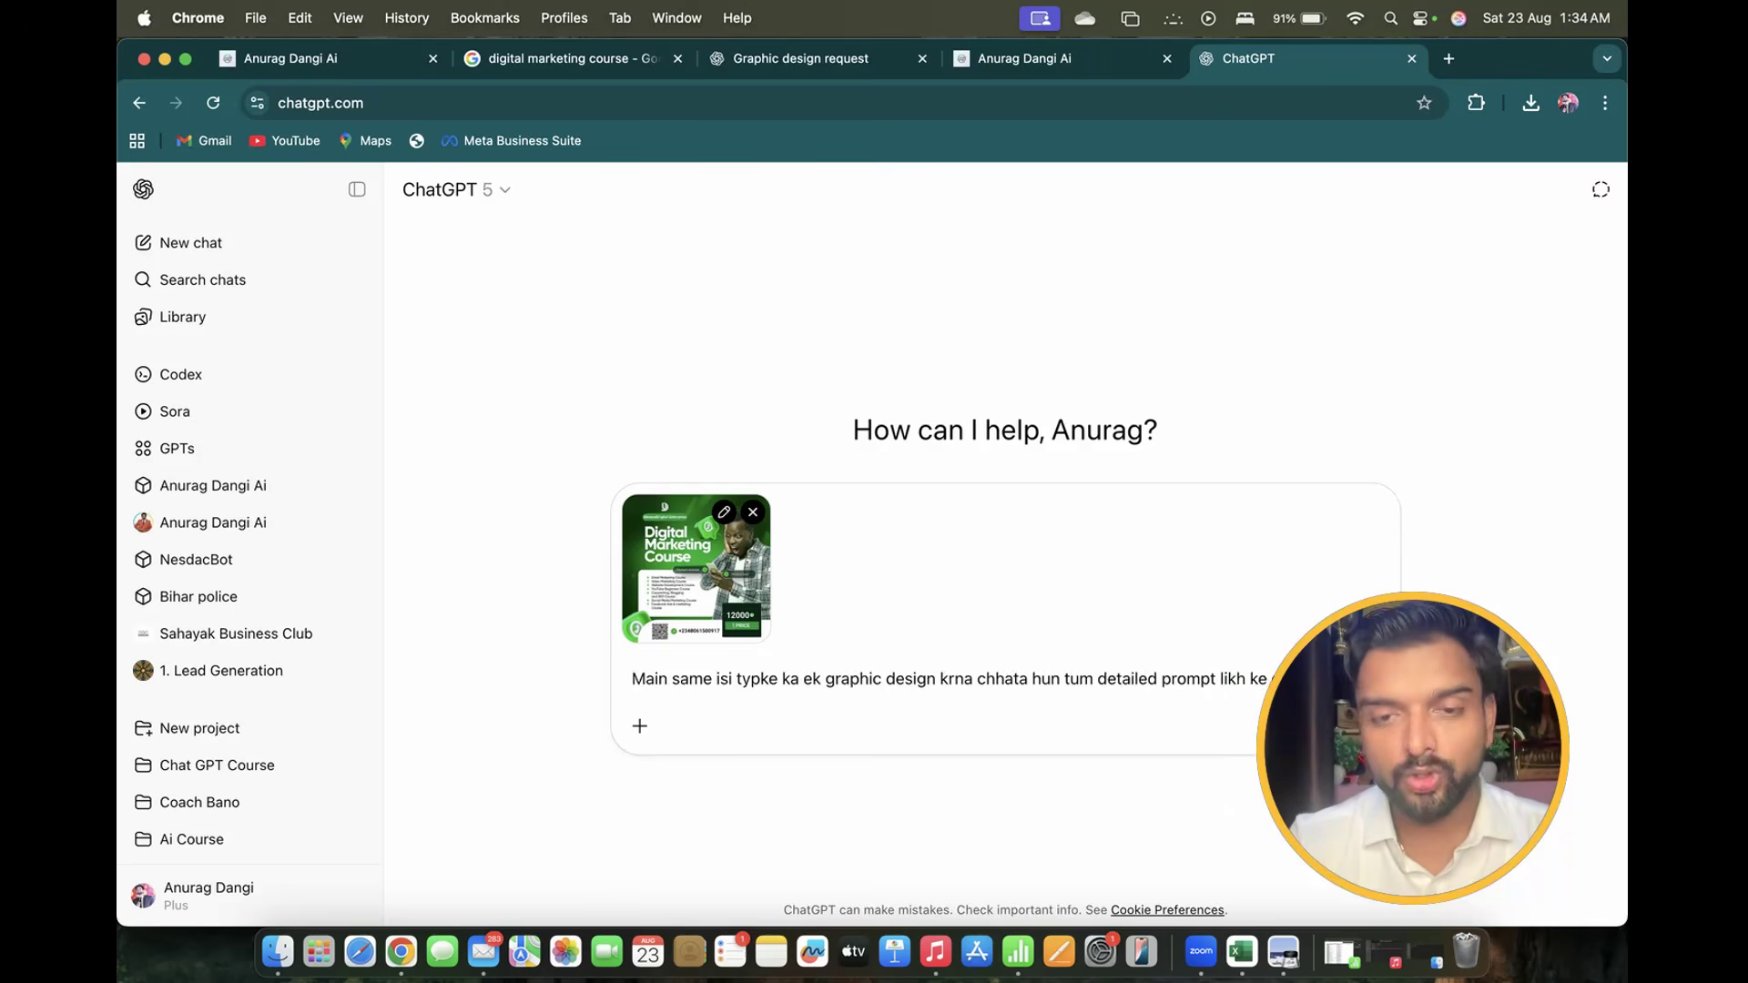
pyautogui.press('Return')
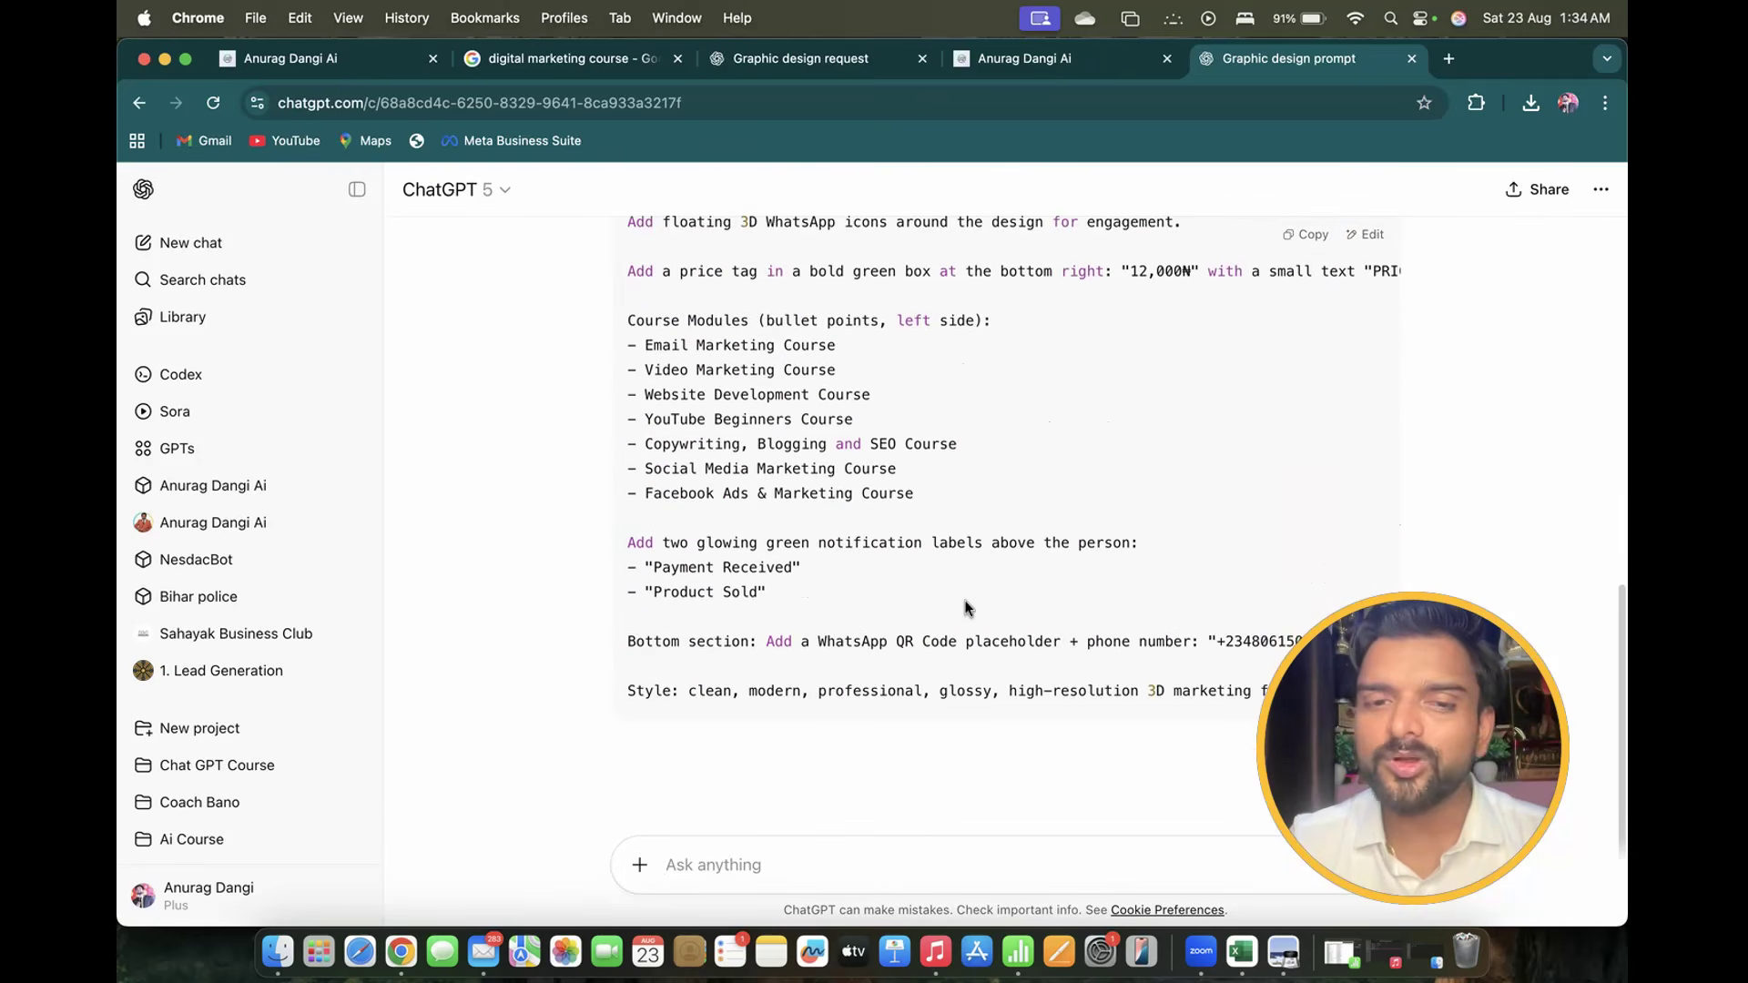
pyautogui.scroll(5, 967, 608)
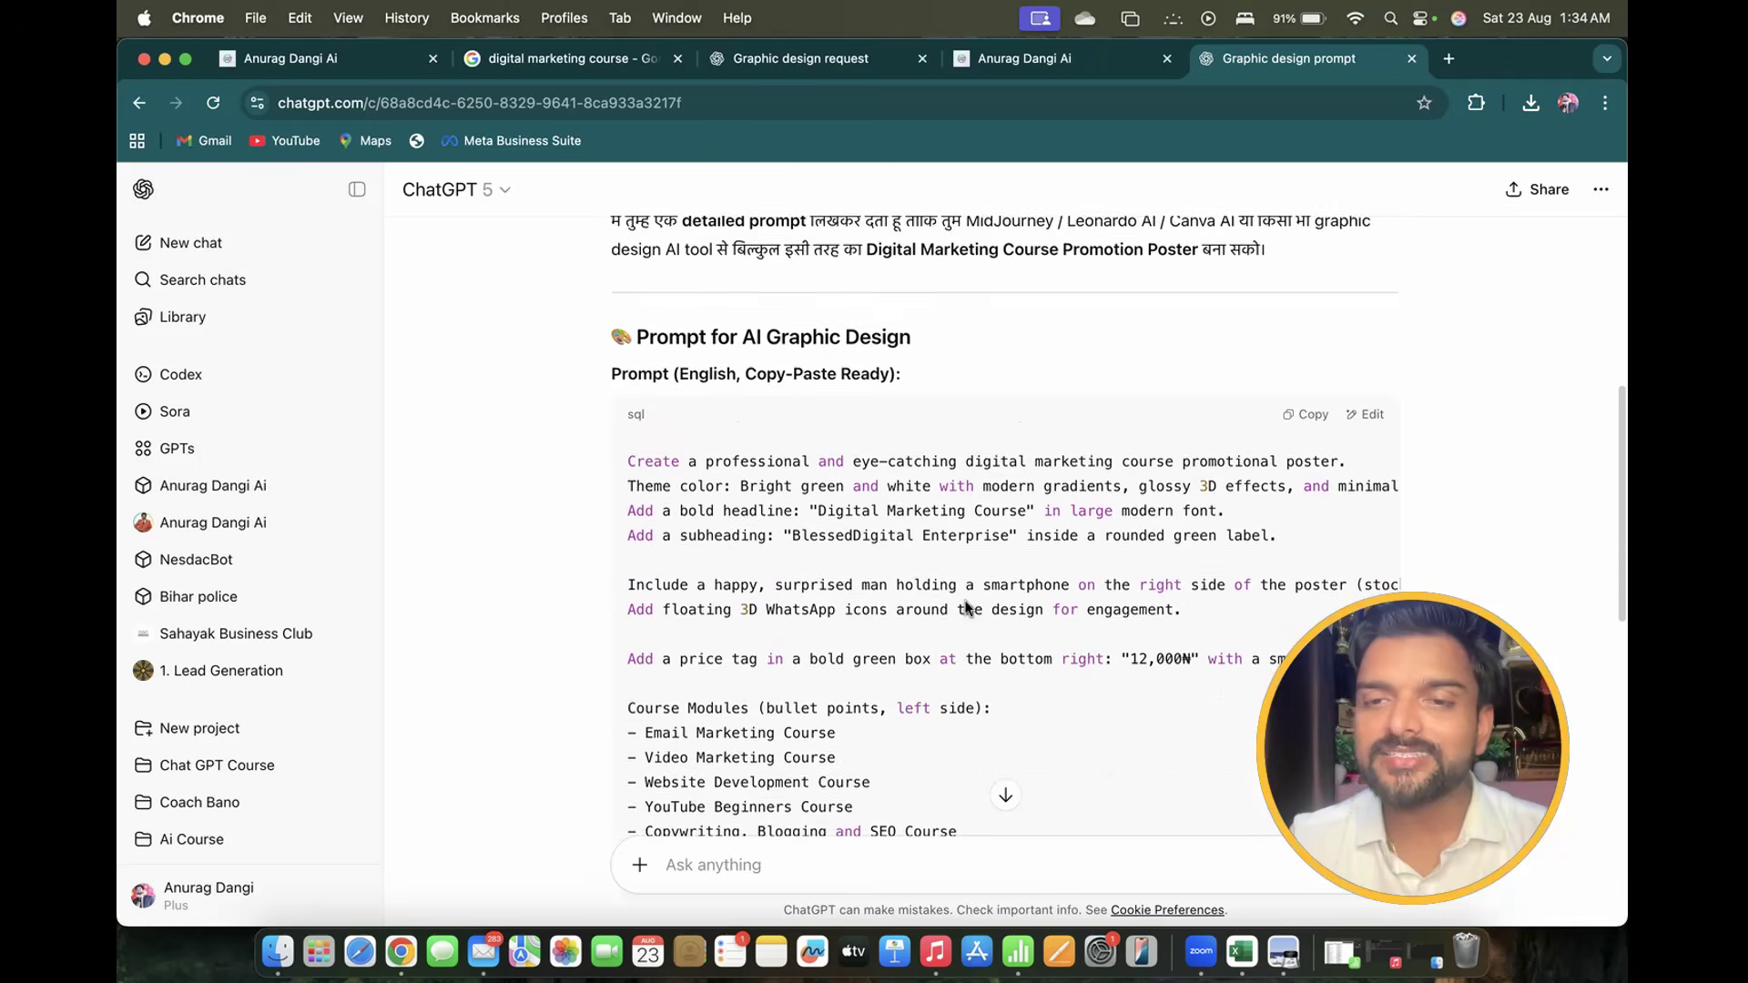
pyautogui.click(1307, 420)
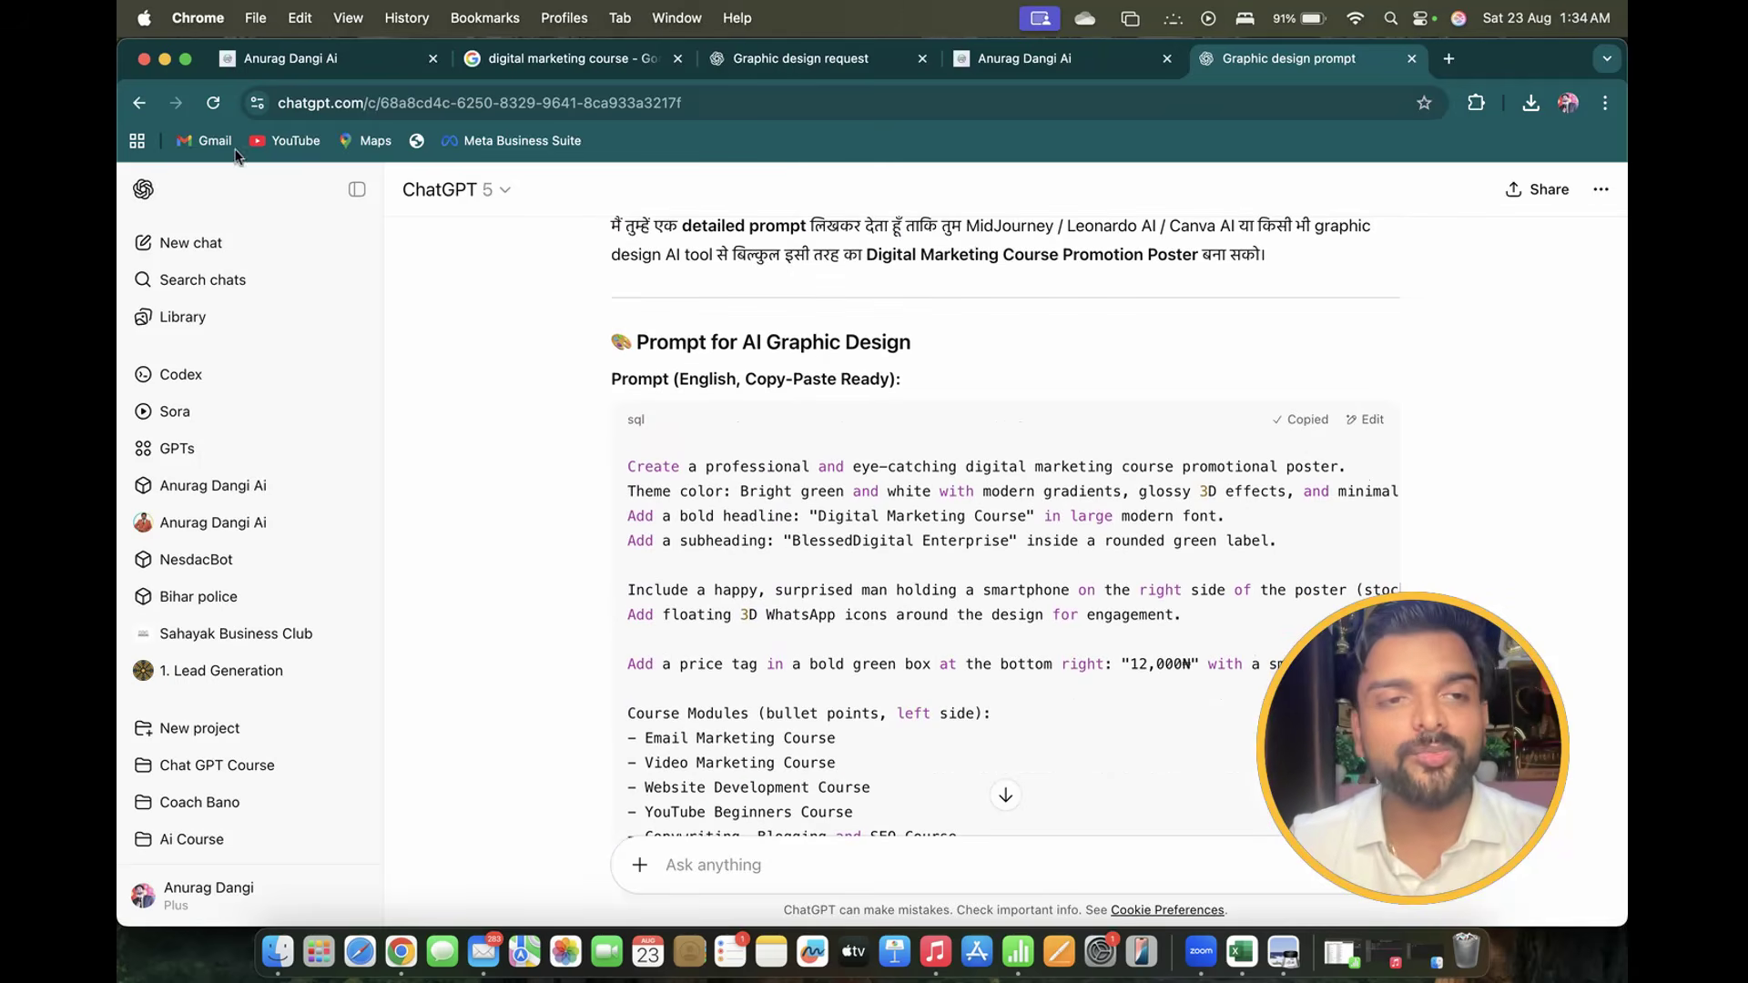
pyautogui.click(202, 241)
# Paste the poster prompt and change 'digital marketing' in its opening line to 'Spoken English Course'
pyautogui.press('super+v')
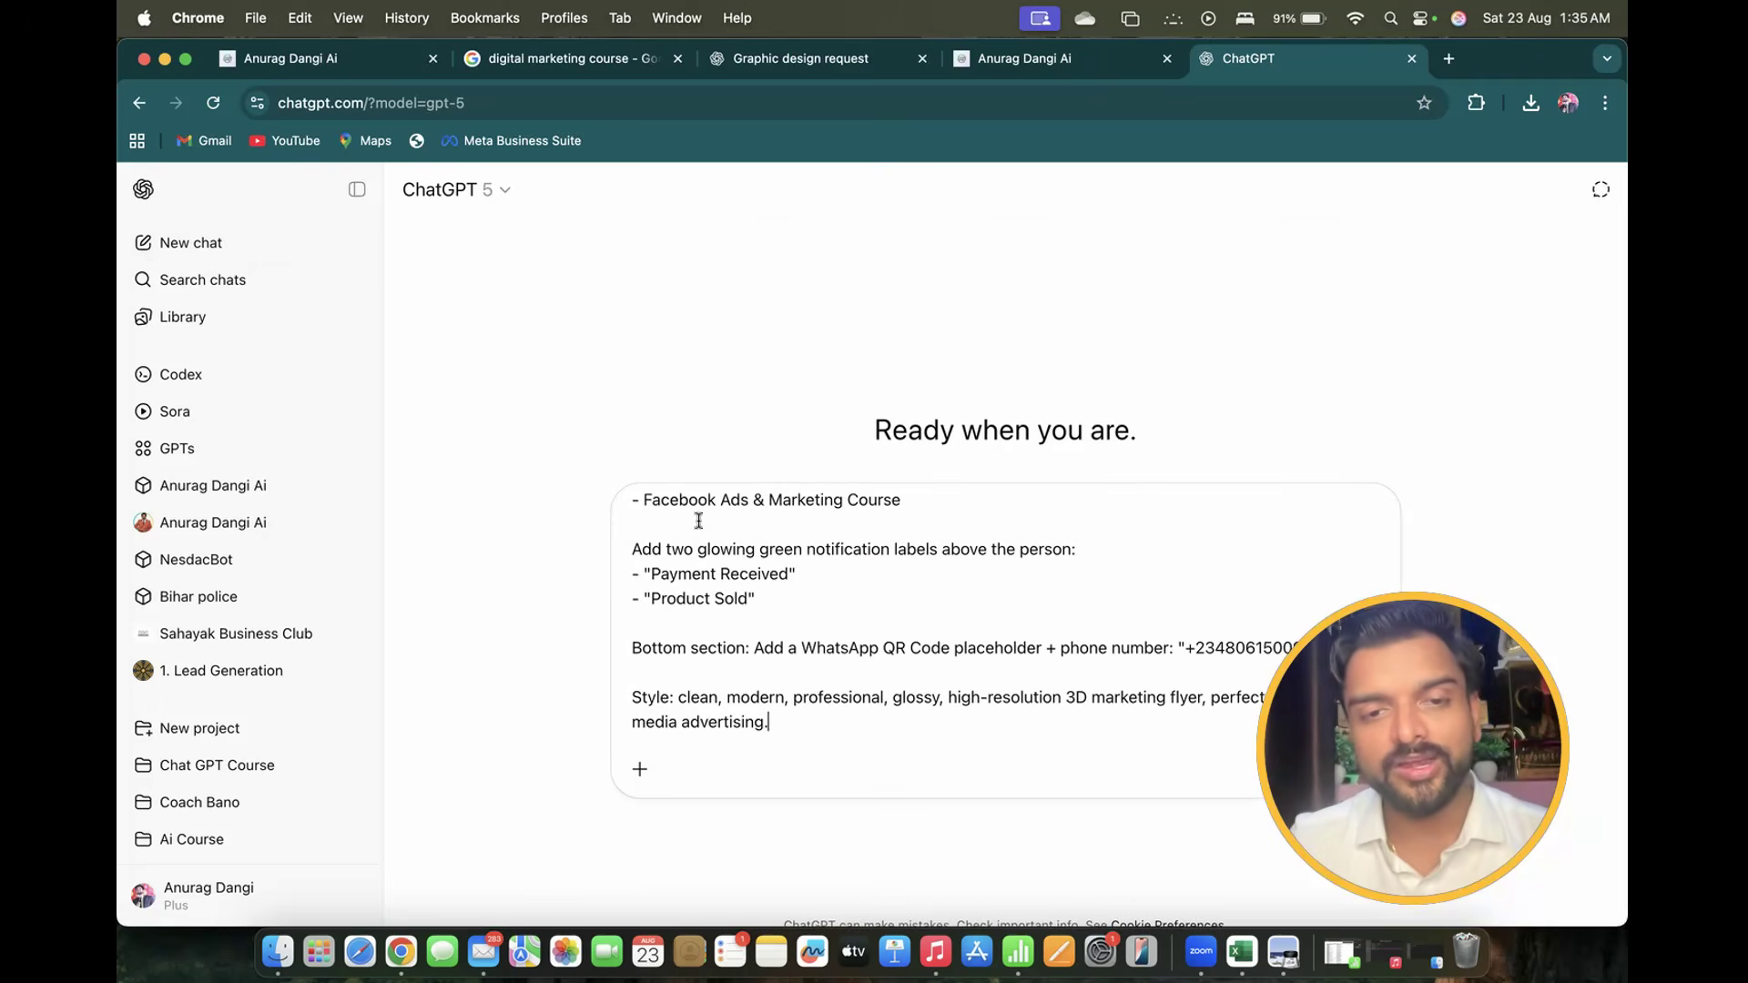
pyautogui.scroll(5, 807, 561)
pyautogui.moveTo(632, 511); pyautogui.dragTo(1275, 515)
pyautogui.click(962, 516)
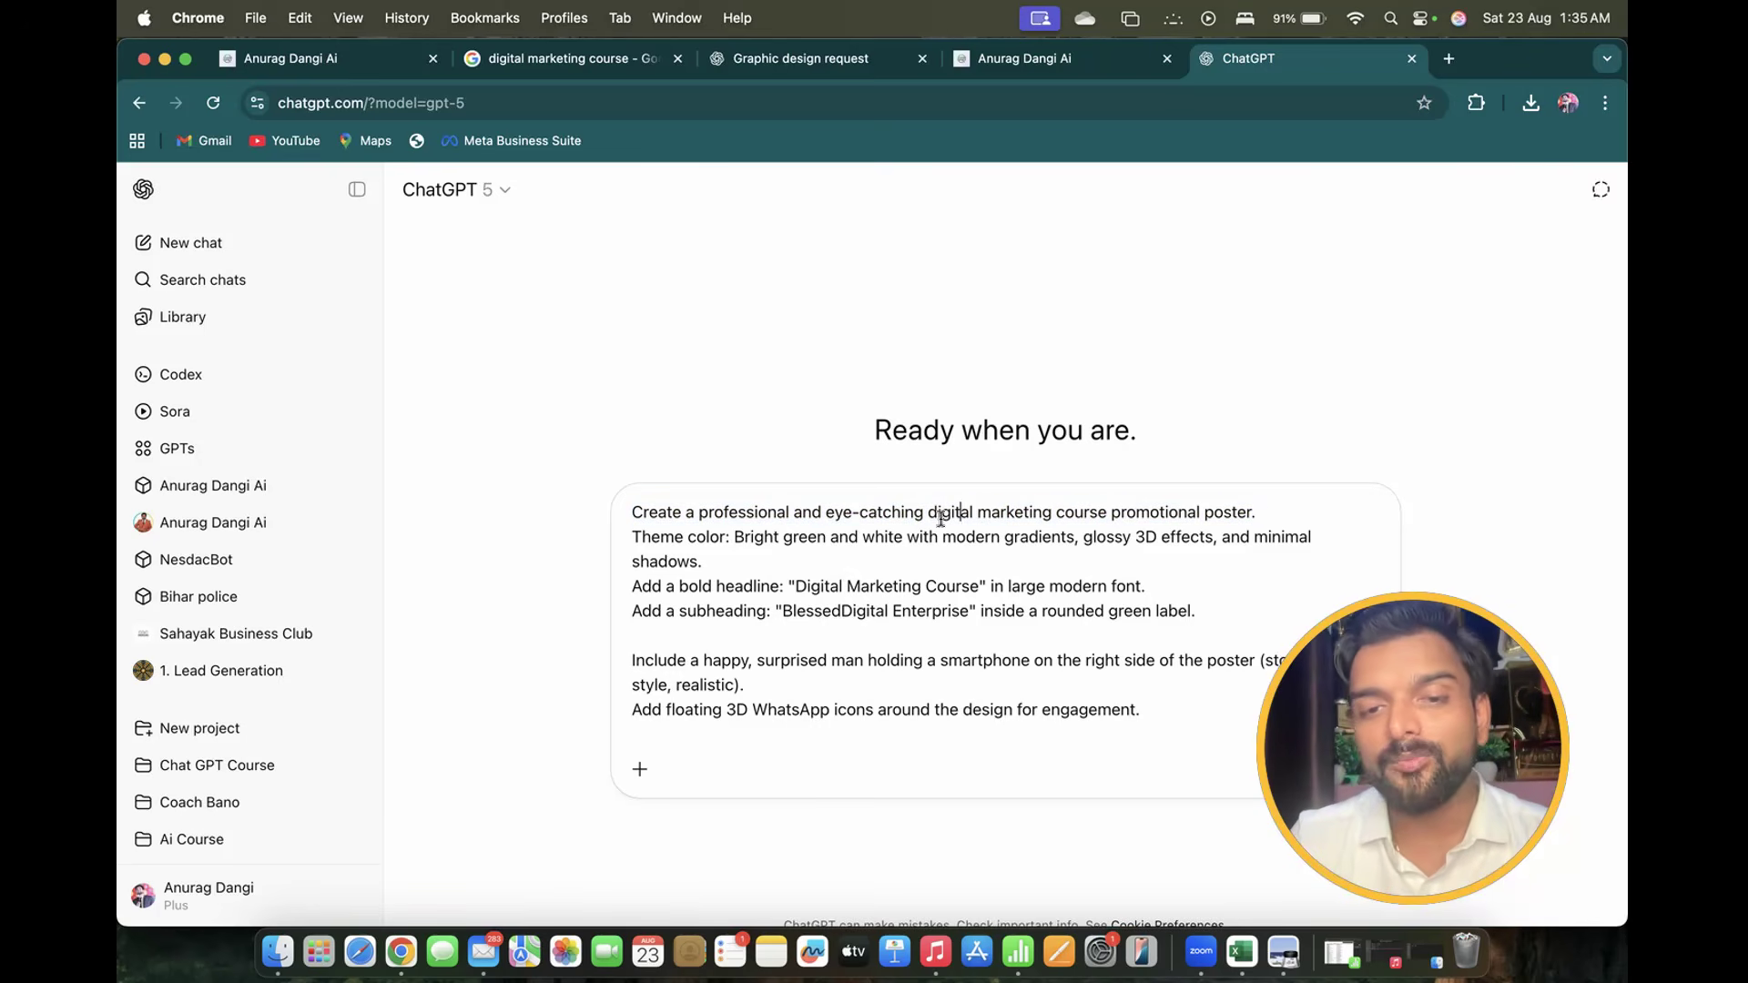
pyautogui.moveTo(929, 511); pyautogui.dragTo(1051, 507)
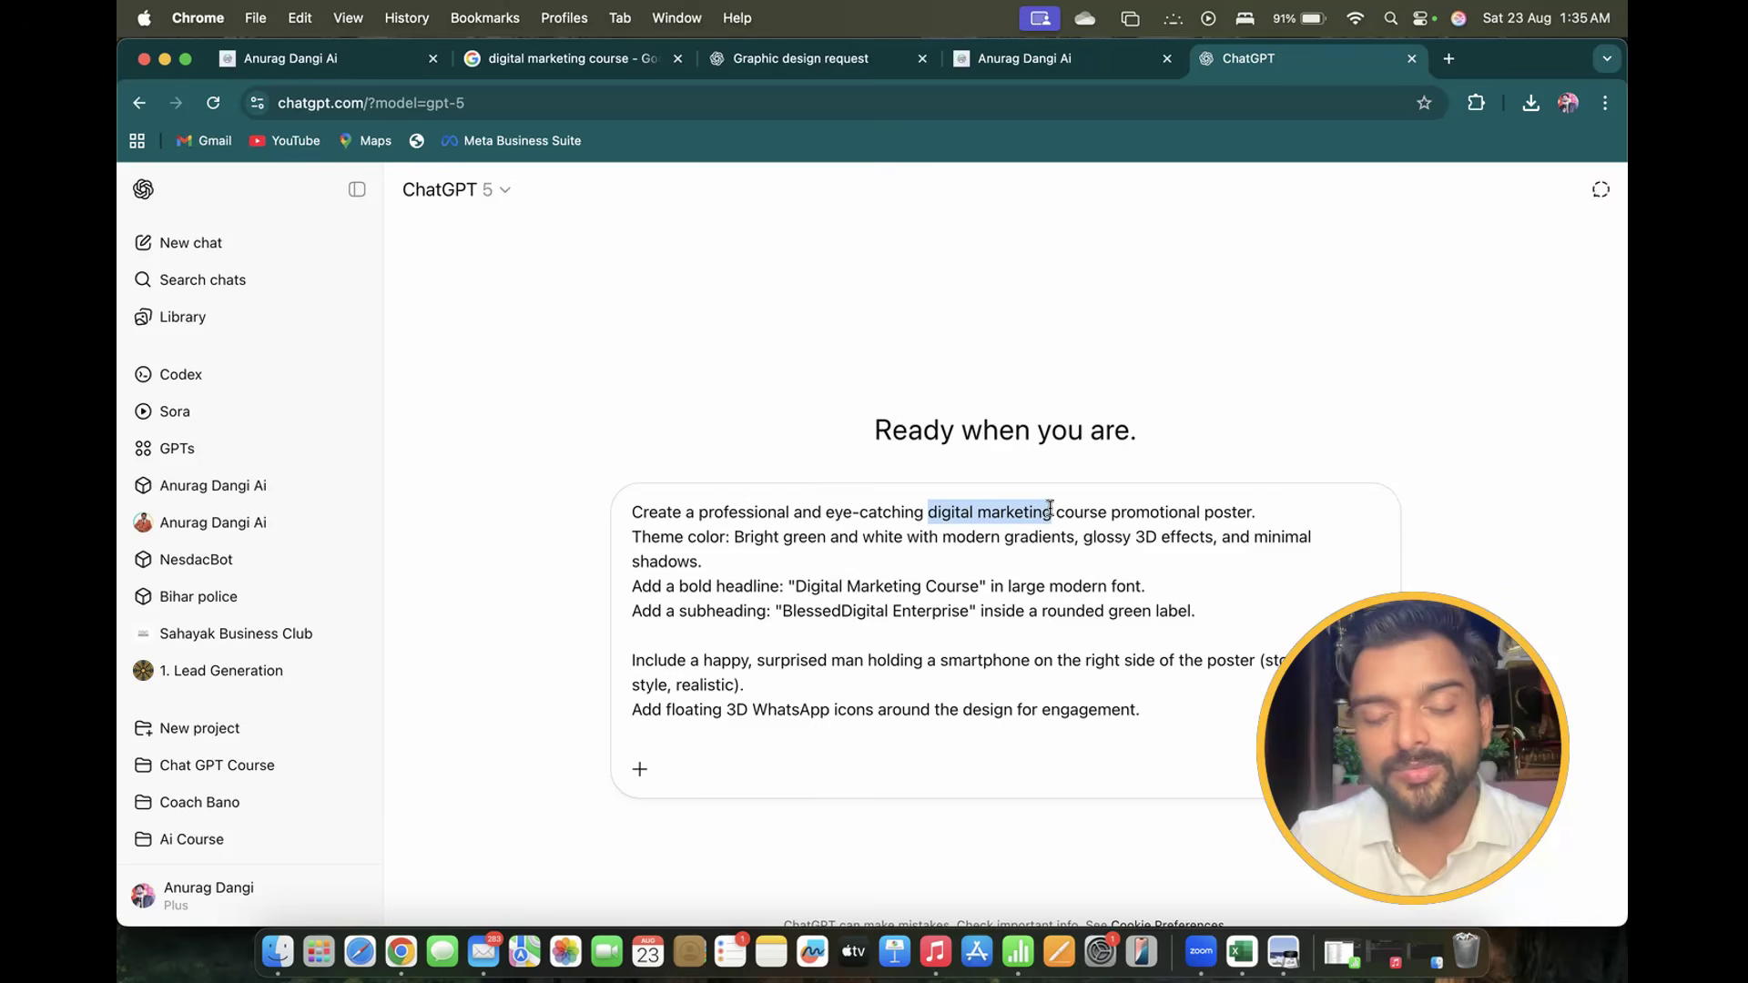
pyautogui.write('Spoken E')
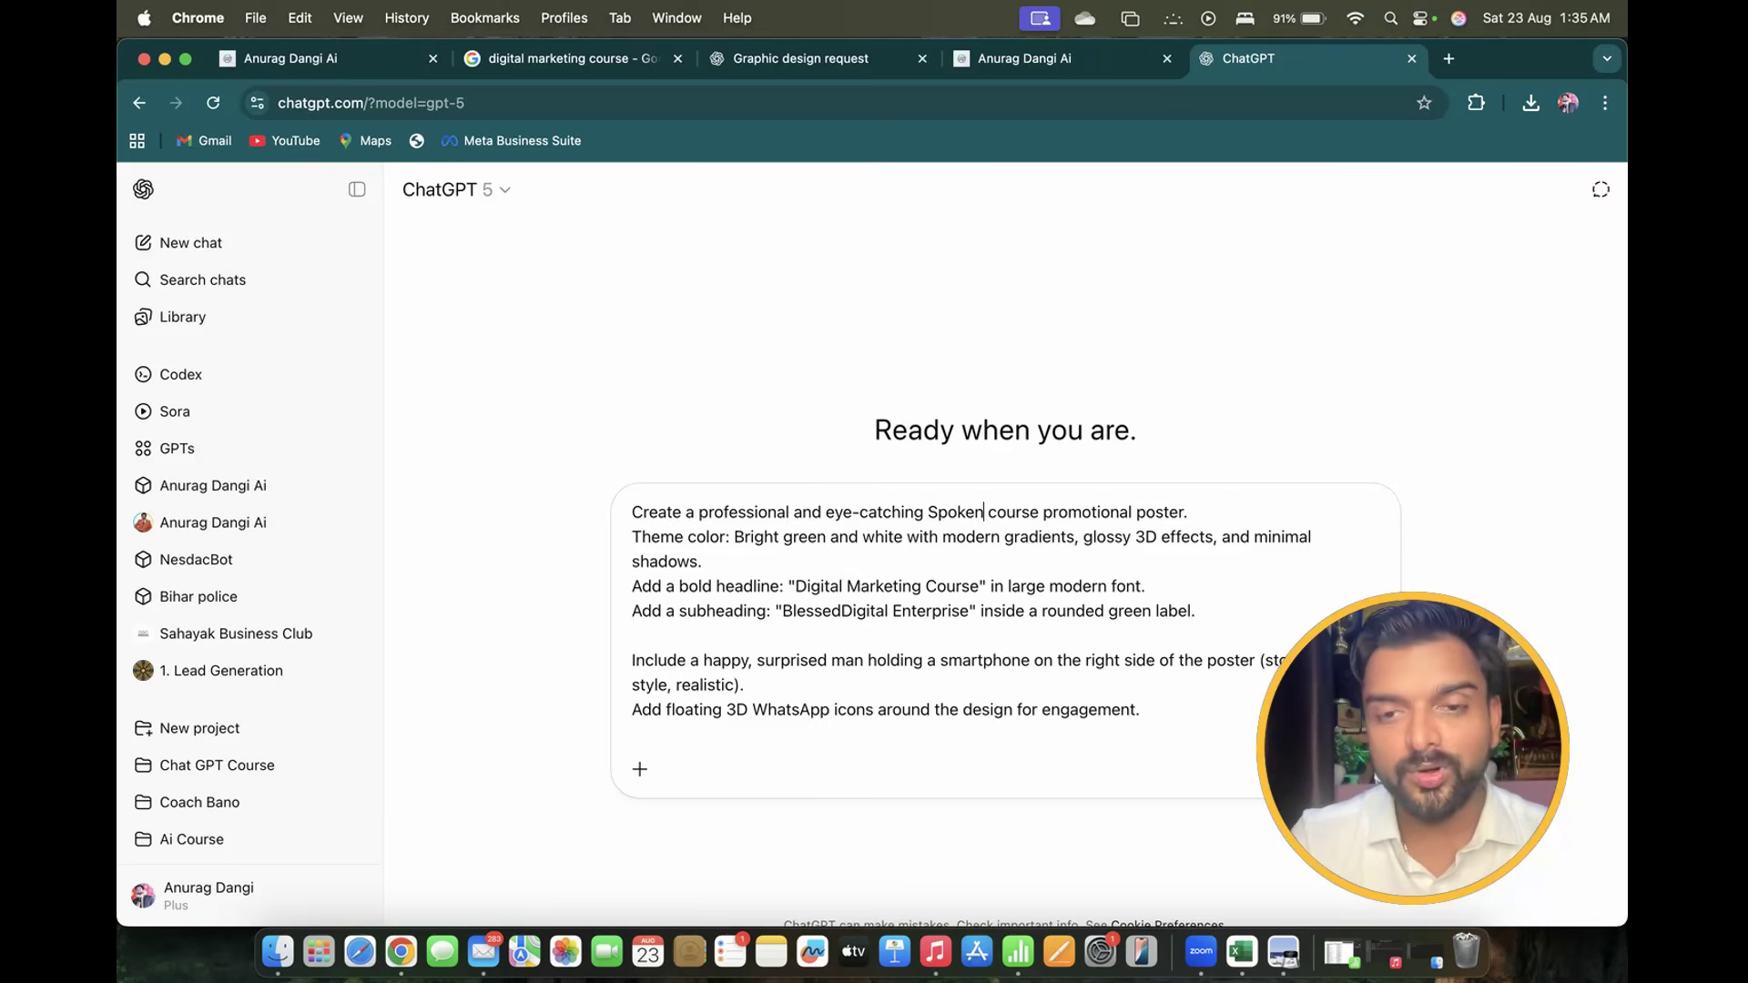
pyautogui.write('nglish')
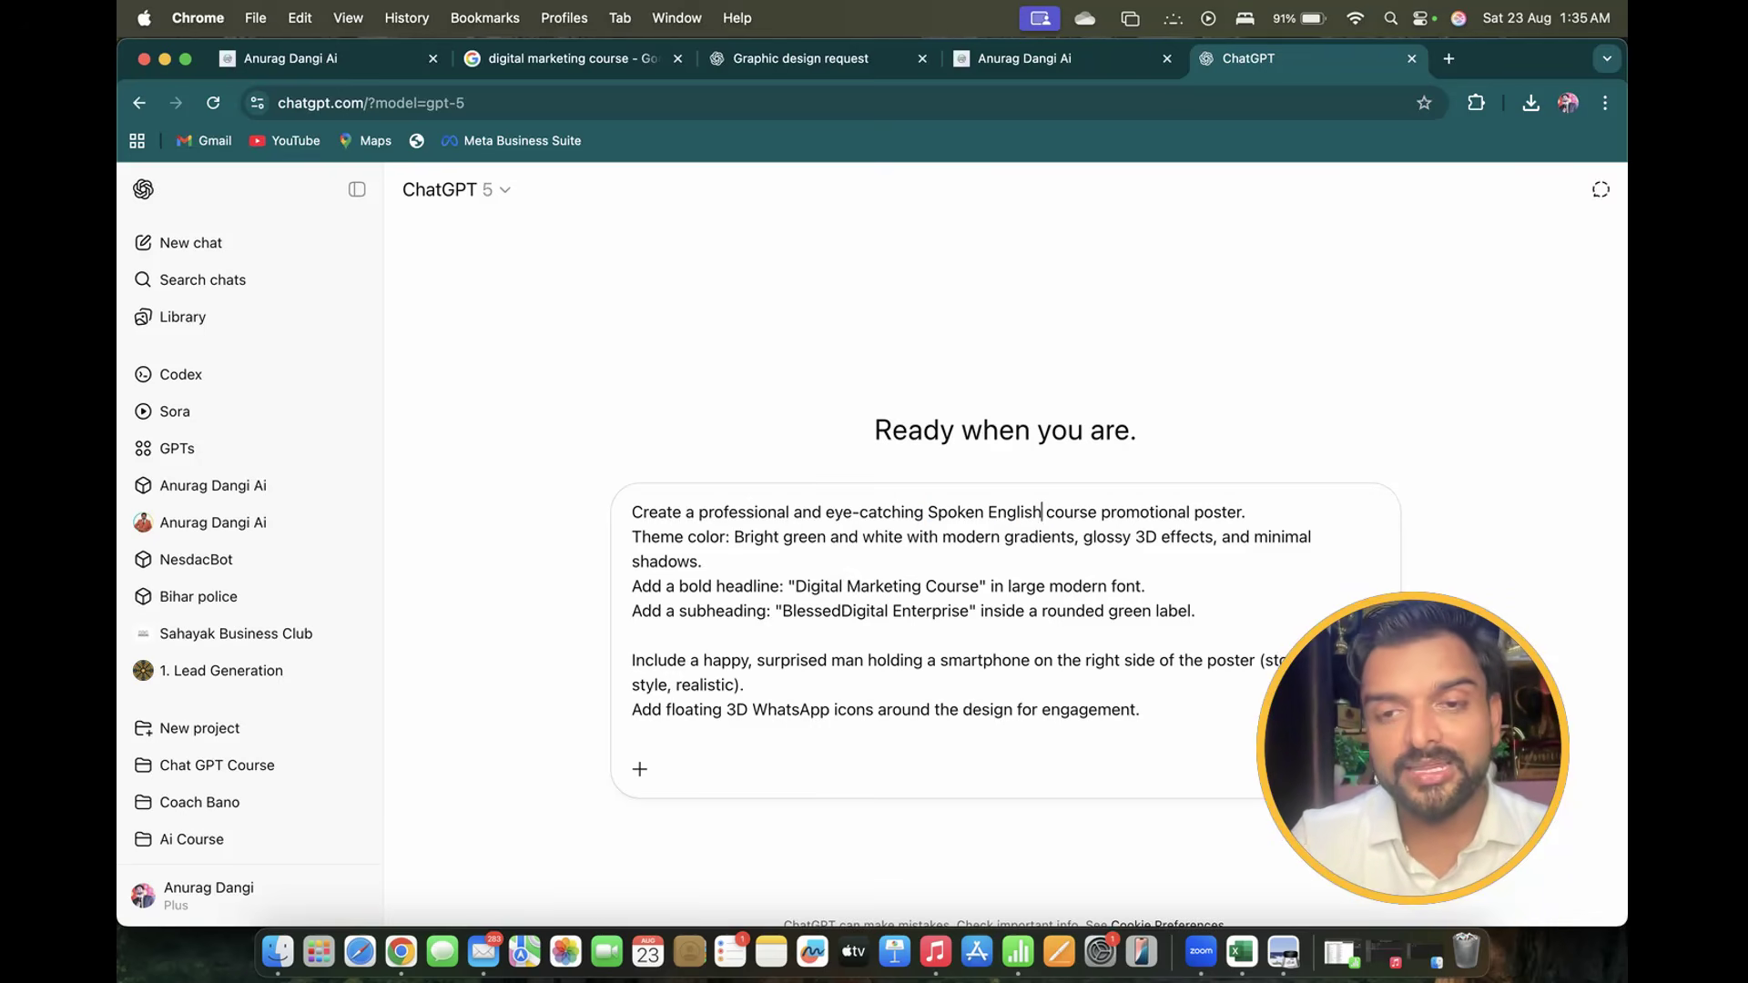
pyautogui.press('BackSpace')
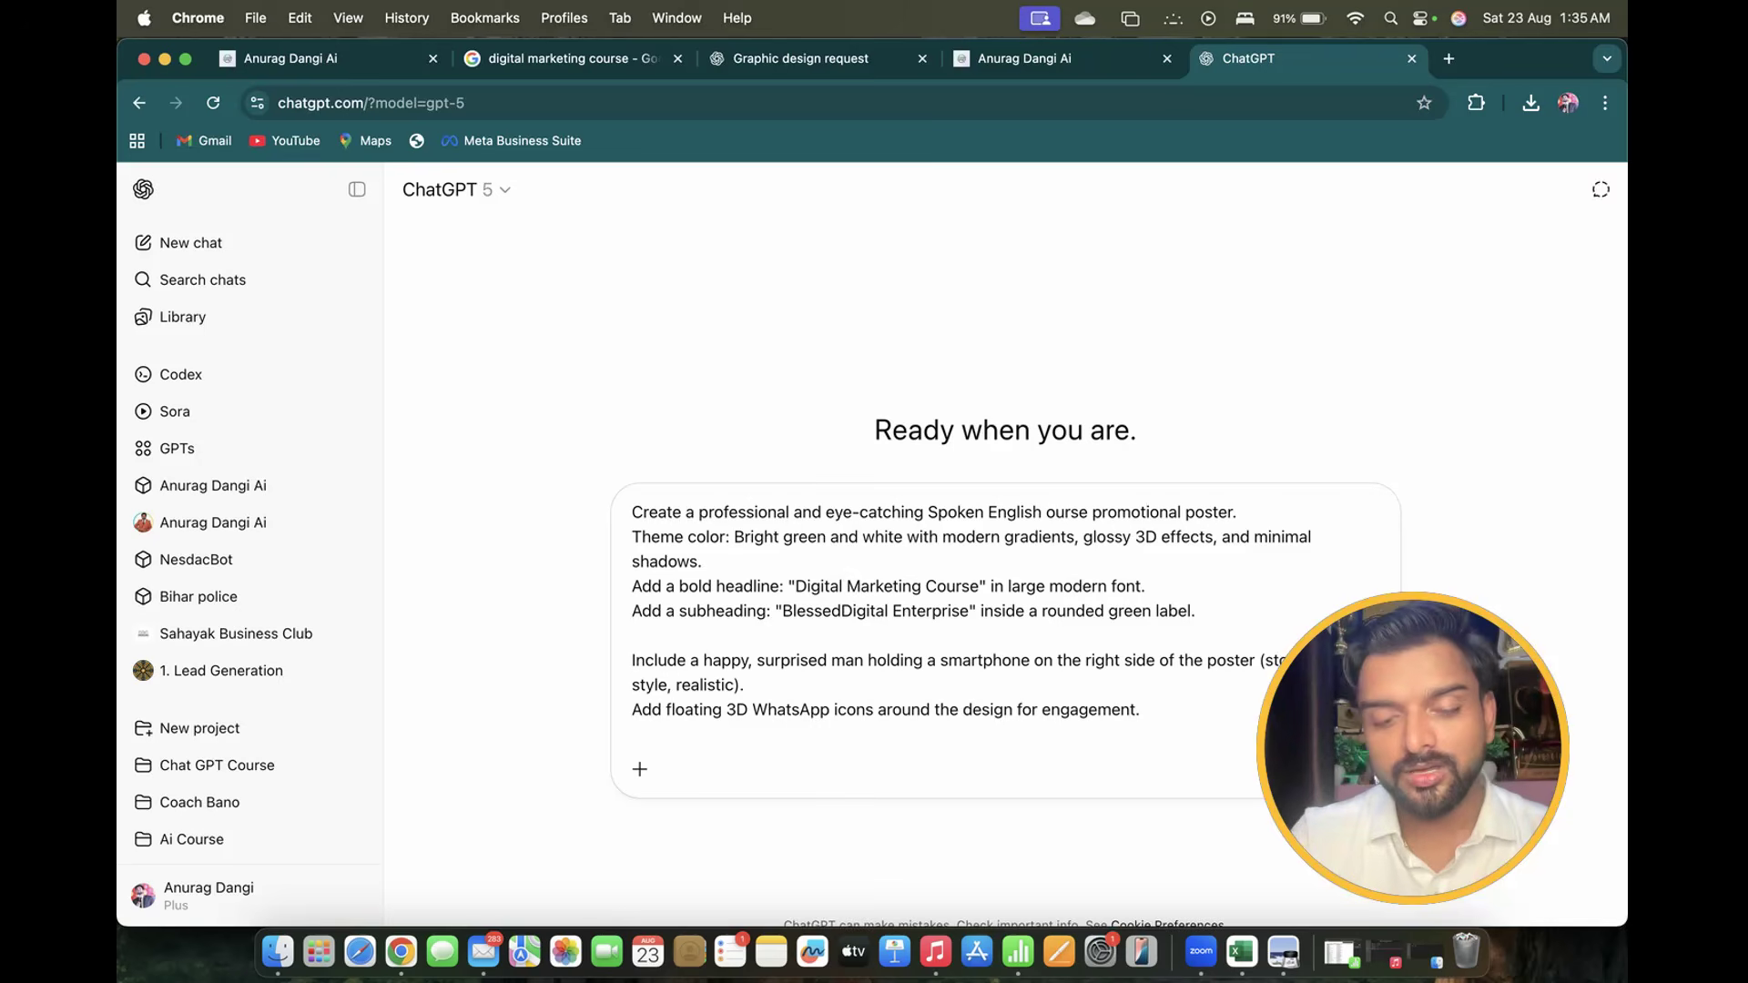
pyautogui.write('C')
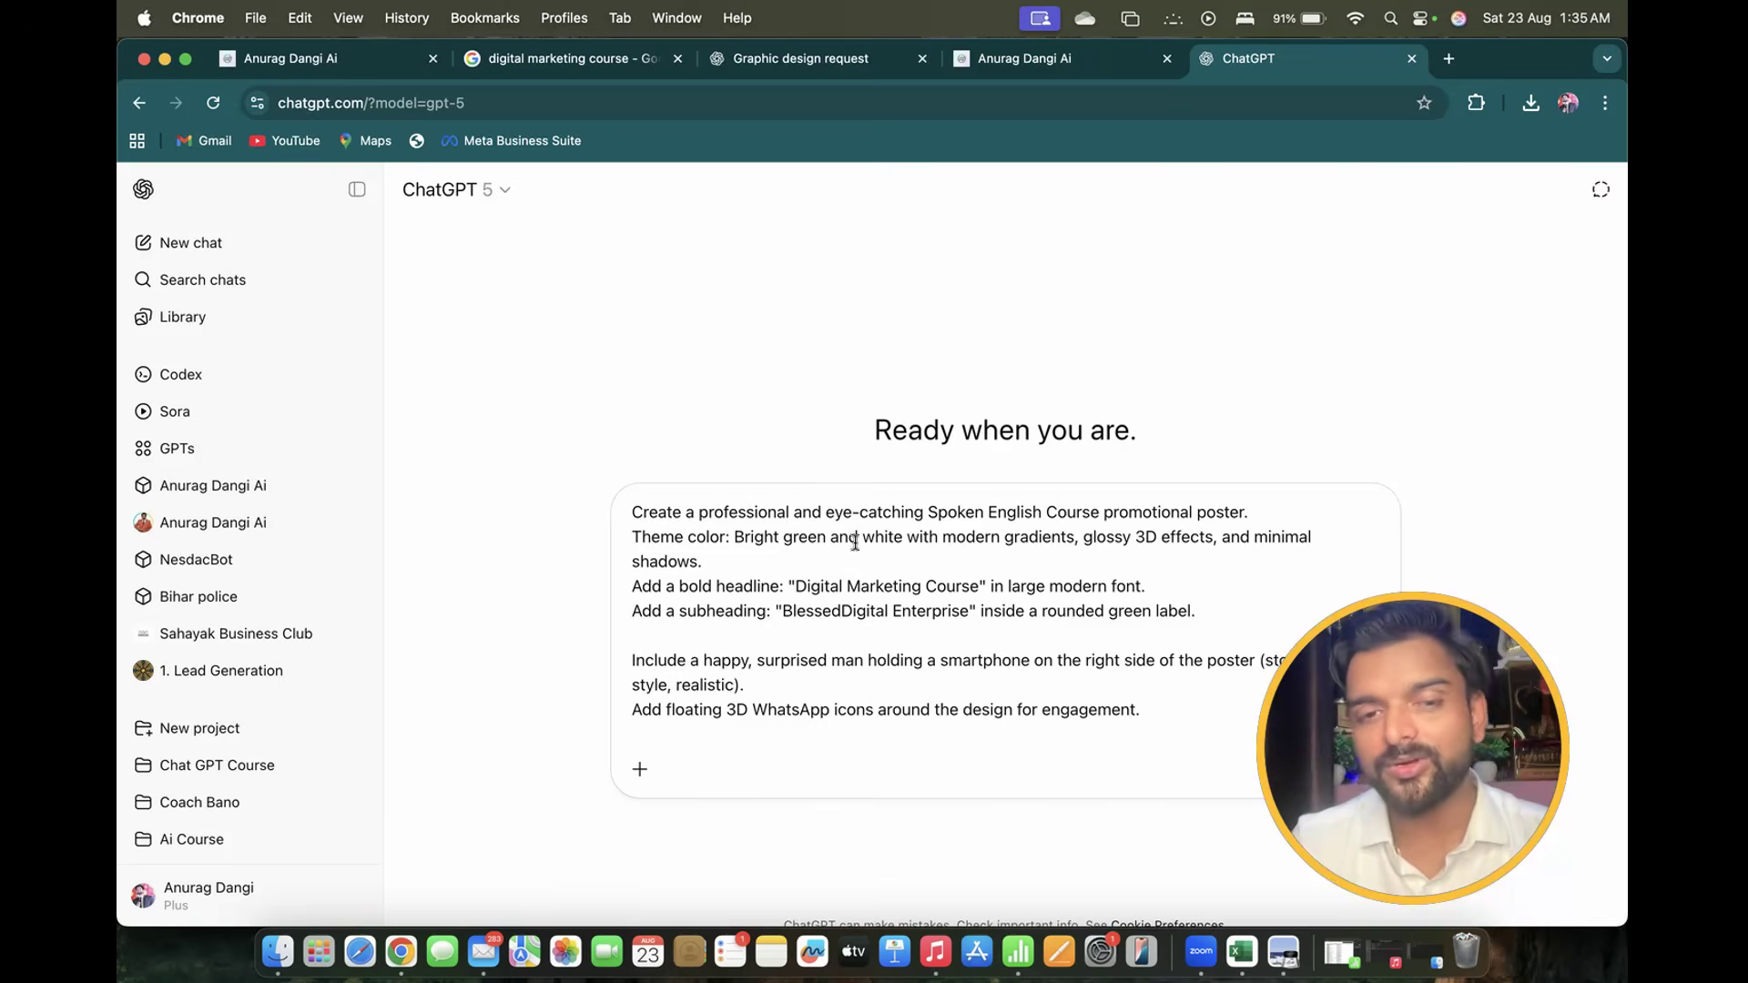
# Change the headline 'Digital Marketing Course' to 'Spoken English Course'
pyautogui.press('super+v')
pyautogui.scroll(-1, 855, 542)
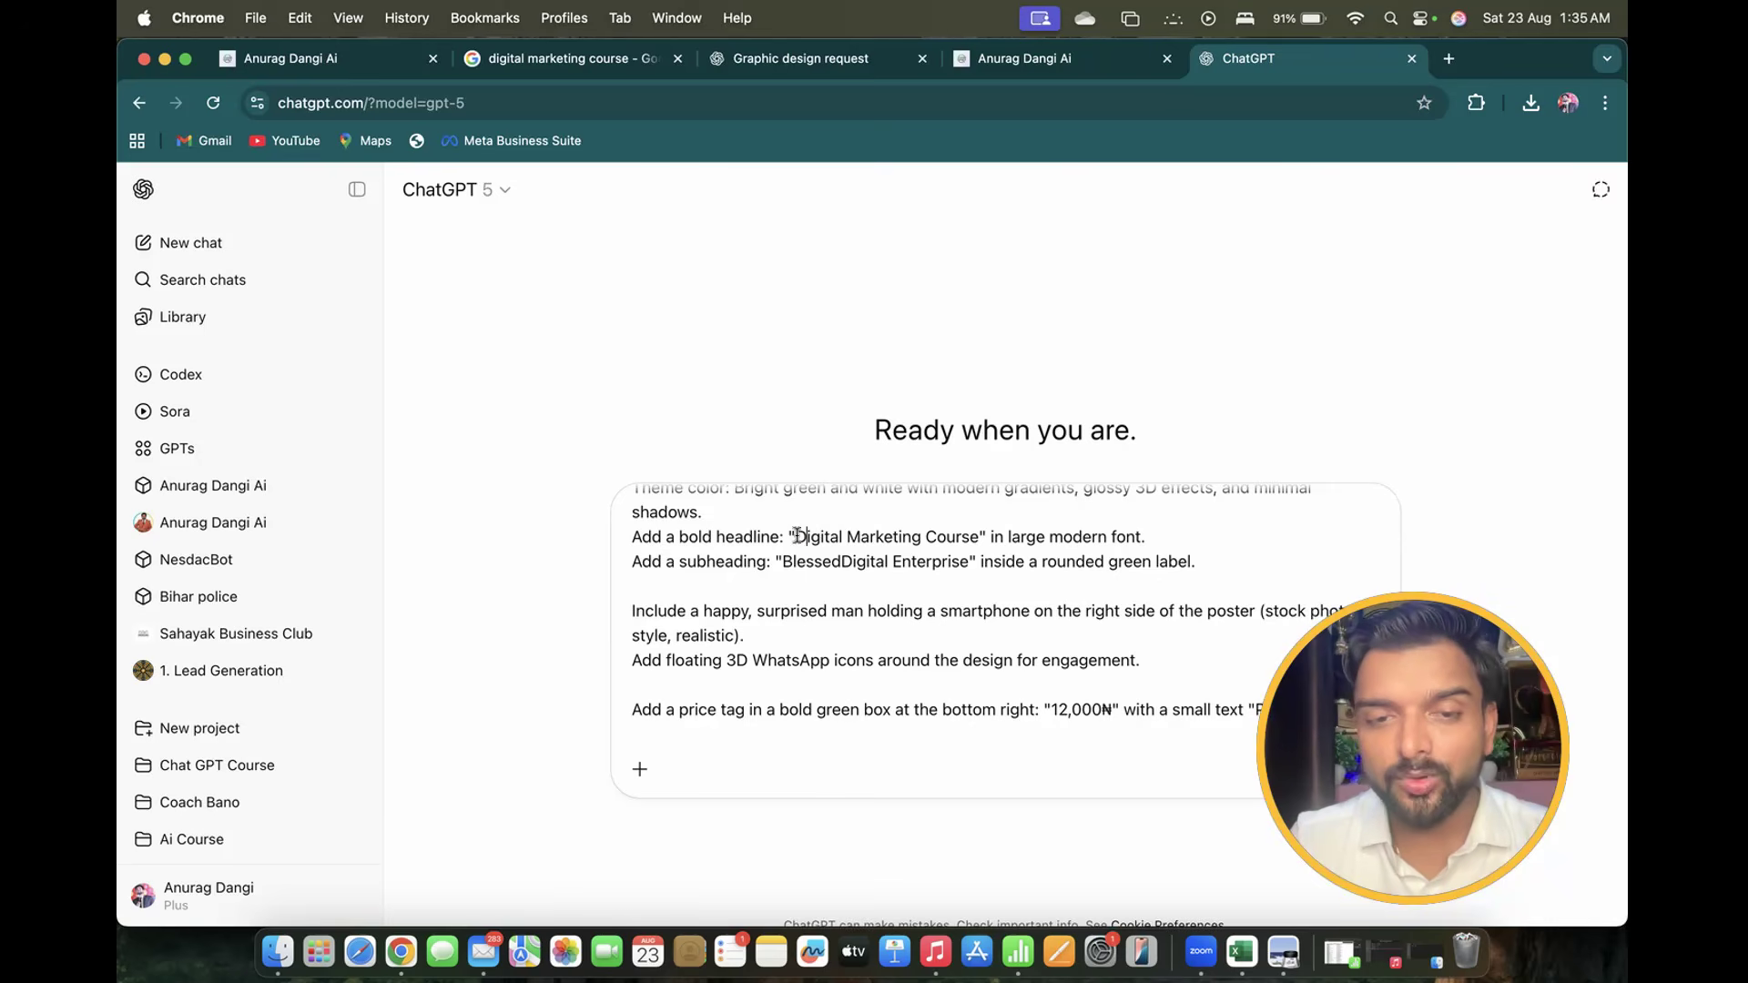
pyautogui.moveTo(796, 536); pyautogui.dragTo(967, 536)
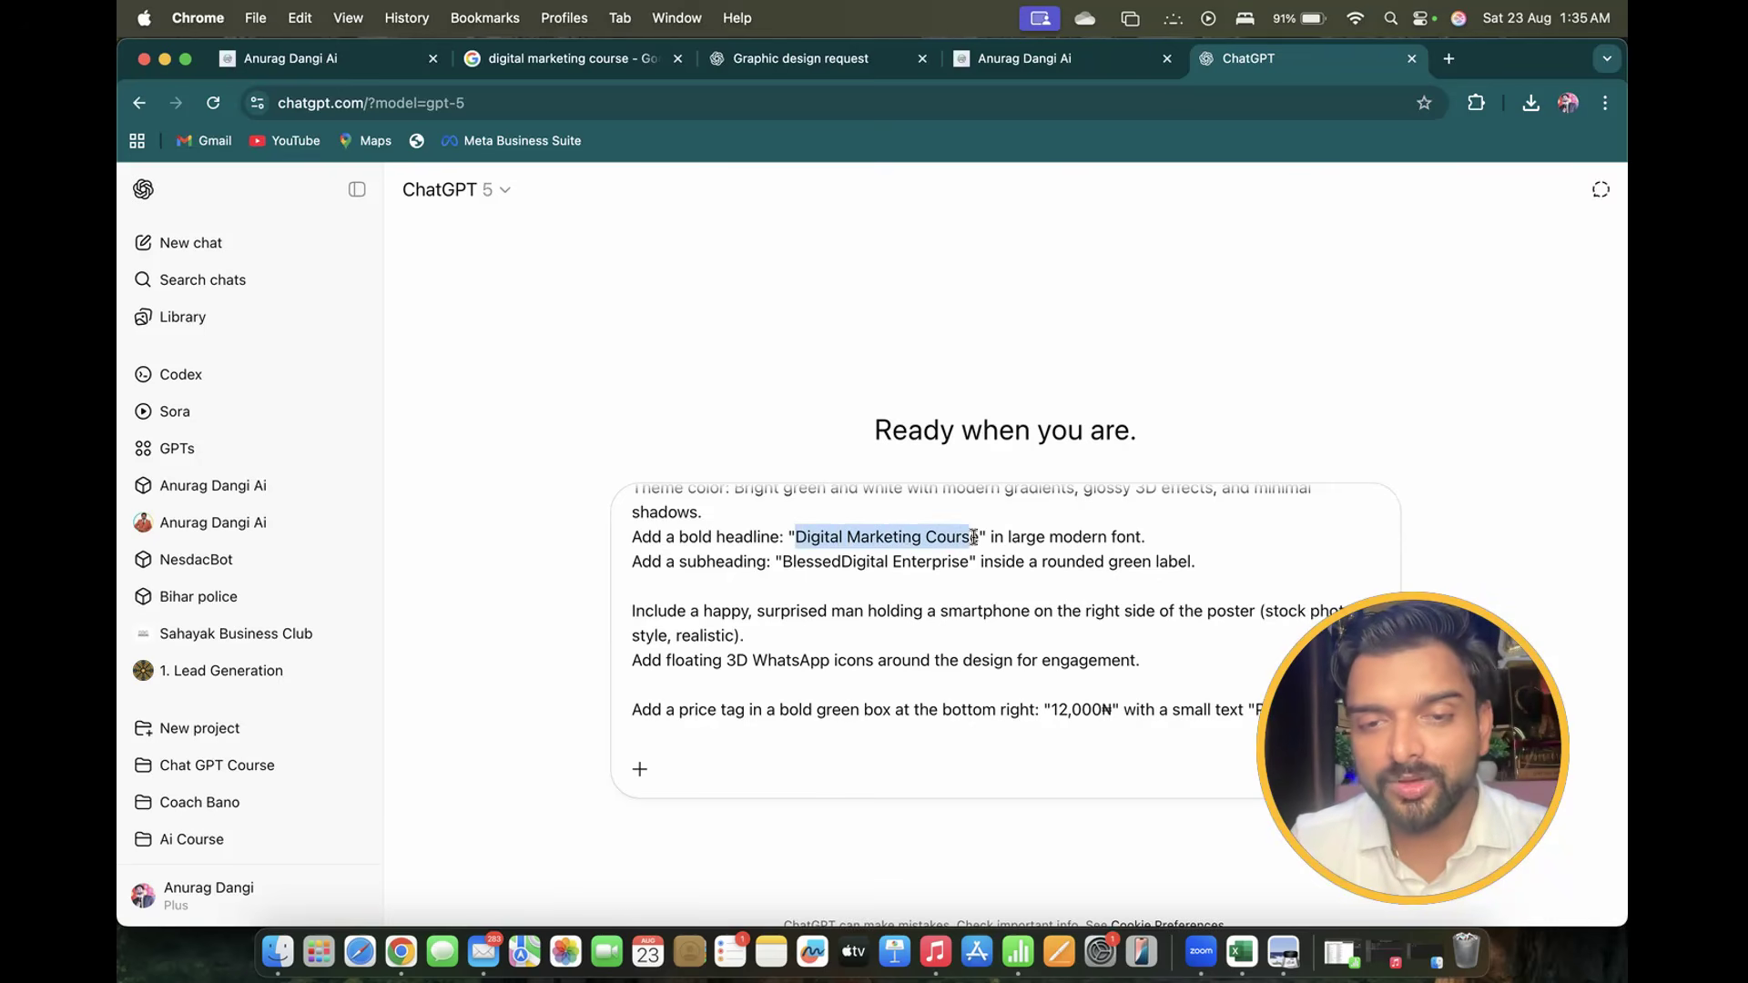
pyautogui.write('Spoken E')
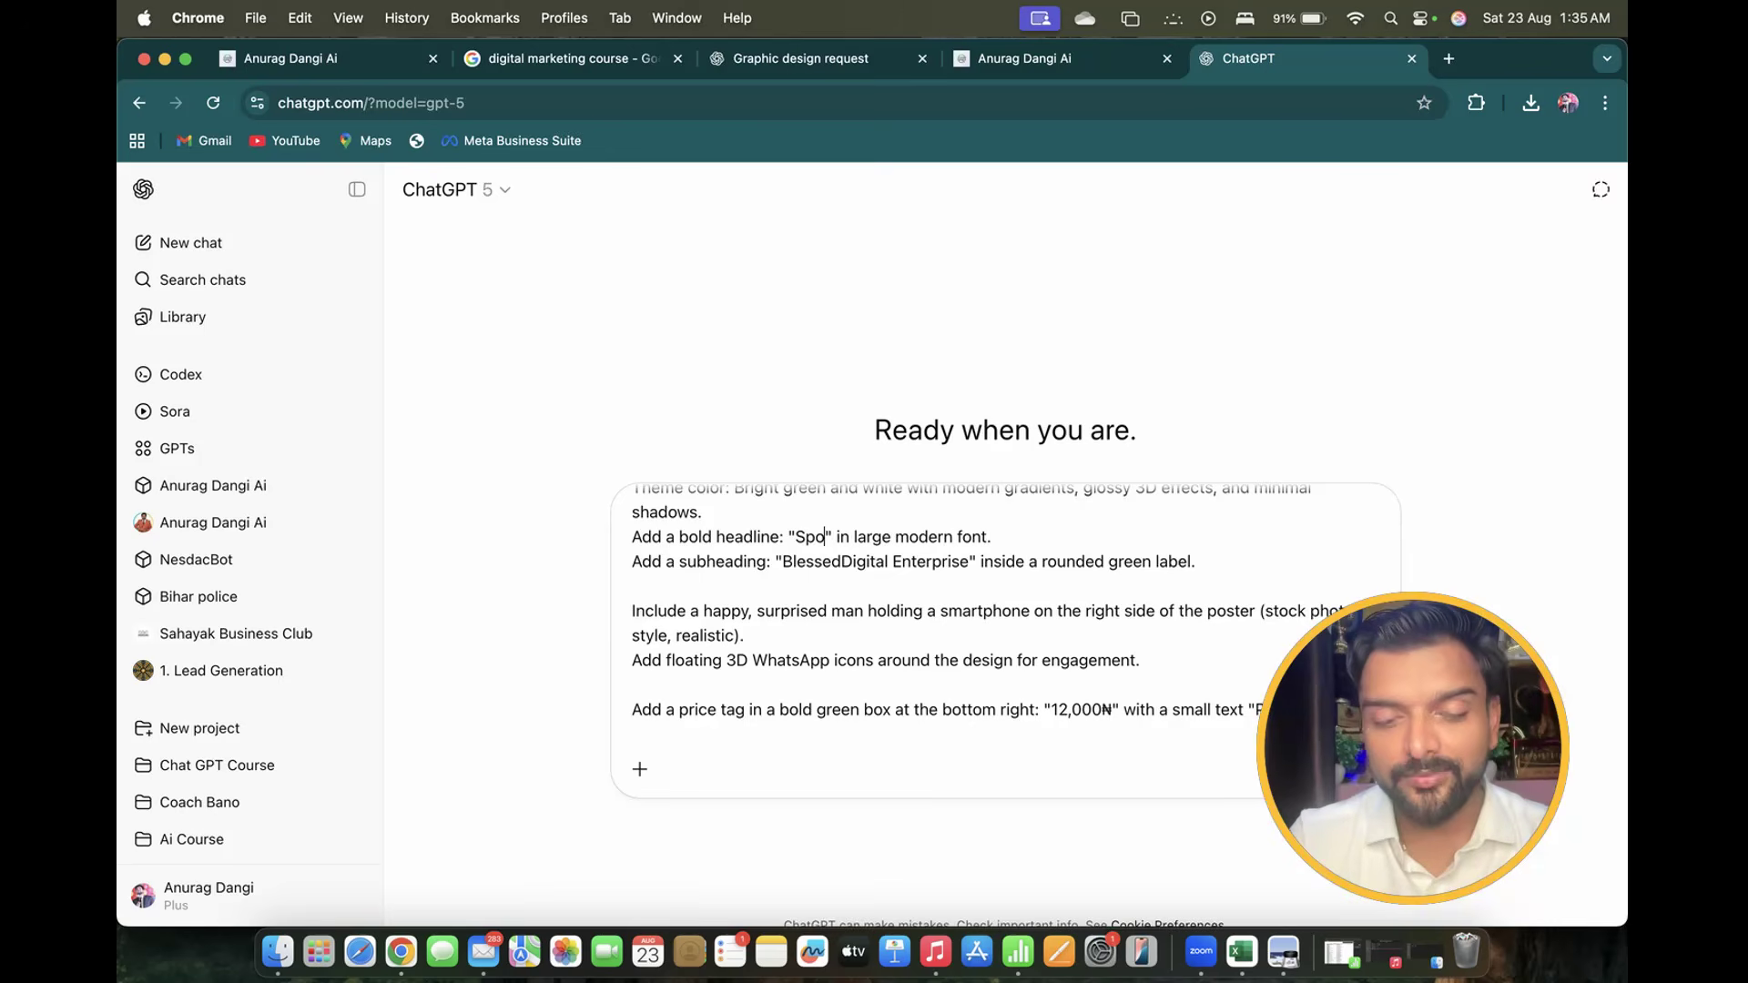
pyautogui.write('nglish C')
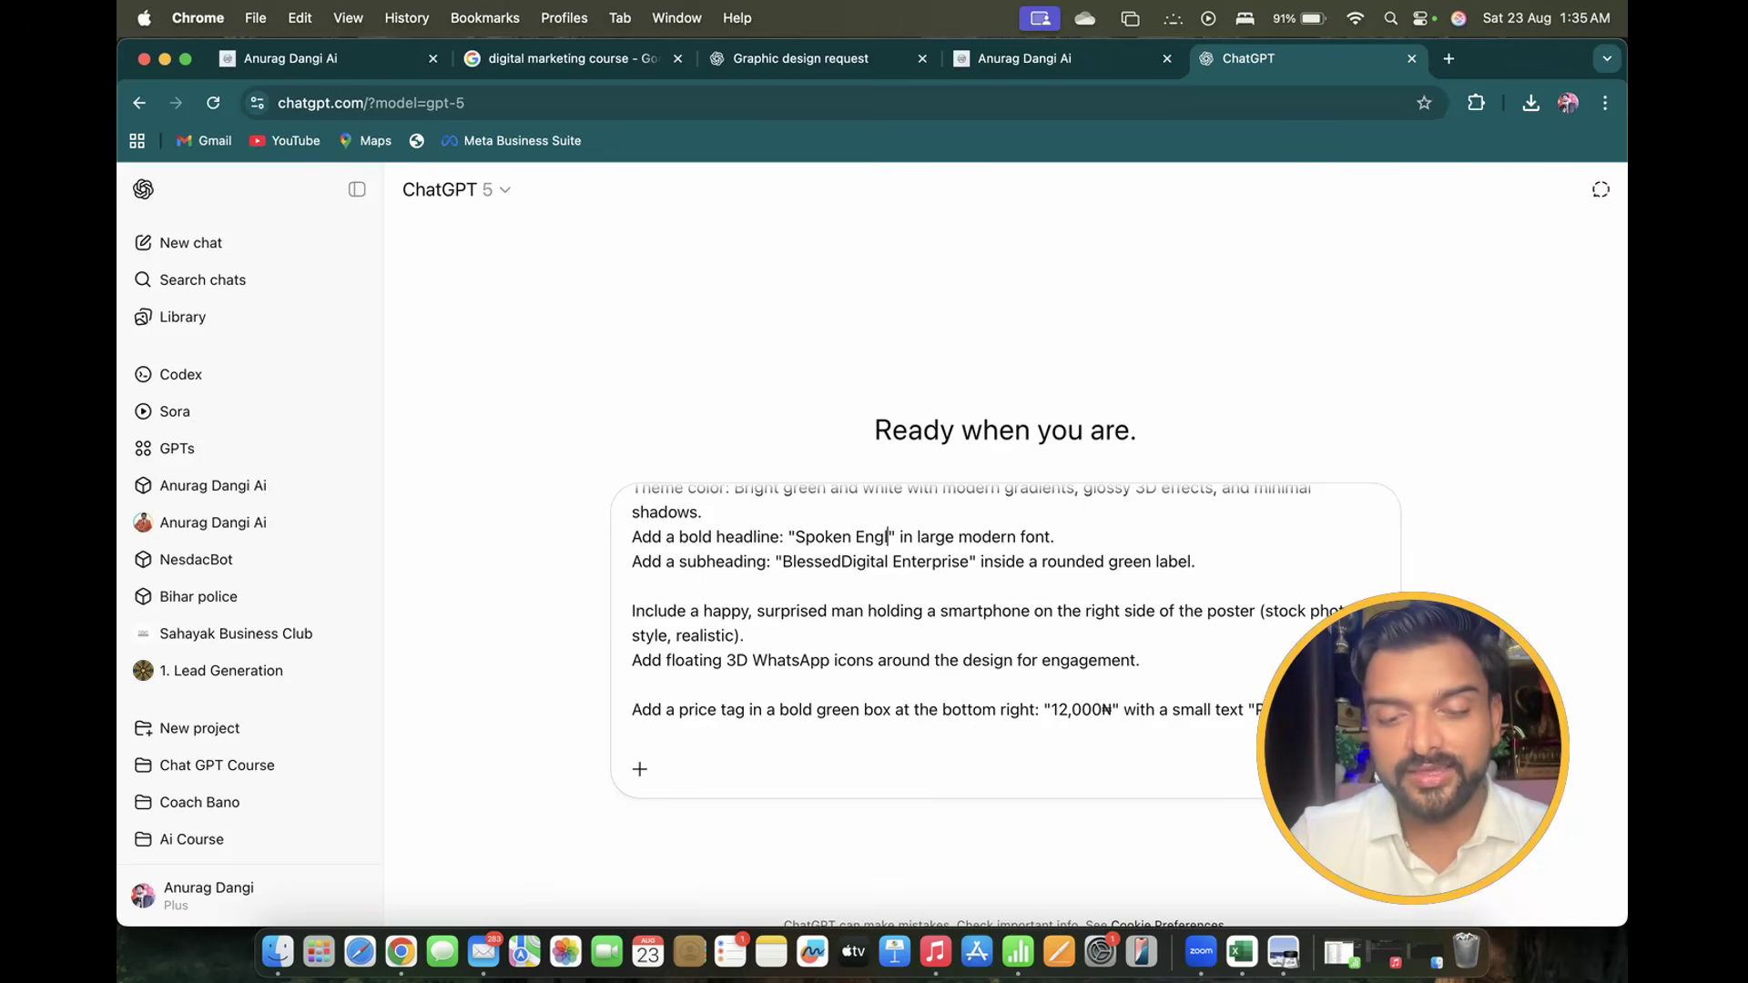
pyautogui.write('ourse')
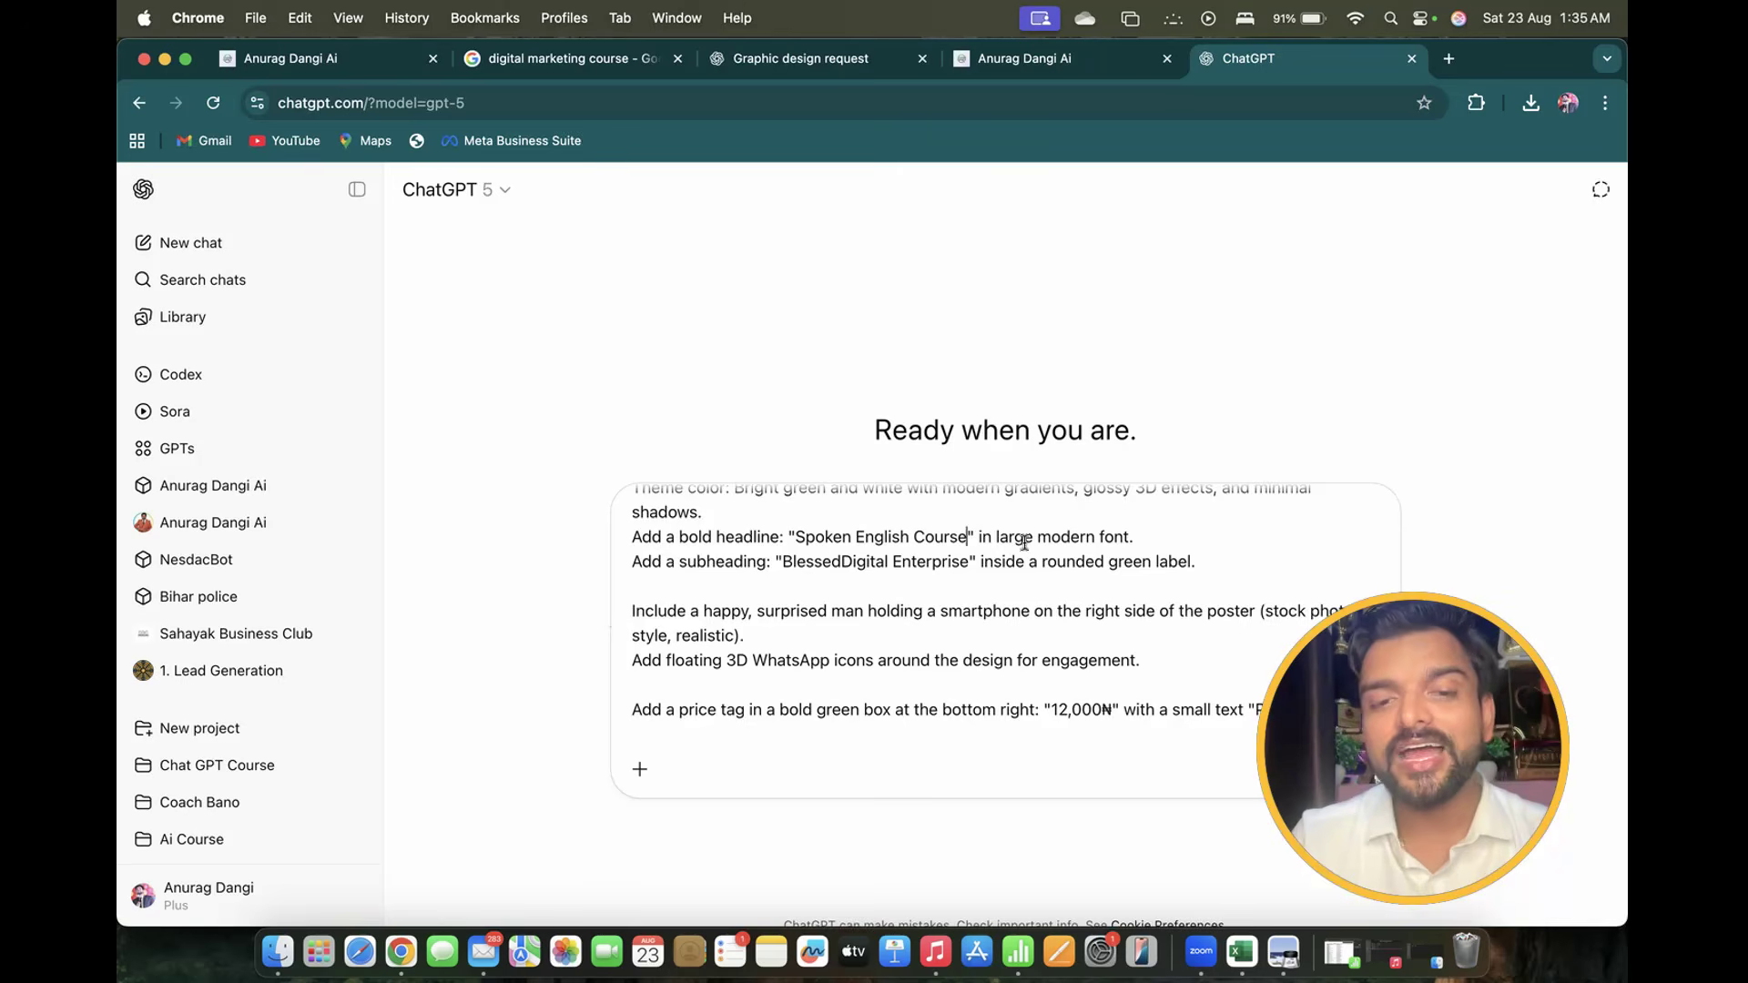
# Replace the 'BlessedDigital Enterprise' subheading with 'Spoken English By' and the presenter's name
pyautogui.scroll(1, 964, 546)
pyautogui.moveTo(734, 517); pyautogui.dragTo(748, 534)
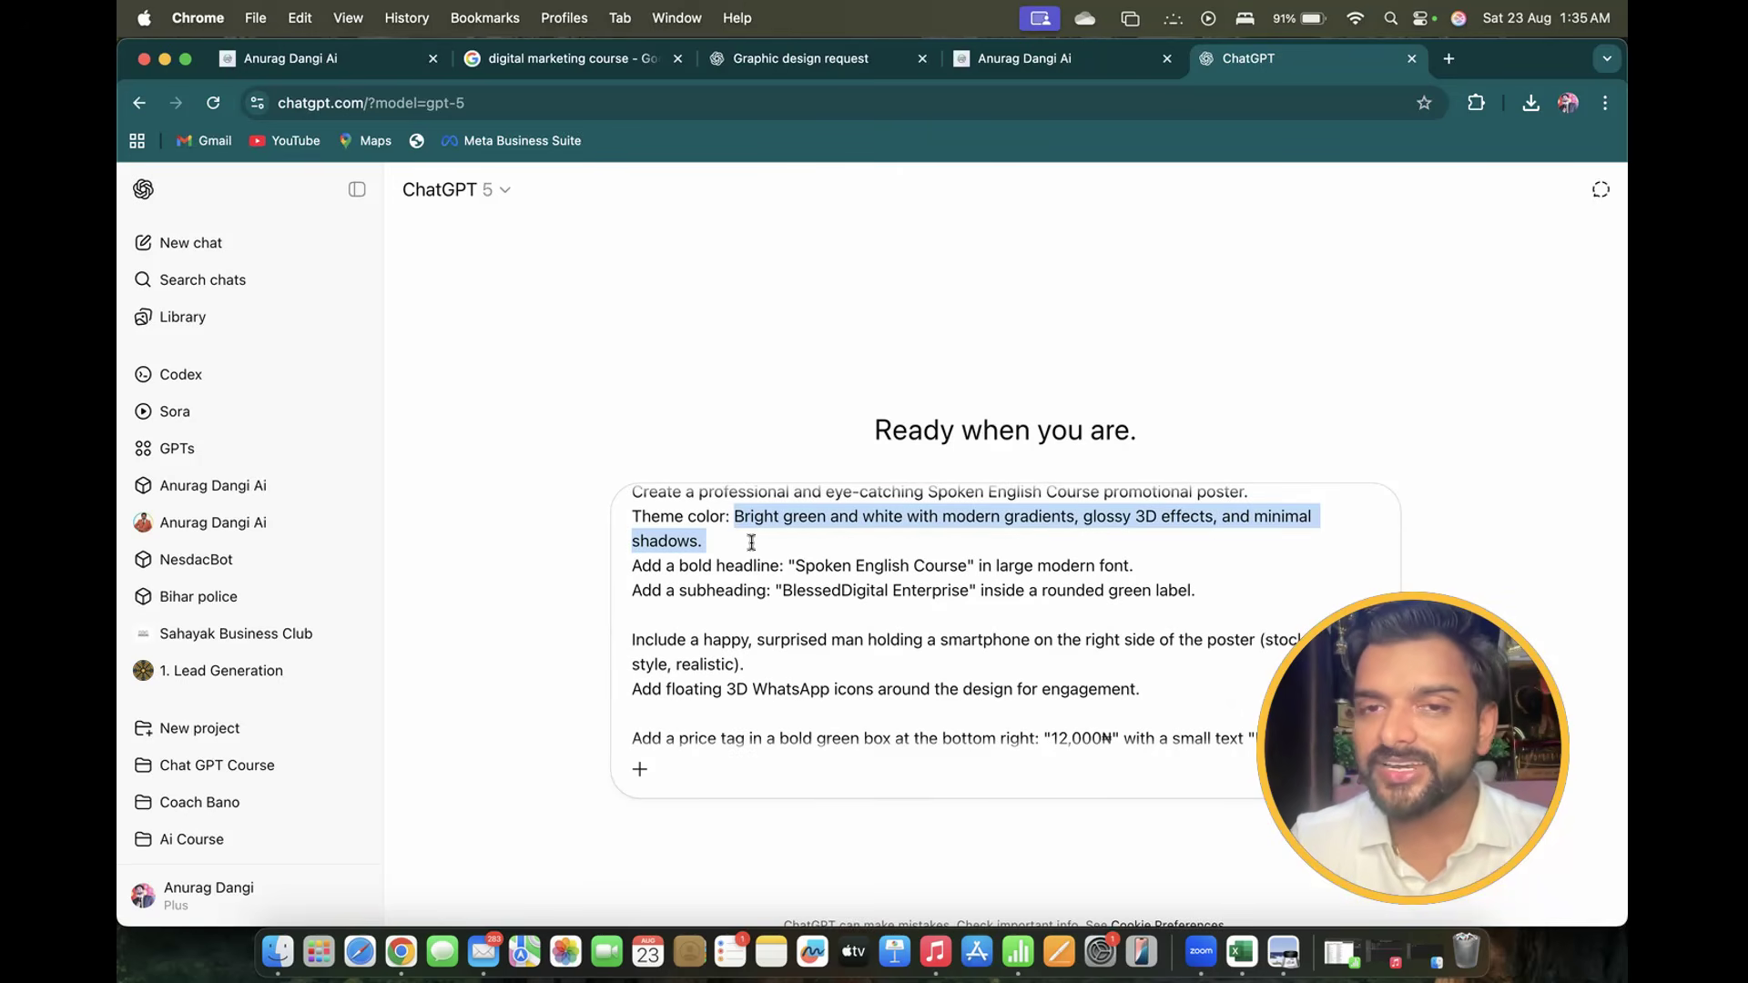
pyautogui.click(788, 566)
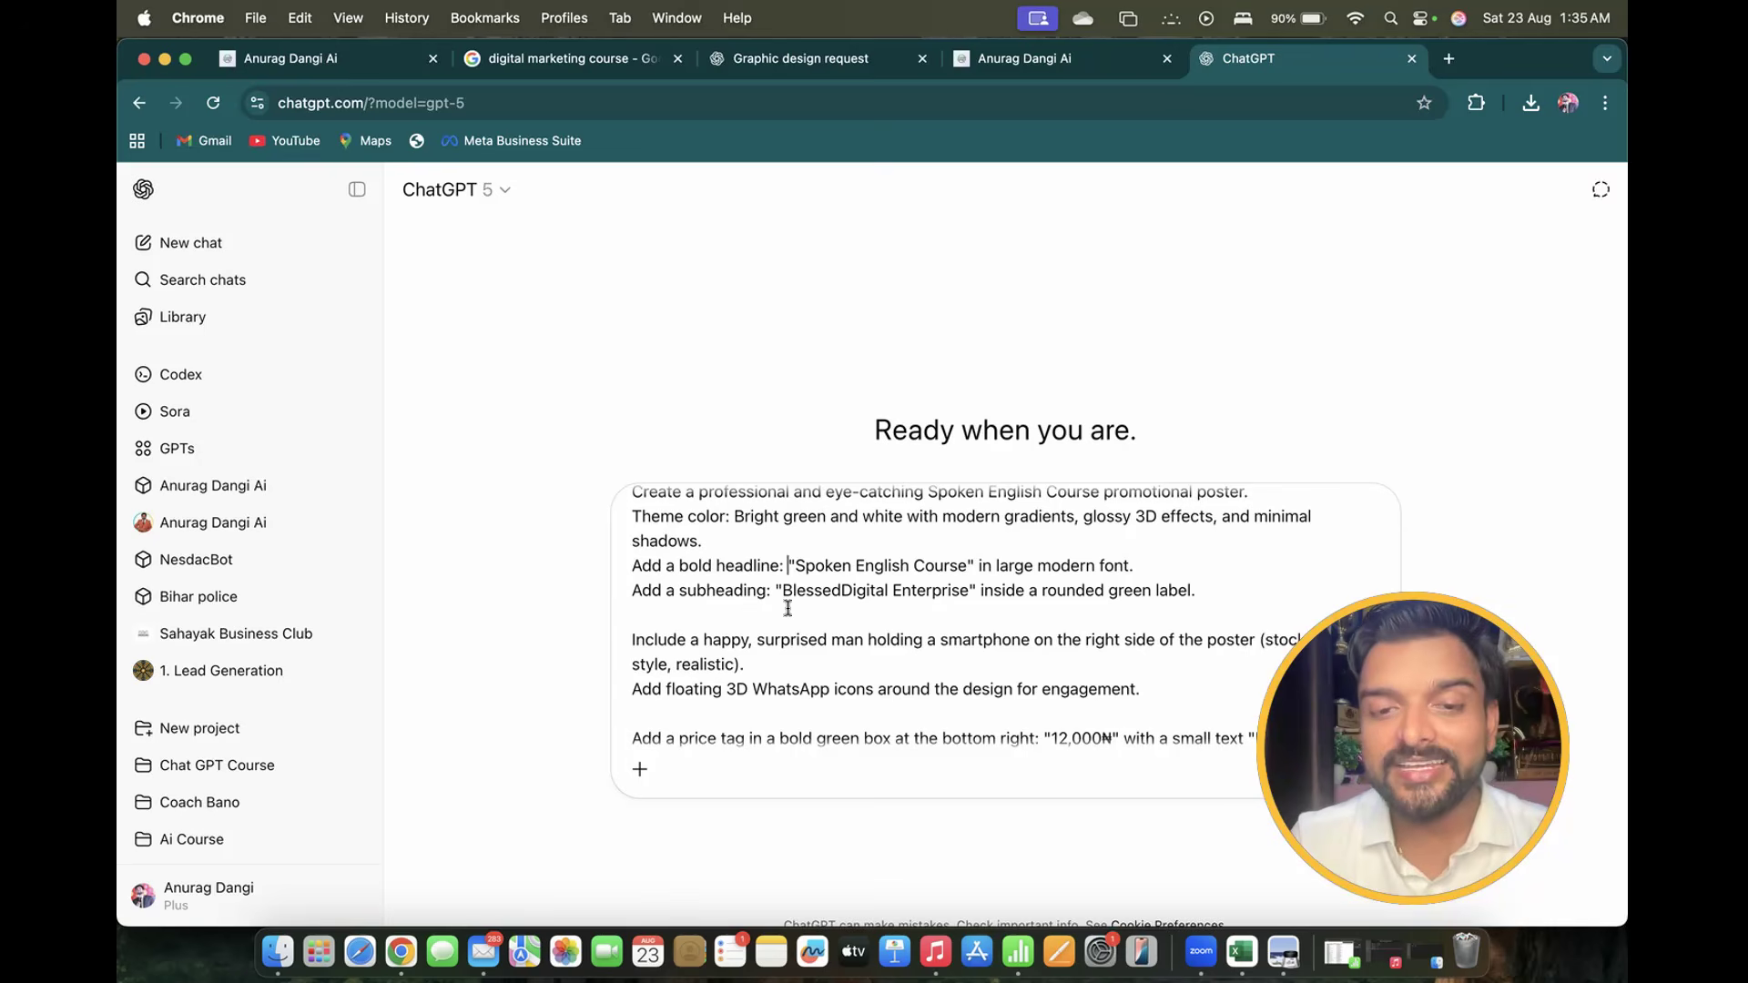
pyautogui.moveTo(787, 592); pyautogui.dragTo(967, 587)
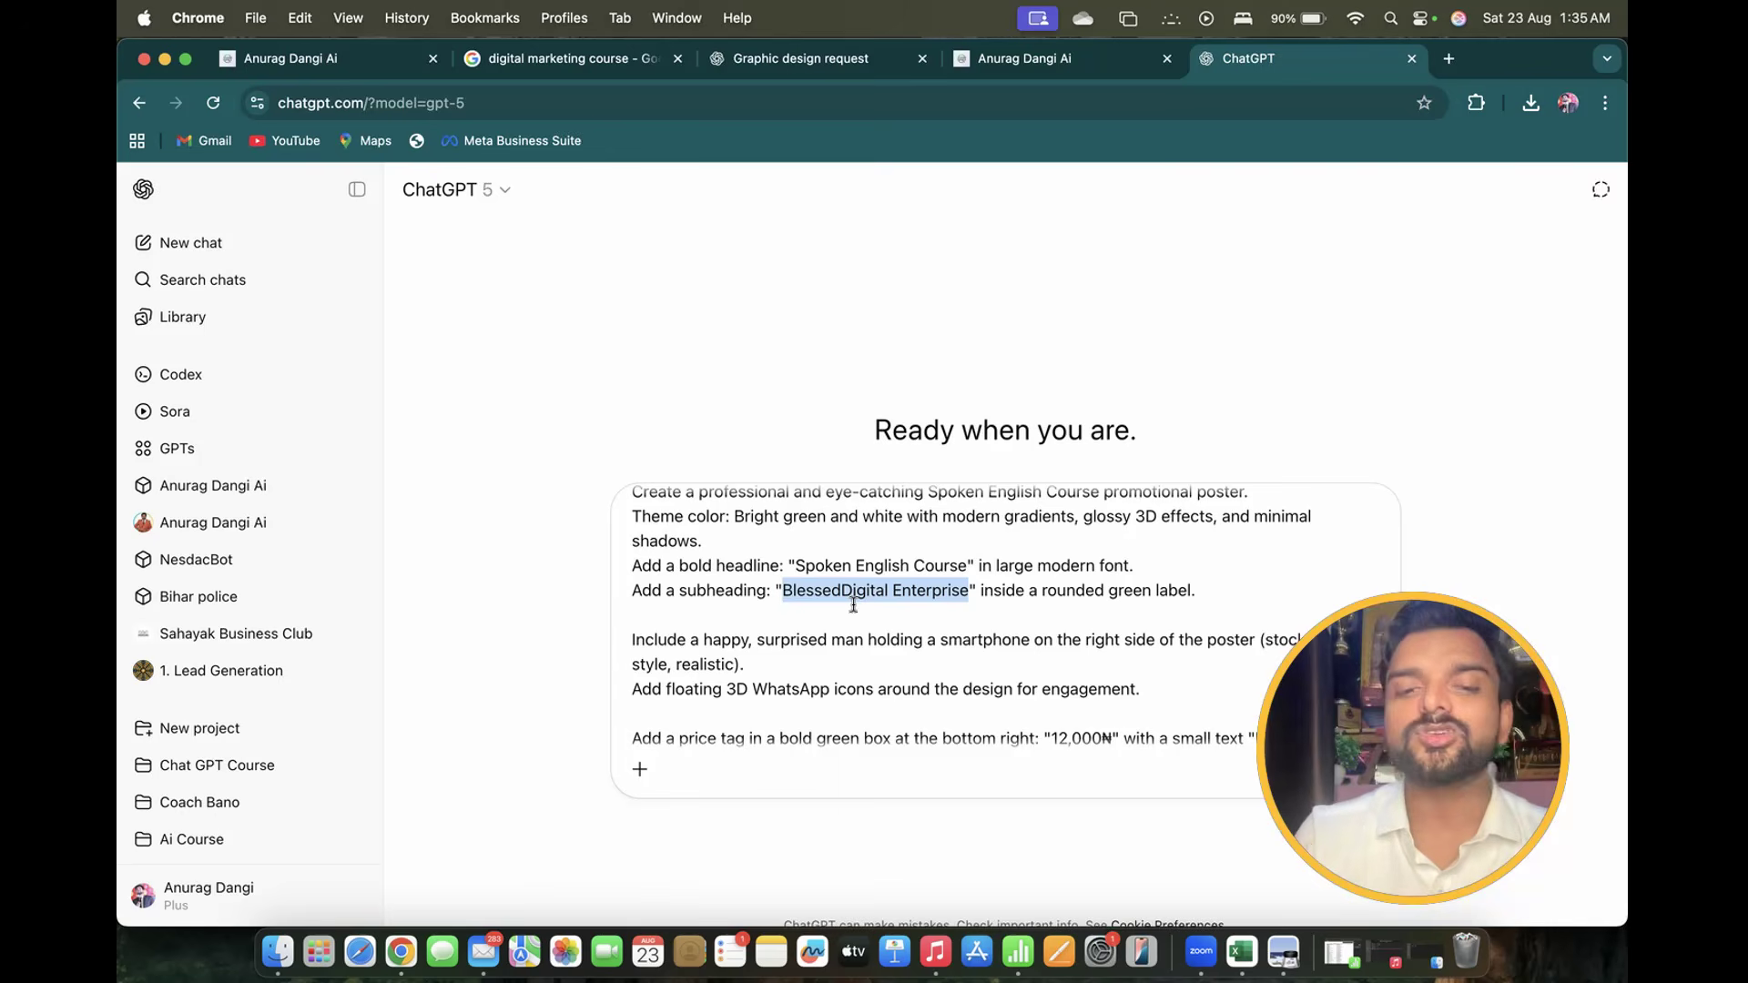
pyautogui.write('spken E')
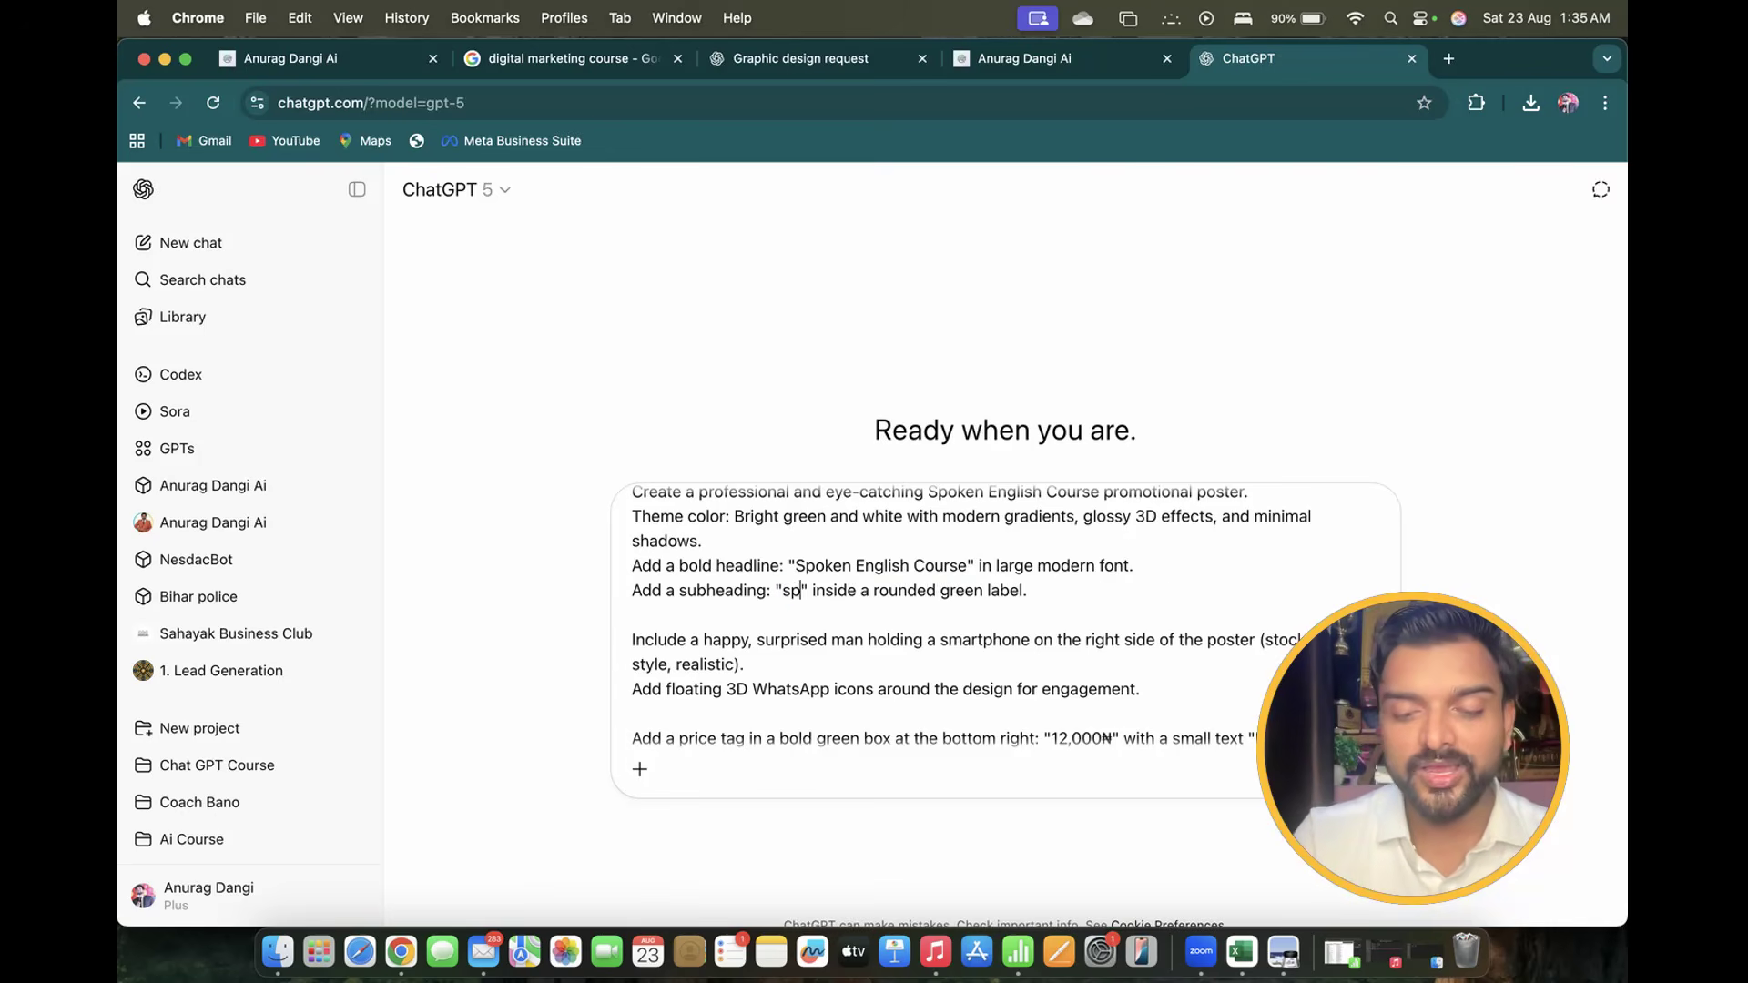
pyautogui.press('BackSpace')
pyautogui.press('BackSpace')
pyautogui.press('BackSpace')
pyautogui.press('BackSpace')
pyautogui.press('BackSpace')
pyautogui.press('BackSpace')
pyautogui.press('BackSpace')
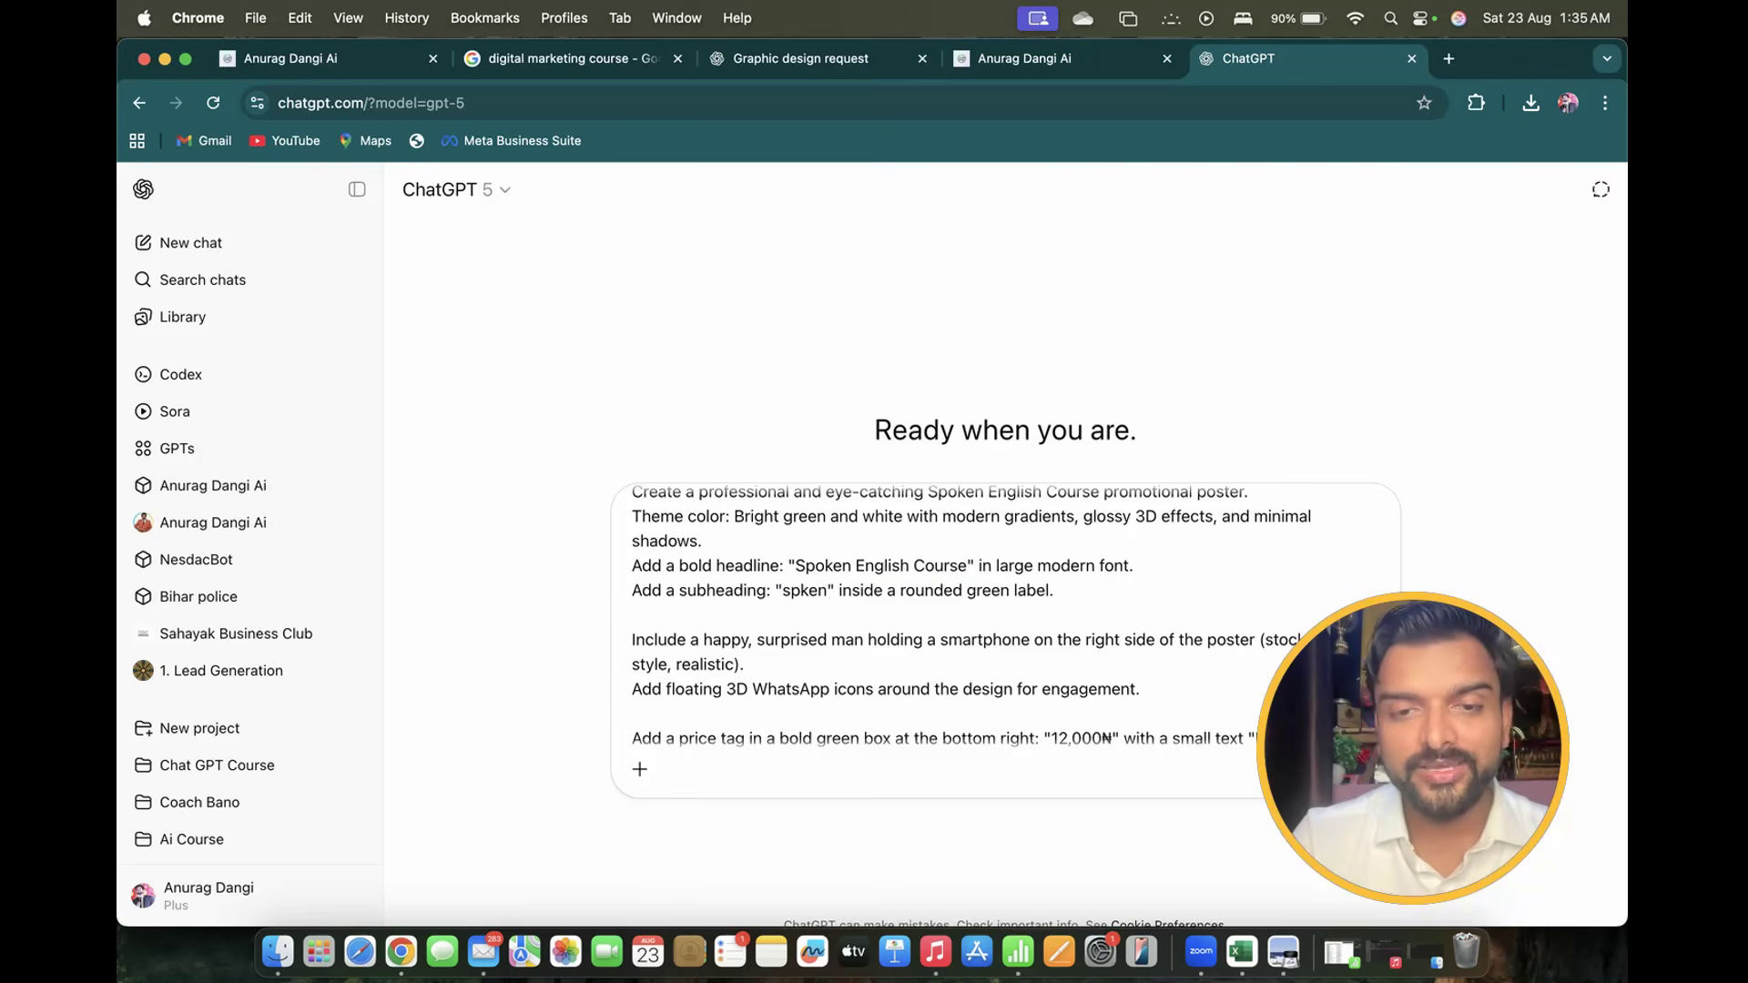
pyautogui.write('Spoken Engl')
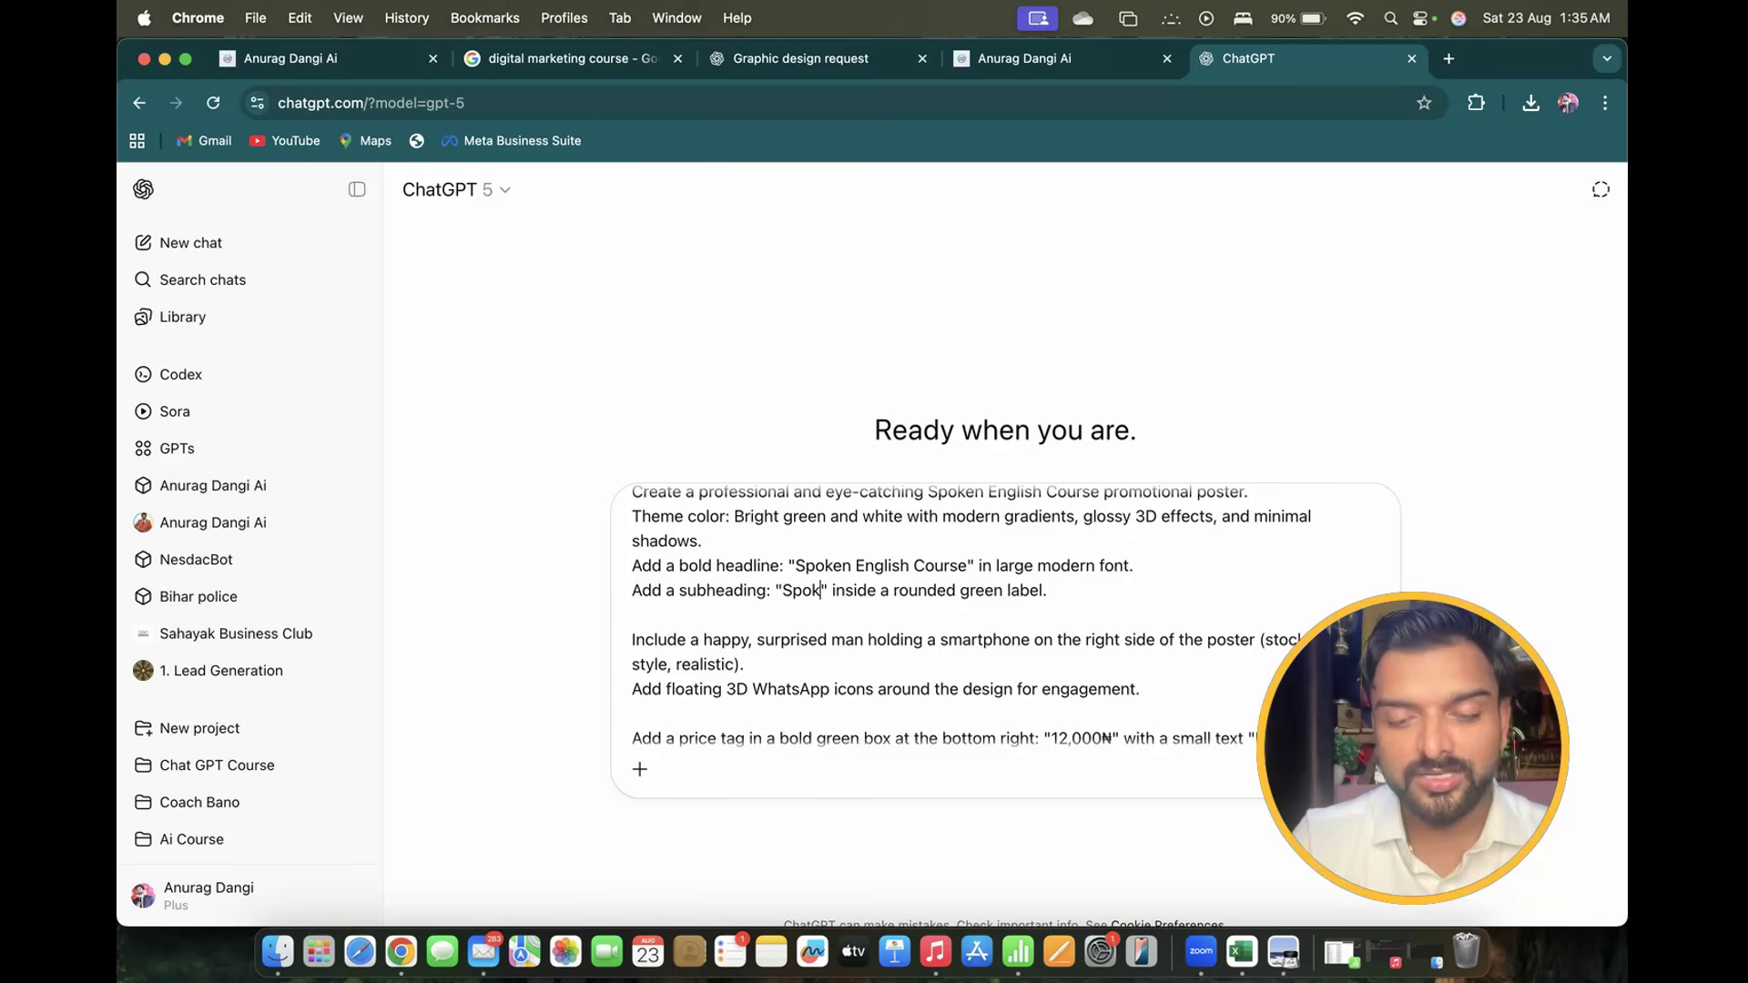
pyautogui.write('ish By Anu')
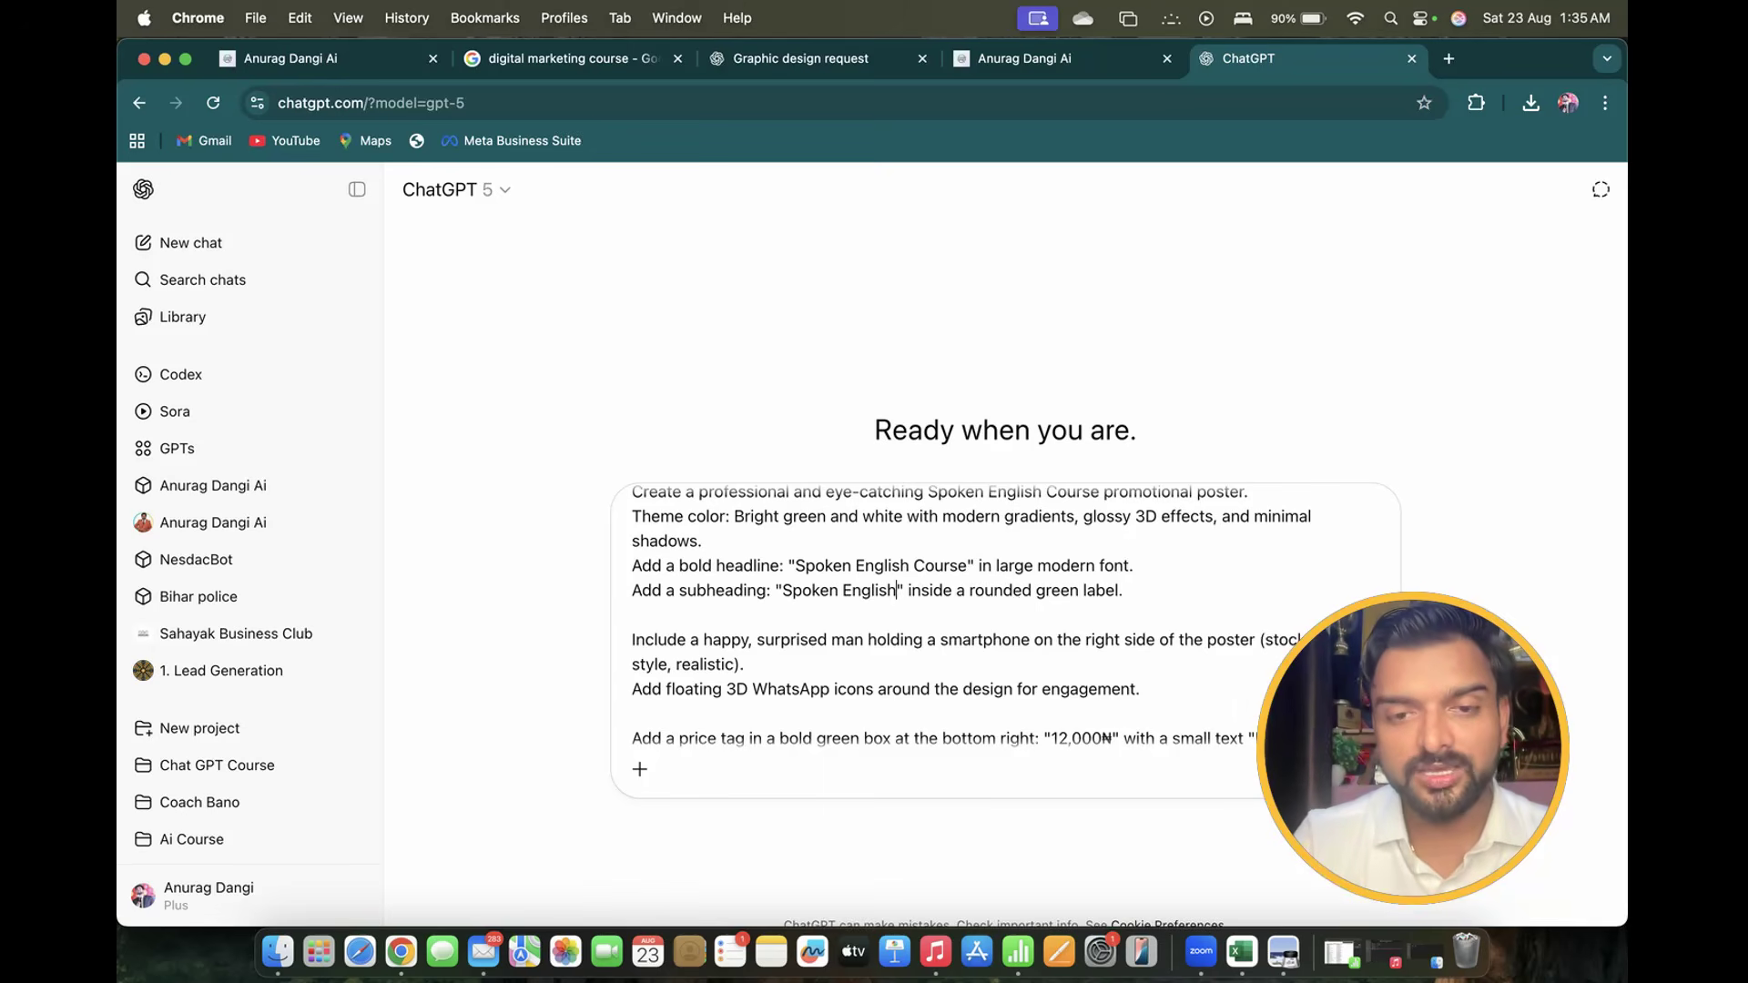
pyautogui.write('rag Dangi')
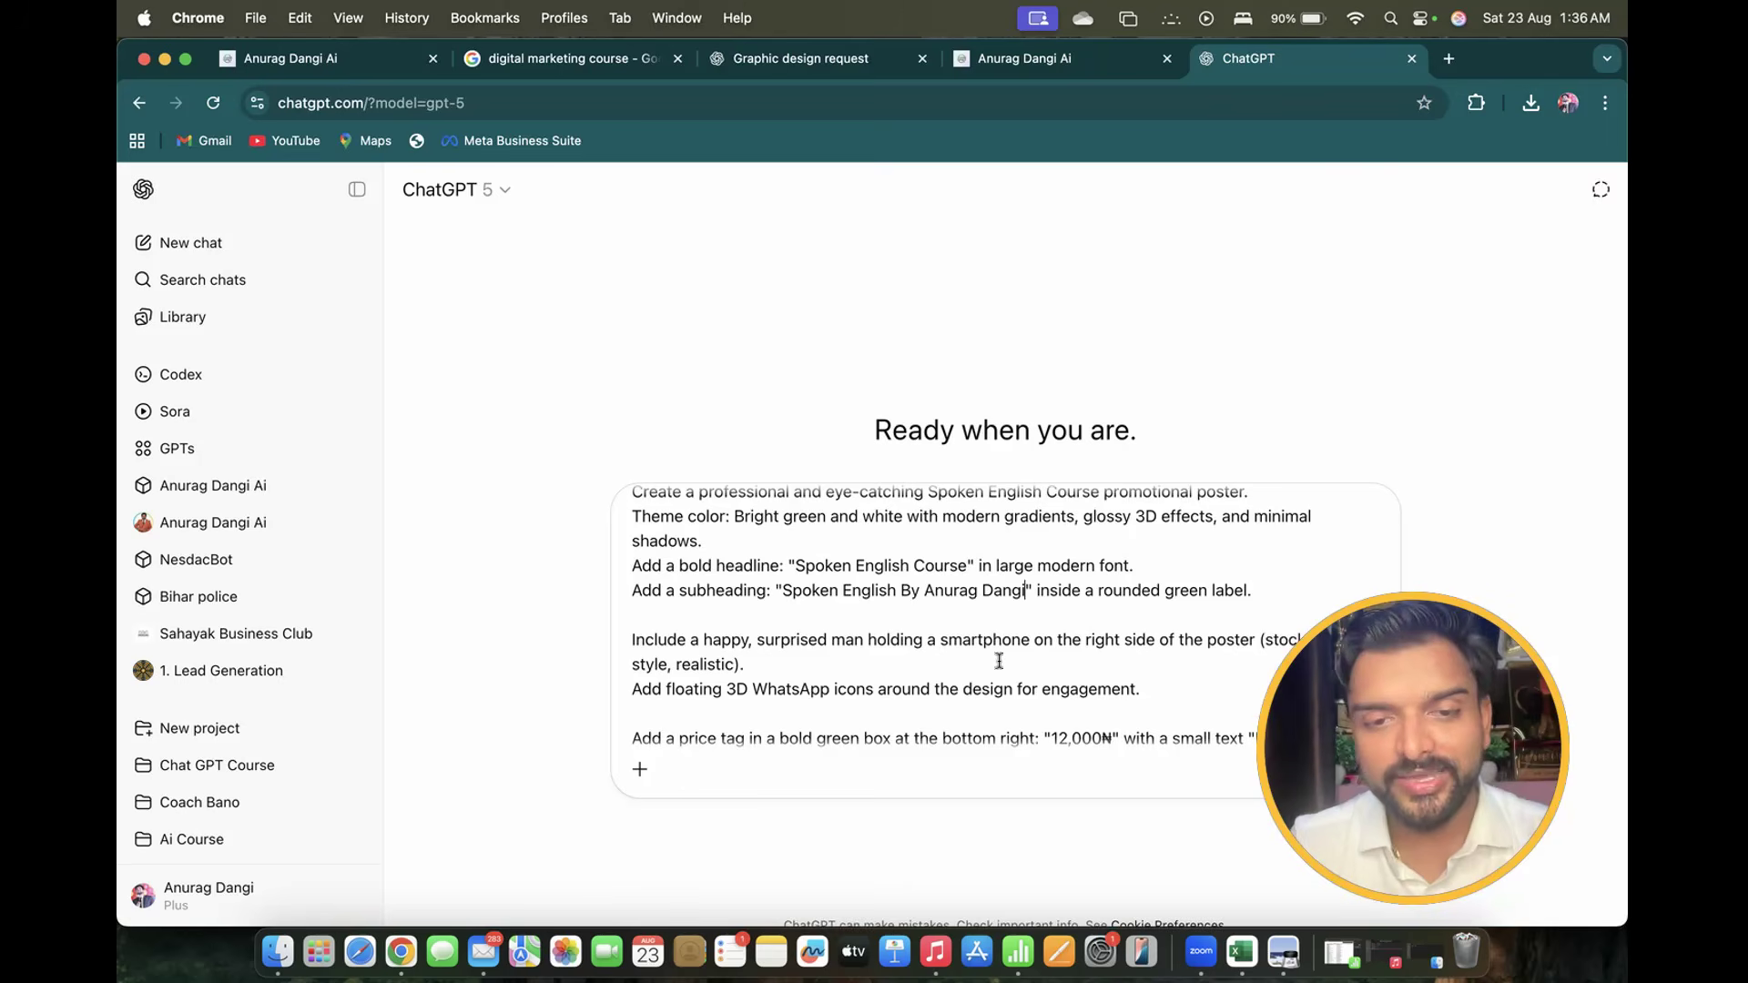
# Make the pictured person a girl holding an english book instead of a man with a smartphone
pyautogui.scroll(-2, 999, 660)
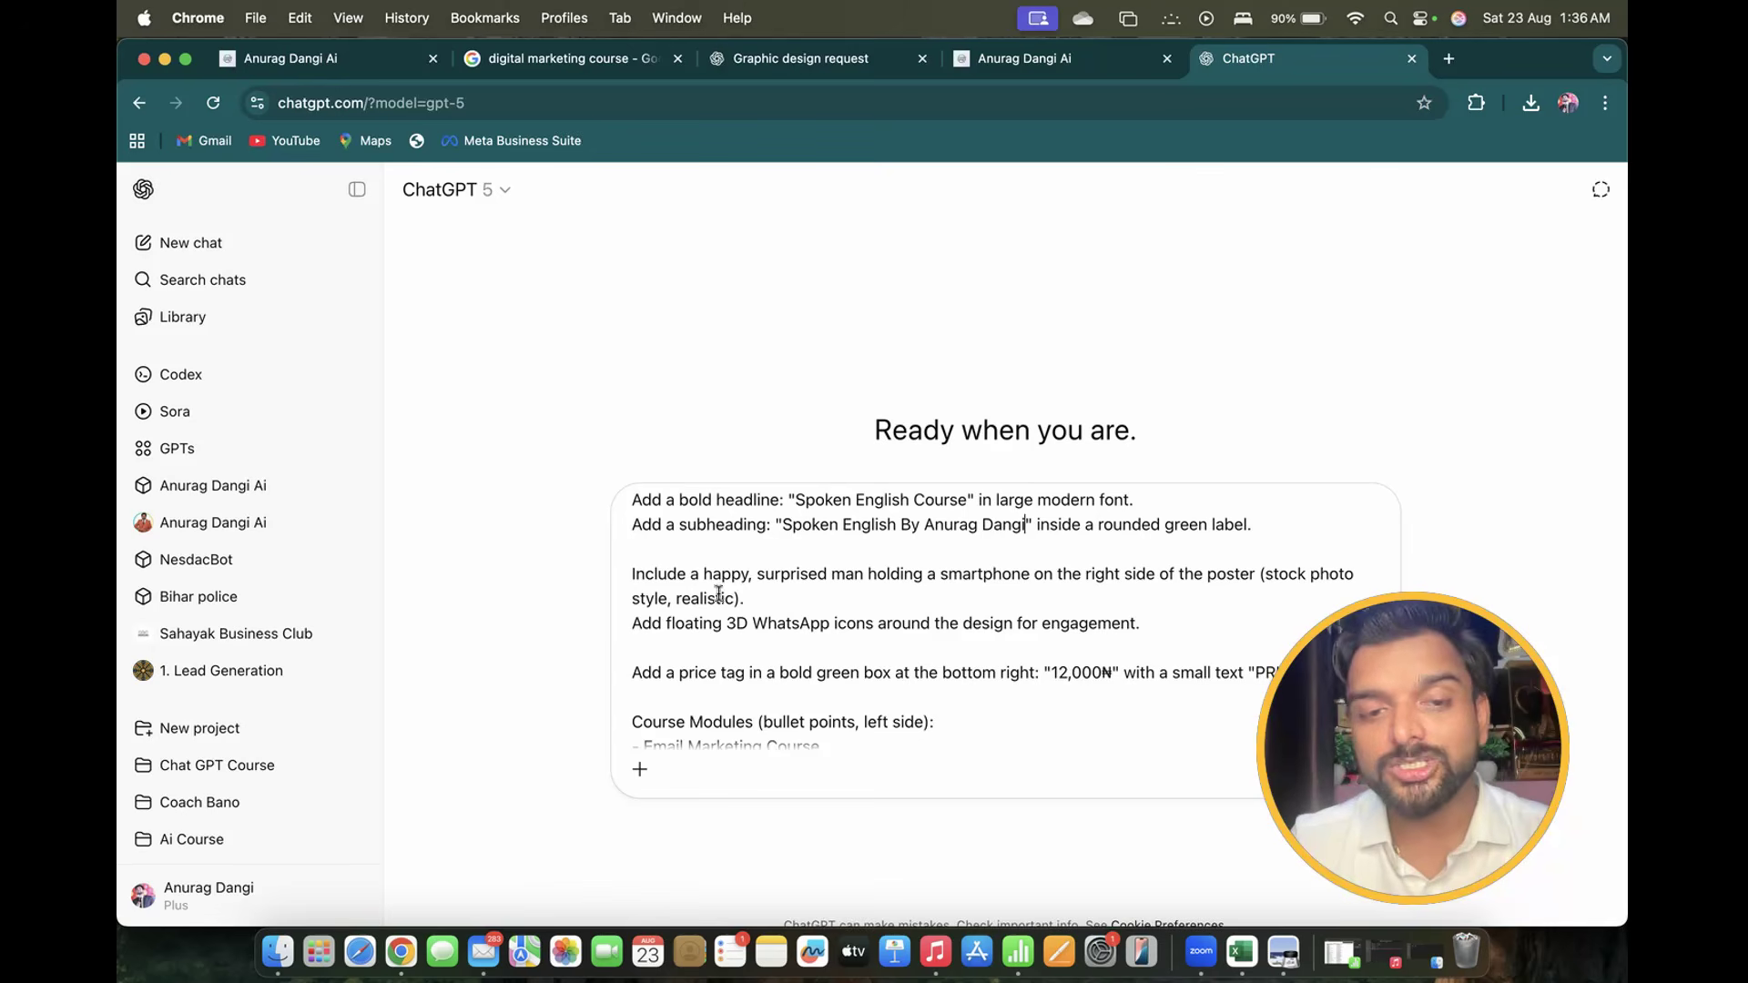
pyautogui.scroll(-1, 833, 586)
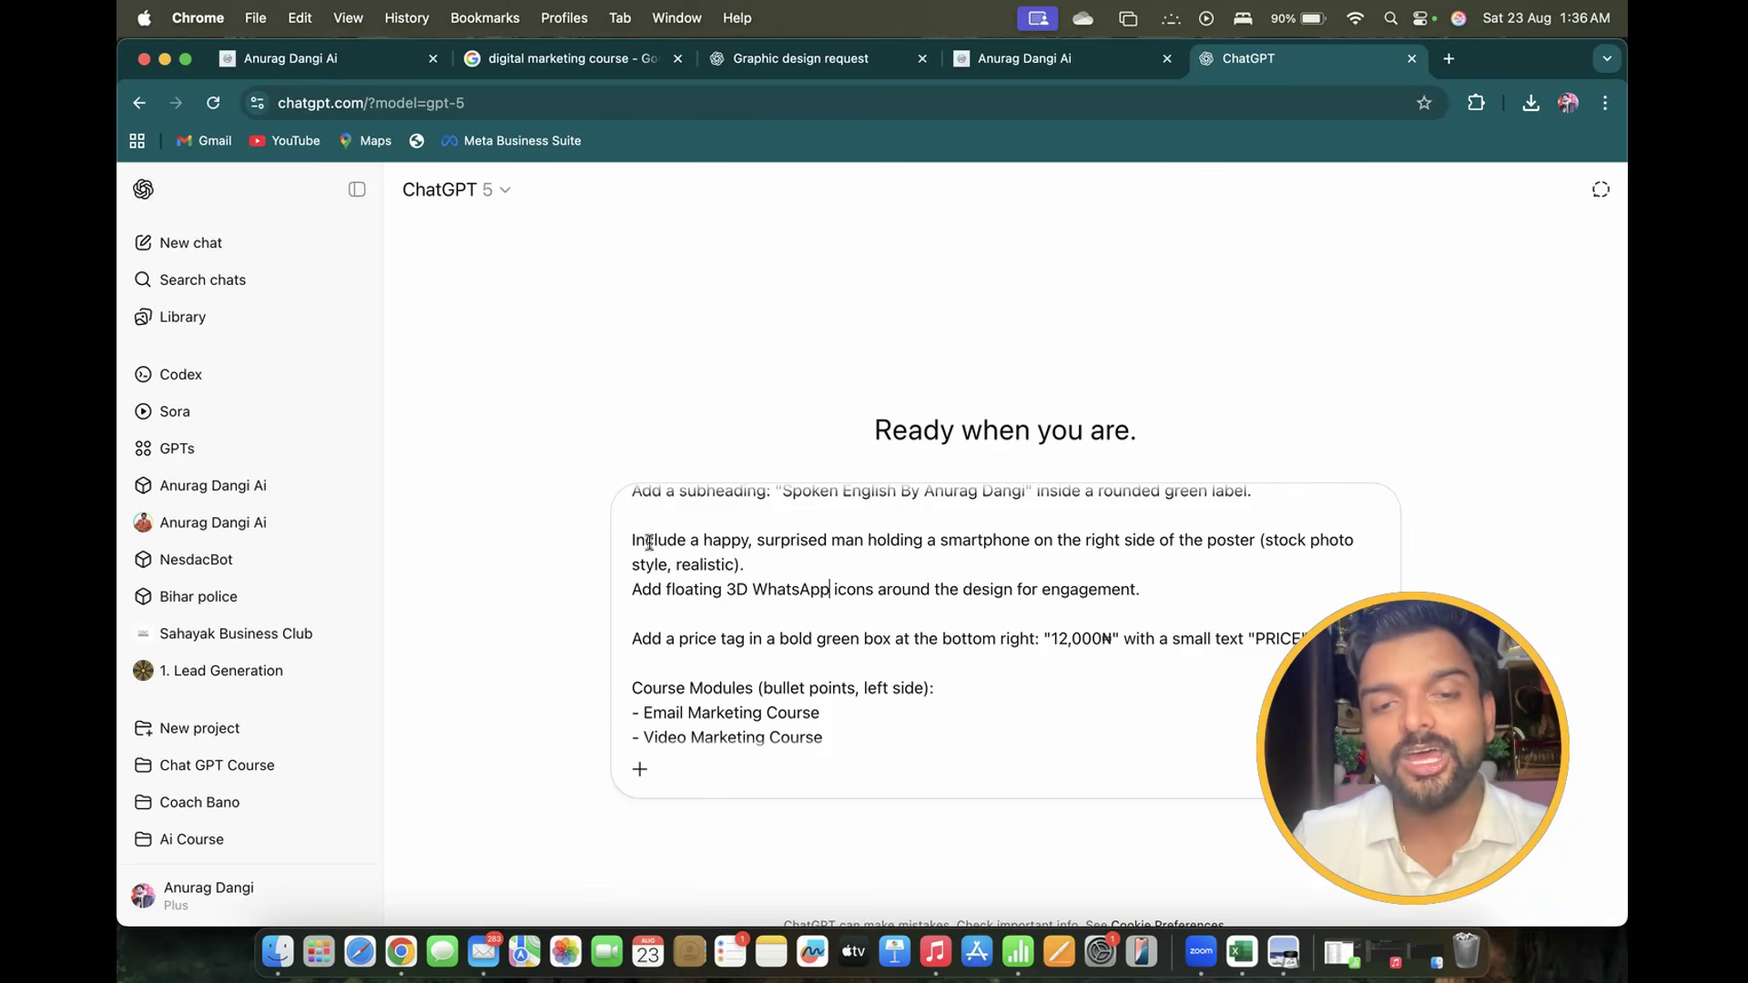
pyautogui.doubleClick(838, 541)
pyautogui.write('girl')
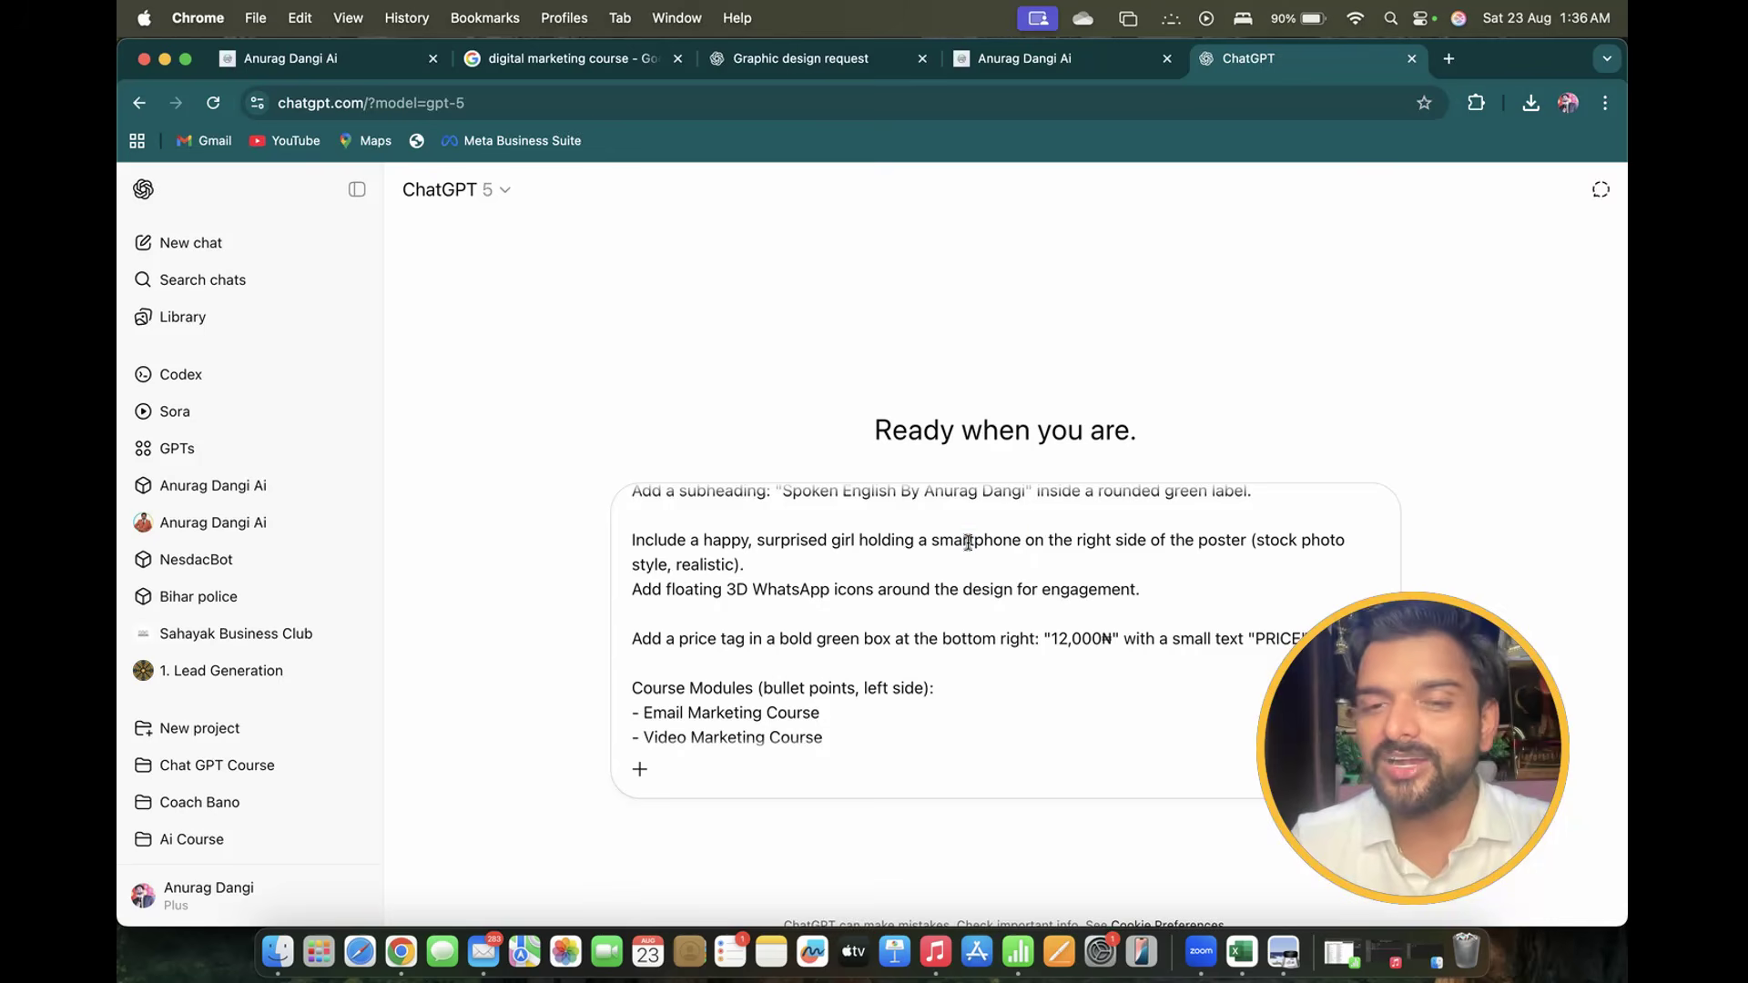
pyautogui.doubleClick(968, 542)
pyautogui.write('boo')
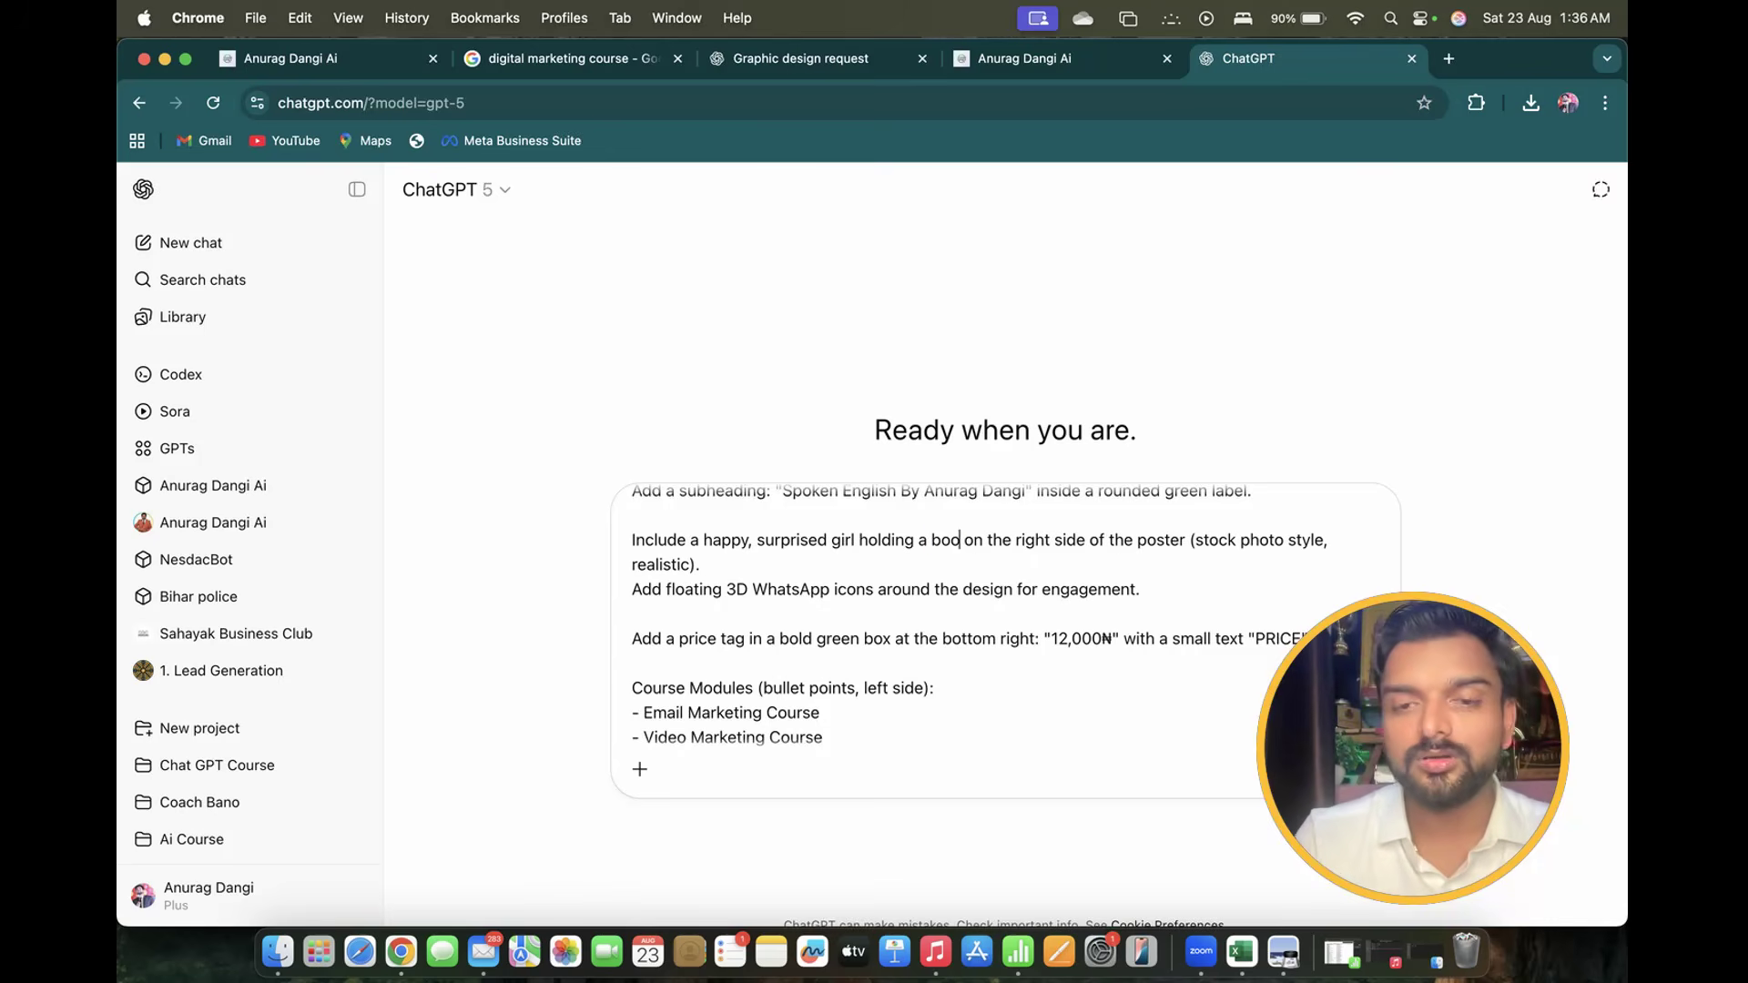
pyautogui.press('BackSpace')
pyautogui.press('BackSpace')
pyautogui.press('BackSpace')
pyautogui.write('engl')
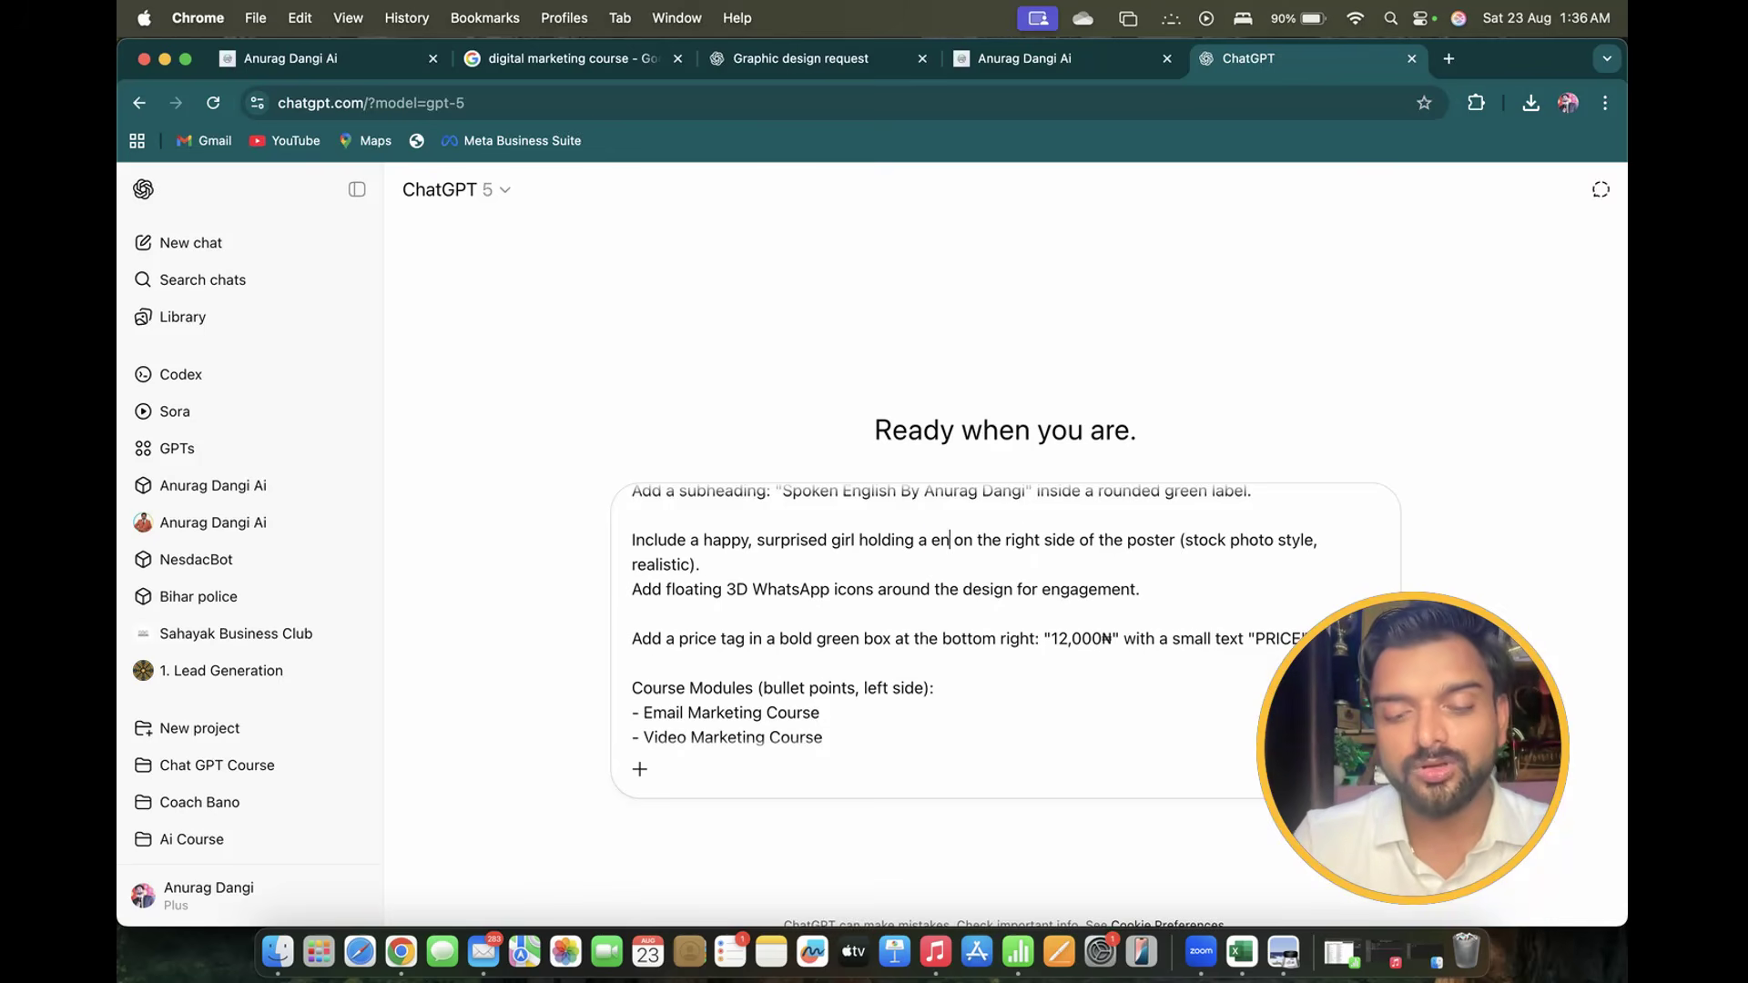
pyautogui.write('ish')
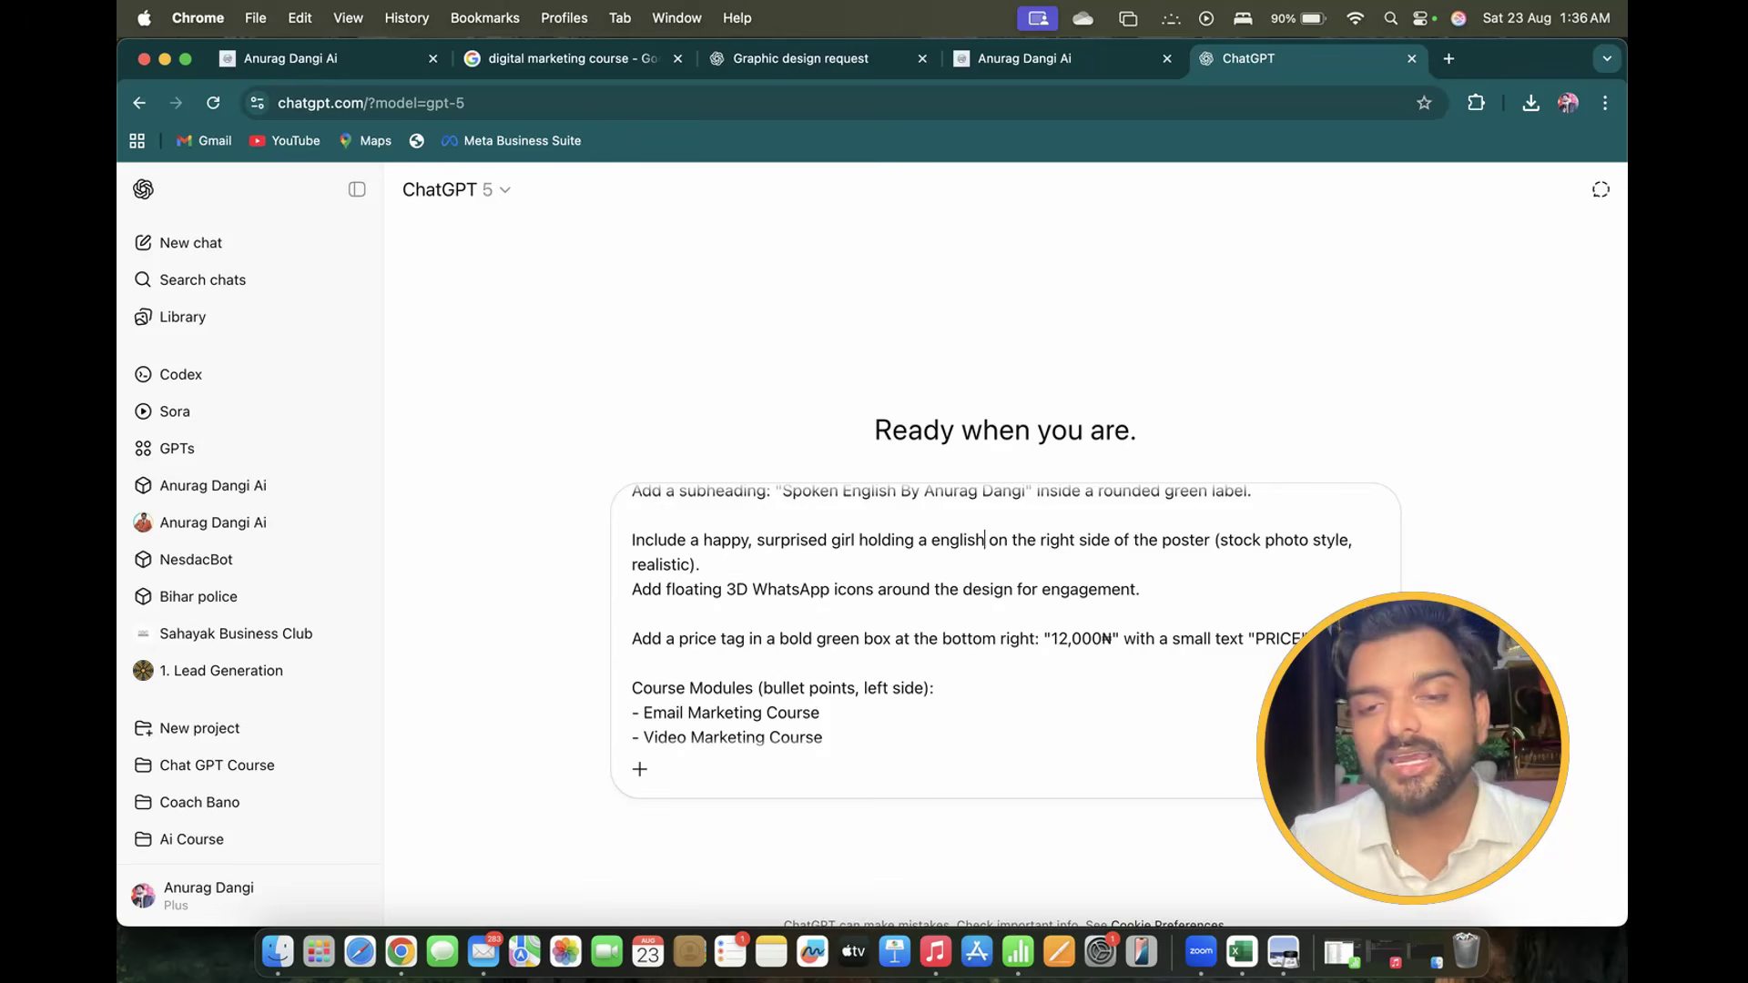
pyautogui.write(' book')
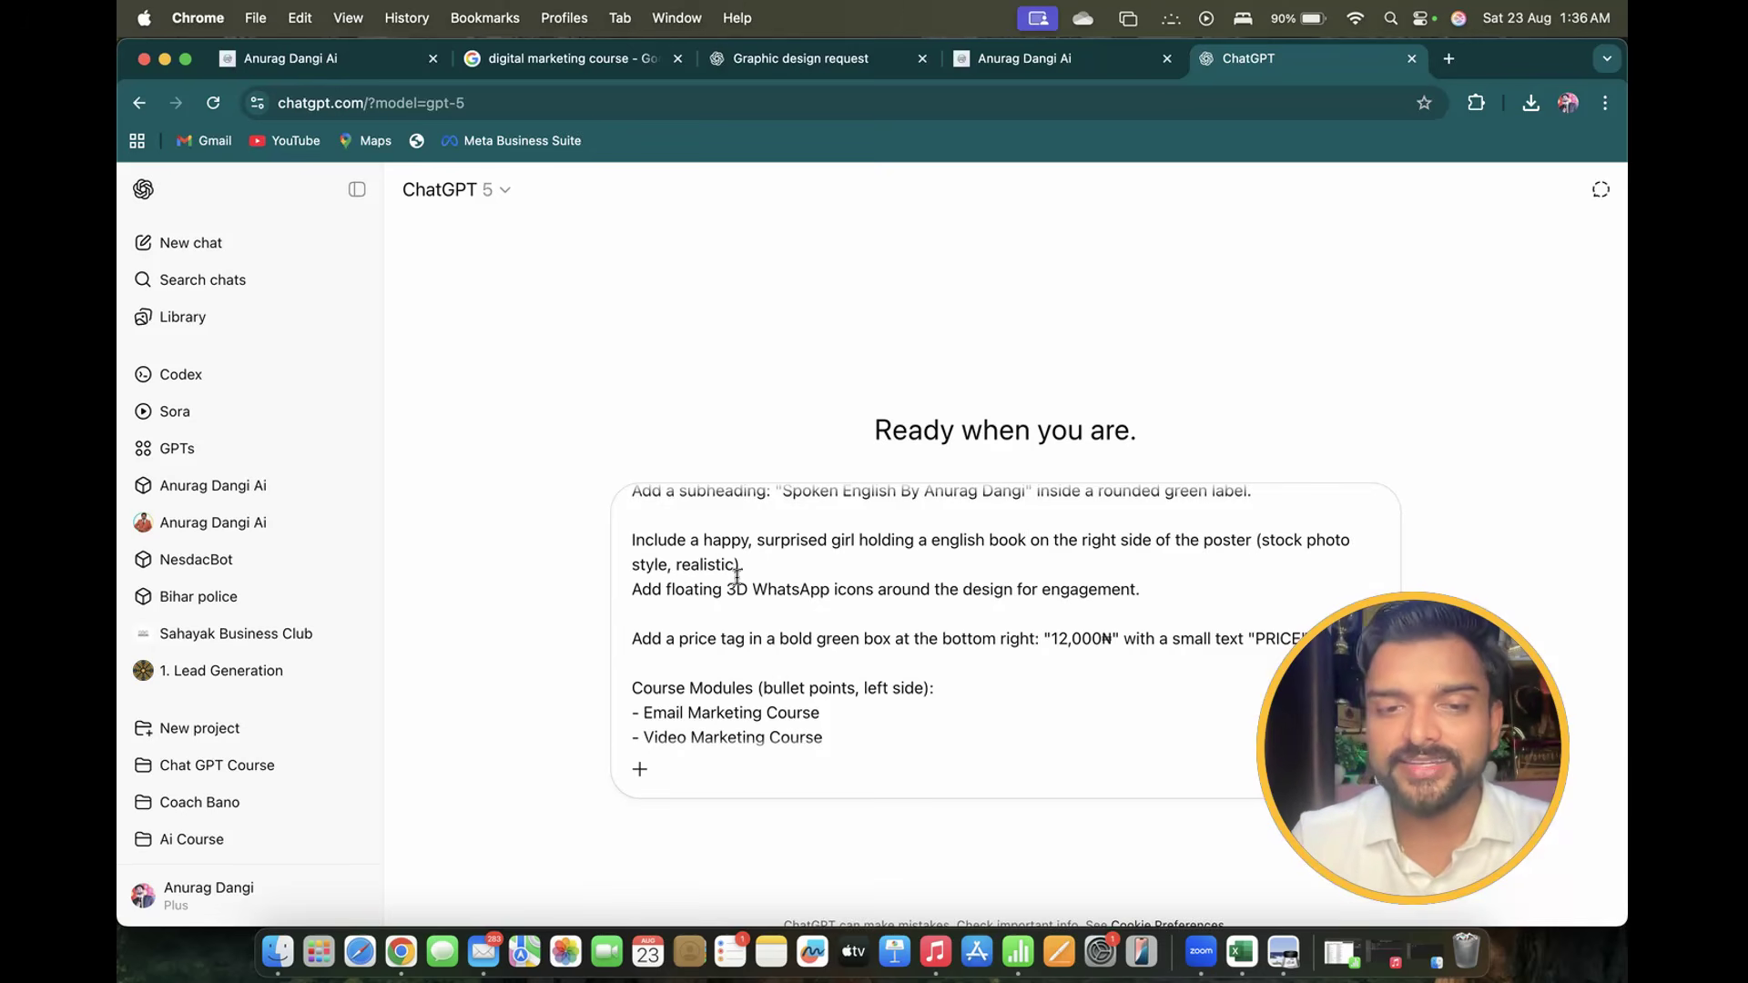
pyautogui.scroll(-2, 737, 573)
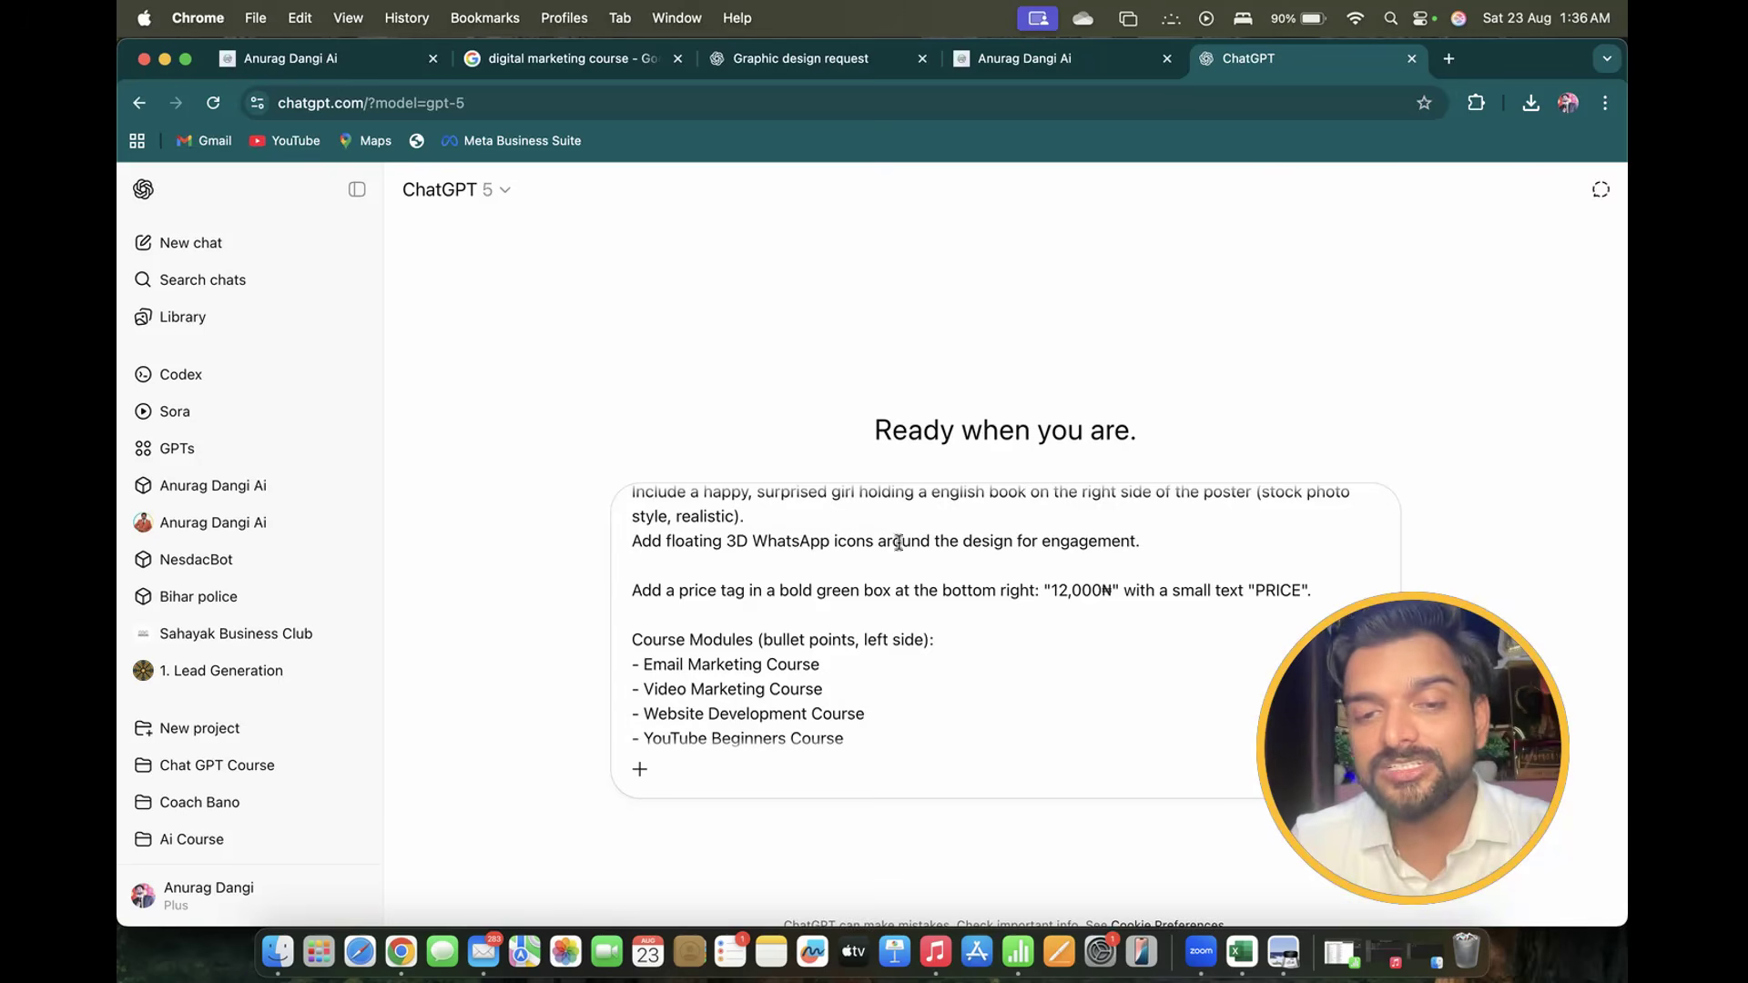
# Replace WhatsApp in the floating 3D icons line with 'which shows Spoken English'
pyautogui.moveTo(755, 540); pyautogui.dragTo(831, 542)
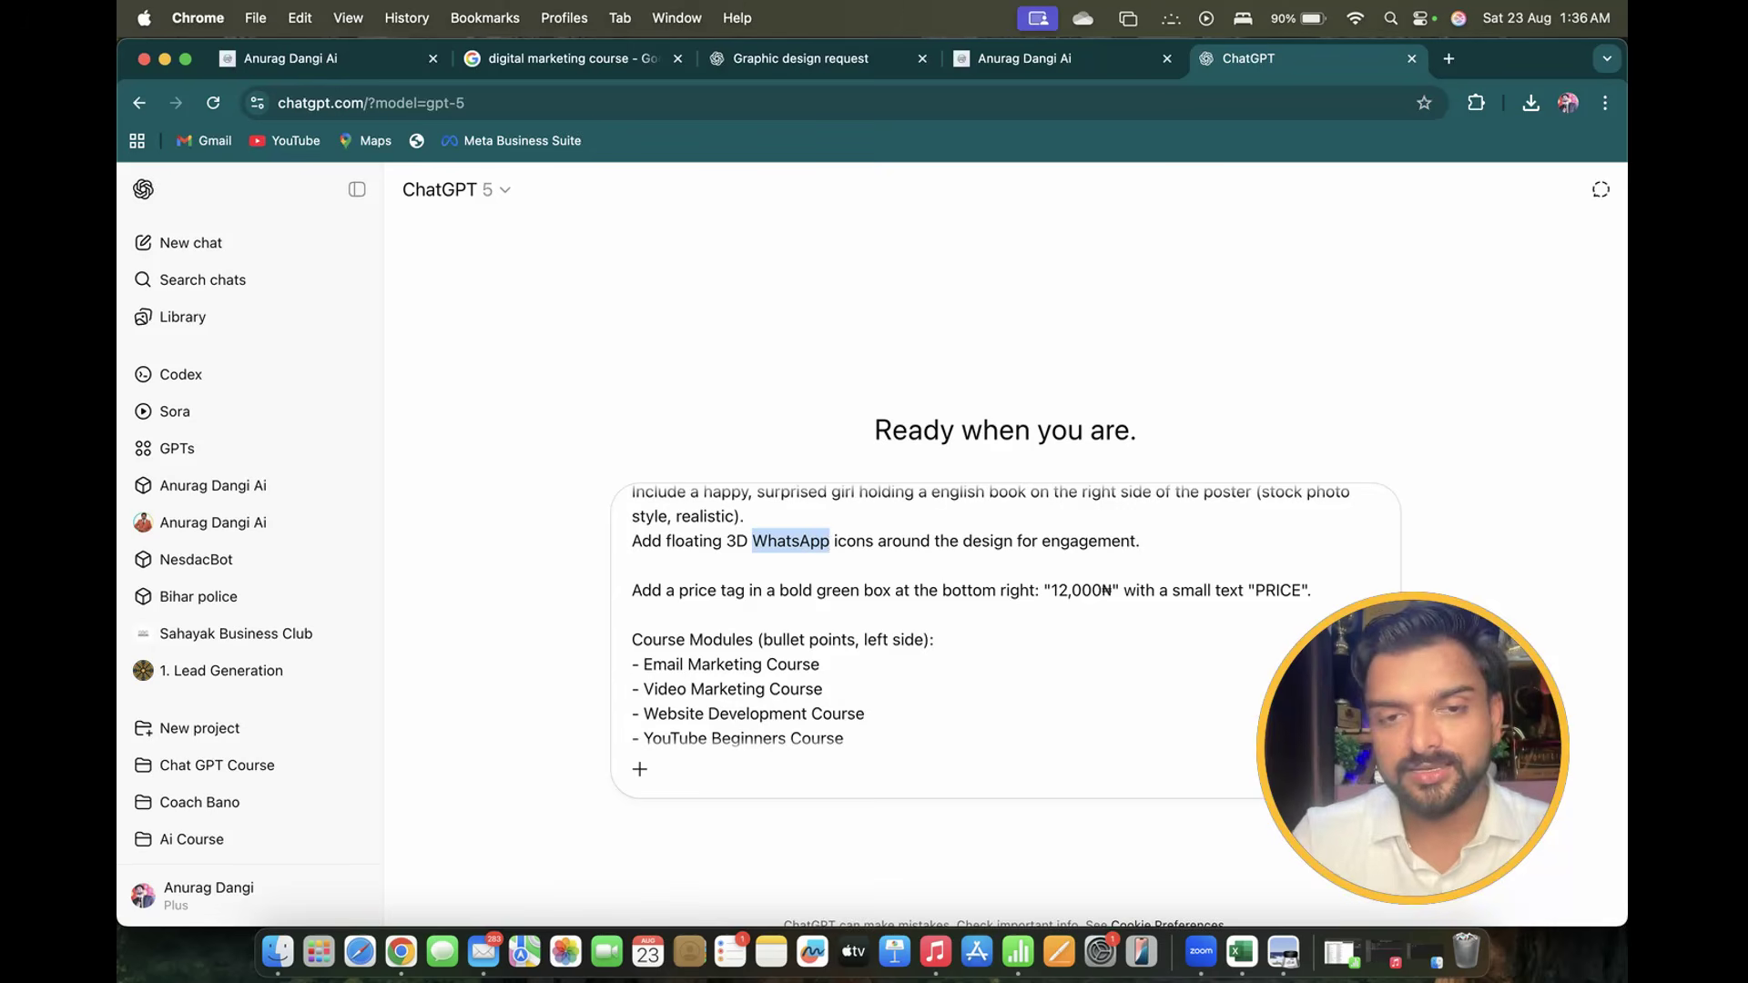
pyautogui.press('BackSpace')
pyautogui.press('BackSpace')
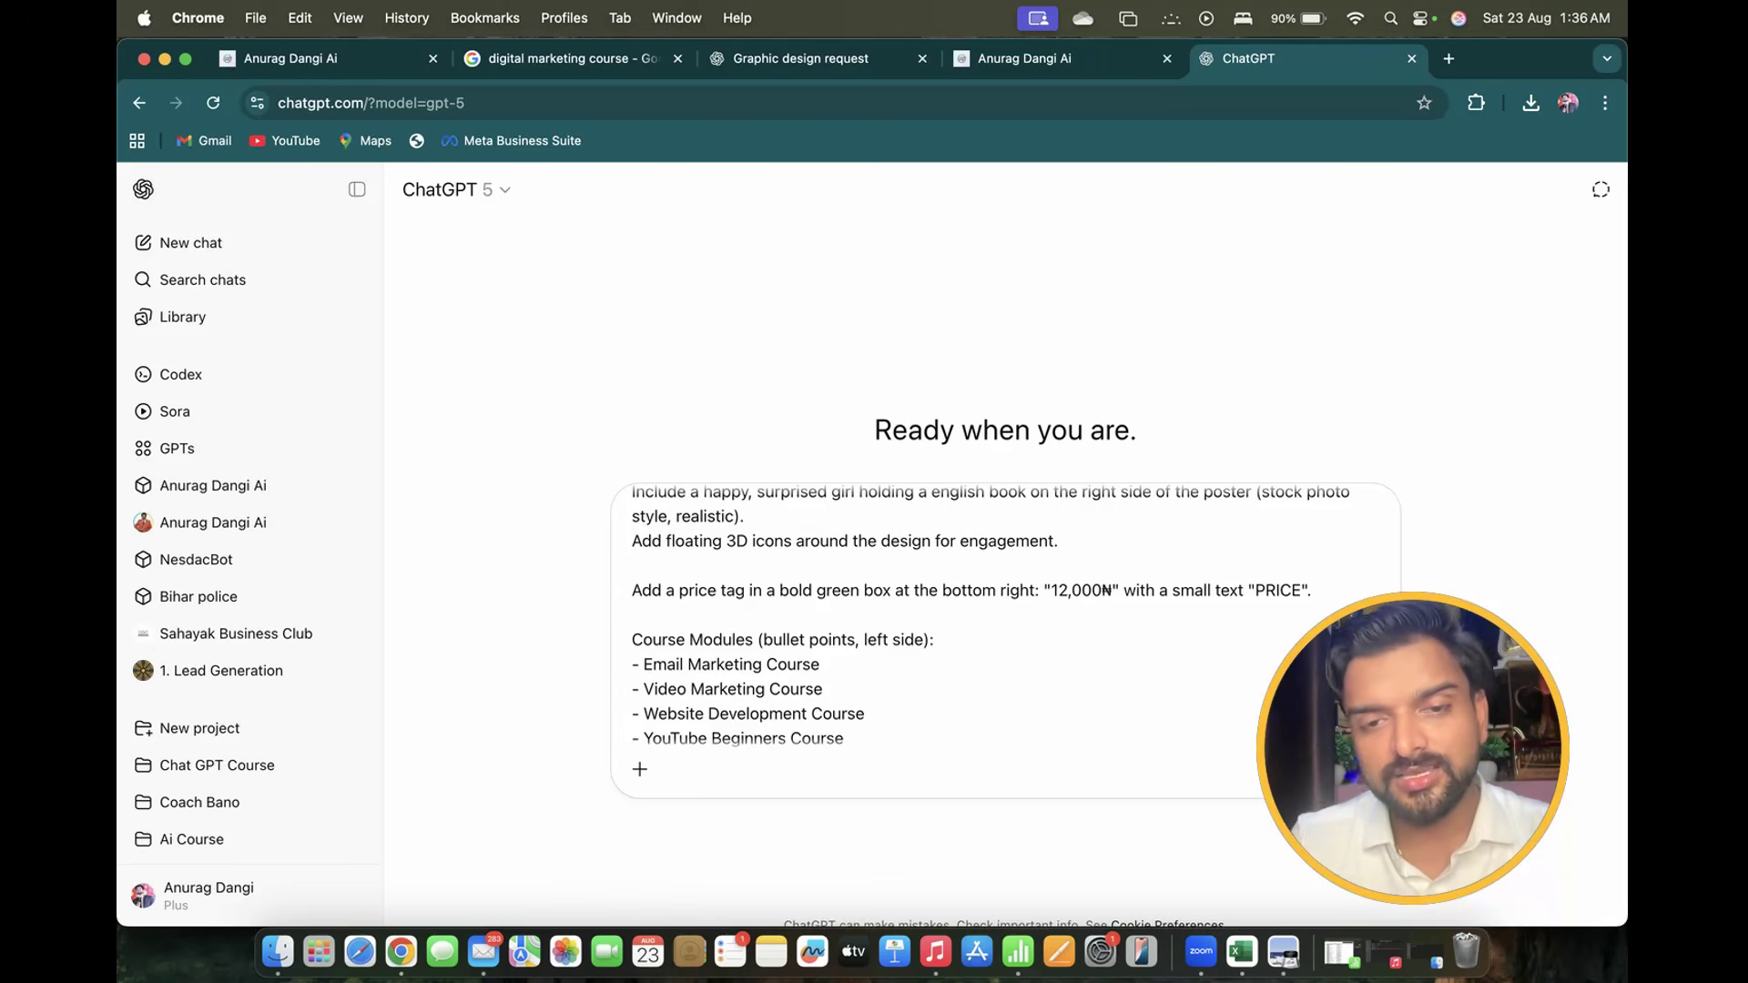
pyautogui.write('which')
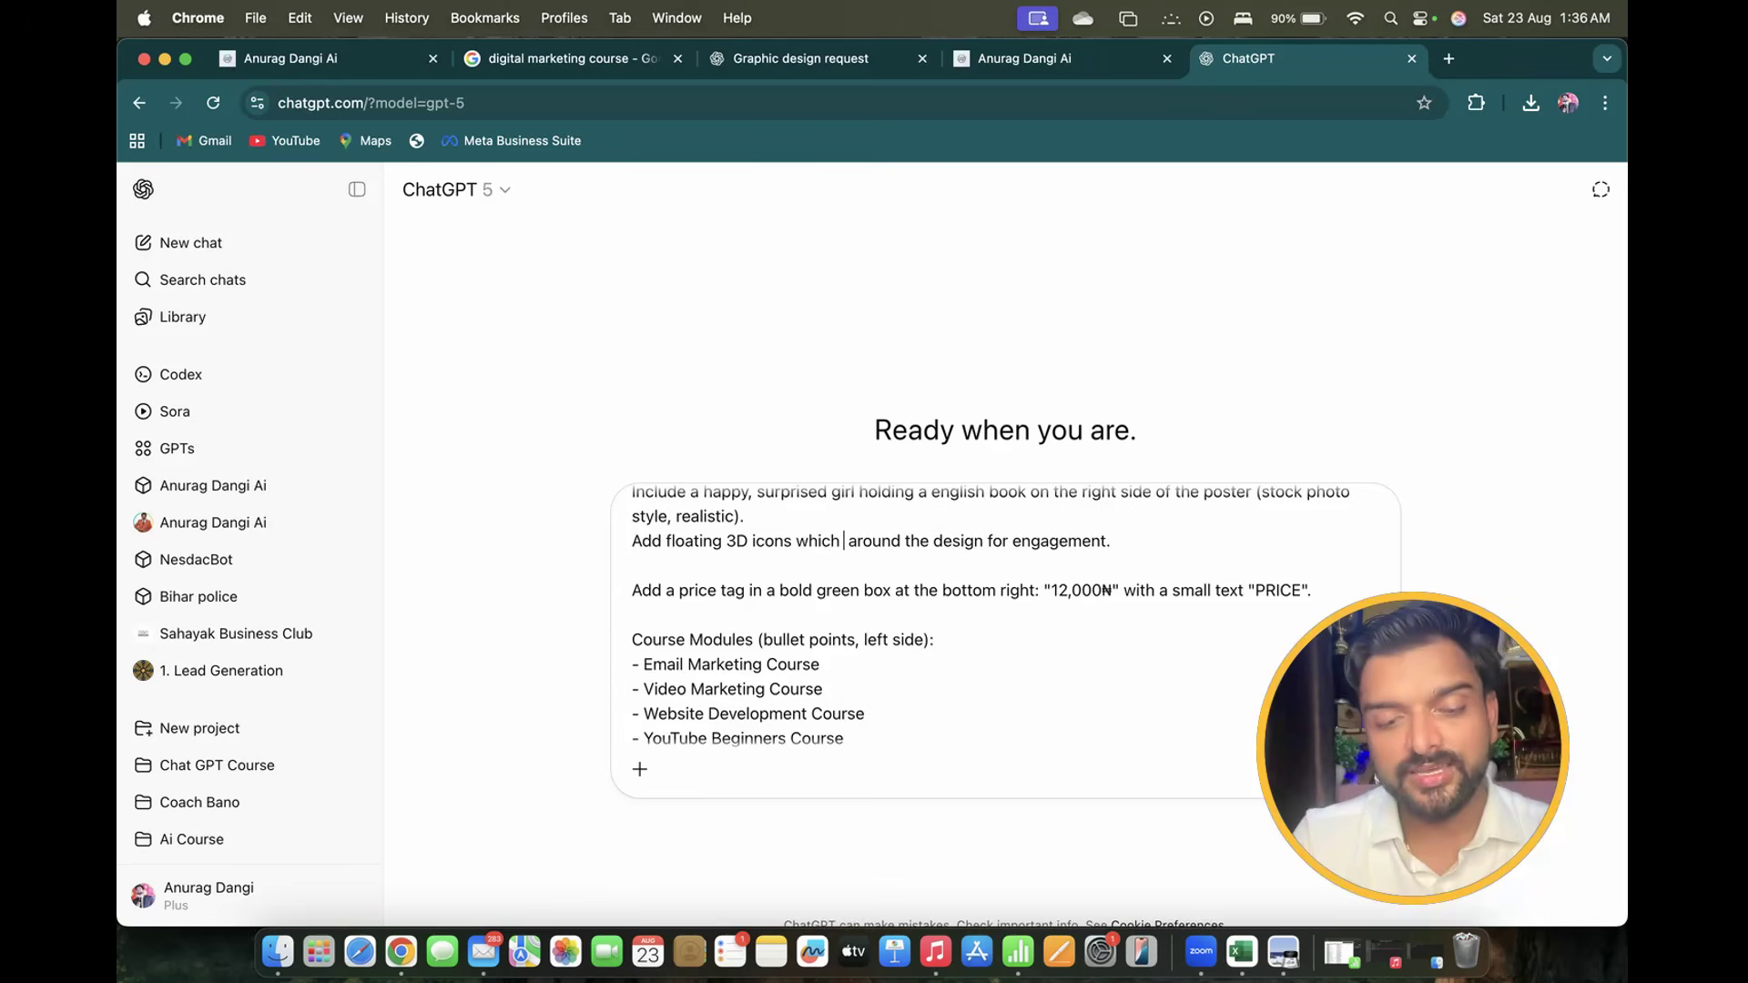
pyautogui.write(' shows')
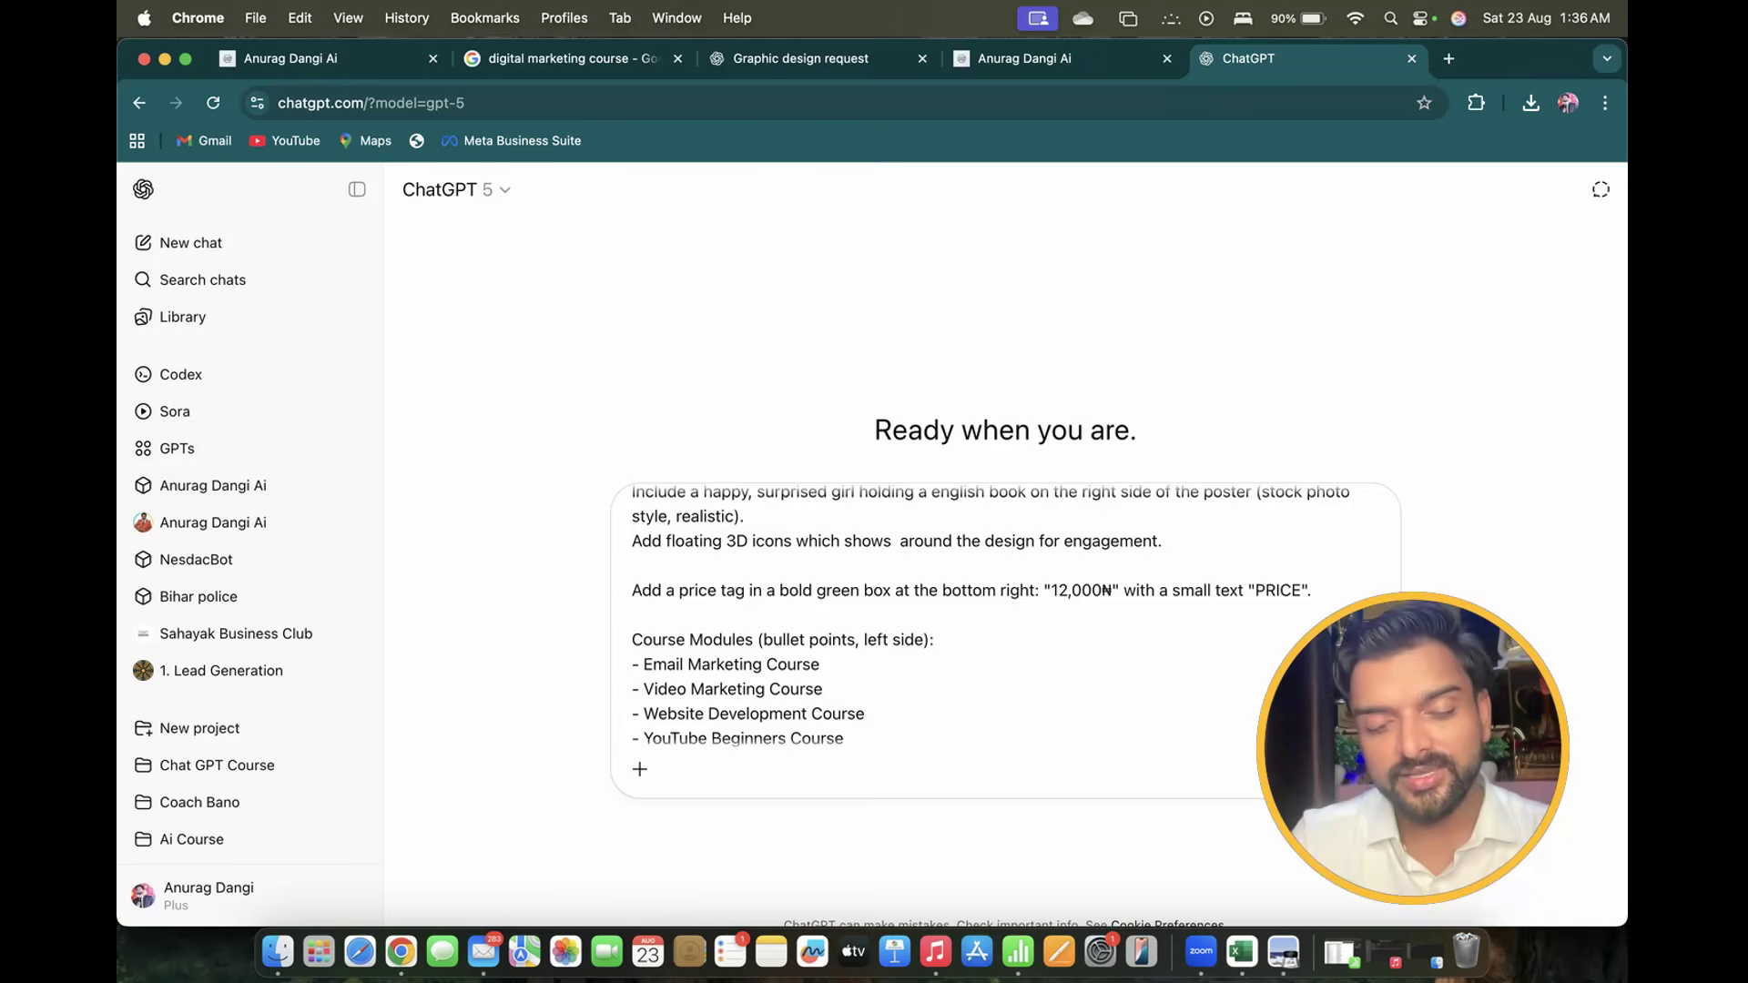
pyautogui.write(' Spoken Eng')
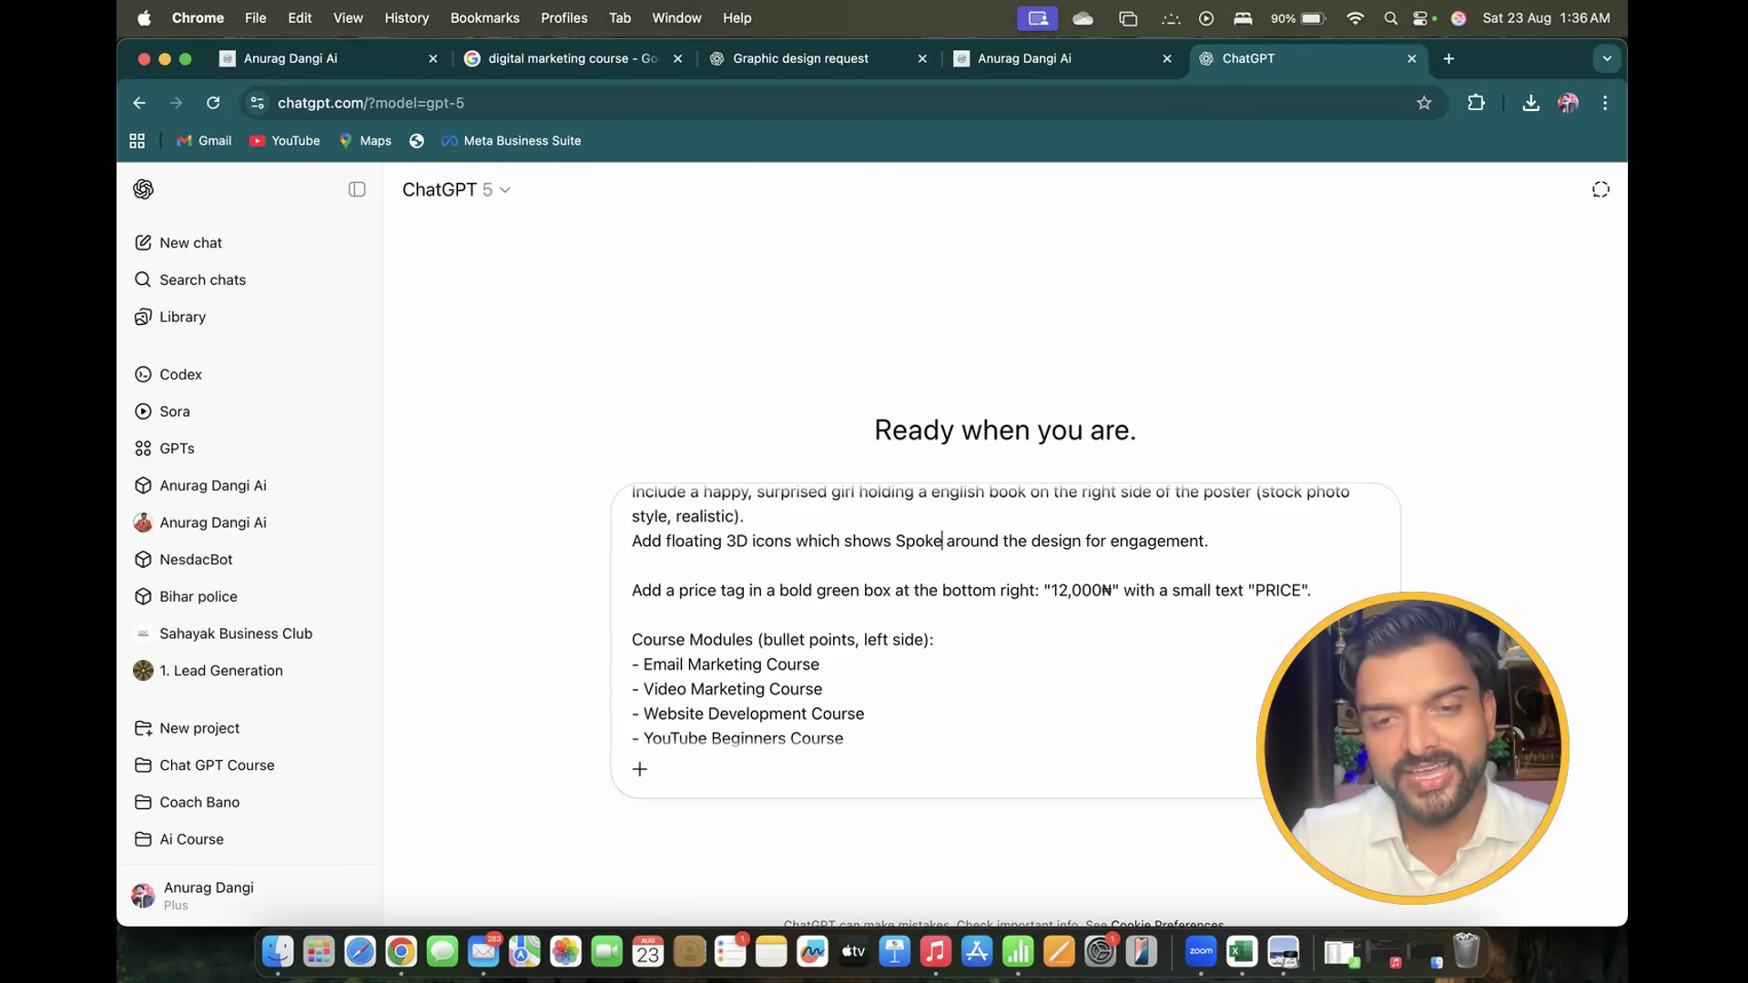
pyautogui.write('lish')
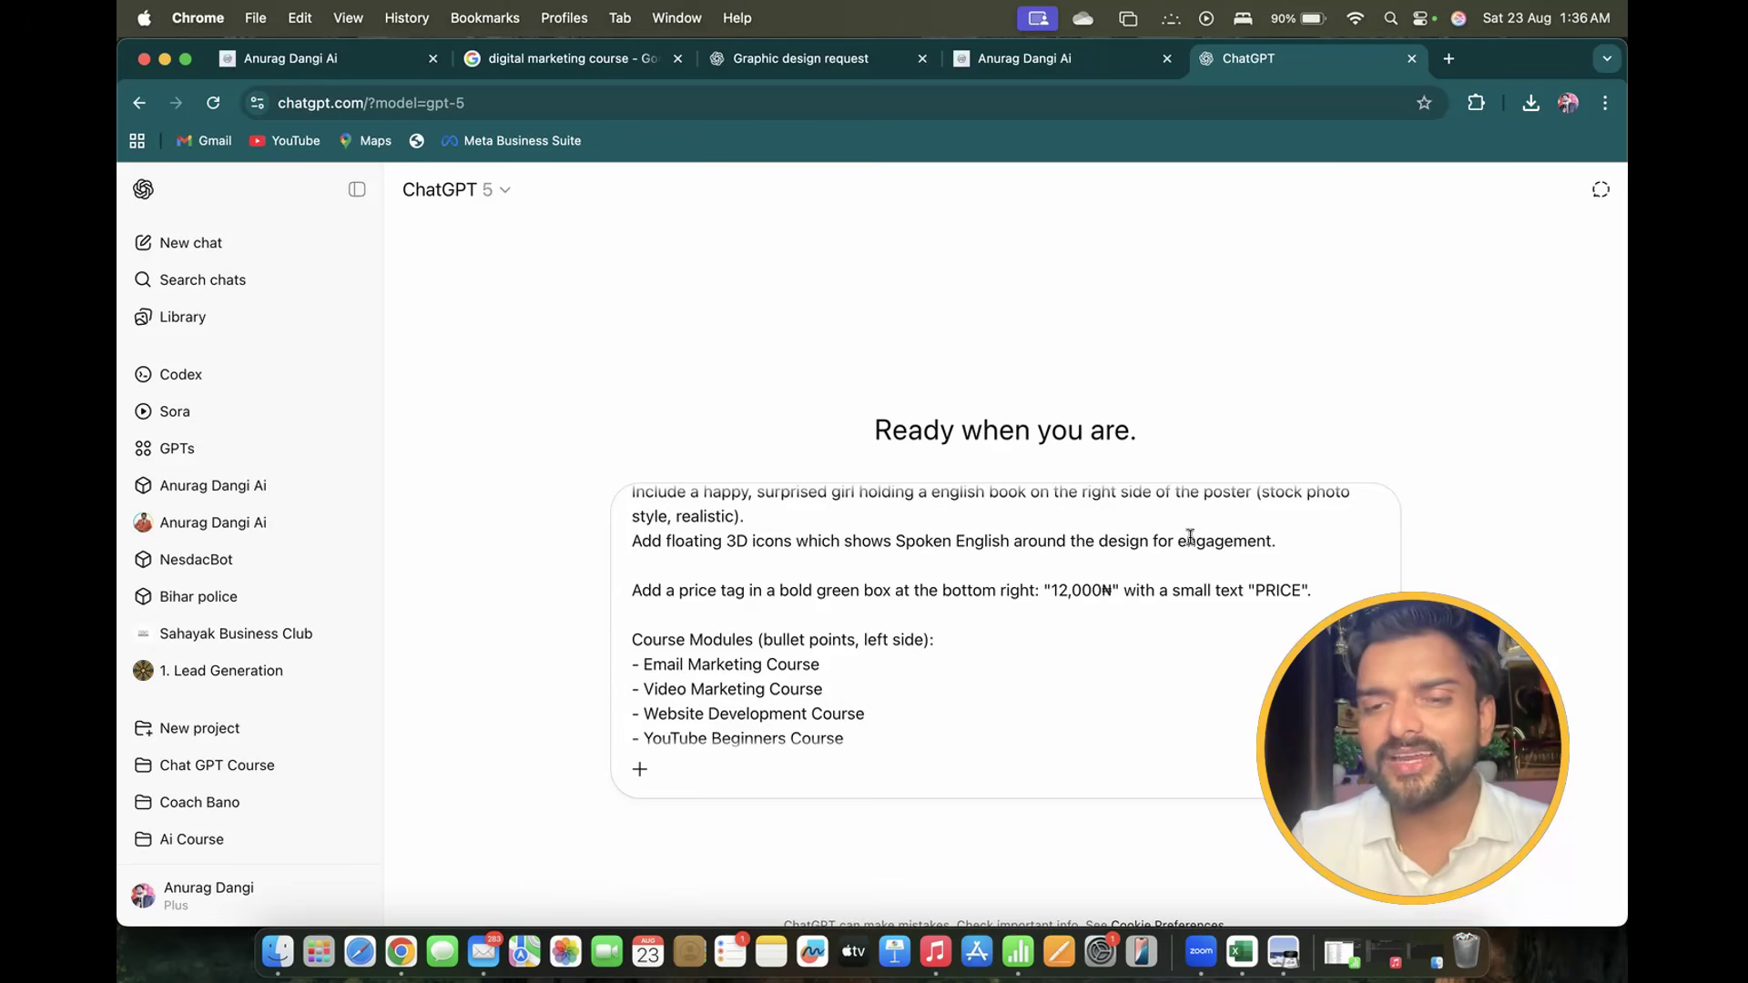
# Change the price tag from 12,000₦ to 'Rs 4999/-'
pyautogui.scroll(-1, 1190, 537)
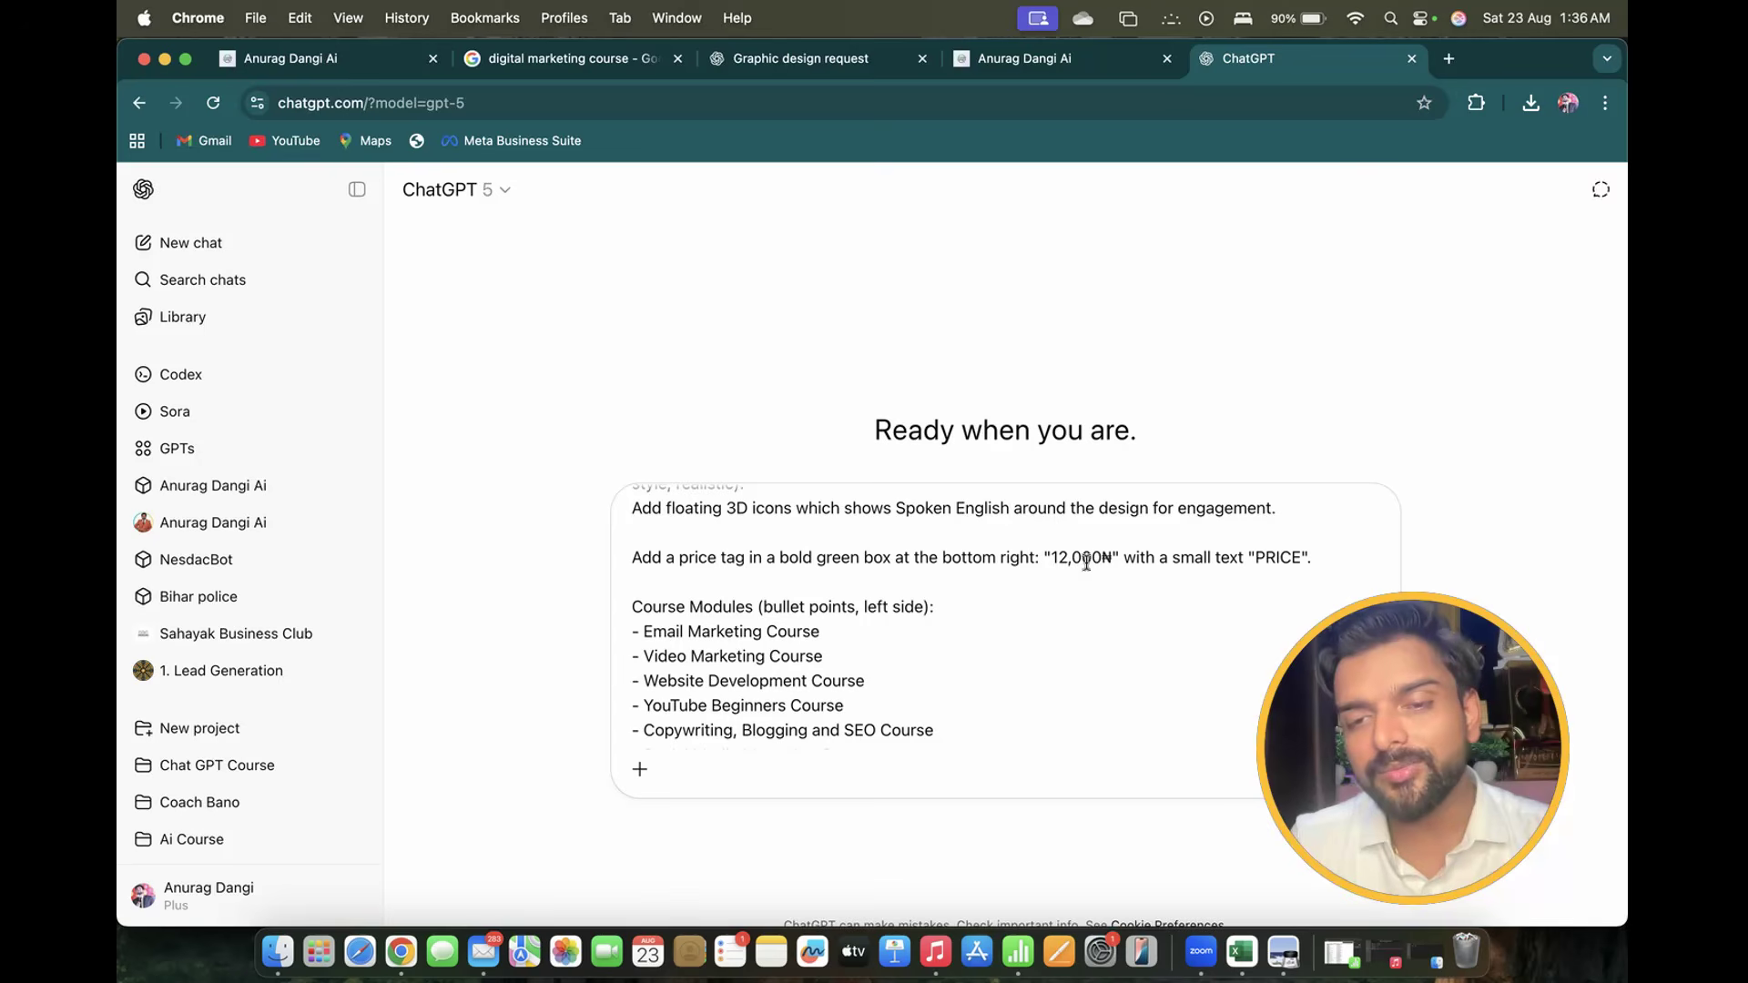
pyautogui.moveTo(1112, 557); pyautogui.dragTo(1055, 560)
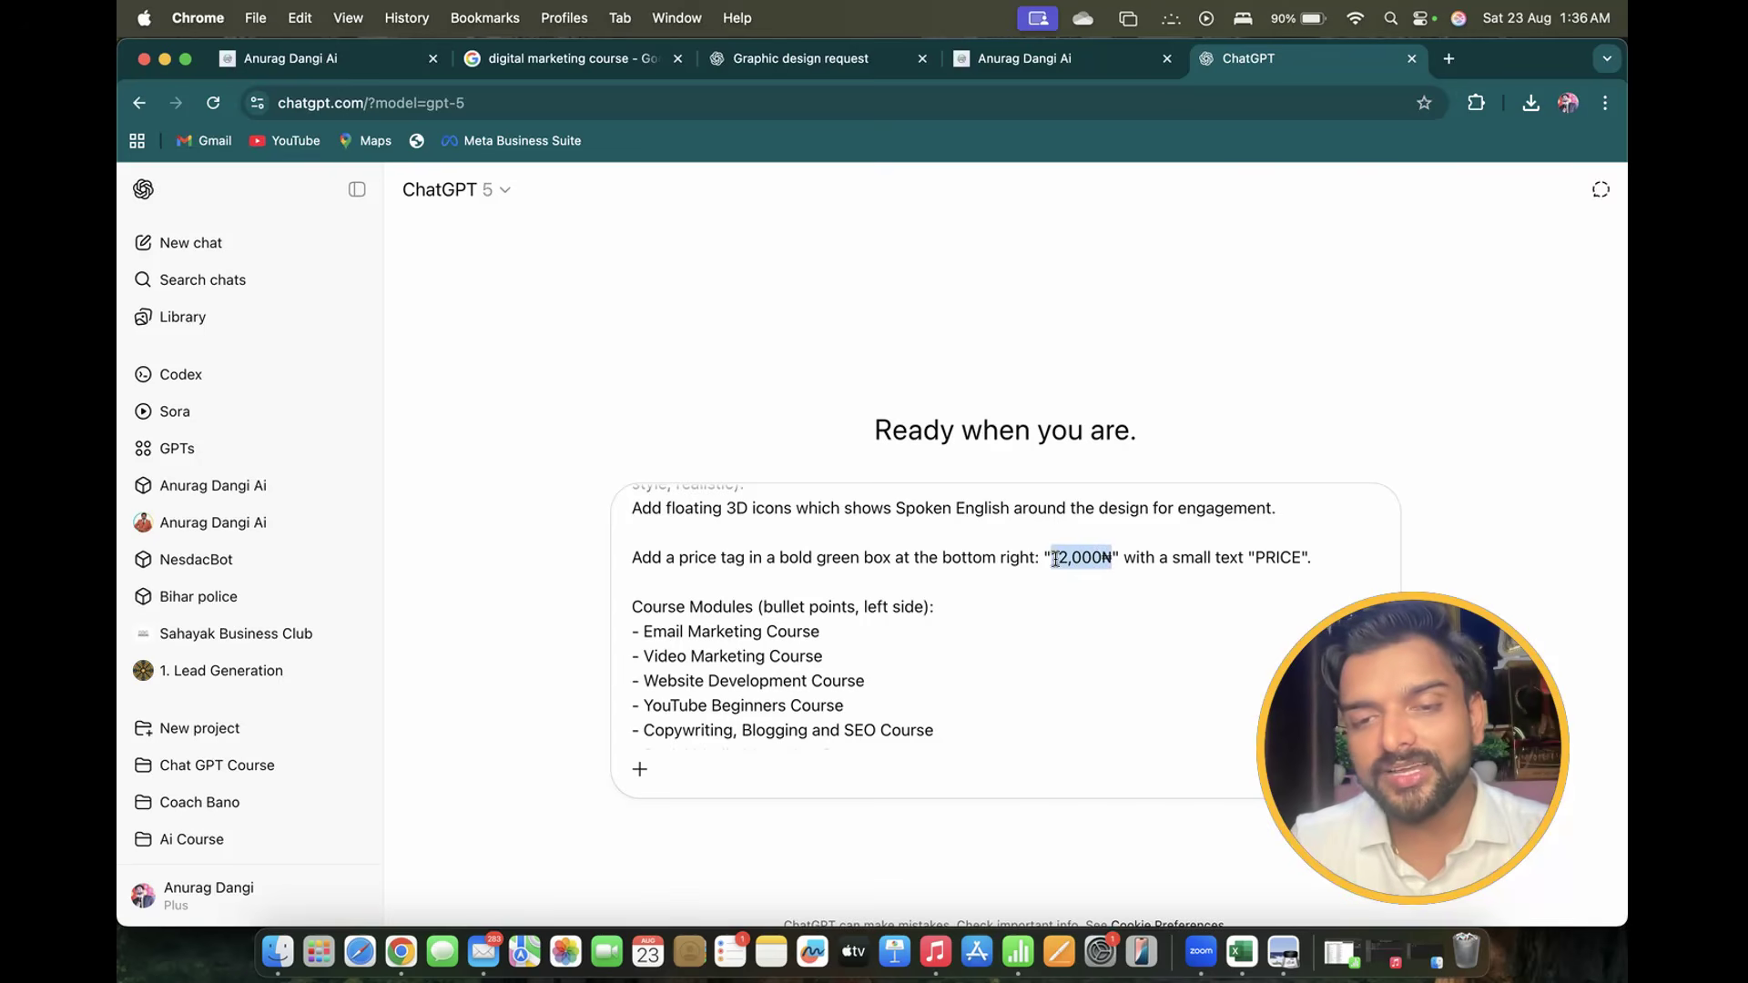
pyautogui.press('BackSpace')
pyautogui.press('BackSpace')
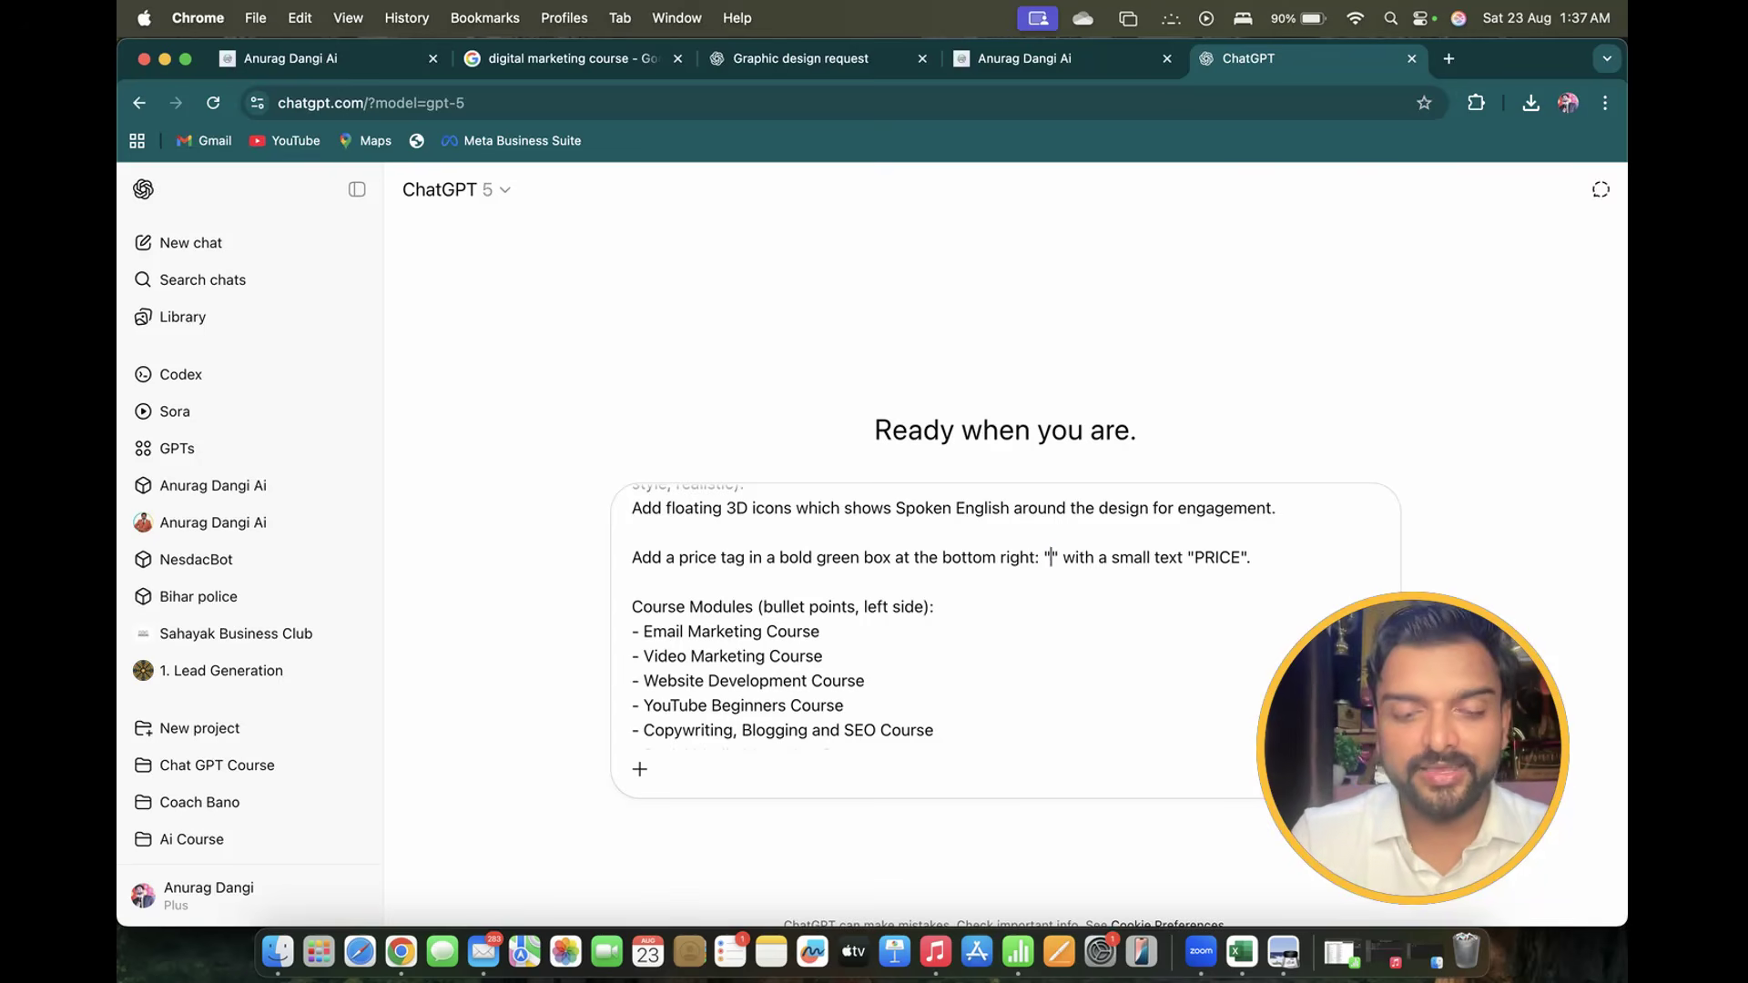
pyautogui.write('Rs ')
pyautogui.write('4999')
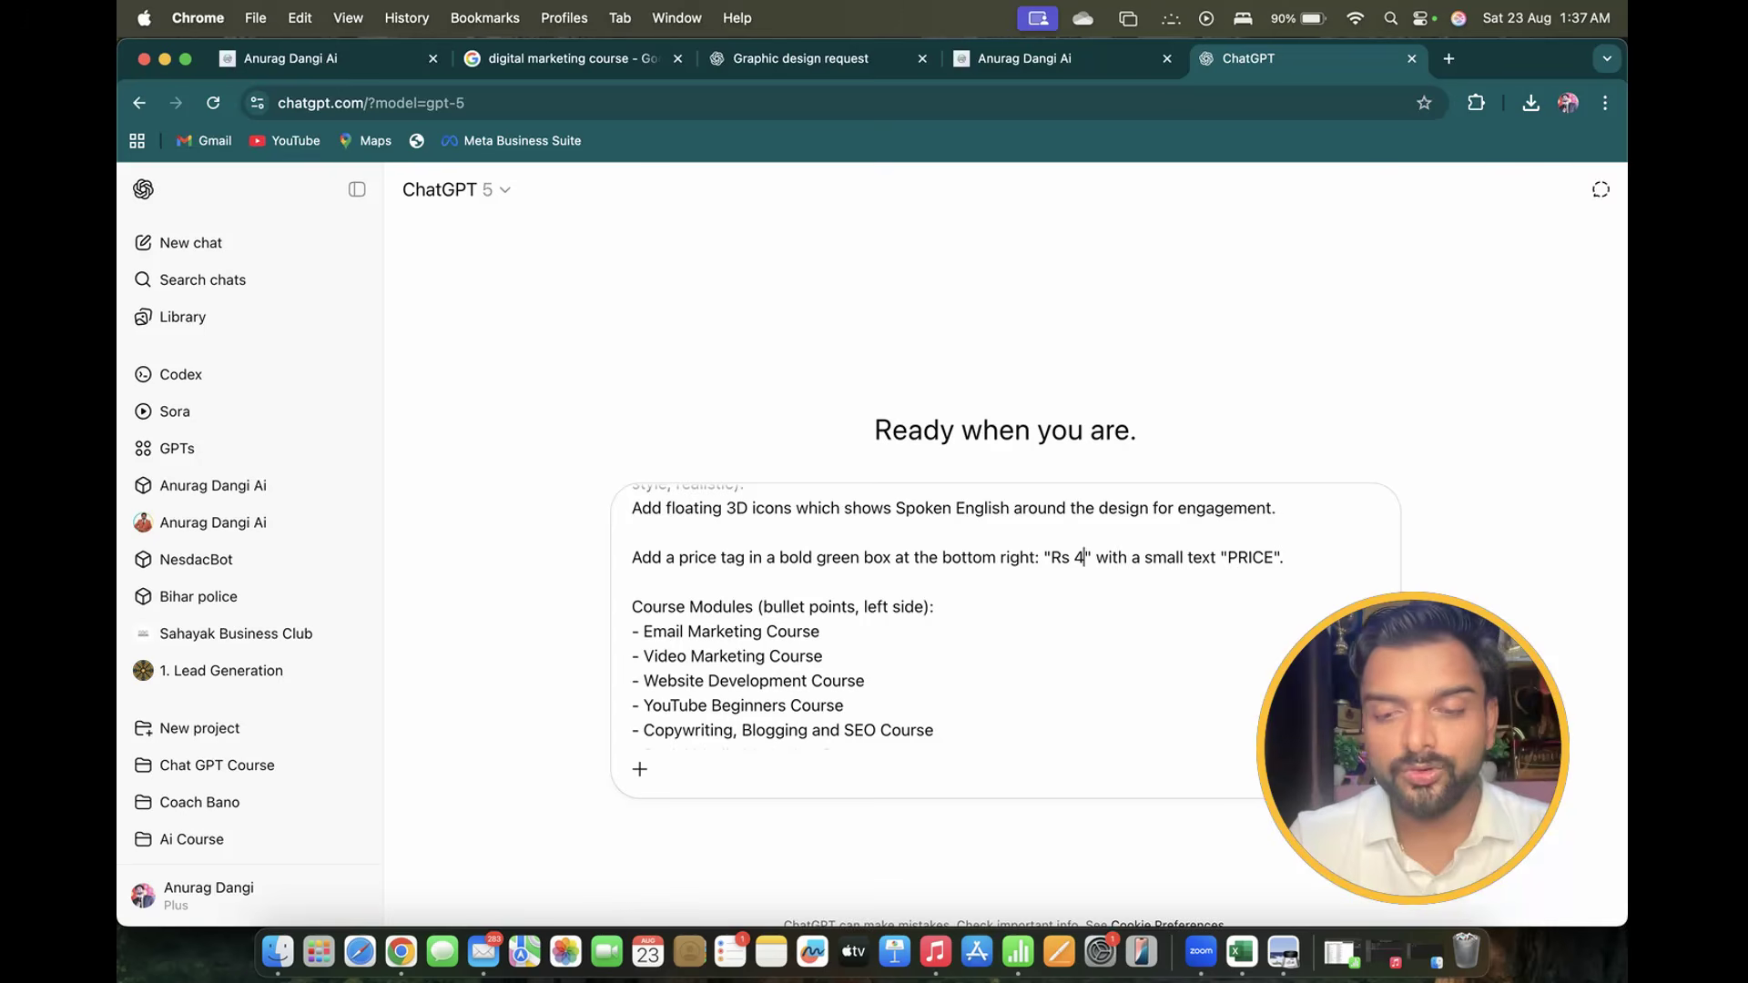
pyautogui.write('/-')
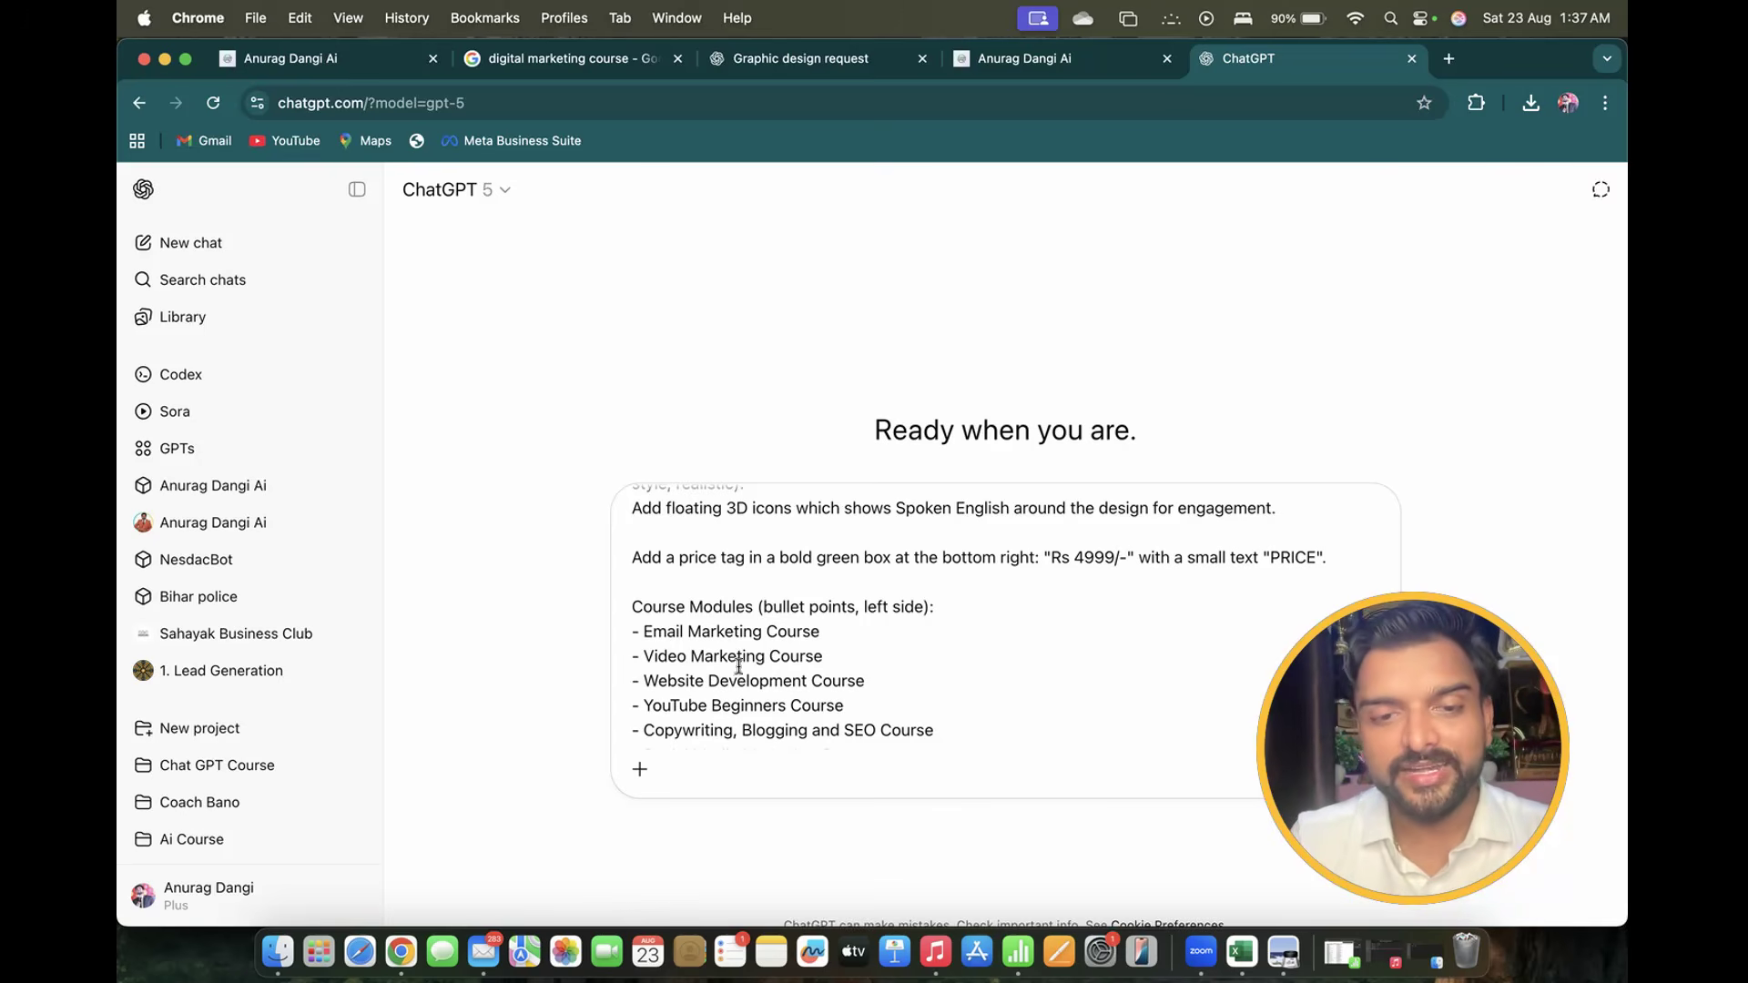
# Replace the Email, Video Marketing and Website Development modules with Grammar, Vocabulary and group discussion
pyautogui.scroll(-2, 776, 606)
pyautogui.scroll(-2, 777, 606)
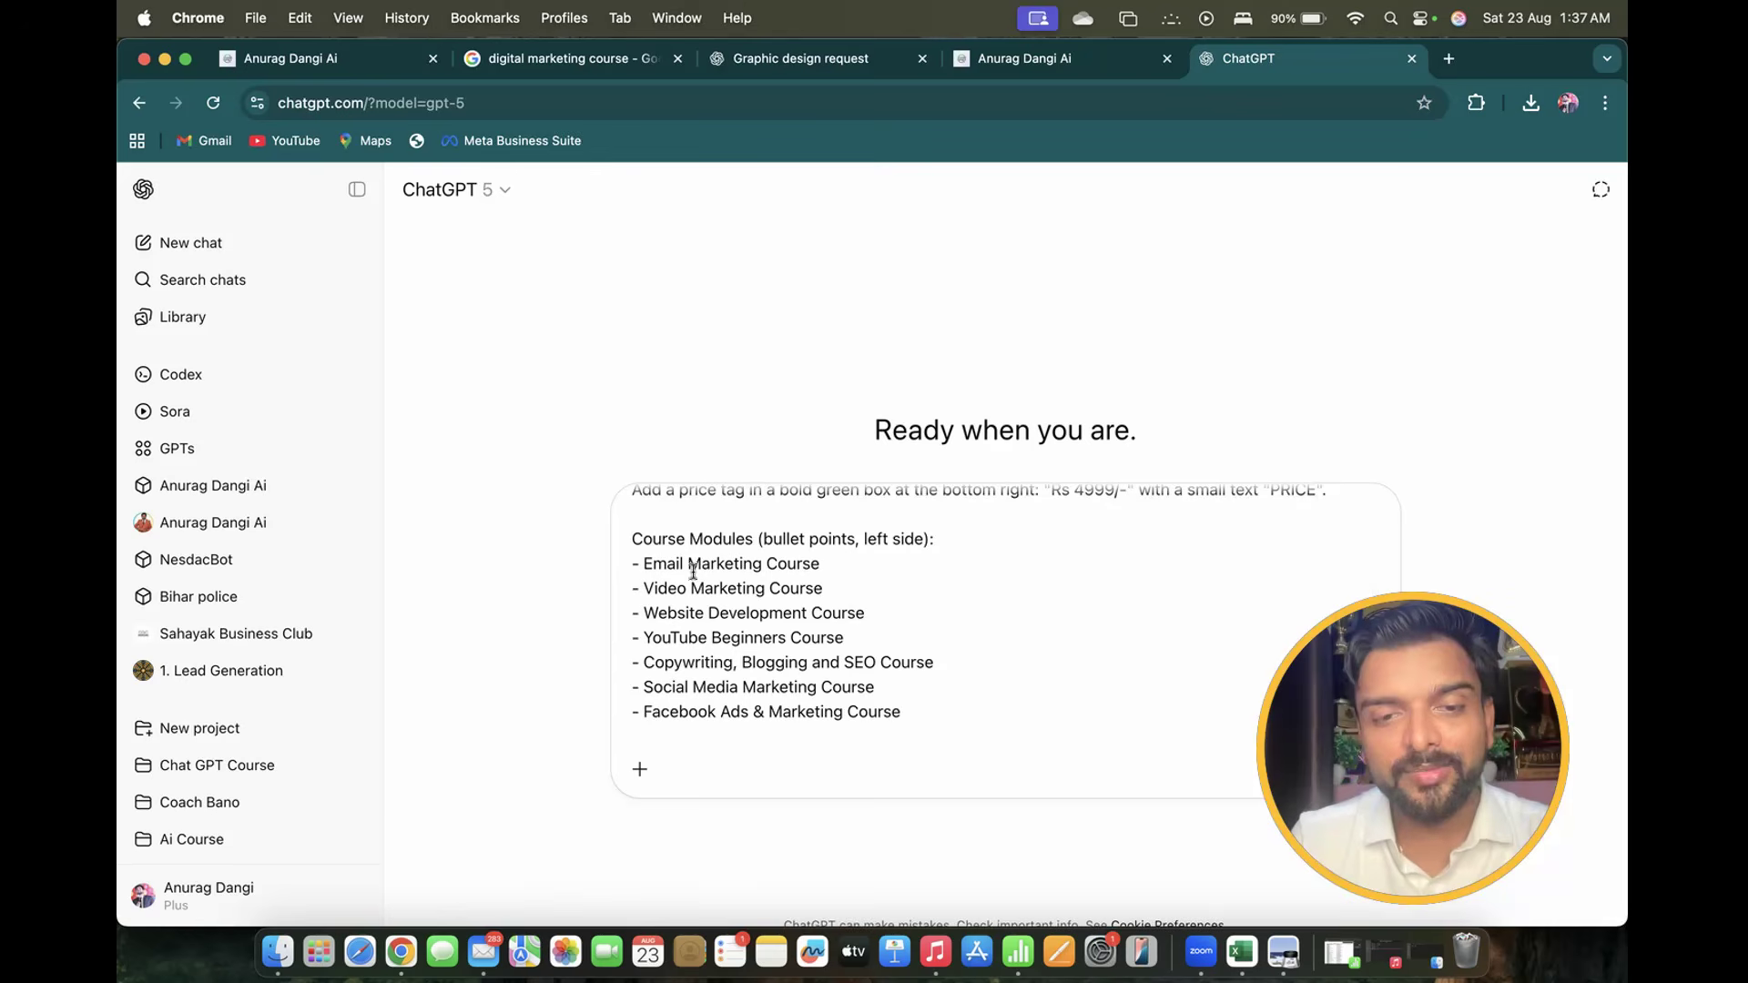
pyautogui.scroll(-3, 723, 691)
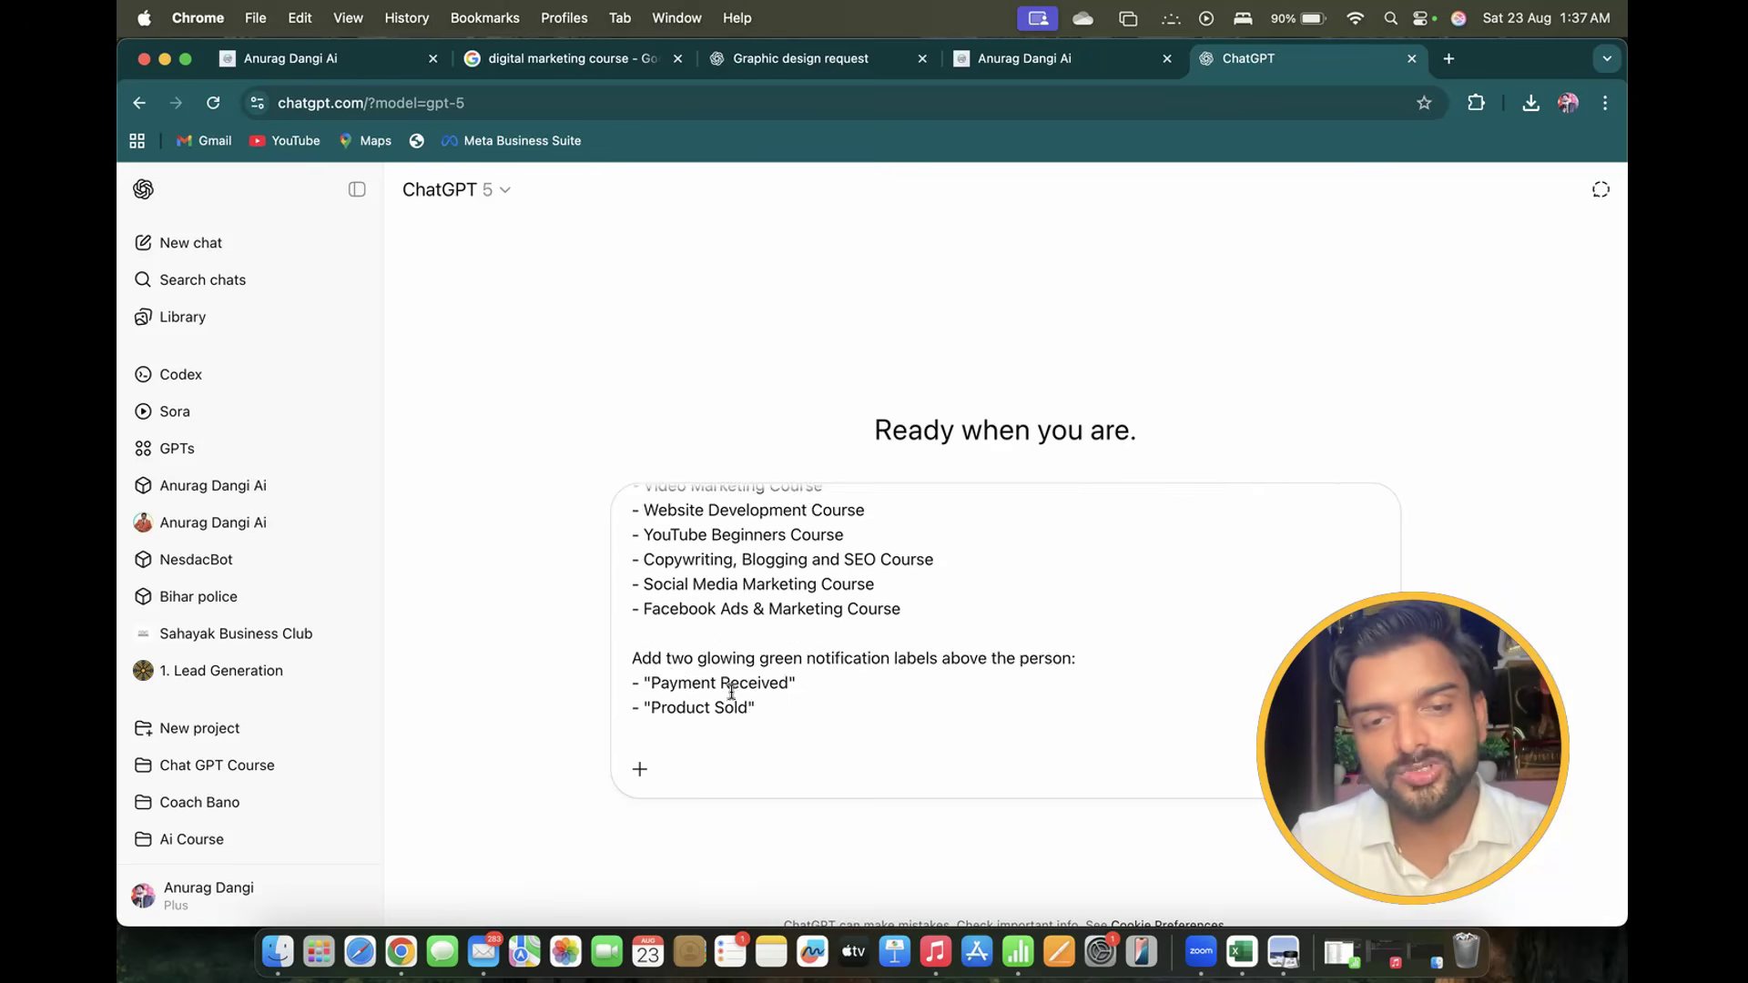
pyautogui.scroll(3, 723, 678)
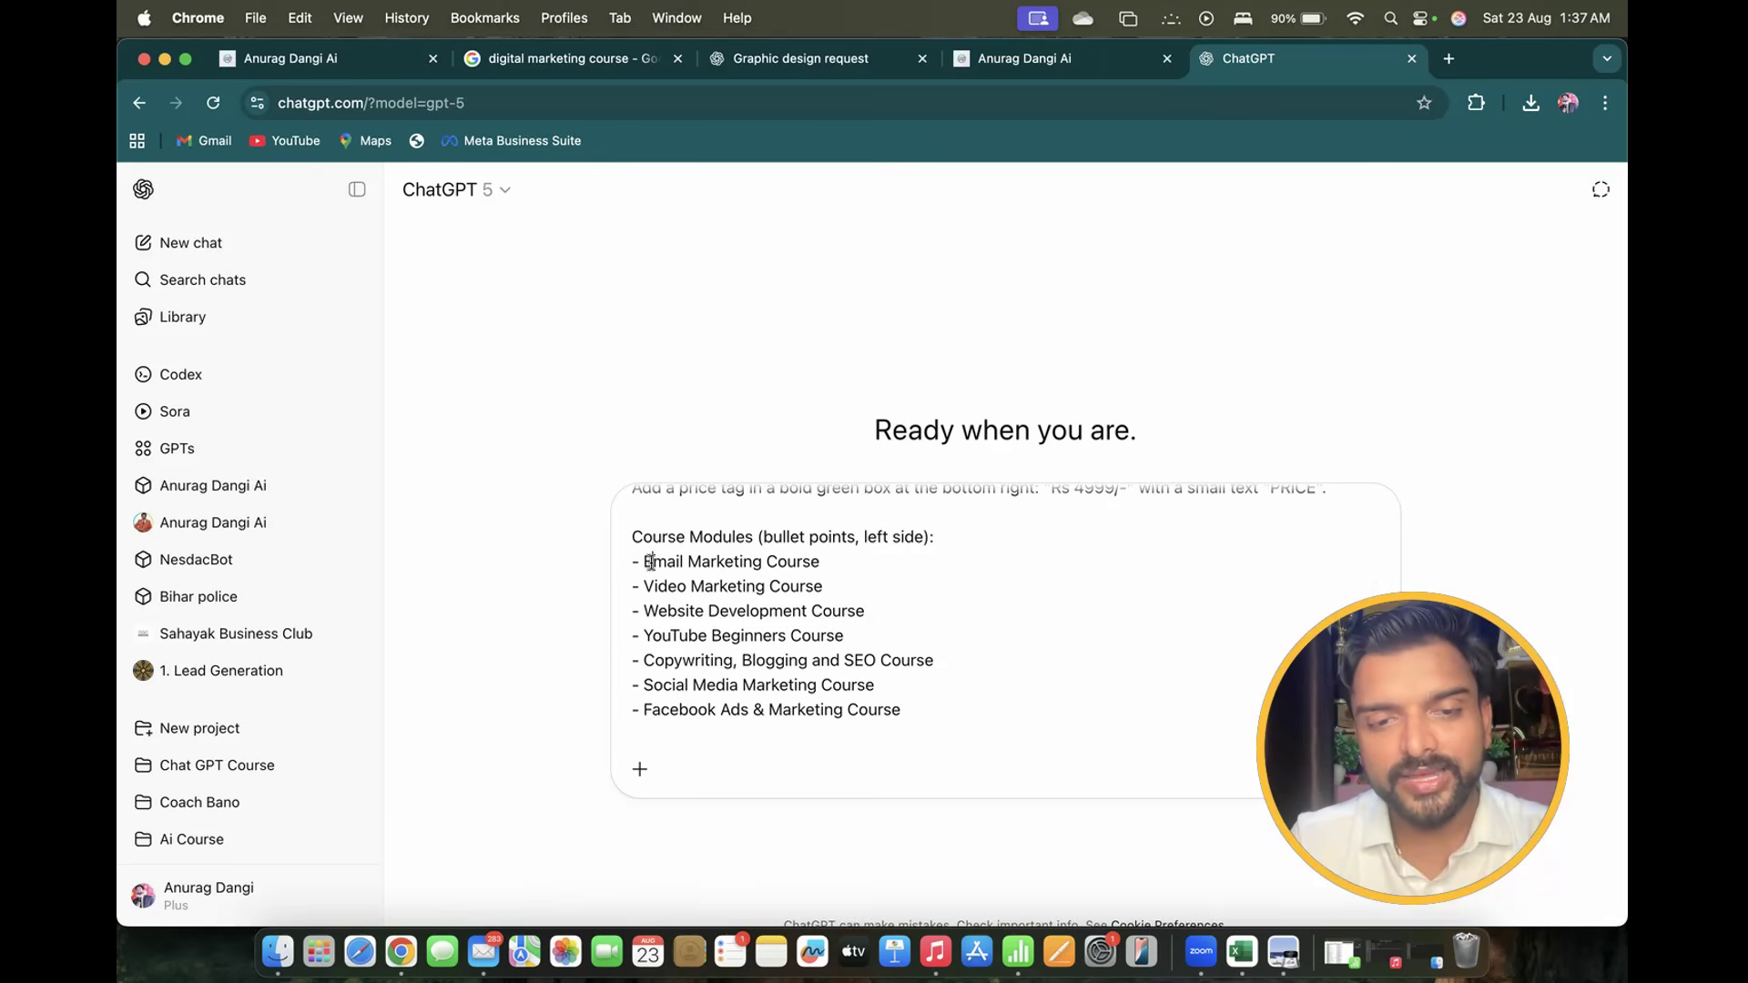
pyautogui.moveTo(646, 560); pyautogui.dragTo(865, 648)
pyautogui.click(844, 633)
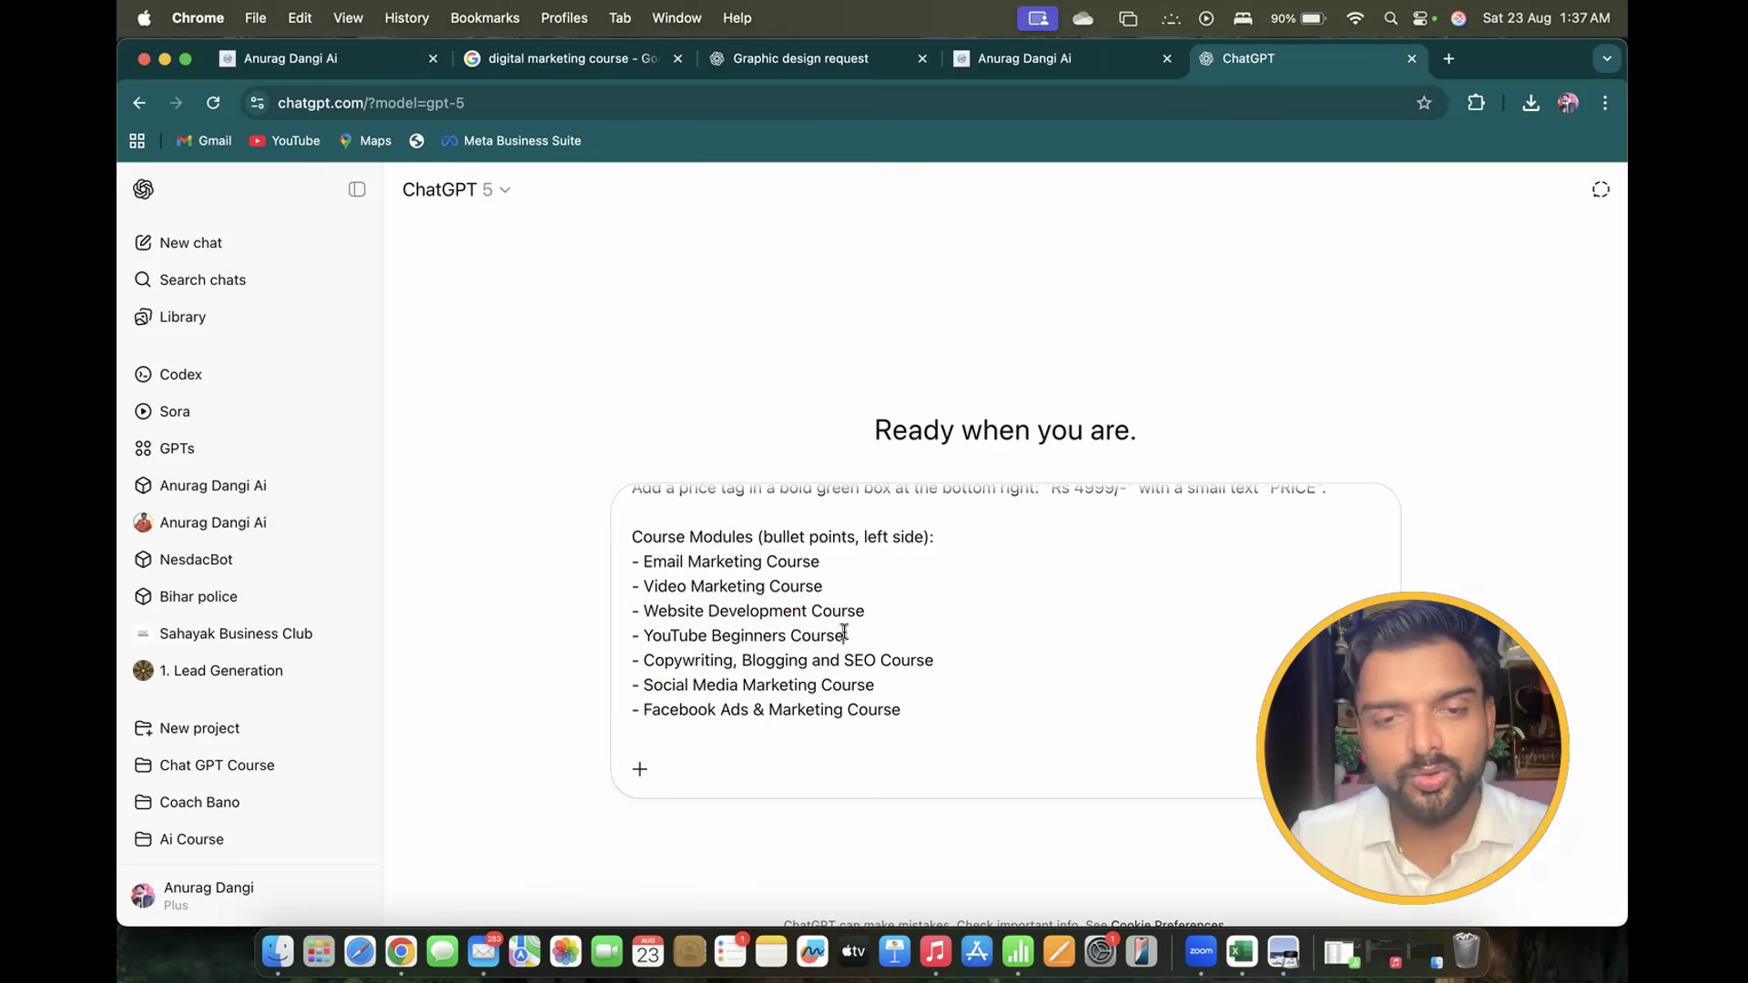
pyautogui.moveTo(643, 561); pyautogui.dragTo(821, 557)
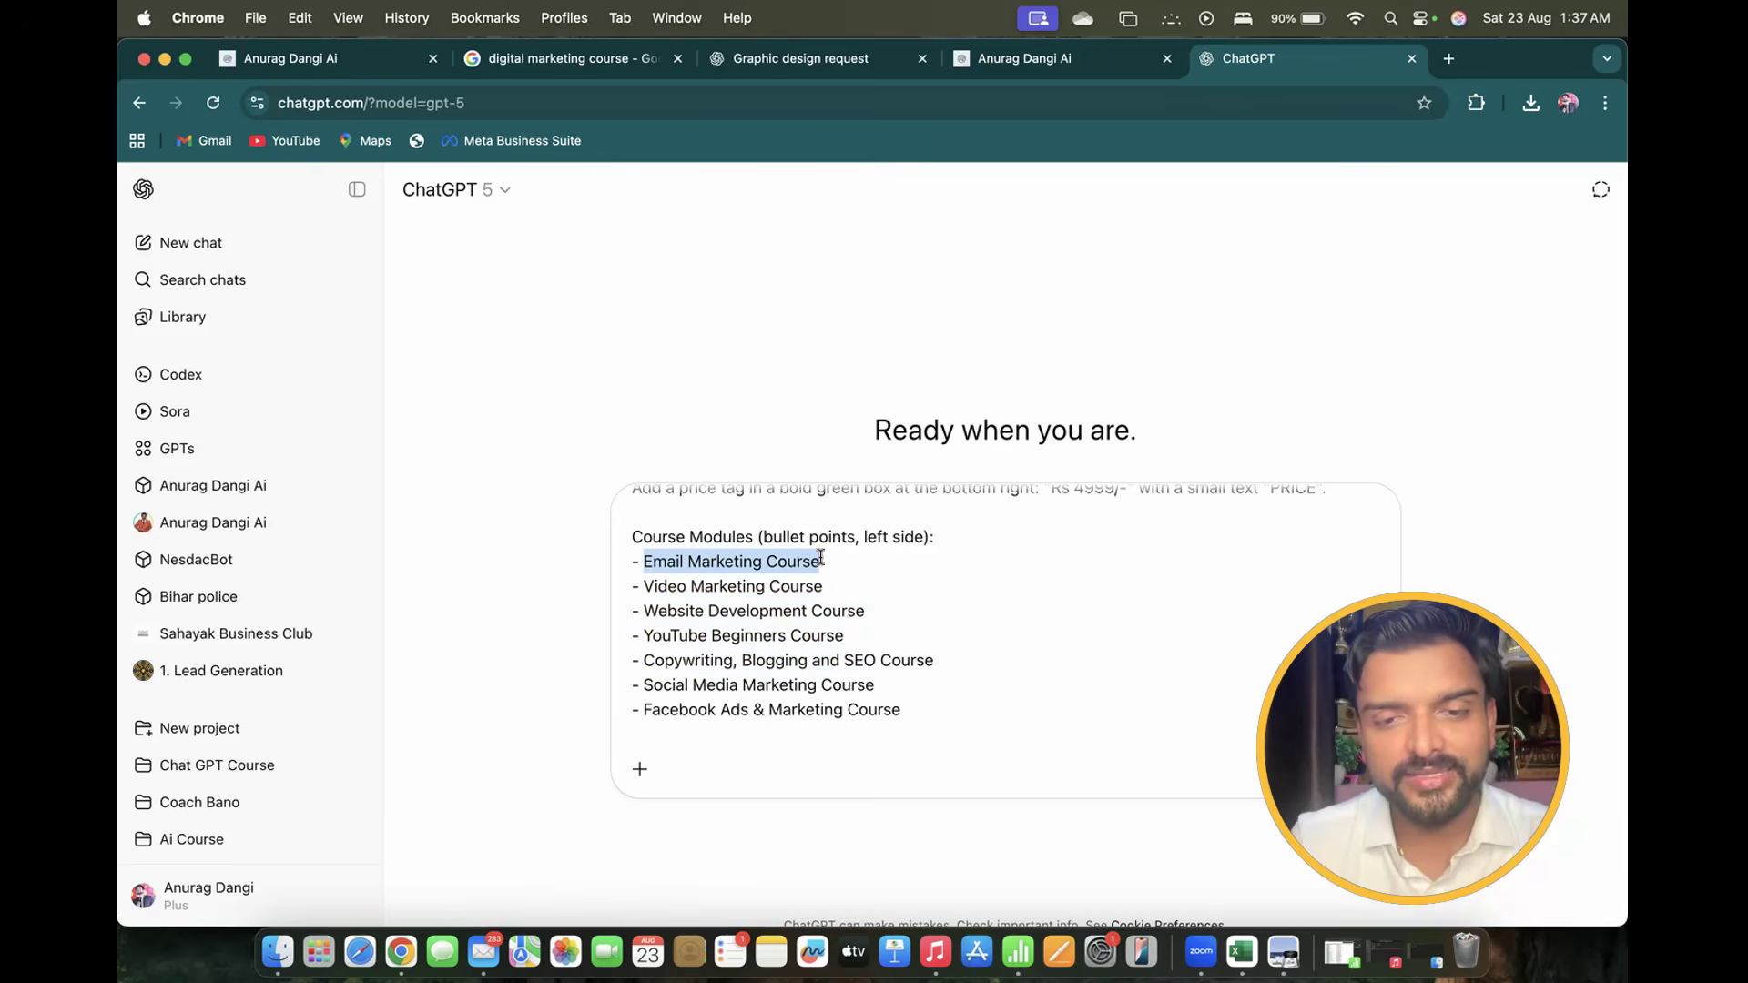
pyautogui.write('Grammar')
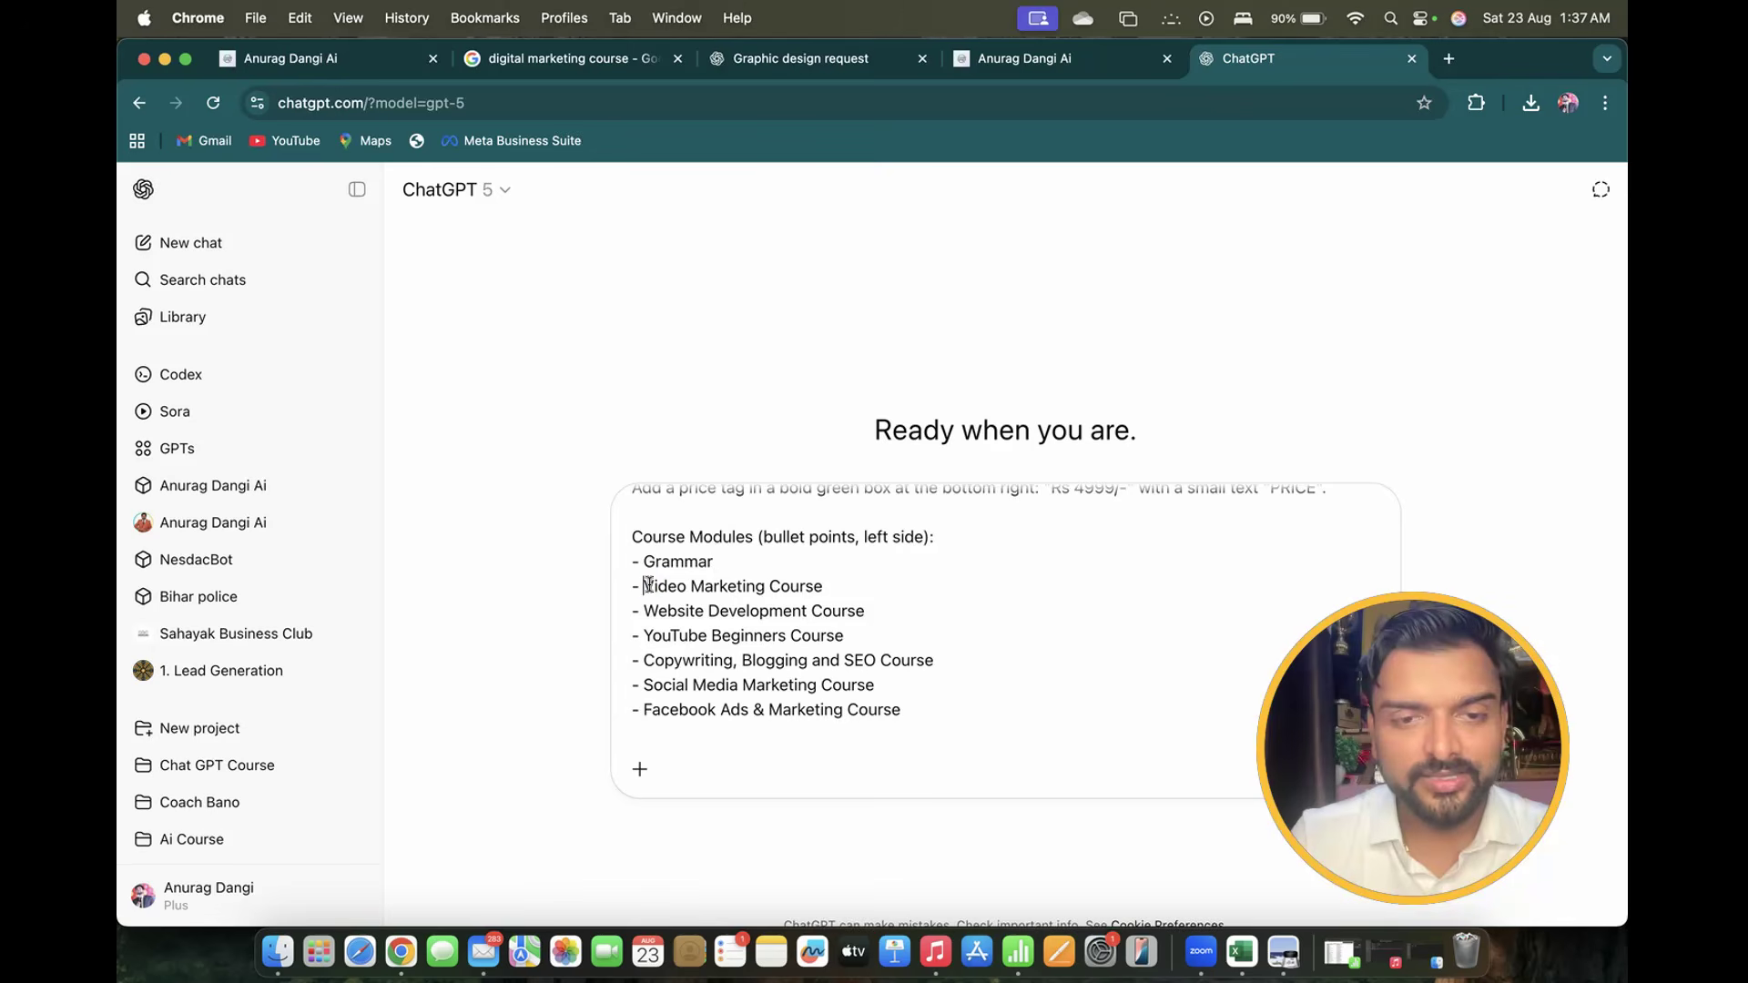
pyautogui.moveTo(643, 585); pyautogui.dragTo(857, 585)
pyautogui.write('Voca')
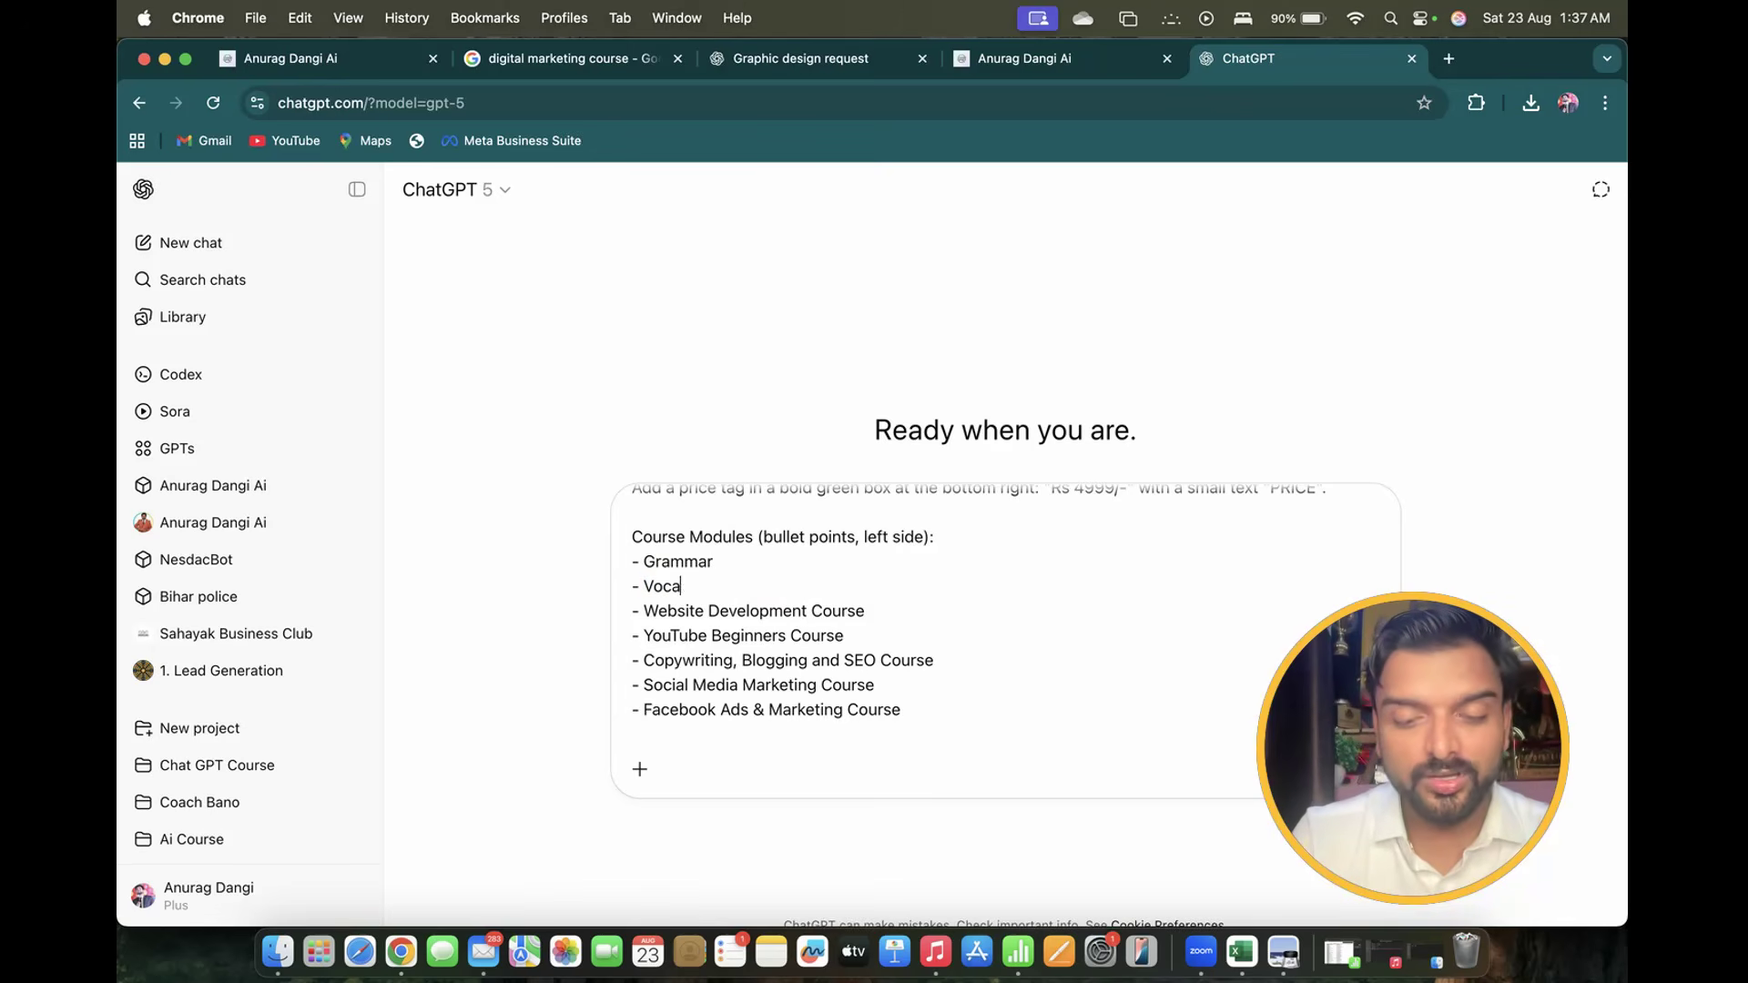
pyautogui.write('bulary')
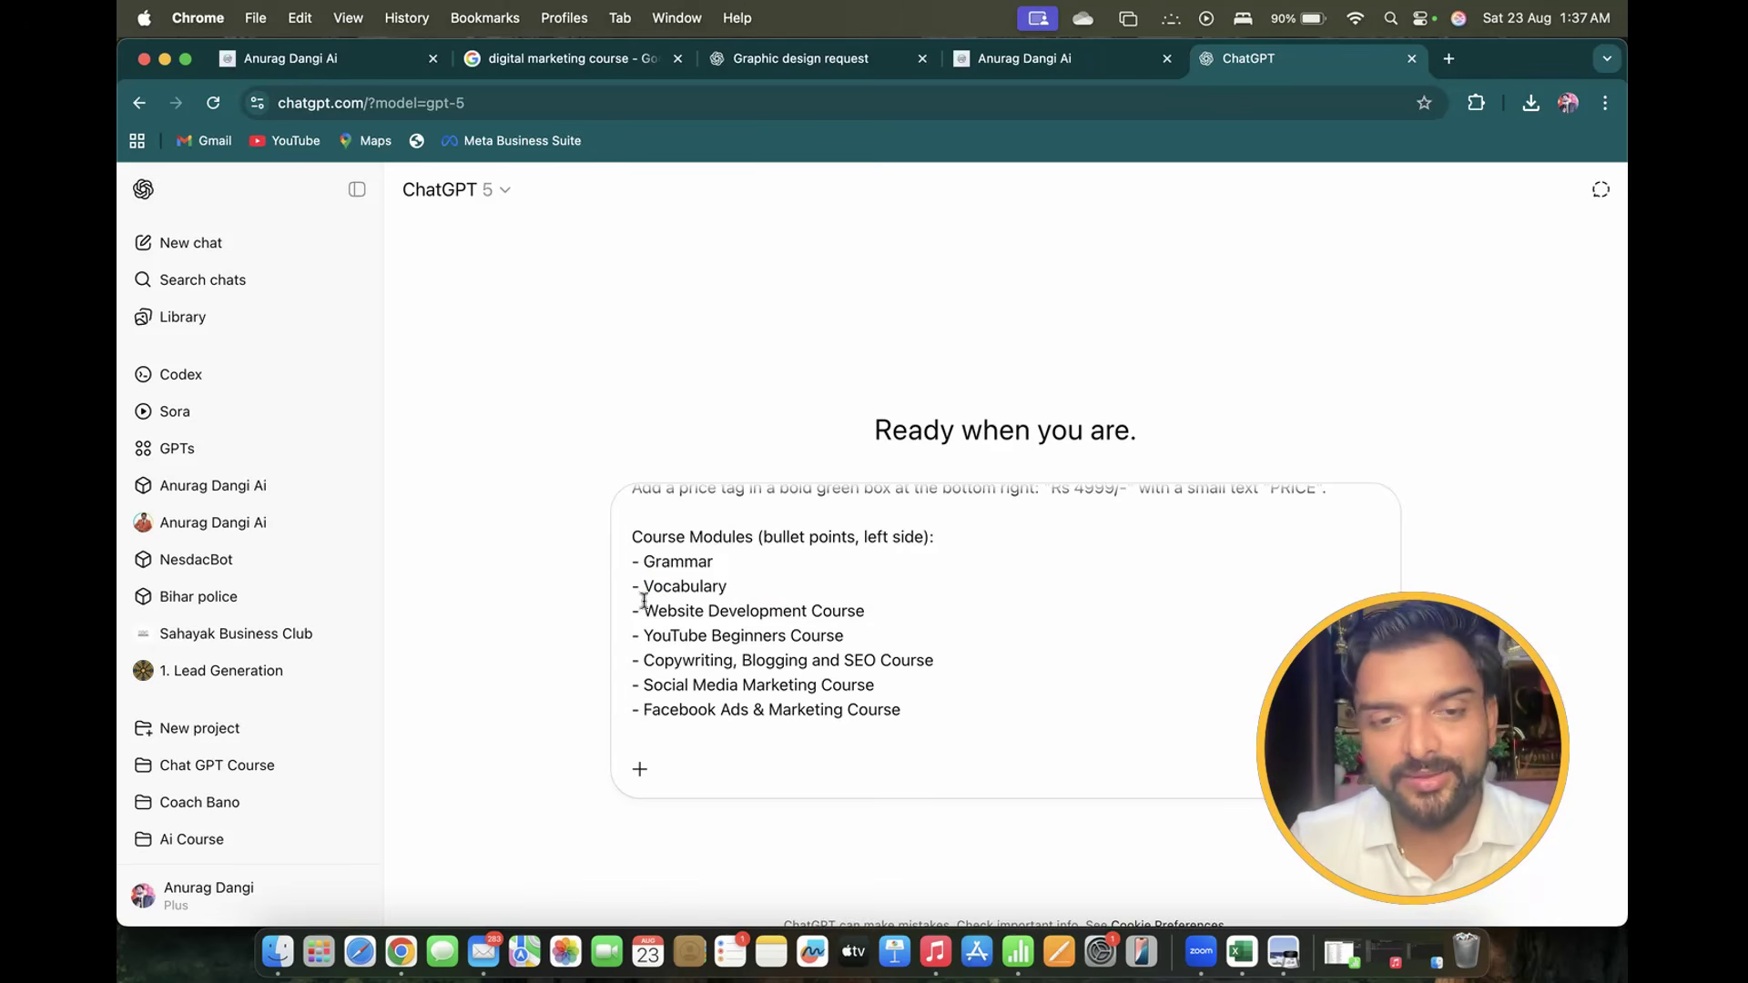
pyautogui.moveTo(643, 610); pyautogui.dragTo(873, 607)
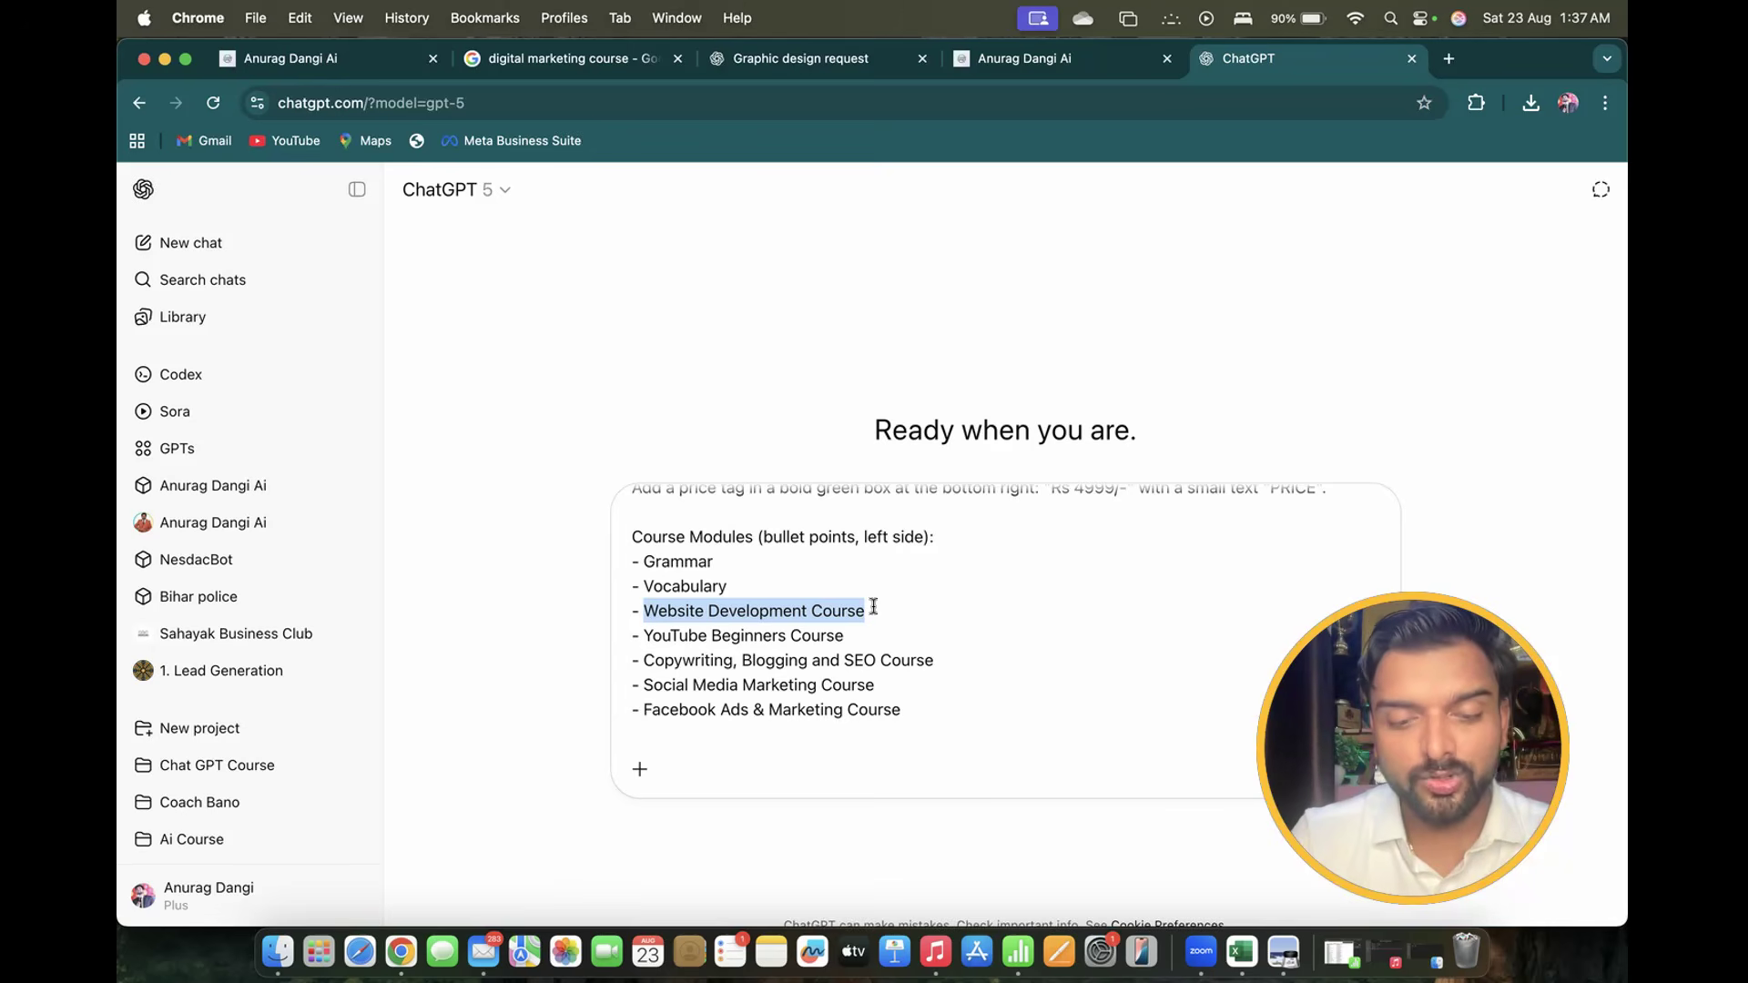
pyautogui.write('group d')
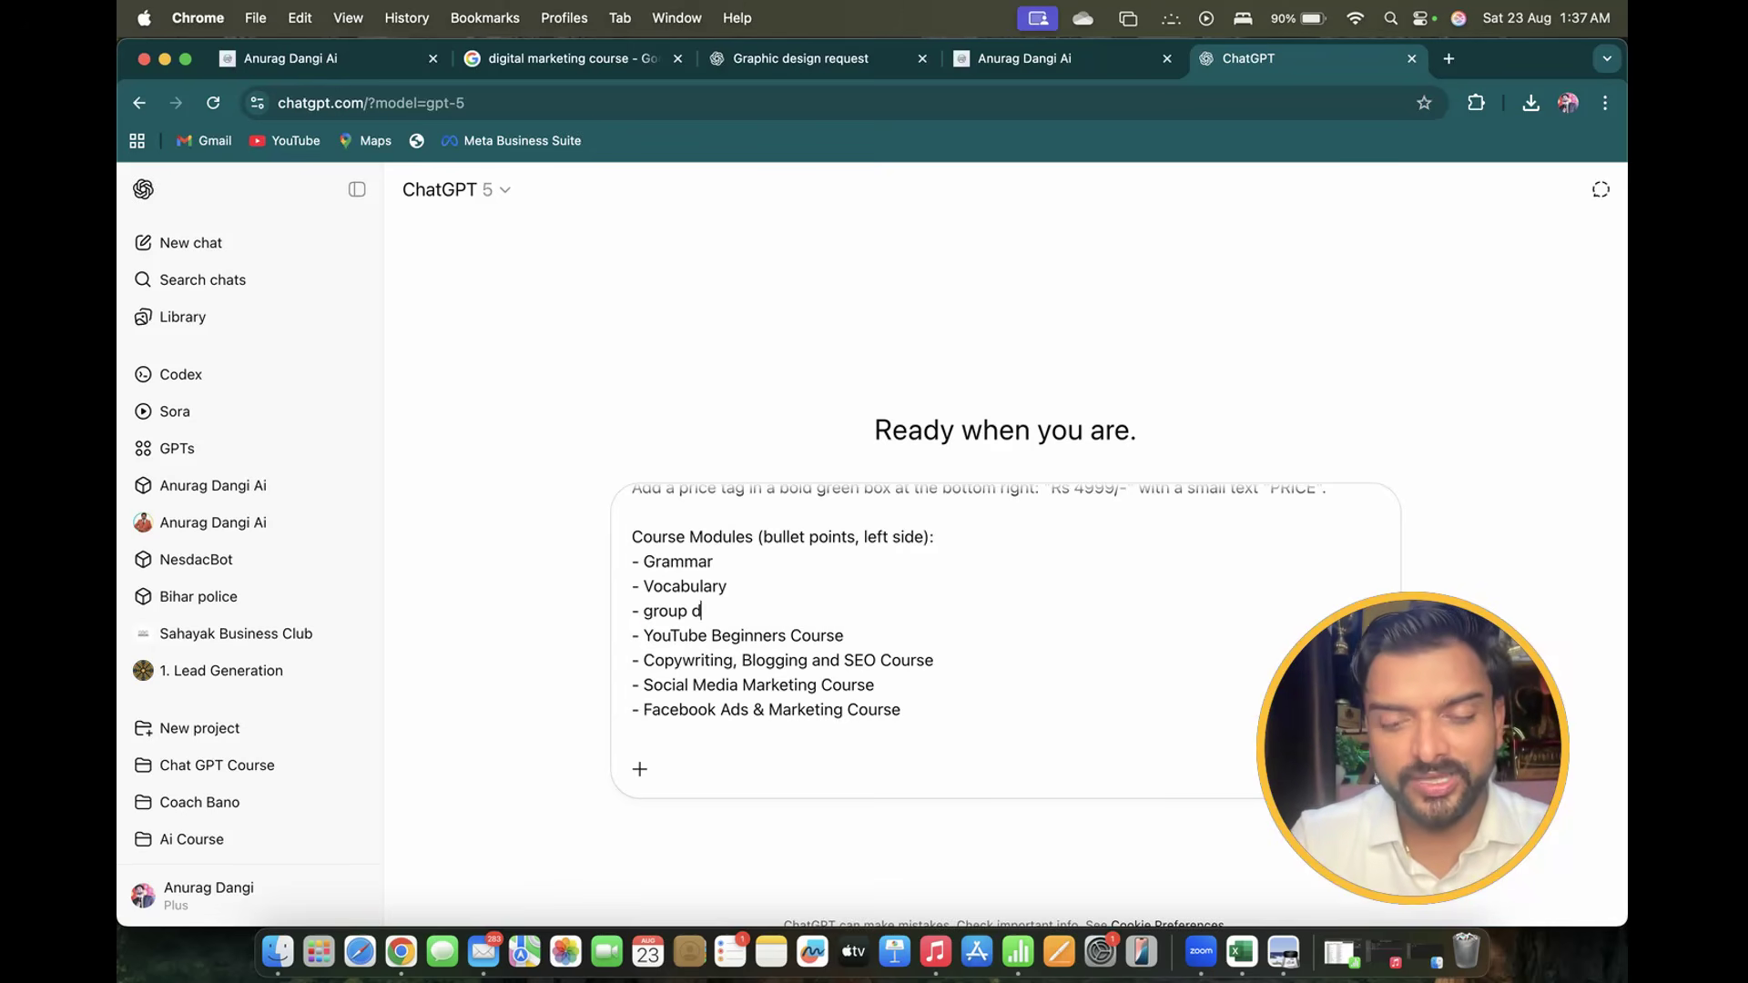
pyautogui.write('iscussion')
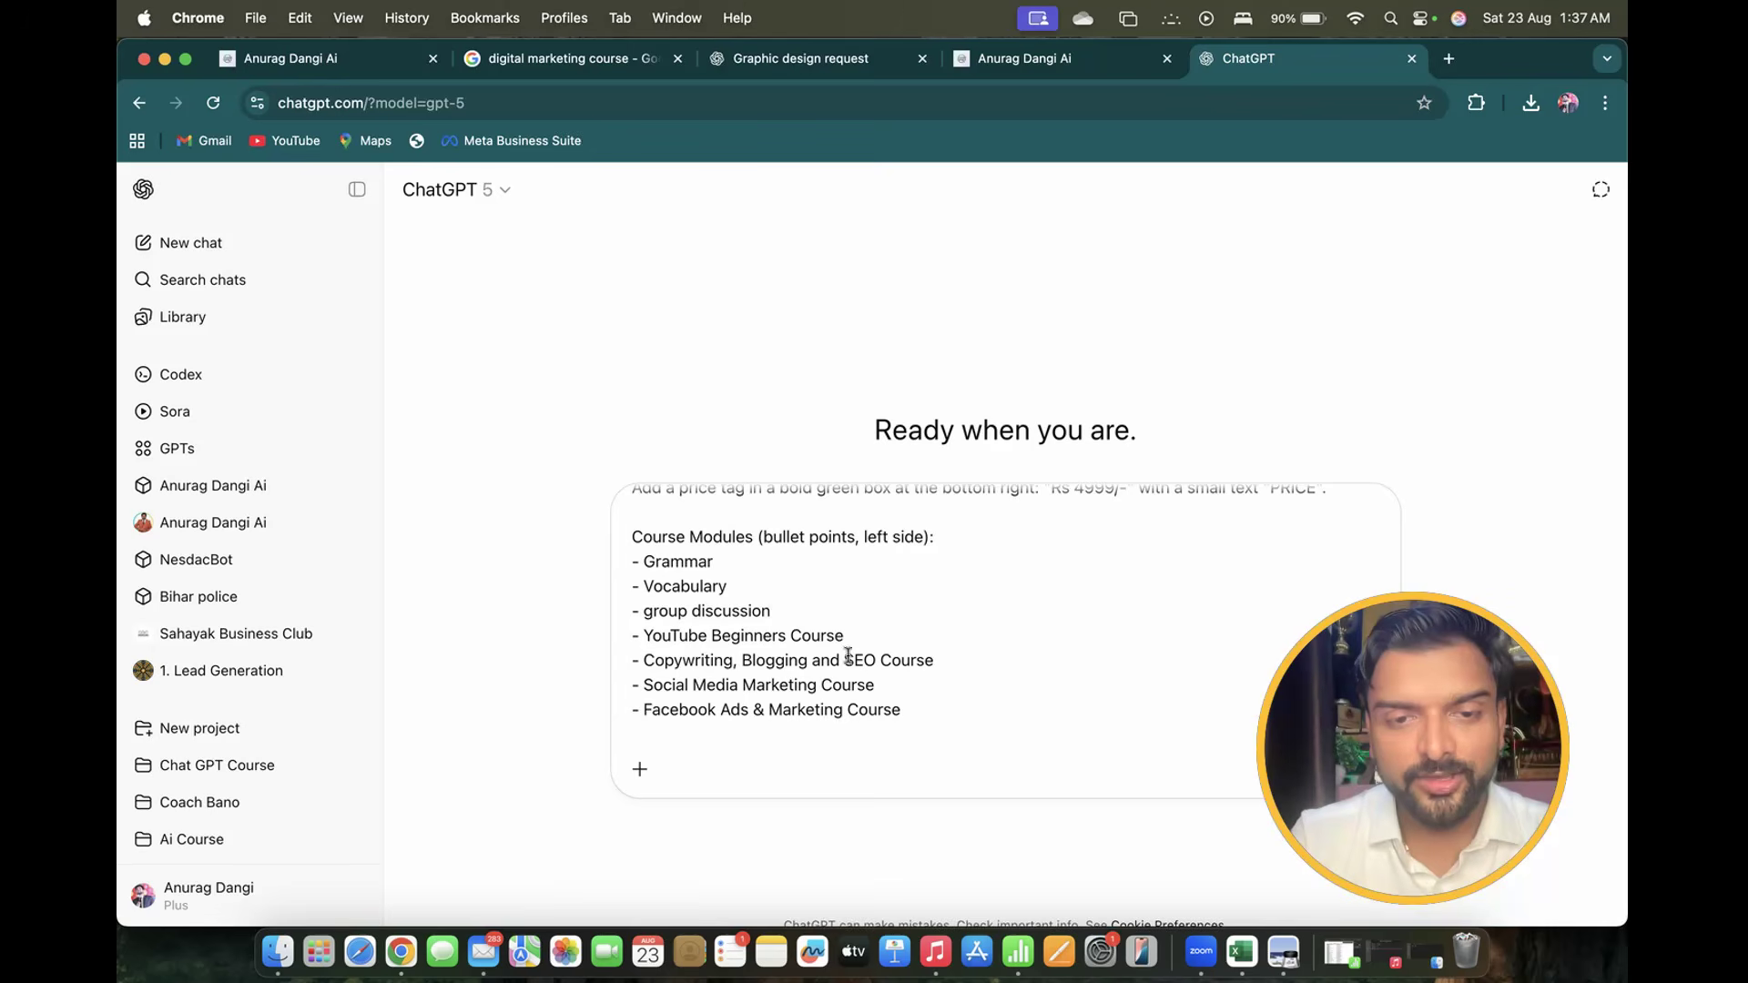
# Replace the remaining marketing modules with debate, role plays, practice and speech
pyautogui.moveTo(644, 635); pyautogui.dragTo(873, 636)
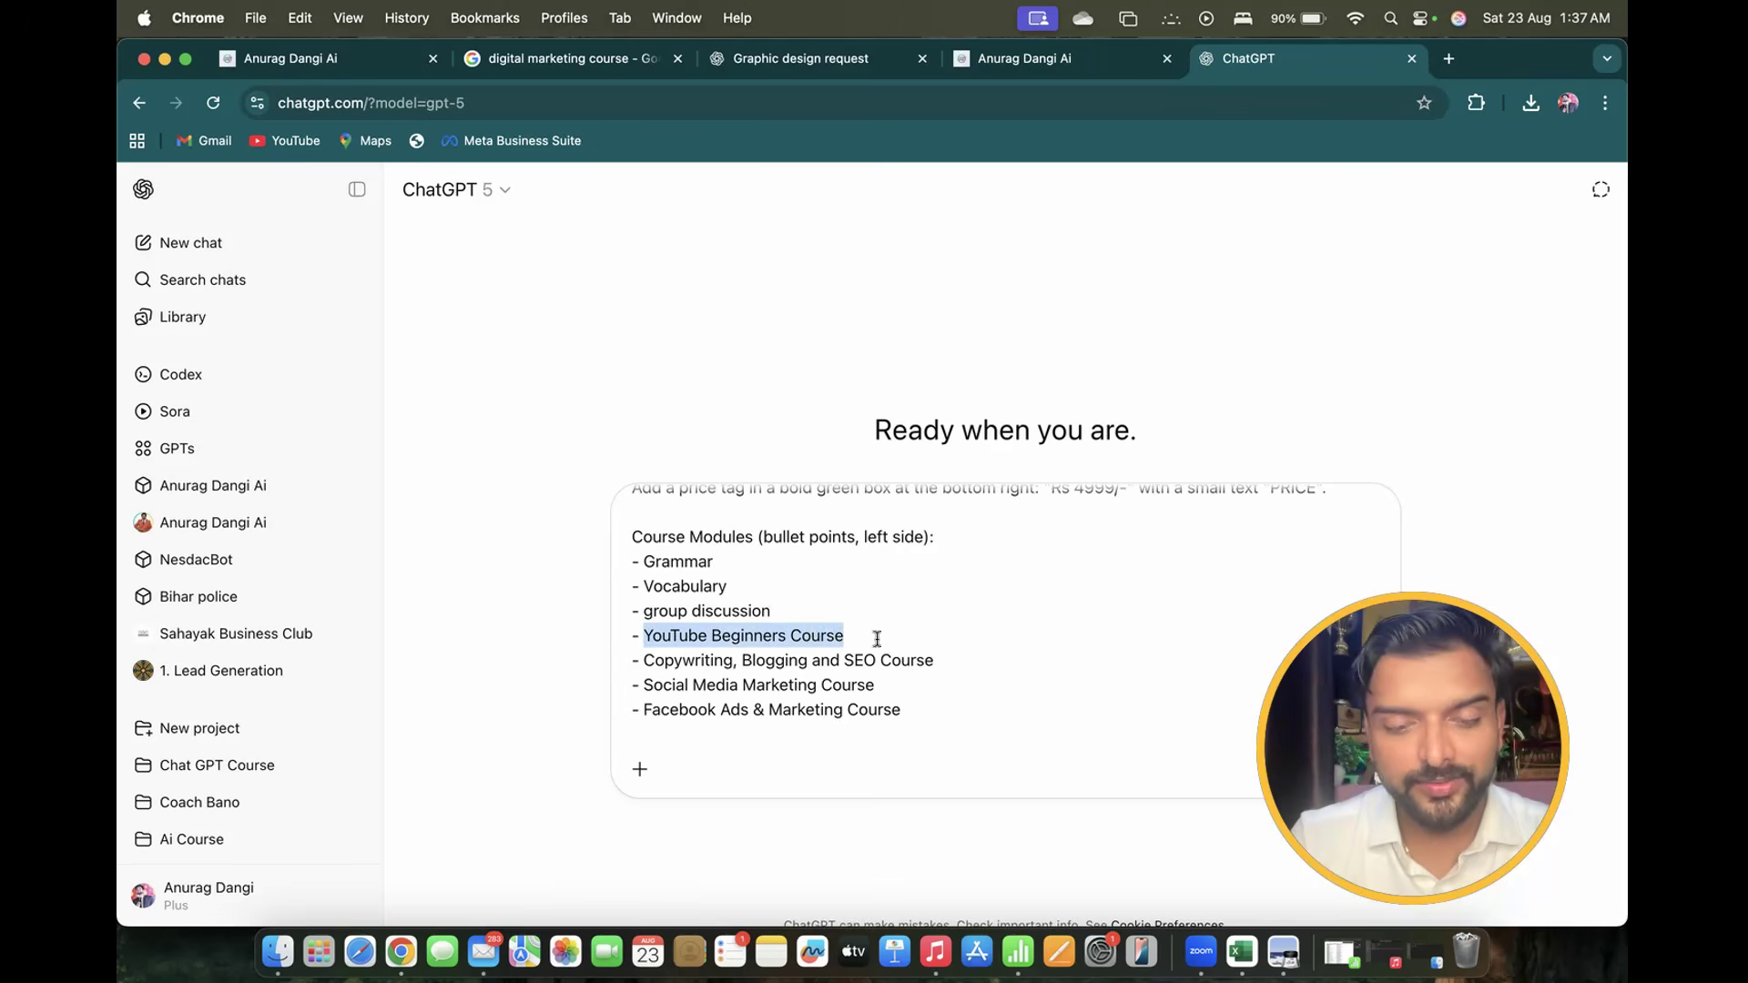
pyautogui.write('debate')
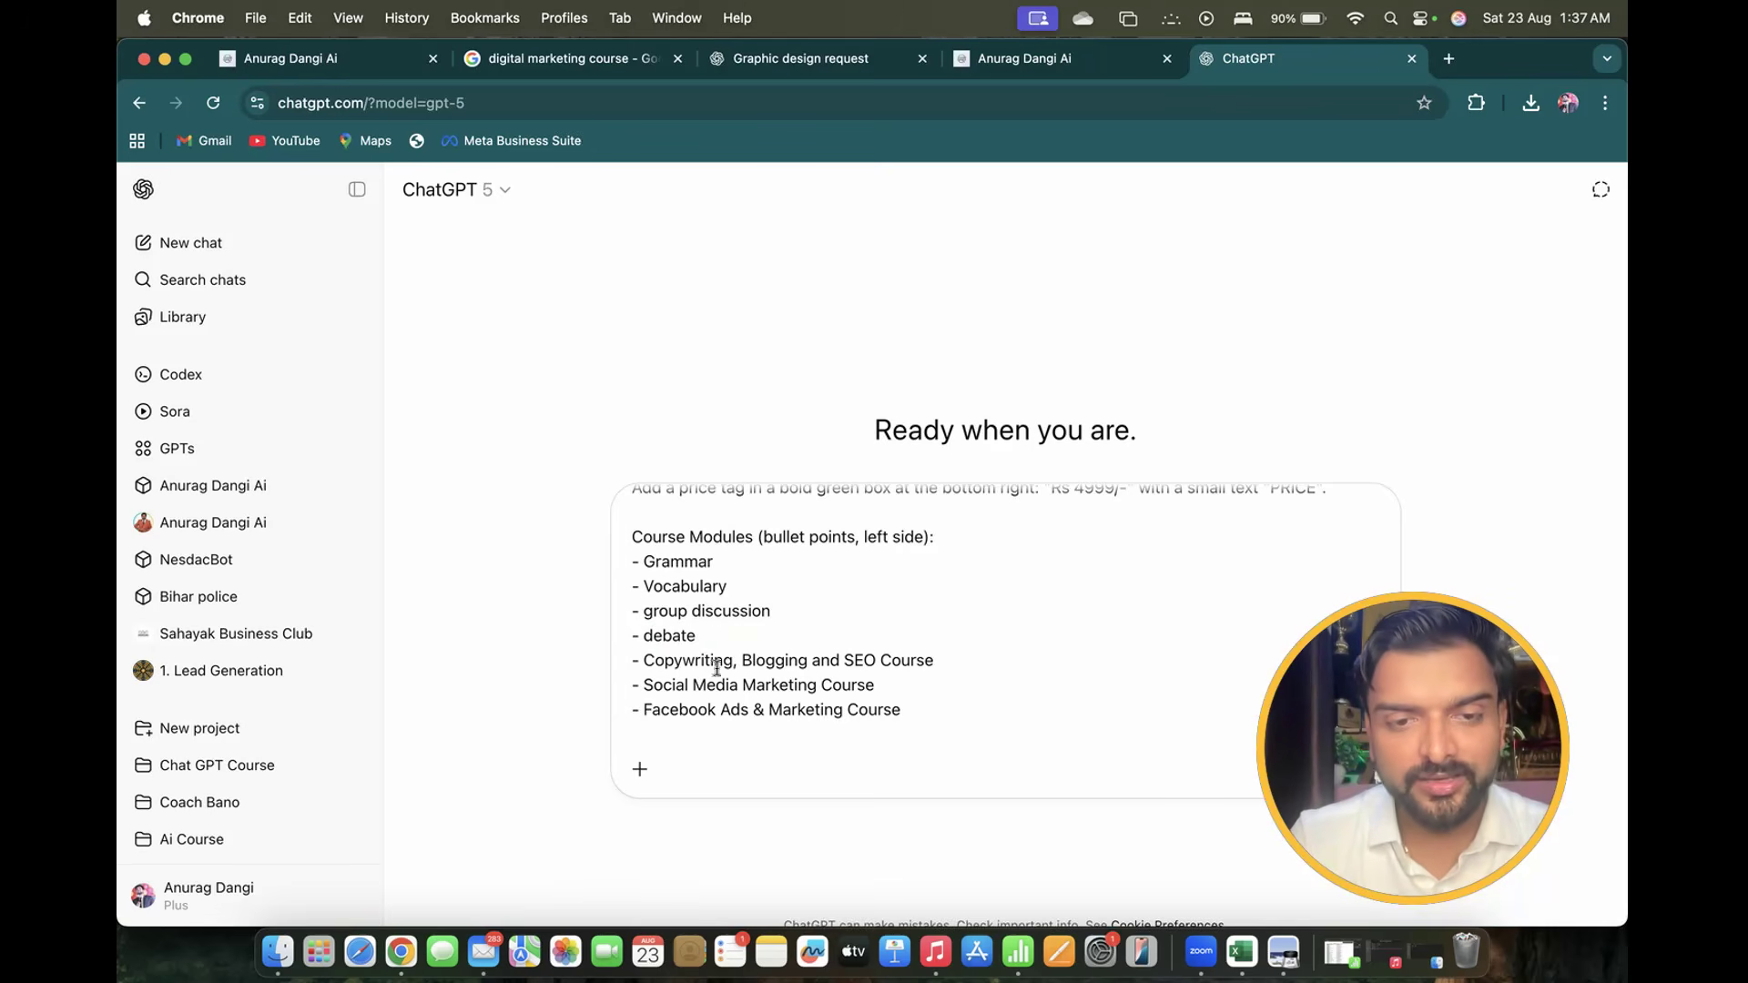
pyautogui.moveTo(648, 663); pyautogui.dragTo(945, 662)
pyautogui.write('role plays')
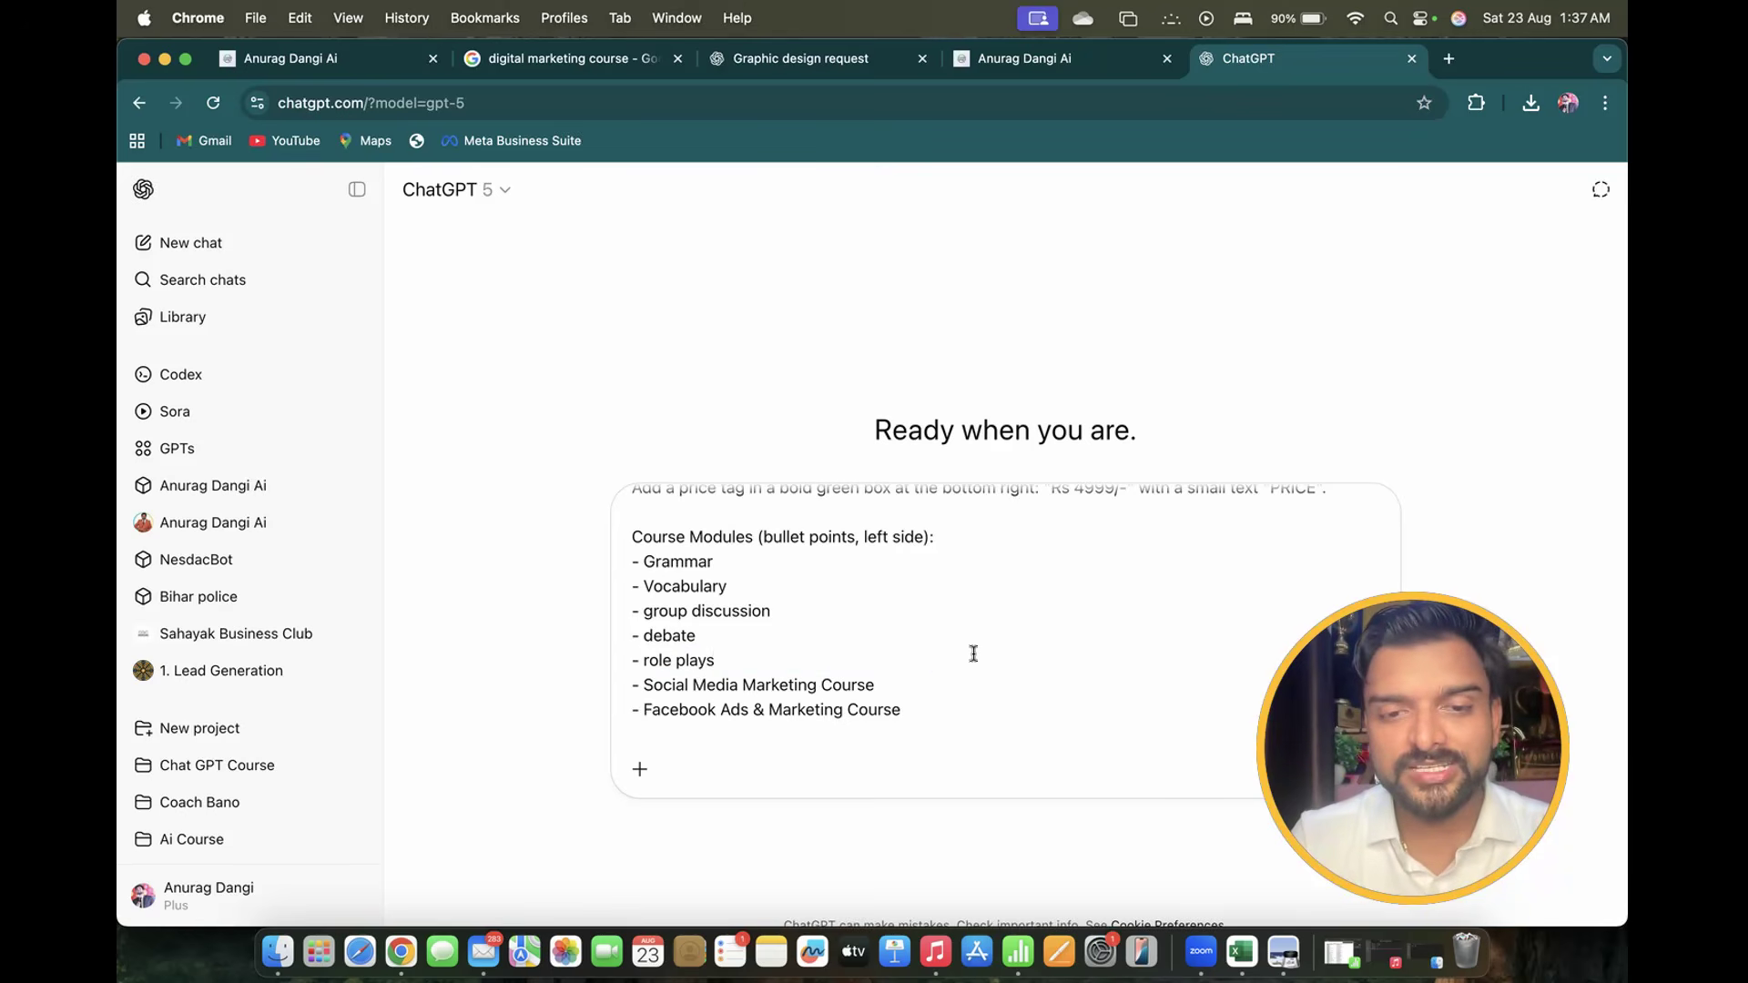
pyautogui.scroll(-3, 973, 653)
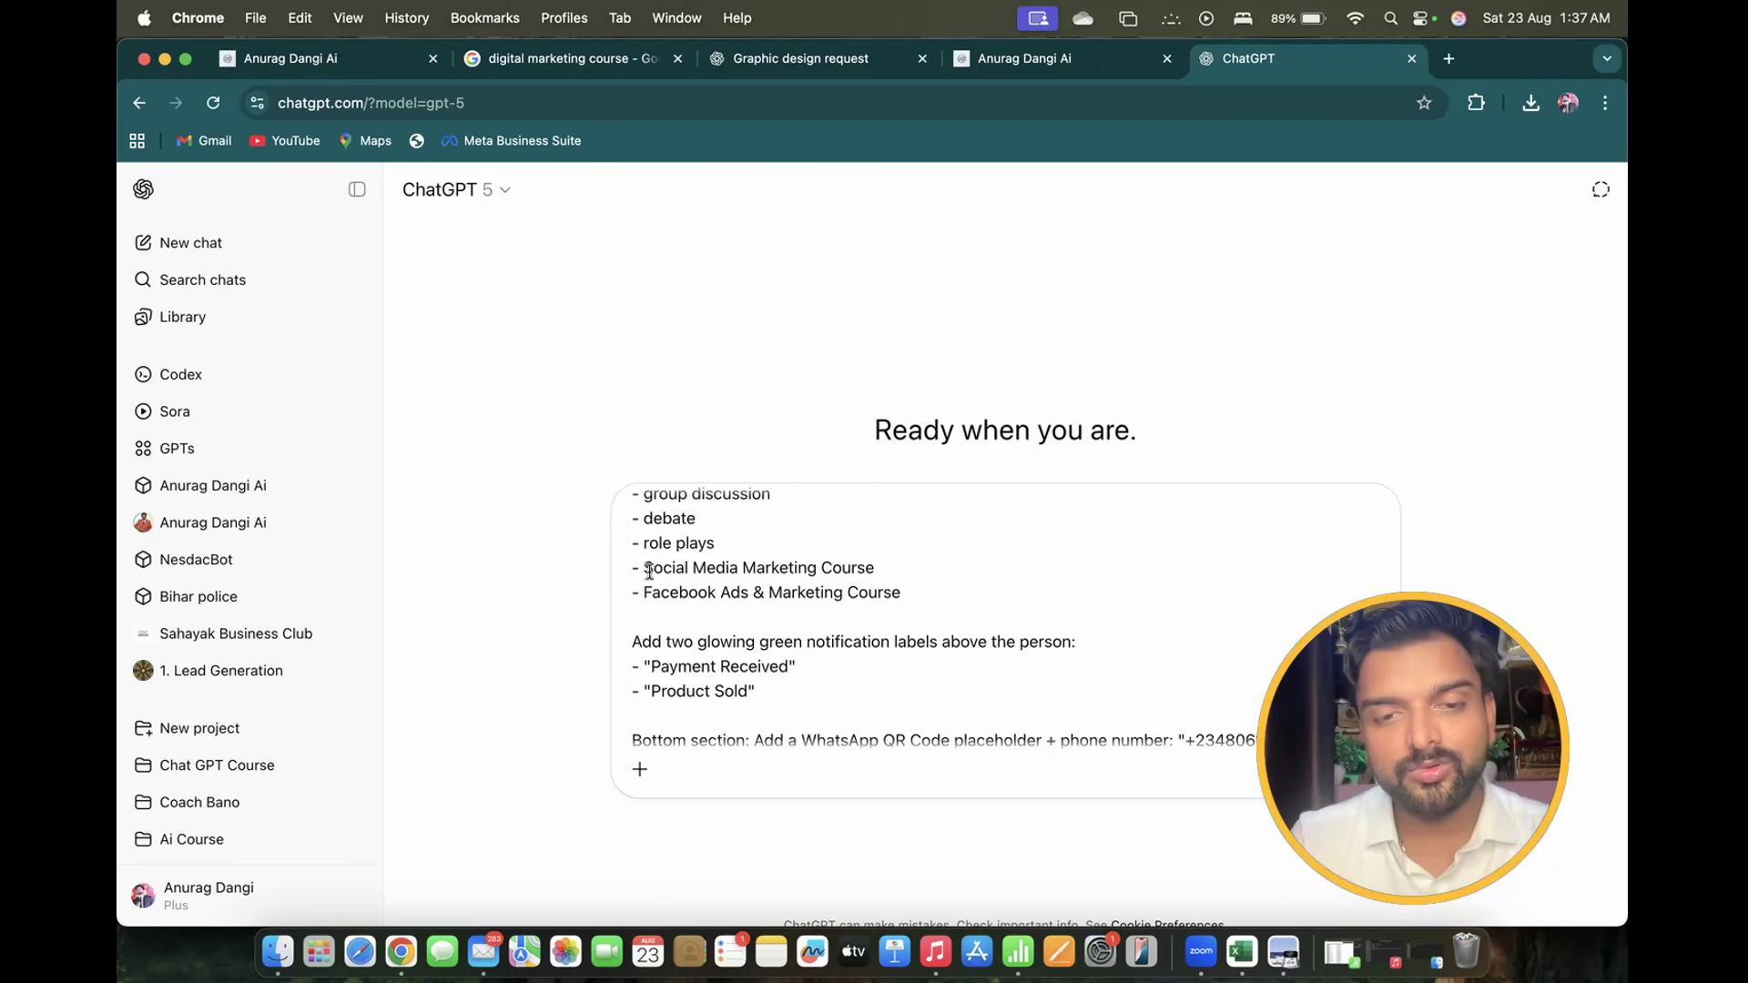
pyautogui.moveTo(643, 568); pyautogui.dragTo(877, 568)
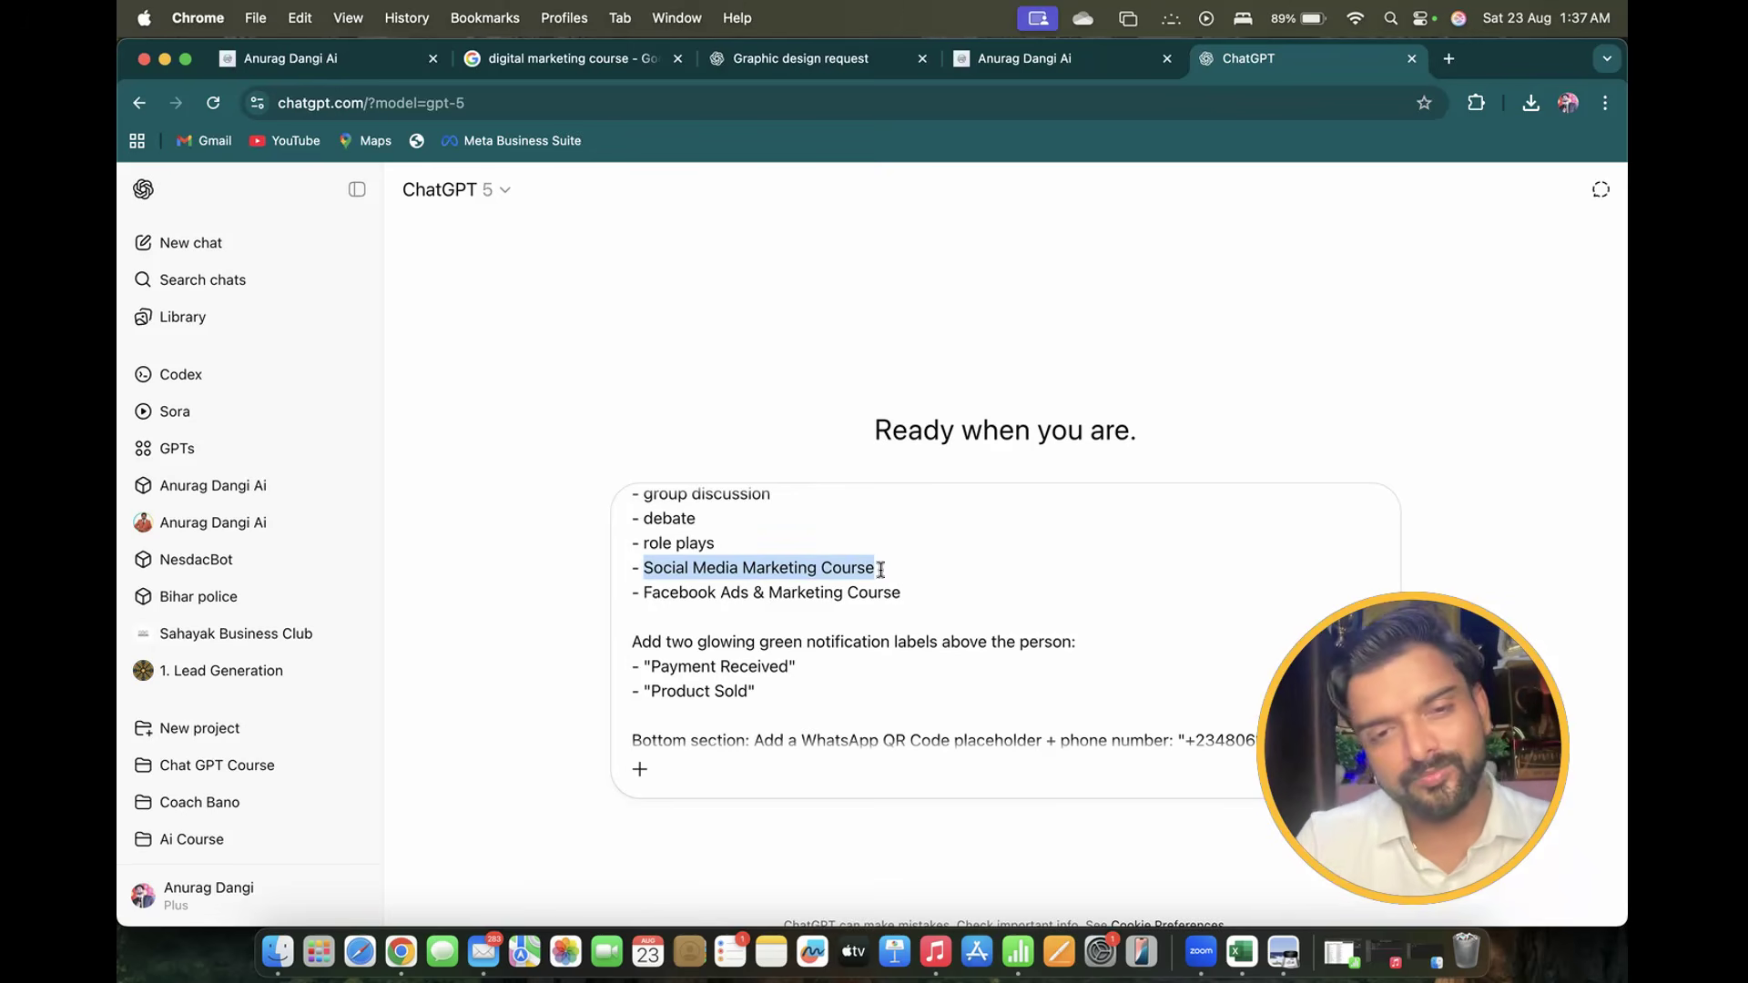
pyautogui.scroll(3, 880, 570)
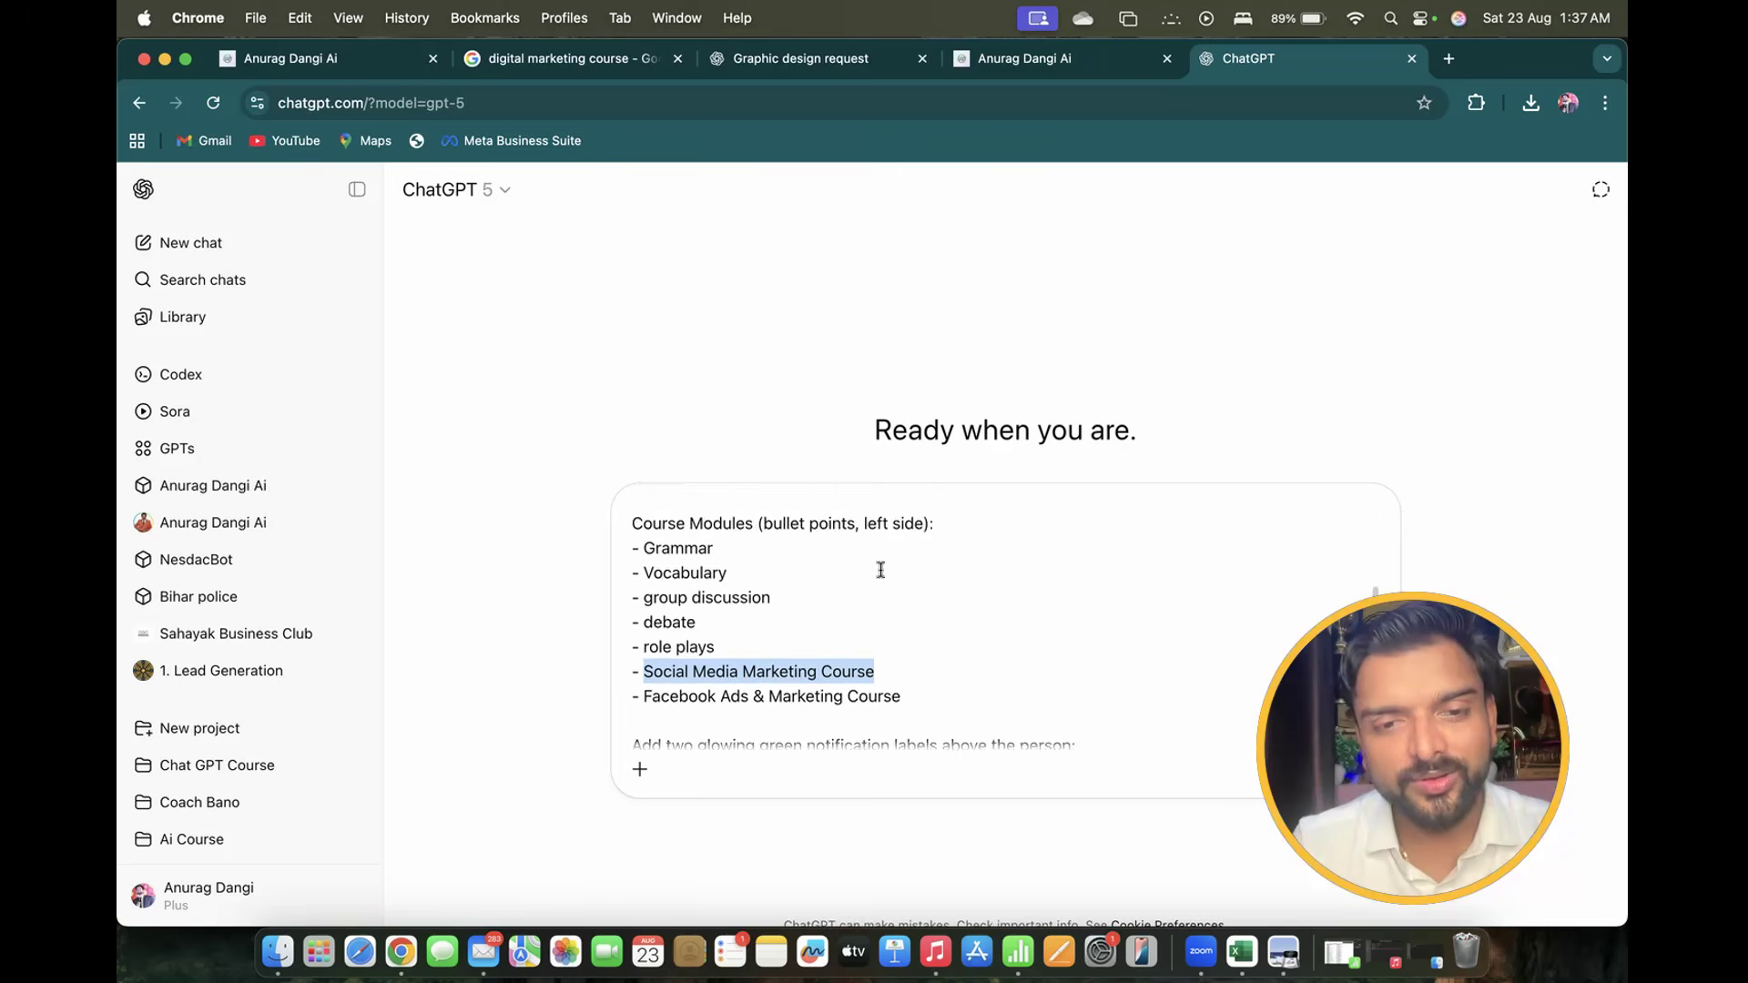
pyautogui.scroll(-2, 880, 570)
pyautogui.write('p')
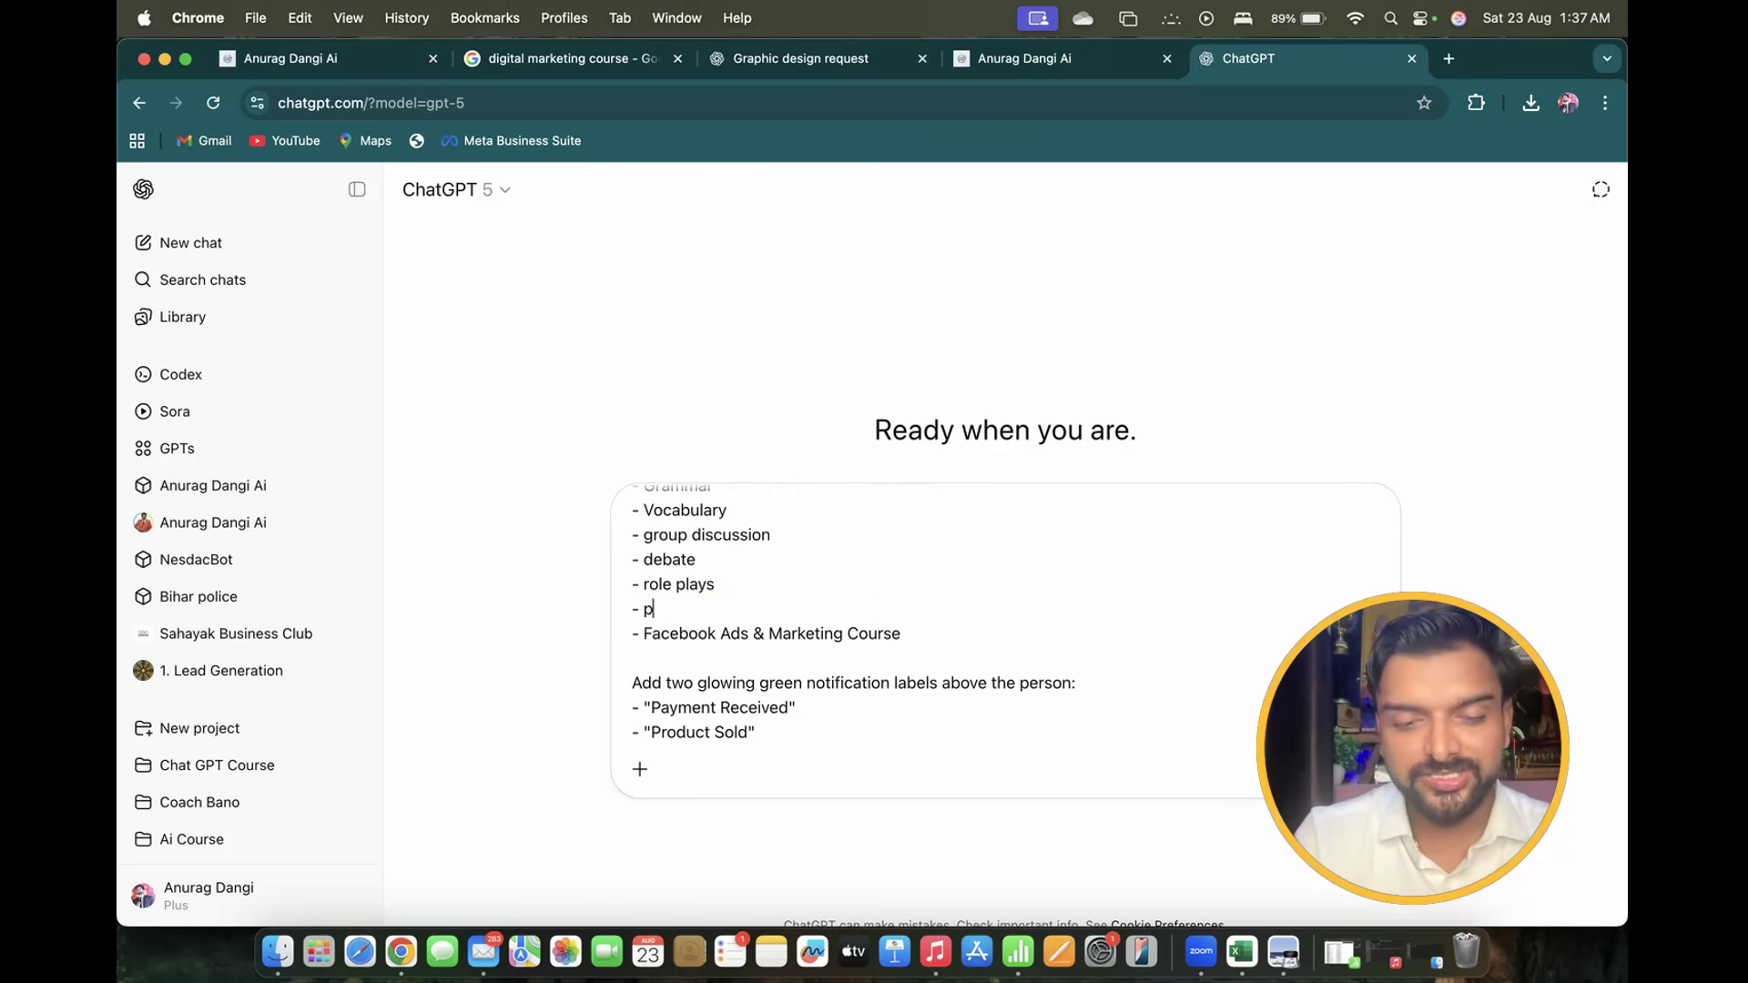
pyautogui.write('ractice')
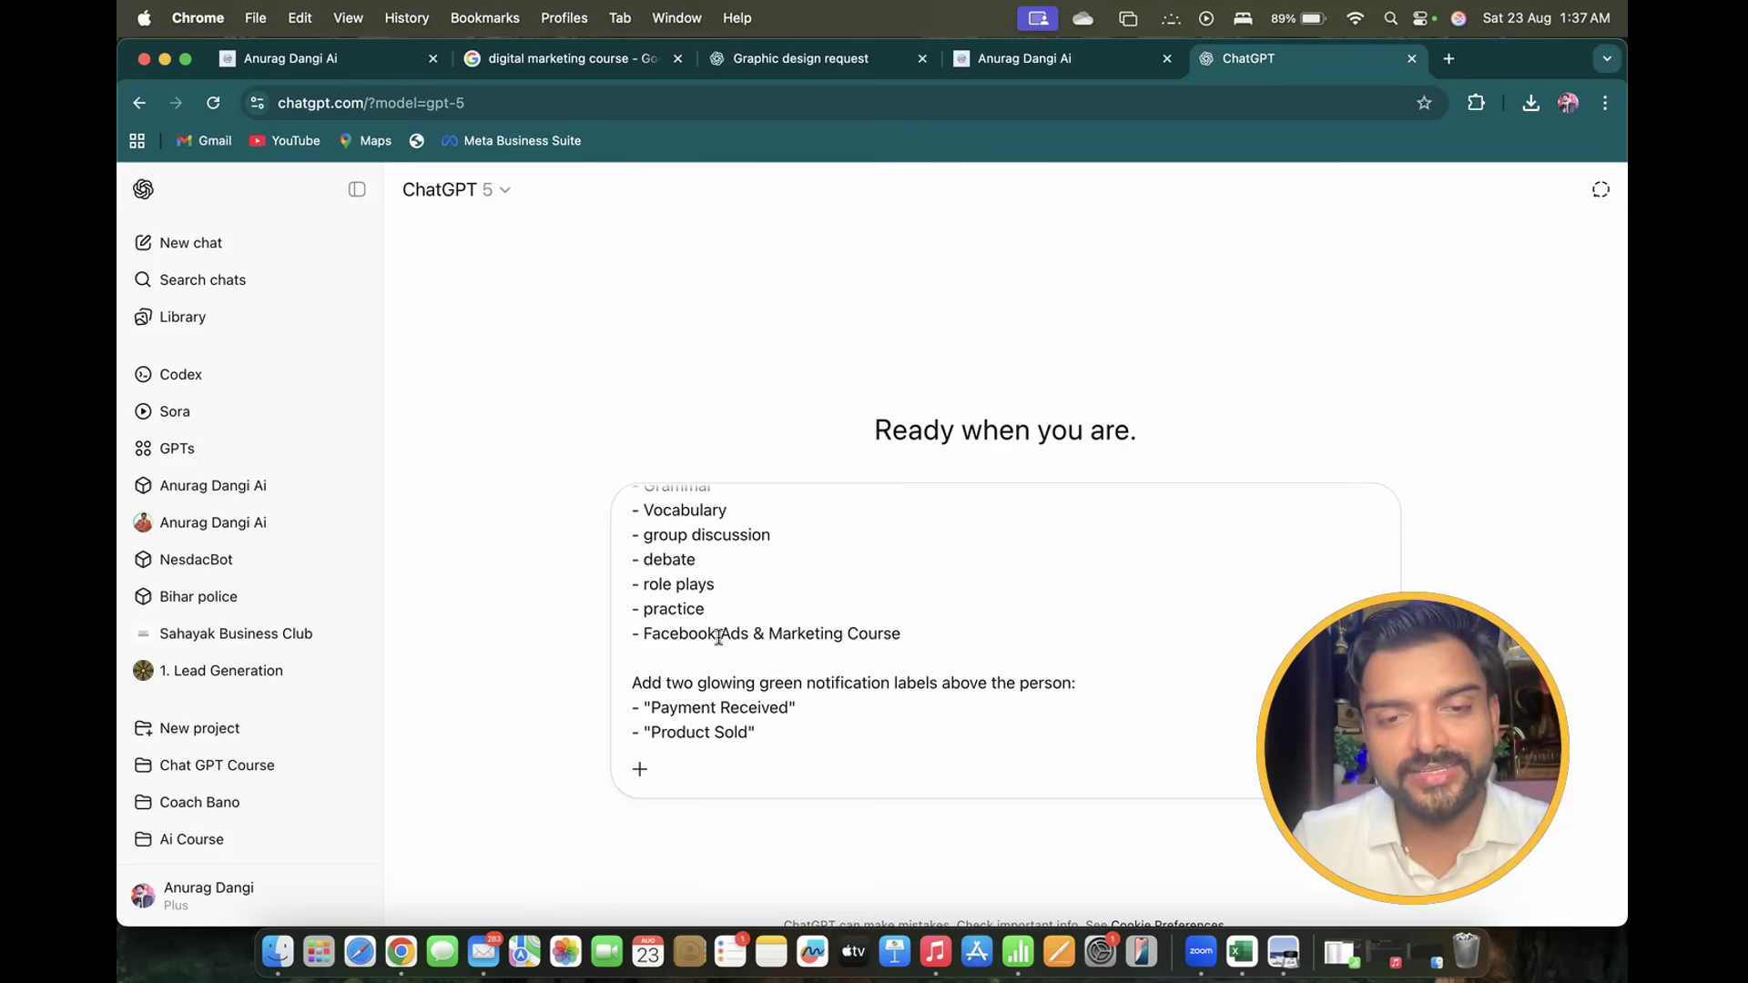
pyautogui.moveTo(643, 635); pyautogui.dragTo(989, 633)
pyautogui.write('speech')
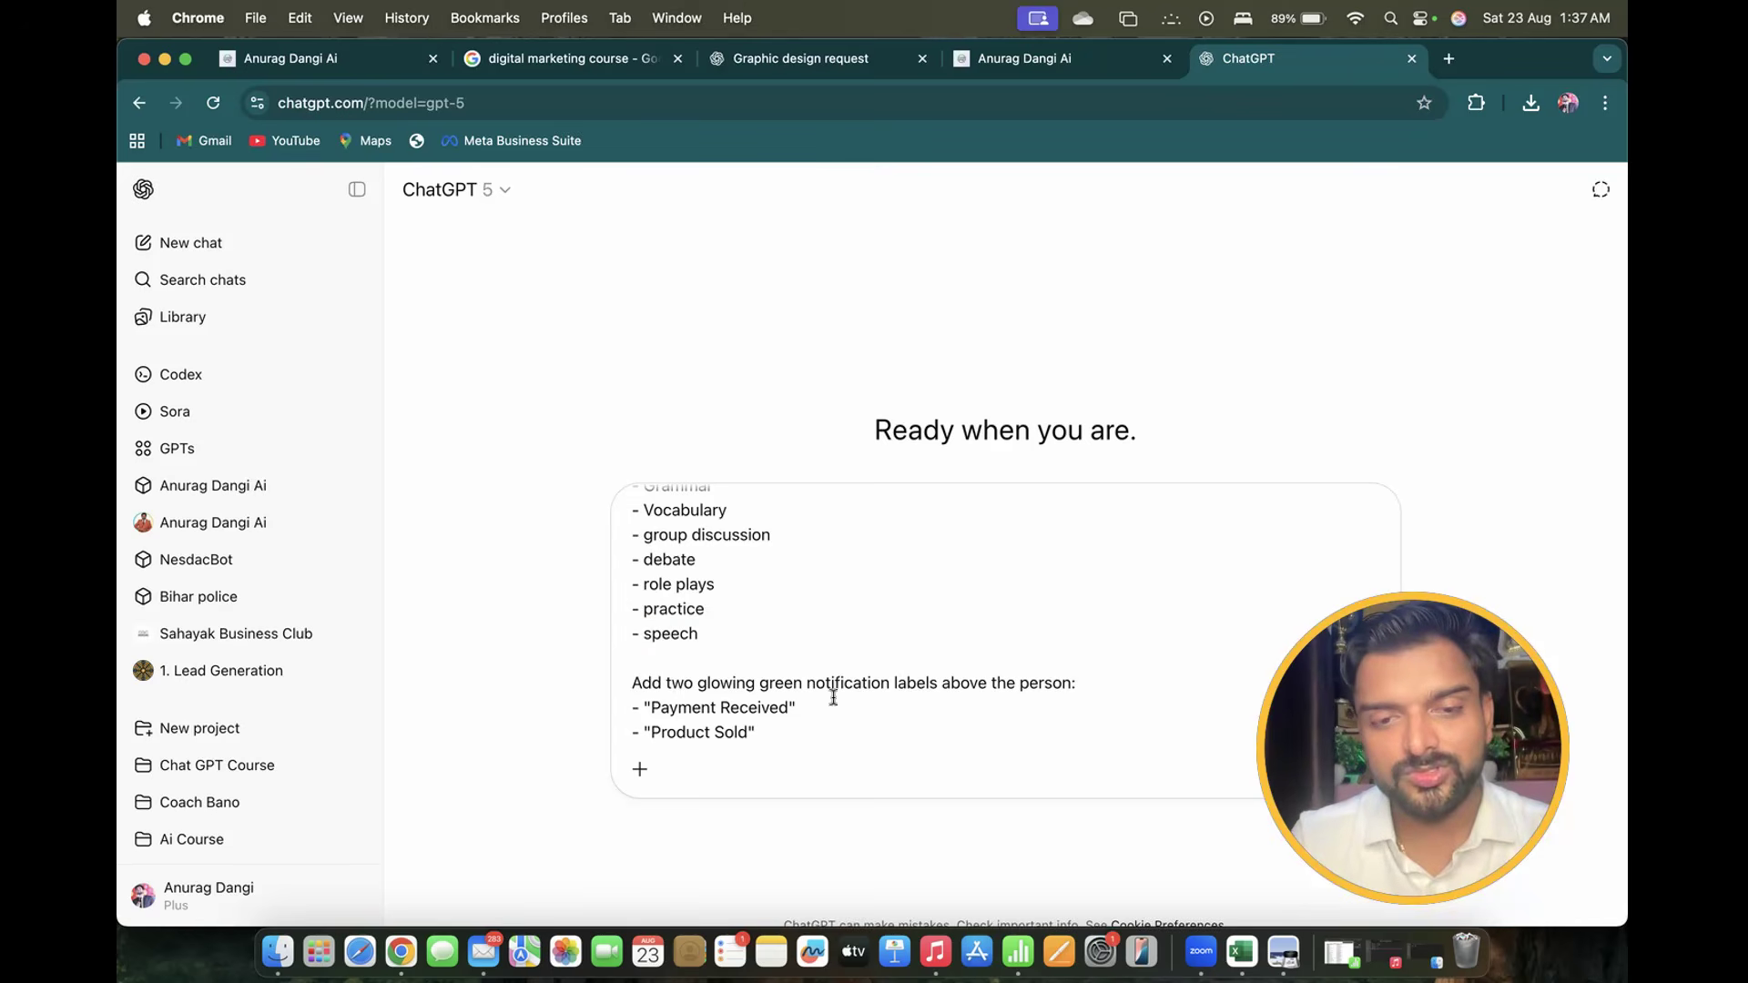
pyautogui.scroll(-3, 830, 692)
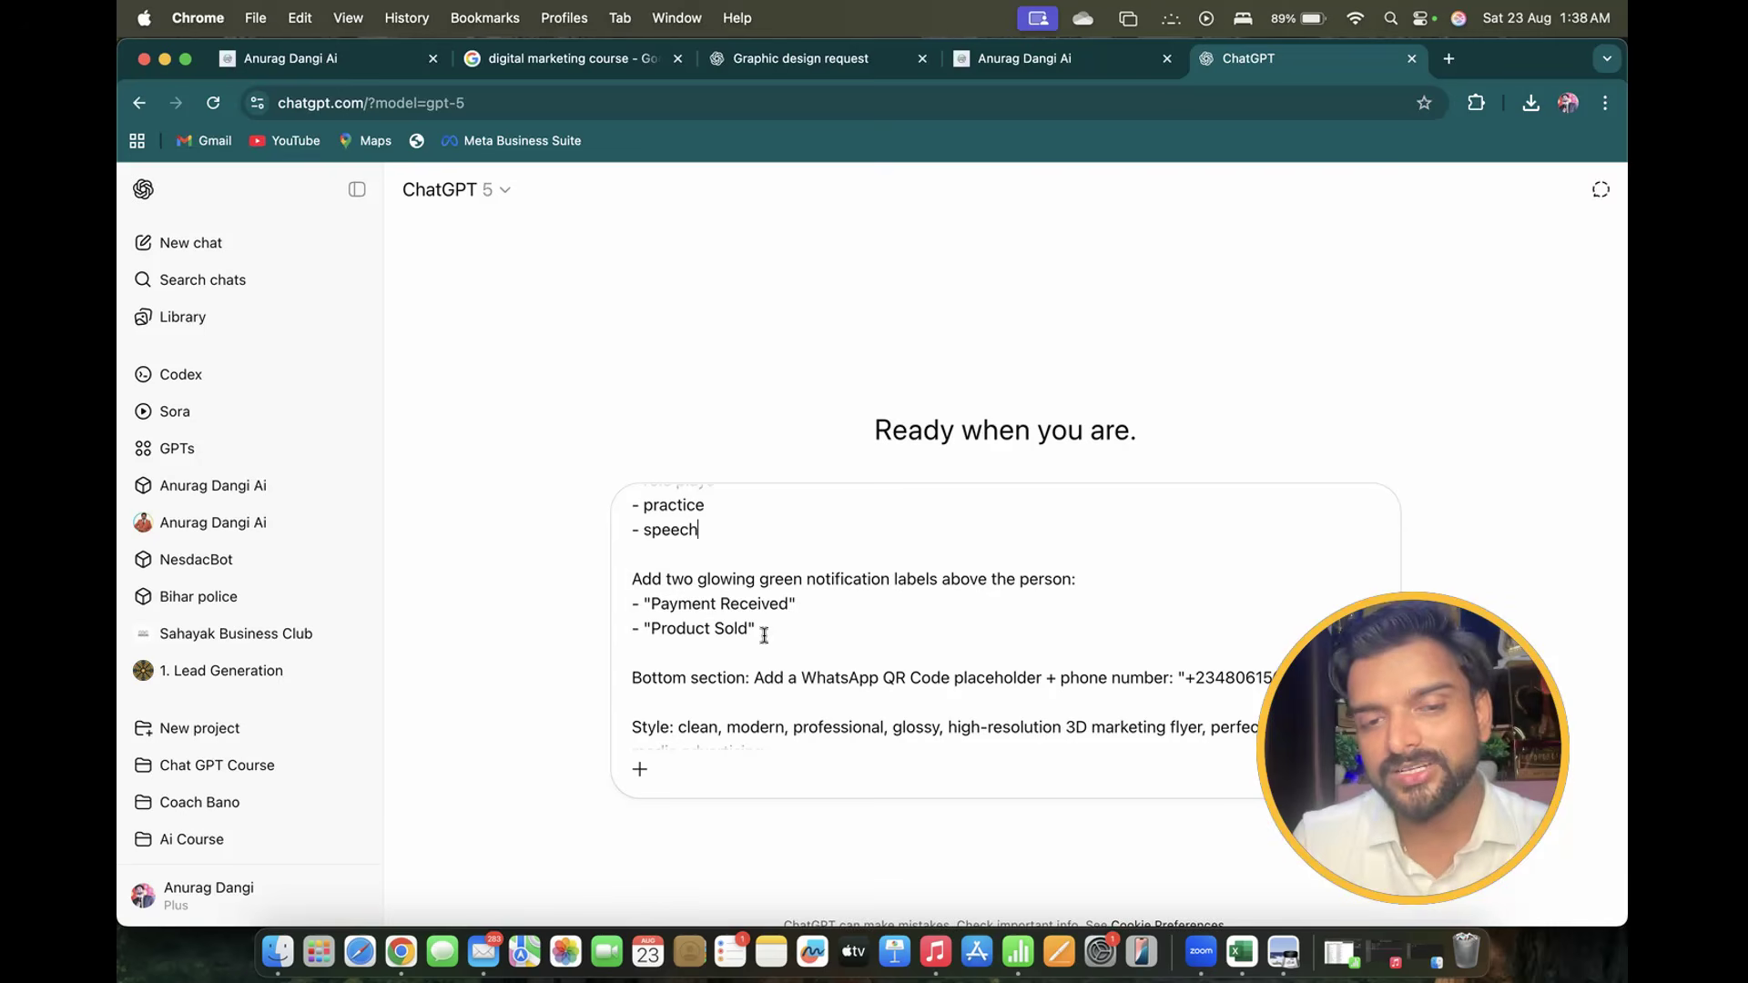
# Change the 'Payment Received' label to 'Become Confident', fixing the Became typo
pyautogui.moveTo(653, 604); pyautogui.dragTo(786, 605)
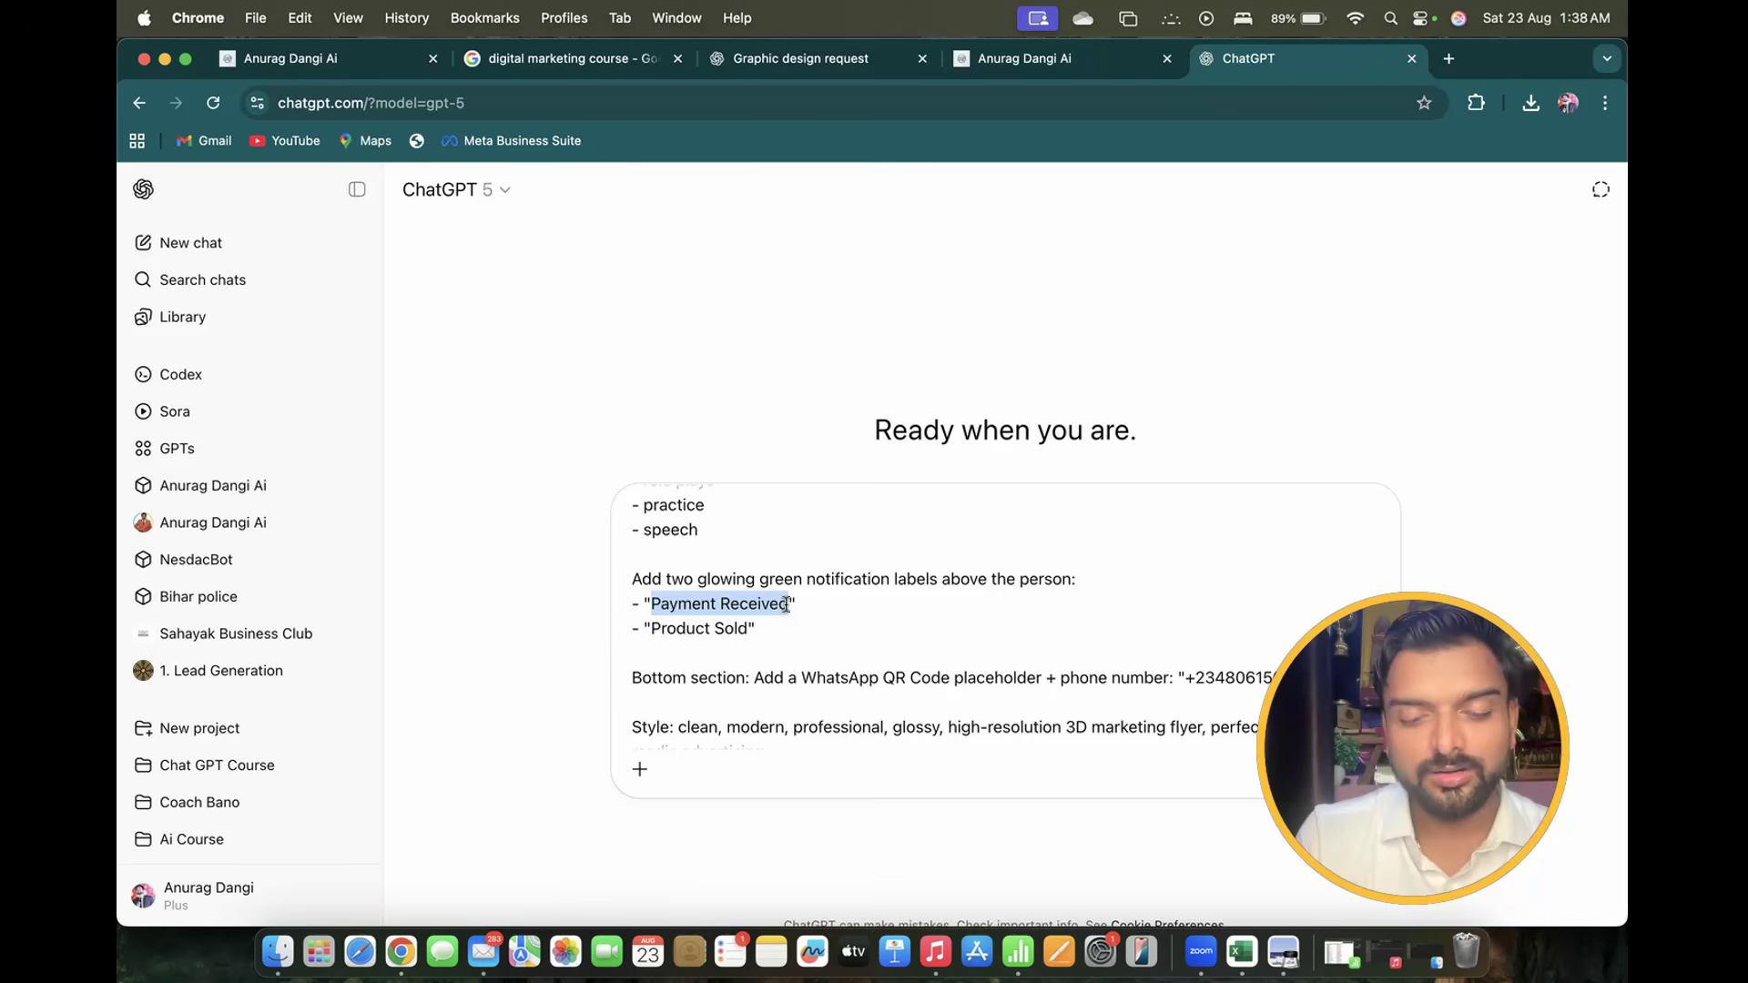
pyautogui.write('B')
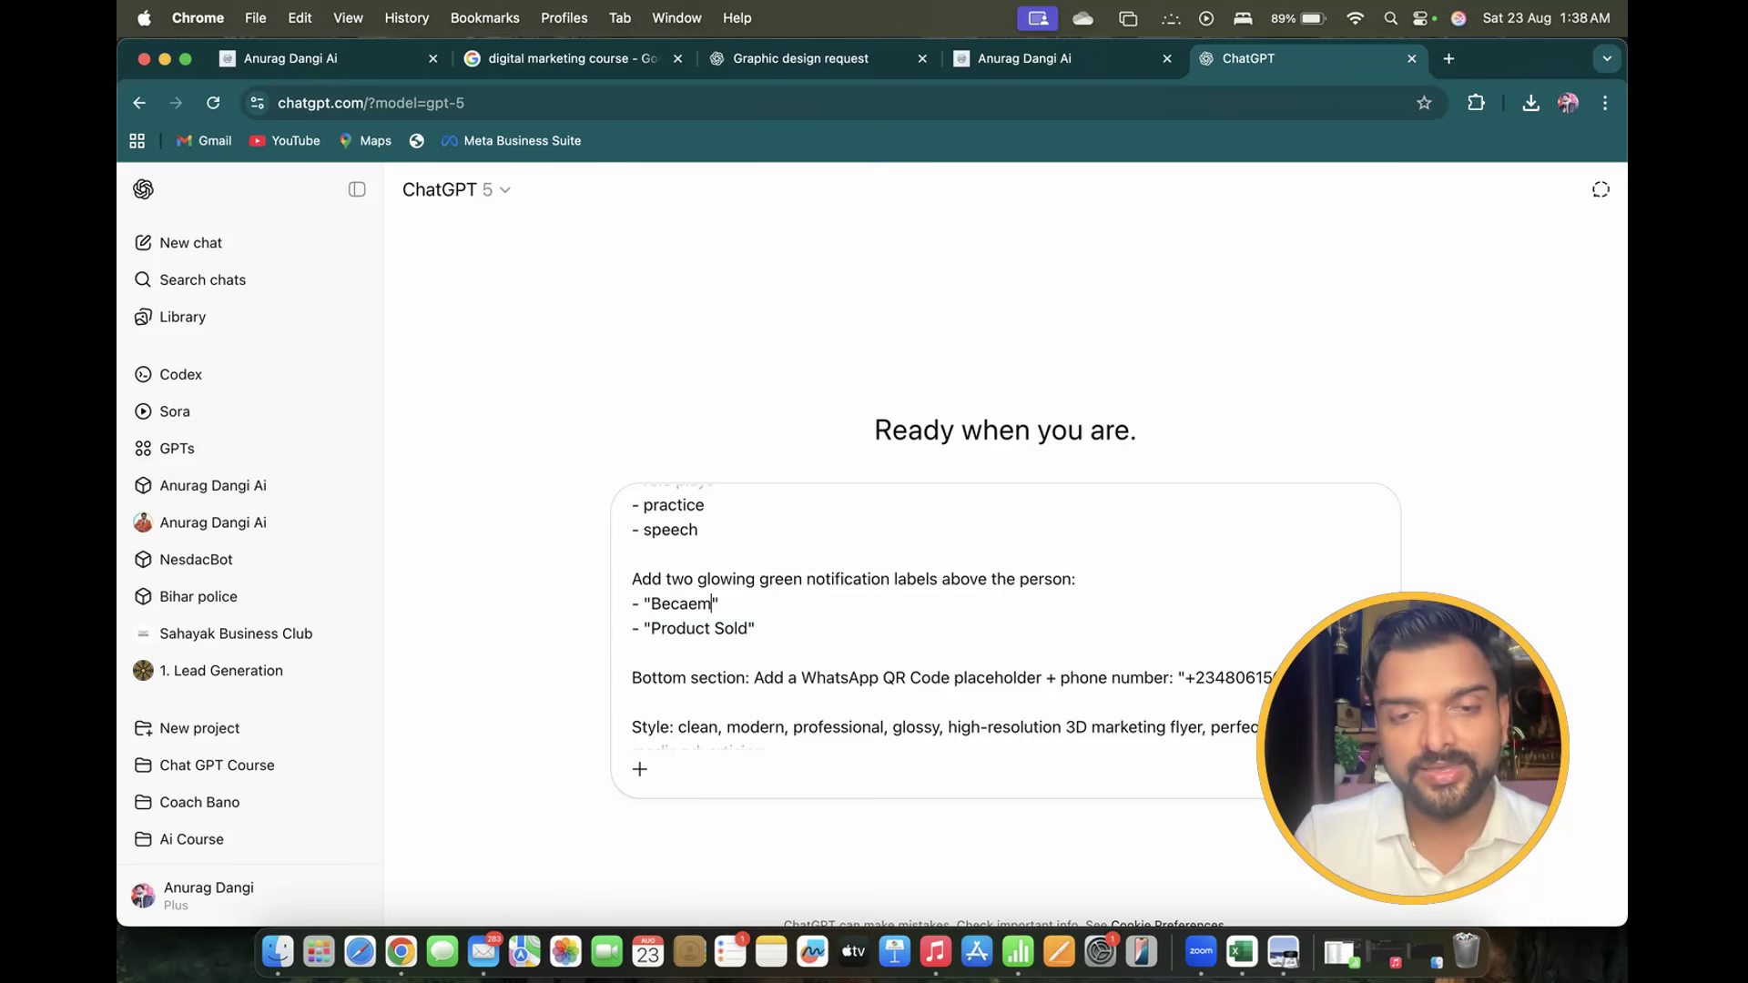
pyautogui.write('ecame ')
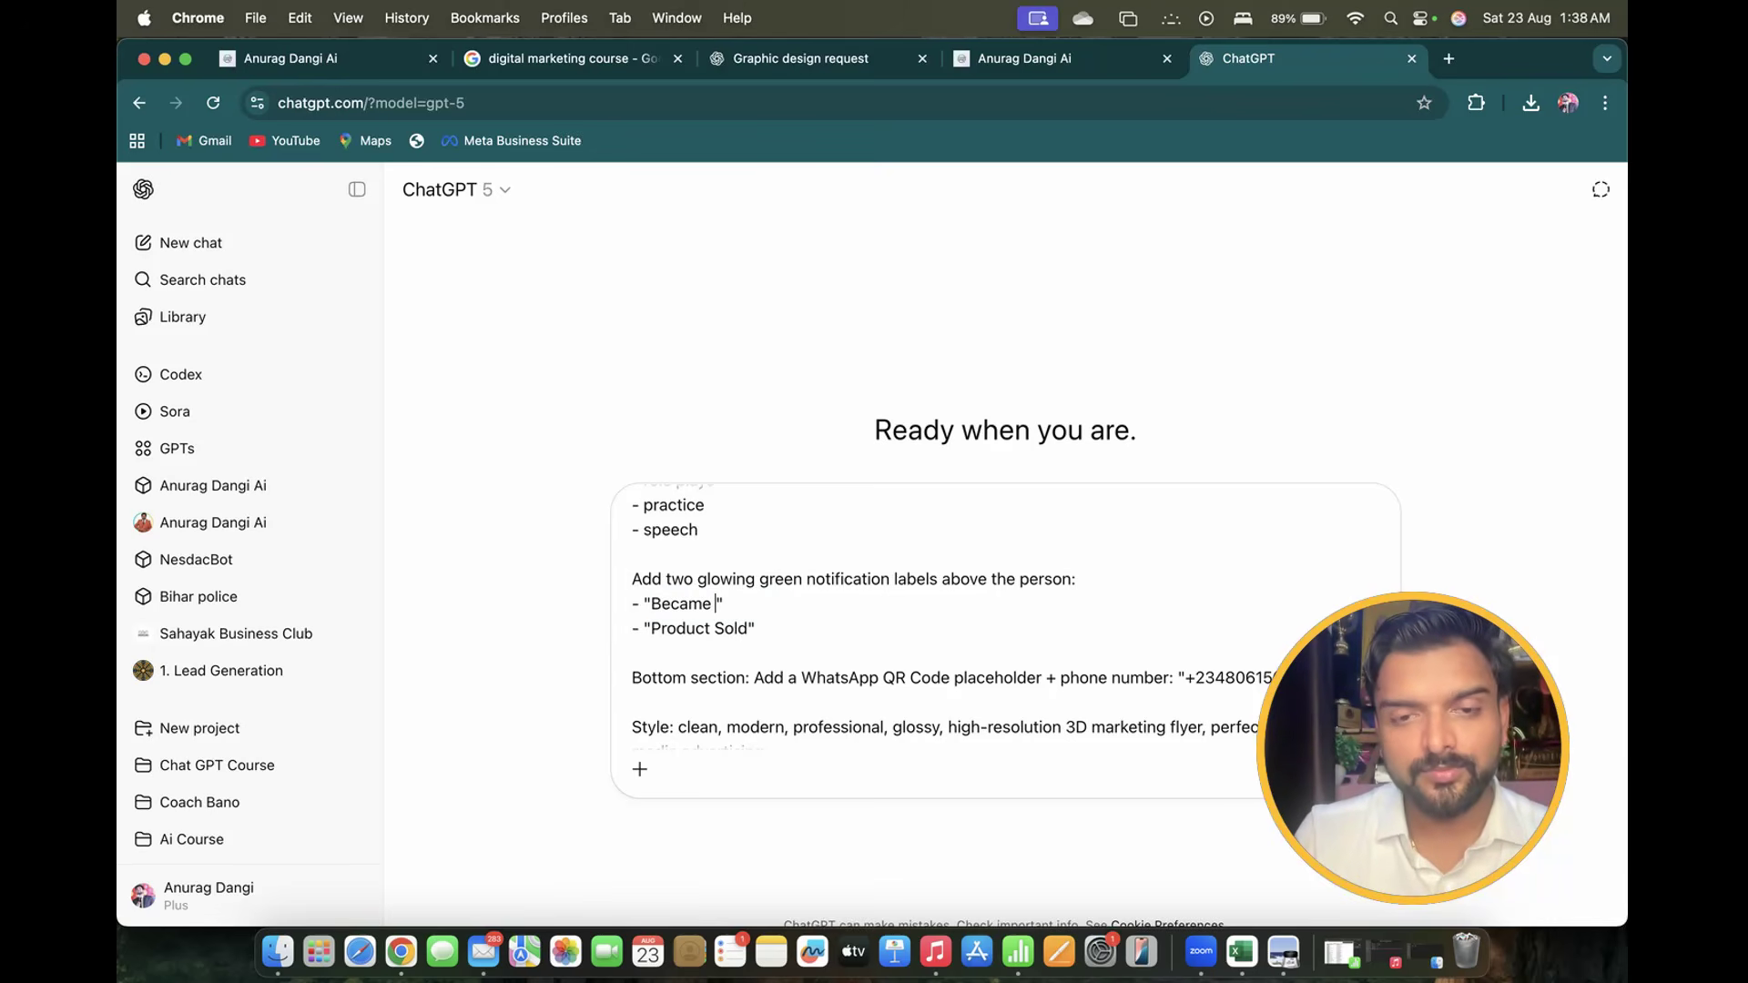
pyautogui.write('Co')
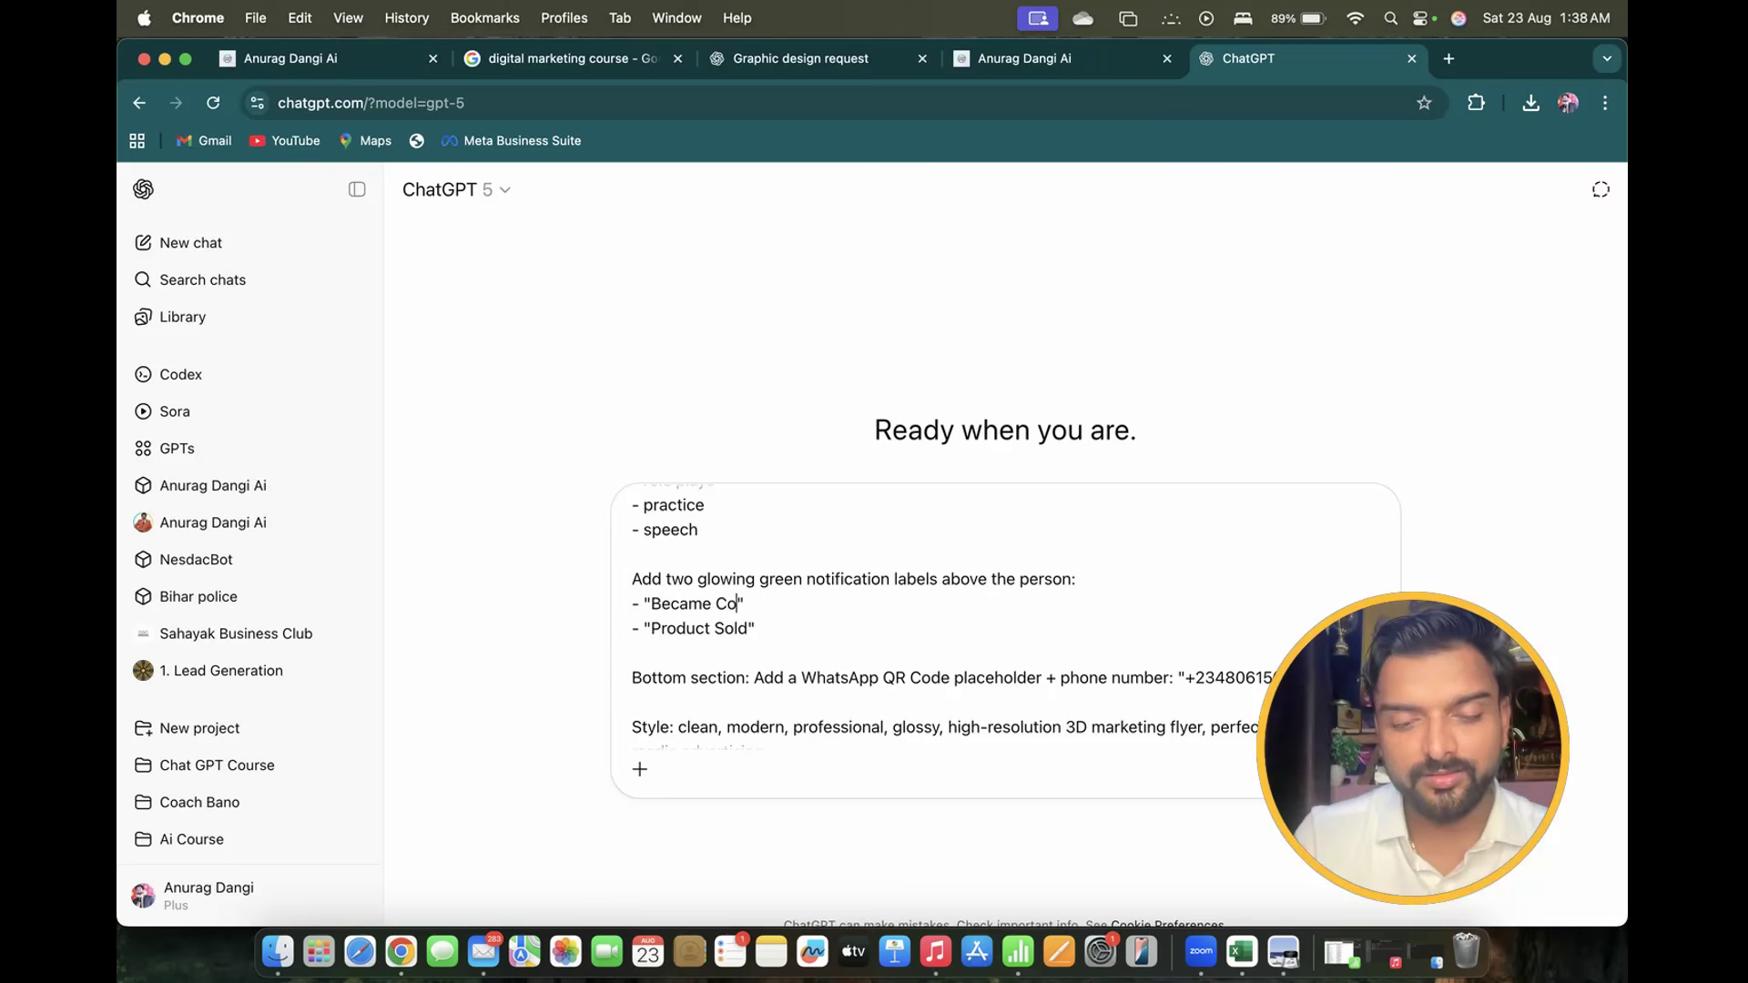
pyautogui.write('nfident')
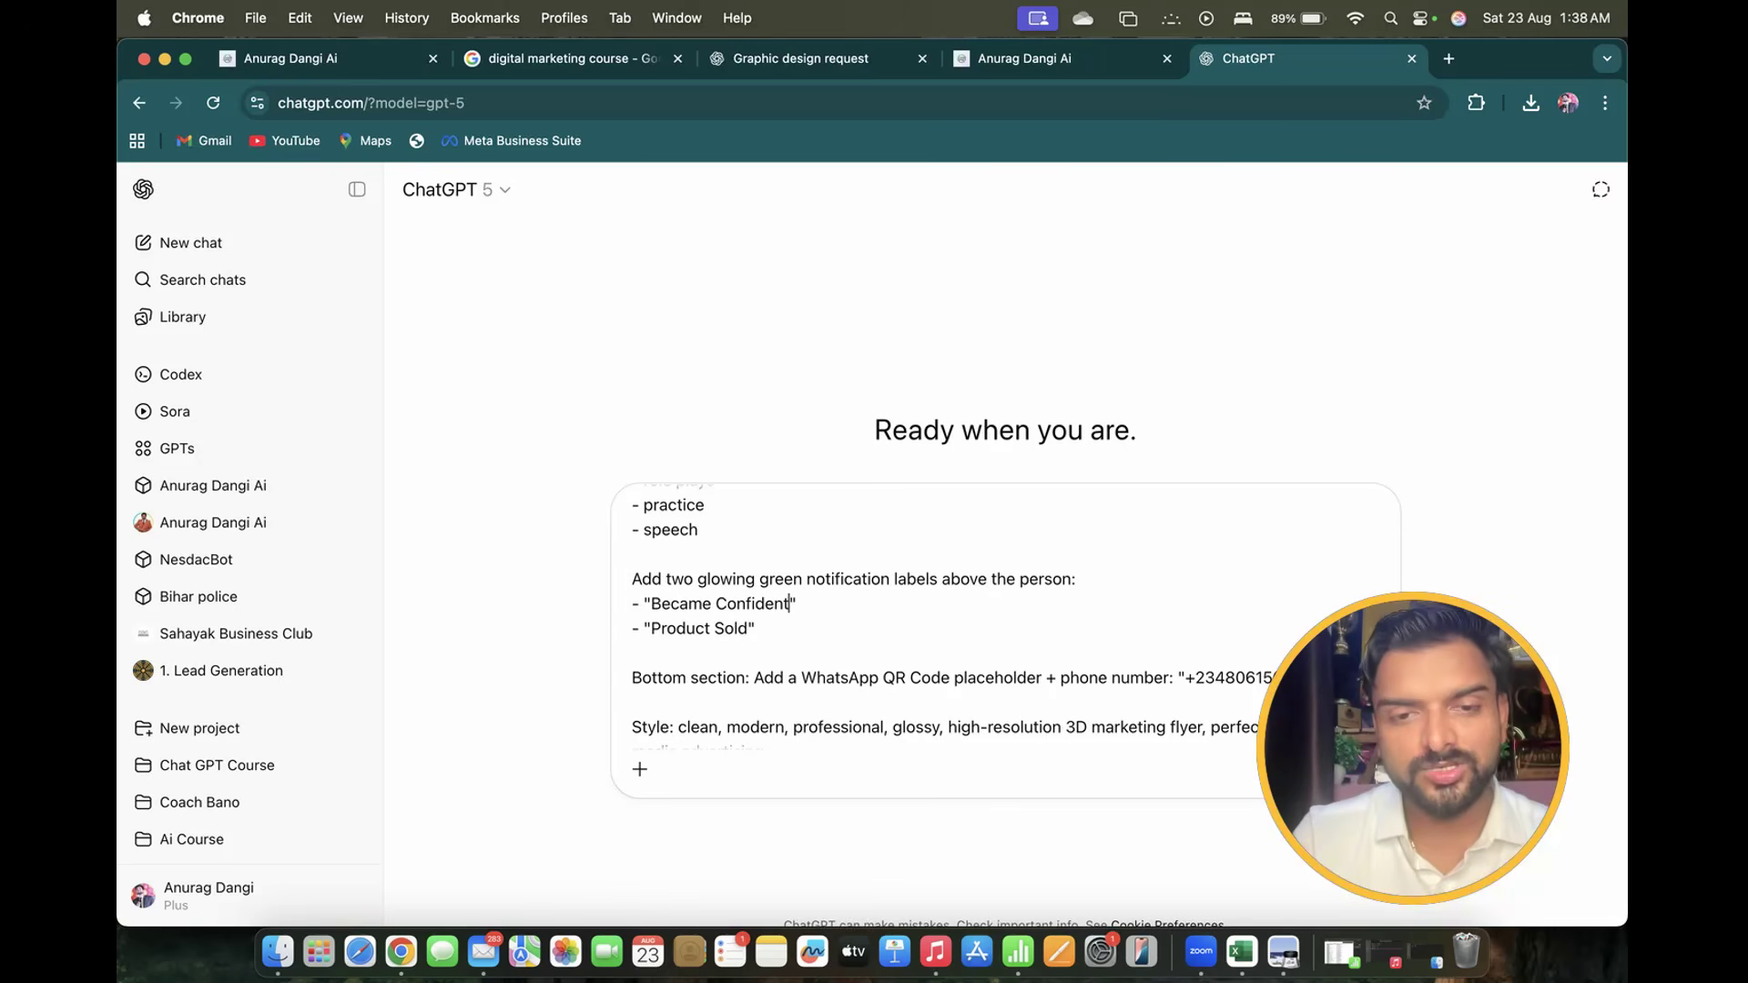
pyautogui.click(687, 604)
pyautogui.press('BackSpace')
pyautogui.write('o')
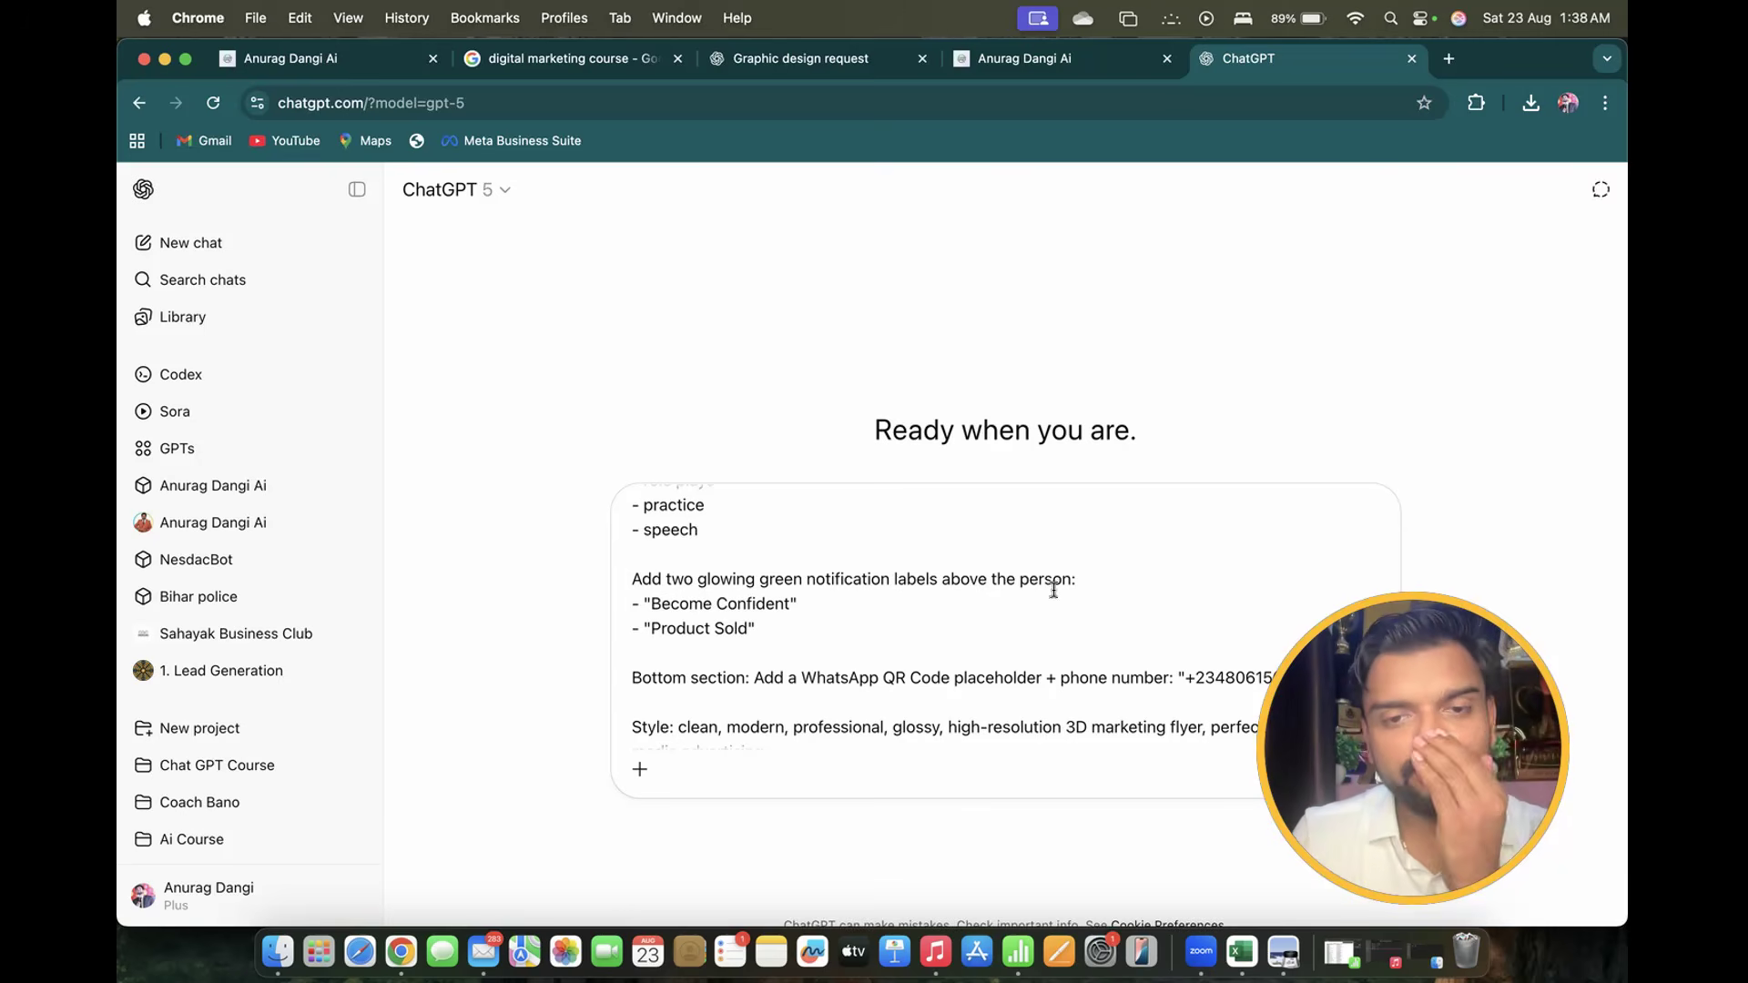
# Change the 'Product Sold' label to 'Lead the World'
pyautogui.click(695, 629)
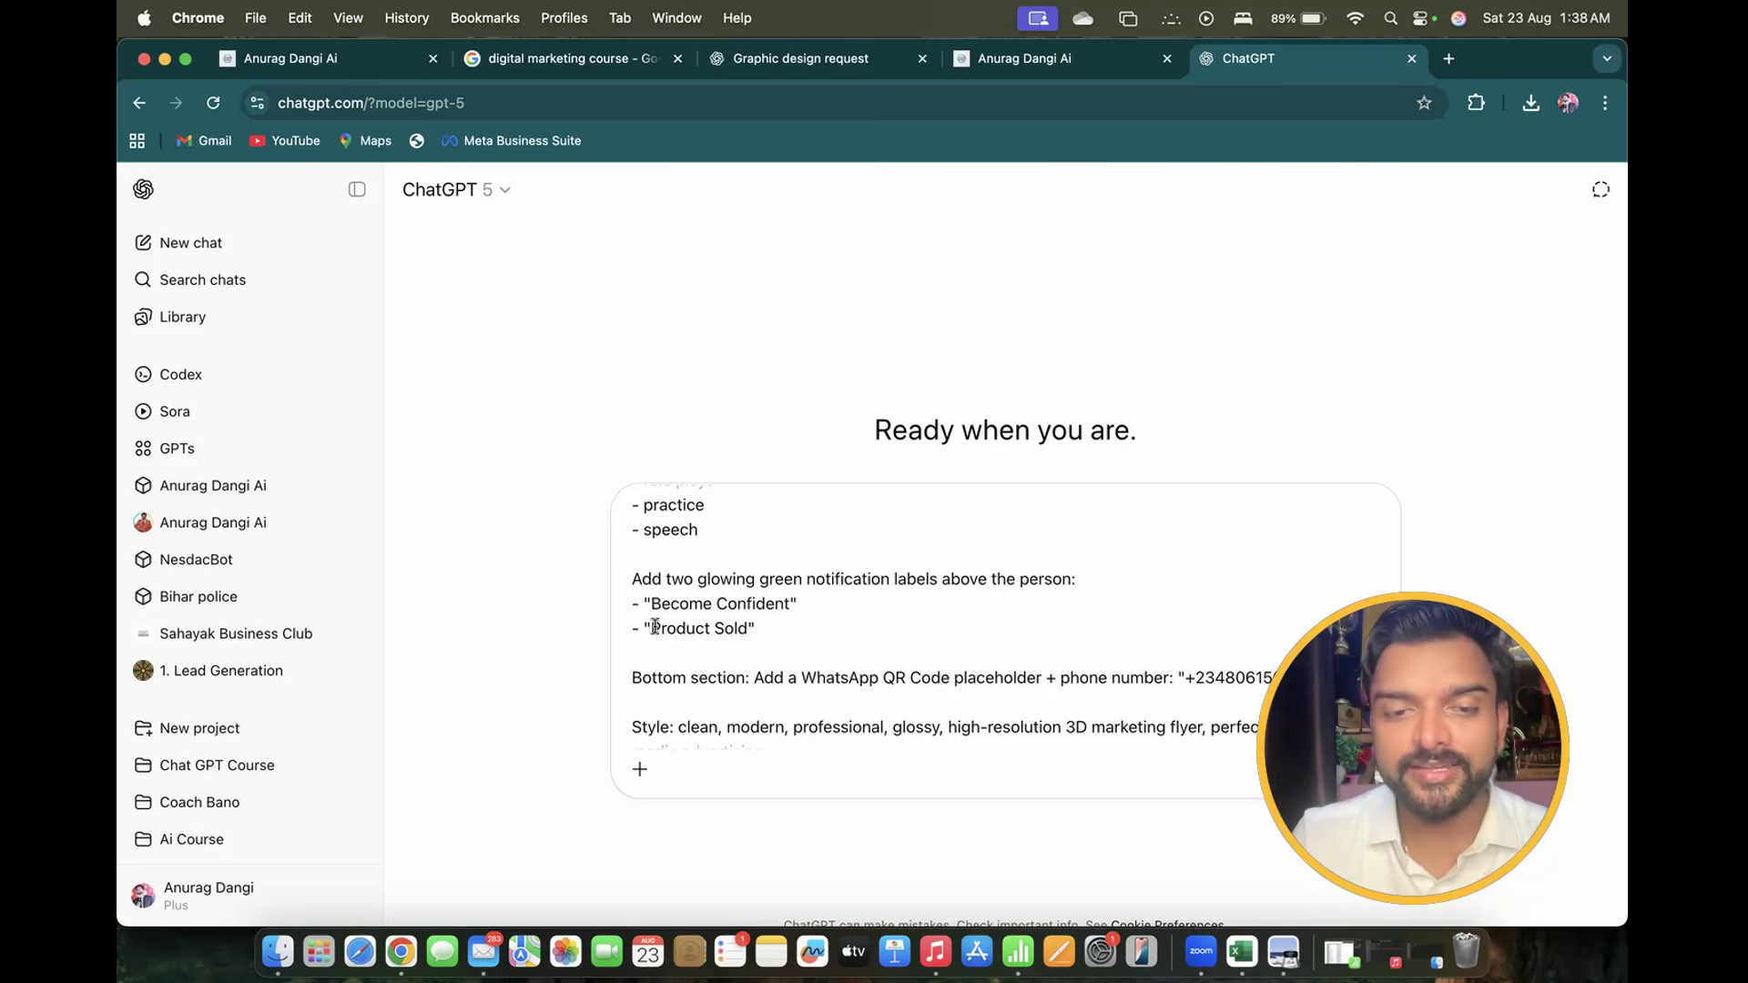
pyautogui.moveTo(654, 626); pyautogui.dragTo(746, 626)
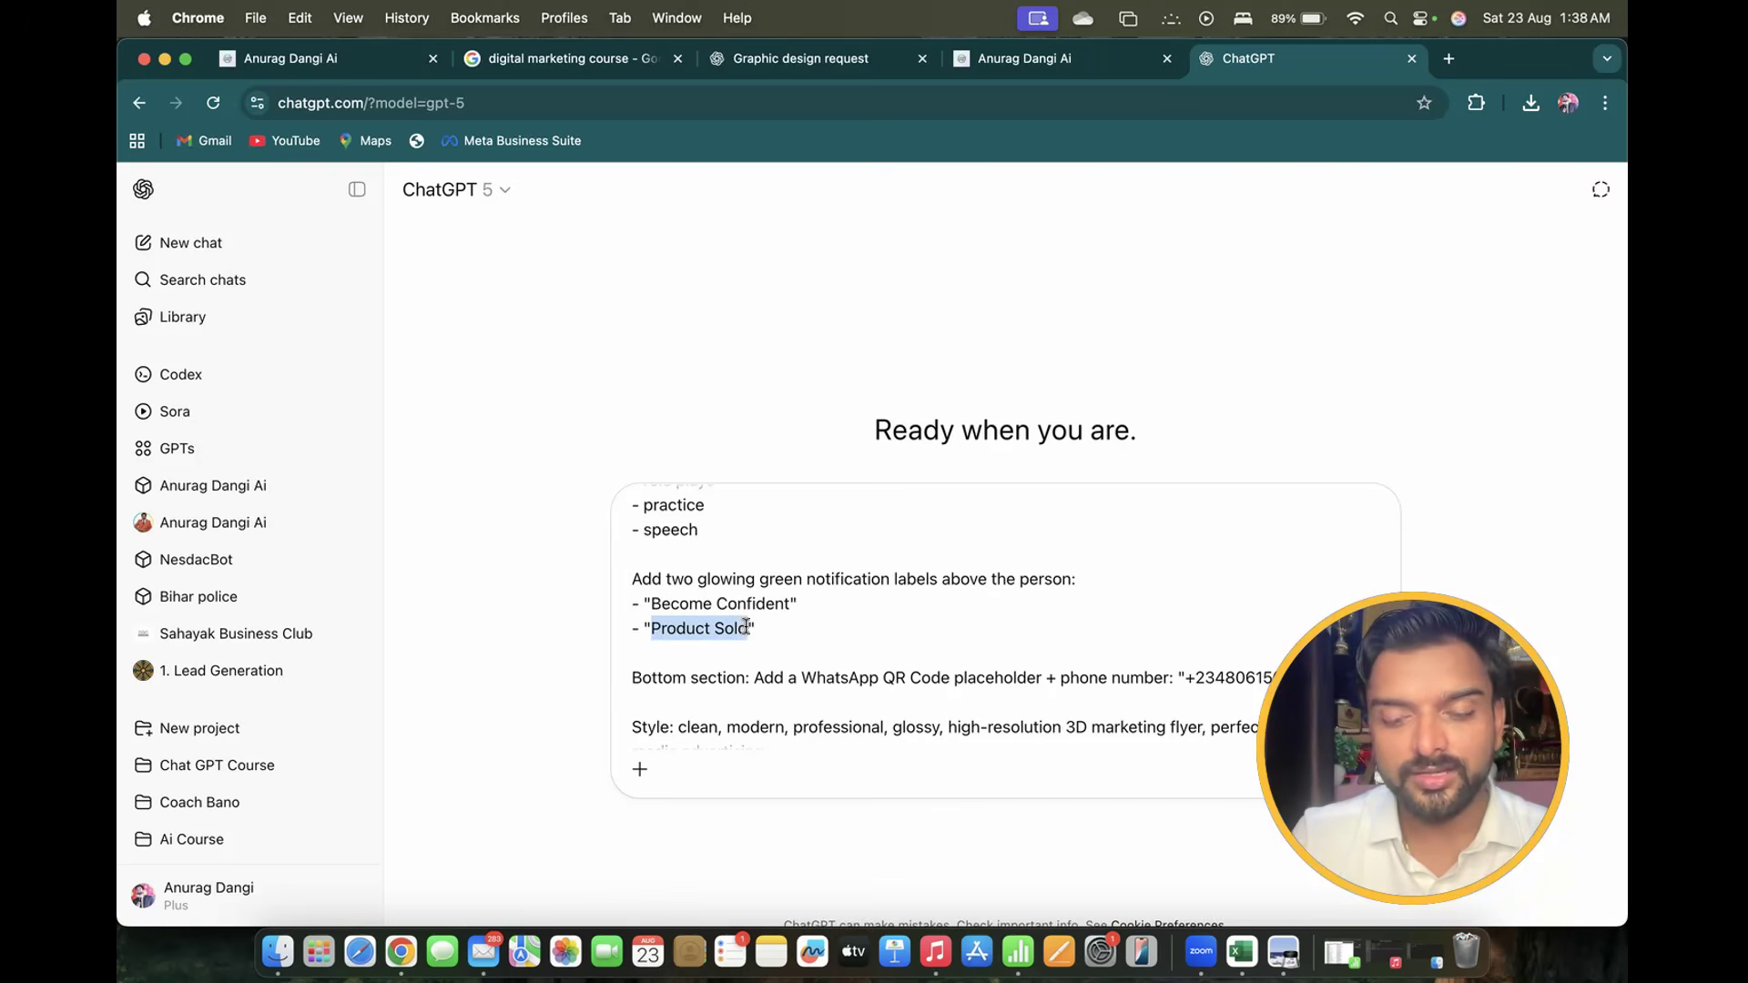
pyautogui.write('Lead the Worls')
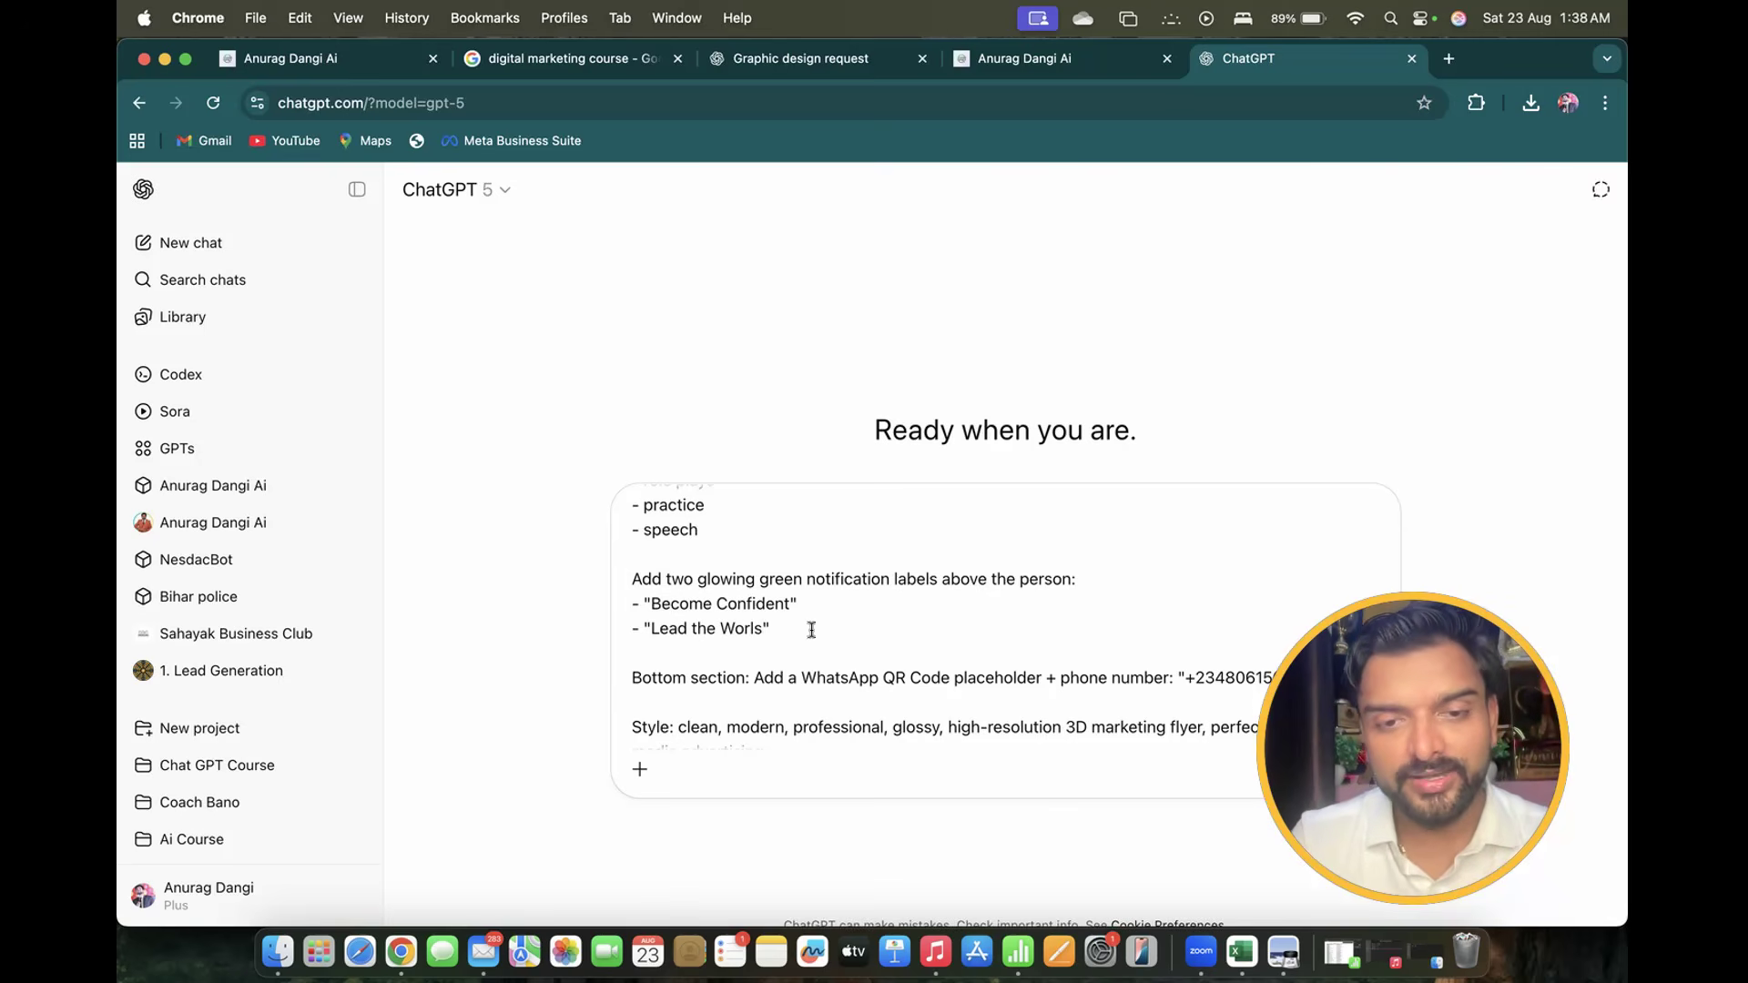
pyautogui.press('BackSpace')
pyautogui.scroll(-1, 845, 656)
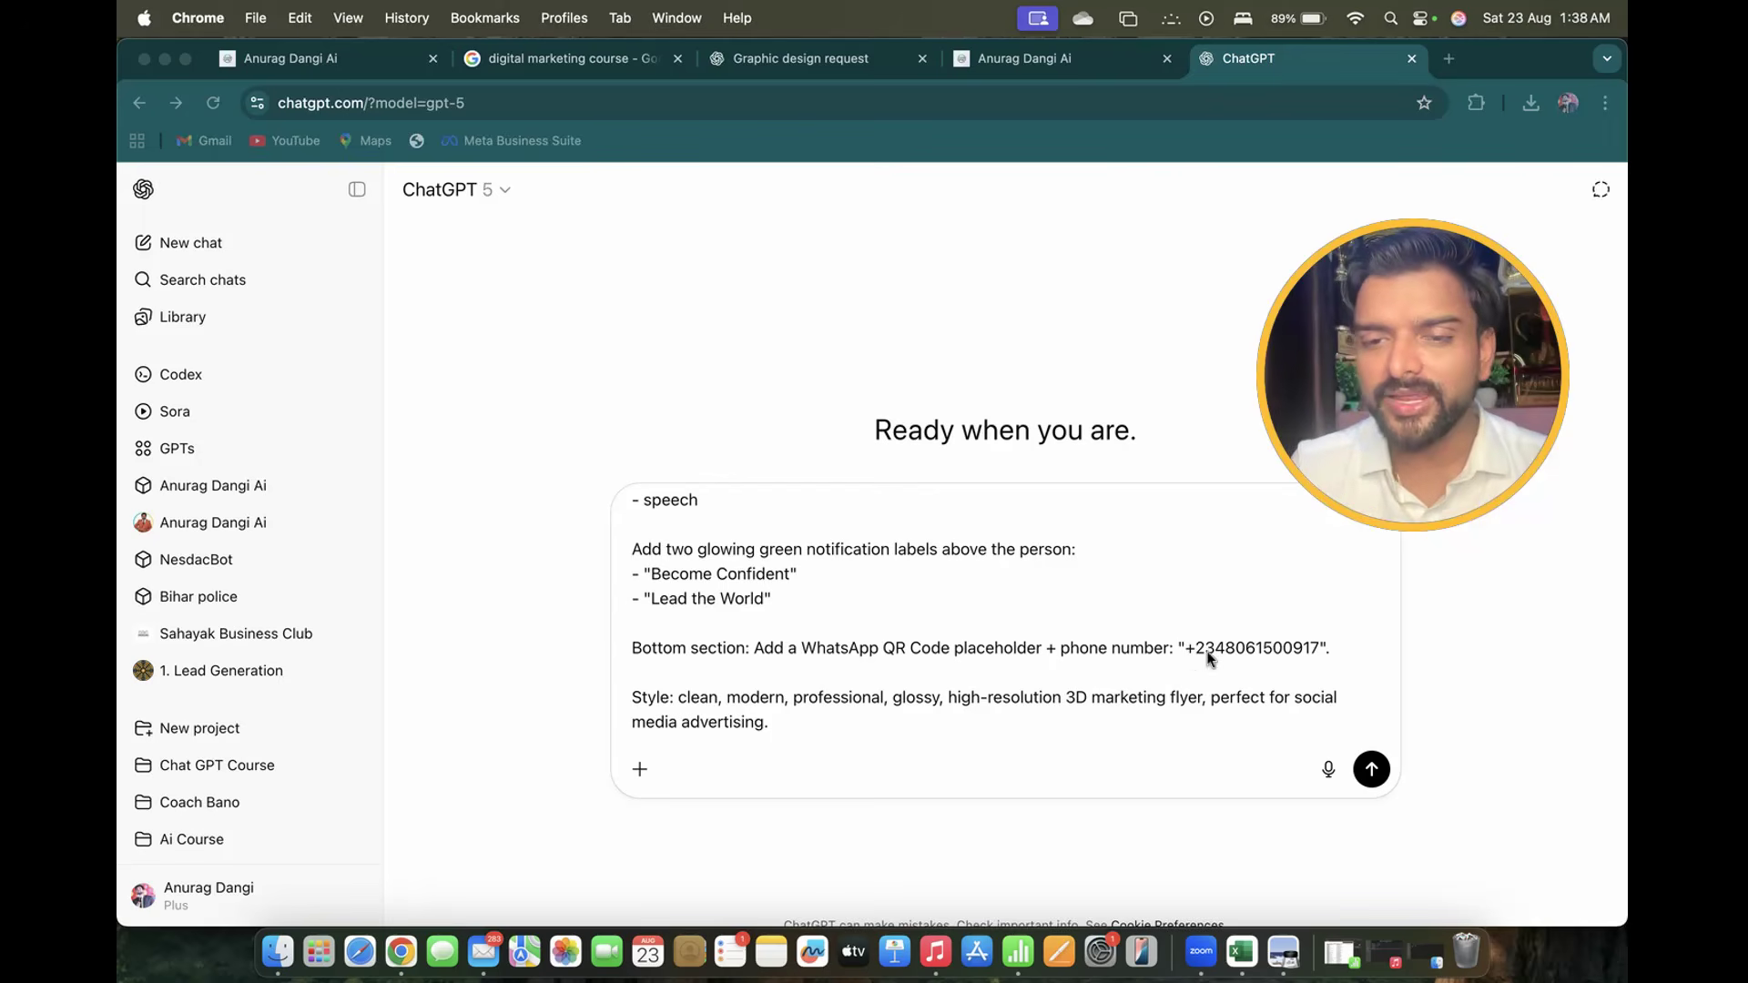
# Replace the old WhatsApp phone number with the new contact number and send the poster prompt
pyautogui.moveTo(1186, 648); pyautogui.dragTo(1321, 648)
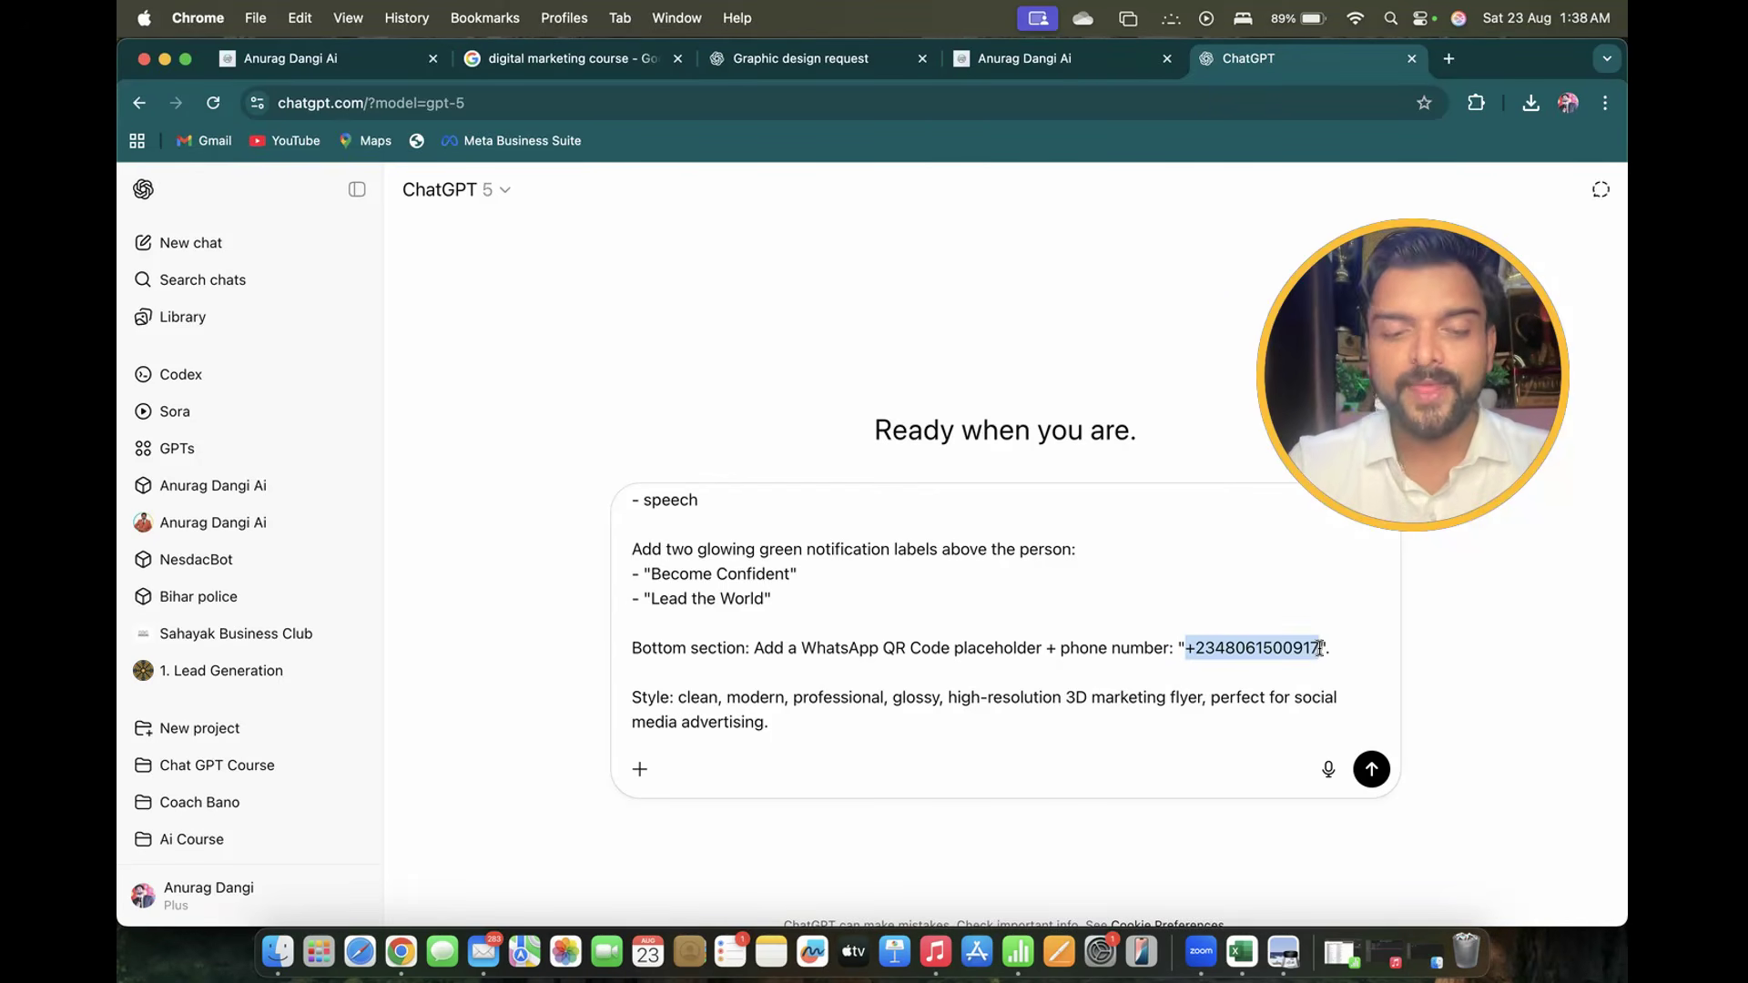
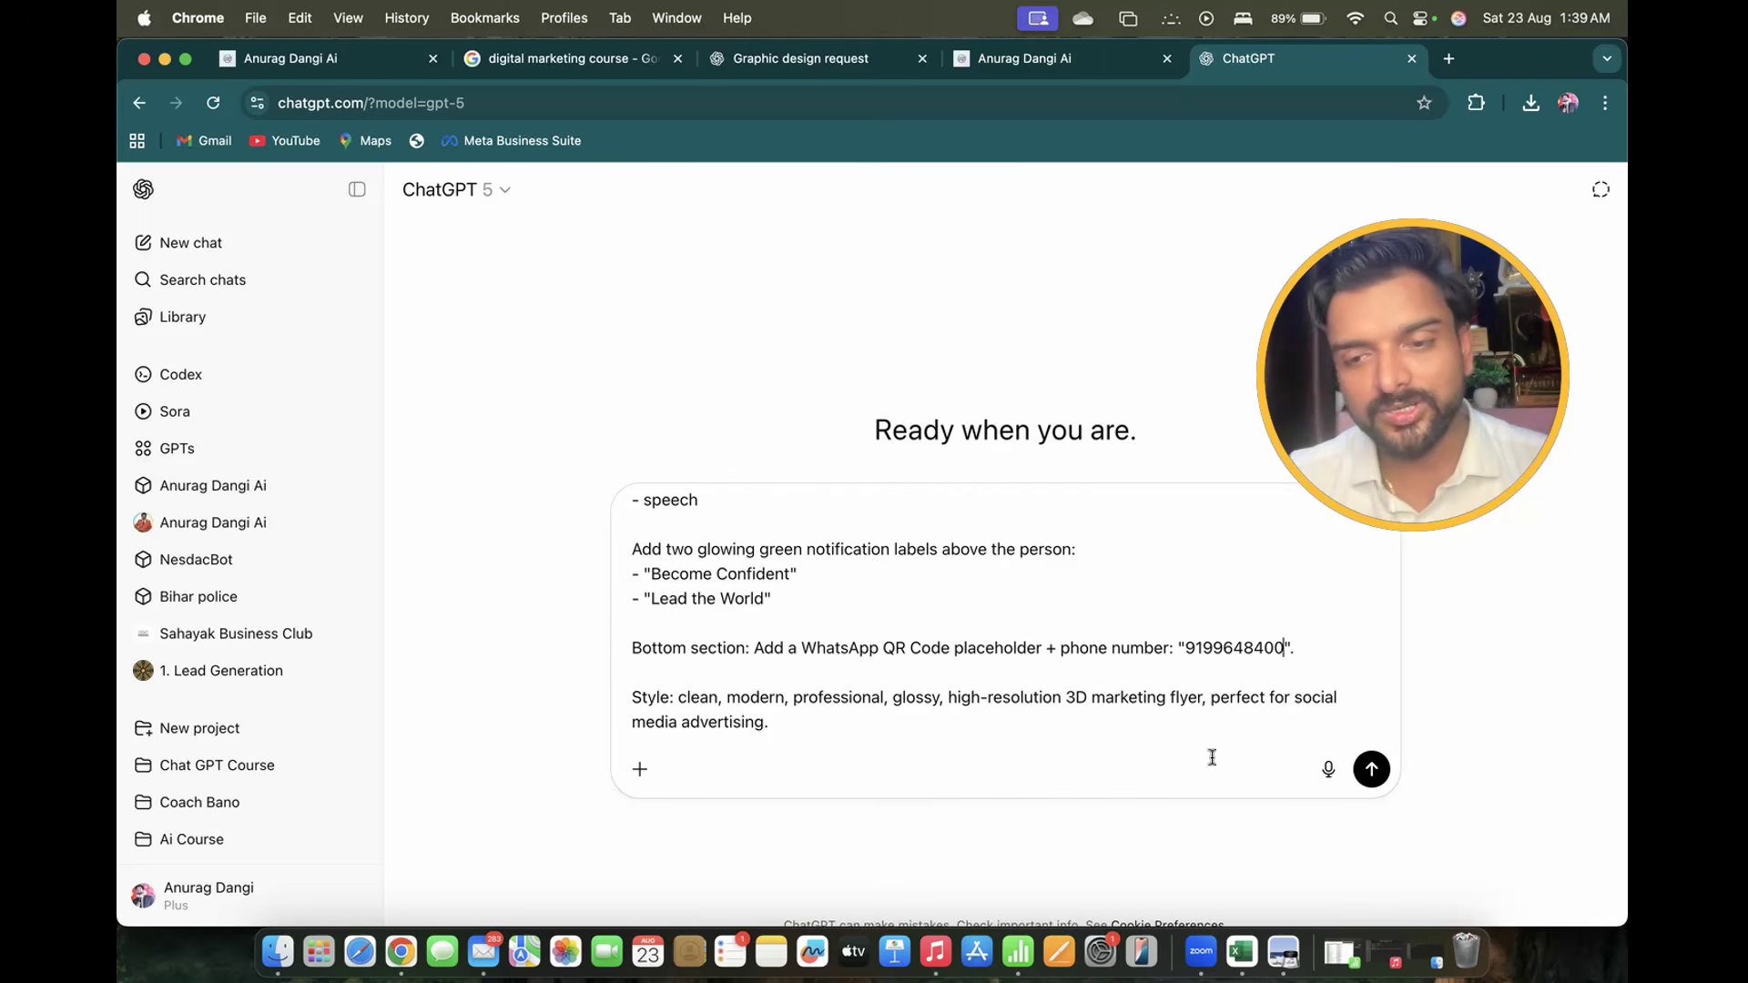
pyautogui.click(1376, 772)
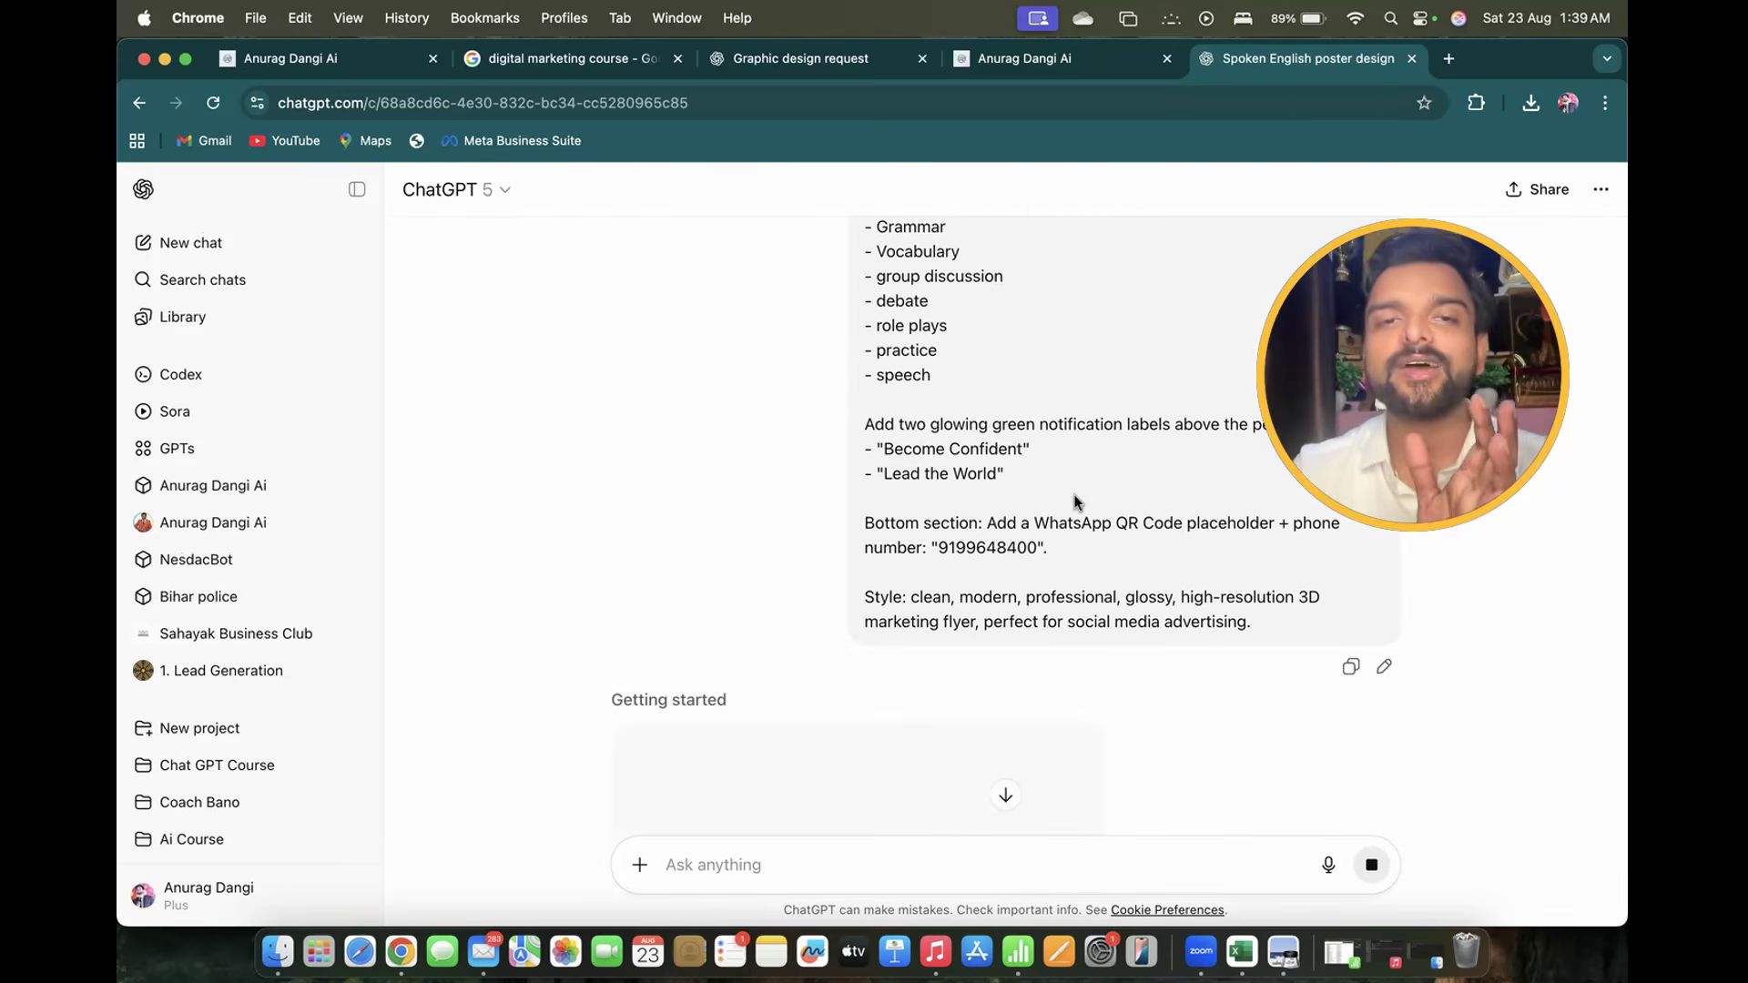
pyautogui.click(801, 58)
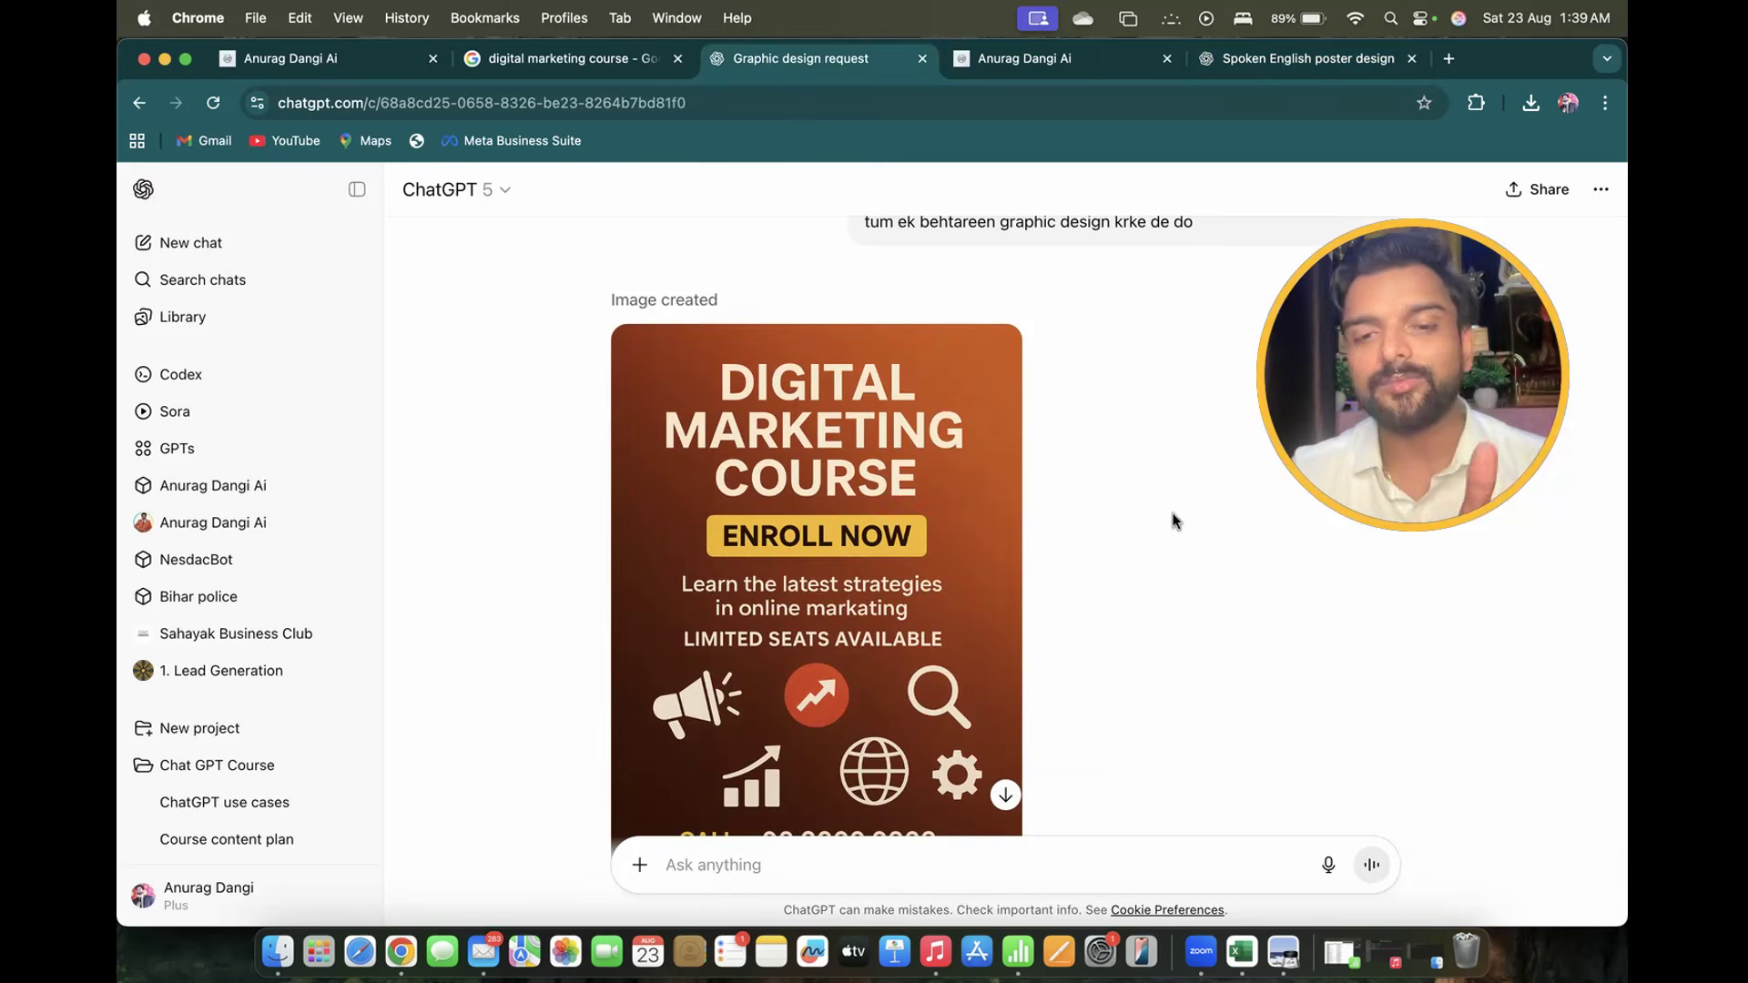
pyautogui.scroll(-3, 892, 596)
pyautogui.scroll(3, 892, 596)
pyautogui.scroll(-1, 783, 402)
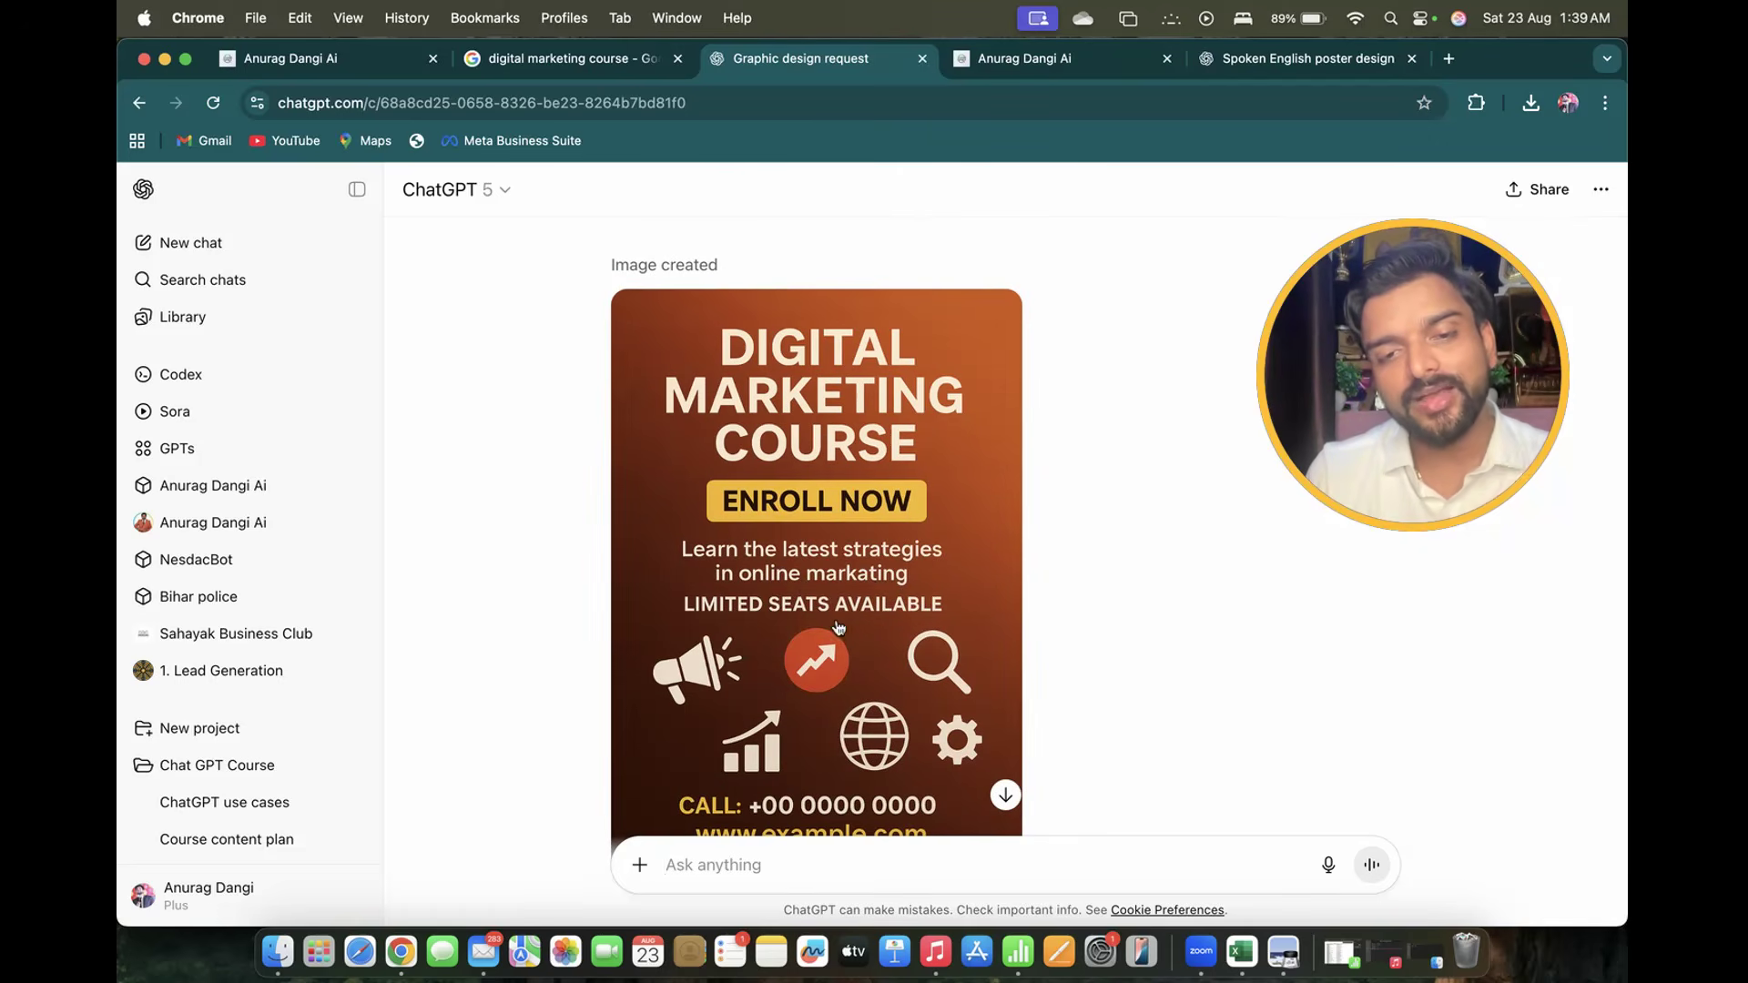
pyautogui.scroll(-5, 887, 691)
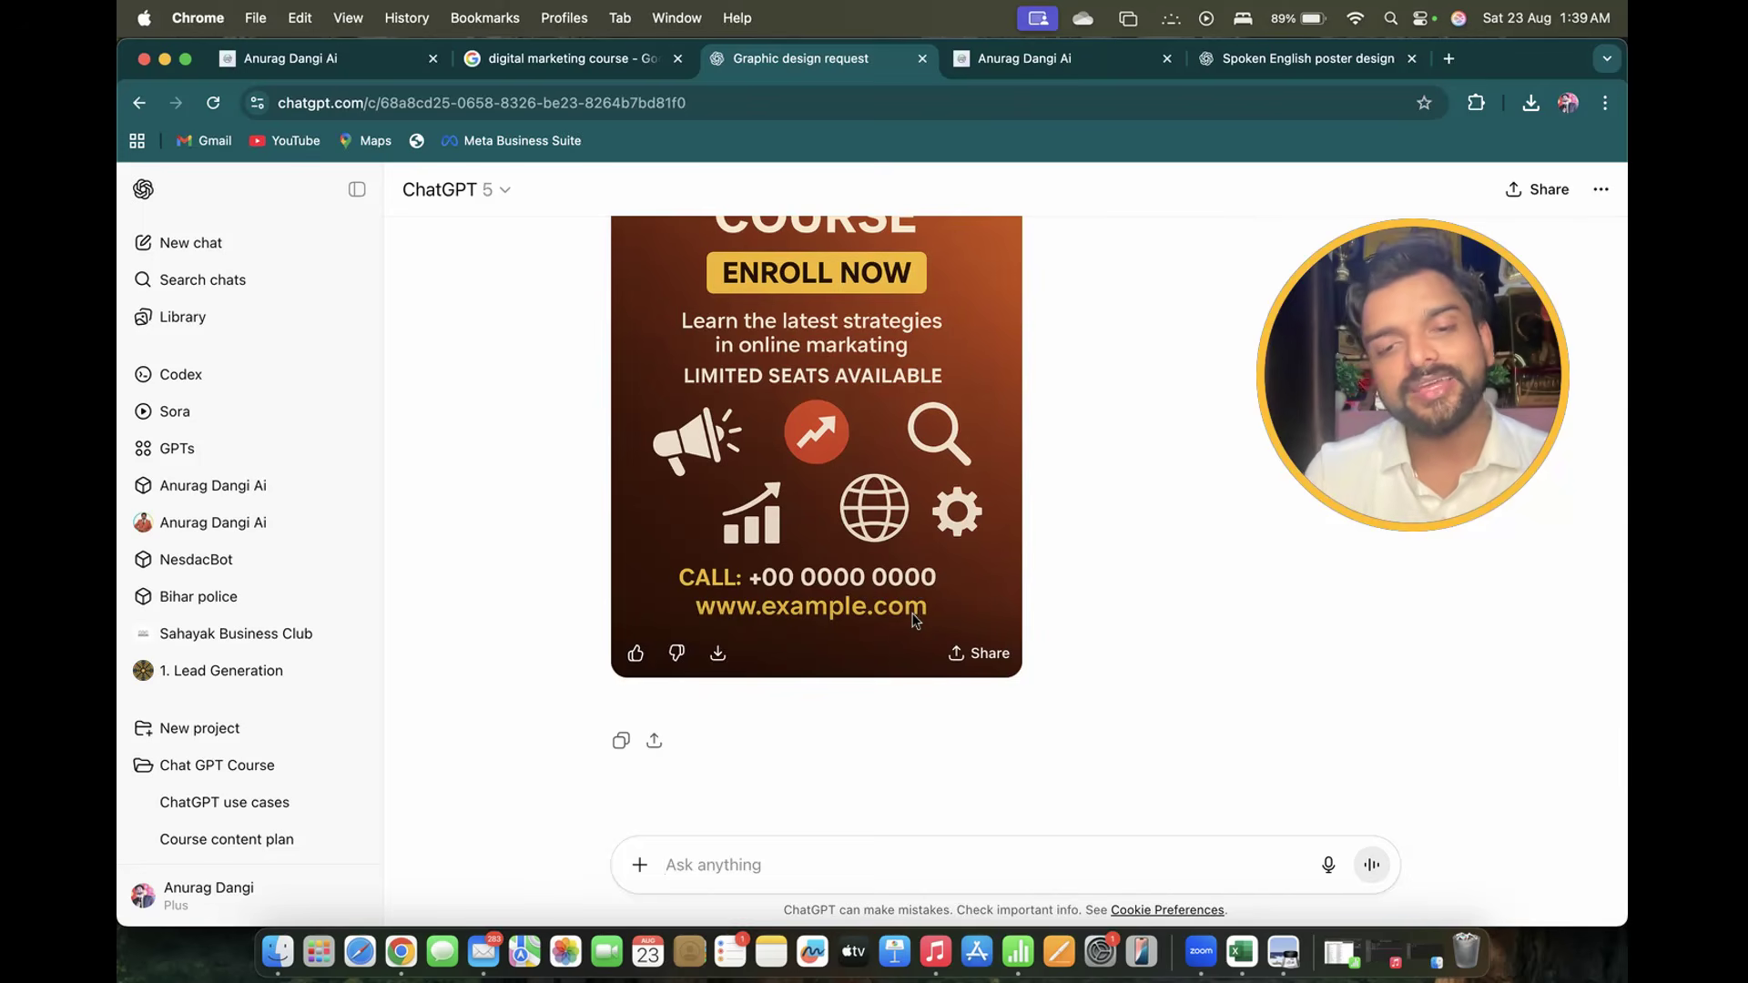
pyautogui.scroll(5, 935, 620)
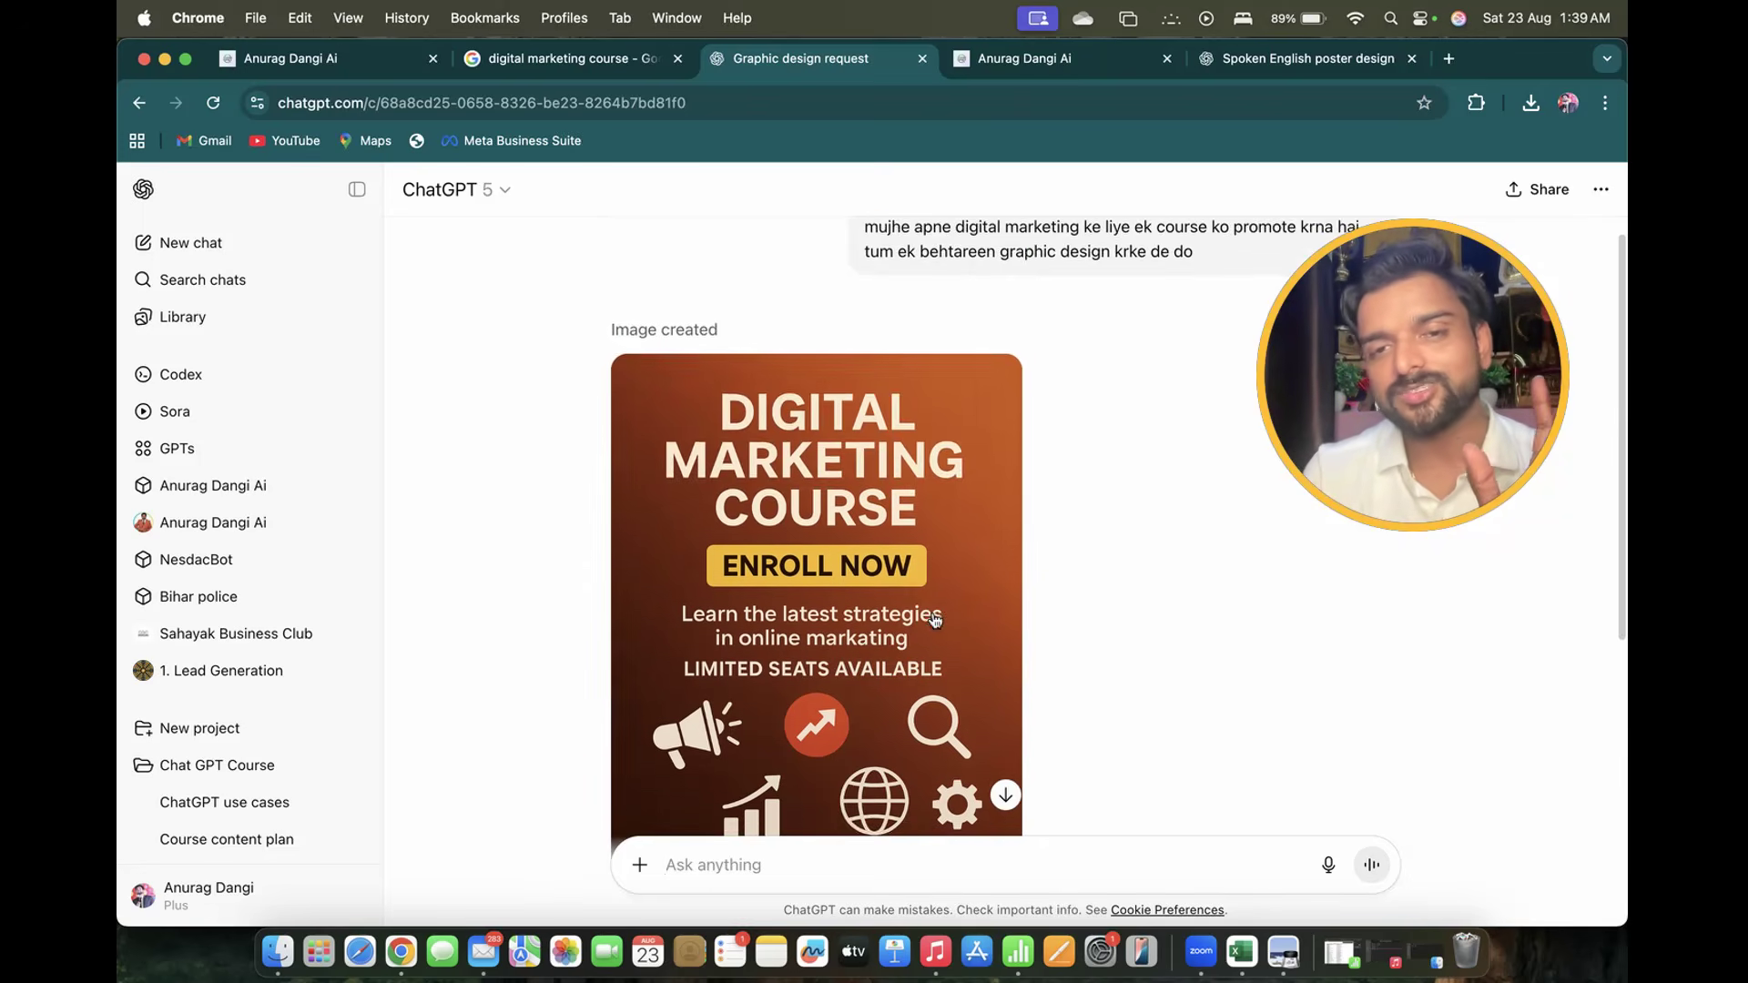
pyautogui.scroll(-5, 934, 619)
pyautogui.scroll(5, 935, 620)
pyautogui.scroll(-5, 935, 620)
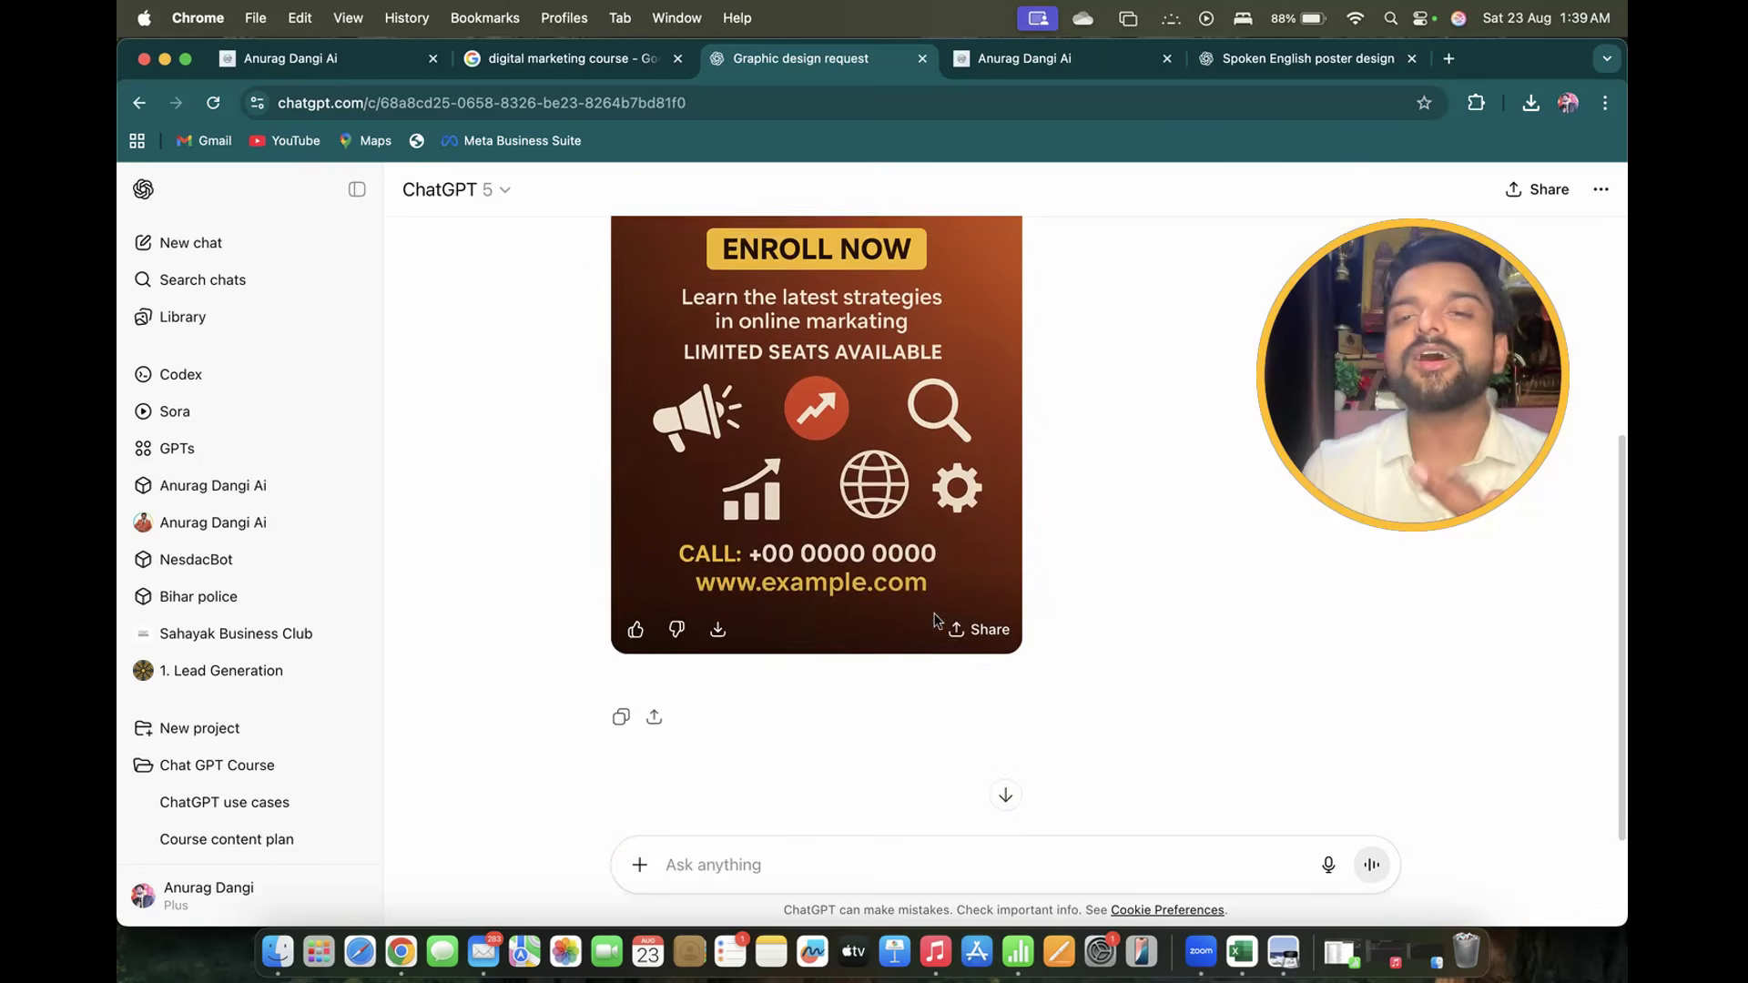
# Return to the 'Spoken English poster design' chat and scroll through the prompt and generating image
pyautogui.click(1231, 61)
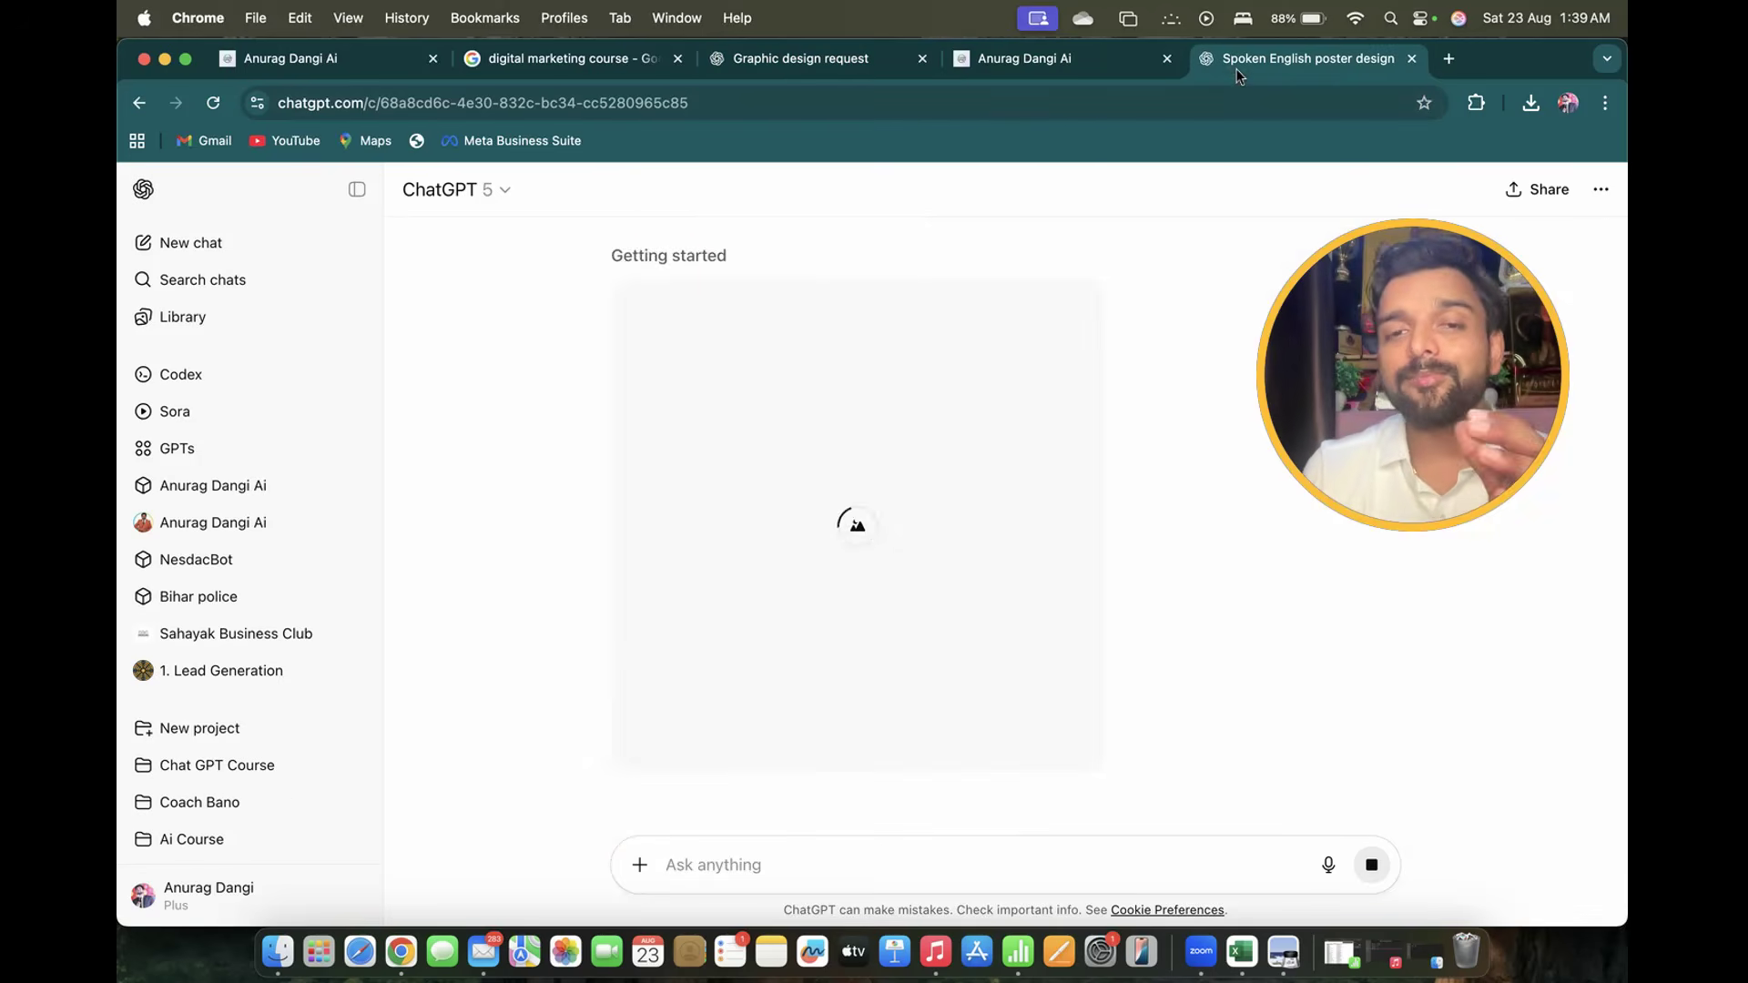
pyautogui.scroll(5, 1037, 506)
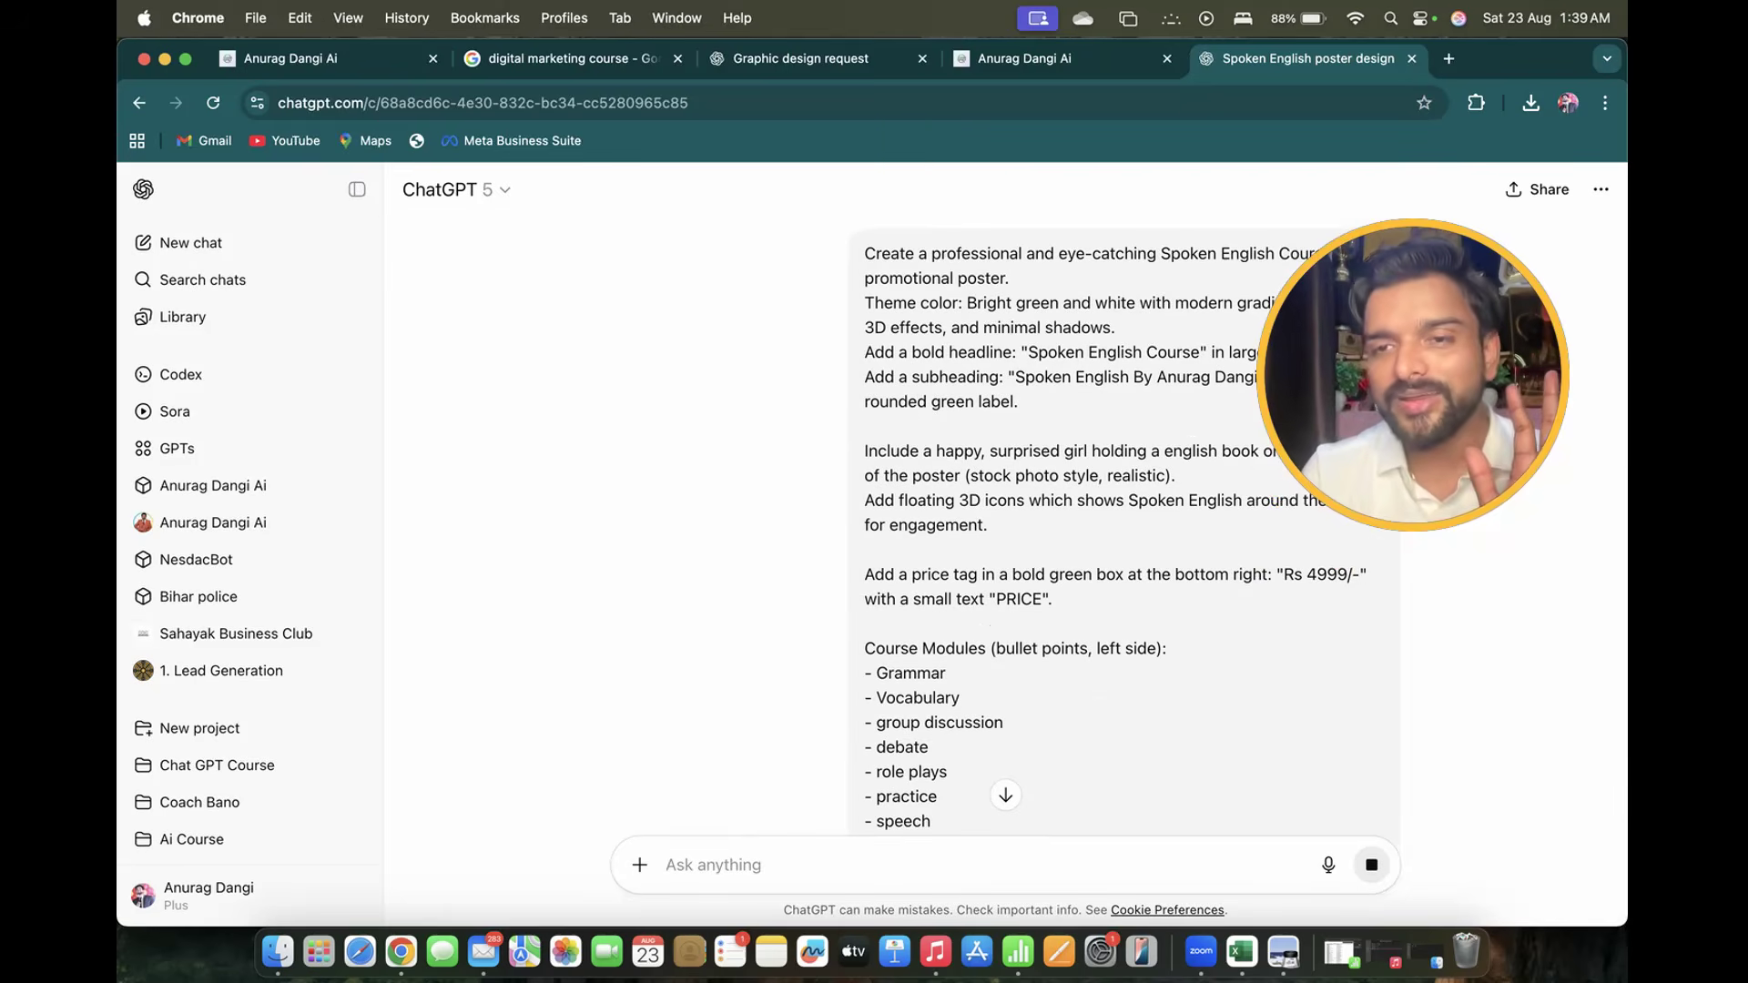
pyautogui.moveTo(1413, 374); pyautogui.dragTo(1421, 607)
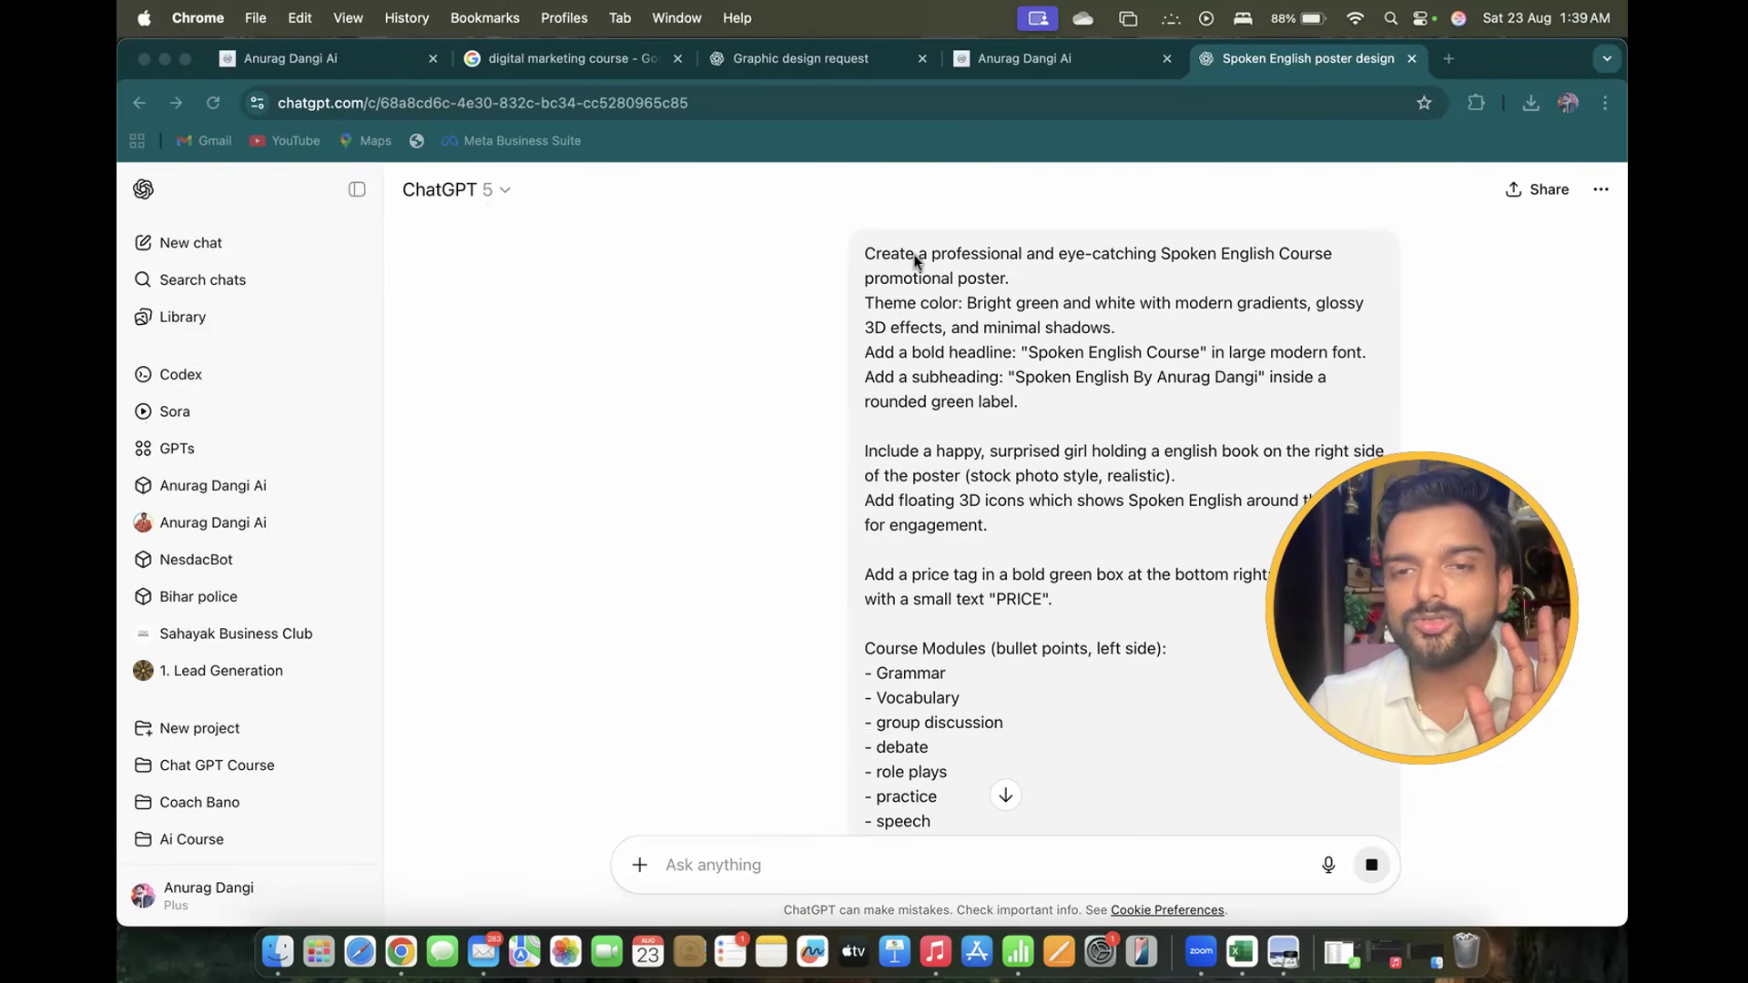
pyautogui.scroll(-3, 1010, 430)
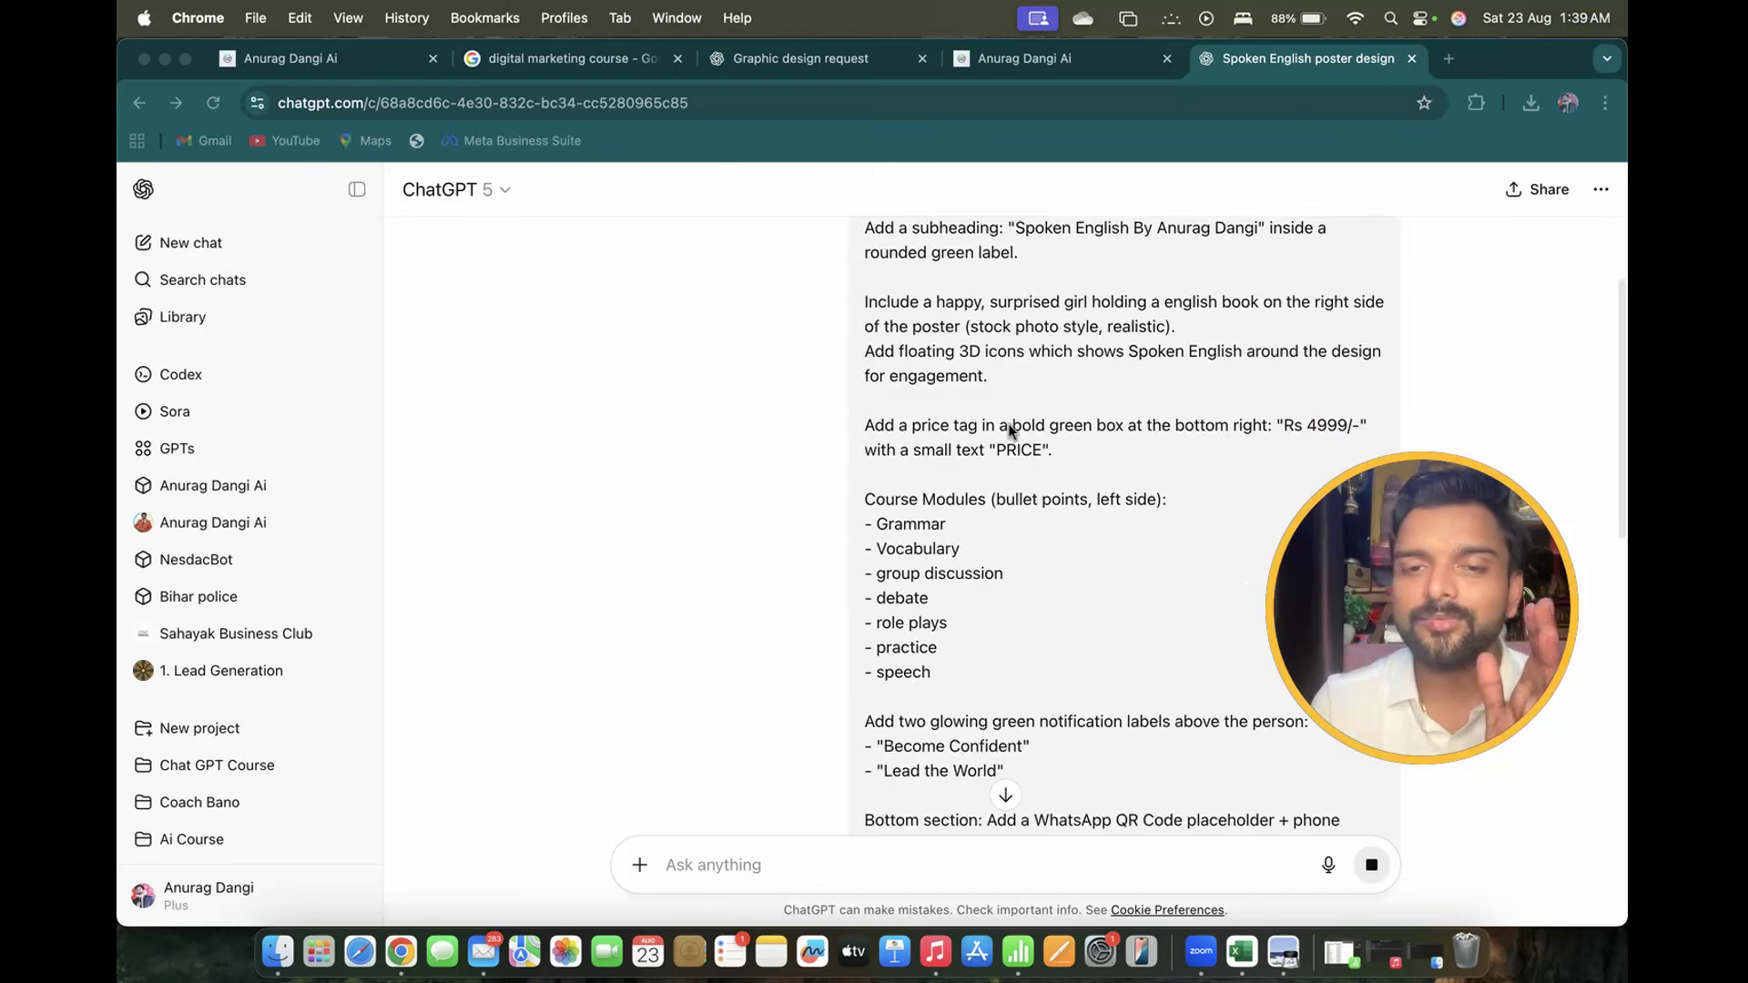
pyautogui.scroll(-5, 1011, 429)
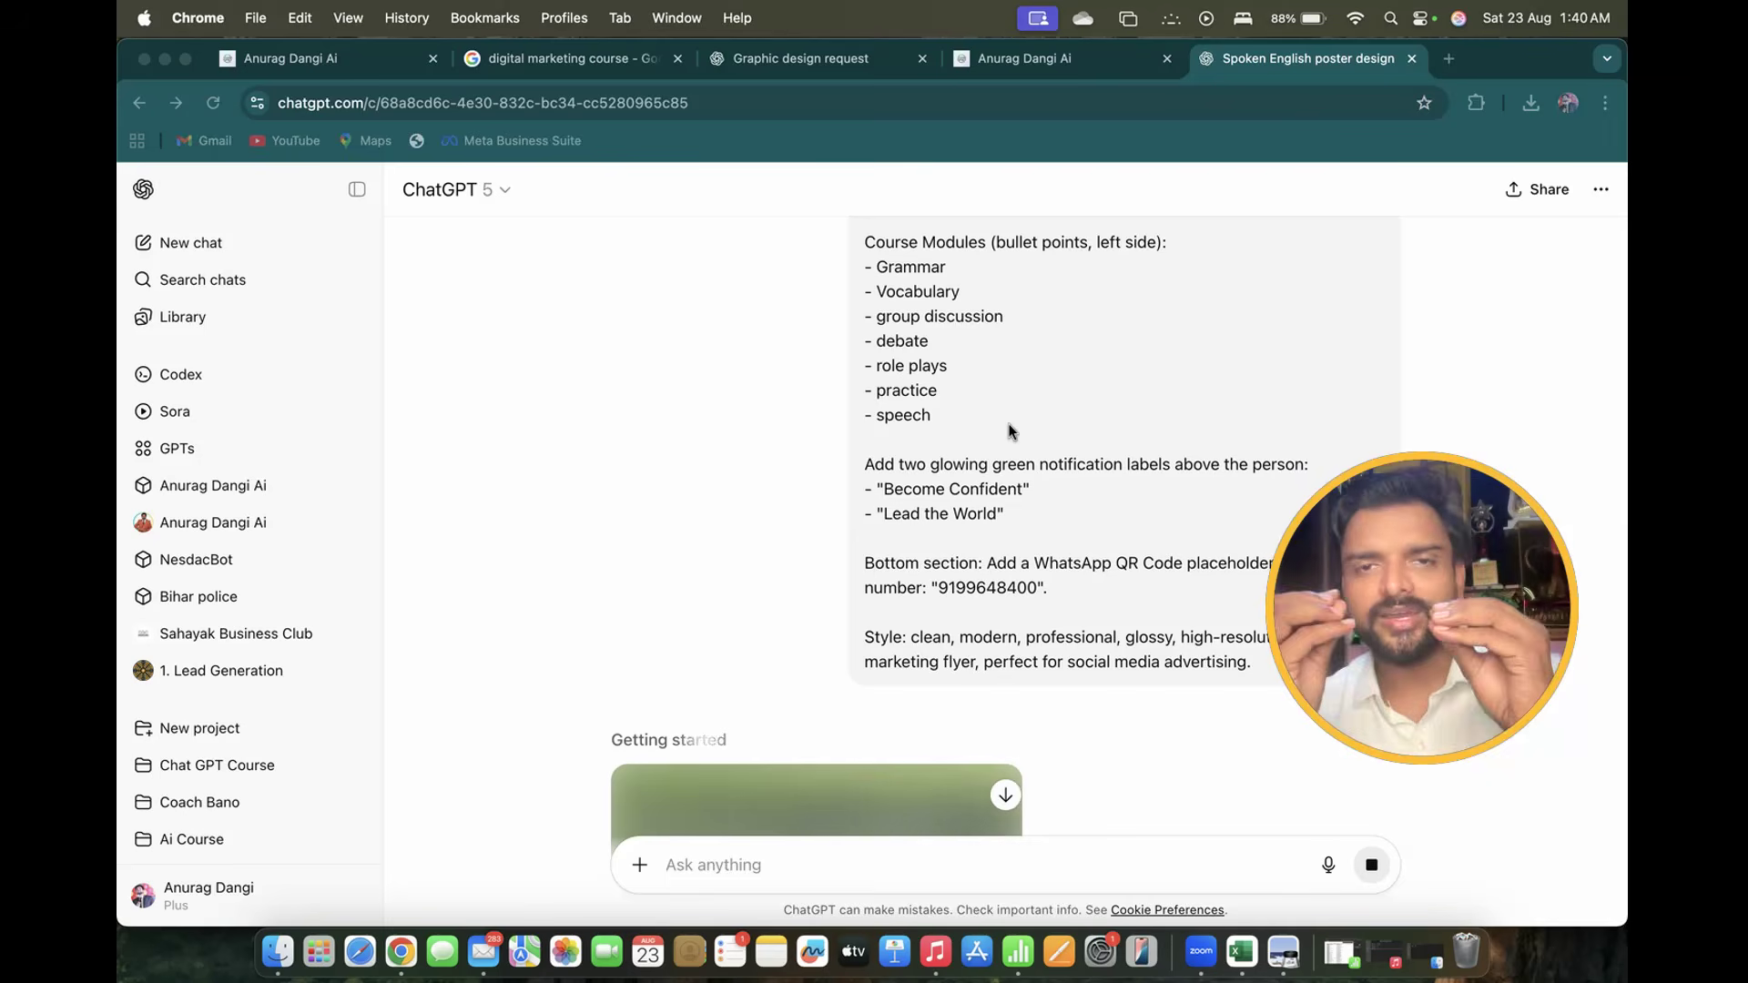
pyautogui.scroll(-5, 946, 537)
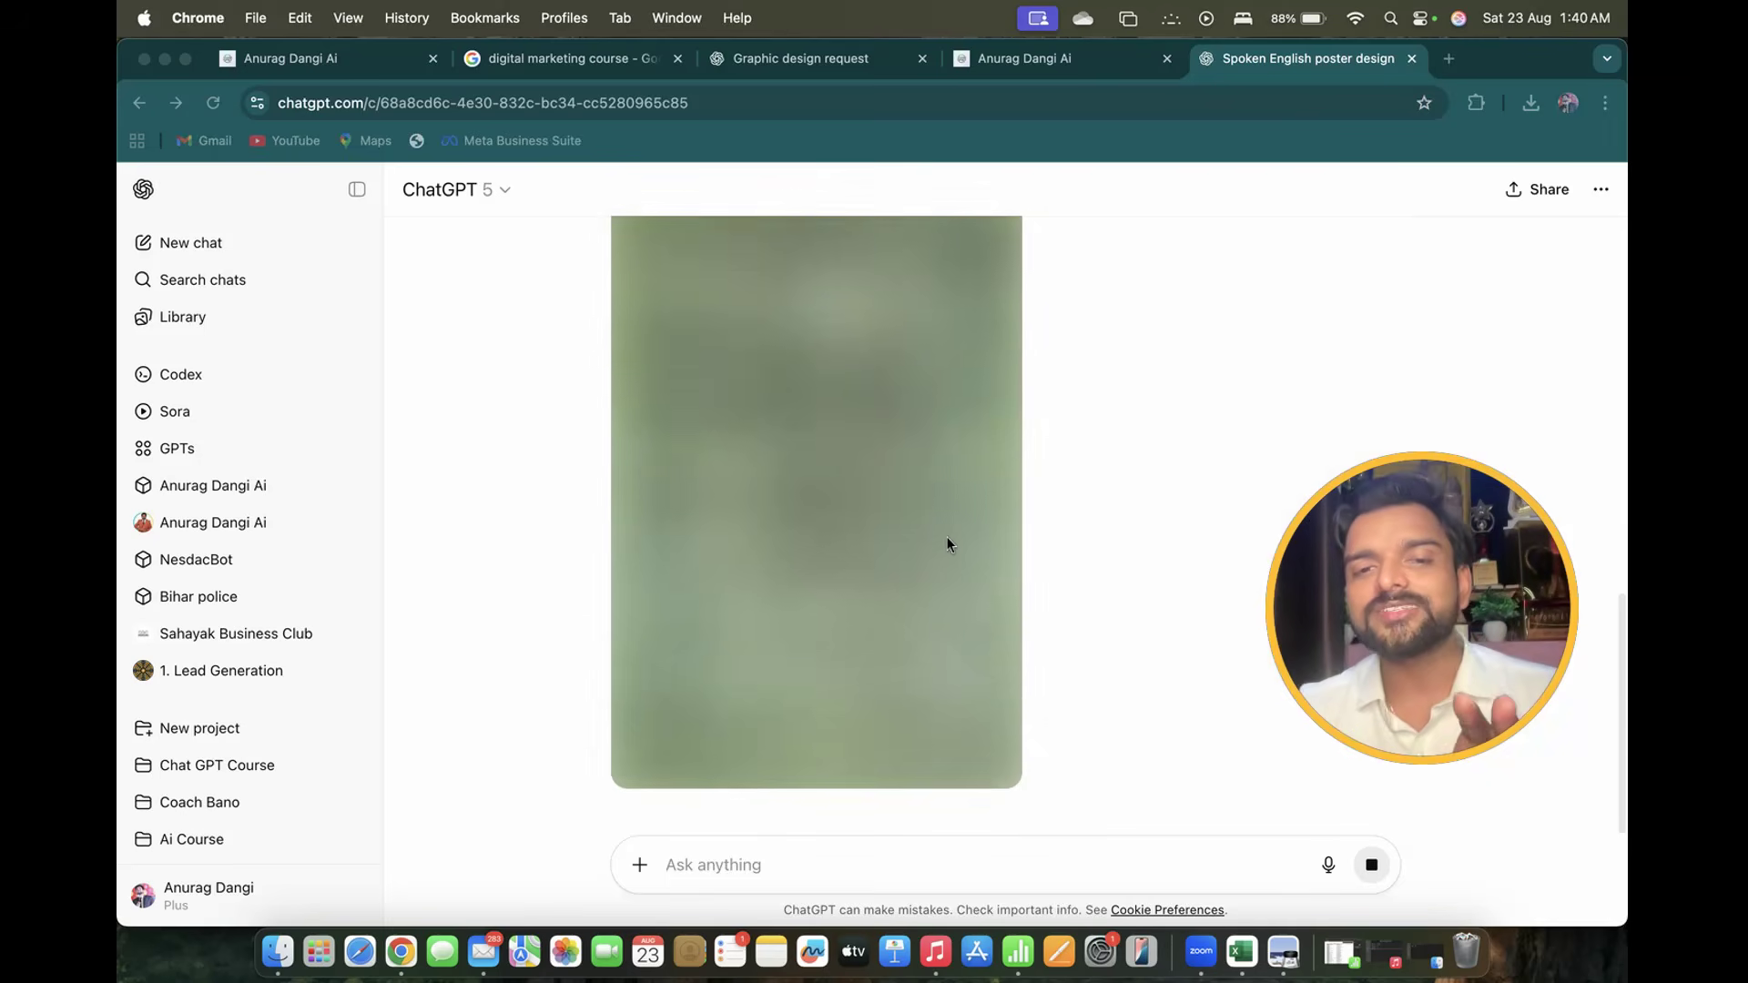
pyautogui.scroll(2, 947, 545)
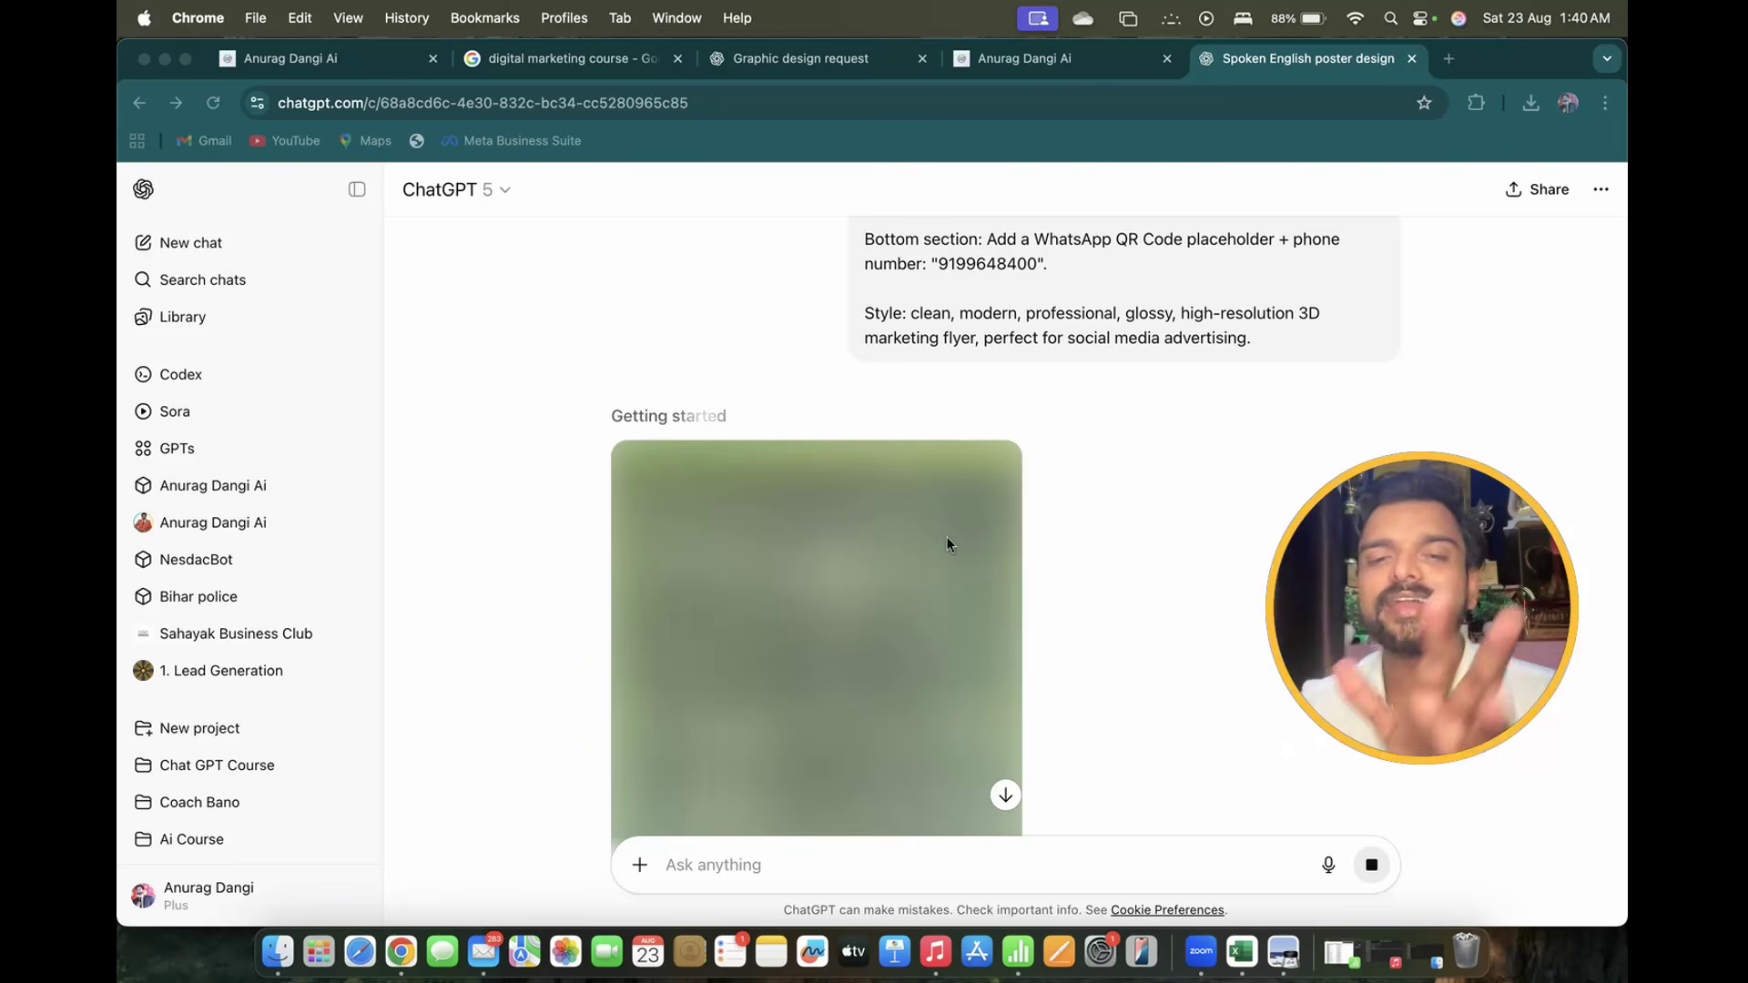
pyautogui.rightClick(405, 942)
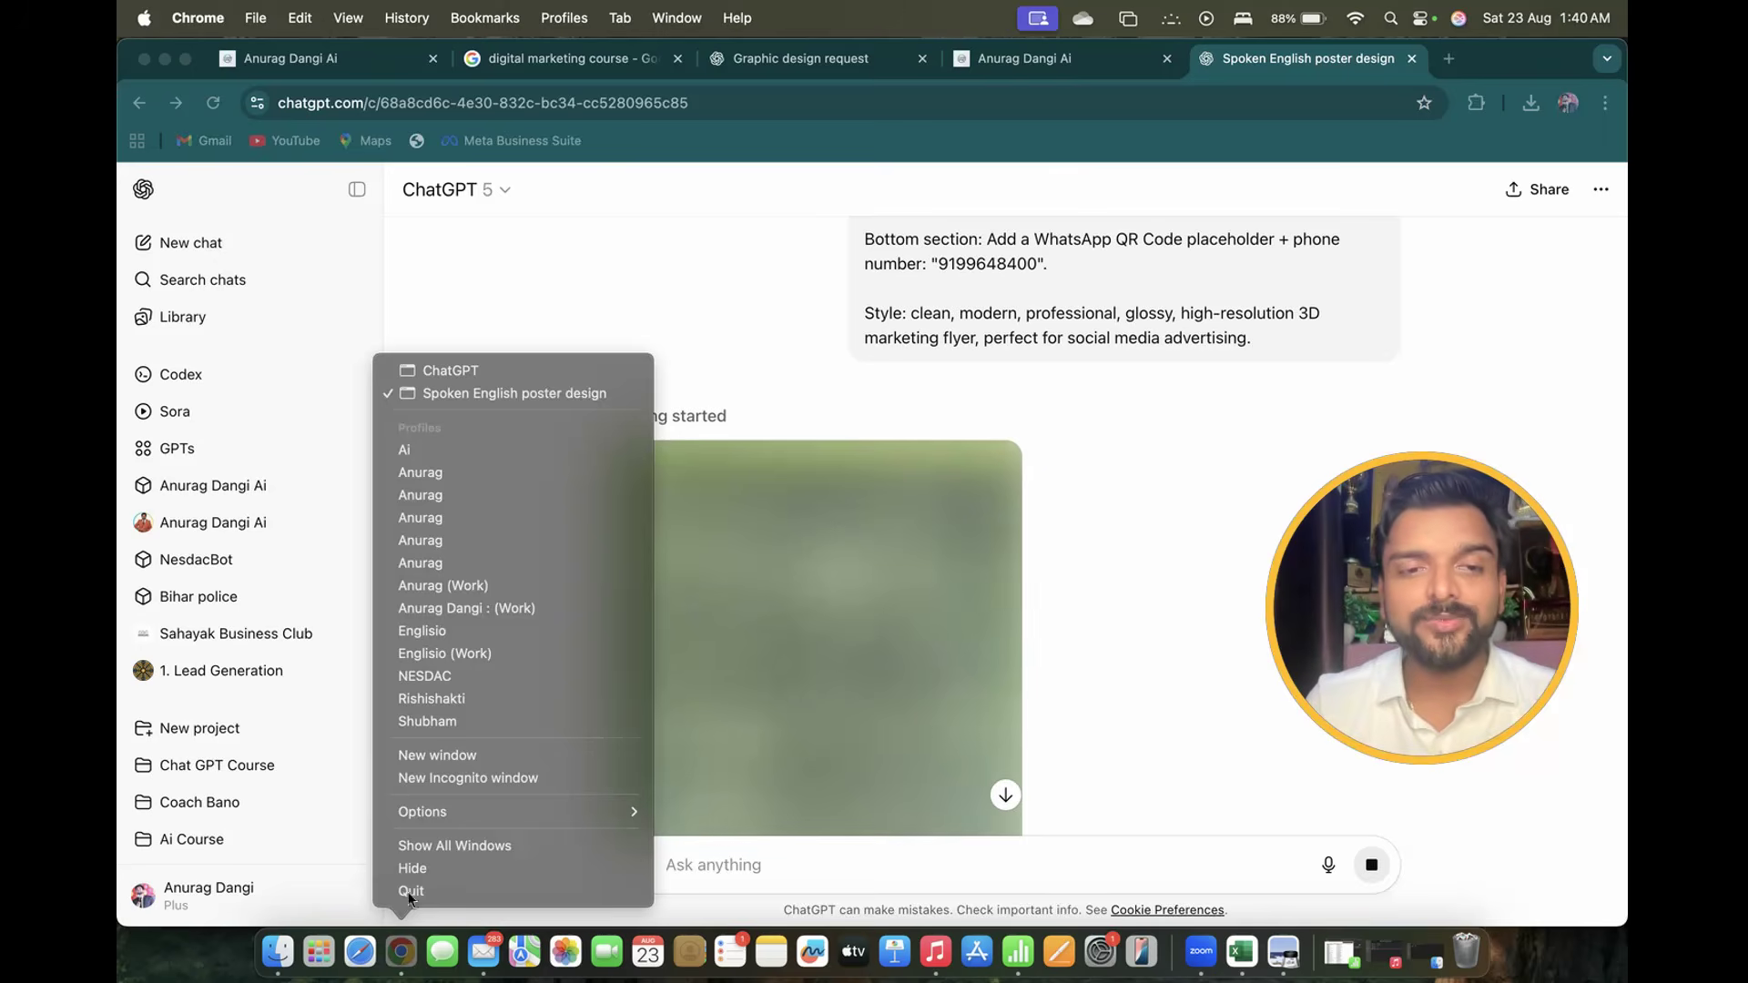
pyautogui.click(503, 371)
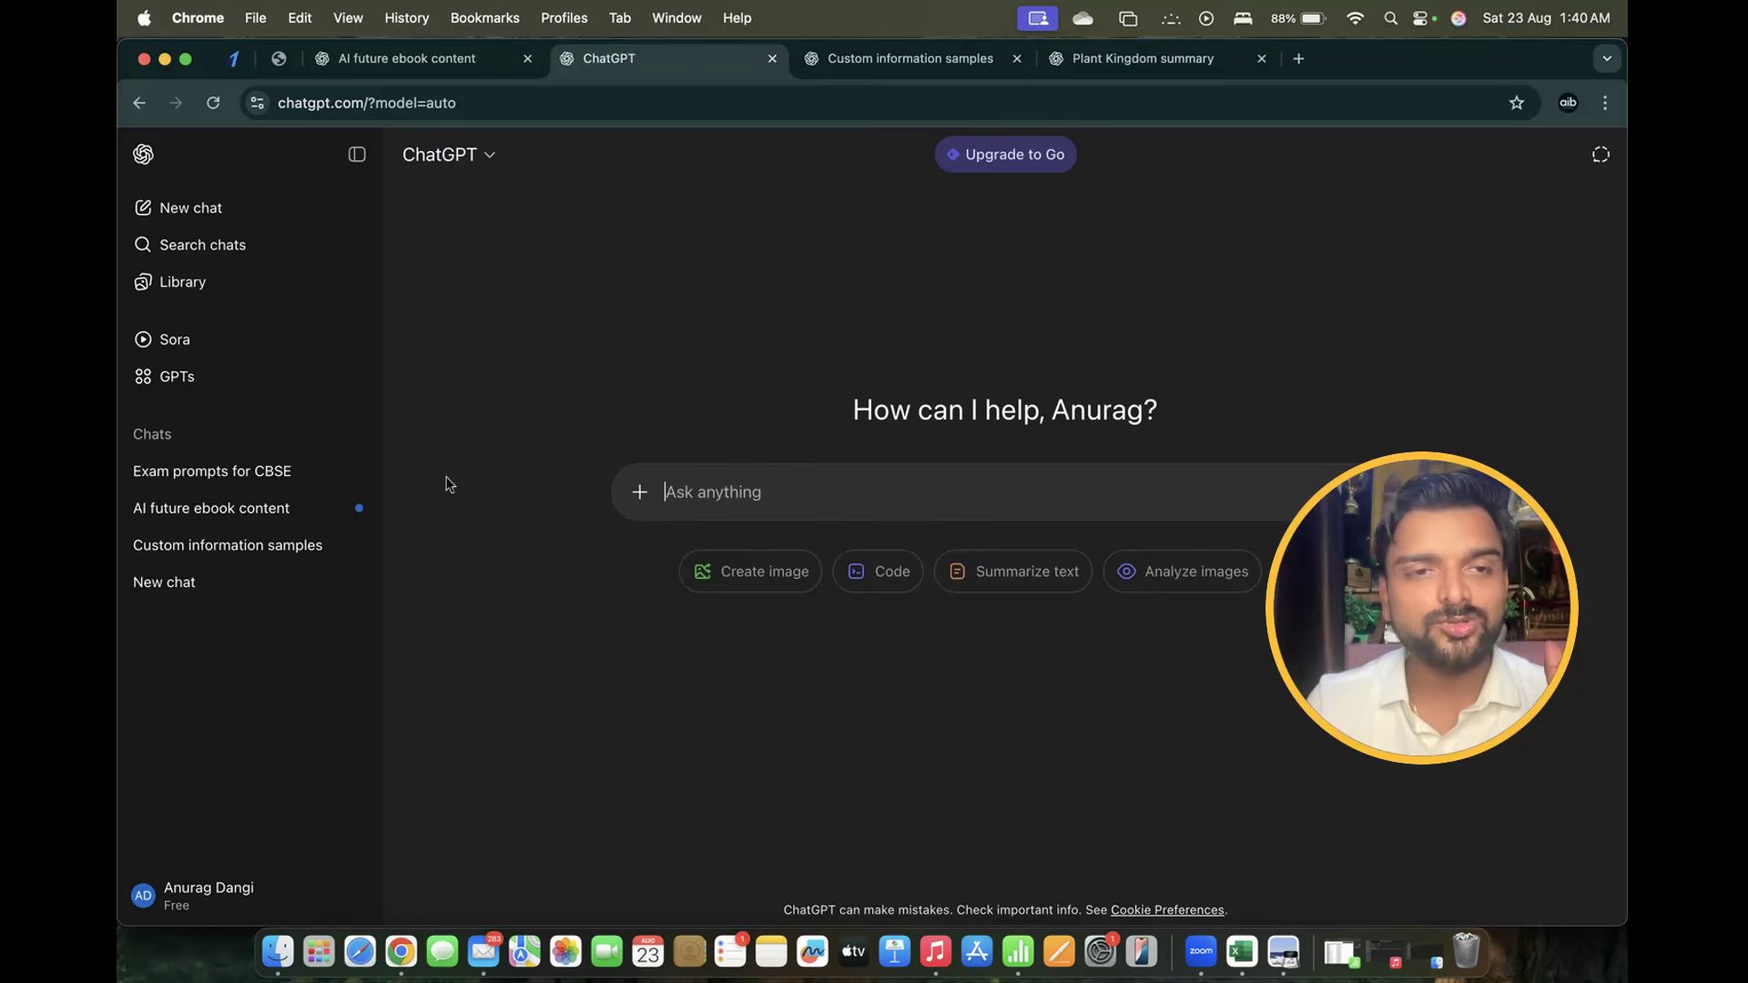
pyautogui.click(463, 60)
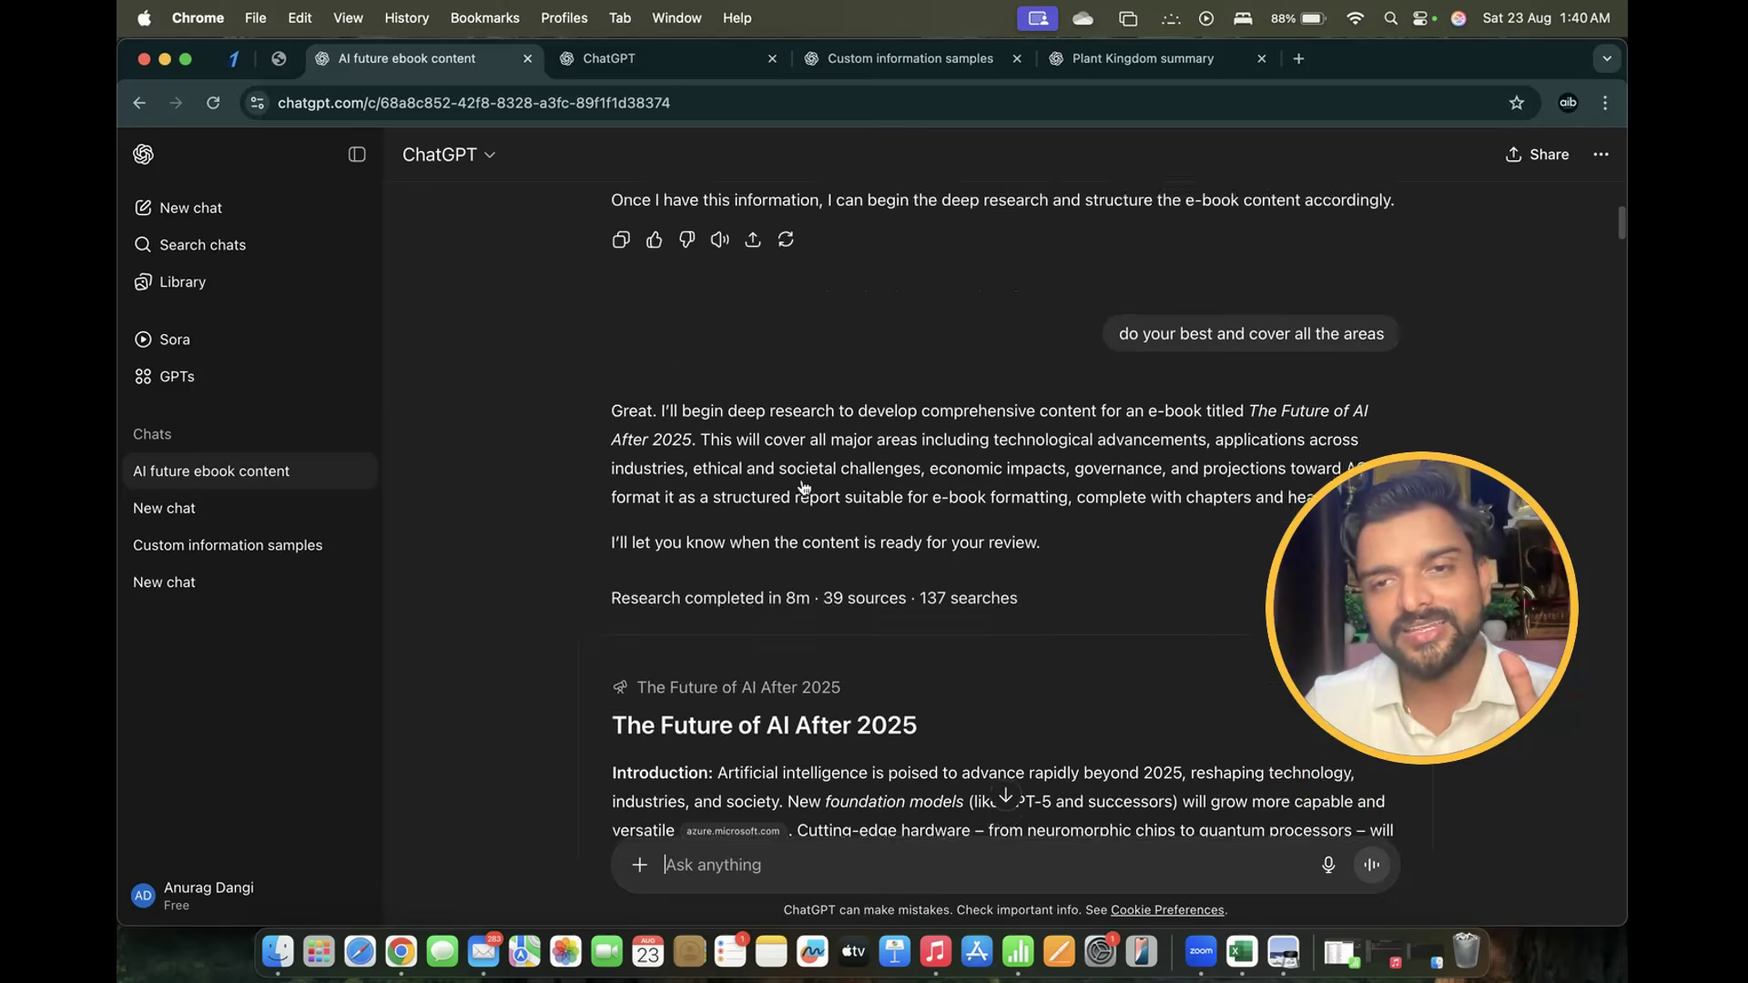
pyautogui.scroll(-5, 802, 478)
pyautogui.scroll(-1, 802, 478)
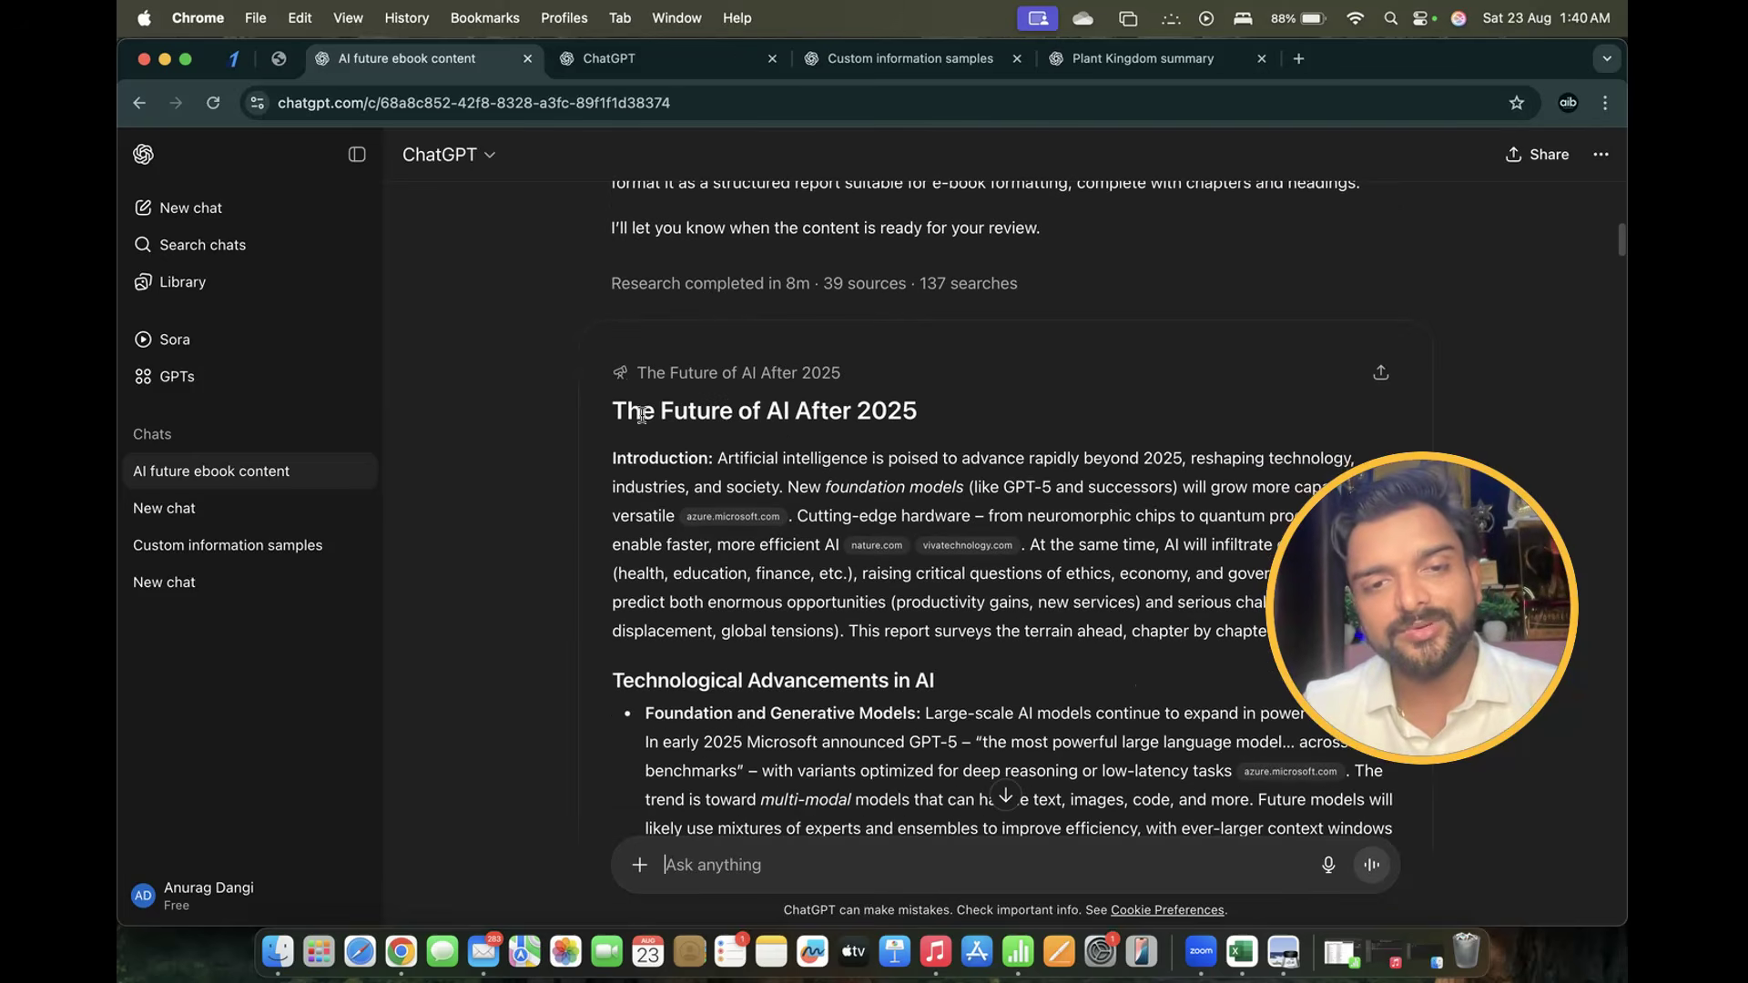
pyautogui.moveTo(641, 415); pyautogui.dragTo(1013, 412)
pyautogui.scroll(-15, 1010, 411)
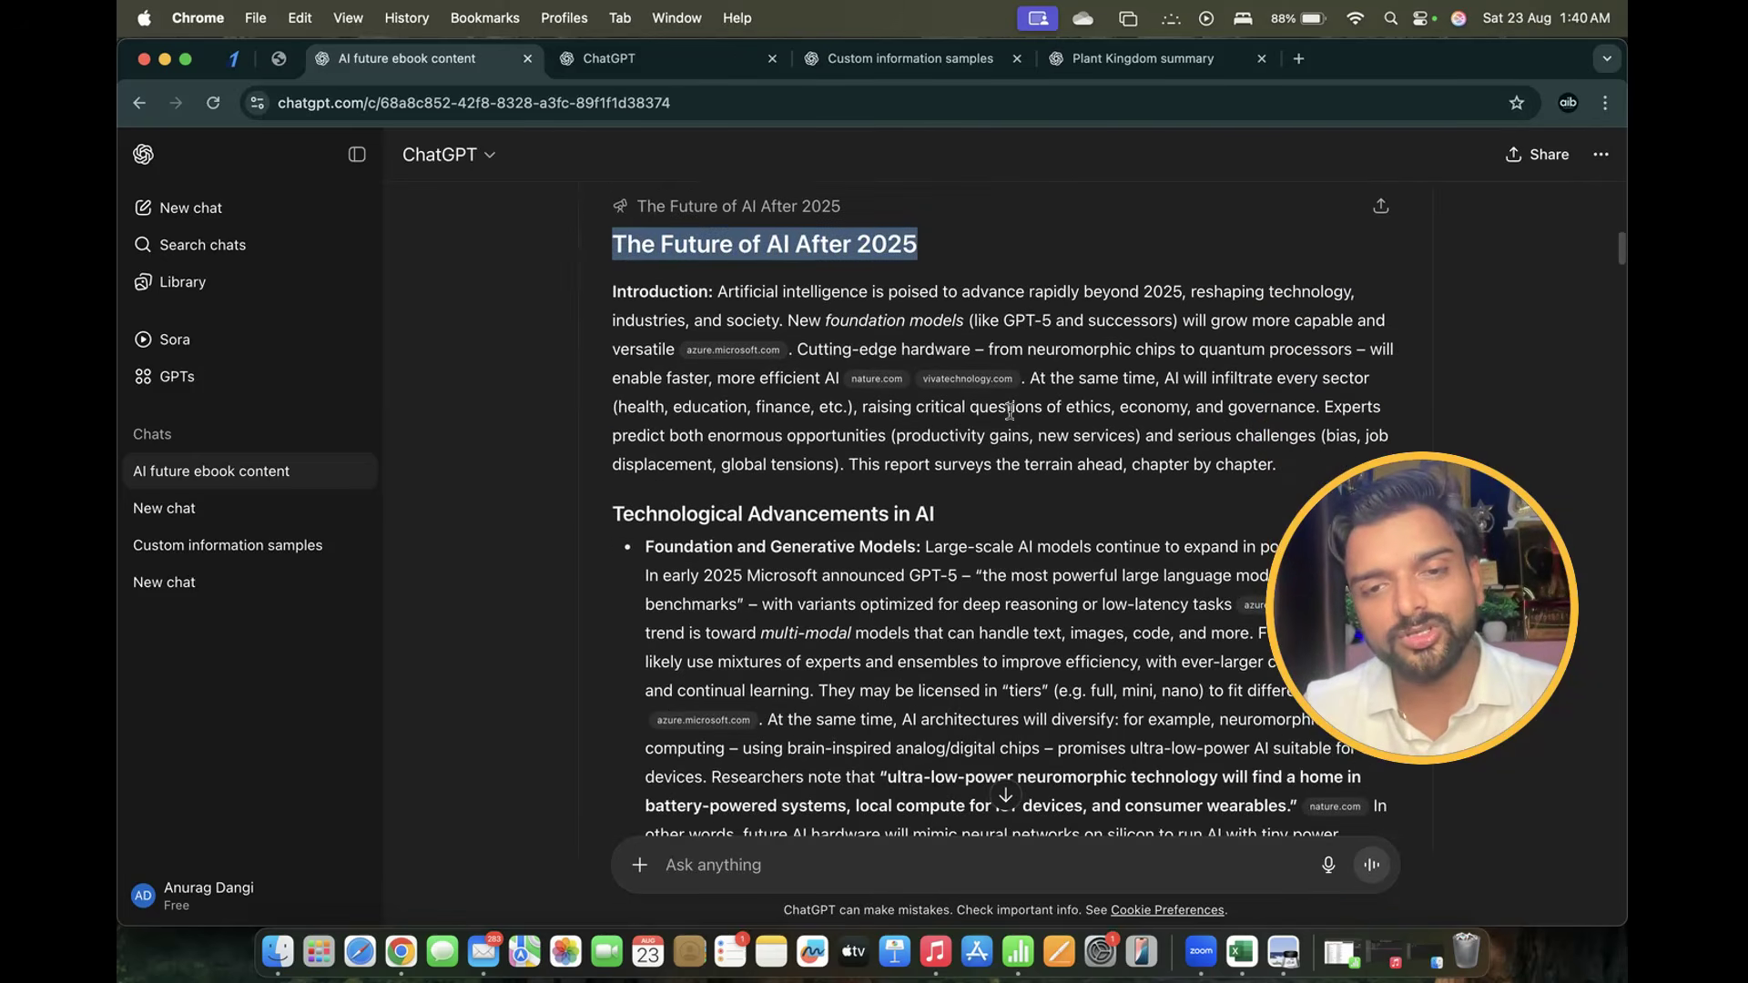
pyautogui.scroll(-20, 1010, 411)
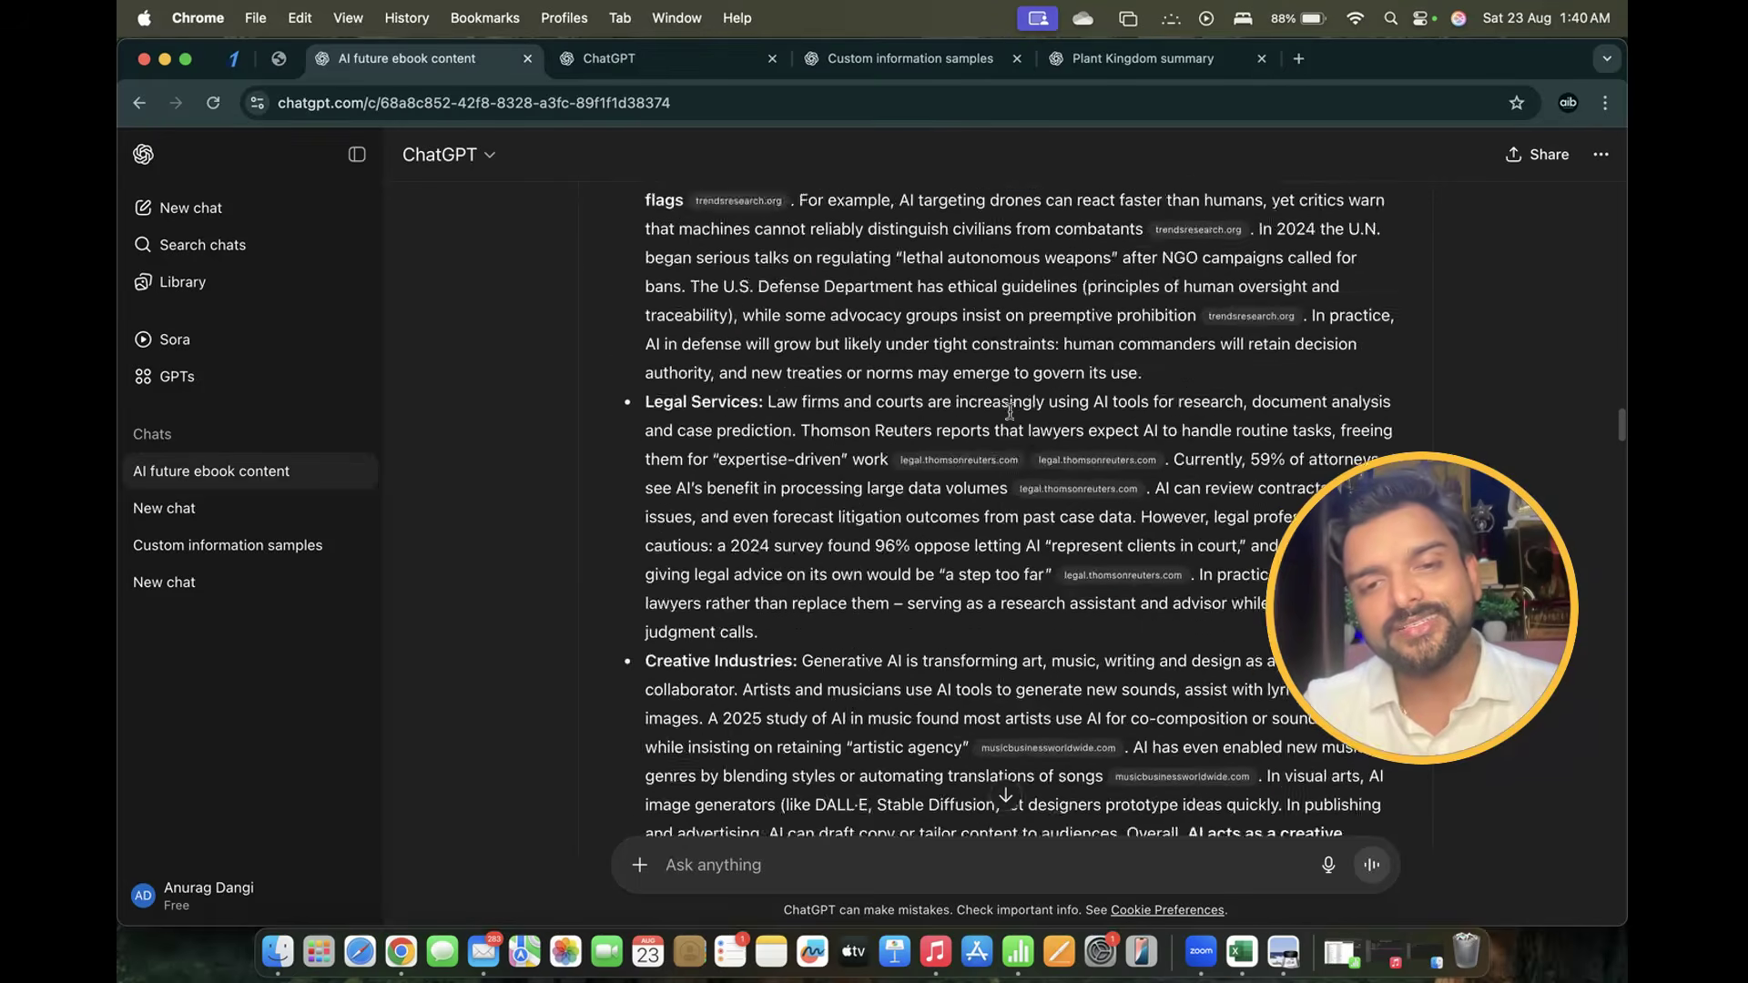
pyautogui.scroll(-20, 1009, 412)
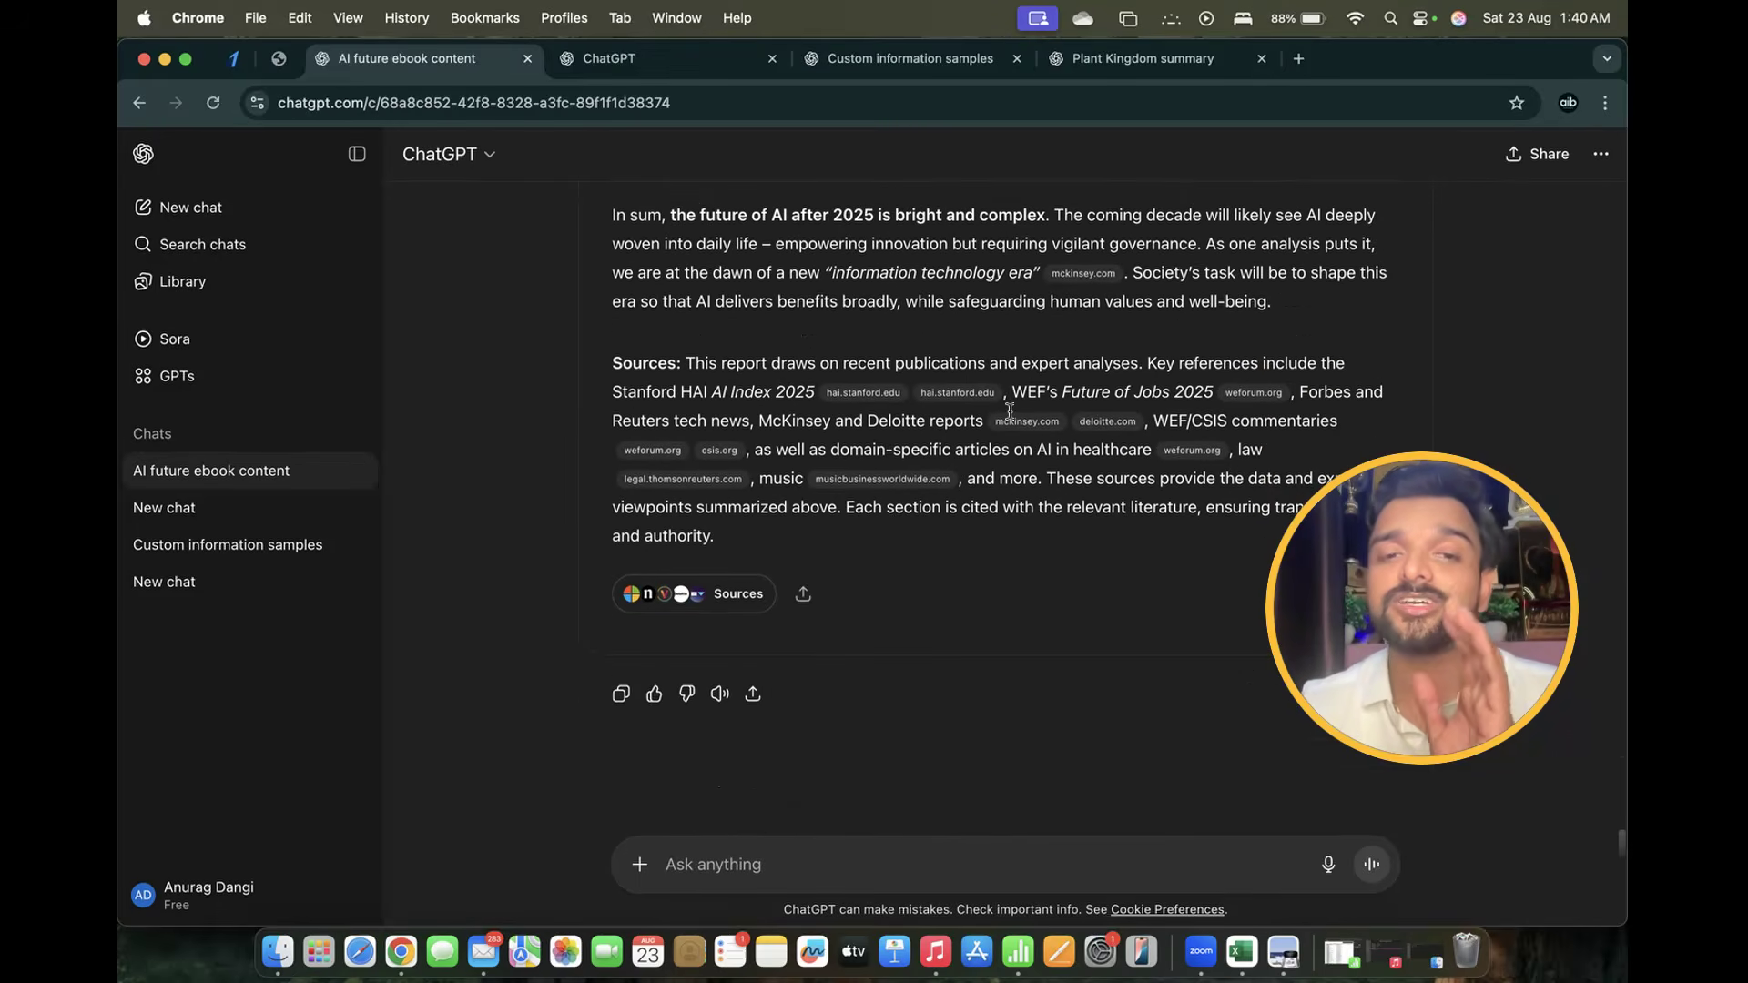
pyautogui.scroll(20, 1009, 412)
pyautogui.scroll(20, 1009, 411)
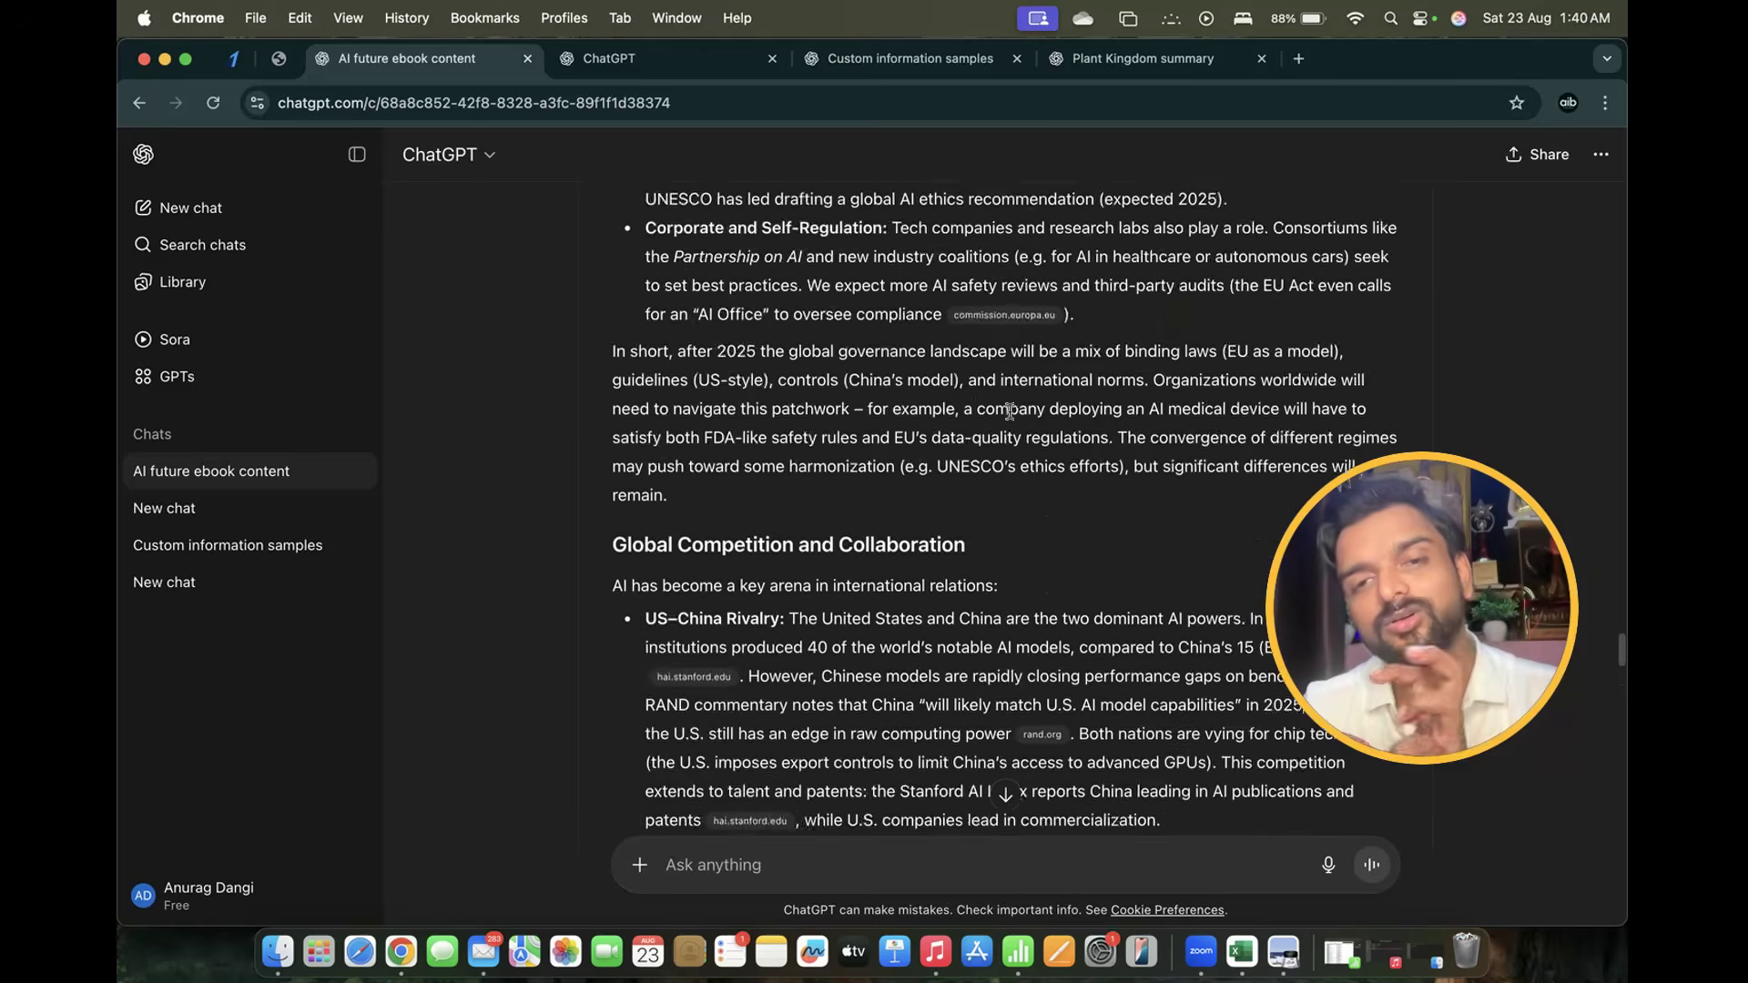
pyautogui.scroll(20, 1009, 412)
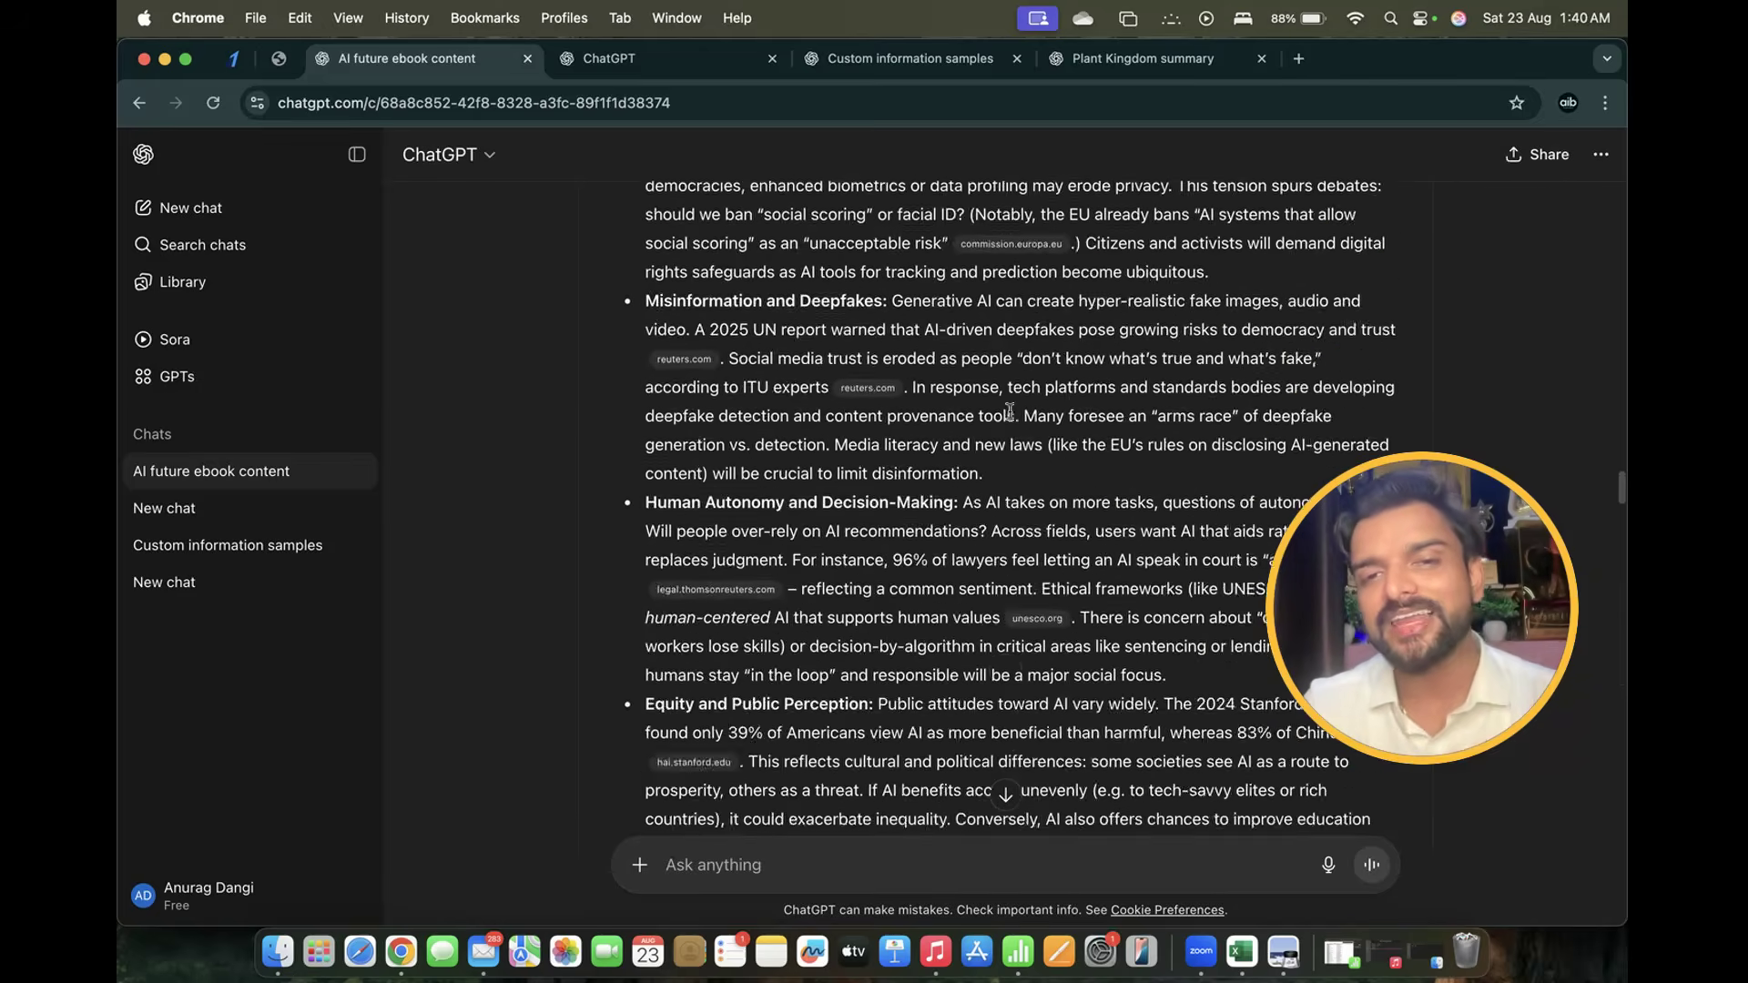
pyautogui.scroll(10, 1010, 411)
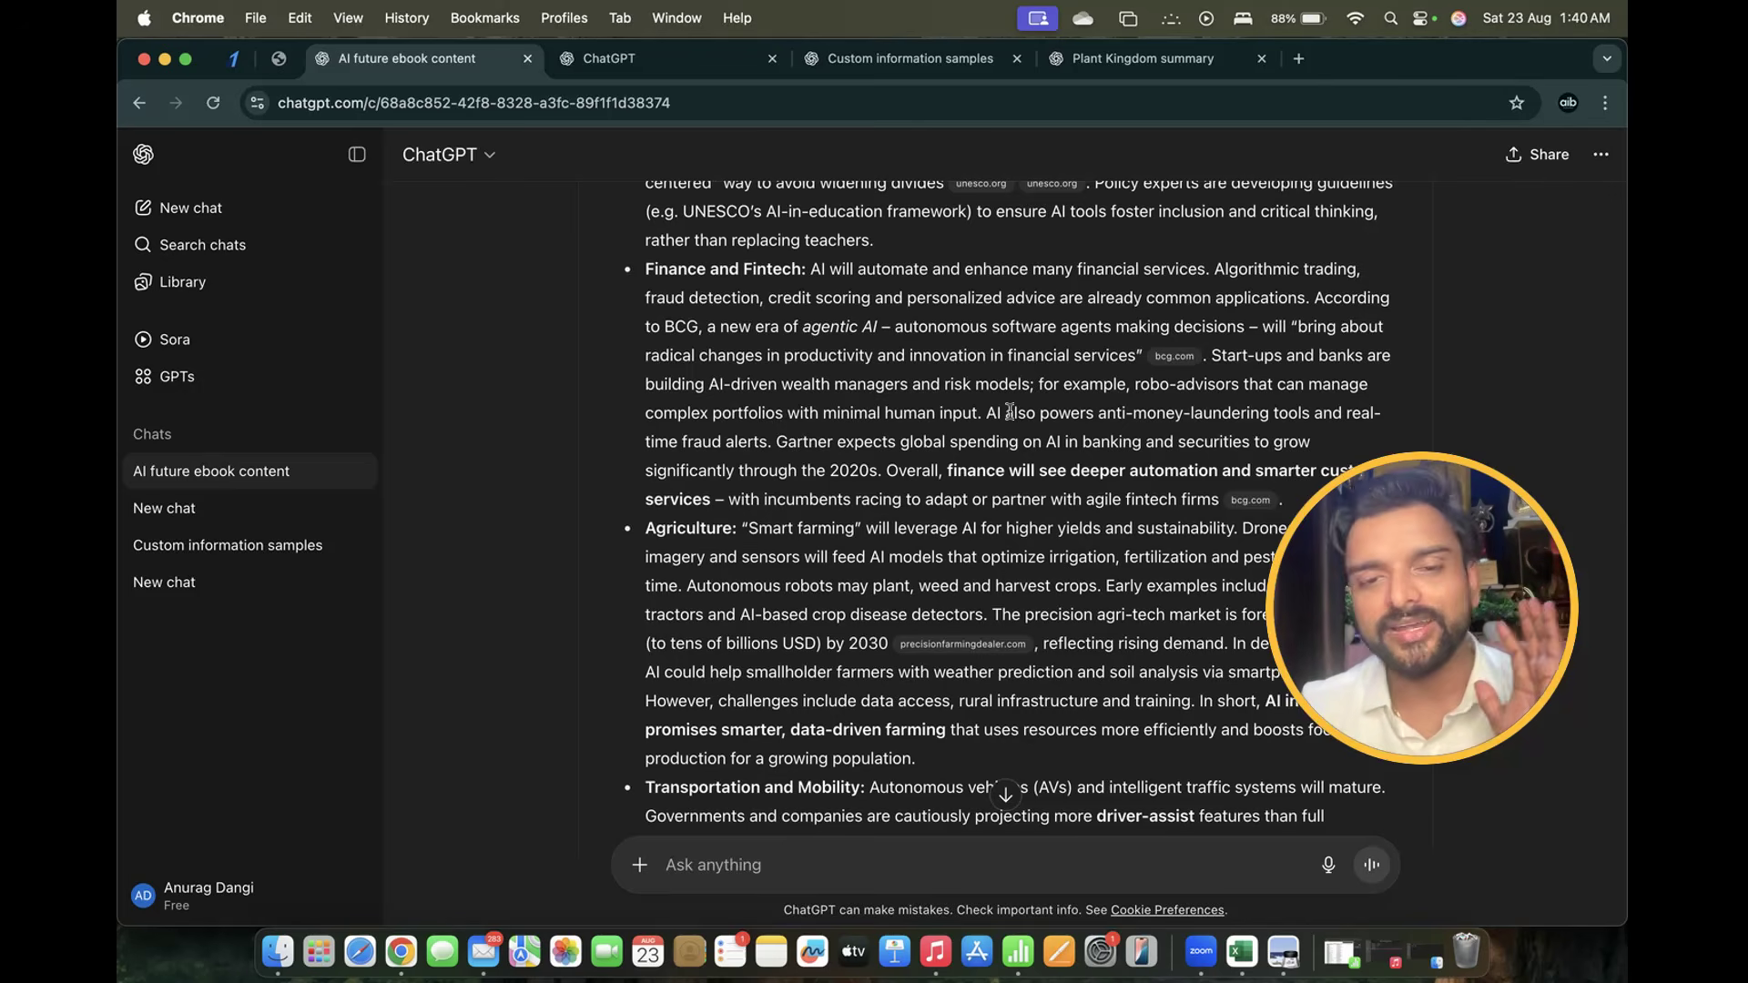
pyautogui.rightClick(406, 957)
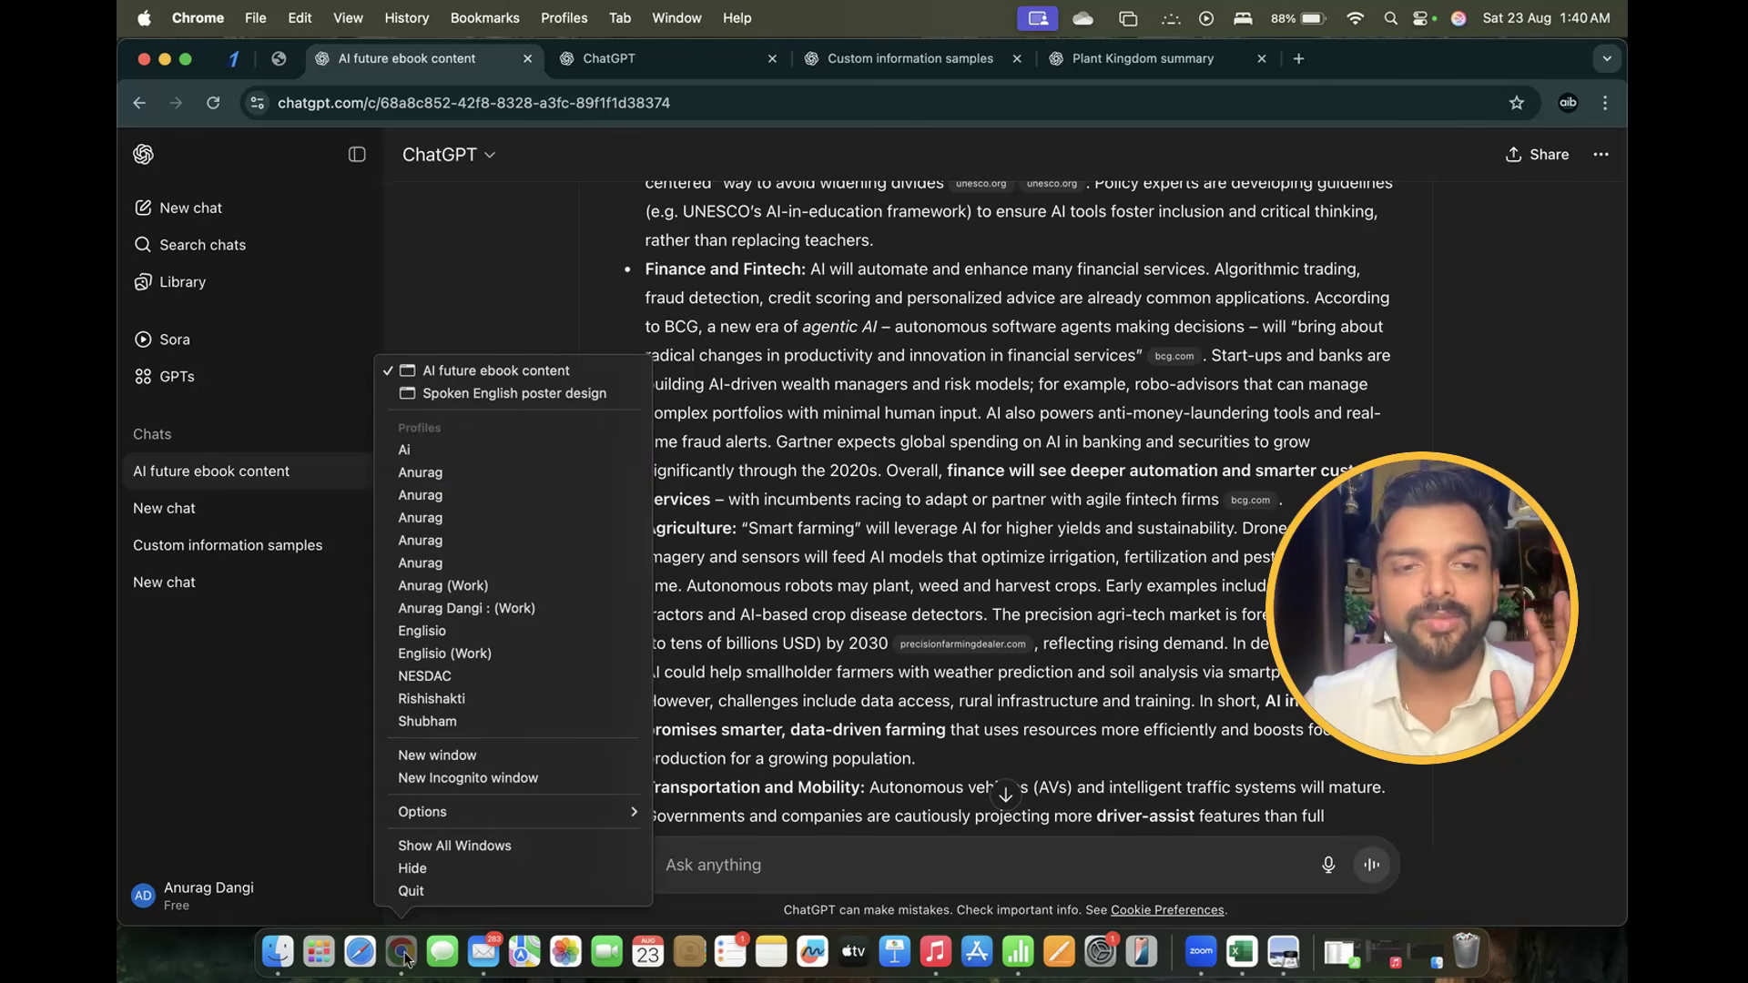
pyautogui.click(502, 394)
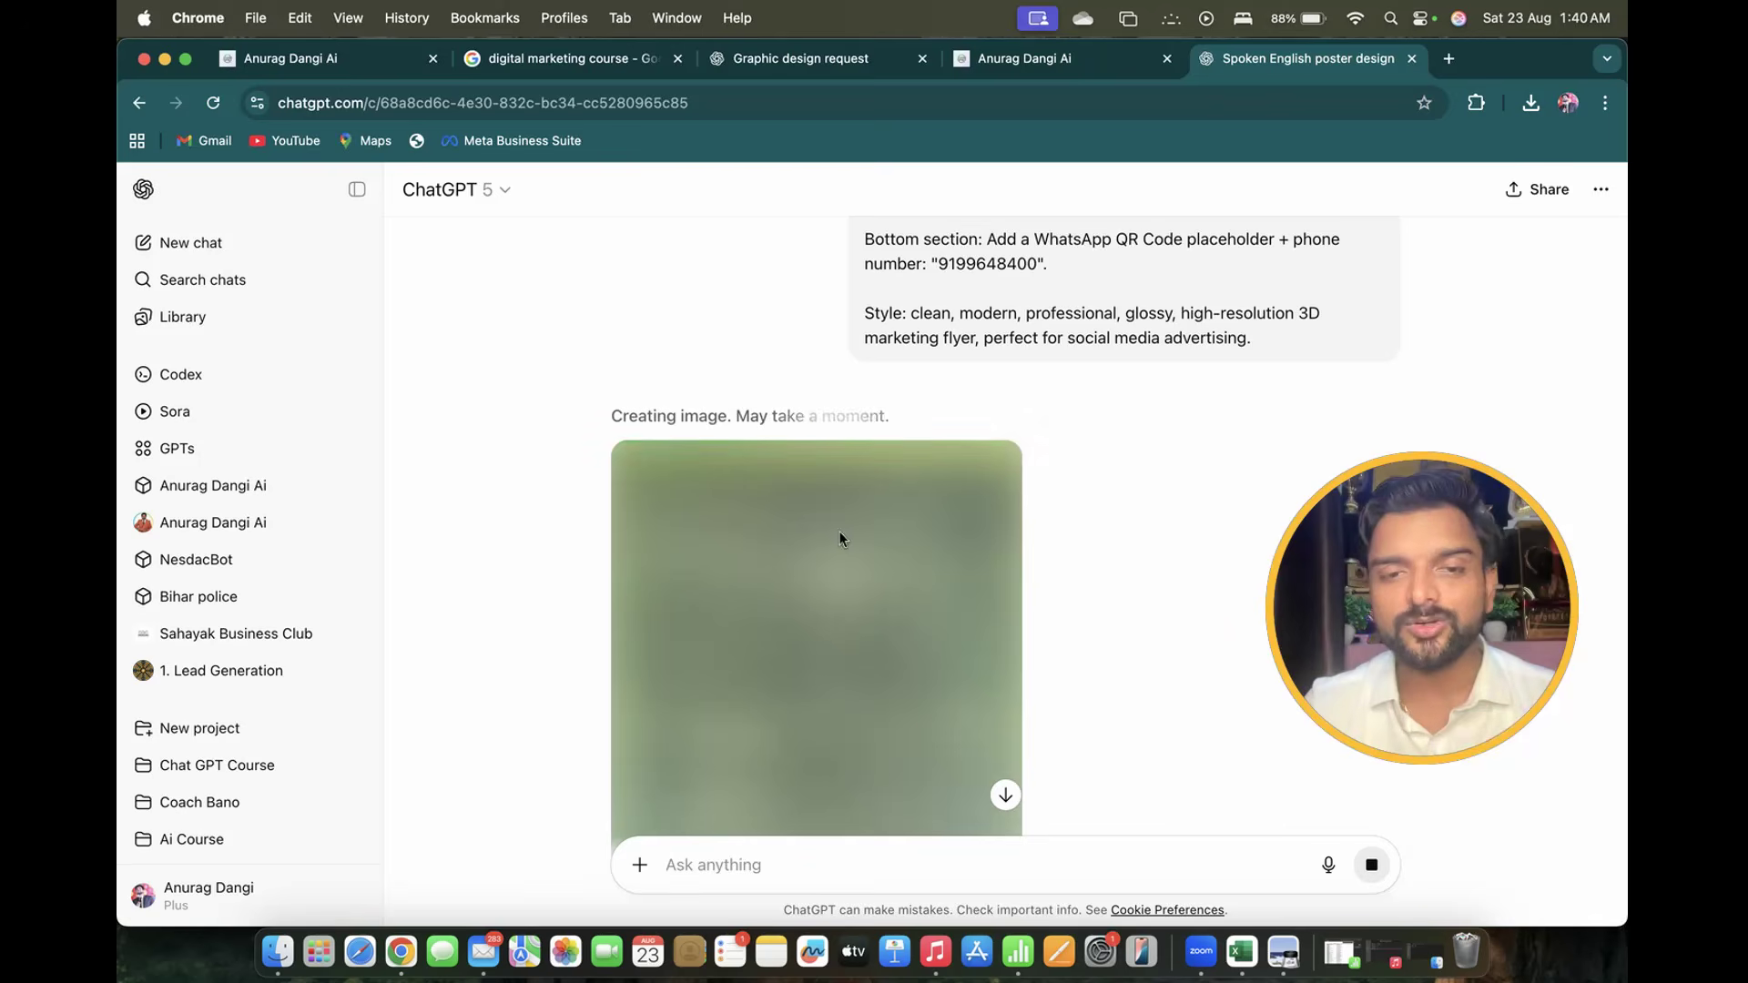
# Scroll down while the poster finishes generating until 'Image created' appears
pyautogui.scroll(-3, 1127, 484)
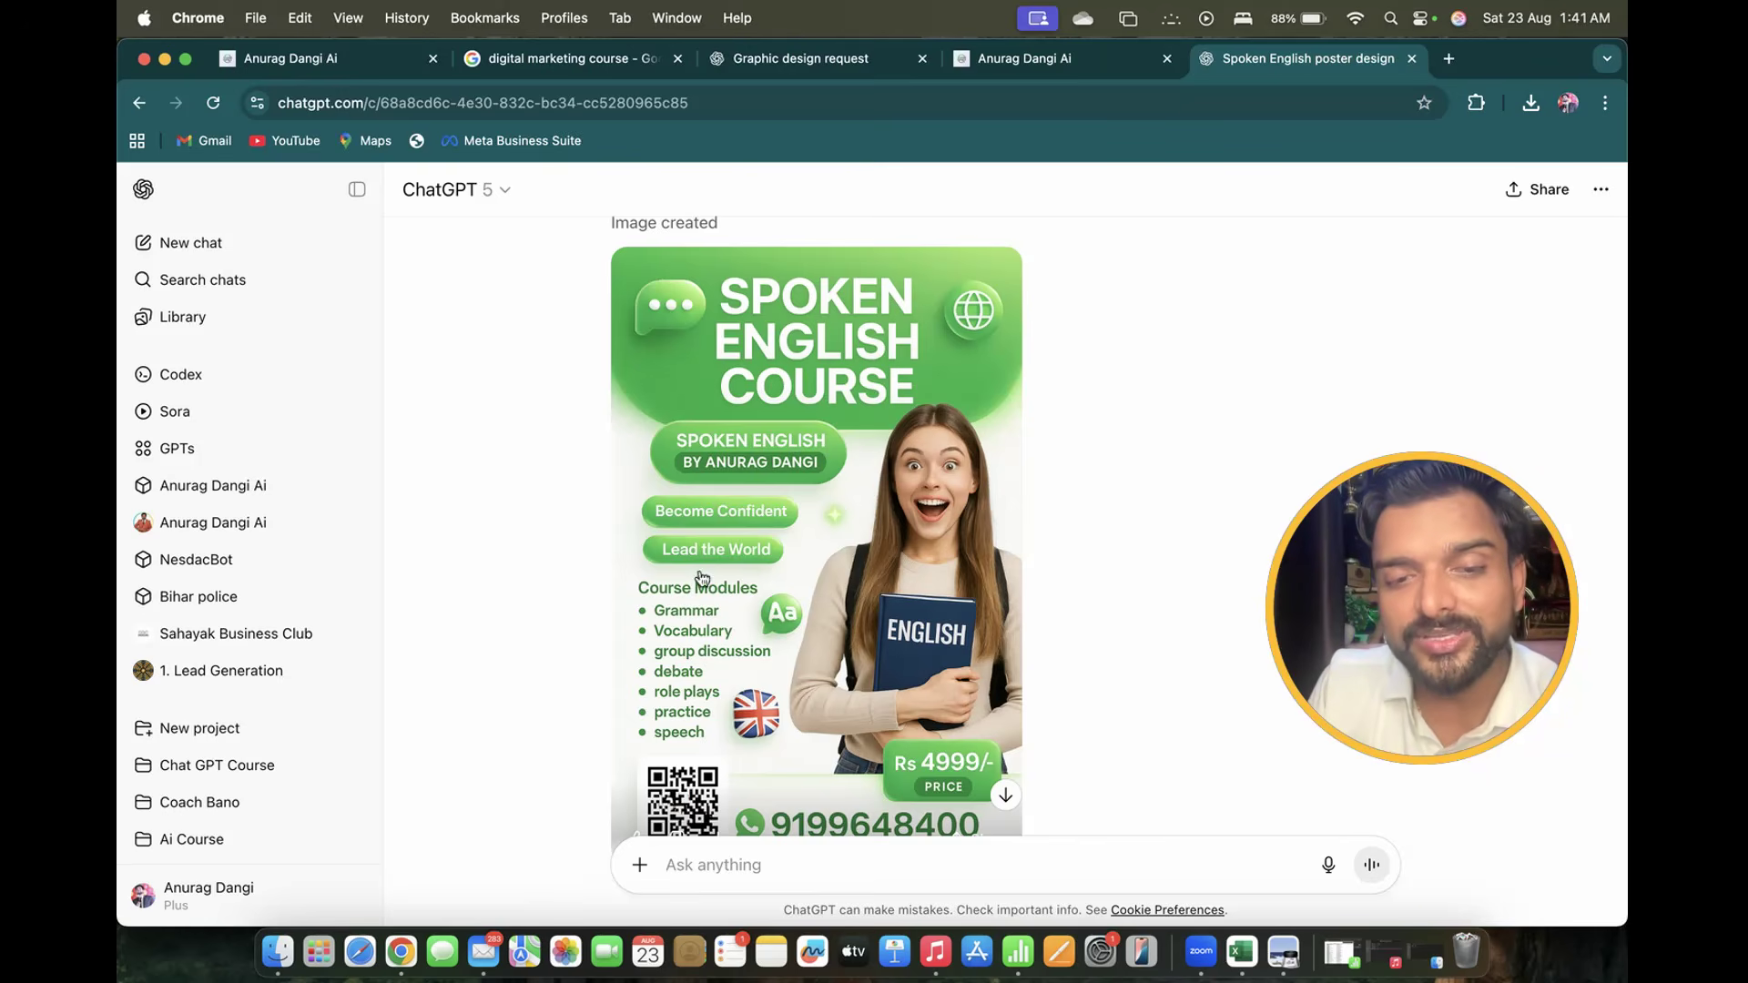
# Open the finished Spoken English Course poster at full size in the image viewer
pyautogui.scroll(-4, 718, 671)
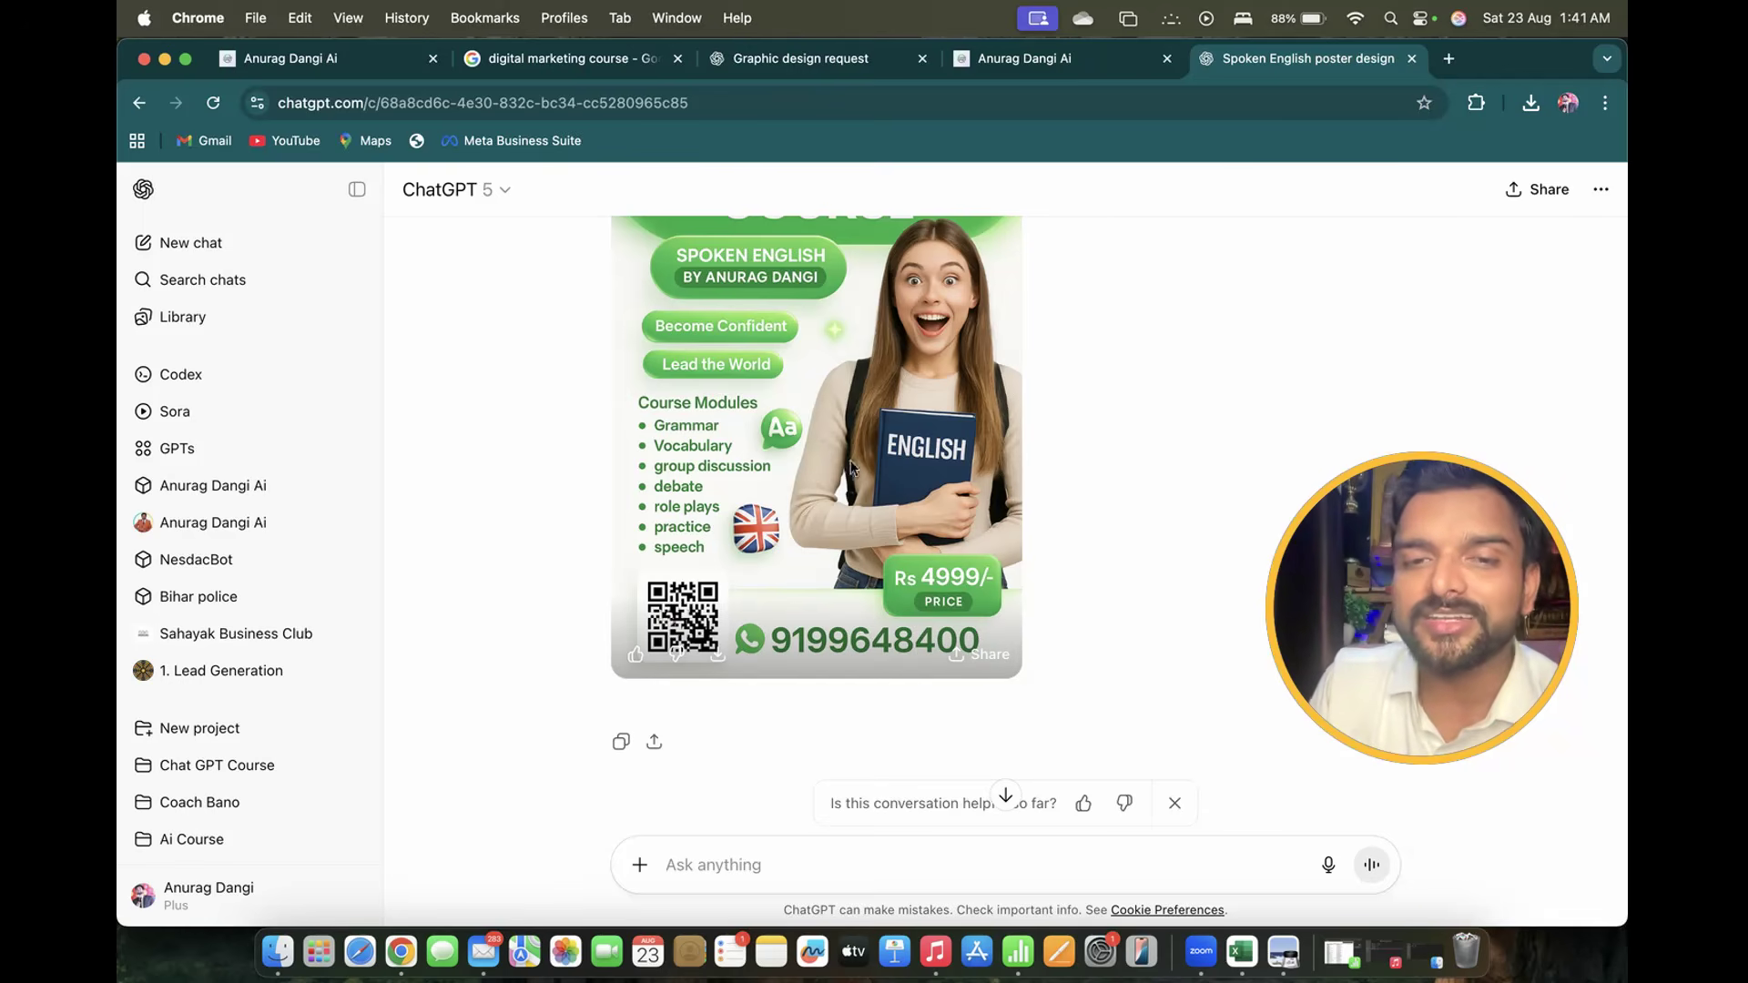
pyautogui.click(948, 580)
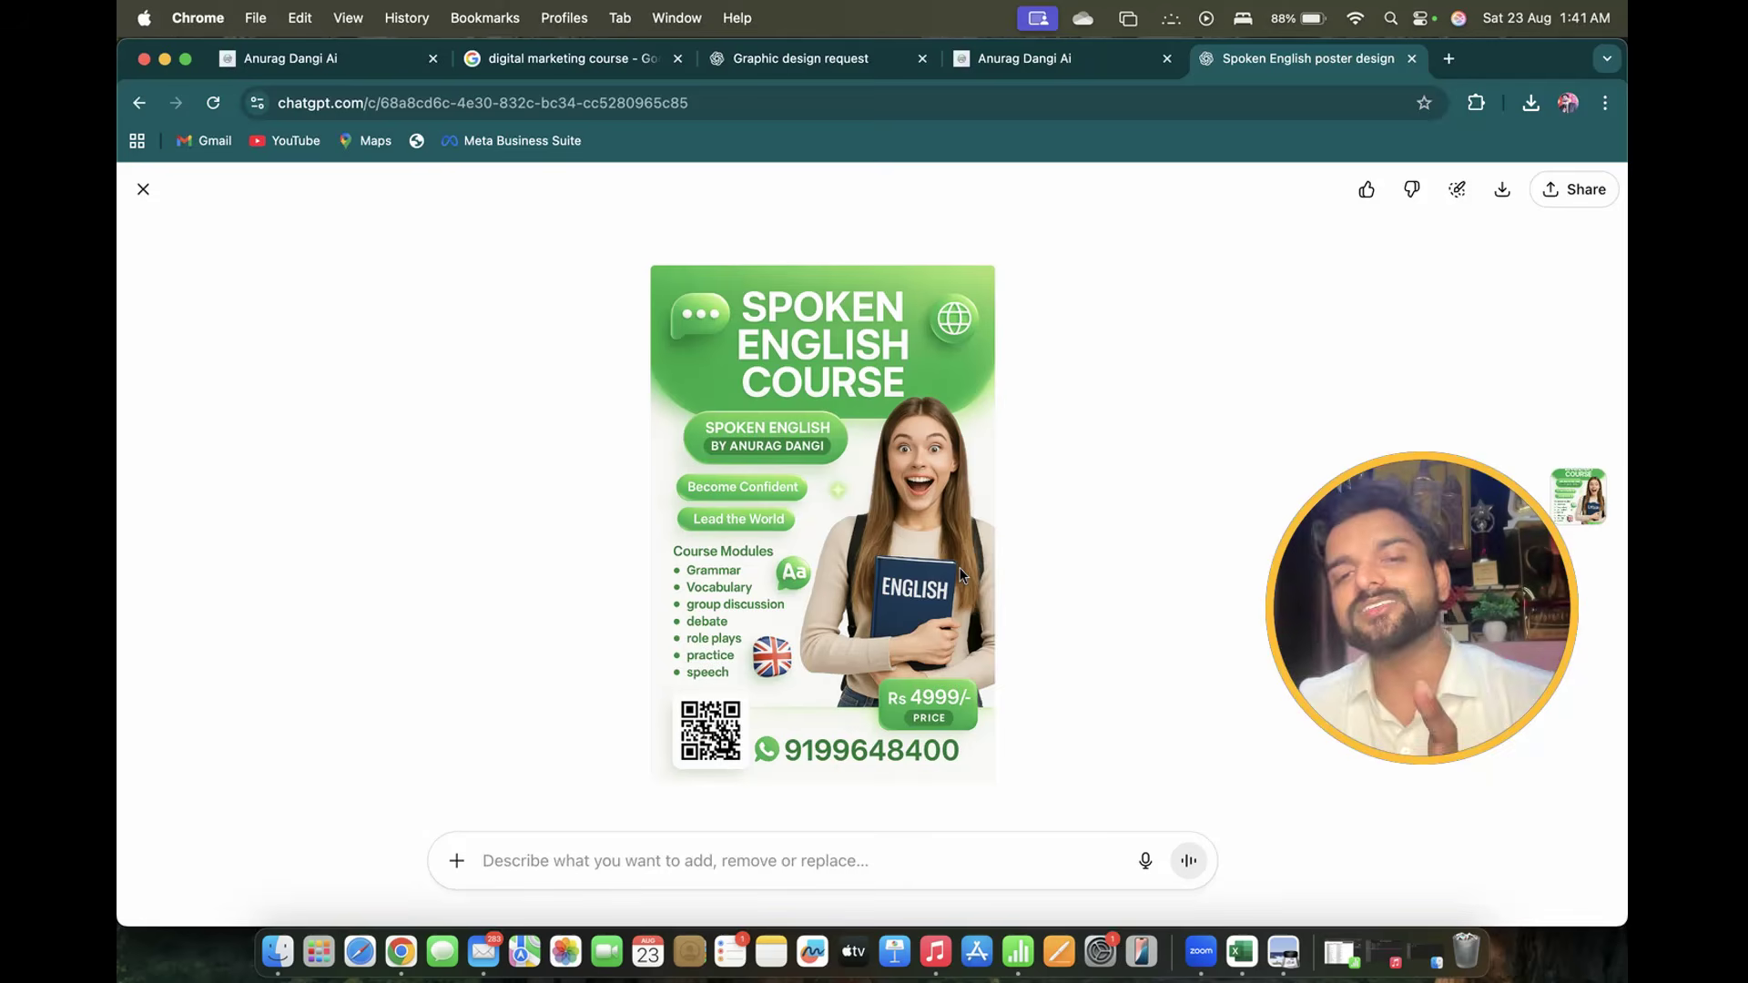